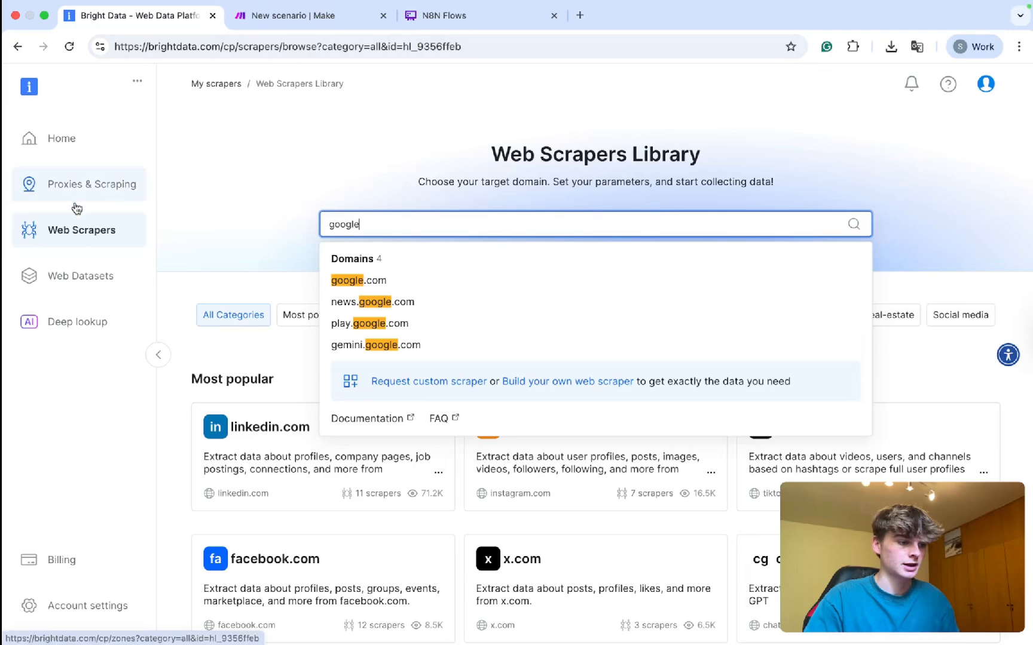
Open the Google maps reviews No-Code Scraper and delete the Waterfront Botanical Gardens input.
click(362, 283)
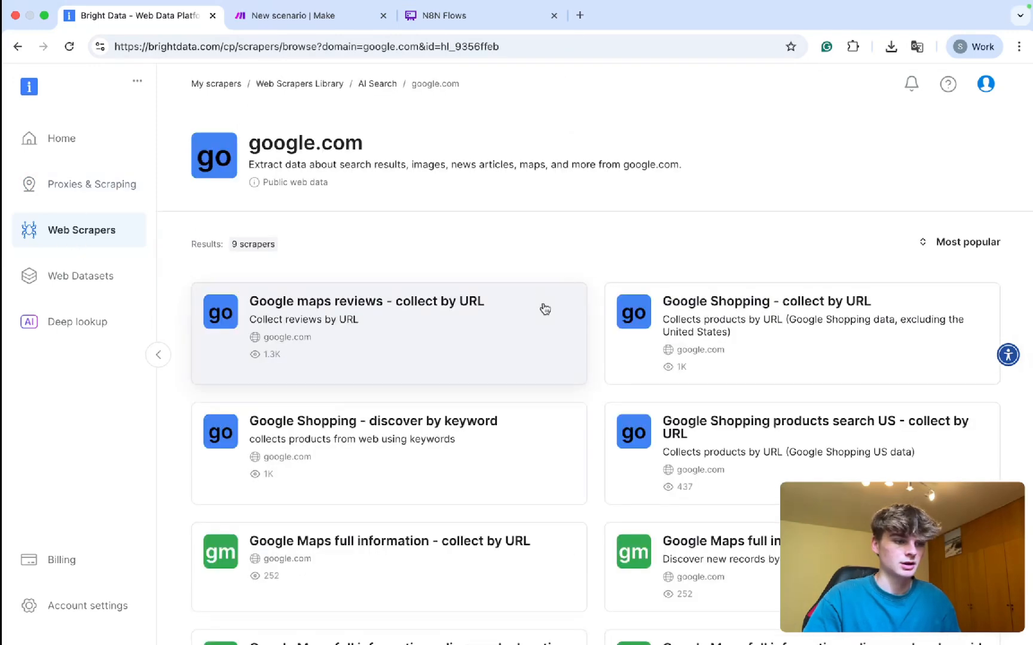
scroll(447, 257, down, 3)
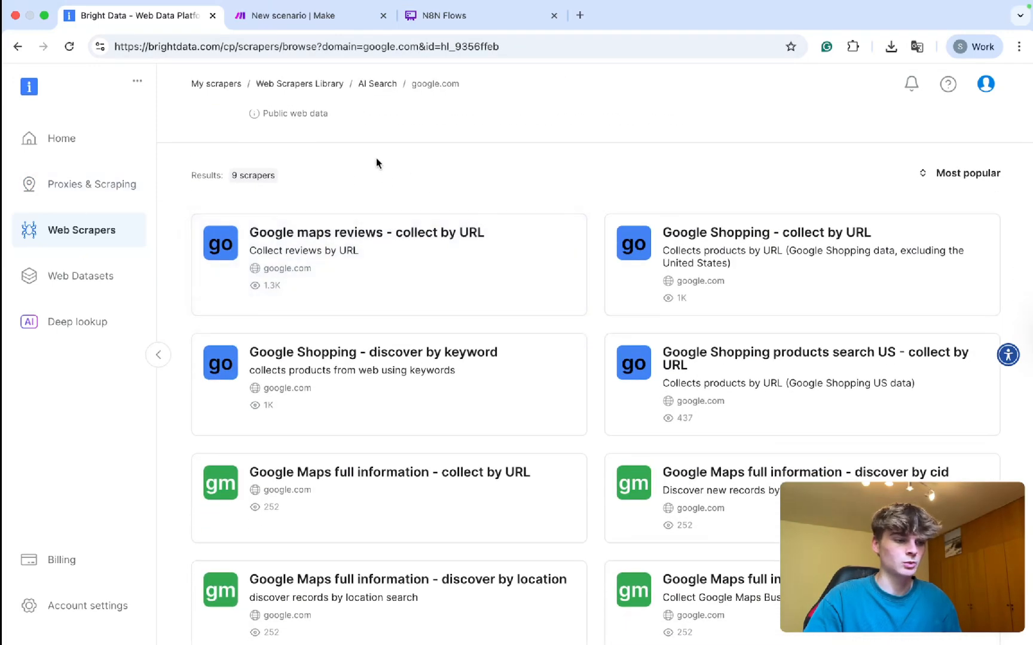
scroll(376, 160, down, 2)
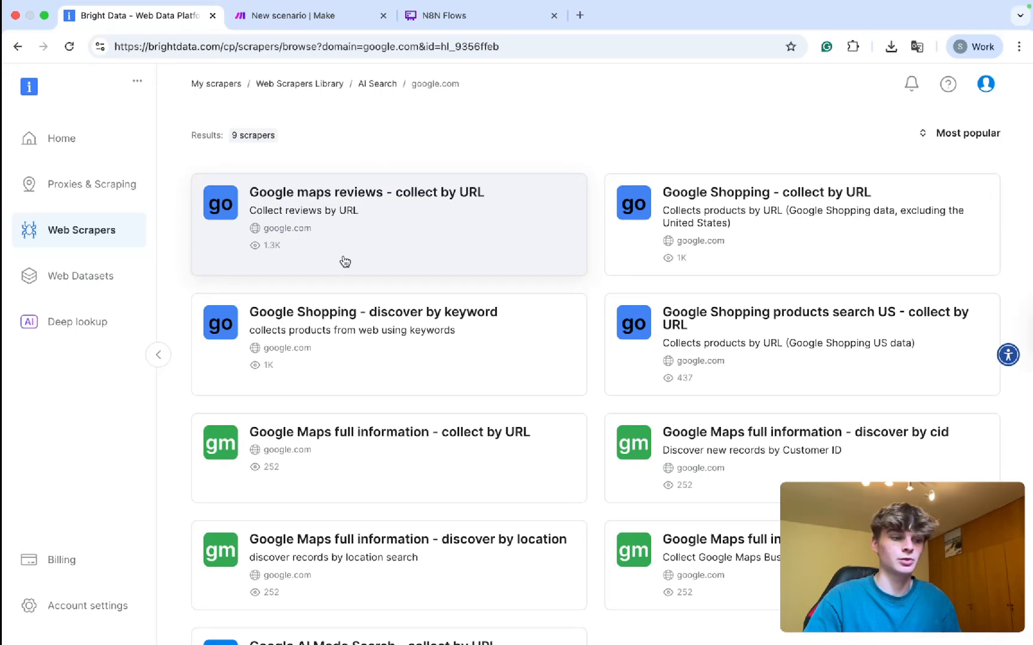
click(369, 247)
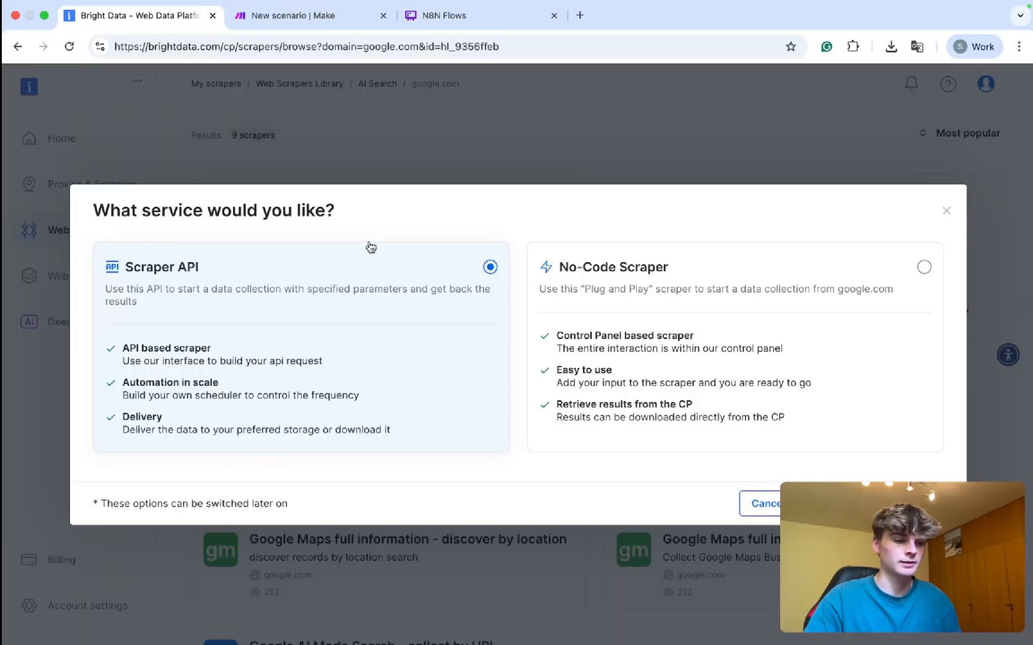
click(653, 319)
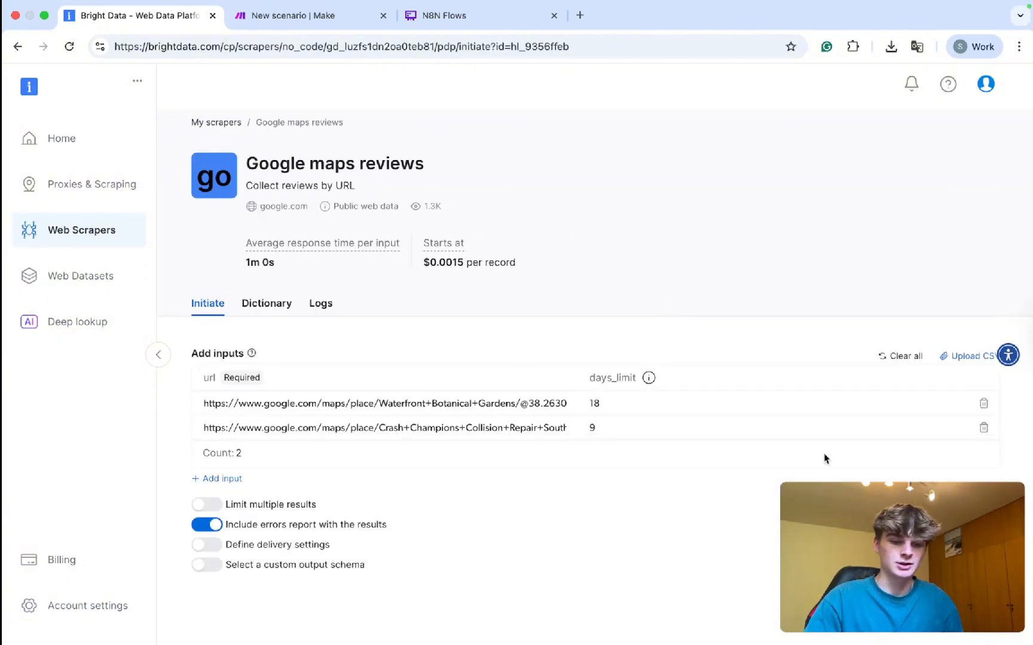
click(984, 404)
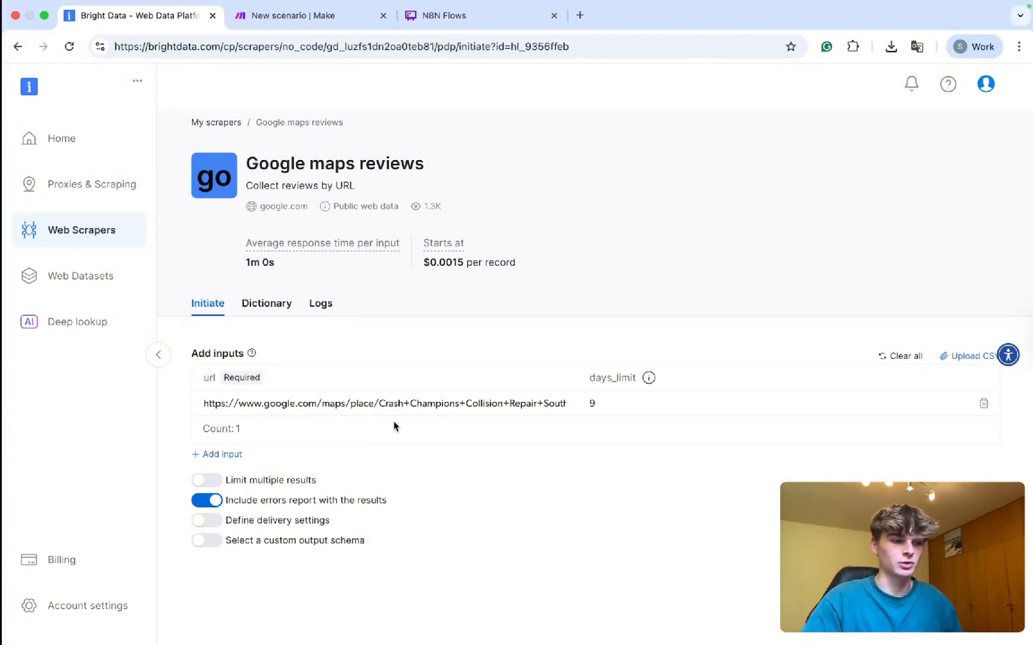
Limit multiple results to 1 record per input and review the Crash Champions URL with days_limit 9.
click(486, 398)
scroll(487, 398, right, 1)
click(209, 480)
click(243, 518)
click(401, 470)
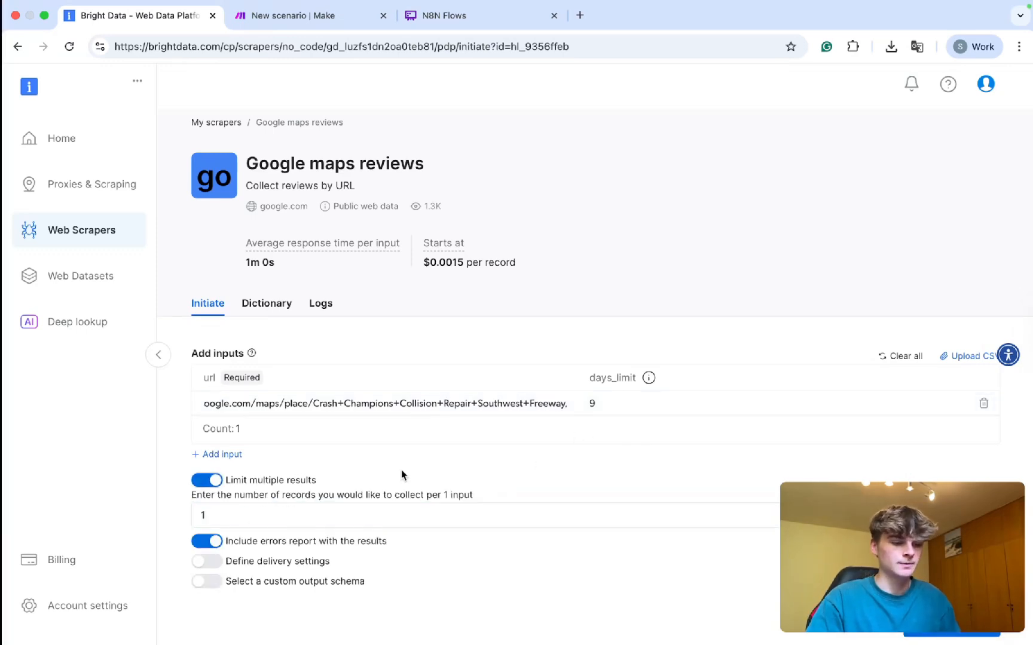
scroll(463, 479, down, 1)
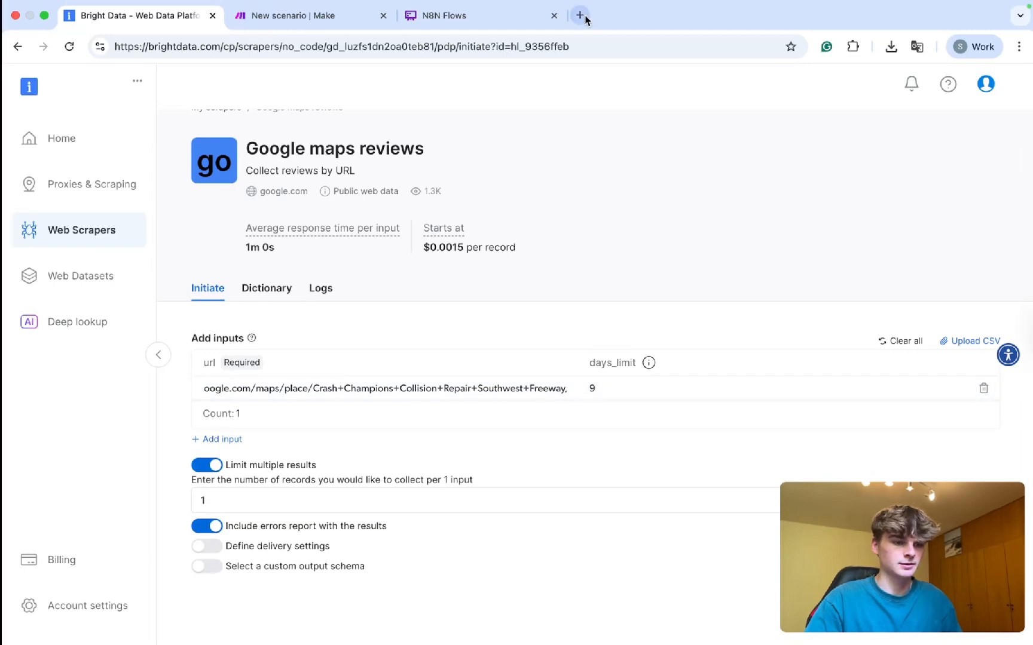
click(620, 393)
mouse_move(646, 366)
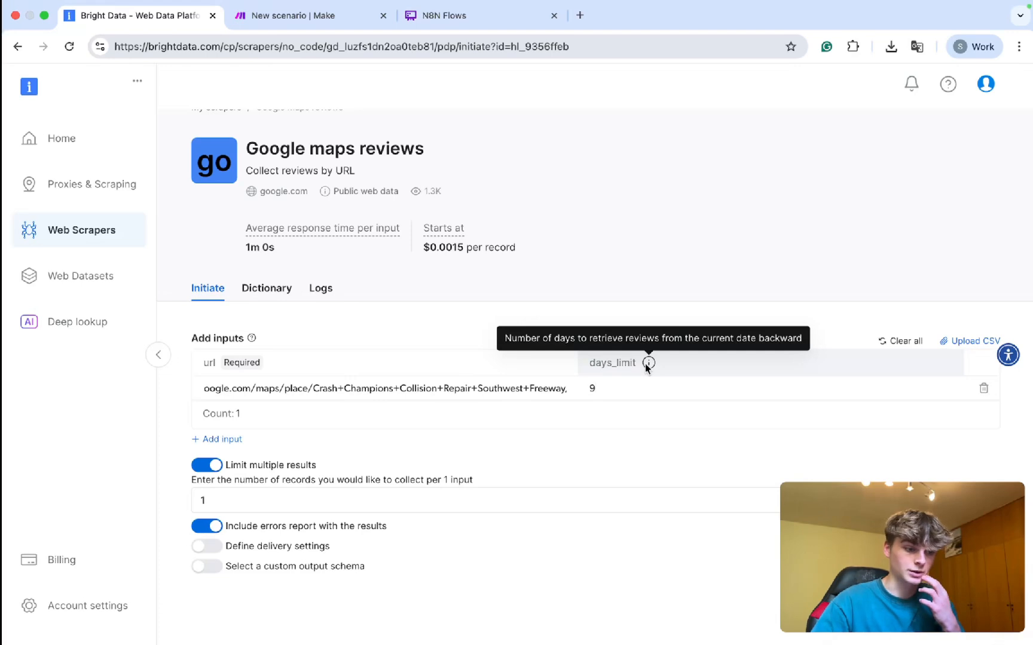
click(394, 386)
scroll(364, 388, left, 5)
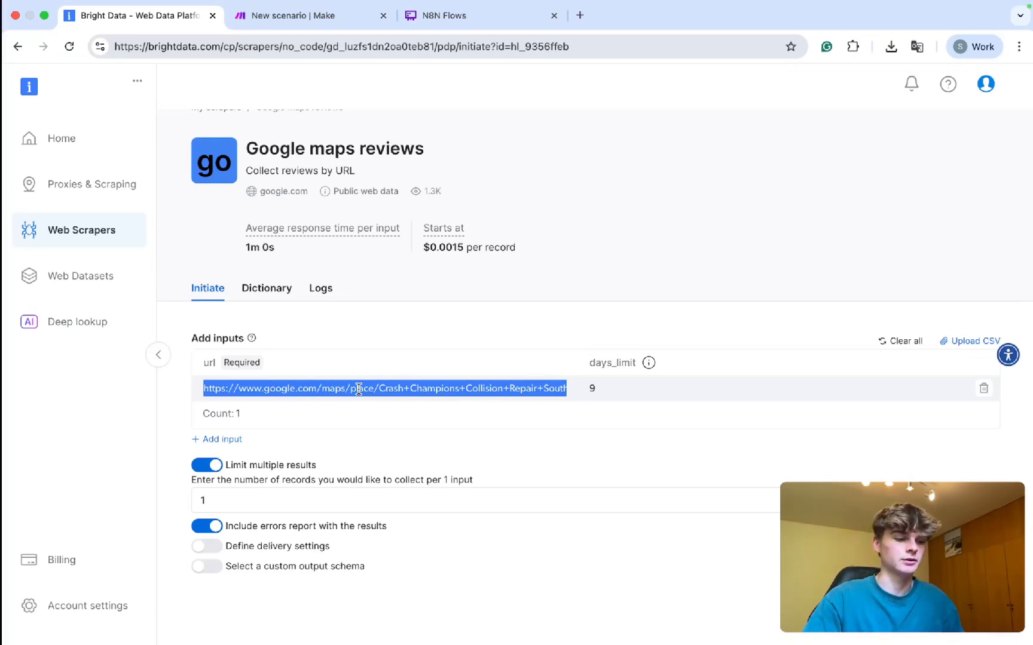
click(578, 16)
Search Google for 'hvac.' after a mistyped visit to hvacservicesbronx.com.
text(hvsc)
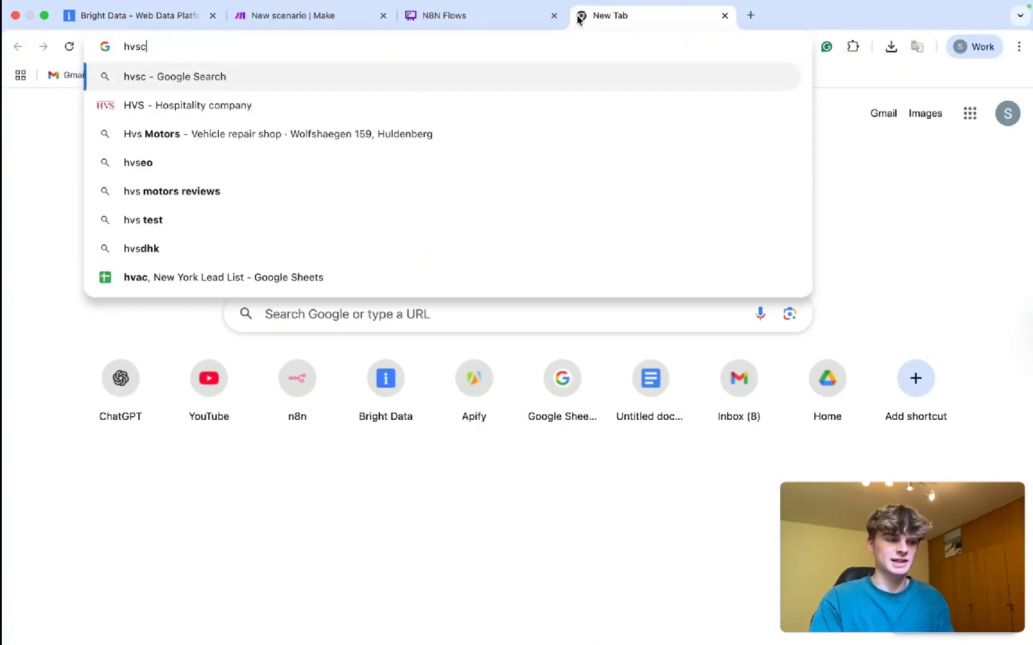
key(BackSpace)
key(BackSpace)
text(acservicesbronx.com)
key(Return)
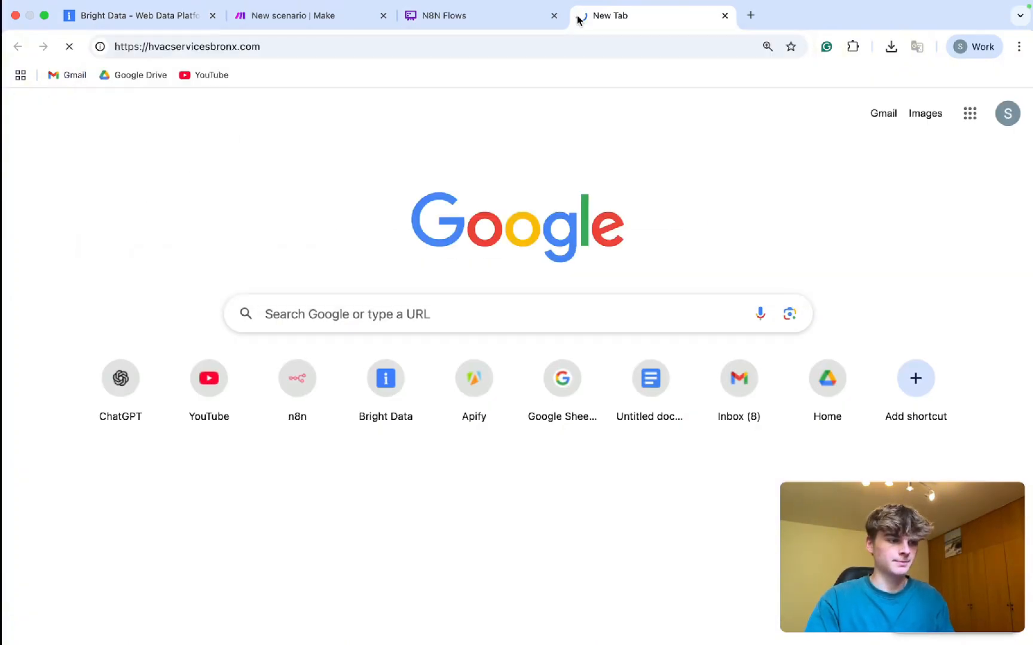
click(293, 42)
text(hvac.)
key(Return)
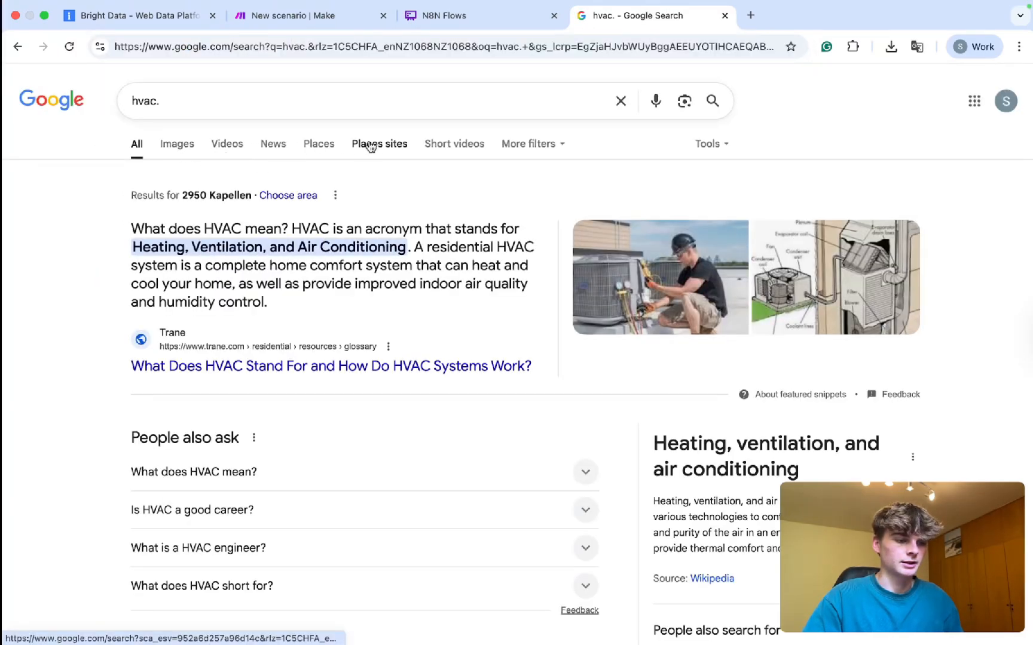
Refine the search to 'hvac google maps' and try the Places result filters.
click(251, 98)
key(BackSpace)
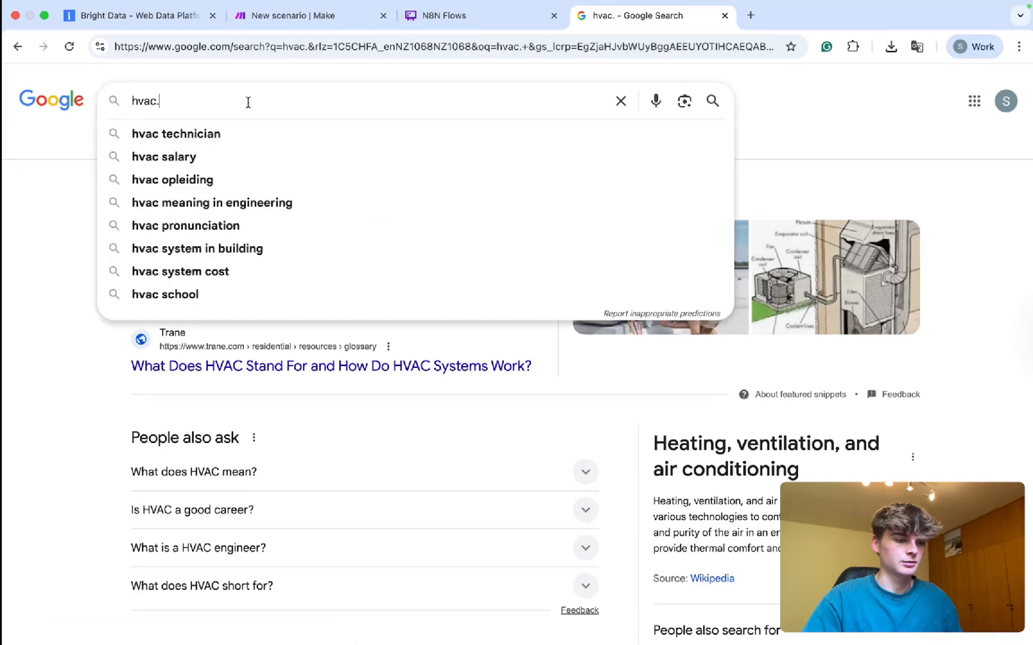
text(google maps)
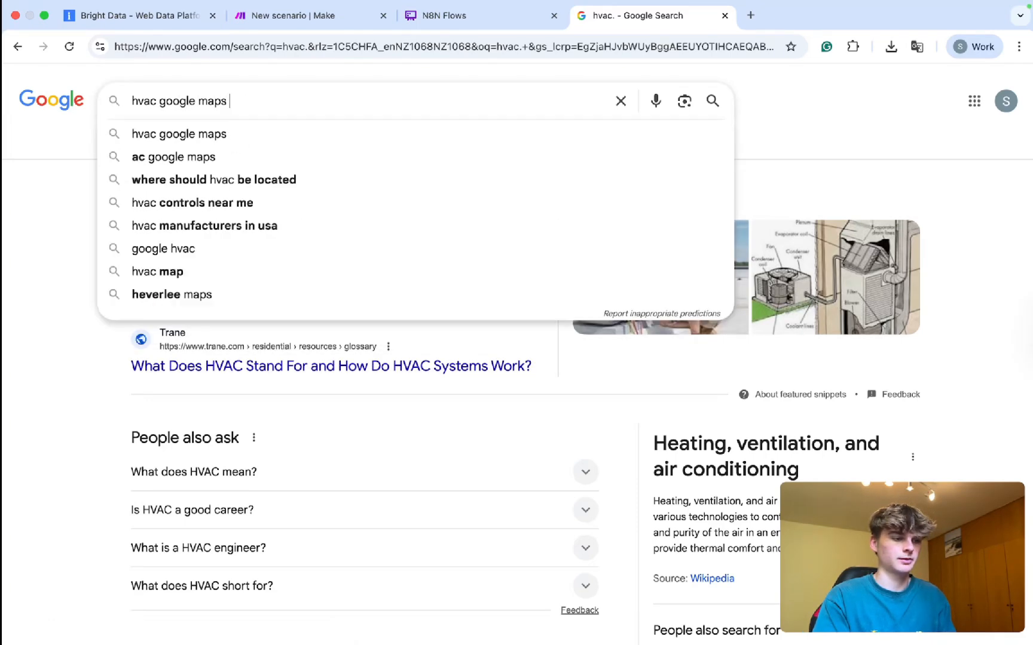
key(Return)
click(184, 147)
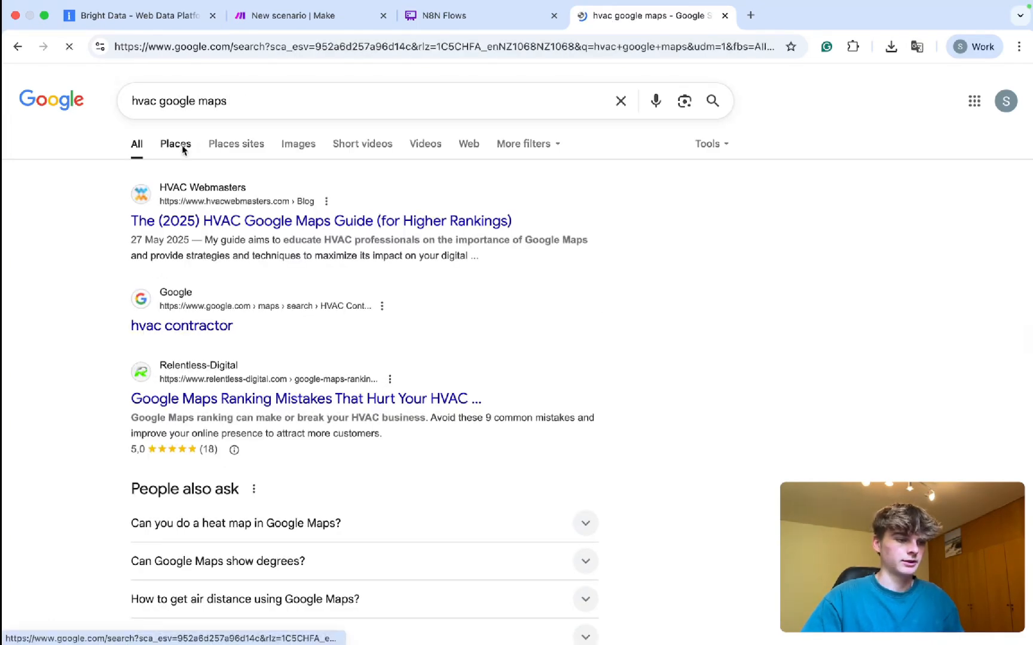
click(233, 145)
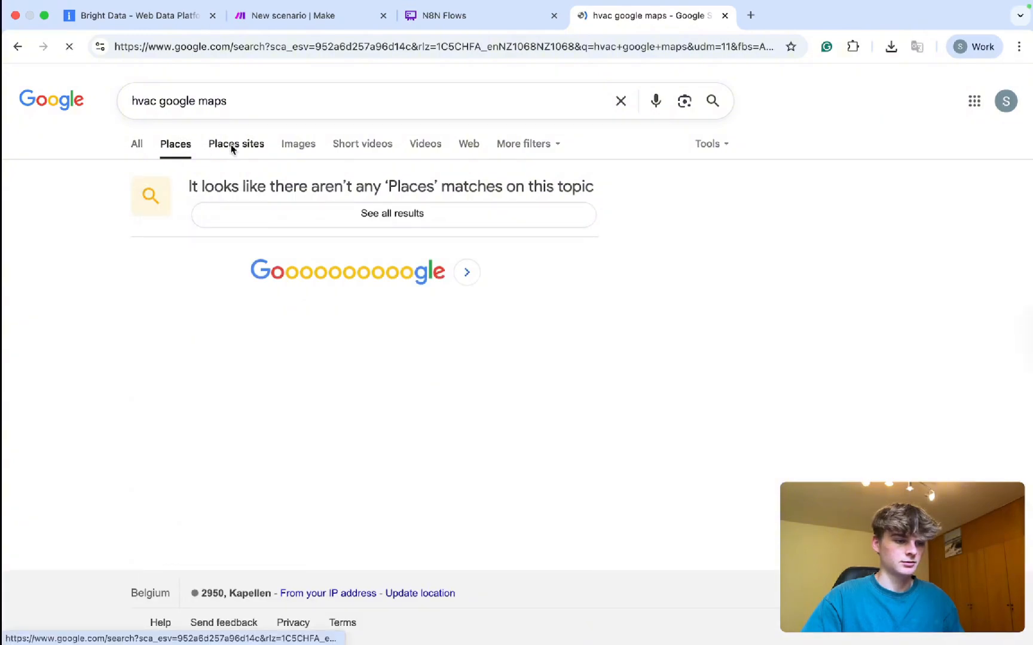
click(141, 151)
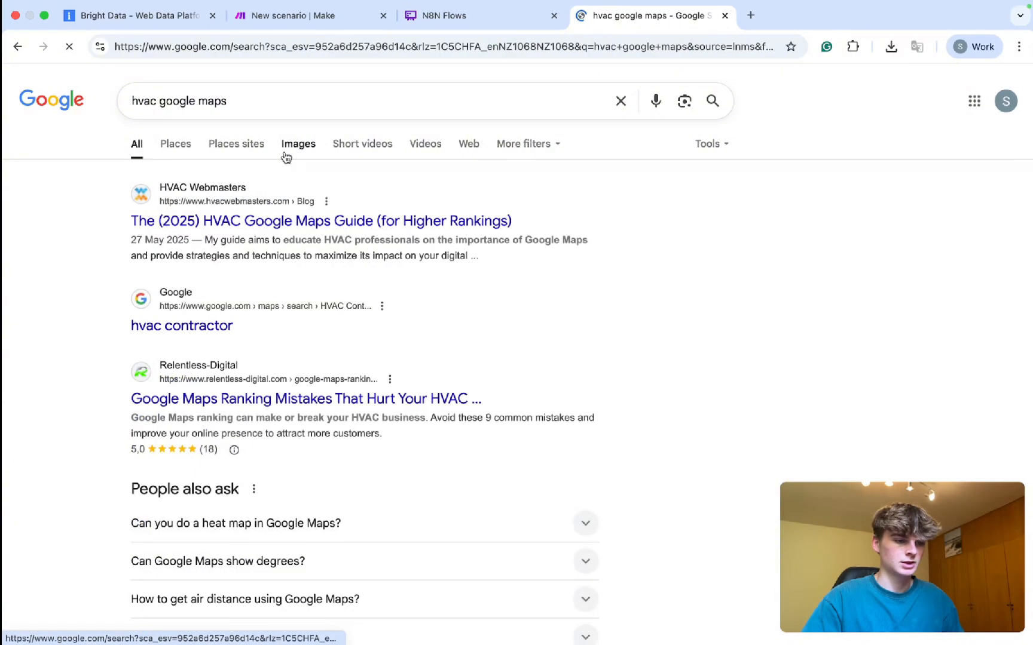
scroll(314, 366, down, 3)
scroll(315, 367, down, 3)
scroll(313, 361, up, 6)
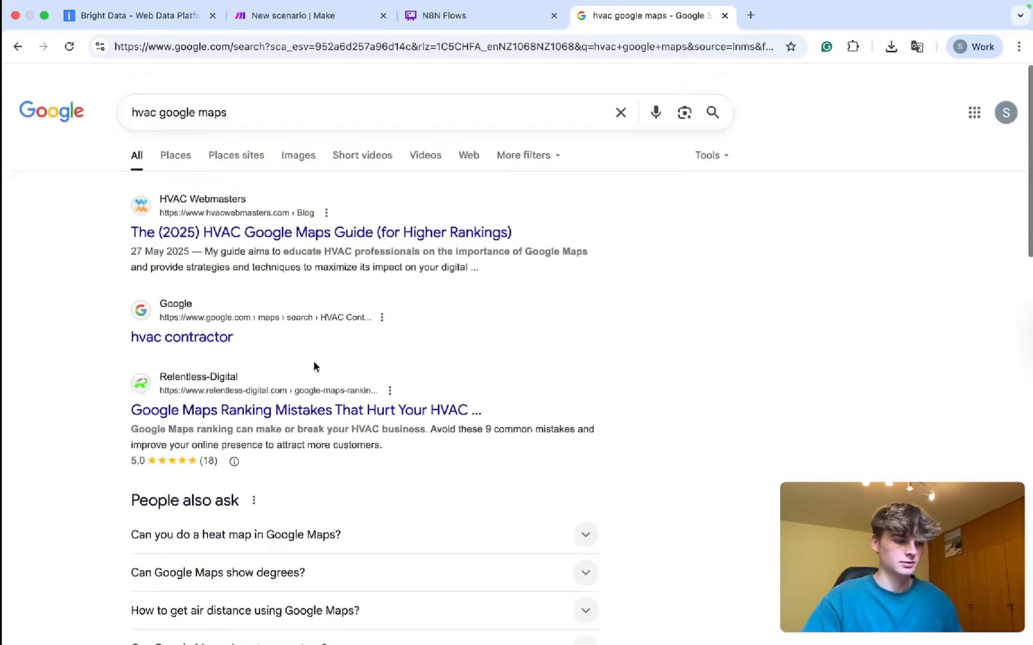
In another tab, search 'google maps' and open Google Maps from the results.
key(super+t)
text(google maps)
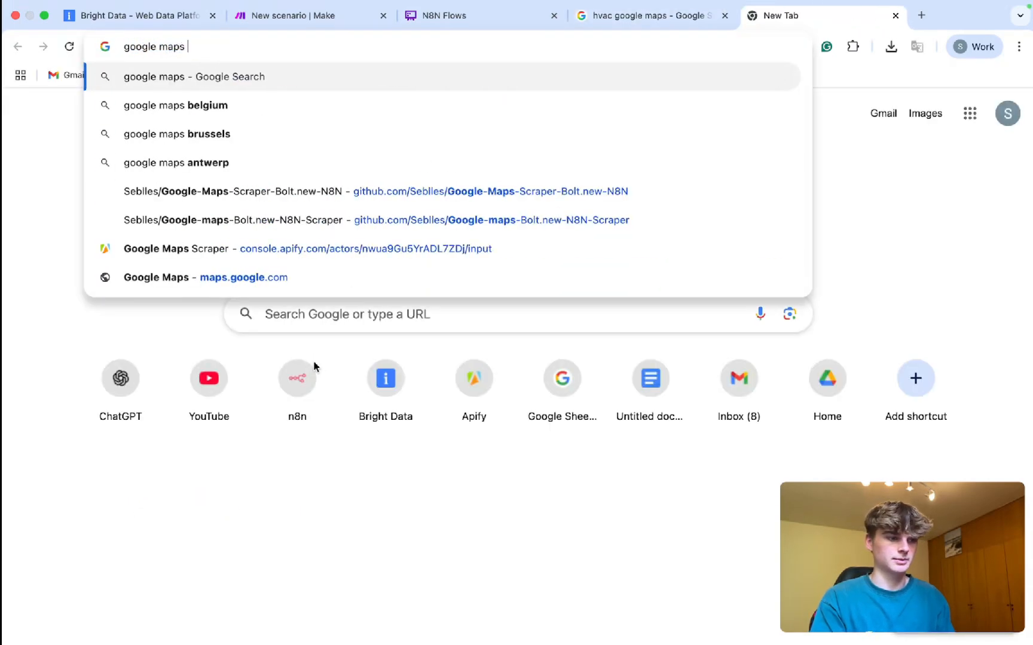
key(Return)
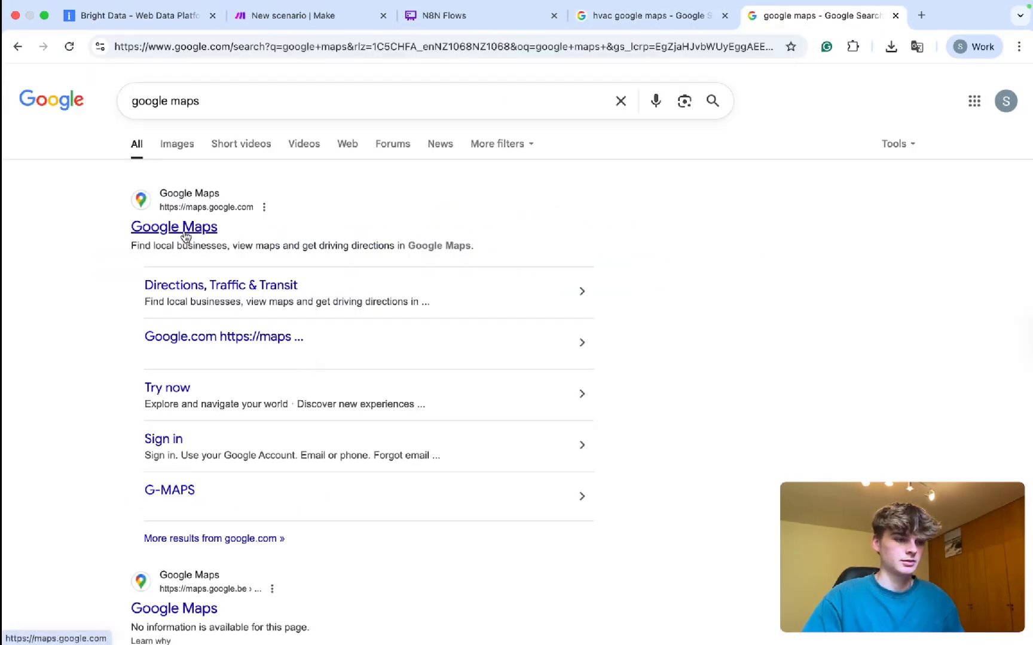
click(335, 15)
click(138, 16)
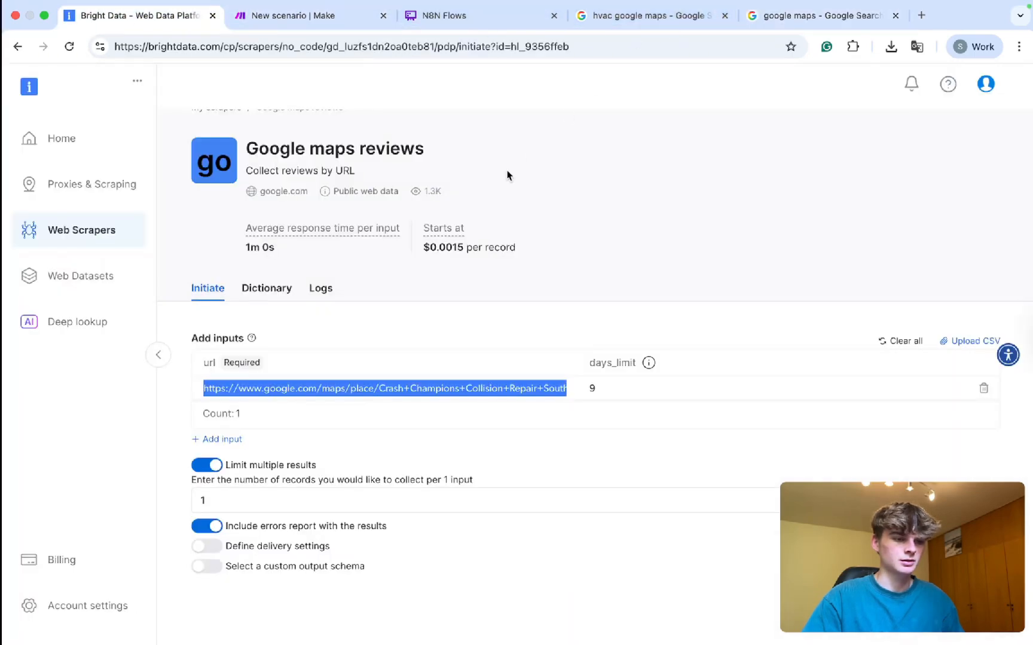
click(796, 15)
click(201, 216)
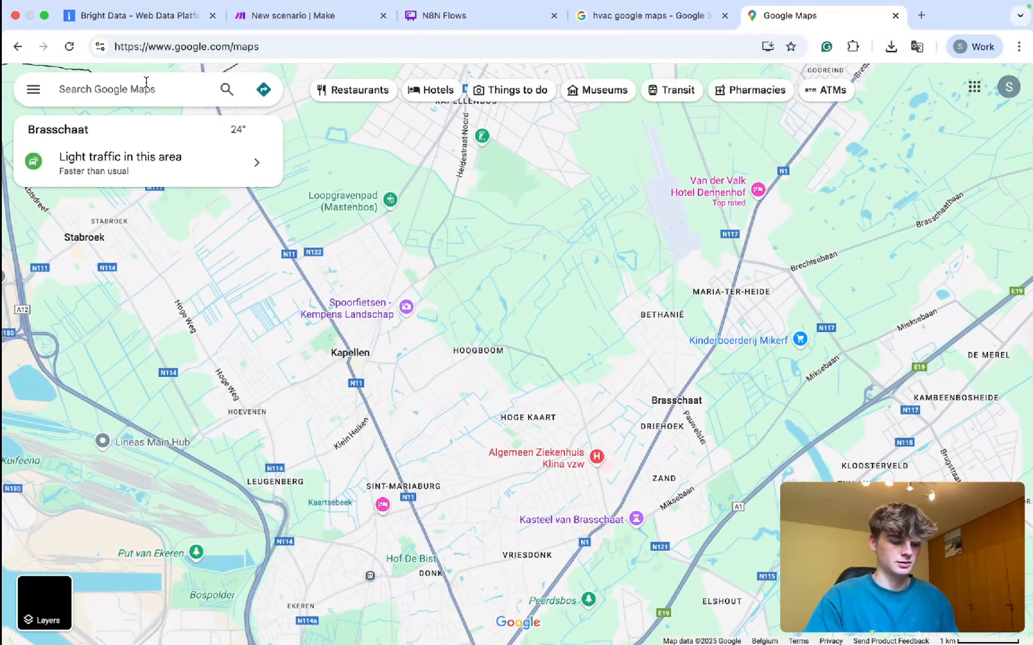
Search Google Maps for 'hvac' and look over the results around Antwerp.
text(hvac)
key(Return)
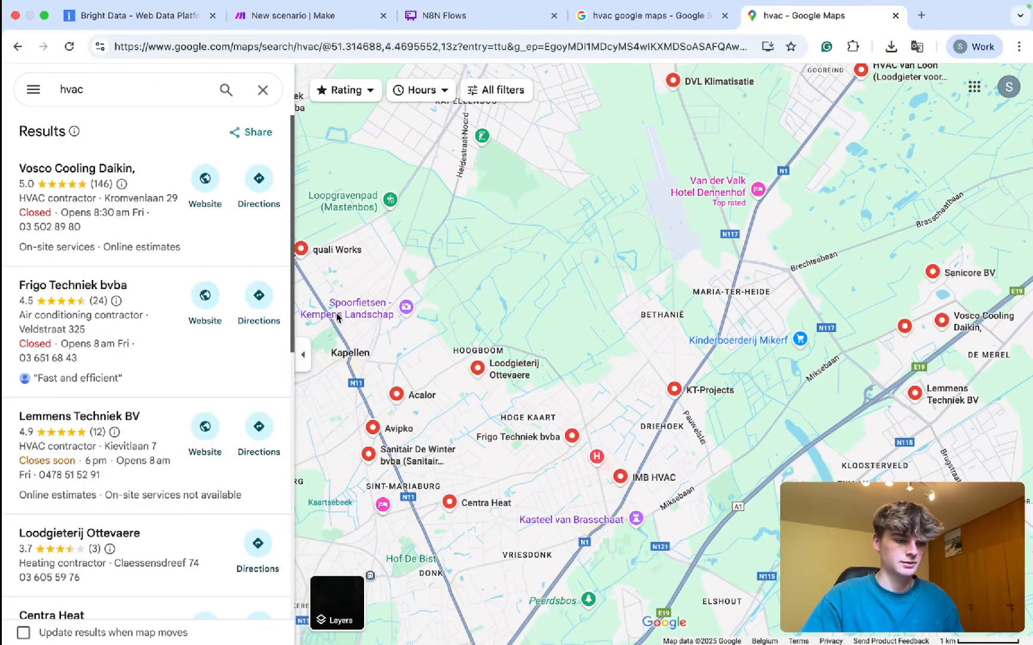
drag(415, 464, 361, 222)
drag(661, 480, 412, 179)
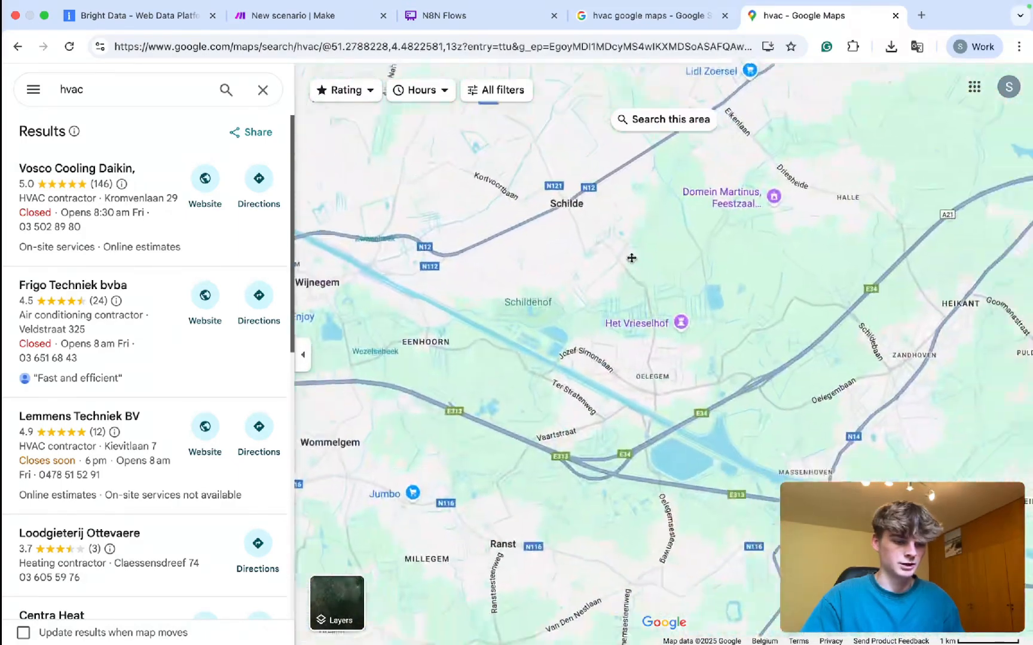
drag(777, 370, 479, 186)
drag(837, 419, 355, 257)
scroll(399, 357, down, 10)
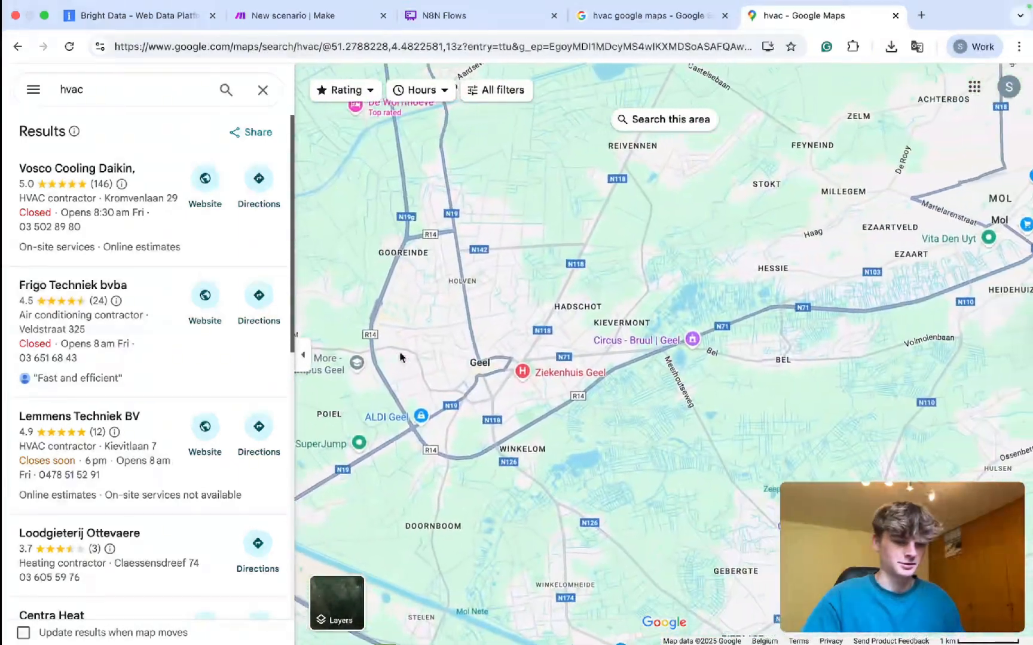
scroll(399, 357, down, 5)
scroll(399, 353, up, 5)
mouse_move(398, 353)
mouse_down()
mouse_move(504, 352)
mouse_move(544, 325)
mouse_up()
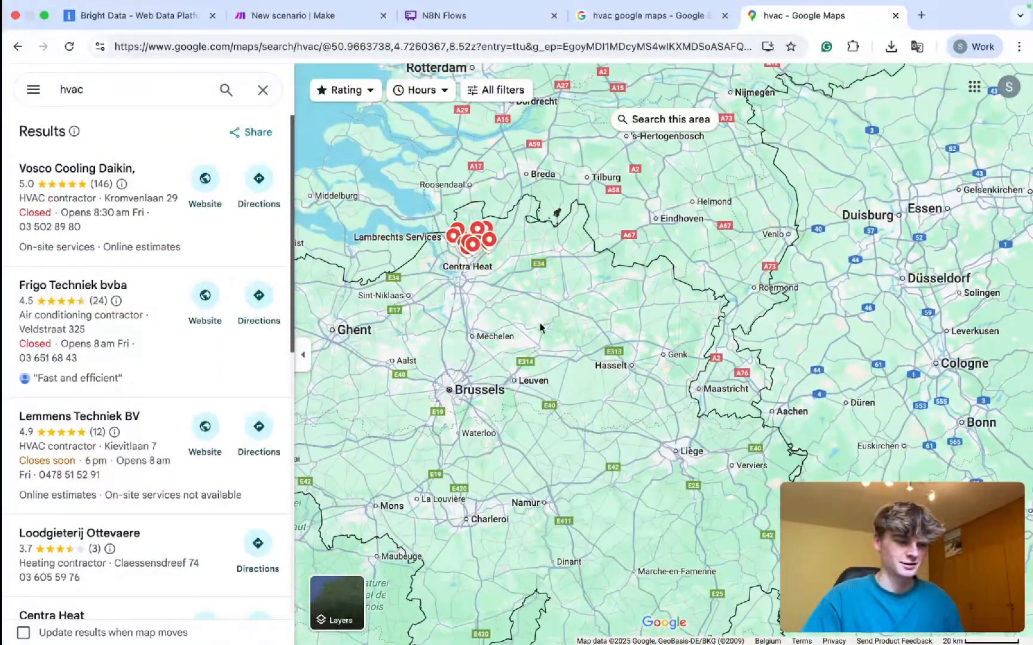
scroll(396, 305, up, 4)
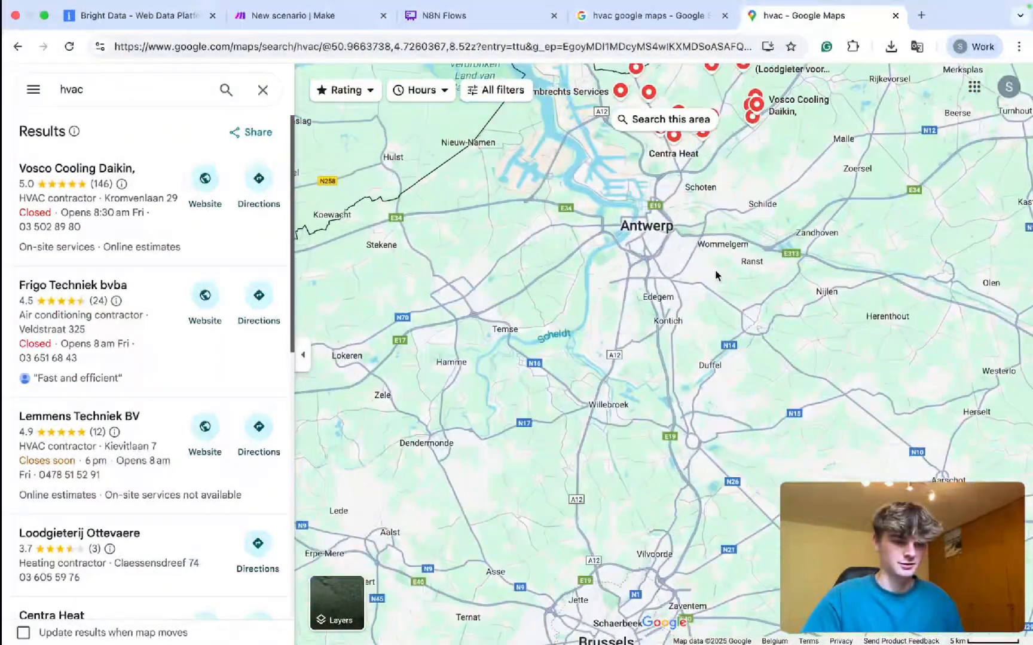
scroll(650, 412, up, 5)
scroll(649, 412, down, 4)
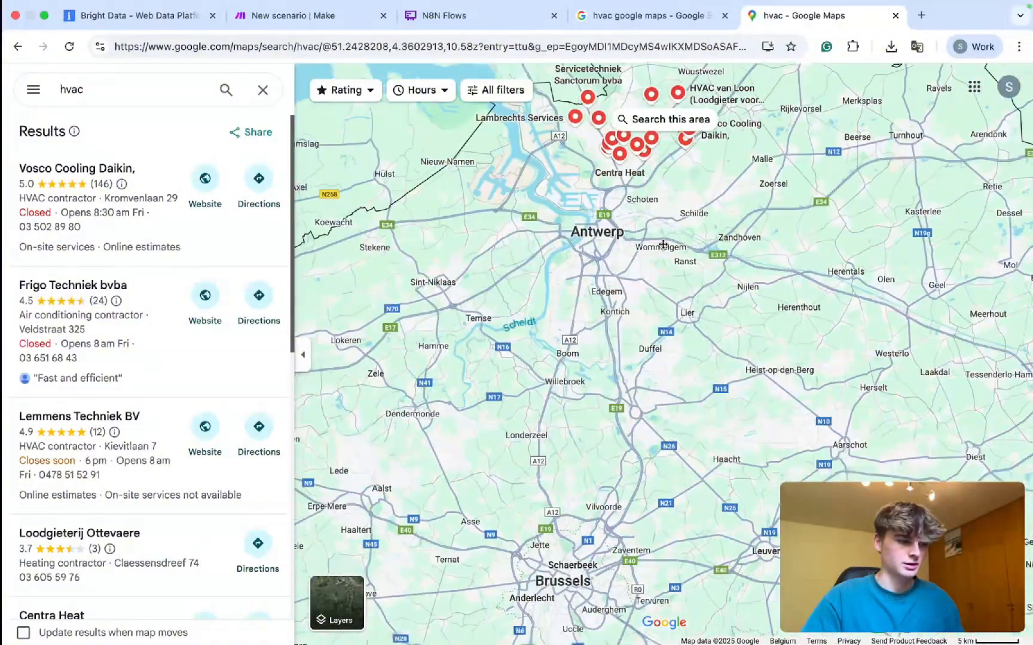
Narrow the search to 'hvac brussels', zoom into Brussels, and copy the results page address.
click(149, 82)
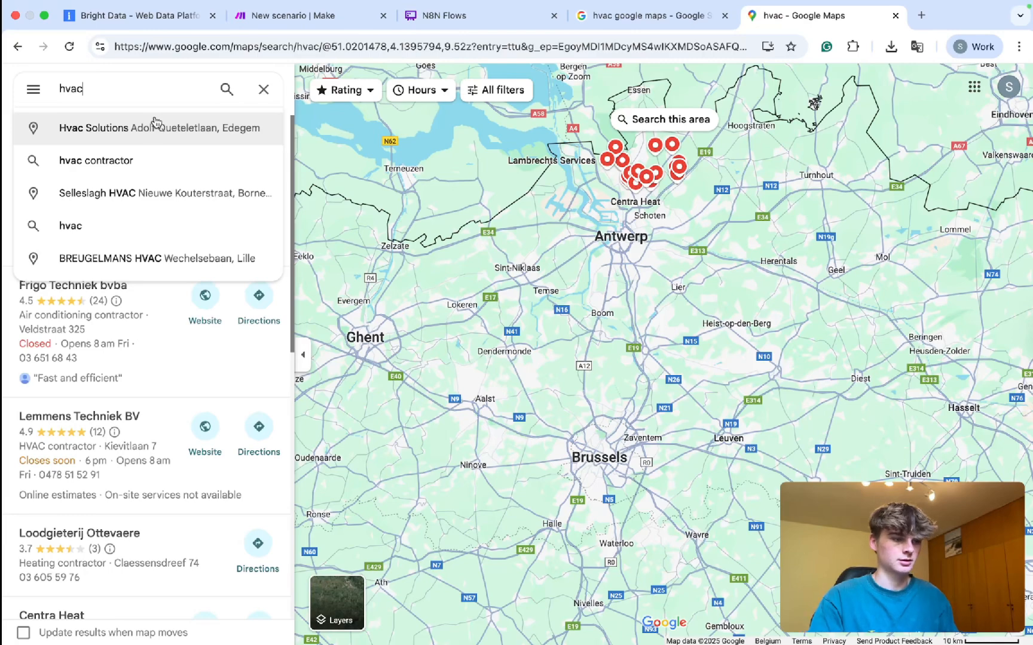
text(brussels)
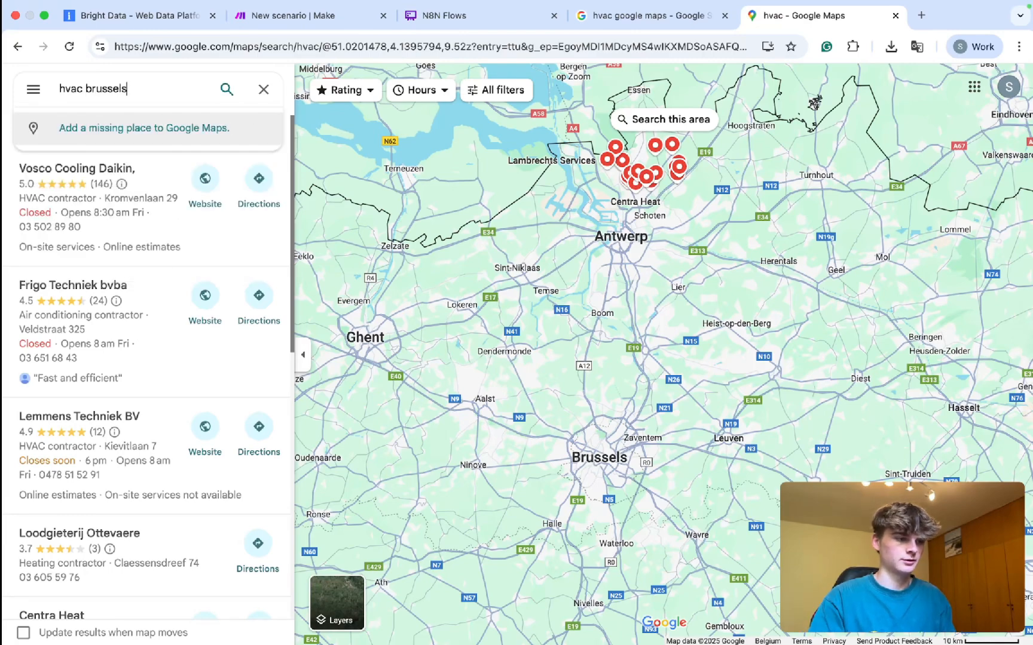
key(Return)
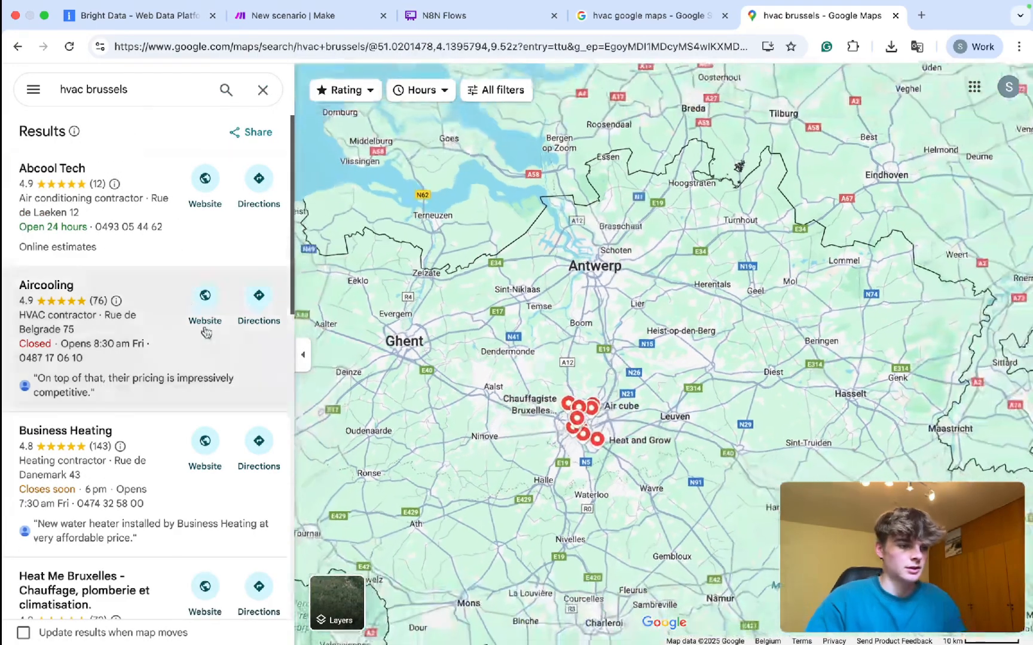
scroll(603, 422, up, 5)
scroll(611, 421, up, 4)
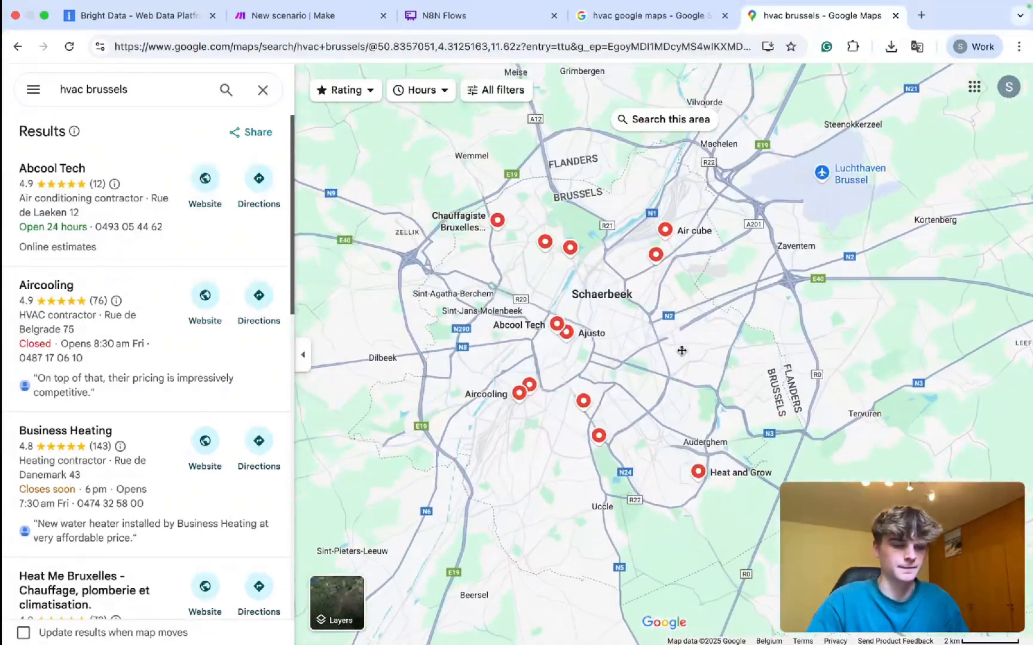
scroll(682, 349, up, 2)
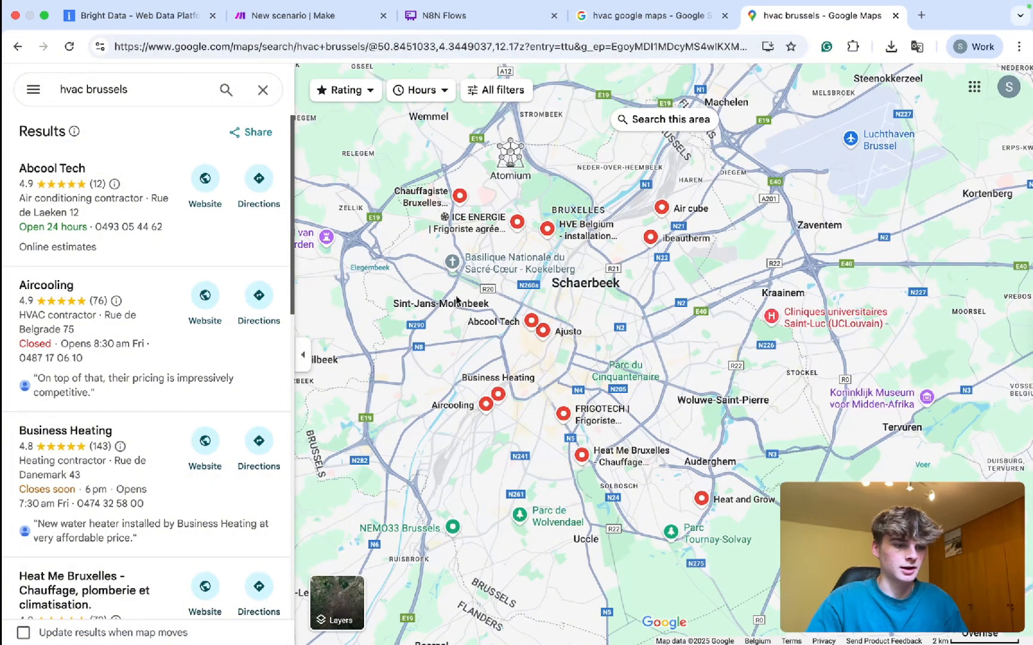
scroll(457, 302, down, 5)
scroll(458, 302, up, 5)
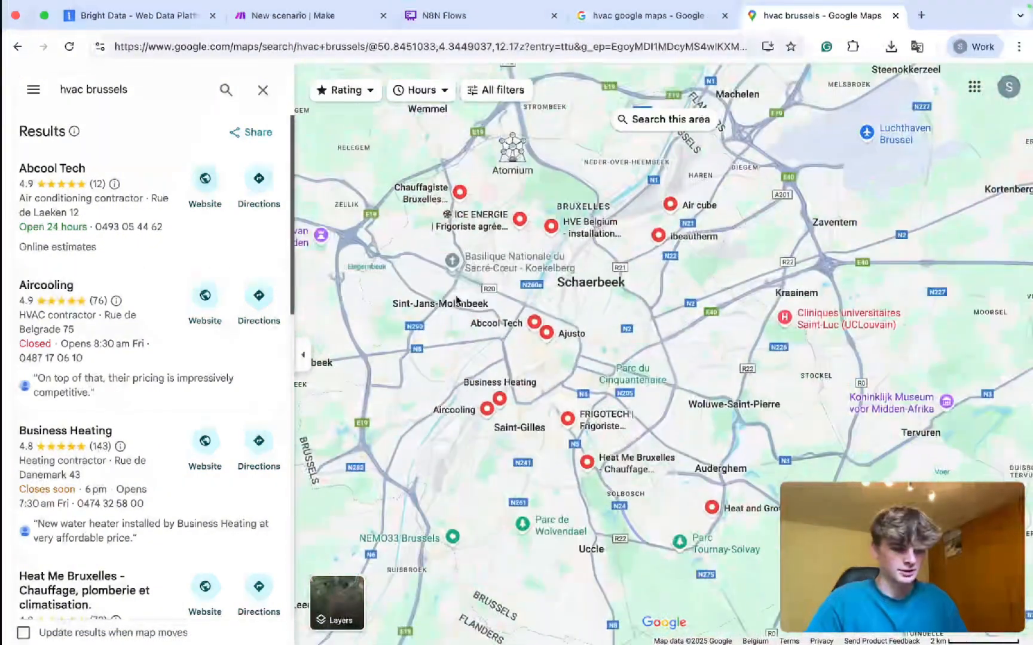
scroll(440, 316, down, 5)
scroll(440, 316, up, 5)
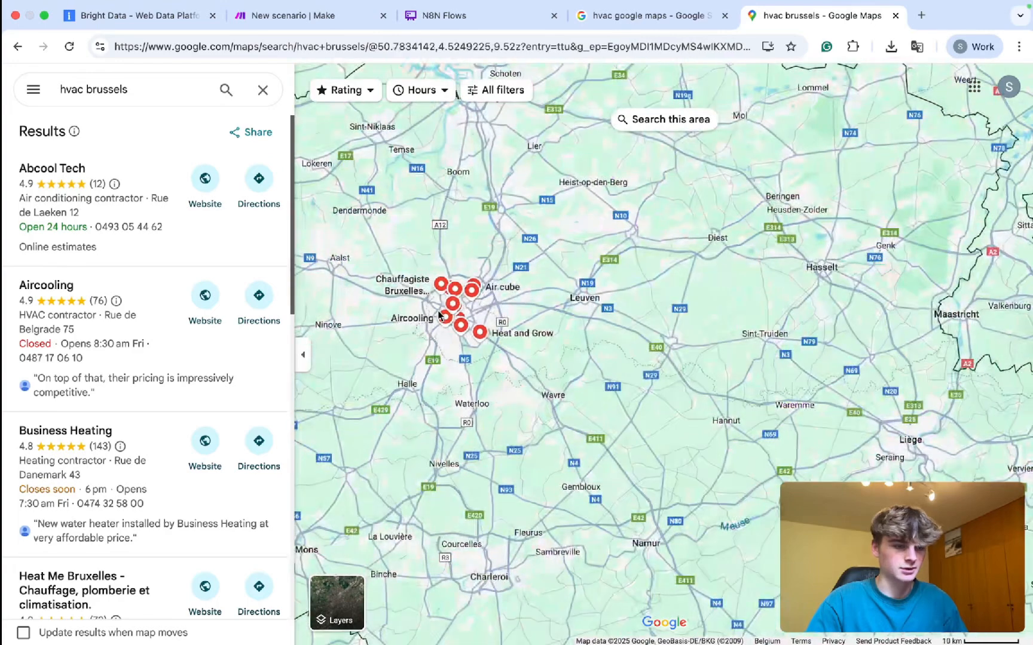
double_click(399, 46)
triple_click(400, 47)
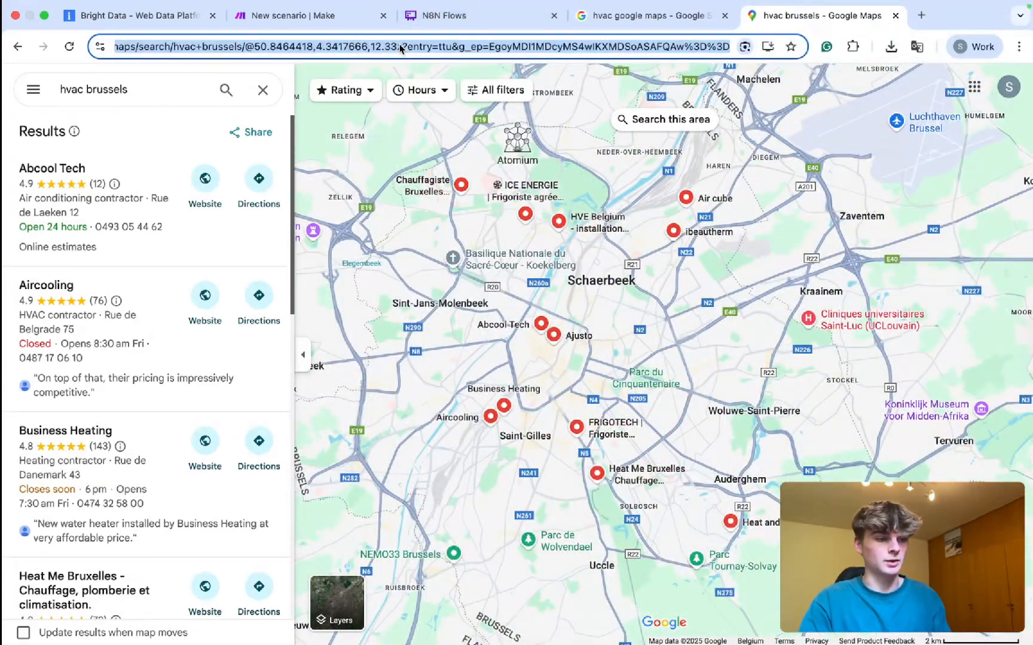
Paste the hvac brussels Maps URL as the url input and start collecting reviews.
click(149, 15)
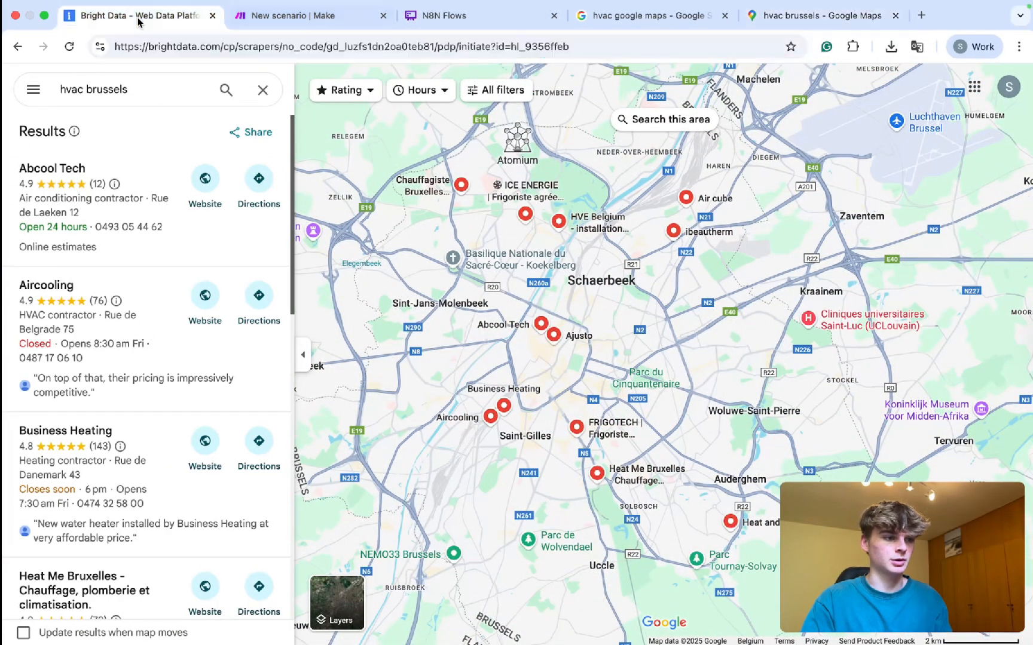
key(super+v)
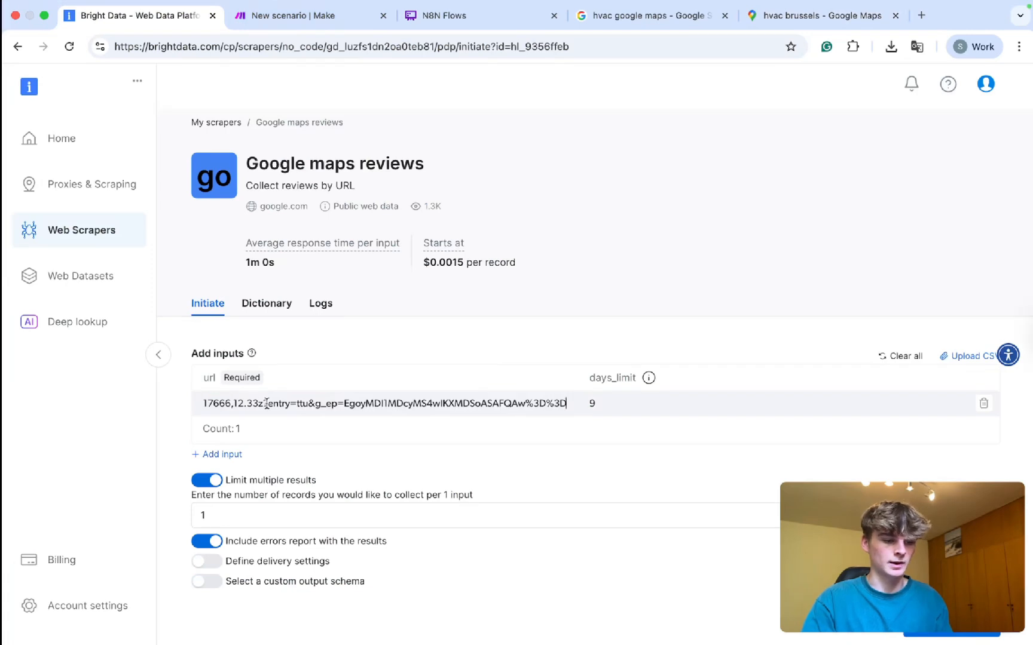
scroll(372, 475, down, 1)
click(331, 481)
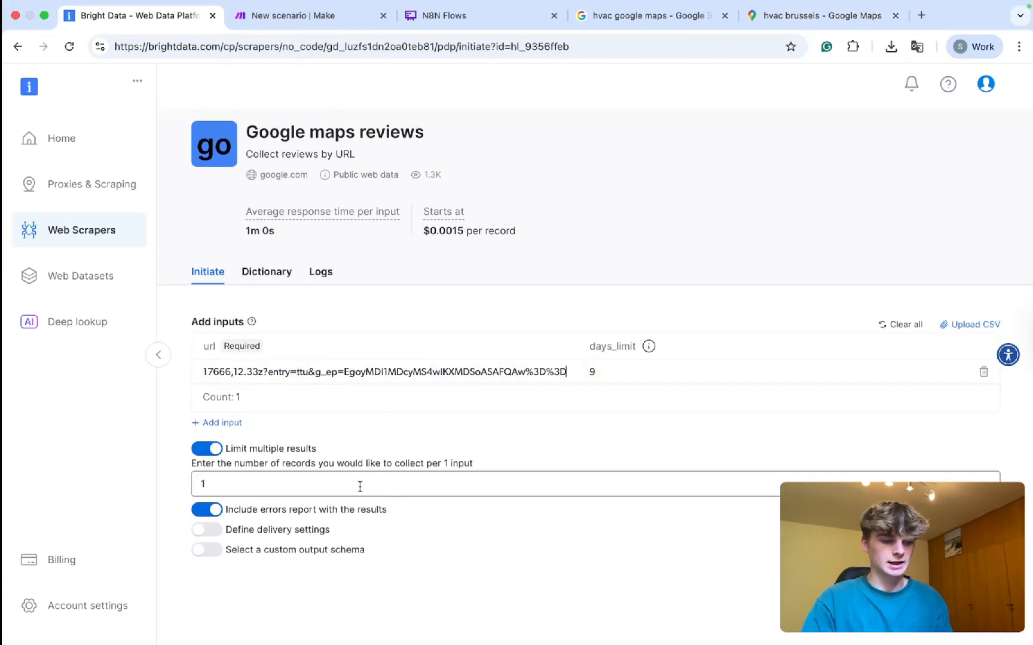
click(616, 517)
click(466, 512)
click(954, 588)
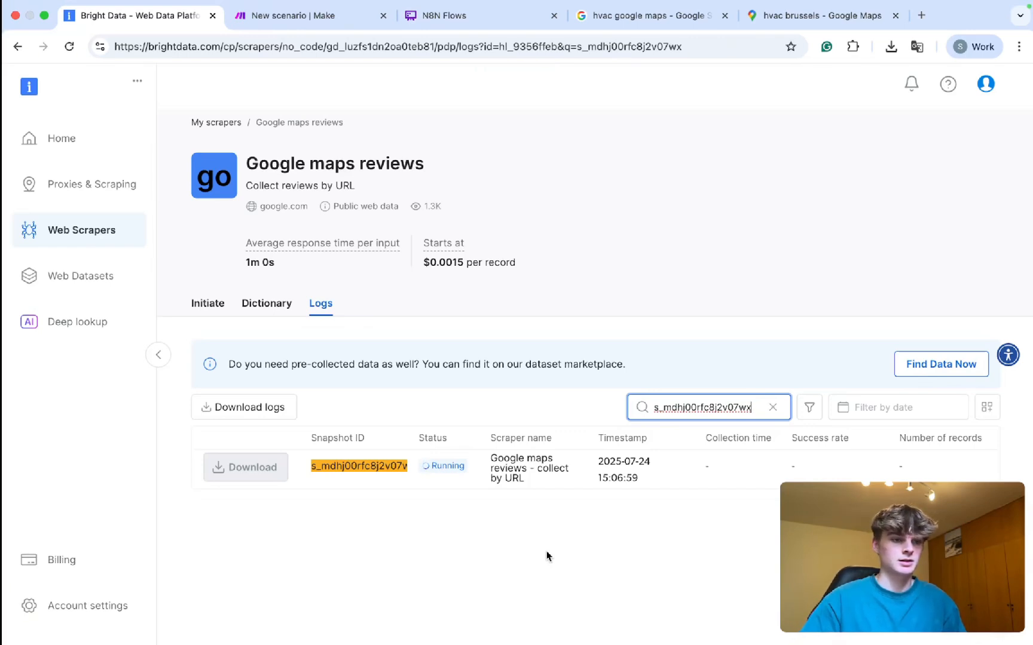
Reopen Google maps reviews from My scrapers and check the run's logs.
drag(273, 262, 257, 263)
click(499, 535)
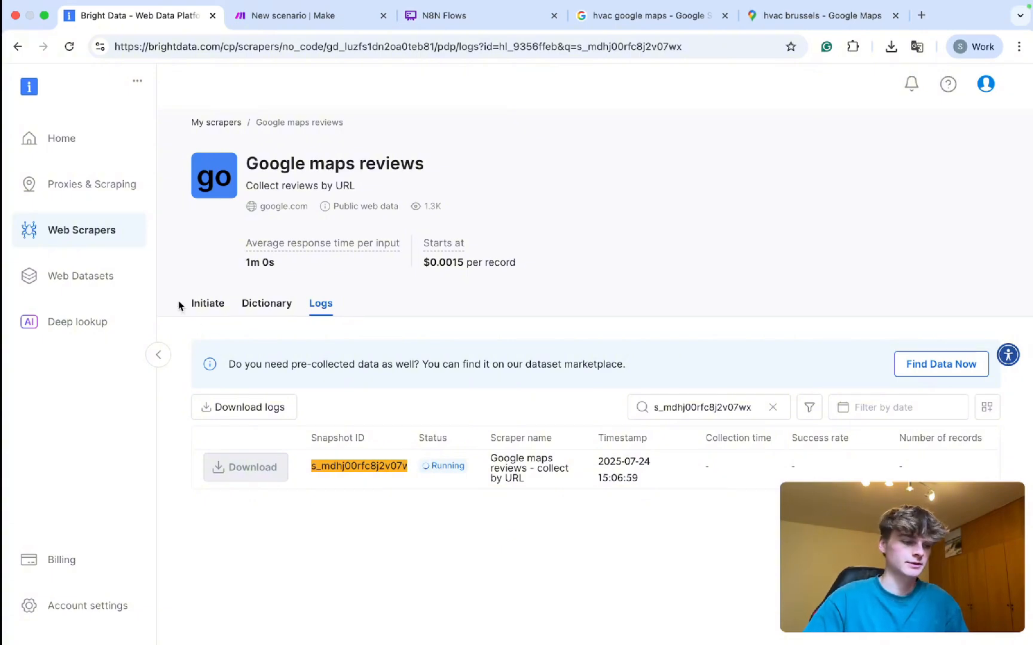
click(100, 233)
scroll(559, 437, down, 1)
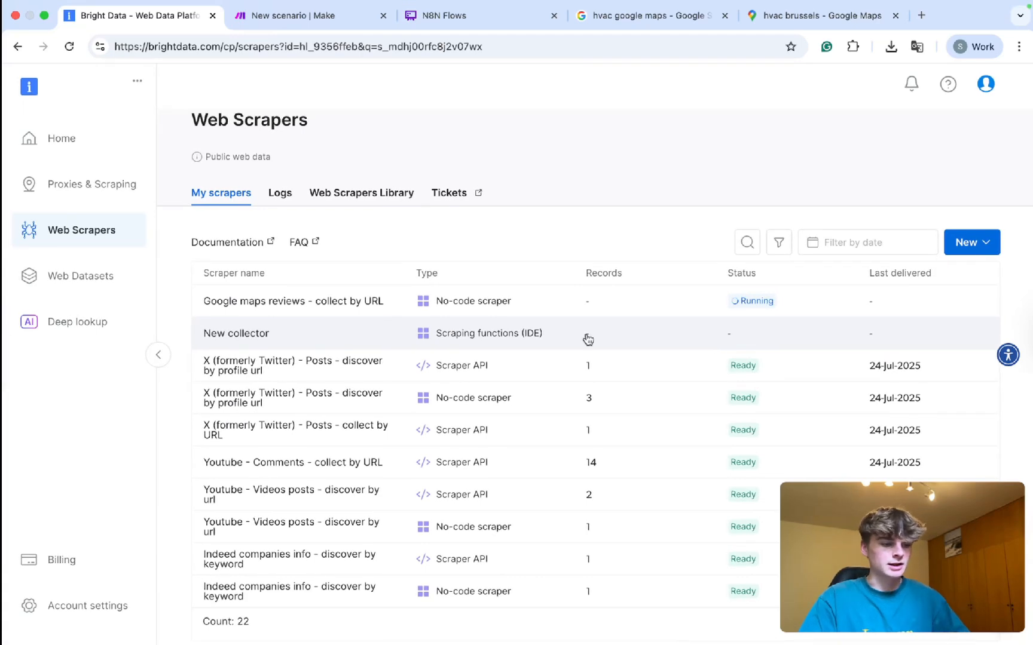
scroll(587, 339, up, 1)
click(376, 317)
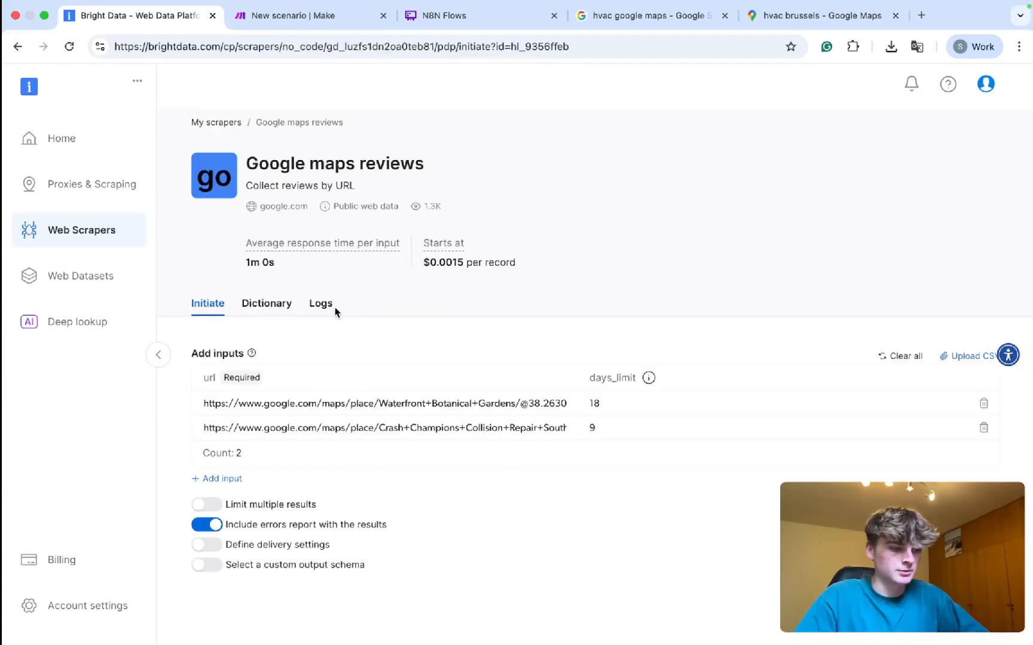
scroll(735, 507, right, 3)
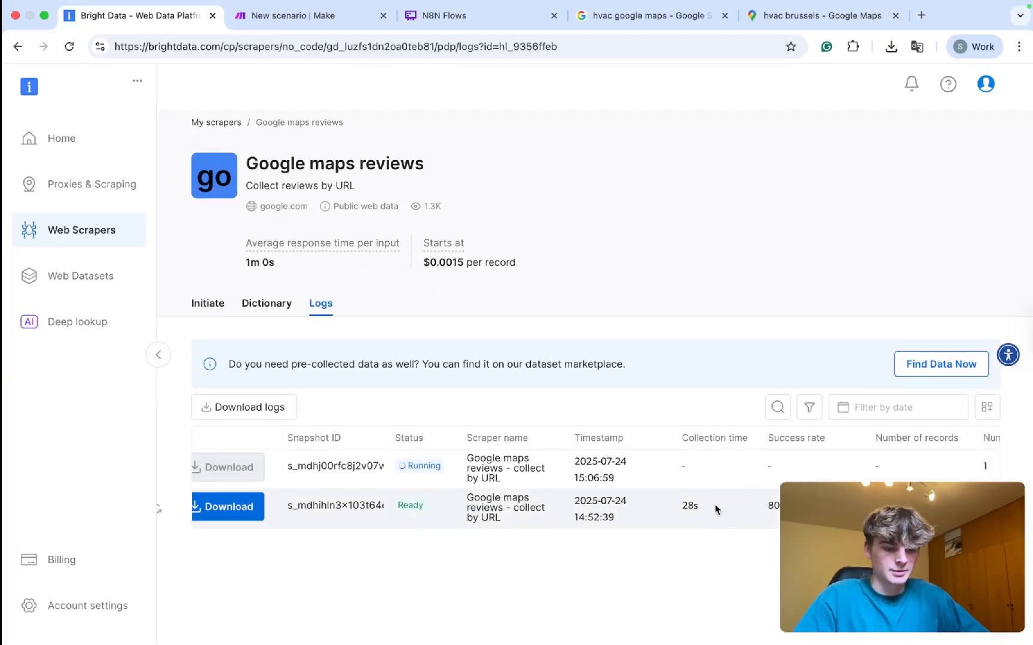
scroll(595, 518, right, 10)
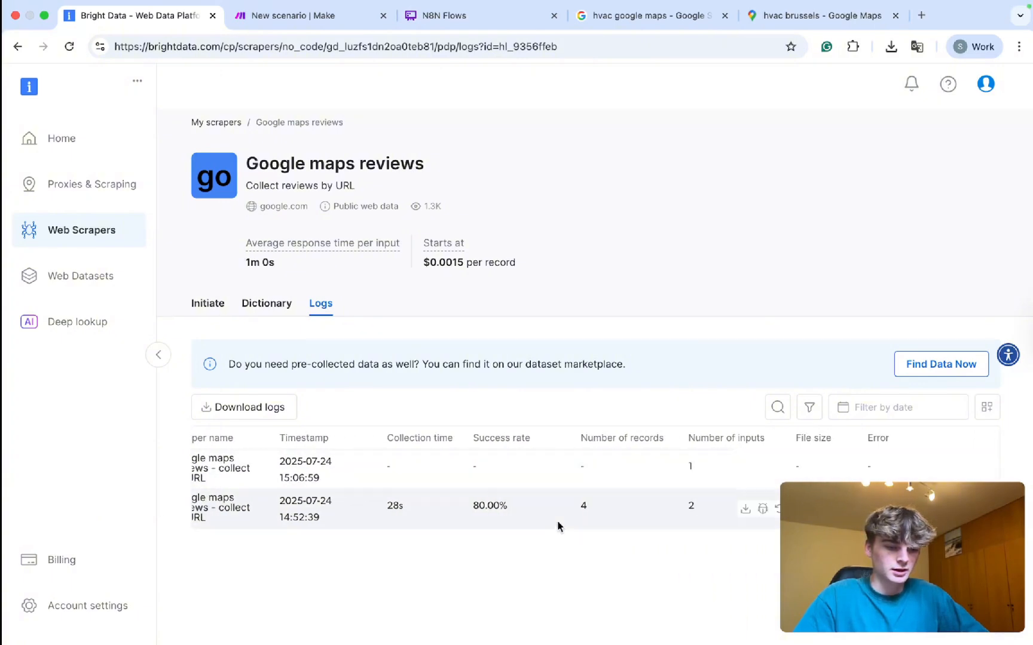
scroll(583, 511, left, 12)
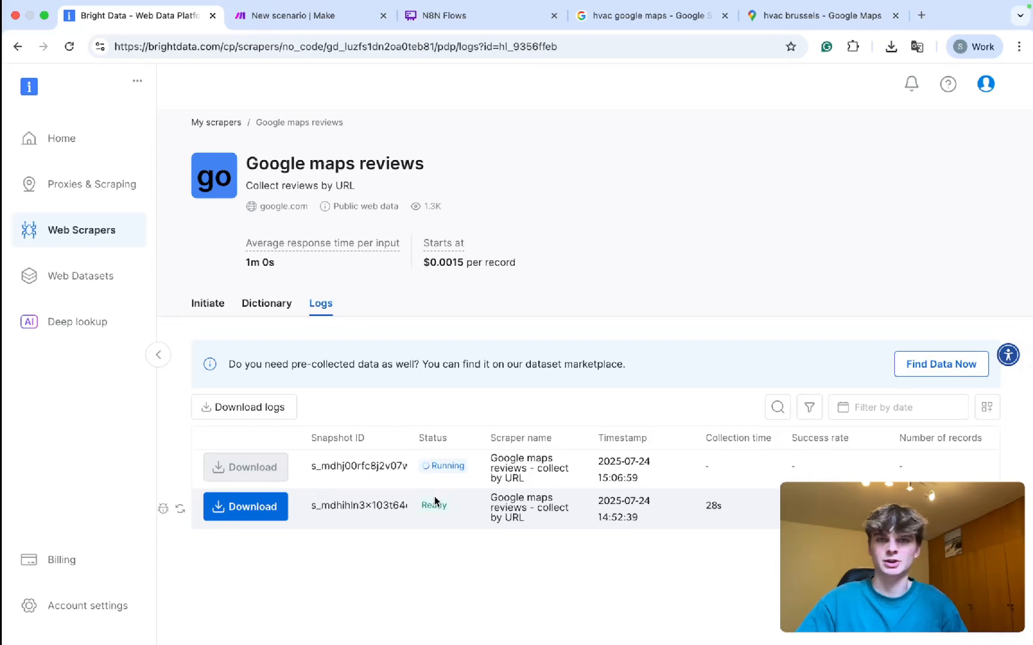
Recheck the logs after viewing Make, finding 0 records at 0.00% success.
key(ctrl+Tab)
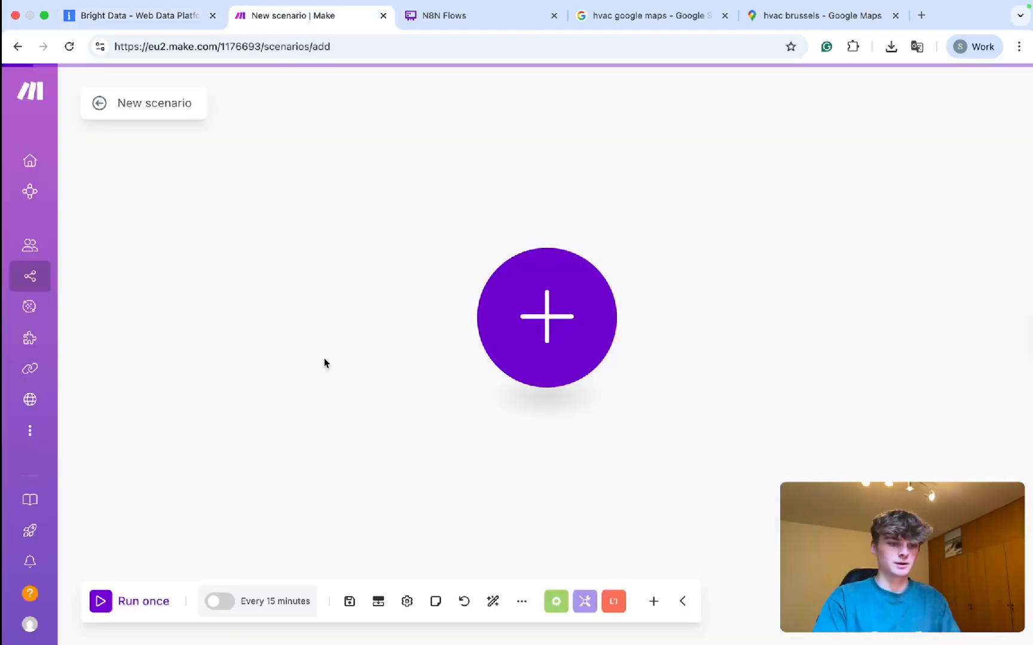
click(148, 29)
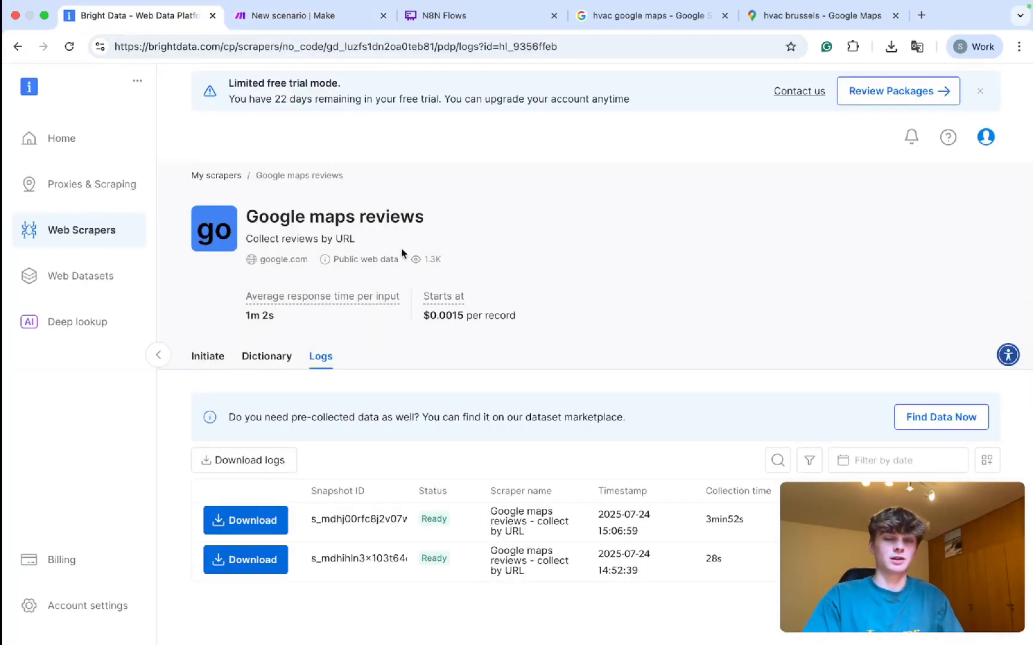
mouse_move(777, 612)
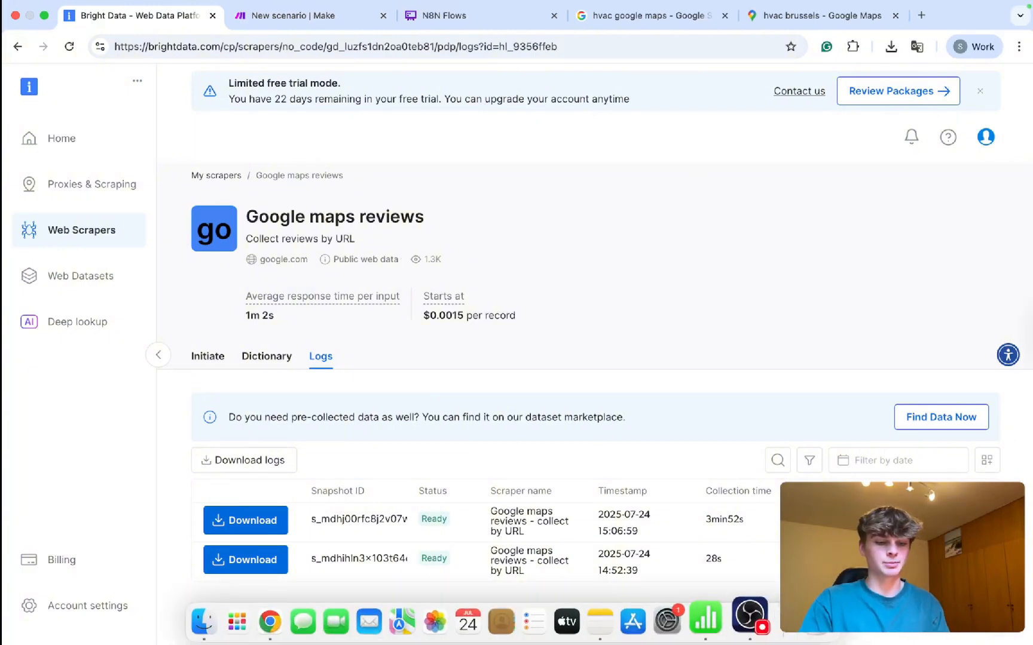
scroll(729, 522, right, 5)
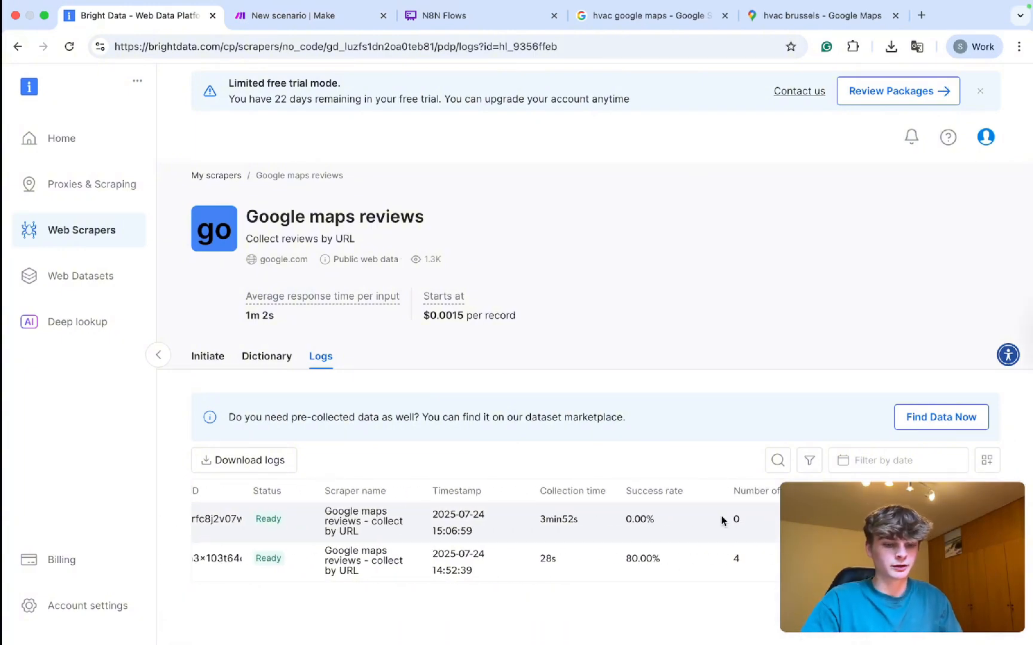
mouse_move(400, 4)
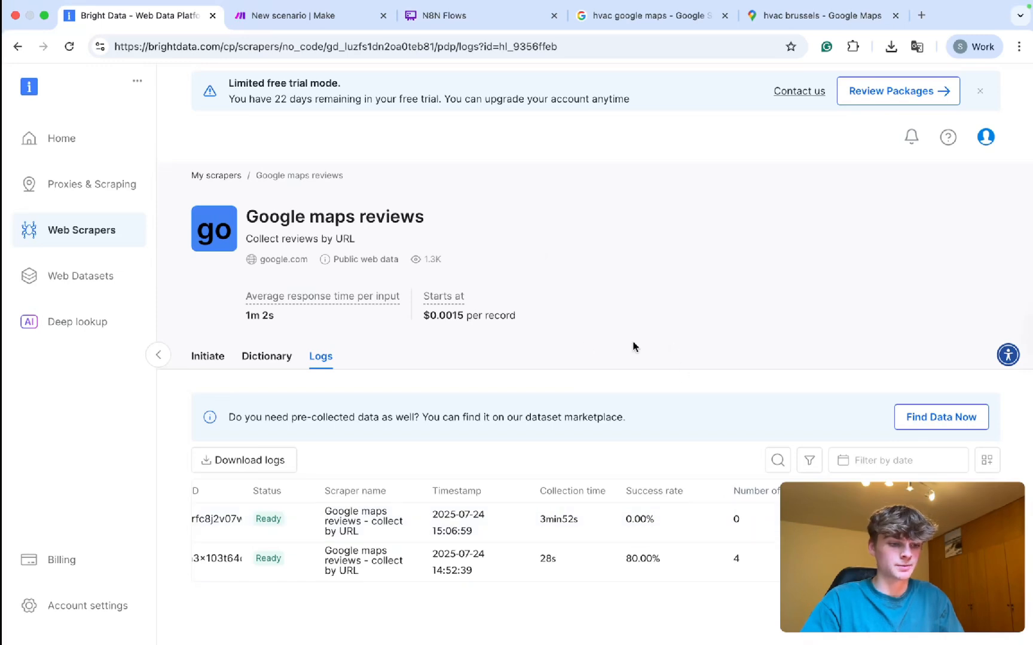
click(110, 232)
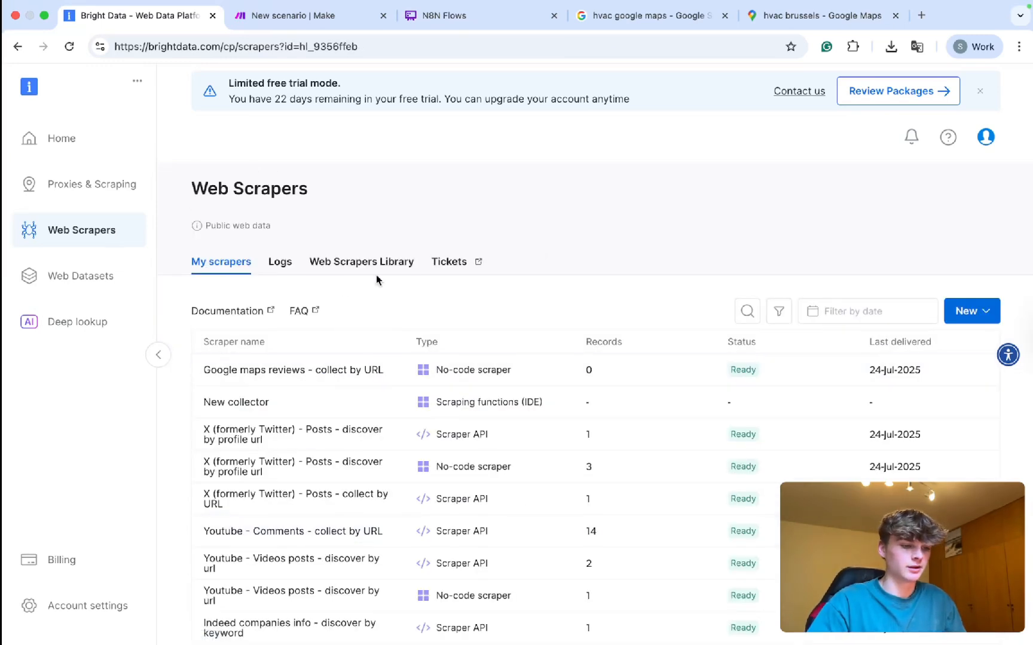
Enter 'google' in the Web Scrapers Library search.
click(349, 261)
text(google)
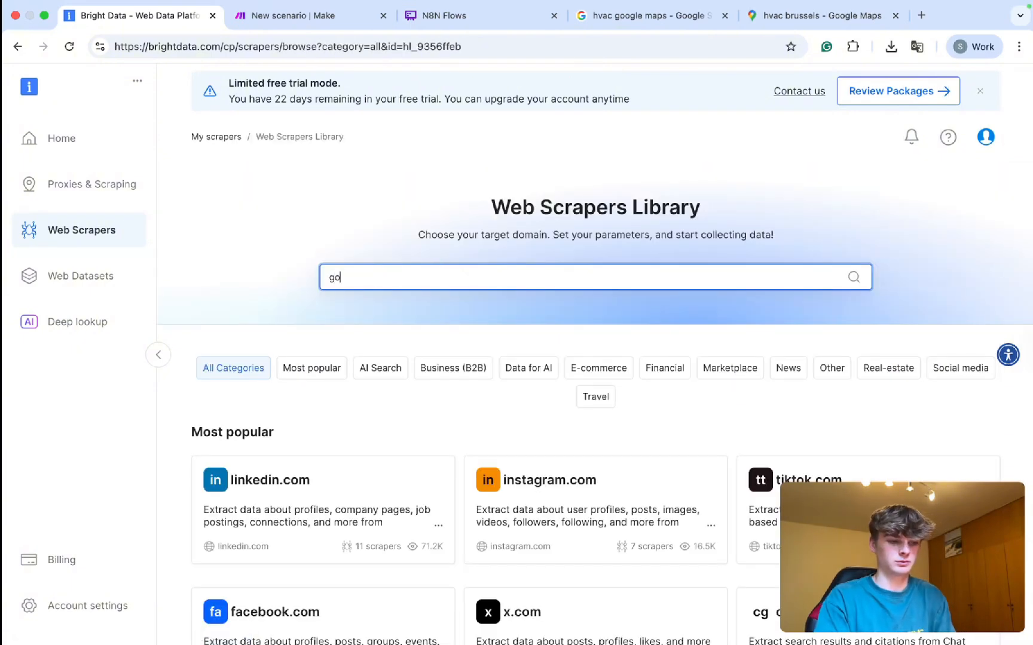
key(BackSpace)
key(BackSpace)
key(BackSpace)
key(BackSpace)
key(BackSpace)
key(BackSpace)
text(google)
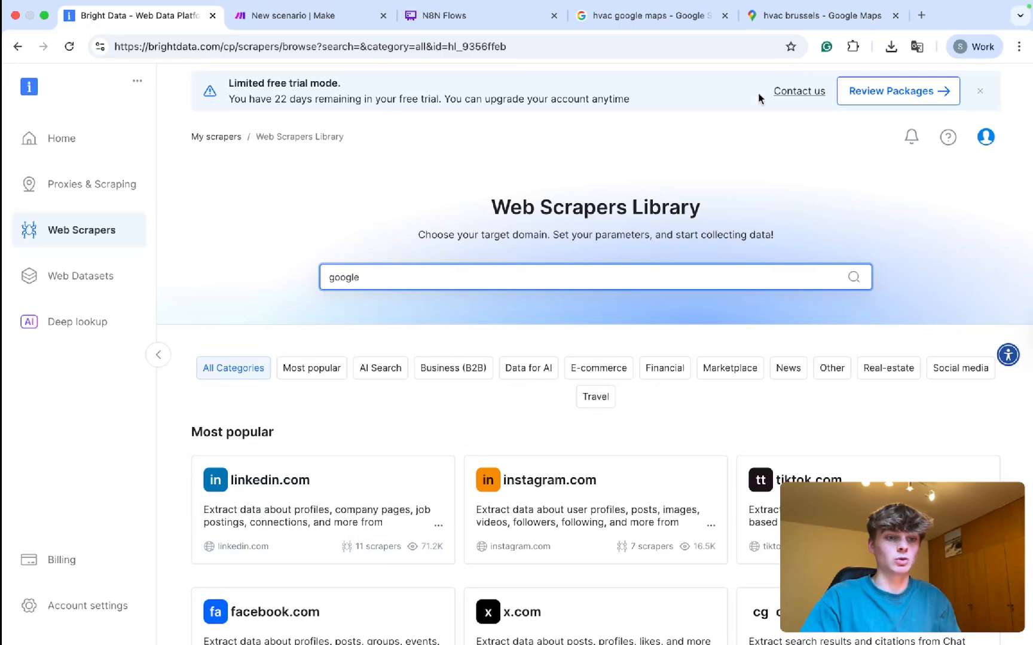
Select the hvac brussels Maps address up to the search terms, then return to the library.
click(804, 15)
click(245, 48)
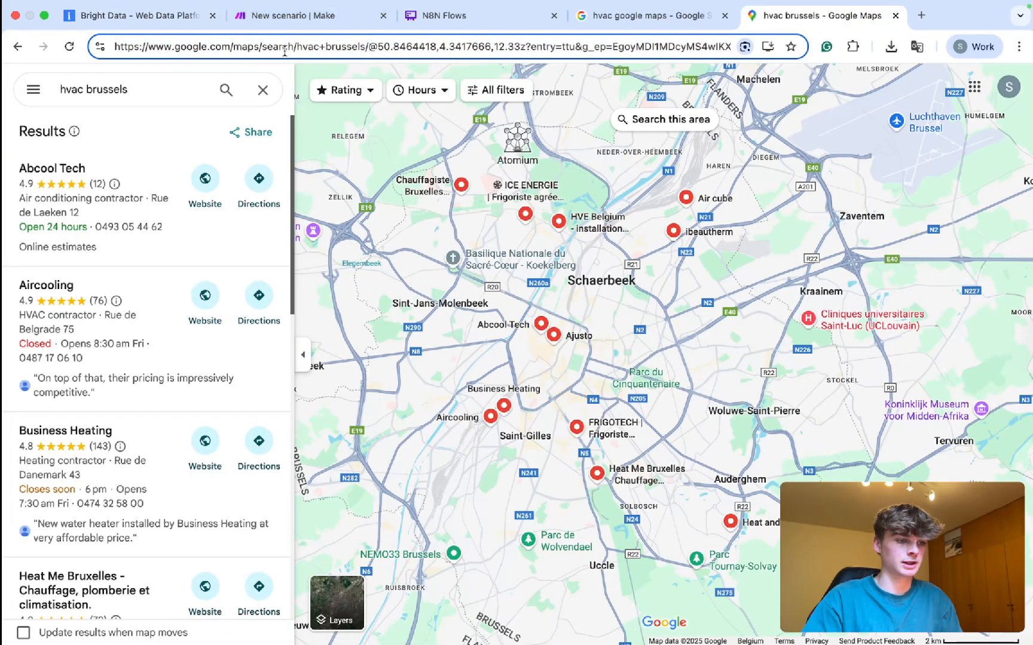
drag(365, 47, 191, 57)
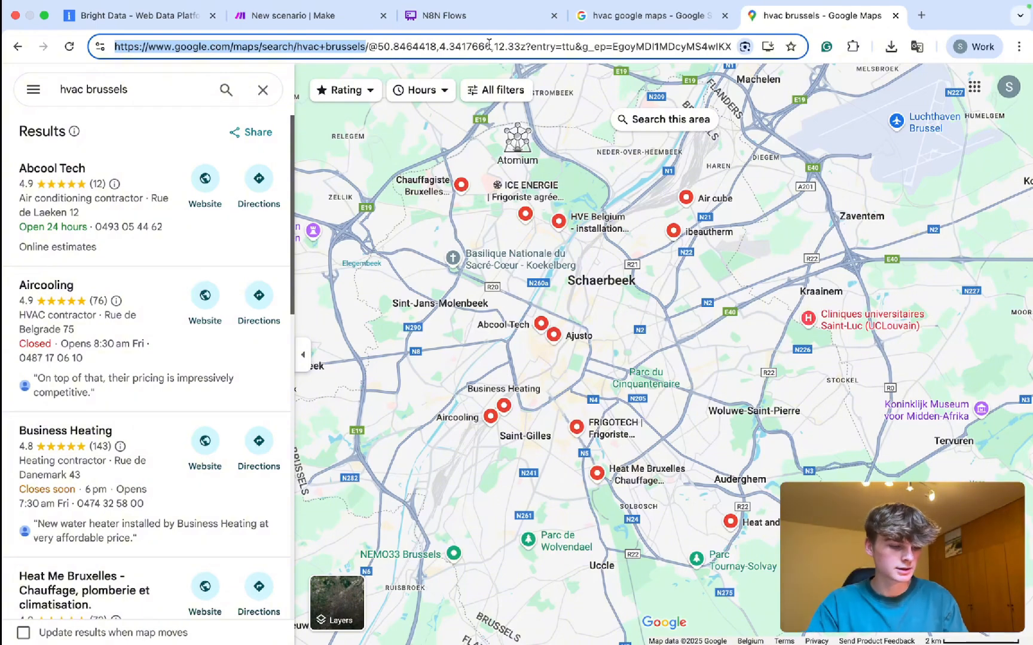
click(445, 16)
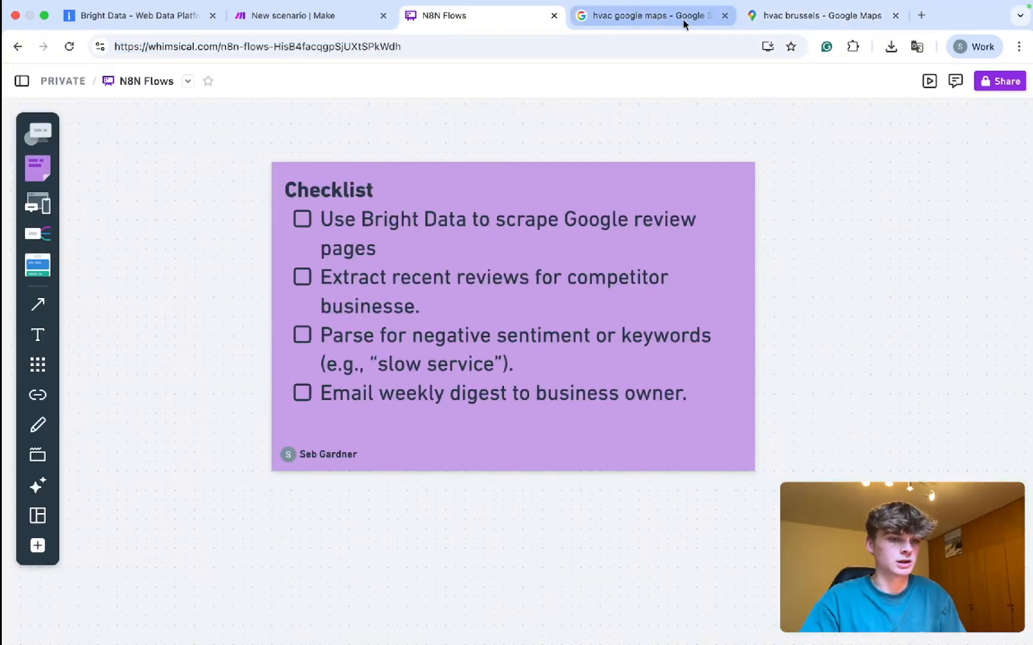
click(610, 18)
click(541, 18)
click(295, 18)
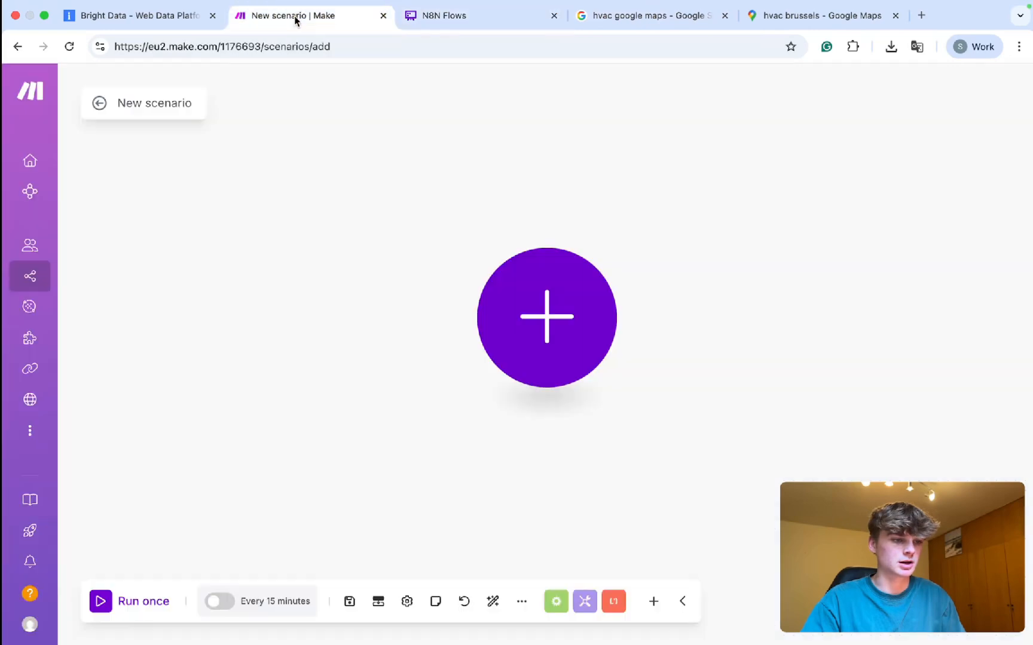
click(197, 18)
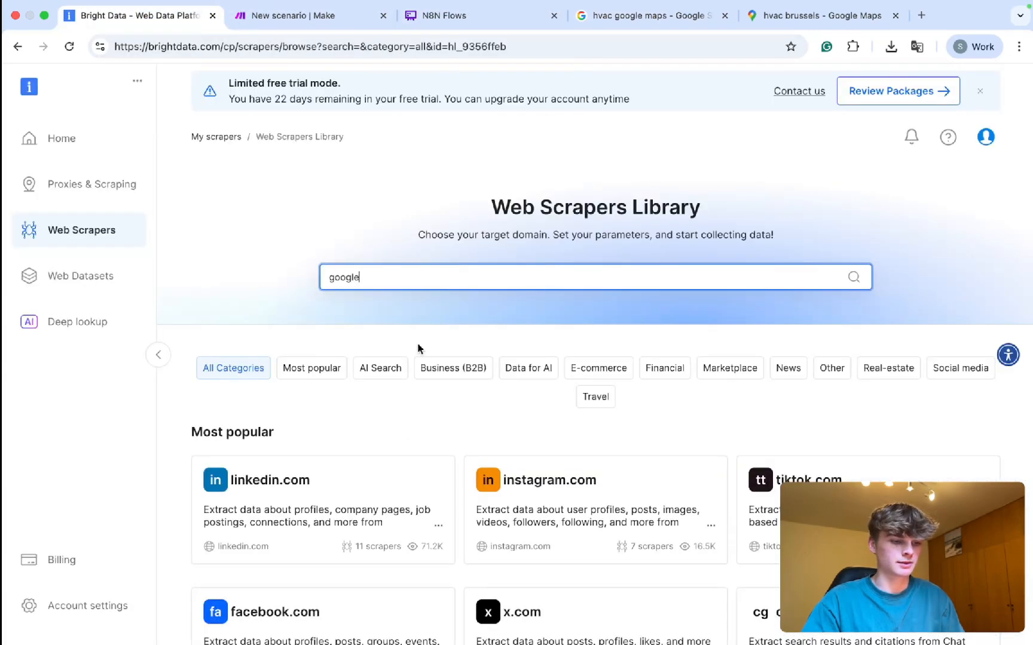
Open the google.com scrapers and choose 'Google maps reviews - collect by URL' as No-Code Scraper.
key(Return)
scroll(323, 387, down, 3)
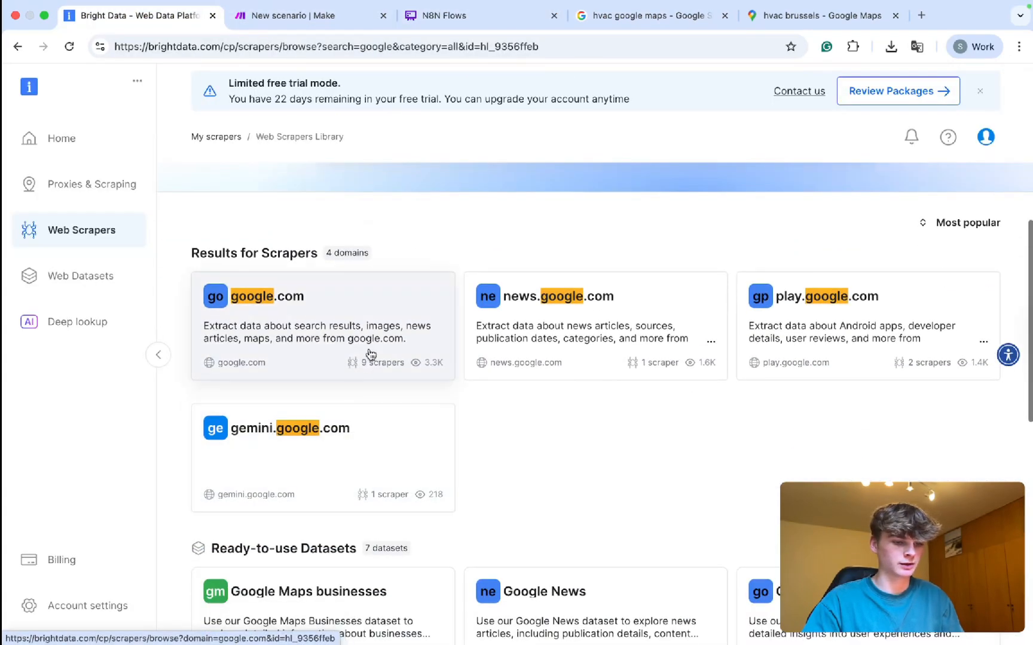
click(370, 353)
scroll(523, 375, down, 2)
scroll(525, 375, up, 1)
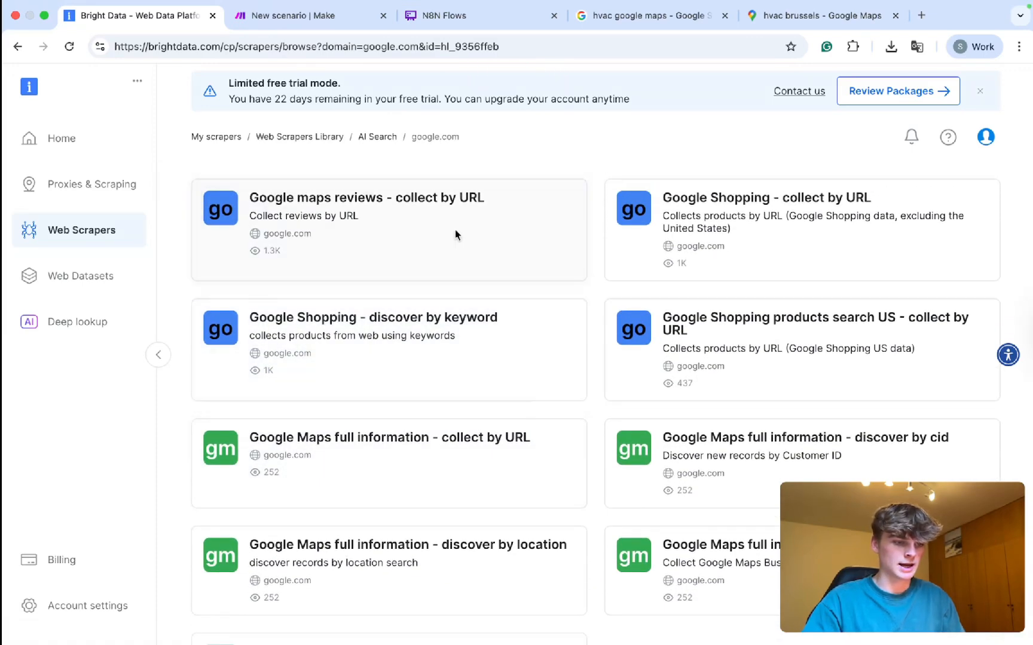
click(455, 234)
click(579, 384)
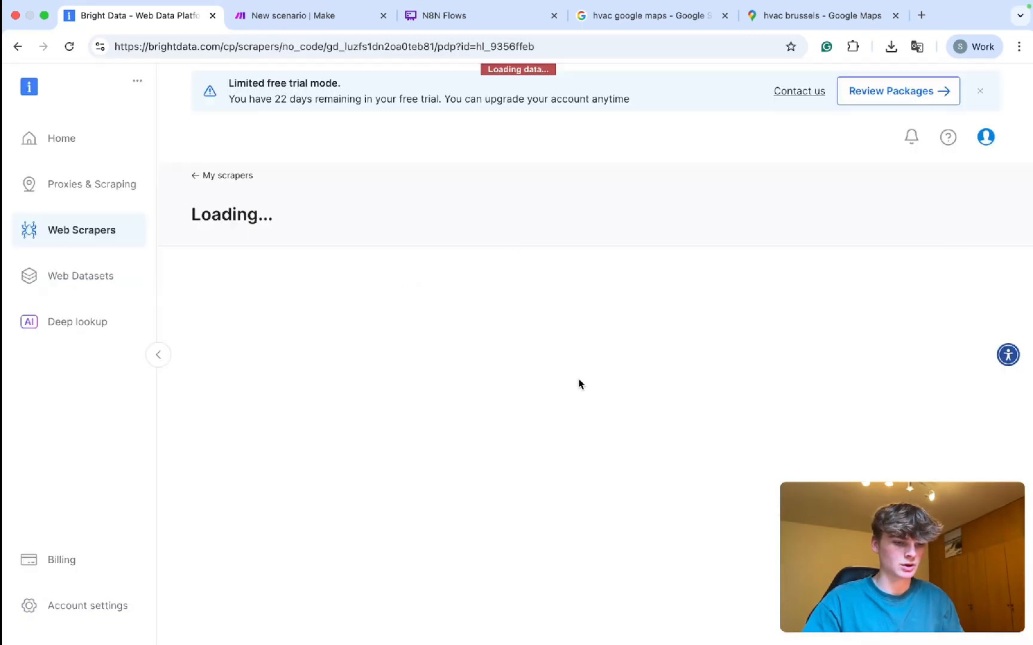
Inspect the two example place URL inputs with days_limit 18 and 9.
scroll(422, 207, down, 2)
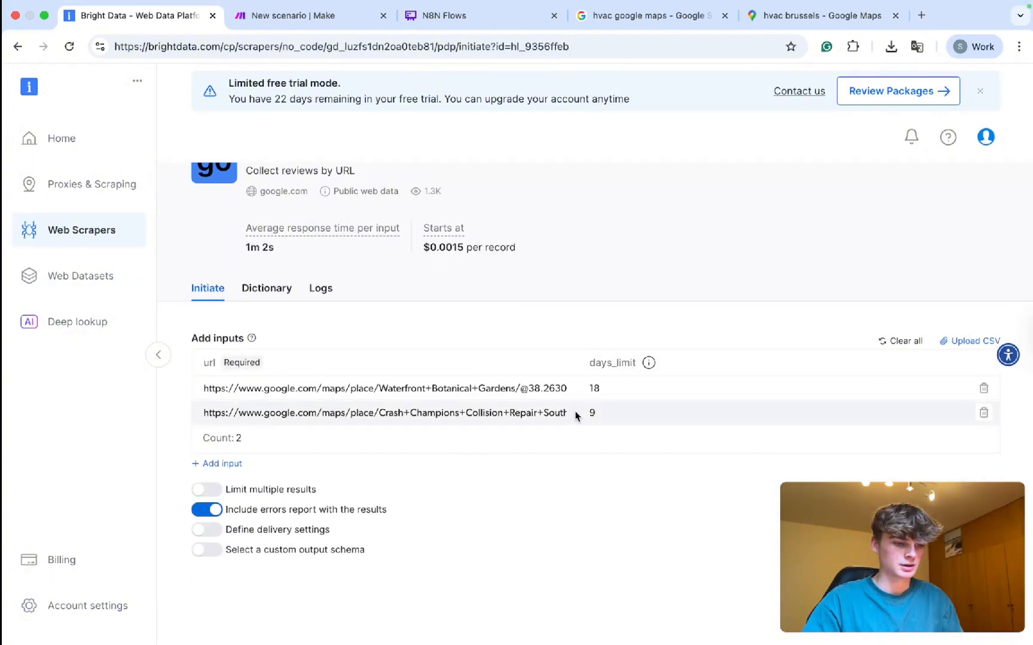
scroll(530, 393, right, 4)
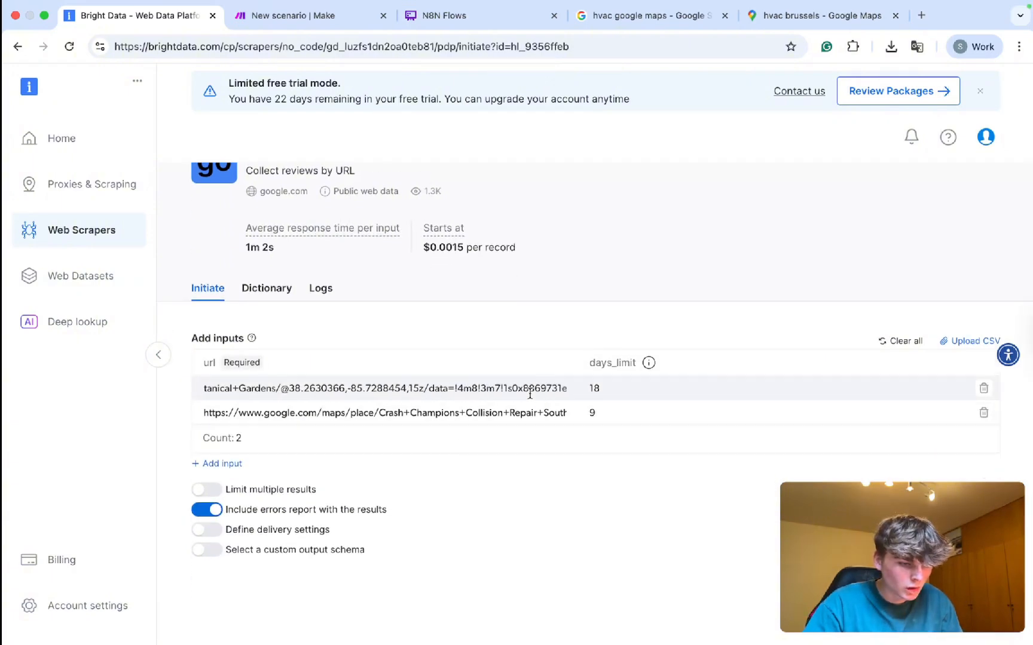
click(783, 16)
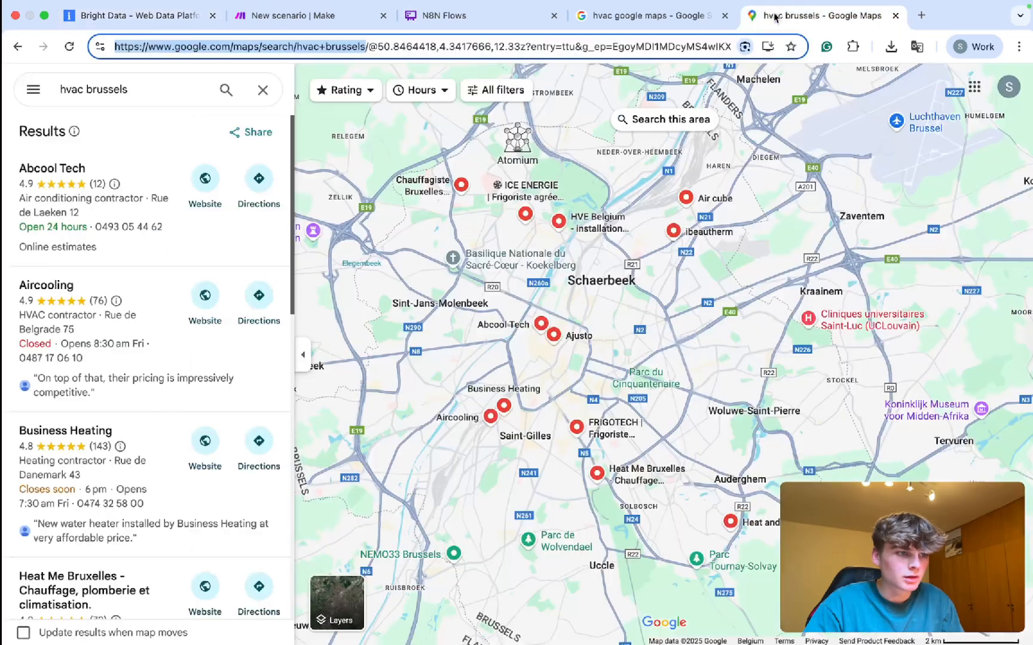
click(133, 34)
scroll(397, 411, right, 3)
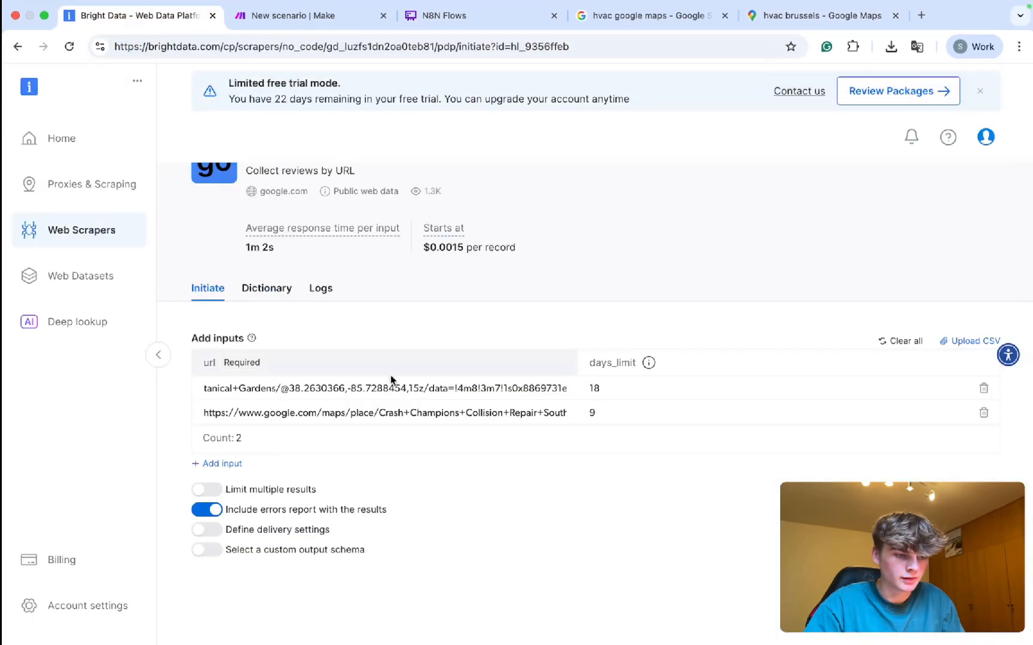
scroll(400, 411, right, 10)
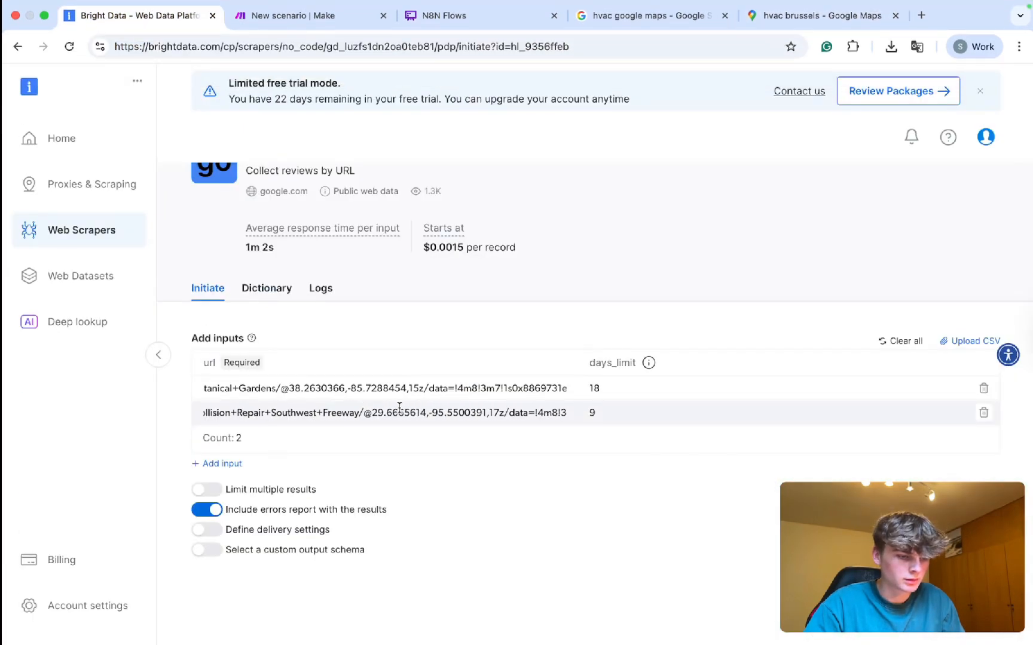
scroll(459, 380, right, 8)
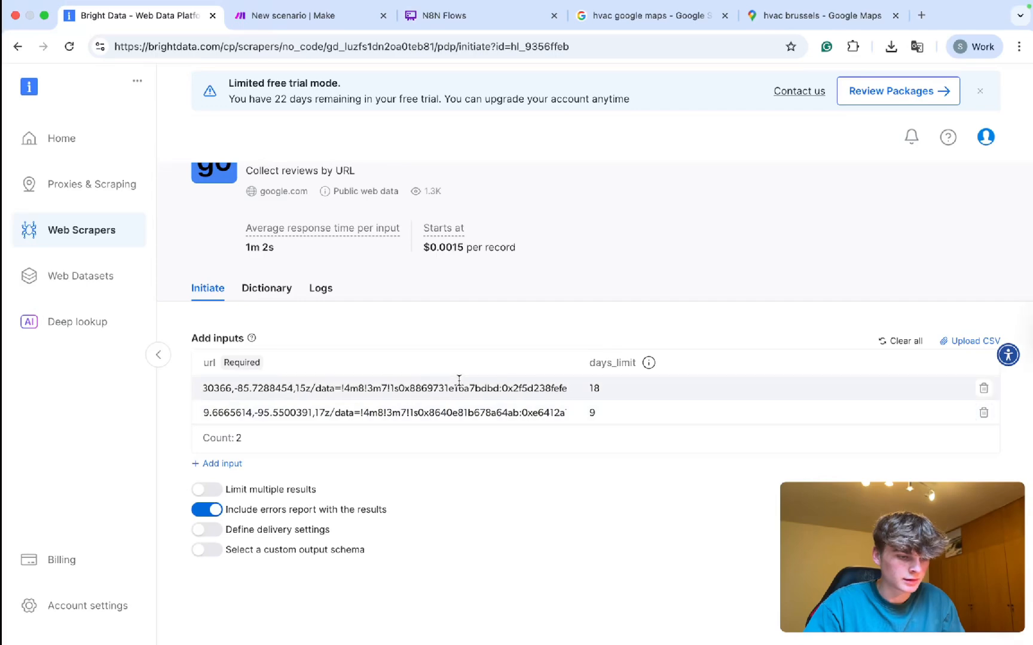
scroll(459, 380, right, 8)
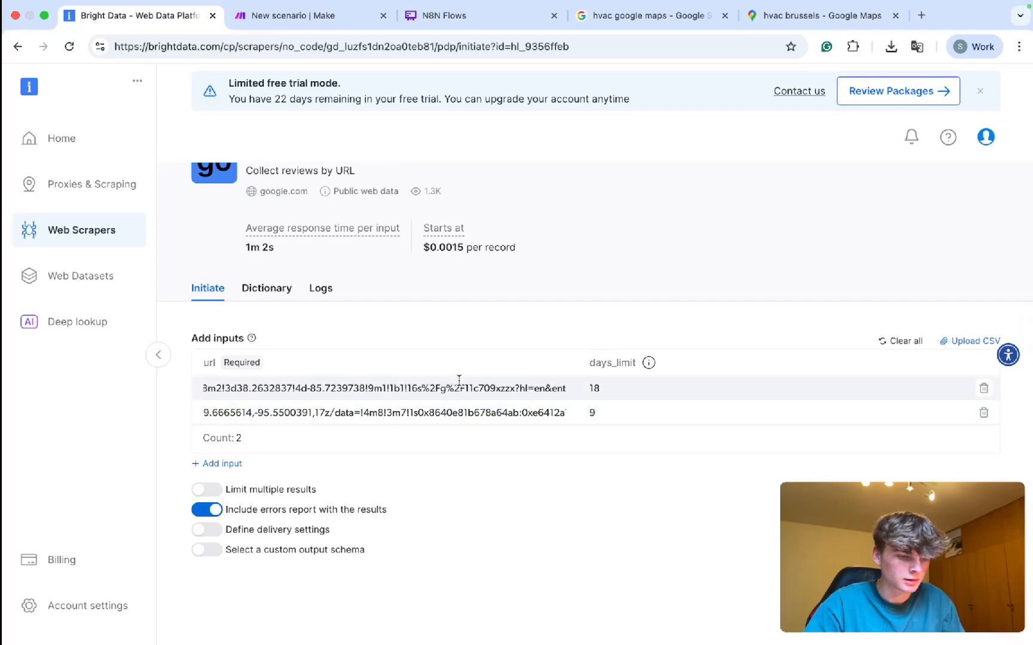
Compare the end of the hvac brussels Maps address against the example URLs.
click(855, 21)
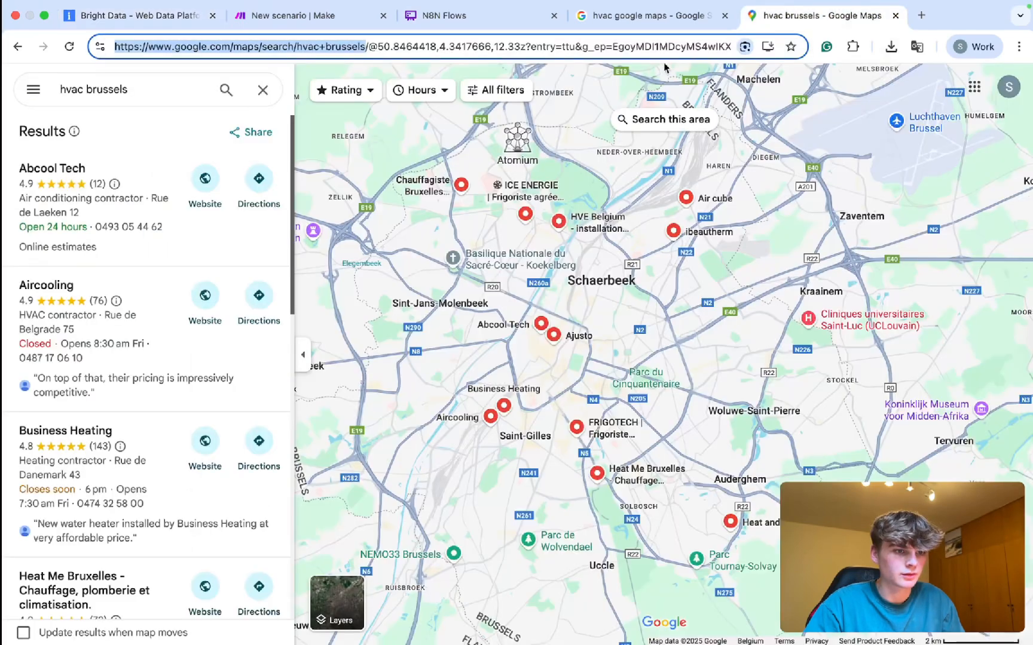
drag(626, 43, 554, 48)
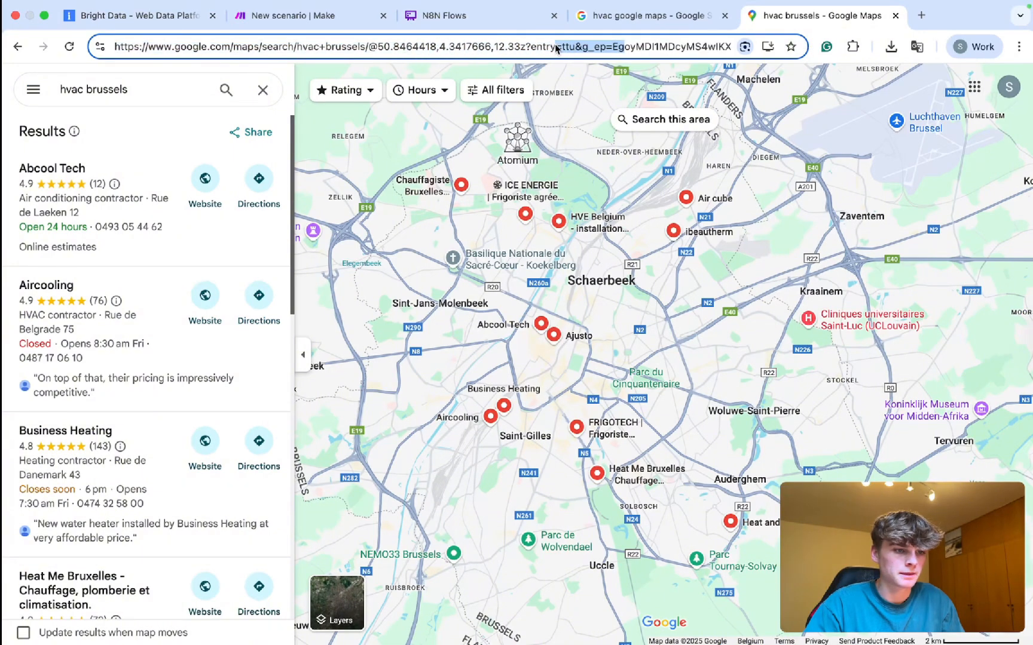
click(137, 15)
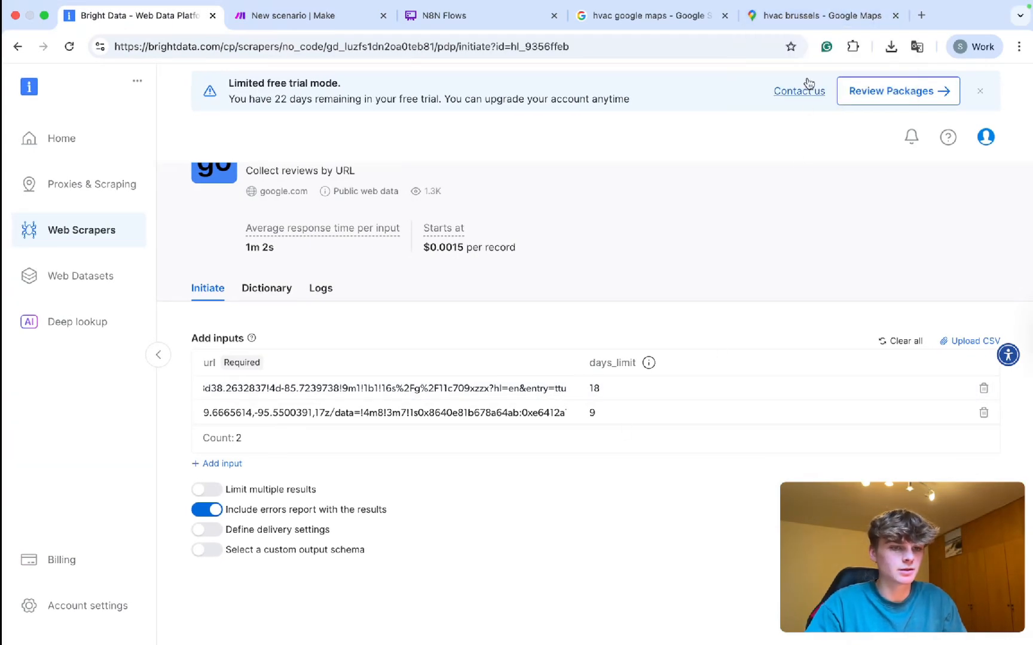
click(795, 16)
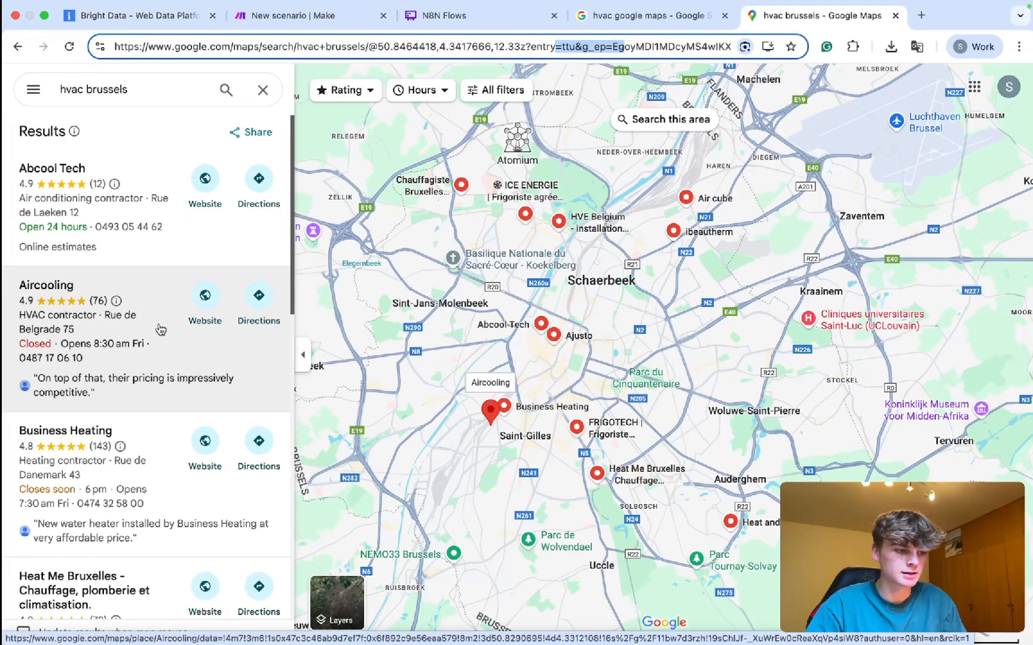
scroll(131, 310, down, 1)
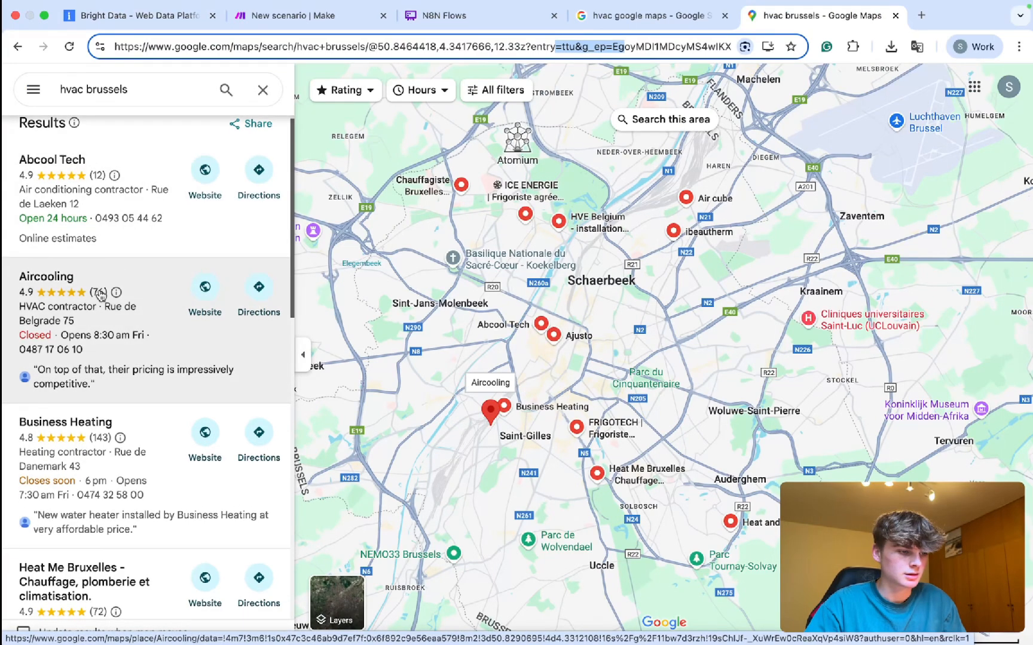
Browse Aircooling's business details in the hvac search results.
click(101, 295)
scroll(370, 442, down, 3)
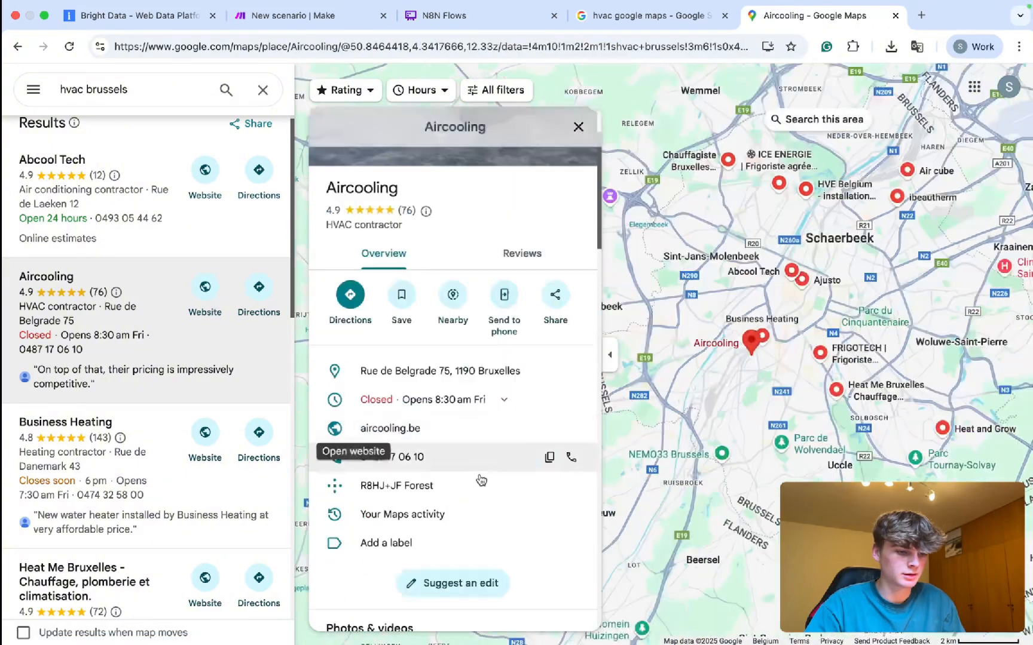
scroll(476, 525, down, 10)
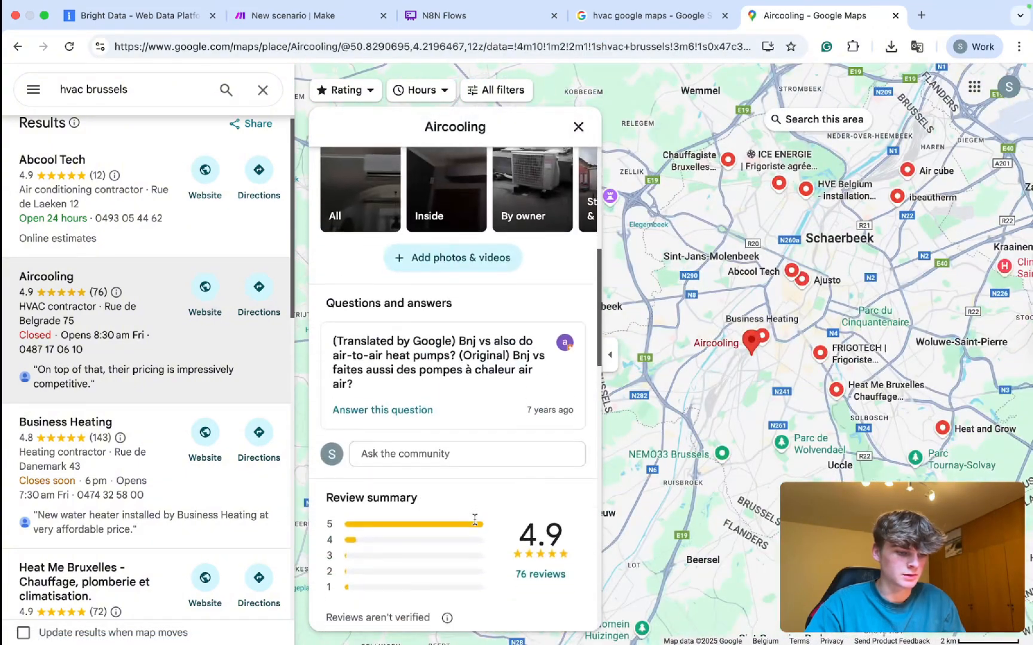
scroll(475, 525, down, 3)
scroll(402, 431, down, 8)
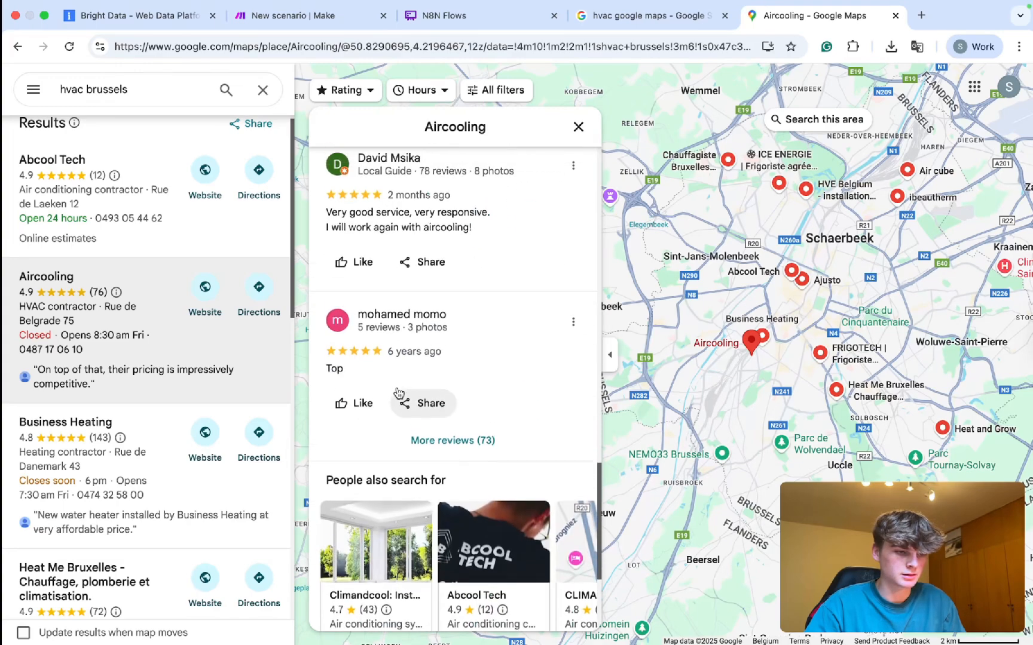
scroll(396, 397, up, 7)
scroll(111, 464, down, 3)
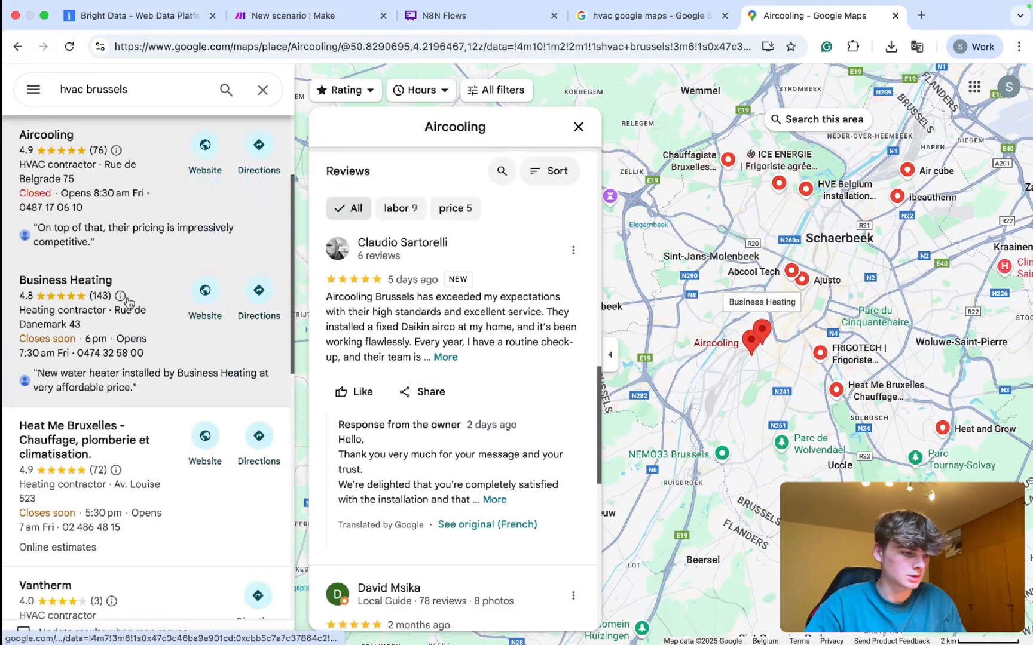
Look through Business Heating's place details and its reviews.
click(122, 298)
scroll(396, 484, down, 10)
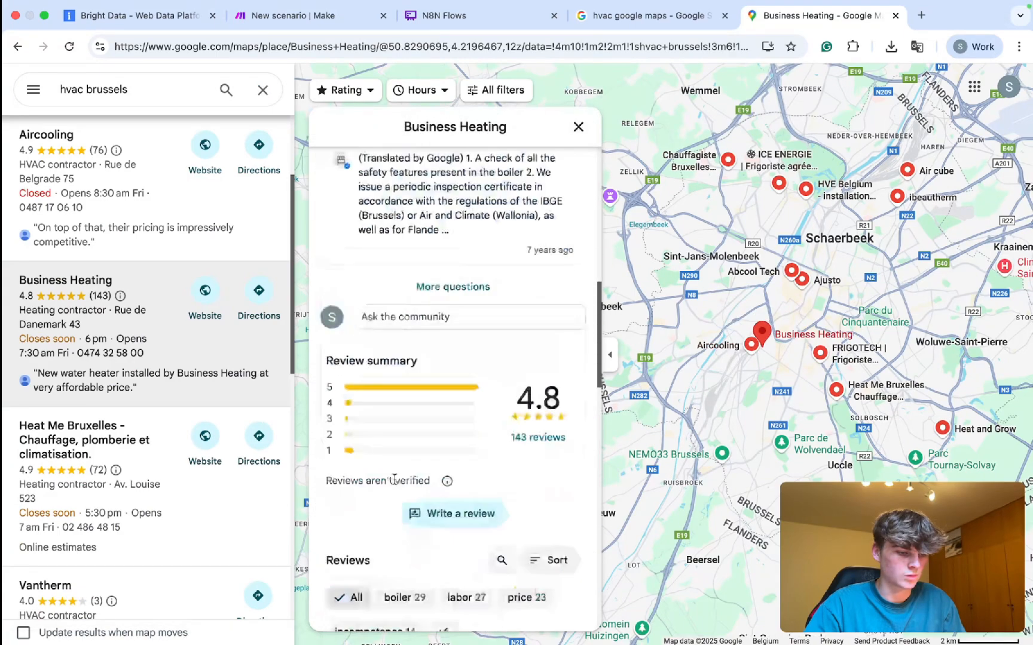
scroll(399, 448, down, 4)
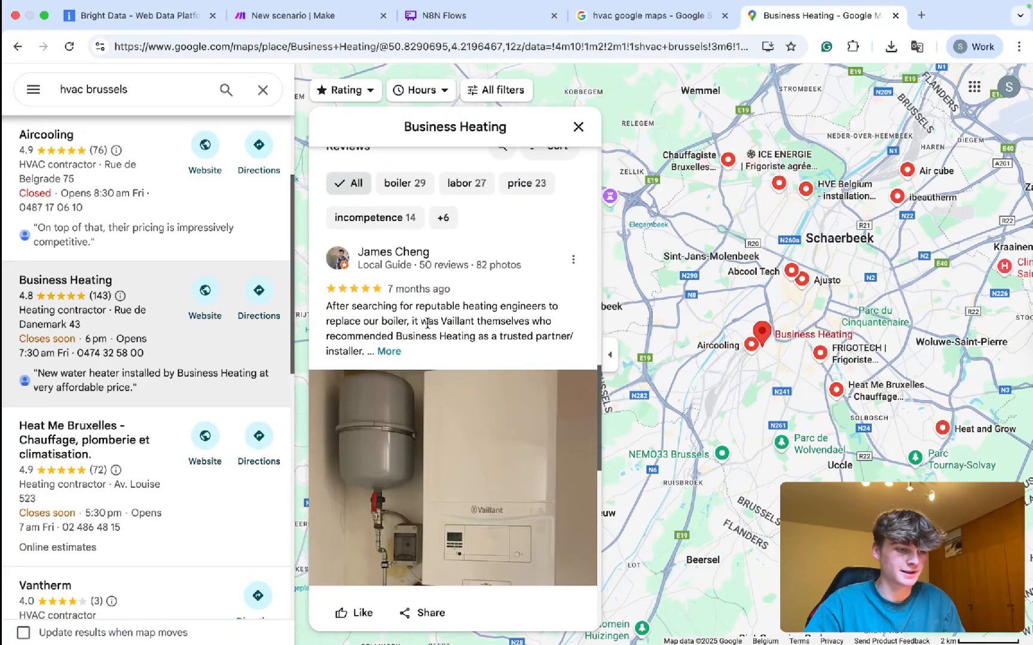
scroll(427, 323, up, 3)
scroll(427, 324, down, 10)
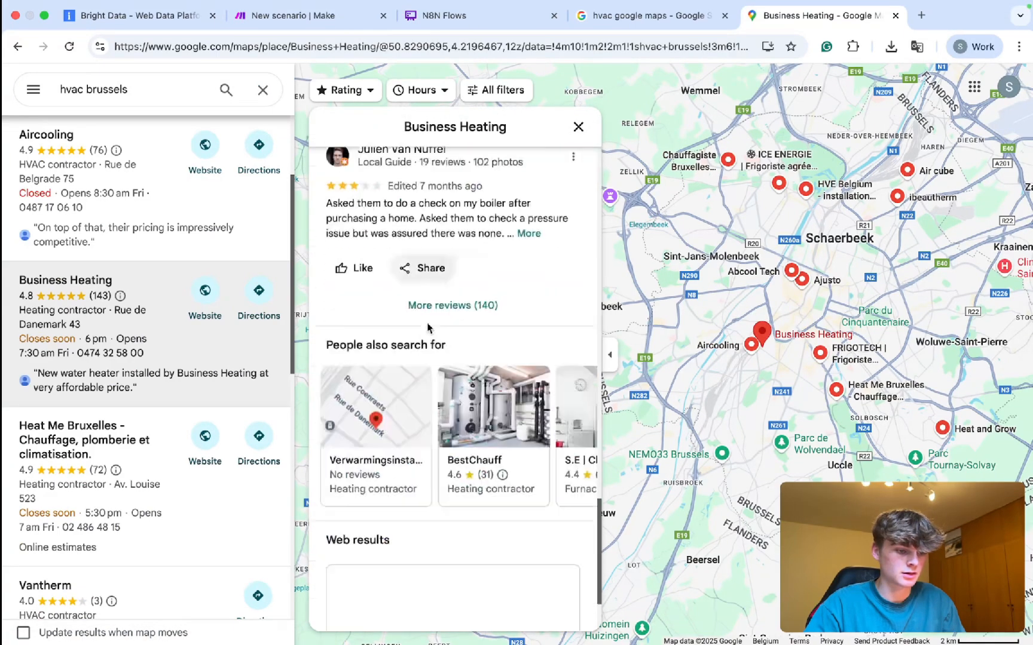
scroll(427, 323, down, 1)
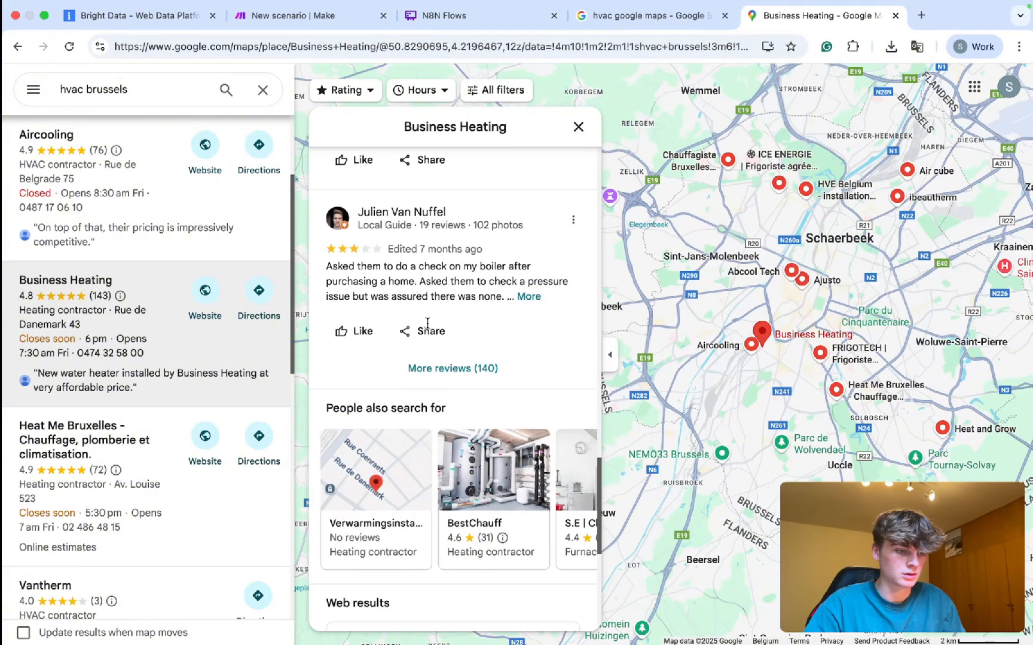
scroll(428, 323, down, 5)
scroll(428, 323, up, 10)
scroll(428, 329, up, 5)
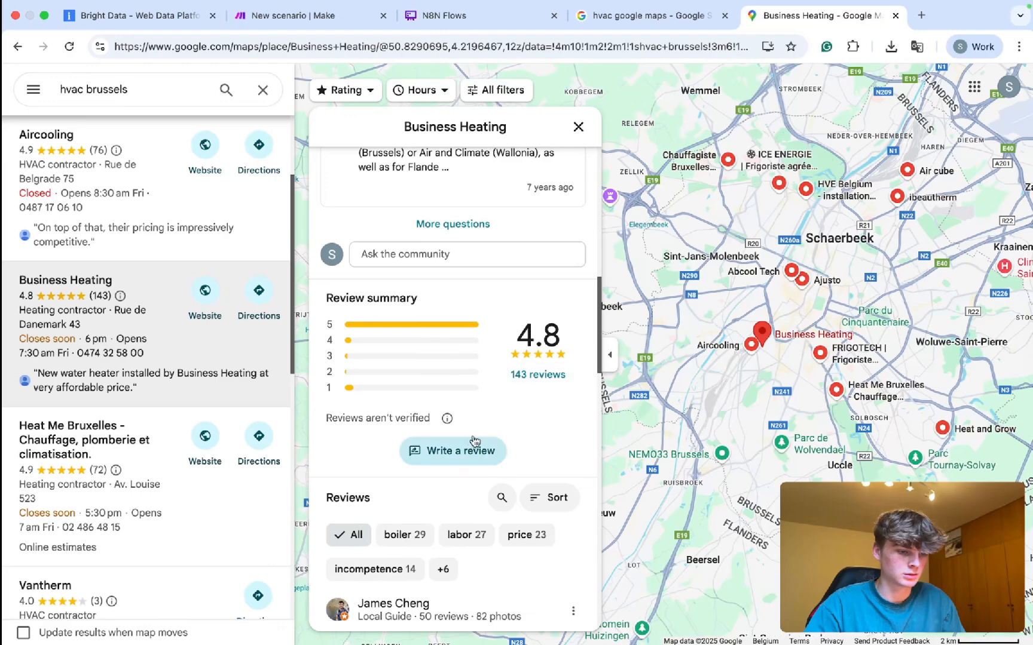
scroll(472, 442, up, 8)
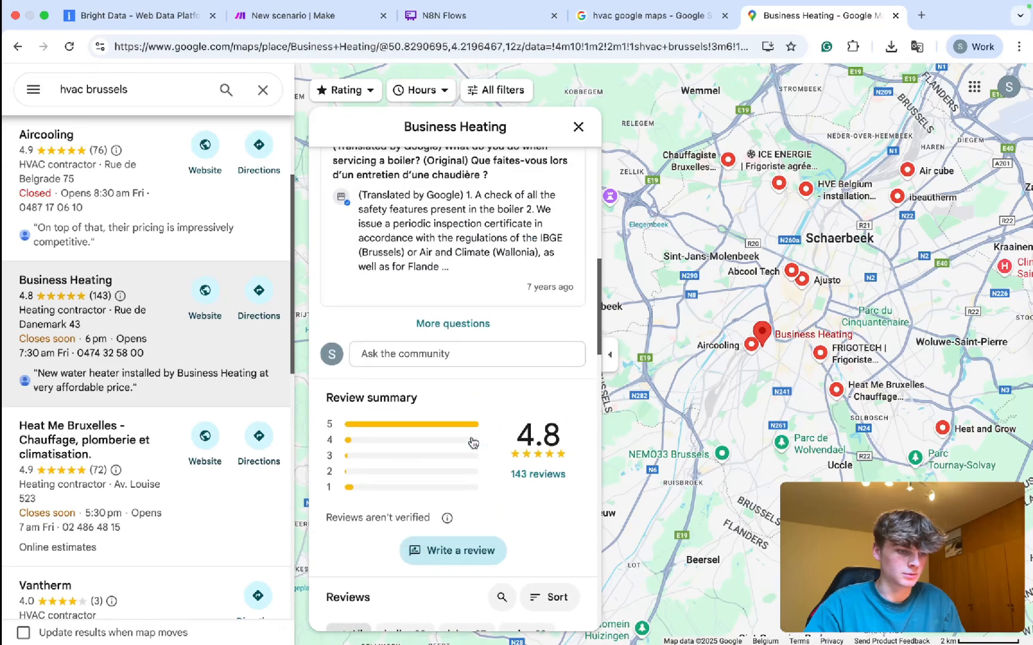
scroll(472, 442, up, 7)
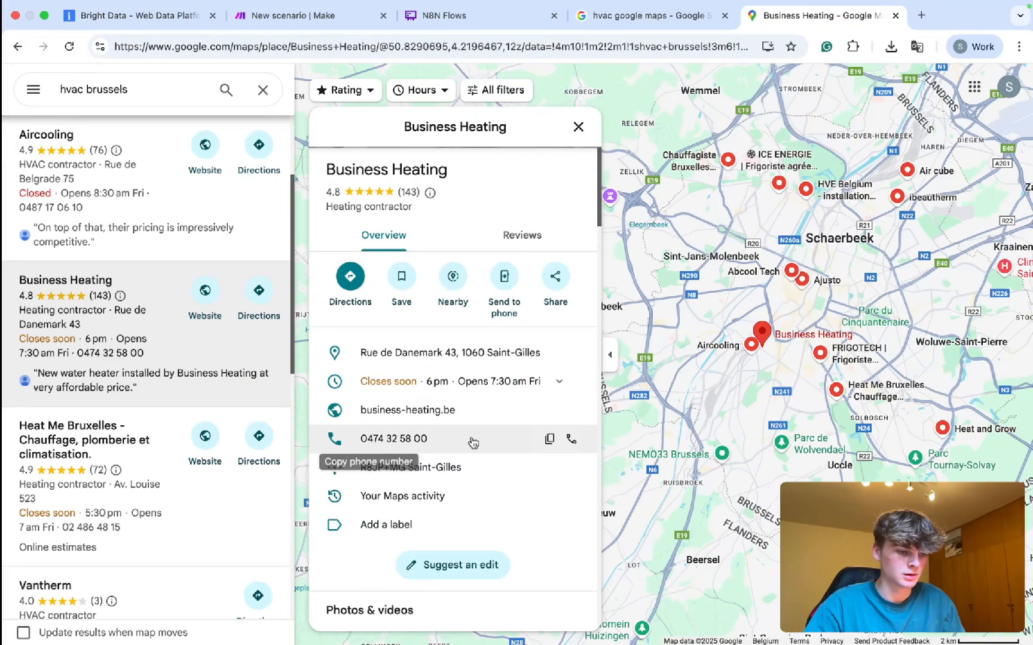
click(535, 381)
scroll(454, 371, down, 10)
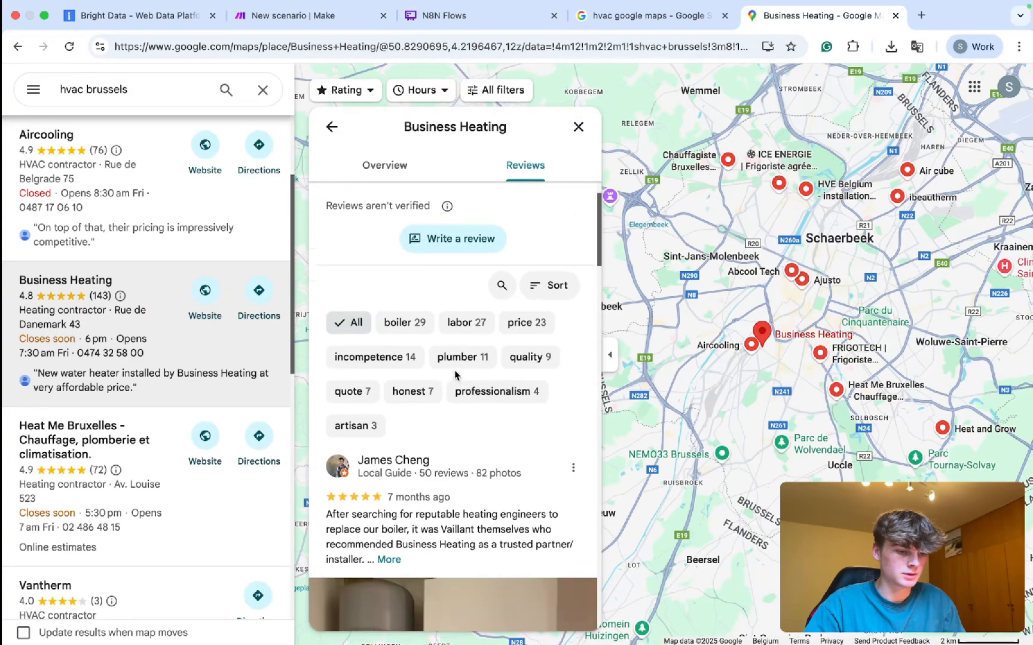
scroll(454, 371, down, 15)
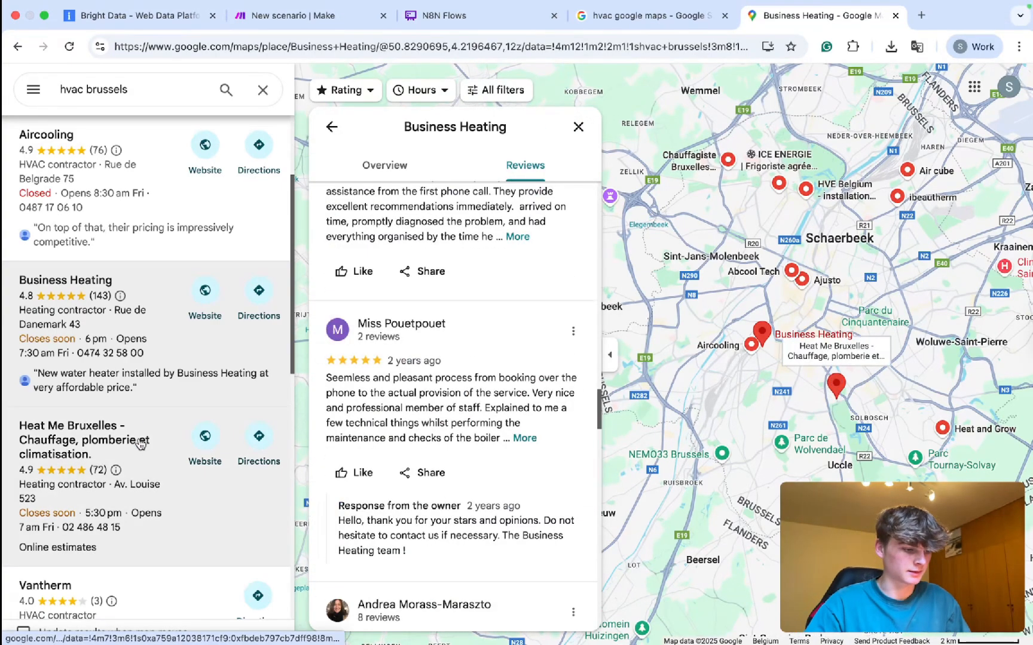
Check the reviews of Heat Me Bruxelles (4.9 stars, 72 reviews).
click(98, 475)
scroll(368, 476, down, 8)
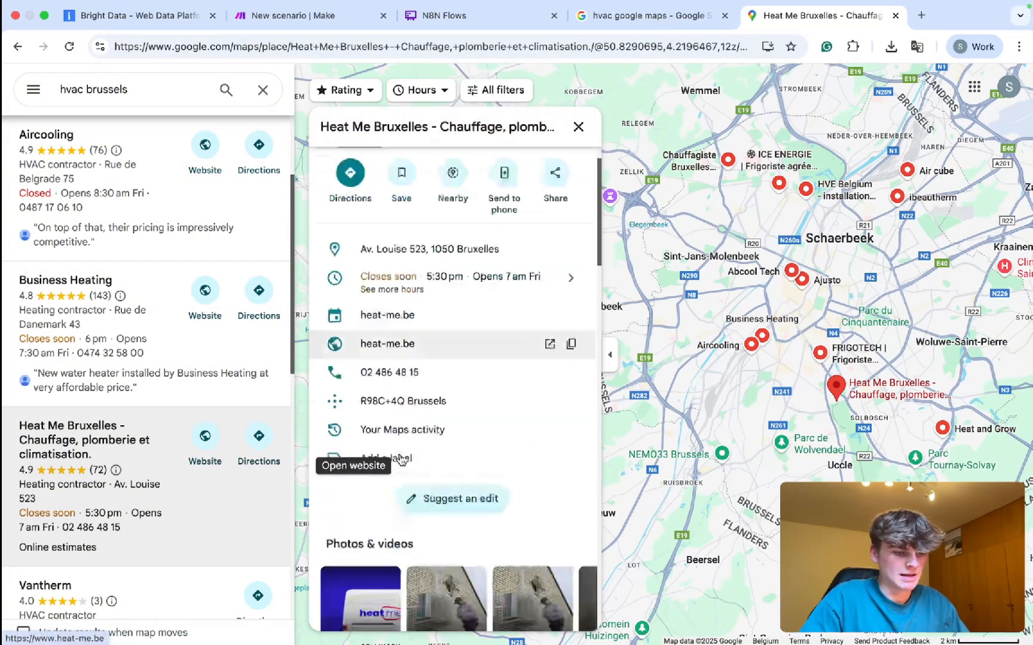
scroll(402, 459, up, 5)
scroll(402, 459, down, 15)
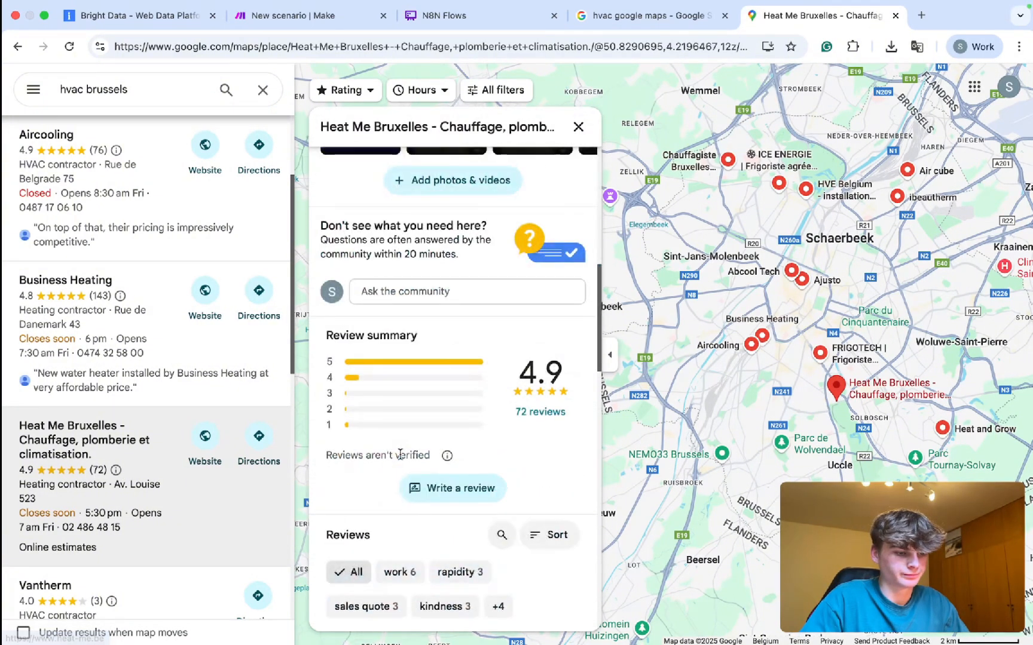
scroll(401, 454, up, 10)
scroll(400, 454, up, 10)
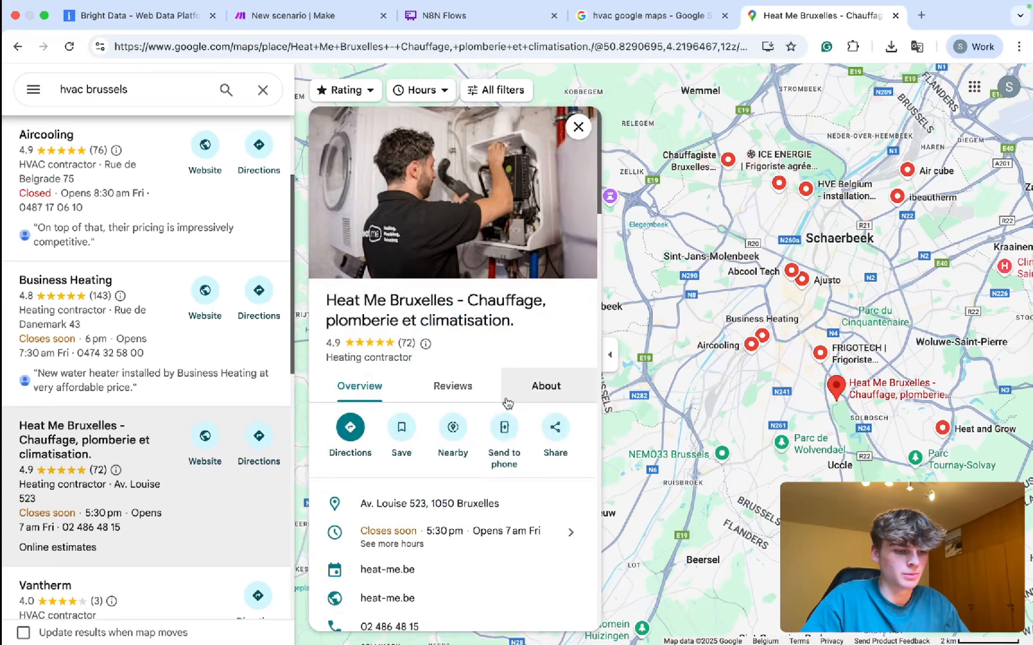
click(453, 385)
scroll(472, 375, down, 3)
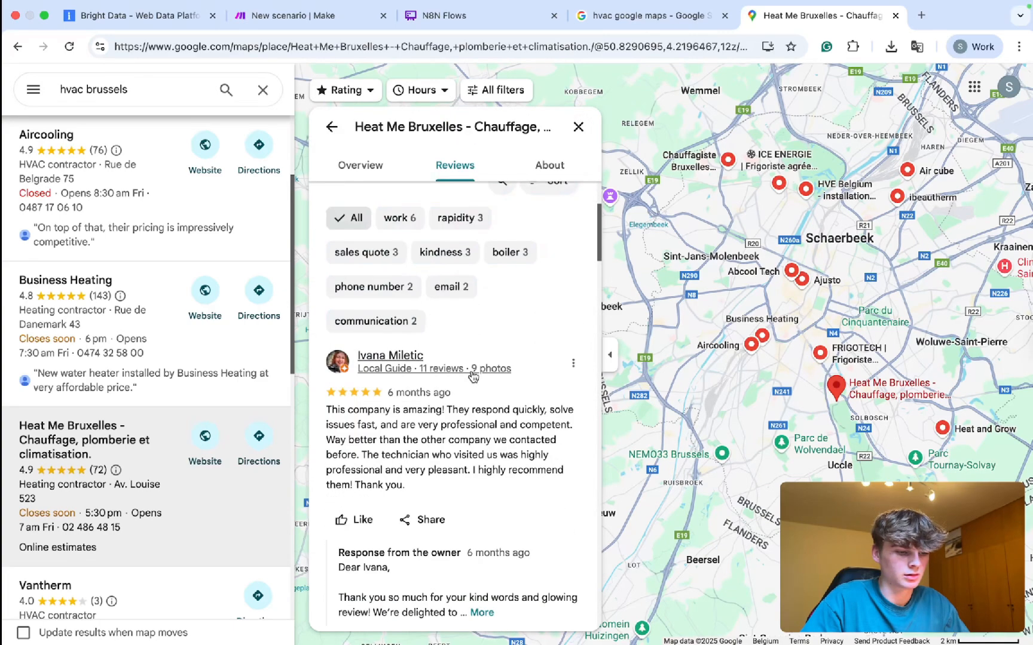
Close the place panel and return to the Bright Data reviews scraper inputs.
click(578, 126)
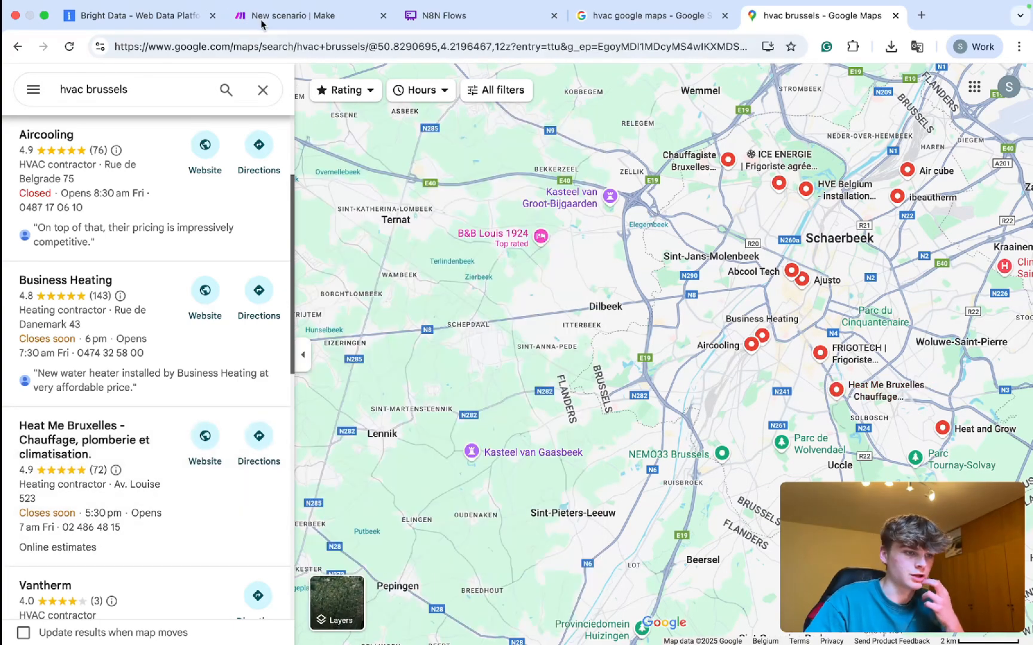
click(244, 15)
click(115, 16)
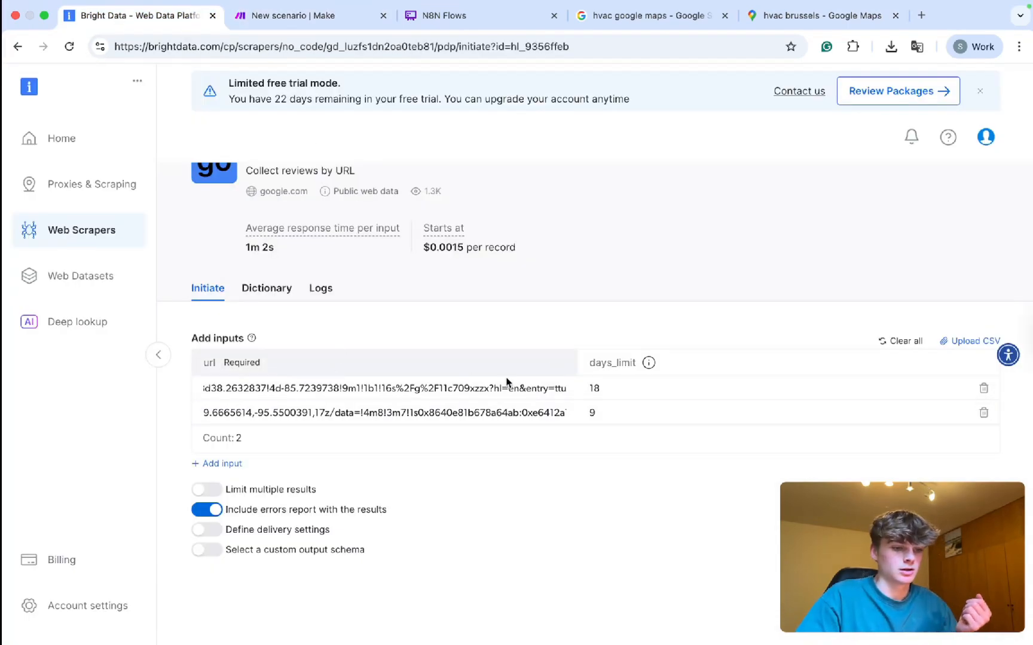
Replace the scraper's two inputs with the single hvac brussels Maps search URL.
click(984, 389)
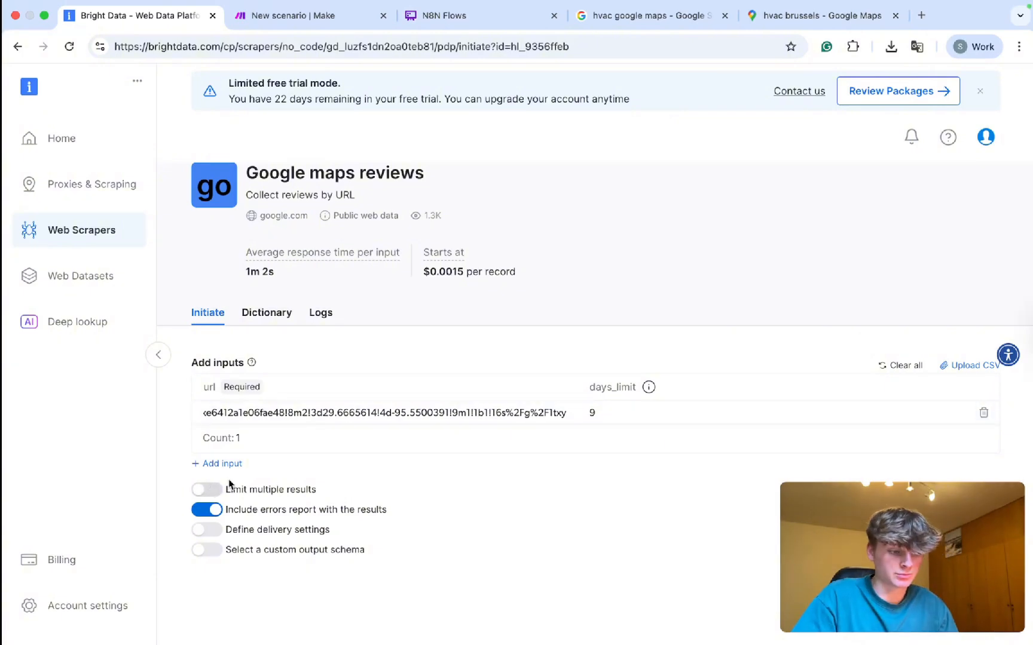
click(355, 412)
click(777, 15)
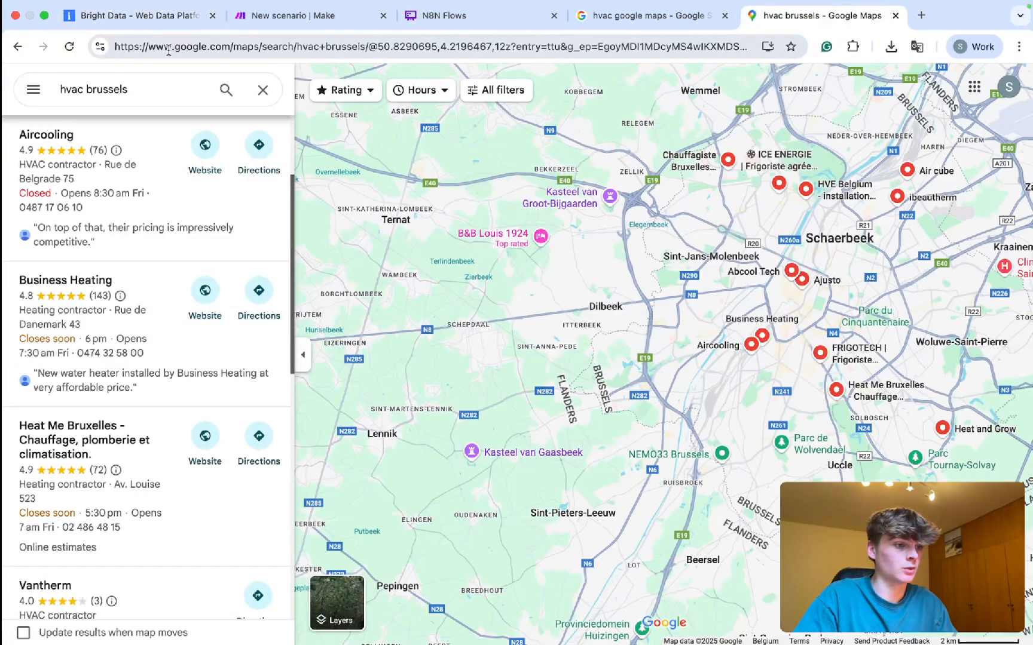
click(168, 49)
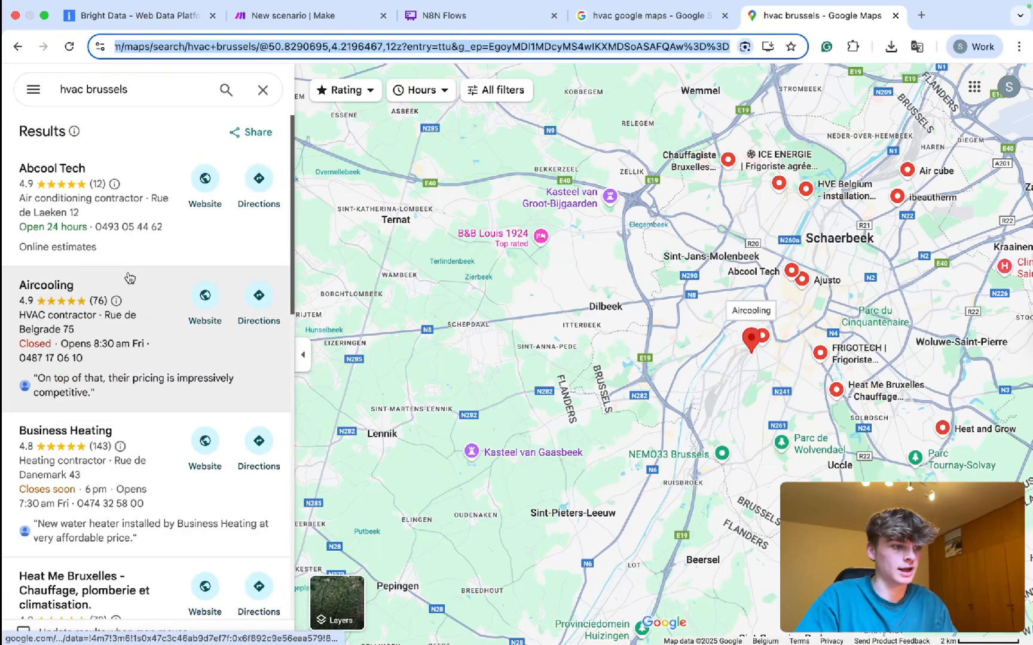
click(144, 15)
triple_click(334, 413)
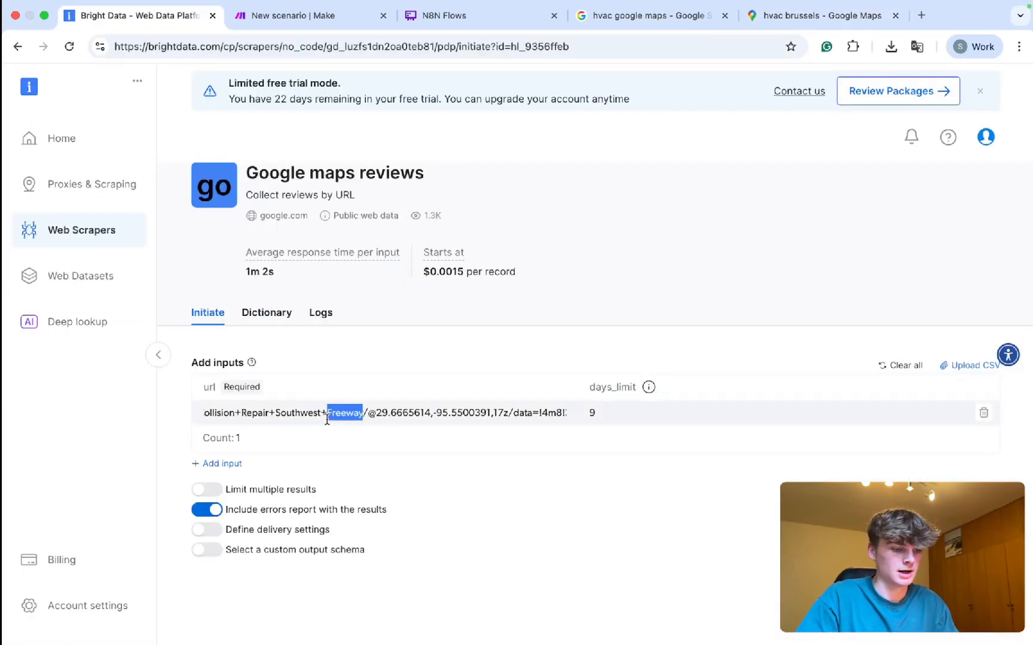
key(super+v)
Clear days_limit, limit results to 3 records per input, and start collecting.
click(600, 404)
key(BackSpace)
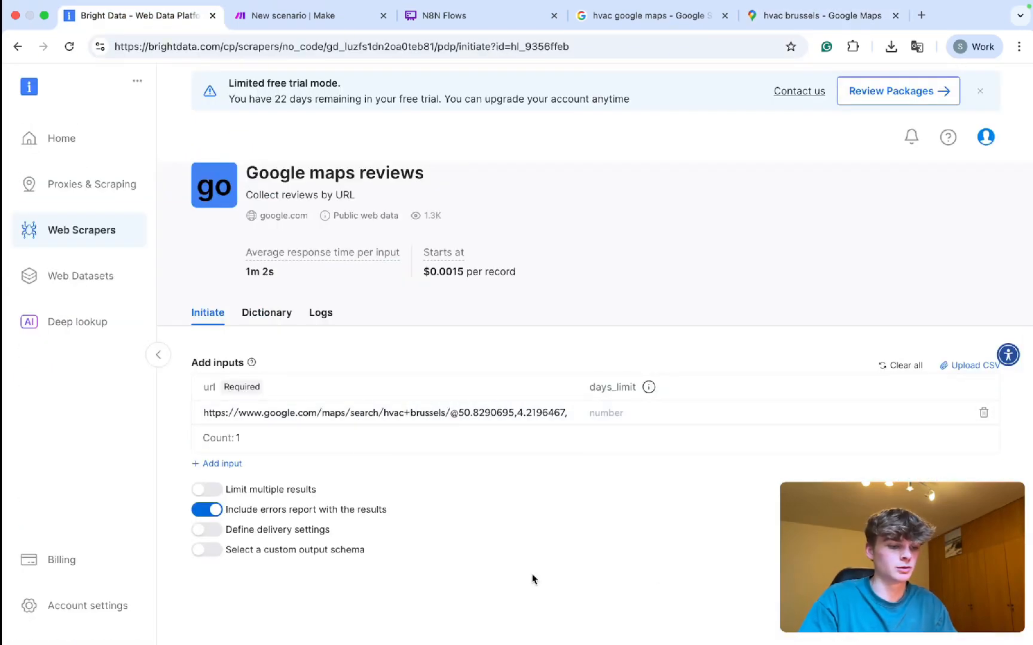
click(269, 491)
click(277, 518)
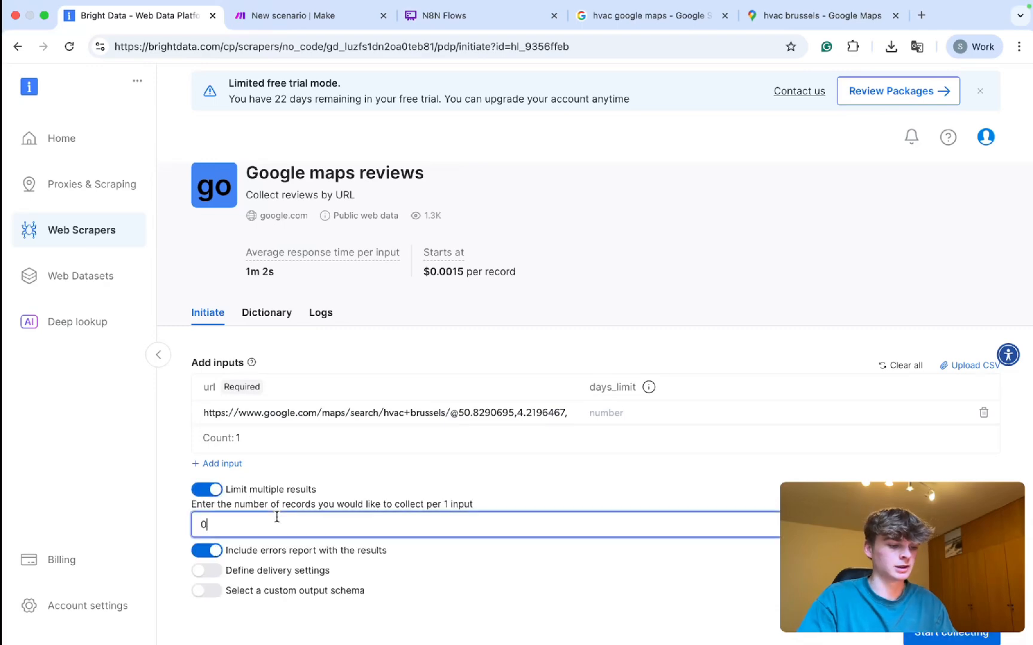
click(955, 636)
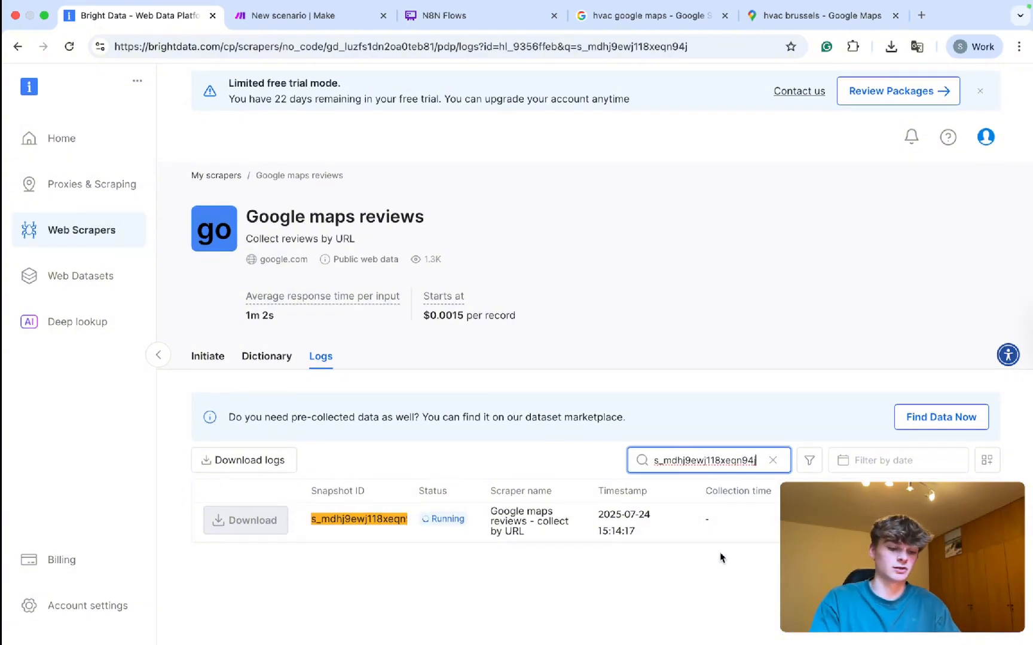
key(ctrl+Tab)
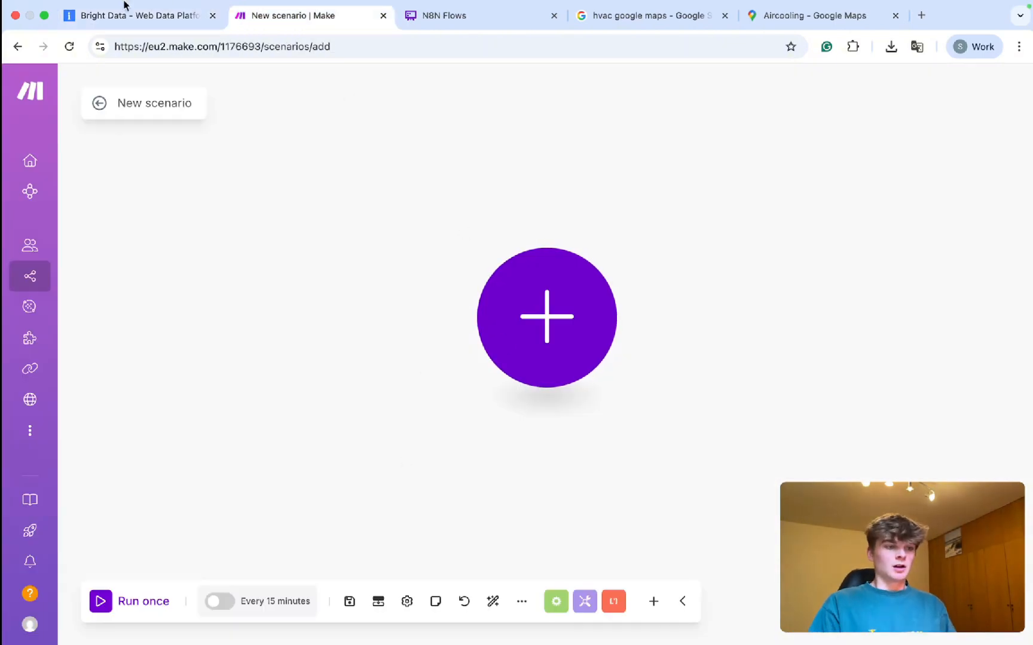
Open a fresh No-Code Google maps reviews scraper from the google.com scraper library.
click(162, 6)
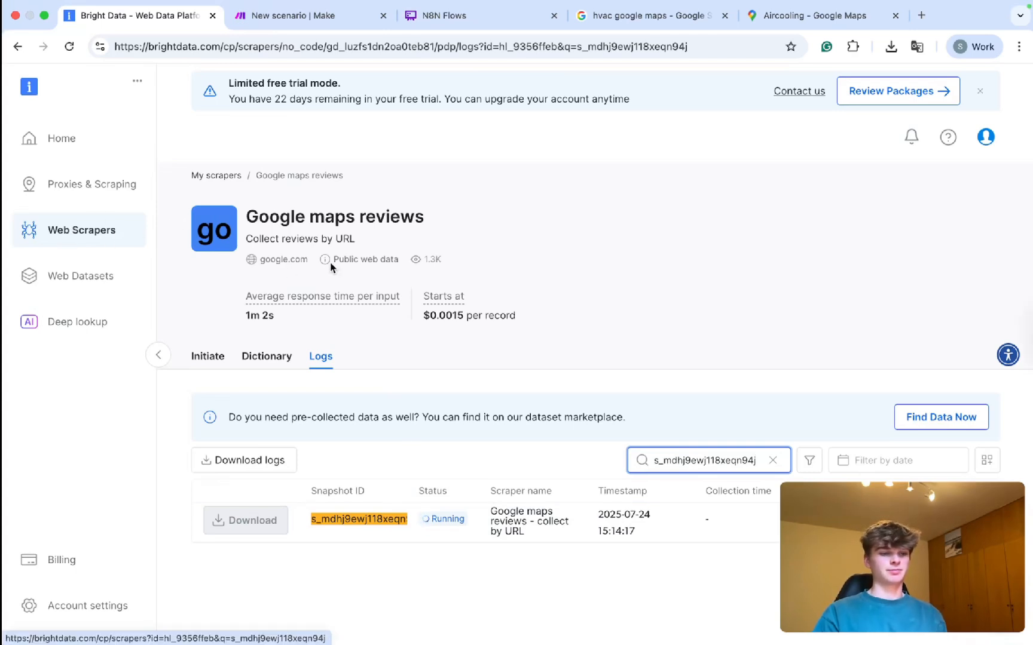
click(100, 231)
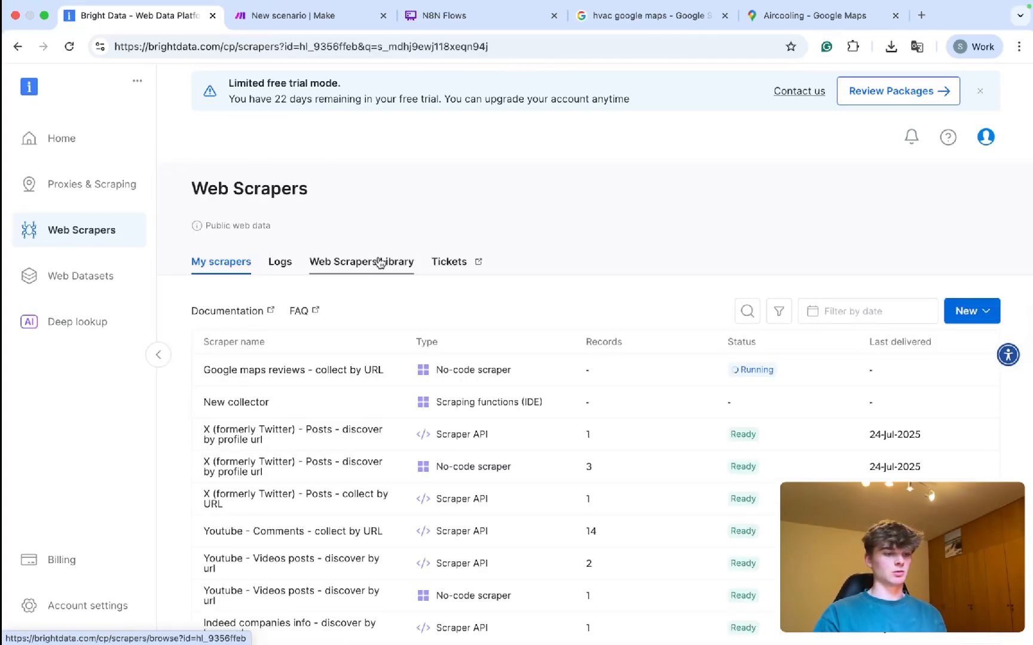
click(361, 263)
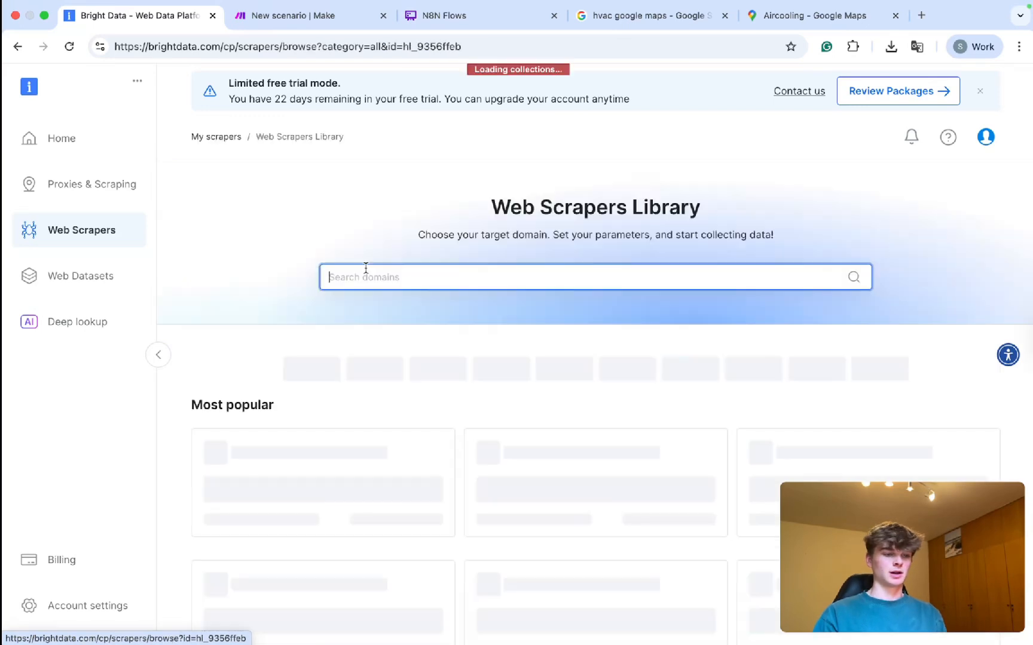
text(google)
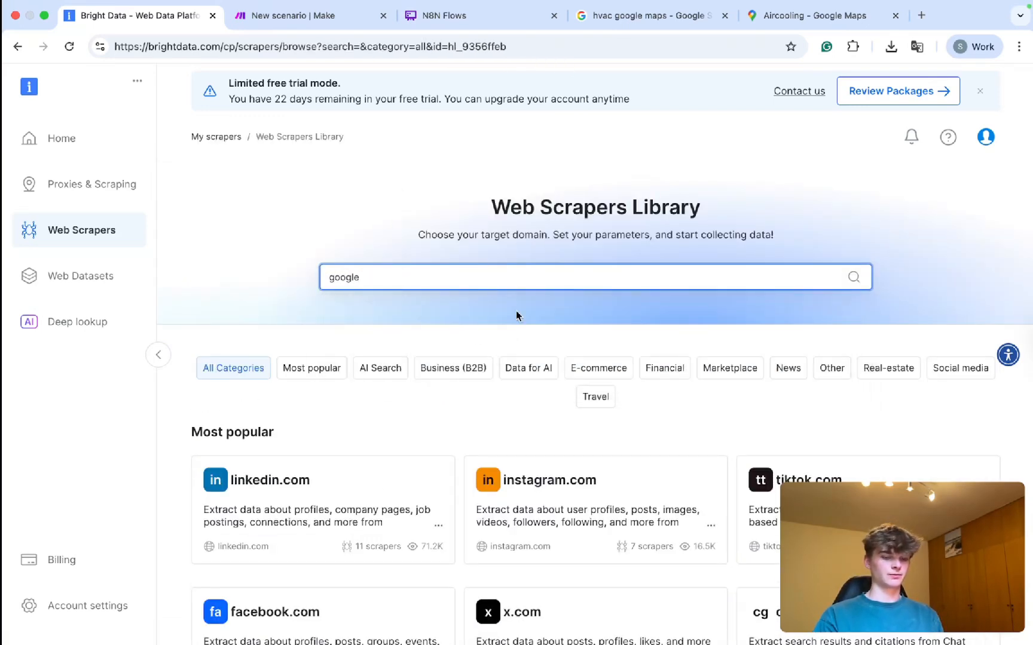
key(Return)
click(307, 484)
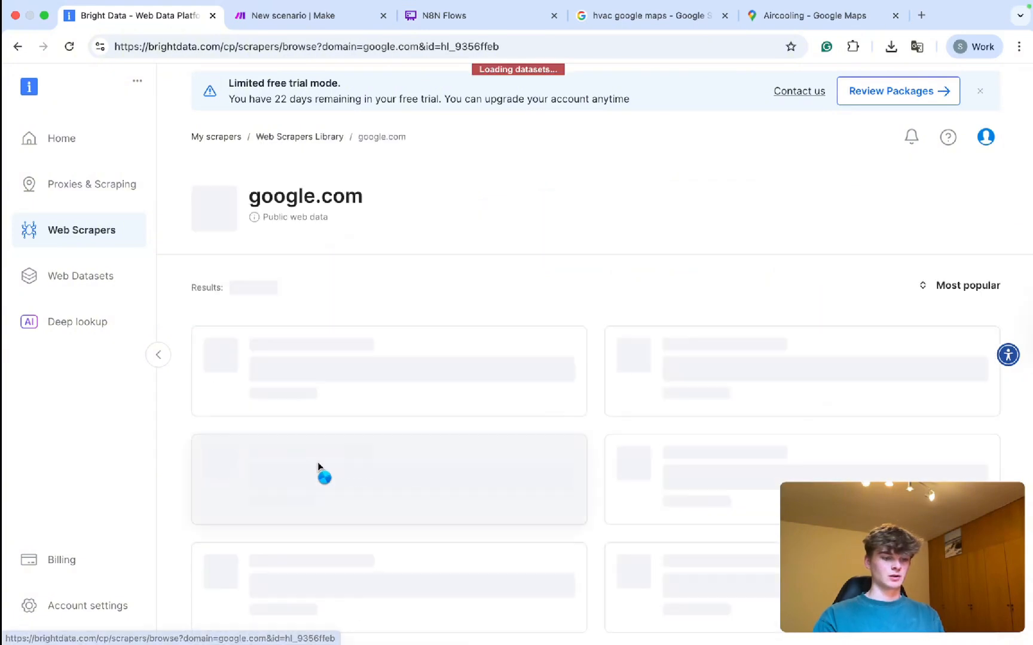
scroll(490, 344, down, 1)
click(532, 389)
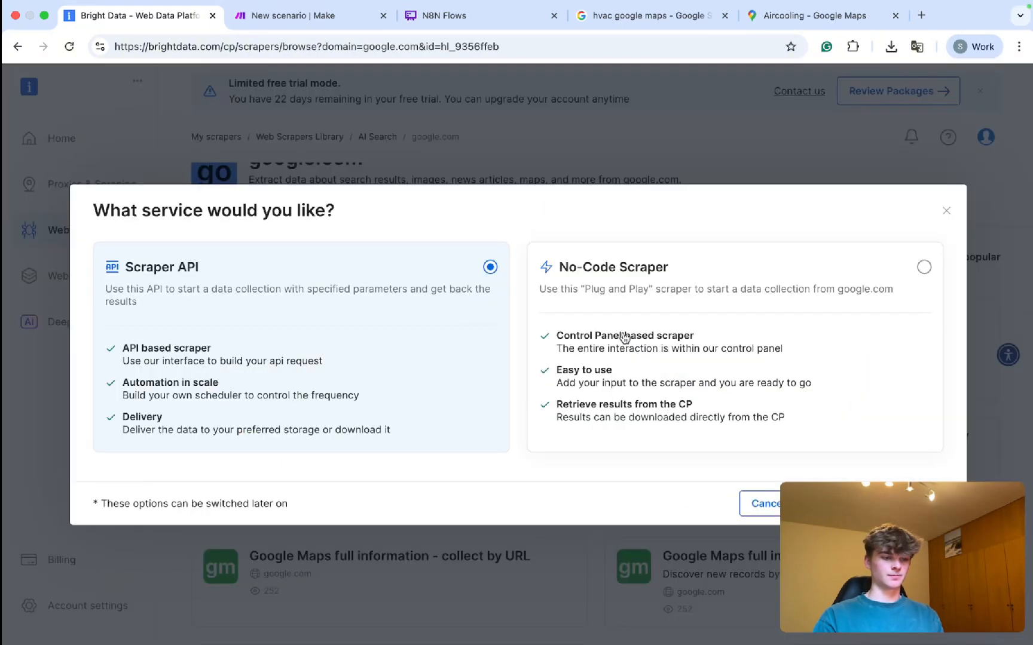
click(816, 444)
click(866, 503)
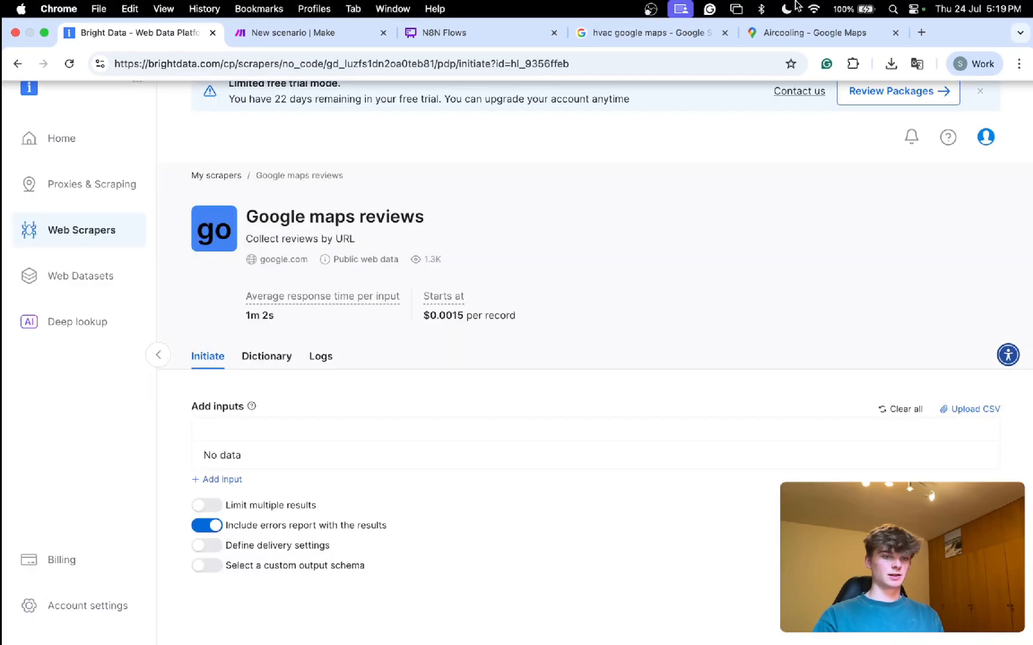
click(806, 15)
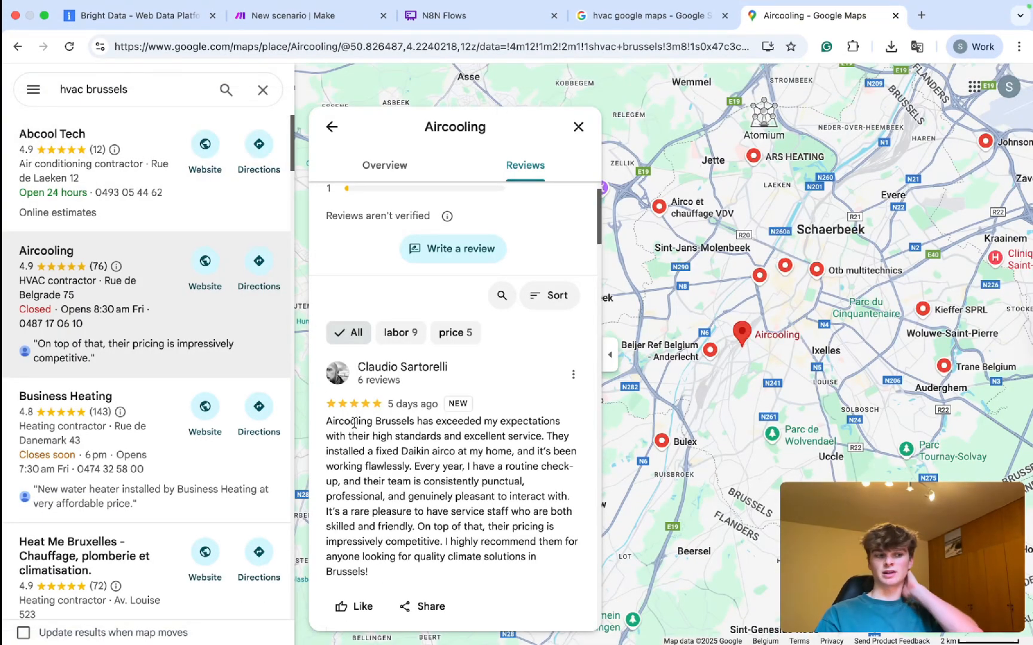
Read Aircooling's Google Maps reviews and select its place page URL.
scroll(408, 447, down, 2)
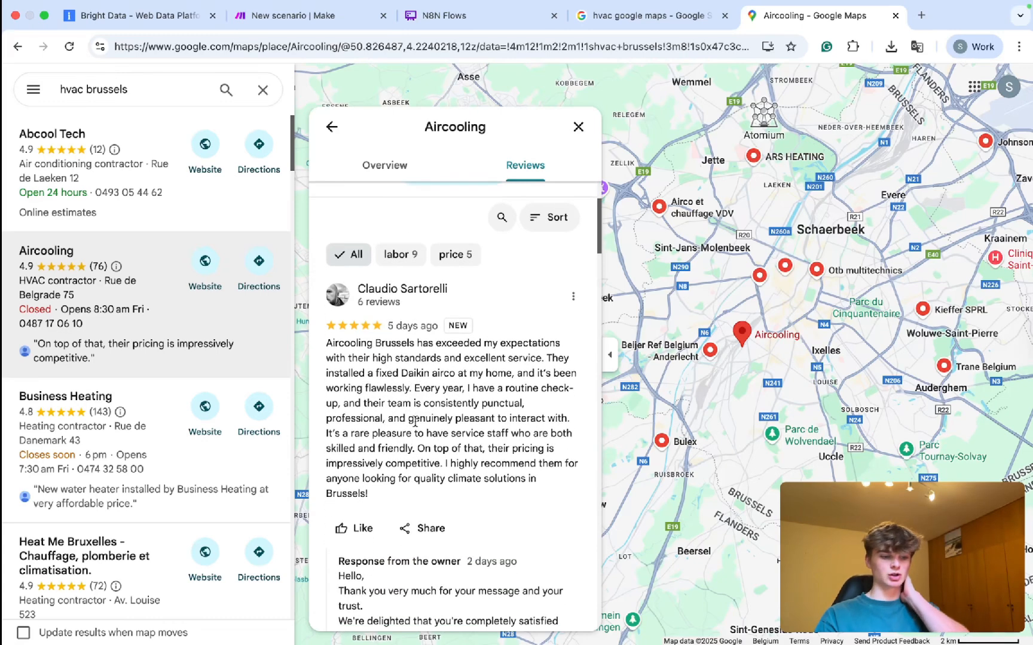
scroll(401, 332, up, 3)
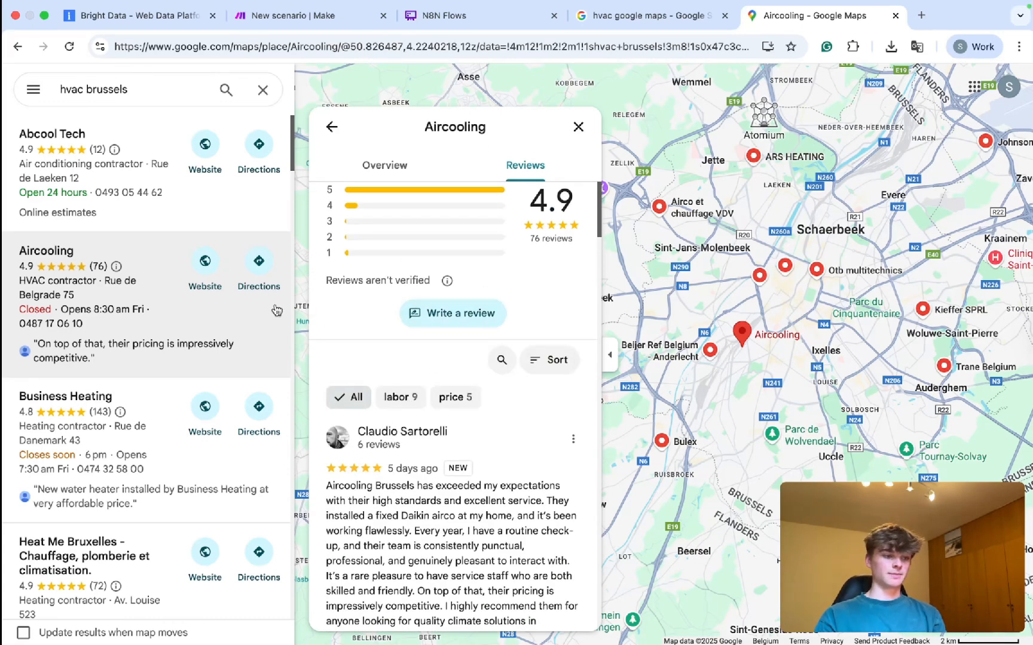
click(146, 200)
click(143, 305)
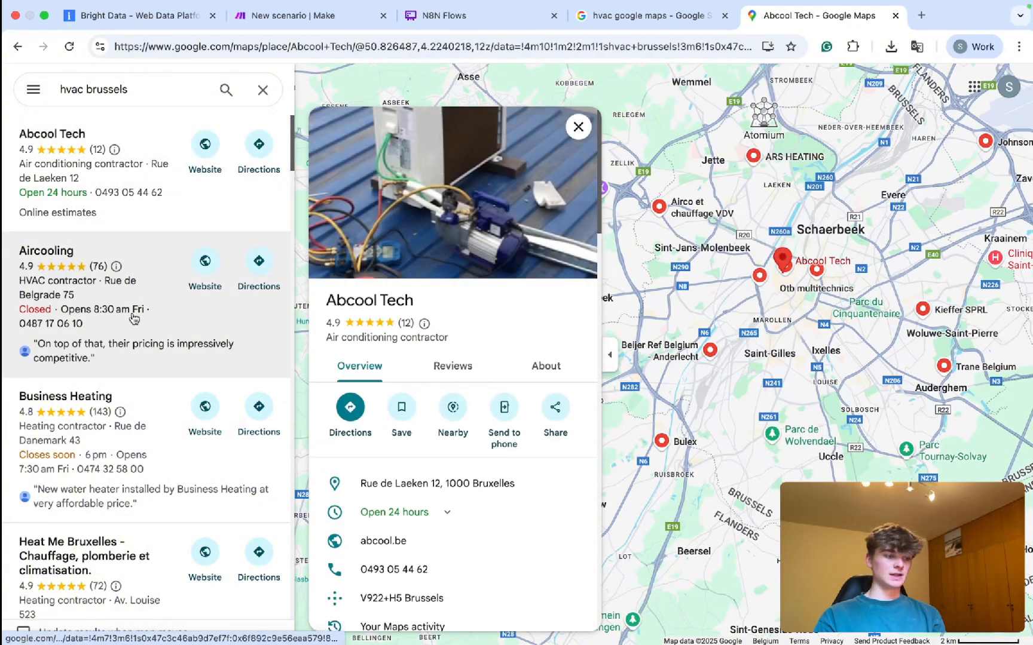
scroll(454, 354, down, 5)
scroll(454, 354, up, 4)
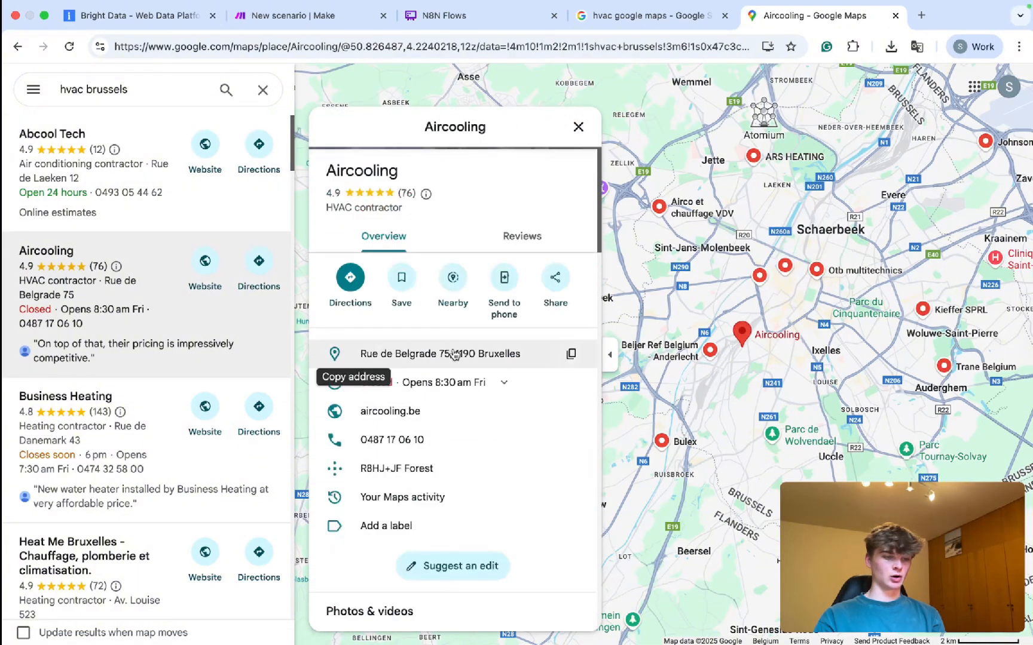
click(522, 236)
scroll(478, 338, down, 3)
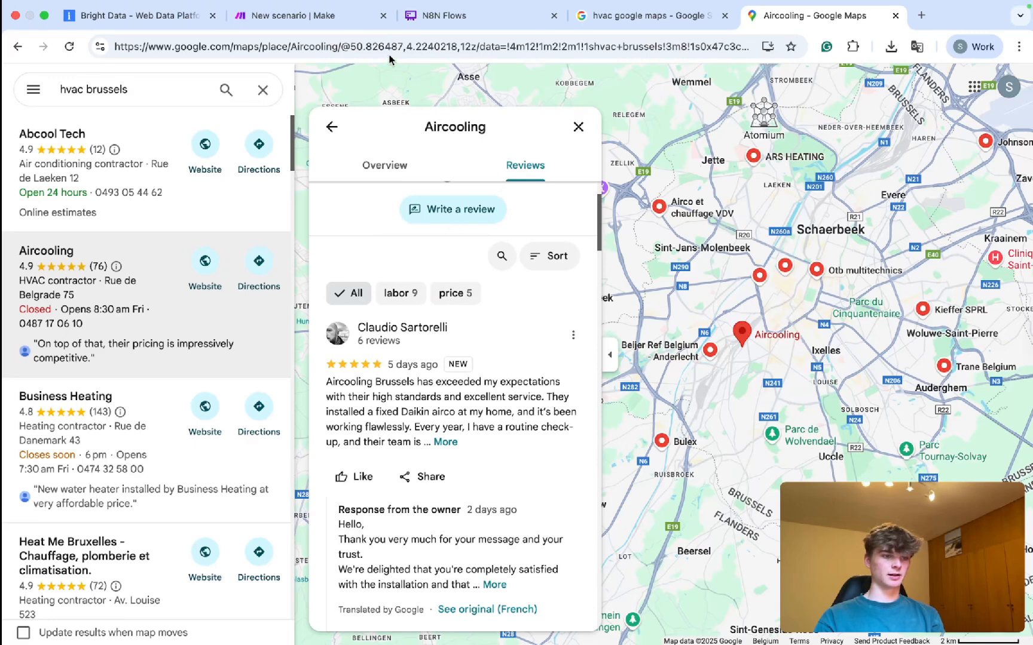
click(369, 48)
click(275, 15)
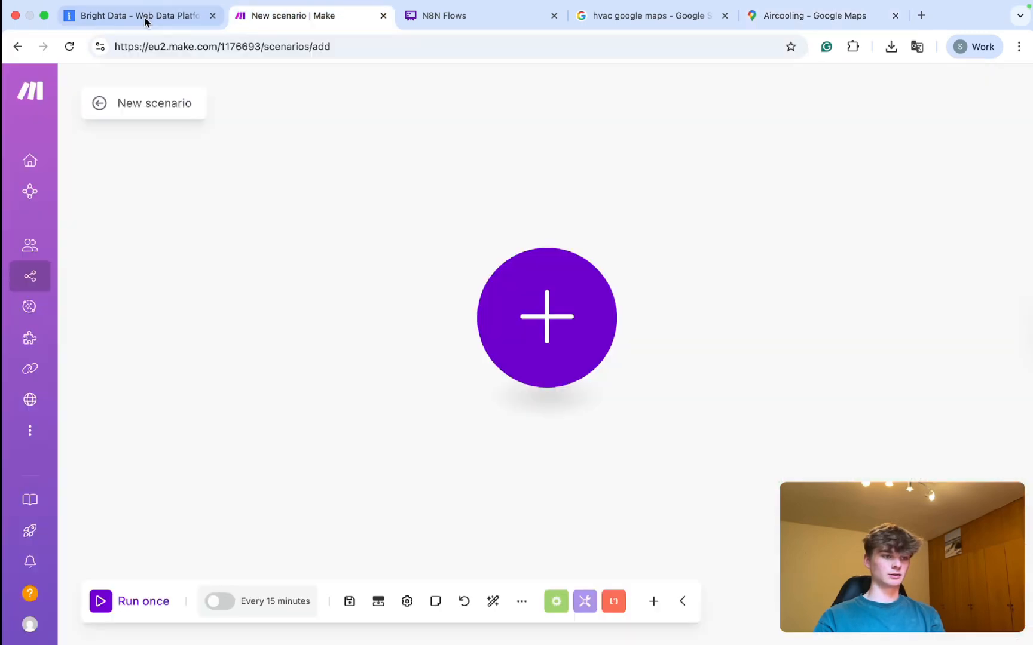
click(138, 15)
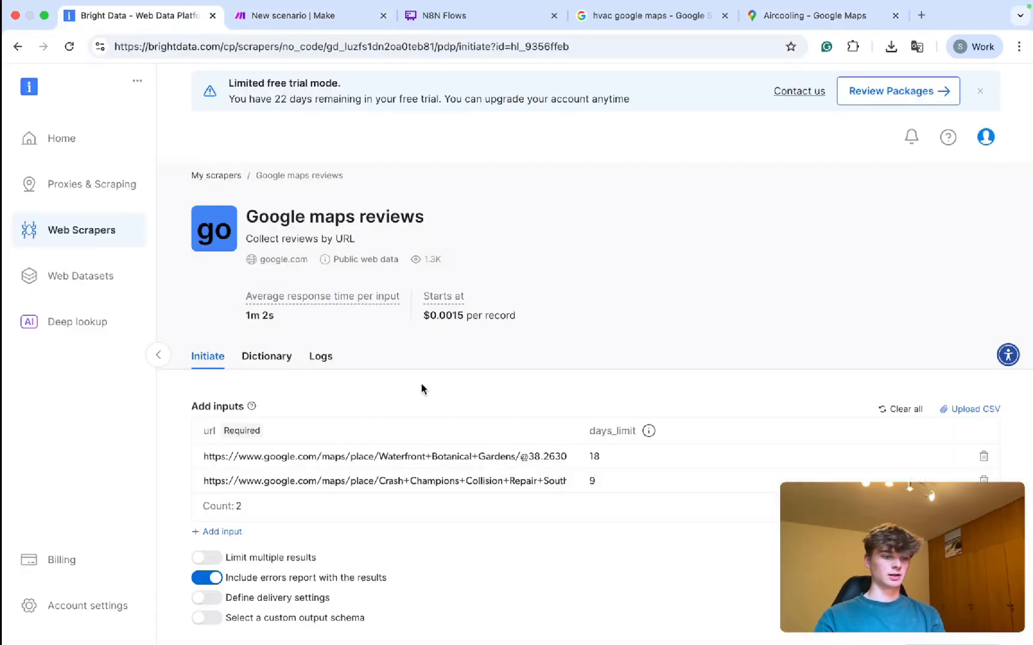
Replace the scraper inputs with the single Aircooling Maps URL.
click(983, 456)
key(ctrl+a)
key(ctrl+v)
click(633, 457)
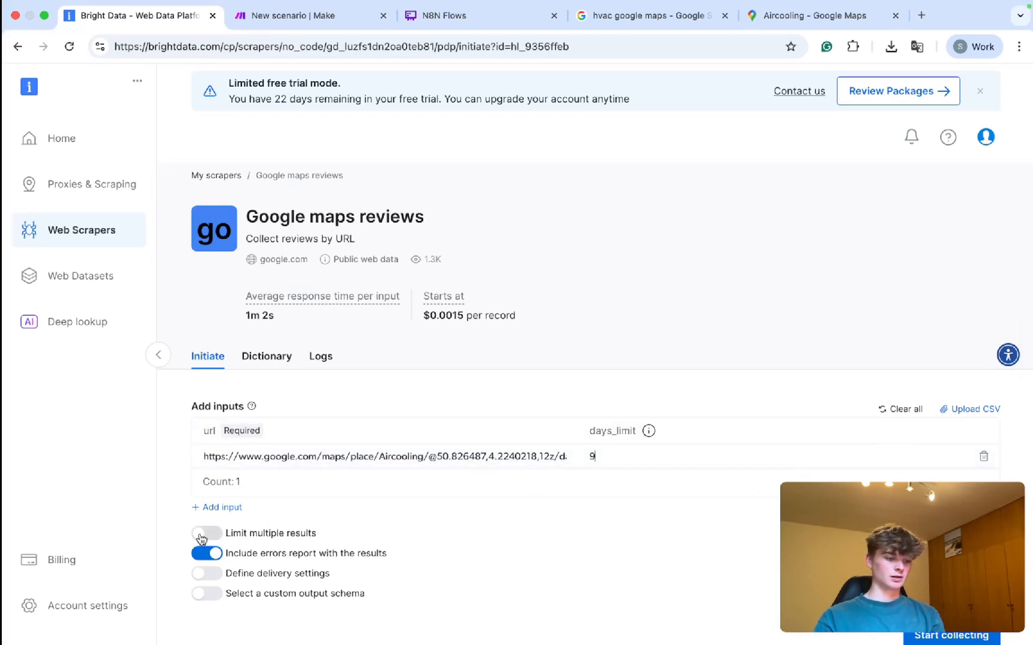
Enable Limit multiple results at 3 records per input and start collecting.
click(203, 534)
click(297, 563)
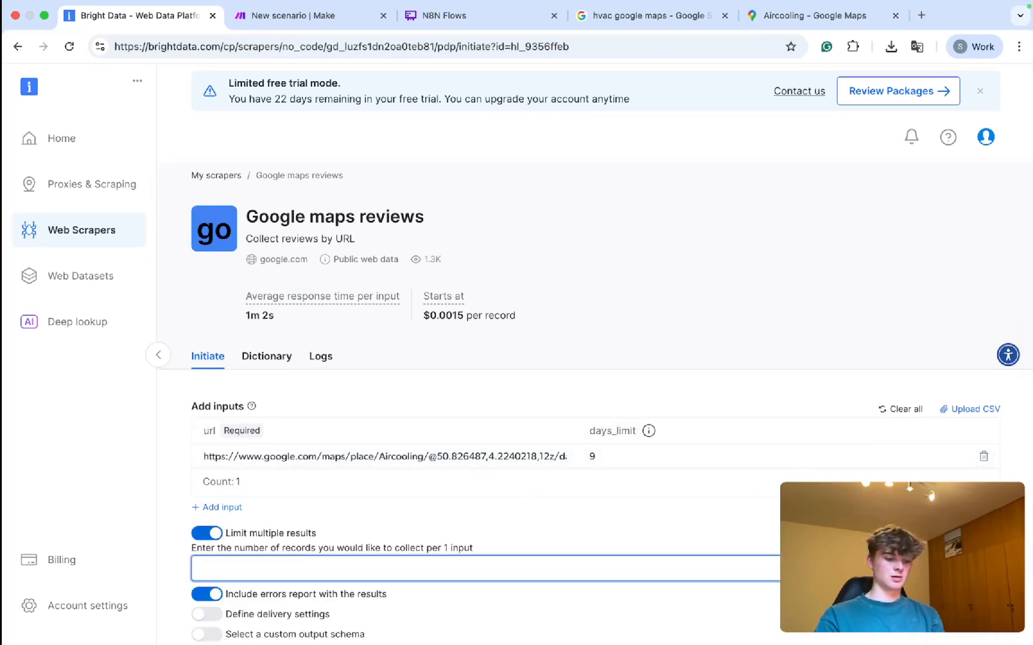
click(521, 541)
scroll(521, 542, down, 1)
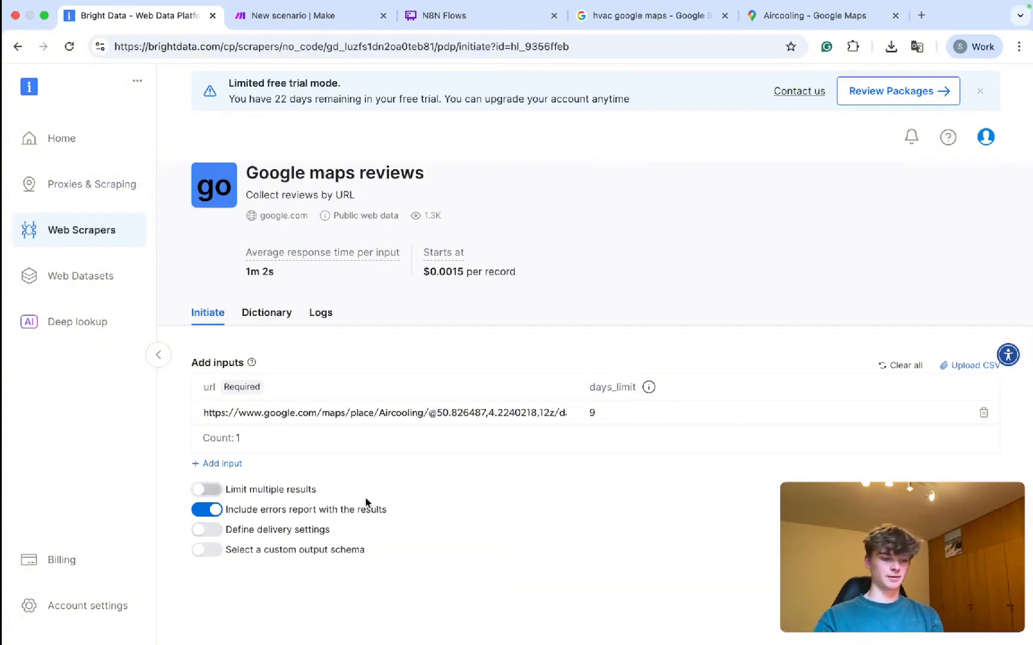
click(240, 494)
click(325, 524)
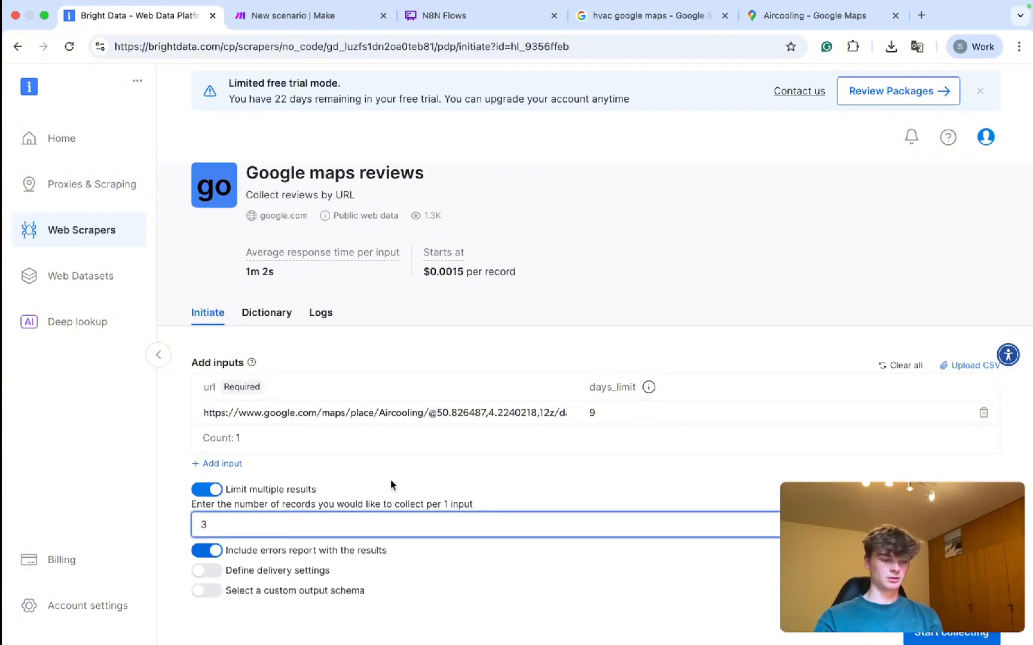
text(3)
click(537, 490)
click(338, 494)
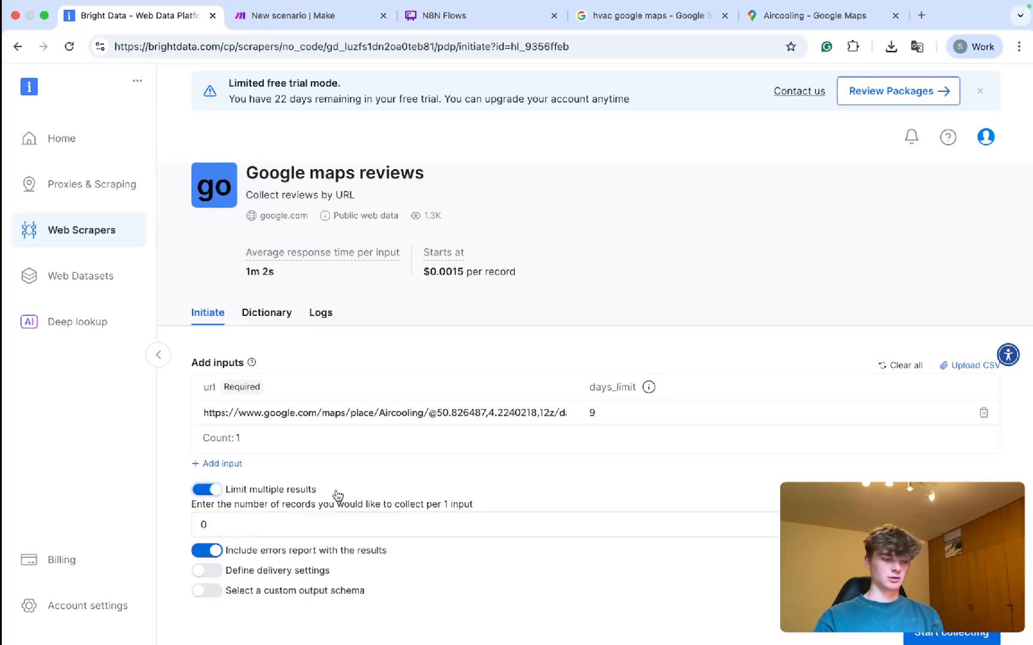
click(226, 524)
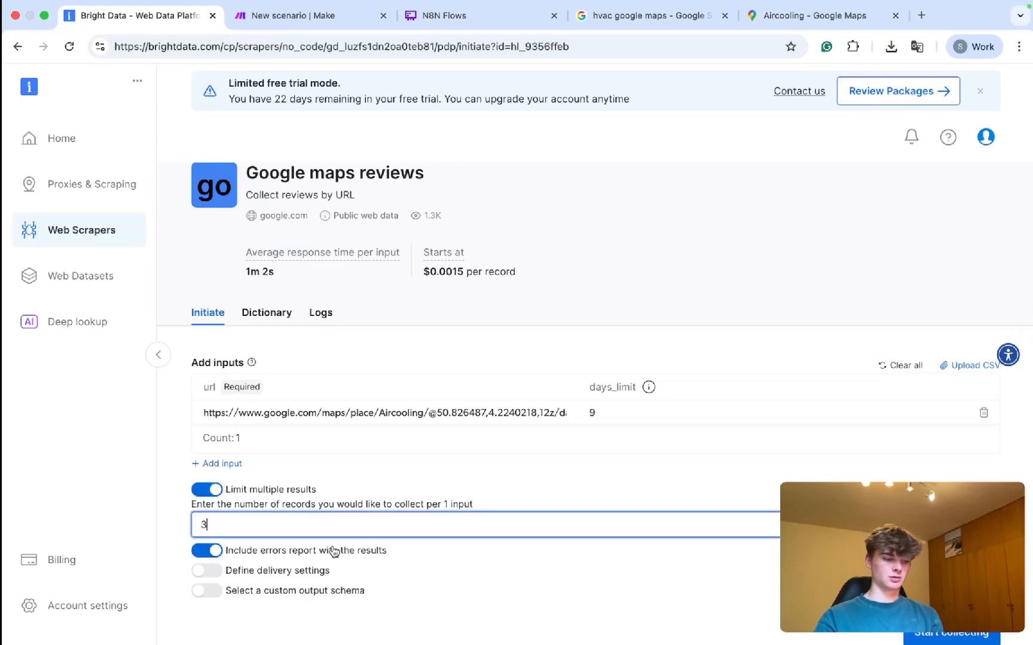
text(3)
click(939, 633)
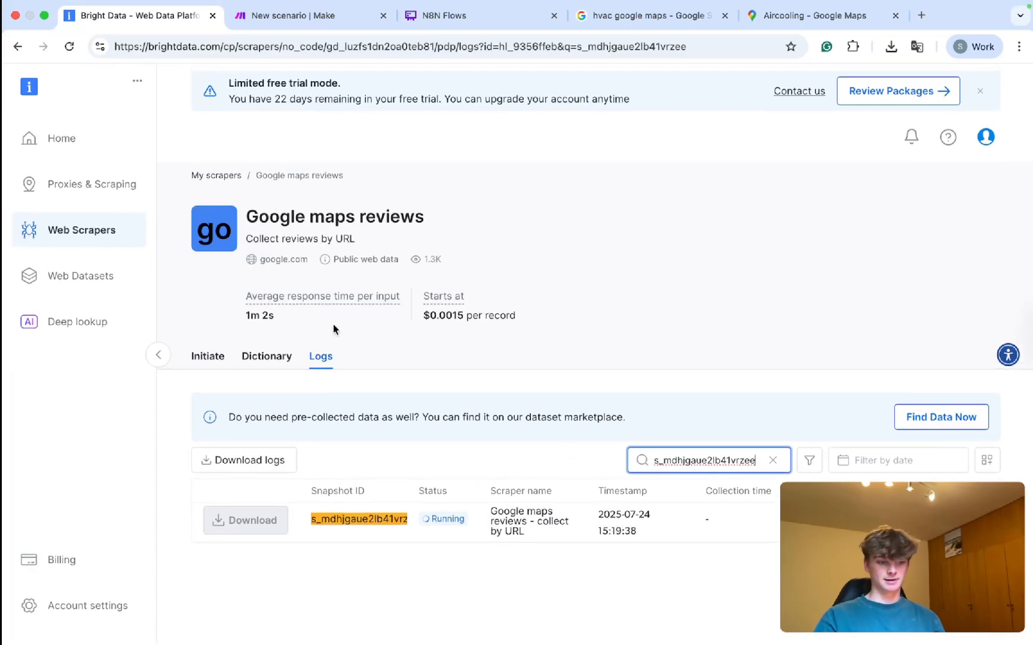
Open the Google maps reviews scraper's Logs to see the new 15:19:38 run.
click(69, 232)
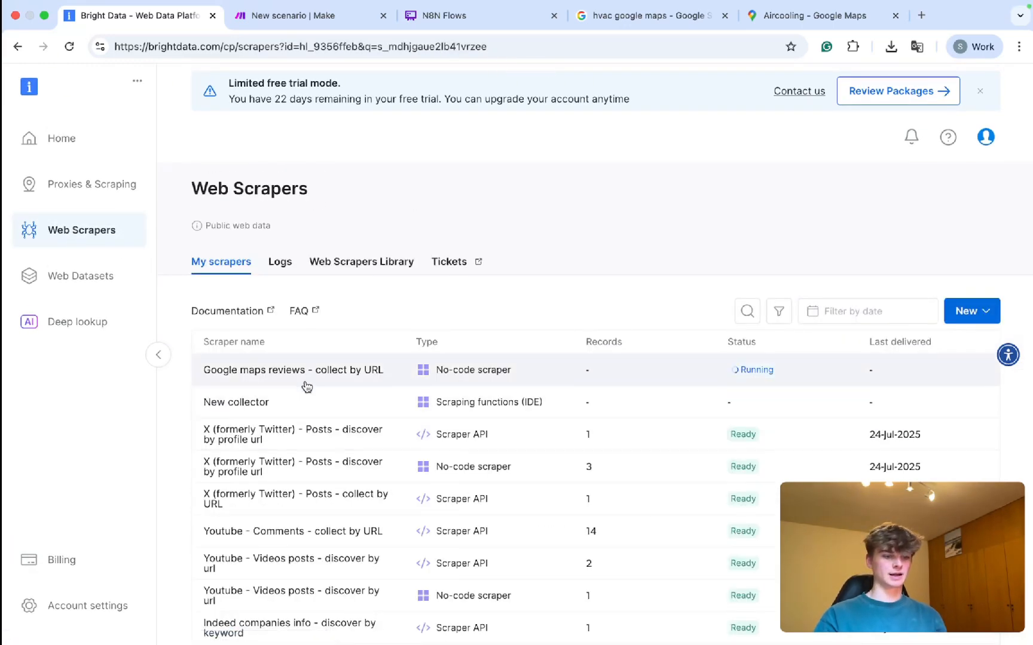
click(306, 378)
click(317, 358)
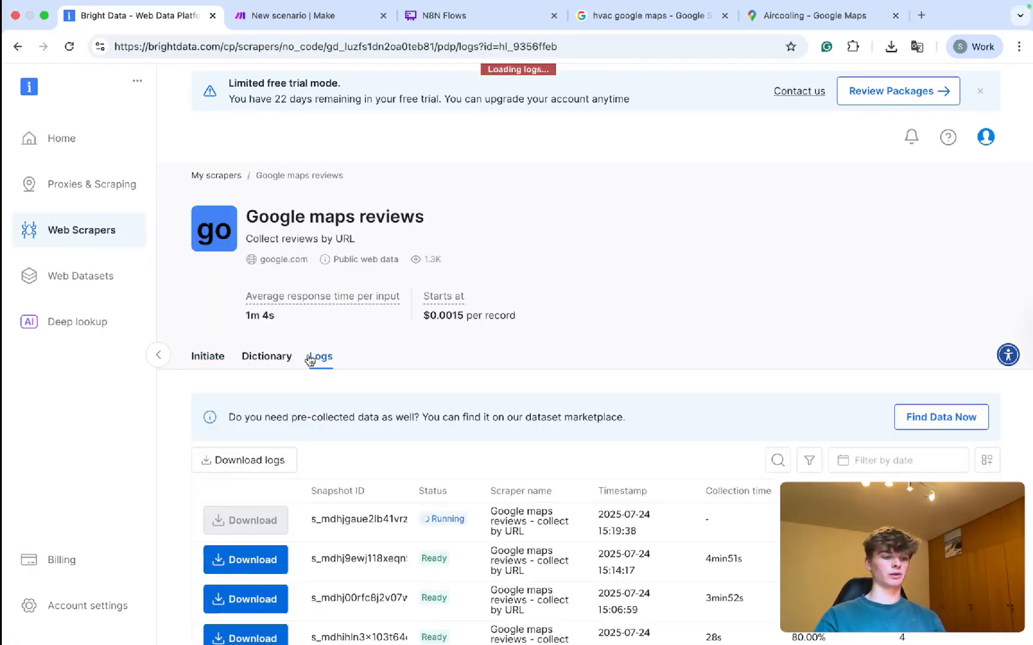
scroll(496, 462, down, 2)
scroll(662, 538, right, 4)
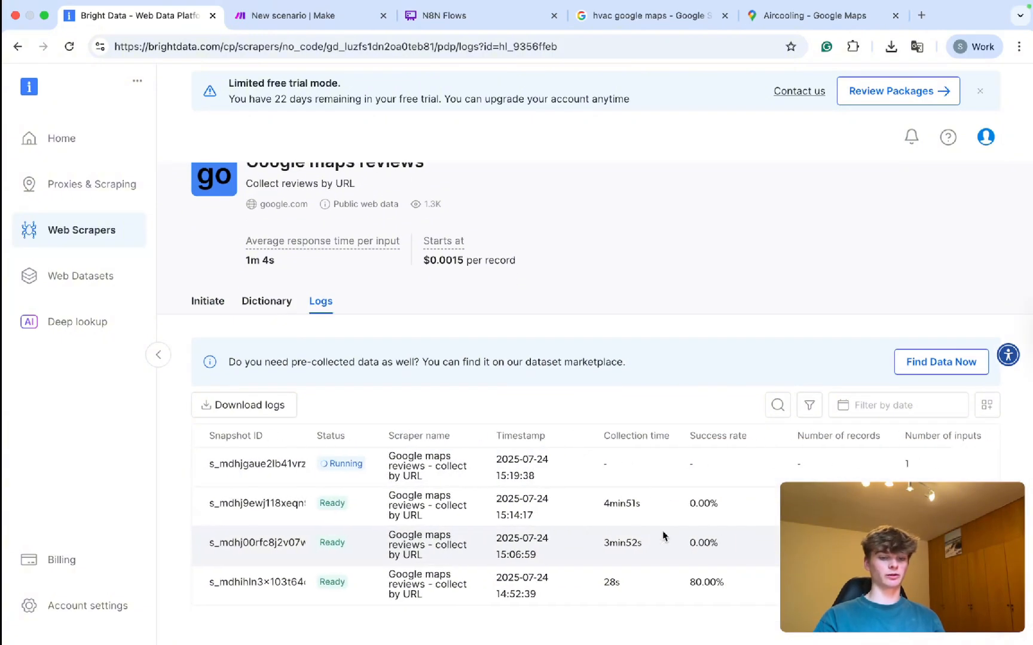
scroll(769, 513, left, 4)
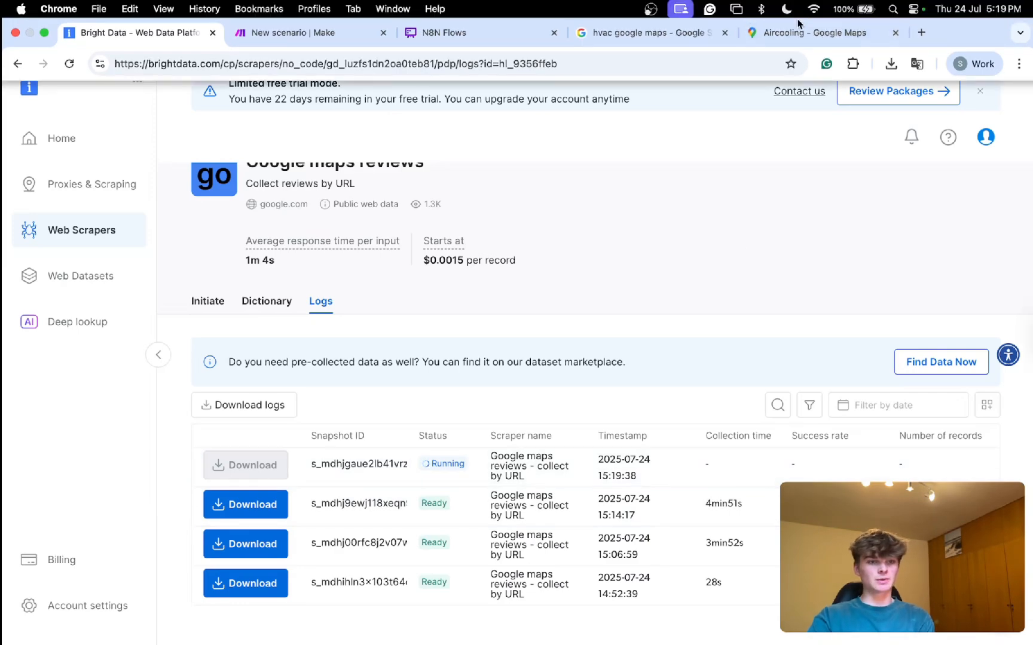
Examine Aircooling's Google Maps URL, selecting its data portion in the address bar.
click(813, 33)
scroll(518, 238, up, 2)
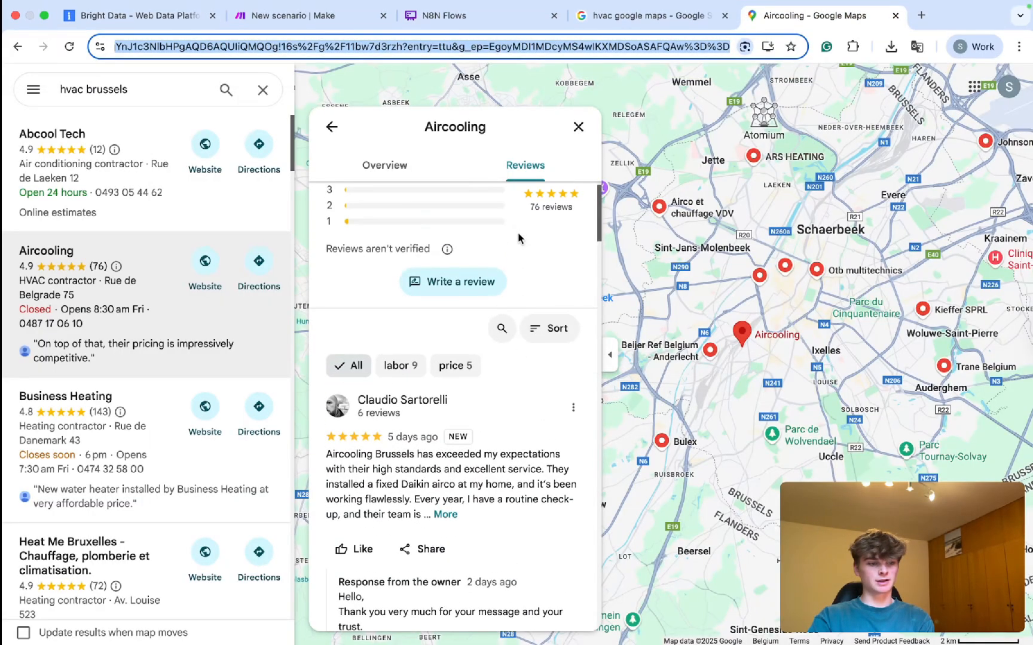
scroll(477, 287, up, 1)
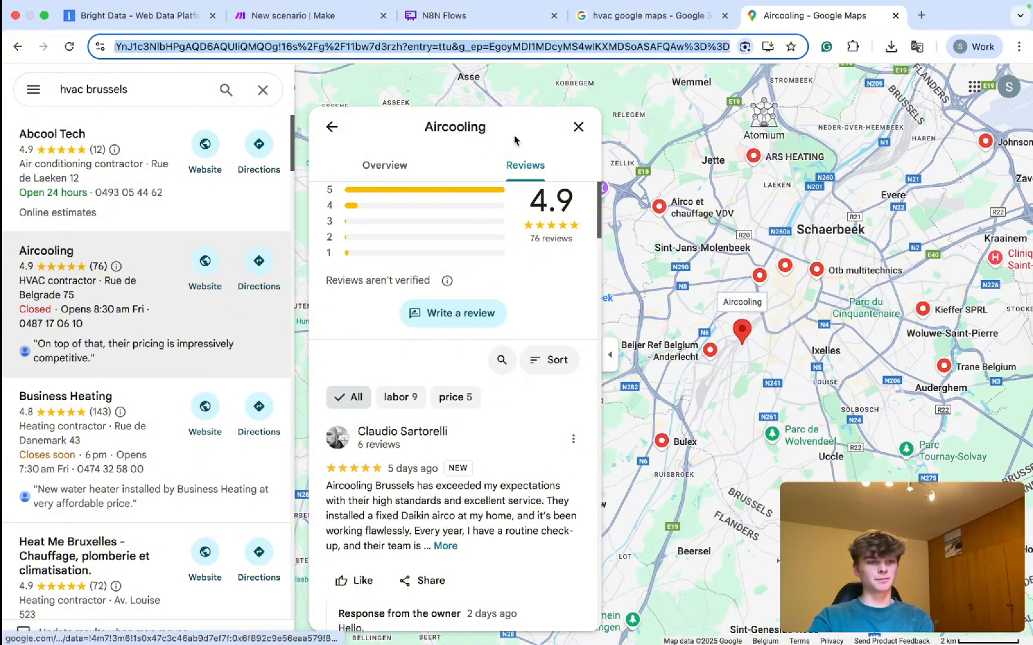
click(459, 46)
drag(498, 46, 819, 63)
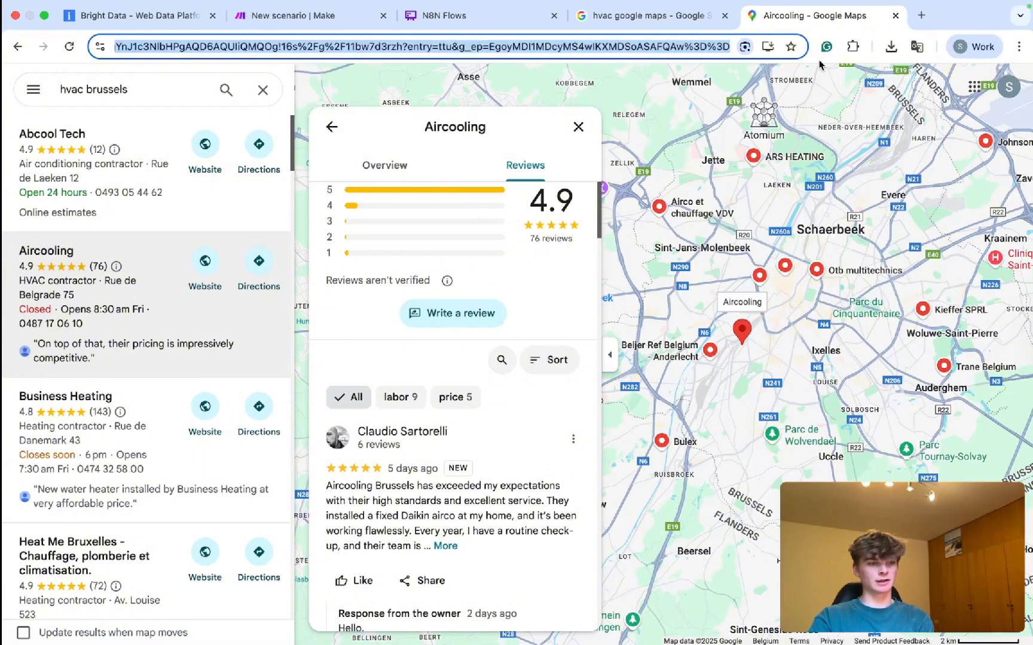
drag(719, 64, 413, 60)
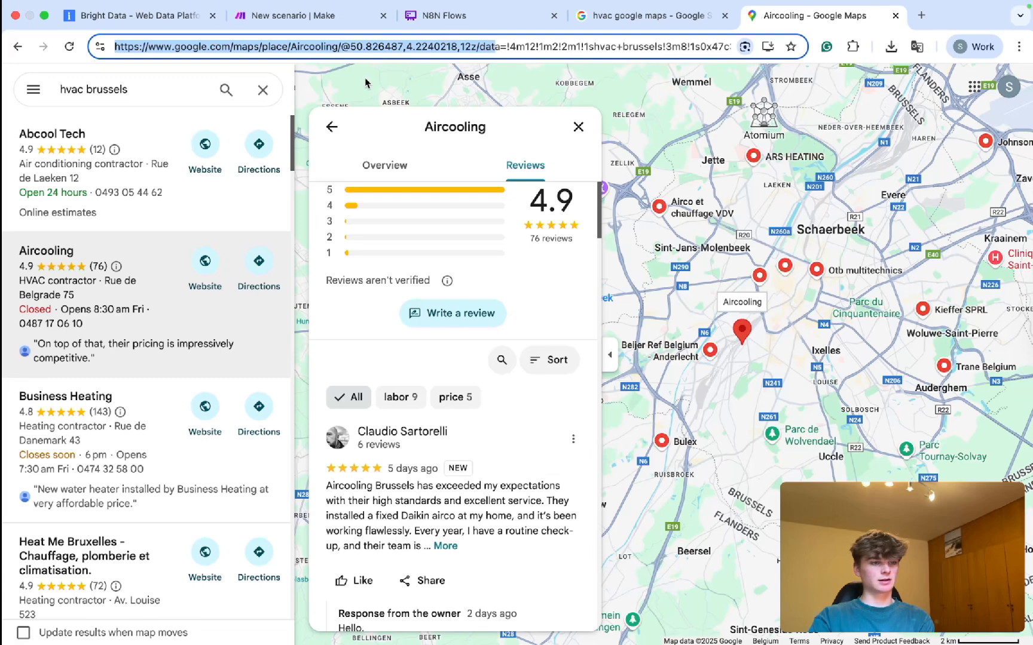
click(431, 50)
drag(480, 48, 883, 62)
Confirm the 15:19:38 run is Ready: 100.00% success, 1 record, 2.87KBs.
click(172, 20)
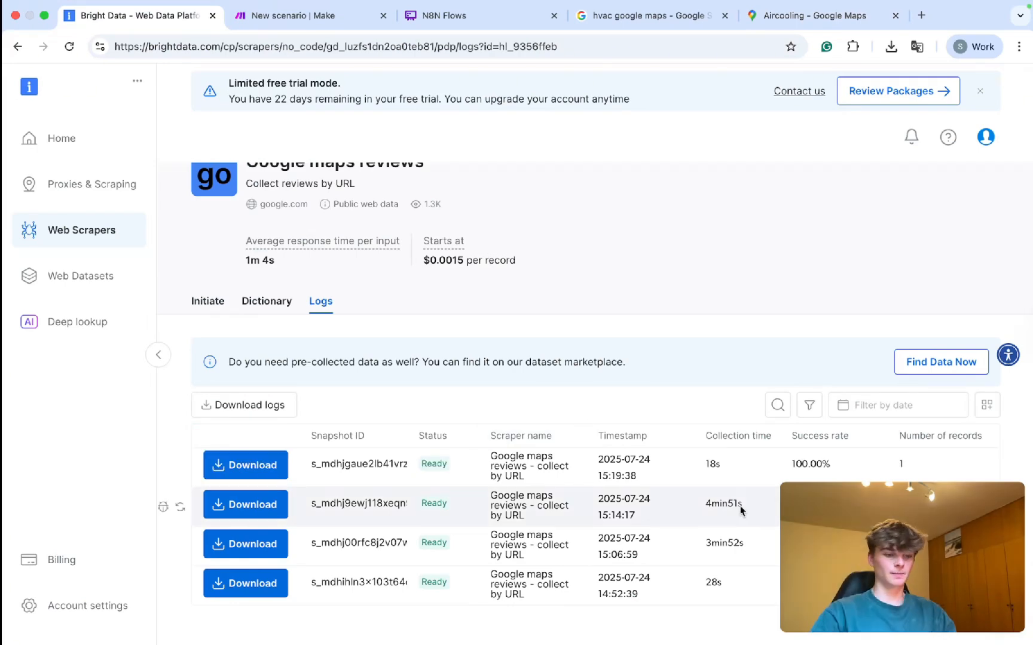
key(ctrl+Tab)
click(206, 24)
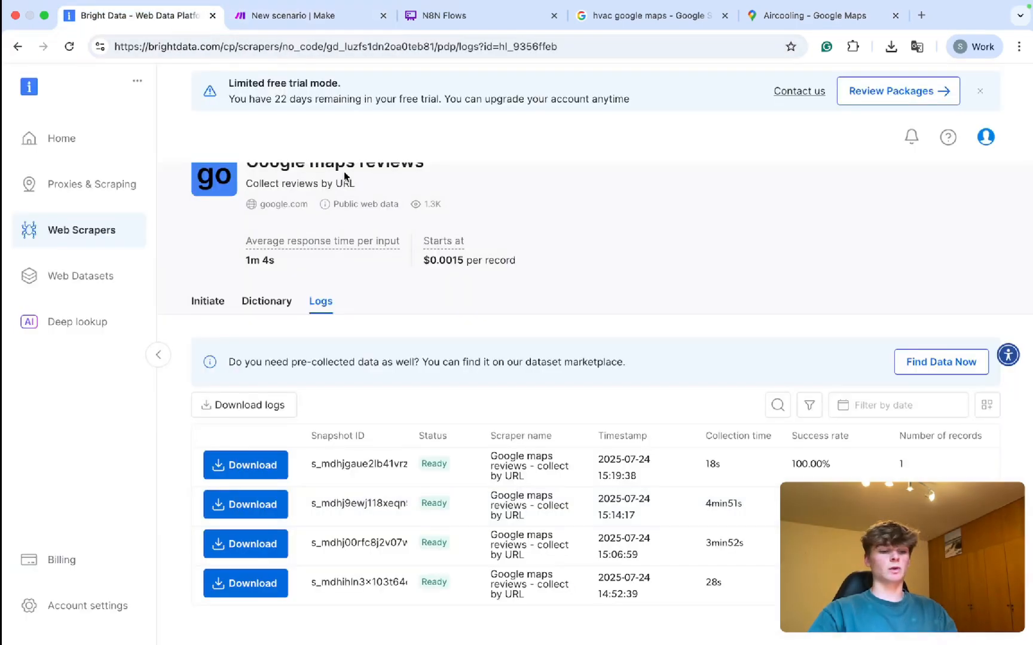
scroll(628, 482, right, 5)
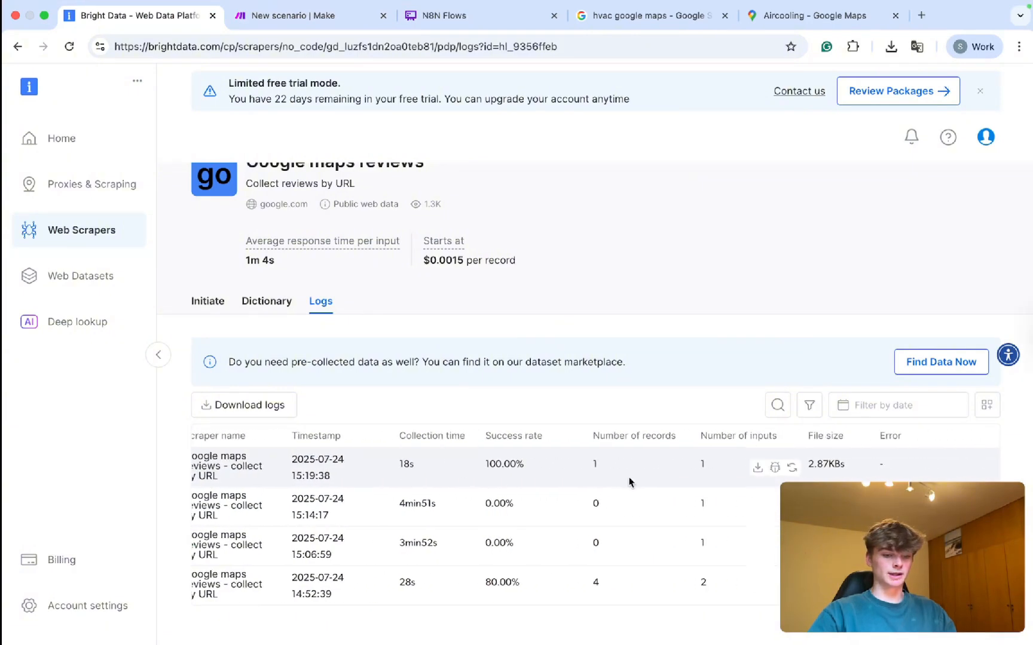
scroll(548, 486, left, 5)
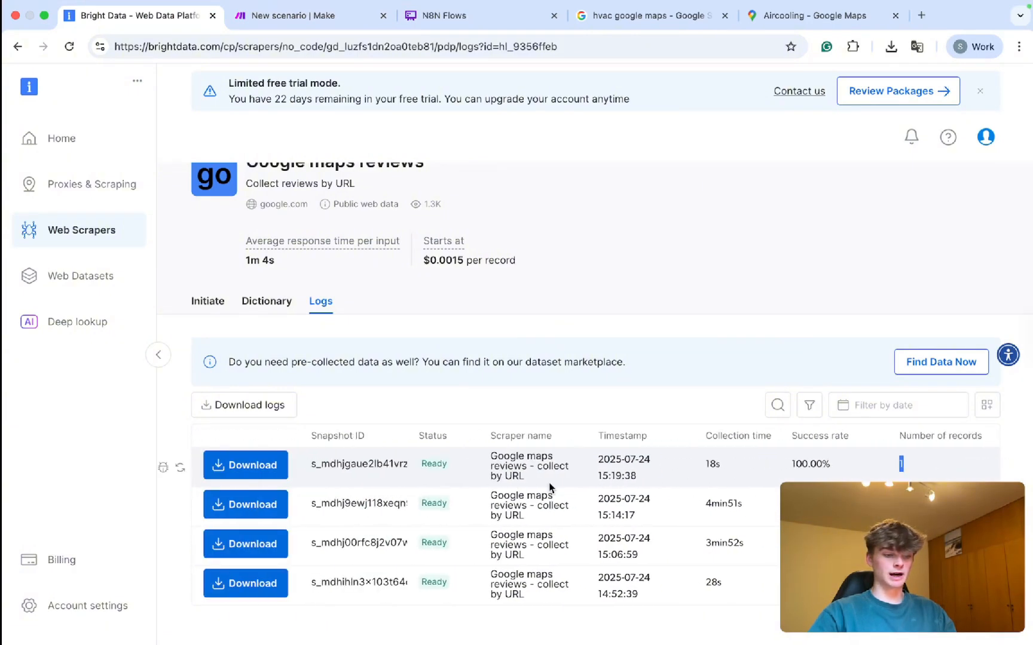
click(807, 15)
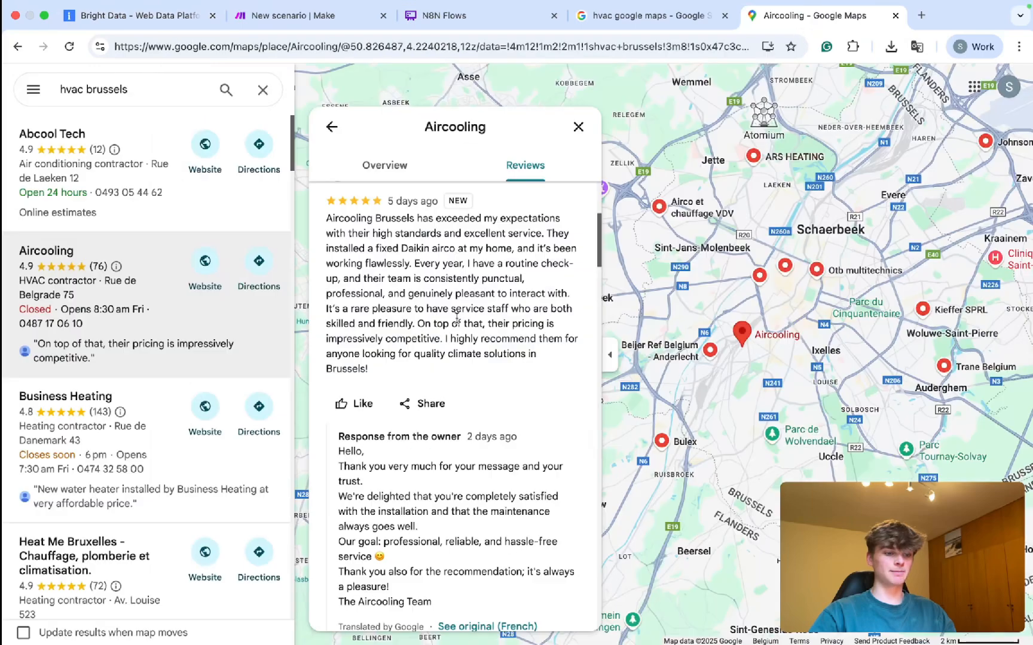
scroll(402, 276, down, 8)
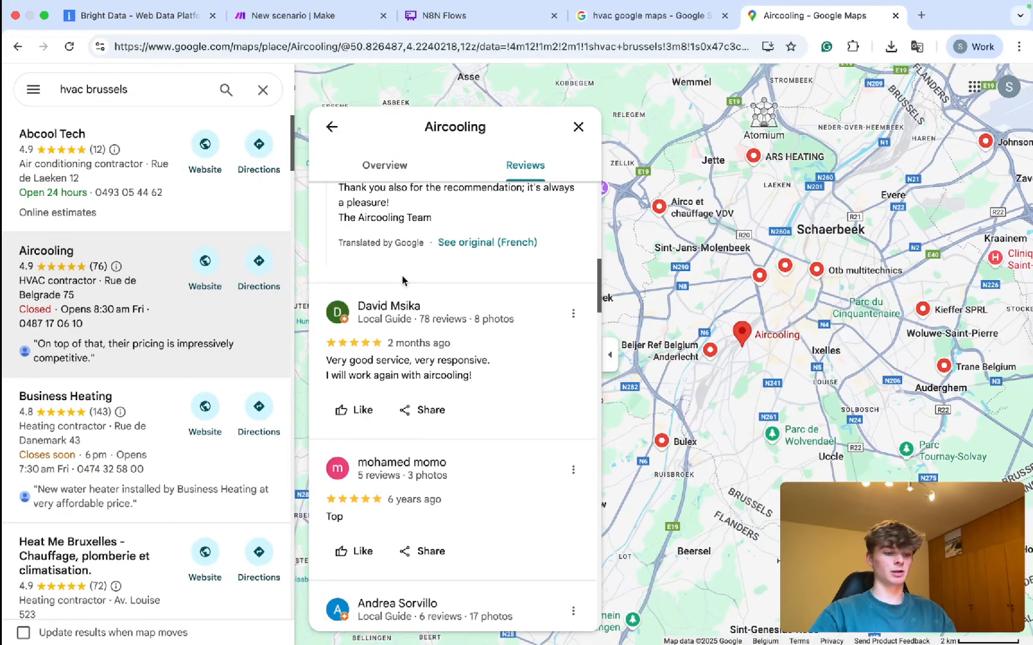
scroll(440, 388, down, 3)
scroll(440, 387, up, 15)
click(258, 9)
click(402, 101)
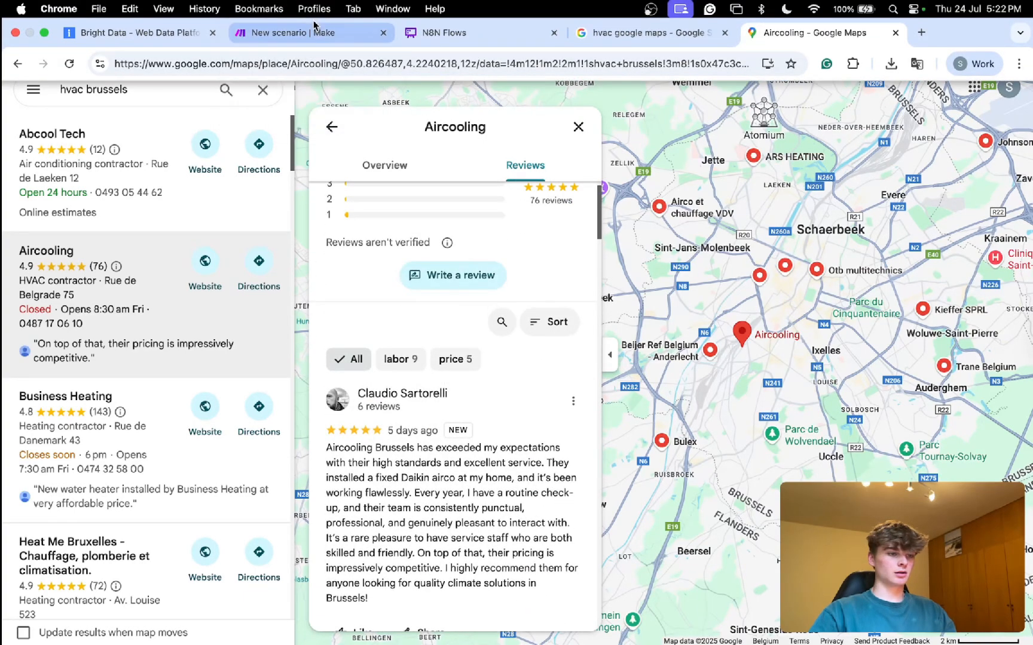
click(293, 32)
Review the Google maps reviews scraper's data dictionary and input form.
click(103, 15)
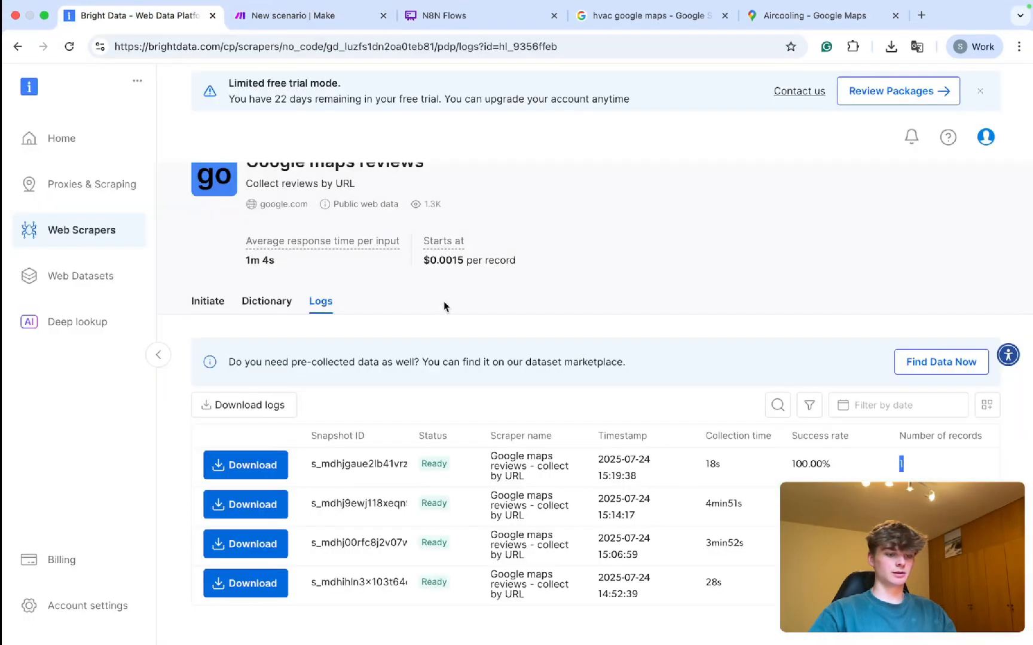
scroll(446, 406, up, 2)
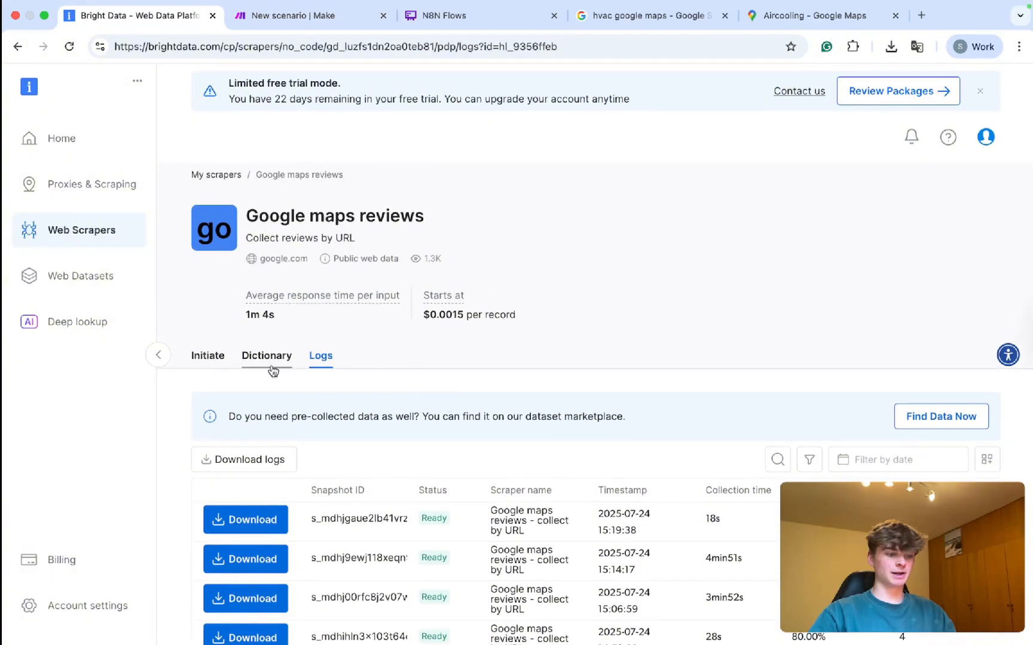
click(272, 358)
click(206, 358)
scroll(335, 411, down, 2)
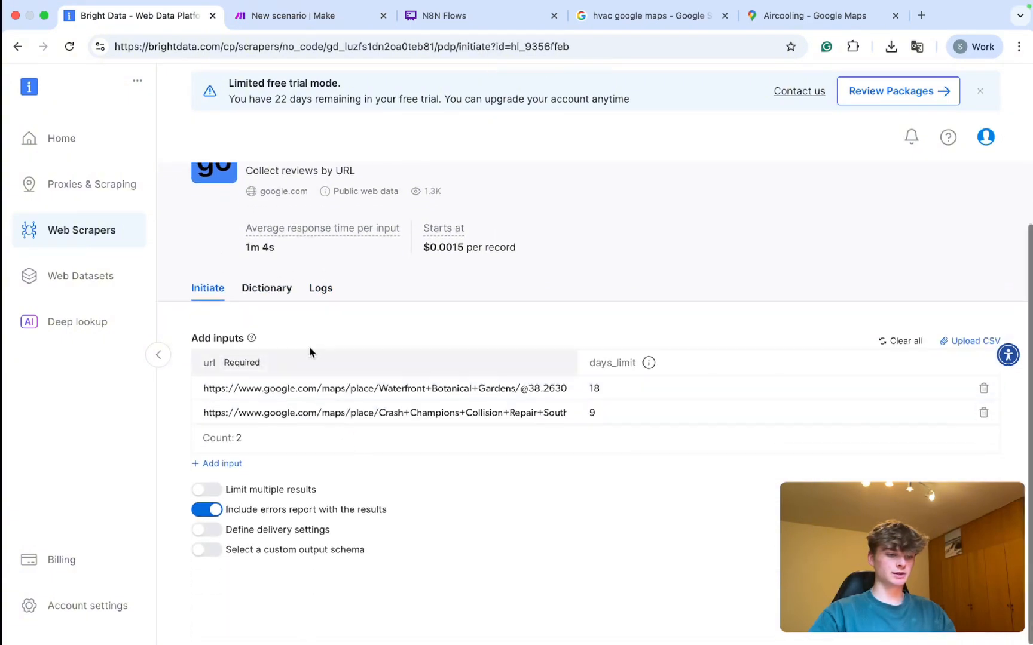
click(257, 287)
click(216, 293)
Pick google.com's Google maps reviews as a Scraper API and show its request builder.
click(93, 237)
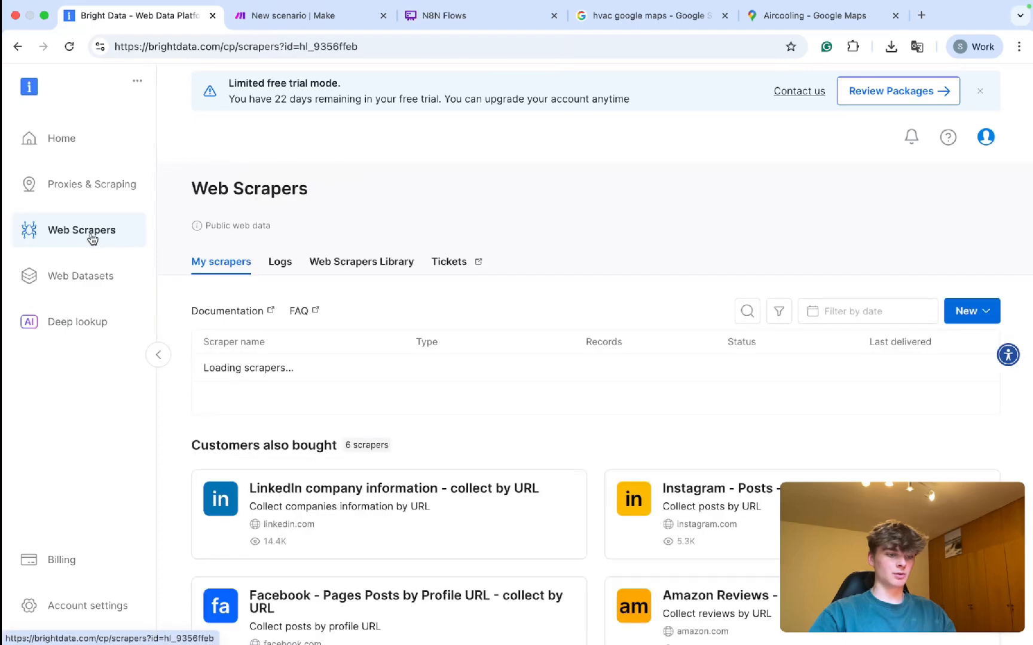
click(362, 262)
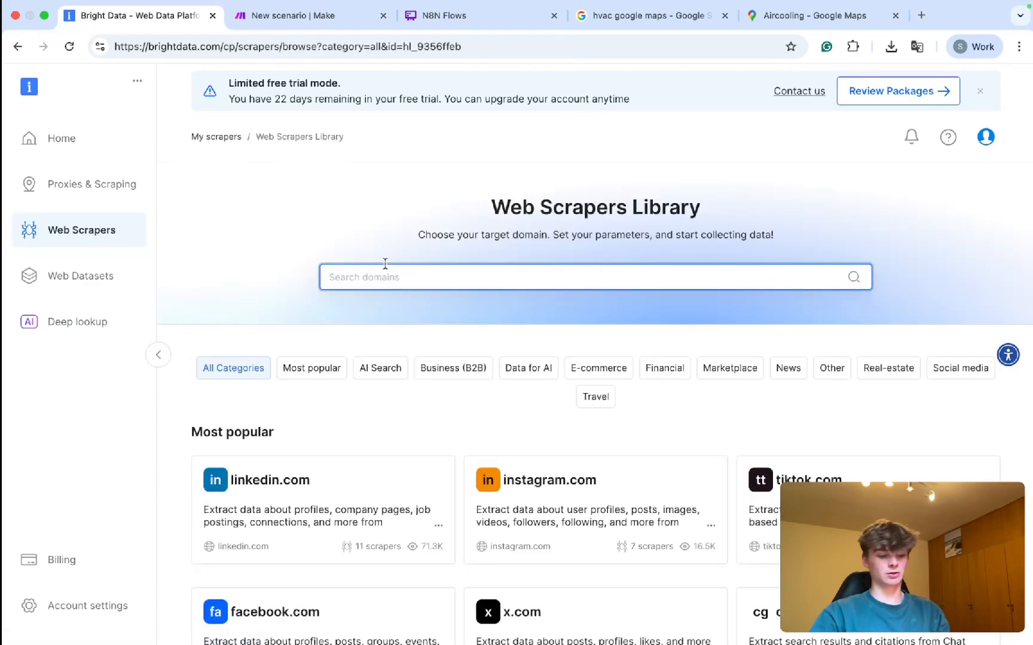
text(google)
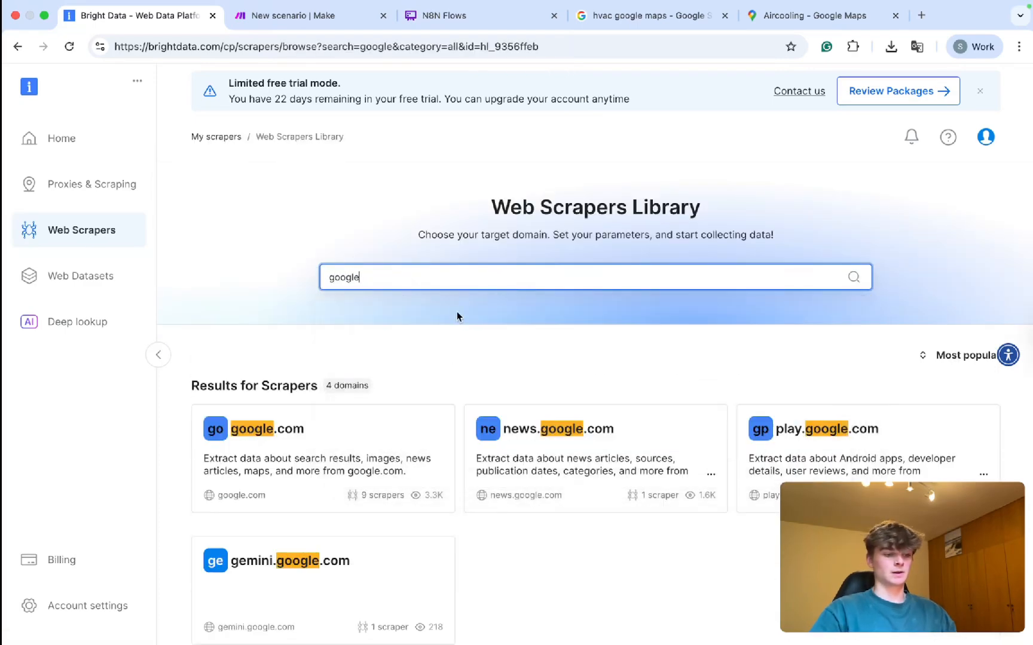
click(342, 461)
scroll(507, 433, down, 1)
click(447, 393)
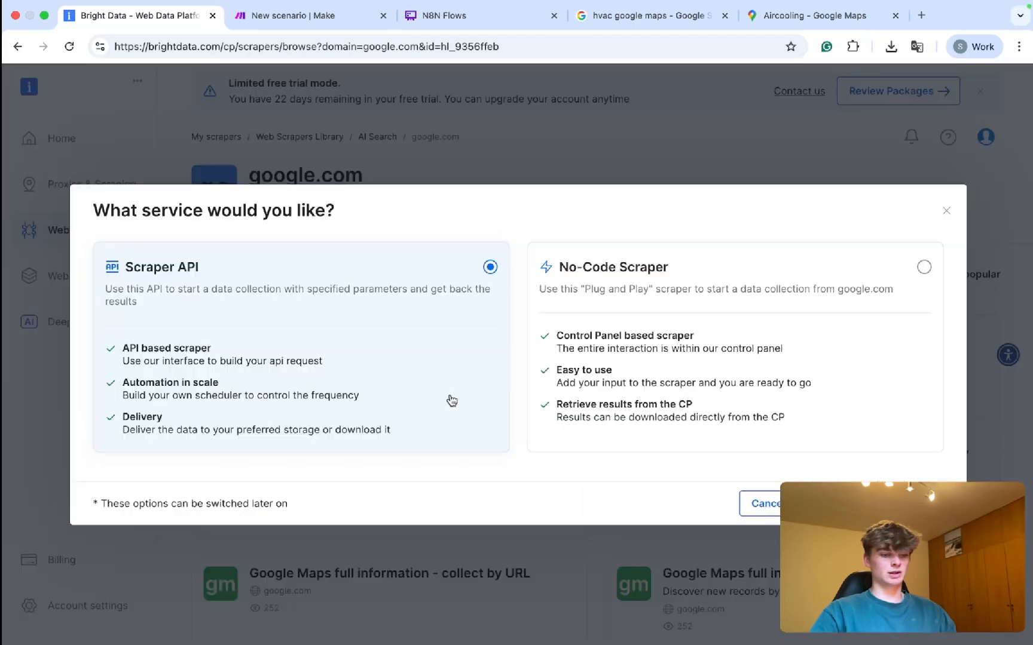
drag(131, 273, 737, 500)
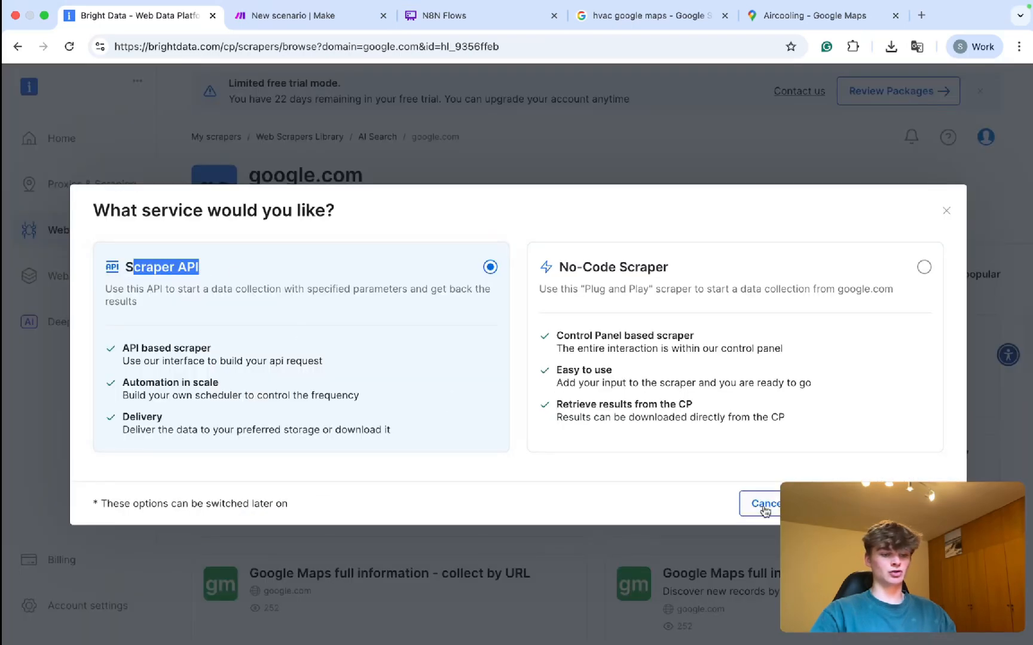
click(855, 504)
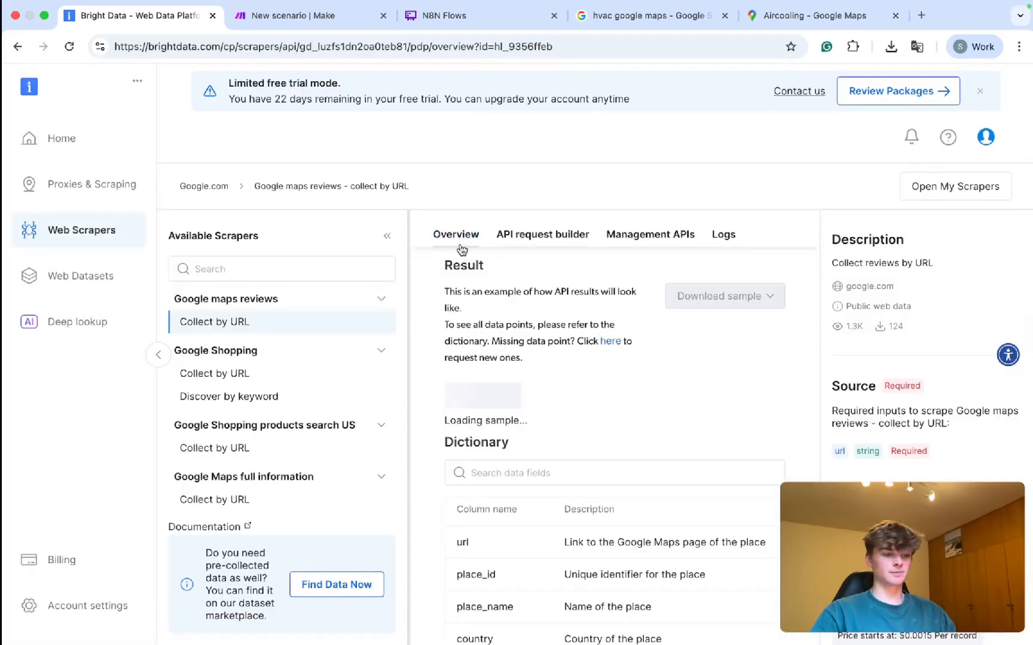
click(389, 236)
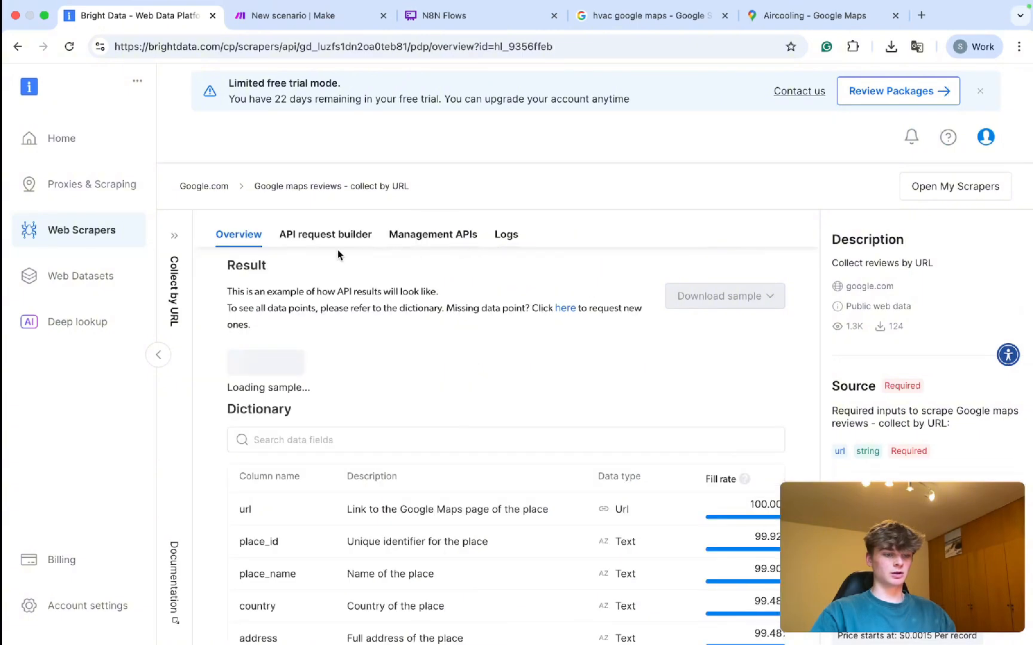
click(315, 242)
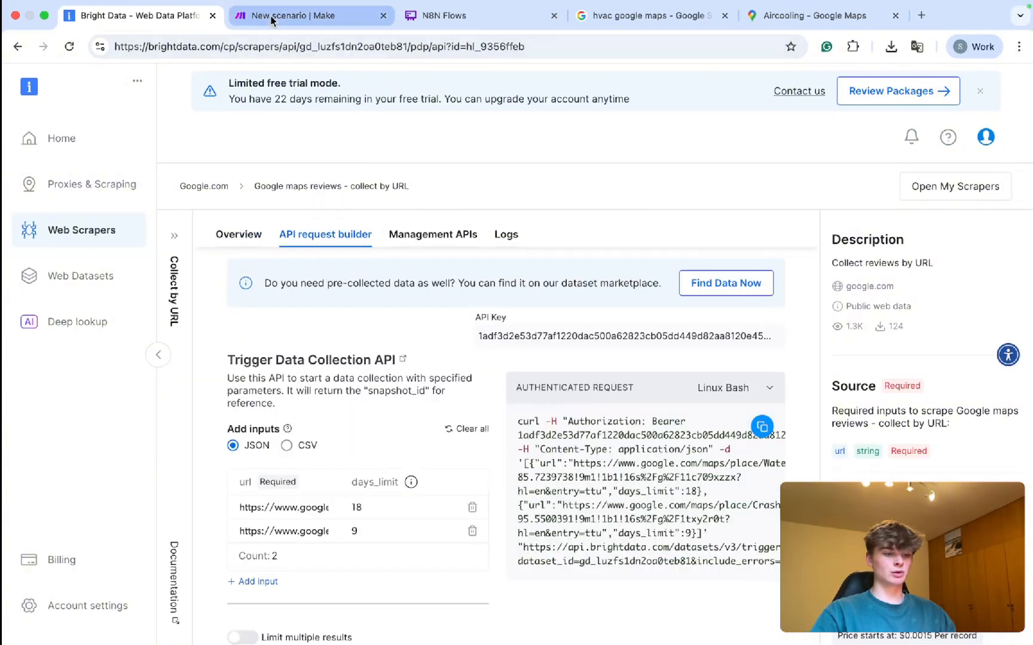
Add Bright Data's 'Make an API Call' module as the first module, using the existing connection.
click(272, 20)
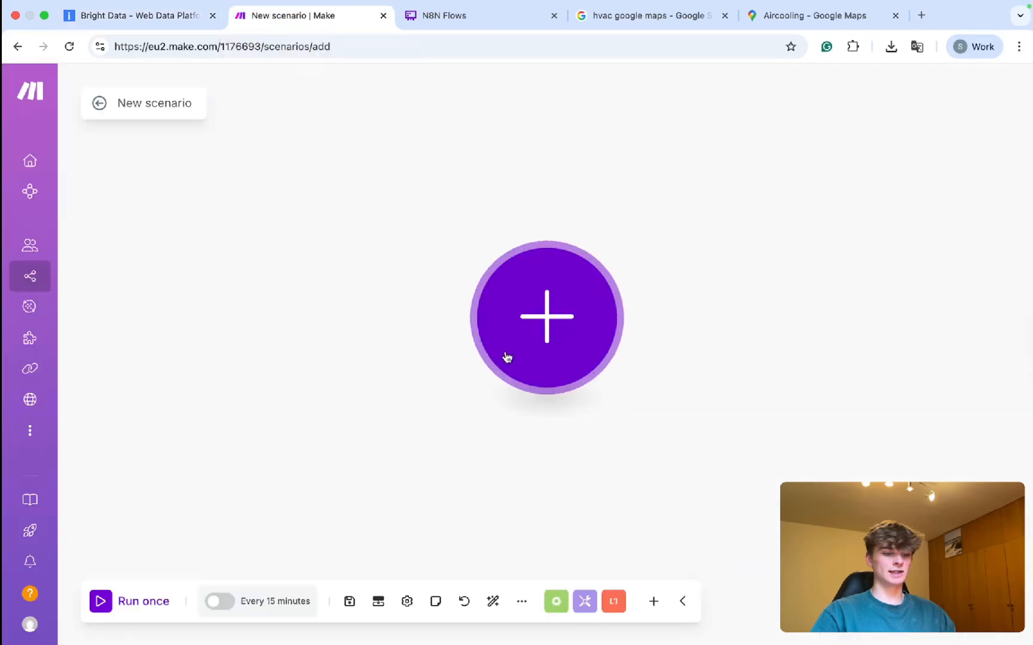
click(526, 335)
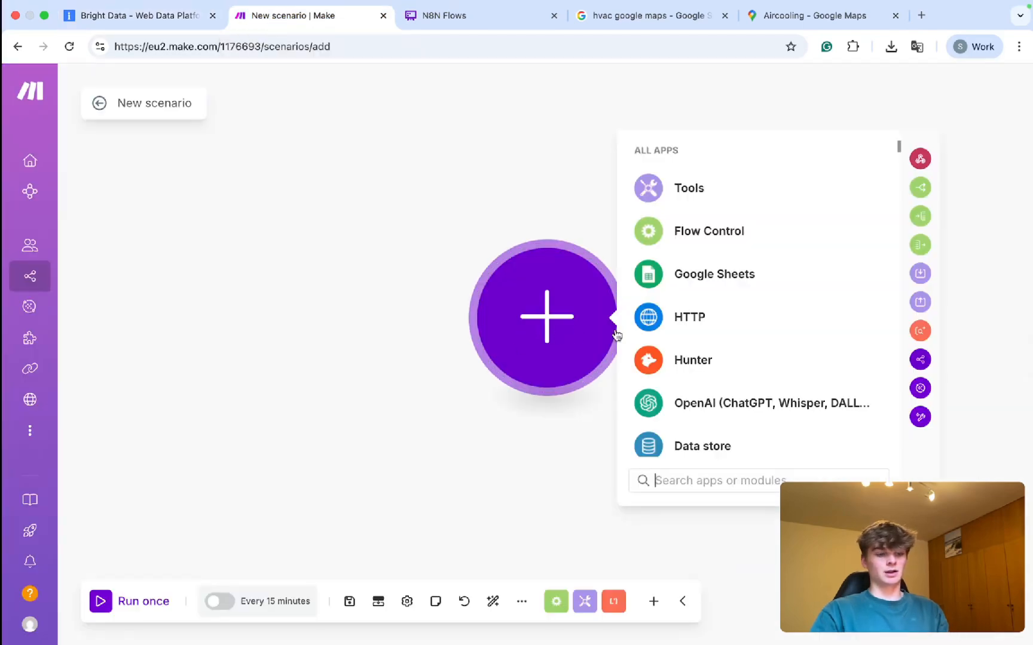
text(bright)
click(725, 168)
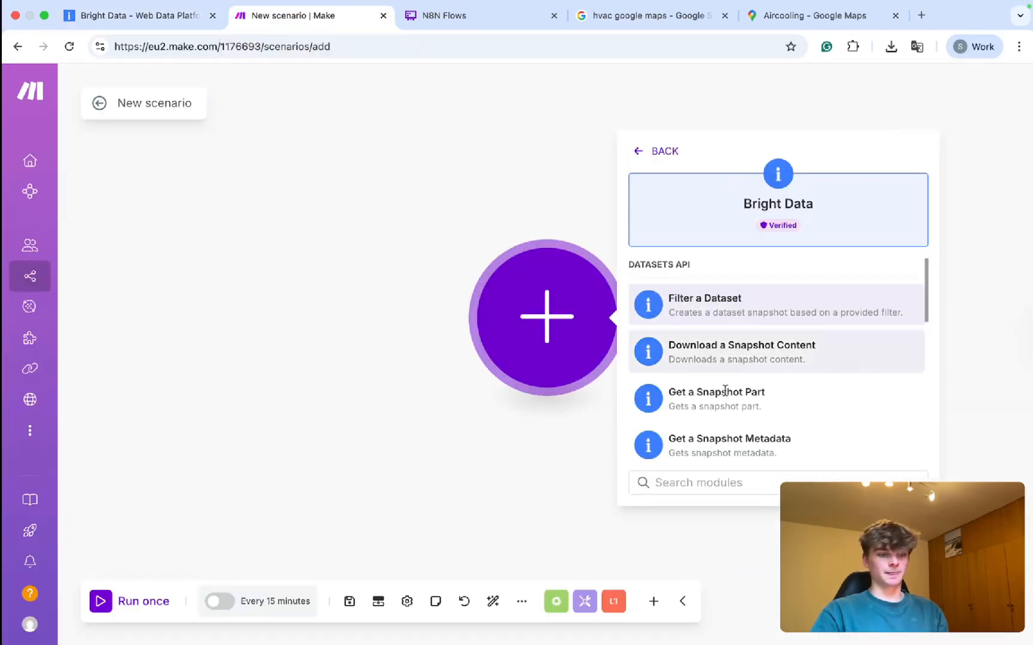
scroll(722, 418, down, 10)
click(722, 446)
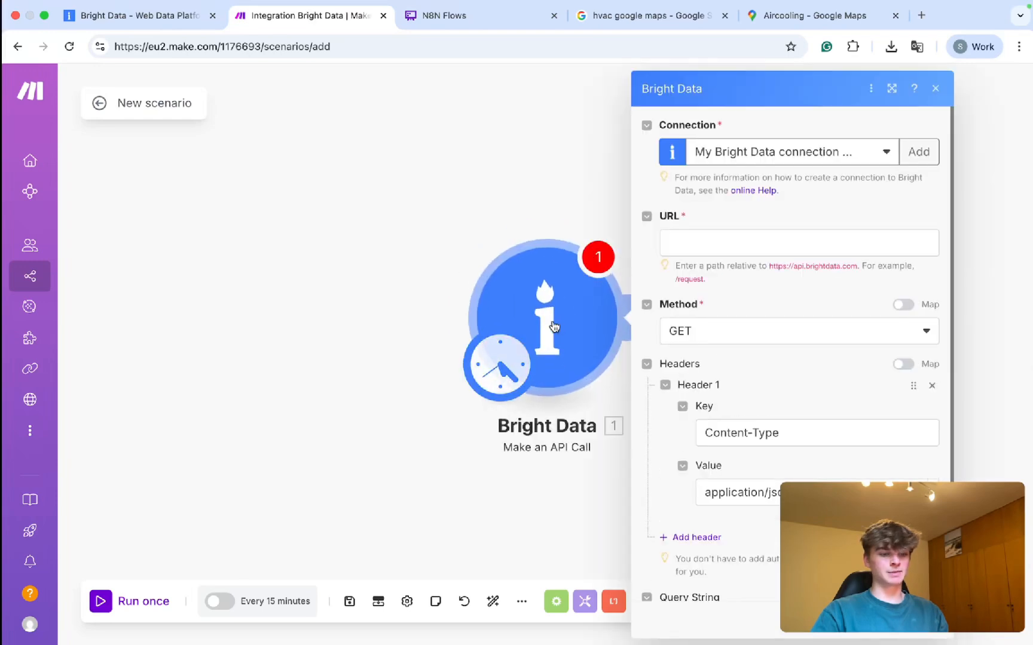
drag(490, 216, 519, 219)
scroll(511, 289, down, 2)
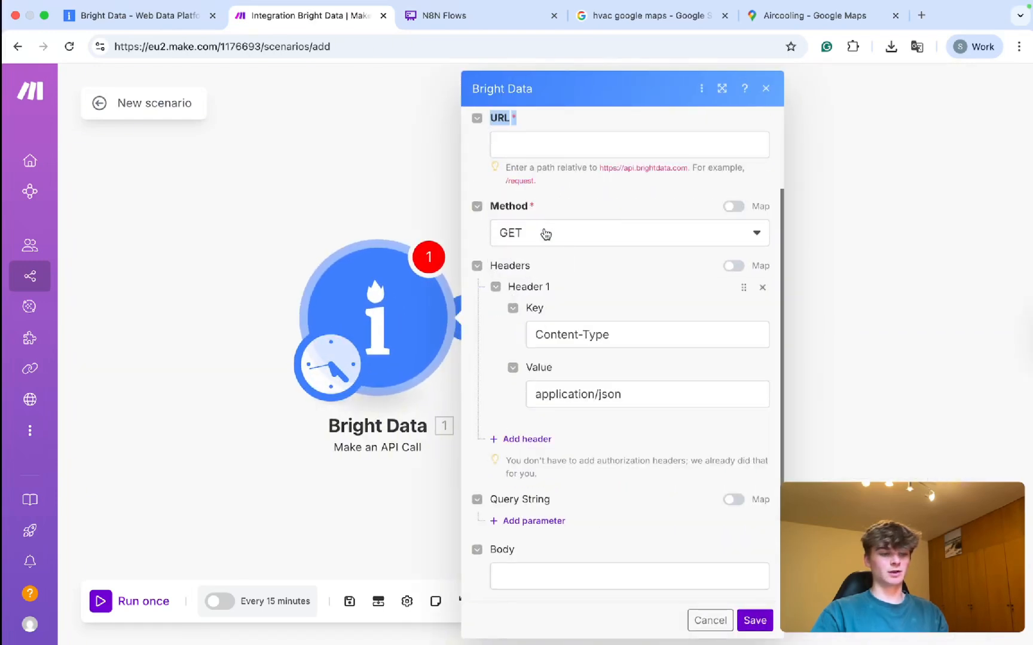
click(135, 15)
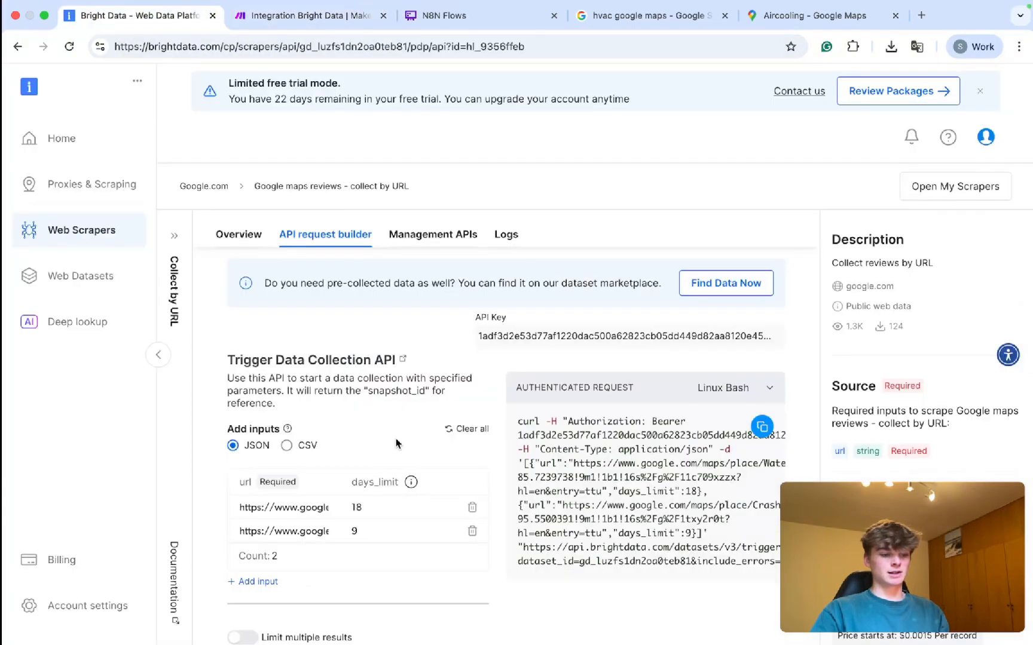
Trim the request inputs down to a single Google Maps URL row.
scroll(395, 443, down, 4)
click(472, 414)
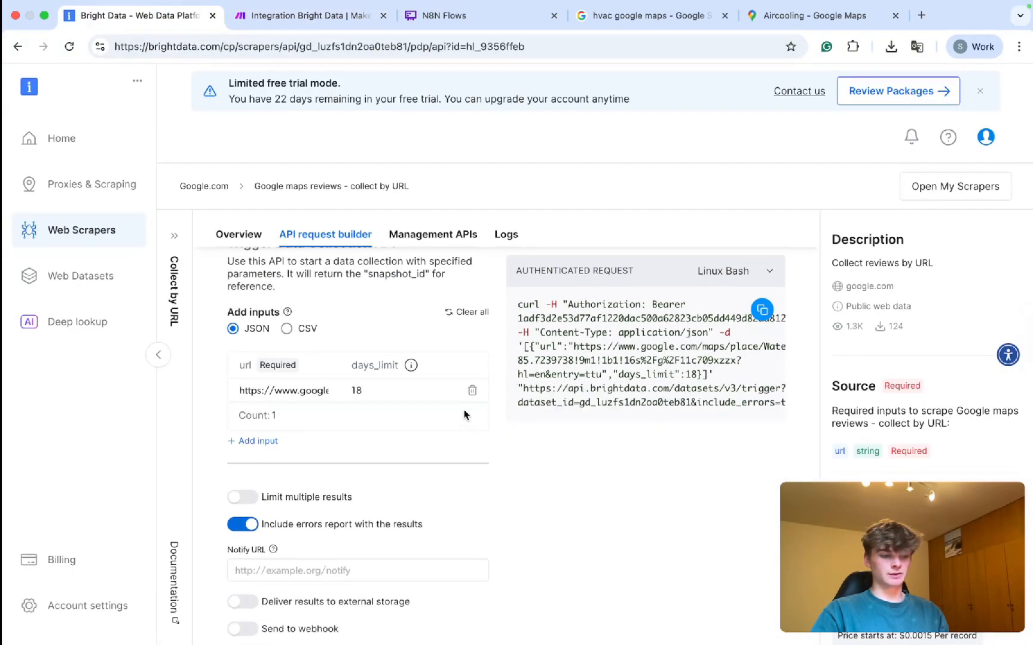
scroll(567, 492, down, 2)
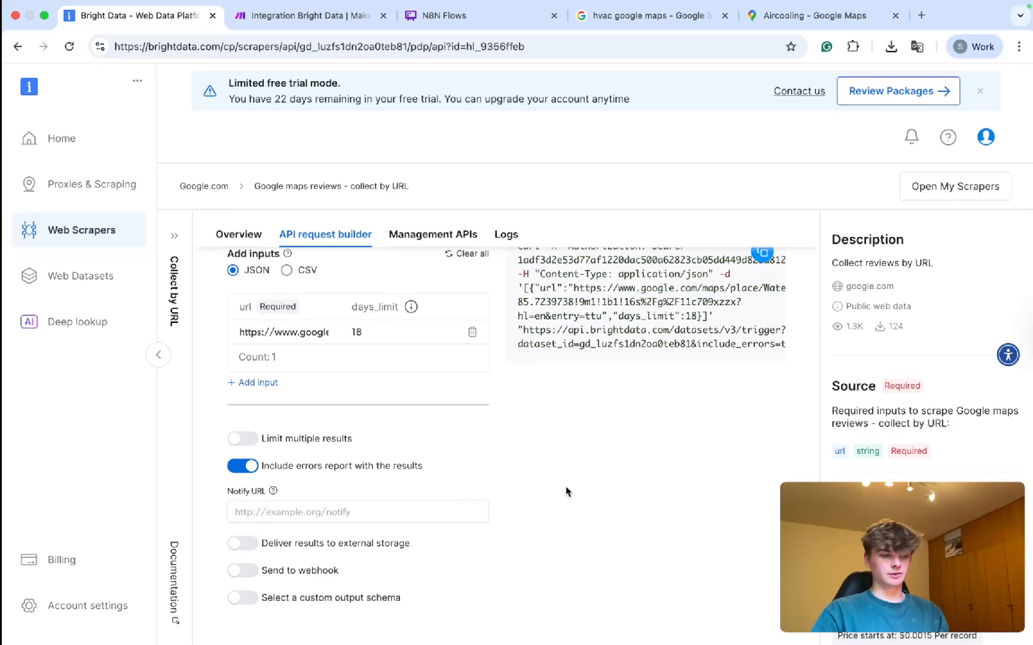
click(251, 415)
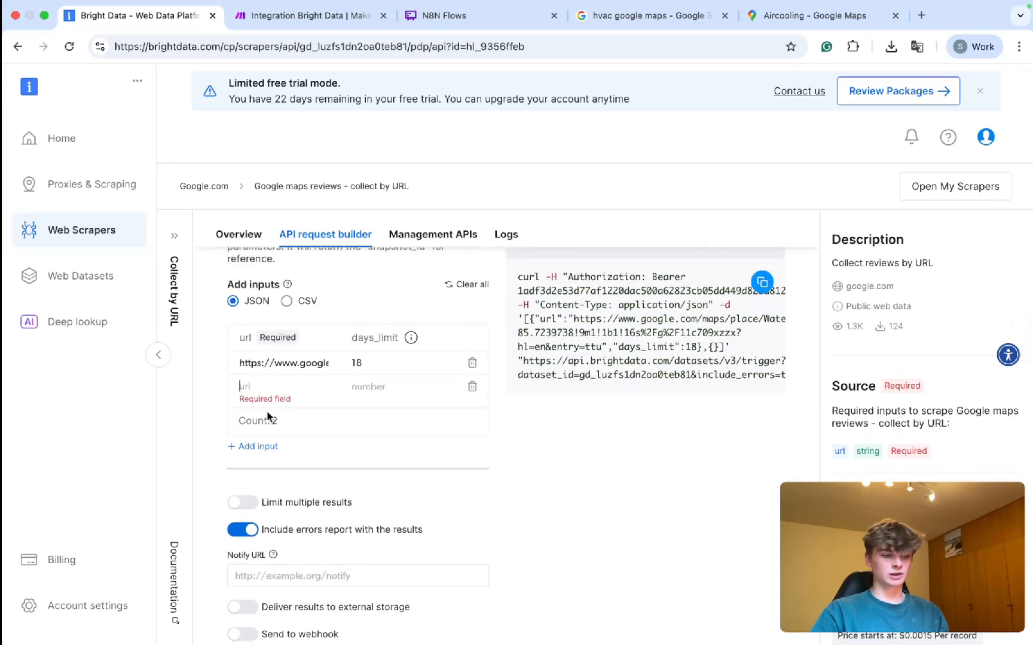
text(asdfasdfasdfasdf)
scroll(648, 335, up, 2)
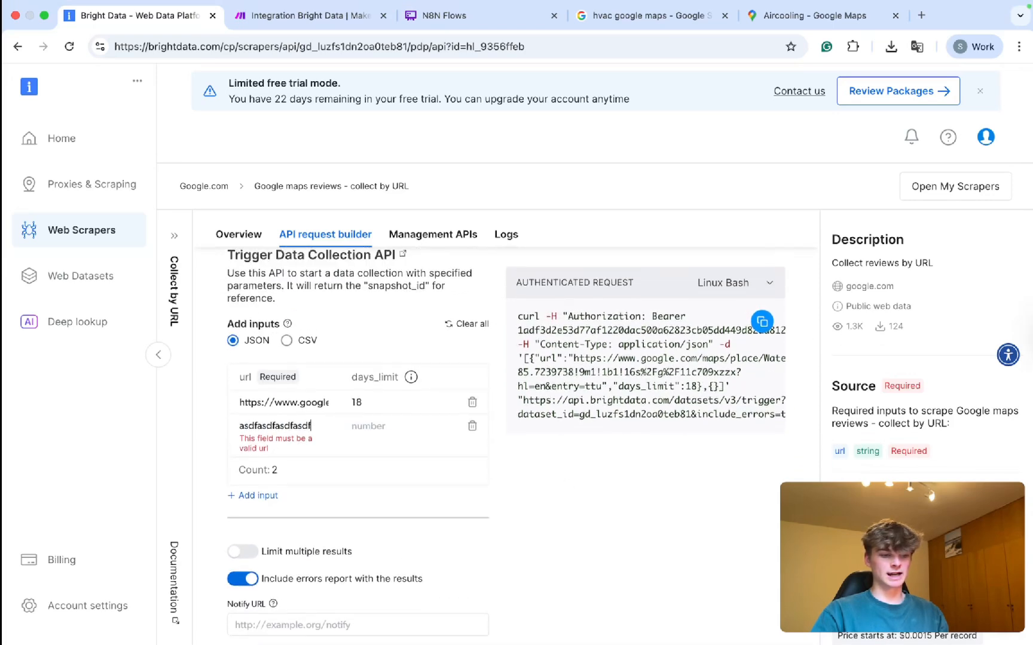
triple_click(282, 411)
key(ctrl+c)
triple_click(272, 428)
key(ctrl+v)
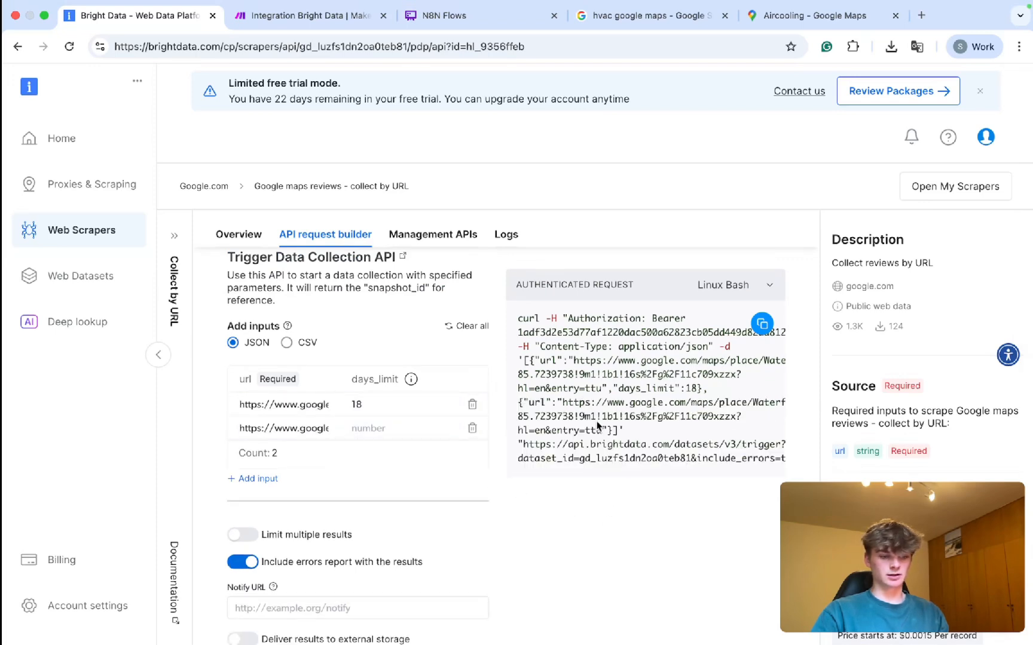
drag(555, 339, 624, 430)
click(472, 430)
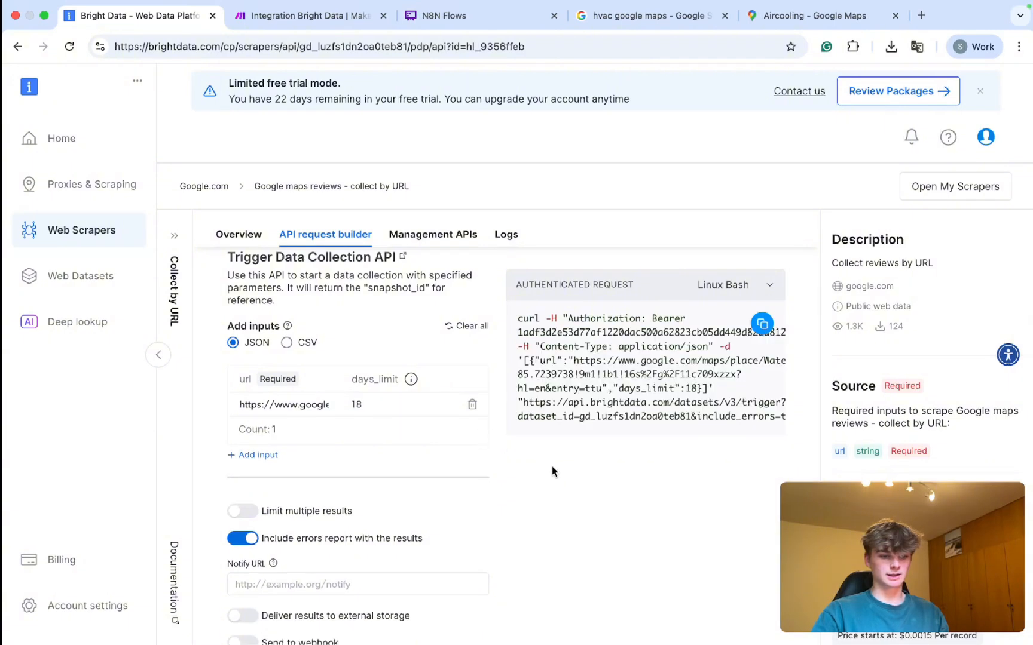
scroll(417, 490, down, 2)
scroll(305, 452, up, 2)
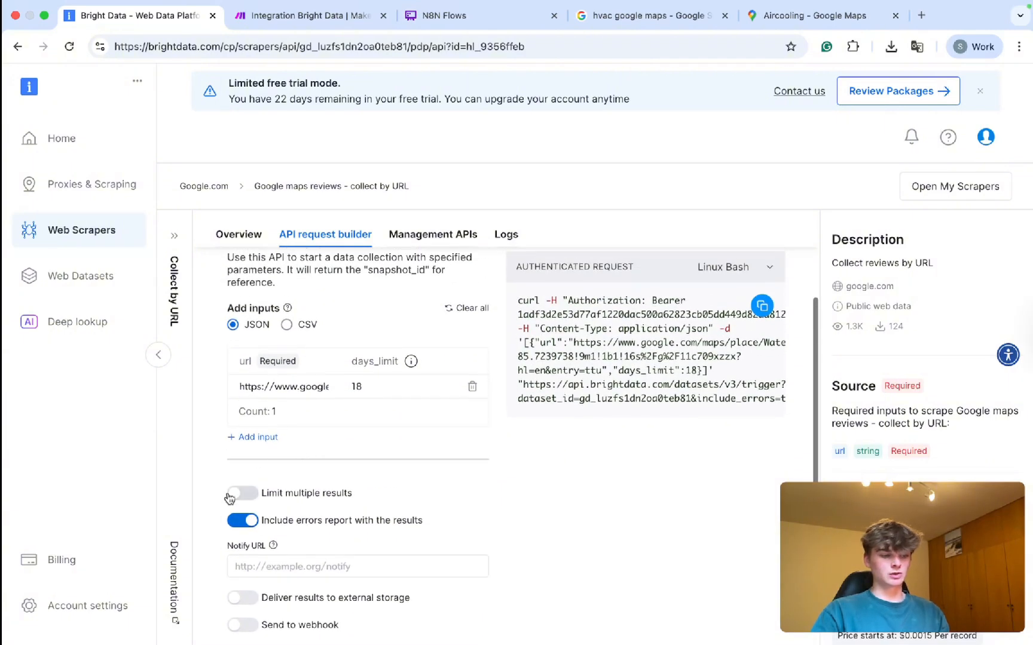
Turn on Limit multiple results with 3 records per input.
click(238, 497)
click(278, 541)
text(3)
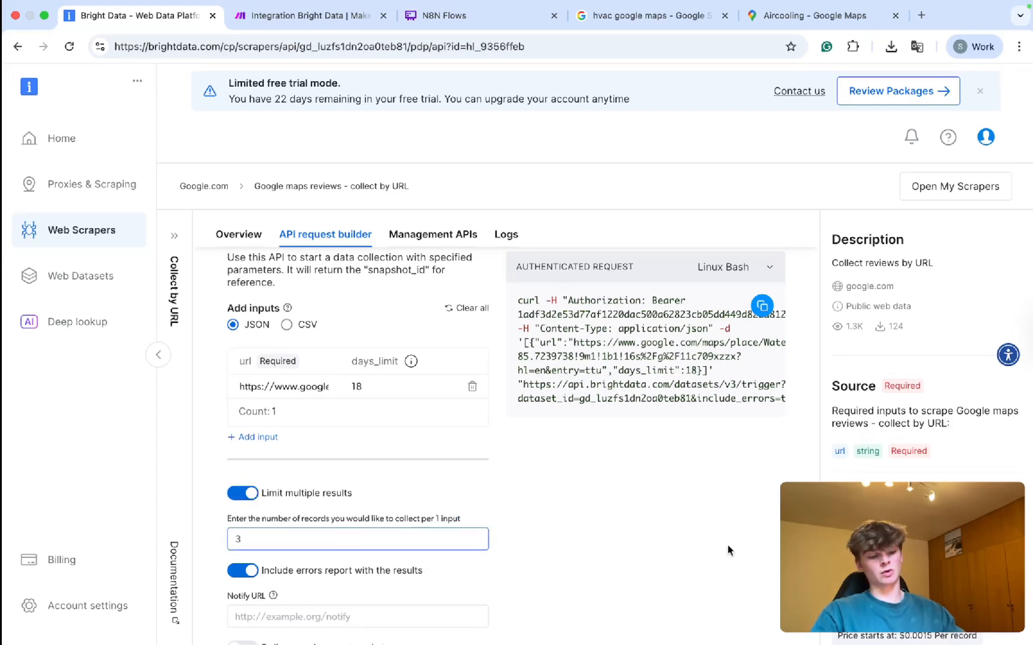
click(622, 500)
Turn on Send to webhook for result delivery.
scroll(587, 514, down, 2)
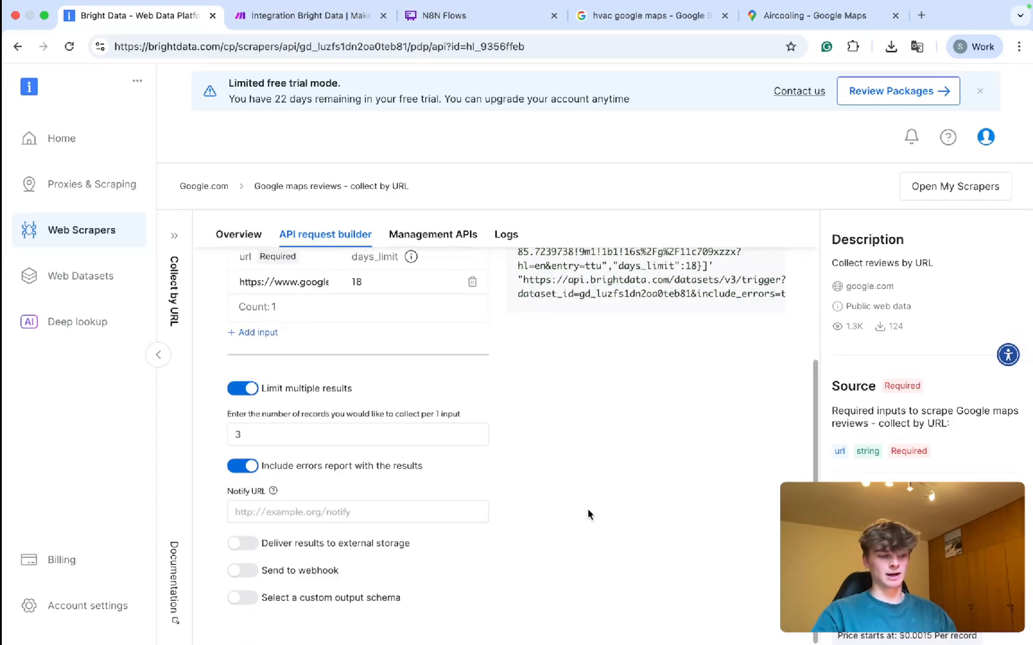
click(245, 571)
scroll(357, 567, down, 1)
click(313, 552)
scroll(436, 537, up, 2)
scroll(436, 537, up, 1)
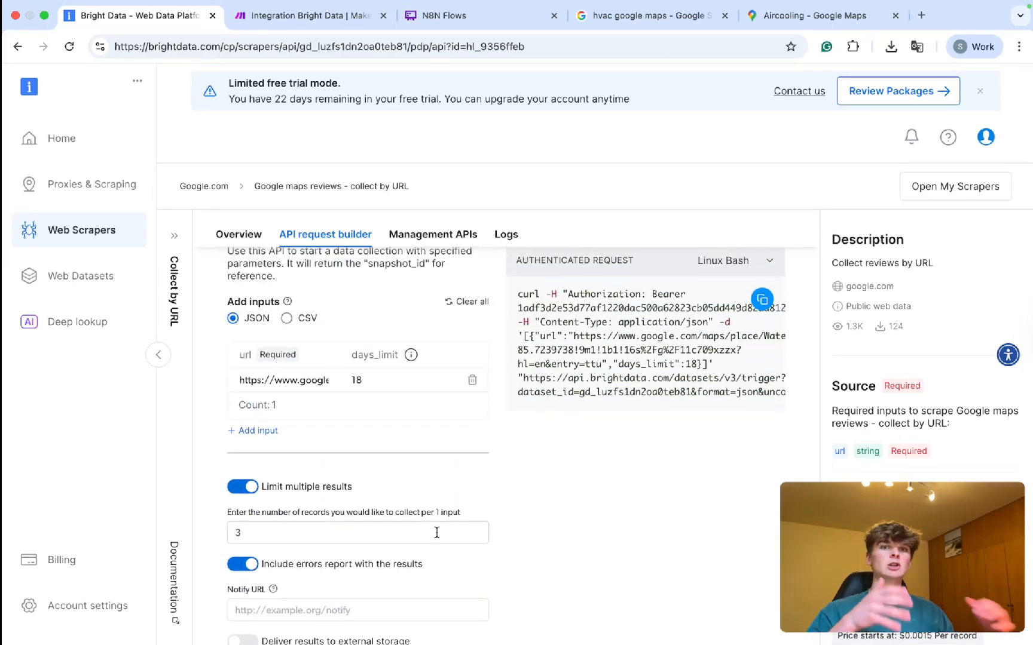
scroll(436, 533, down, 6)
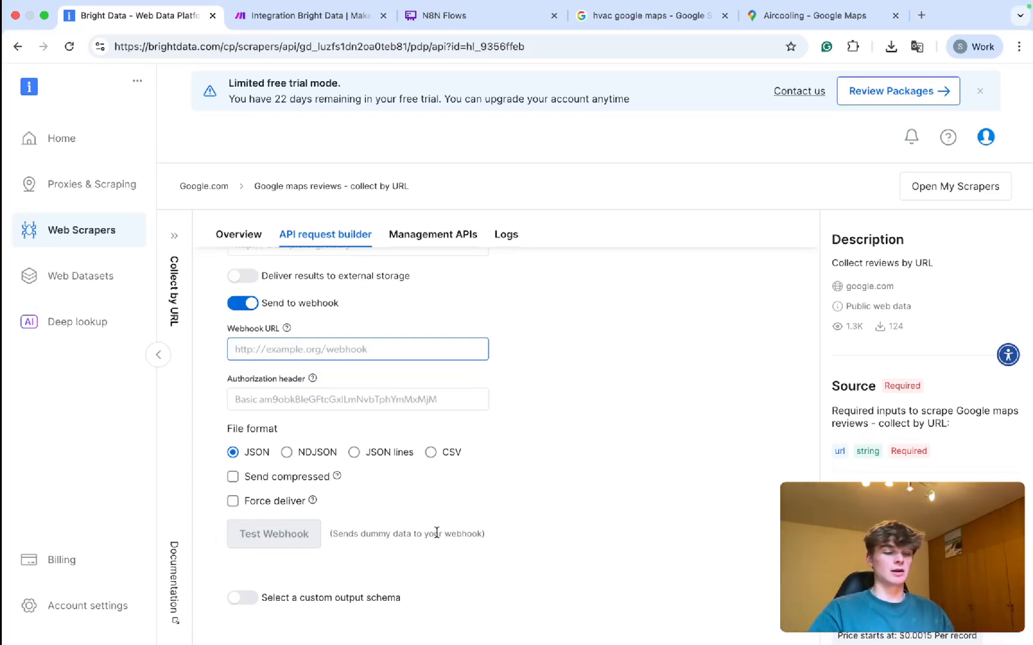
scroll(782, 445, up, 2)
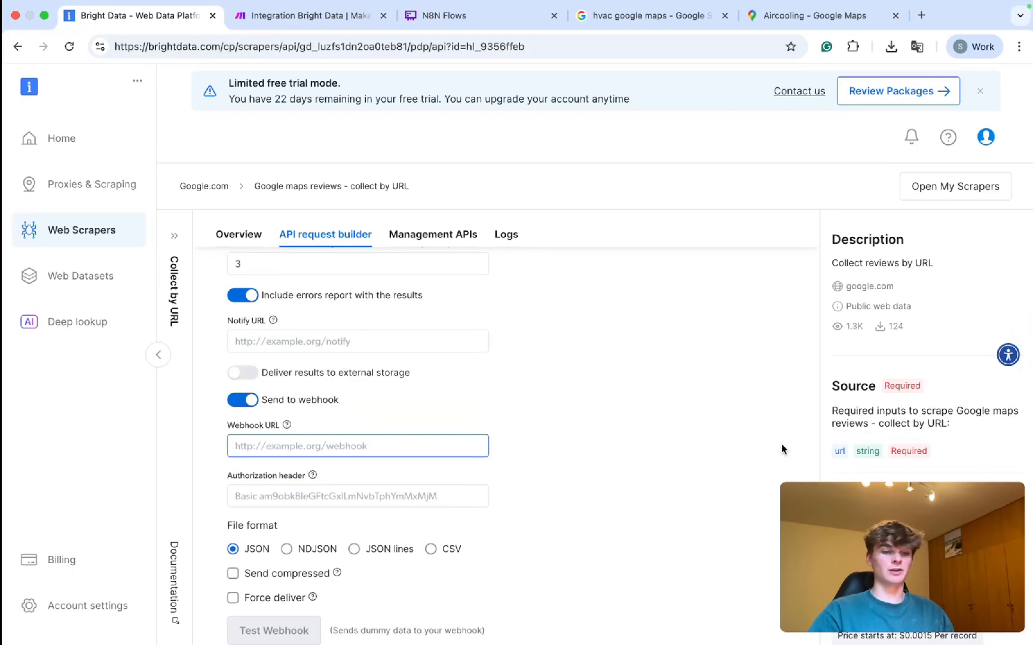
scroll(782, 445, up, 4)
scroll(625, 475, down, 5)
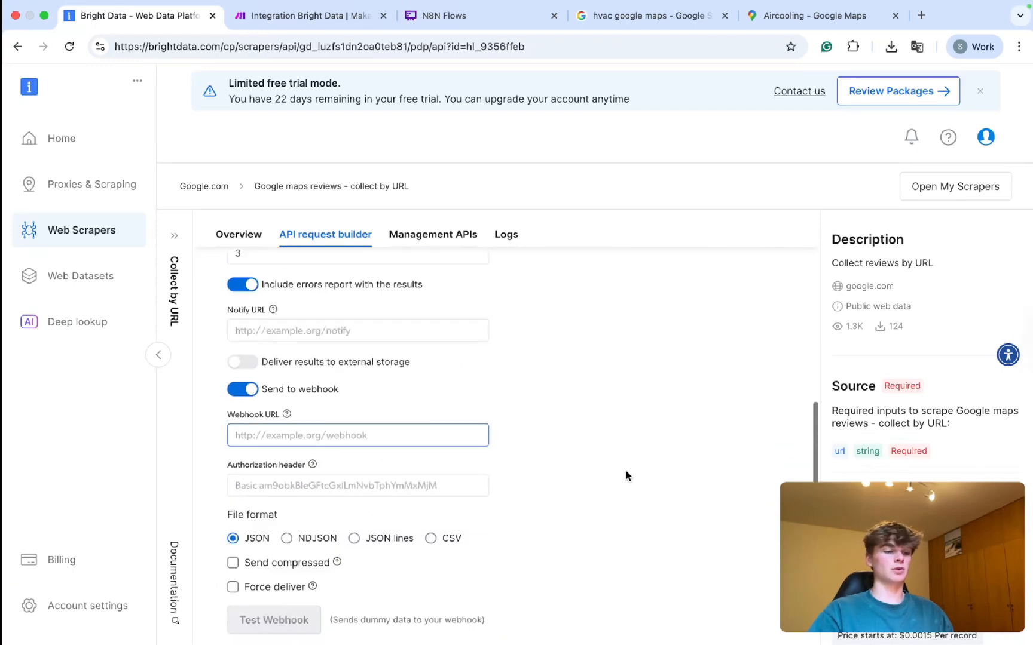
Copy the Make scenario's address and open it in a new browser tab.
click(311, 18)
click(293, 48)
key(super+c)
key(super+t)
key(super+v)
key(Return)
drag(889, 22, 476, 20)
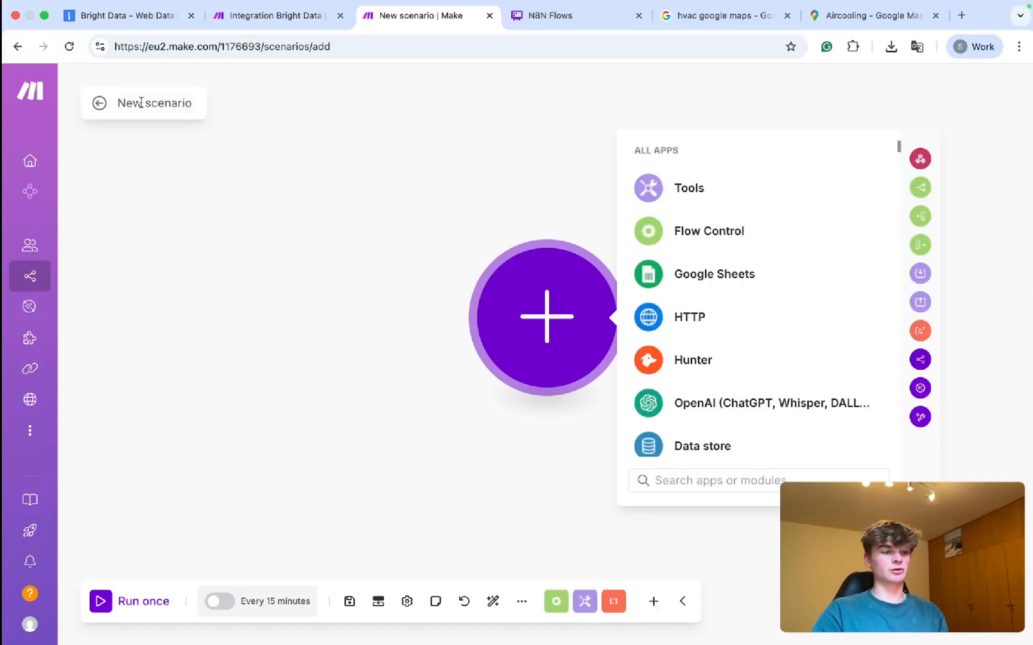
Start a fresh Make scenario from the scenarios list.
click(243, 18)
click(400, 21)
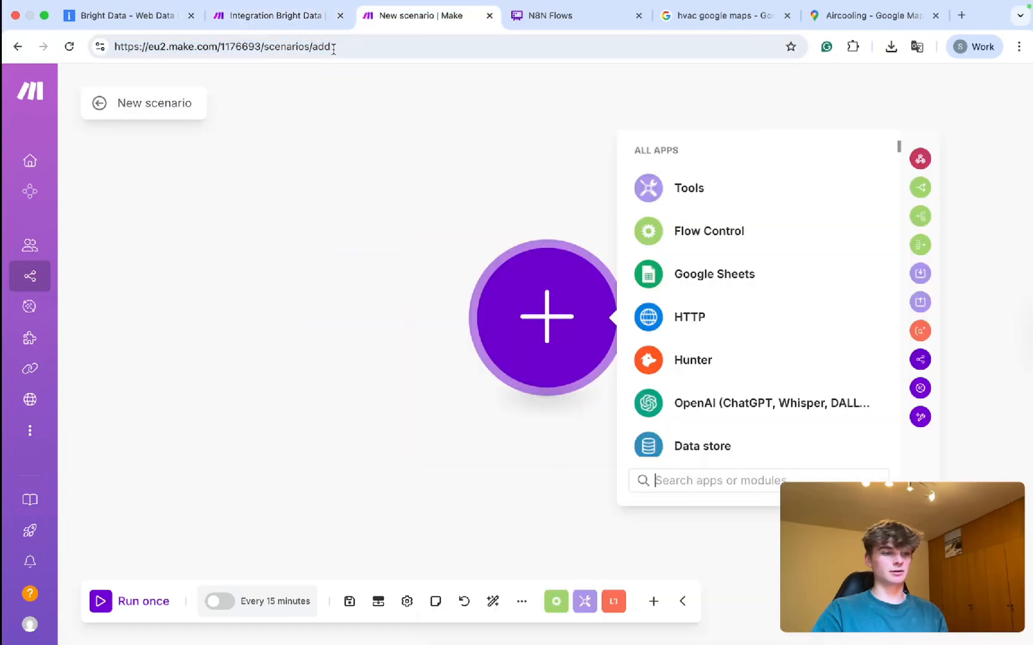
click(276, 18)
click(397, 15)
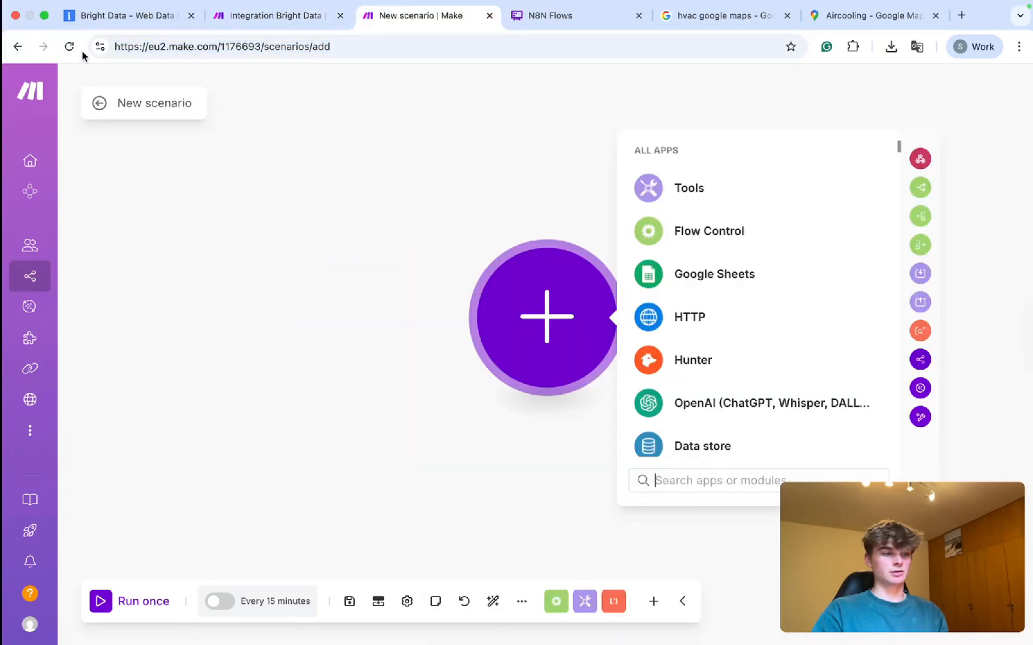
click(100, 104)
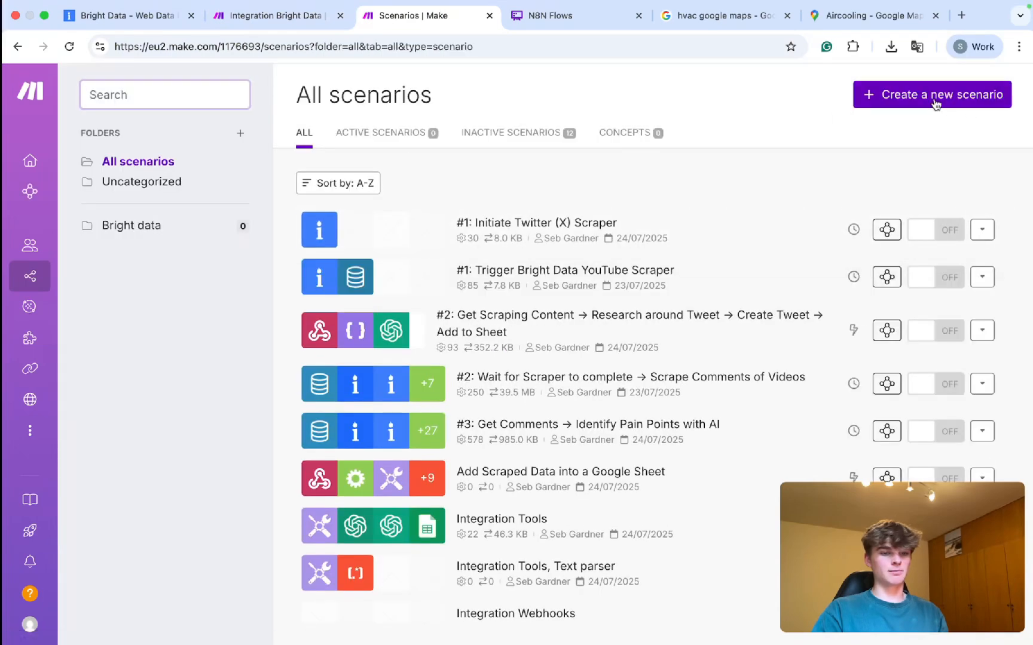
click(951, 95)
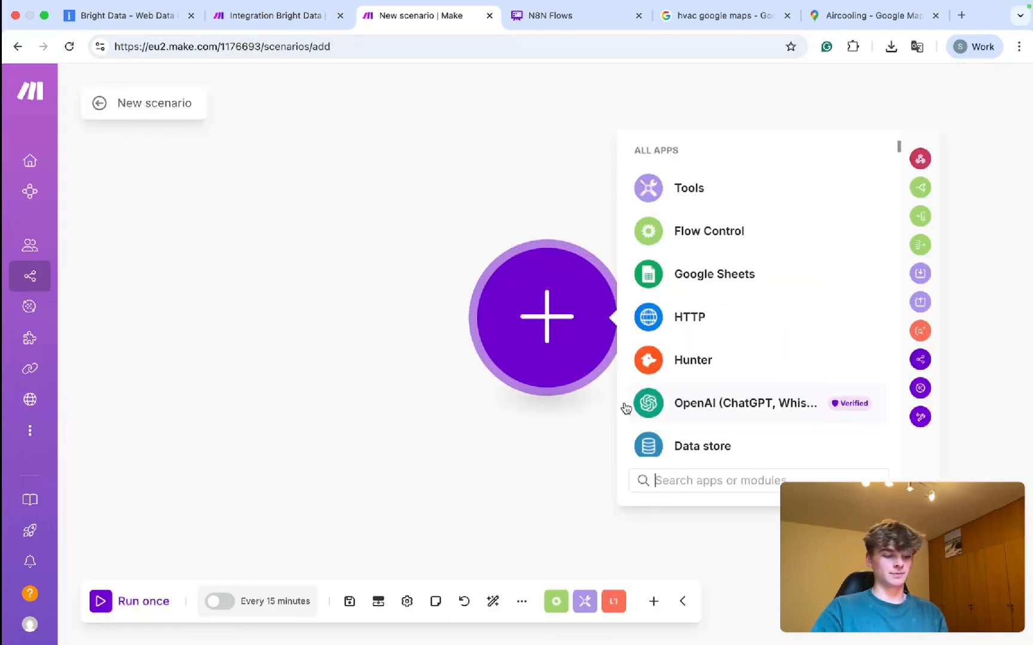
Add a Custom webhook trigger with a new webhook named 'Example: Bright data Goog'.
text(webhoo)
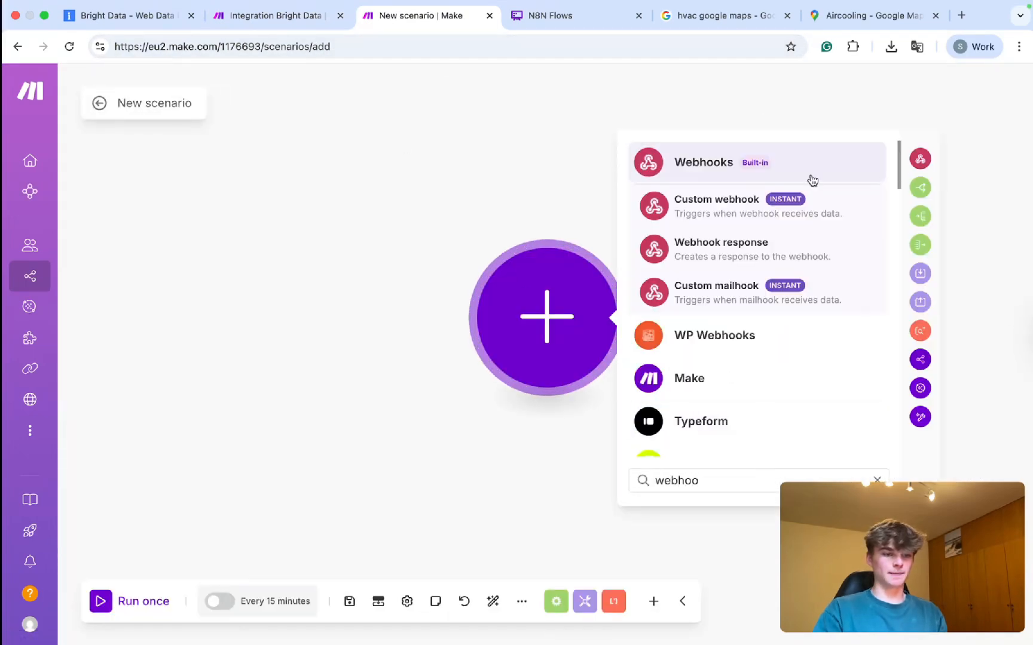
click(718, 206)
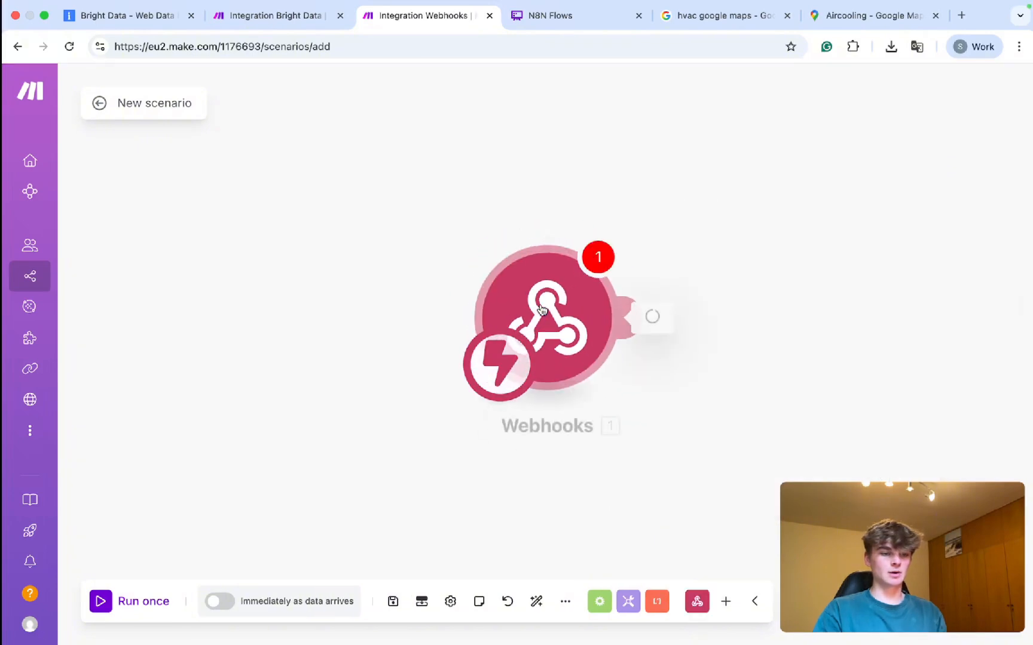
click(539, 315)
click(714, 315)
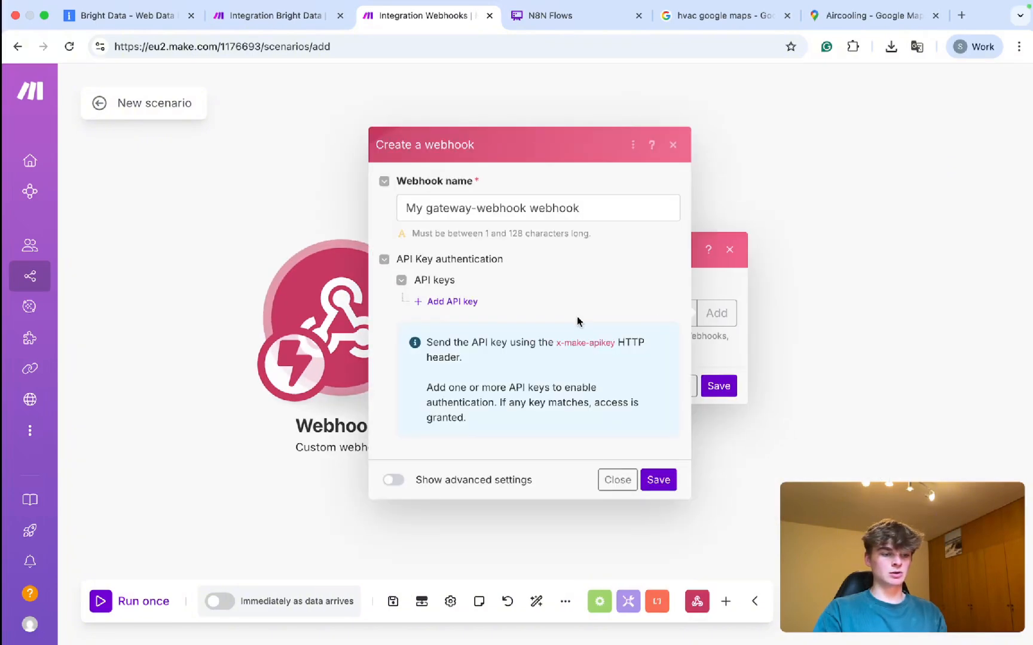
click(417, 215)
key(ctrl+a)
text(Exa)
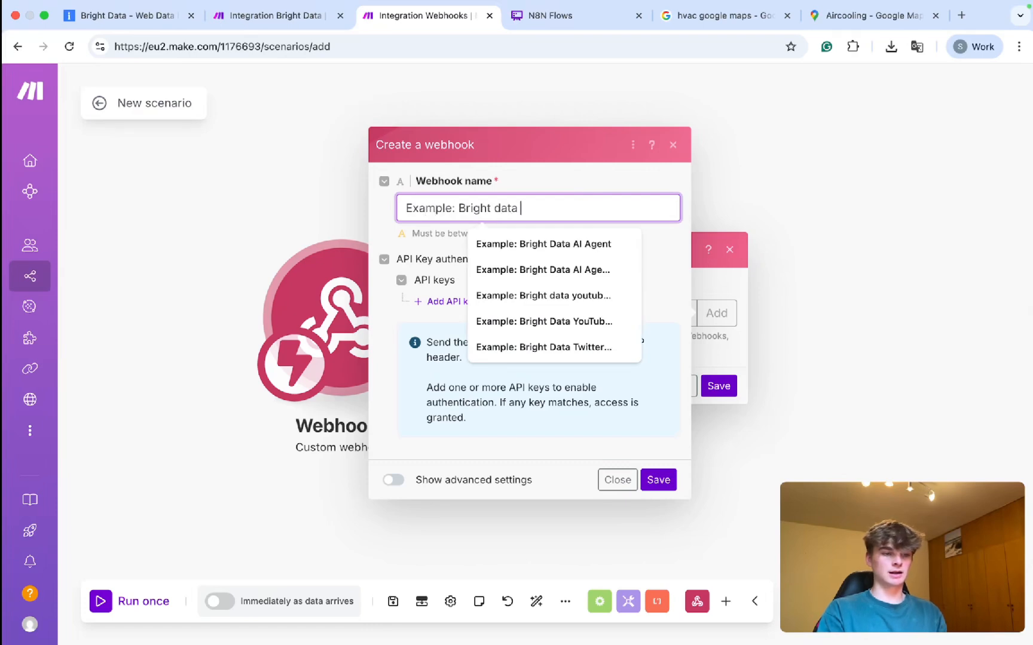
text(mple: Bright data Google Maps Scraper)
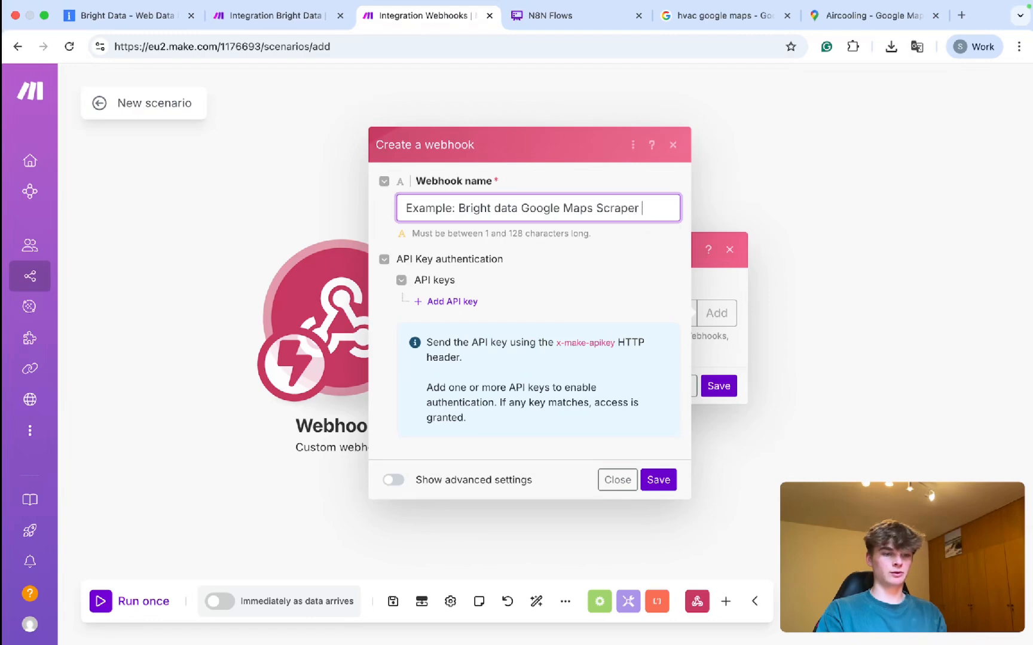
Enable JSON pass-through in the webhook's advanced settings and save the webhook.
click(393, 485)
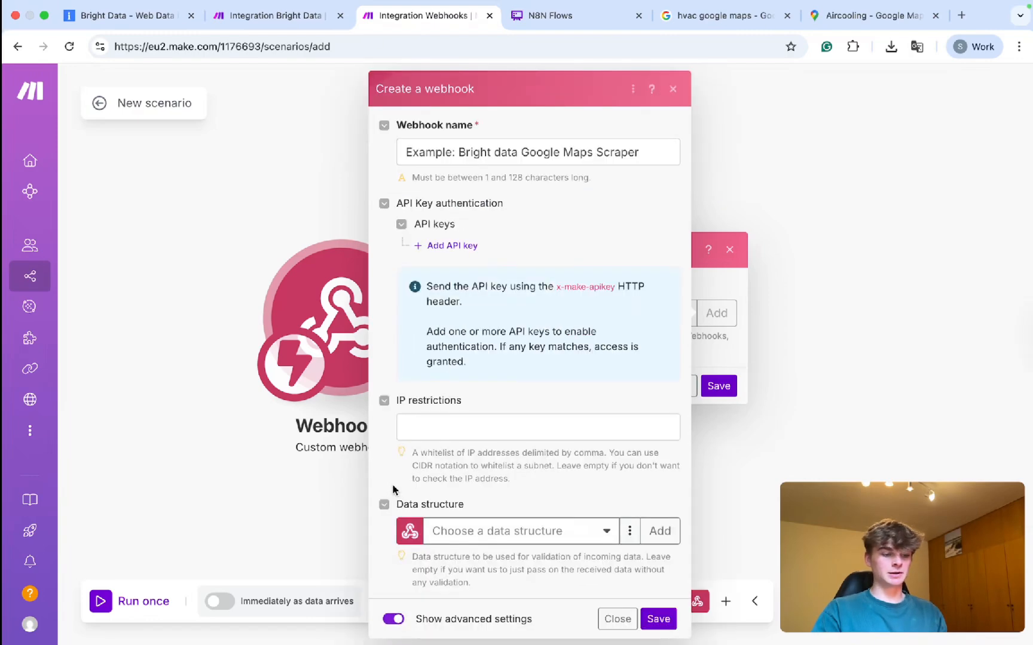
scroll(460, 425, down, 4)
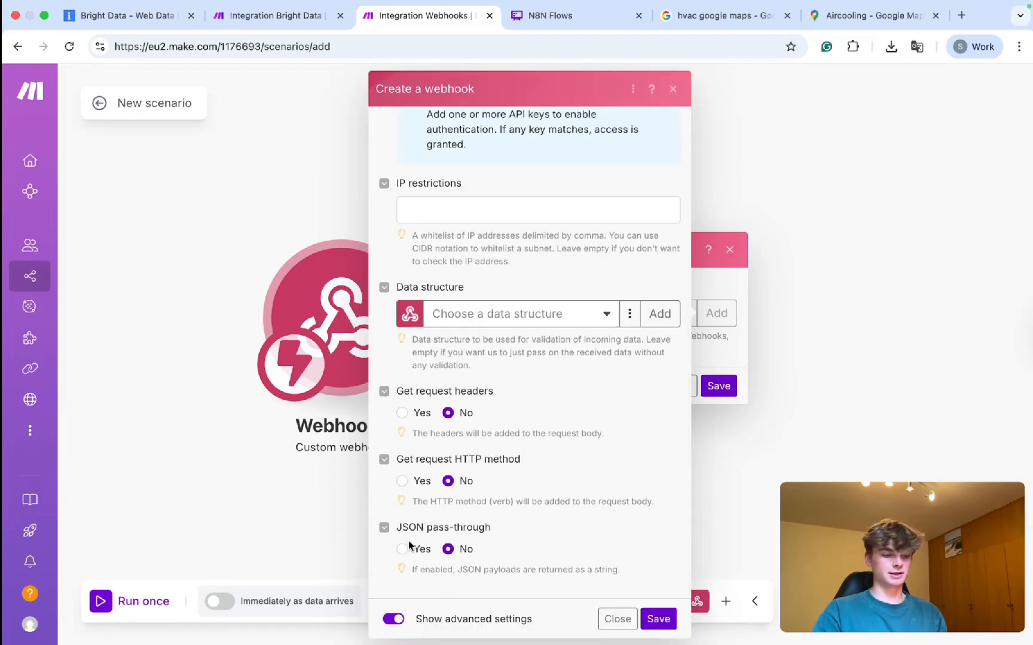
drag(406, 528, 497, 532)
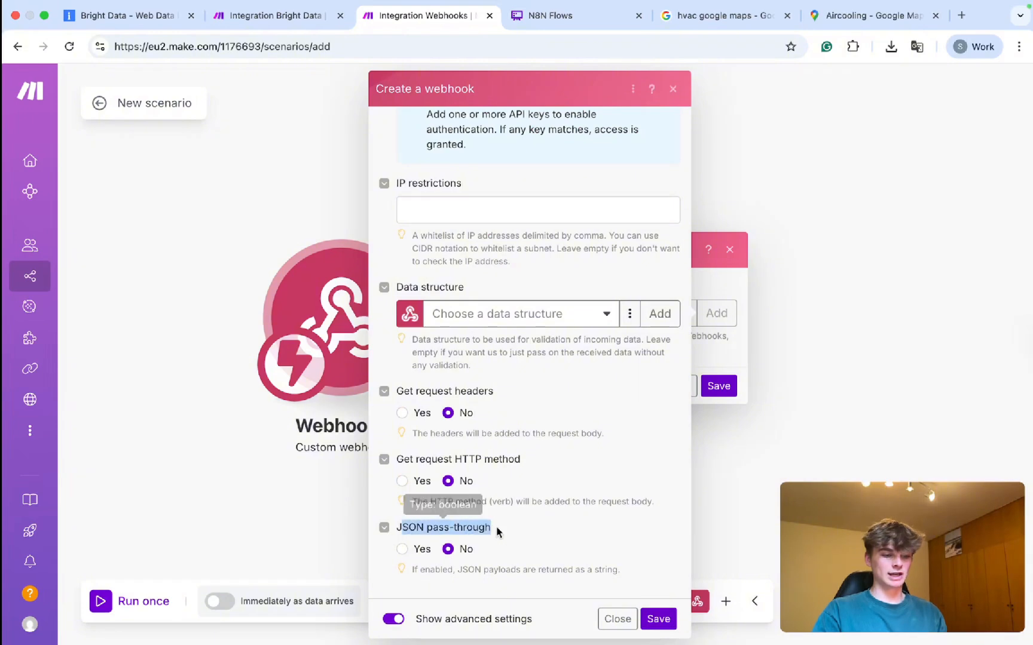
click(401, 549)
click(658, 620)
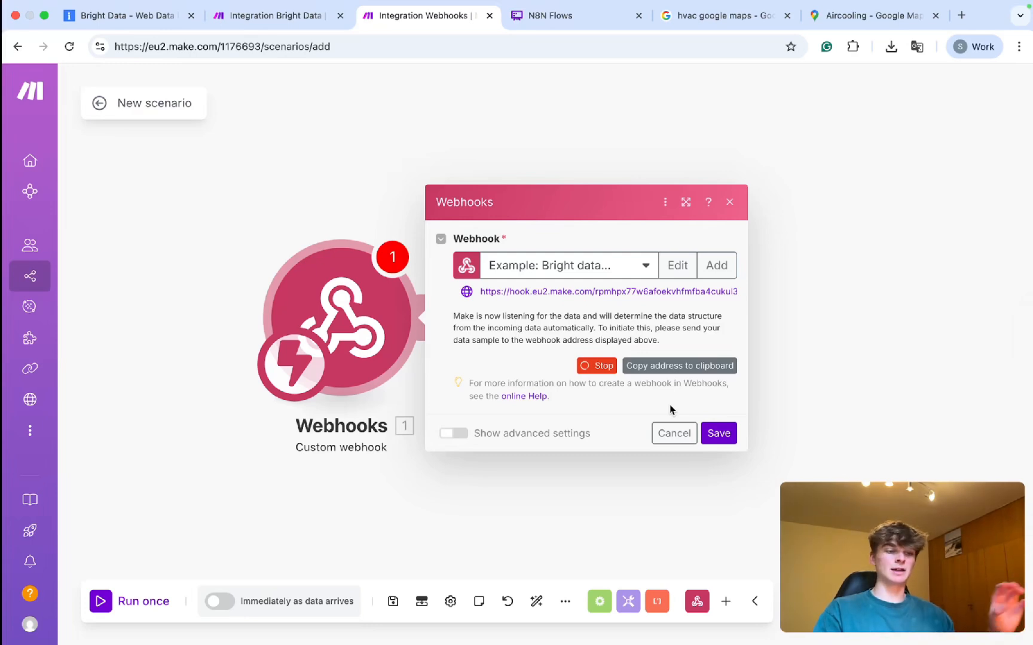
Save the webhook module and copy its address to the clipboard.
click(717, 432)
click(416, 323)
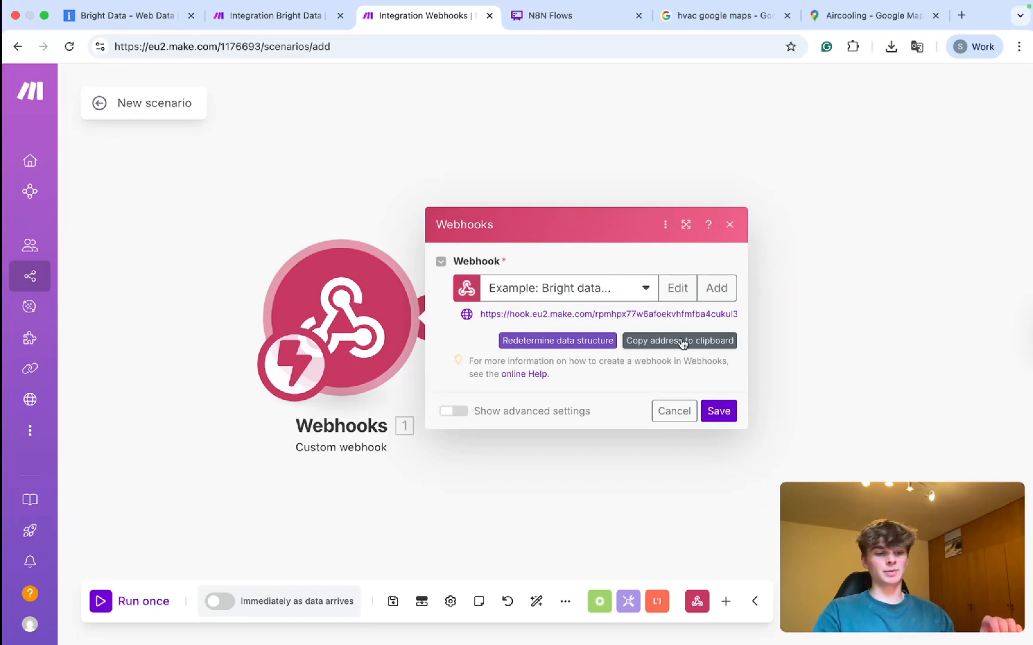
click(719, 411)
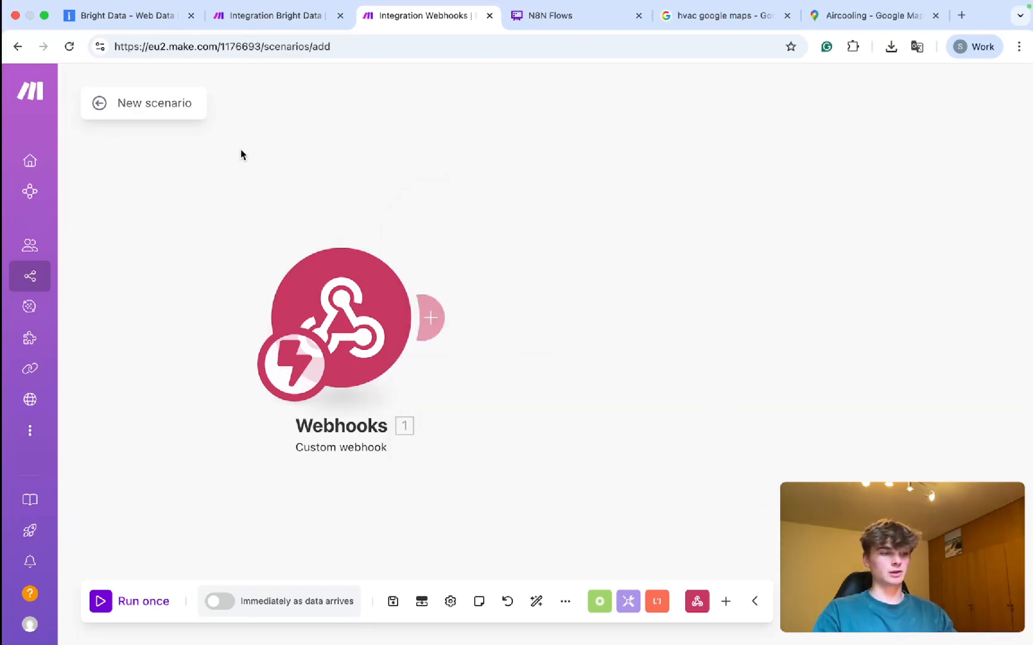
click(140, 27)
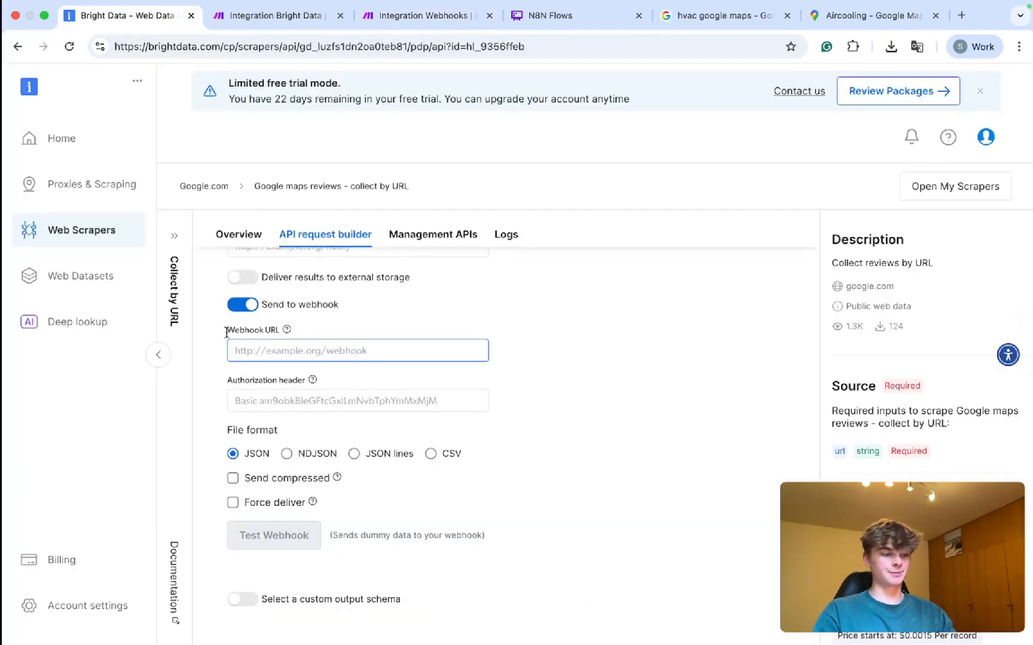
Set the Make webhook address as Bright Data's Webhook URL and send a test delivery.
click(515, 472)
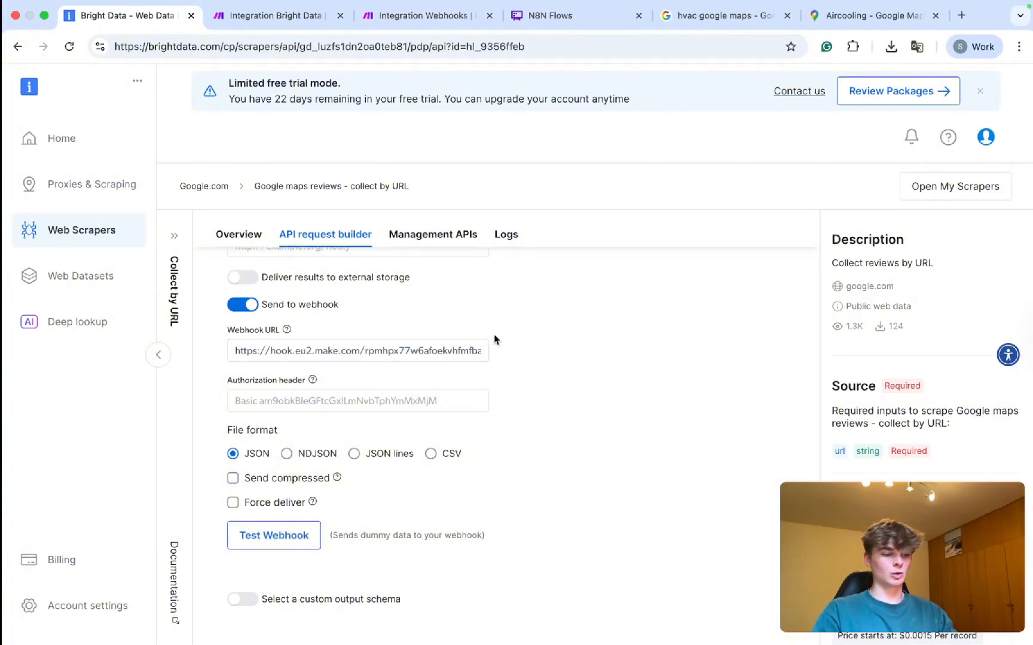
click(404, 21)
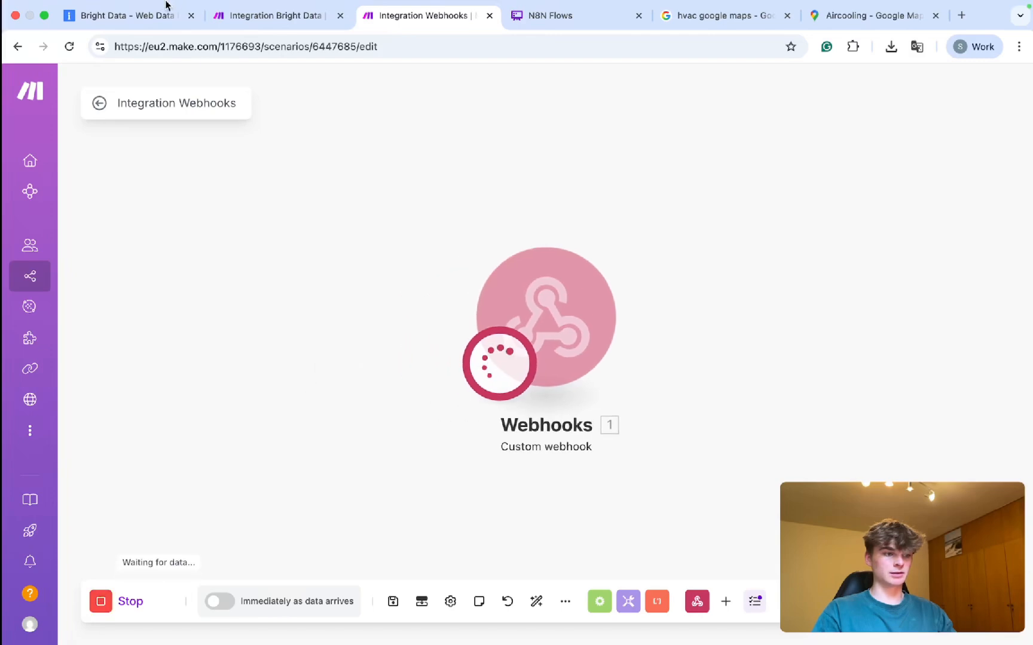
click(146, 17)
click(263, 536)
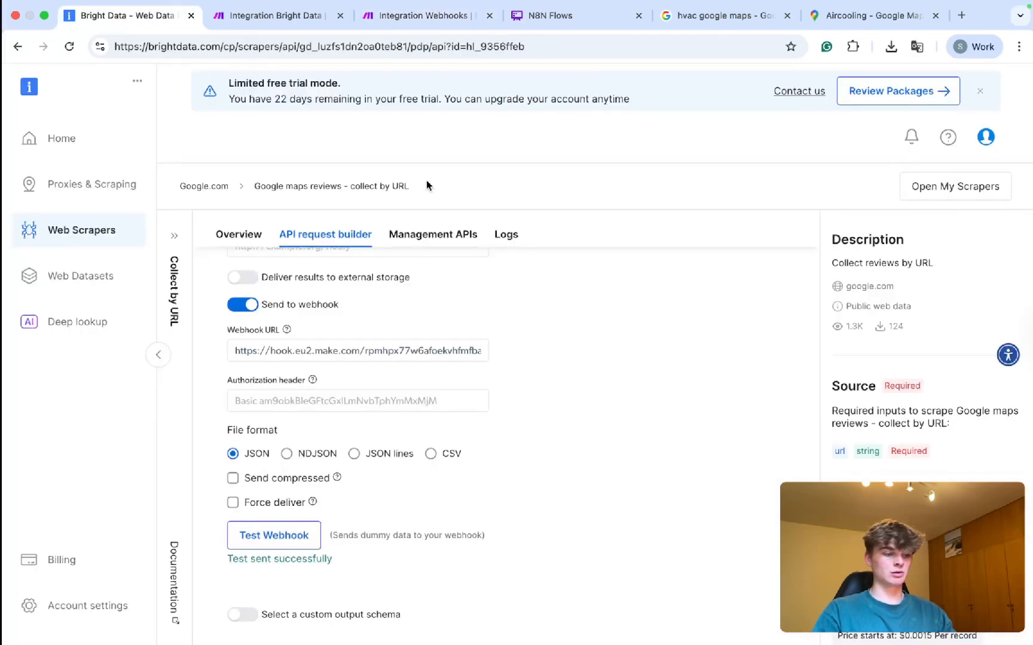
Inspect the Google Maps review JSON received by the Make webhook.
click(401, 12)
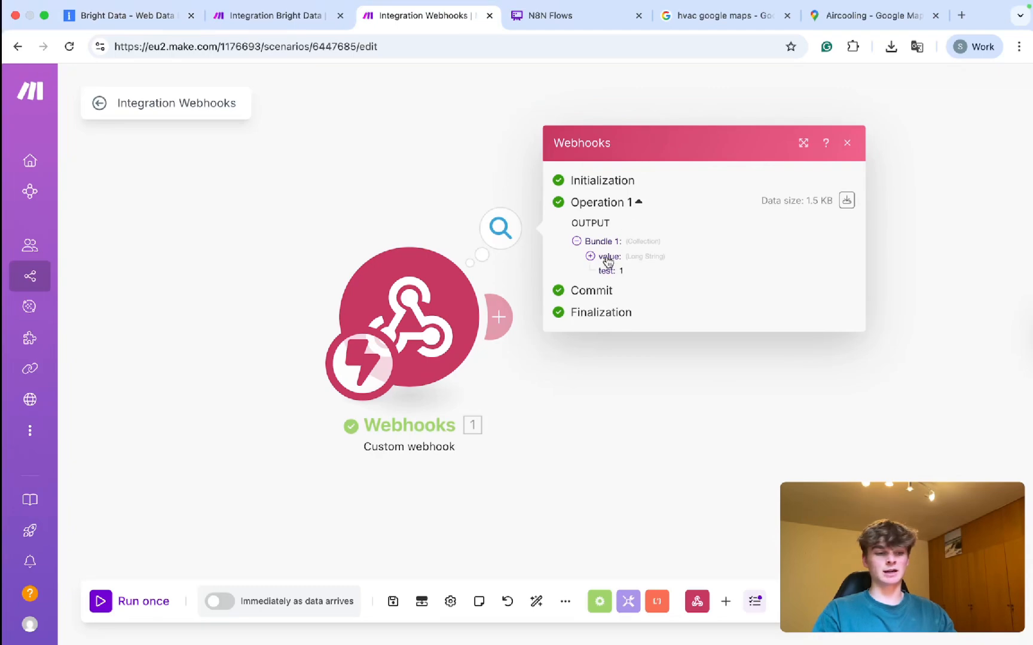
click(608, 258)
scroll(636, 289, down, 5)
drag(639, 573, 598, 216)
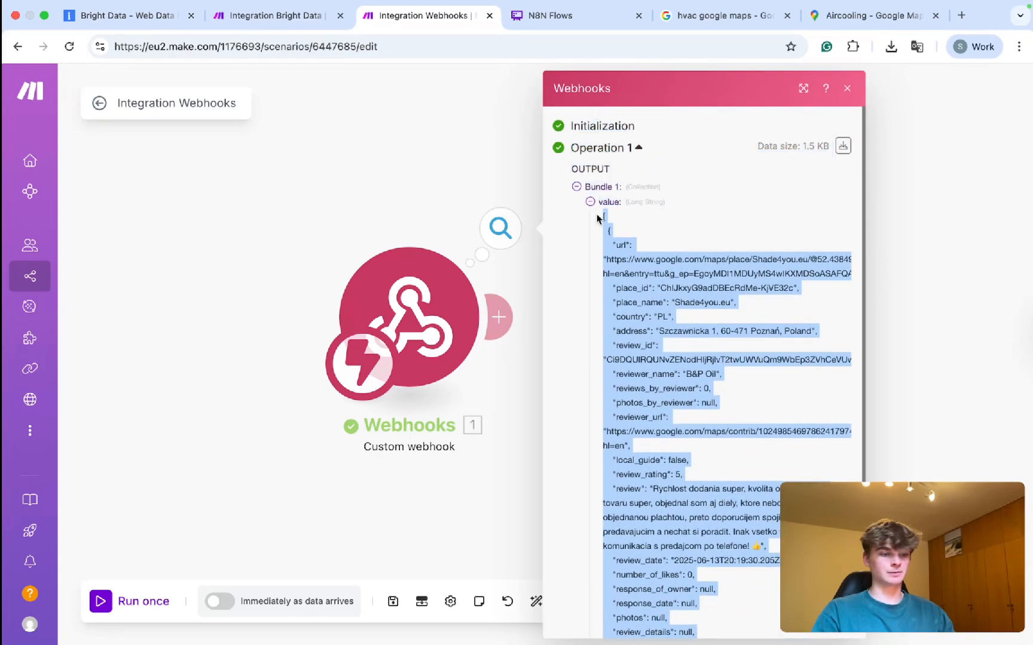
click(380, 218)
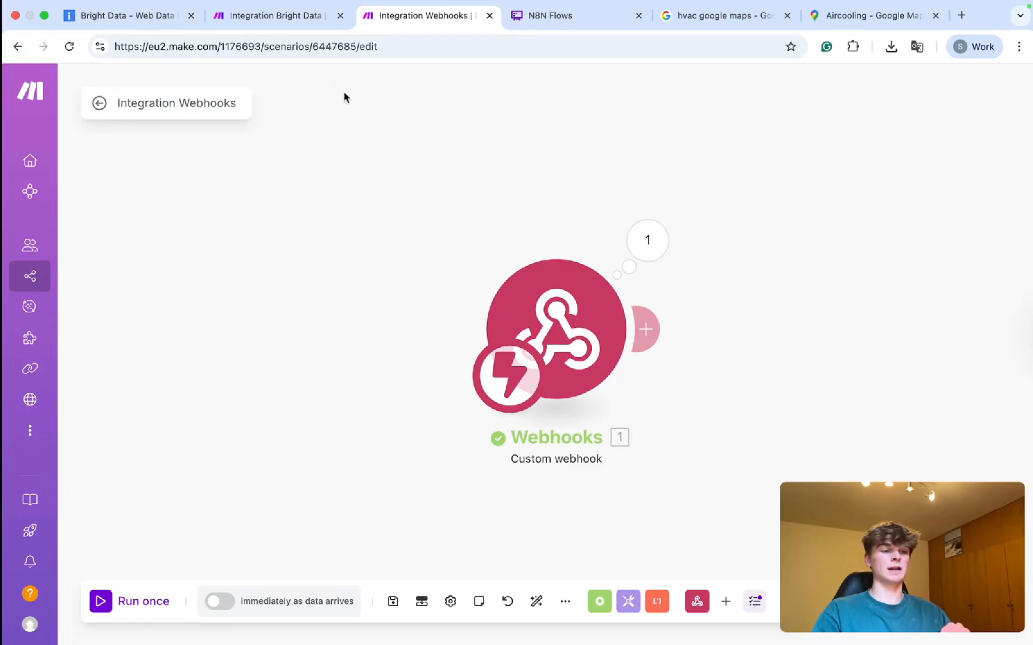
click(257, 15)
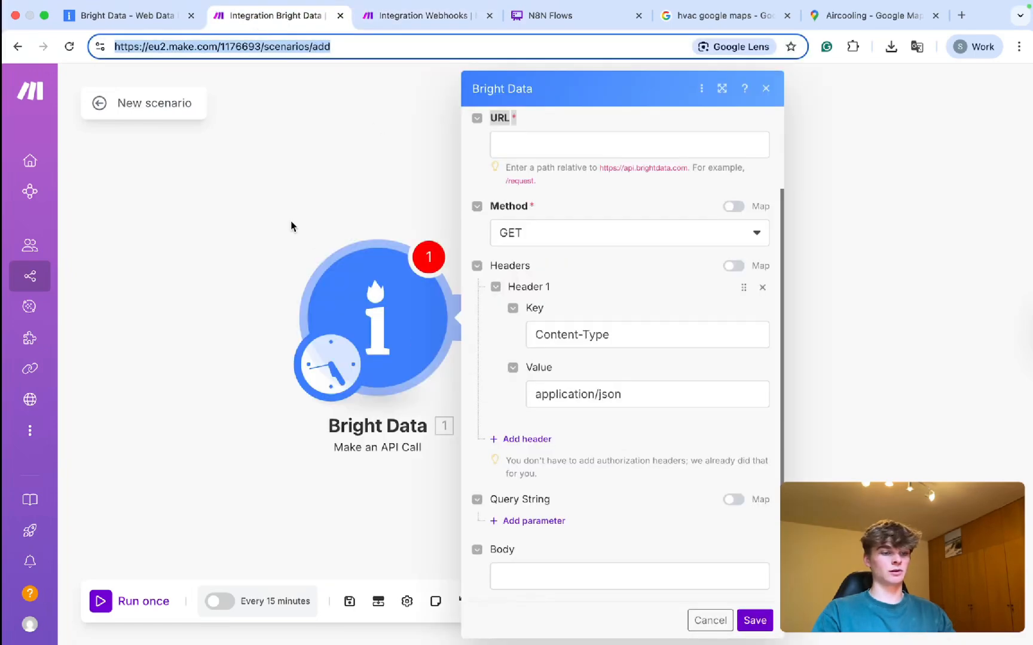
Copy the word Authorization from the curl example's header.
key(Return)
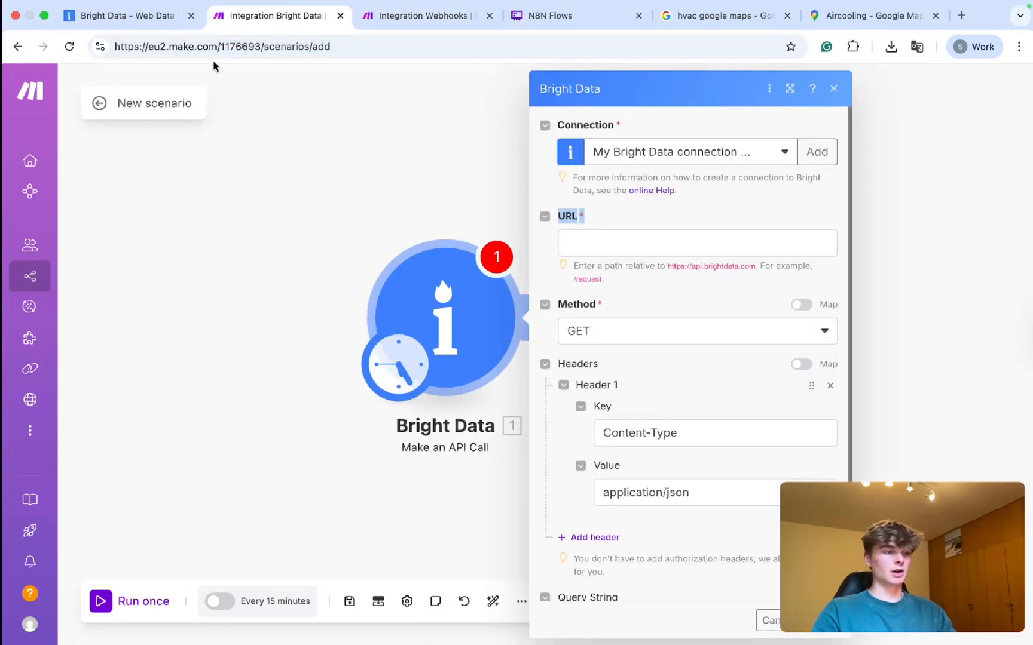
click(133, 16)
scroll(442, 413, down, 1)
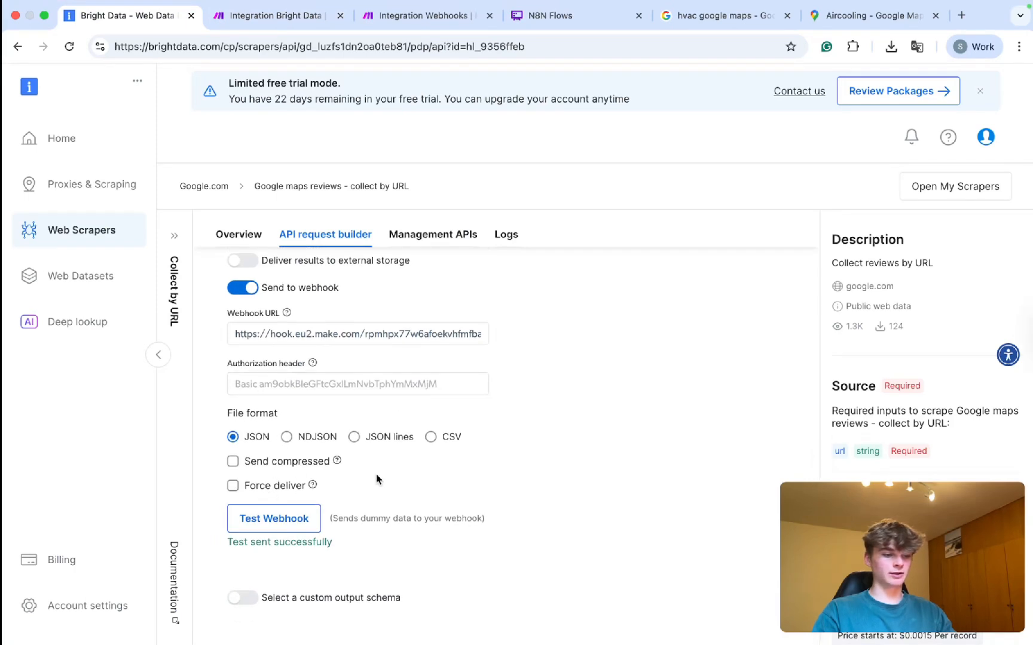
scroll(480, 451, up, 1)
scroll(480, 451, down, 1)
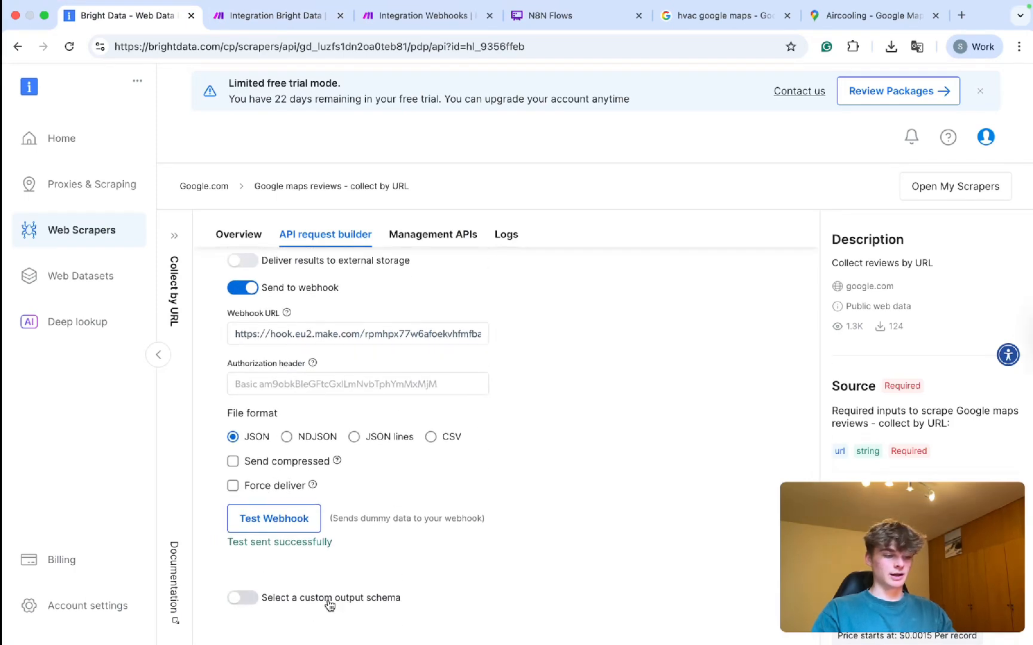
scroll(550, 544, up, 10)
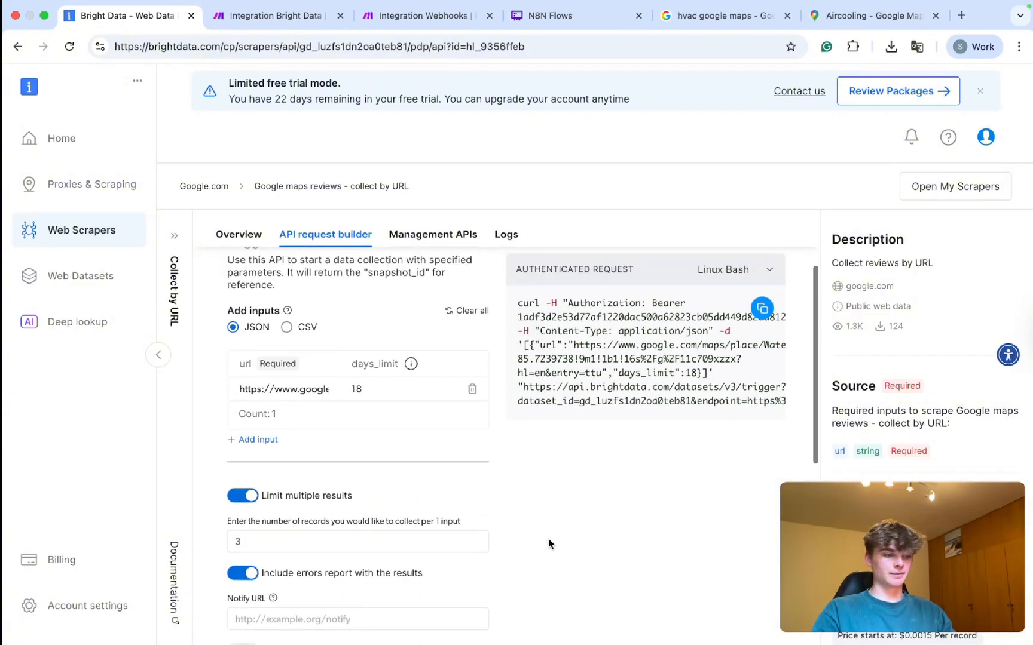
scroll(575, 412, up, 3)
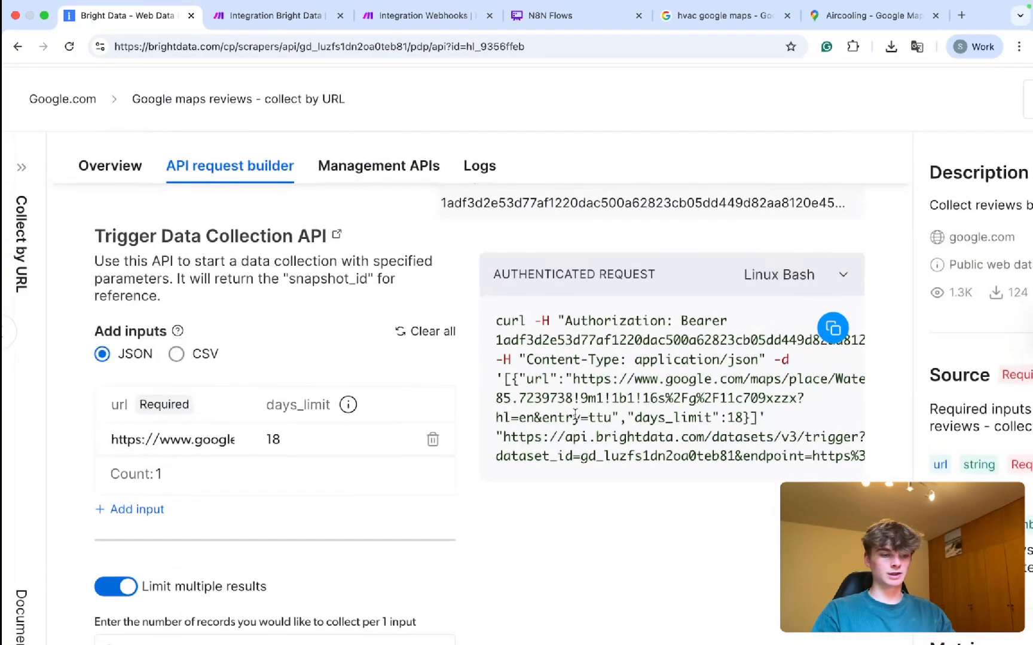
drag(494, 274, 661, 282)
scroll(598, 398, left, 3)
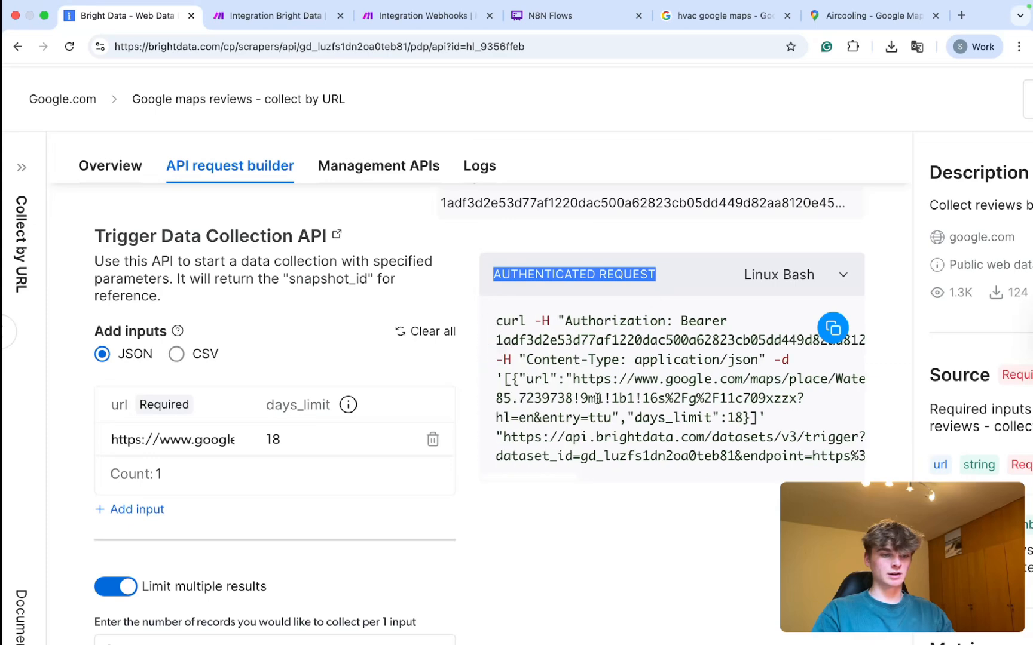
double_click(607, 322)
key(super+c)
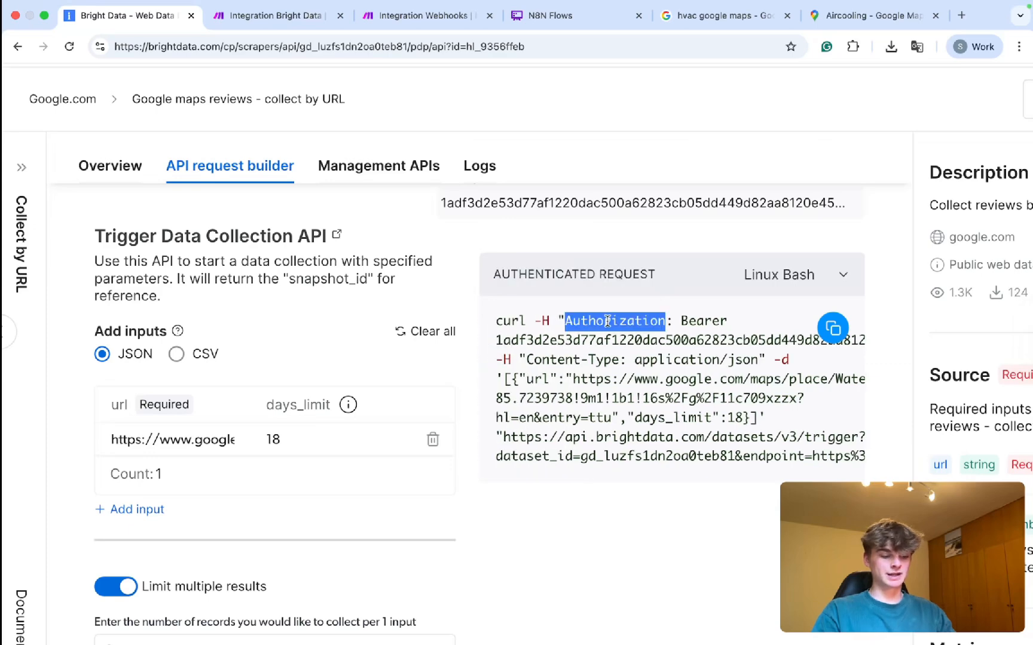
Add a second header in the Make module with Authorization as its key.
click(277, 16)
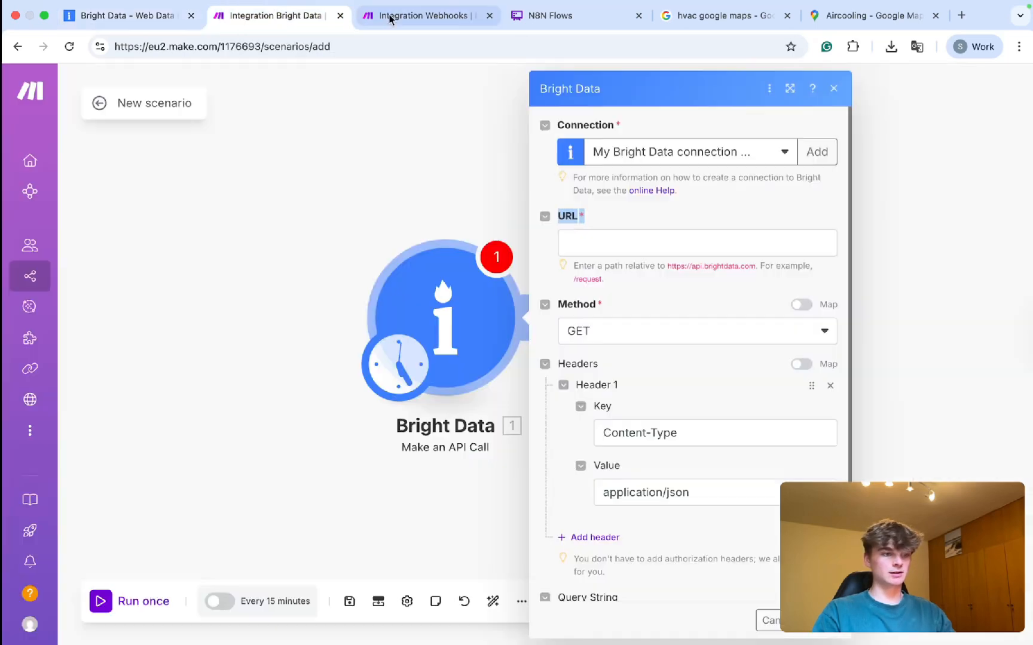
scroll(618, 360, down, 2)
click(600, 441)
key(super+v)
click(633, 452)
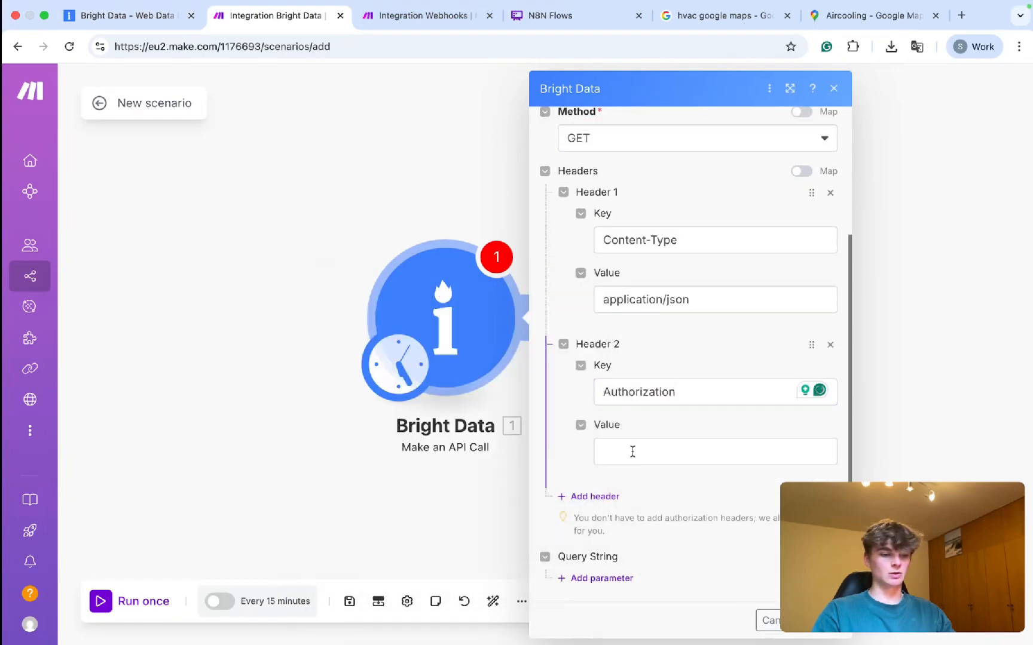
Select and copy the bearer token from the curl request.
click(125, 16)
scroll(660, 337, up, 5)
scroll(659, 336, up, 2)
drag(698, 308, 722, 319)
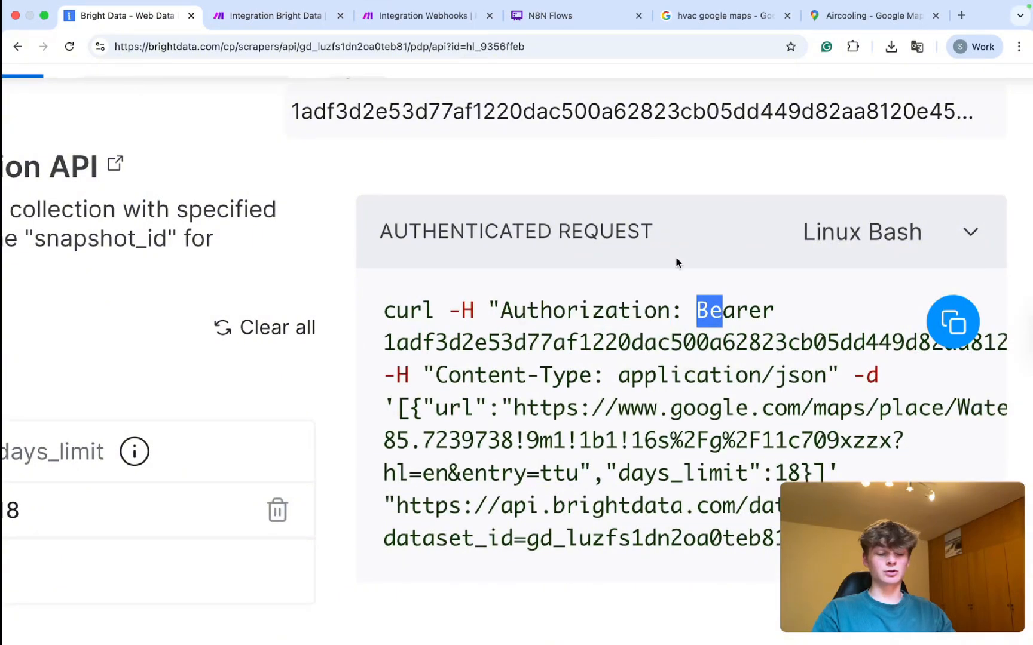
click(455, 309)
drag(465, 310, 468, 311)
drag(697, 308, 461, 343)
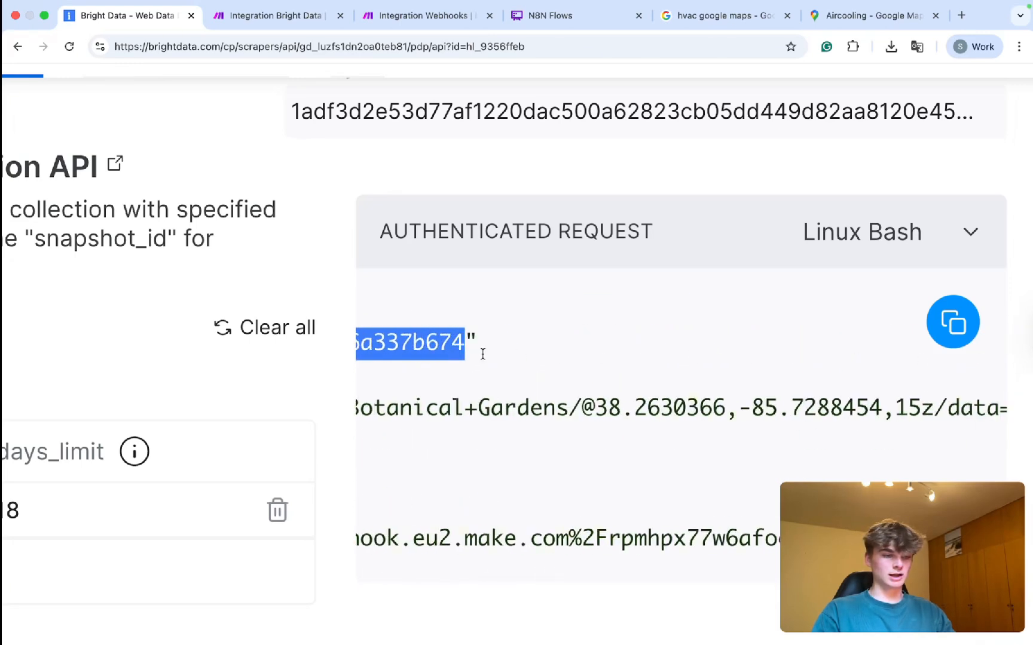
Paste the bearer token as the Authorization header's value.
click(418, 31)
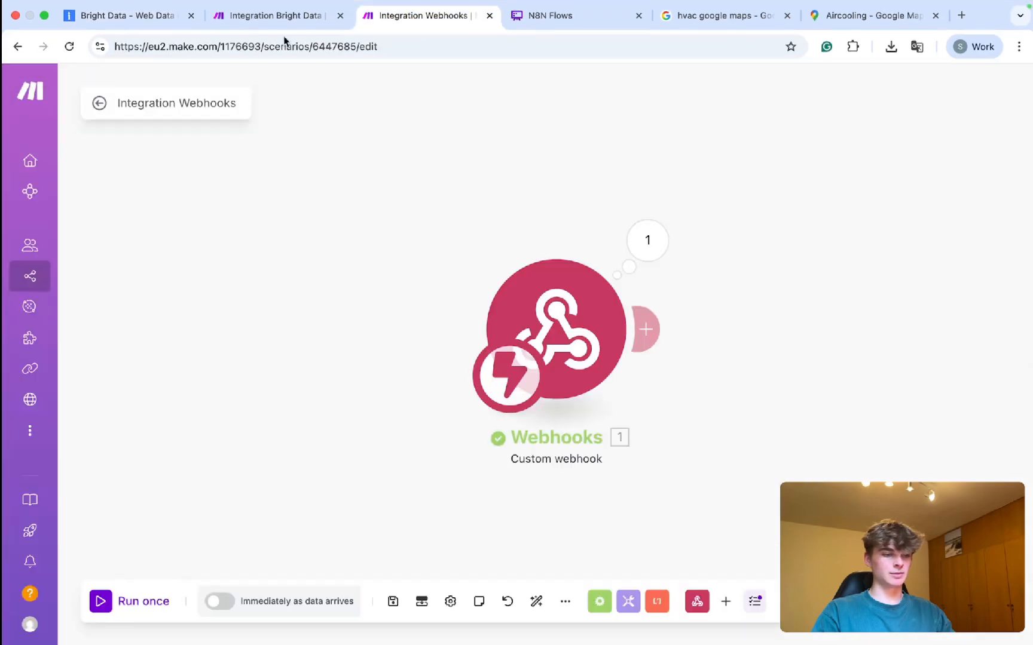
click(246, 16)
key(super+v)
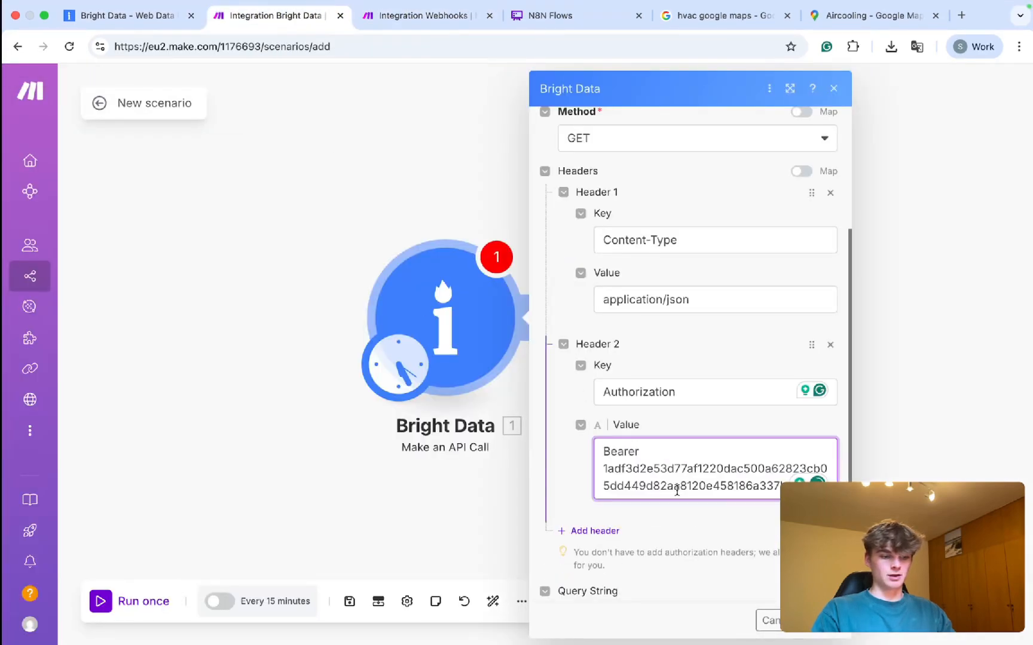
scroll(676, 491, up, 5)
drag(569, 457, 862, 477)
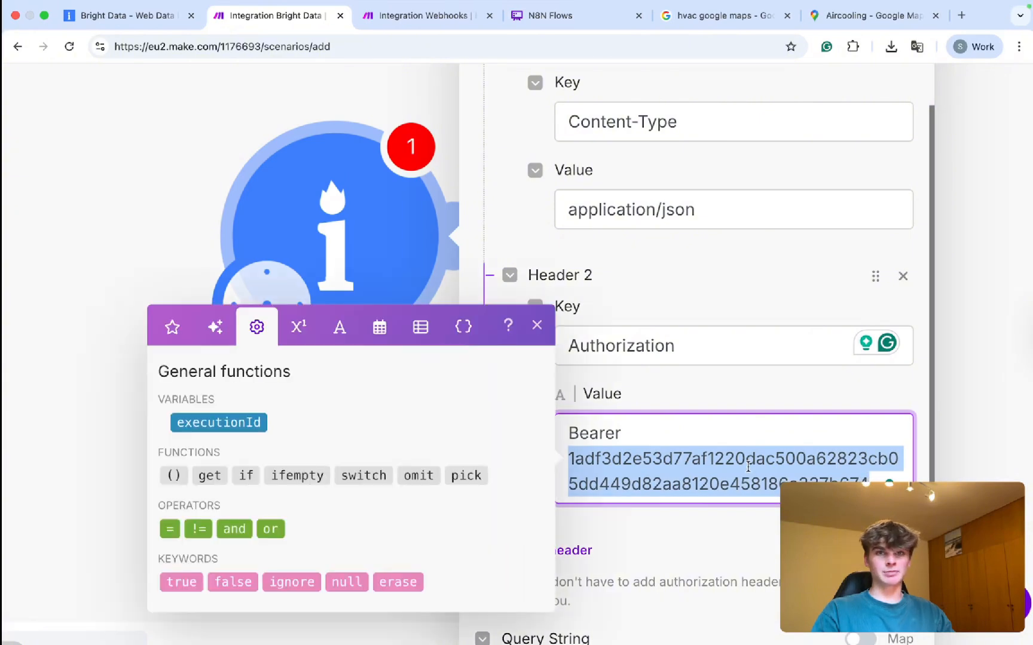
scroll(748, 467, down, 5)
click(724, 424)
scroll(724, 424, down, 2)
scroll(724, 424, up, 5)
Select the JSON request body after -d in the curl example.
click(126, 15)
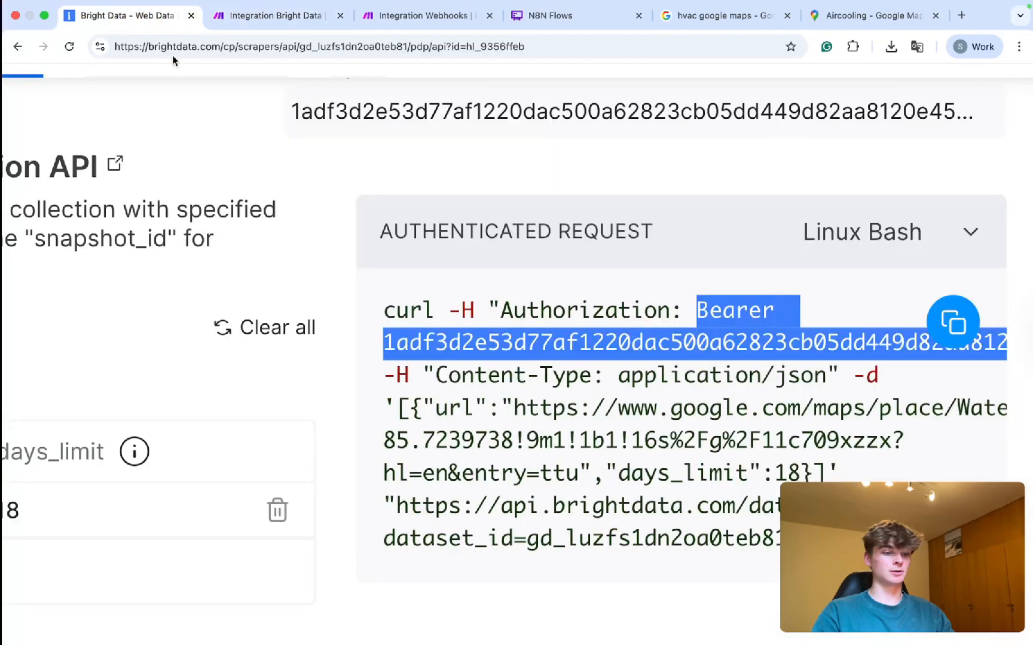
scroll(536, 406, down, 1)
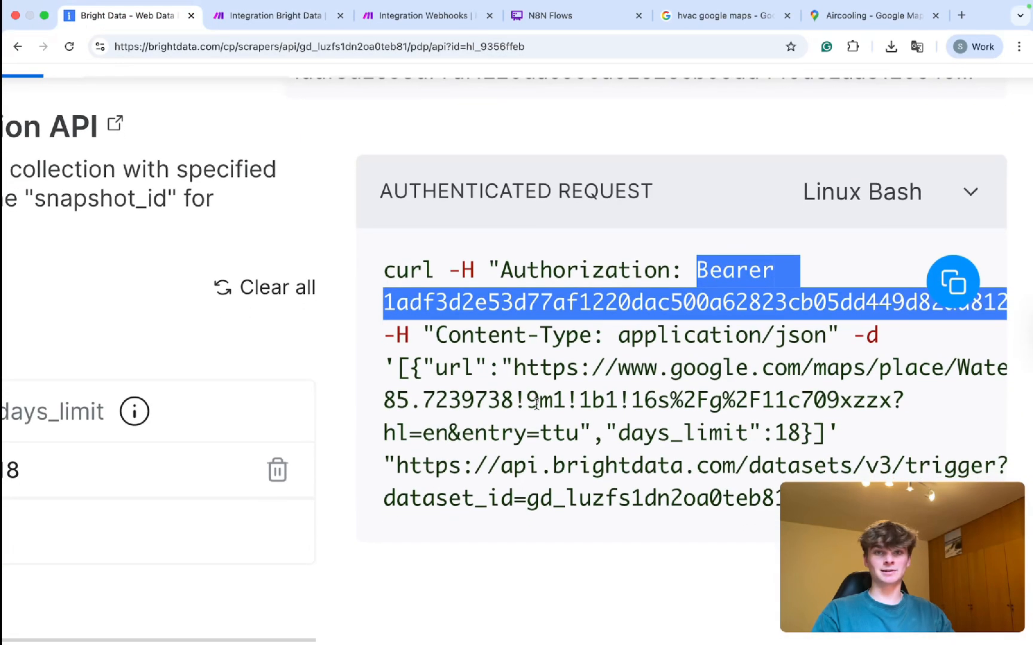
drag(406, 336, 373, 339)
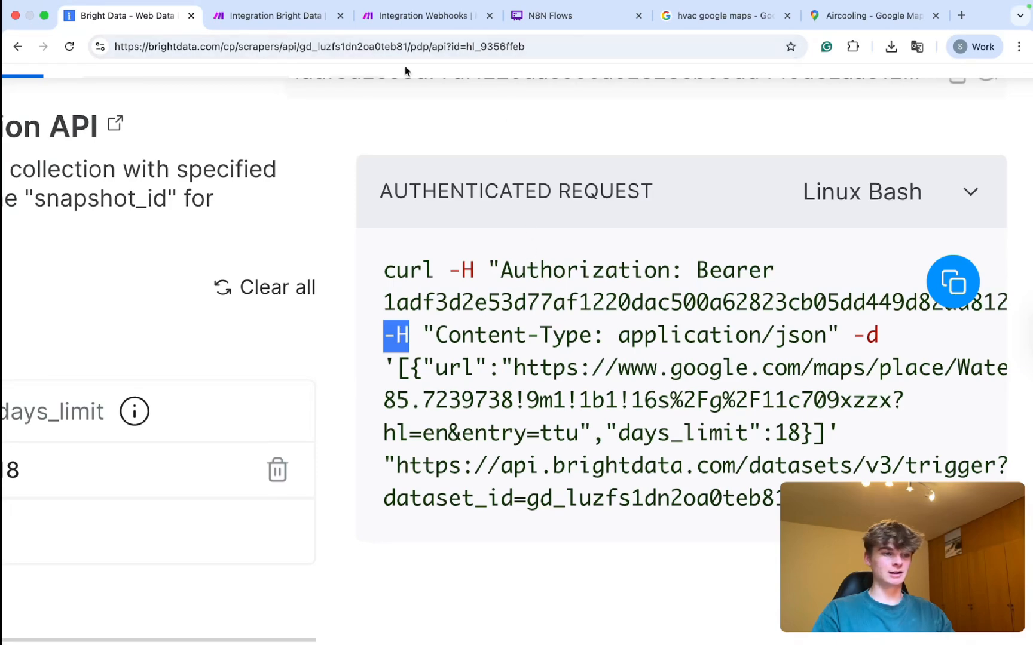
drag(853, 334, 877, 334)
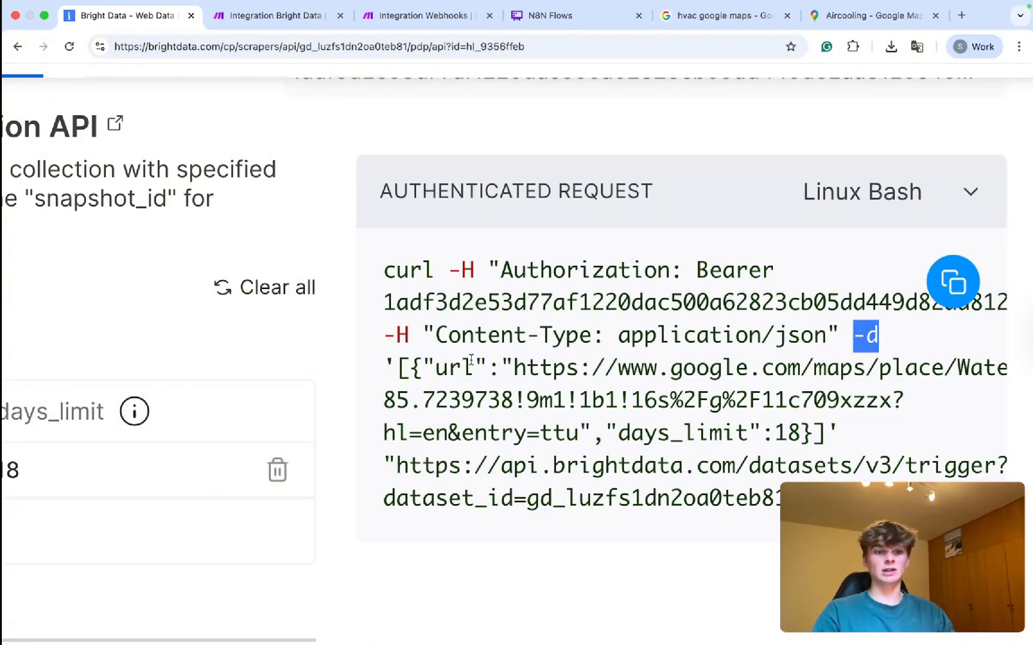
mouse_move(387, 363)
mouse_down()
mouse_move(568, 368)
mouse_move(836, 437)
mouse_move(777, 435)
mouse_move(681, 399)
mouse_move(402, 361)
mouse_up()
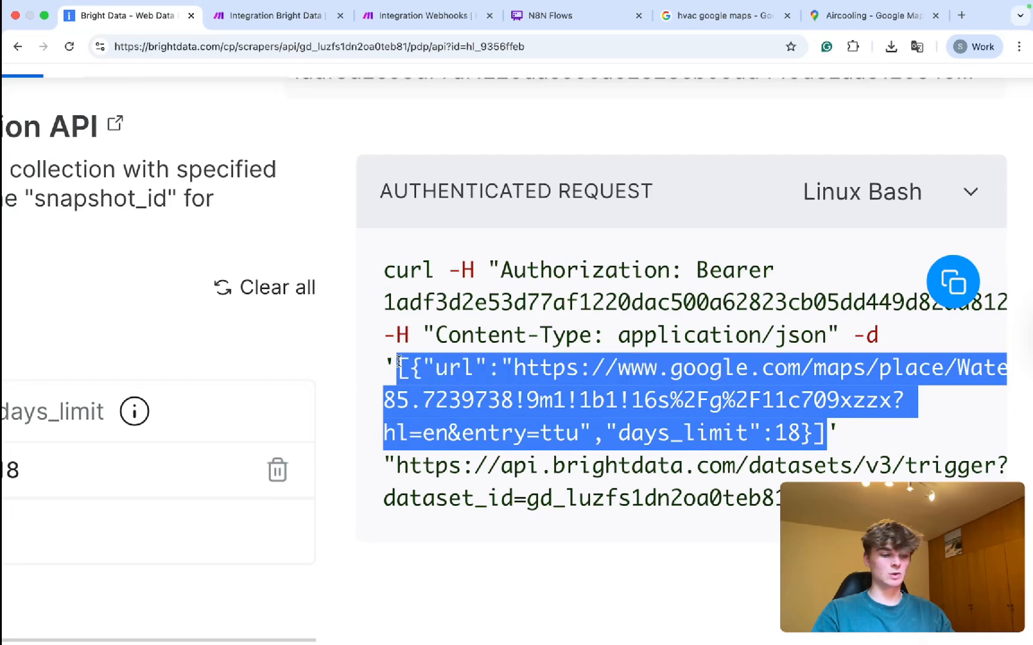
Ask ChatGPT to 'format json:' with the pasted request body.
key(super+t)
text(chatgpt.com)
key(Return)
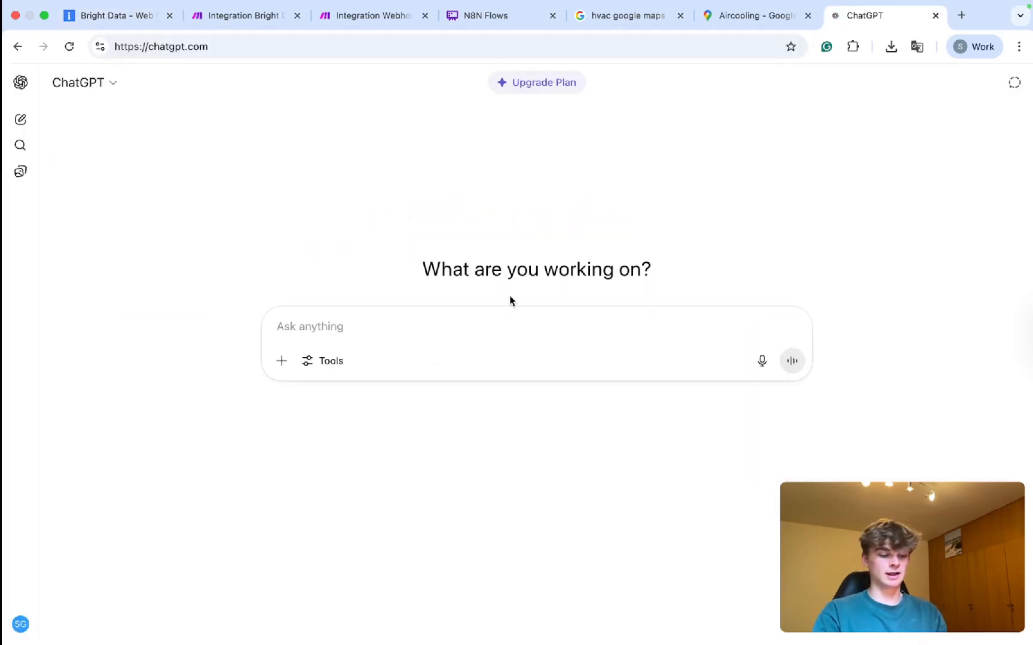
text(format json:)
key(shift+Return)
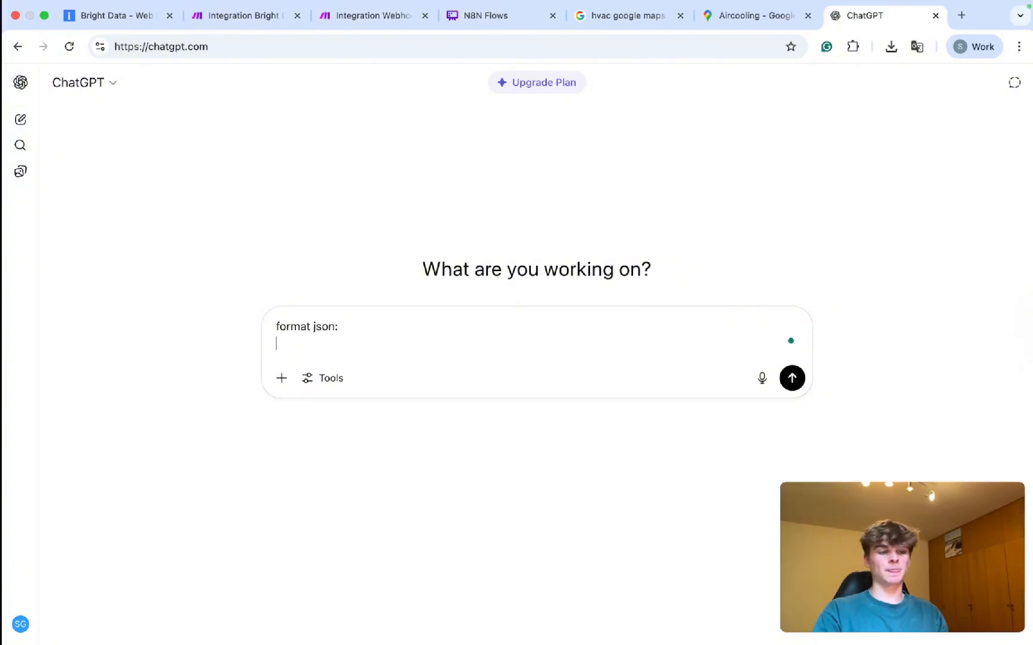
text([{"url":"https://www.google.com/maps/place/Waterfront+Botanical+Gardens/@38.2630366,-85.7288454,15z/data=!4m8!3m7!1s0x8869731e16a7bdbd:0x2f5d238fefed7ca1!8m2!3d38.2632837!4d-85.7239738!9m1!1b1!16s%2Fg%2F11c709xzzx?hl=en&entry=ttu","days_limit":18}])
key(Return)
Beautify the body on a JSON formatter site, copy it, and close both helper tabs.
key(super+t)
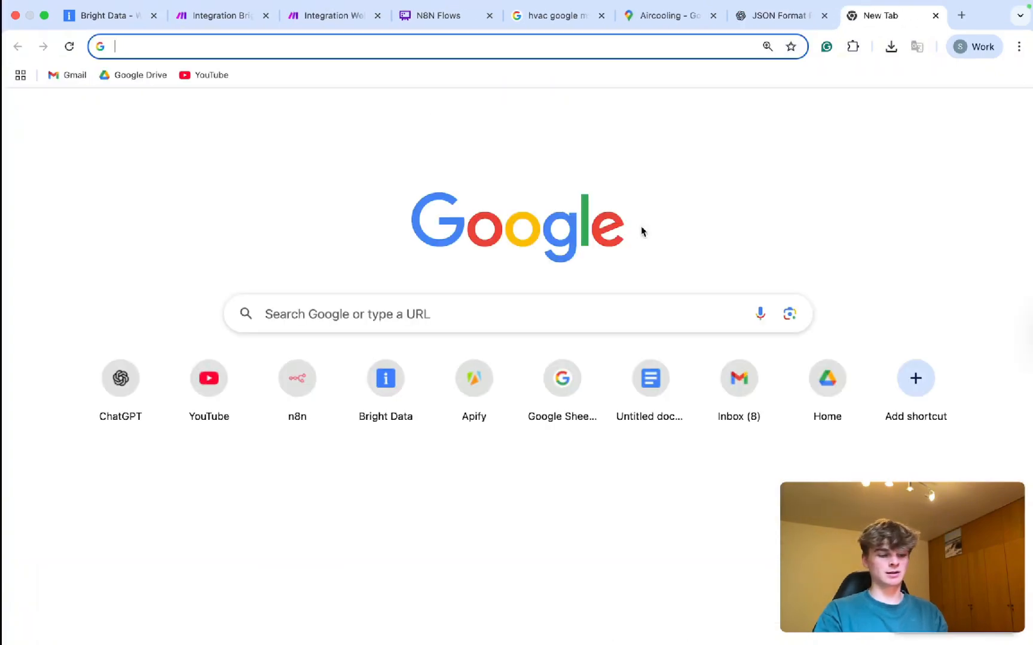
text(json)
key(Return)
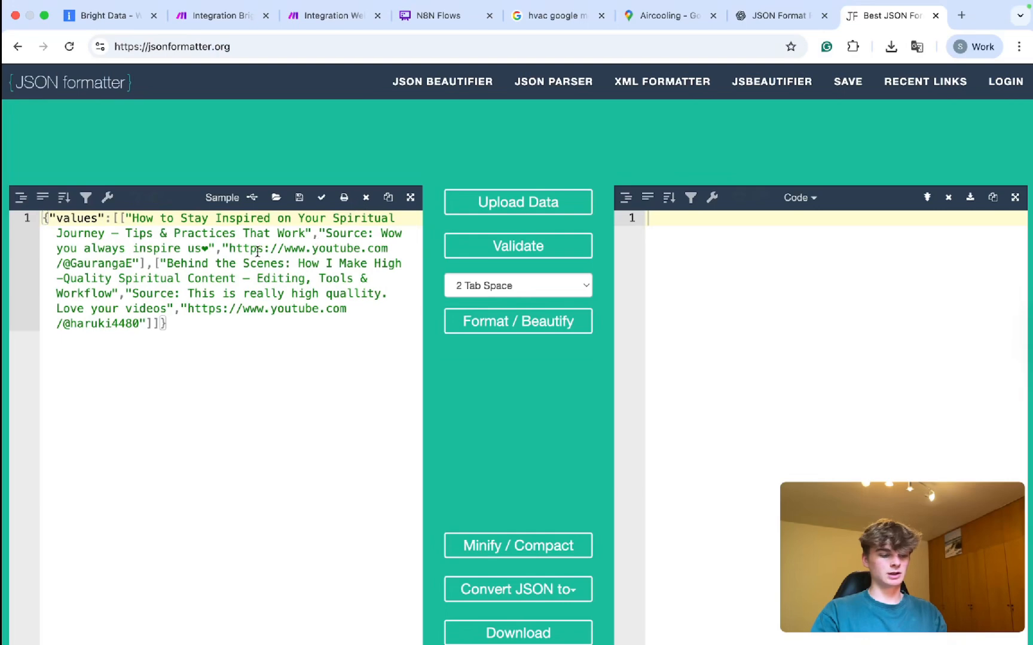
key(super+a)
text([{"url":"https://www.google.com/maps/place/Waterfront+Botanical+Gardens/@38.2630366,-85.7288454,15z/data=!4m8!3m7!1s0x8869731e16a7bdbd:0x2f5d238fefed7ca1!8m2!3d38.2632837!4d-85.7239738!9m1!1b1!16s%2Fg%2F11c709xzzx?hl=en&entry=ttu","days_limit":18}])
click(531, 323)
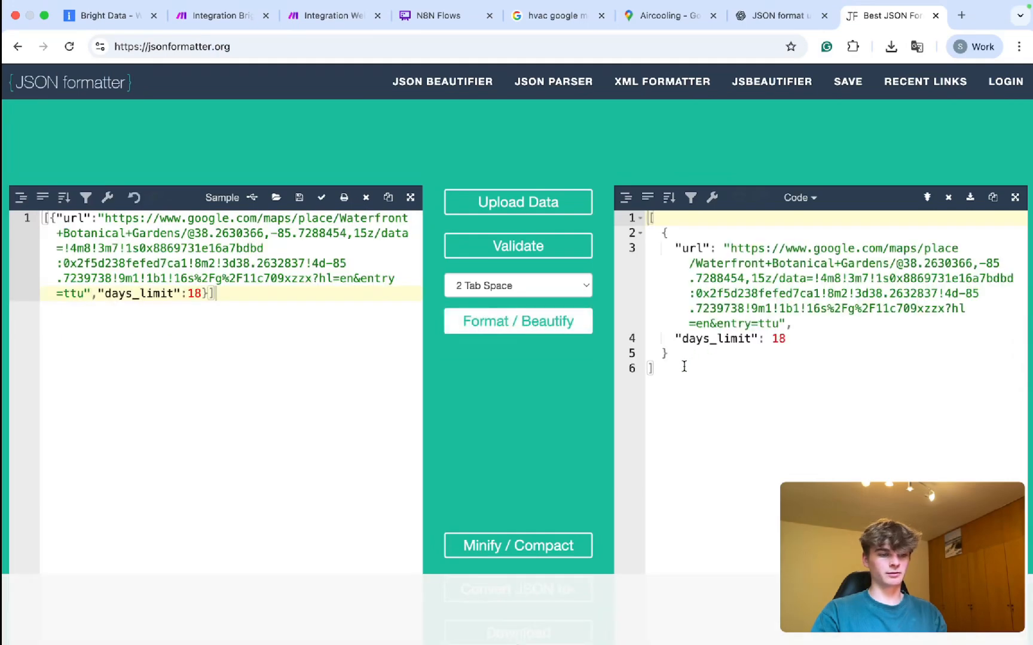
key(super+a)
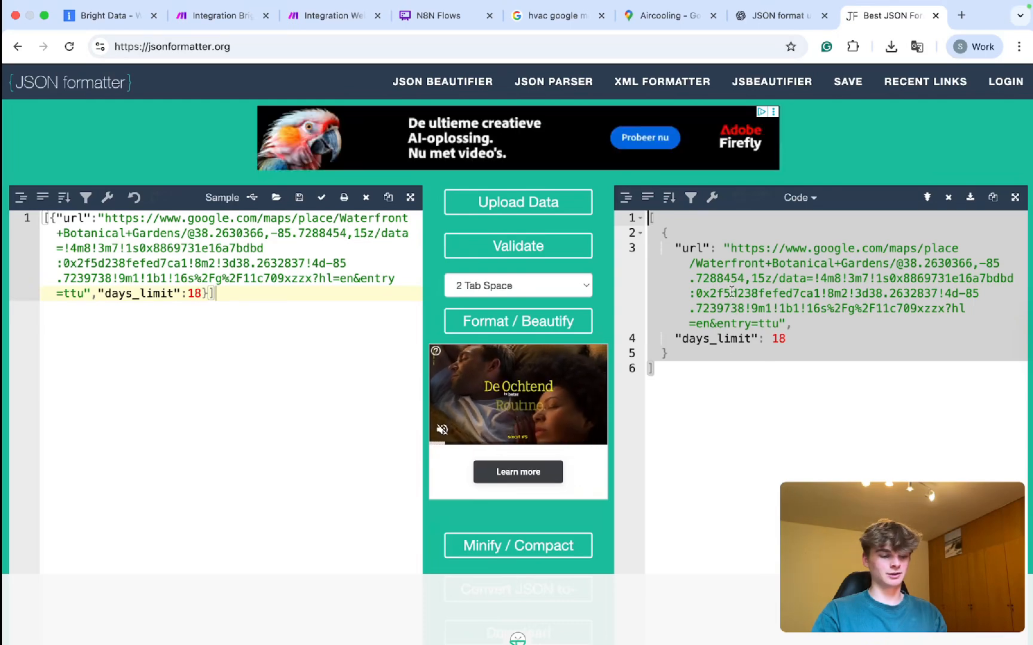
key(super+w)
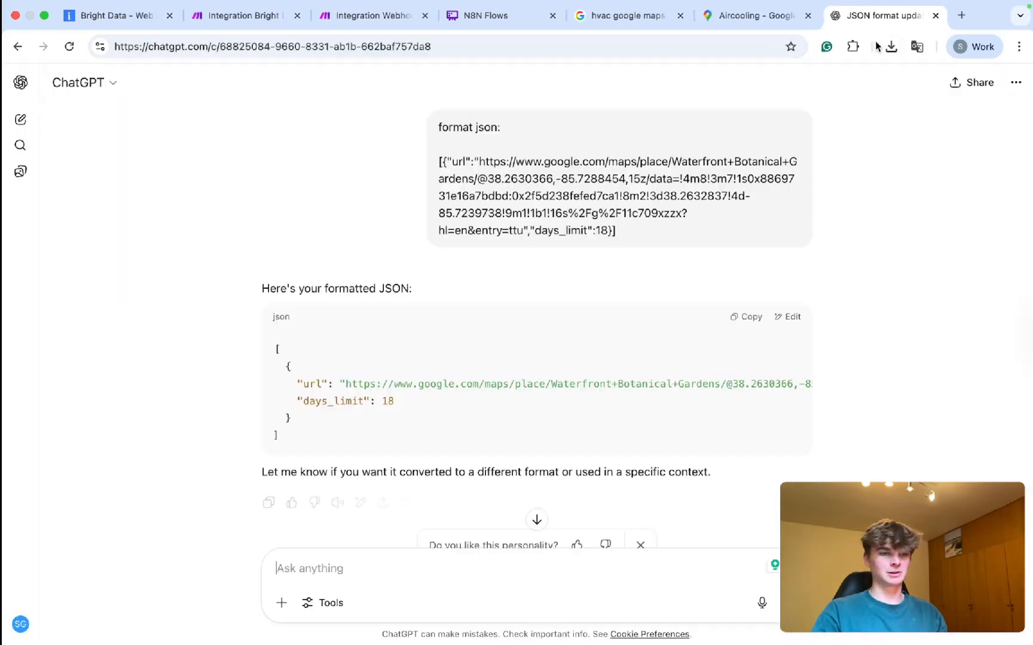
key(super+w)
click(278, 15)
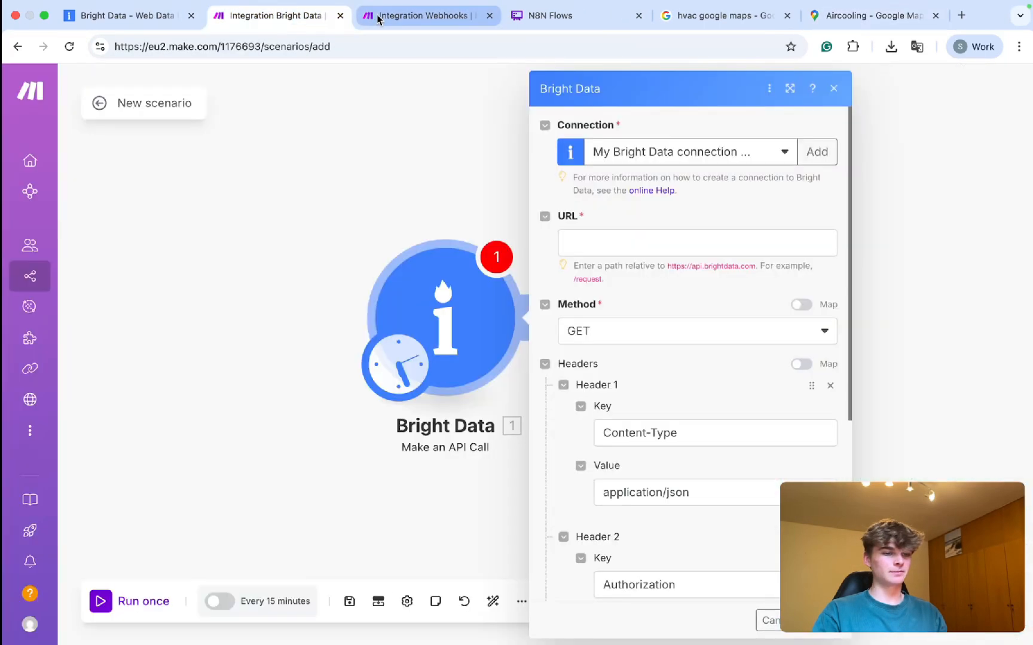
Paste the formatted JSON with days_limit 18 into the Bright Data module's Body field.
scroll(699, 448, down, 5)
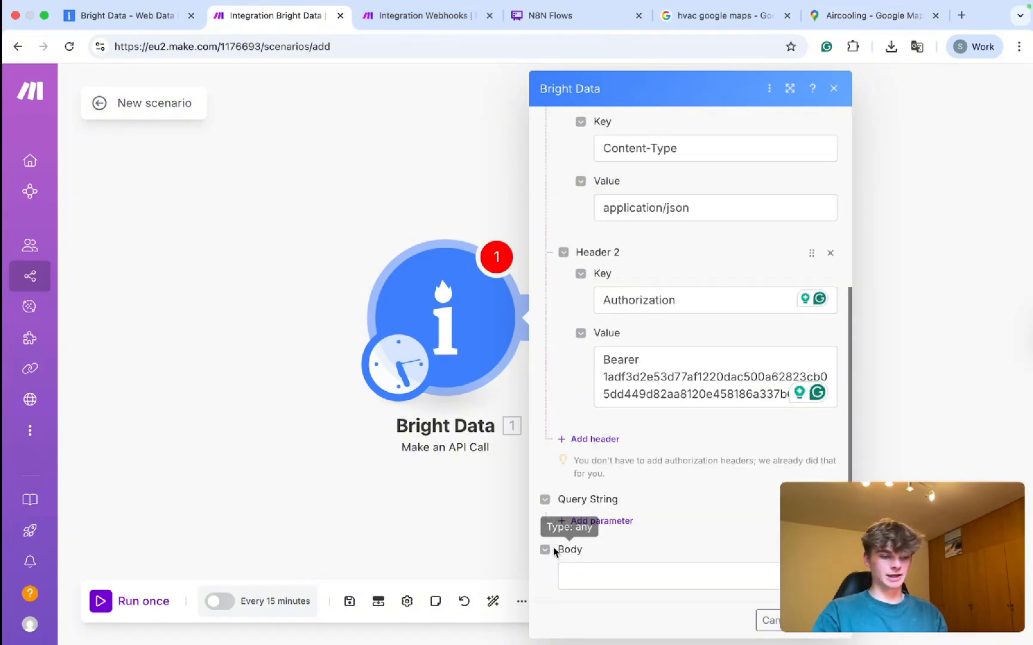
click(594, 574)
key(super+v)
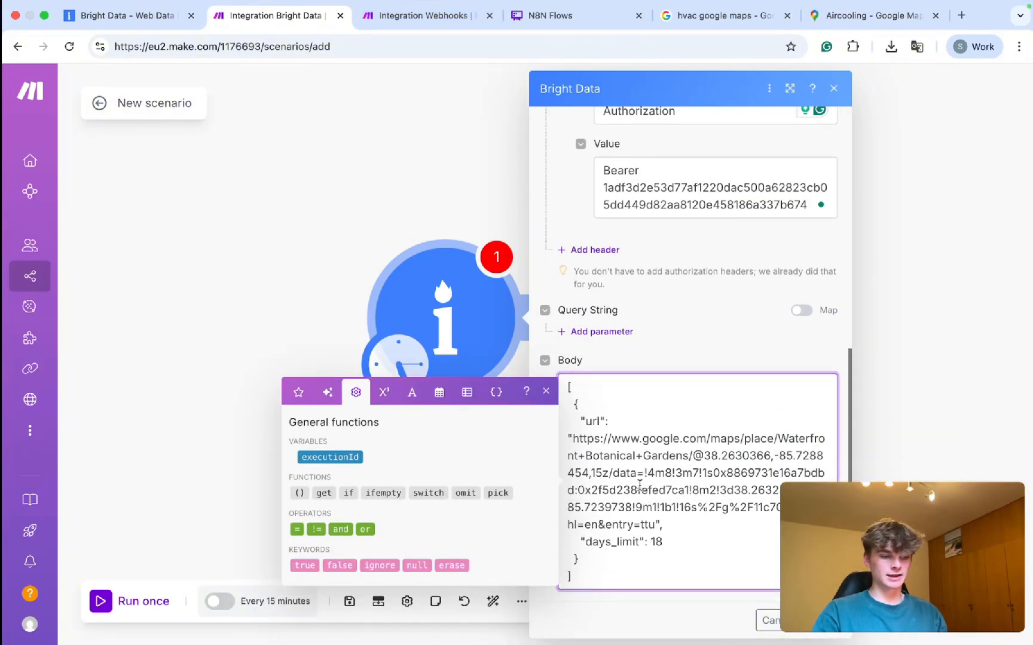
mouse_move(574, 437)
mouse_down()
mouse_move(616, 489)
mouse_move(702, 507)
mouse_move(654, 524)
mouse_move(572, 442)
mouse_up()
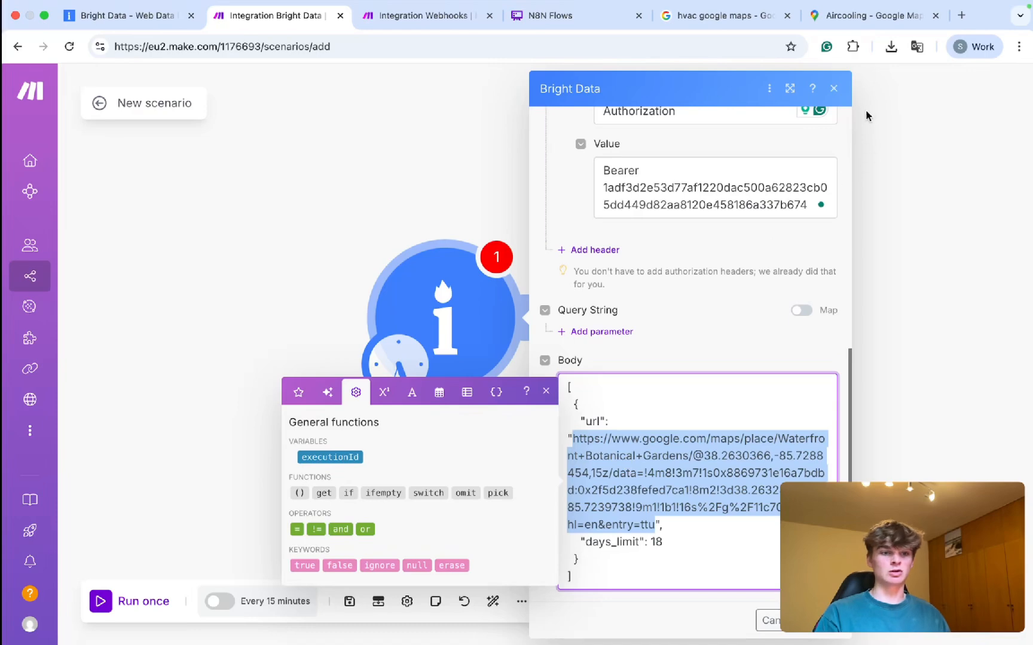
click(837, 18)
Scroll through the Aircooling reviews, then close its place details panel.
scroll(452, 428, down, 5)
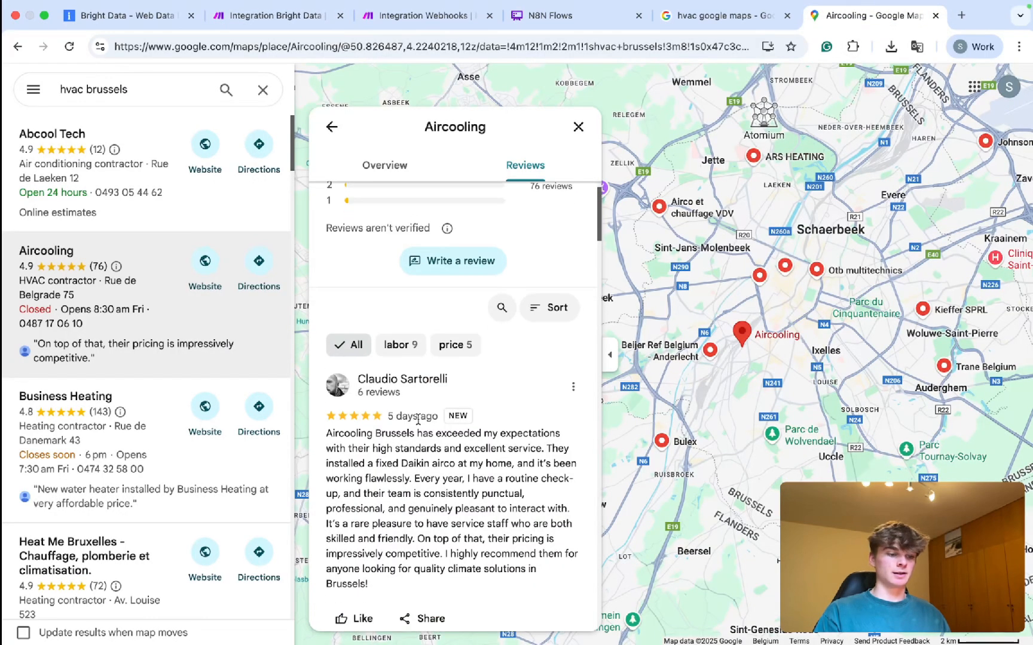
scroll(458, 446, down, 5)
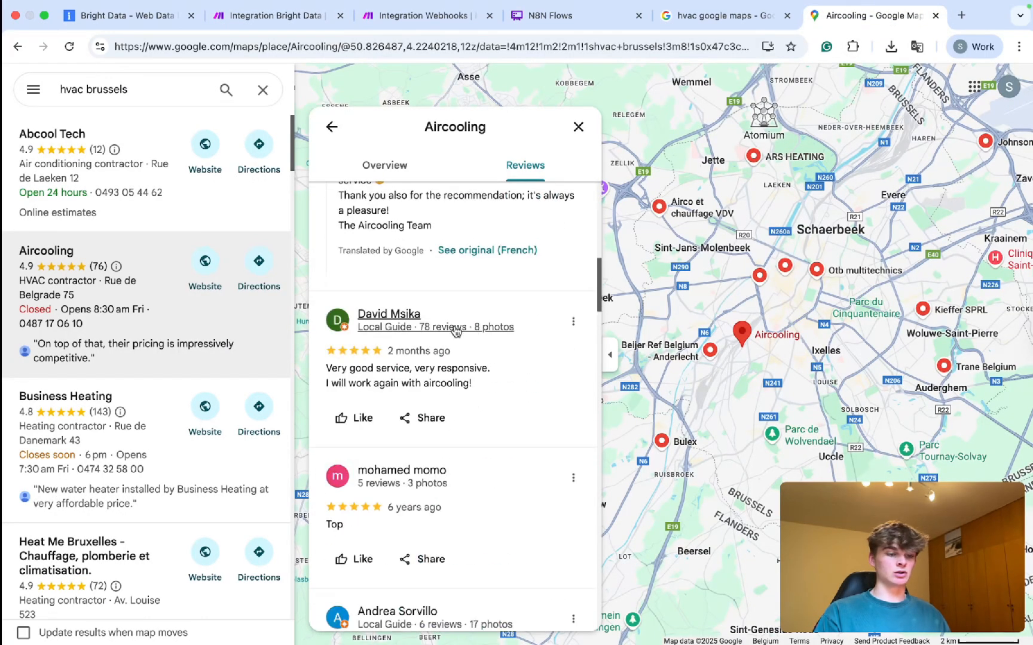
scroll(427, 385, down, 4)
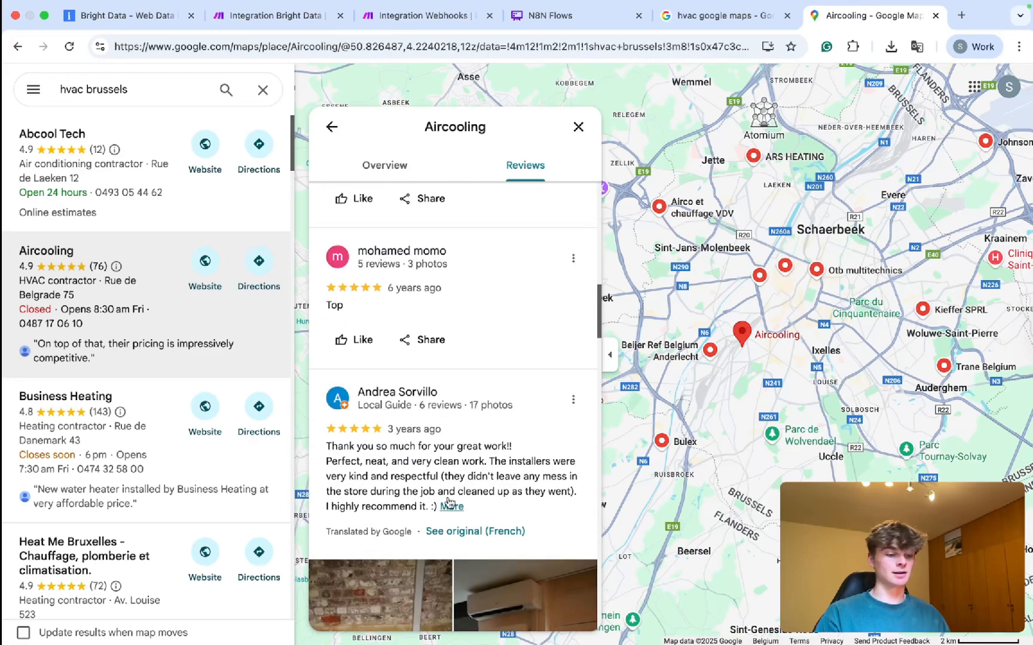
scroll(442, 466, down, 8)
scroll(445, 430, down, 10)
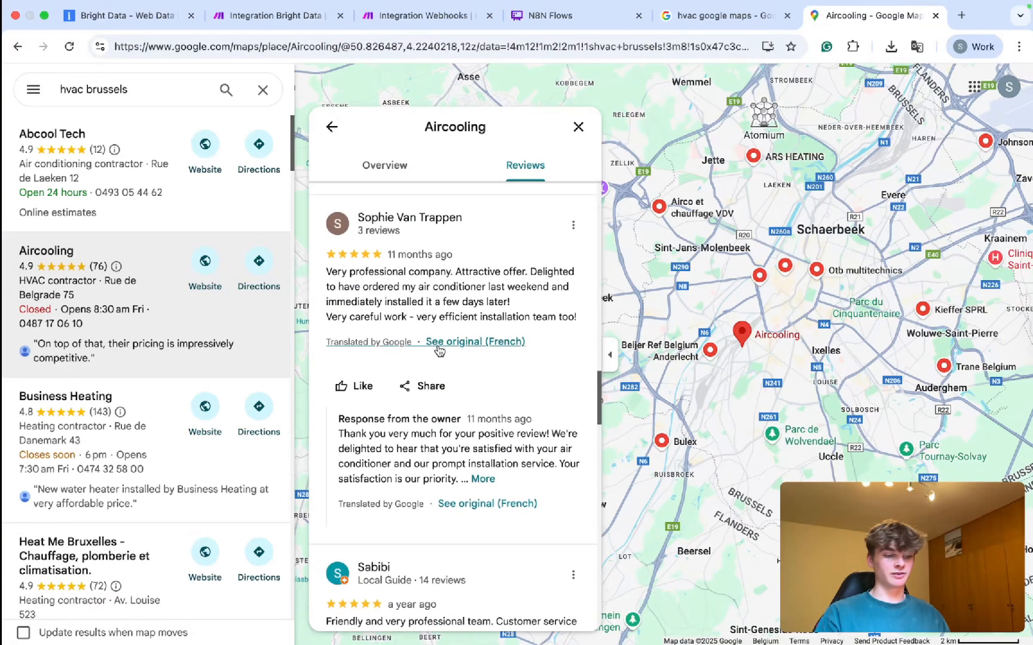
scroll(440, 353, down, 7)
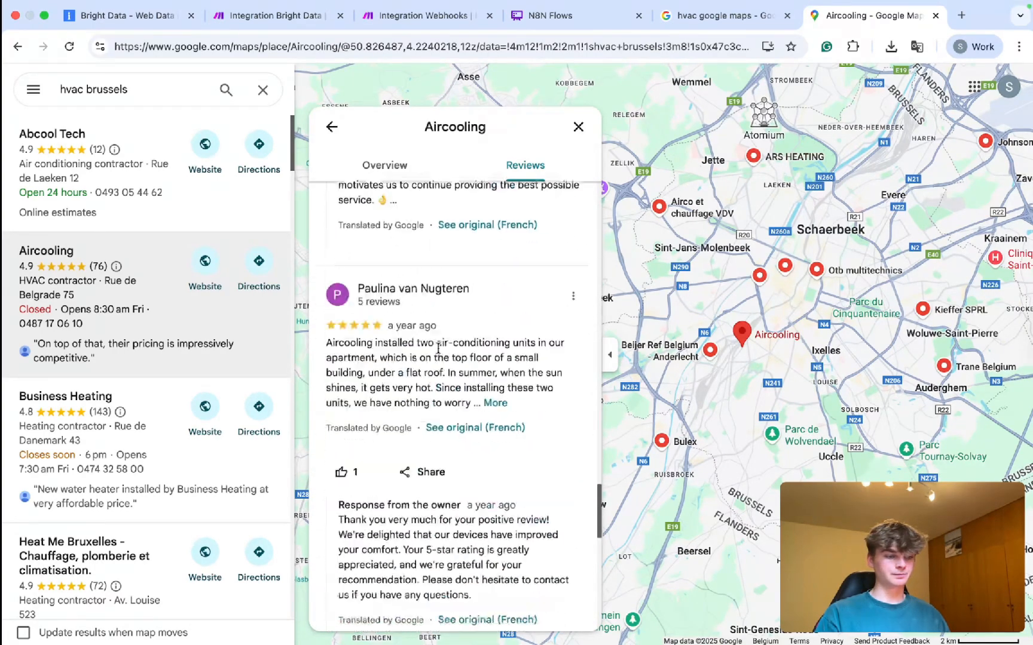
scroll(438, 349, up, 20)
scroll(438, 349, up, 1)
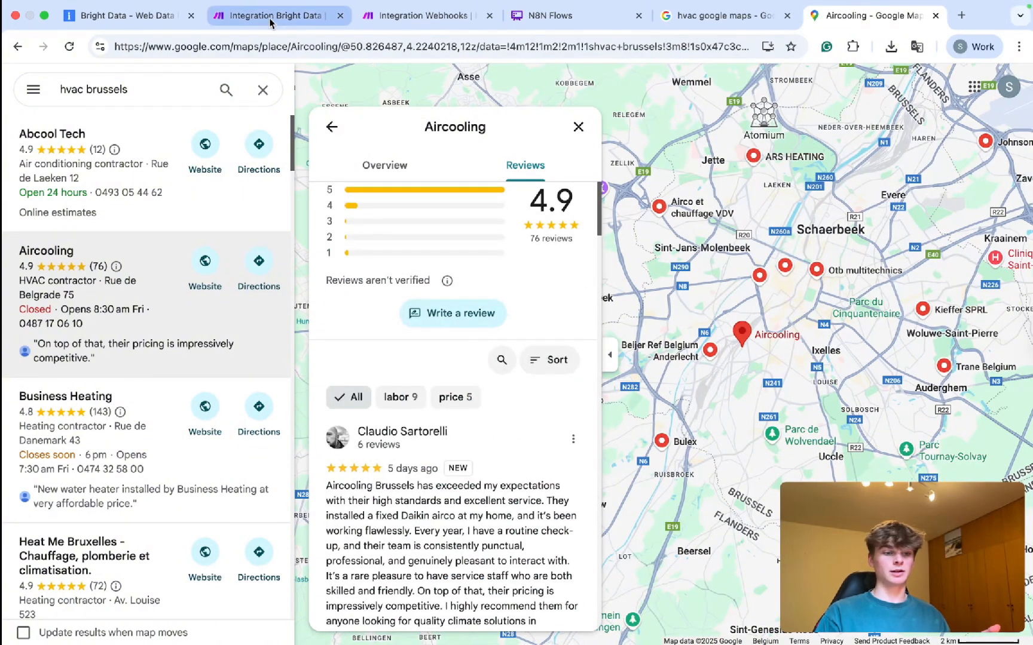
scroll(155, 333, down, 1)
scroll(155, 332, down, 20)
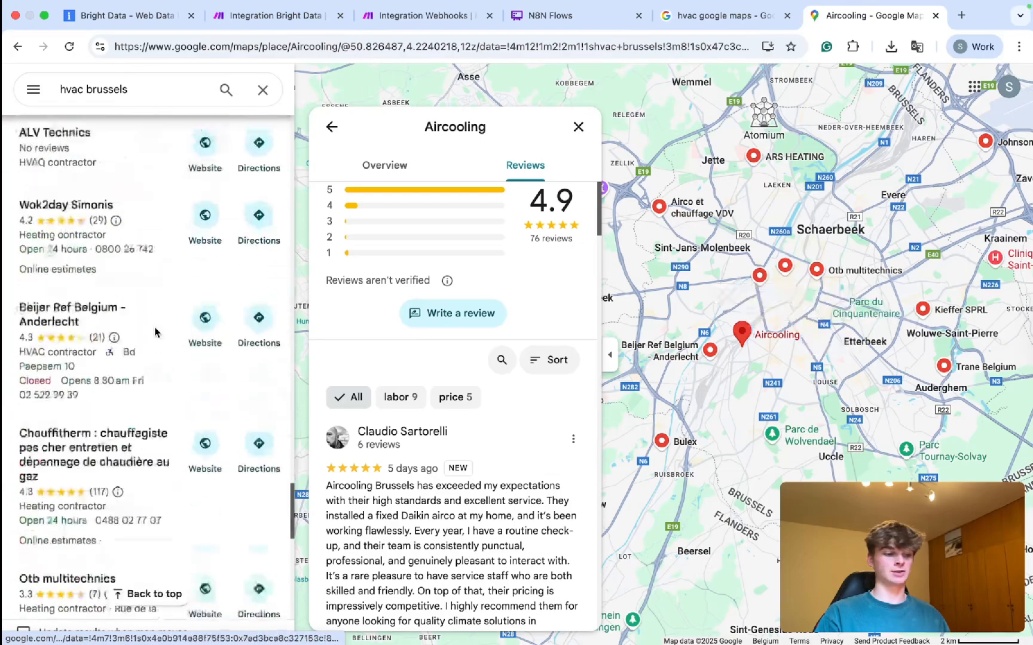
scroll(155, 318, down, 10)
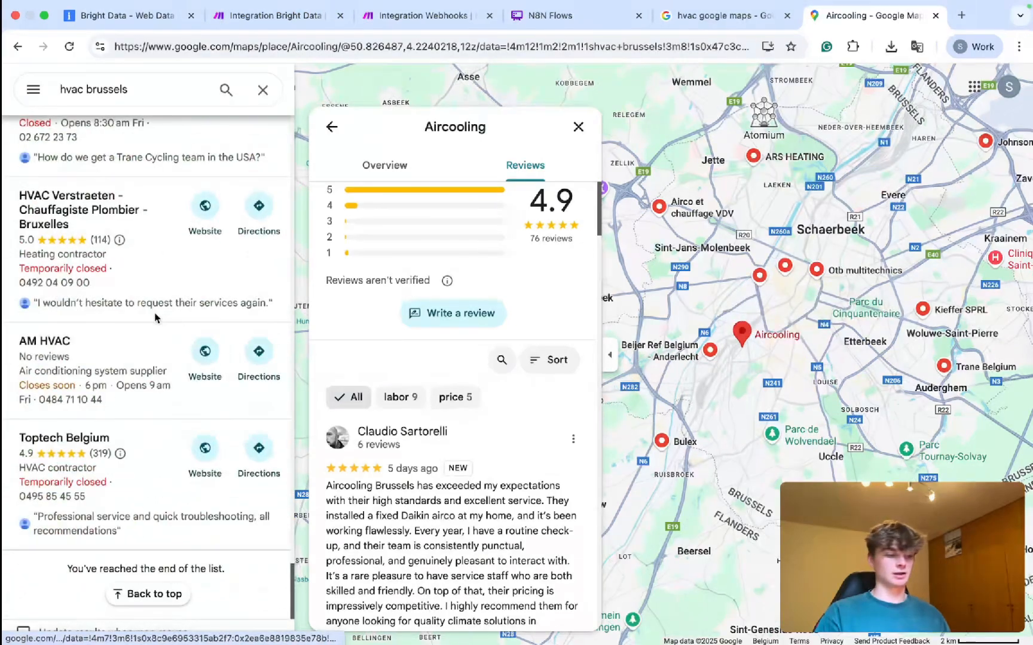
scroll(155, 317, up, 20)
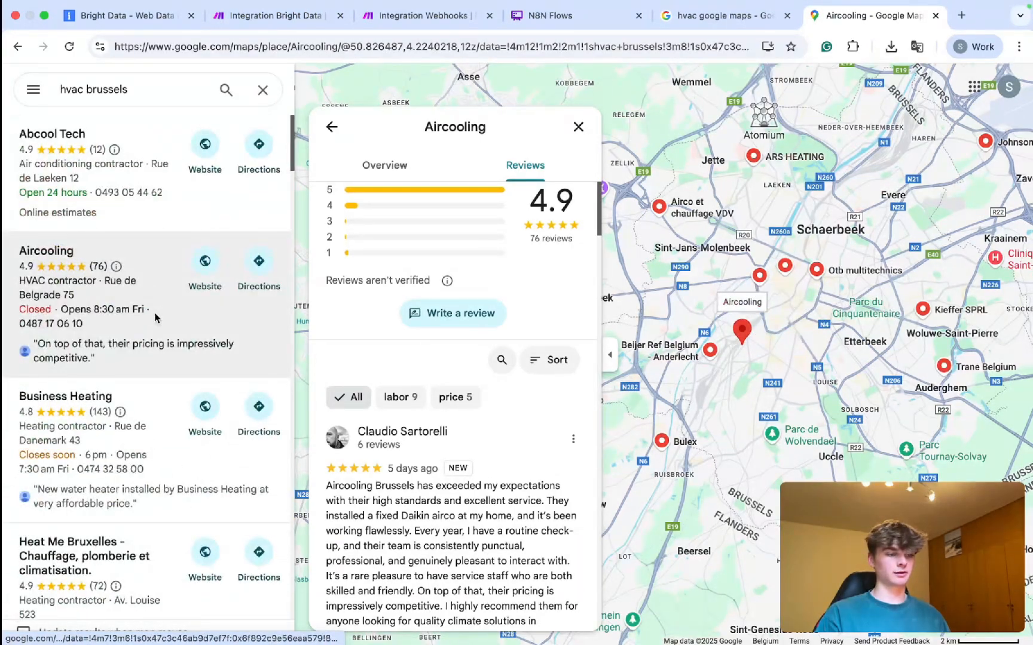
click(578, 126)
Browse the hvac brussels results and pan and zoom the map around Brussels.
scroll(184, 240, down, 20)
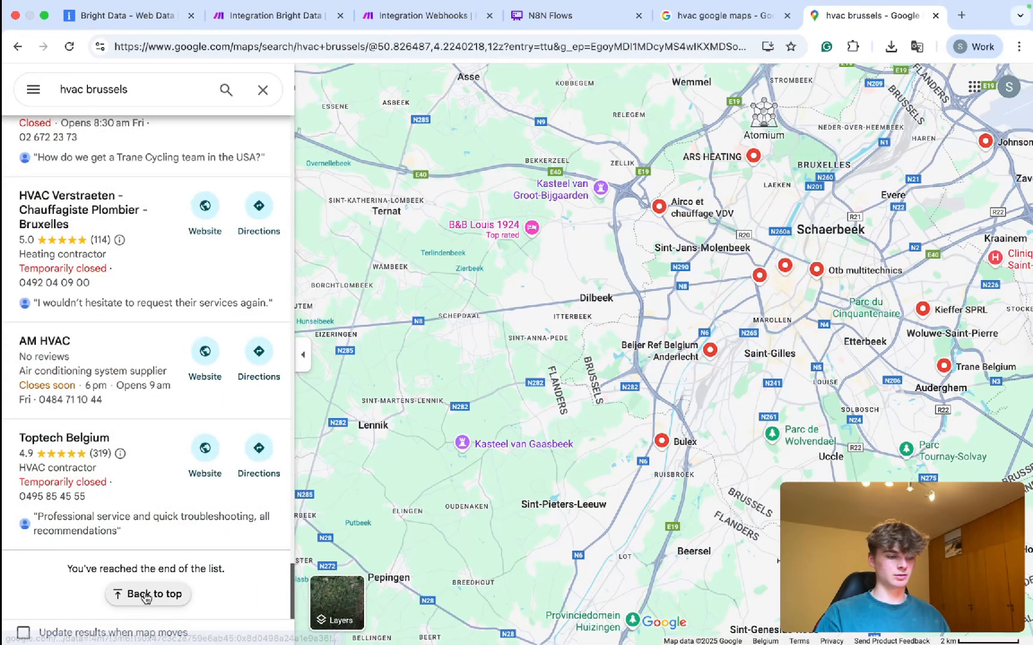
click(149, 594)
scroll(91, 249, down, 20)
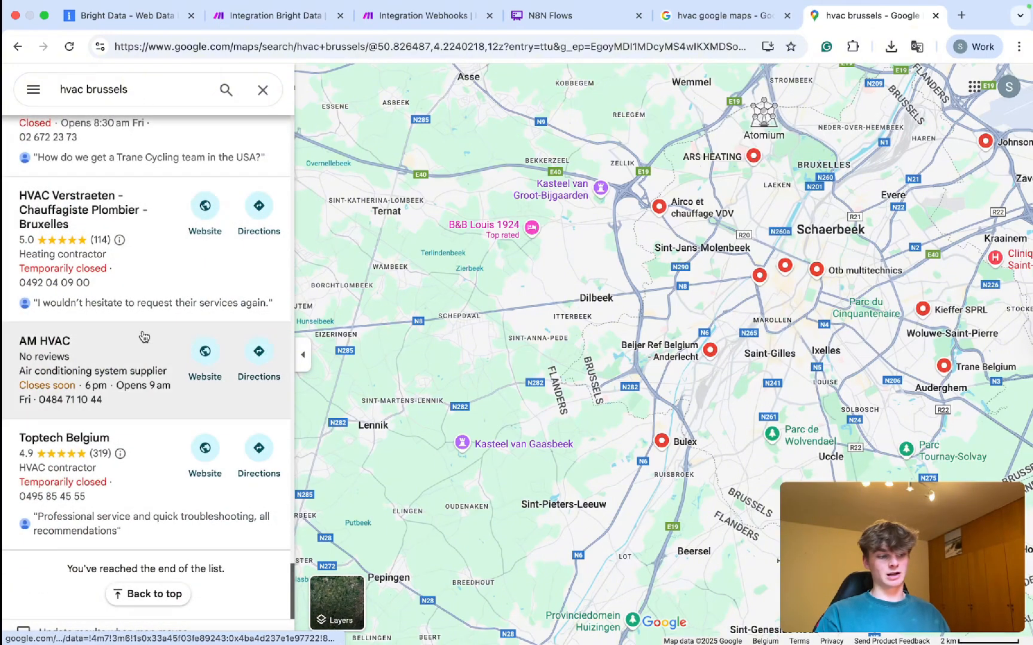
scroll(590, 435, down, 3)
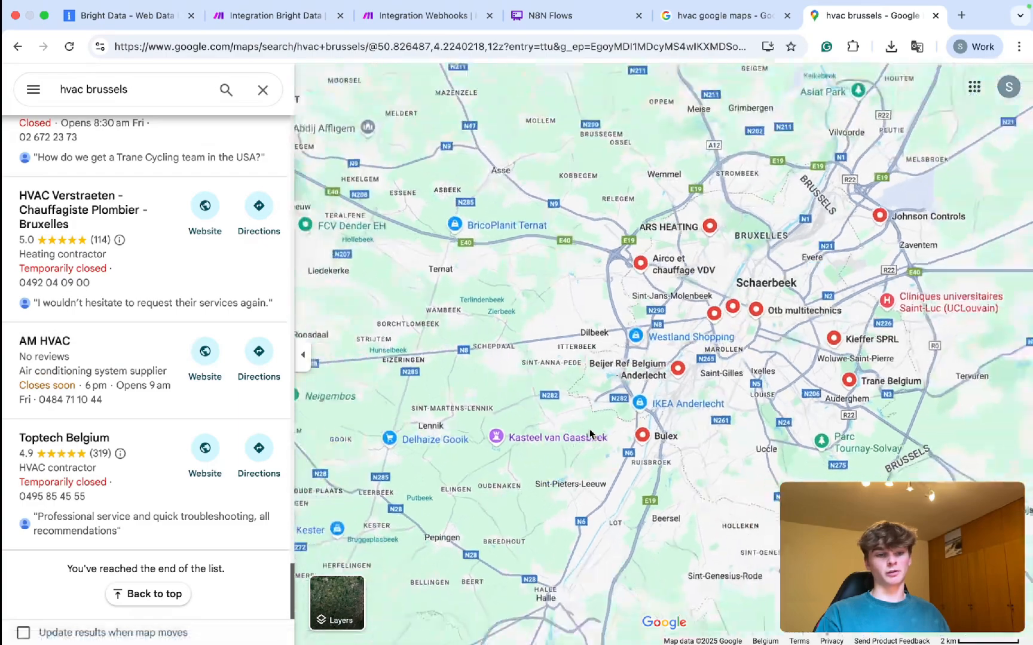
drag(760, 400, 583, 468)
scroll(646, 358, down, 3)
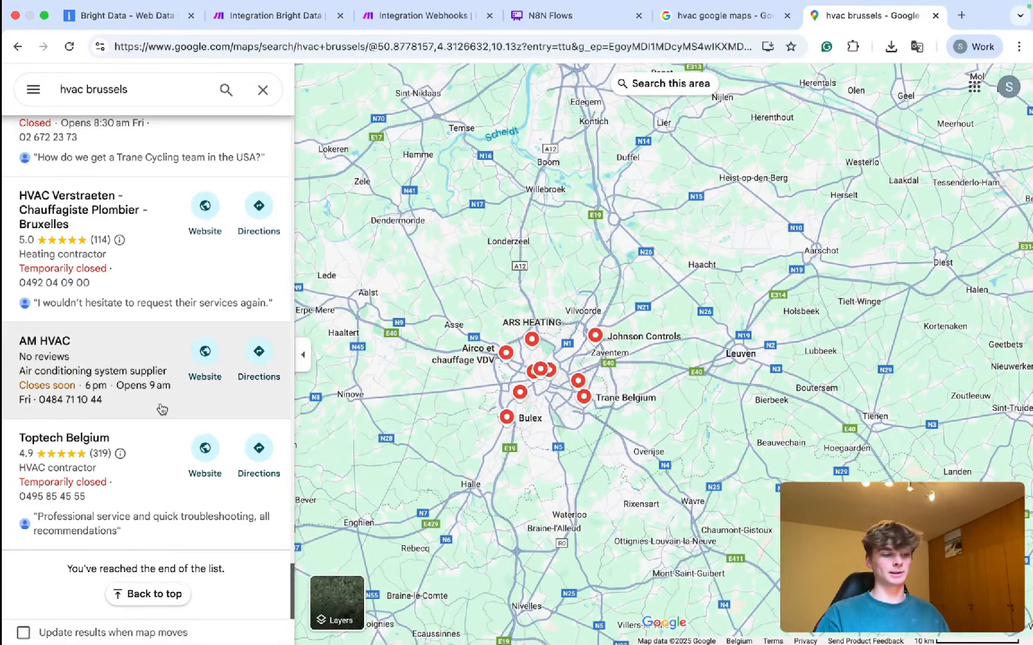
scroll(160, 409, up, 15)
scroll(160, 409, down, 10)
scroll(160, 409, up, 15)
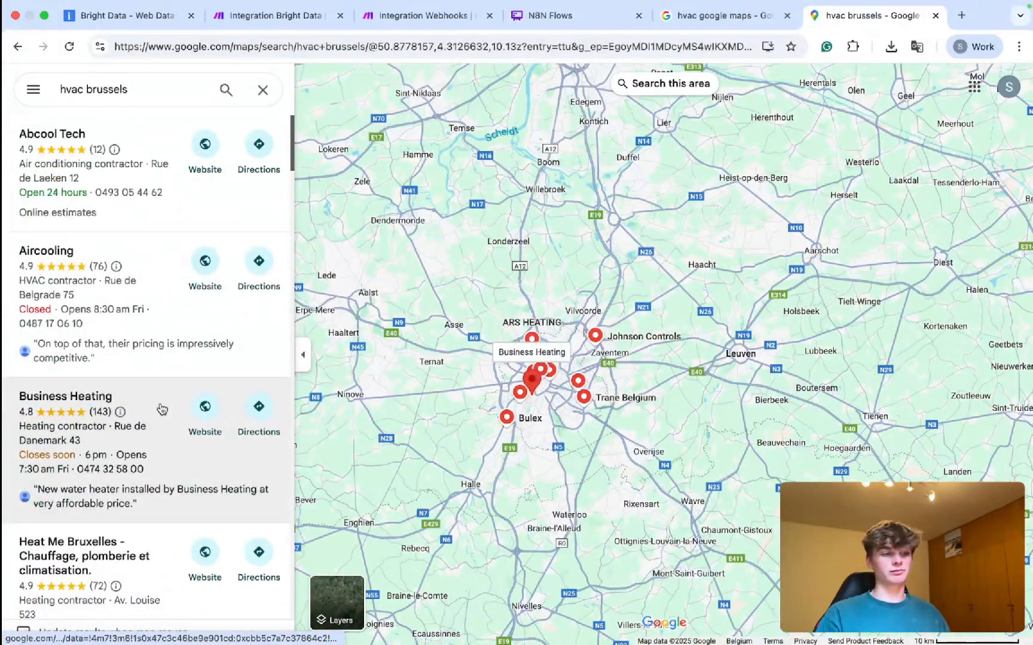
scroll(411, 330, down, 2)
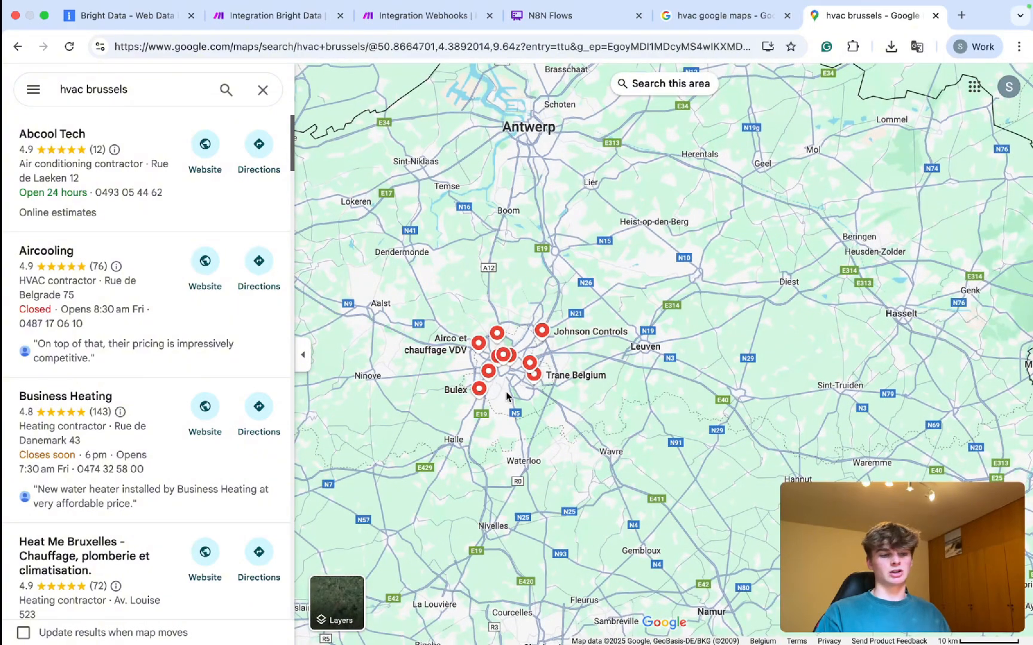
scroll(507, 396, up, 5)
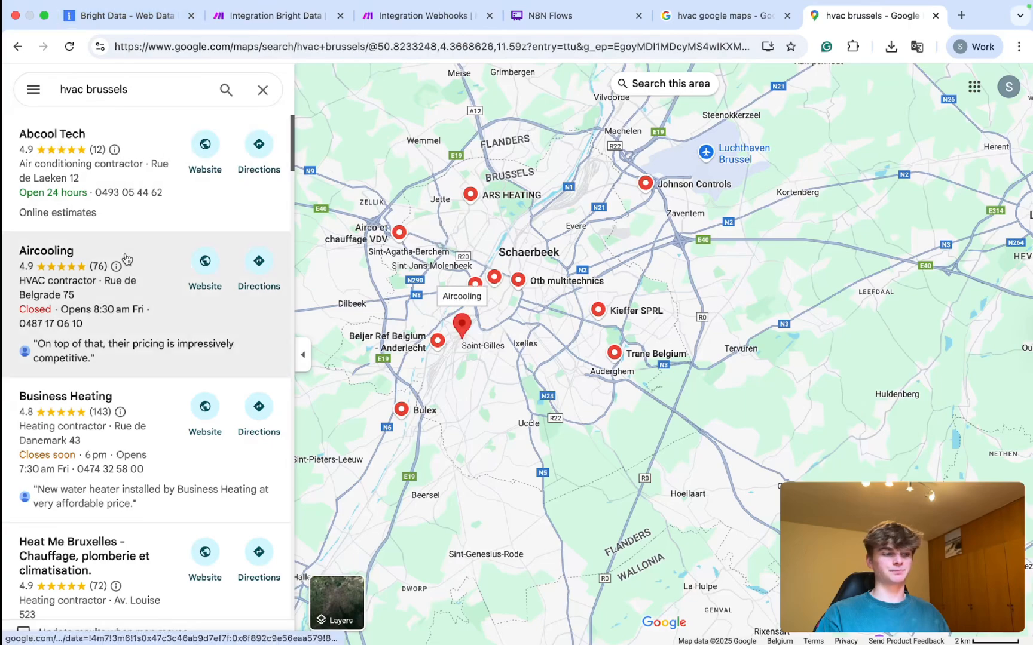
scroll(126, 239, down, 15)
scroll(126, 224, up, 10)
scroll(125, 224, up, 5)
Back in Make, select the Bright Data module's entire Body JSON and open a new browser tab.
click(119, 16)
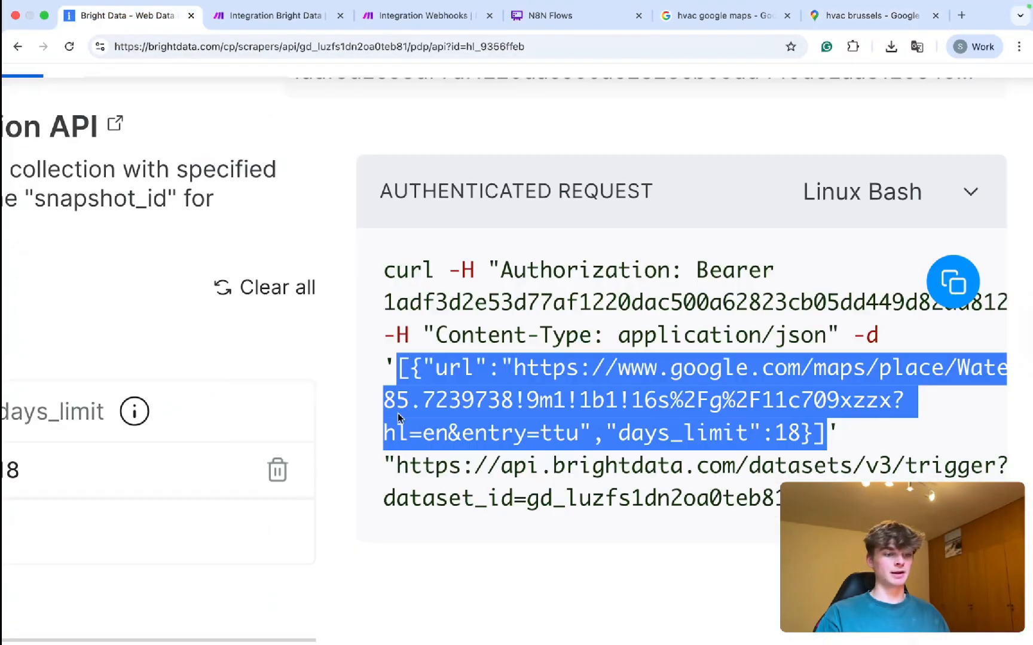
click(272, 17)
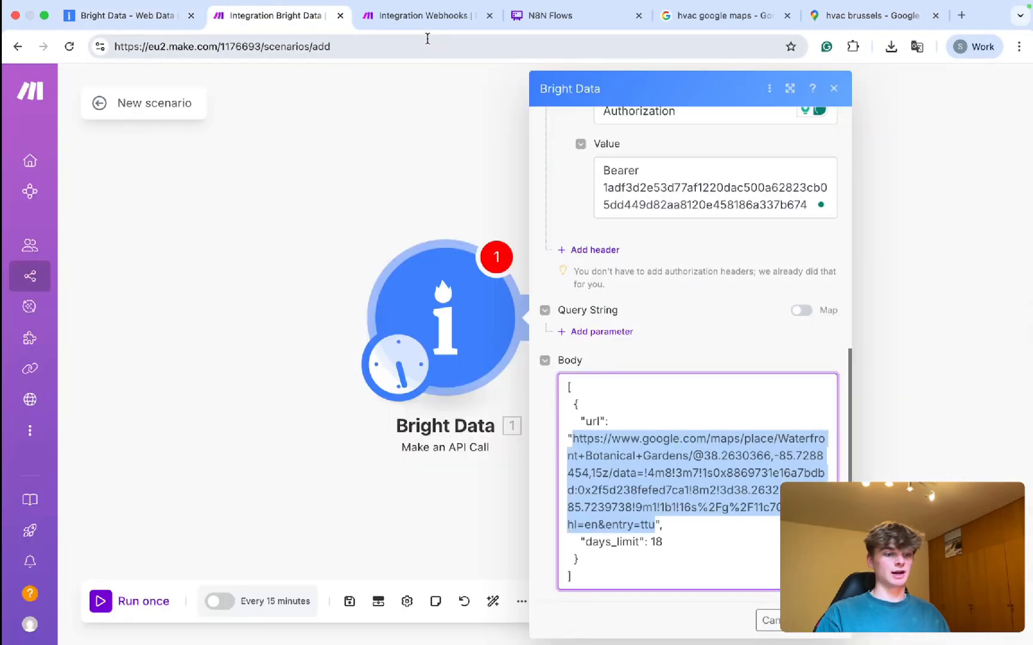
click(630, 490)
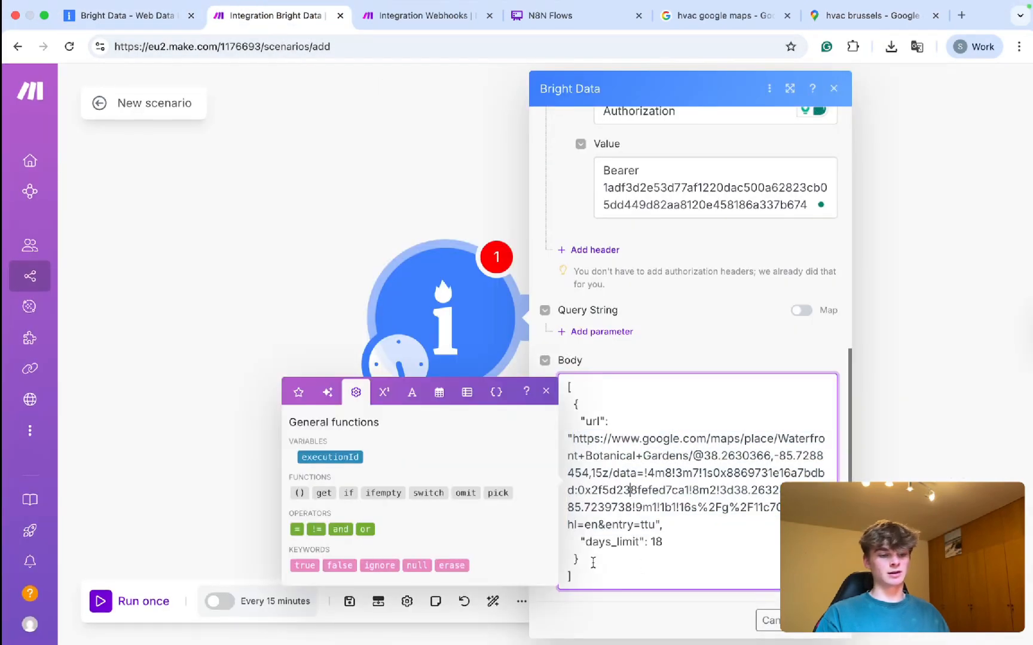
key(super+a)
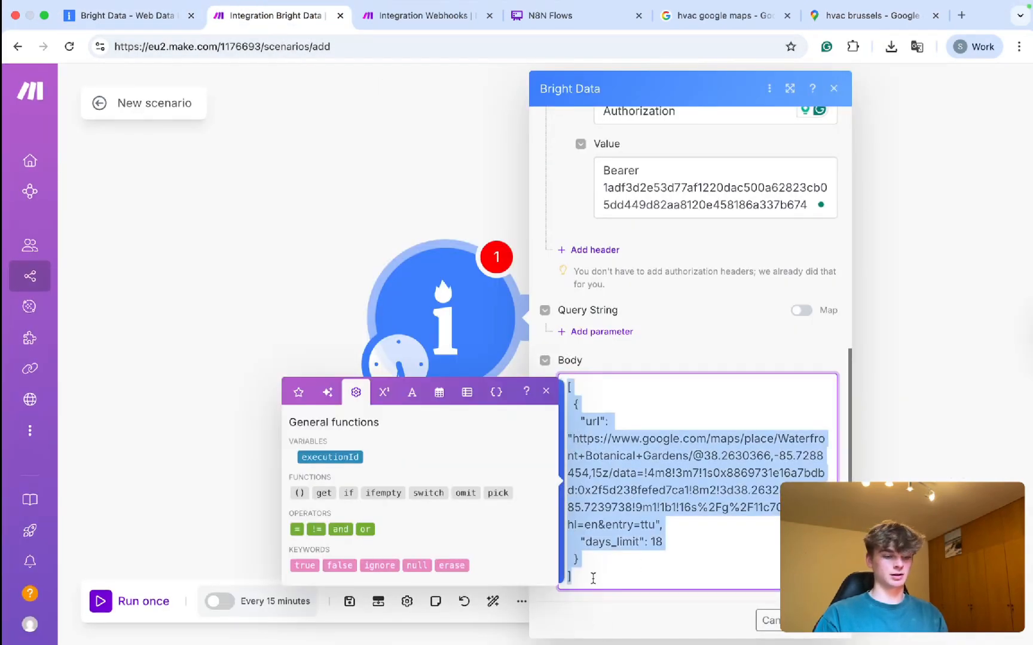
key(super+t)
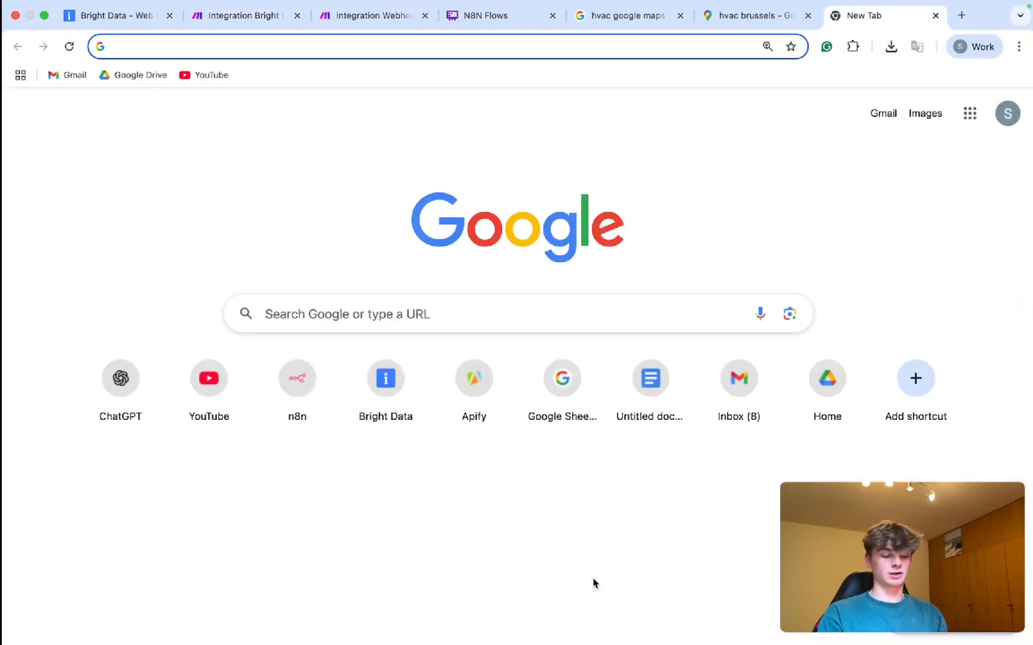
Load ChatGPT and write a prompt with the Body JSON asking to add 6 more chunks.
text(chatgpt.com)
key(Return)
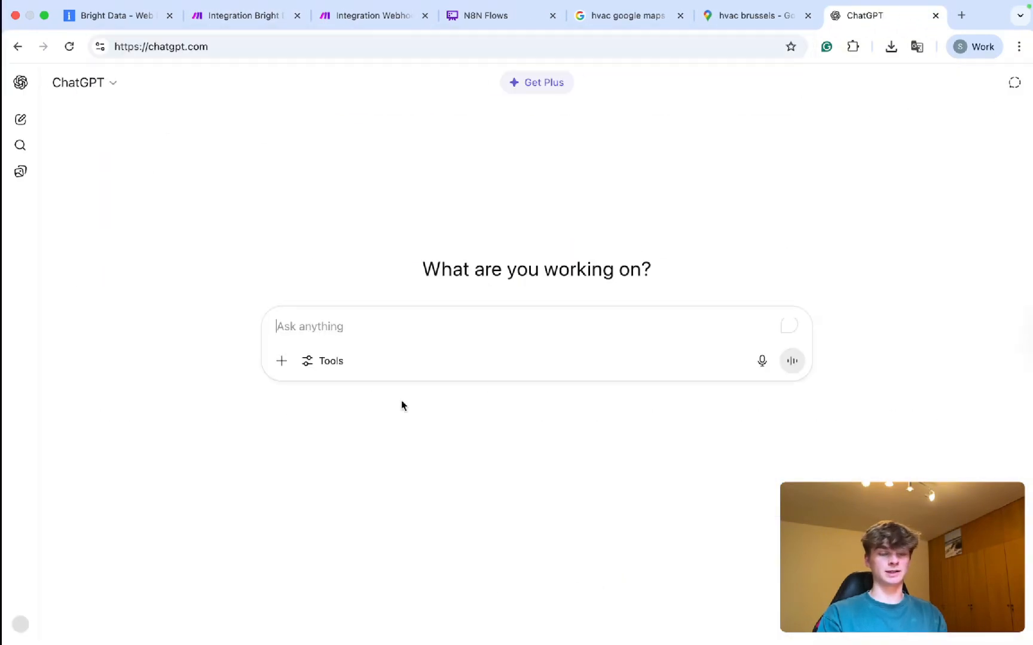
text(can)
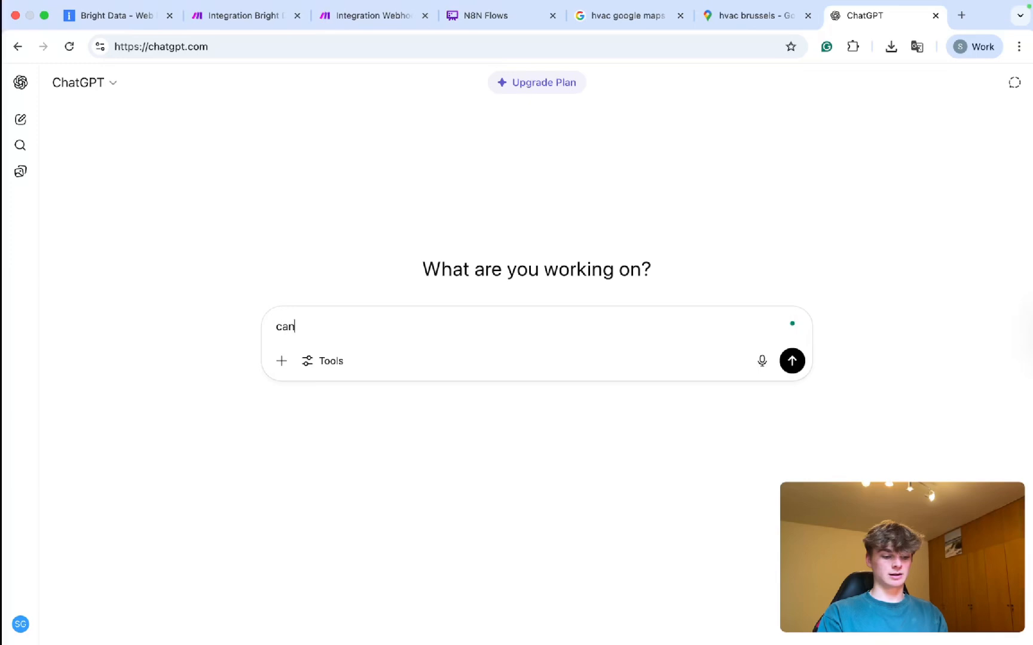
text( you take this json)
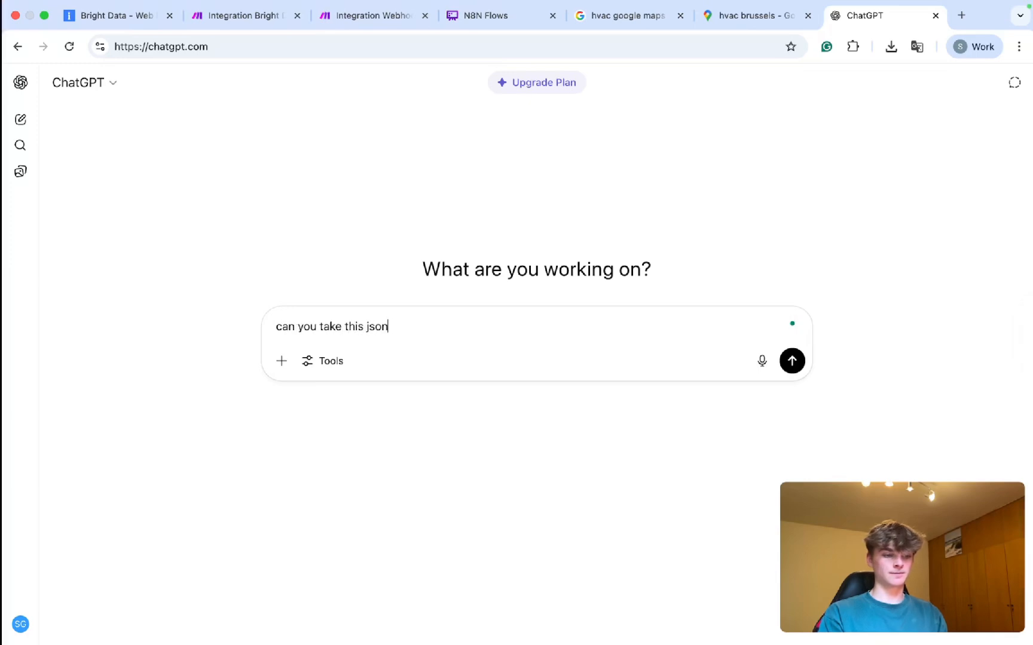
text(:)
key(shift+Return)
key(shift+Return)
key(super+v)
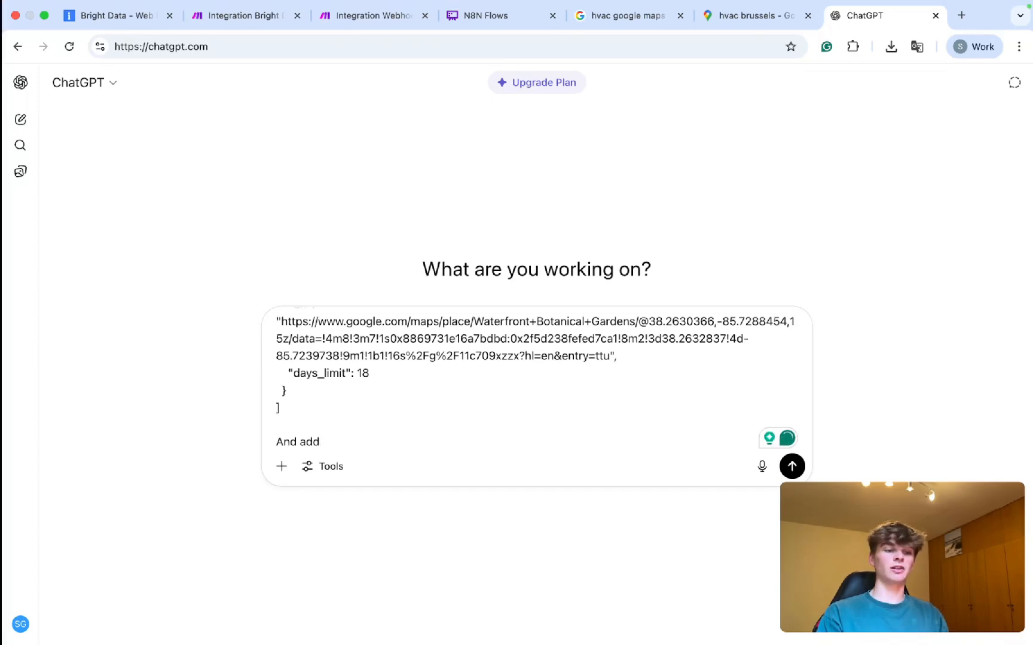
text(And add 6 )
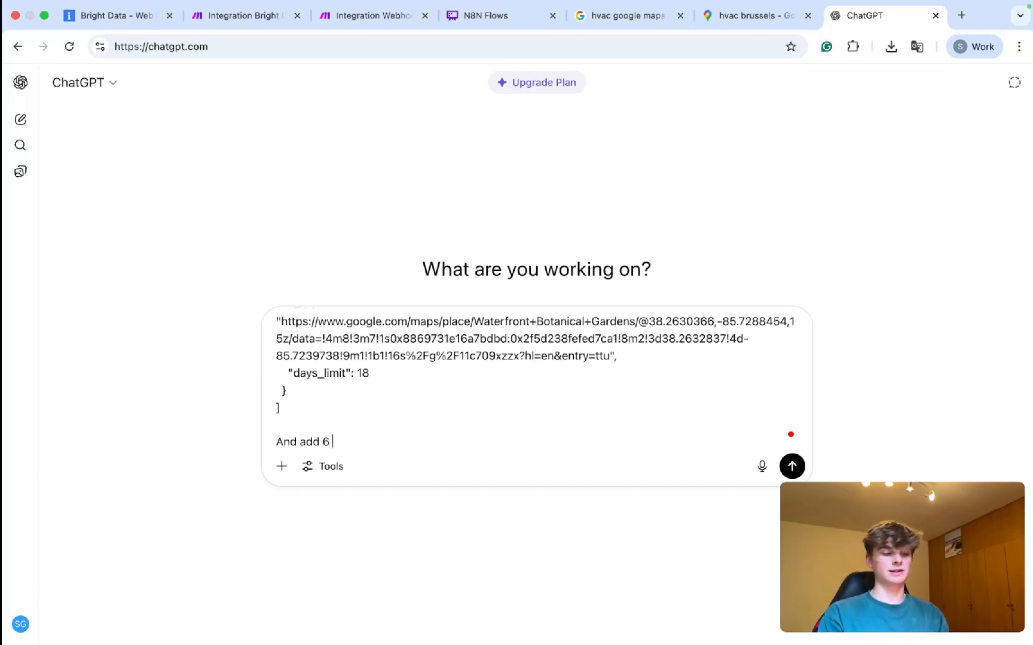
text(more ch)
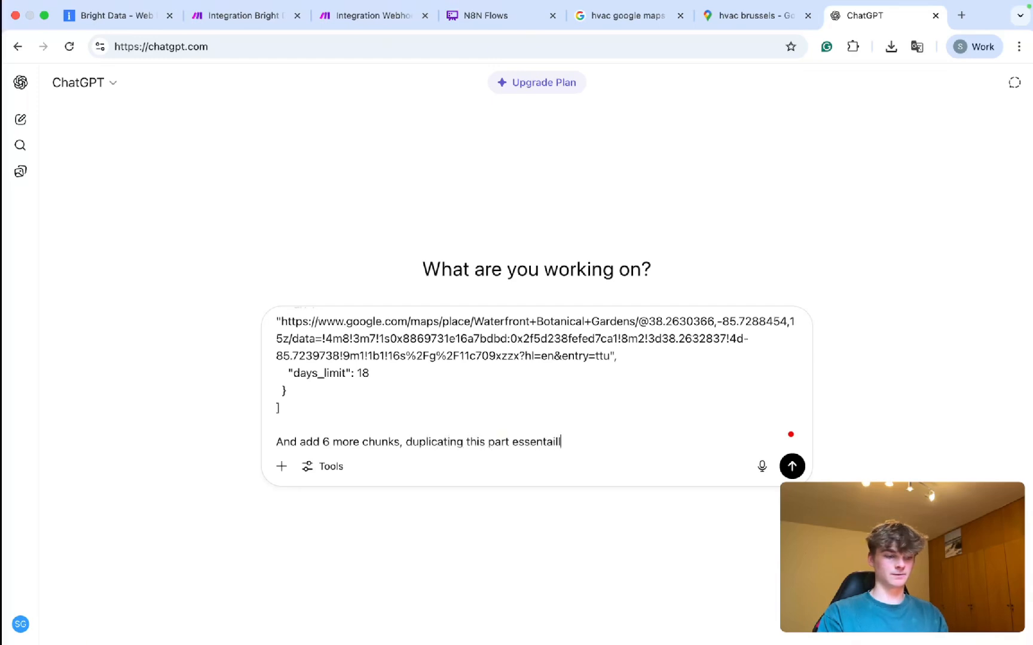
key(shift+Return)
Paste one JSON object below as the example chunk and send the request.
drag(300, 371, 276, 375)
key(ctrl+c)
scroll(327, 419, down, 5)
click(323, 428)
key(ctrl+v)
key(Return)
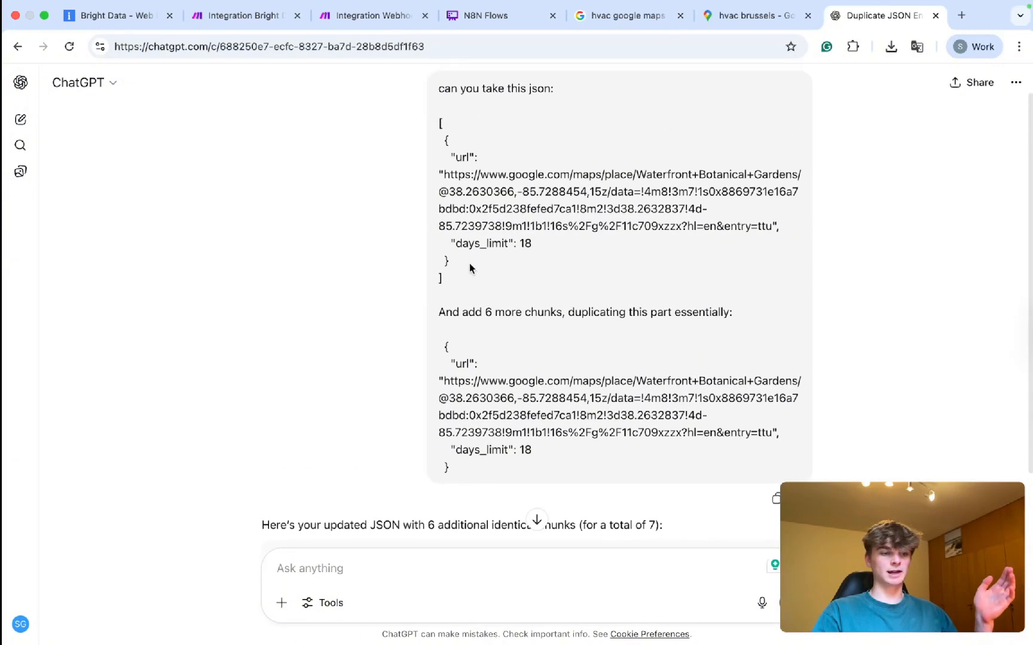
Review the reply's seven-entry JSON array and copy its code.
drag(469, 263, 436, 137)
click(512, 248)
scroll(503, 325, down, 4)
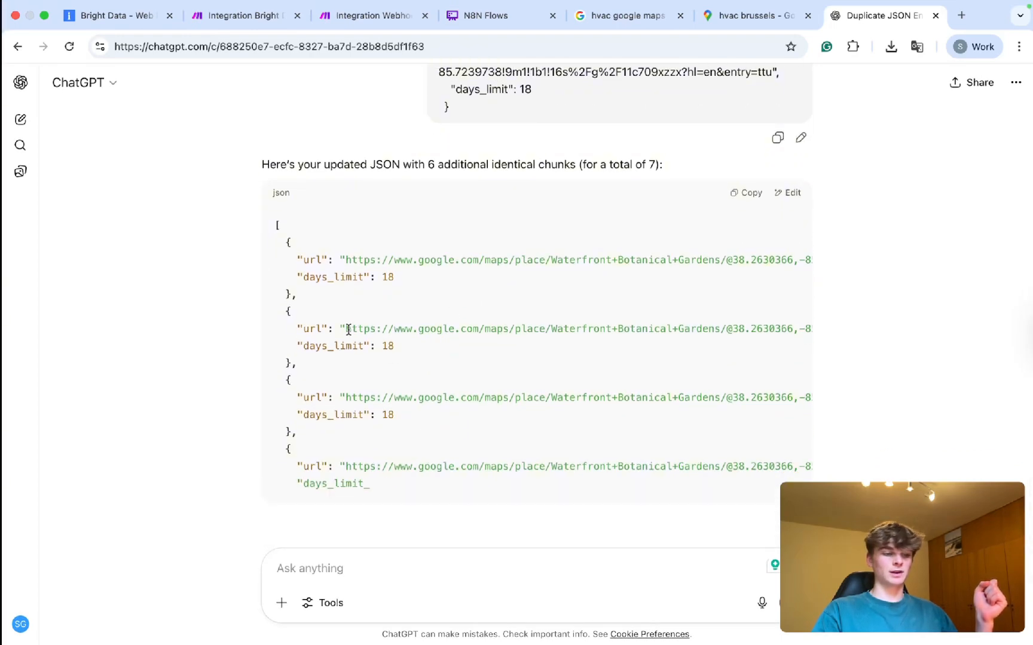
drag(346, 329, 769, 330)
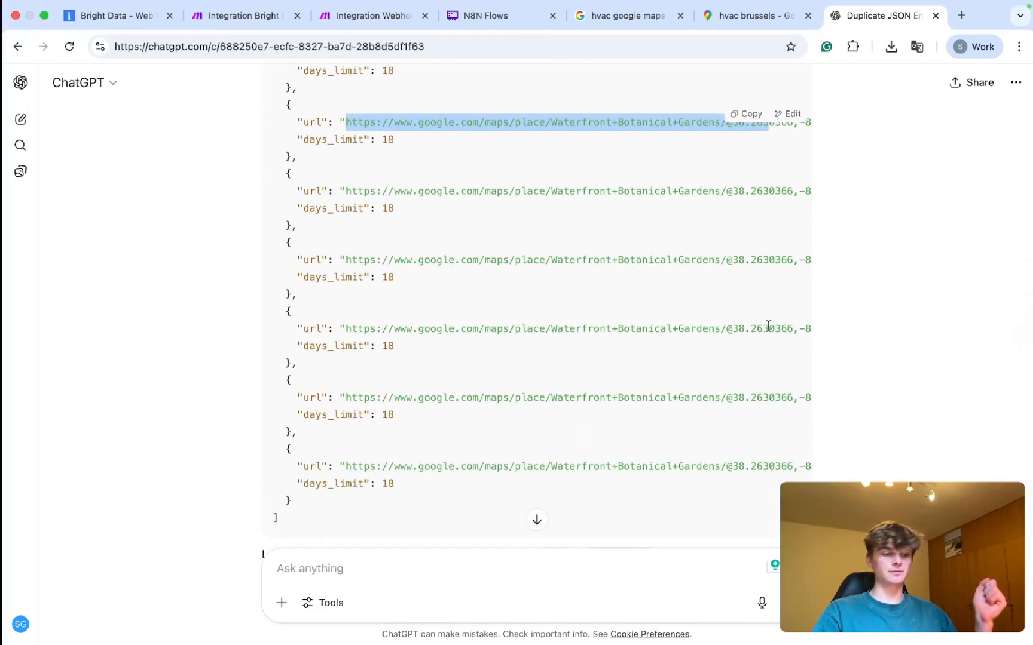
scroll(777, 180, up, 3)
click(746, 113)
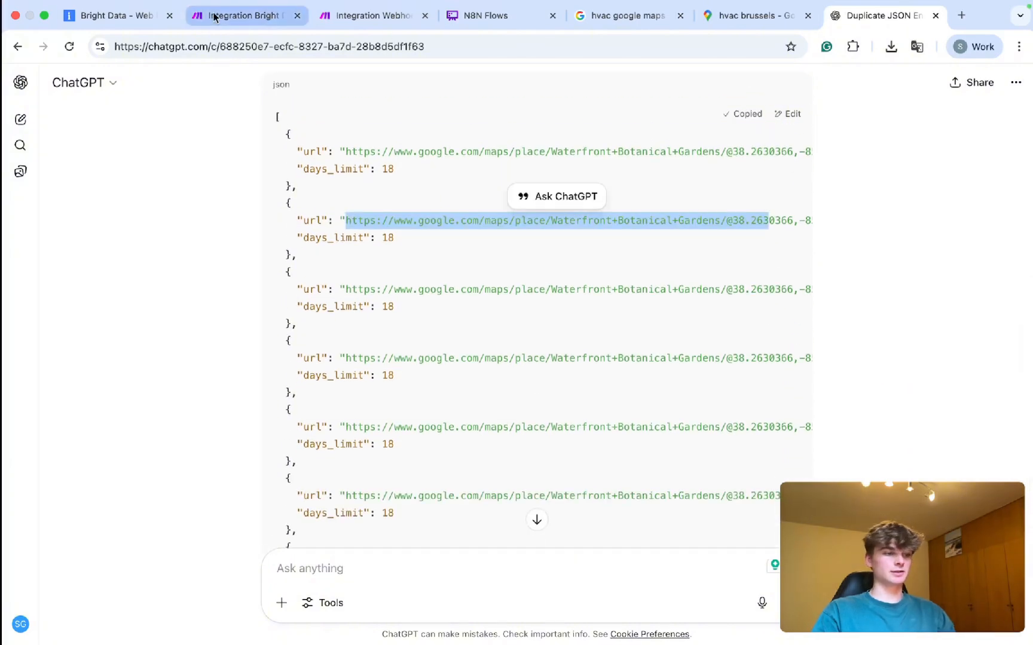
key(ctrl+Tab)
Back in Make, bring the Bright Data Body's pasted multi-entry URL array into view.
click(258, 6)
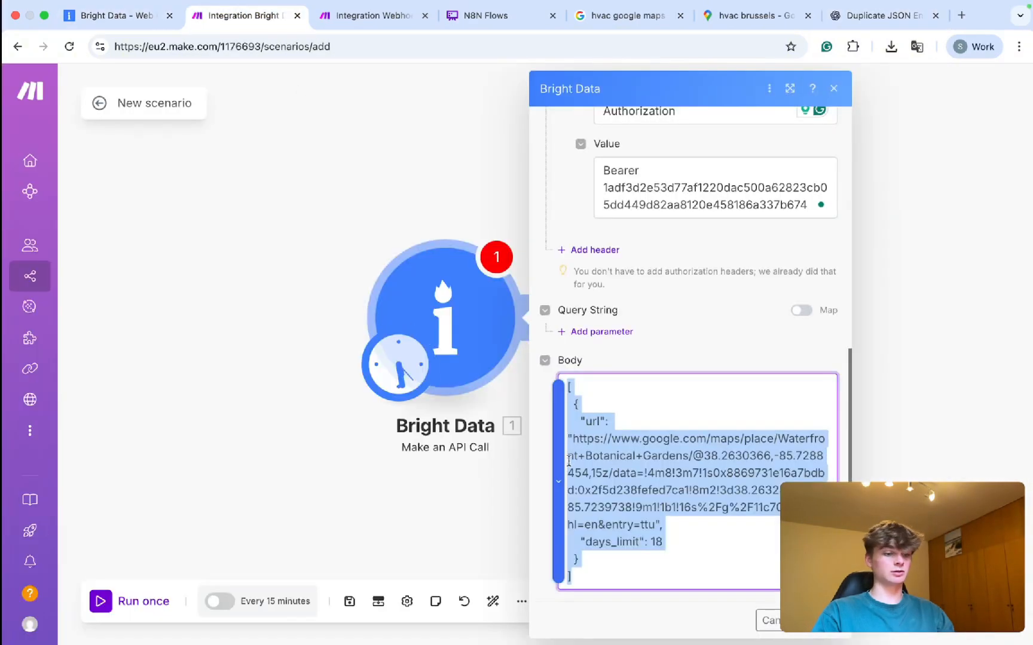
scroll(667, 464, down, 2)
scroll(657, 447, up, 10)
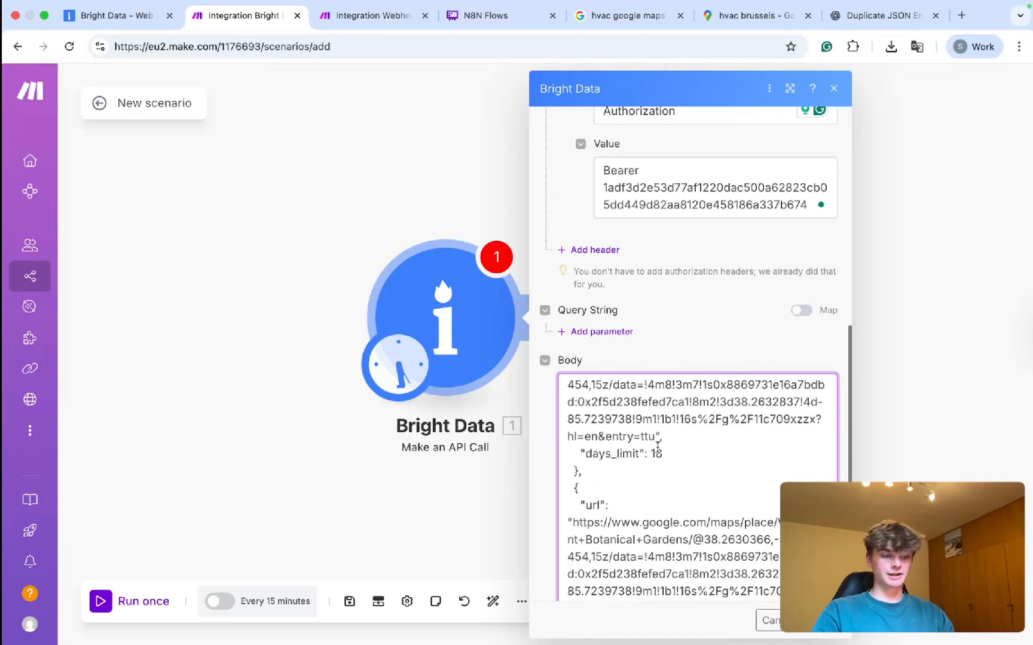
drag(404, 192, 251, 149)
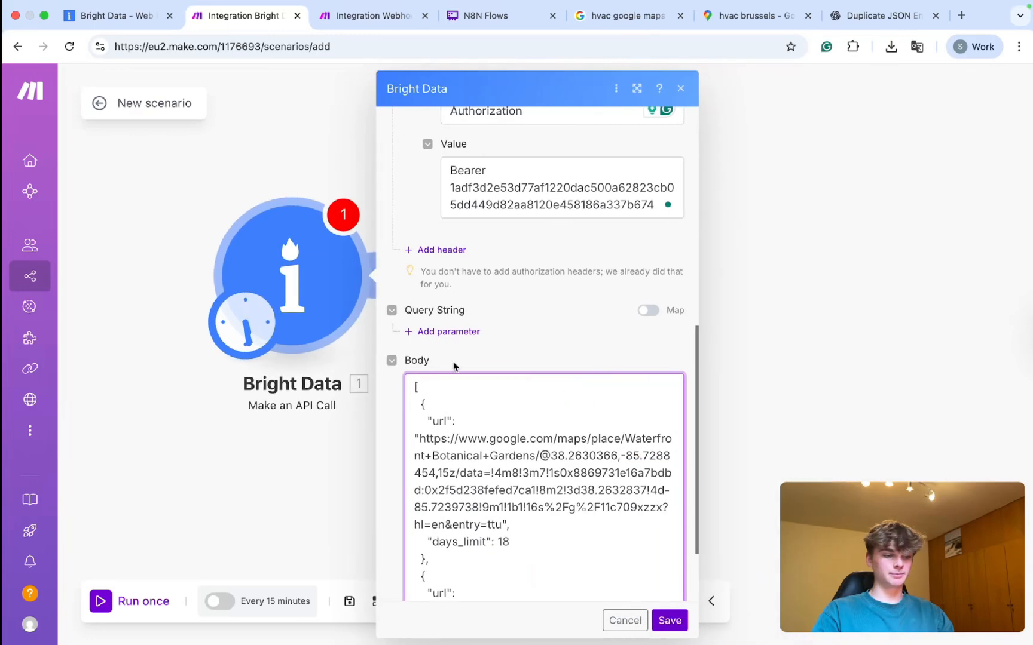
scroll(526, 472, up, 5)
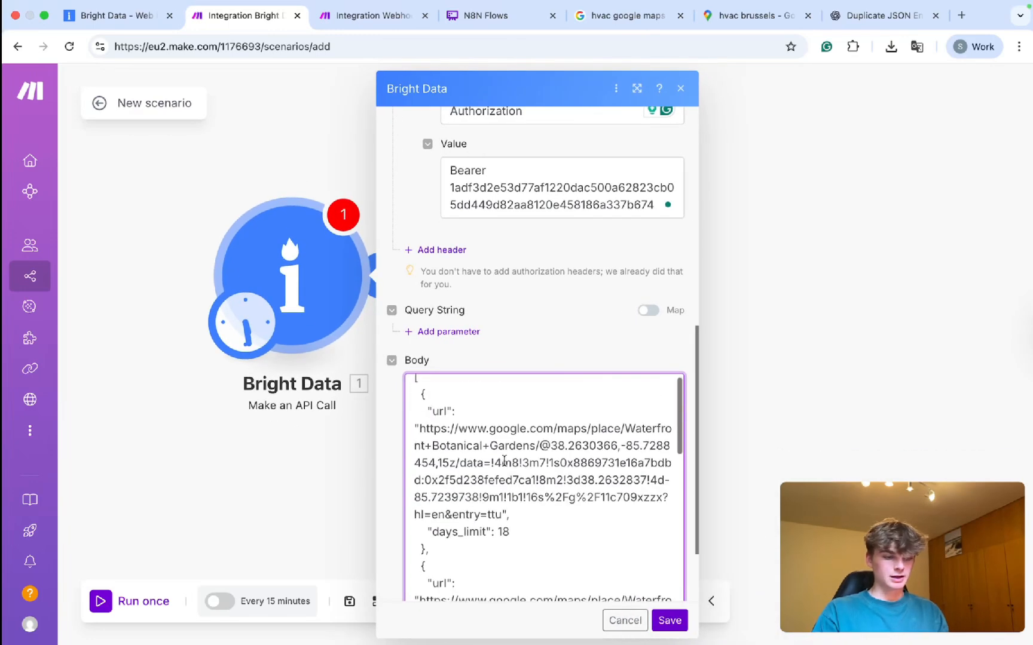
drag(426, 426, 513, 440)
scroll(514, 440, down, 4)
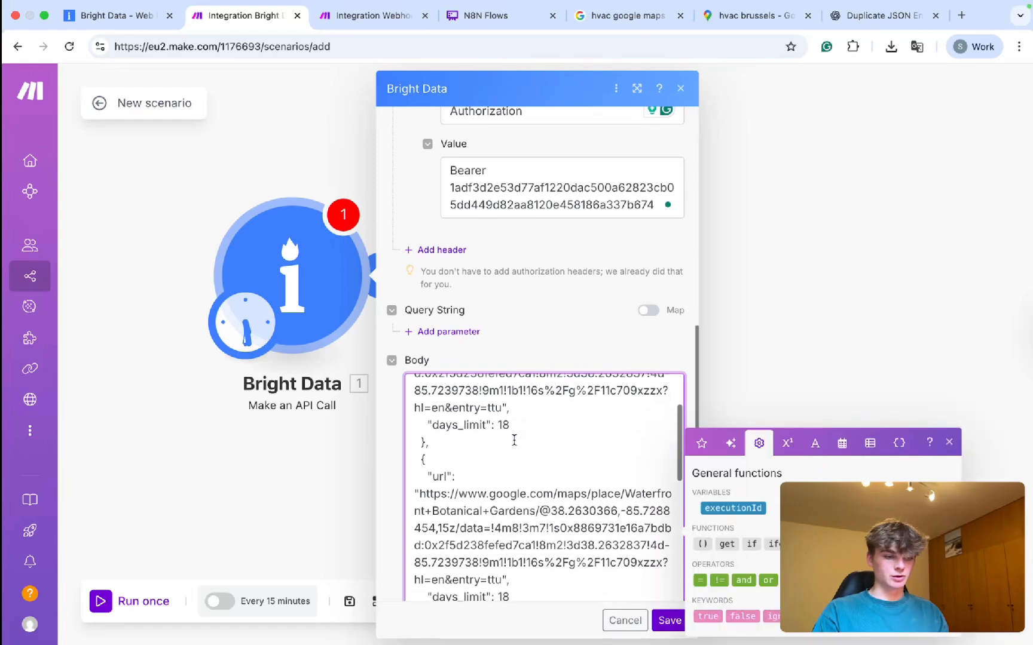
scroll(513, 440, down, 1)
scroll(423, 411, down, 1)
drag(424, 412, 511, 419)
click(467, 408)
drag(448, 408, 511, 437)
scroll(511, 436, down, 4)
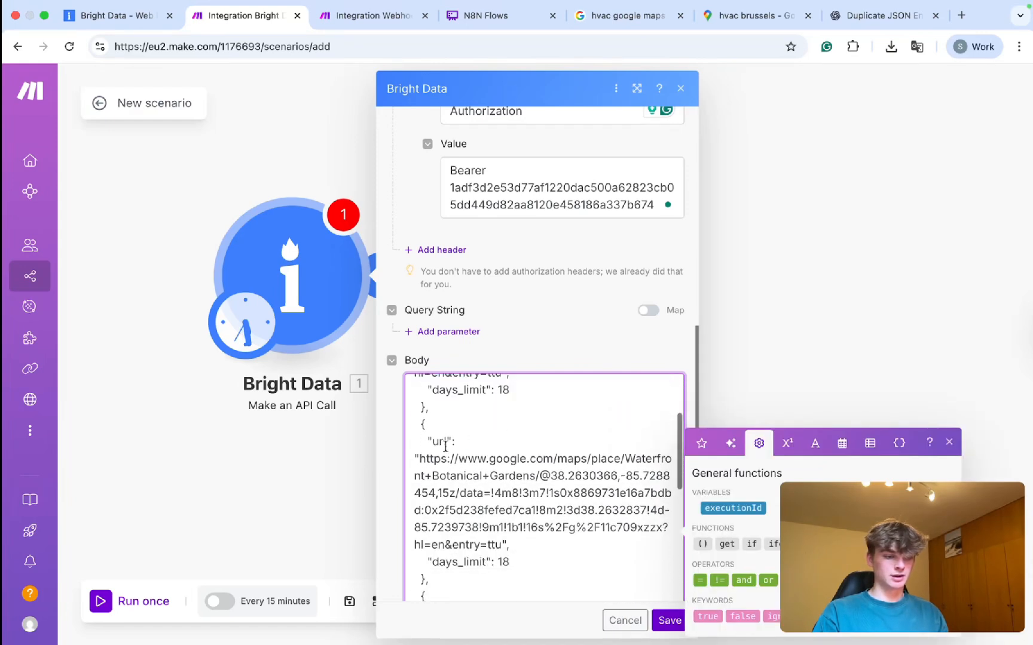
Delete the second entry's URL so its url value is an empty string.
drag(419, 459, 500, 539)
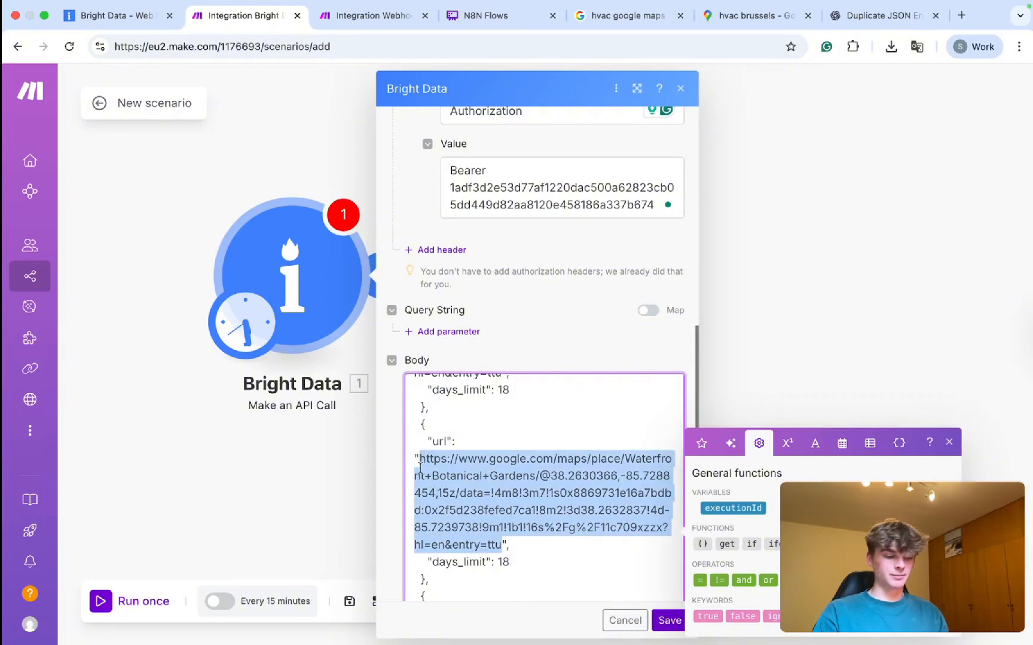
key(BackSpace)
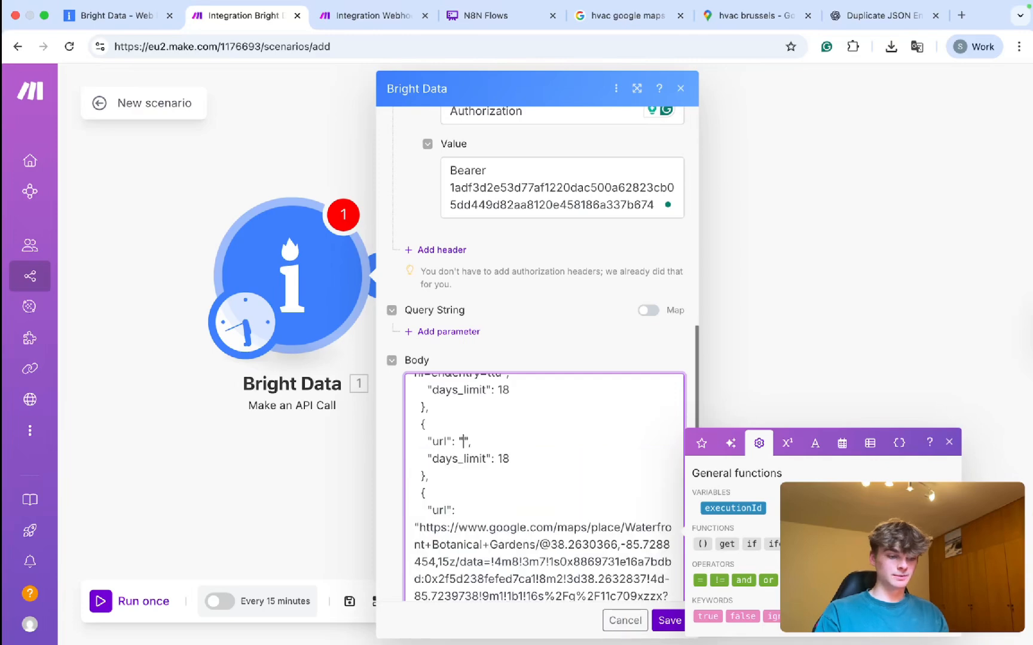
scroll(466, 432, up, 5)
drag(471, 451, 453, 452)
click(463, 451)
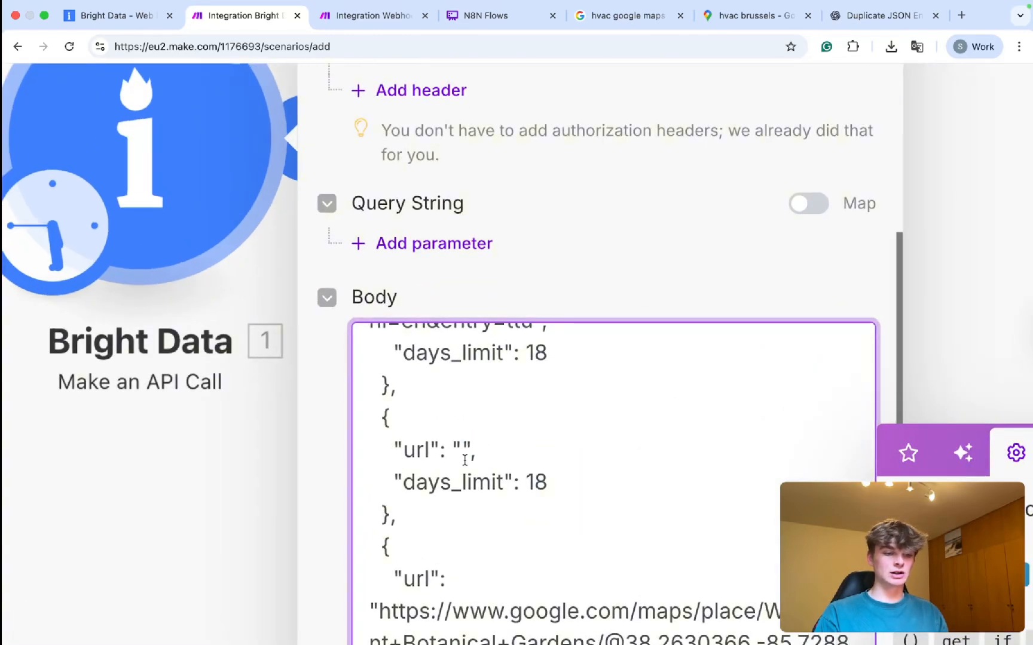
scroll(465, 460, down, 5)
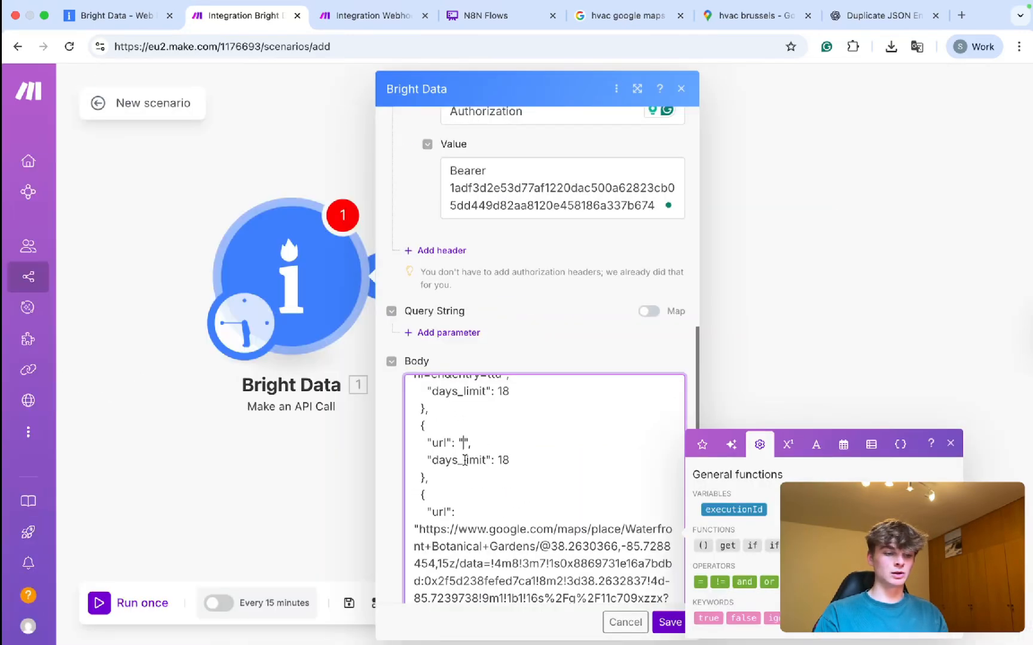
click(753, 21)
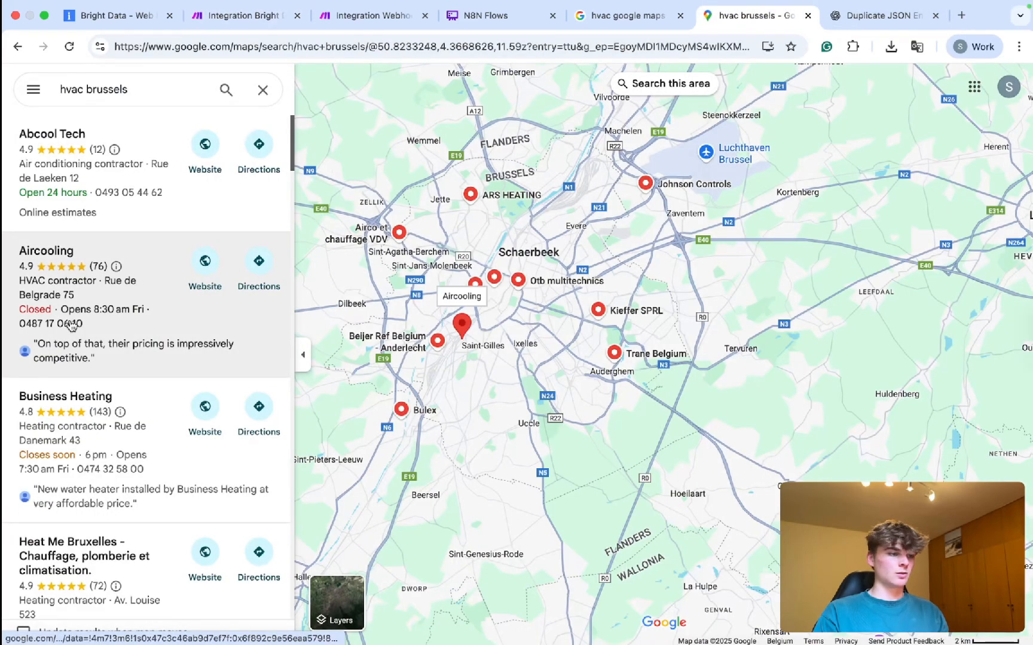
View Aircooling's reviews, then open Business Heating's reviews (4.8 from 143).
click(103, 280)
click(499, 368)
scroll(469, 372, down, 3)
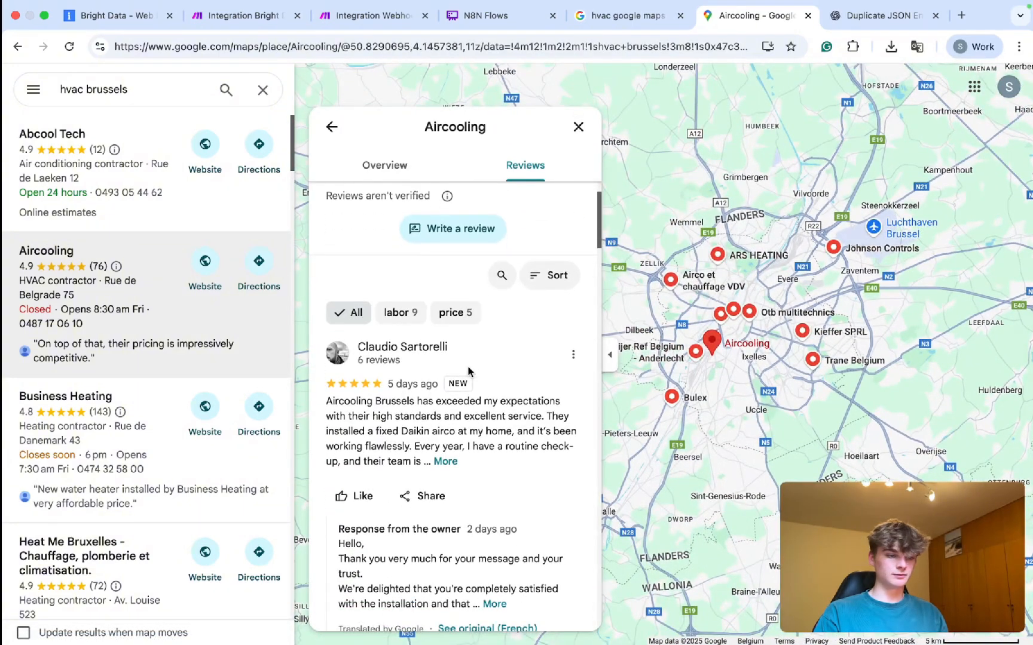
scroll(204, 395, down, 2)
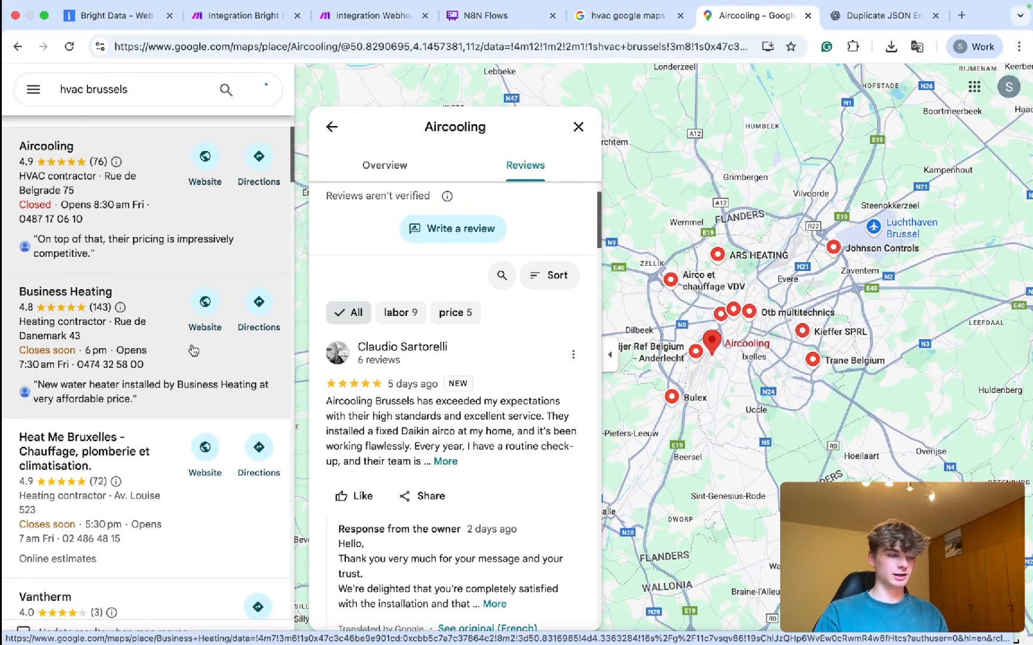
click(193, 350)
click(519, 366)
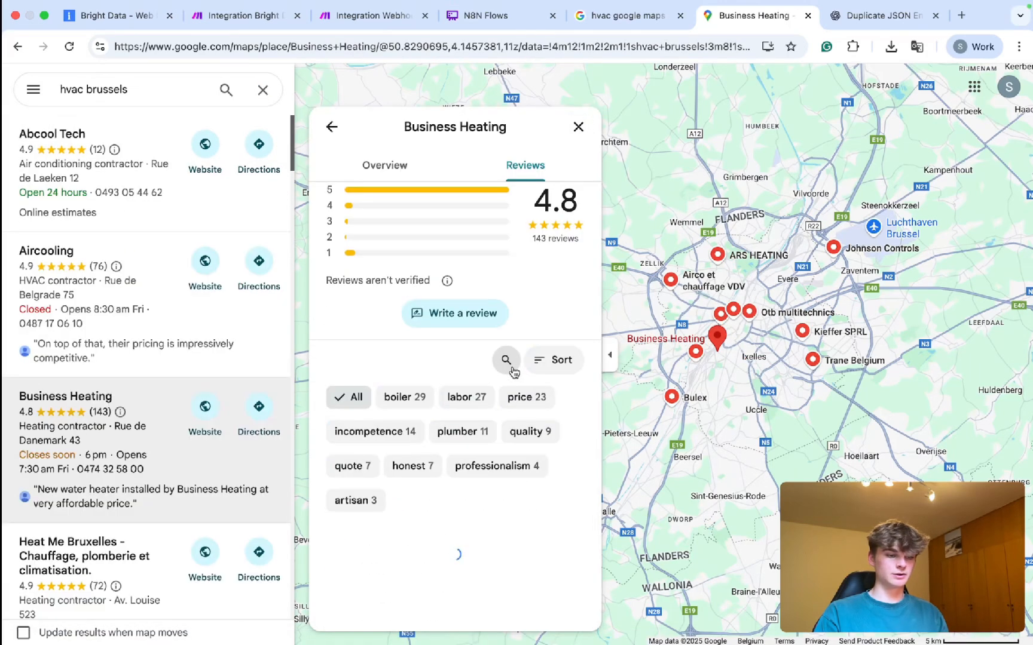
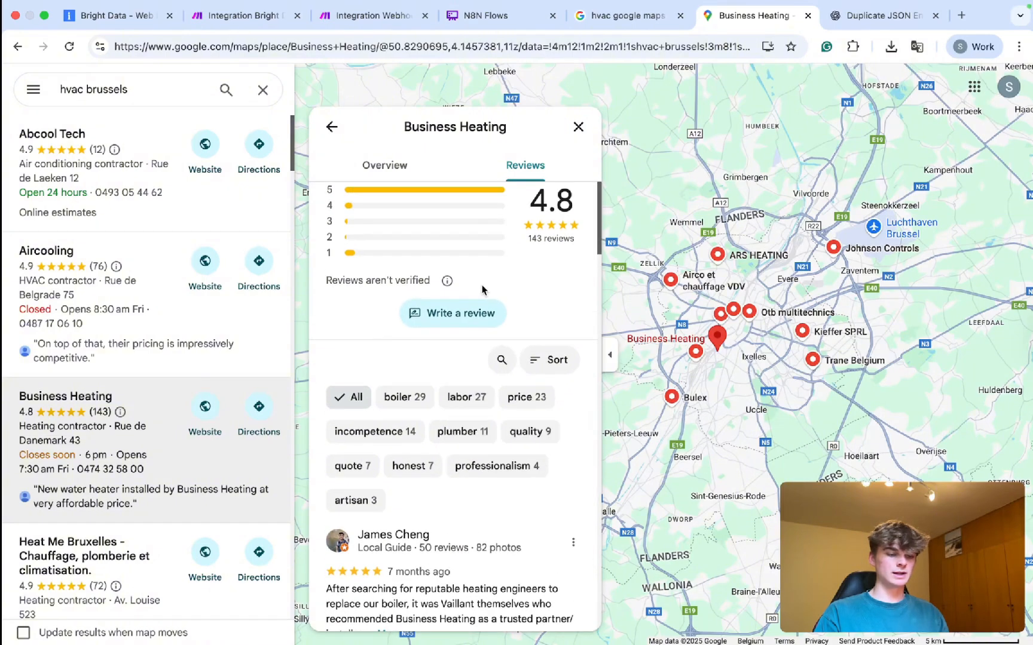
Copy the Business Heating Google Maps link and return to the Make scenario.
click(432, 47)
key(super+a)
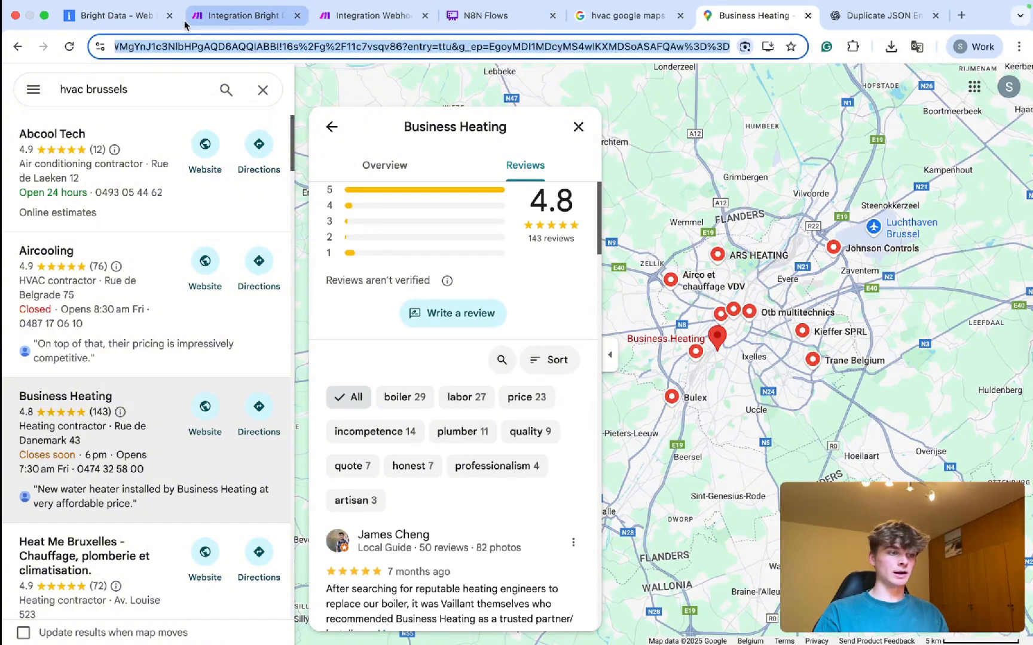
click(150, 20)
click(281, 5)
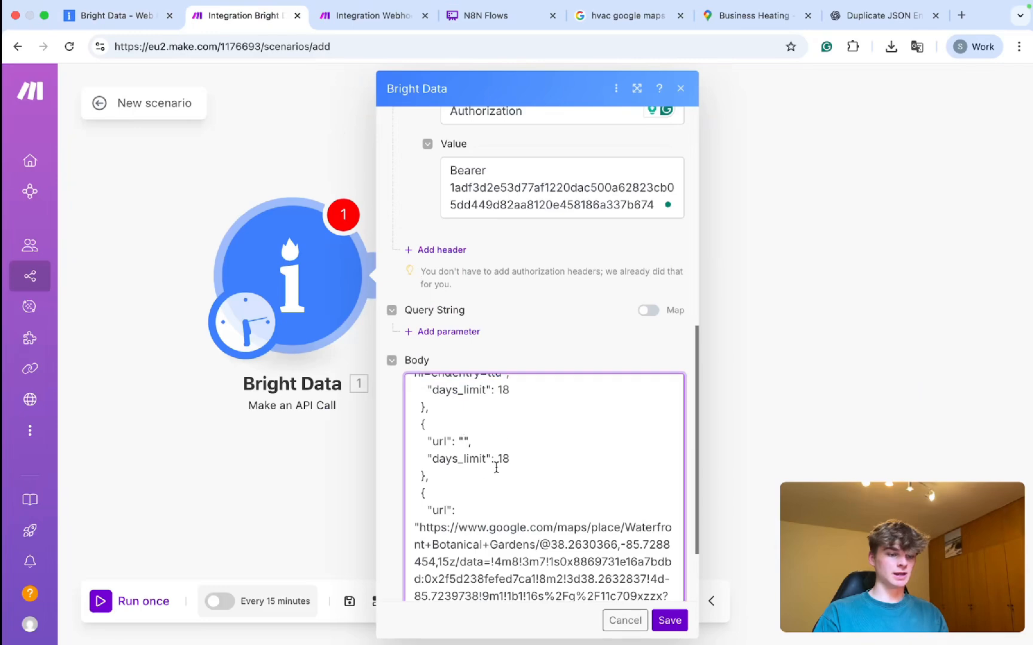
Paste the Business Heating Maps link into the empty url value of the Body.
scroll(466, 432, up, 5)
scroll(463, 447, up, 2)
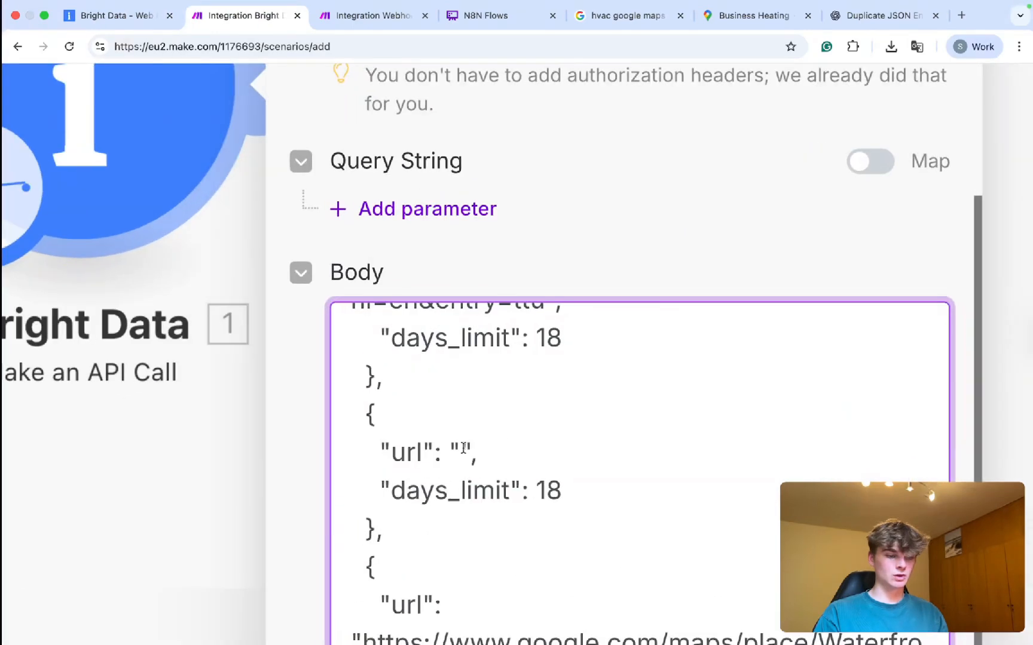
key(super+v)
scroll(492, 472, down, 7)
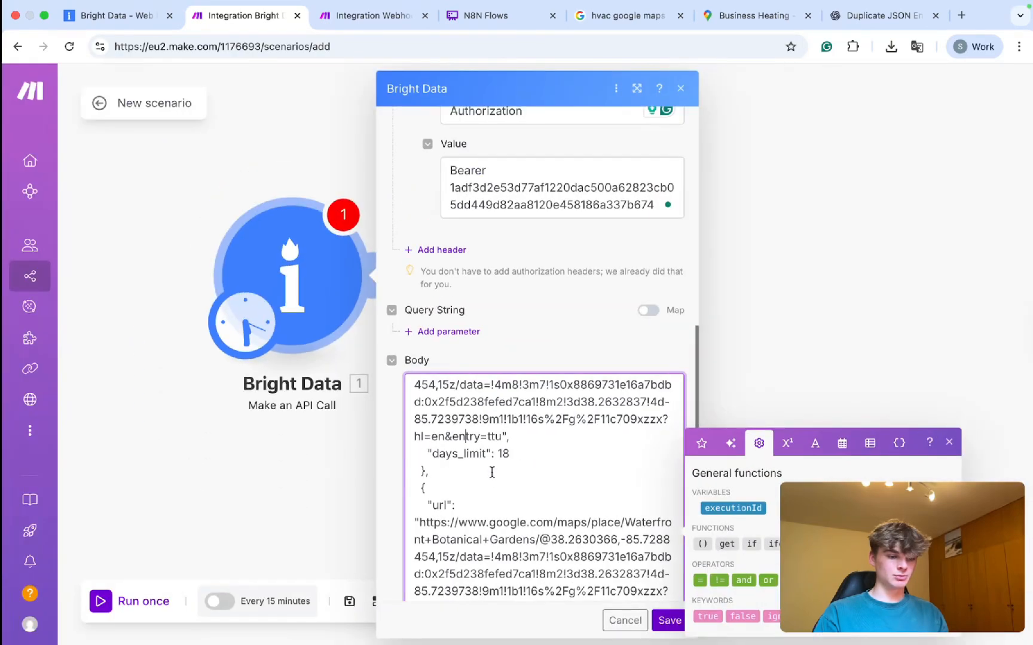
scroll(491, 472, down, 3)
scroll(491, 472, up, 10)
scroll(491, 472, down, 1)
scroll(492, 472, up, 5)
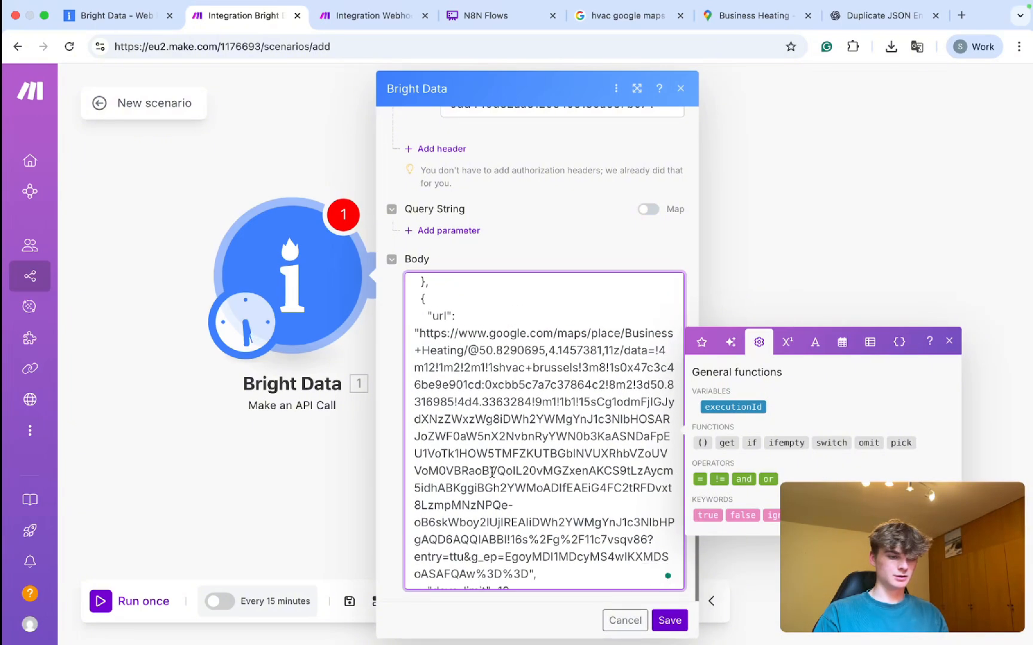
scroll(491, 472, down, 2)
Delete the first three sample Waterfront Google Maps URLs from the Body JSON.
drag(529, 545, 423, 310)
key(BackSpace)
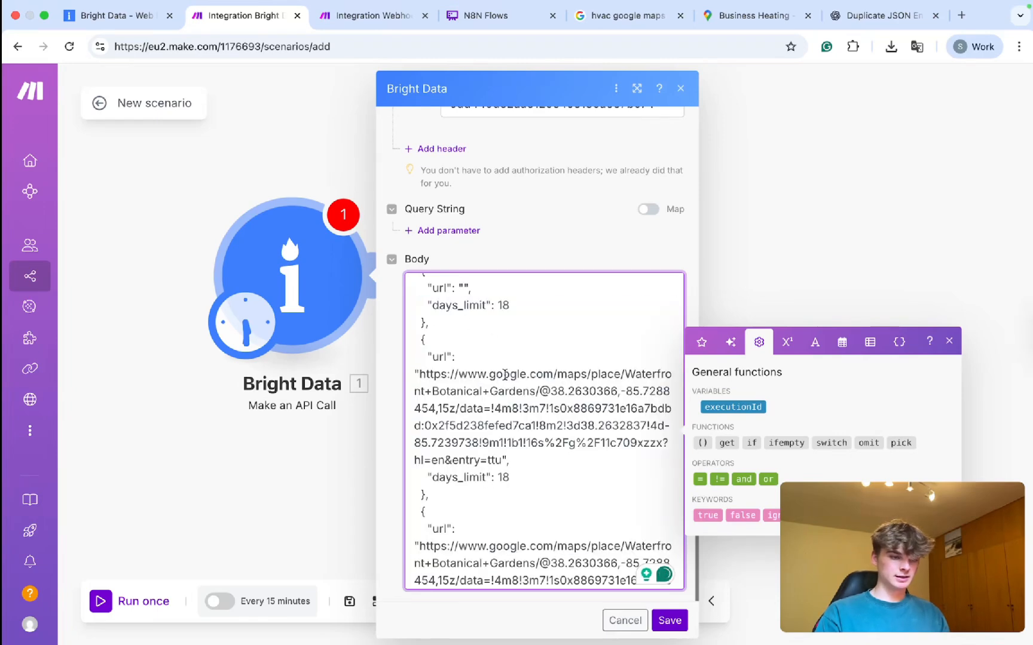
drag(502, 460, 420, 375)
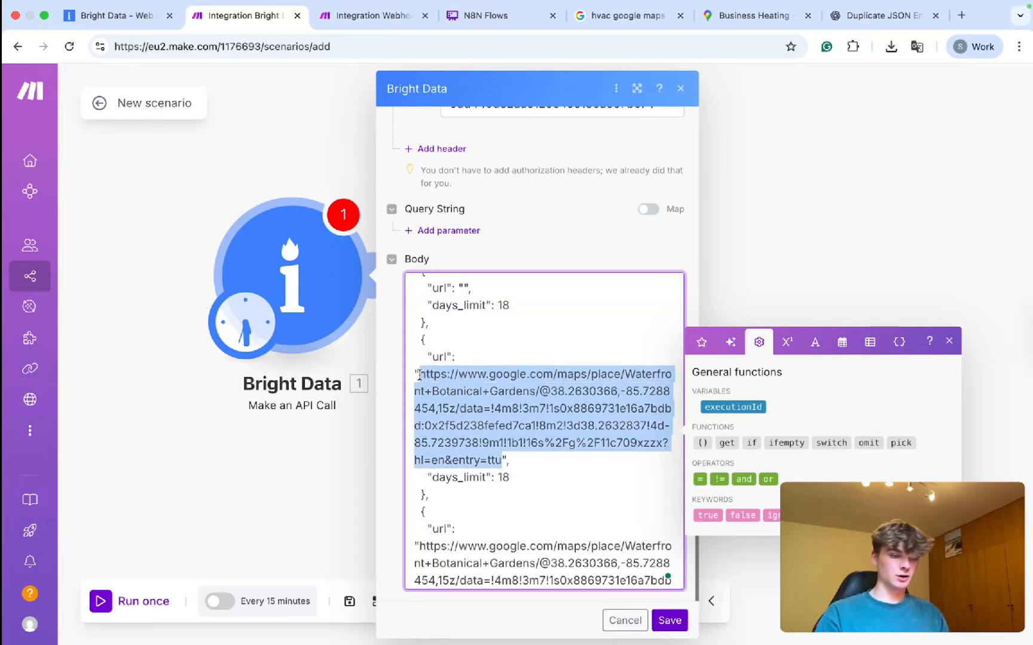
key(BackSpace)
drag(502, 526, 430, 441)
click(418, 445)
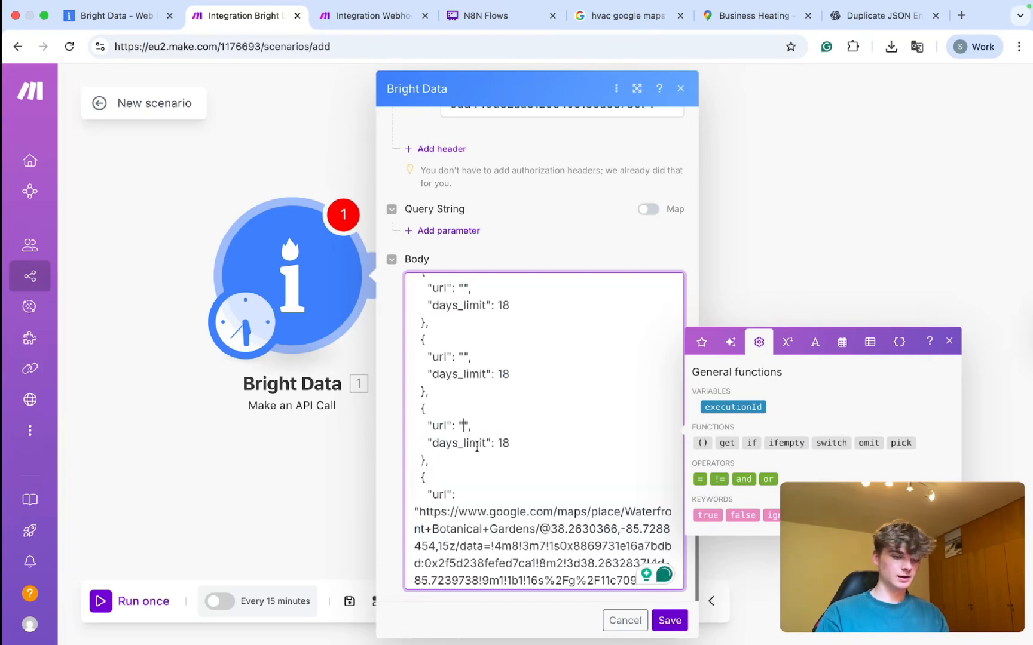
scroll(484, 454, down, 2)
drag(501, 471, 427, 387)
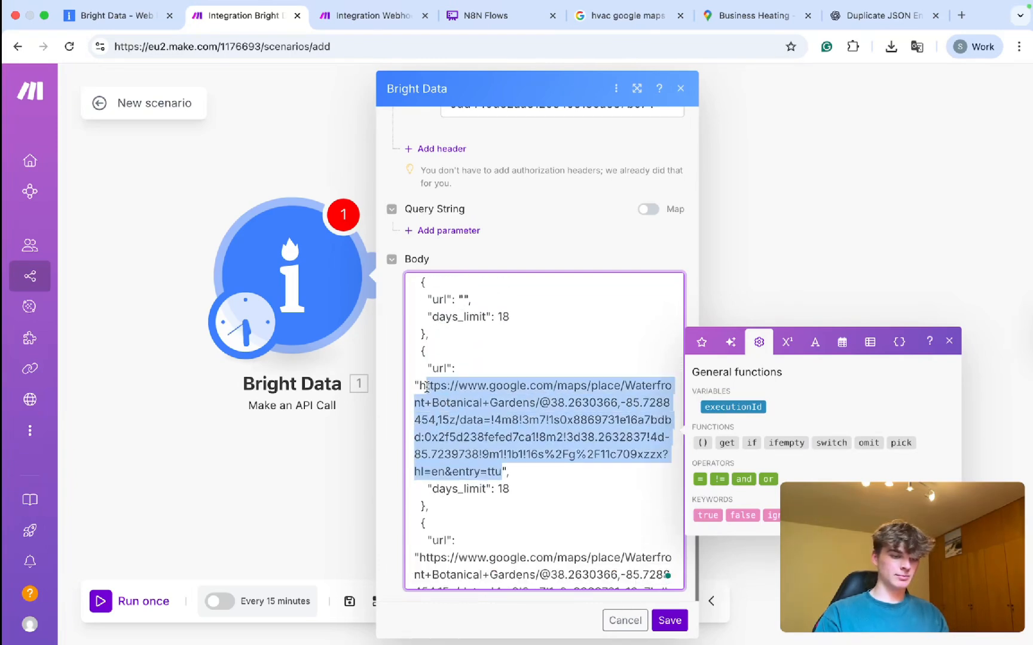
click(421, 386)
scroll(484, 430, up, 1)
drag(502, 490, 419, 405)
key(BackSpace)
Delete the last sample URL and paste the copied Maps link into an empty url.
scroll(480, 437, down, 2)
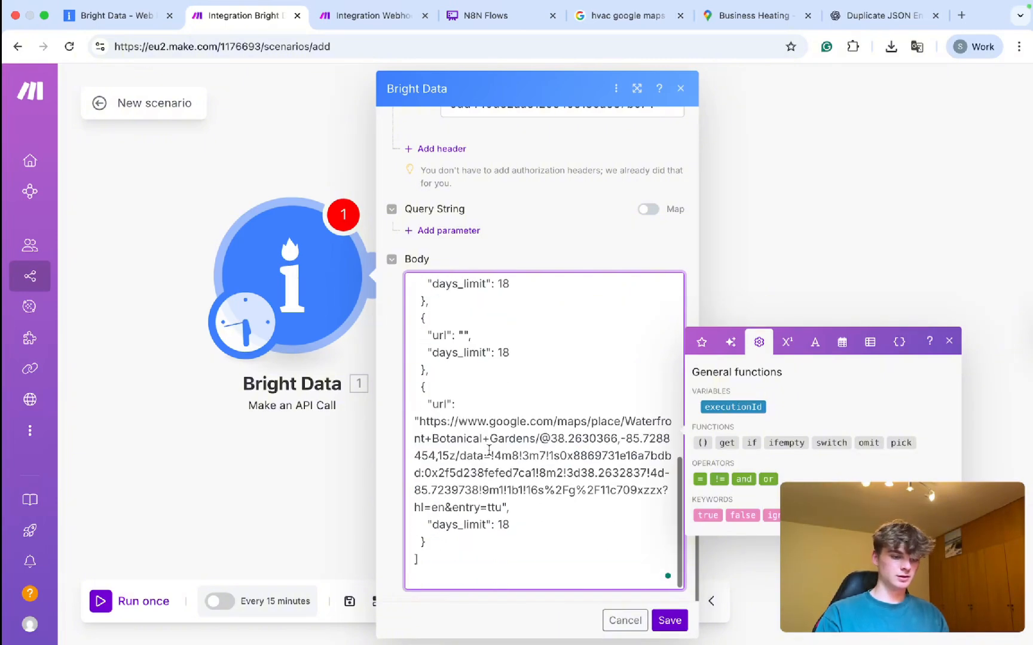
drag(503, 507, 427, 426)
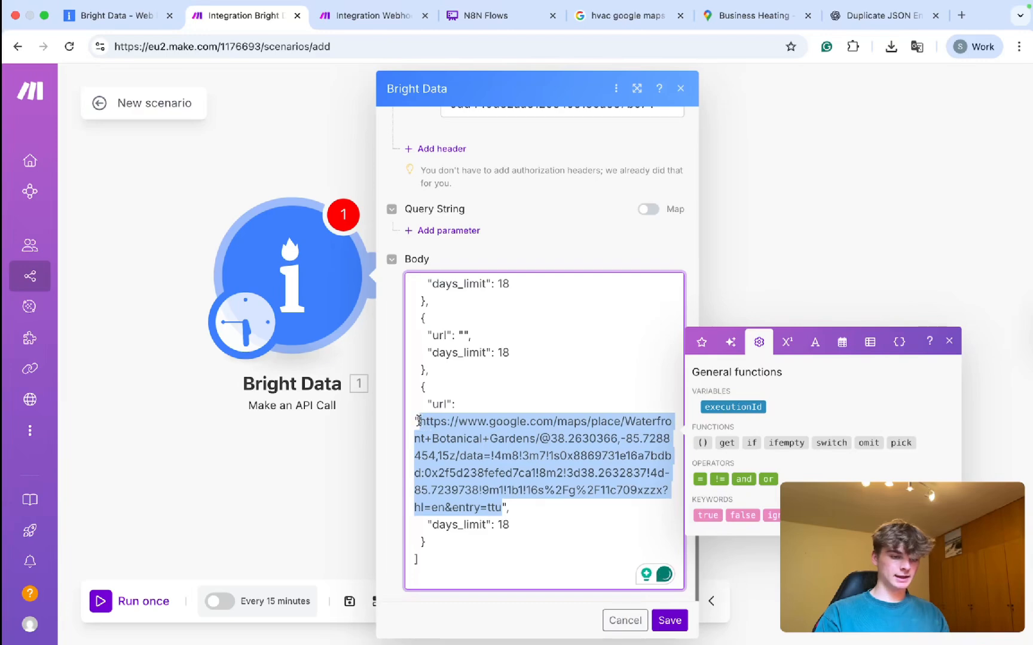
key(BackSpace)
scroll(496, 415, up, 10)
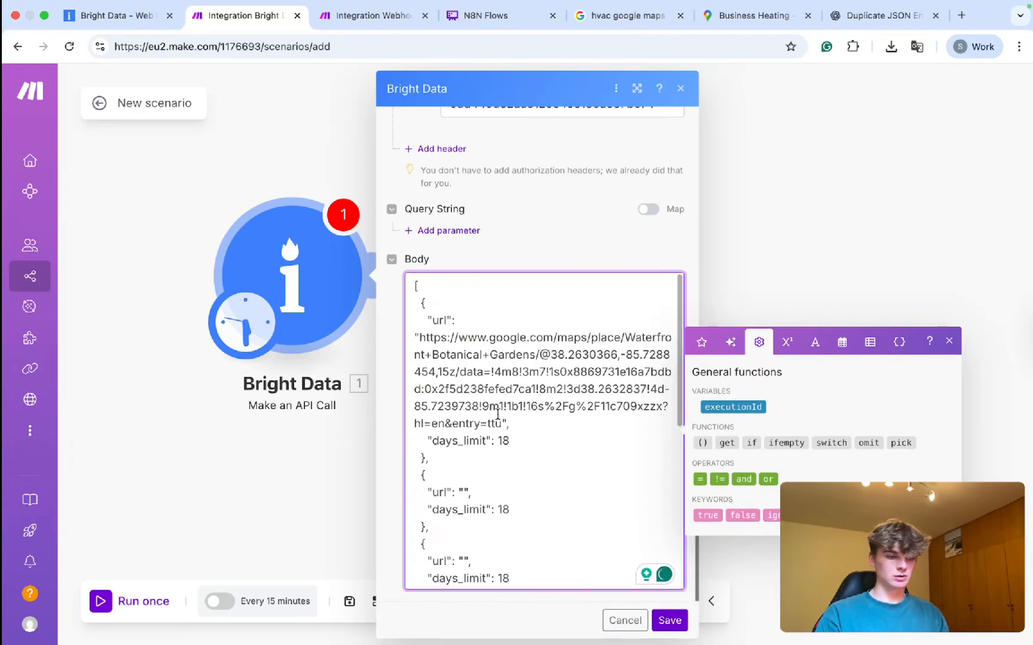
scroll(498, 414, down, 3)
scroll(529, 433, down, 3)
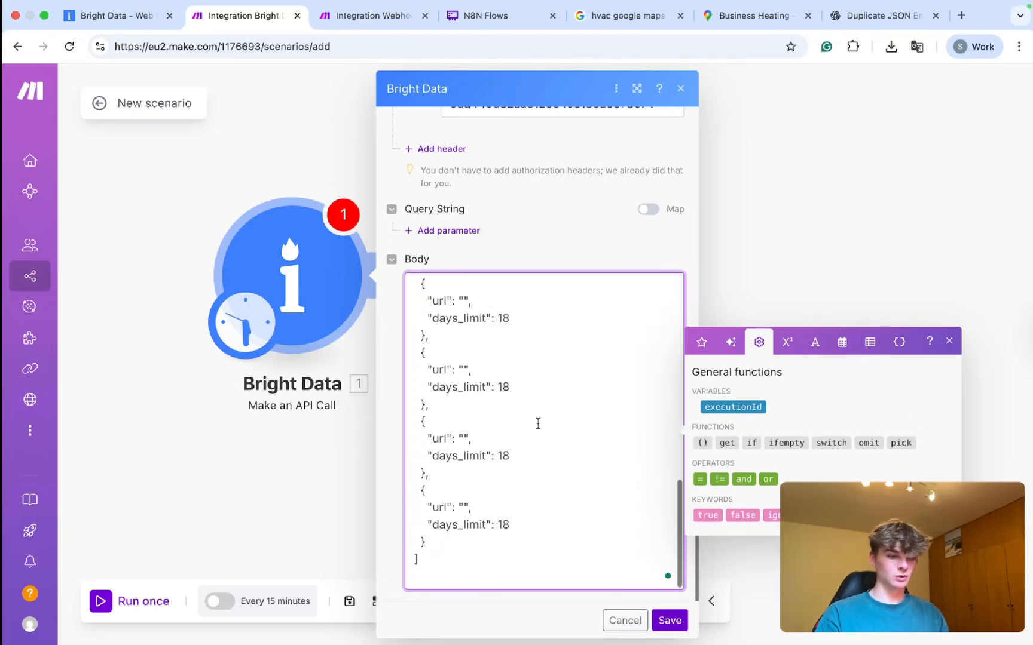
key(super+v)
scroll(538, 424, down, 5)
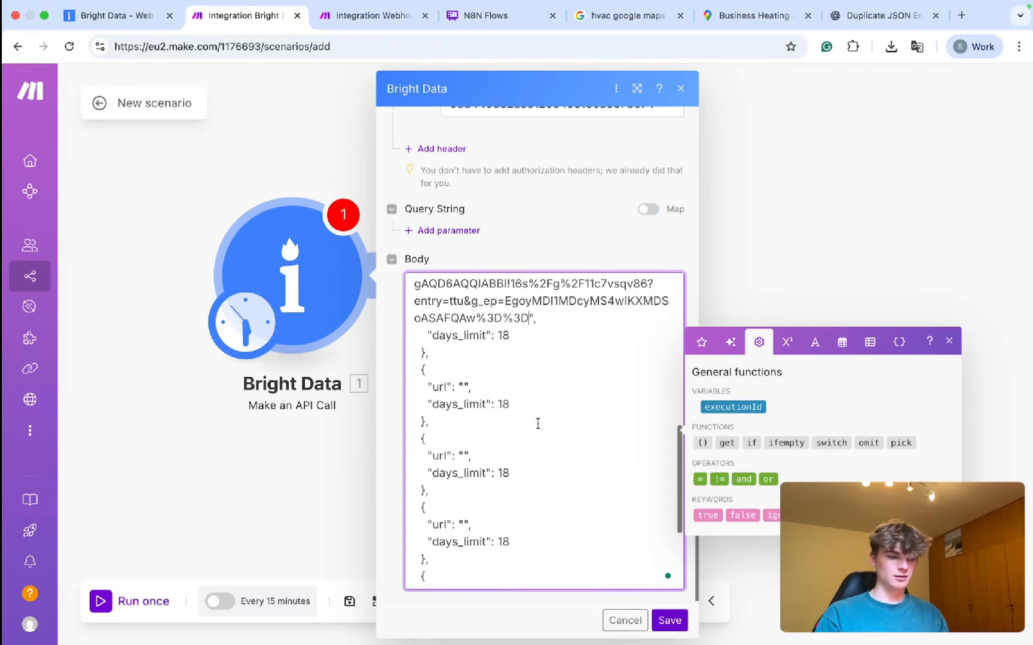
click(750, 15)
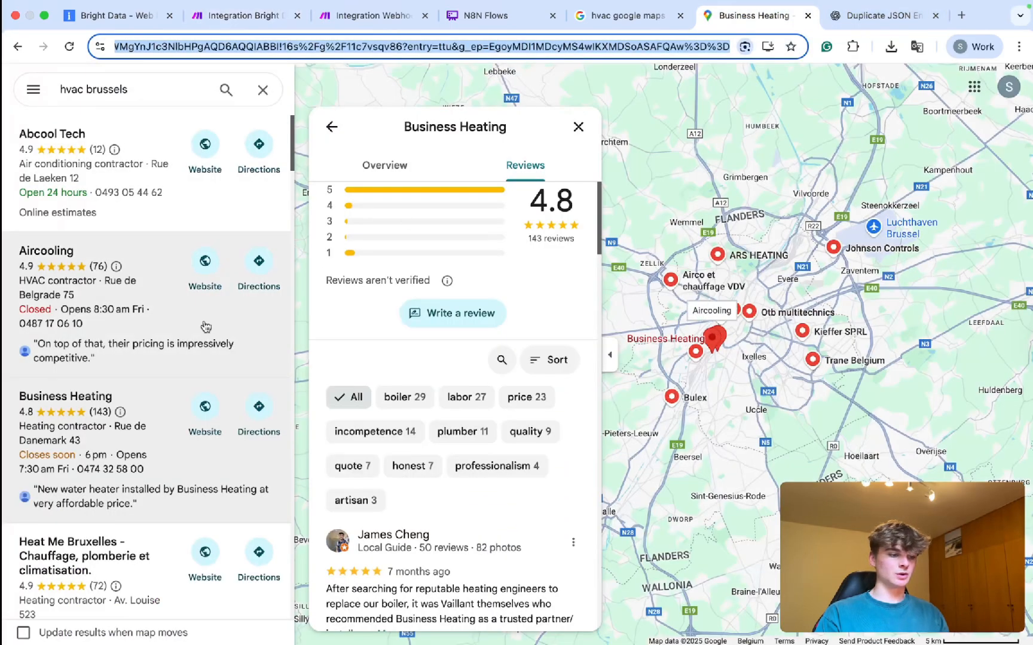
Copy the Heat Me Bruxelles Maps link and paste it into an empty url in the Body.
scroll(173, 371, down, 3)
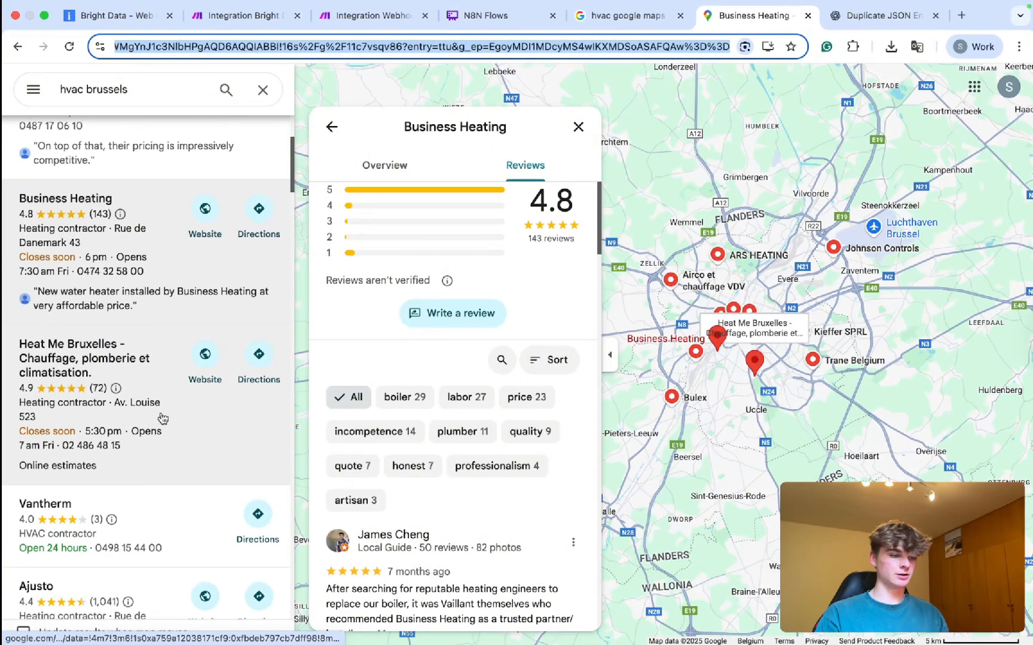
click(163, 418)
click(454, 389)
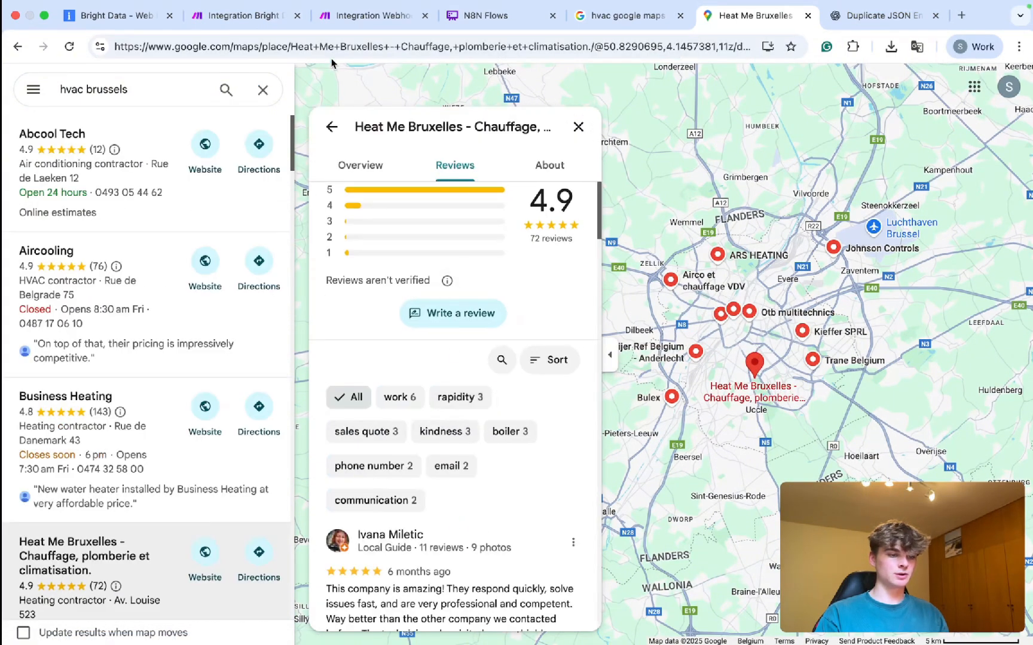
click(284, 45)
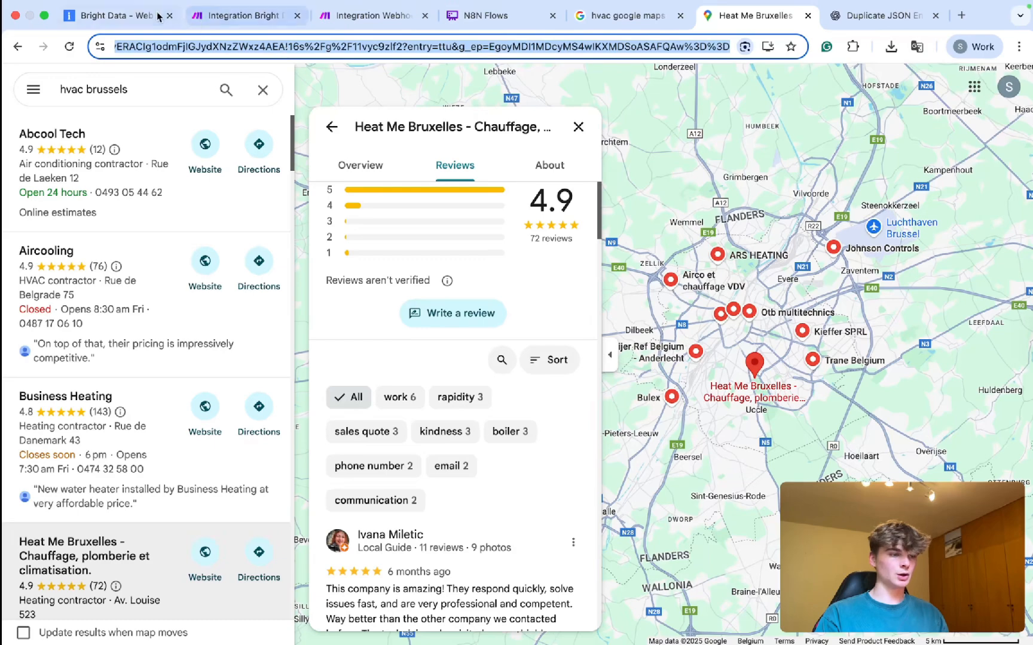
click(99, 9)
click(72, 37)
click(90, 15)
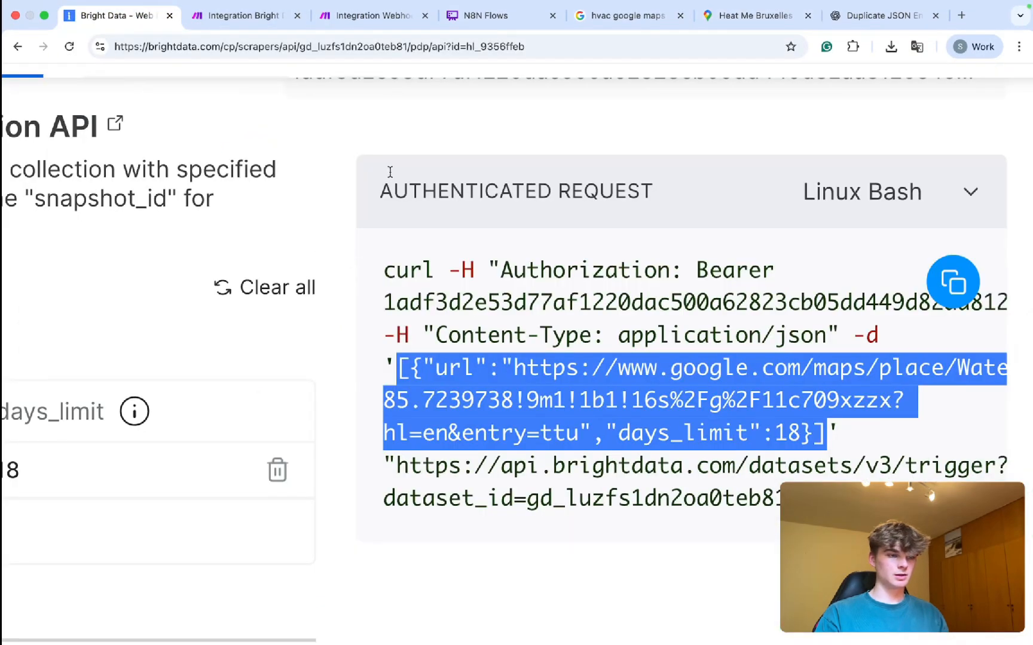
click(252, 23)
click(464, 386)
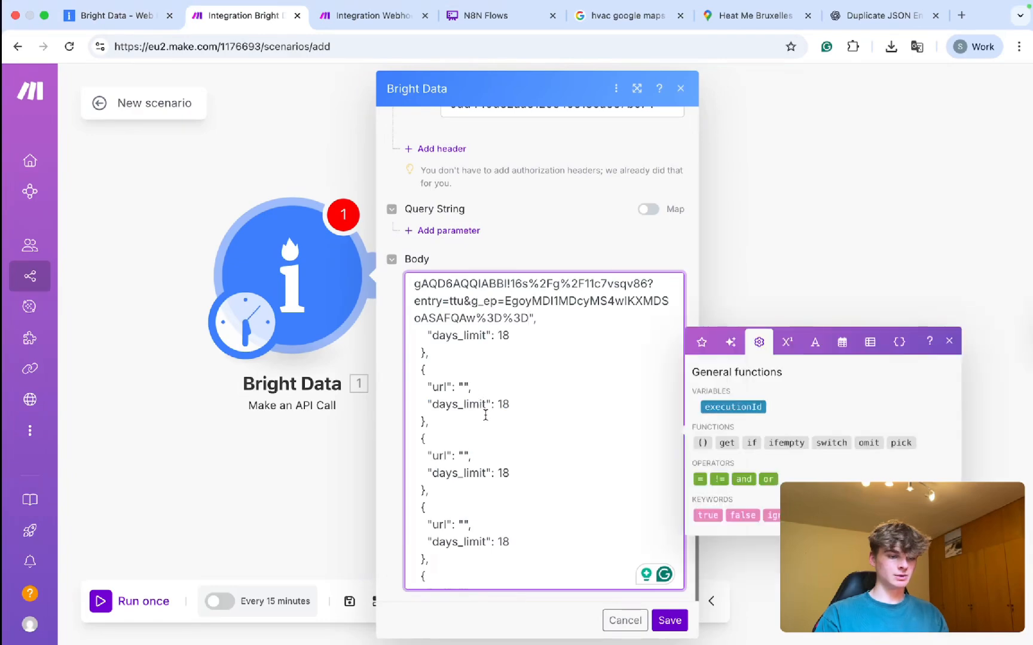
key(super+v)
scroll(507, 417, up, 1)
scroll(508, 418, down, 1)
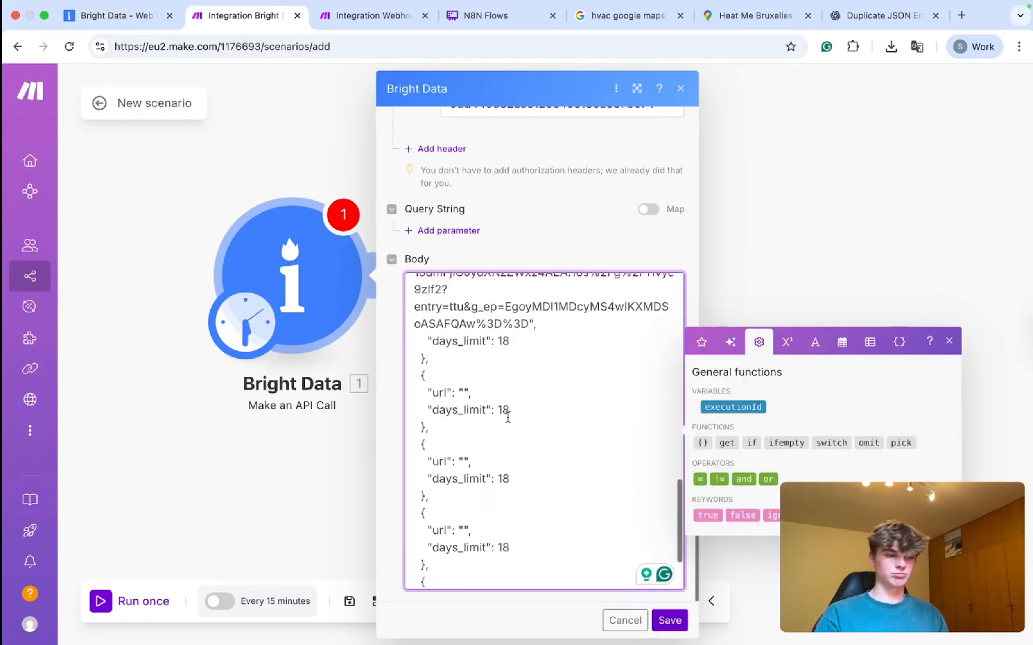
Copy the Ajusto Maps link and paste it into the next empty url in the Body.
click(712, 25)
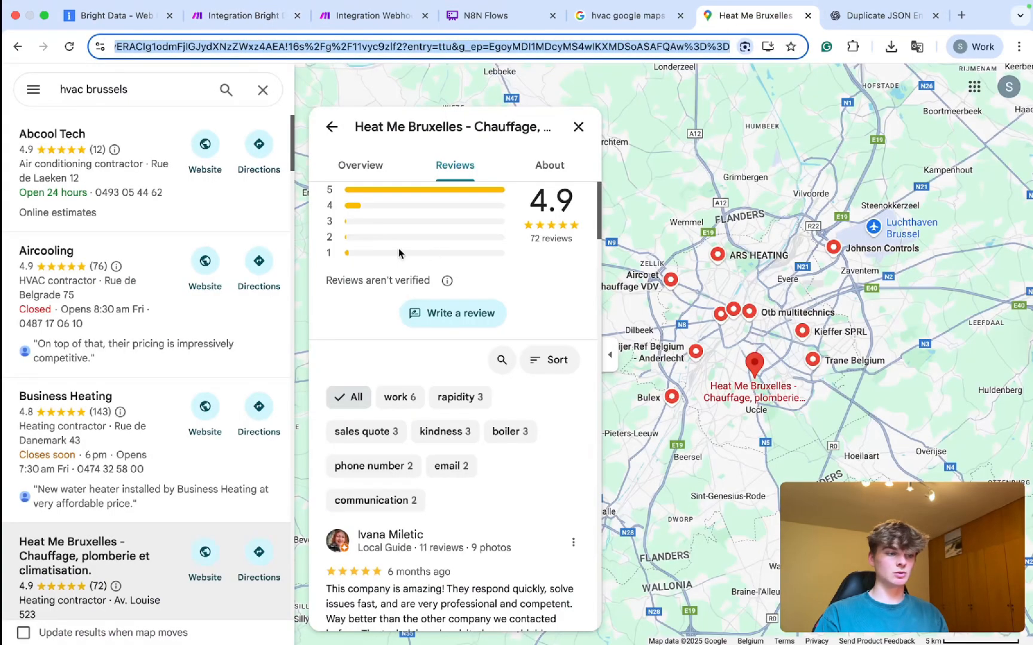
scroll(212, 341, down, 8)
scroll(194, 389, down, 1)
click(156, 358)
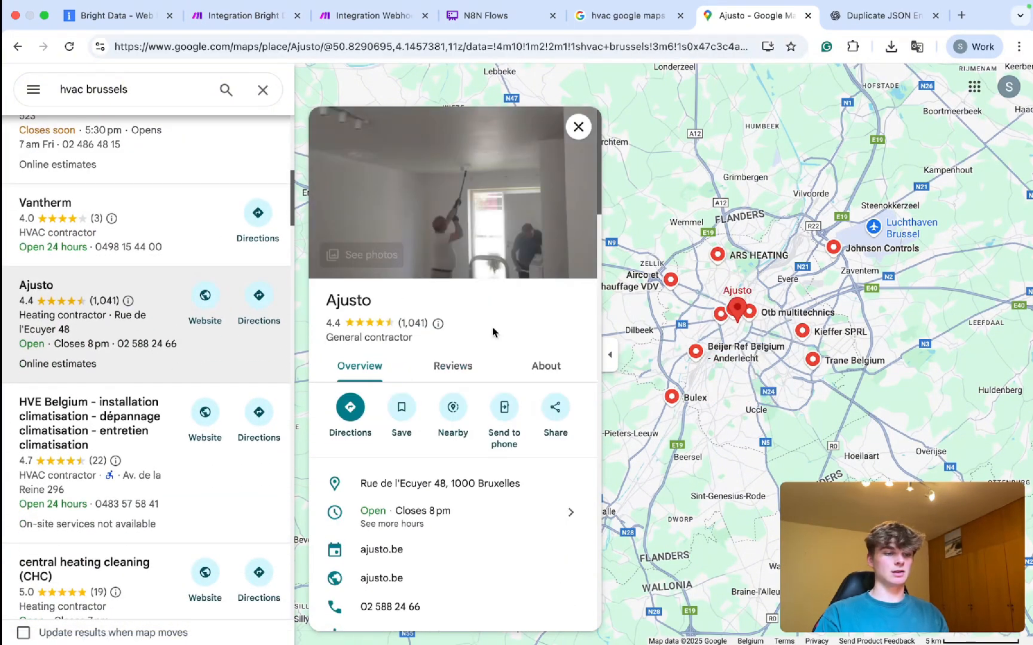
click(452, 366)
double_click(393, 46)
key(ctrl+a)
click(134, 18)
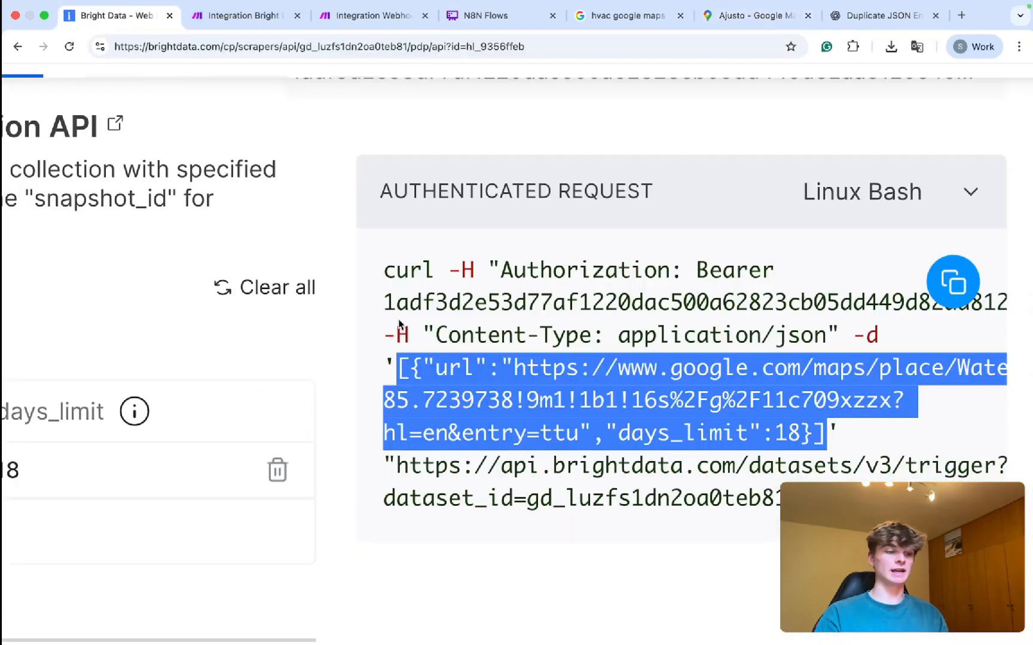
click(268, 19)
scroll(426, 286, down, 1)
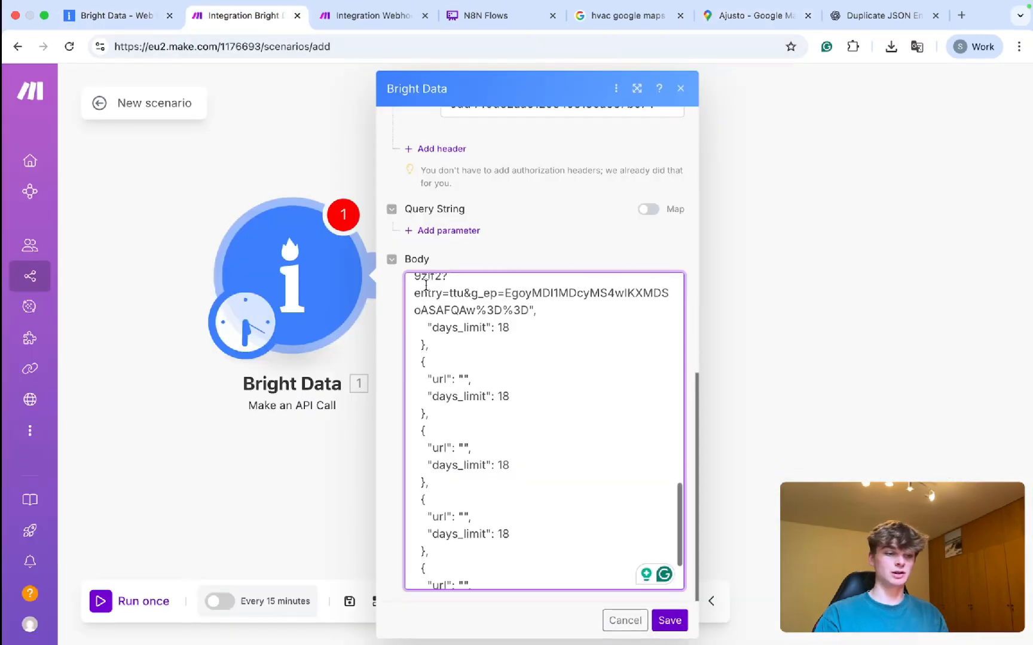
click(464, 378)
key(ctrl+v)
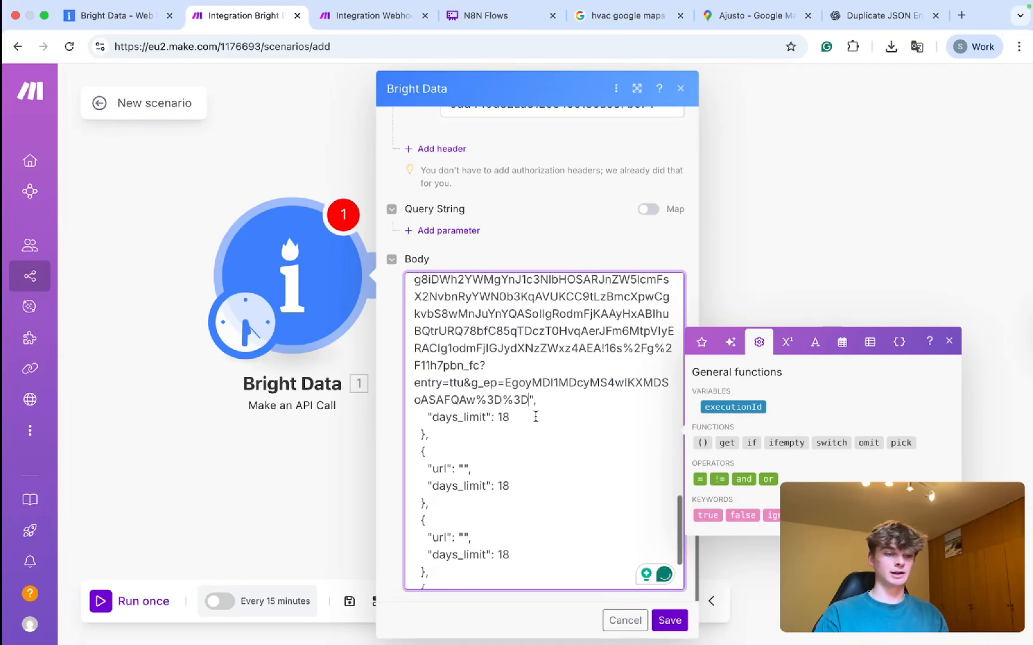
scroll(535, 416, up, 5)
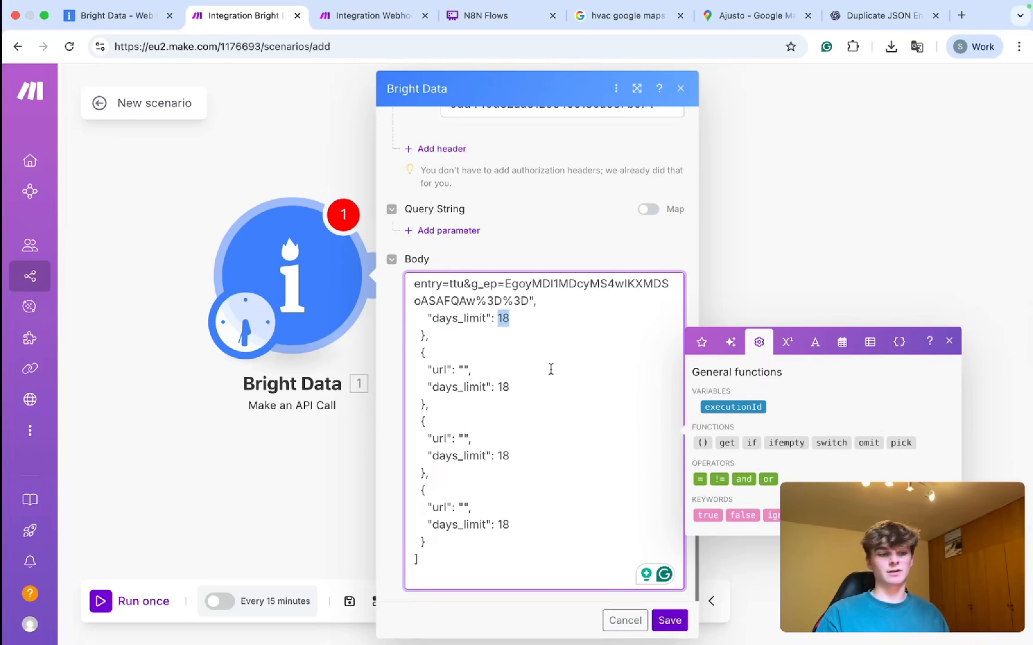
drag(428, 560, 425, 422)
drag(439, 541, 427, 483)
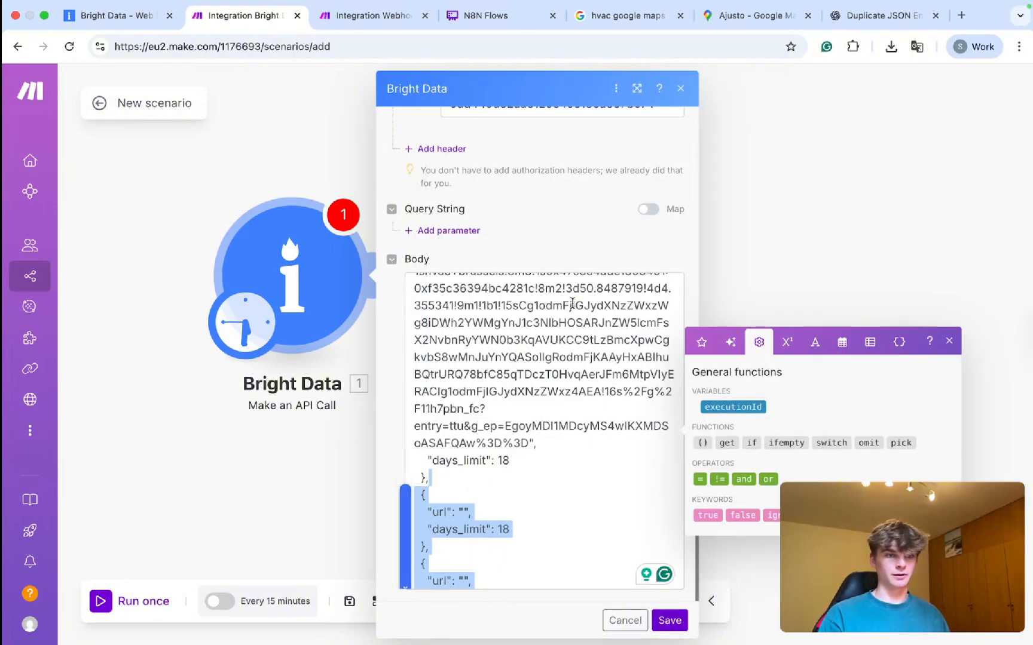
Scroll through Ajusto's Google Maps reviews, rated 4.4 from 1,041 reviews.
click(740, 18)
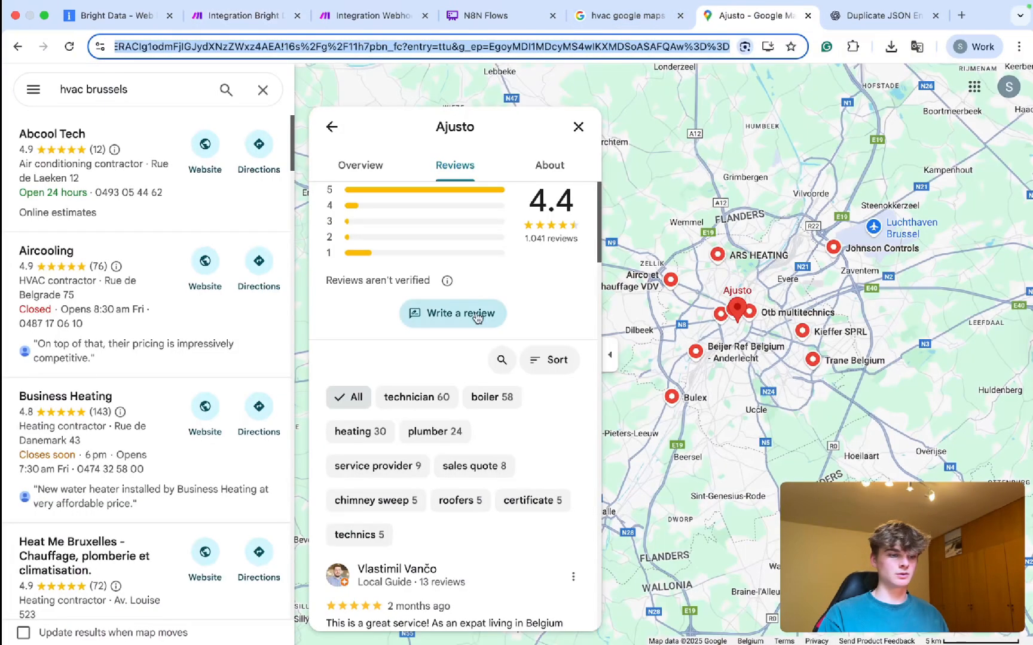
scroll(476, 358, down, 3)
scroll(476, 358, down, 10)
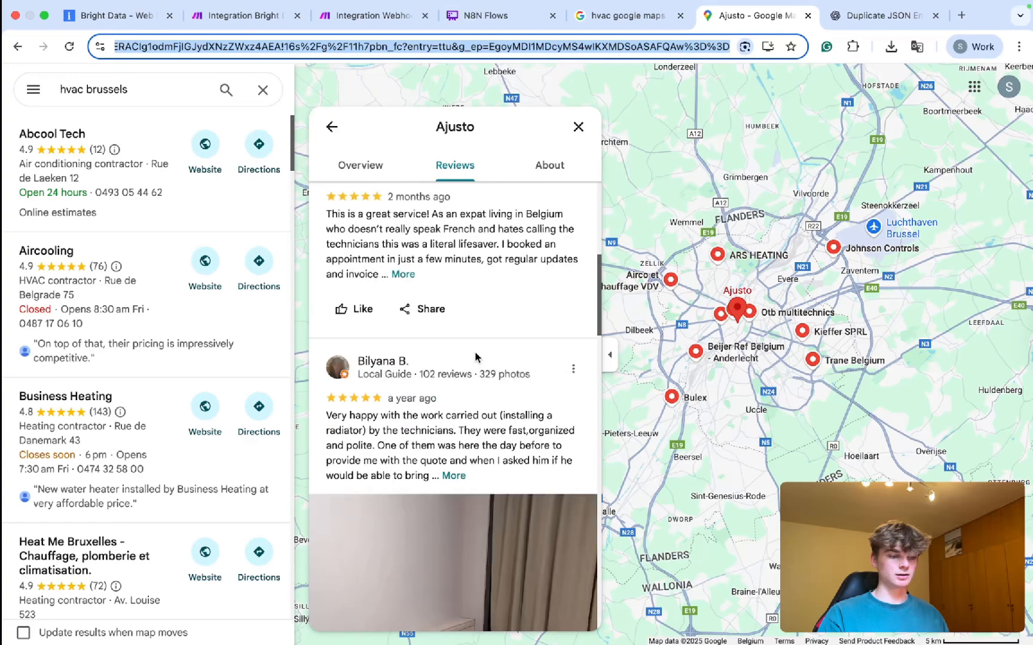
scroll(476, 357, down, 10)
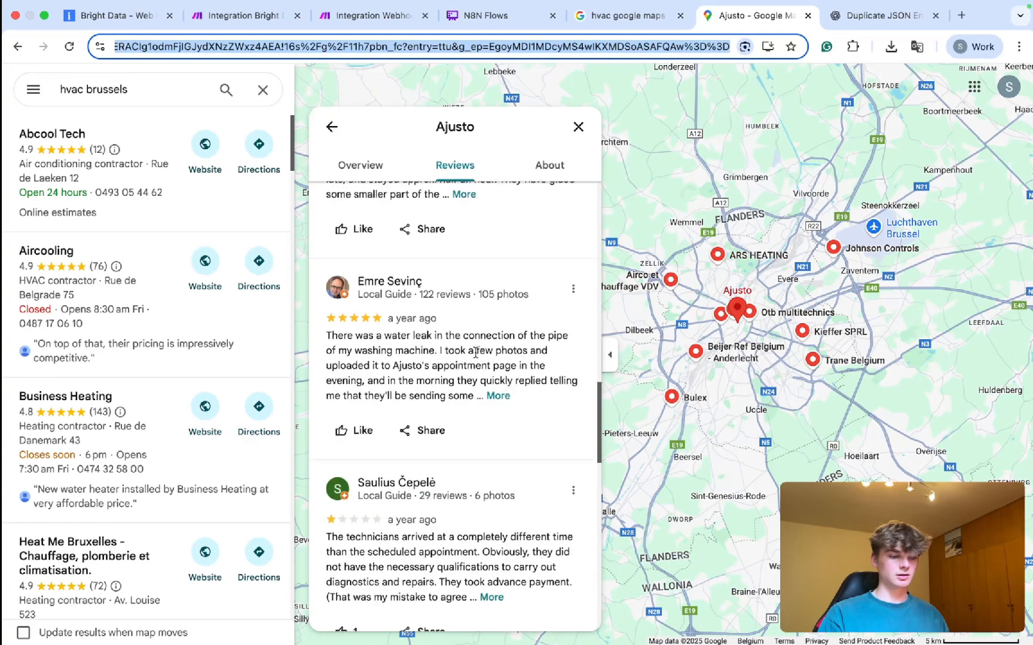
scroll(476, 357, down, 10)
scroll(476, 357, down, 3)
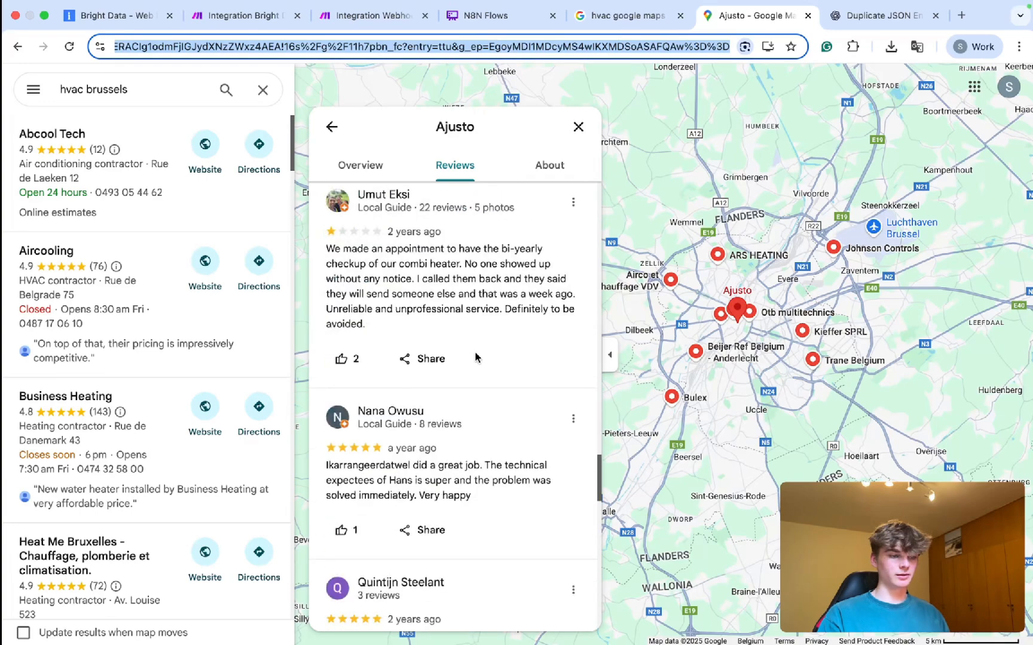
scroll(476, 358, down, 8)
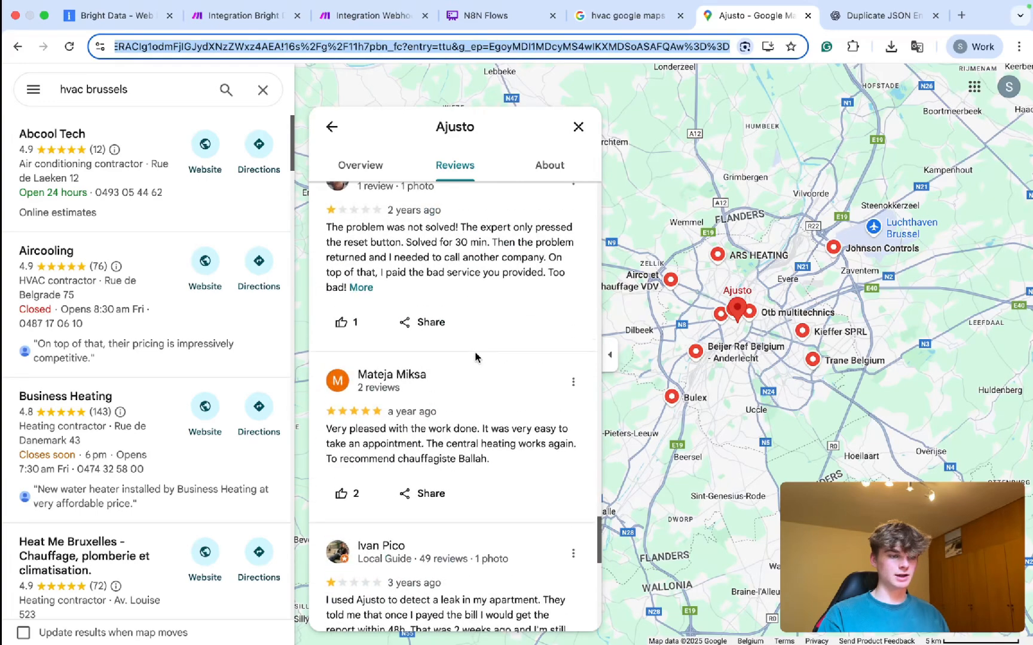
scroll(476, 358, down, 5)
scroll(477, 357, down, 5)
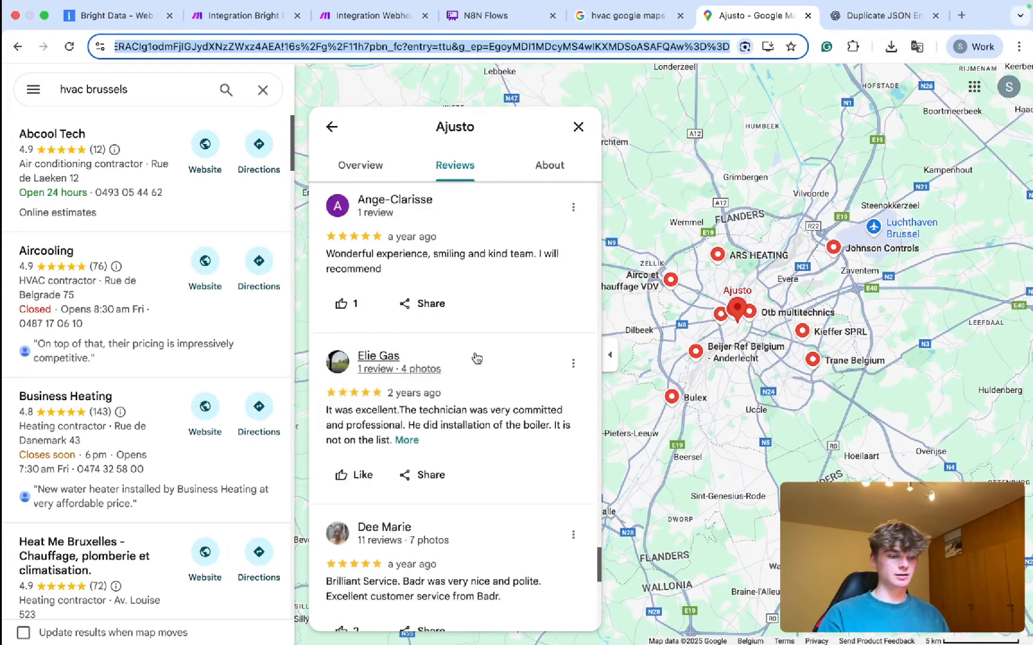
scroll(476, 357, down, 5)
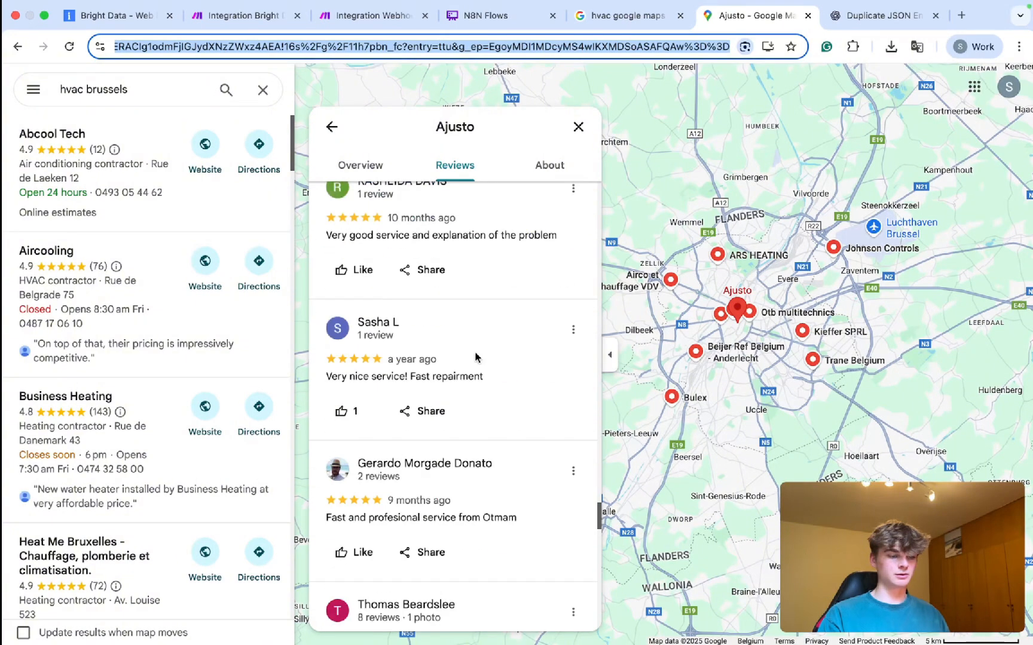
scroll(476, 357, down, 4)
scroll(477, 358, down, 5)
scroll(477, 357, down, 5)
scroll(476, 357, down, 10)
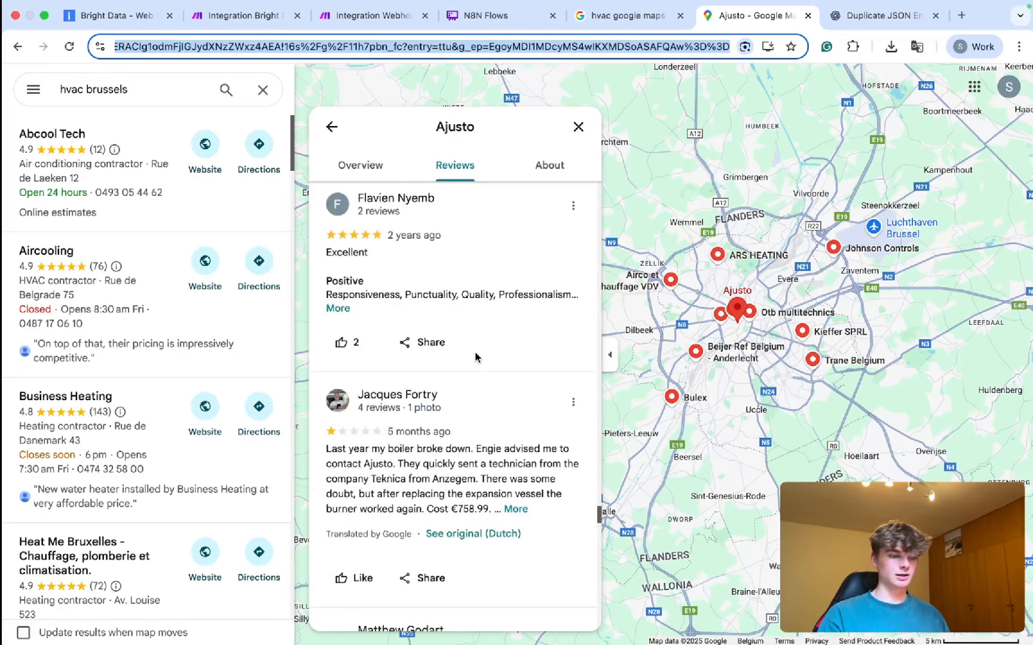
scroll(476, 357, down, 5)
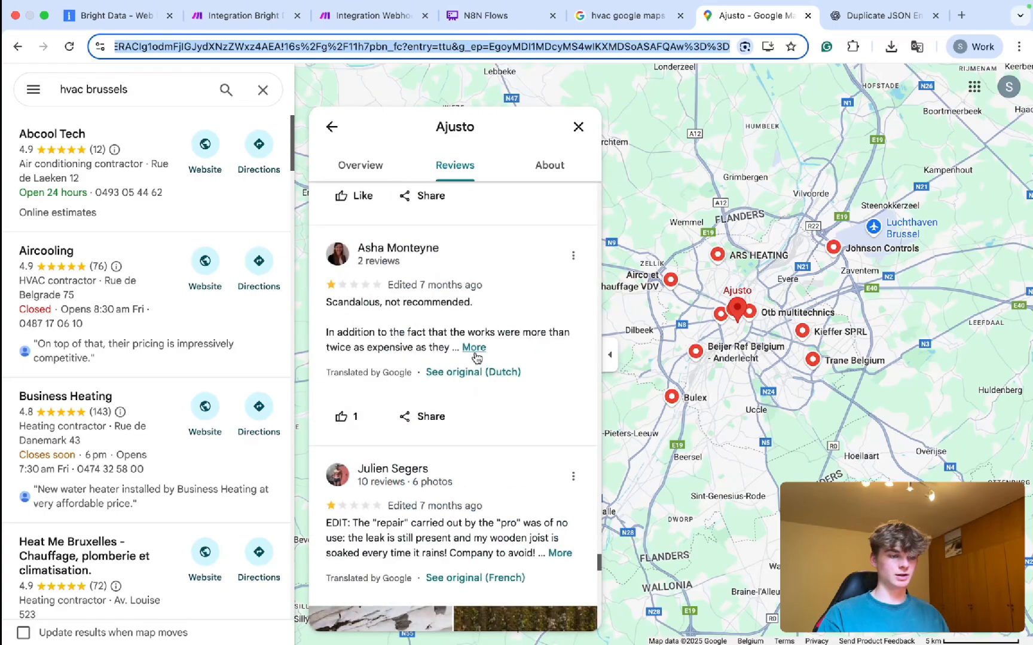
scroll(476, 358, down, 5)
scroll(476, 357, up, 20)
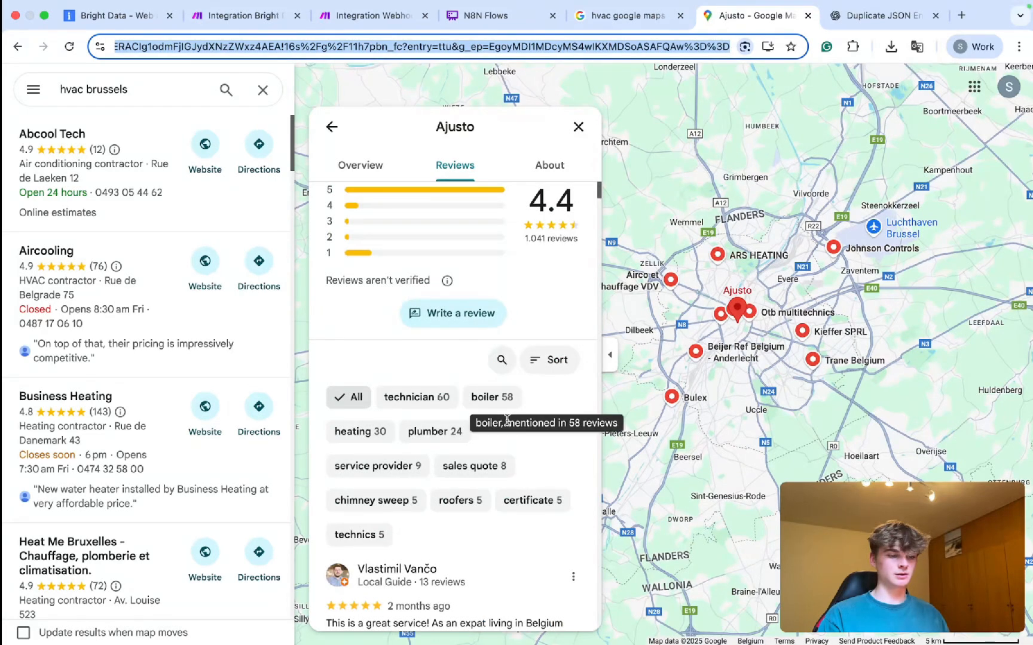
scroll(526, 514, down, 1)
Sort Ajusto's reviews by Newest and browse them, starting with a five-star review from 5 days ago.
click(547, 336)
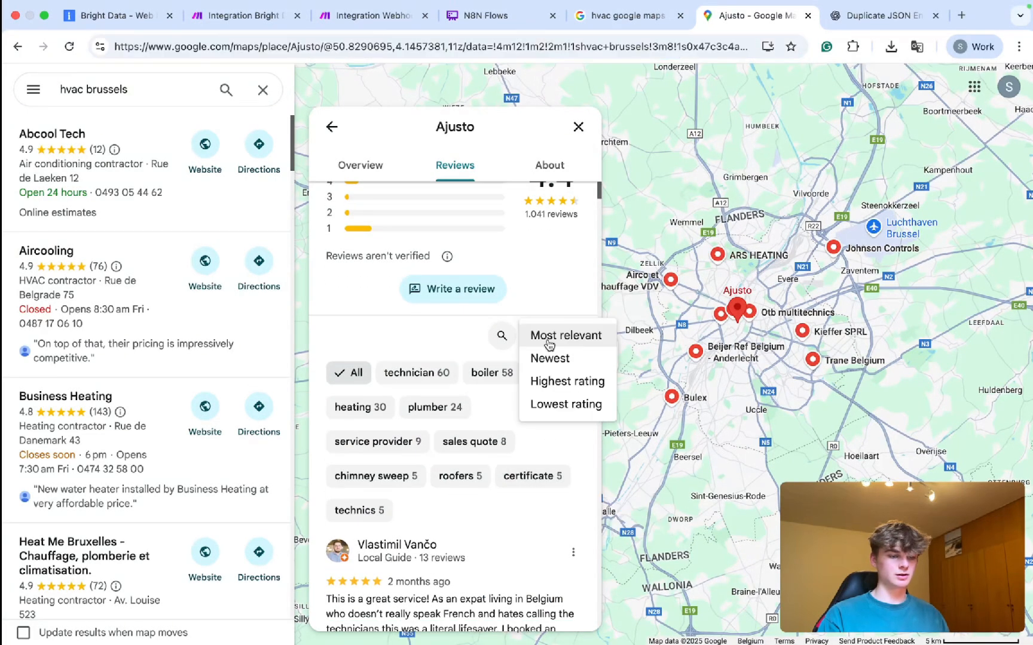
click(550, 358)
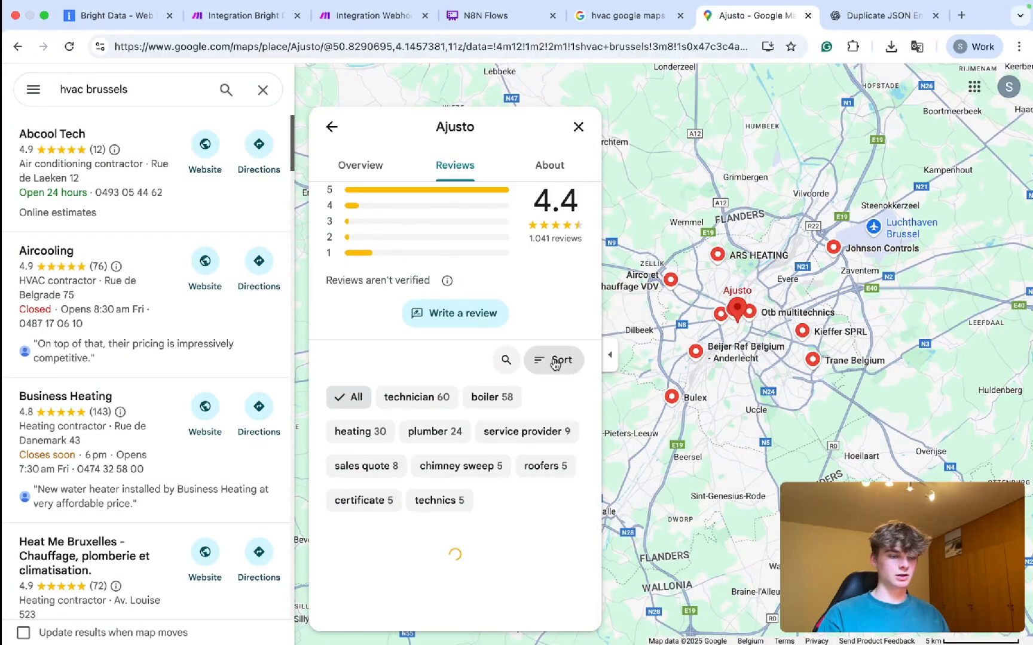
scroll(460, 387, down, 3)
scroll(460, 388, down, 6)
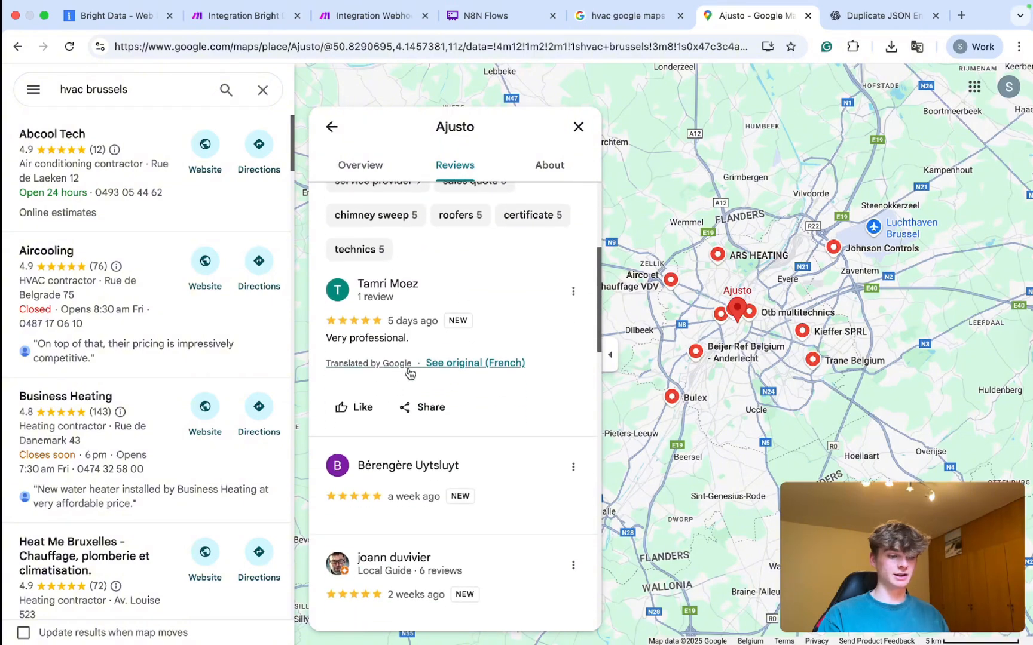
scroll(412, 478, down, 5)
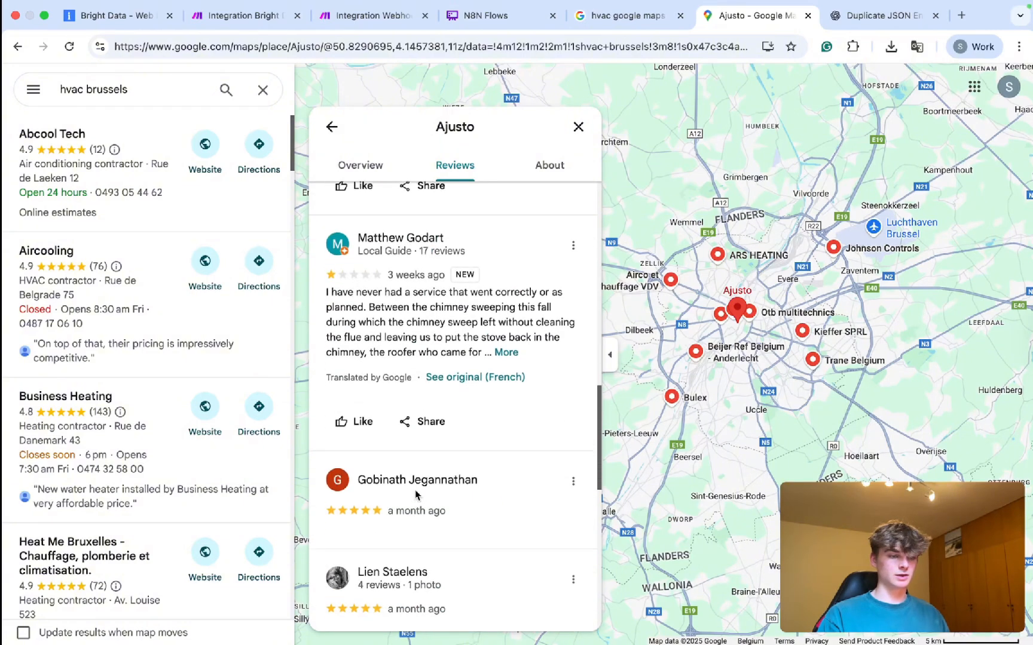
scroll(437, 418, down, 3)
scroll(424, 371, up, 15)
scroll(438, 233, down, 1)
scroll(438, 234, up, 1)
scroll(439, 232, down, 3)
scroll(439, 230, down, 6)
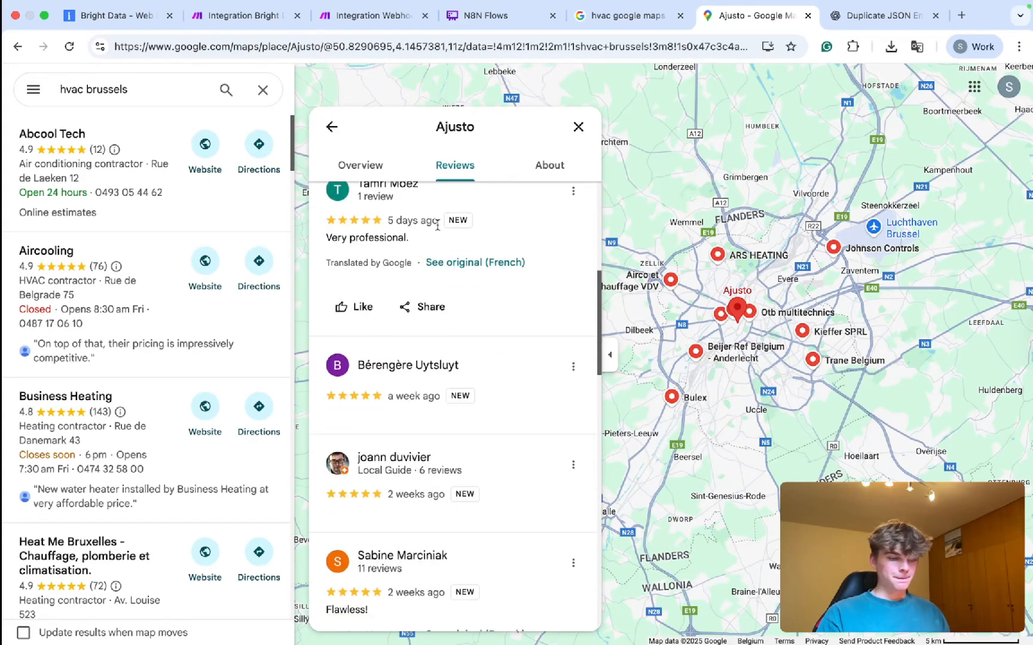
scroll(438, 230, down, 4)
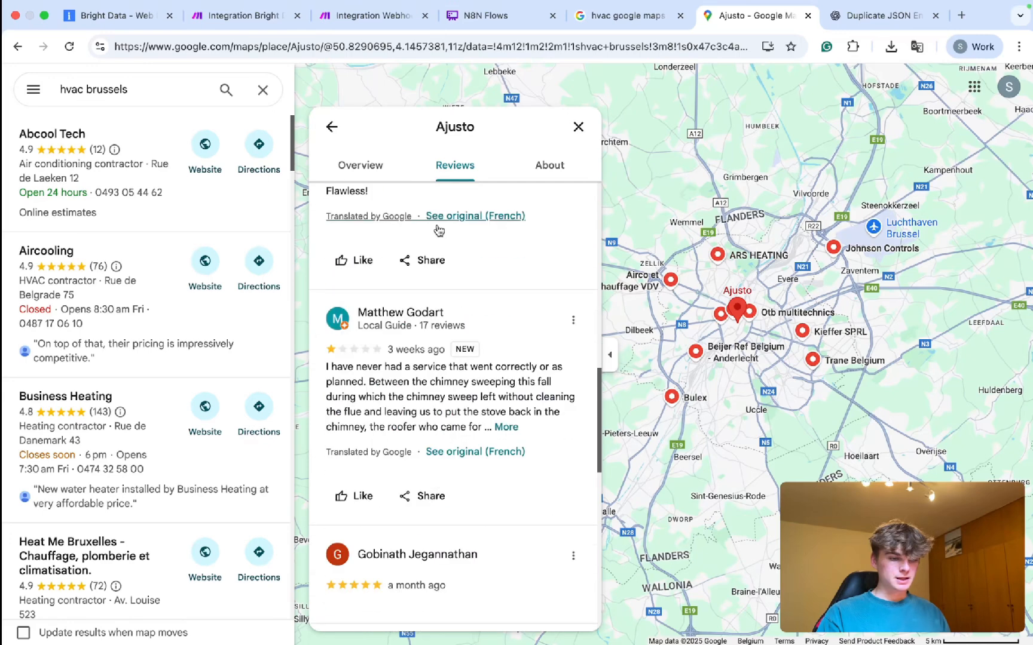
scroll(438, 230, down, 2)
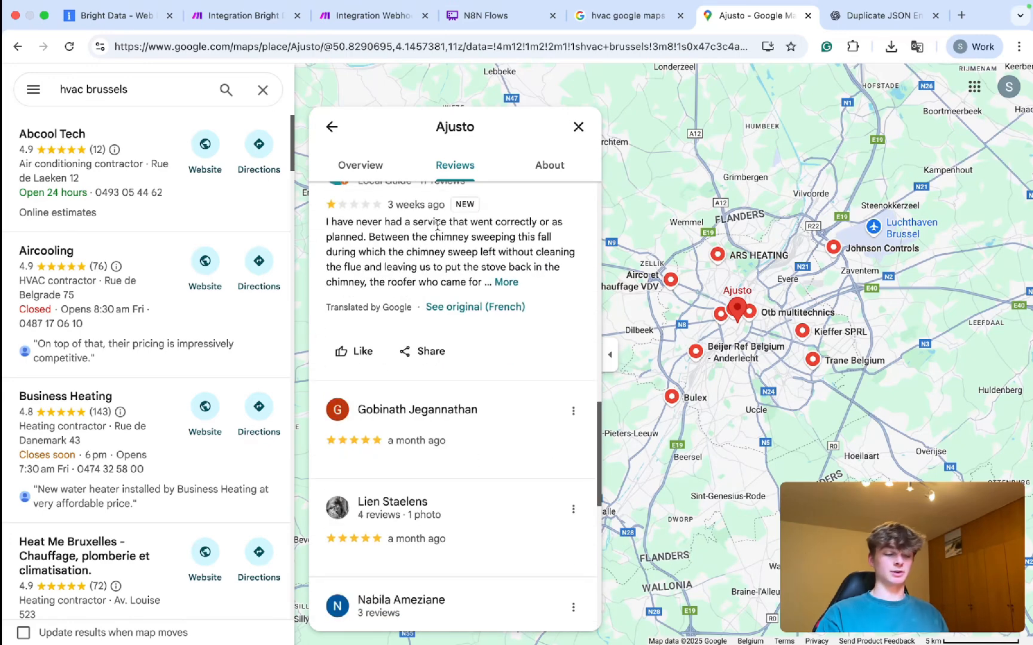
scroll(439, 227, down, 2)
scroll(438, 229, down, 5)
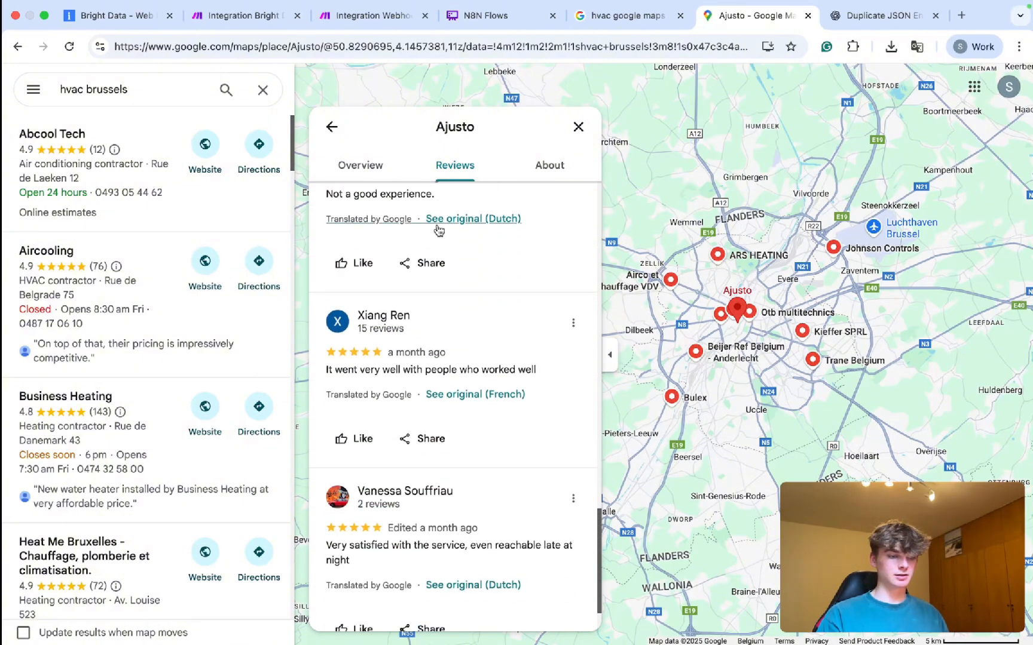
scroll(438, 229, down, 7)
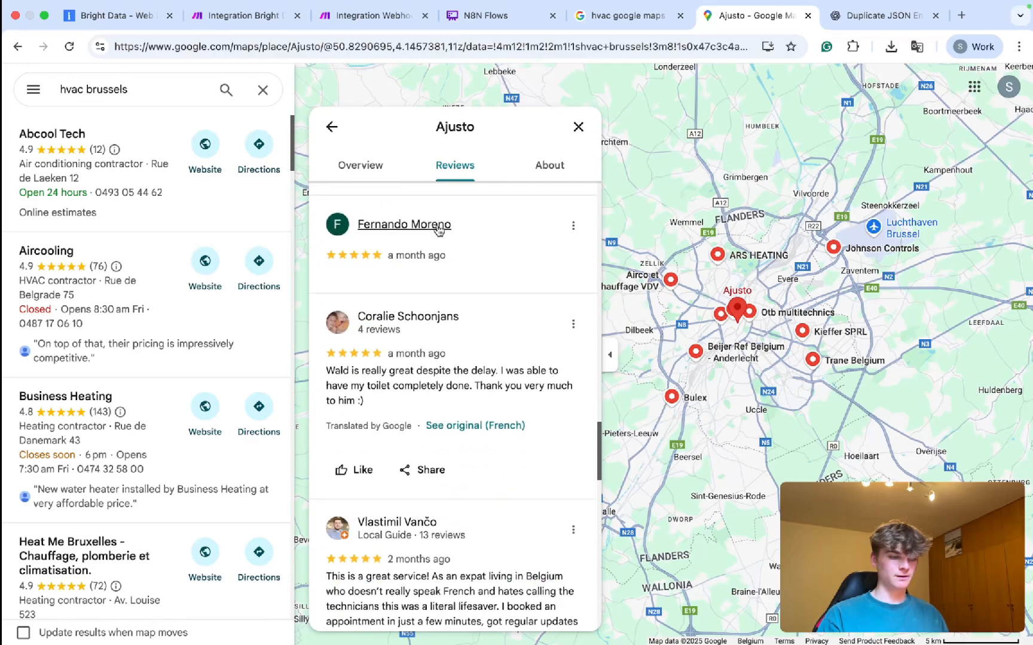
scroll(438, 229, down, 3)
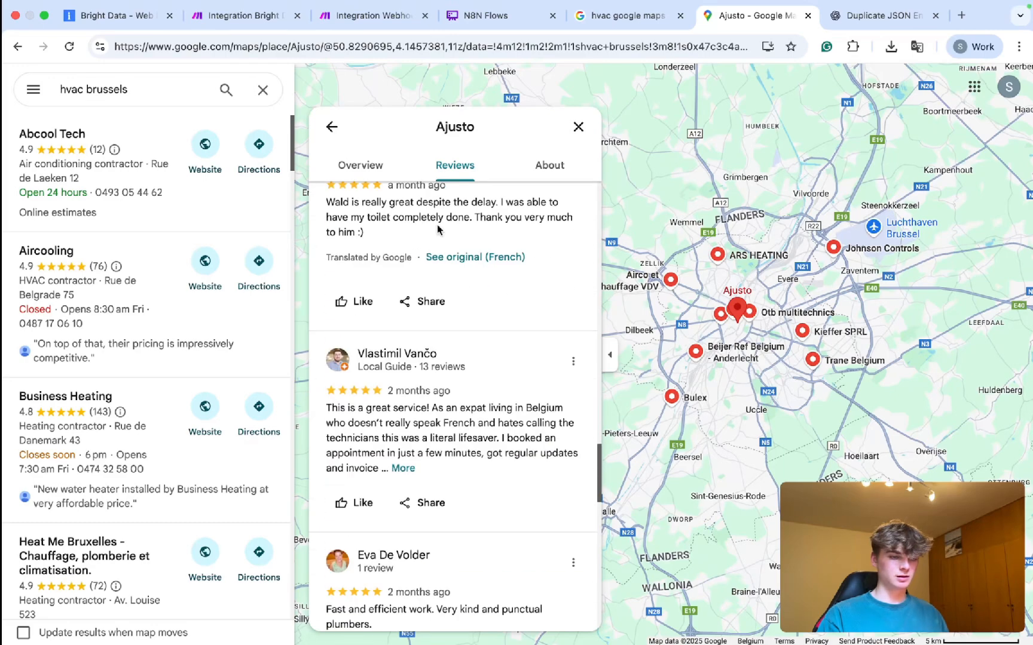
scroll(438, 229, up, 15)
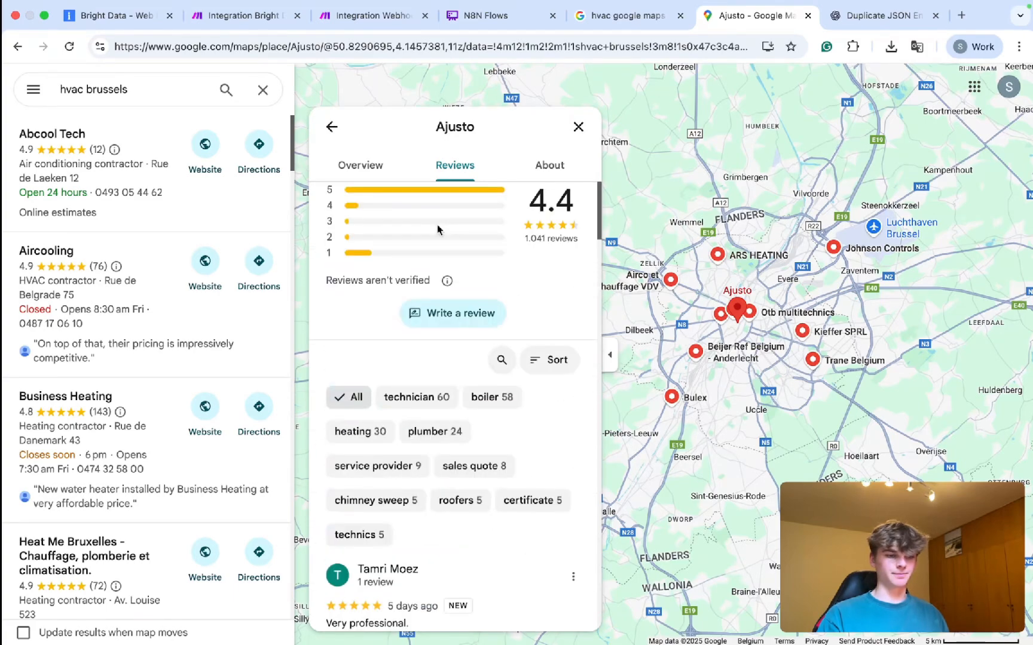
scroll(438, 229, down, 6)
scroll(450, 247, up, 6)
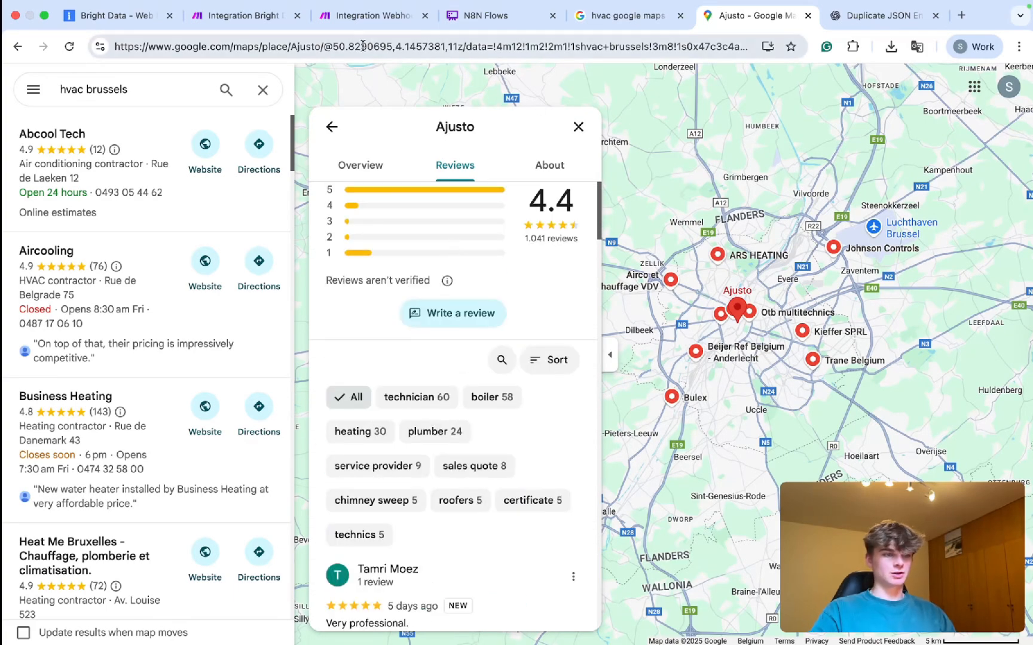
Delete the leftover last object with its empty url from the Body JSON.
click(350, 19)
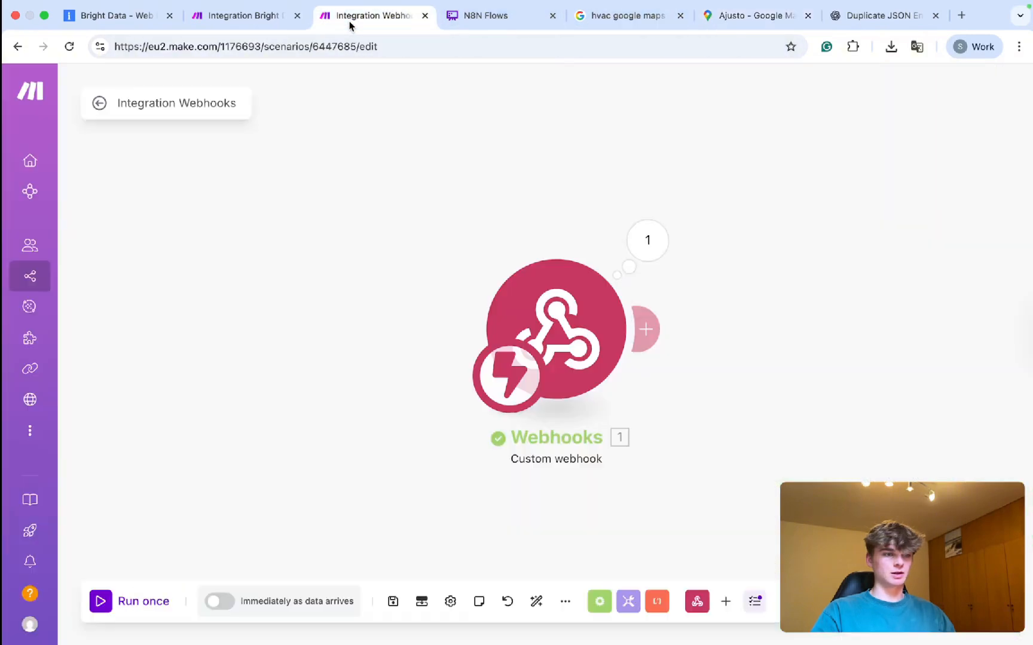
click(253, 20)
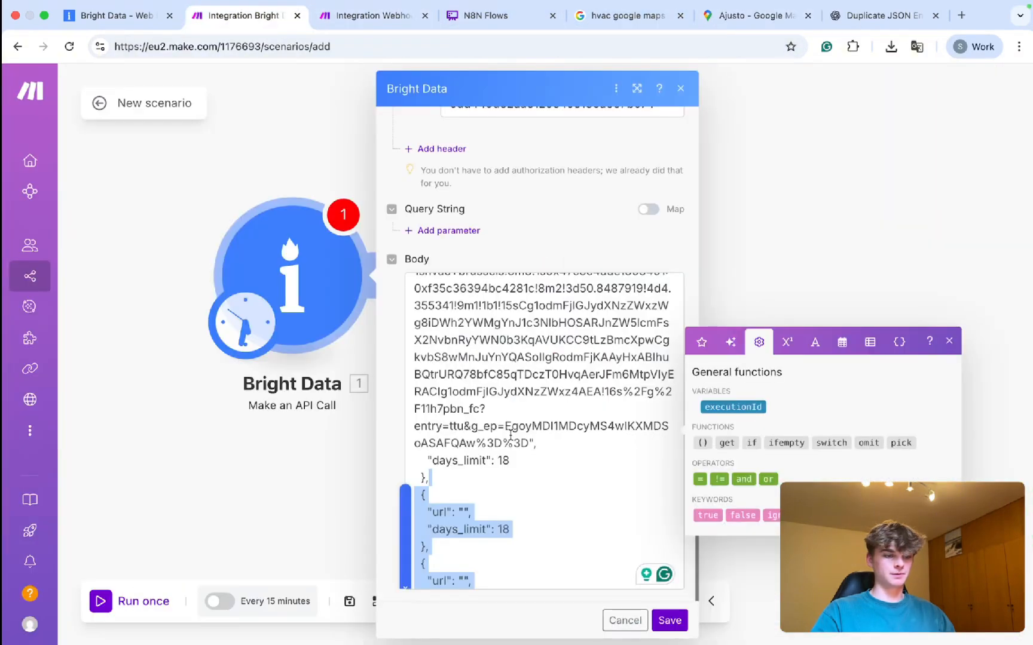
scroll(510, 437, down, 1)
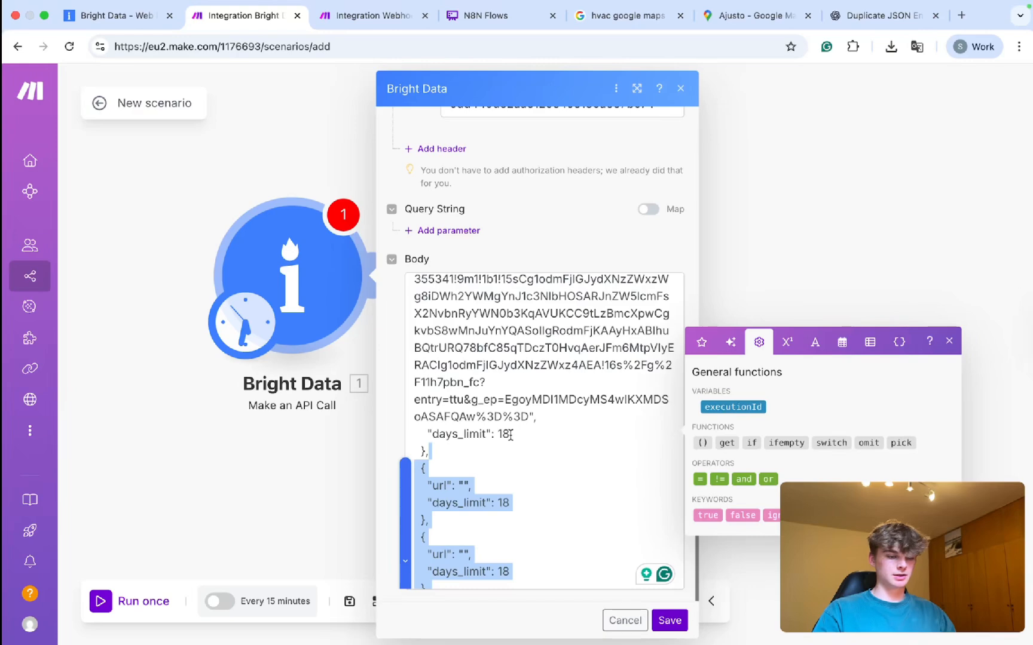
scroll(510, 434, down, 4)
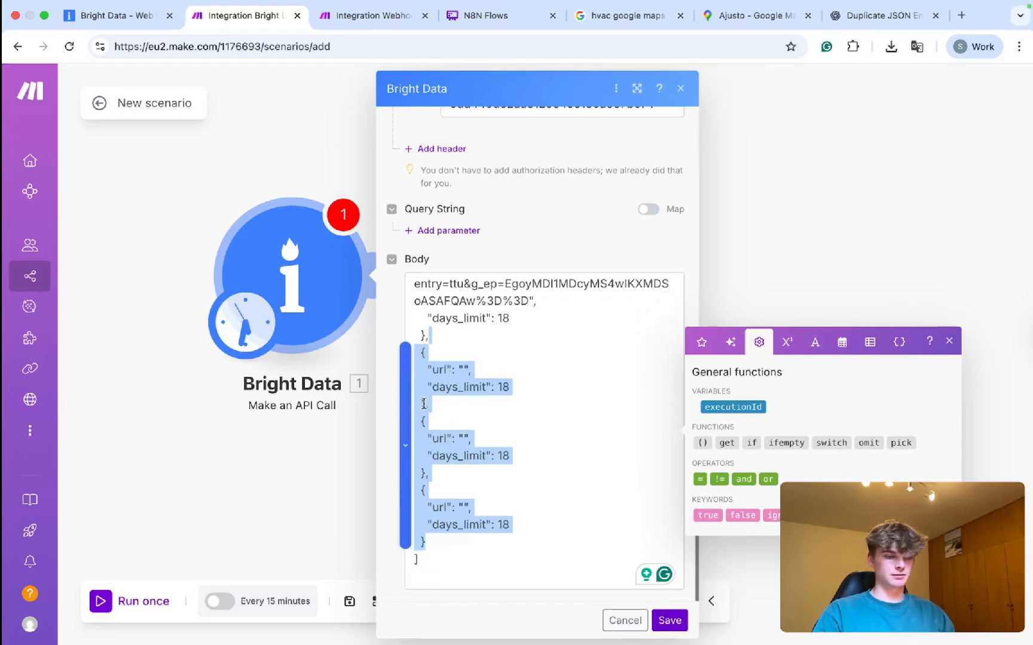
click(440, 420)
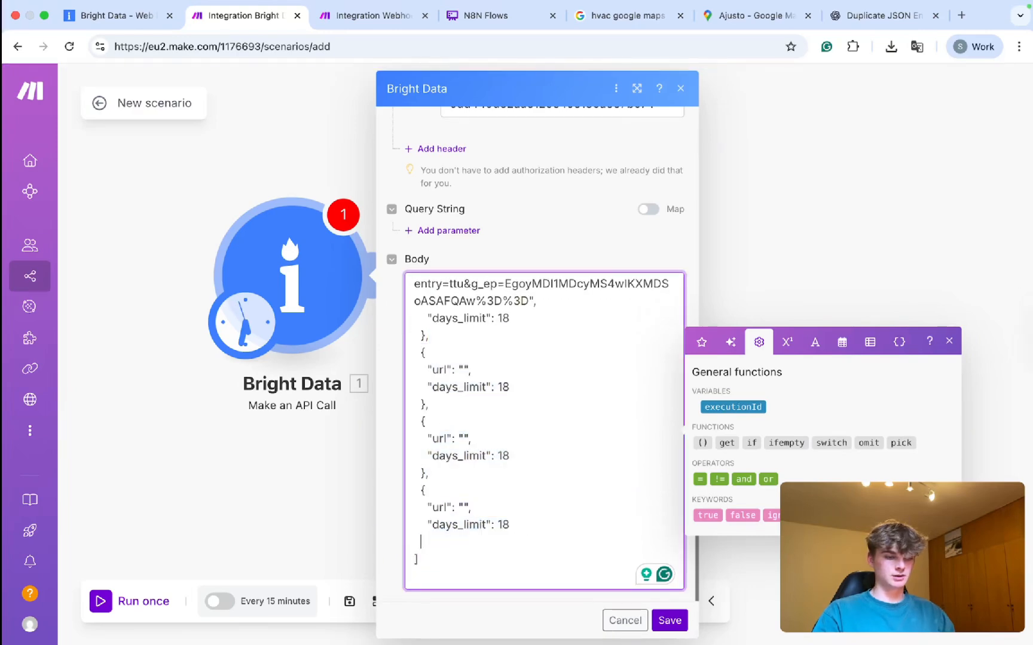
key(BackSpace)
key(BackSpace)
key(BackSpace)
key(BackSpace)
key(BackSpace)
key(BackSpace)
key(BackSpace)
key(BackSpace)
key(BackSpace)
key(BackSpace)
key(BackSpace)
key(BackSpace)
key(BackSpace)
key(BackSpace)
key(BackSpace)
key(BackSpace)
key(BackSpace)
key(BackSpace)
key(BackSpace)
key(BackSpace)
key(BackSpace)
key(BackSpace)
key(BackSpace)
key(BackSpace)
key(BackSpace)
key(BackSpace)
key(BackSpace)
key(BackSpace)
key(BackSpace)
key(BackSpace)
key(BackSpace)
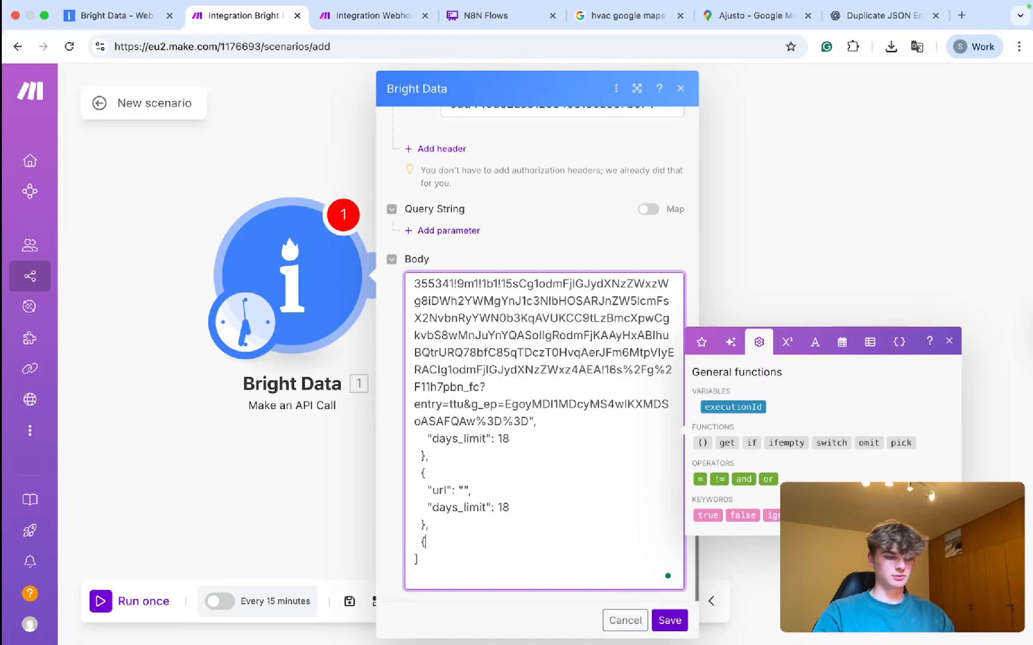
drag(441, 546, 428, 463)
key(BackSpace)
Replace the Body with the copied Ajusto request JSON (days_limit 18) and trim the blank lines.
scroll(445, 466, up, 4)
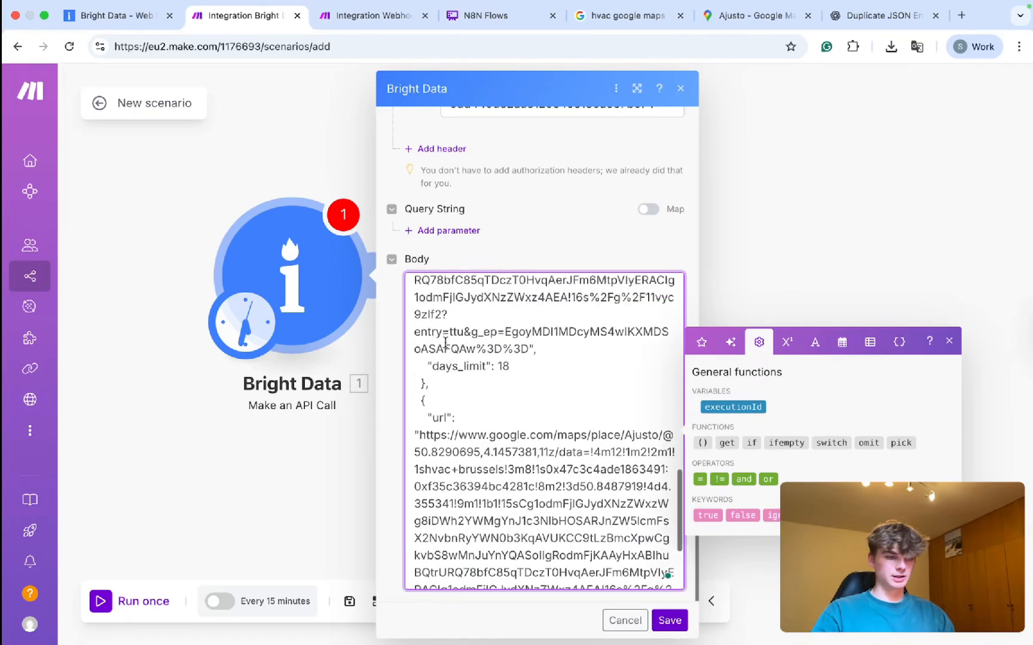
drag(436, 450, 425, 289)
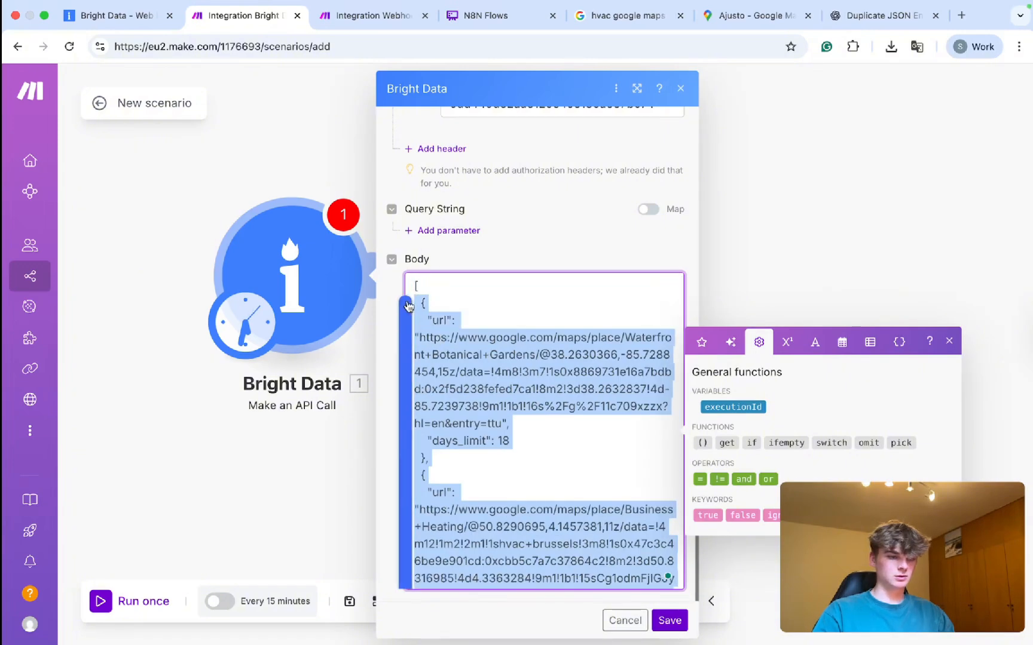
key(ctrl+v)
key(BackSpace)
scroll(464, 362, down, 2)
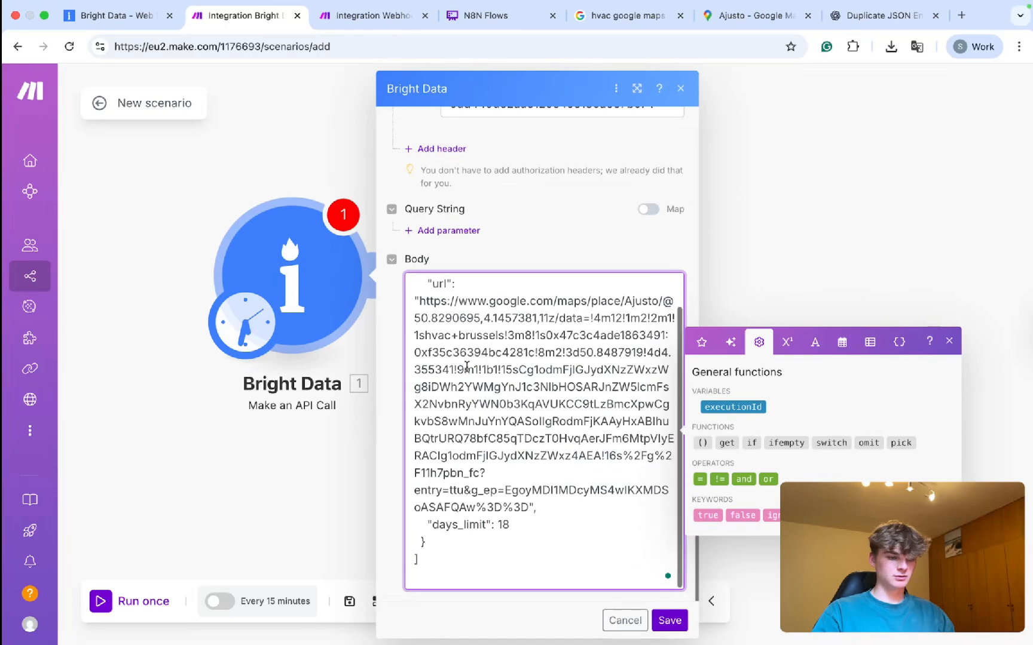
click(434, 576)
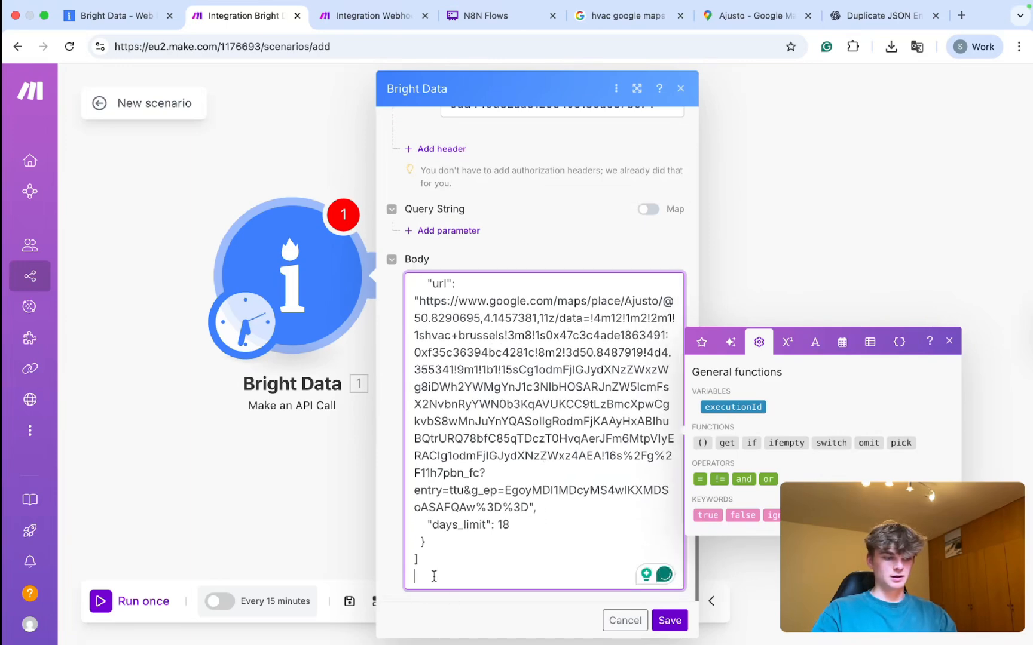
key(BackSpace)
scroll(515, 430, up, 1)
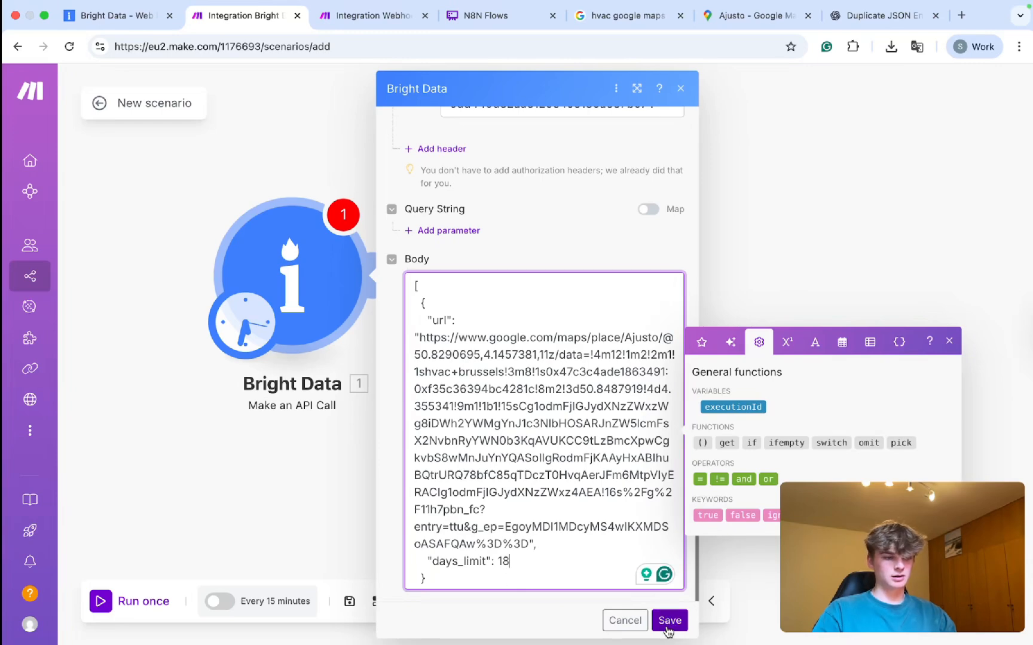
scroll(538, 401, up, 10)
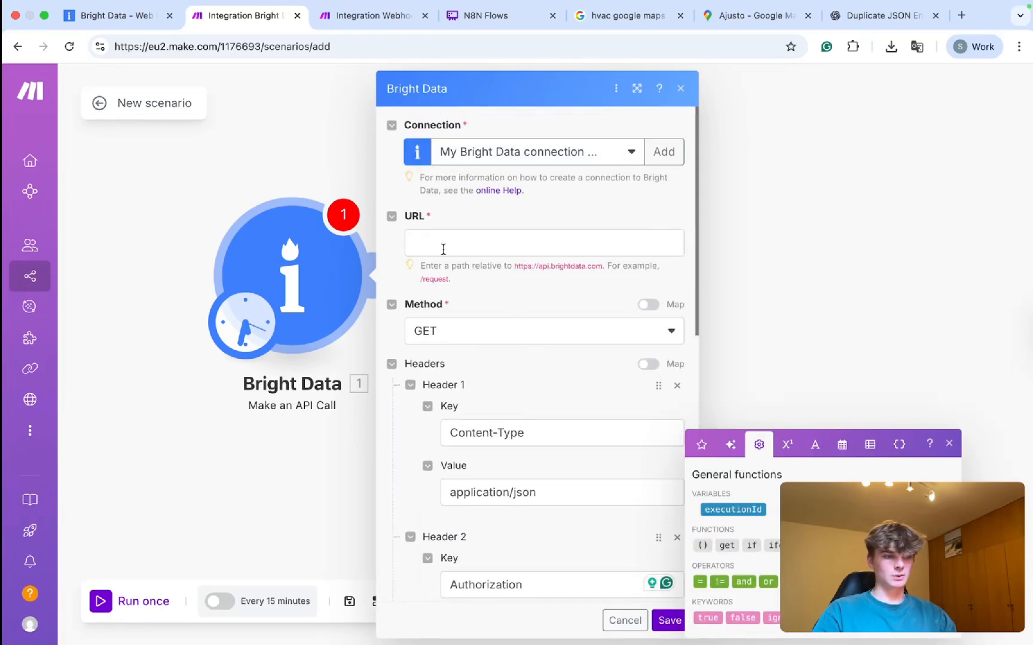
click(442, 248)
click(134, 15)
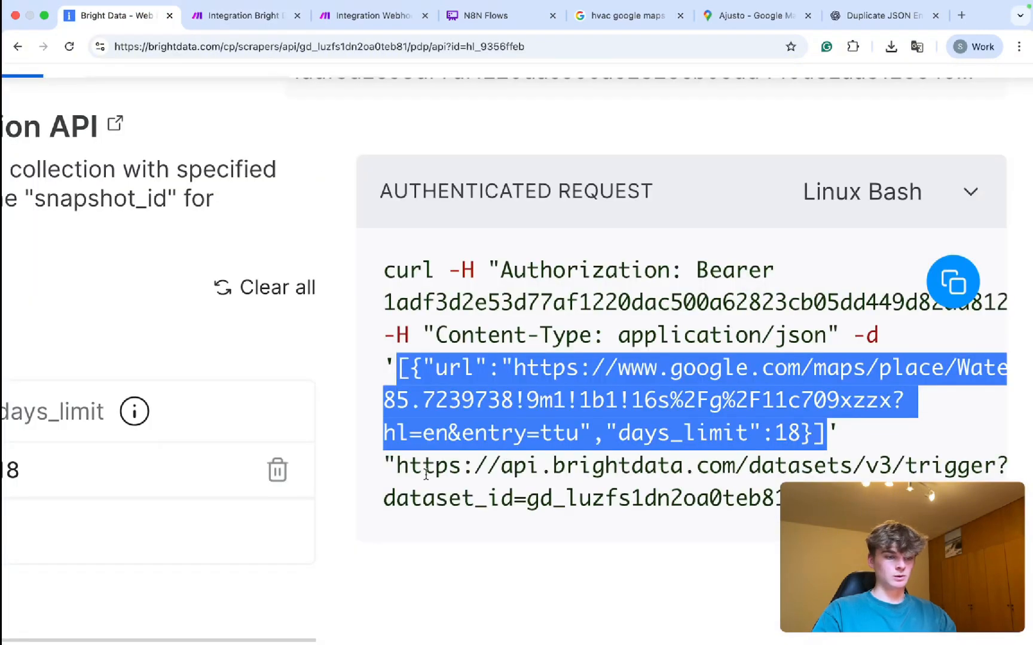
drag(399, 466, 1010, 499)
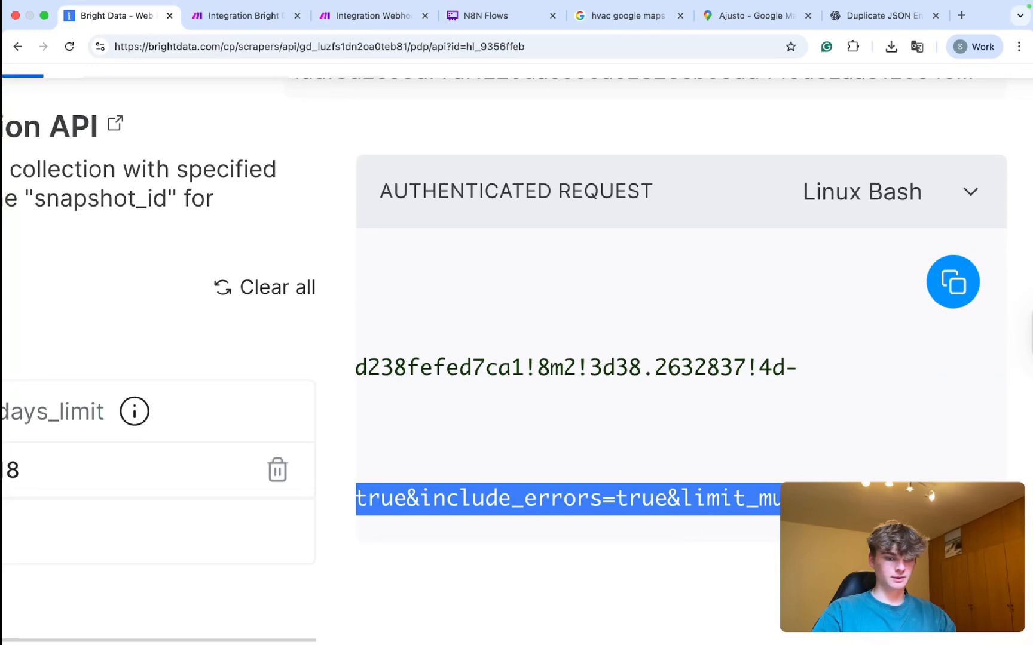
click(219, 14)
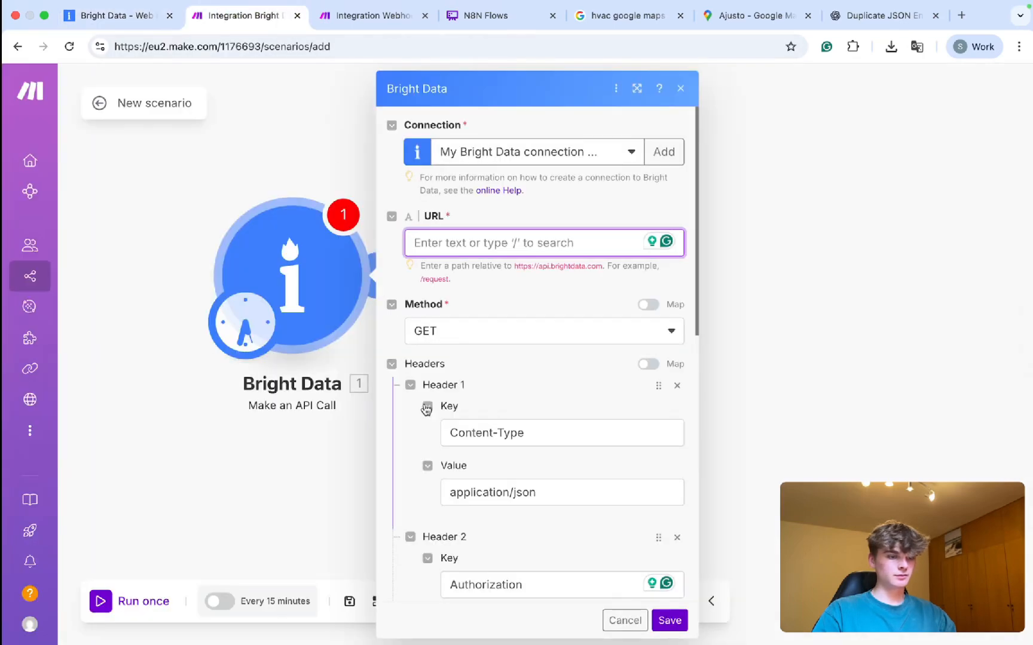
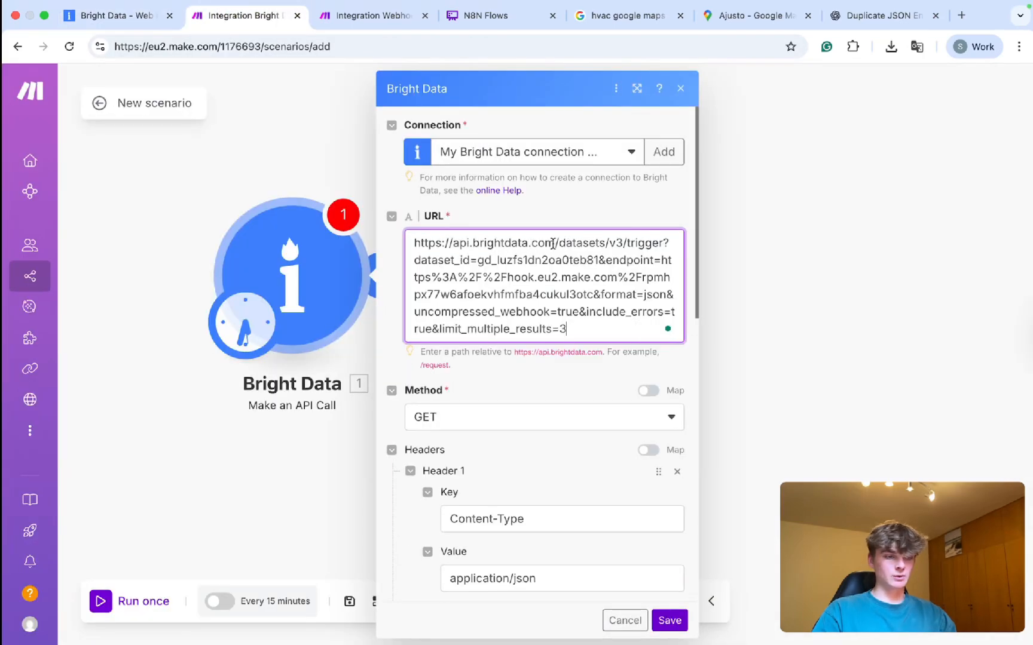
scroll(554, 244, up, 5)
drag(556, 243, 297, 243)
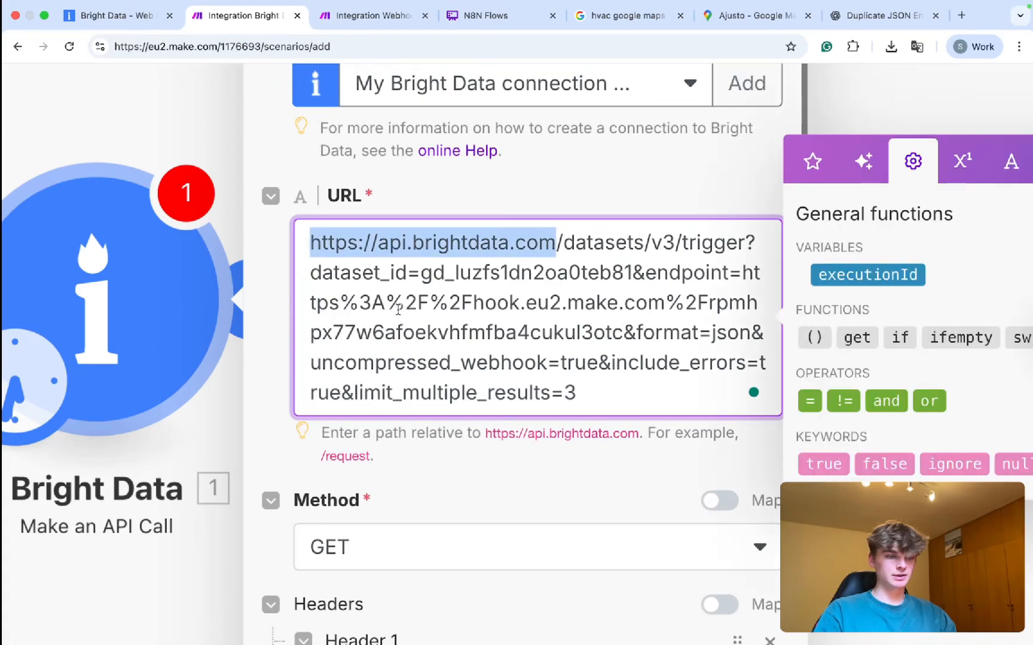
key(BackSpace)
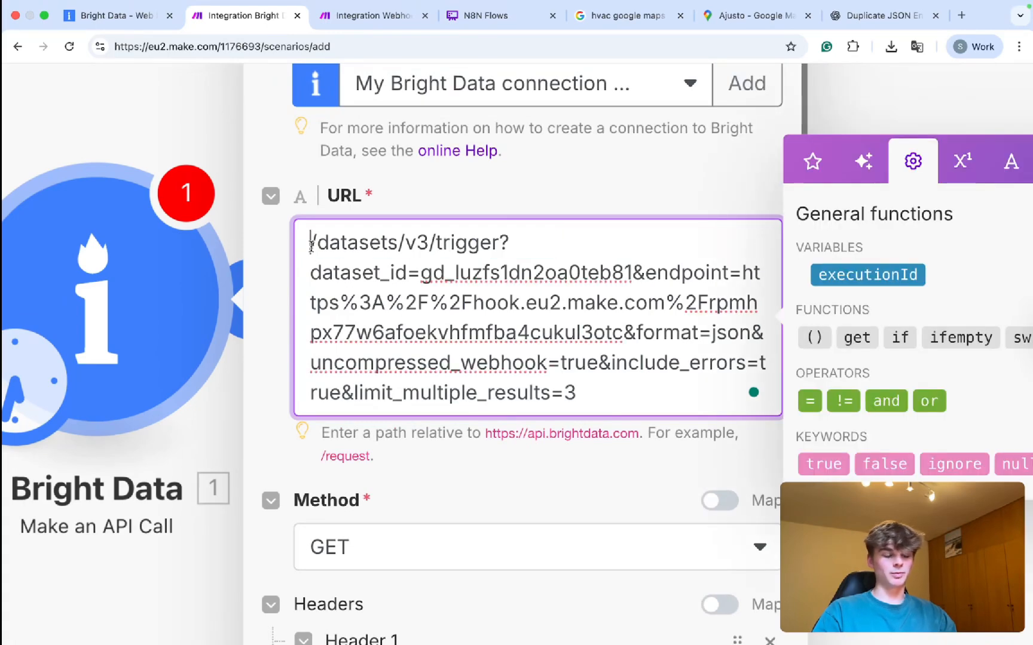
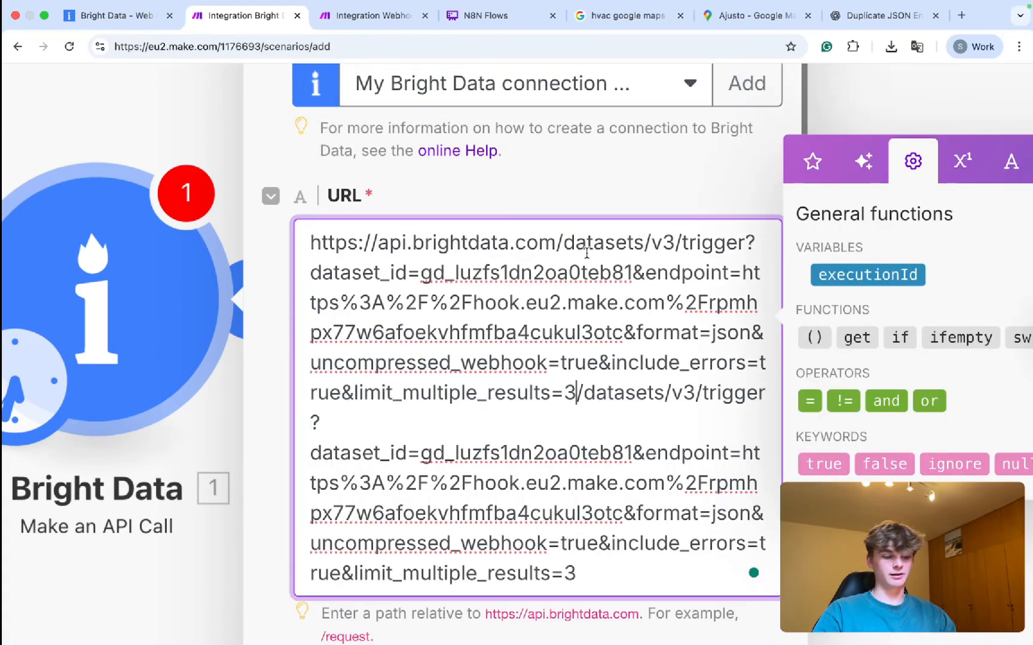
key(super+z)
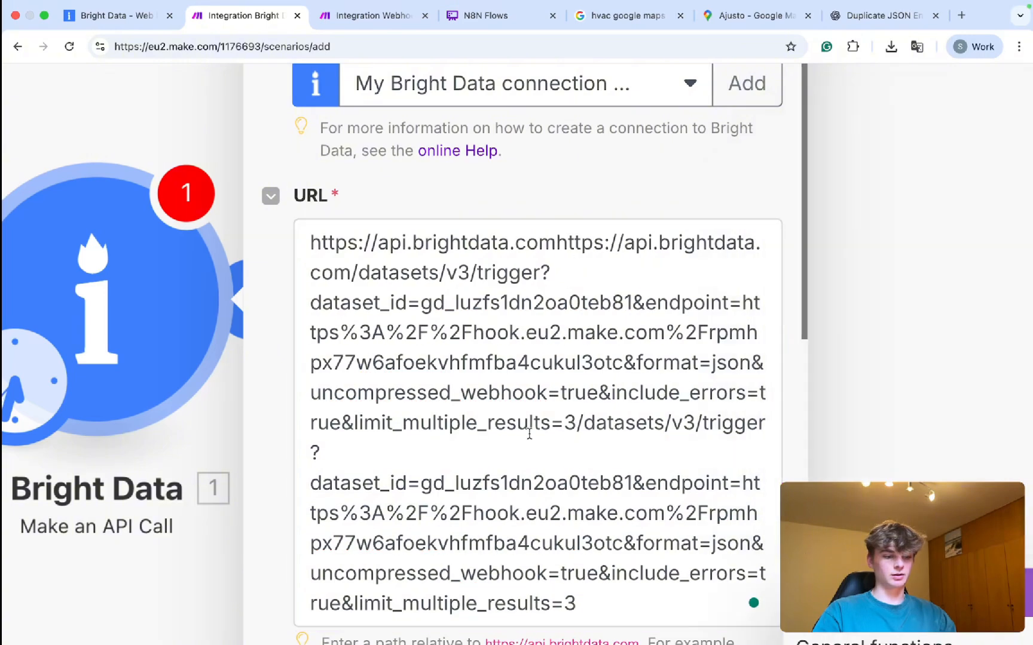
key(super+a)
drag(559, 245, 222, 221)
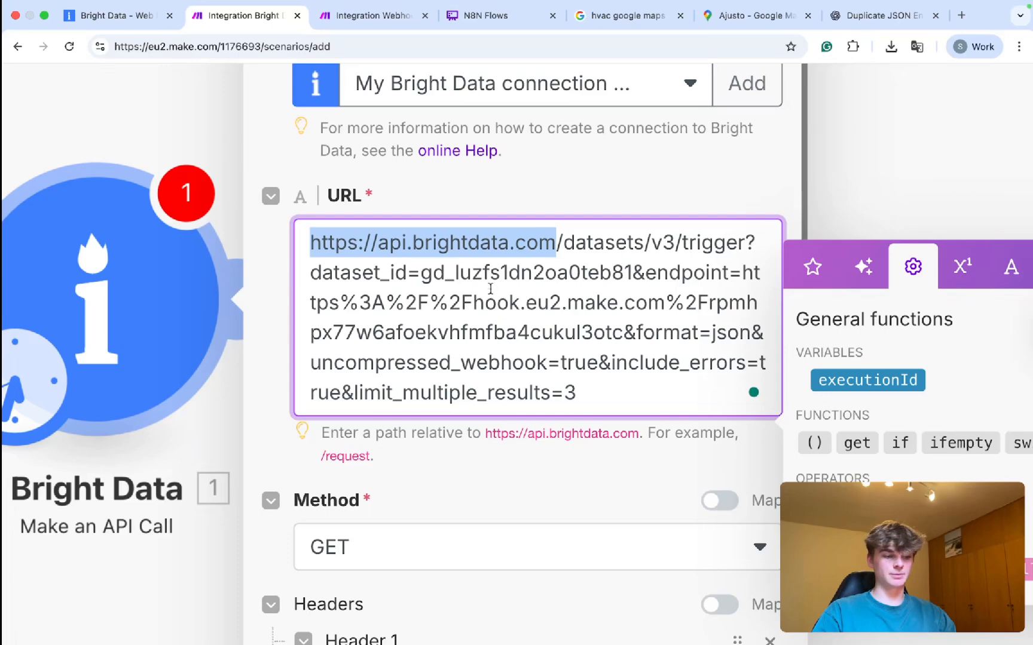
key(BackSpace)
Compare the URL field's relative-path hint against the entered /datasets/v3/trigger path.
drag(323, 432, 449, 455)
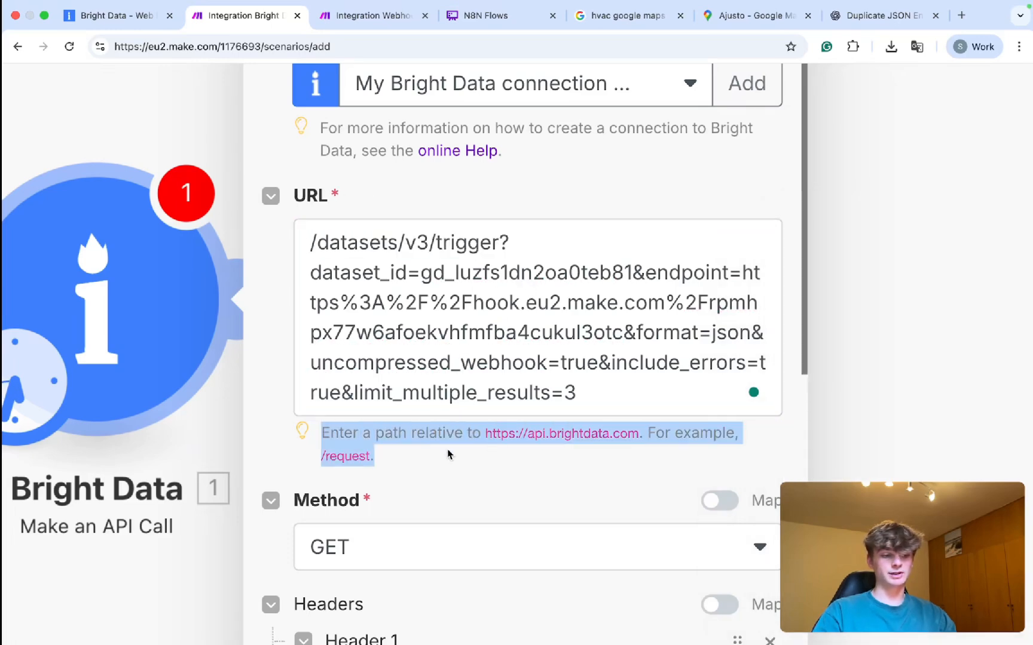
click(402, 436)
drag(354, 435, 636, 433)
click(508, 439)
drag(495, 439, 723, 440)
drag(321, 452, 369, 456)
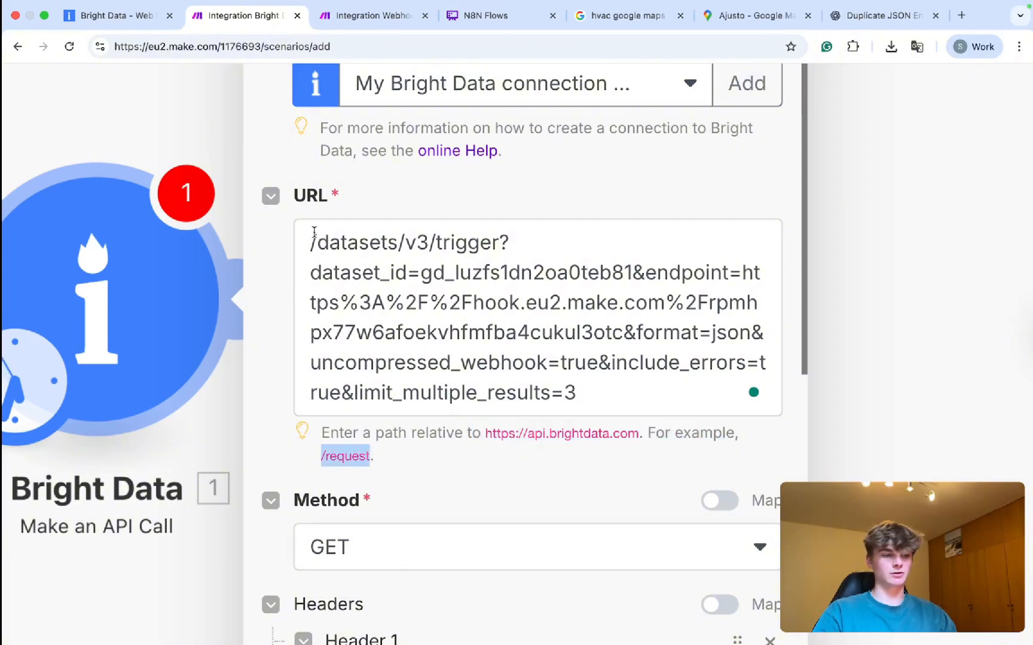
drag(311, 251, 624, 380)
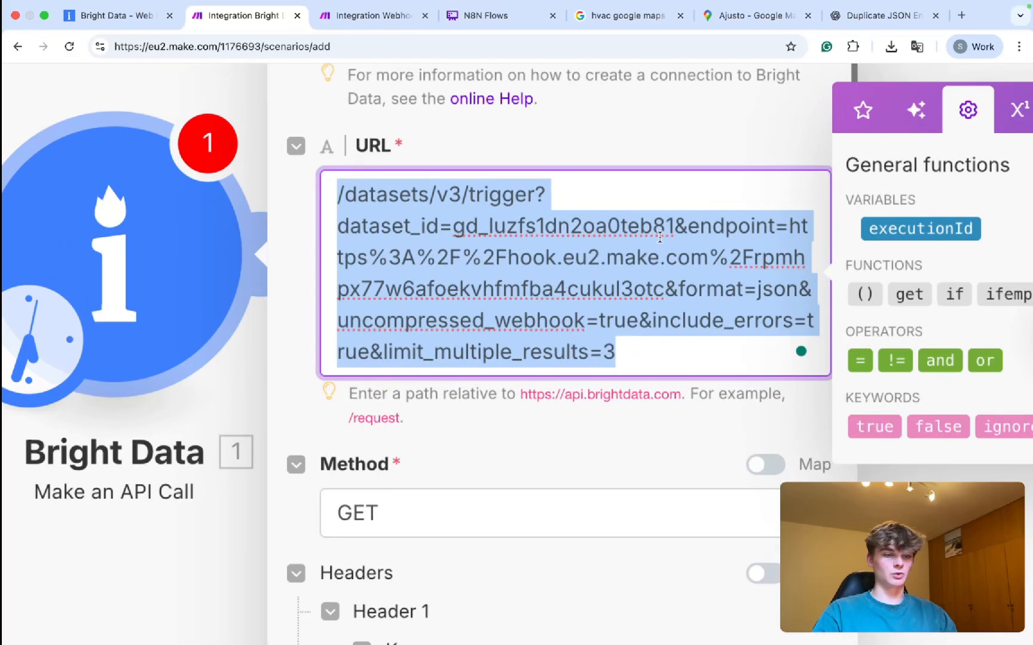
Review the URL's endpoint, encoded webhook address and dataset id parameters against the webhook scenario.
click(621, 266)
drag(689, 226, 791, 226)
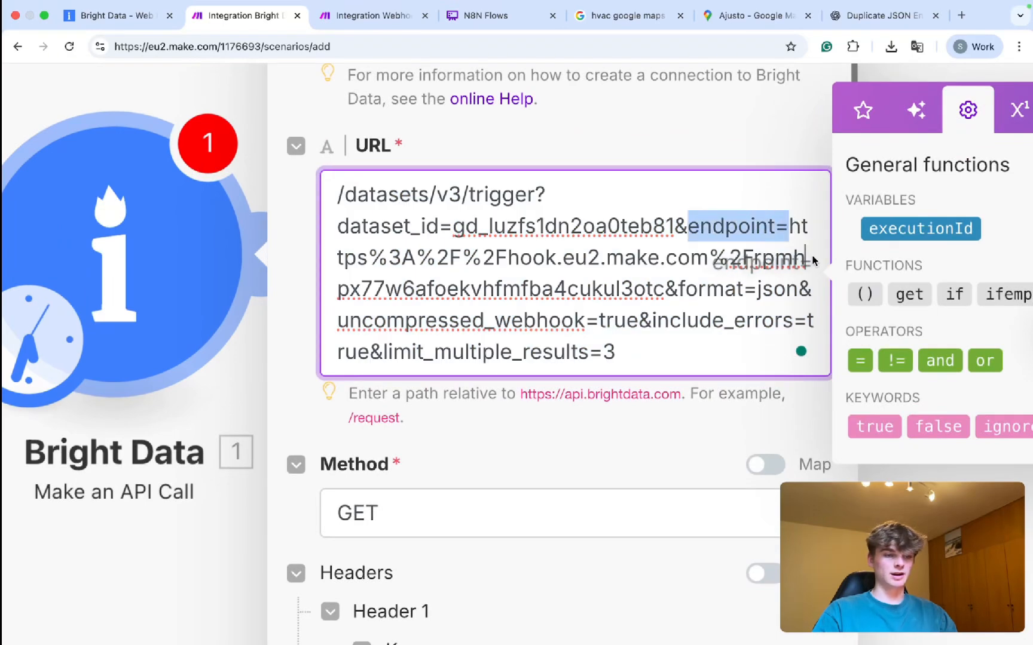
click(790, 233)
drag(790, 234, 665, 280)
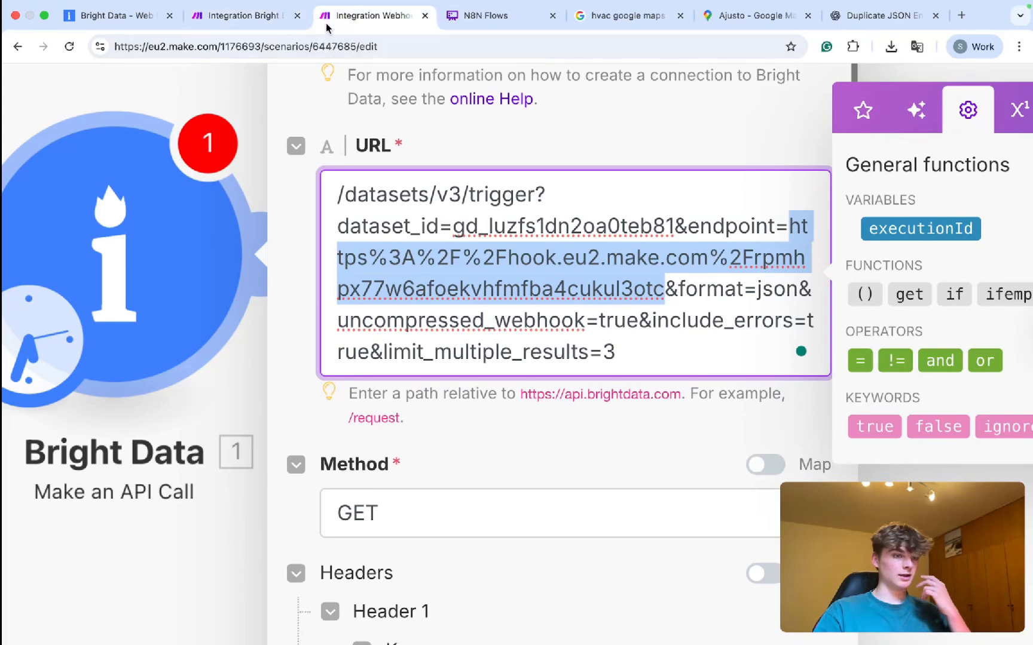
click(370, 15)
click(254, 16)
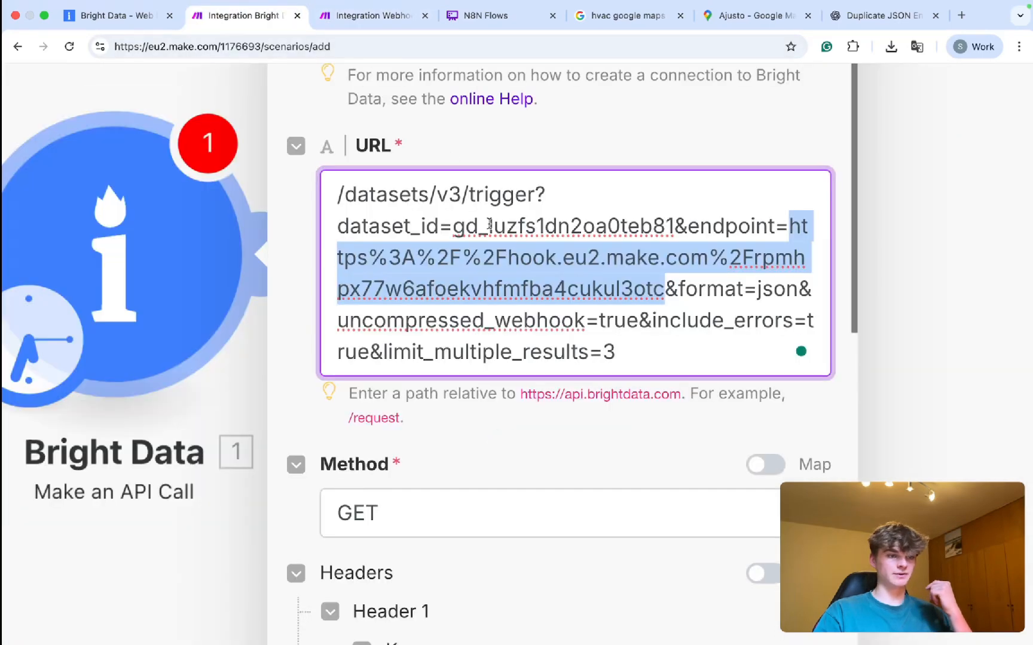
drag(349, 226, 677, 227)
Match the dataset id with the Bright Data page and change limit_multiple_results from 3 to 2.
click(113, 17)
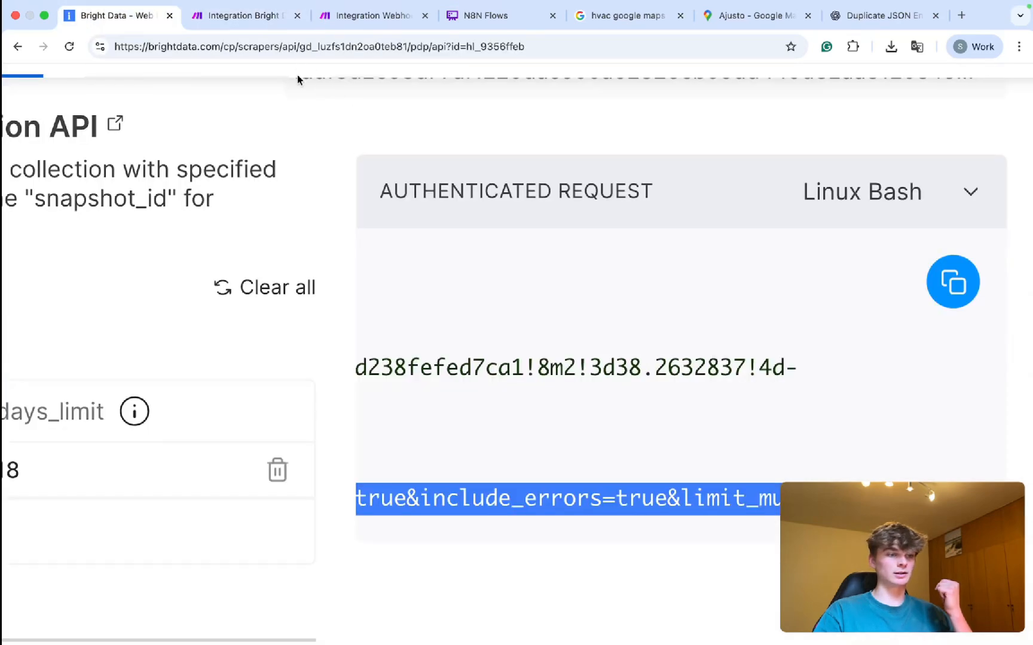
scroll(295, 189, down, 5)
click(440, 354)
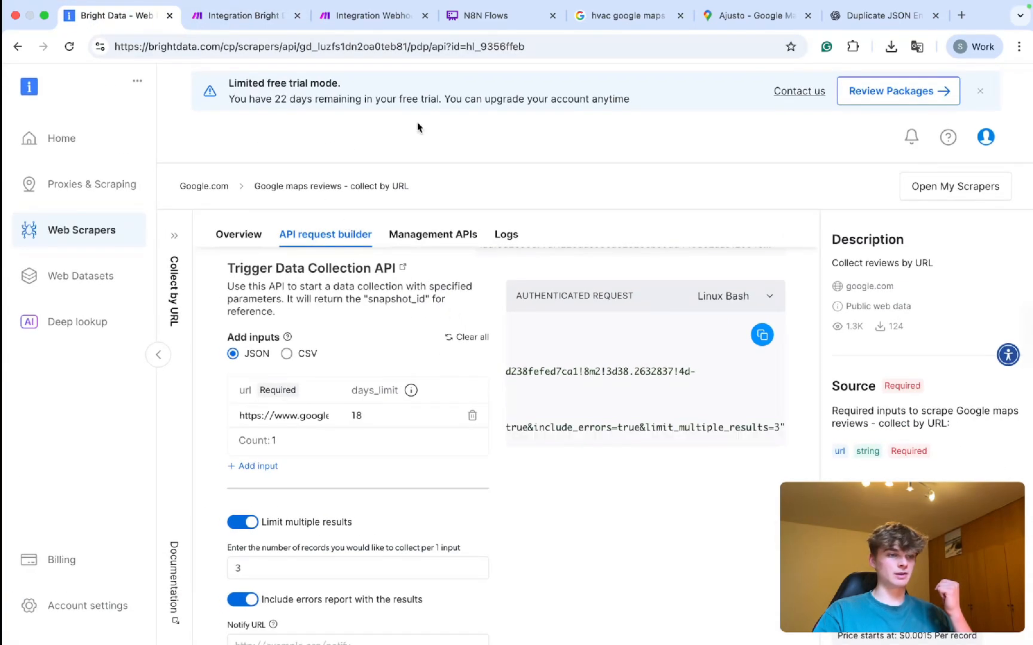
drag(299, 46, 409, 46)
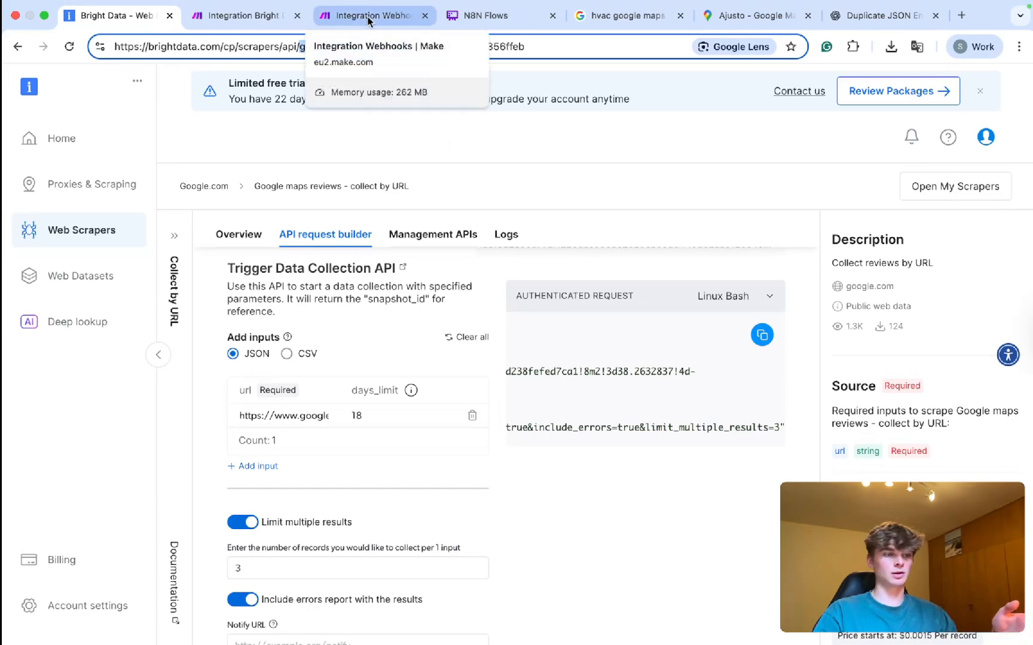
click(235, 20)
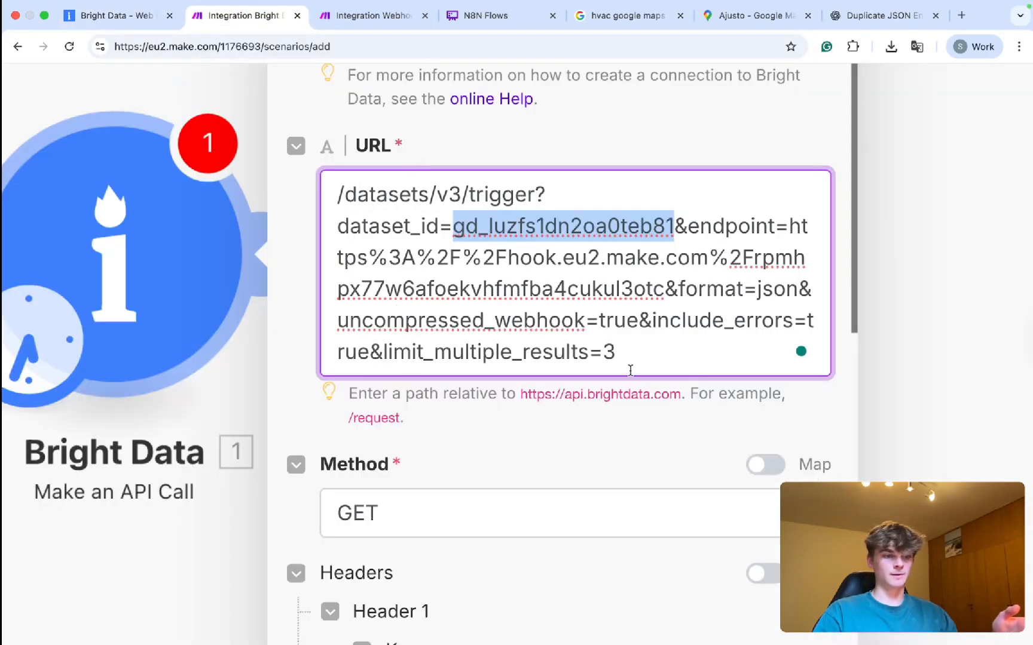
drag(617, 352, 389, 347)
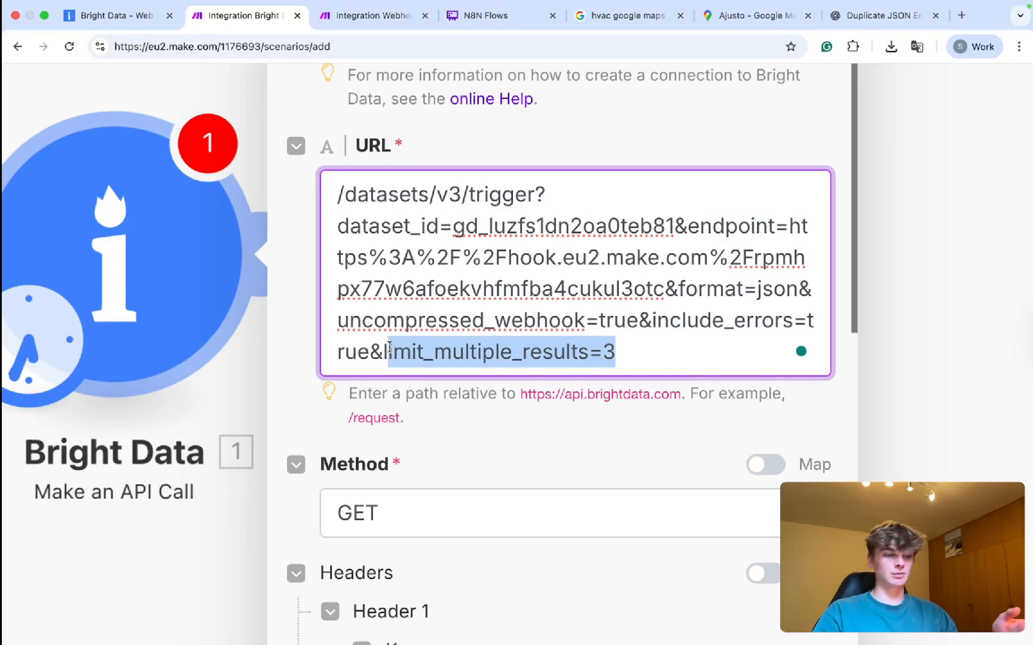
click(618, 354)
drag(603, 353, 382, 354)
click(640, 356)
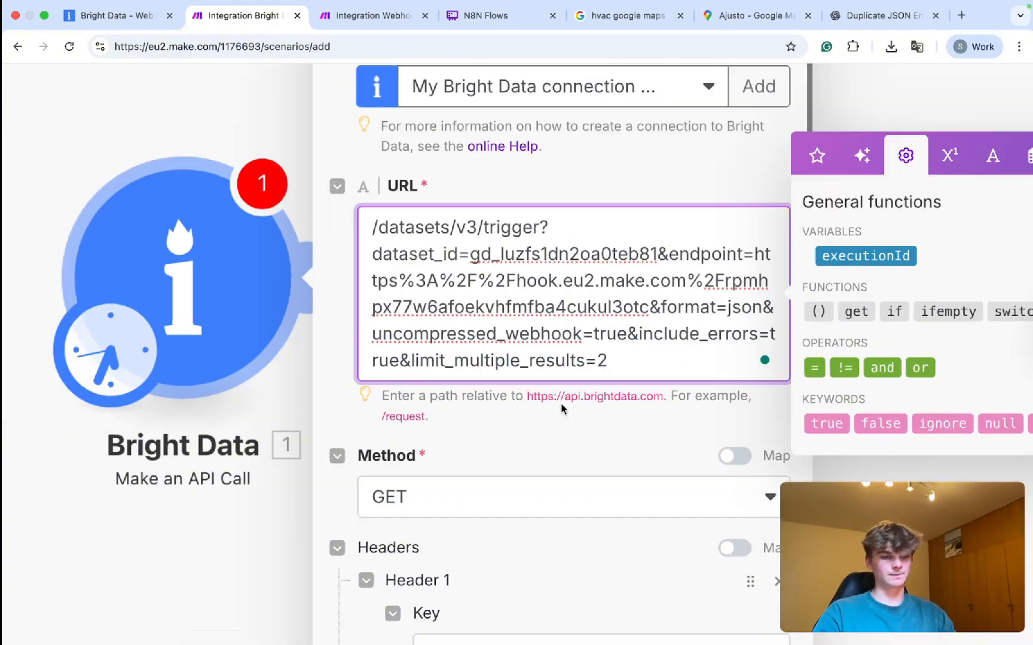
Set the Bright Data module's request method to POST.
scroll(534, 436, up, 5)
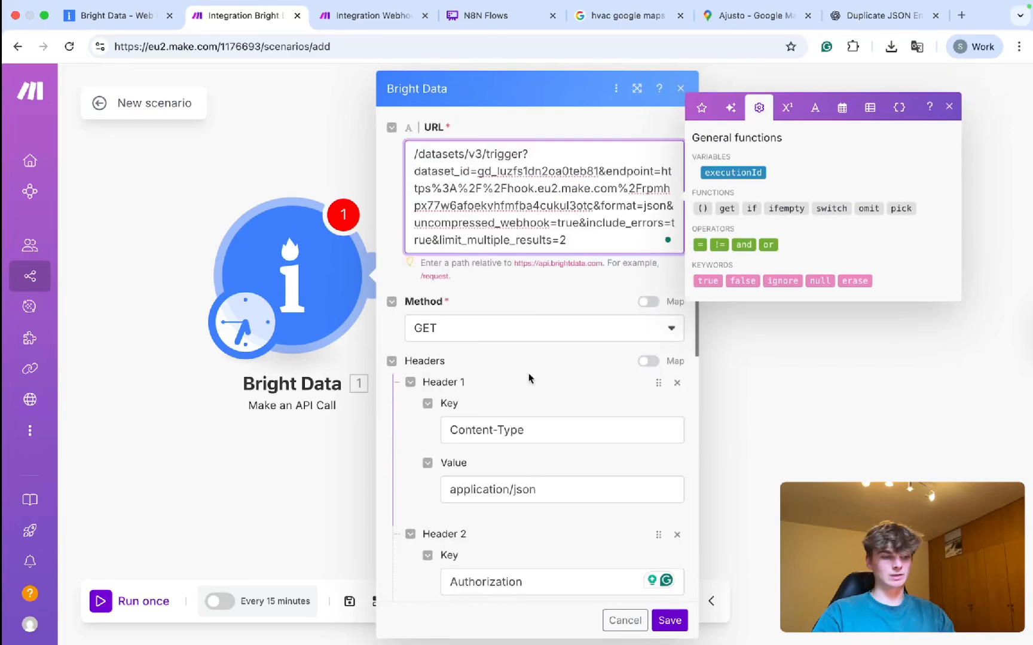
click(429, 336)
click(449, 376)
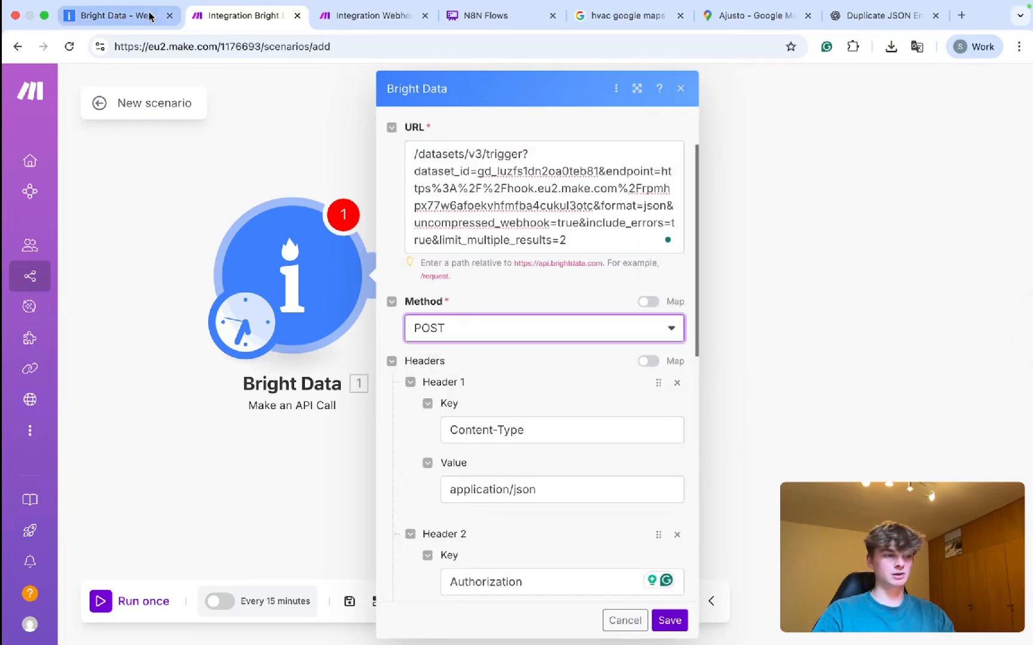
Check the Content-Type and Authorization headers and body against the Bright Data request builder, then save.
click(114, 15)
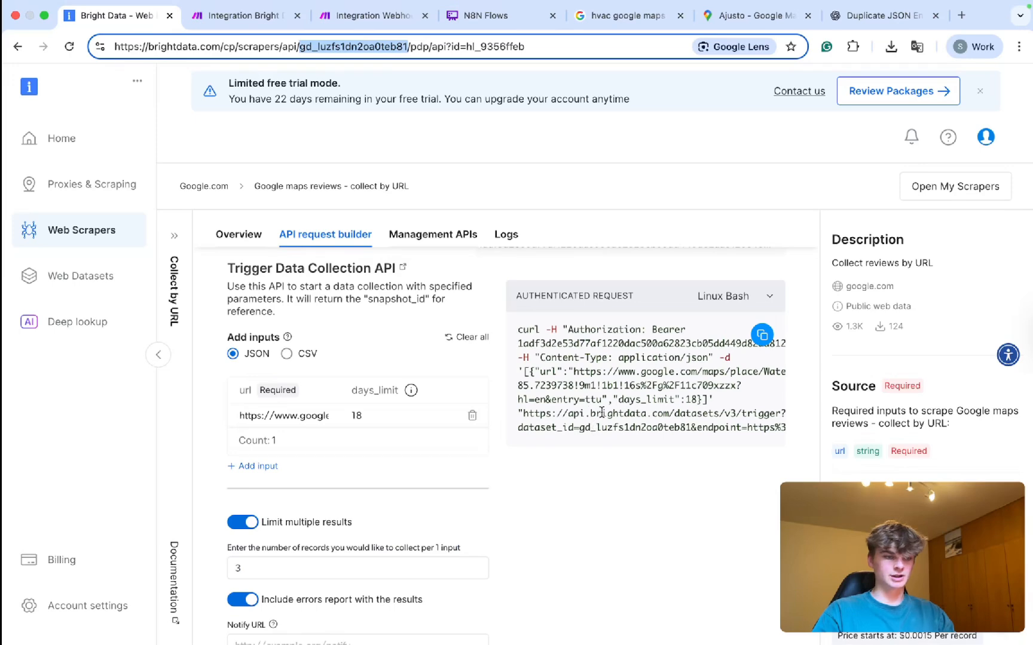
scroll(601, 413, up, 2)
scroll(601, 411, down, 1)
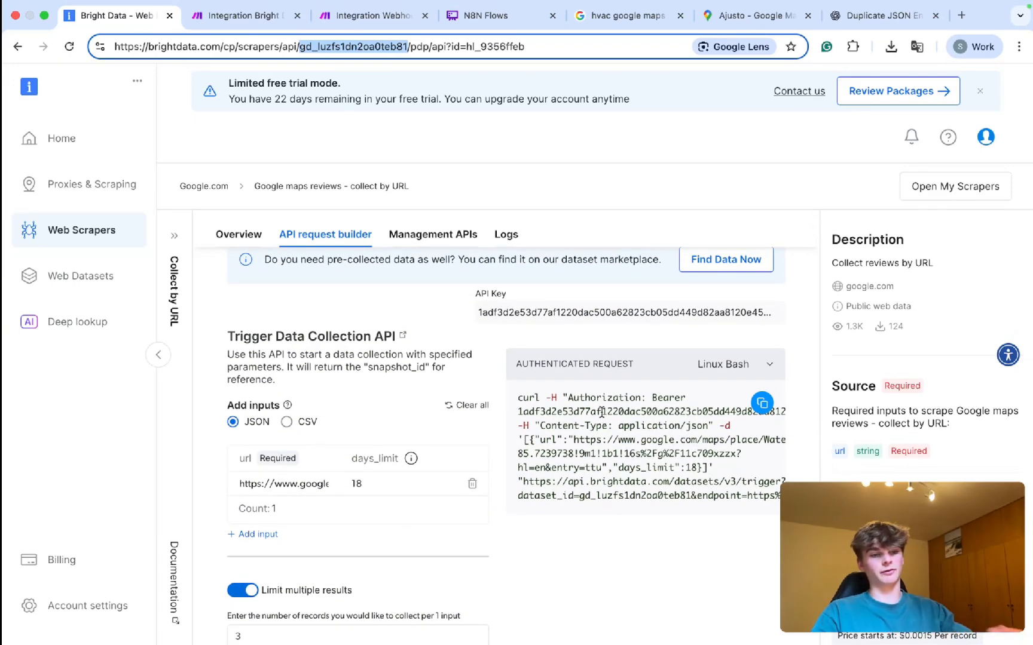
scroll(601, 412, down, 2)
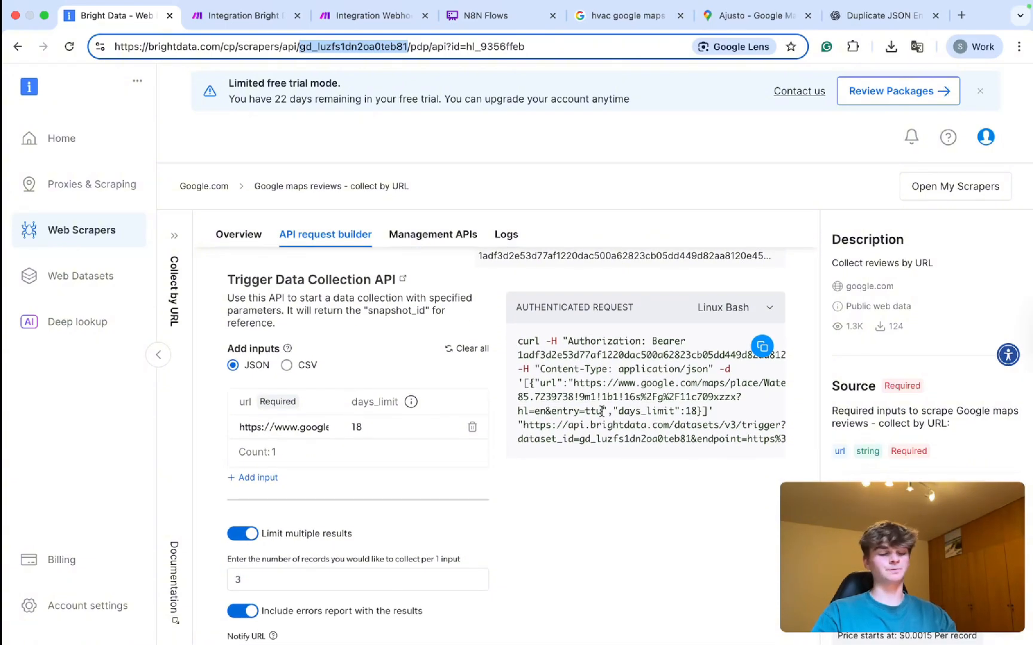
scroll(601, 412, down, 10)
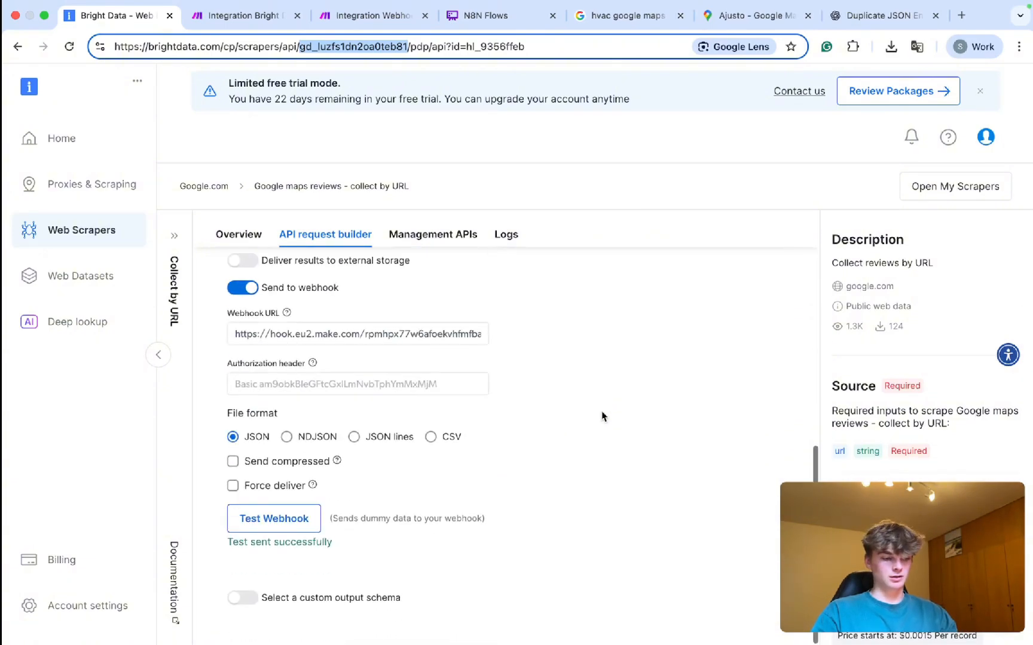
scroll(601, 415, up, 10)
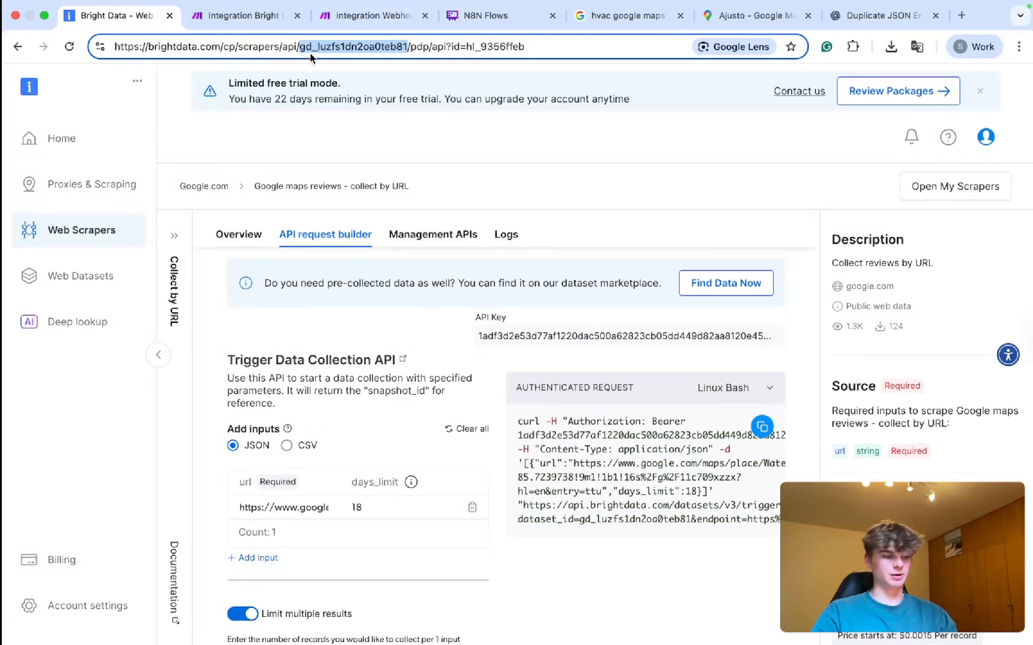
click(245, 16)
scroll(596, 467, down, 10)
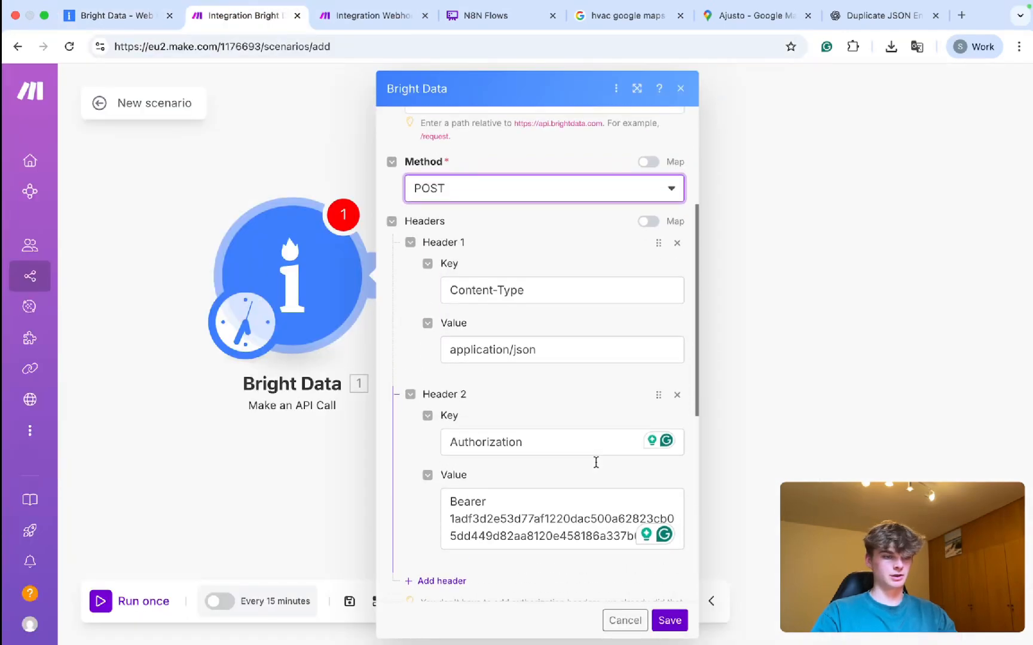
click(660, 621)
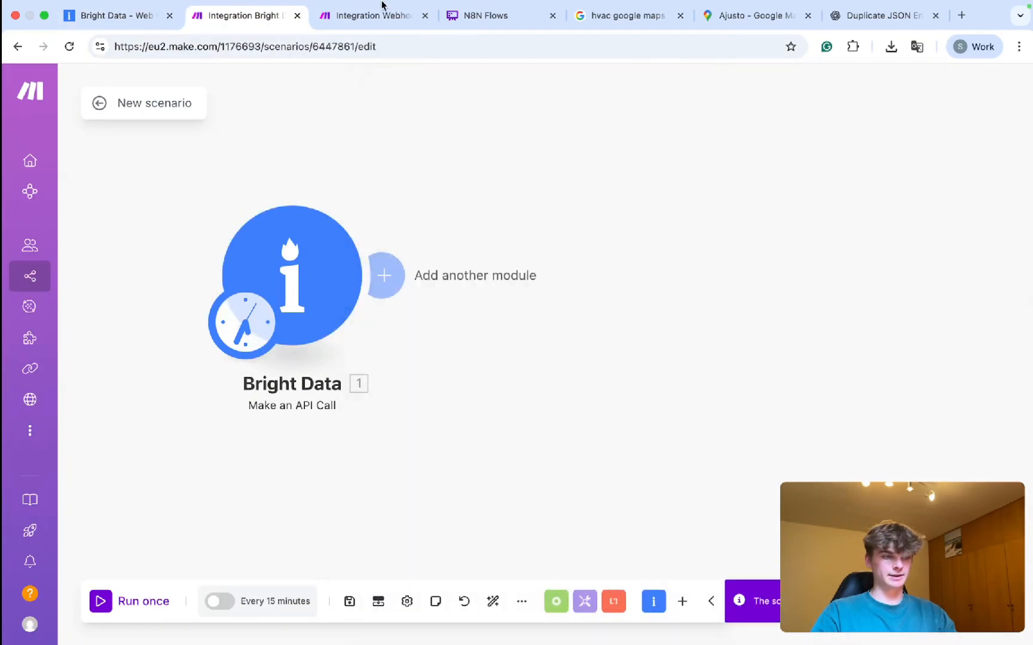
Test-run the scenario and read the RuntimeError from the failed 400 call.
click(366, 18)
click(245, 16)
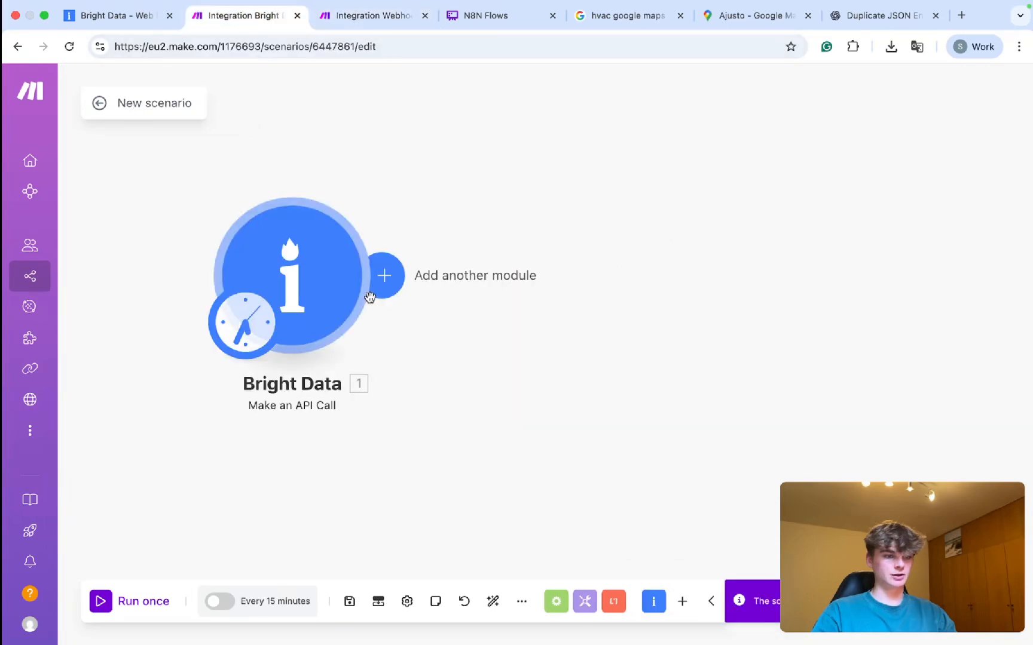
click(637, 227)
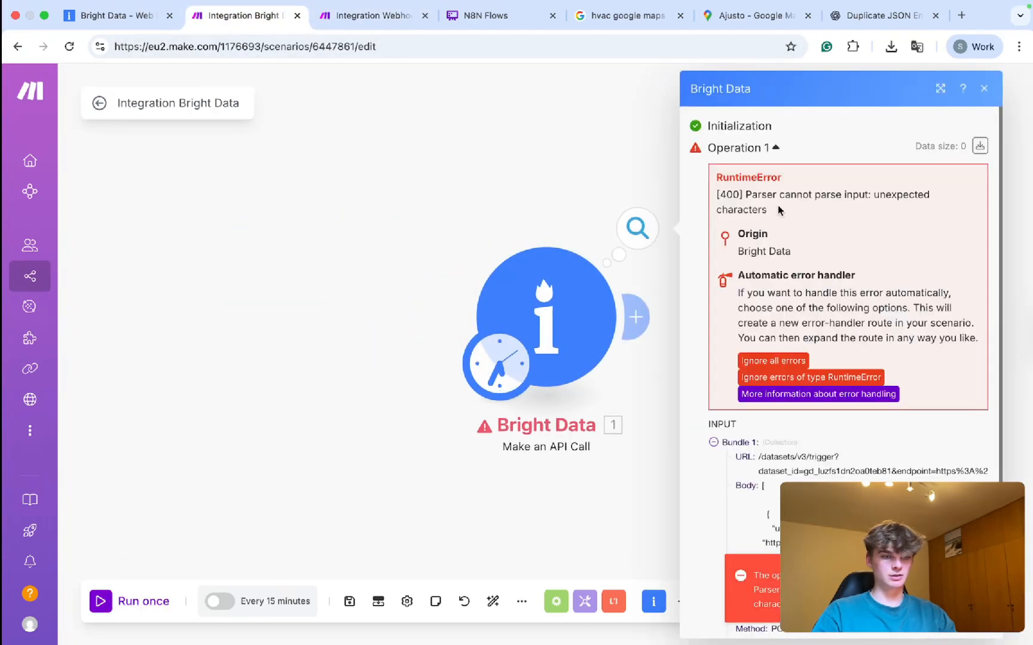
drag(750, 209, 715, 199)
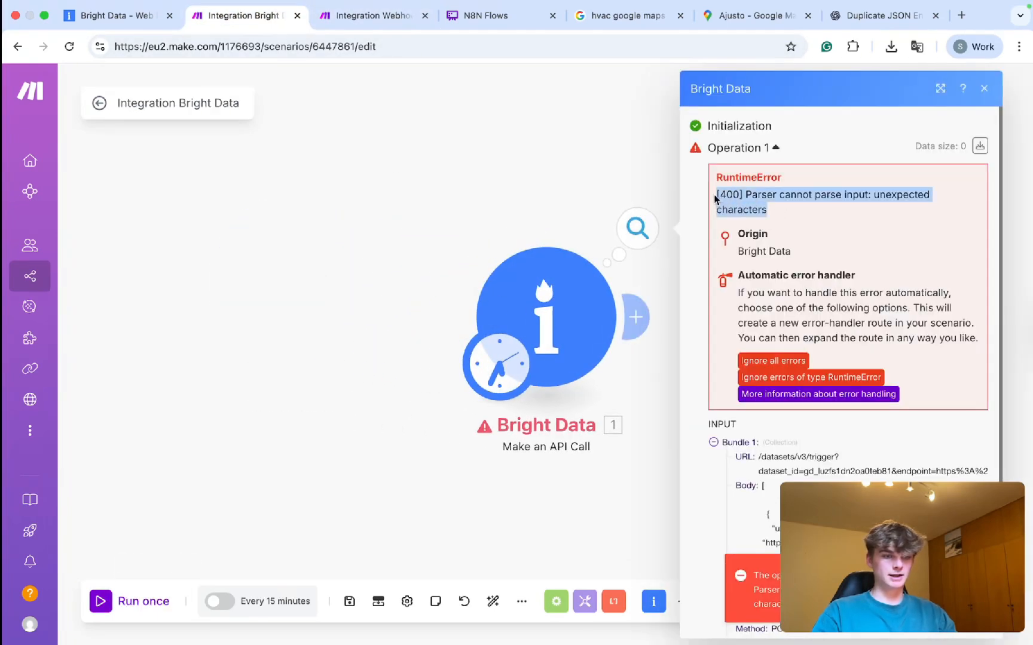
Delete the trailing empty line from the request body, save, and run the scenario again.
click(541, 328)
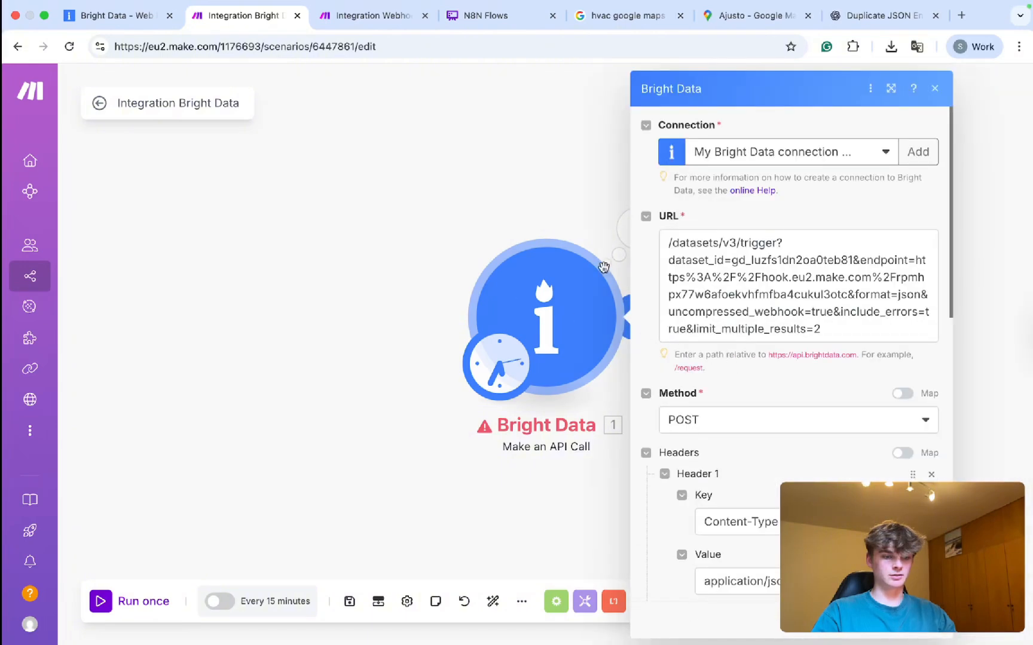
scroll(562, 418, down, 10)
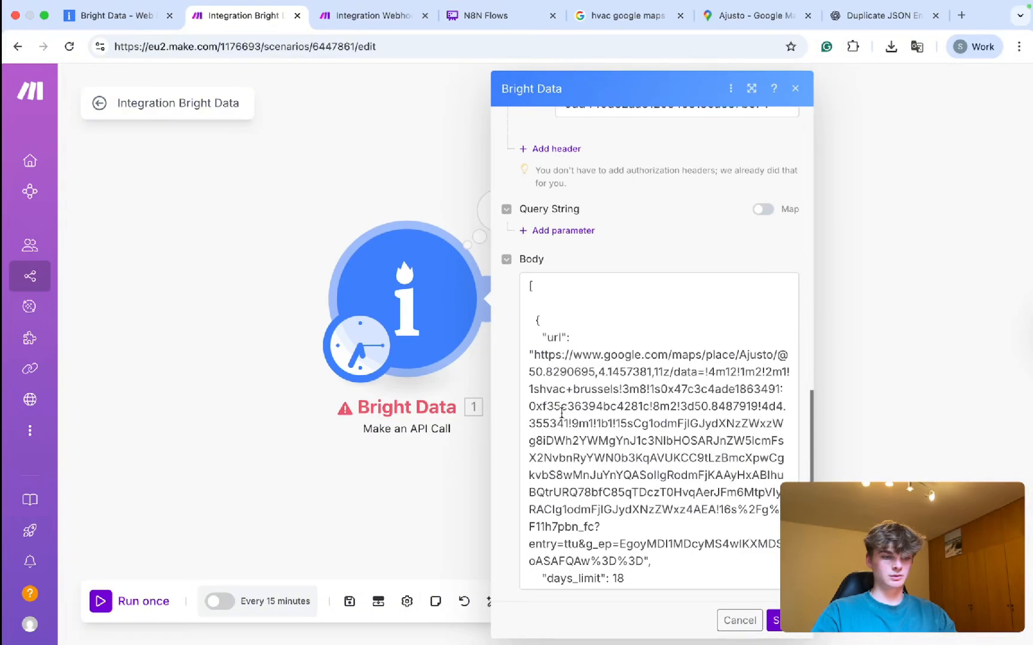
click(529, 304)
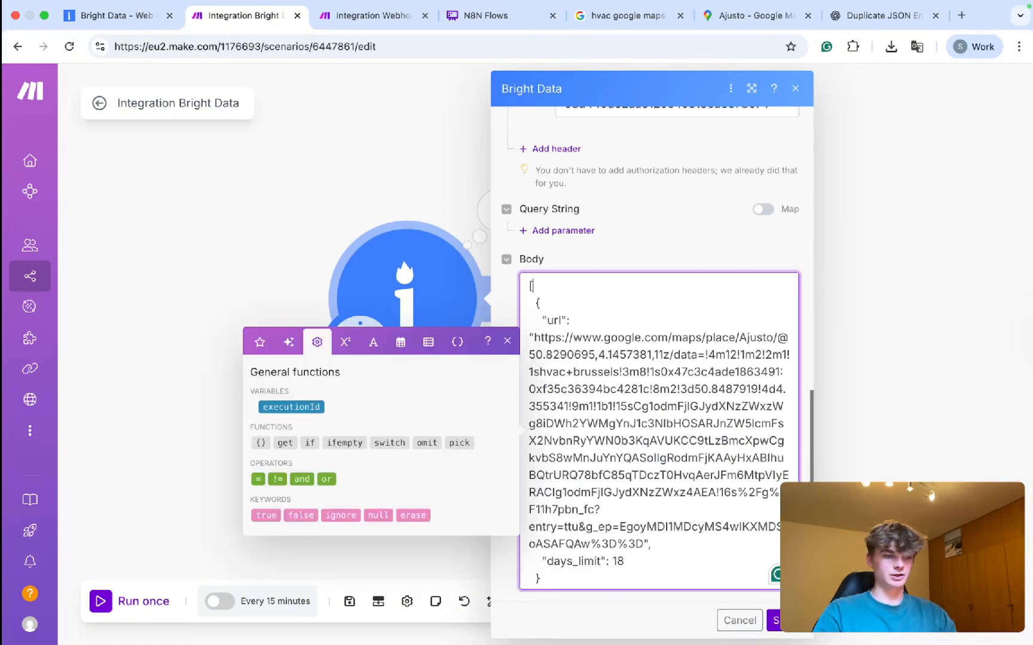
scroll(623, 377, down, 2)
click(549, 580)
key(BackSpace)
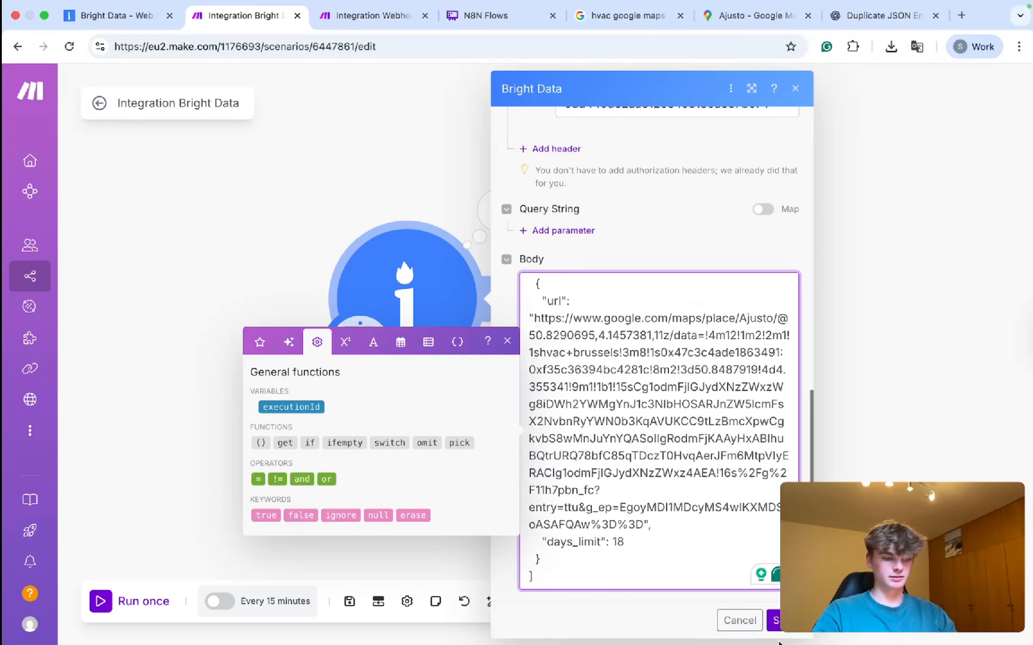
click(775, 621)
click(142, 602)
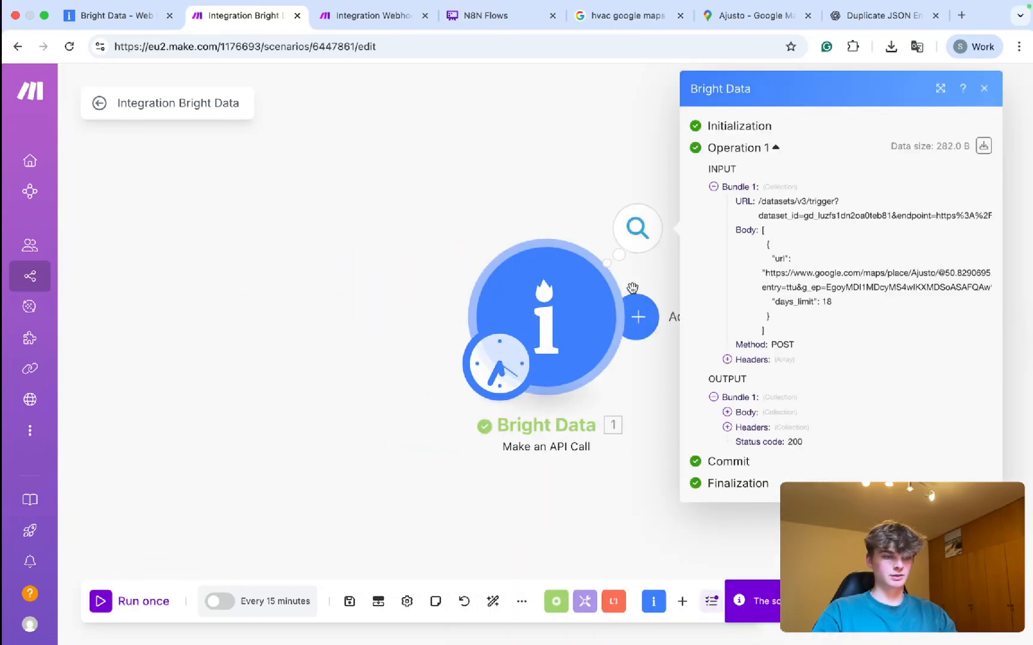
Expand the output Body, select the returned snapshot_id, and close the results panel.
click(740, 416)
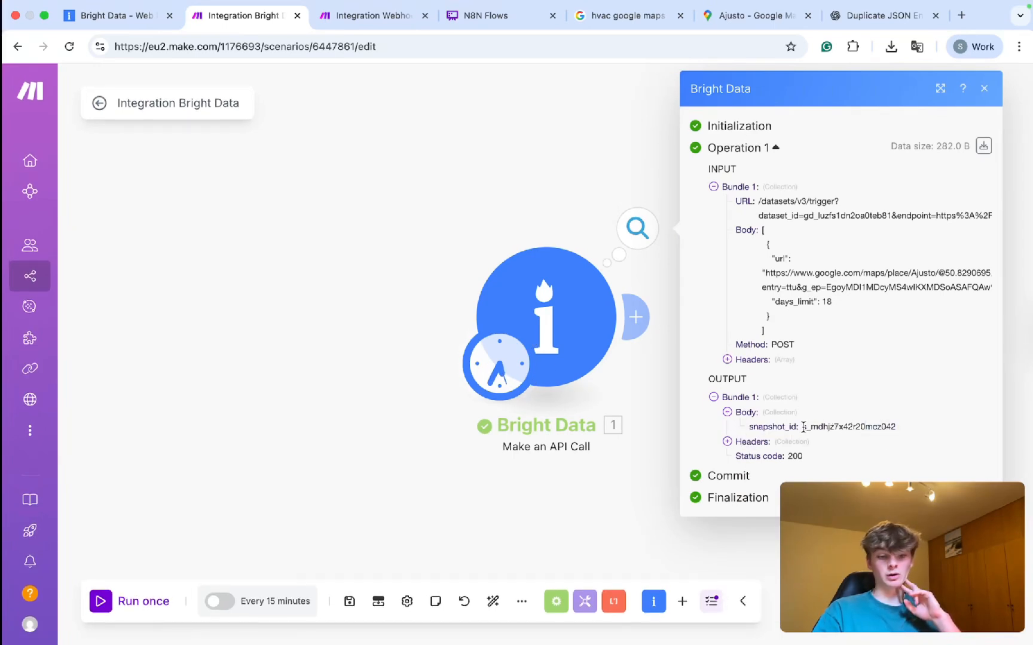
drag(803, 426, 898, 432)
click(400, 148)
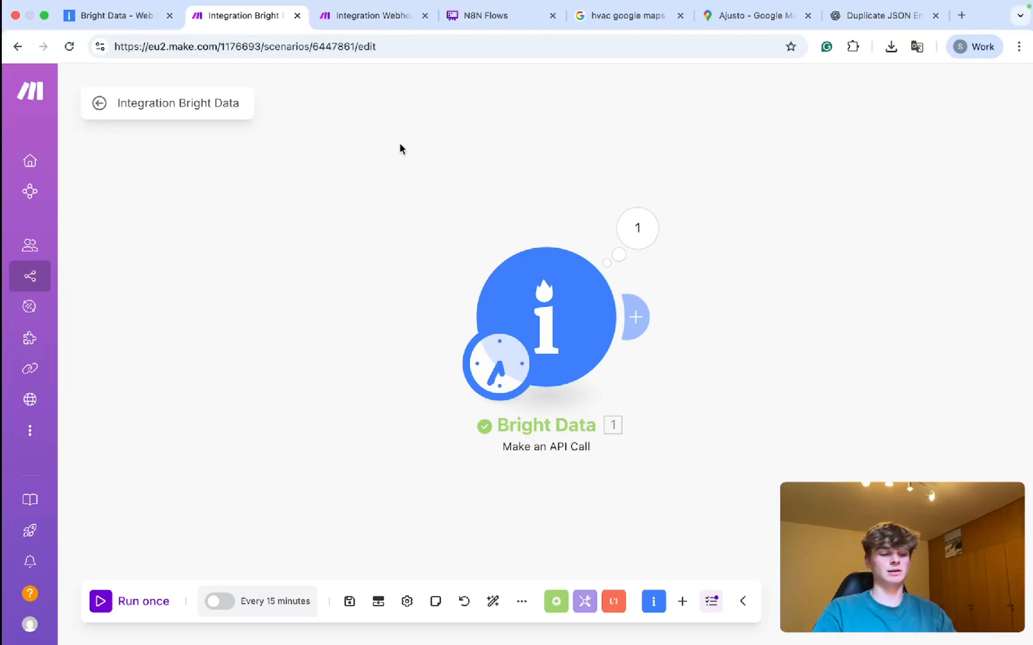
key(super+t)
Search Google for 'snapshot content bright data' to reach the Snapshot Content docs page.
text(download snpa)
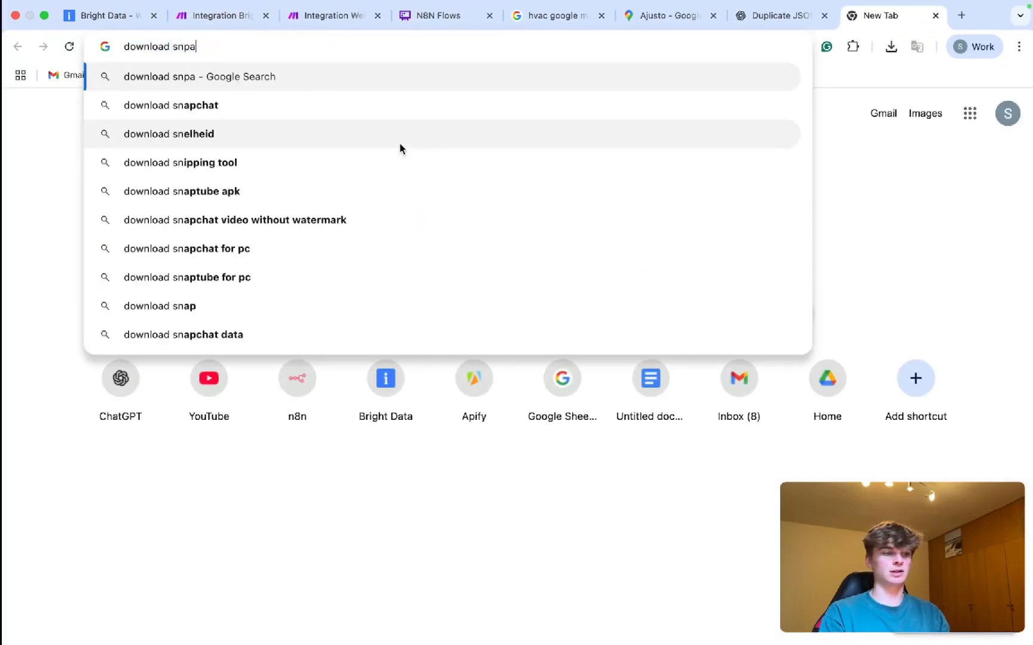
key(BackSpace)
key(BackSpace)
text(apshot content bright data)
key(Return)
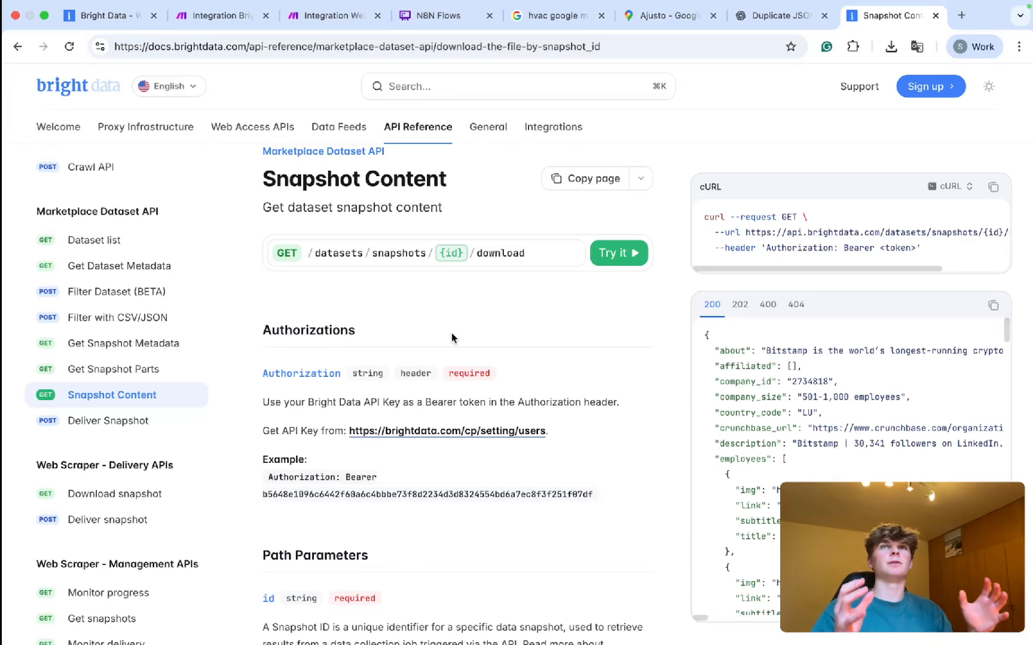
click(328, 24)
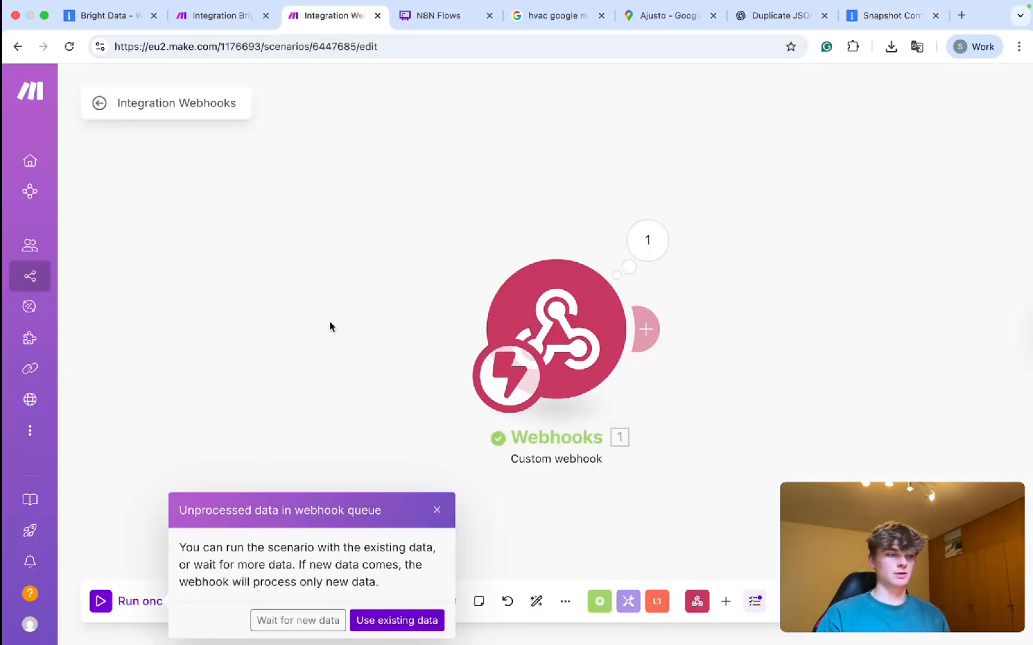
Run the webhook scenario on the existing queued webhook data.
click(438, 511)
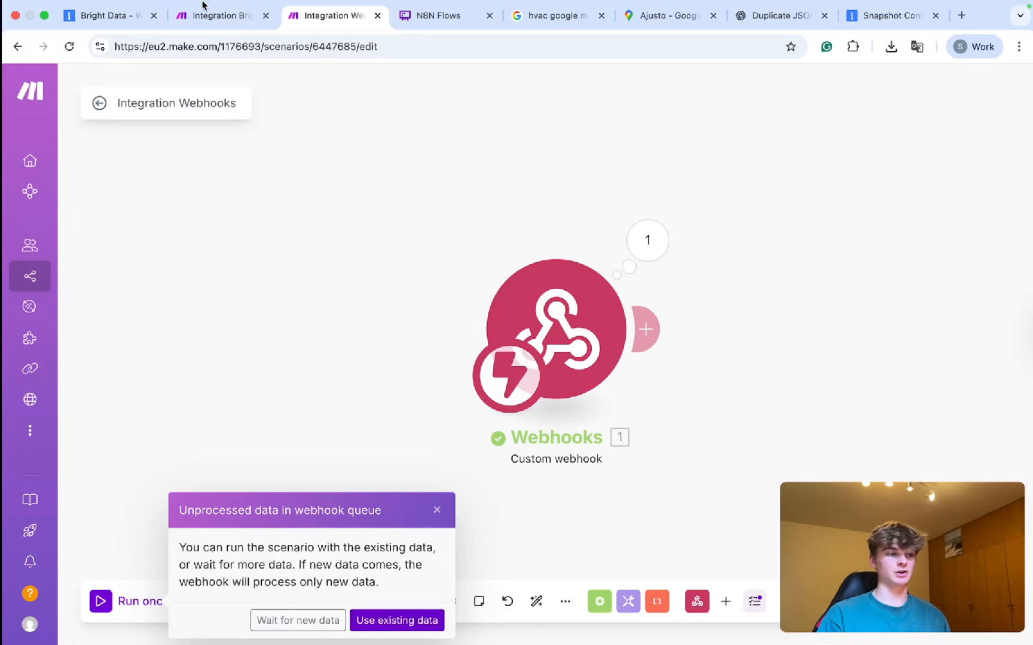
click(99, 19)
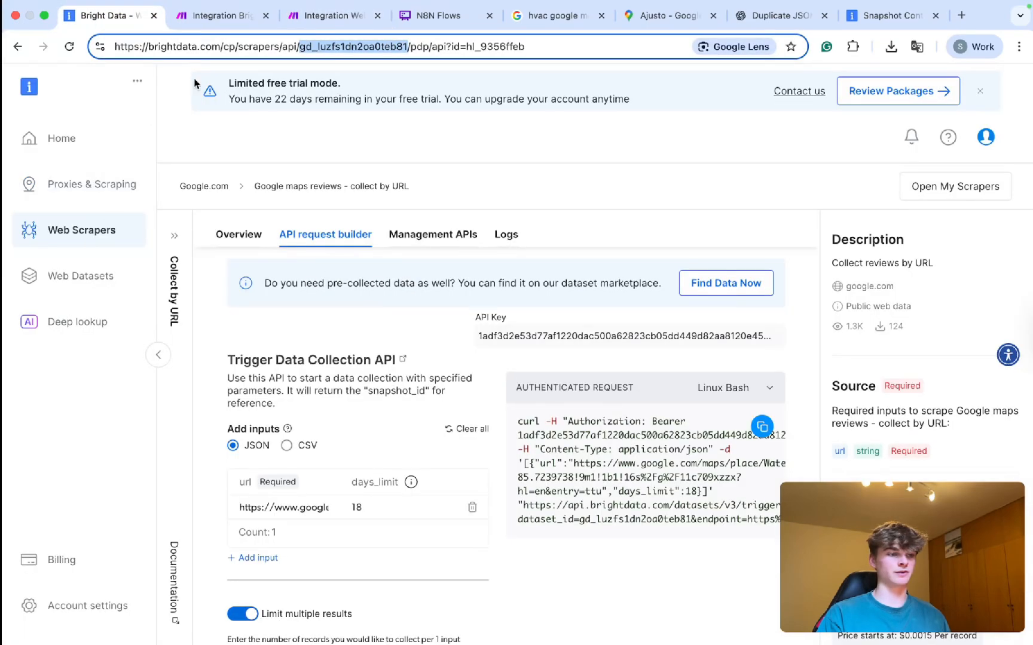
click(327, 15)
click(397, 619)
Inspect the received 3.5 KB Ajusto review JSON value, then add a module after the webhook.
click(646, 240)
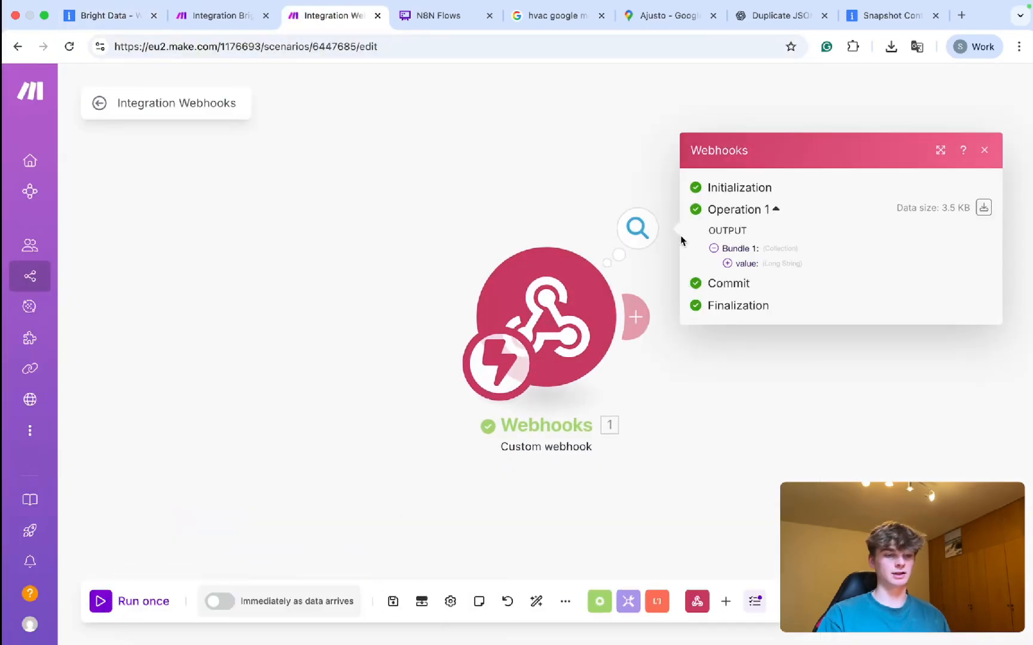
click(738, 272)
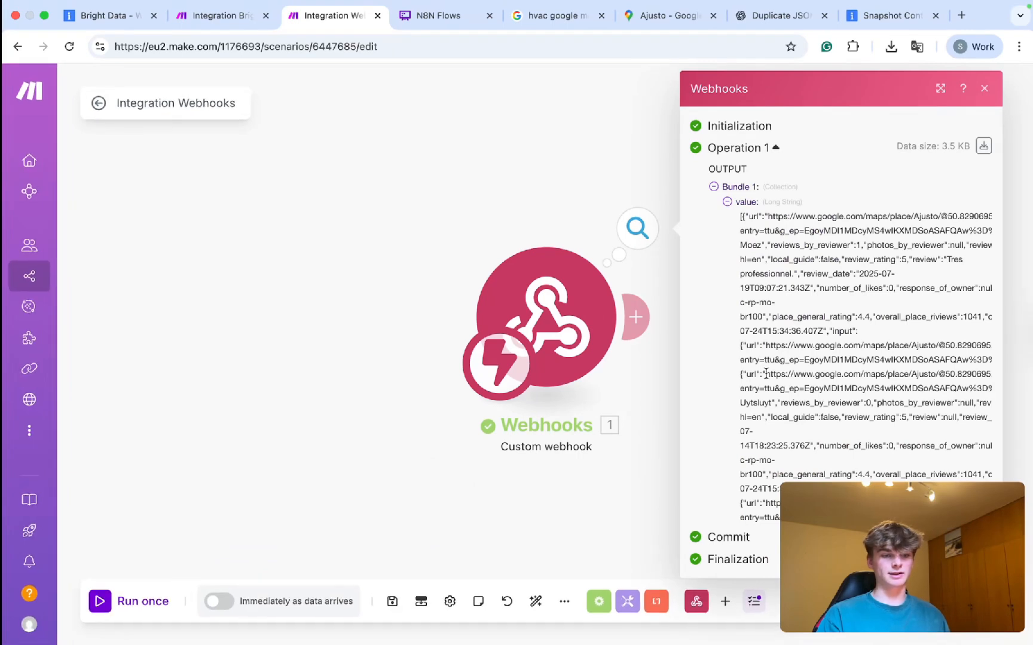
drag(738, 216, 751, 538)
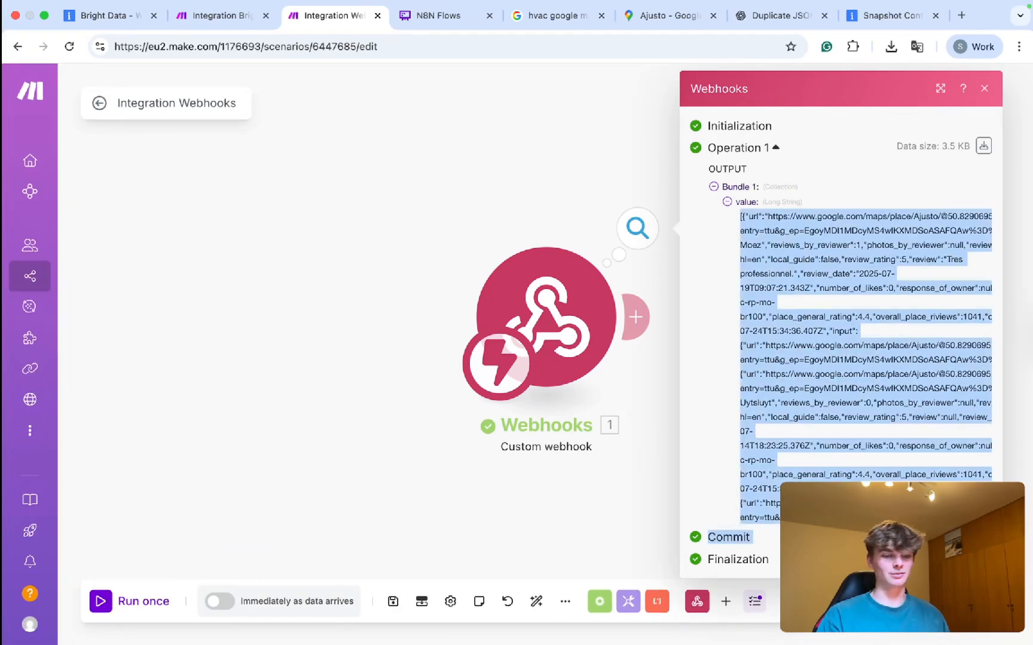
click(588, 506)
drag(644, 376, 342, 361)
click(318, 311)
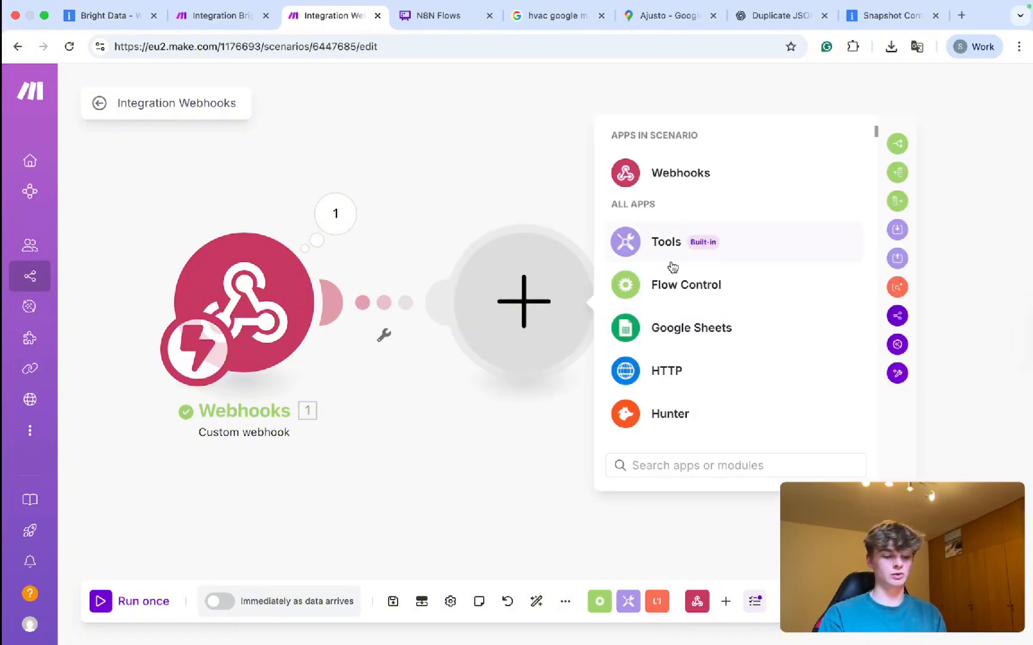
Add a Parse JSON module with the webhook's value mapped as its JSON string.
text(json)
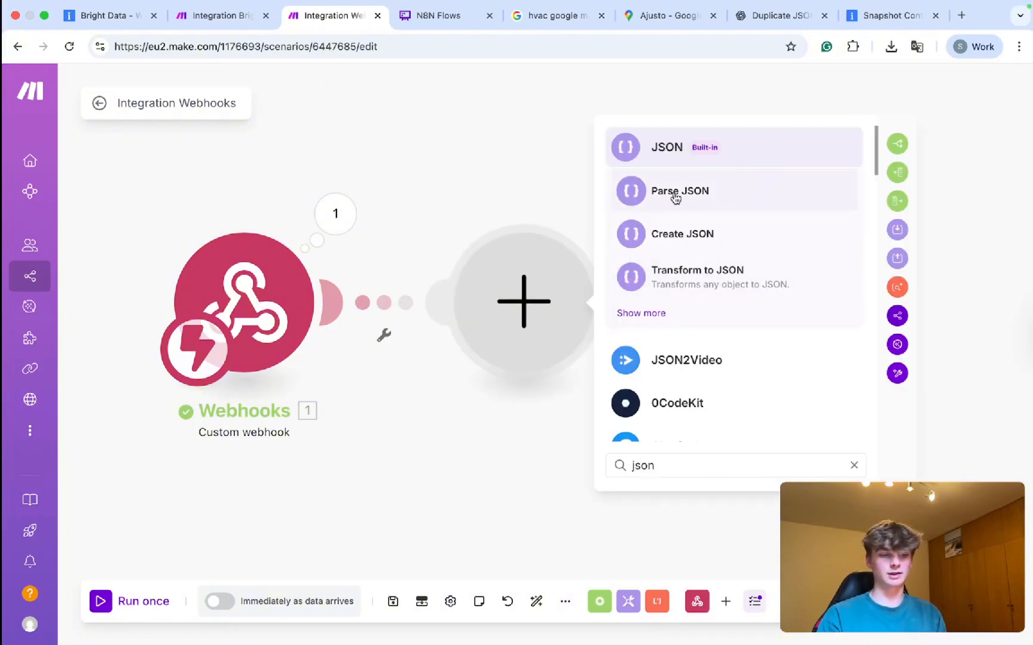
click(675, 197)
click(654, 366)
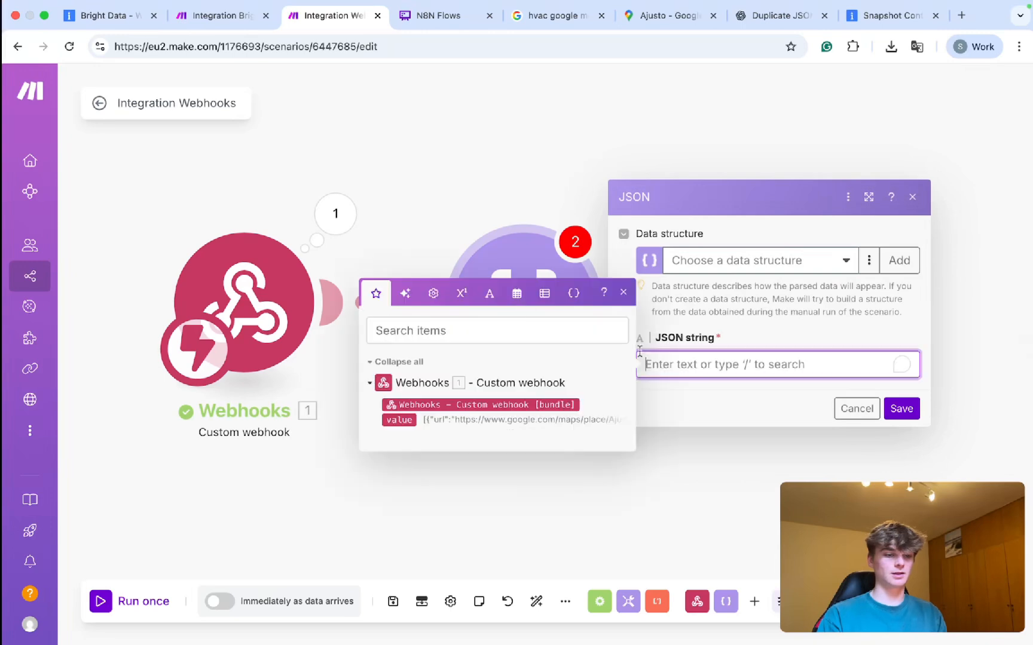
click(397, 420)
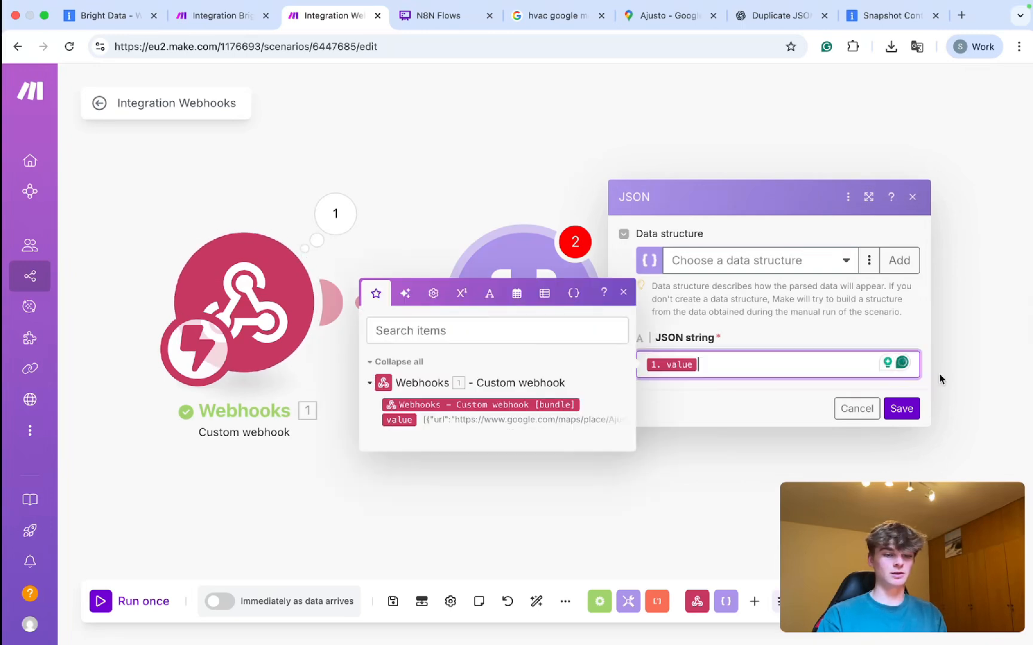
click(900, 408)
Run once the Bright Data scenario, then start the webhook scenario listening for data.
click(219, 15)
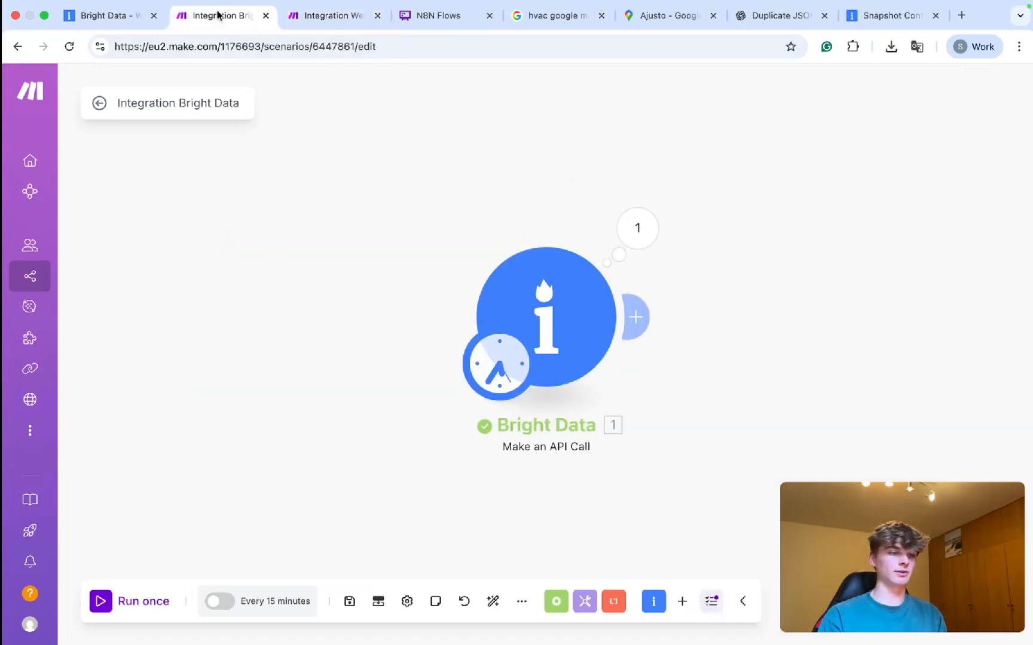
key(super+r)
click(294, 16)
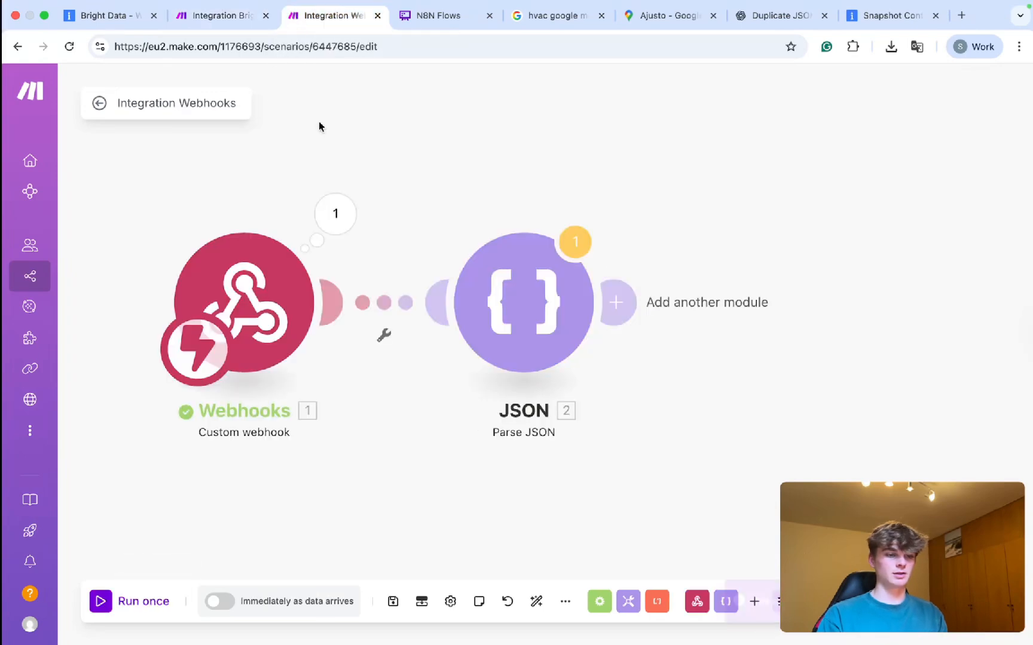
key(super+r)
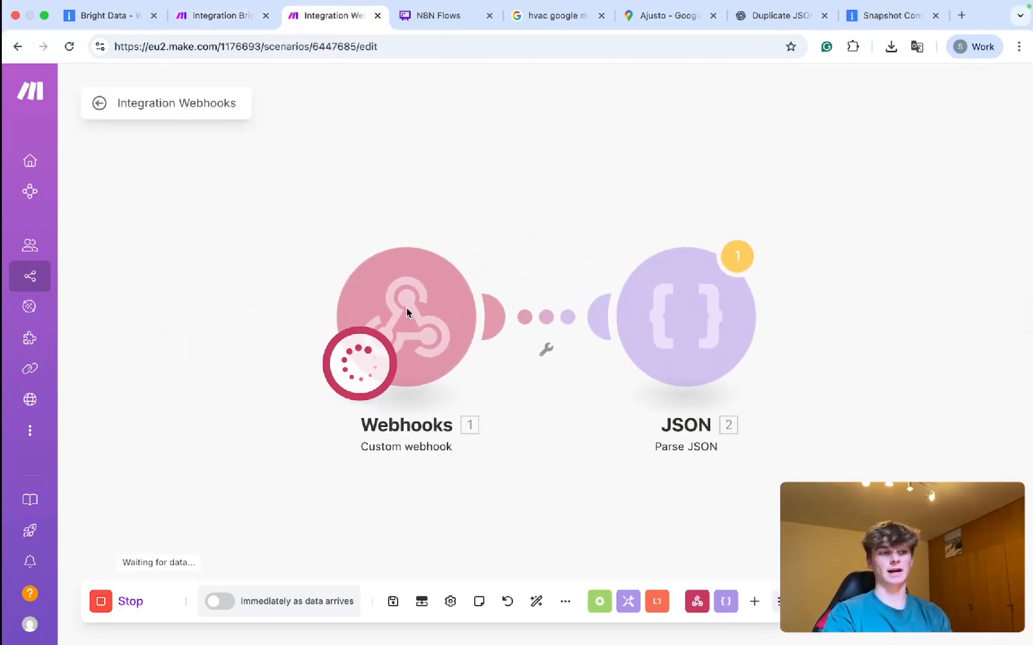
Retitle the scenario from the '#1: Trigger' suggestion, replacing YouTube with Google Maps.
click(221, 16)
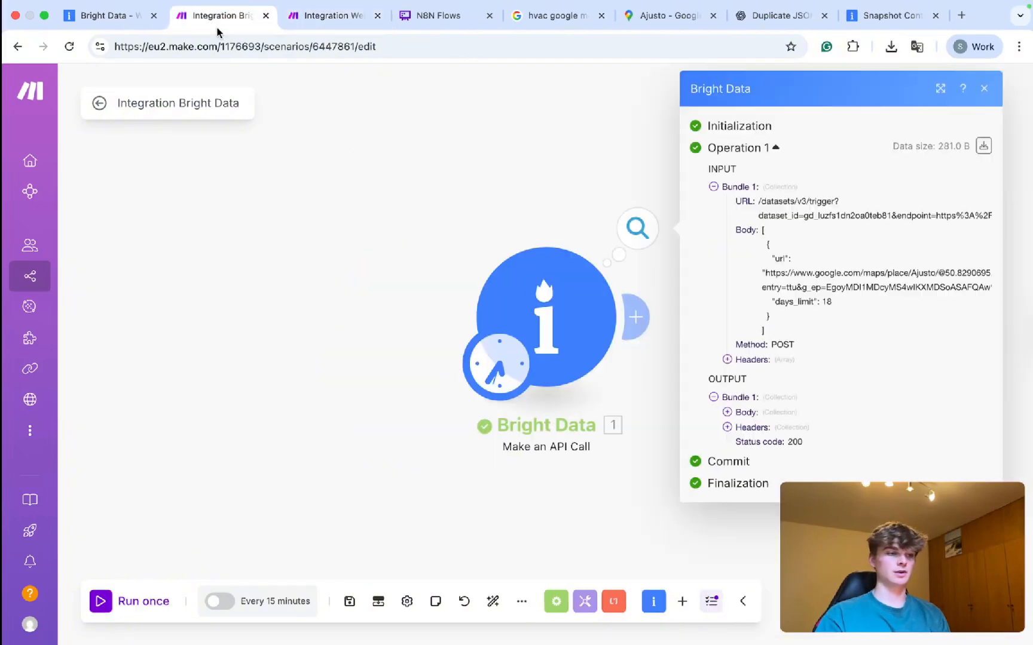
triple_click(140, 106)
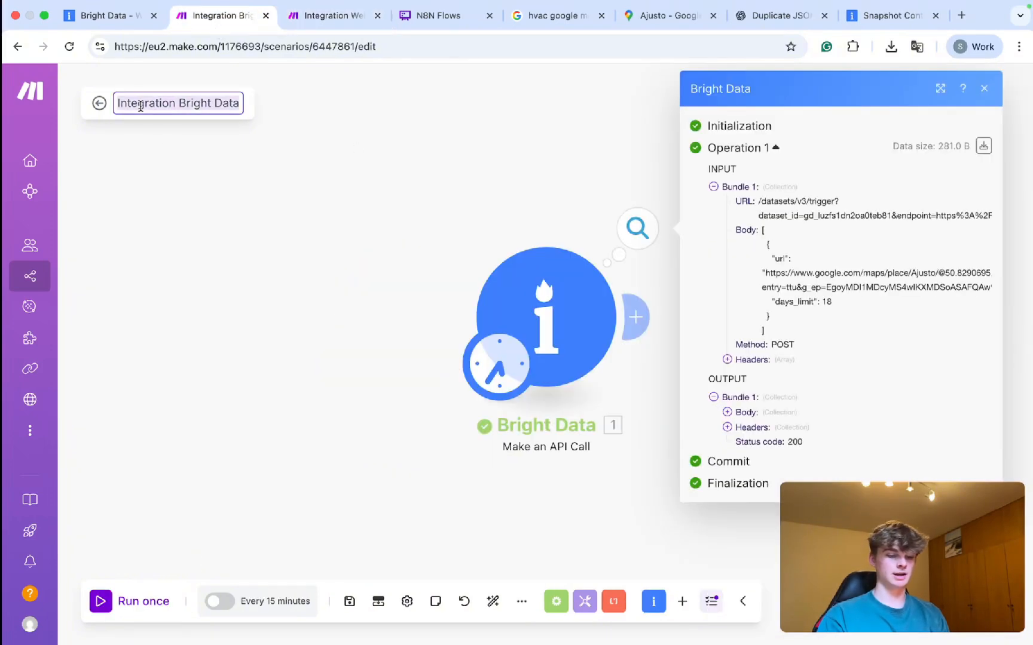
text(#1: )
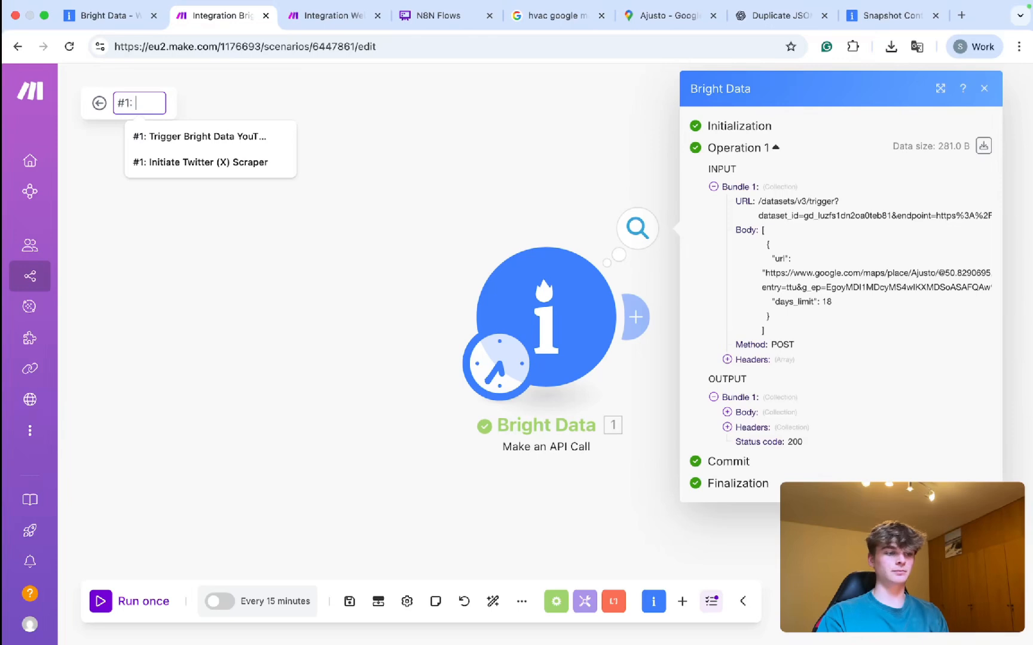
text(Trigger)
click(173, 135)
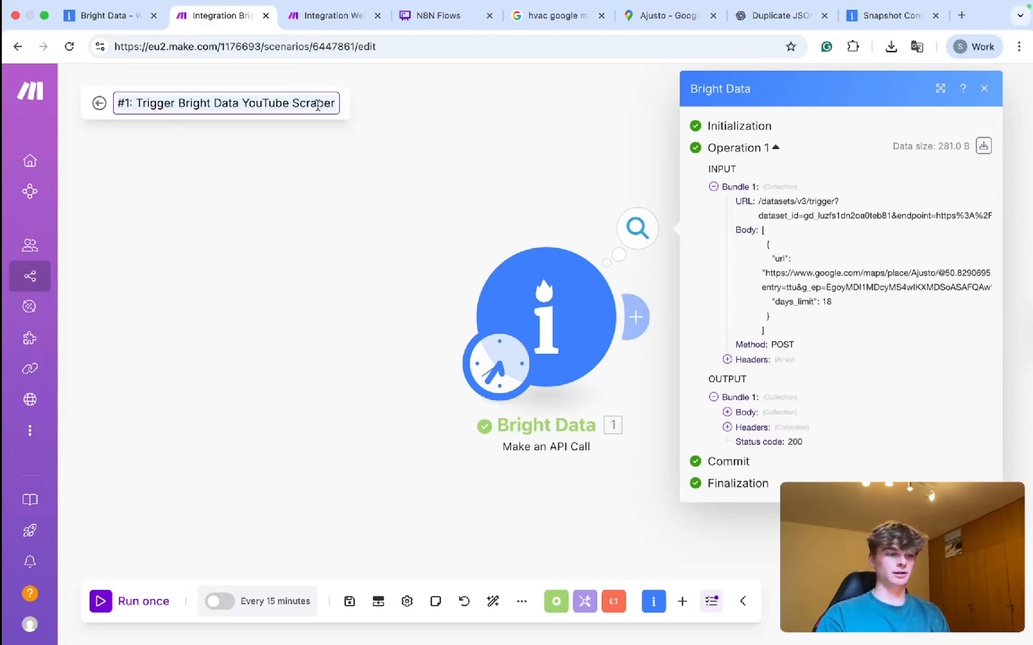
double_click(276, 106)
text(Google Maps)
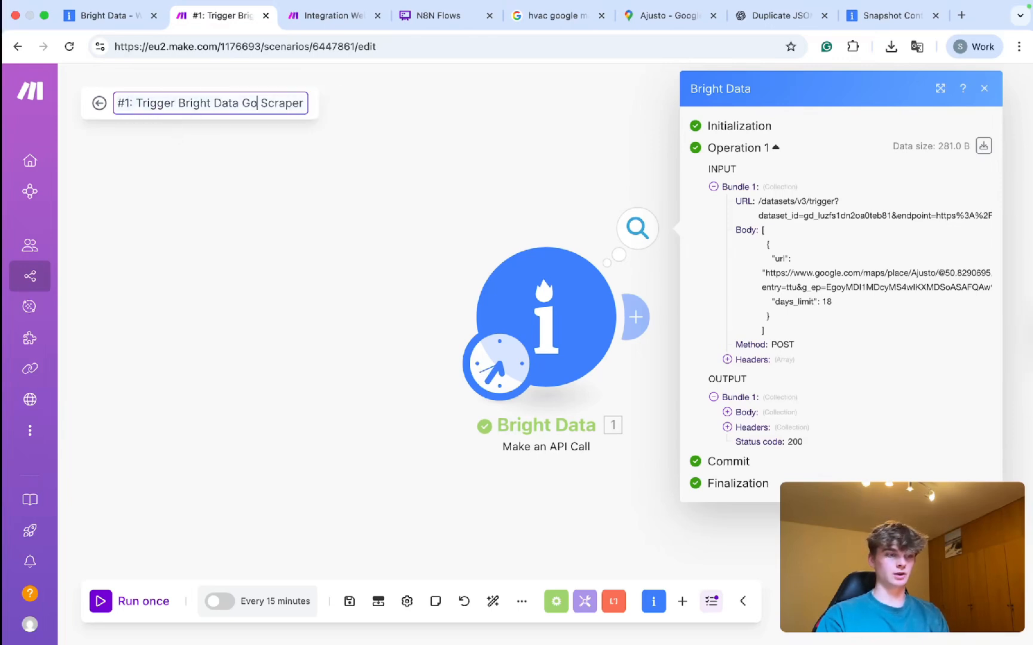
click(288, 306)
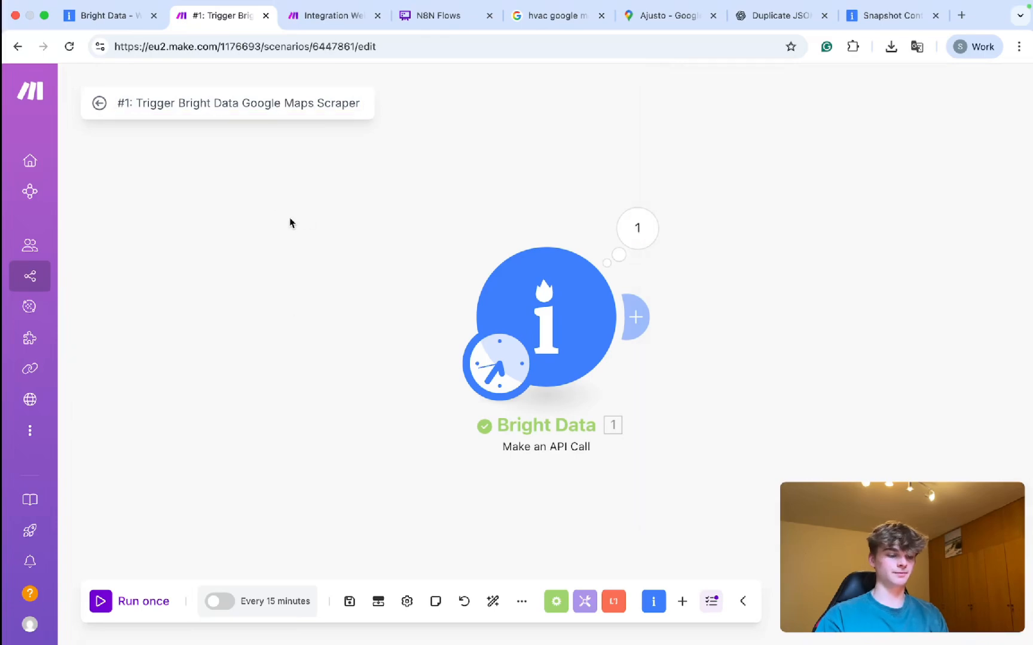
key(ctrl+Tab)
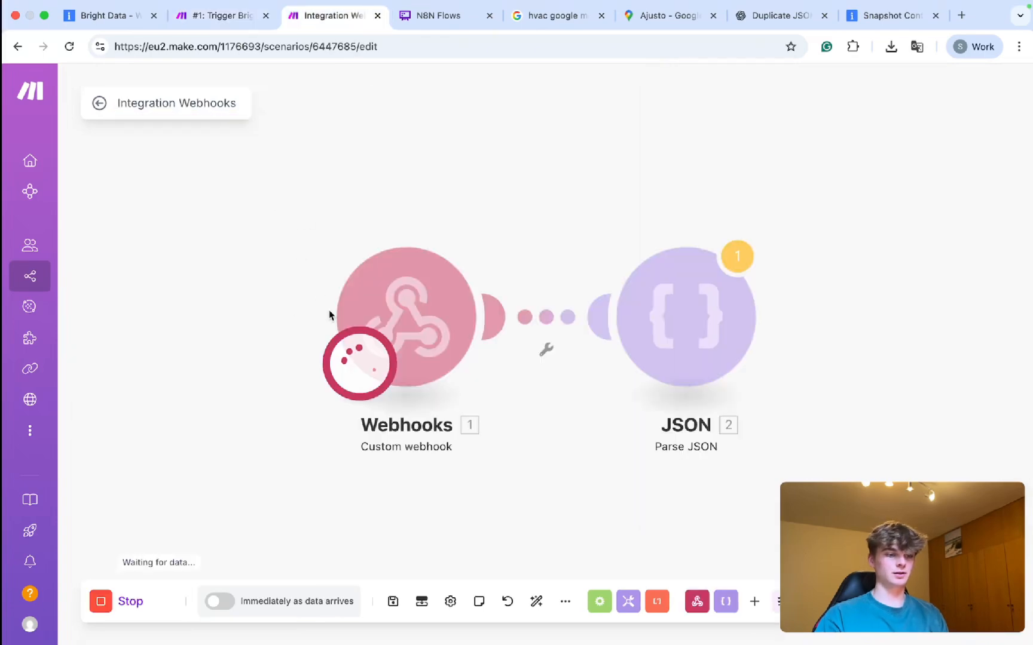
Check the Web Scrapers list in the Bright Data dashboard, then return to the webhook scenario.
click(109, 19)
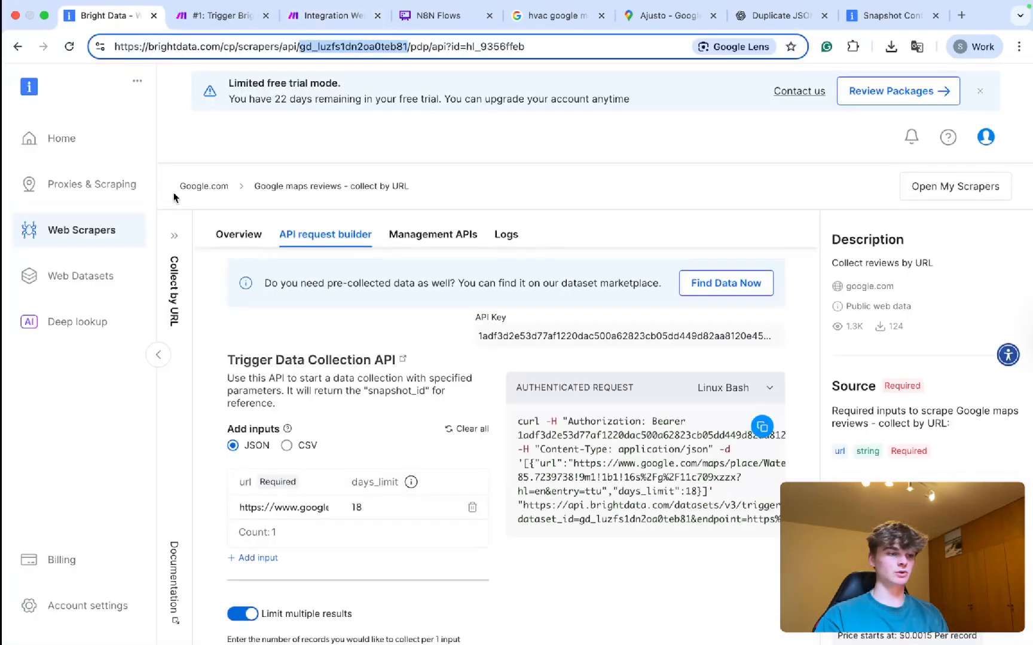
click(74, 230)
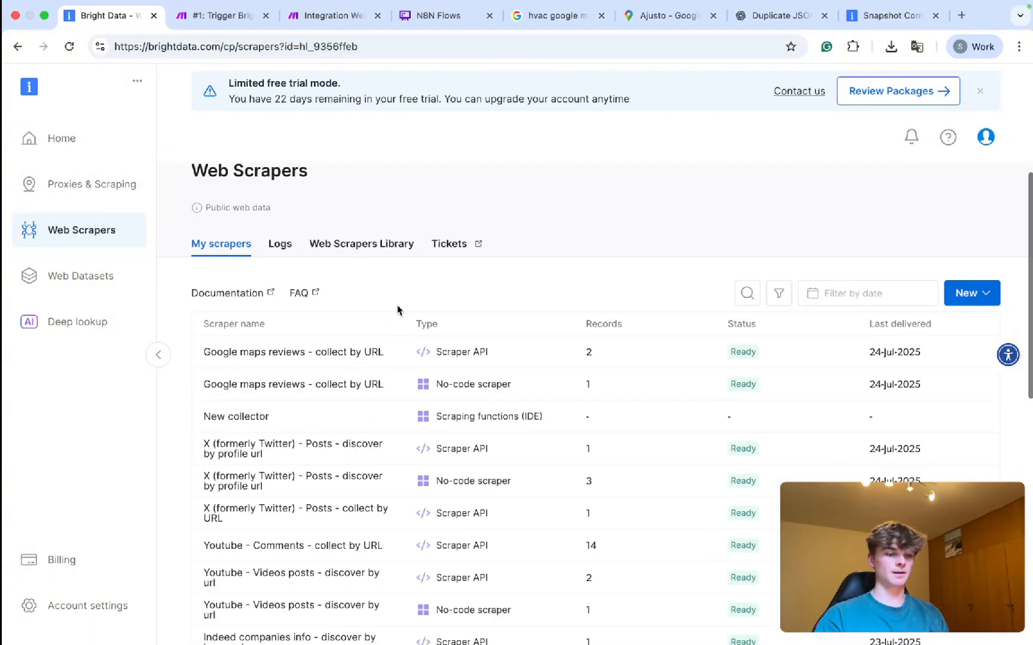
click(327, 18)
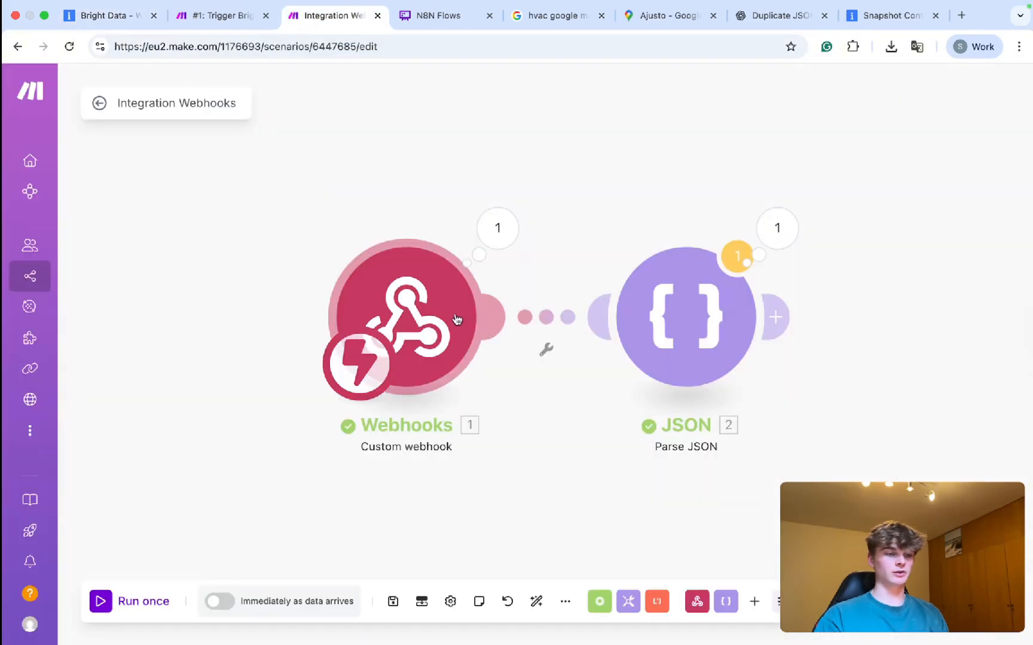
drag(615, 220, 539, 218)
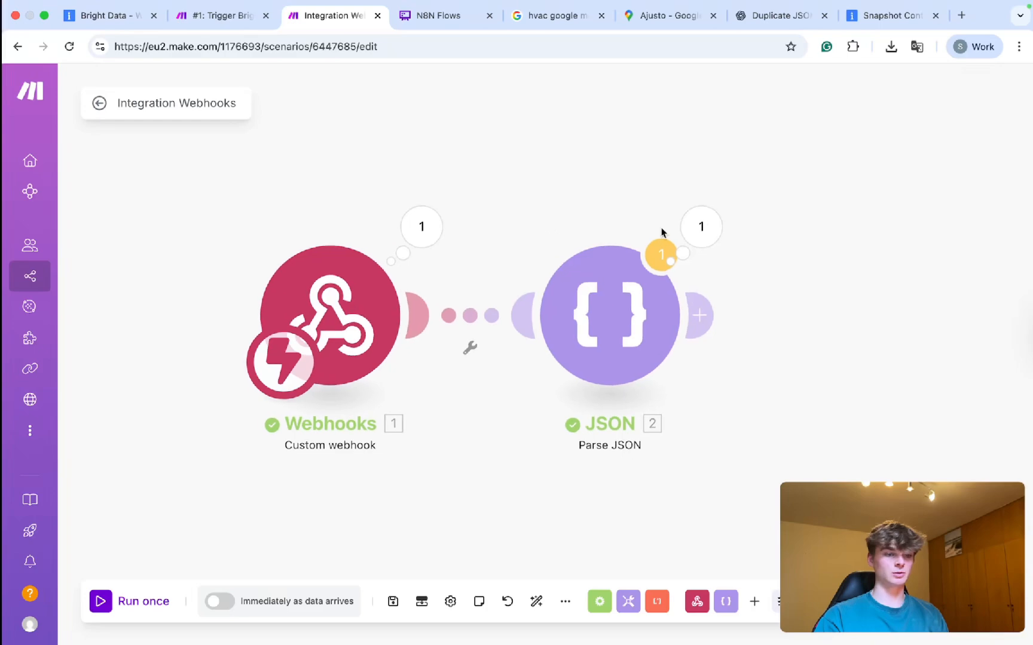
Inspect the Parse JSON output bundles holding review_rating, review_date and other review fields.
click(700, 228)
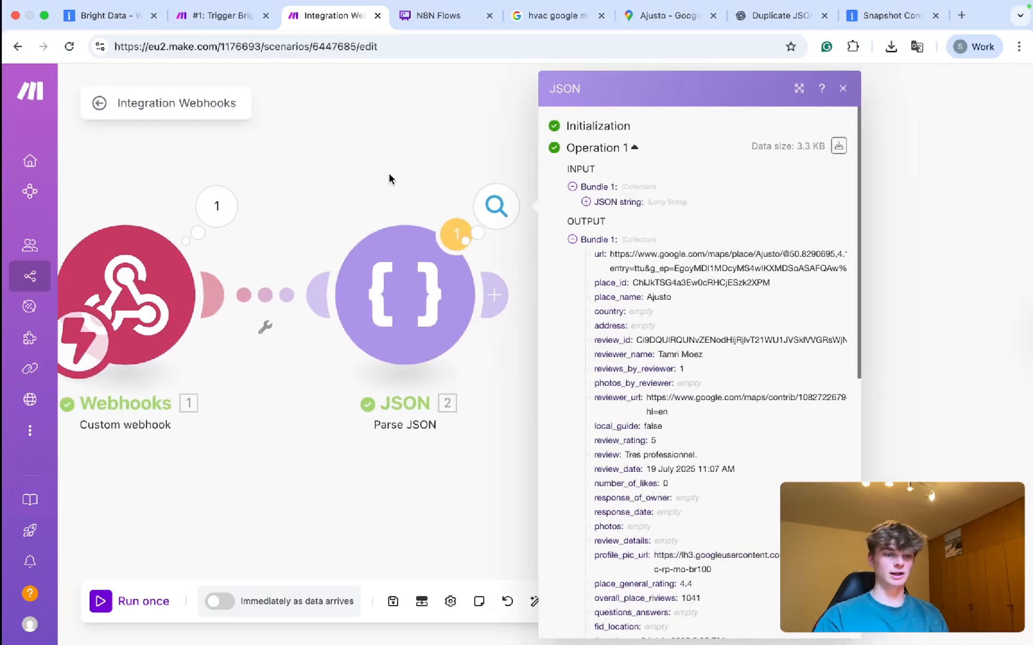
scroll(628, 327, down, 1)
click(573, 229)
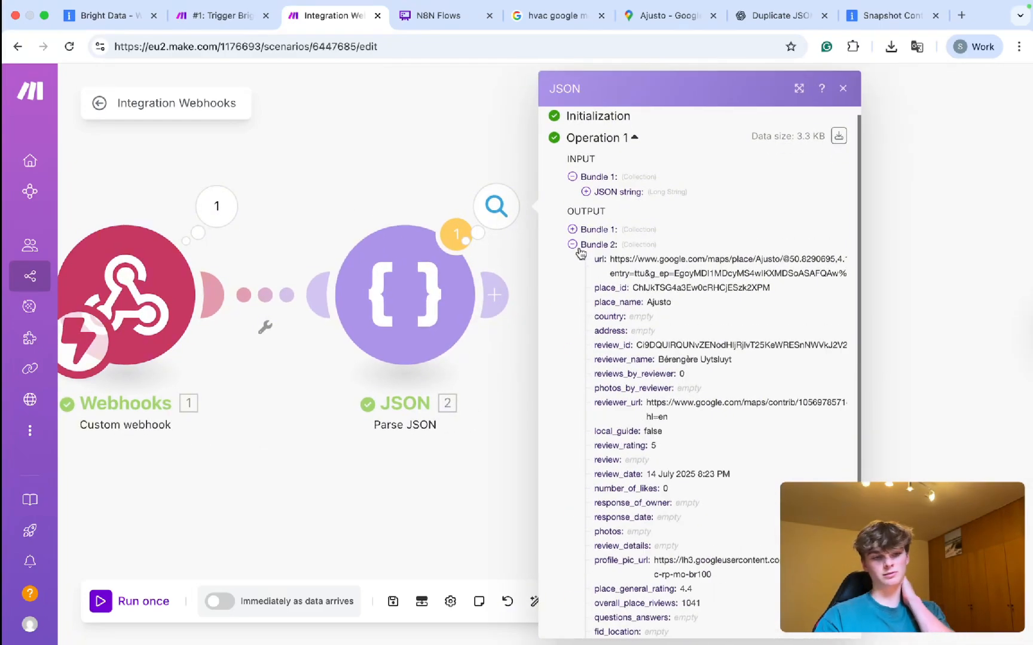
click(580, 246)
click(572, 268)
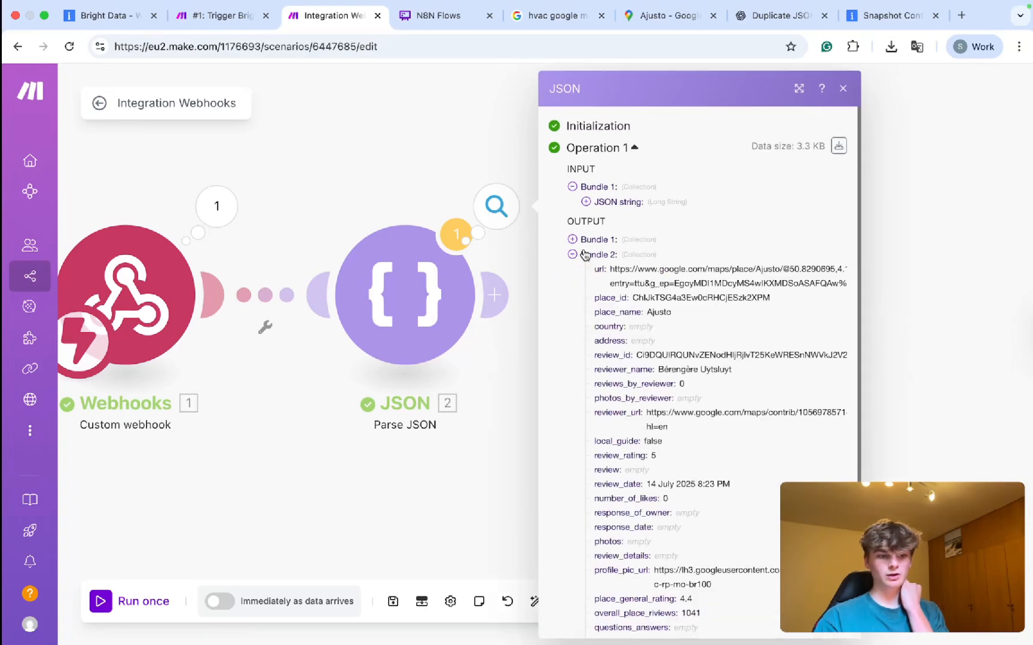
click(584, 244)
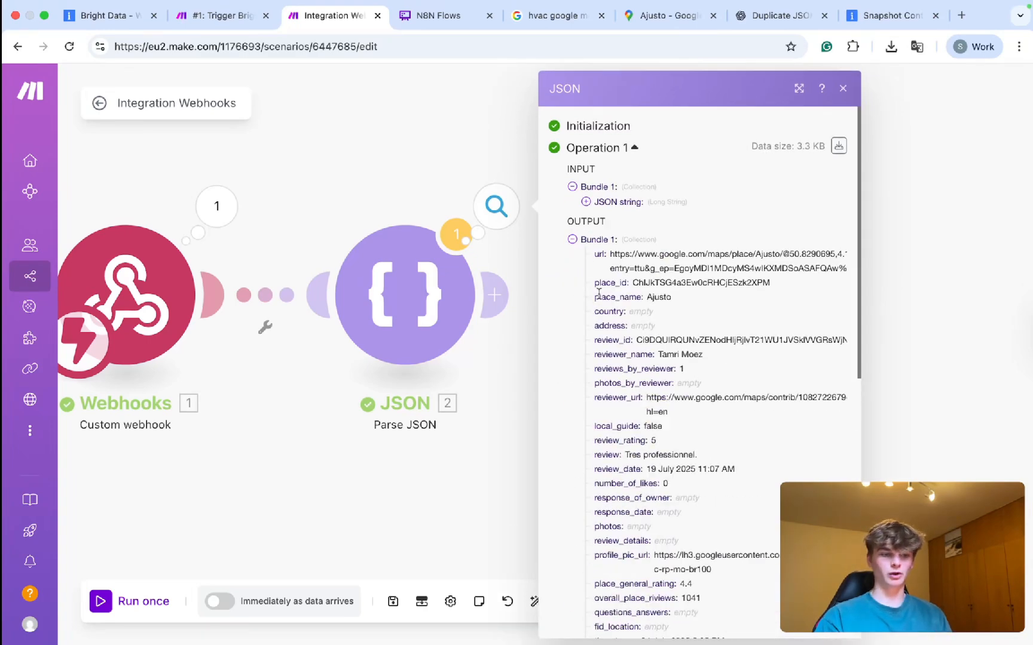
scroll(598, 293, down, 1)
scroll(598, 293, down, 1)
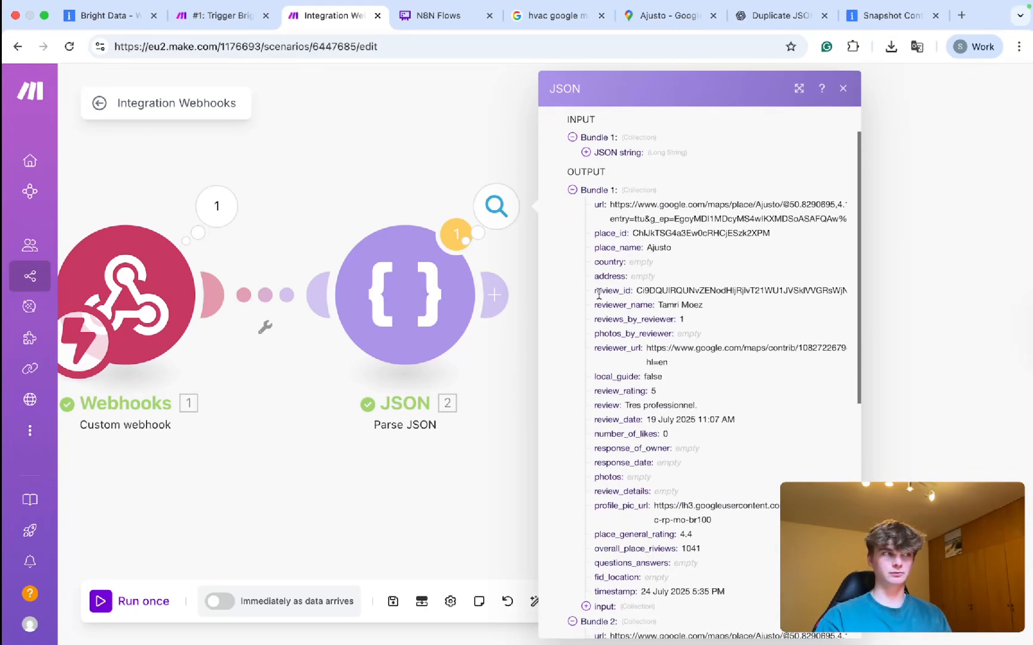
scroll(599, 294, down, 1)
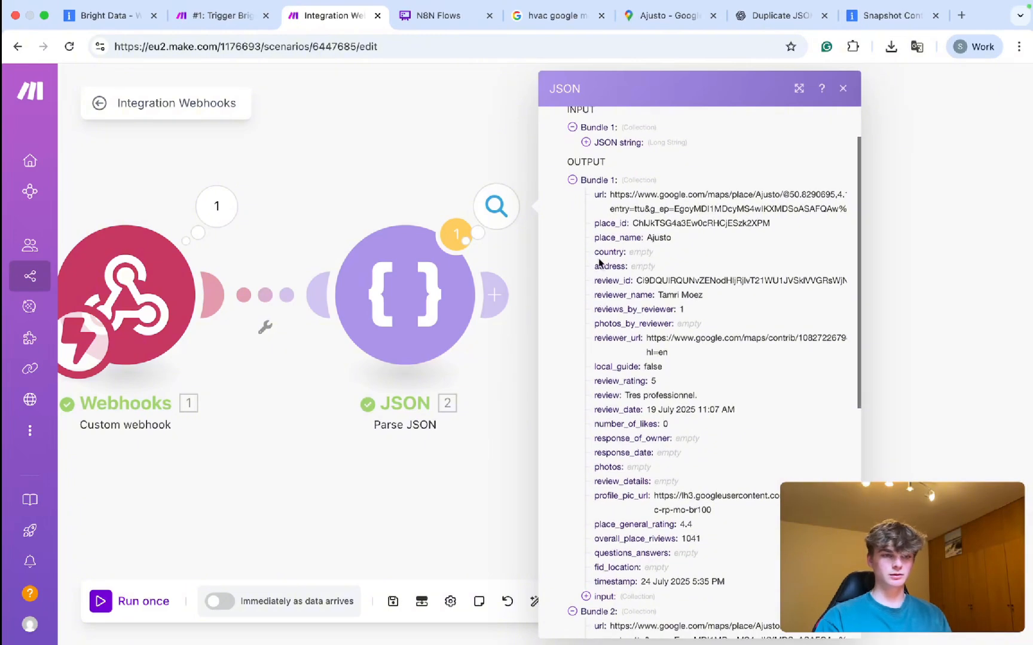
click(217, 16)
Reopen the Bright Data module and review its body's Ajusto Maps link with days_limit 18.
click(507, 354)
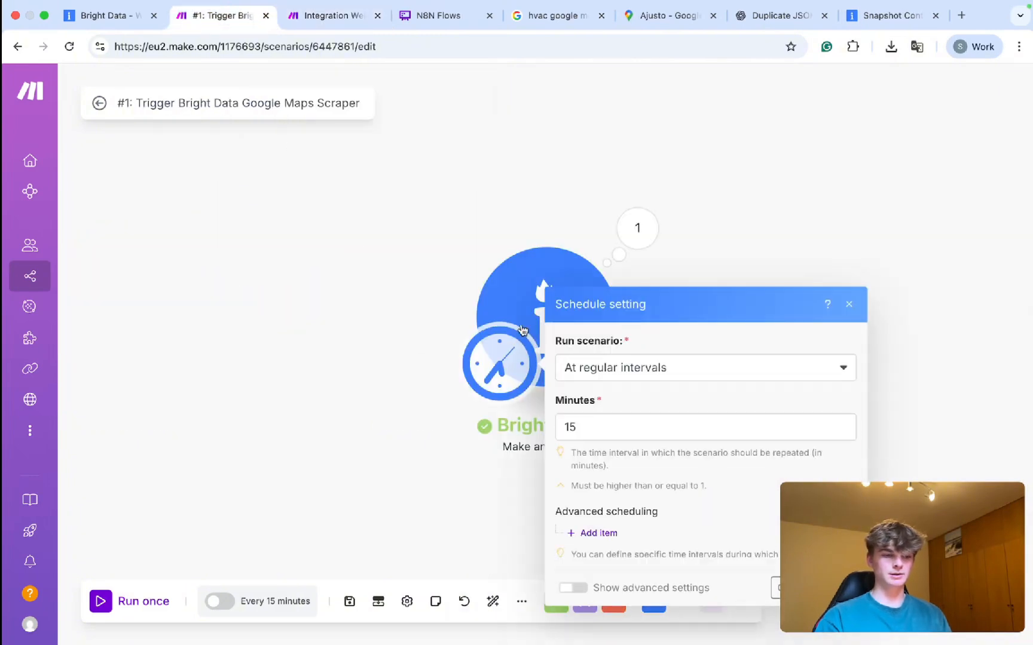
click(526, 314)
scroll(758, 467, down, 10)
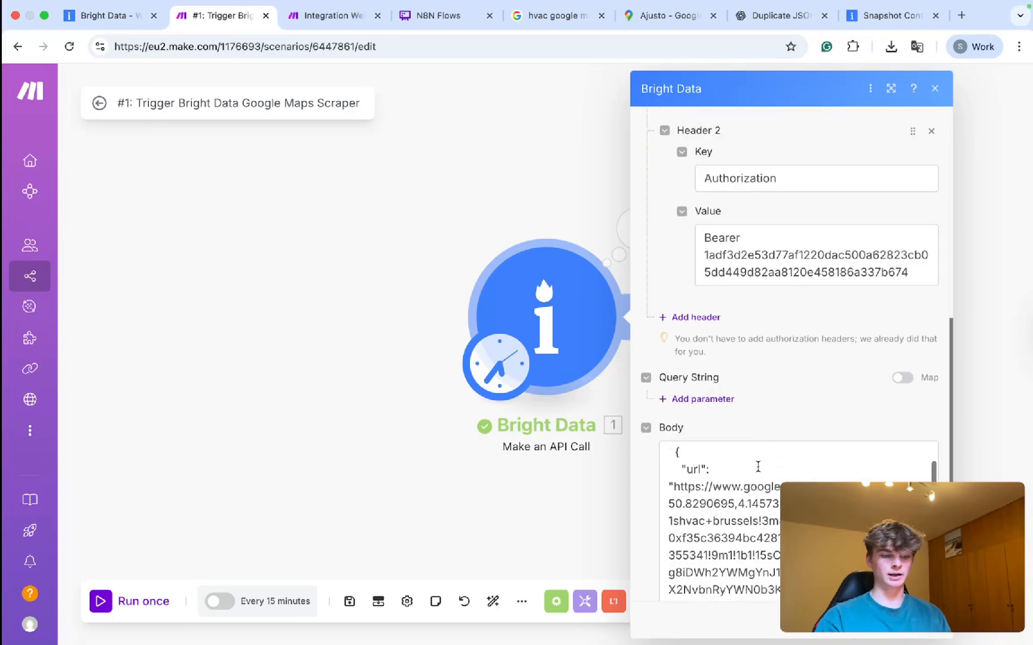
scroll(760, 448, up, 2)
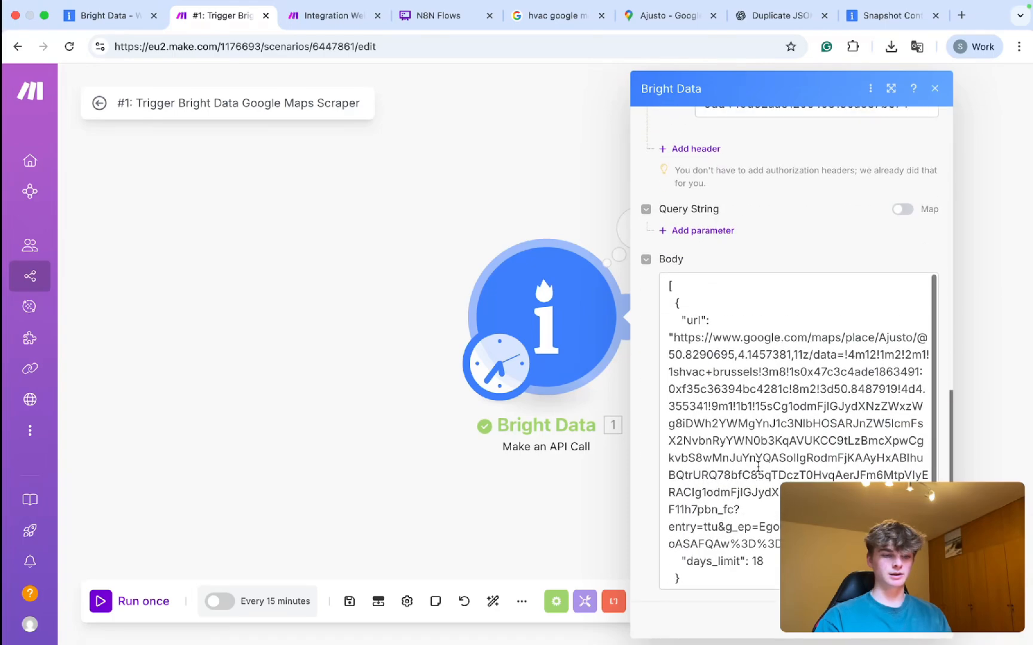
scroll(737, 235, up, 10)
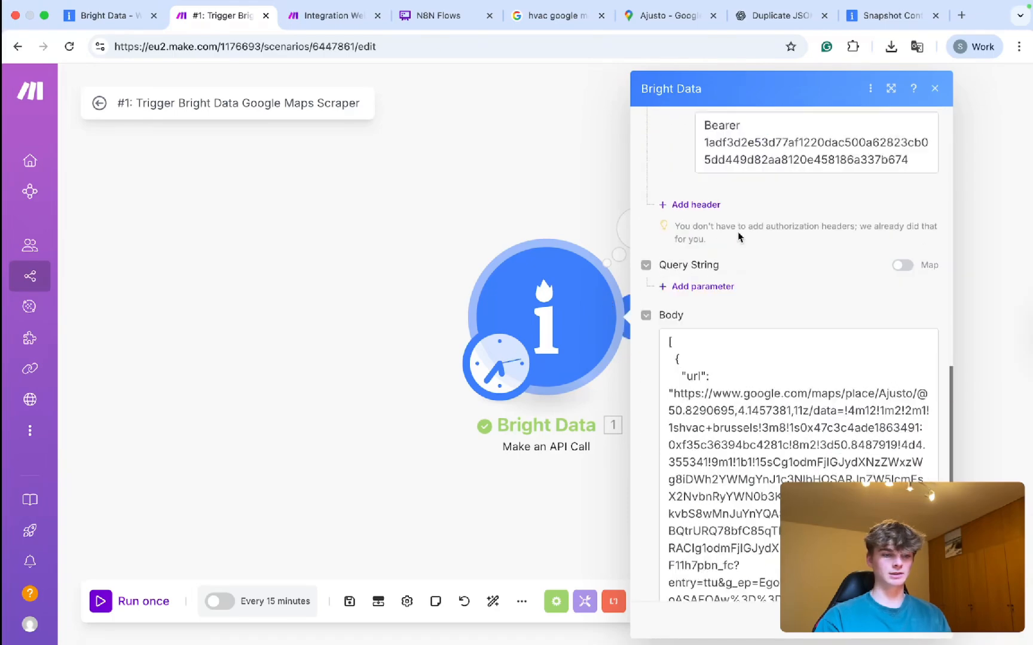
scroll(839, 339, down, 10)
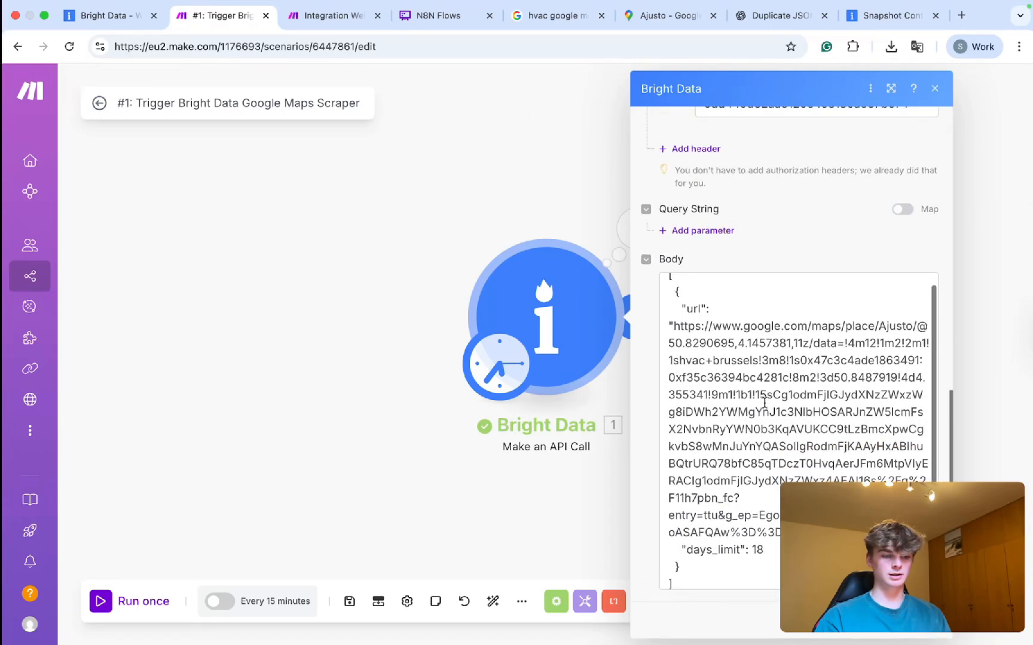
Copy the Ajusto Google Maps URL from the output and view it in a new tab, then close it.
click(344, 15)
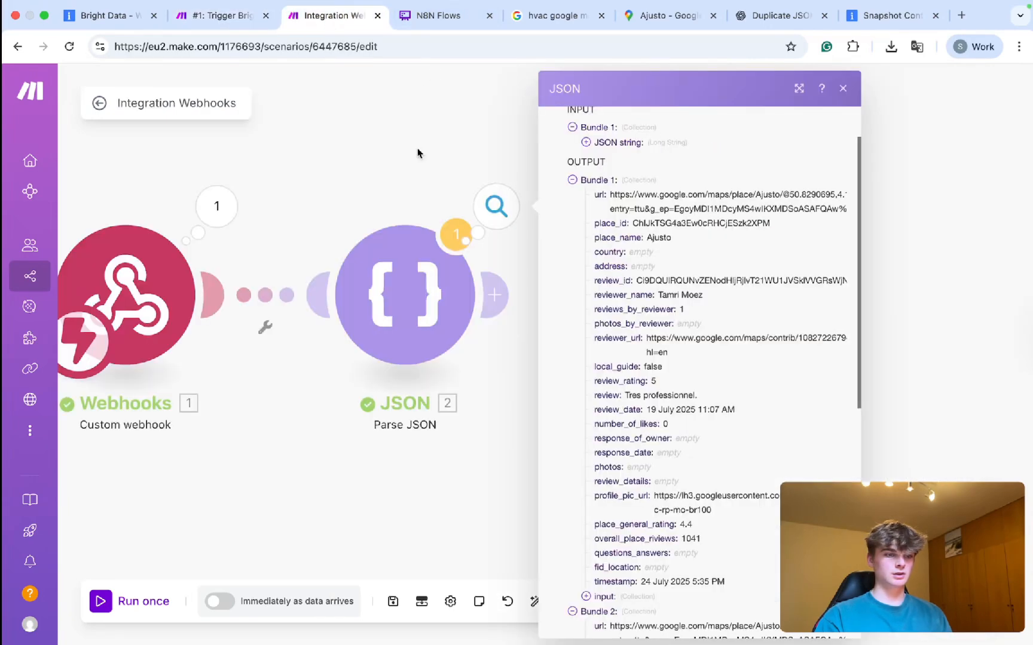
scroll(627, 335, down, 2)
scroll(628, 335, up, 1)
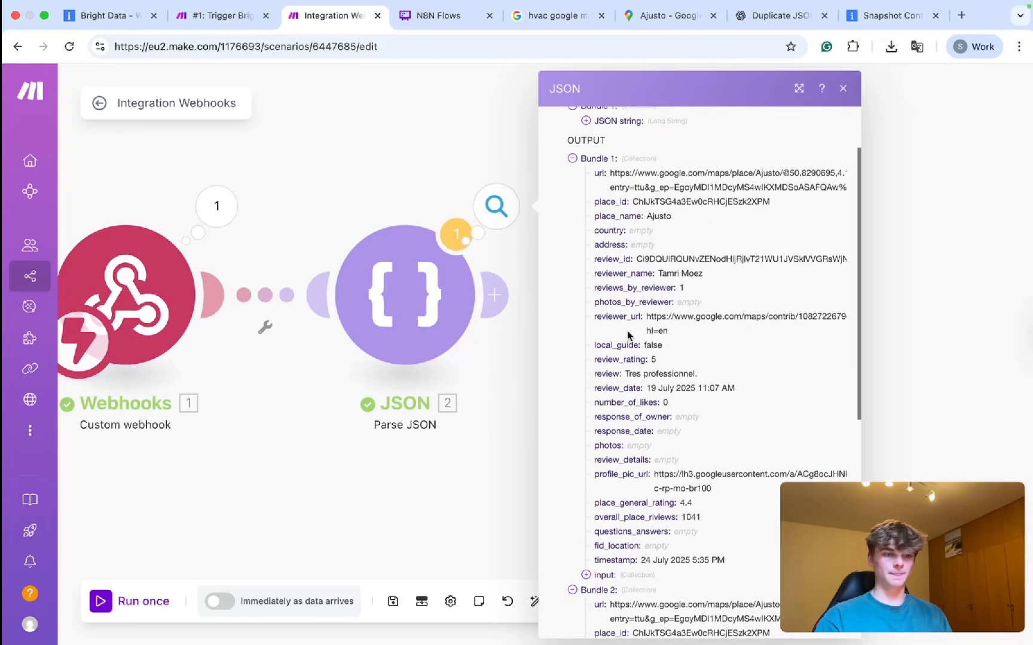
drag(420, 162, 287, 161)
scroll(557, 357, down, 2)
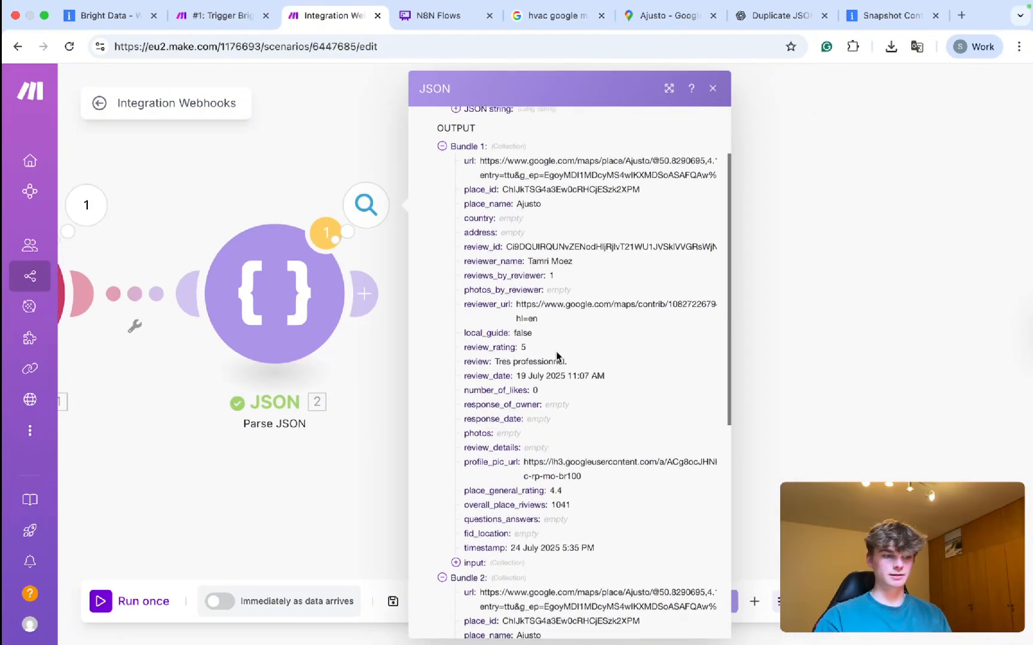
drag(482, 141, 690, 153)
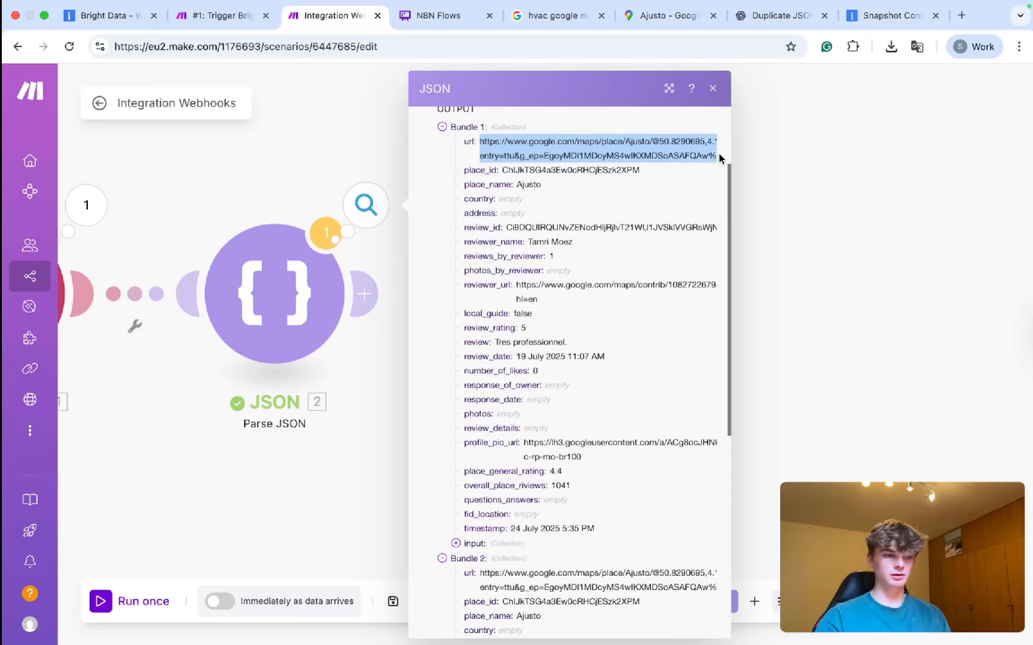
key(super+c)
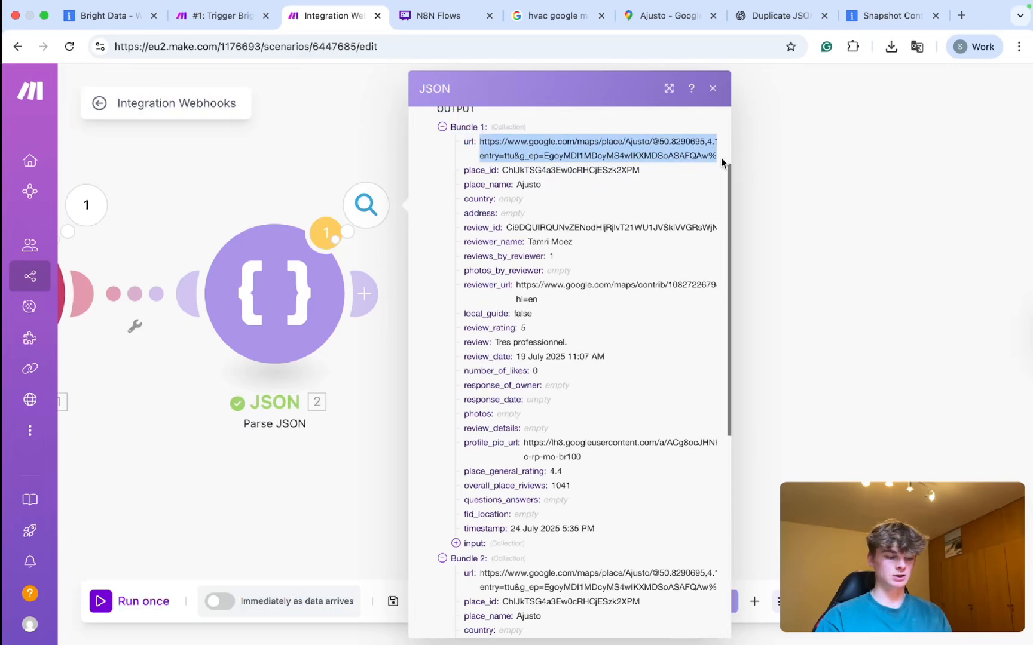
key(super+t)
key(super+v)
key(Return)
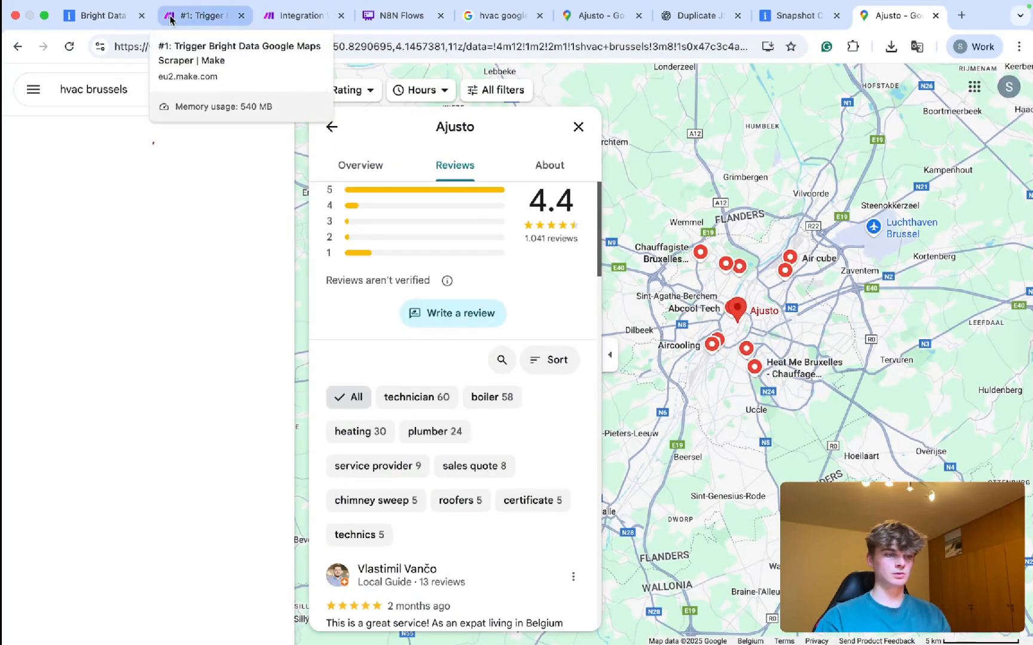
key(super+w)
Expand the input details of the first bundle in the Parse JSON output.
scroll(568, 371, down, 4)
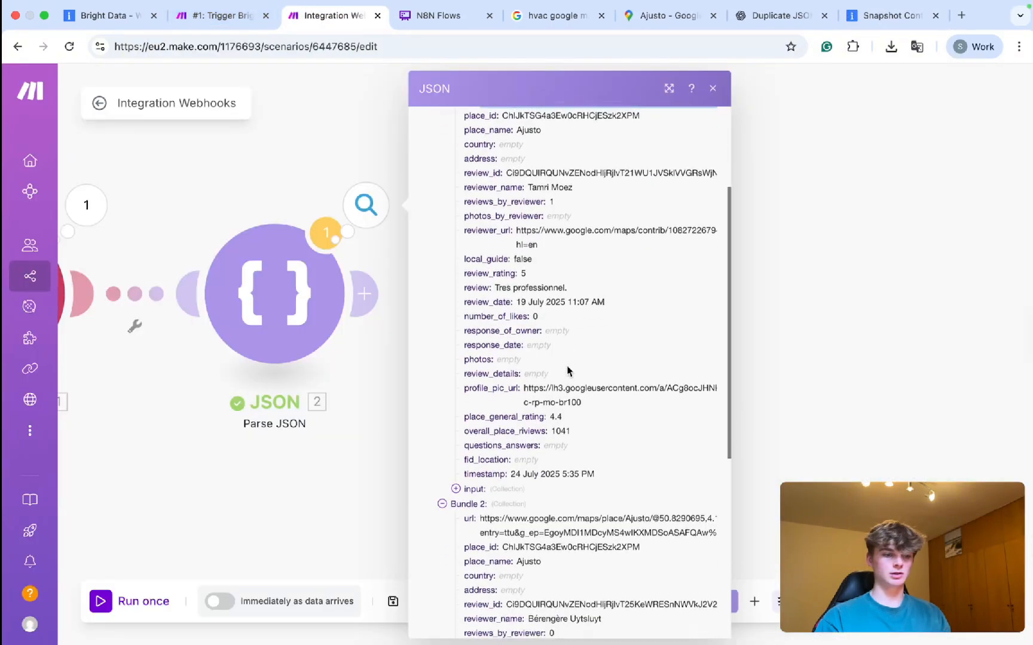
scroll(568, 372, down, 1)
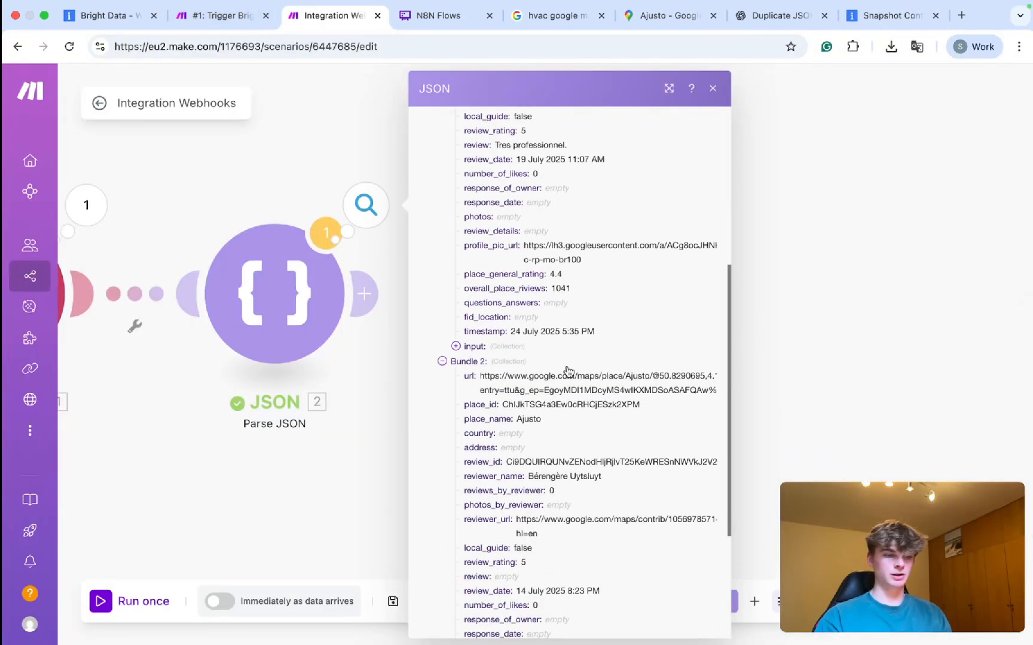
scroll(568, 371, up, 3)
scroll(568, 296, up, 2)
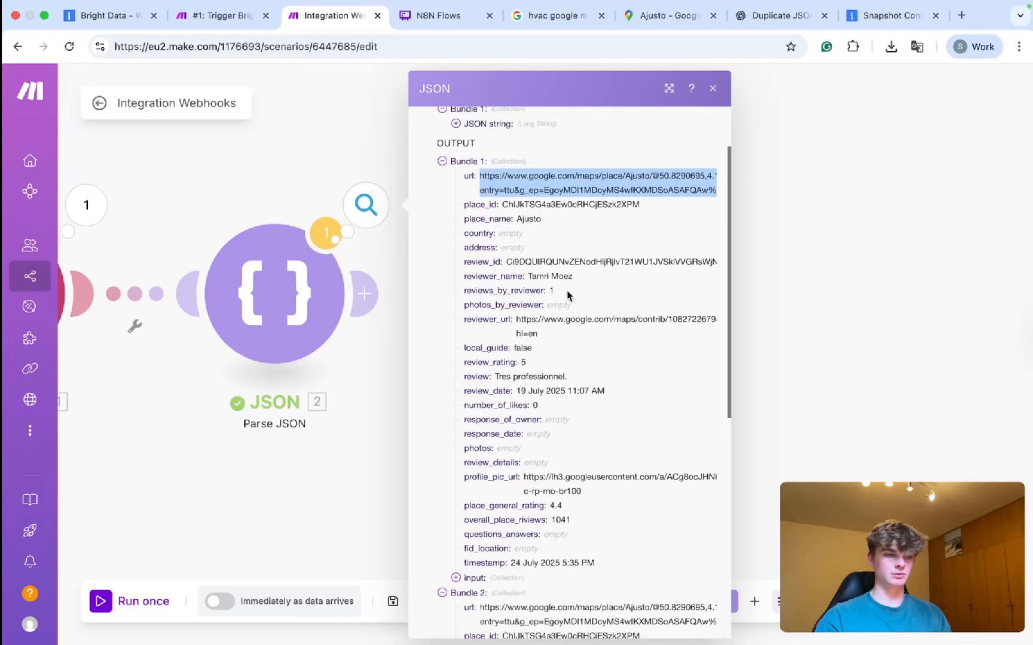
scroll(568, 295, down, 3)
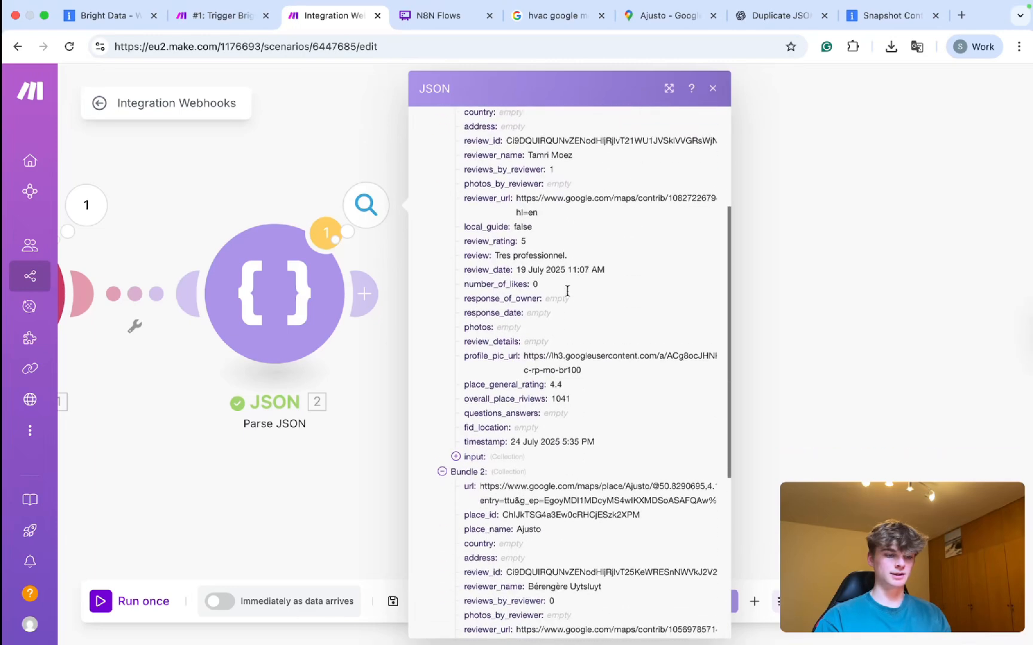
click(472, 450)
scroll(513, 455, down, 1)
scroll(512, 451, up, 1)
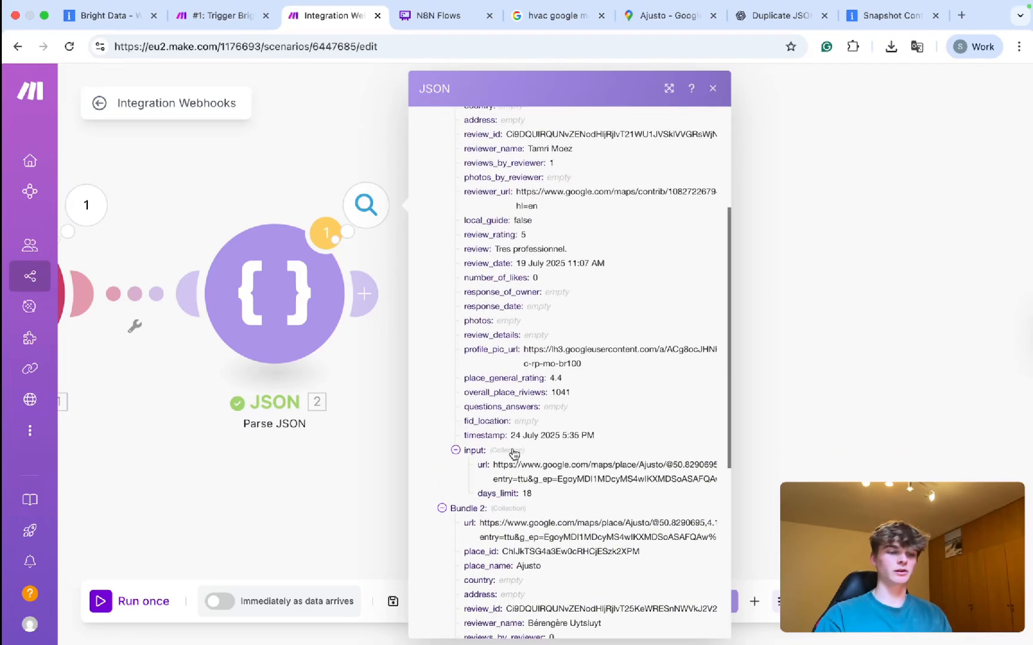
scroll(540, 293, up, 3)
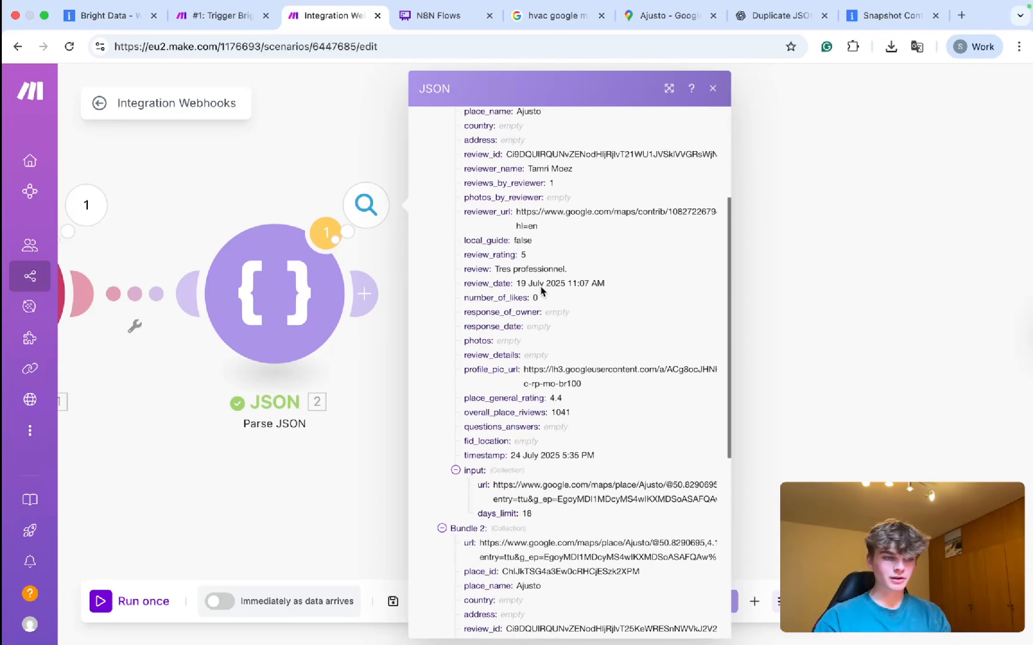
scroll(550, 236, up, 1)
Review the first bundle's reviews_by_reviewer, country, address, review_rating and review text 'Tres professionnel.'.
drag(562, 230, 452, 232)
scroll(502, 226, up, 5)
drag(524, 254, 477, 254)
drag(538, 275, 473, 268)
scroll(515, 297, down, 3)
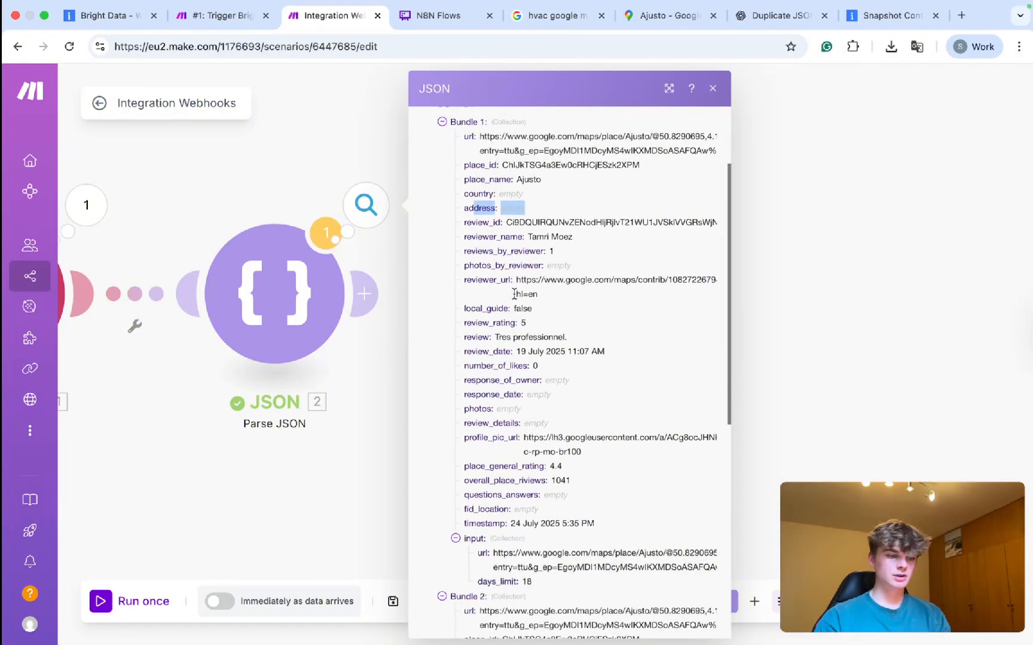
drag(532, 324, 447, 325)
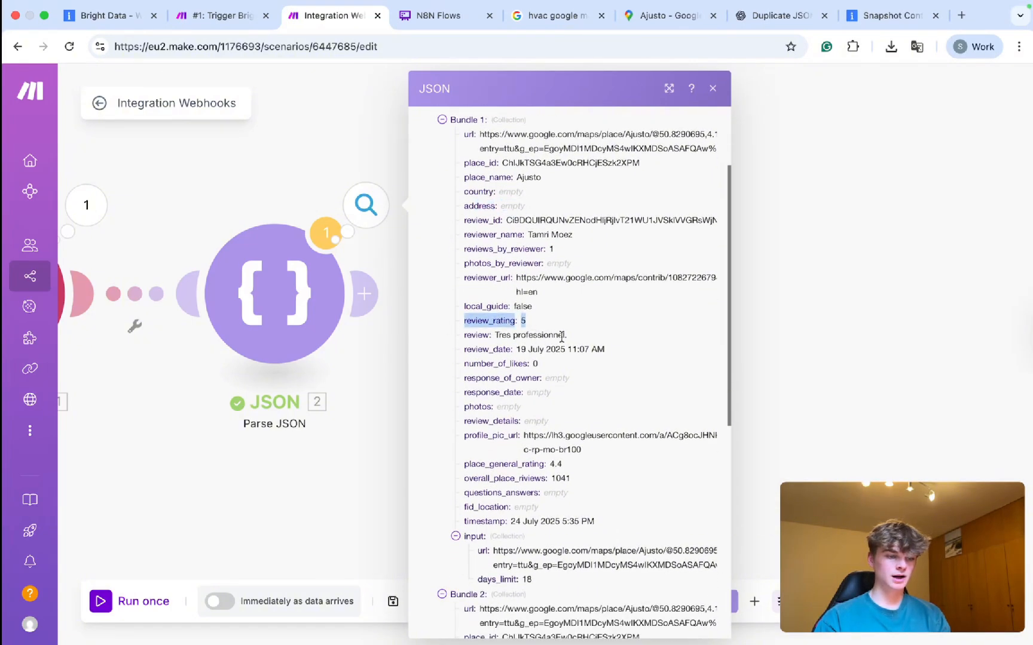
drag(568, 336, 526, 337)
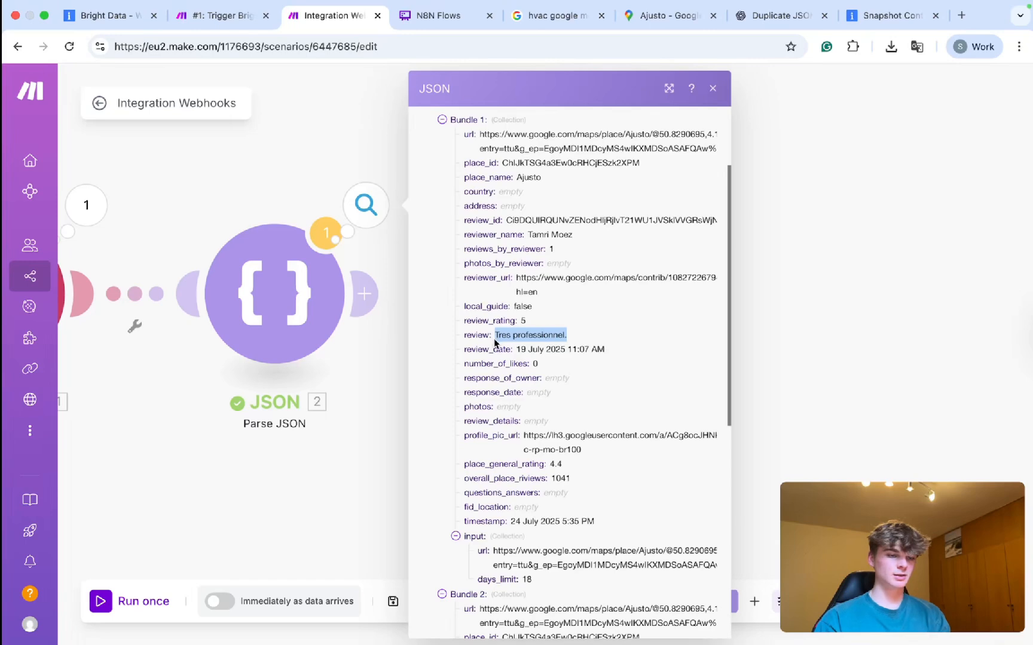
scroll(561, 389, down, 1)
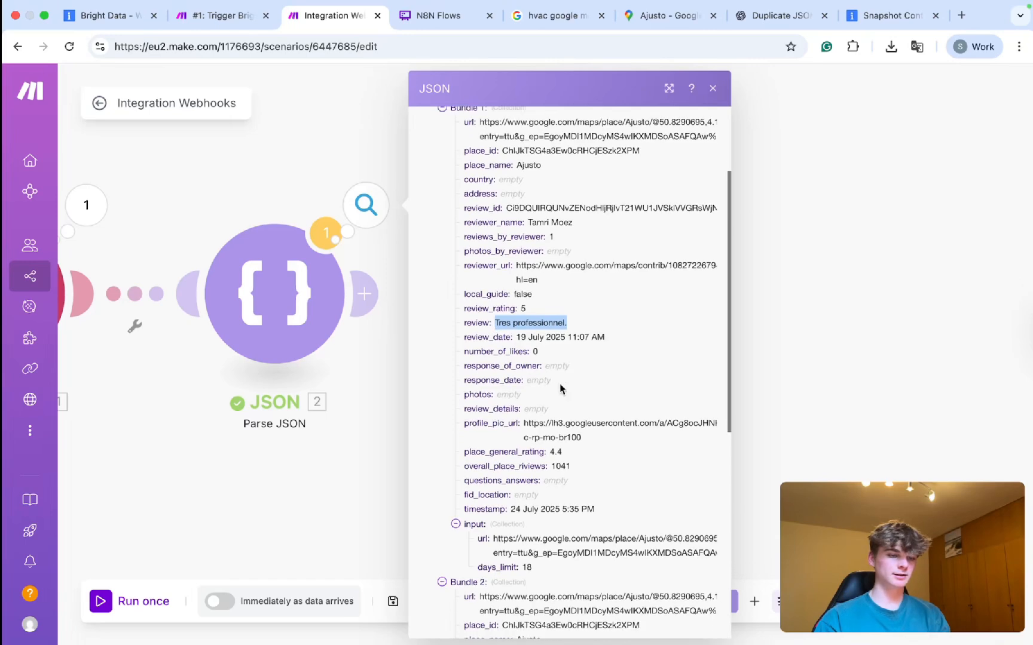
scroll(560, 389, down, 5)
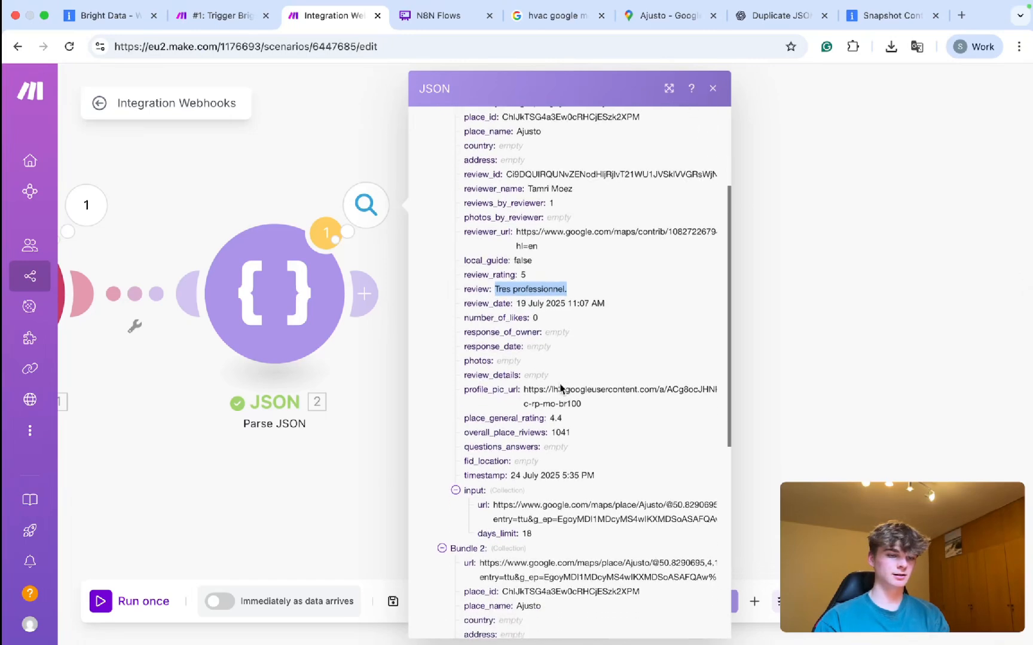
click(551, 206)
drag(575, 209, 501, 210)
Check bundle 2's review_rating and its empty review field.
scroll(515, 266, down, 4)
scroll(516, 265, down, 3)
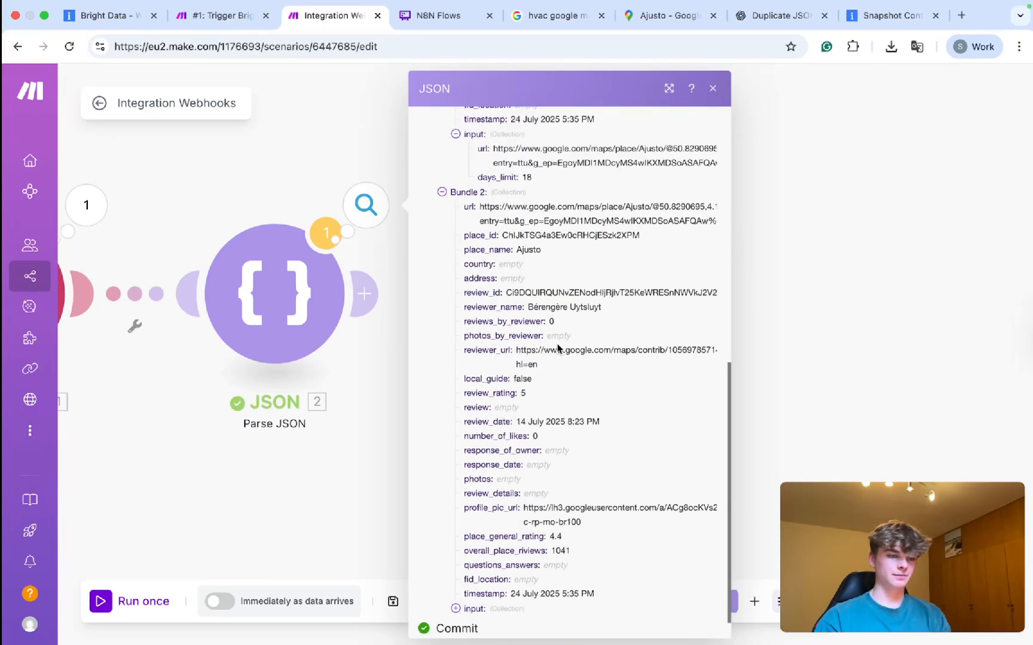
scroll(545, 371, up, 7)
scroll(549, 353, down, 6)
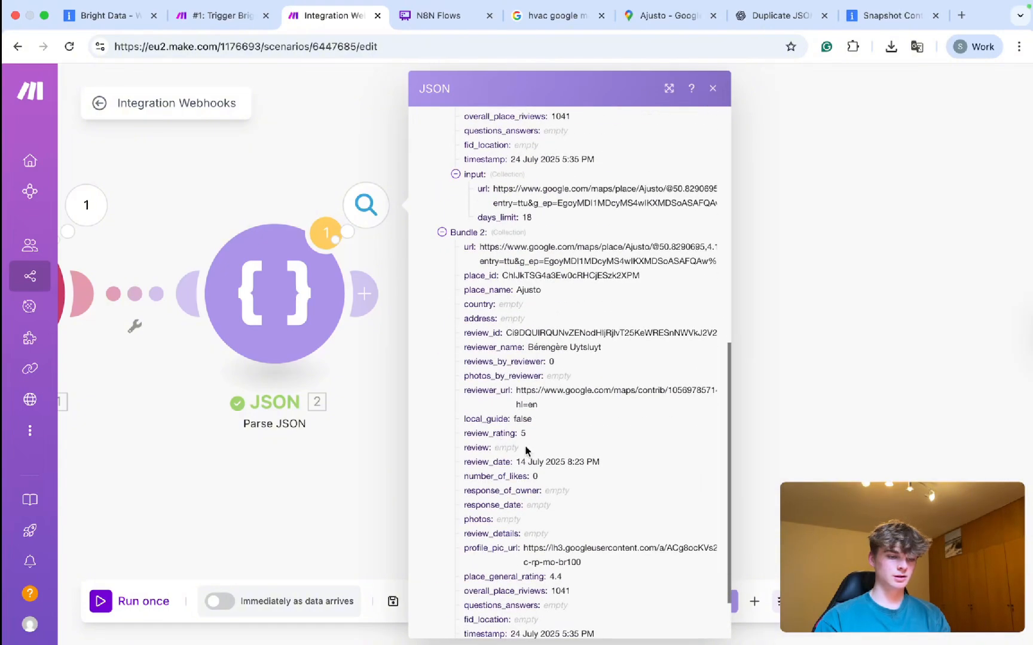
drag(529, 452, 465, 450)
drag(528, 437, 452, 437)
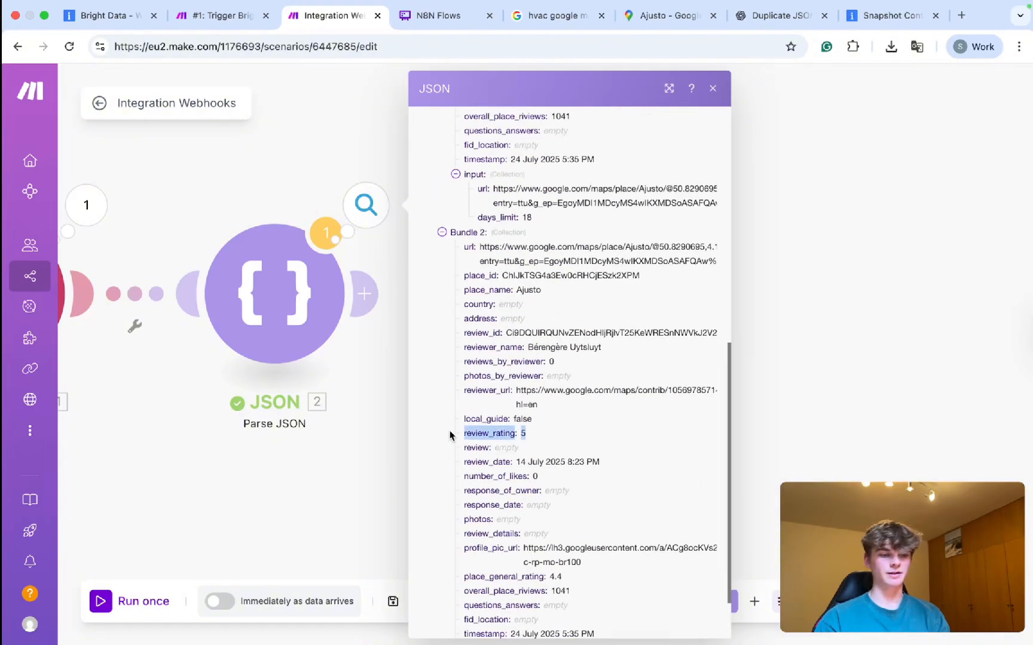
Close the JSON output panel and pan and zoom out to show the webhook module.
click(317, 205)
drag(479, 299, 664, 303)
scroll(610, 320, down, 3)
scroll(583, 323, down, 5)
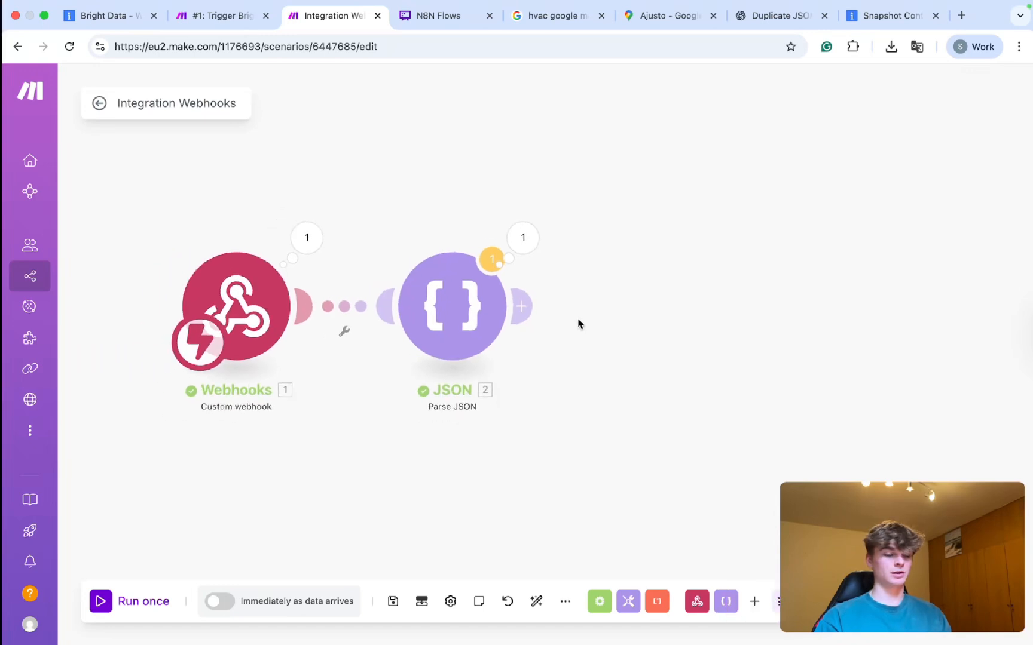
Tick the Bright Data scraping and extract recent reviews items on the N8N Flows Checklist card.
click(466, 16)
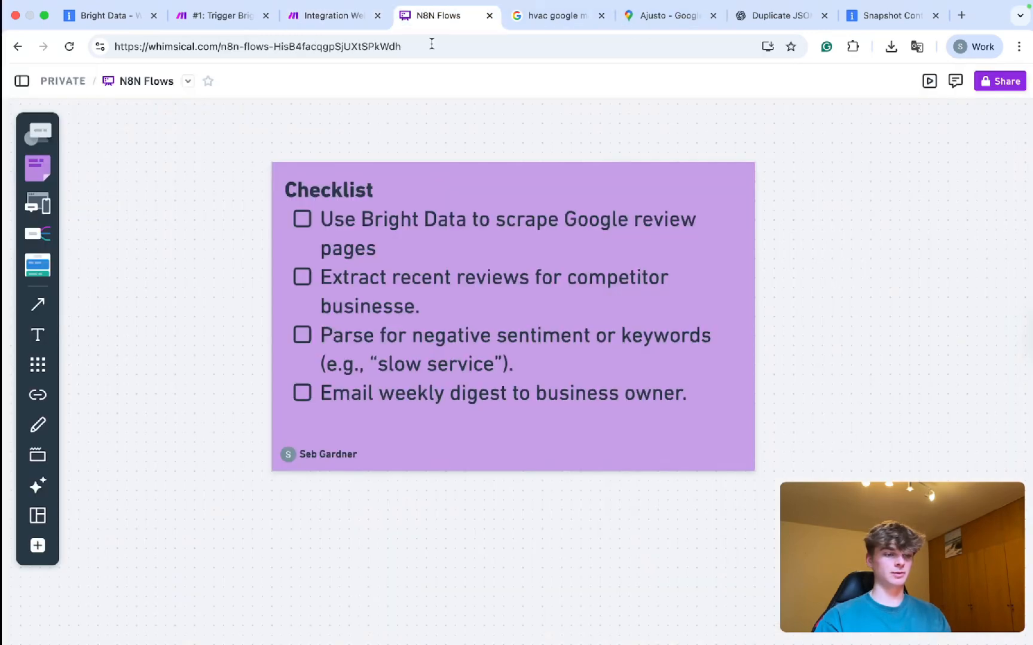
click(303, 219)
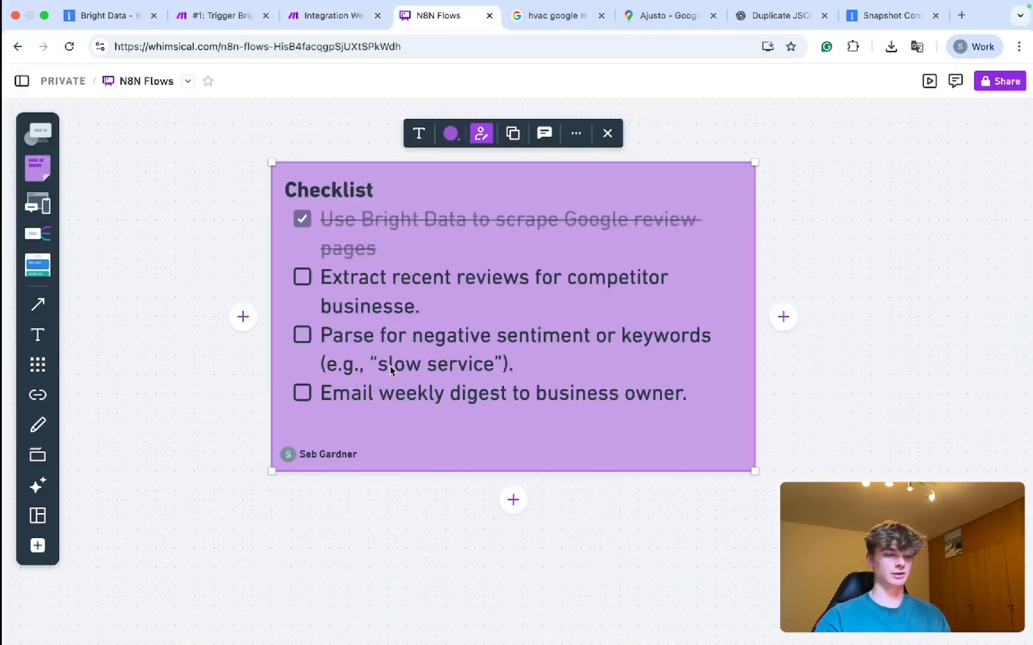
click(201, 241)
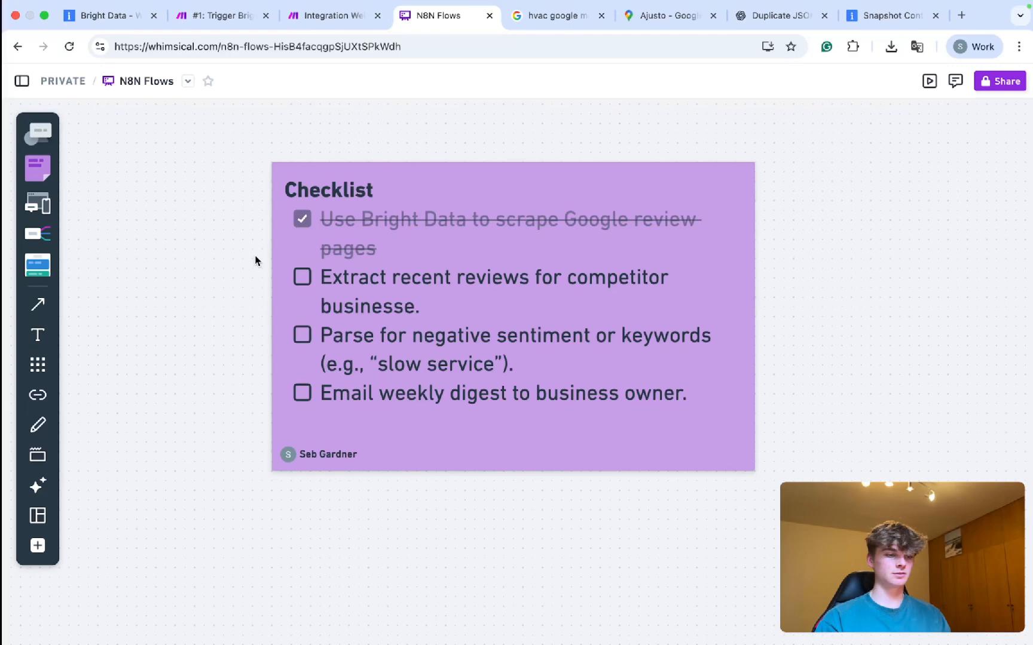
click(304, 277)
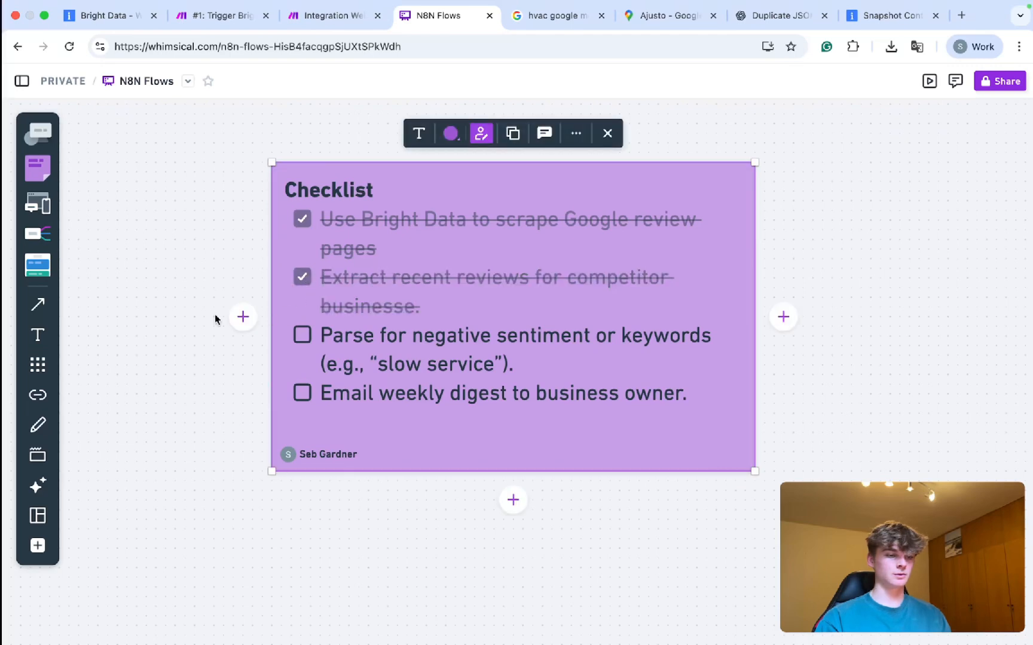
click(172, 277)
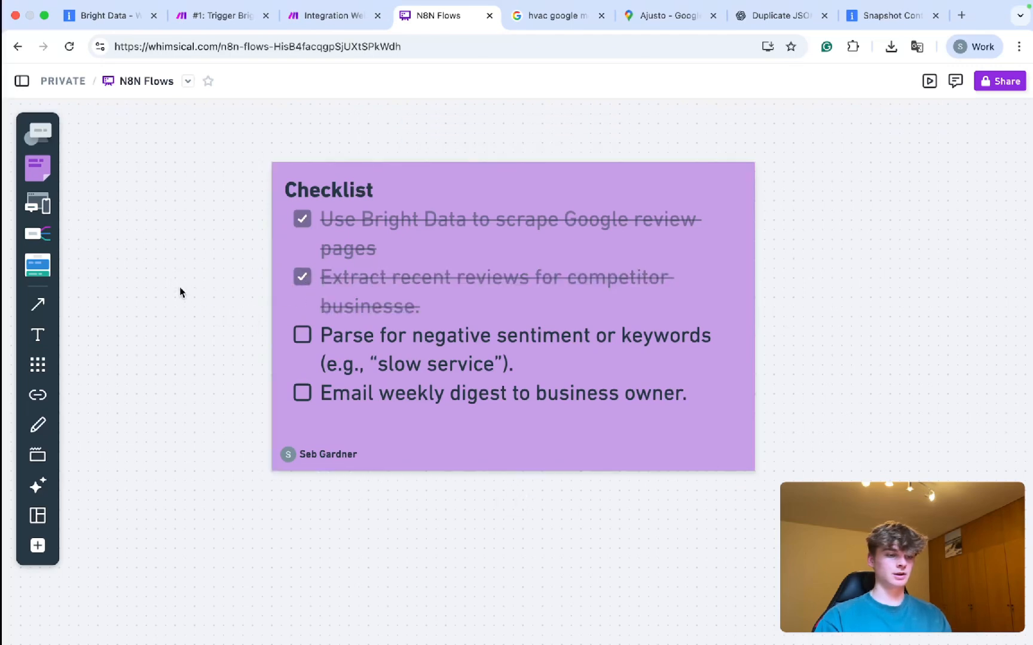
scroll(180, 293, down, 2)
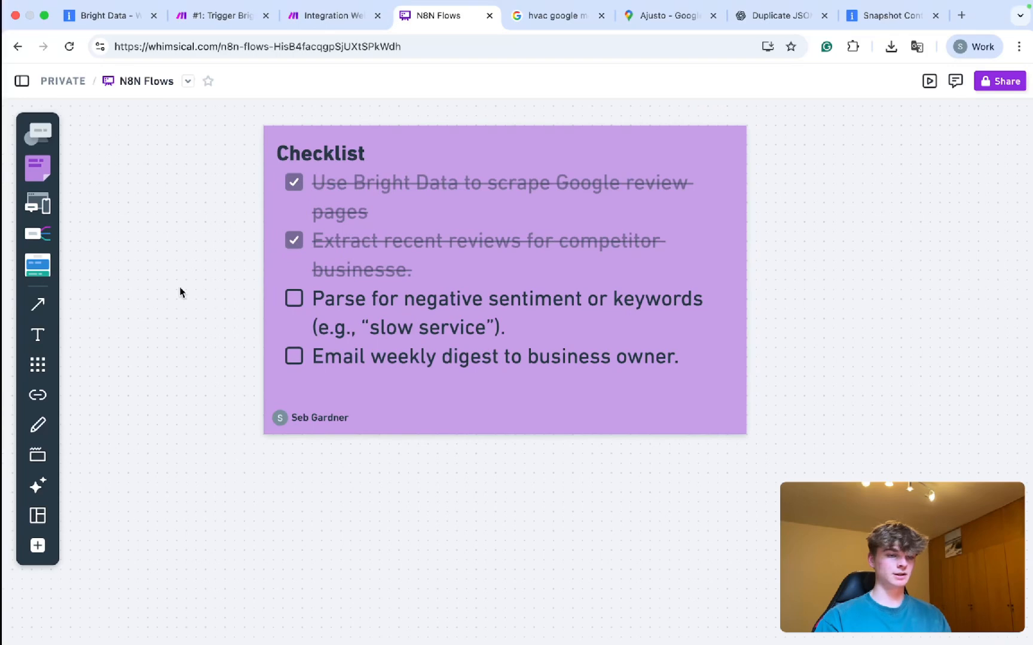
click(323, 18)
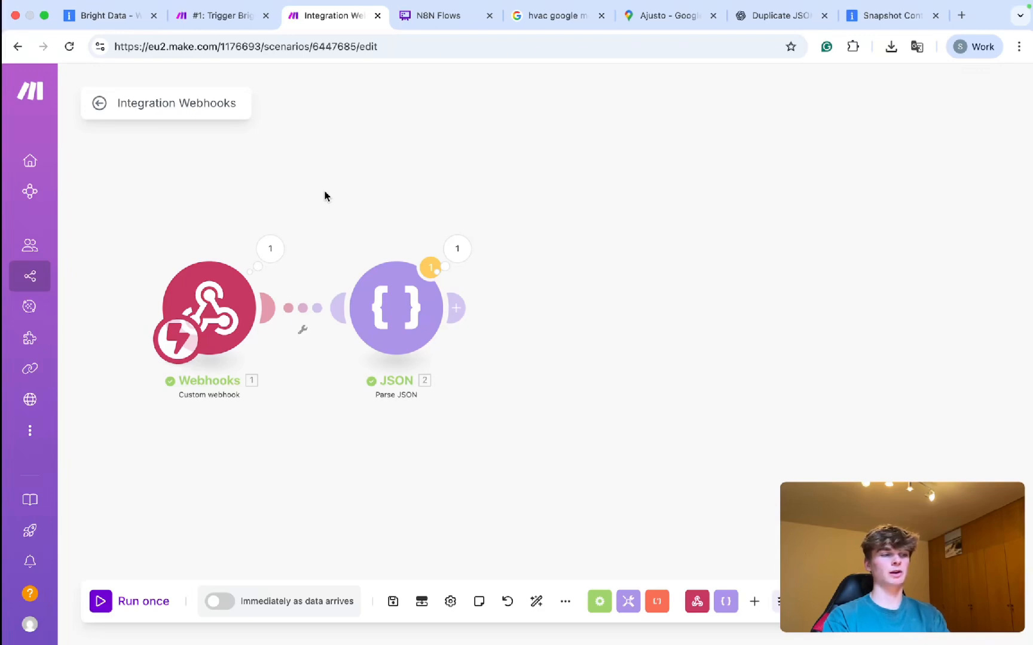
Create a new blank spreadsheet with two sheets named Positive and Negative.
key(super+t)
text(sheets.new)
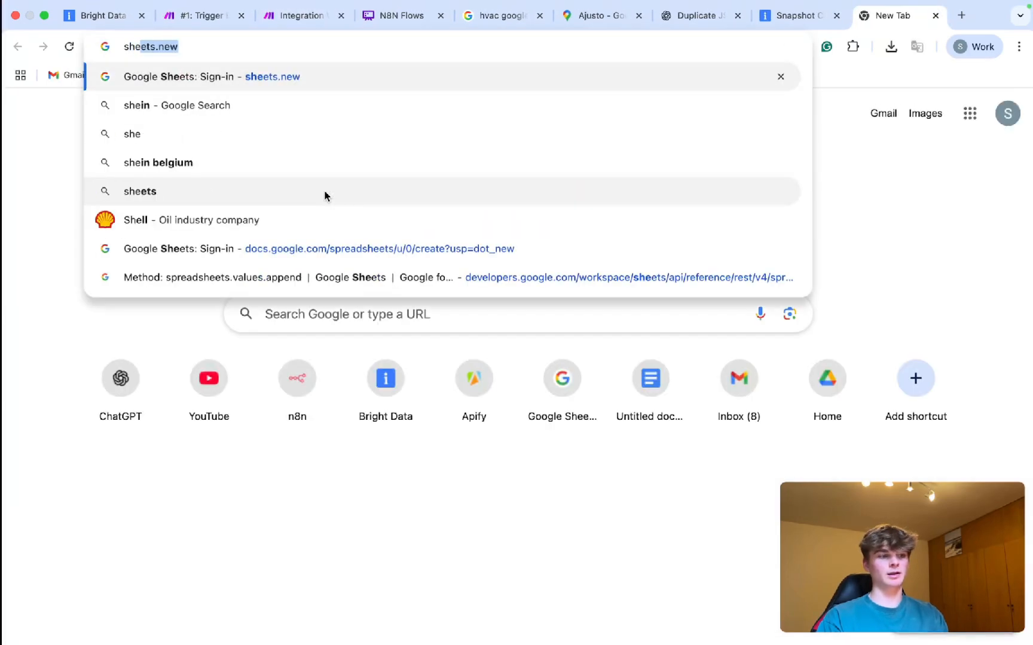
key(Return)
drag(899, 24, 369, 18)
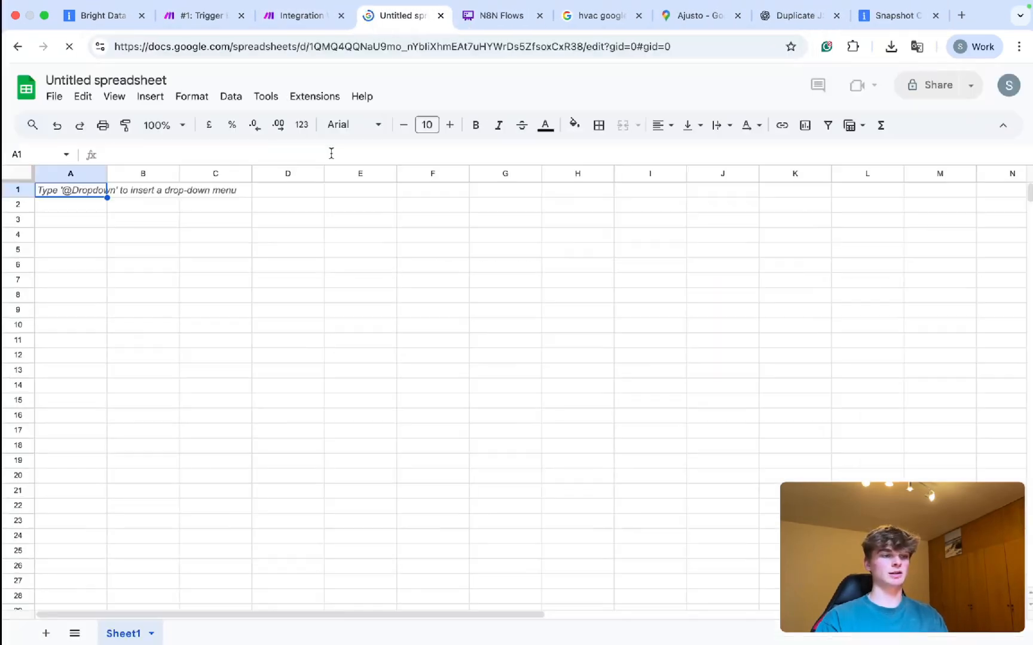
double_click(132, 635)
text(Positive)
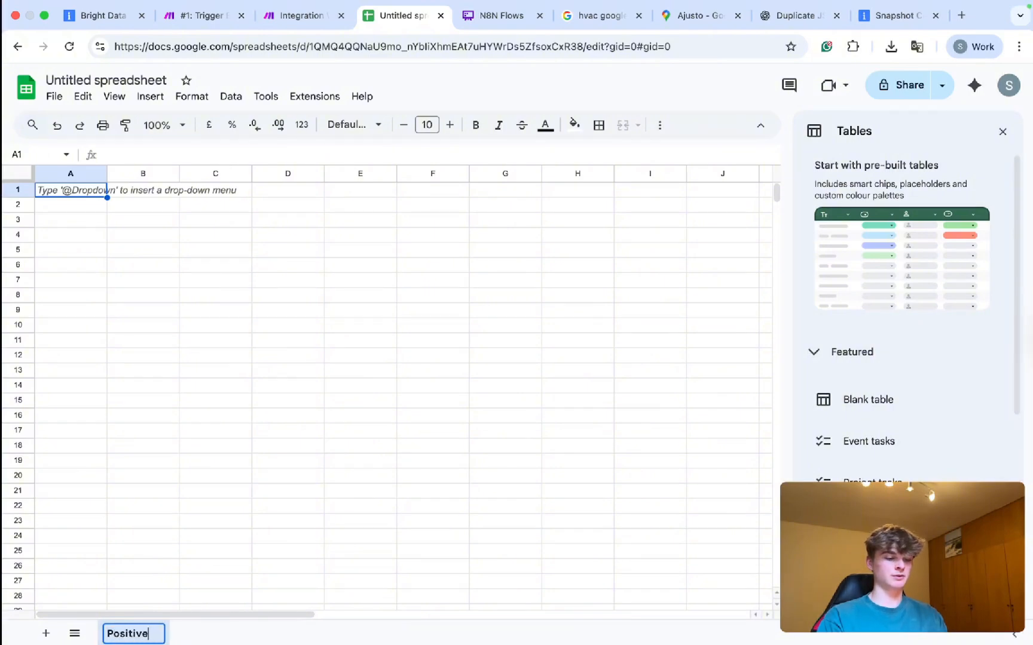
key(Return)
click(46, 634)
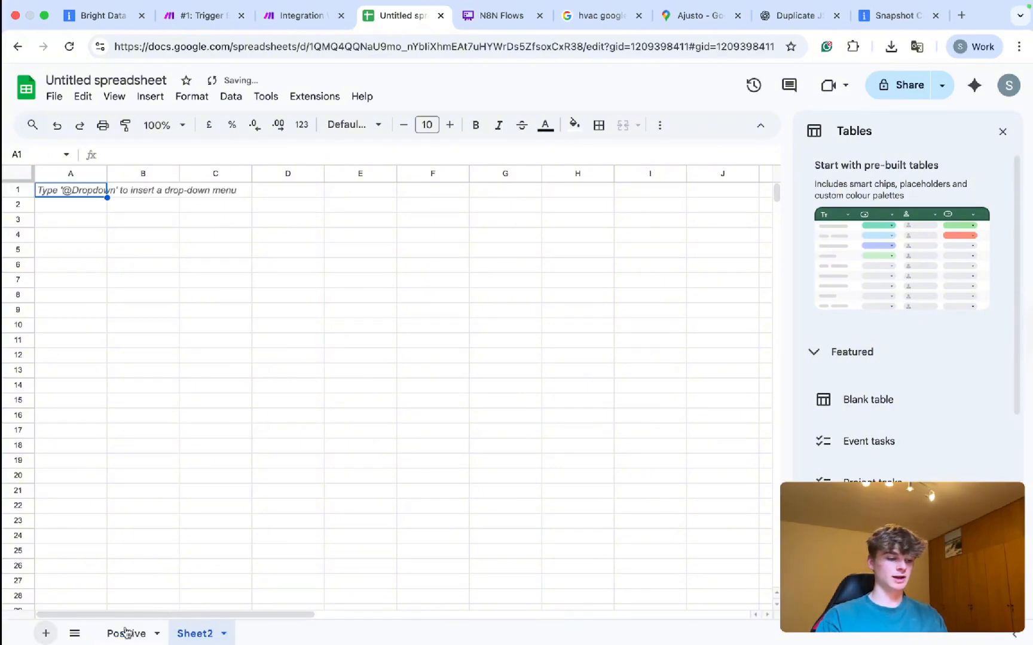
double_click(197, 635)
text(Negative)
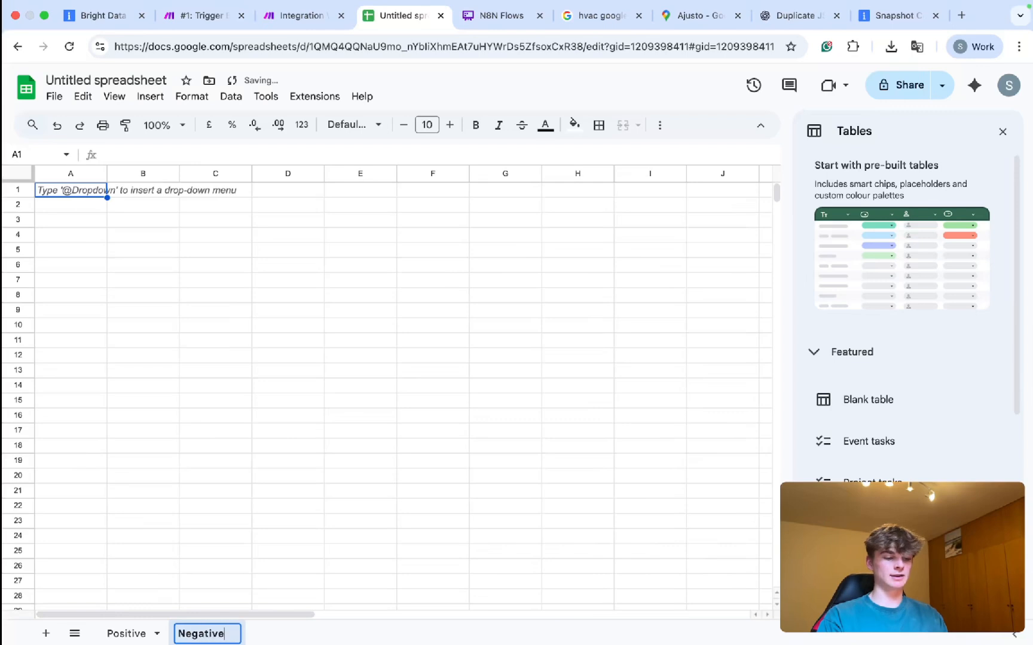
click(78, 389)
On the Negative sheet, enter bold headers Review in A1 and Link in B1.
click(69, 179)
double_click(63, 192)
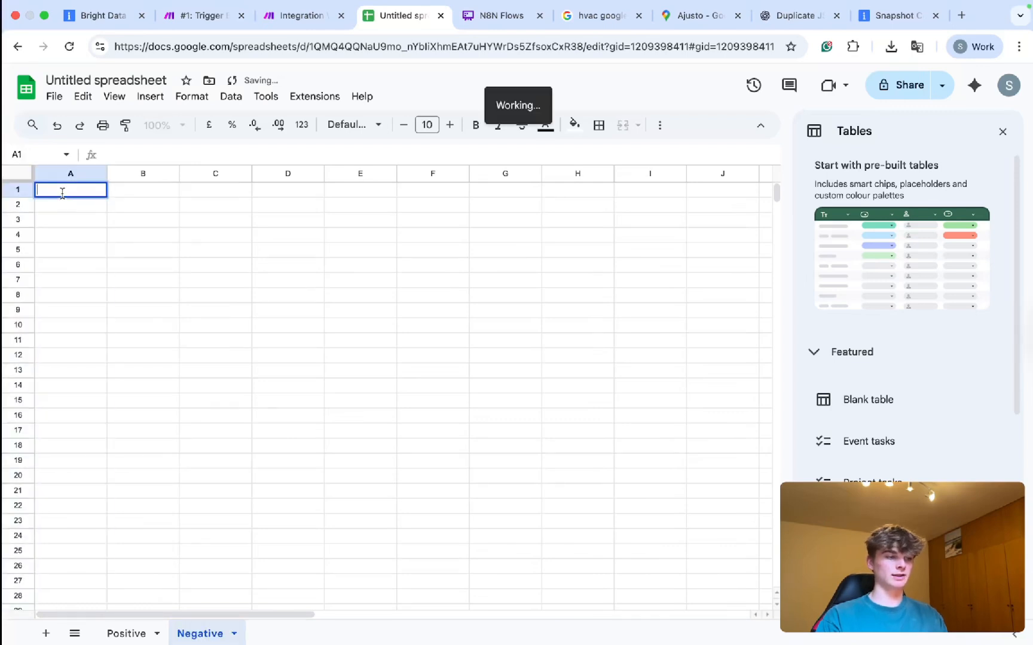
text(Review)
key(Return)
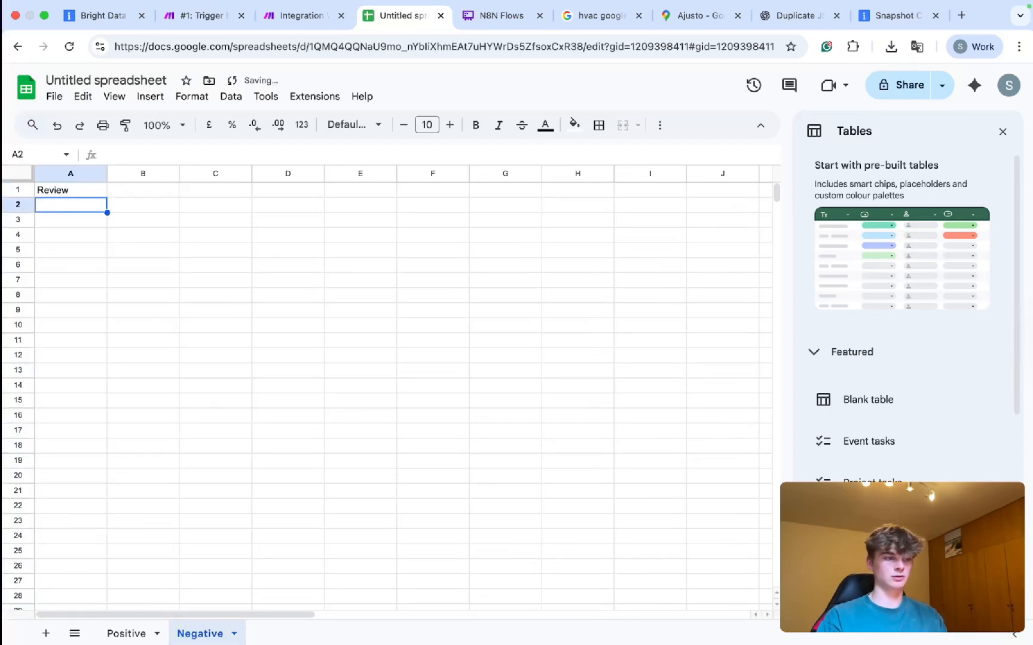
key(Right)
key(Up)
text(Review)
key(BackSpace)
key(BackSpace)
key(BackSpace)
key(BackSpace)
key(BackSpace)
key(BackSpace)
key(BackSpace)
text(Lik)
text(k)
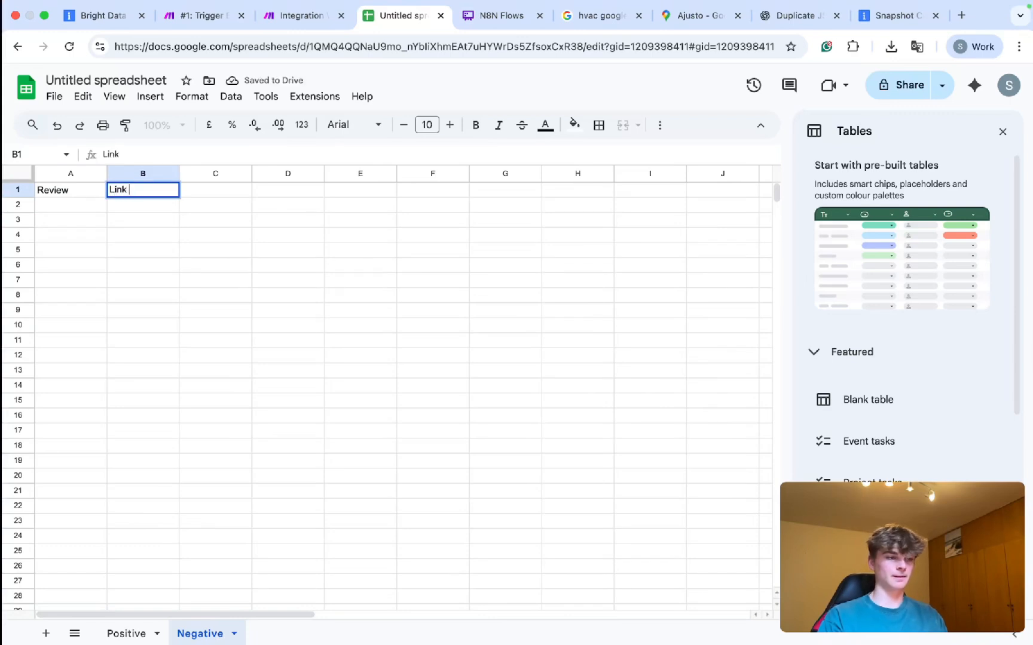
key(Return)
key(Up)
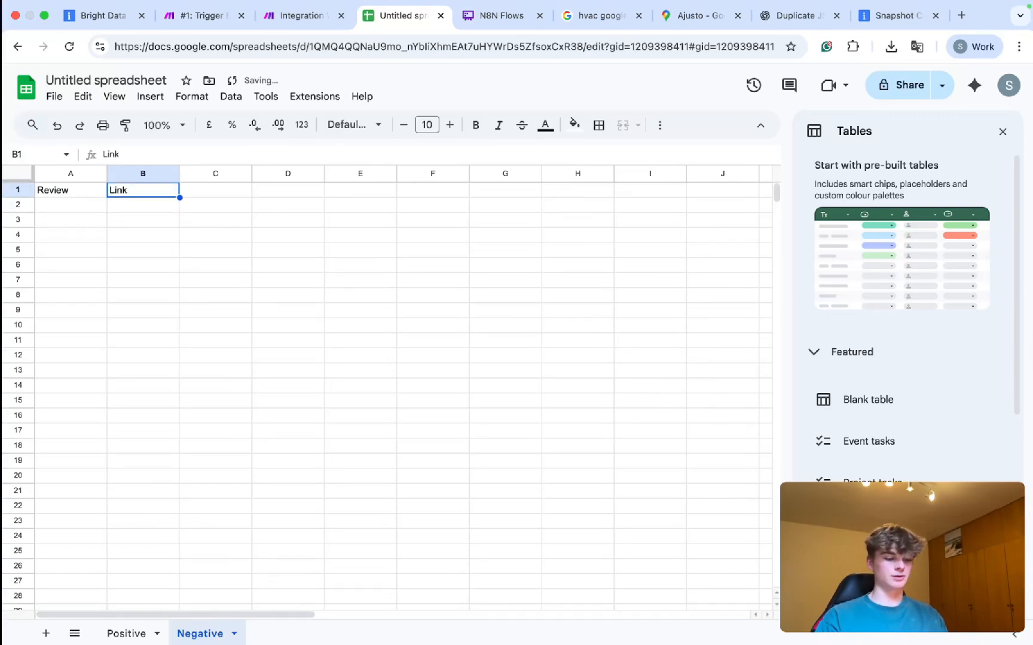
key(shift+Left)
key(ctrl+b)
key(Down)
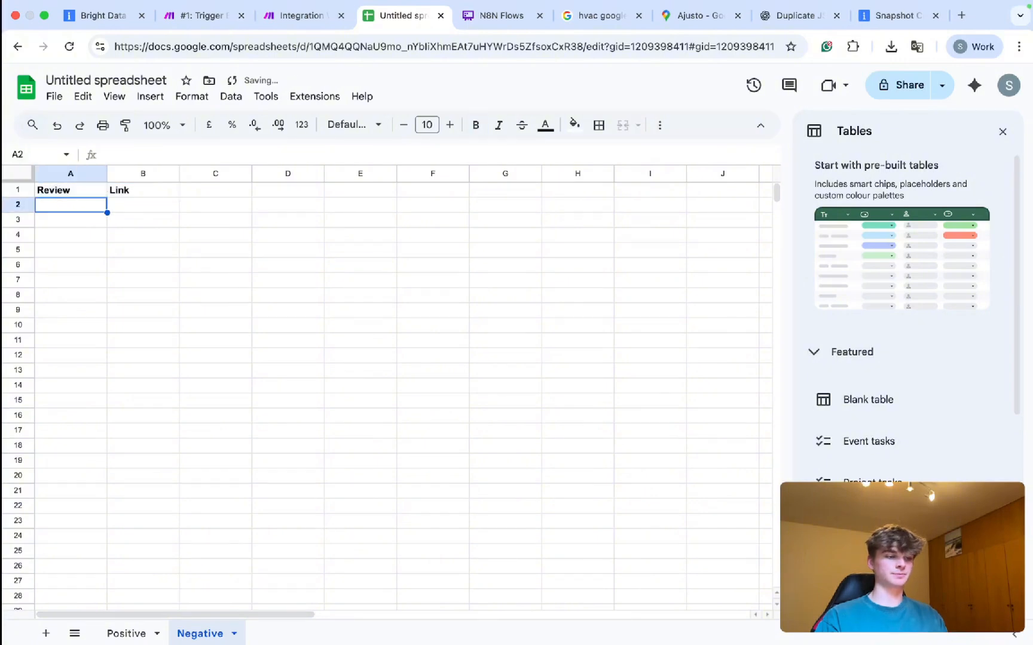
Copy the A1:B1 headers onto the Positive sheet and dismiss the Tables suggestions.
click(63, 194)
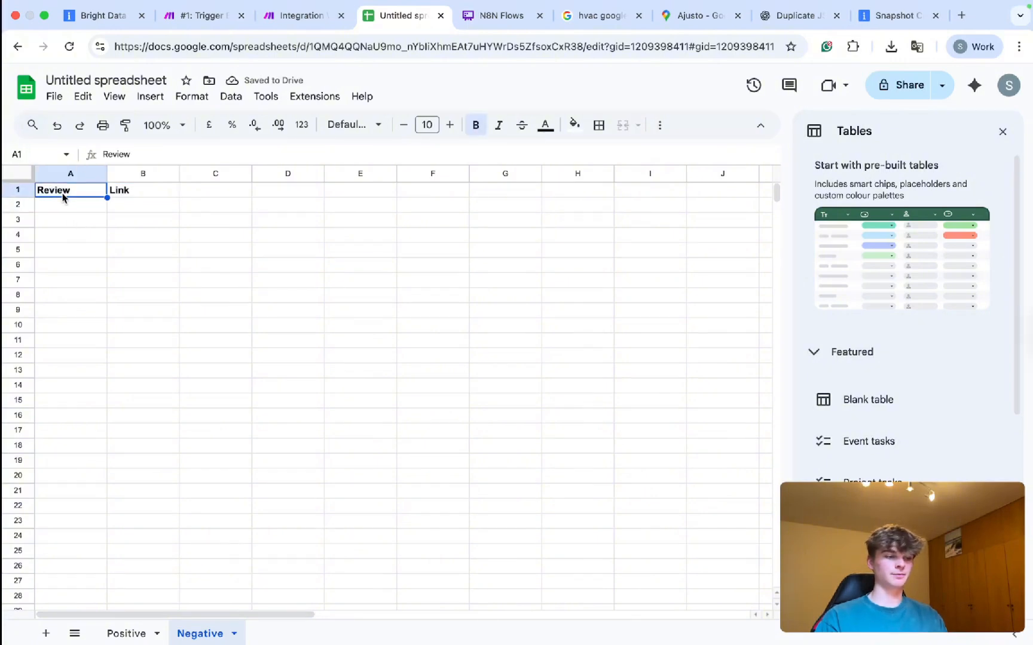
key(shift+Right)
key(ctrl+c)
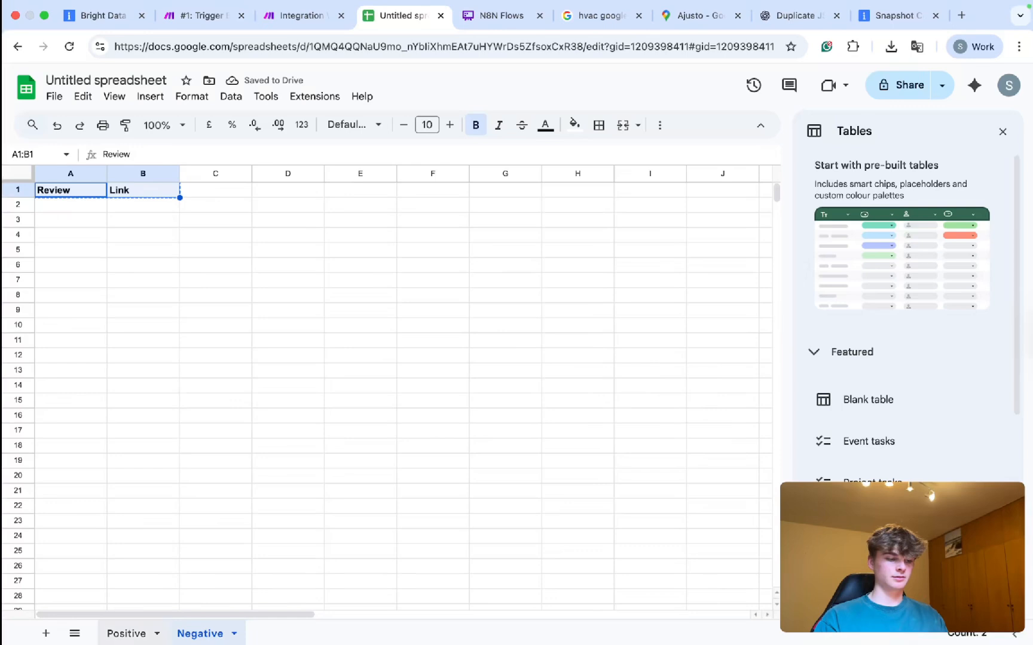
click(126, 634)
key(ctrl+v)
click(138, 206)
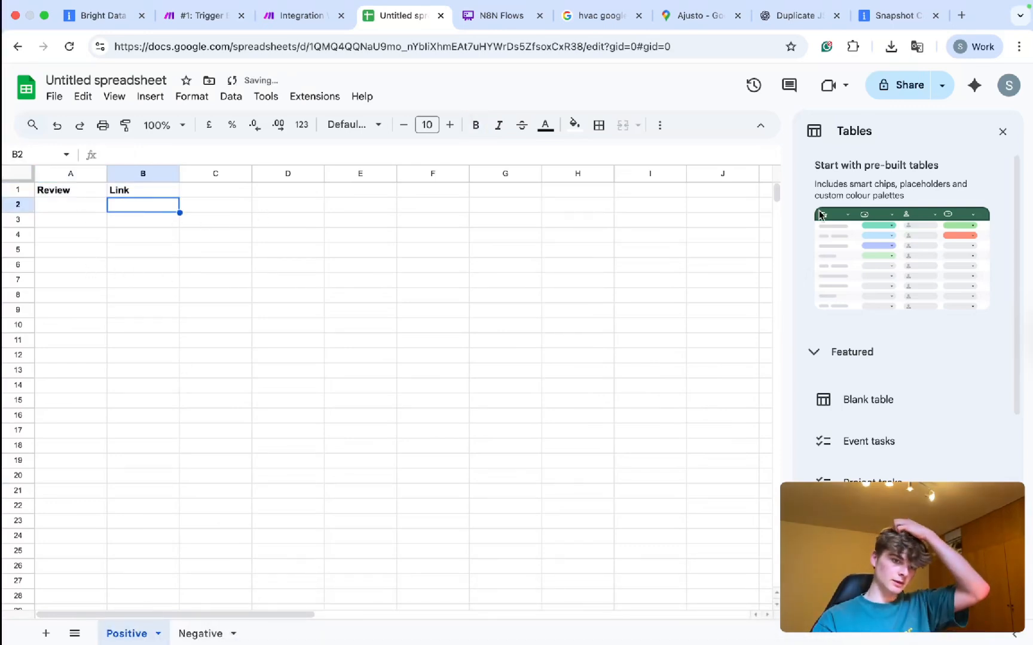
click(1002, 131)
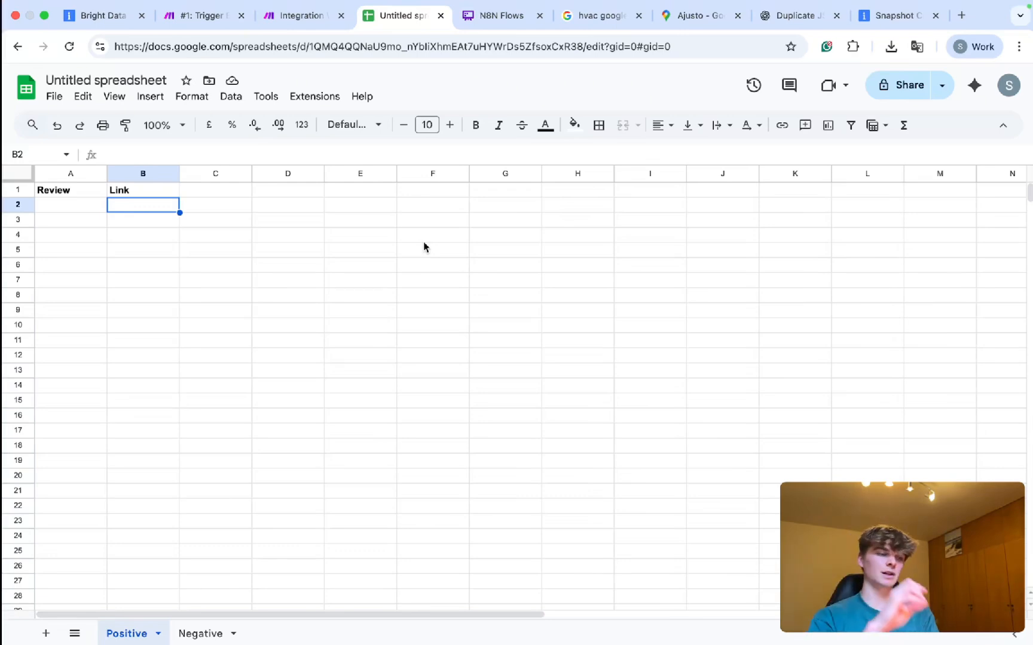
Rename the untitled spreadsheet to 'Google Maps Reviews: Date'.
click(127, 76)
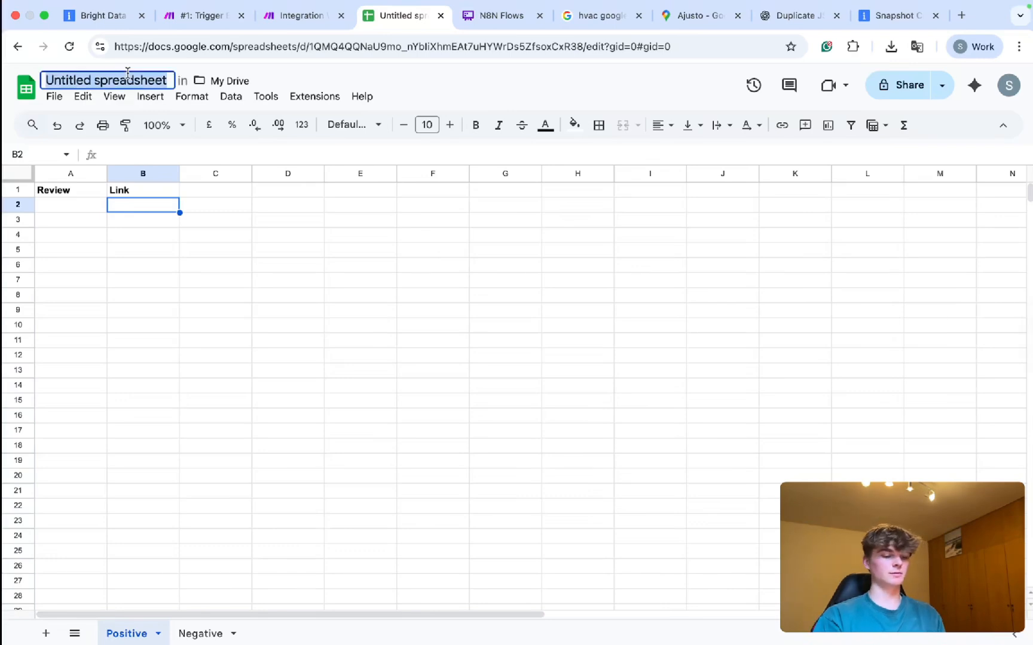
text(R)
key(BackSpace)
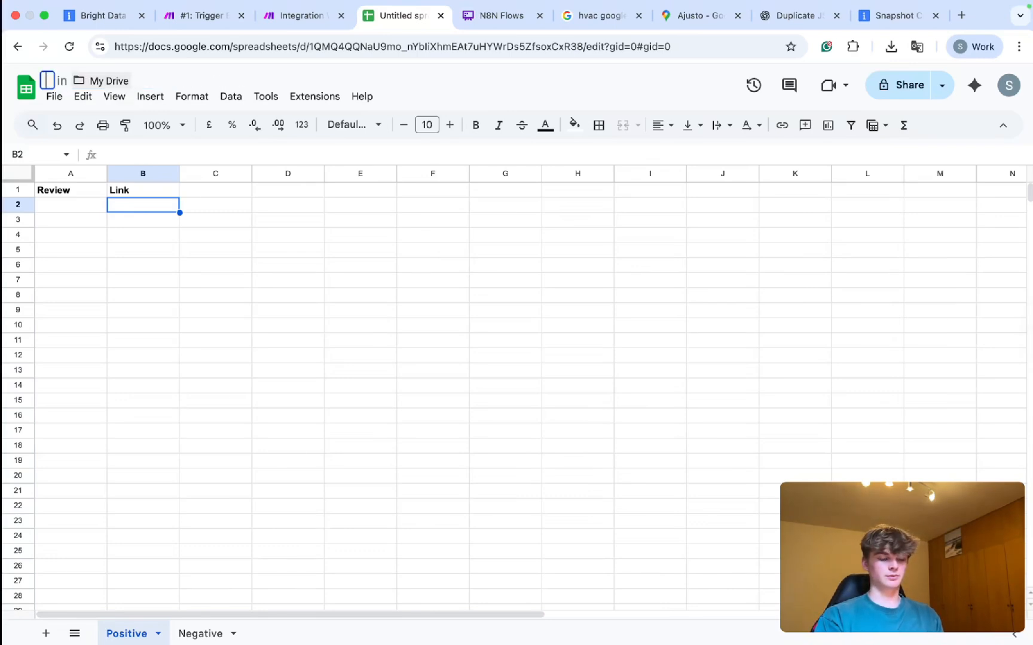
text(Reviews)
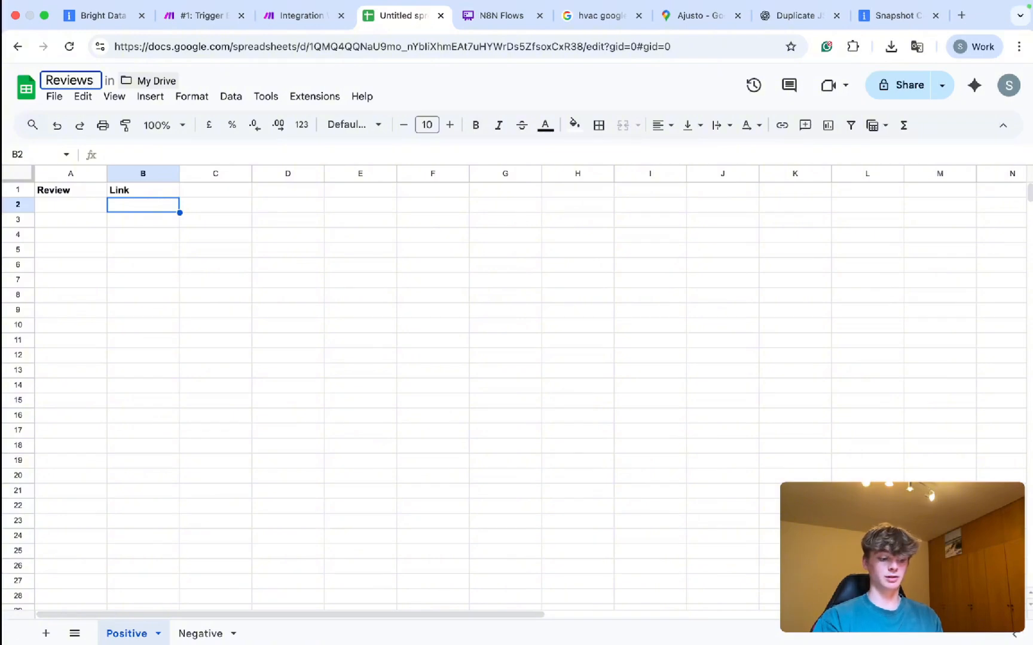
text(Google Maps)
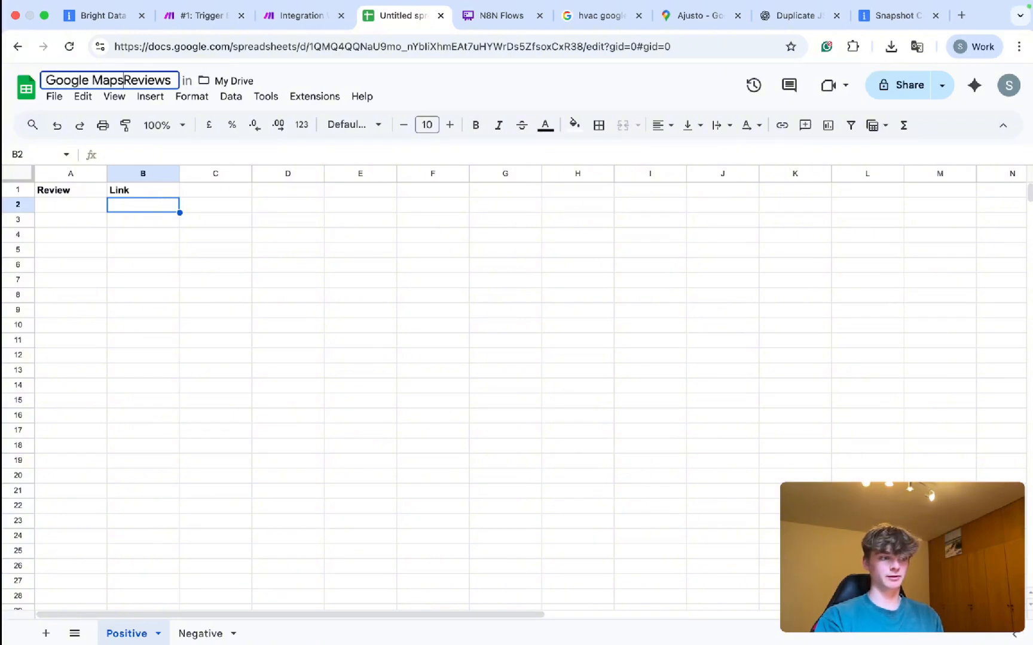
key(Return)
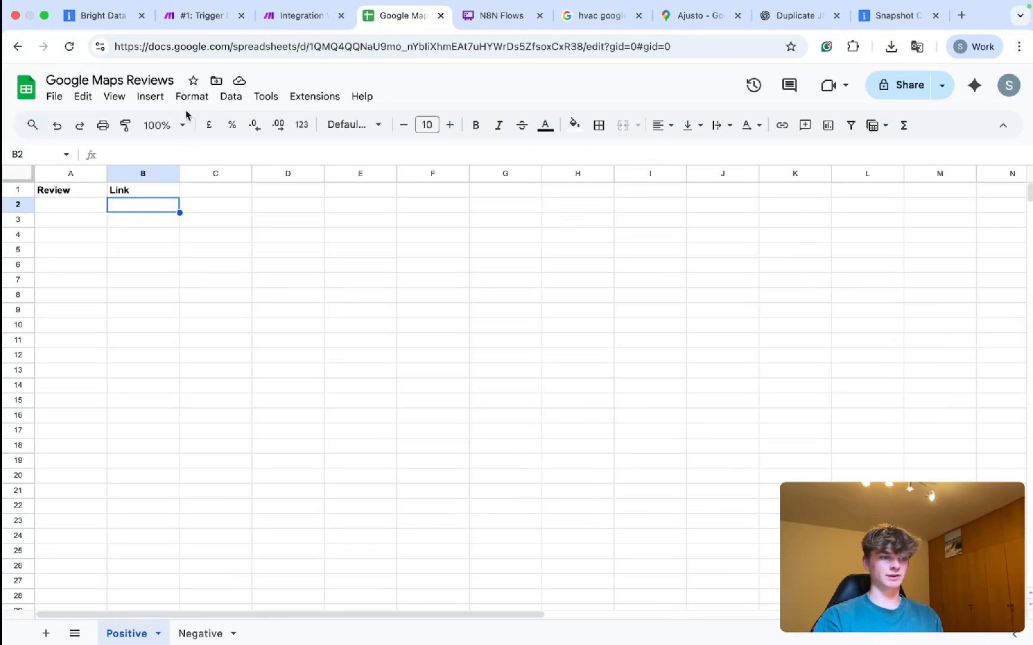
click(172, 84)
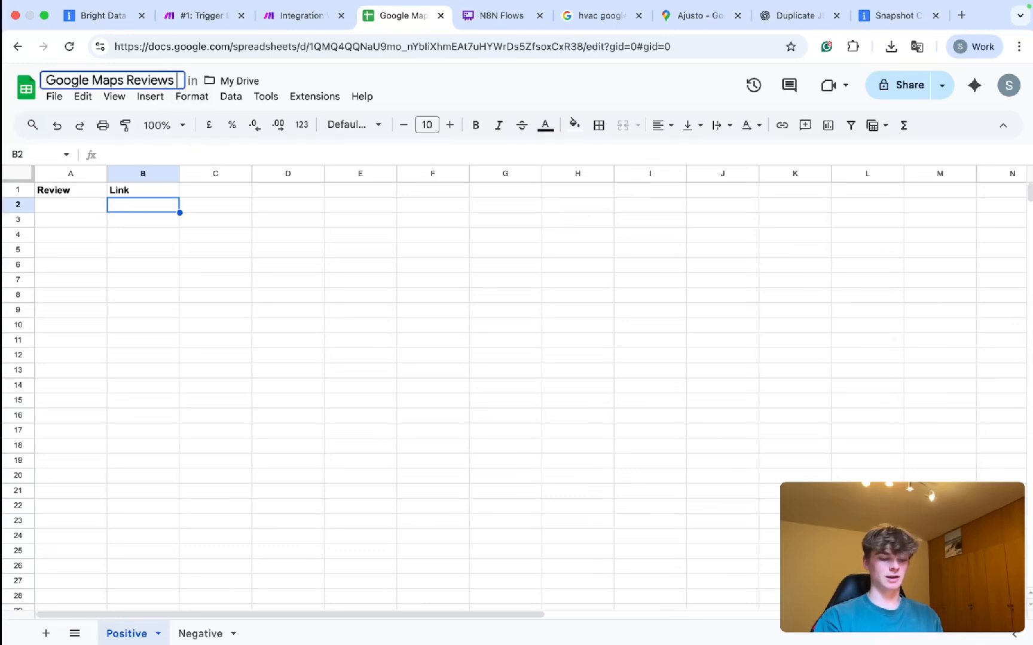
text(: Dat)
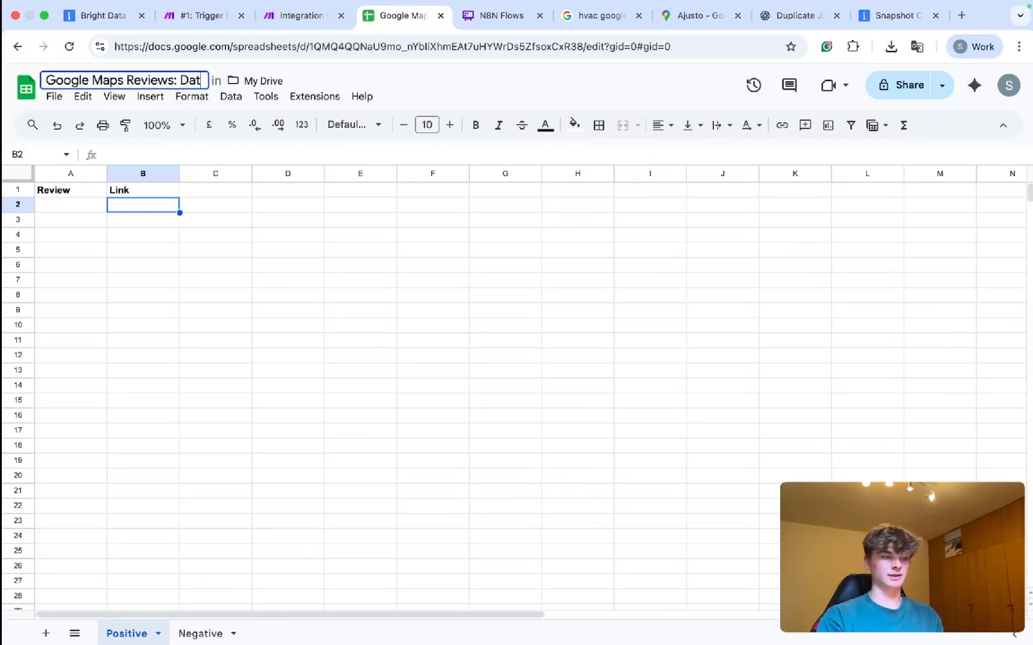
text(e)
click(280, 283)
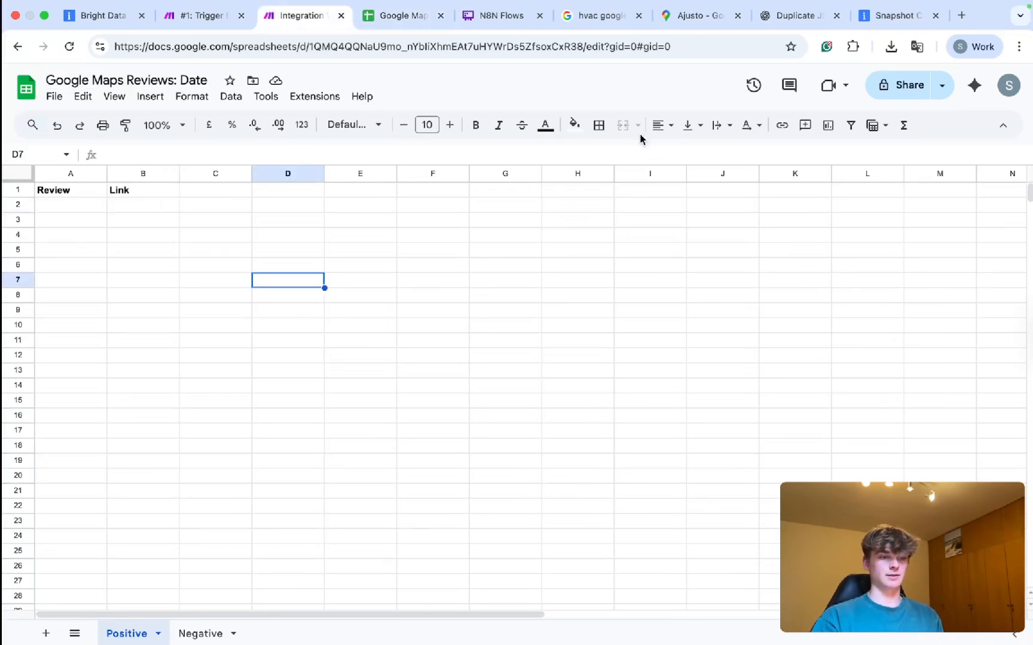
key(ctrl+shift+Tab)
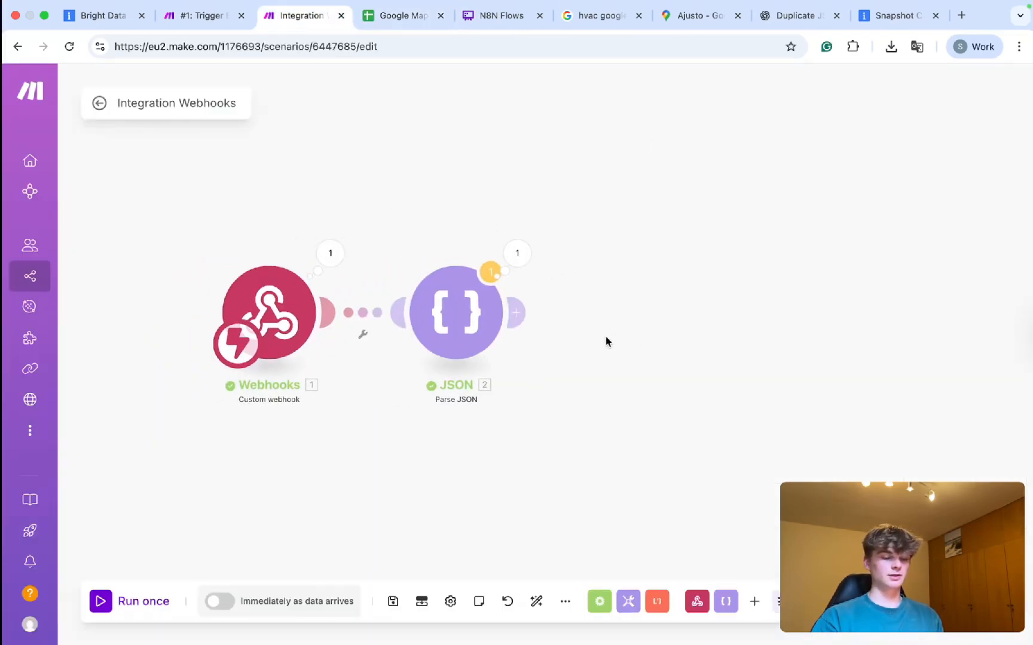
Add a Google Sheets 'Add a Row' module after Parse JSON.
click(511, 257)
click(449, 236)
click(511, 316)
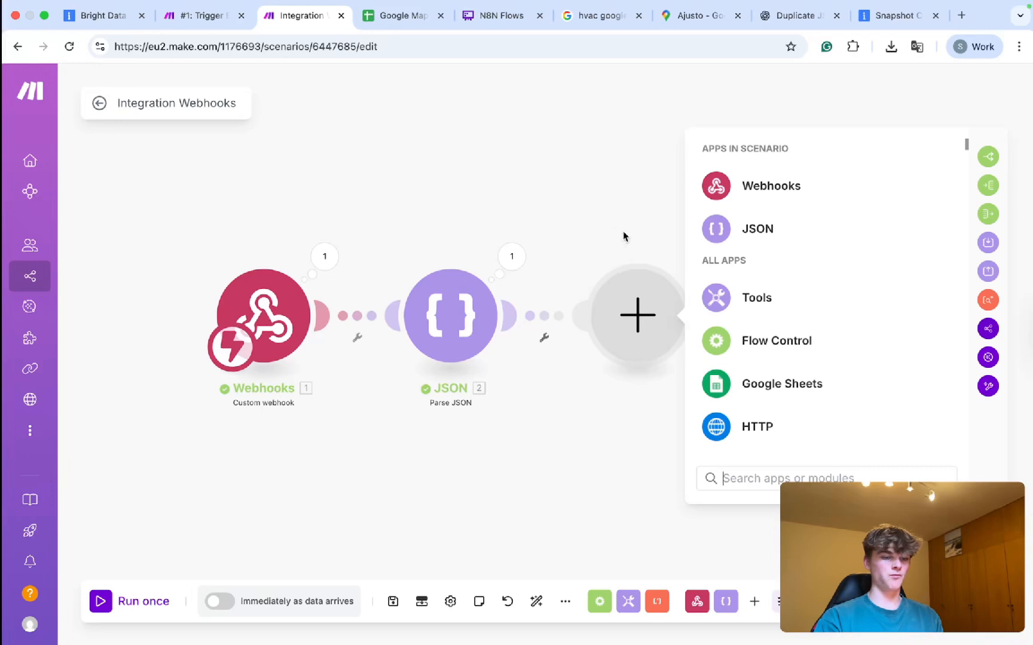
text(ad)
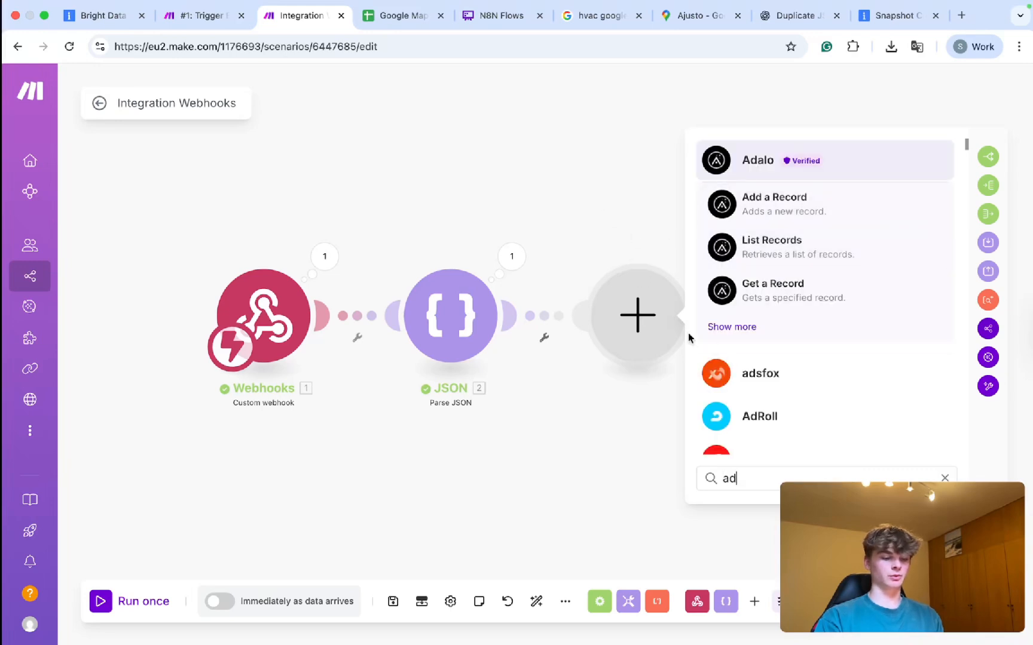
key(BackSpace)
key(BackSpace)
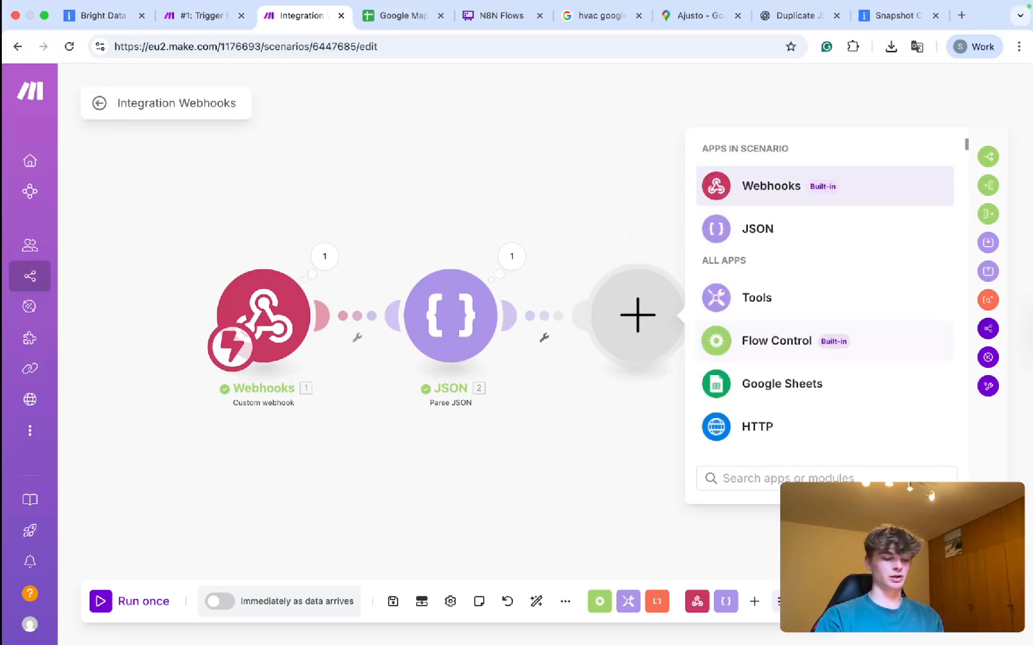
click(767, 394)
text(a)
click(812, 299)
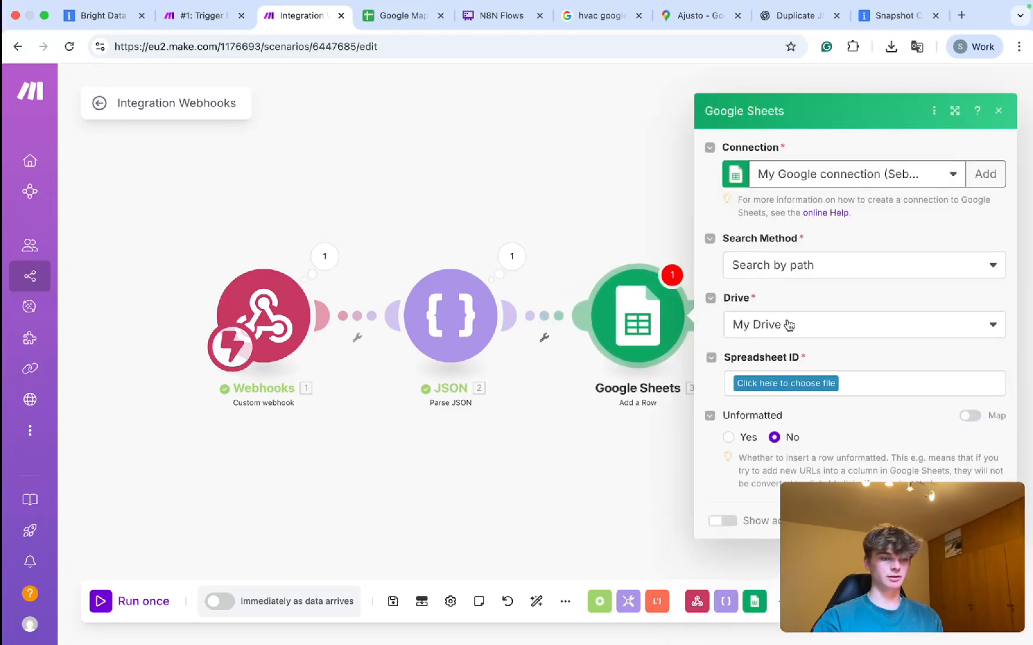
Enter the Spreadsheet ID manually, copied from the Google Maps Reviews spreadsheet's address.
click(777, 265)
click(783, 338)
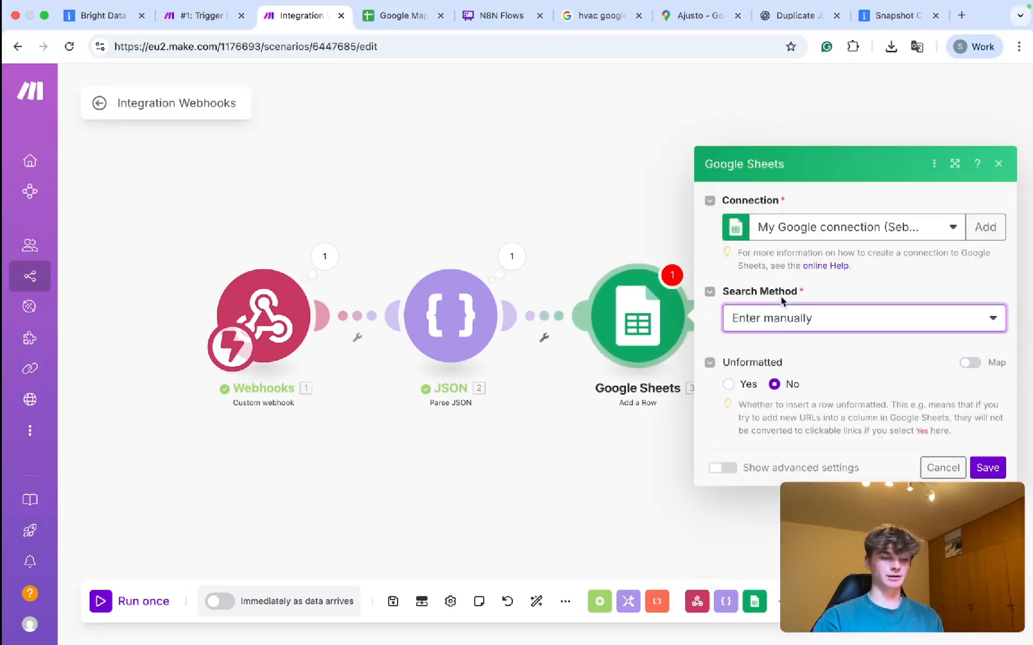
click(778, 308)
click(410, 16)
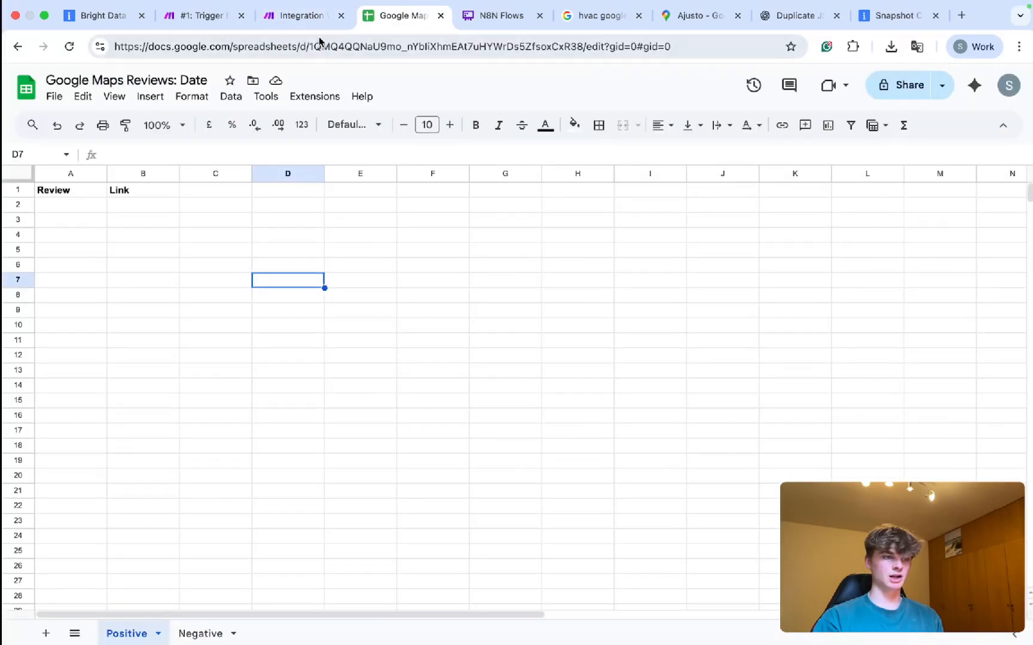
drag(311, 45, 580, 54)
key(ctrl+c)
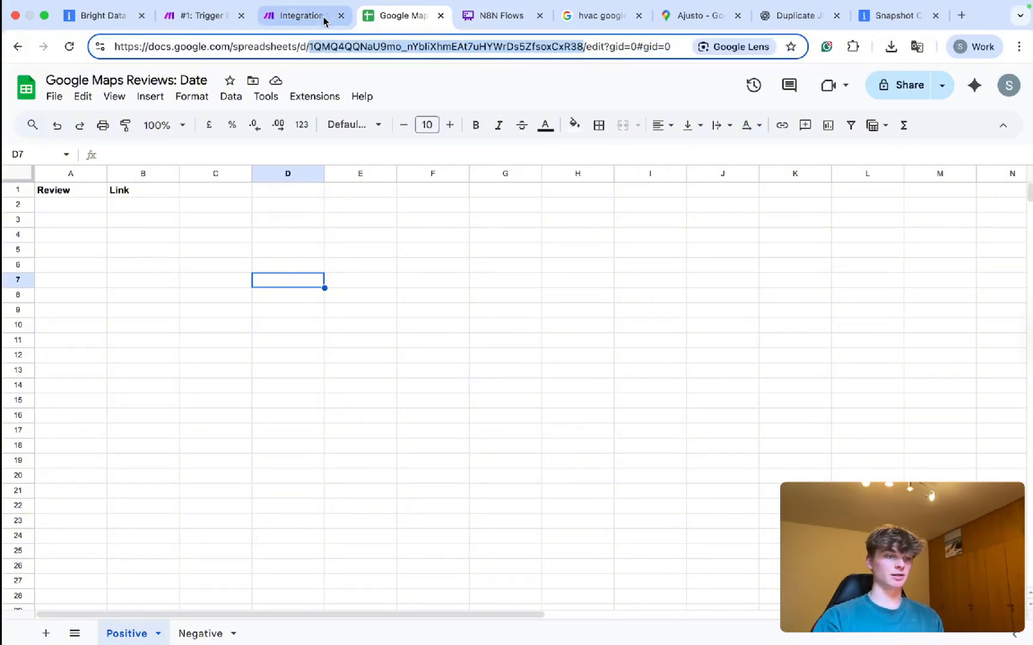
click(323, 16)
key(ctrl+v)
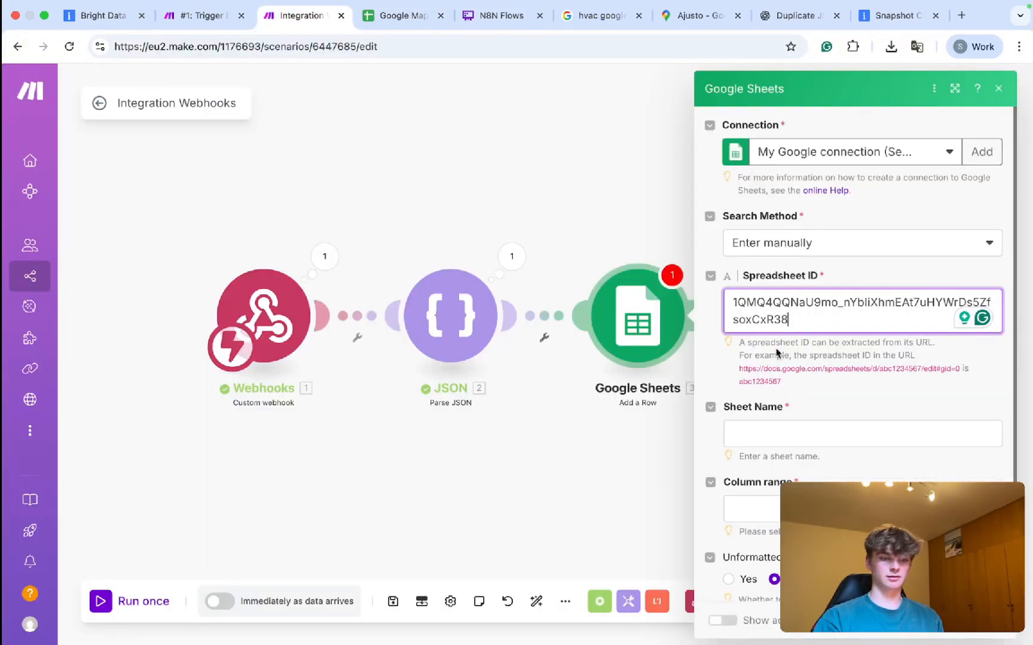
Set the module's Sheet Name to Positive, replacing the initially typed Sheet1.
click(764, 432)
text(Sheet1)
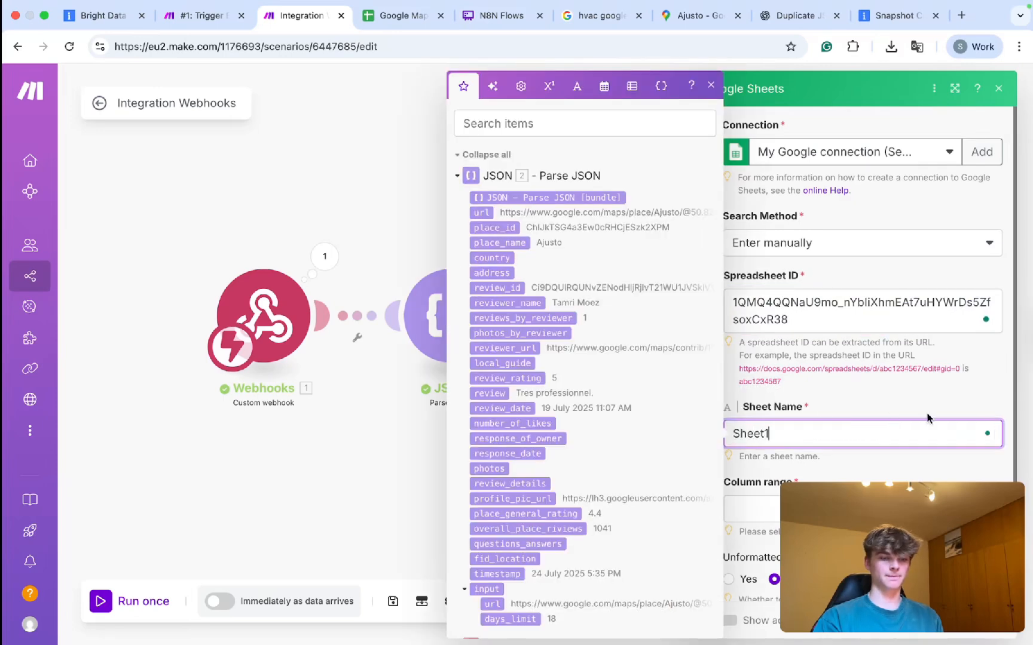
click(864, 411)
scroll(864, 410, down, 1)
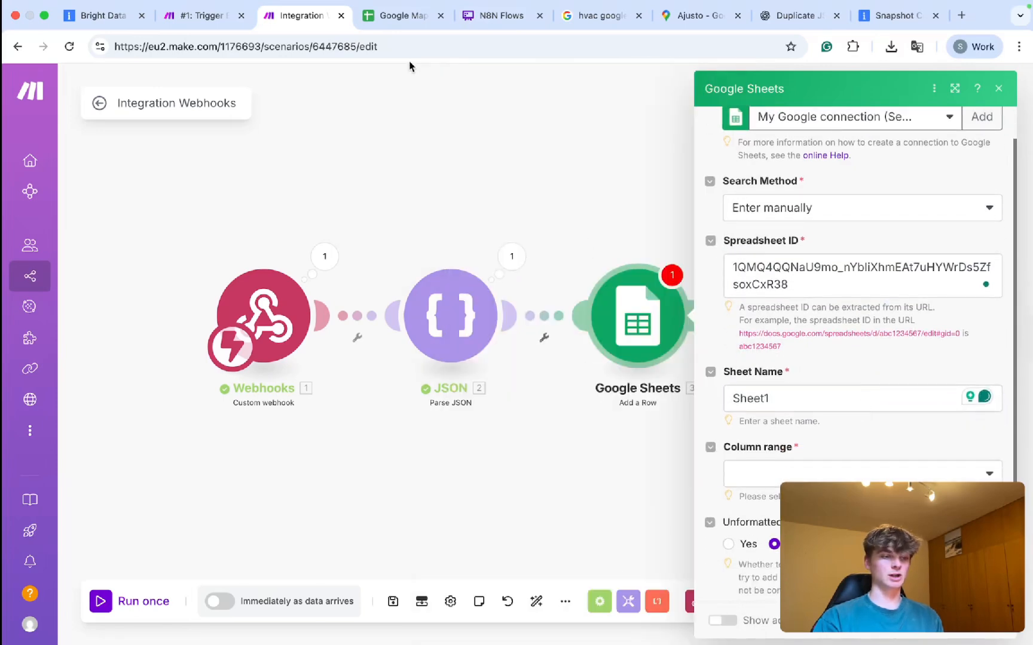
click(383, 24)
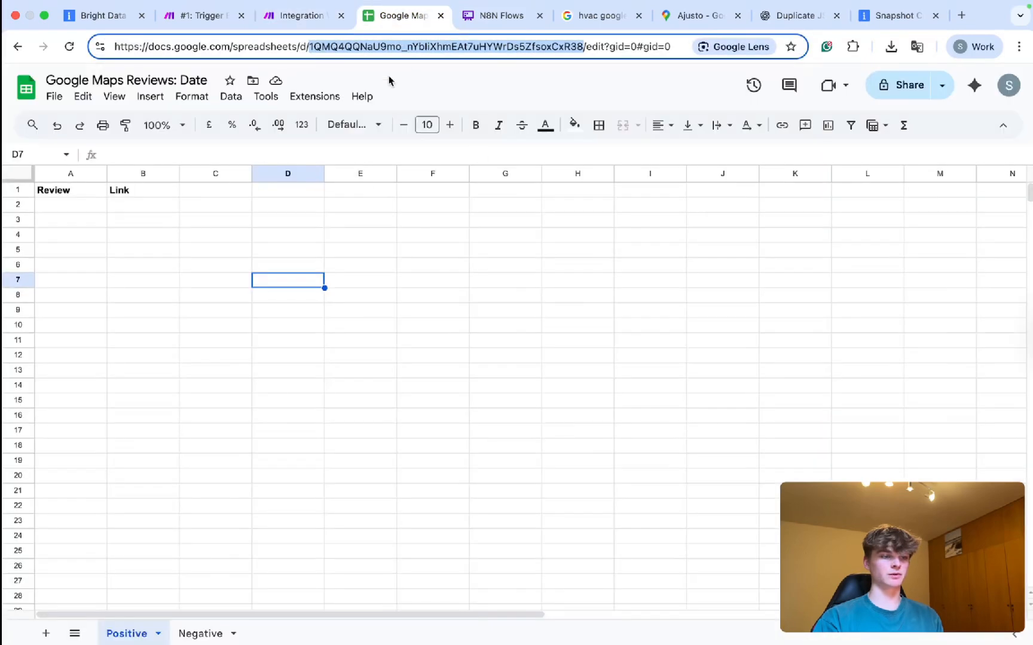
click(324, 282)
click(328, 16)
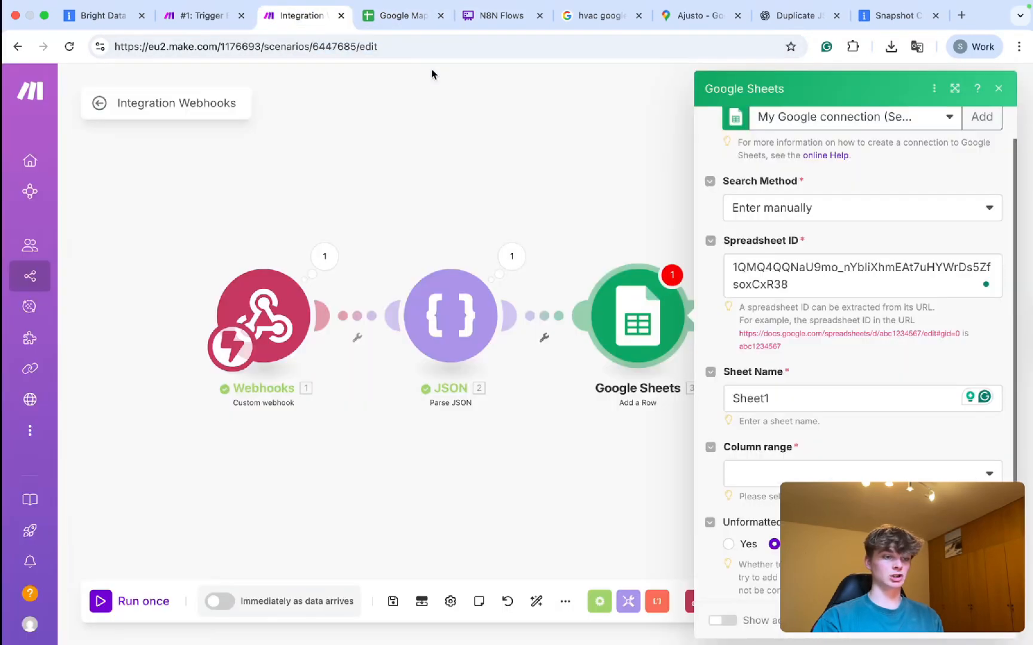
click(386, 15)
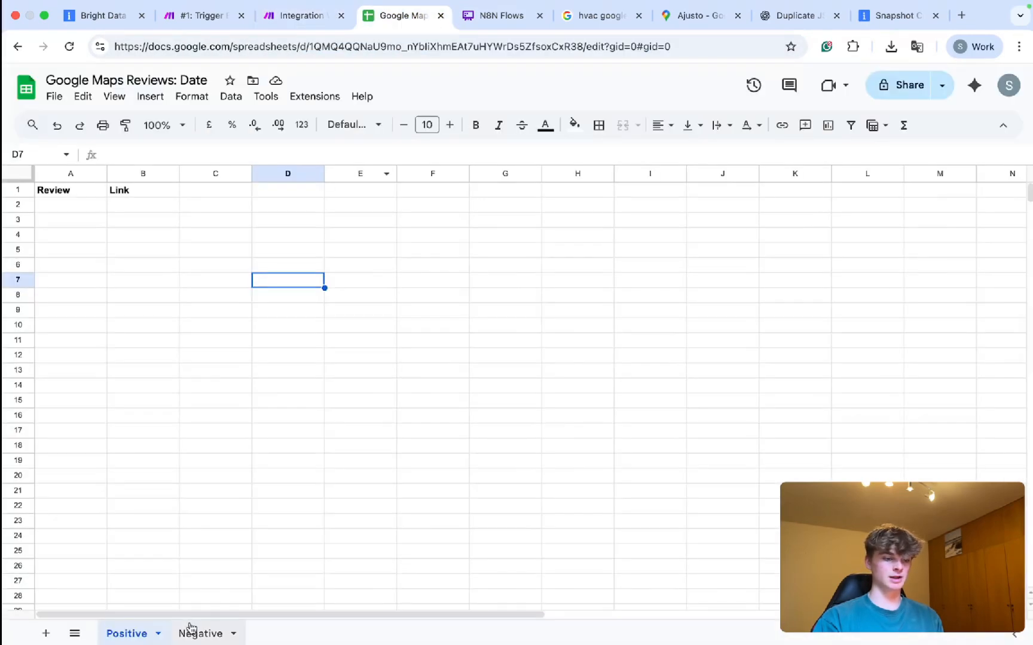
double_click(134, 633)
key(ctrl+c)
click(302, 16)
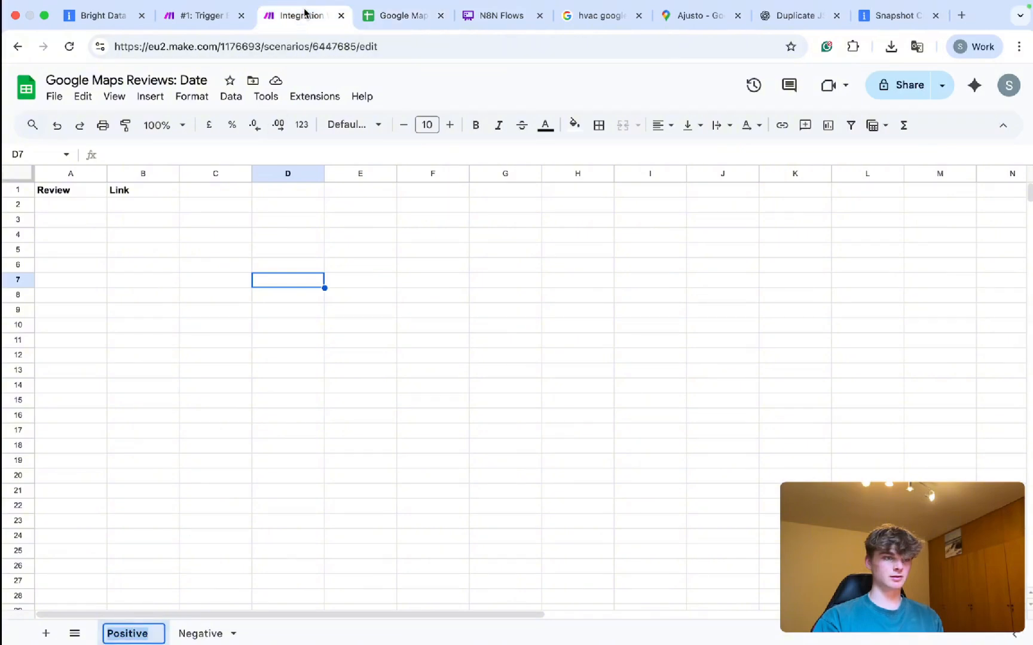
click(791, 395)
key(ctrl+a)
key(ctrl+v)
Choose A-Z as the column range and save the module and scenario.
scroll(836, 418, down, 1)
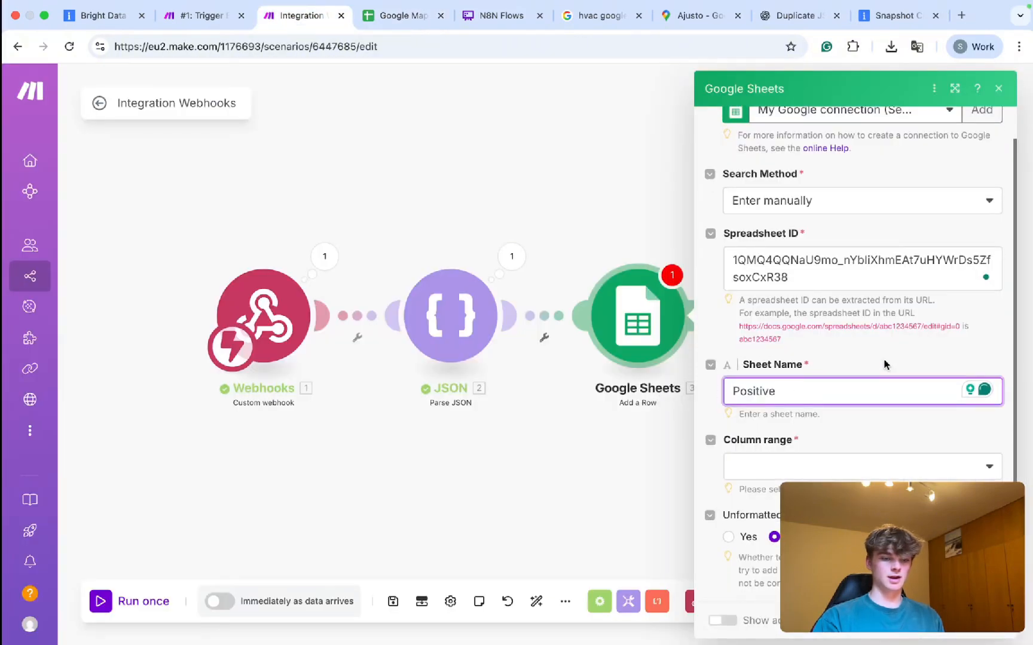
click(801, 469)
click(783, 314)
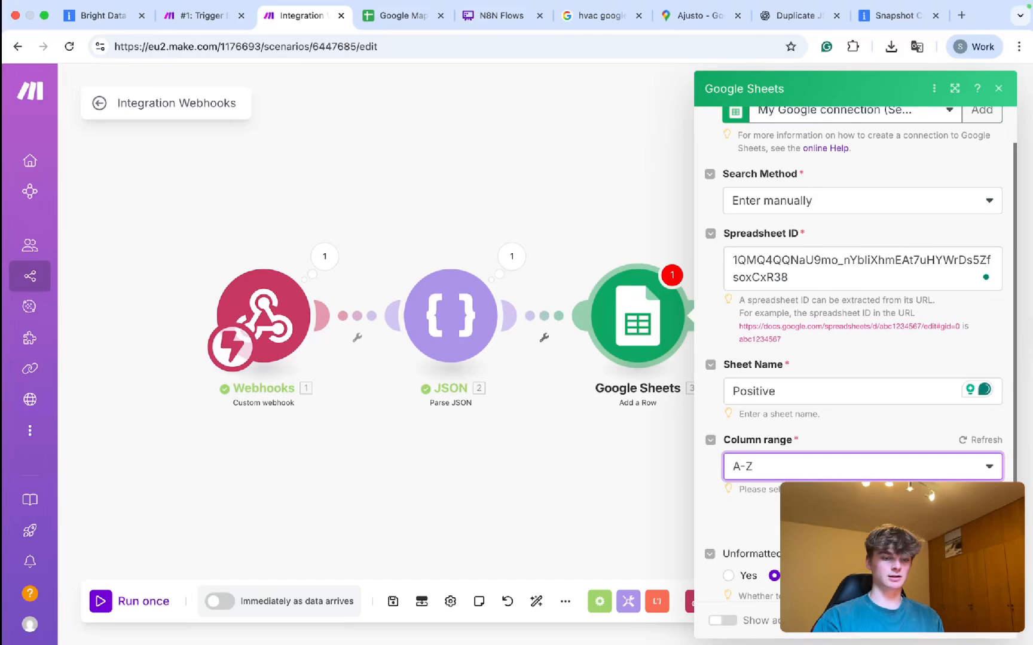
scroll(798, 464, down, 5)
scroll(800, 465, down, 1)
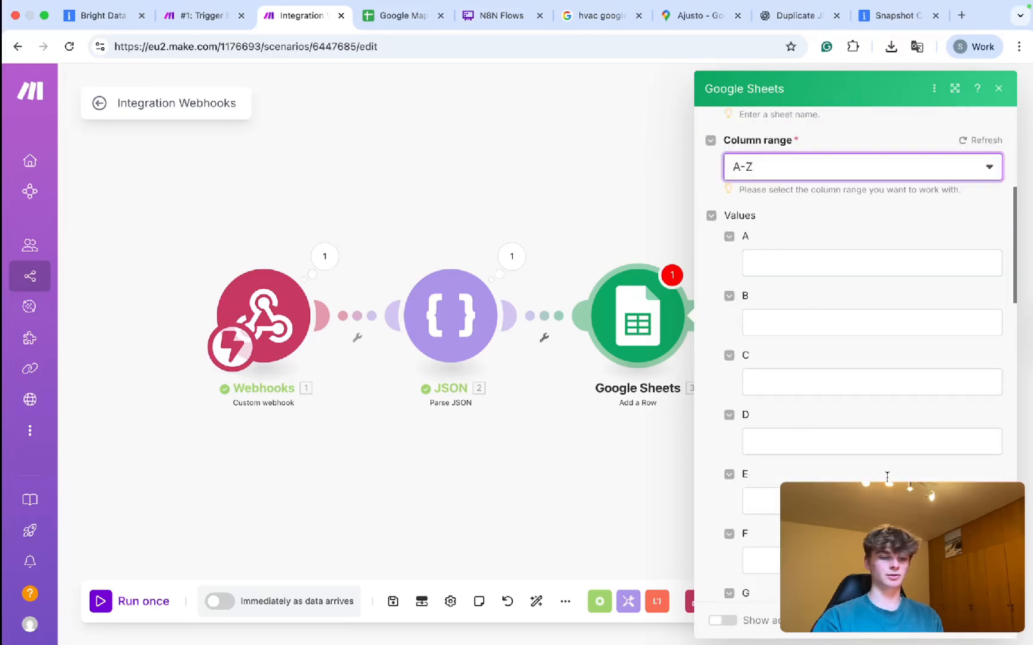
click(980, 620)
key(super+s)
Rename the Google Sheets module to 'Positive Sheet'.
right_click(654, 335)
click(710, 412)
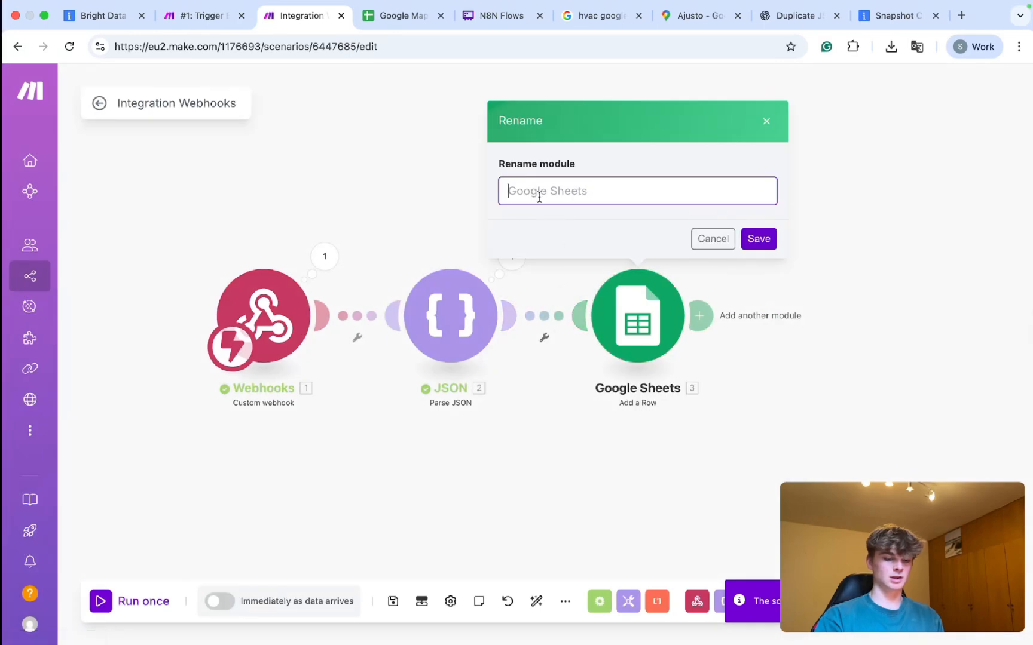
text(Positive Sheet)
key(Return)
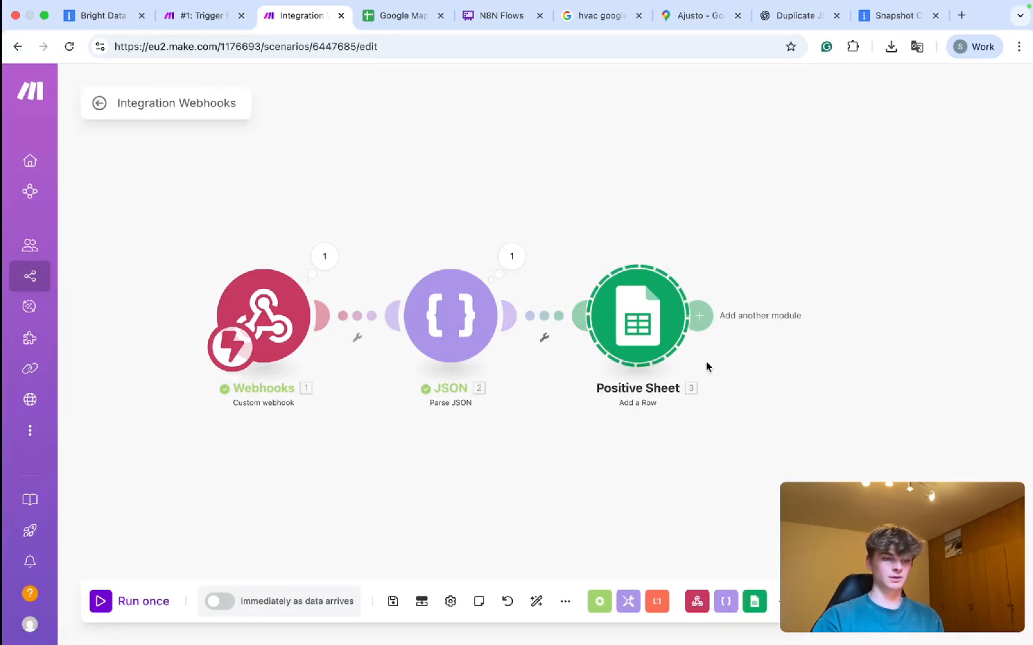
Duplicate Positive Sheet and set the copy's Sheet Name to Negative.
key(super+c)
key(super+v)
drag(688, 324, 834, 326)
click(835, 327)
scroll(585, 390, down, 3)
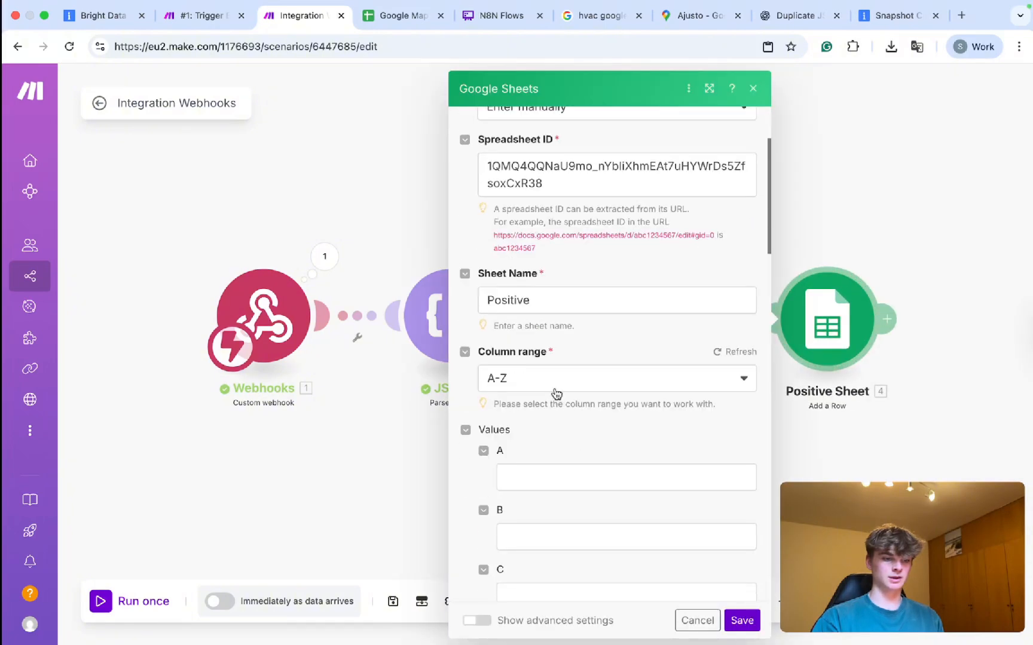
click(551, 300)
key(super+BackSpace)
key(ctrl+Tab)
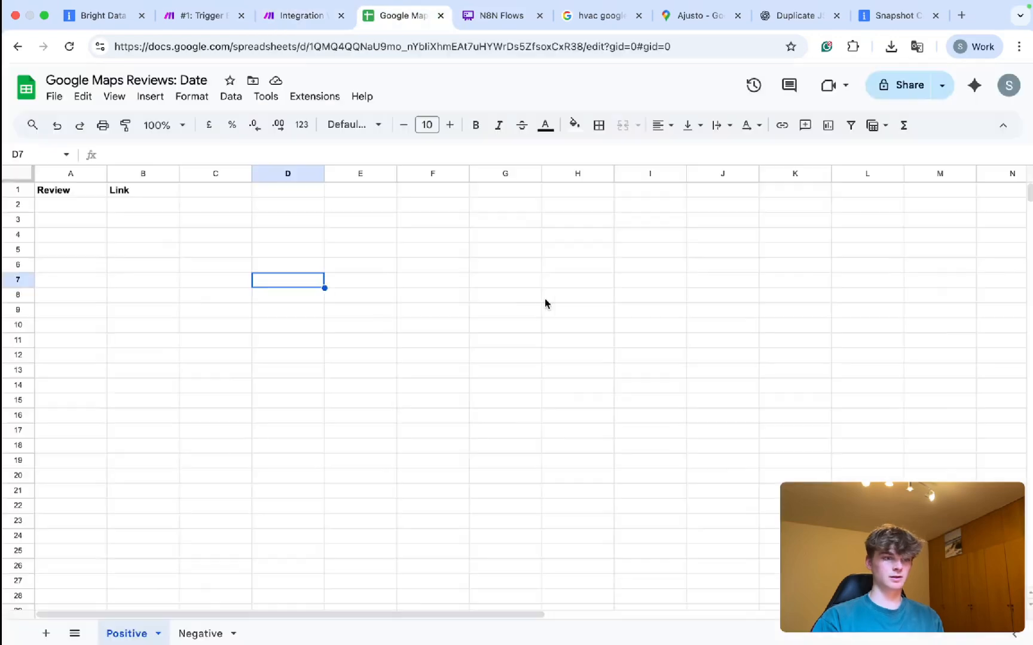
double_click(187, 635)
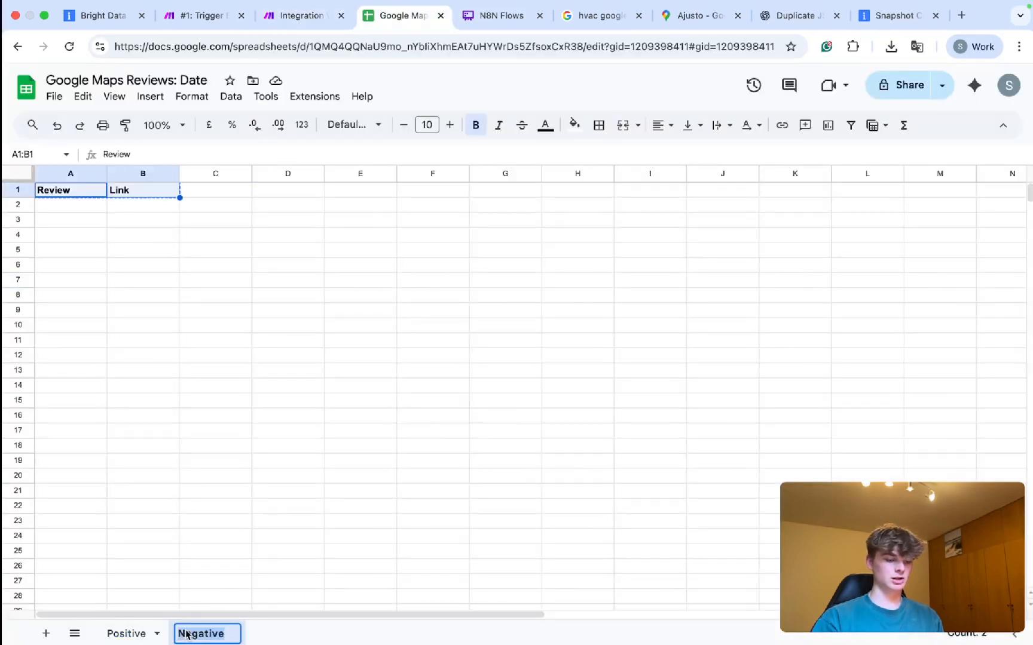
key(ctrl+shift+Tab)
key(ctrl+v)
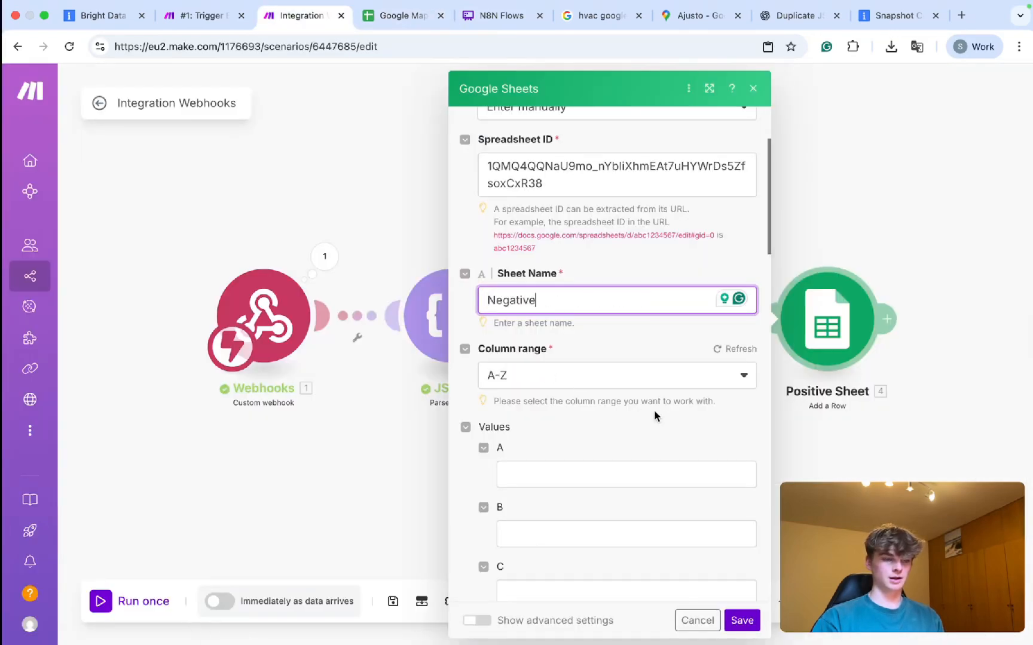
click(742, 620)
Rename the duplicate module to 'Negative Sheet'.
right_click(822, 330)
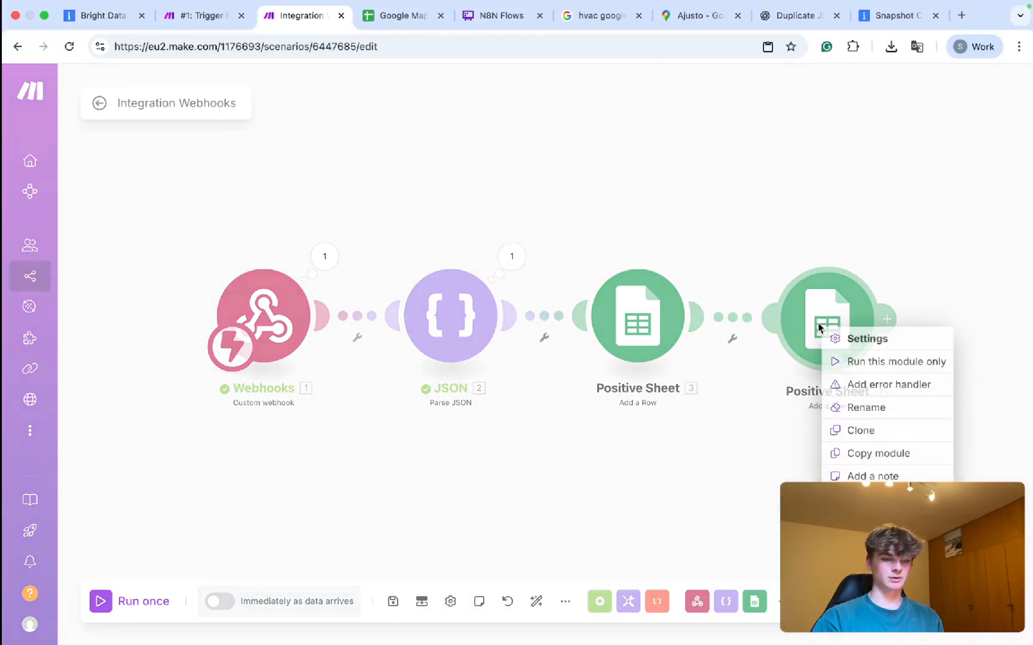
click(832, 410)
key(ctrl+v)
key(ctrl+a)
key(BackSpace)
key(ctrl+v)
text(Sheets)
key(Return)
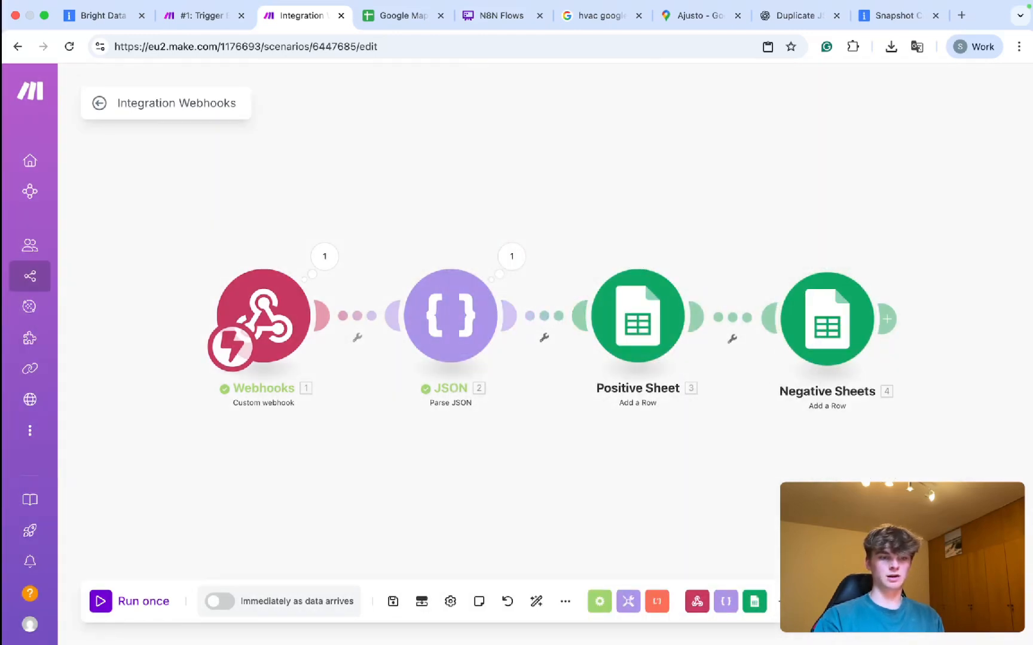
right_click(844, 353)
click(895, 433)
key(BackSpace)
key(Return)
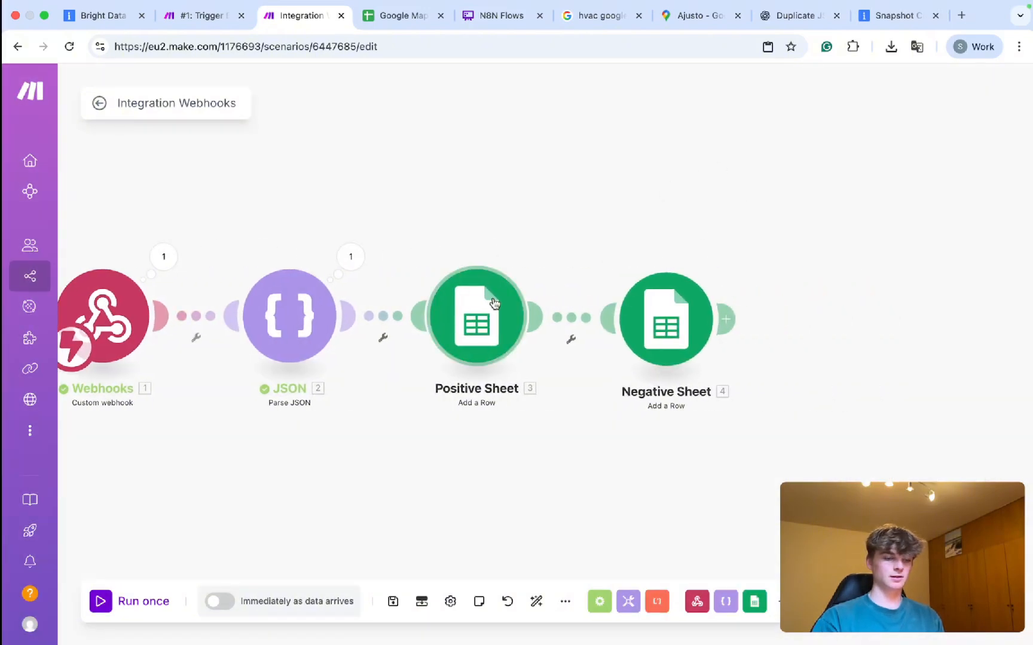
Unlink Negative Sheet from Positive Sheet and move it down out of the chain.
click(493, 303)
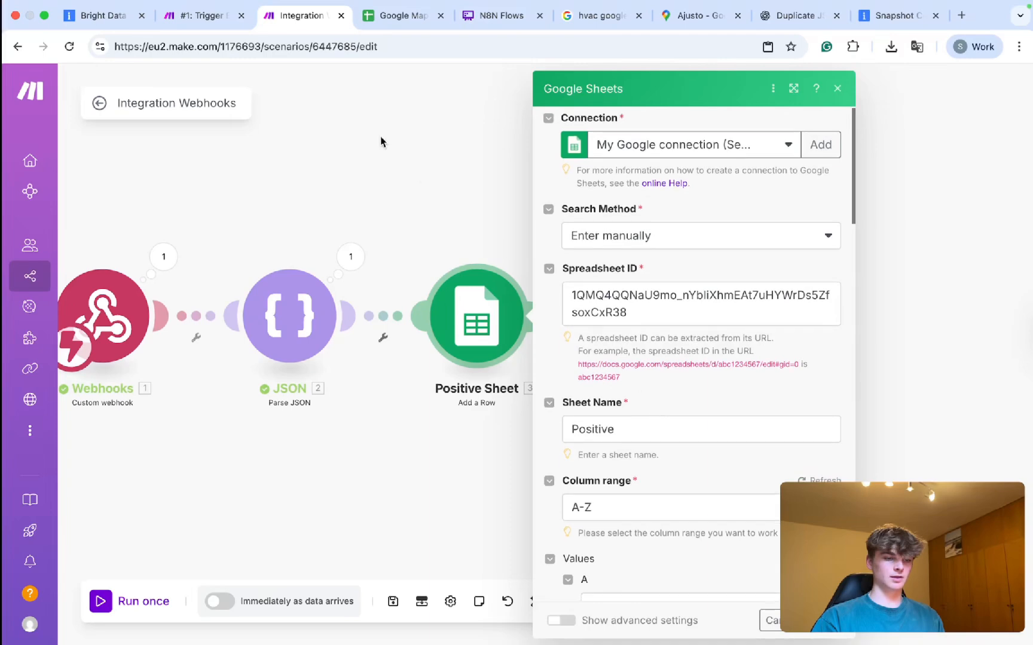
click(381, 142)
right_click(570, 340)
click(604, 357)
drag(606, 369, 539, 574)
Stack Positive Sheet above Negative Sheet at the right and unlink it from Parse JSON.
drag(476, 317, 667, 174)
drag(611, 528, 680, 428)
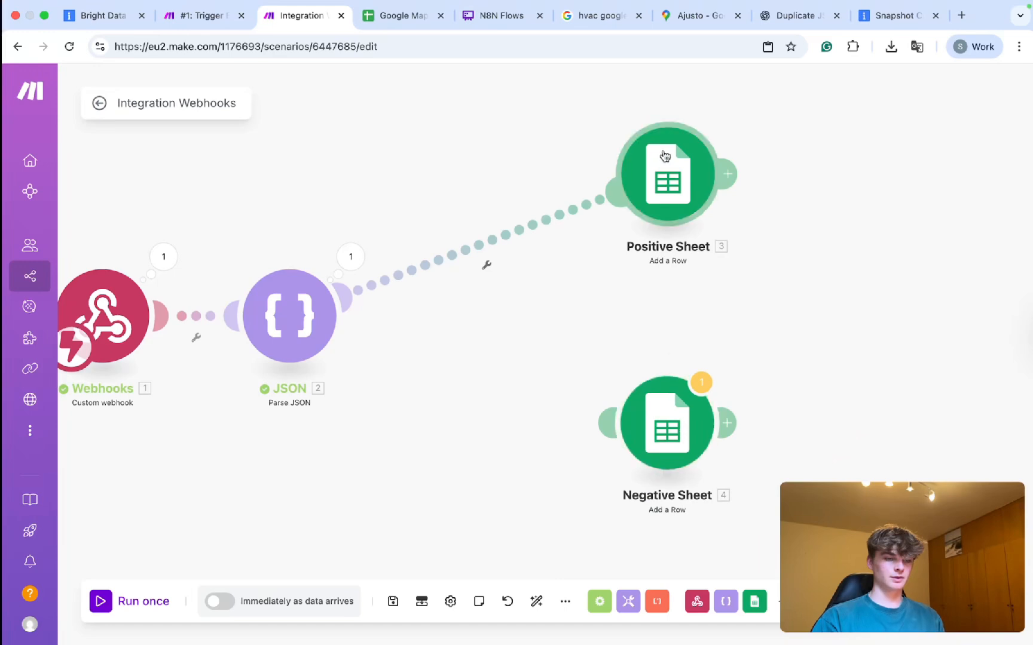
drag(680, 424, 889, 419)
drag(670, 179, 872, 180)
right_click(619, 252)
click(624, 279)
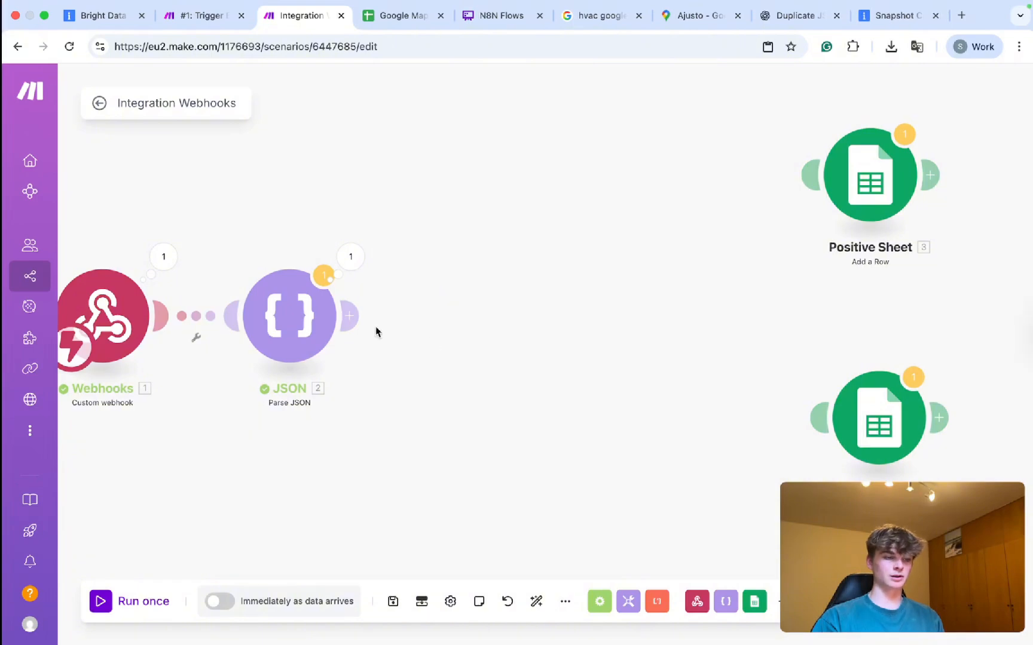
Add an Iterator module after the Parse JSON module.
click(346, 267)
click(285, 223)
click(359, 319)
text(iter)
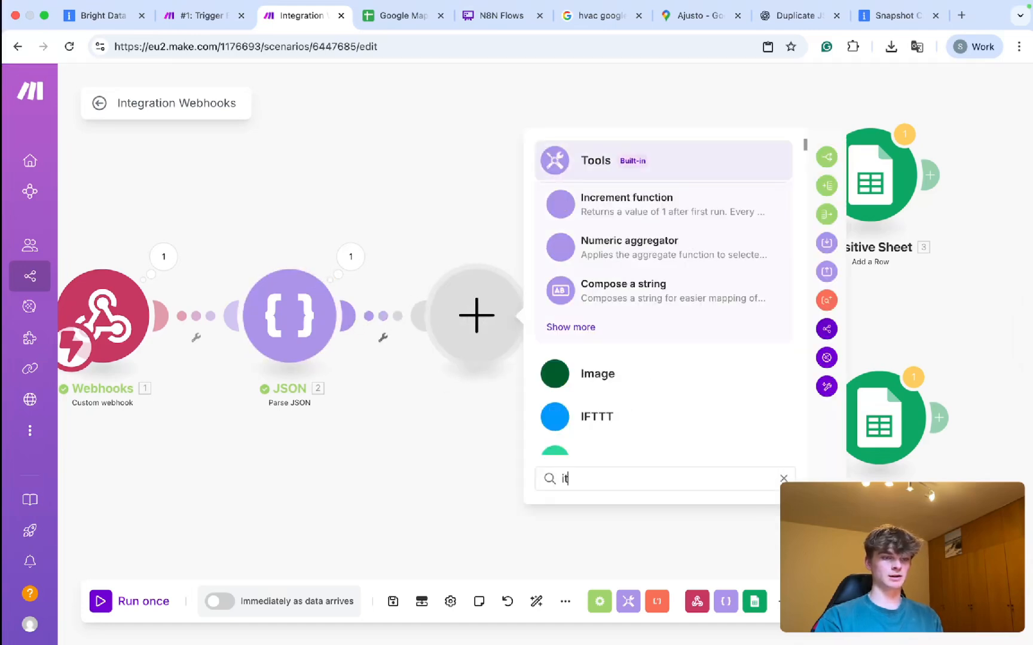
click(570, 204)
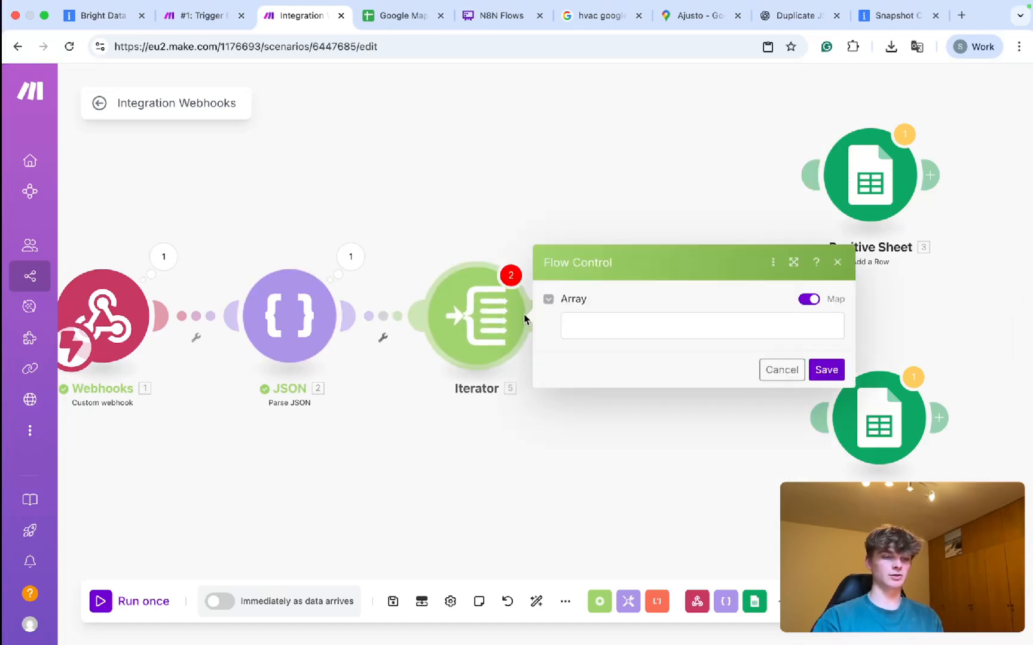
click(639, 322)
scroll(388, 258, down, 2)
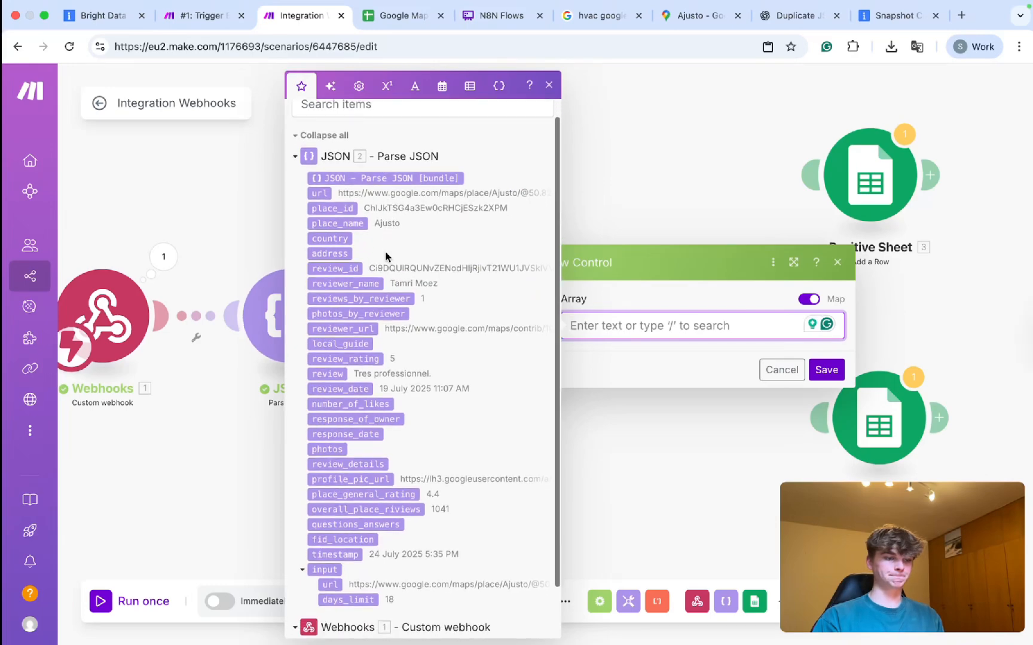
scroll(385, 257, down, 1)
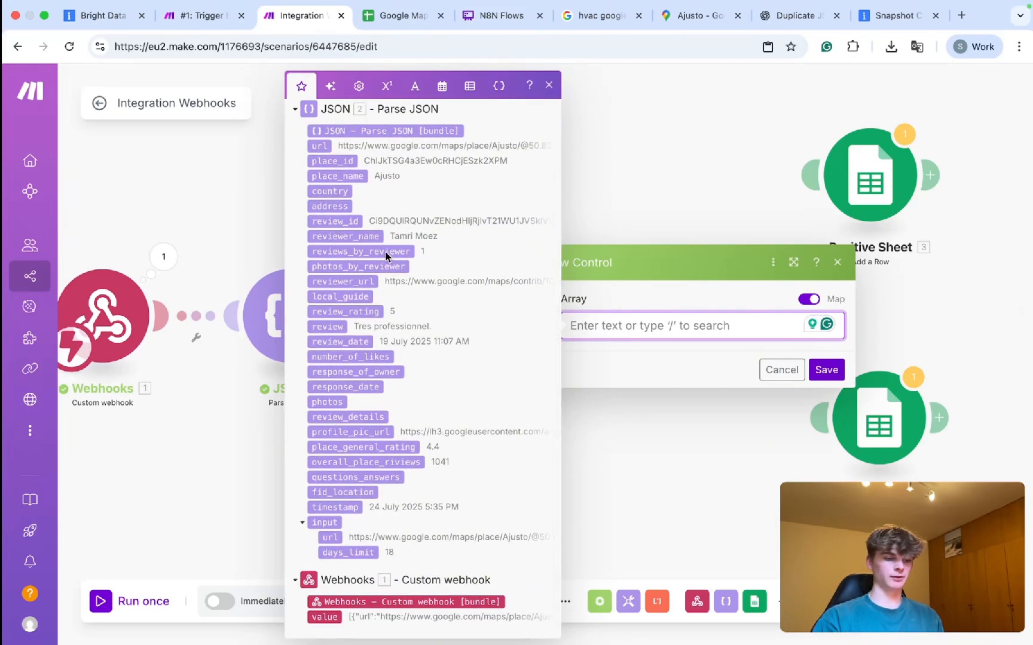
key(Escape)
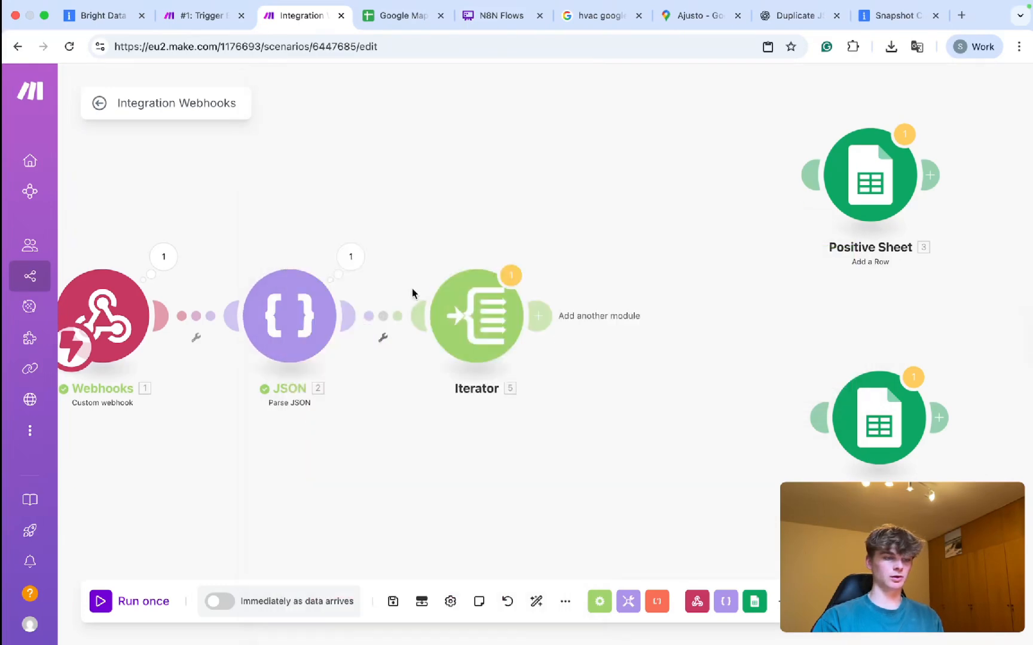
Map the parsed url item into the Iterator's Array field and save.
click(351, 257)
scroll(496, 380, down, 15)
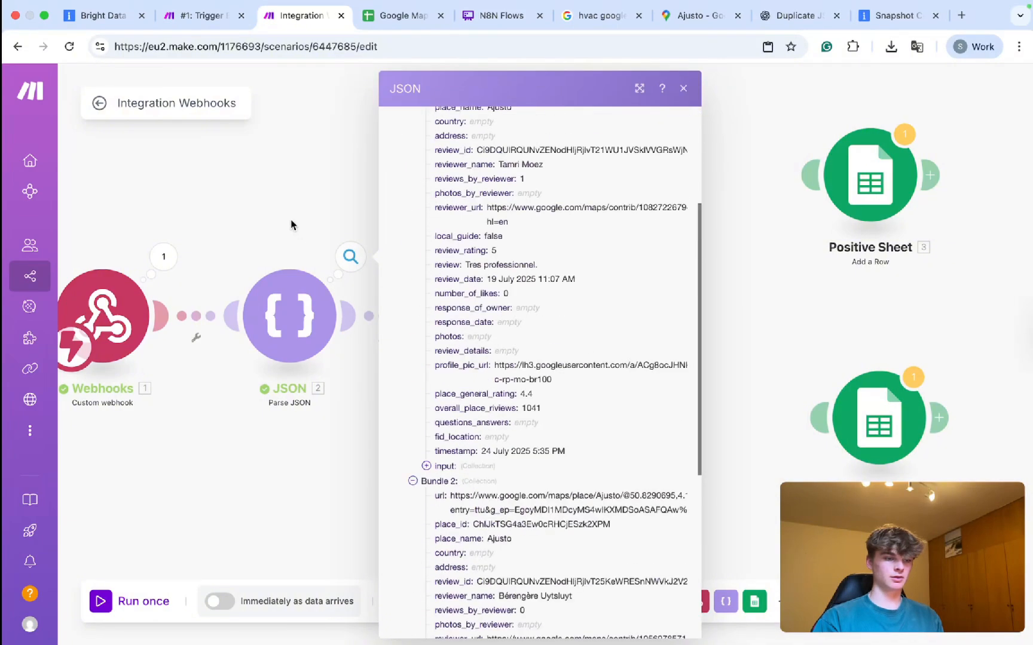
click(292, 225)
click(485, 312)
click(574, 333)
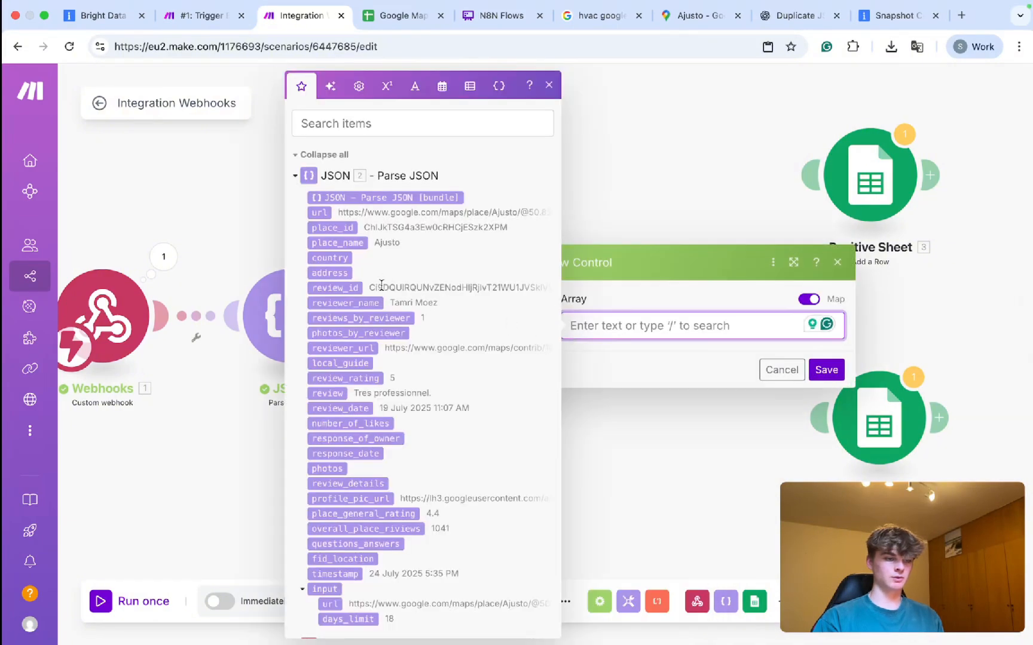
scroll(381, 286, down, 3)
scroll(380, 282, up, 3)
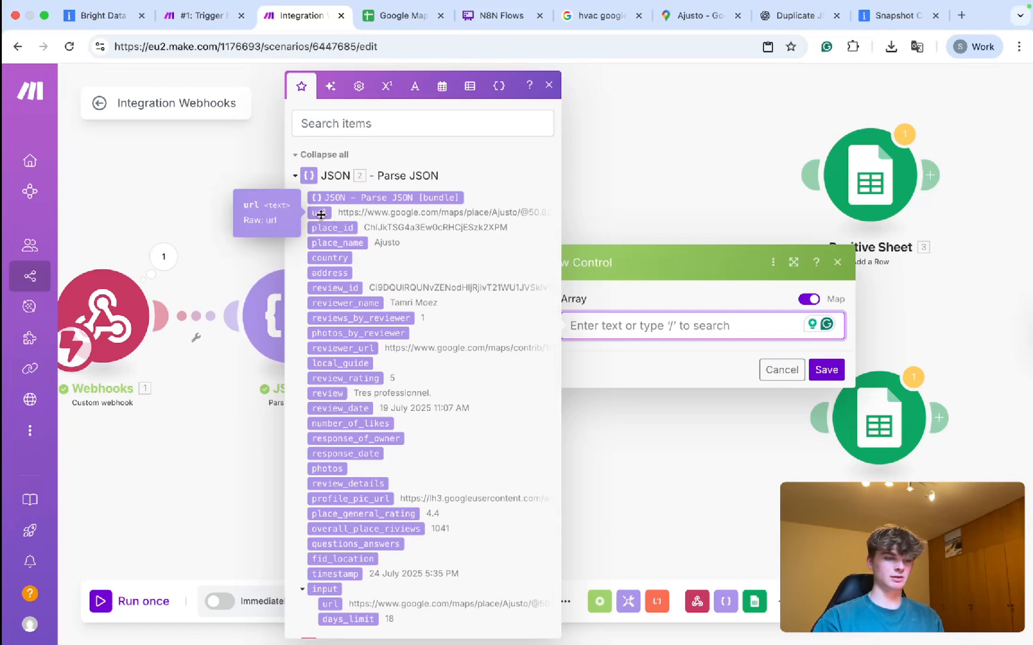
click(247, 207)
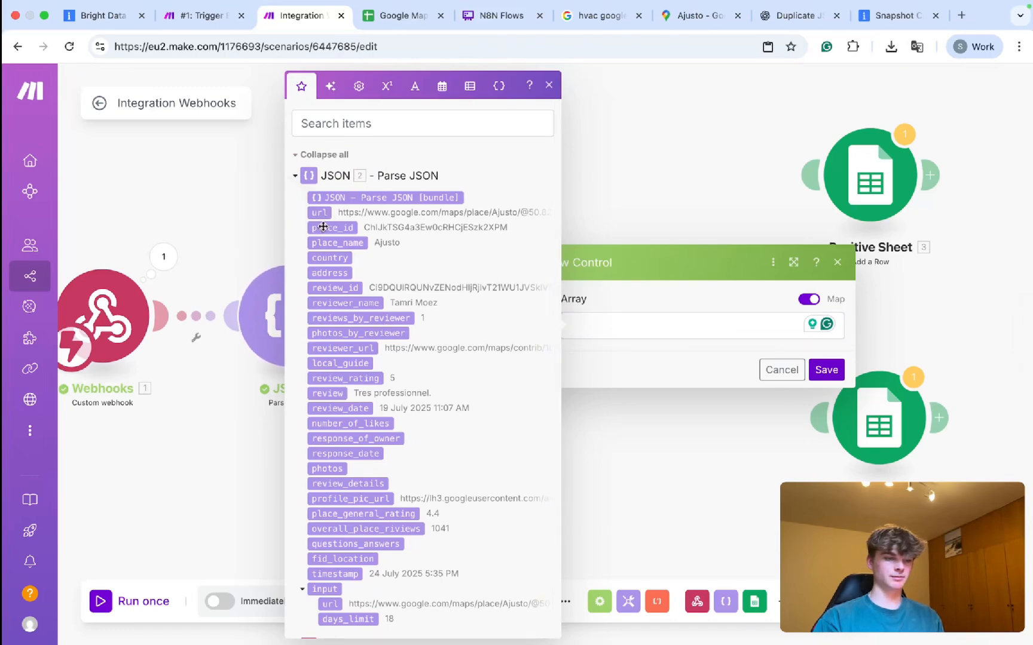
drag(320, 217, 588, 326)
click(825, 369)
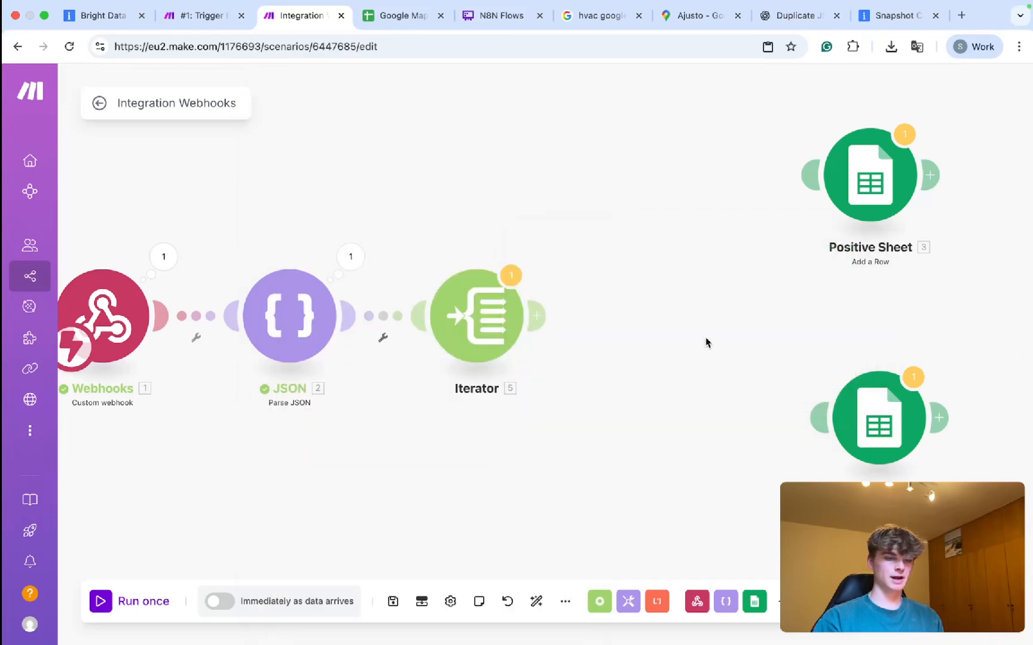
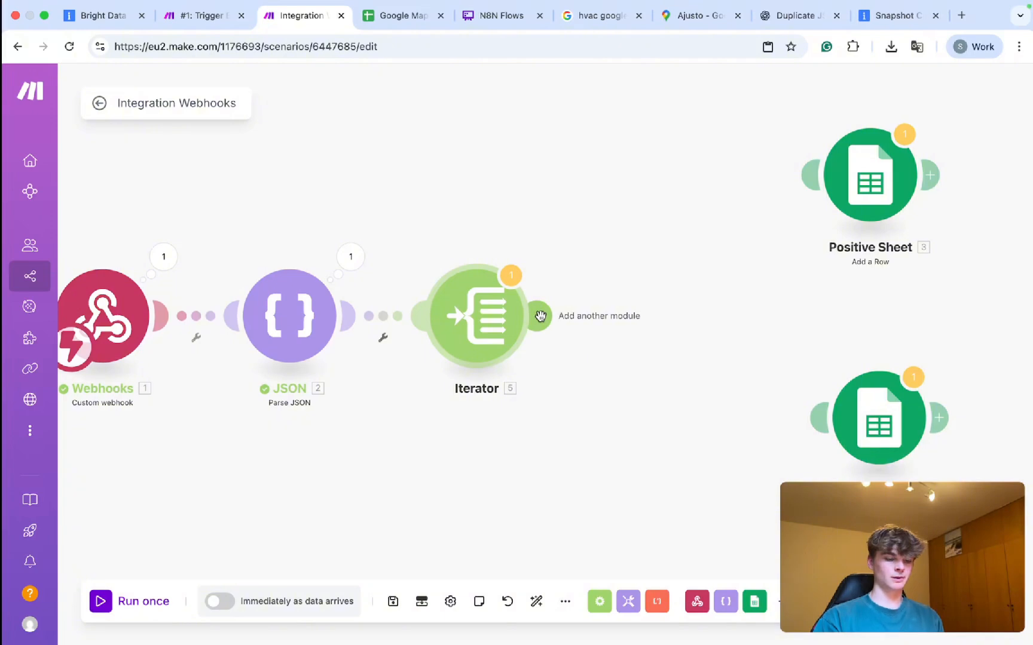
Add a trial Tools Get variable module named 'pos' after the Iterator.
click(540, 316)
click(771, 354)
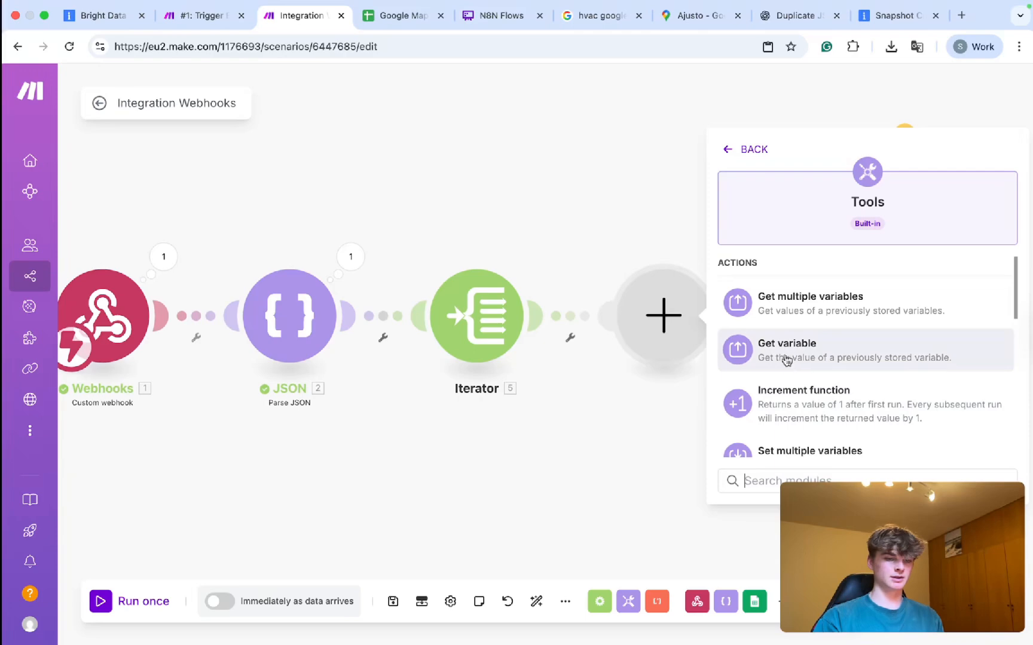
click(784, 360)
click(807, 321)
text(pos)
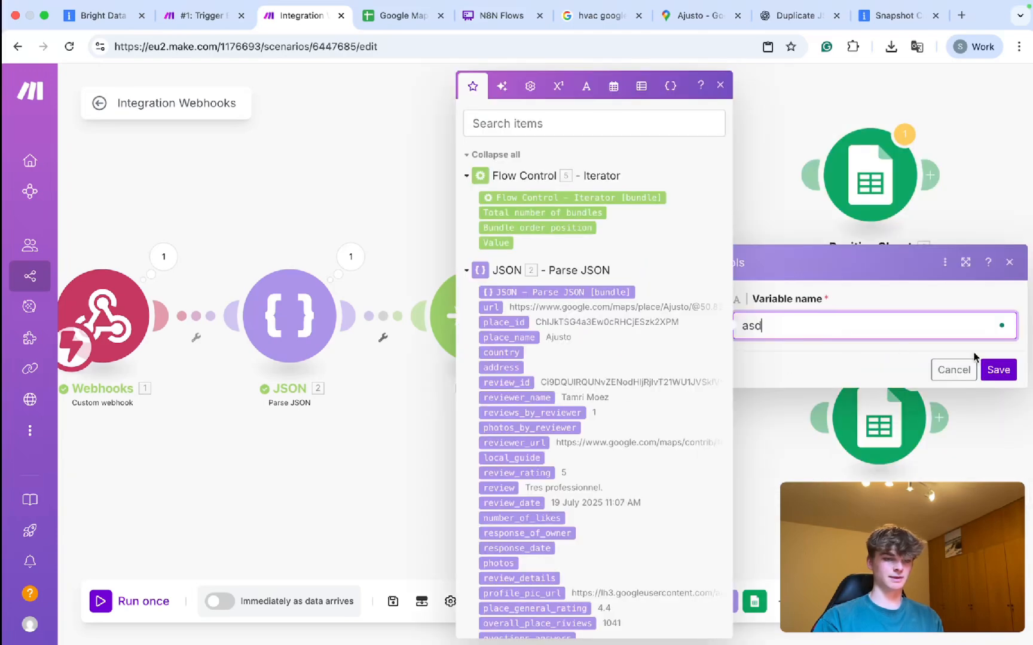
click(998, 369)
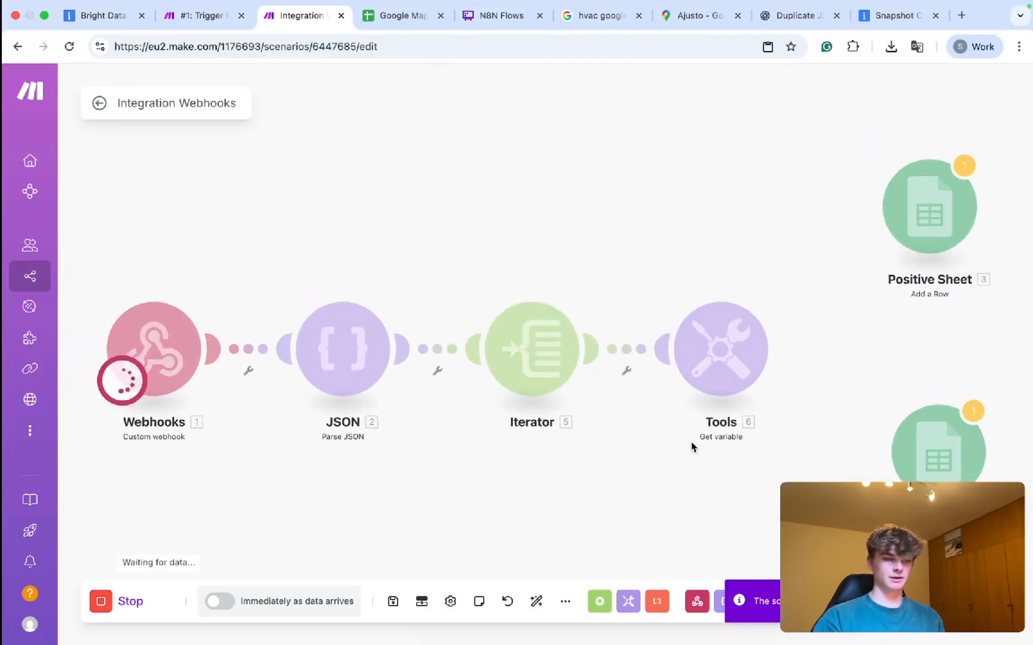
Check the Bright Data scenario, return to Integration Webhooks, and select the Tools module.
click(230, 16)
click(279, 17)
drag(577, 246, 593, 230)
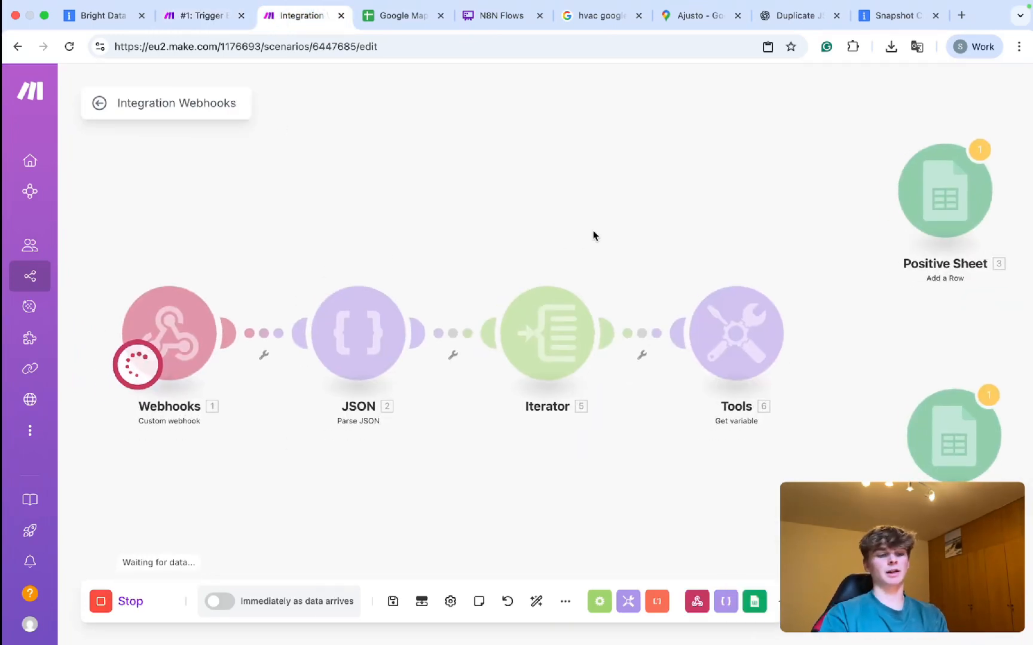
drag(647, 247, 824, 443)
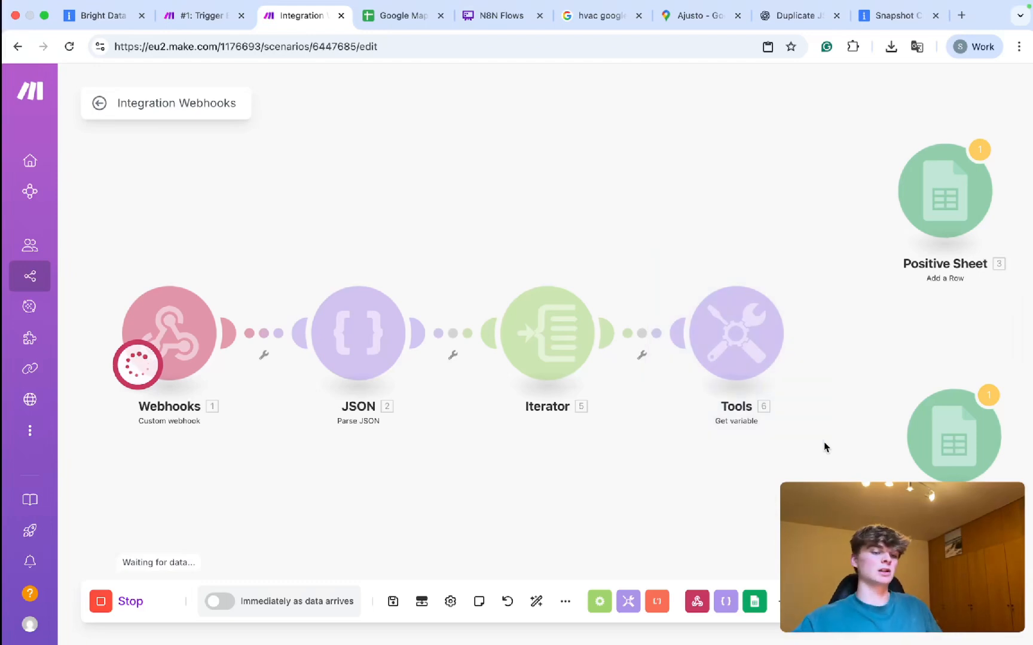
drag(657, 250, 833, 457)
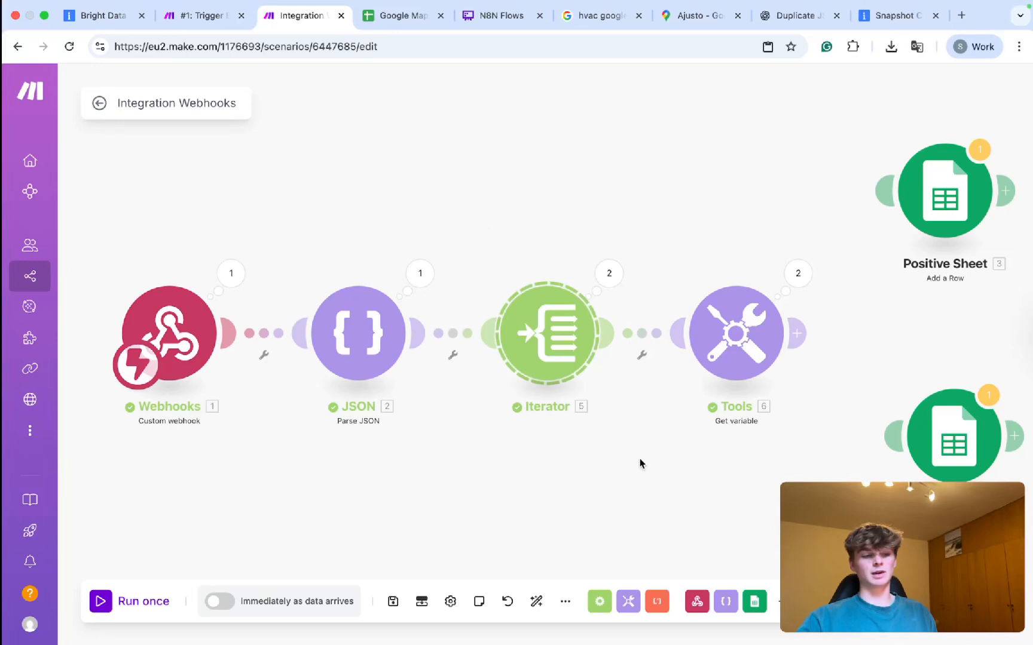
drag(663, 262, 826, 439)
Delete the Tools module and inspect the URL values in the Iterator's two output bundles.
key(Delete)
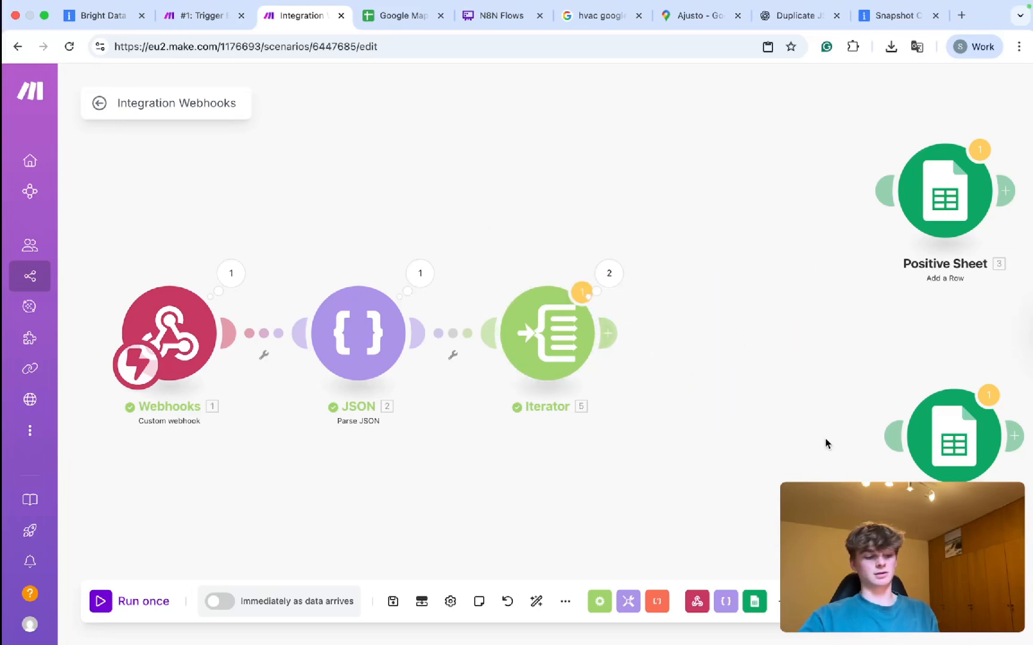
click(597, 274)
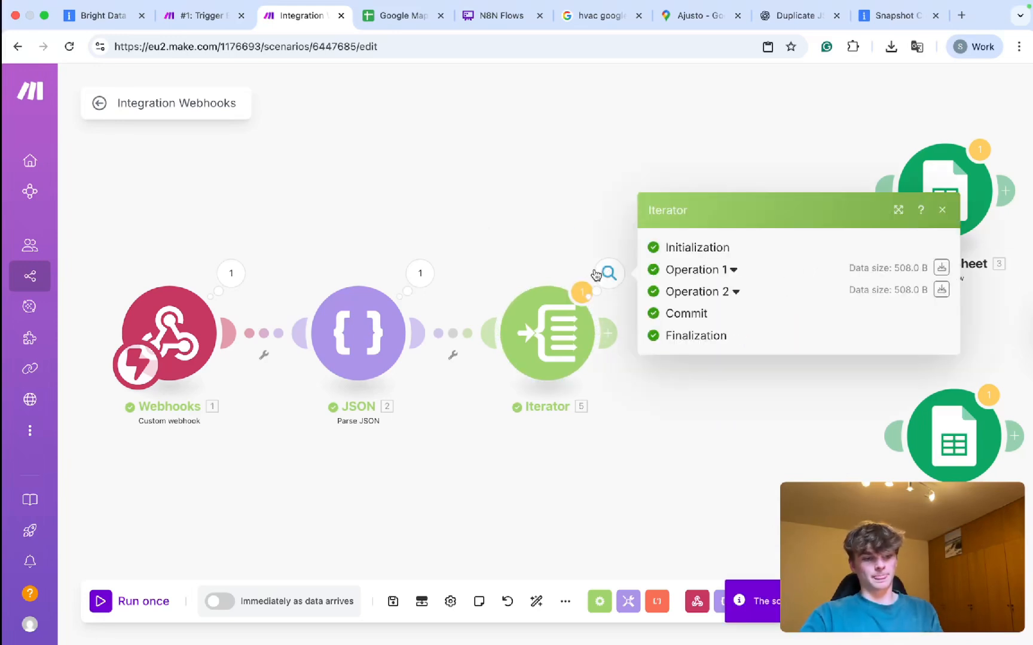
click(715, 300)
click(710, 203)
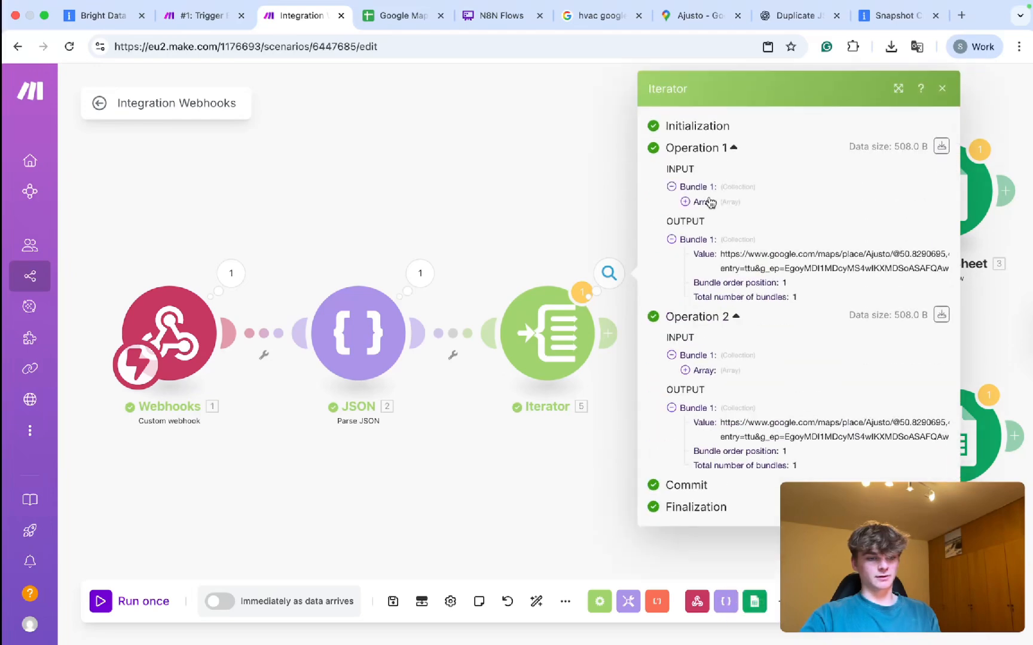
click(768, 263)
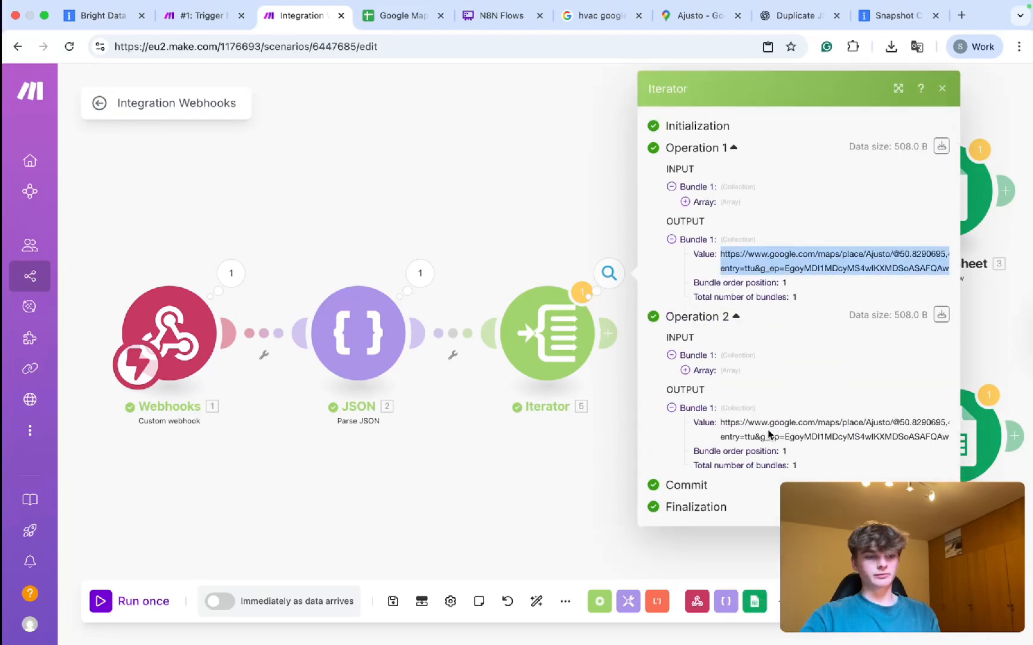
click(781, 425)
click(515, 271)
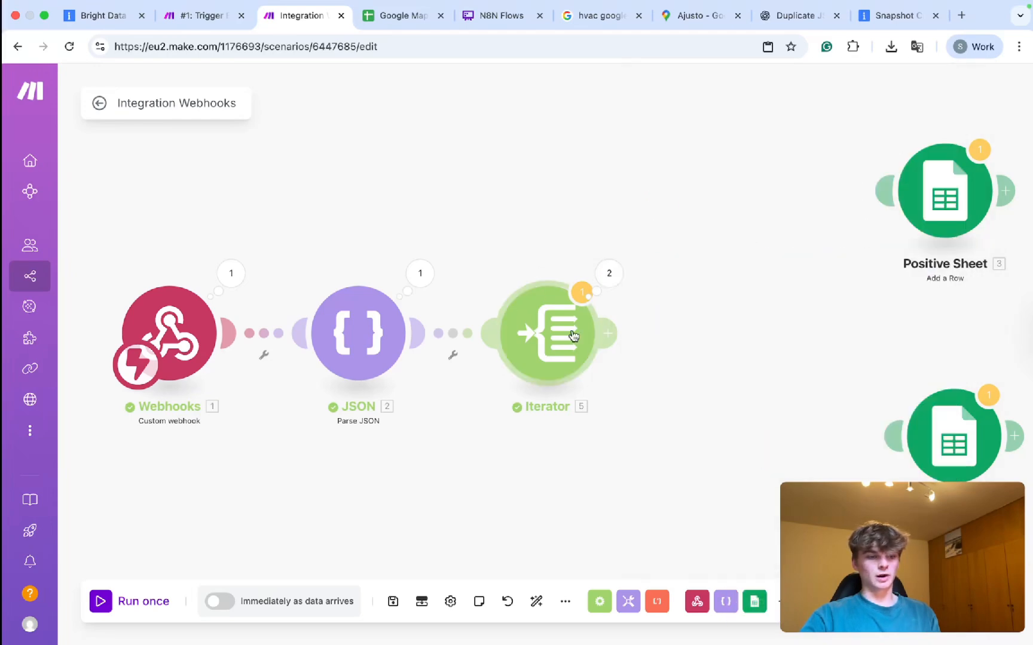
Replace the Iterator's Array mapping of 2. url with the JSON 2. review field.
click(547, 332)
click(720, 342)
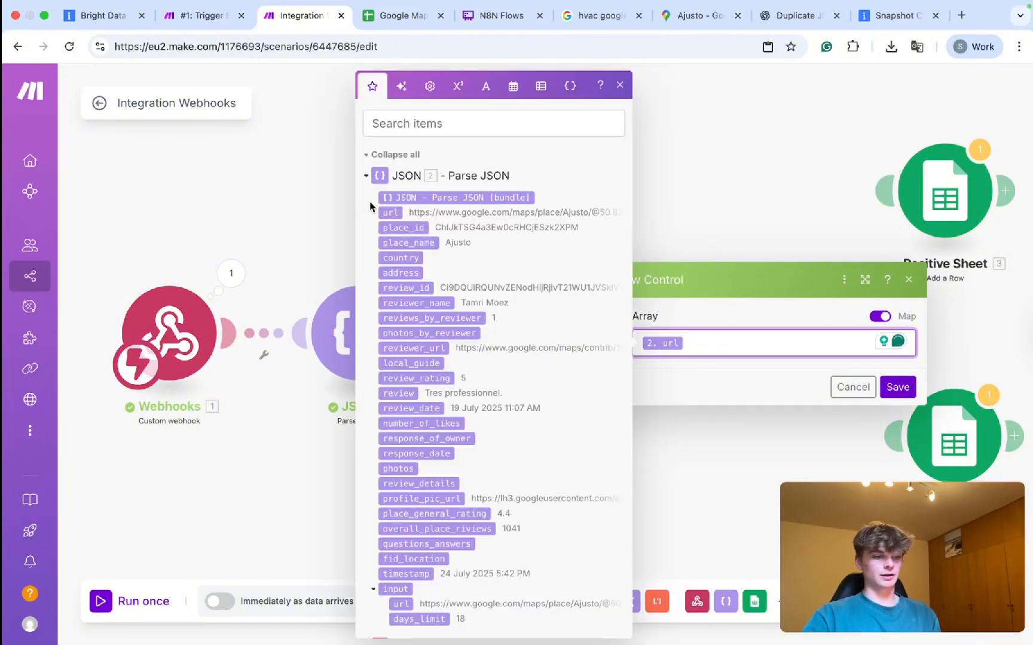
key(BackSpace)
scroll(407, 392, down, 3)
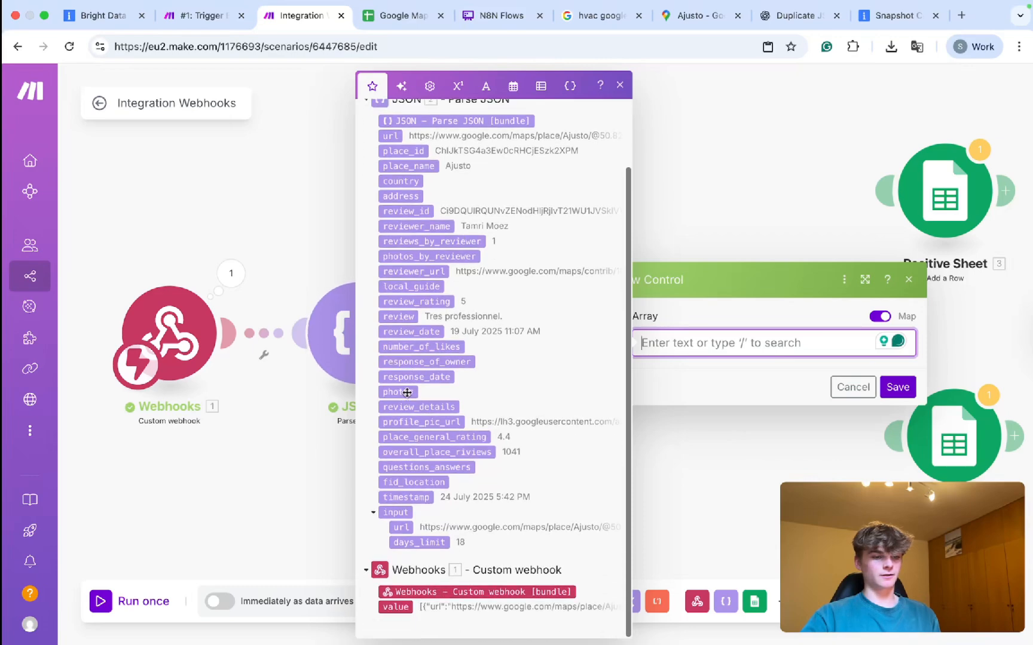
click(399, 317)
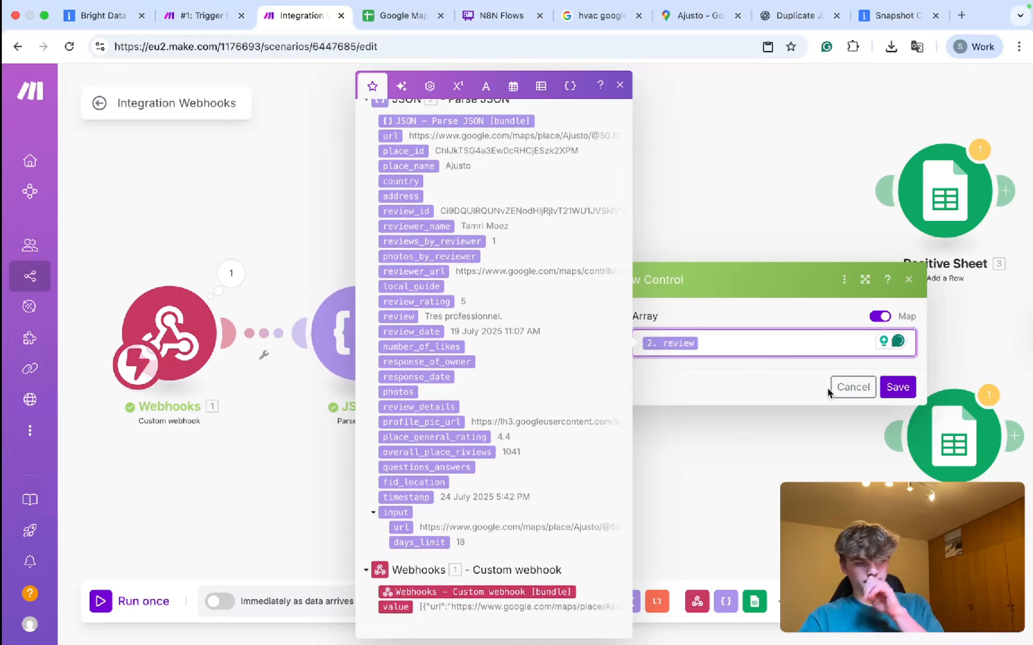
click(898, 387)
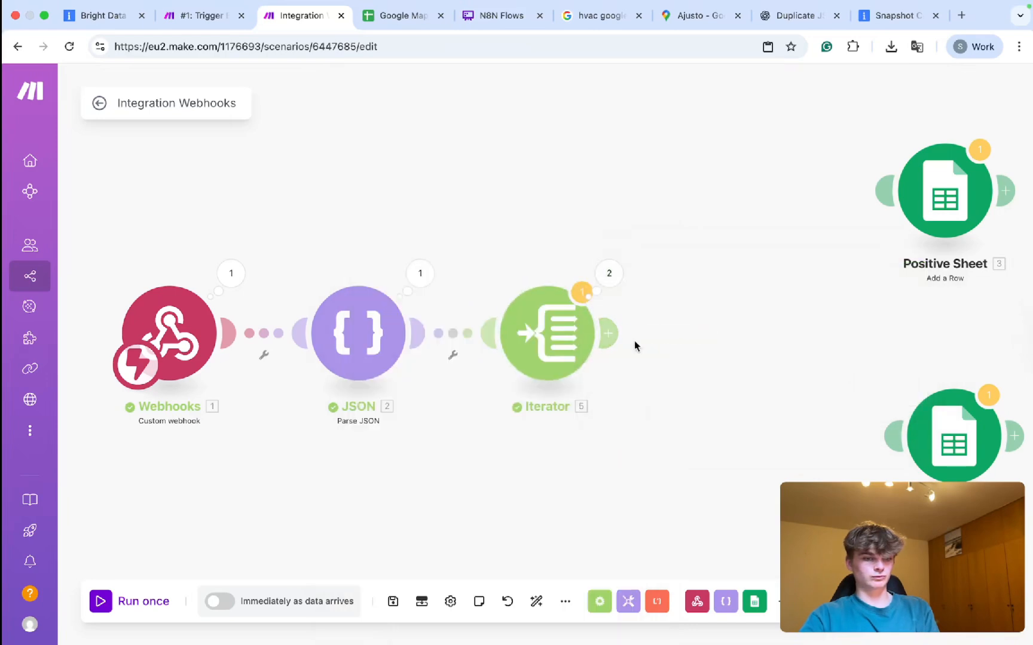
Add an OpenAI Create a Completion (Prompt) module after the Iterator and view its models.
click(616, 339)
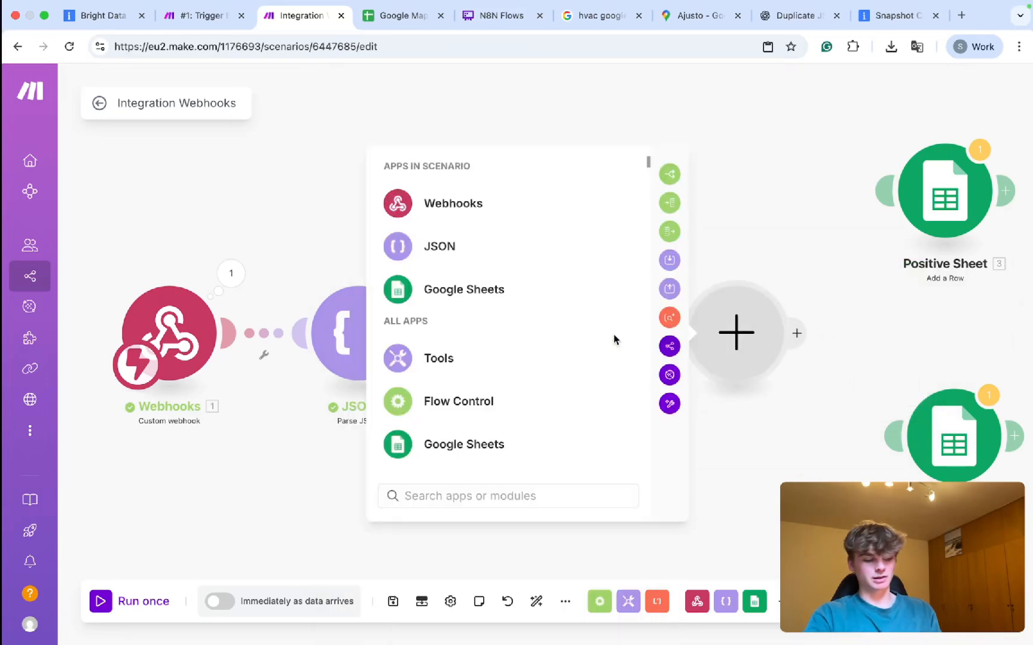
text(pose)
key(BackSpace)
key(BackSpace)
key(BackSpace)
key(BackSpace)
text(ope)
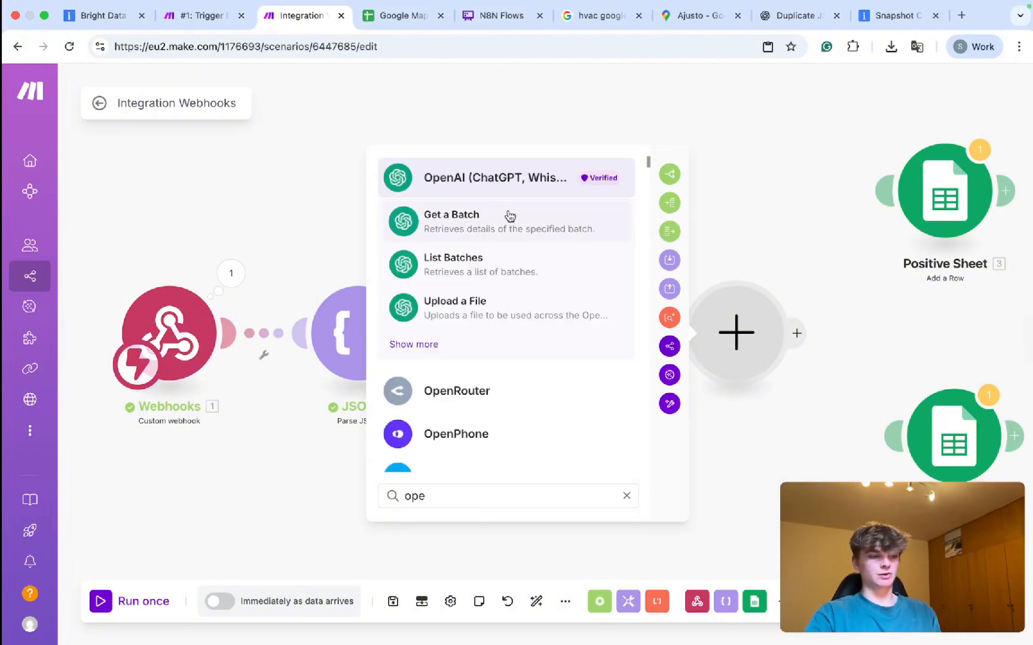
click(466, 183)
click(517, 419)
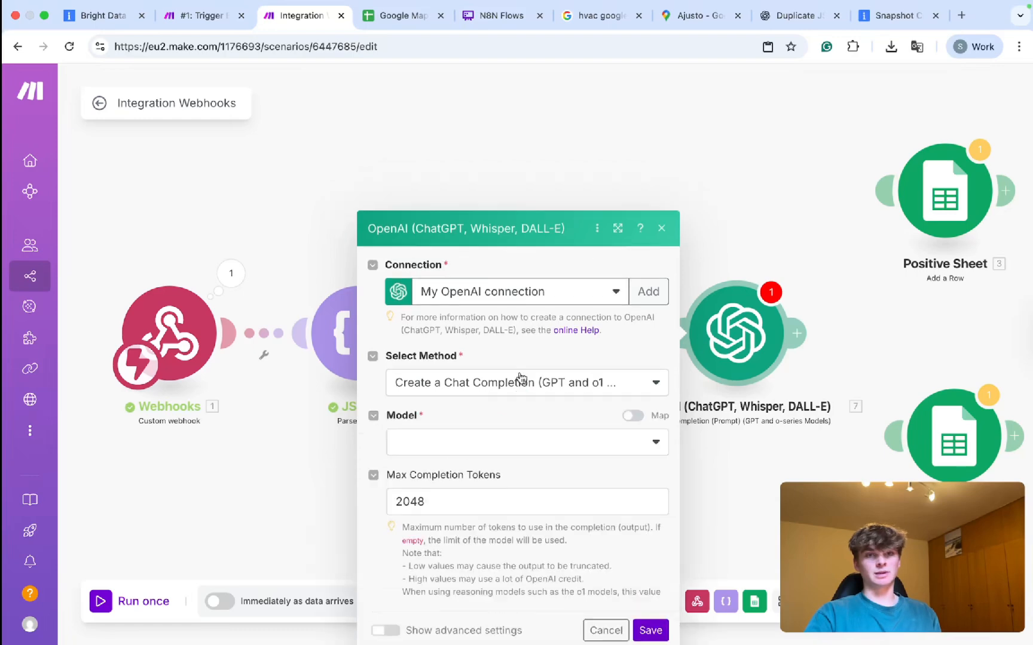
click(476, 339)
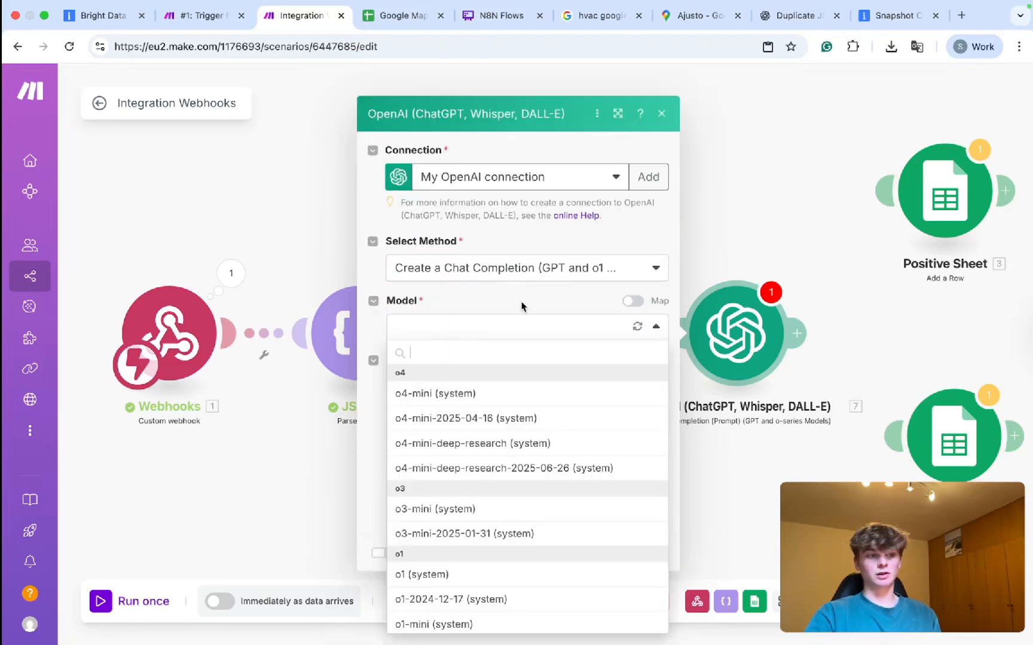
key(ctrl+Tab)
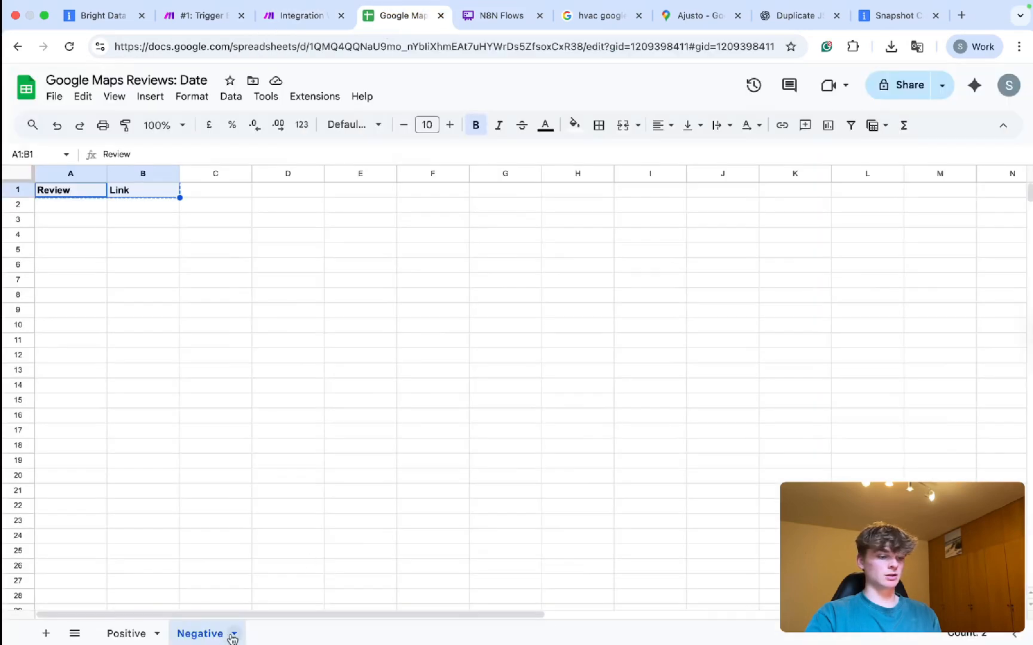
Add a third sheet named 'No Review - Only Start Rating' to the Google Maps Reviews spreadsheet.
click(45, 633)
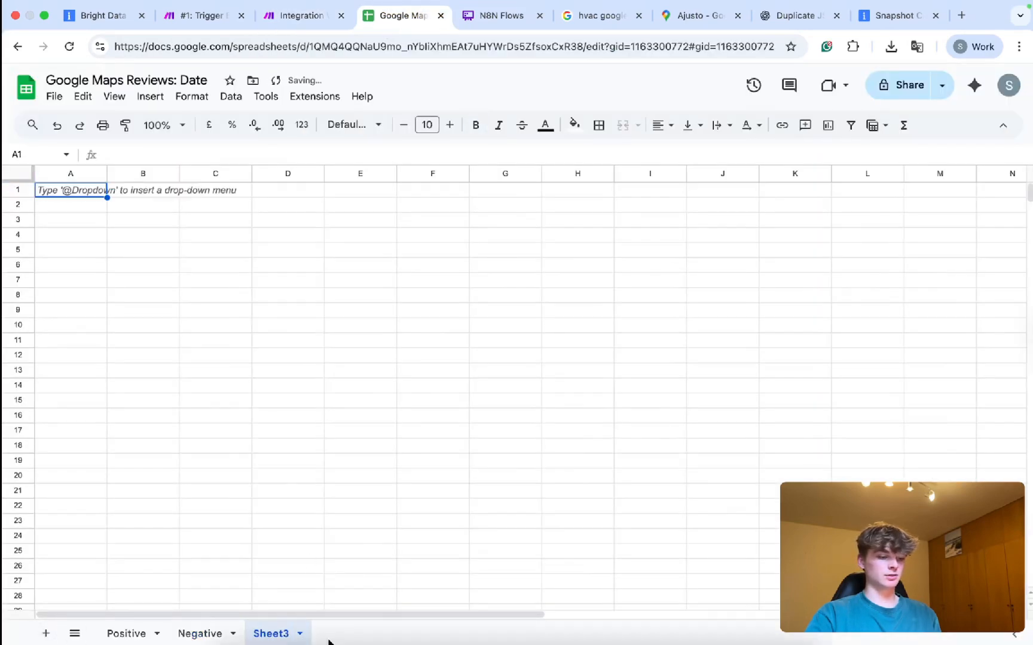
double_click(258, 638)
text(No Review )
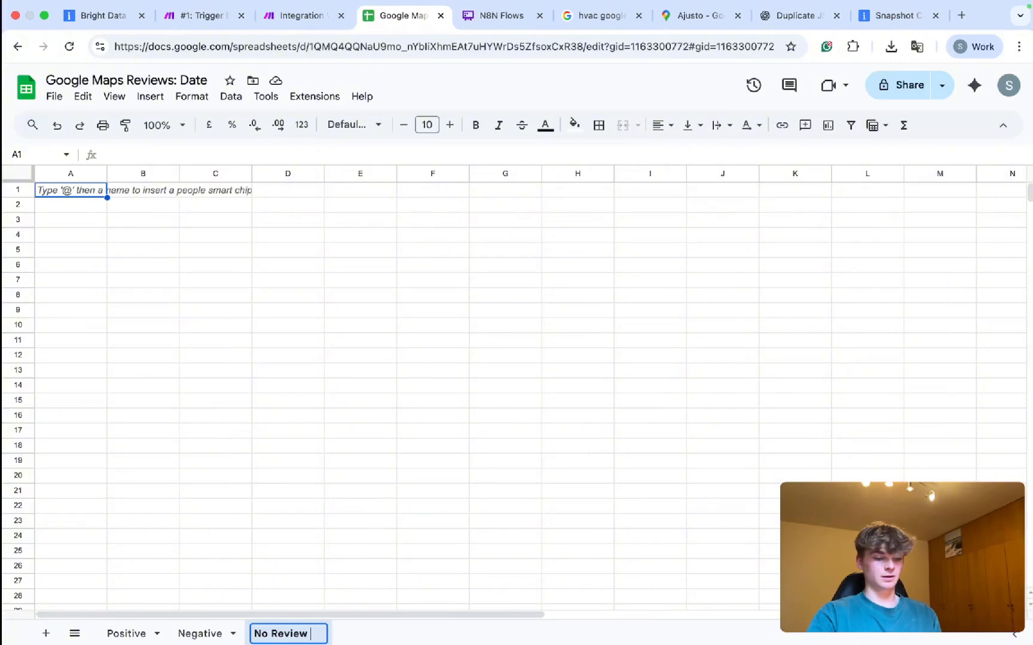
text(- Only Start Rating)
key(Return)
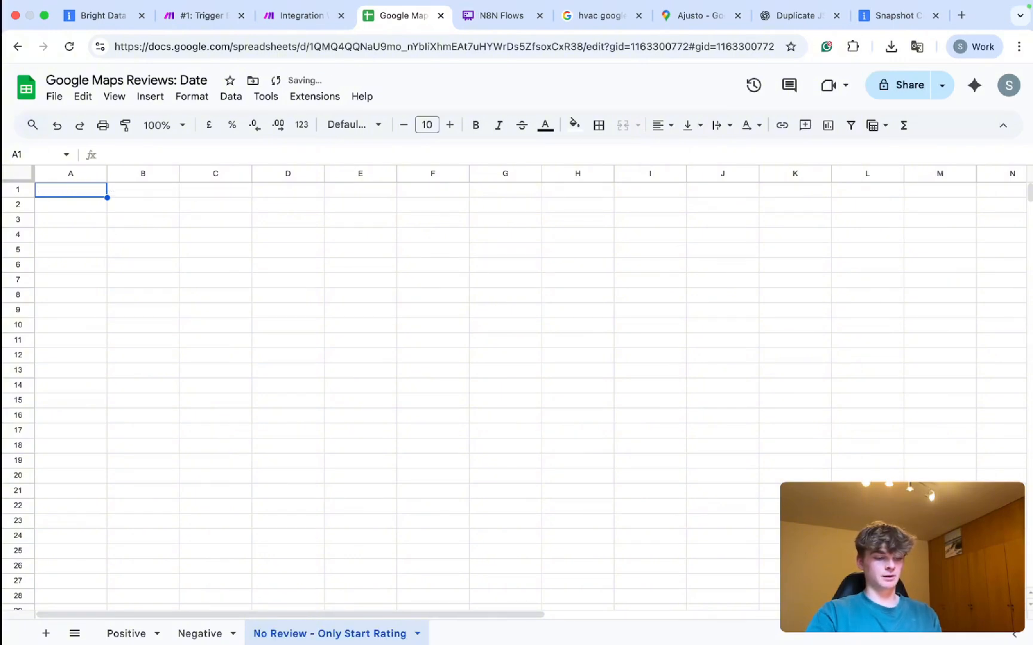
click(297, 620)
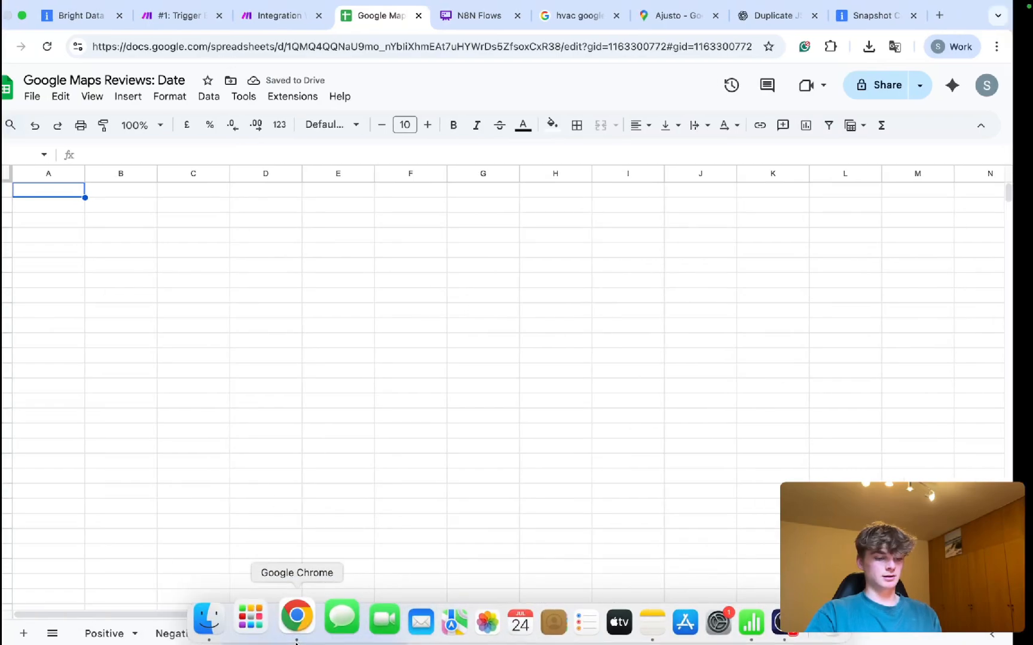
key(ctrl+Left)
double_click(339, 639)
key(super+c)
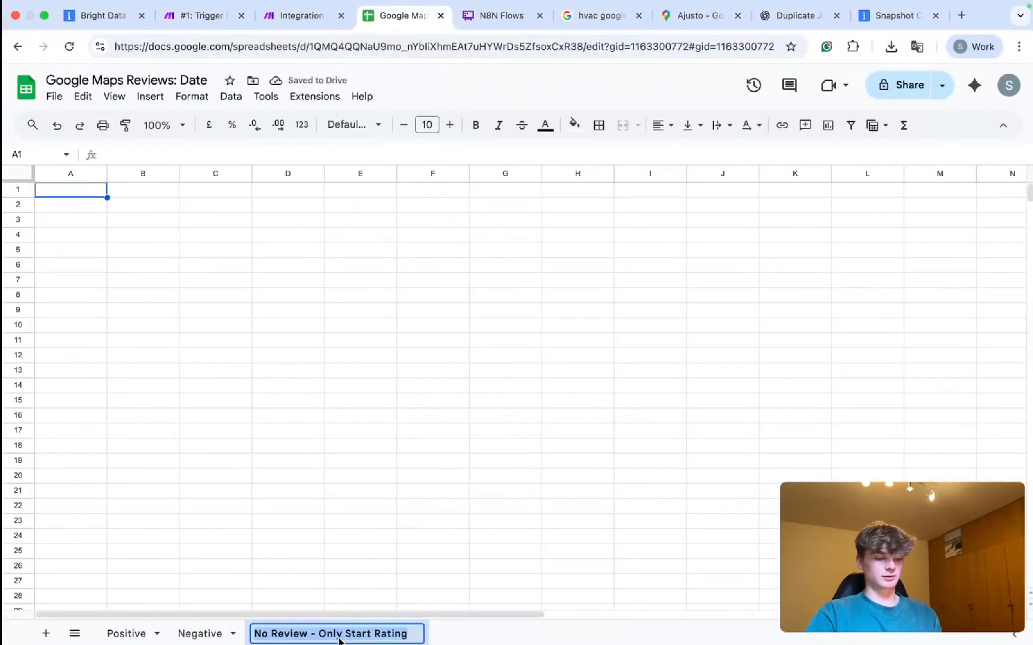
key(ctrl+shift+Tab)
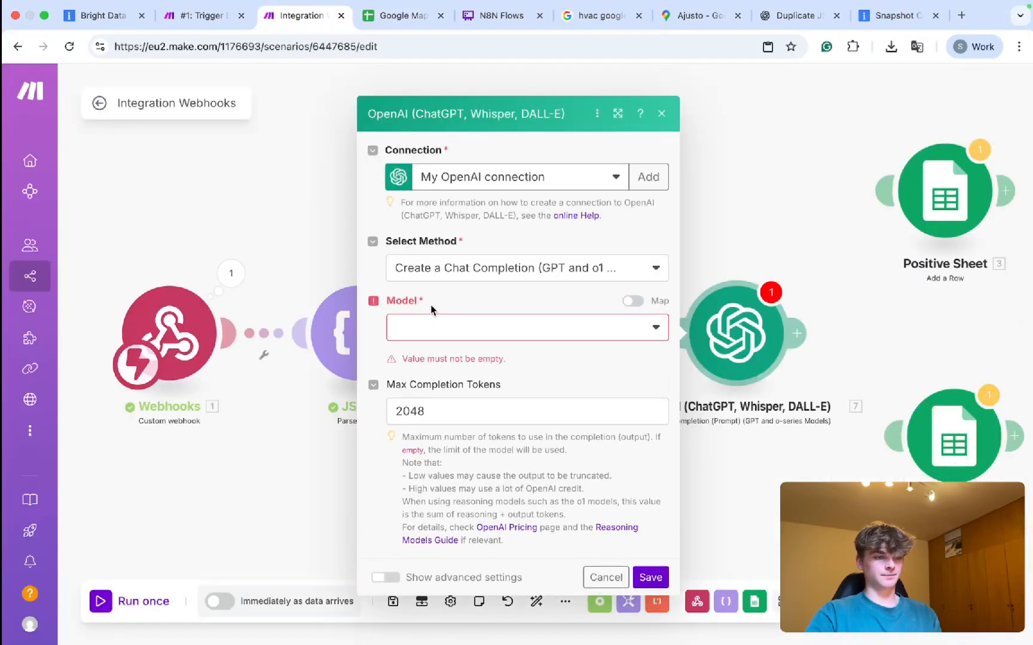
Clone the Positive Sheet module, unlink the clone, and connect it after OpenAI.
click(796, 215)
scroll(837, 279, right, 5)
mouse_move(509, 110)
mouse_down()
mouse_move(654, 245)
mouse_move(541, 165)
mouse_move(523, 166)
mouse_up()
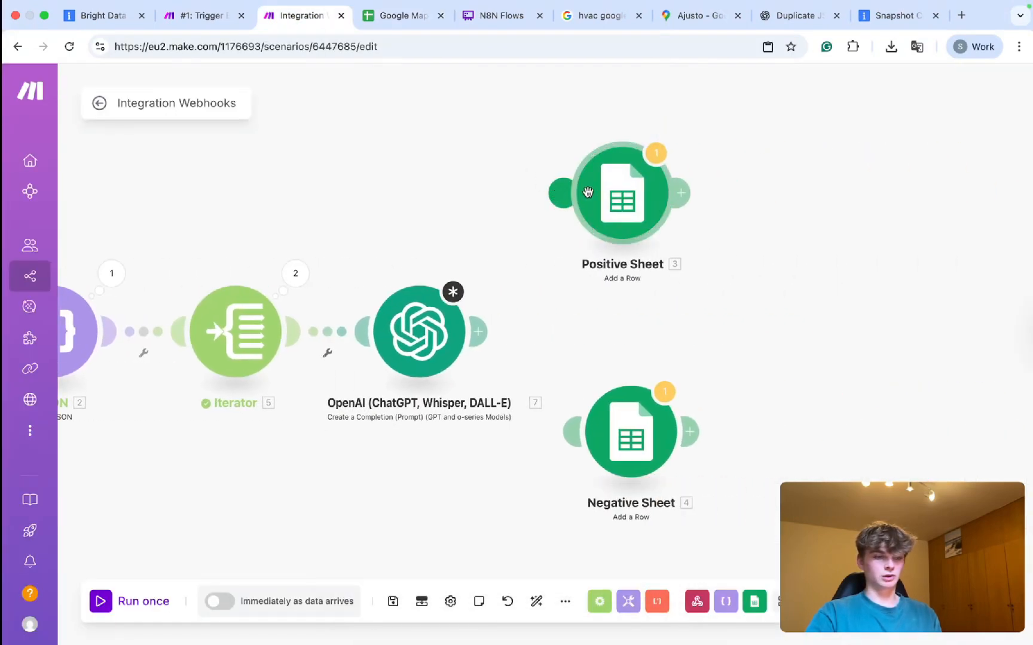
right_click(640, 208)
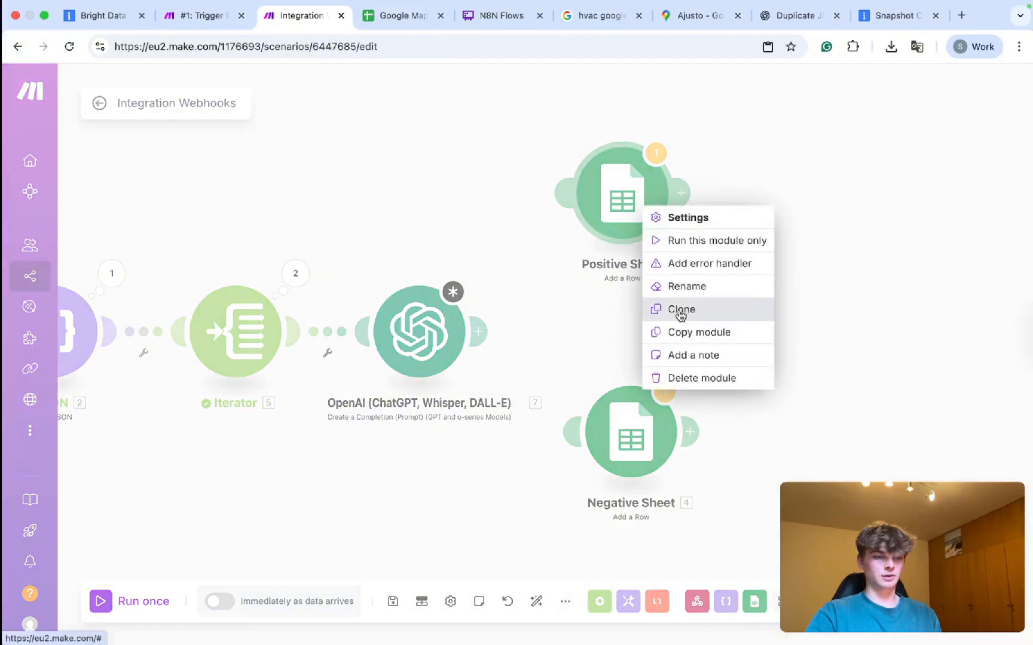
click(677, 307)
click(622, 314)
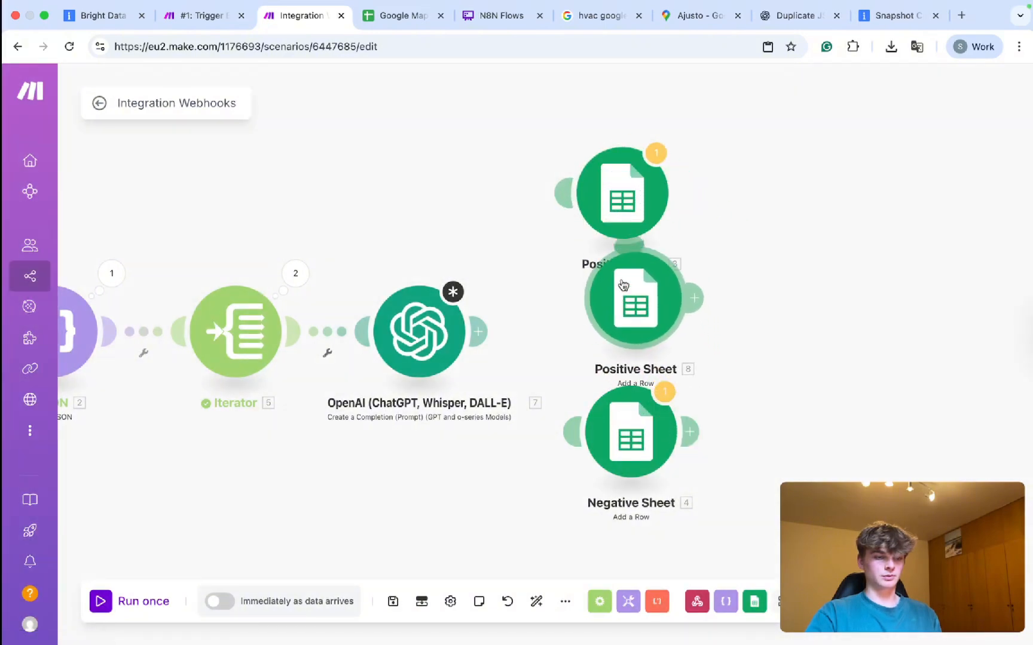
click(631, 246)
click(648, 280)
click(643, 281)
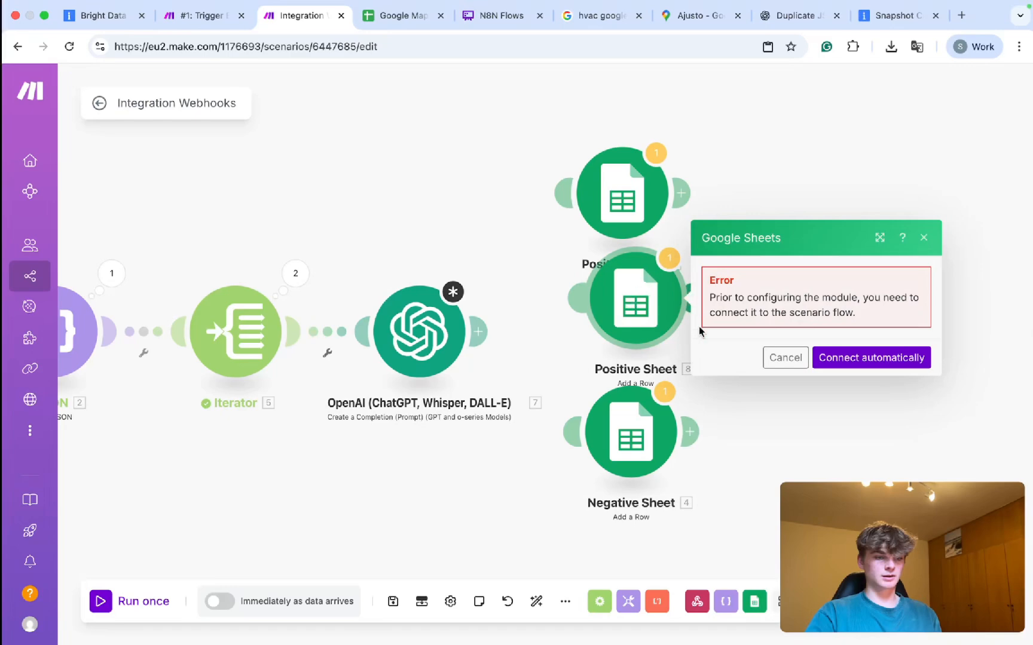
drag(583, 305, 452, 326)
Rename the cloned module to 'No Review - Only Start Rating Sheet'.
right_click(641, 307)
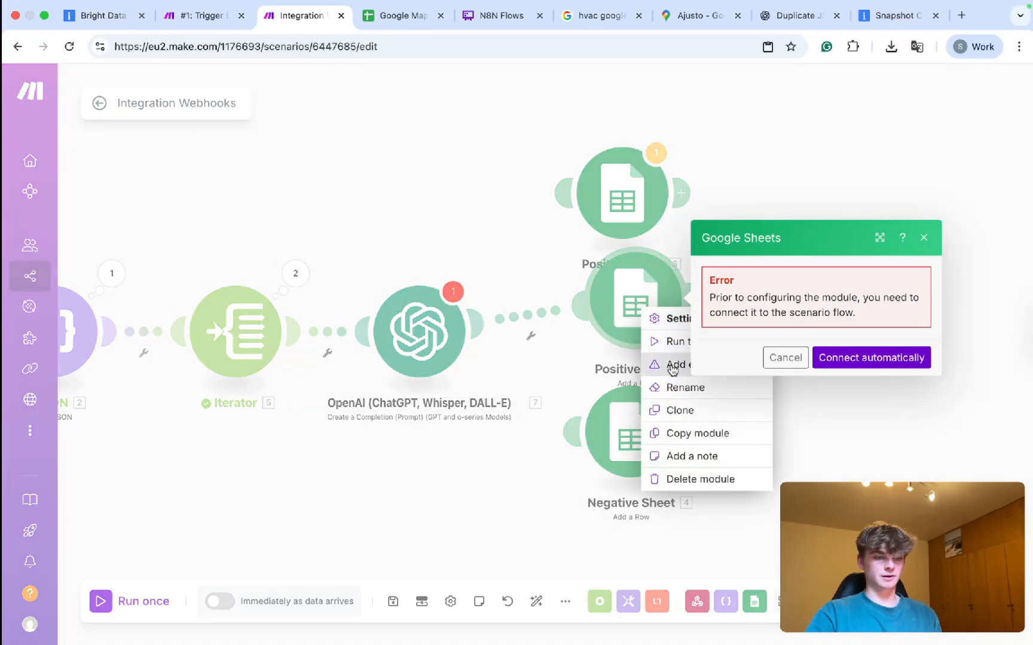
click(679, 387)
double_click(520, 173)
key(super+v)
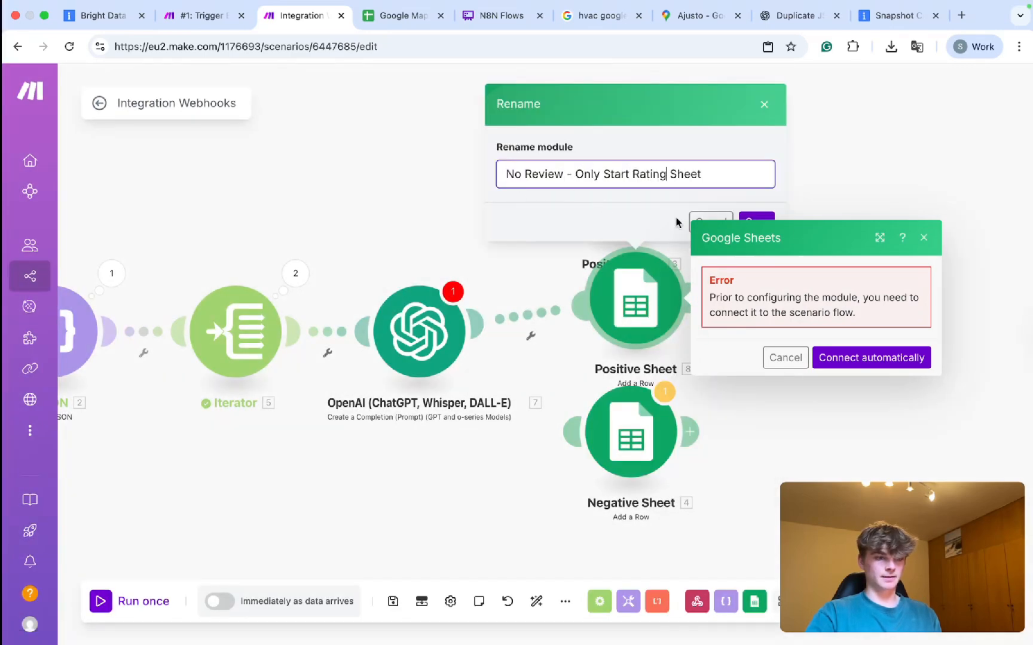
click(757, 217)
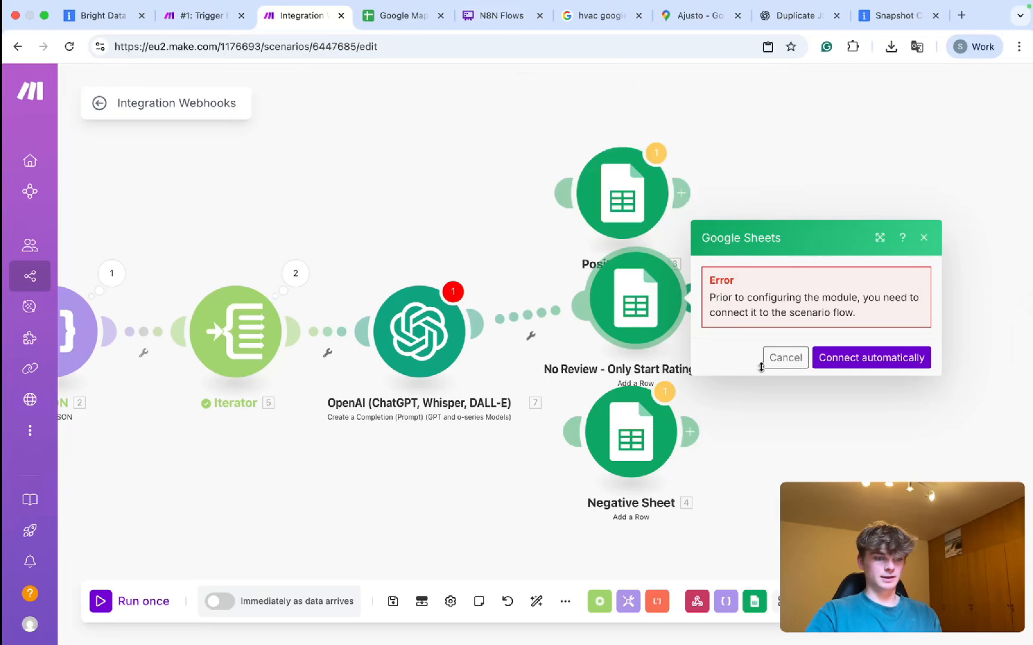
Set the cloned module's Sheet Name to 'No Review - Only Start Rating'.
click(785, 357)
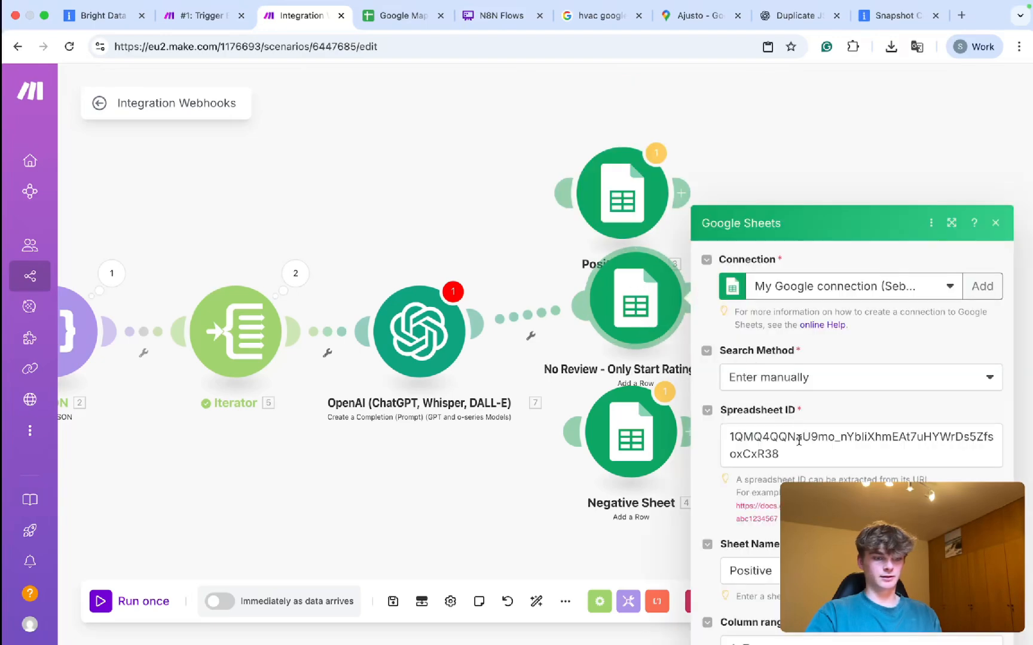
scroll(795, 442, down, 4)
double_click(756, 277)
text(No Review - Only Start Rating)
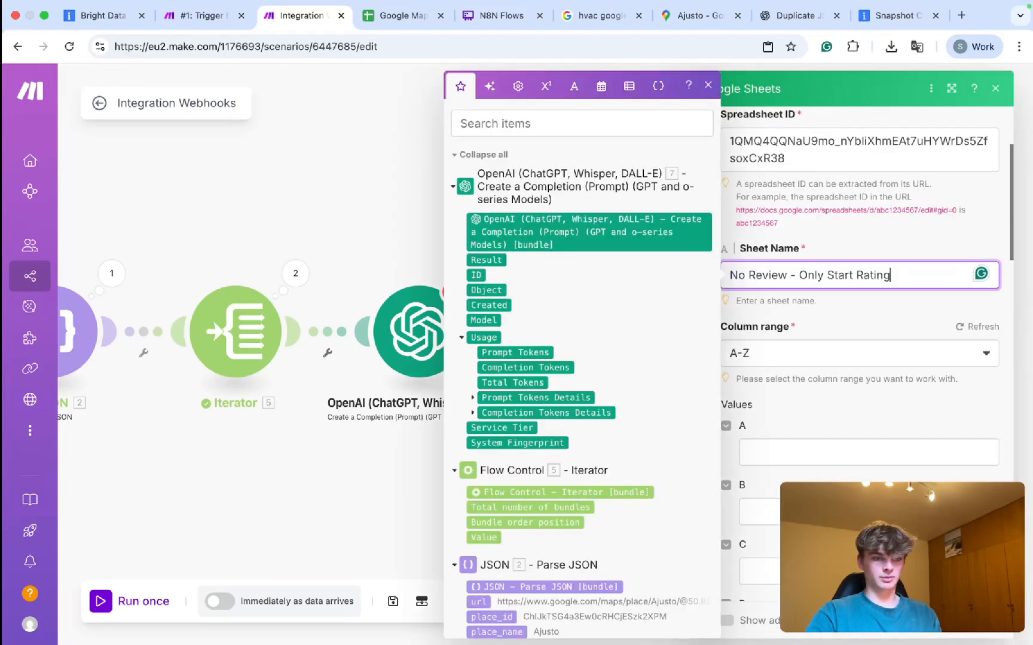
key(super+s)
Unlink the OpenAI module from the sheet modules.
right_click(538, 316)
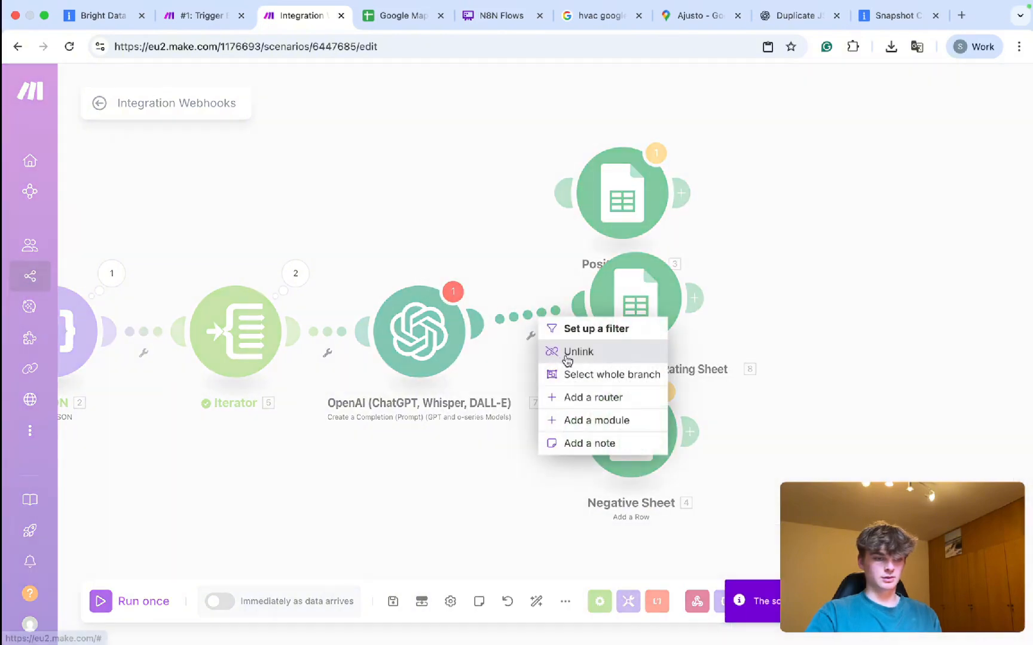
click(567, 358)
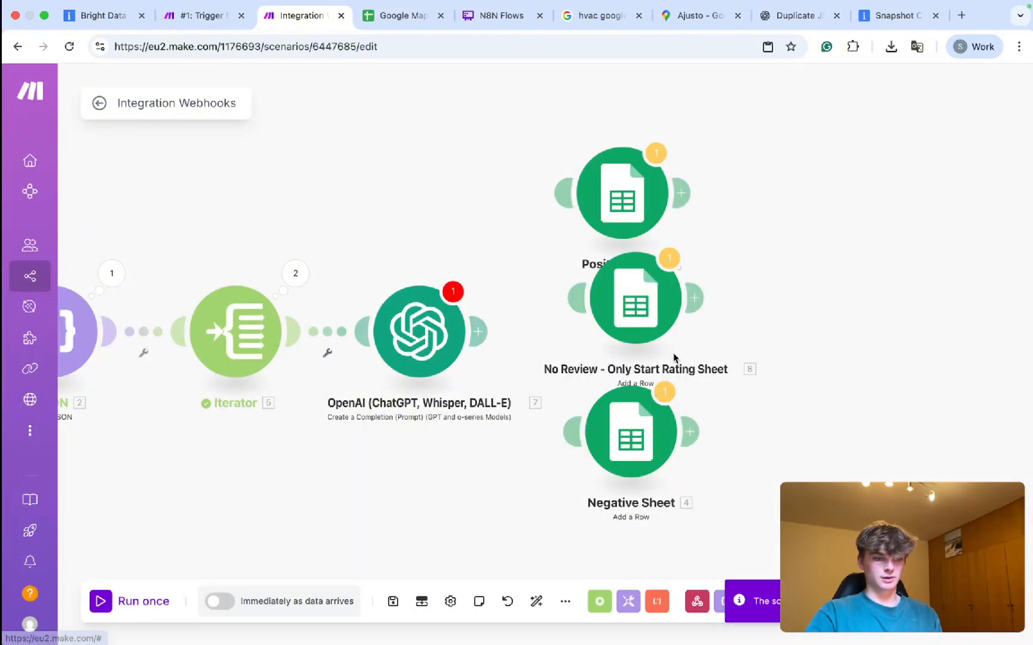
click(418, 332)
Set the OpenAI model to gpt-4.1 and Max Completion Tokens to 300.
click(683, 312)
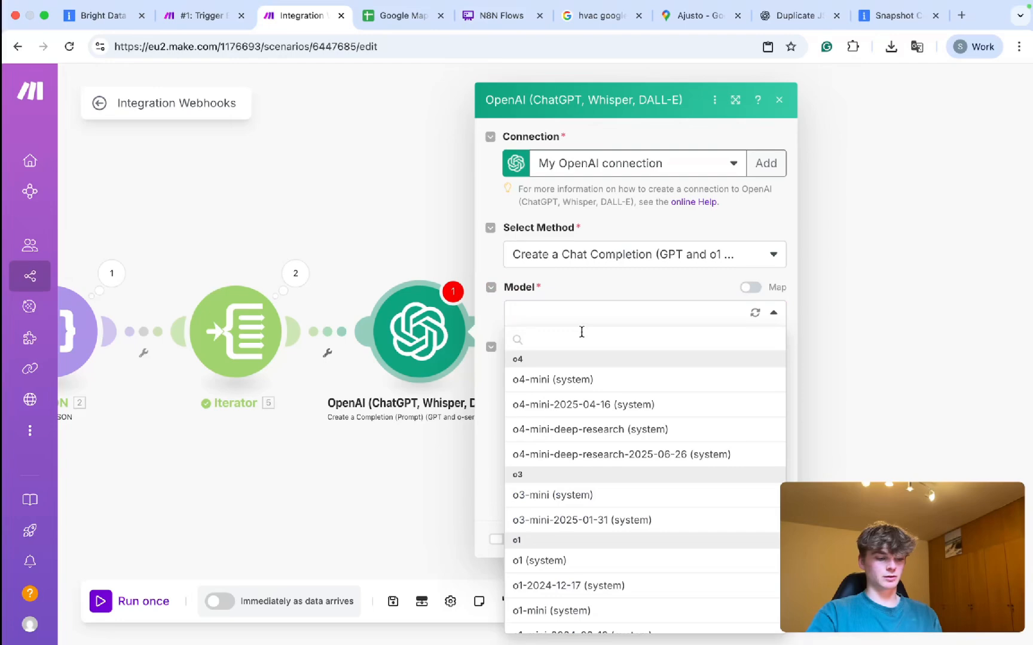
text(4.1)
click(568, 378)
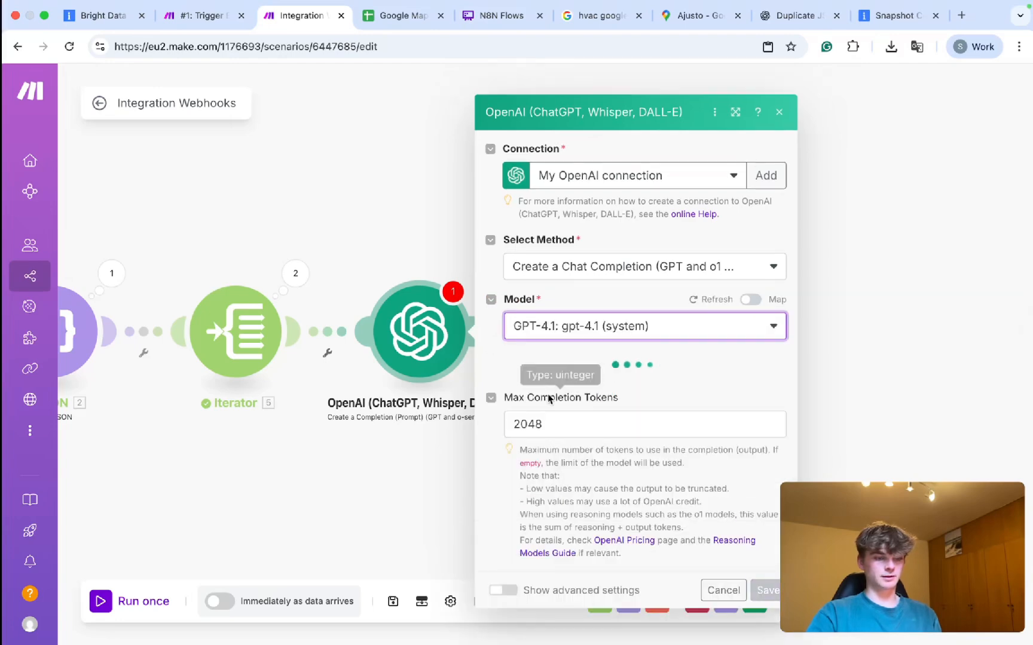
click(541, 422)
key(BackSpace)
key(BackSpace)
key(BackSpace)
key(BackSpace)
text(1)
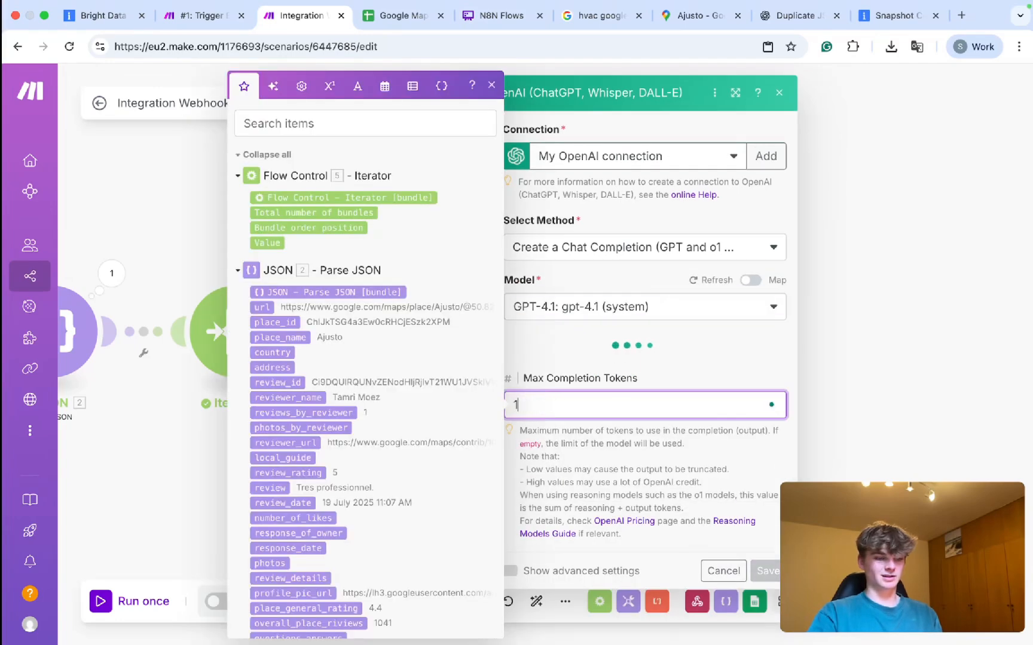
key(BackSpace)
text(300)
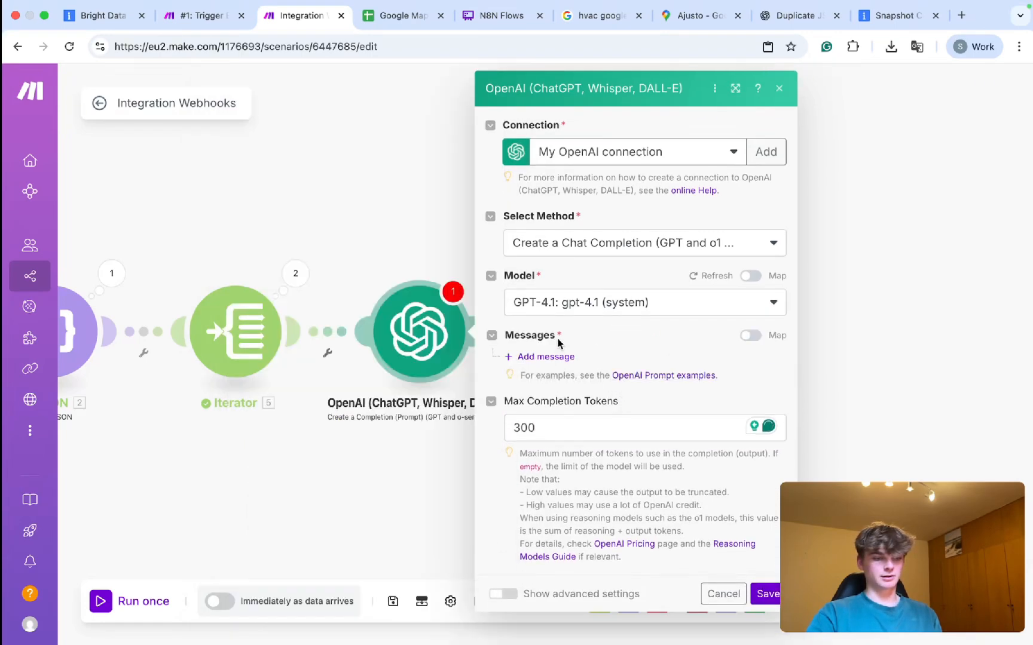
click(541, 357)
Make Message 1 Developer/System: 'You are a helpful intelligent review analyzing assistant…for companies on Google Maps'.
click(576, 401)
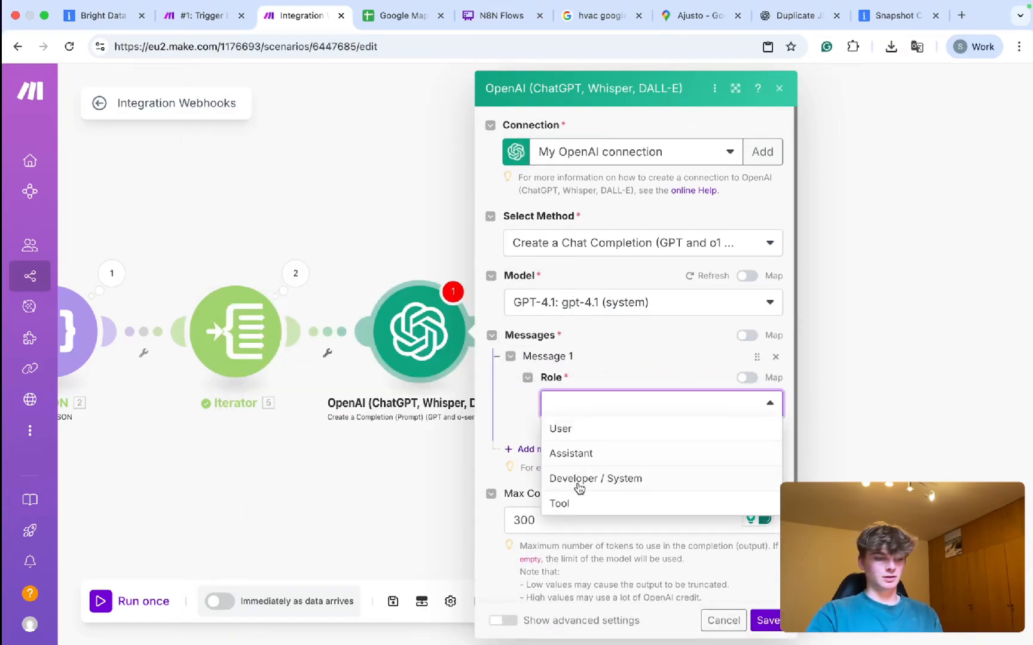
click(577, 481)
click(569, 457)
text(YOu ar ea)
key(BackSpace)
key(BackSpace)
key(BackSpace)
key(BackSpace)
text(ou are a helfl)
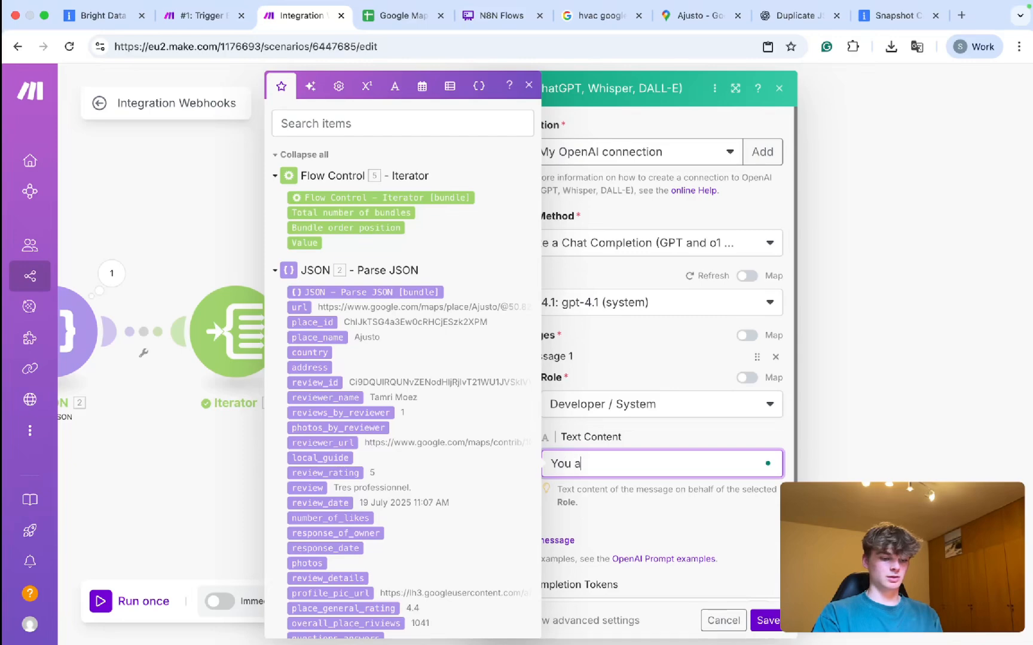
key(BackSpace)
key(BackSpace)
text(pful intelligent )
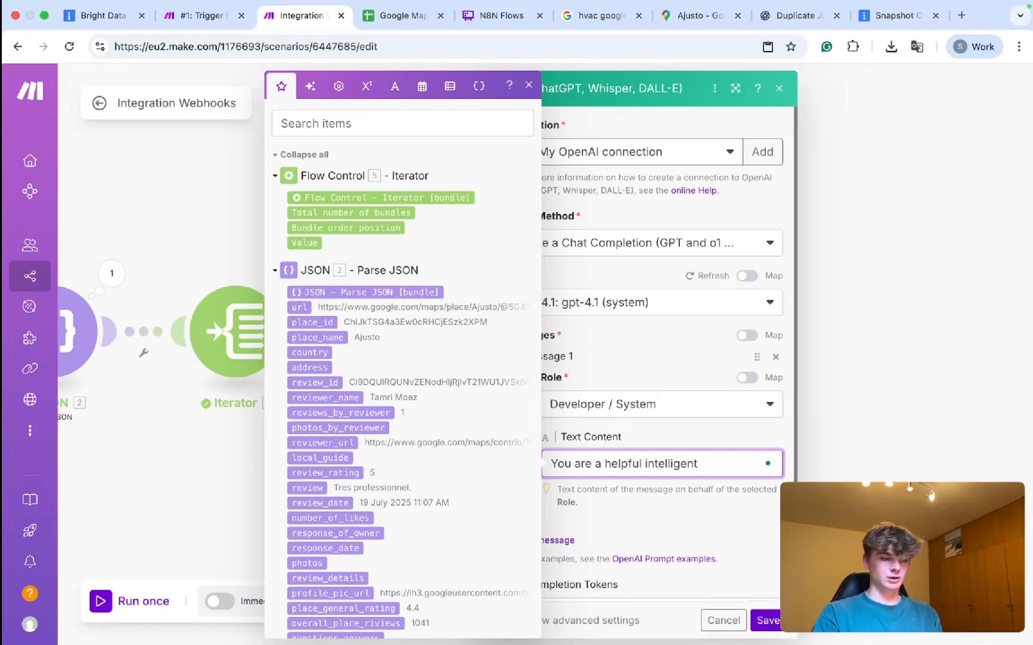
text(review)
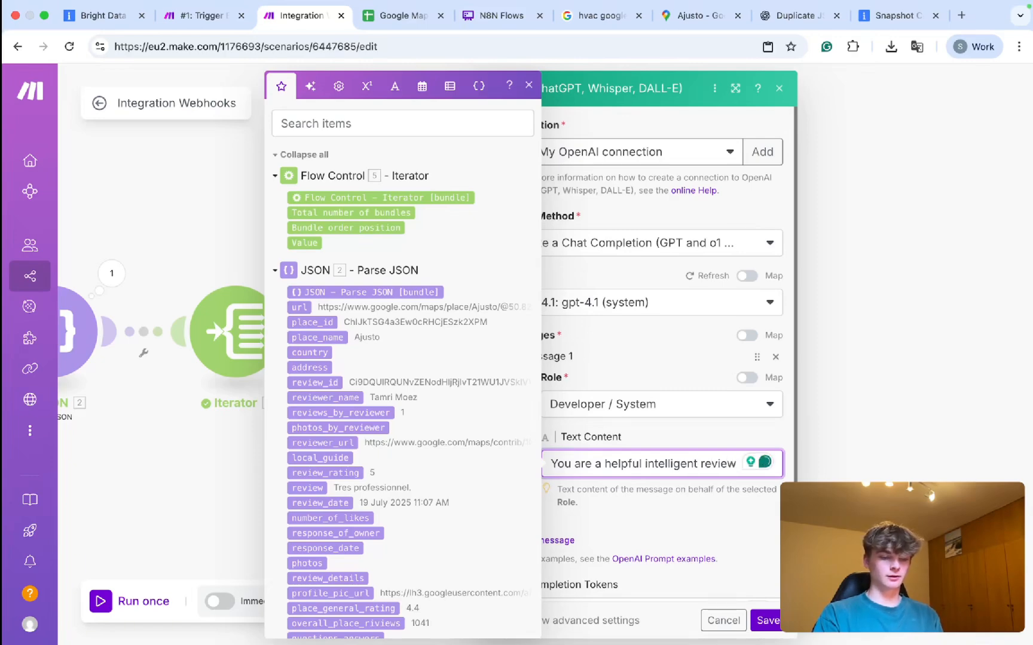
text( analyz)
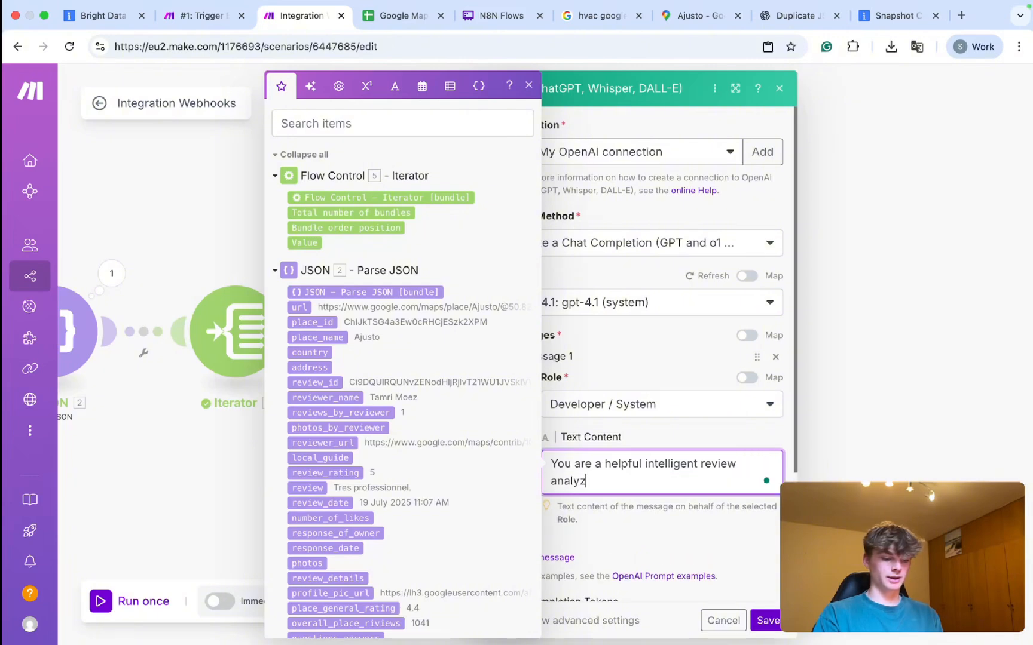
text(ing assistant )
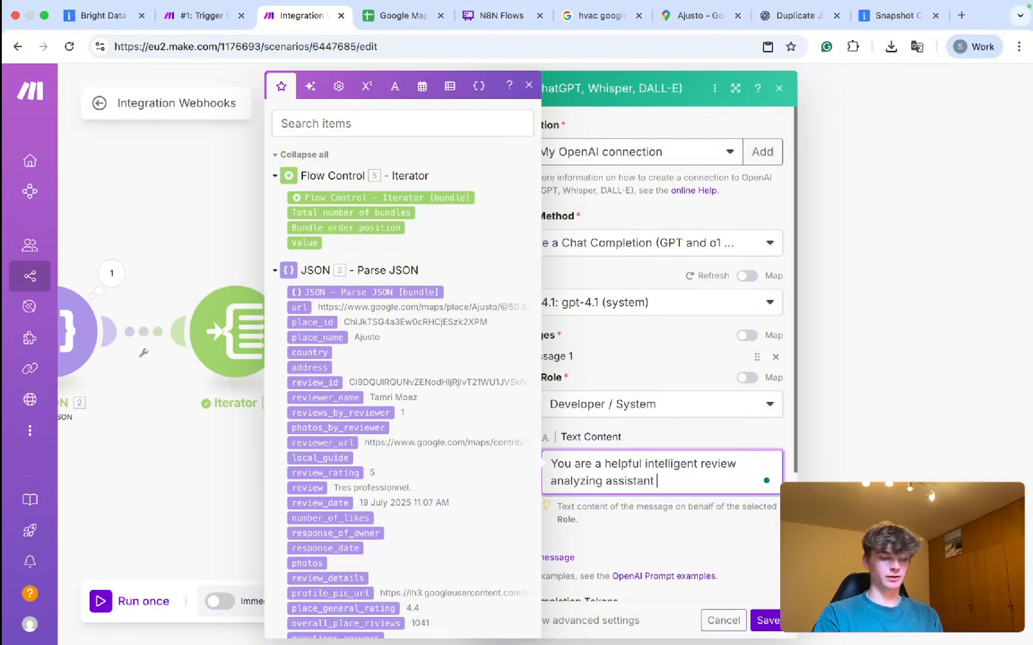
text(that analyze)
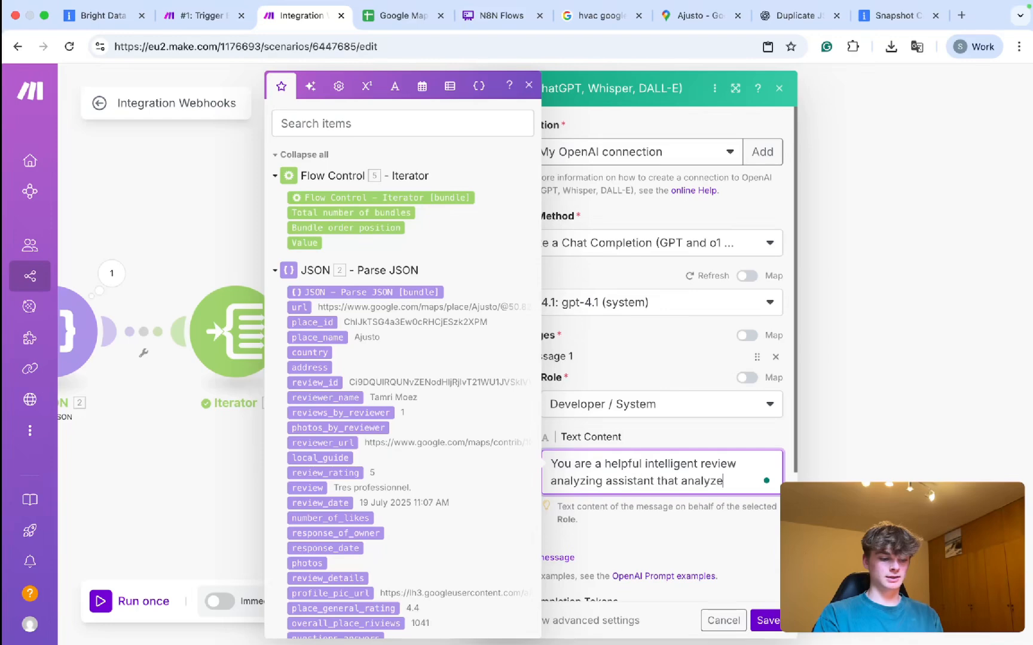
text(s reviews )
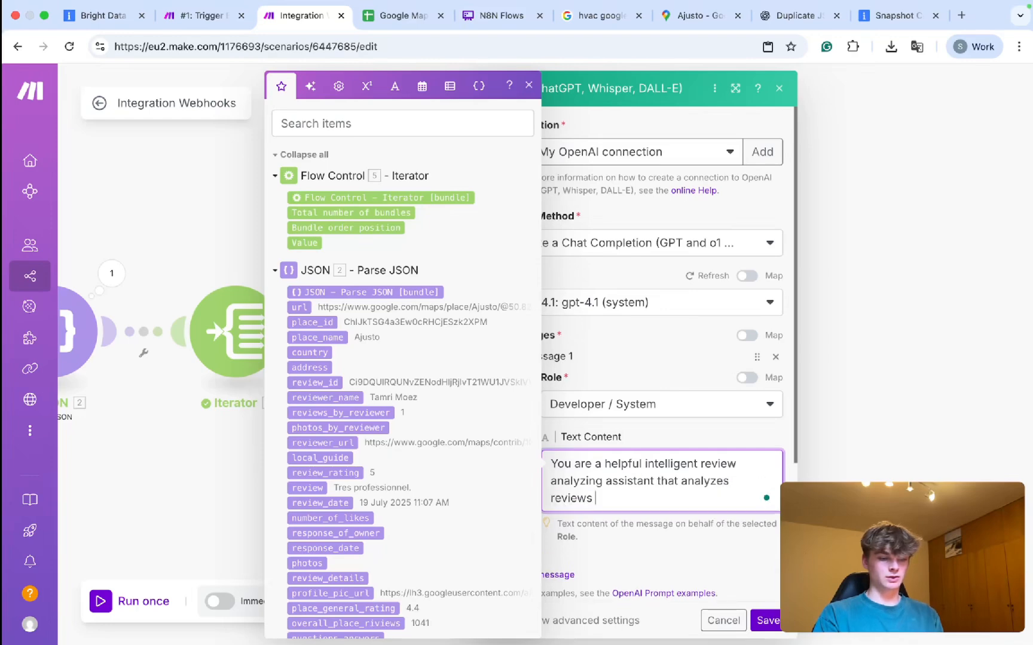
text(for companies on google maps to)
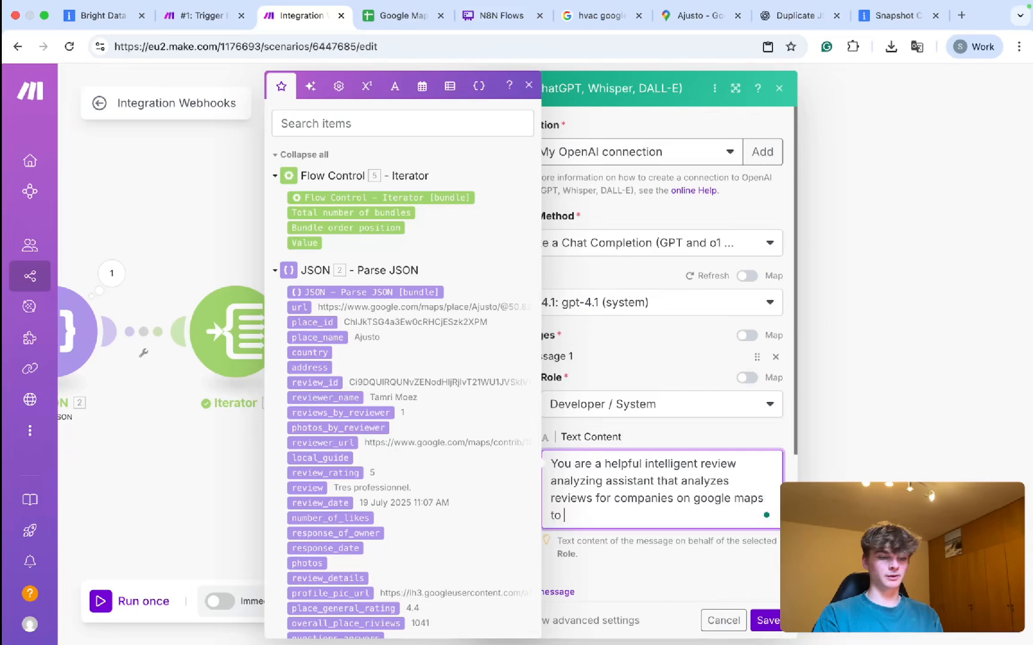
key(BackSpace)
key(BackSpace)
key(BackSpace)
key(BackSpace)
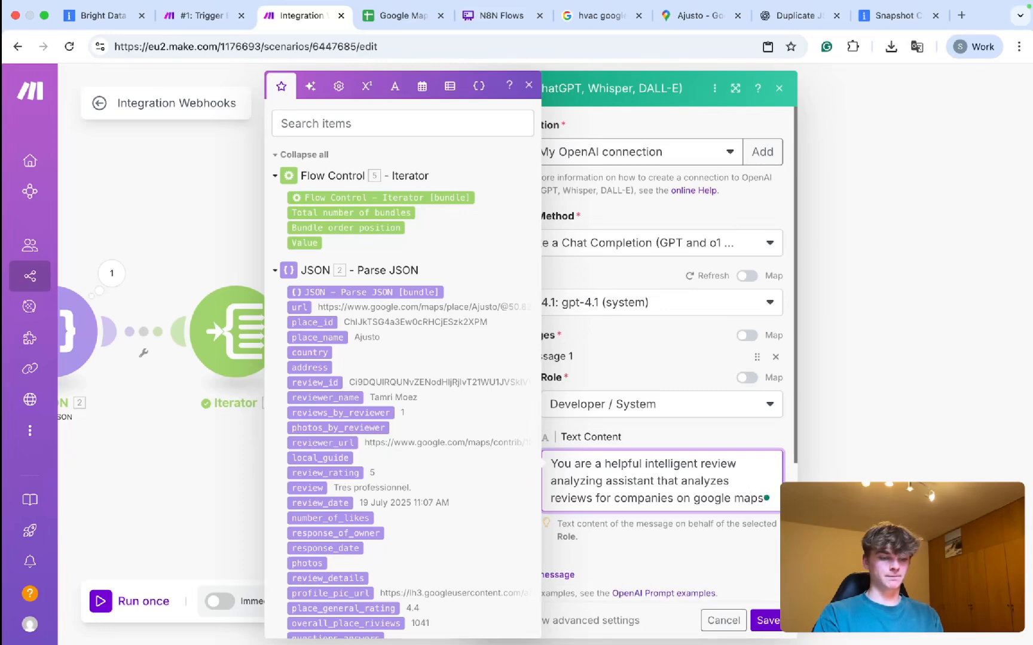
Finish it with 'to determine whether the reviews are positive, negative', cutting the no-review clause.
text(to )
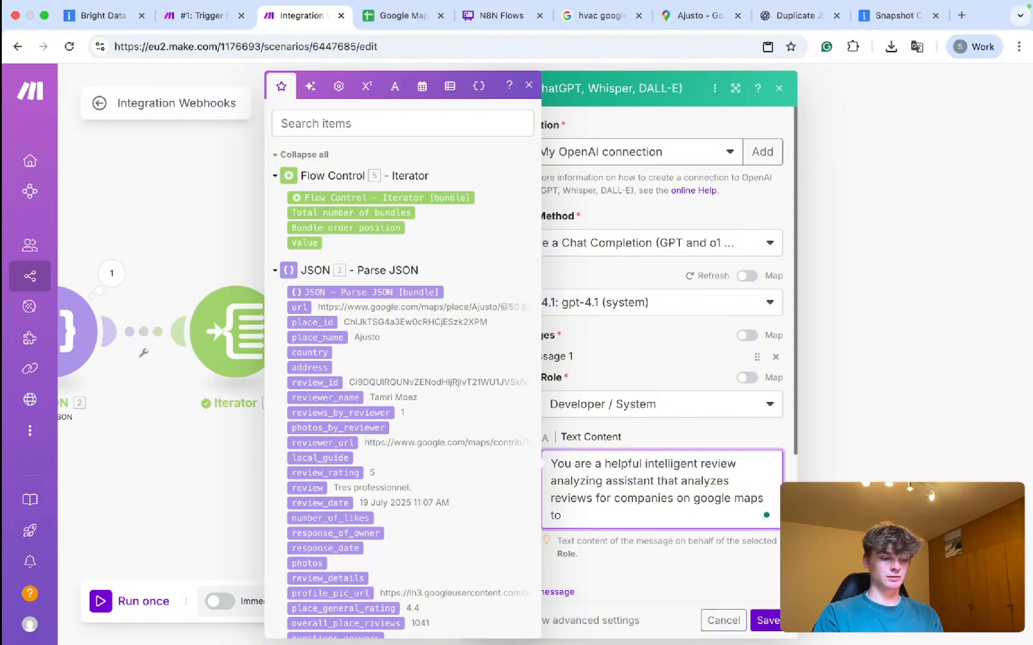
text(determi)
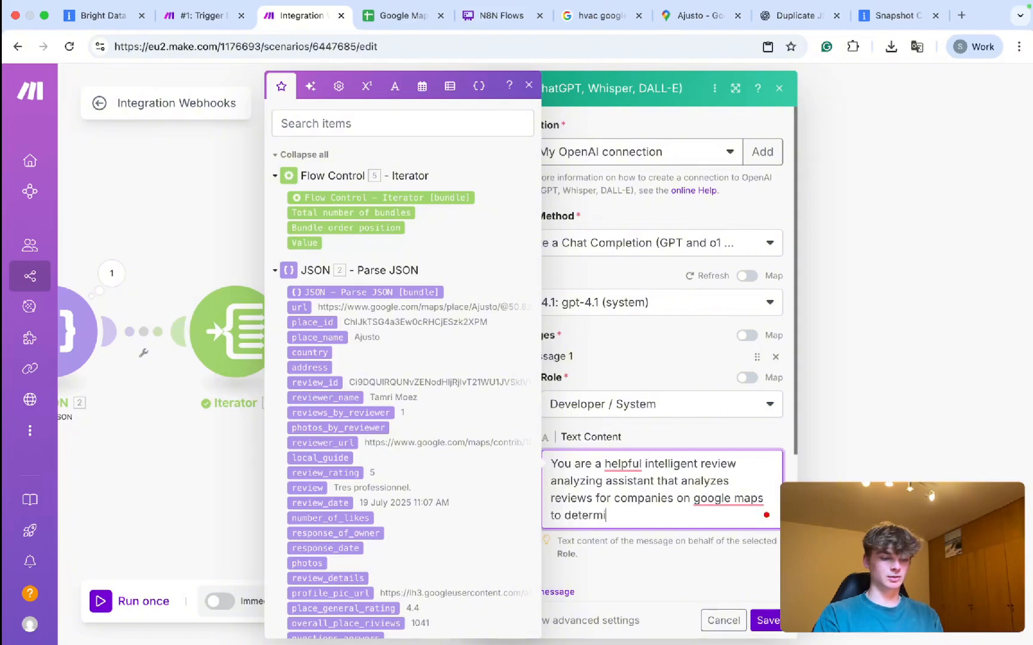
text(ne whether the reviews are pos)
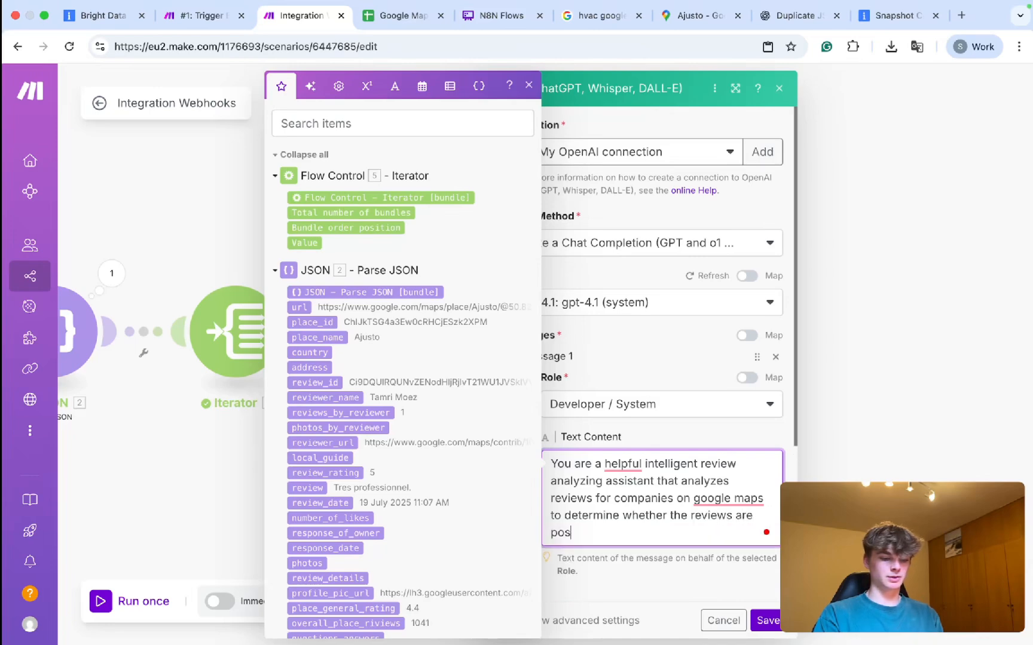
text(itive, negative or )
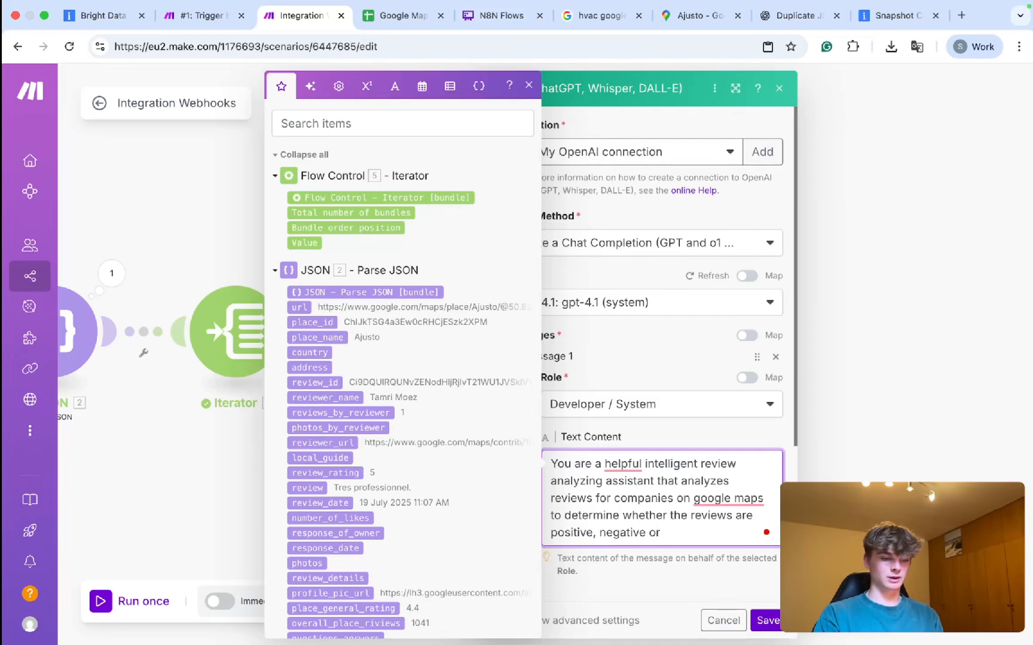
text(other is )
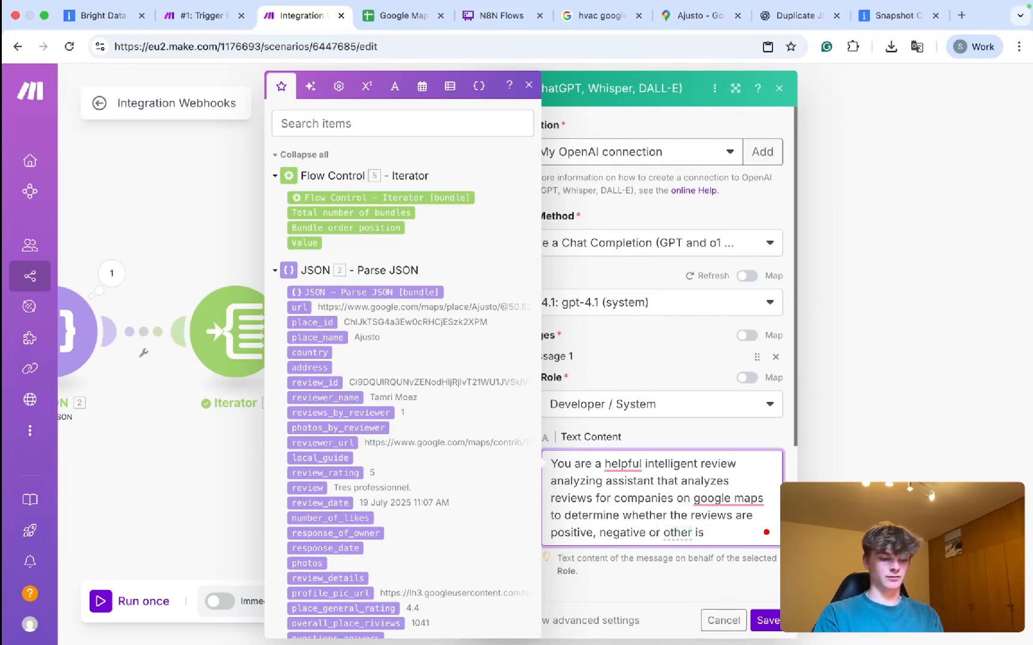
text(simply)
double_click(678, 533)
text(there)
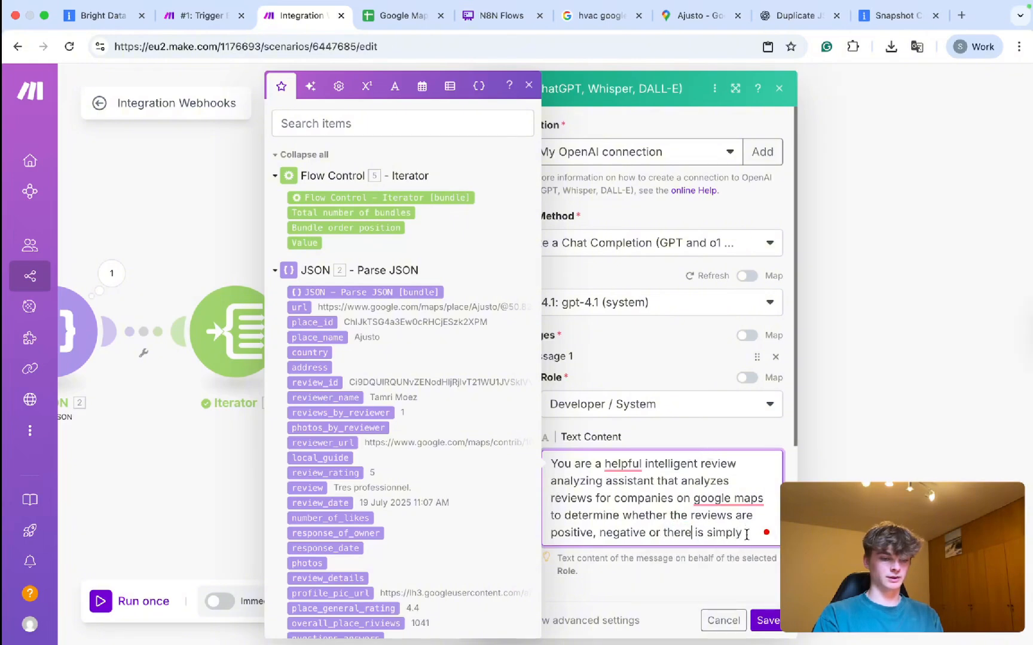
click(746, 532)
text(no review a)
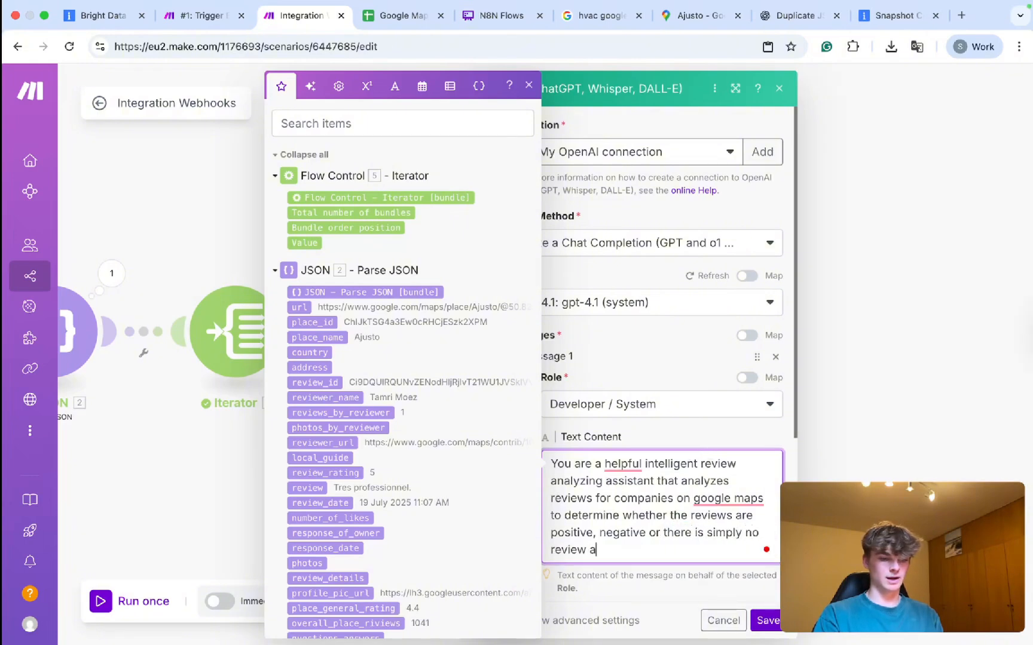
drag(650, 556, 643, 526)
key(ctrl+c)
key(BackSpace)
scroll(722, 401, down, 3)
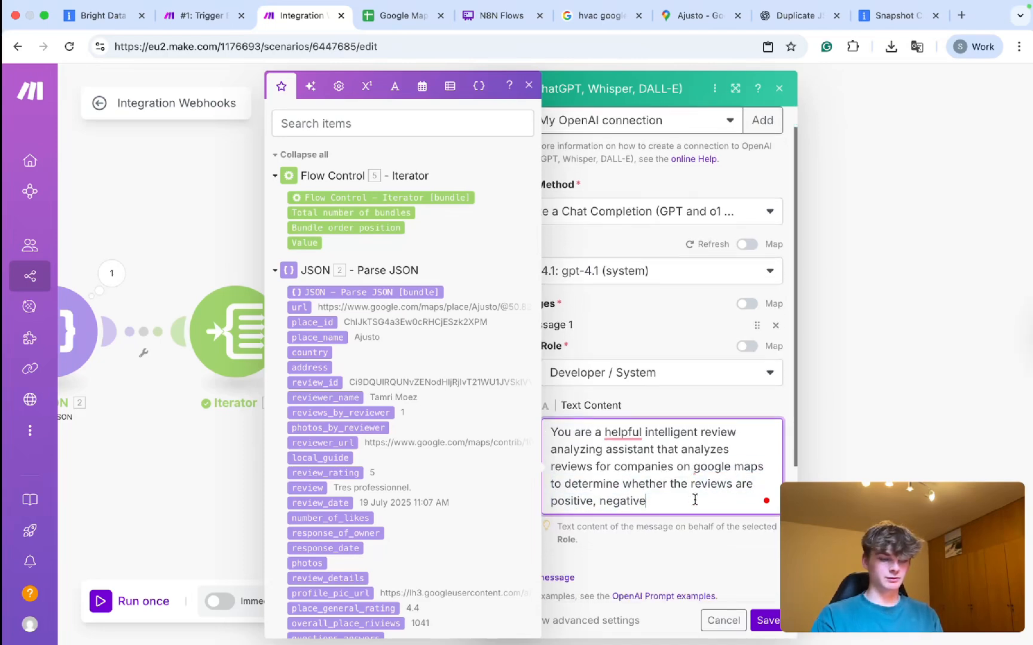
Accept the Google Maps and comma fixes, then add a Message 2 with role User.
mouse_move(722, 400)
click(726, 435)
mouse_move(618, 362)
click(617, 411)
scroll(598, 466, down, 2)
click(589, 455)
scroll(590, 458, down, 2)
click(590, 449)
click(590, 472)
scroll(595, 429, down, 2)
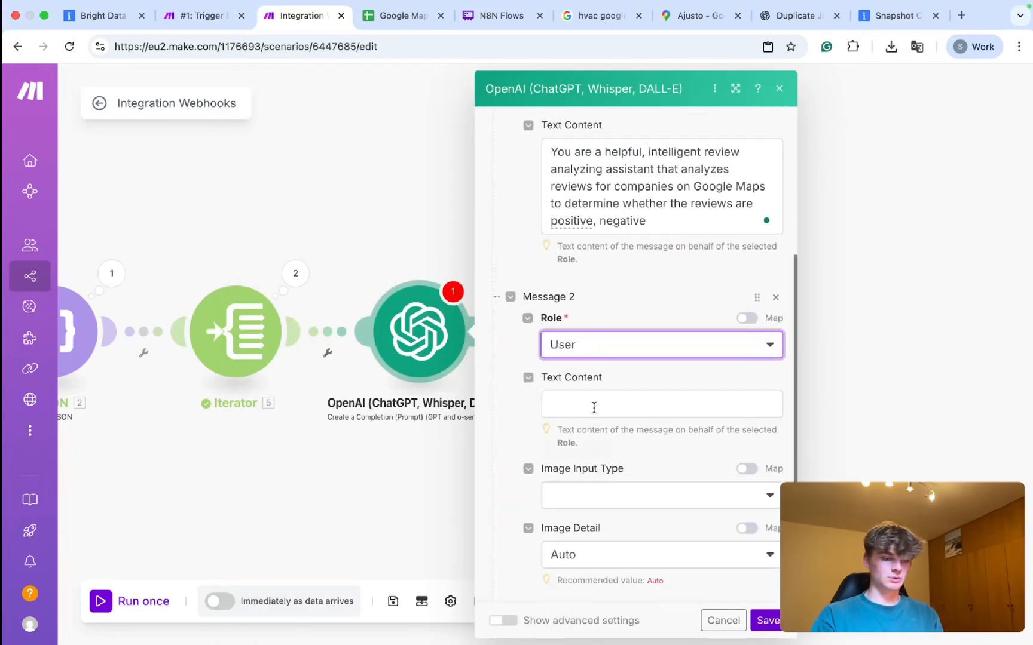
Write Message 2's task: analyze whether reviews are positive, negative or there is no review.
click(613, 404)
key(ctrl+v)
key(super+Left)
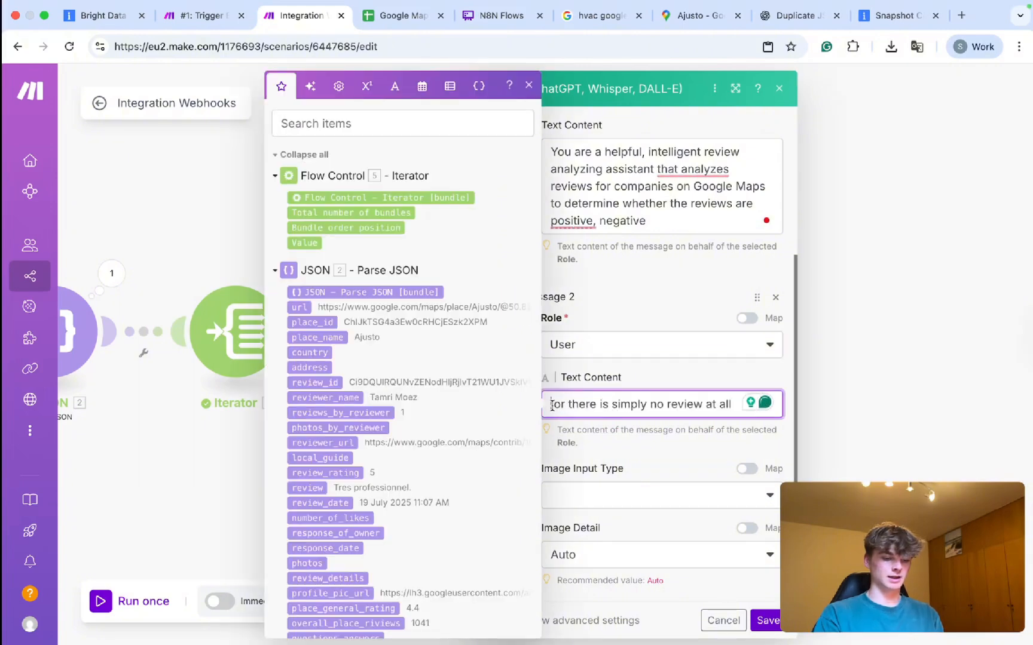
text(You j )
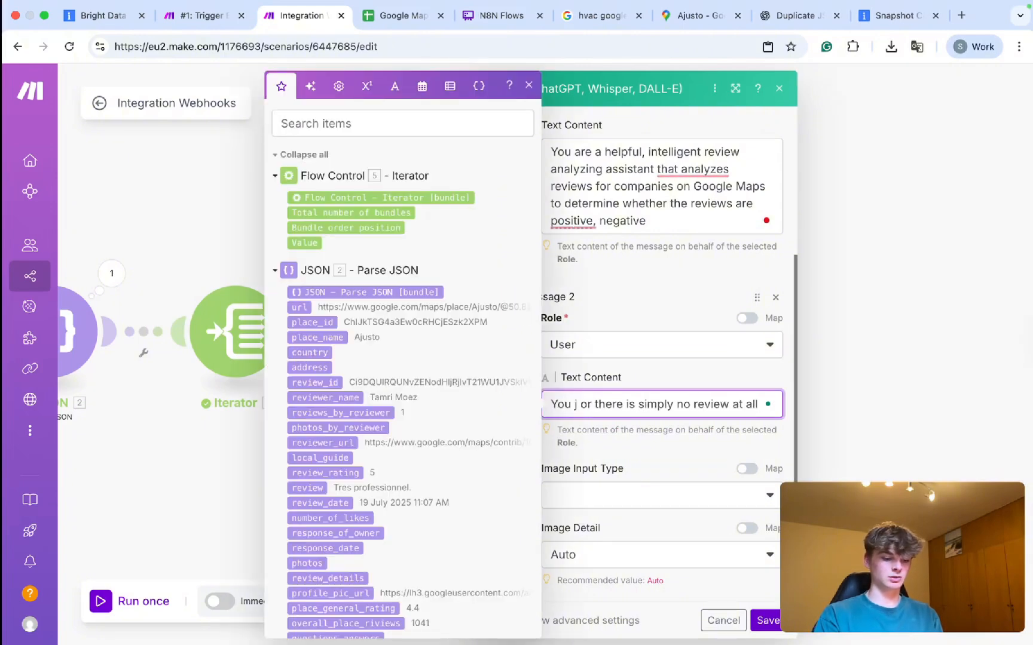
text(ob is to analyze reviews to see whether the reaview are)
key(BackSpace)
drag(643, 464, 677, 422)
click(628, 436)
key(BackSpace)
text(p)
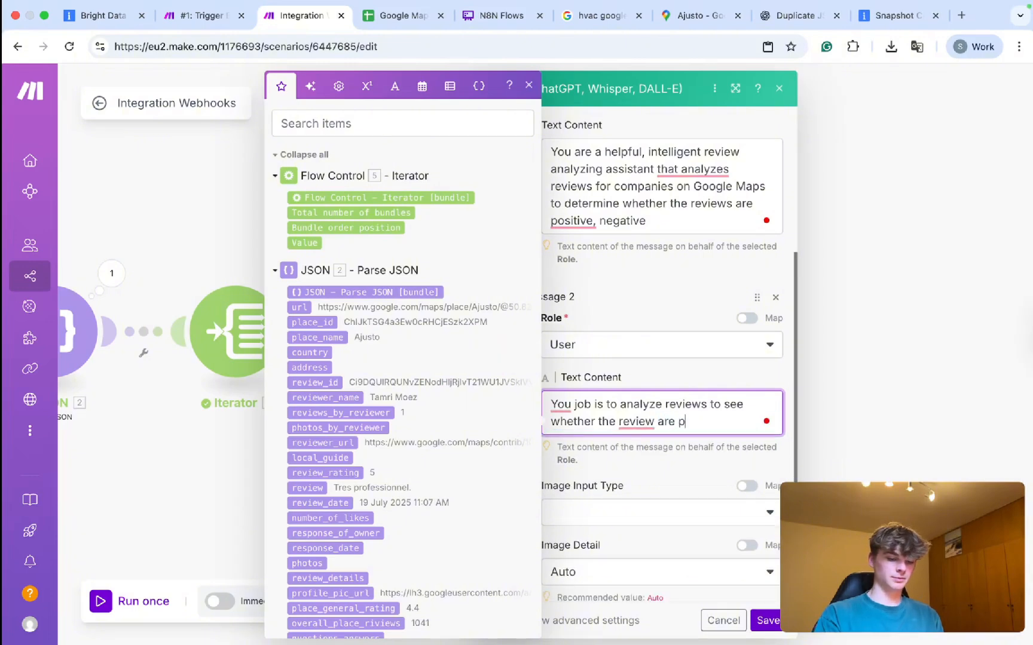
text(ositive, neg)
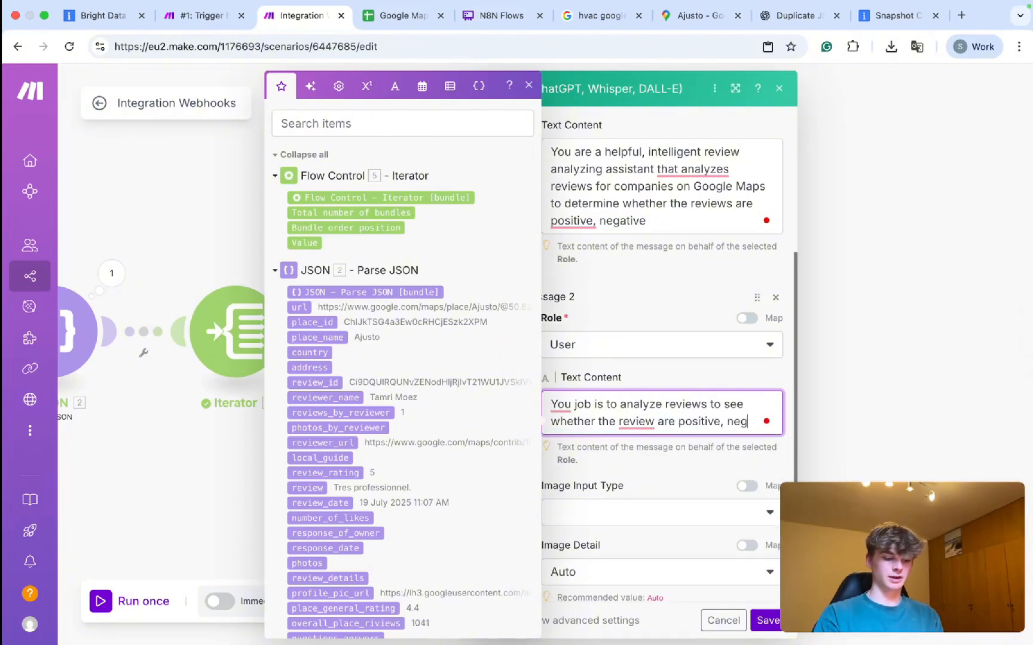
text(ative or there )
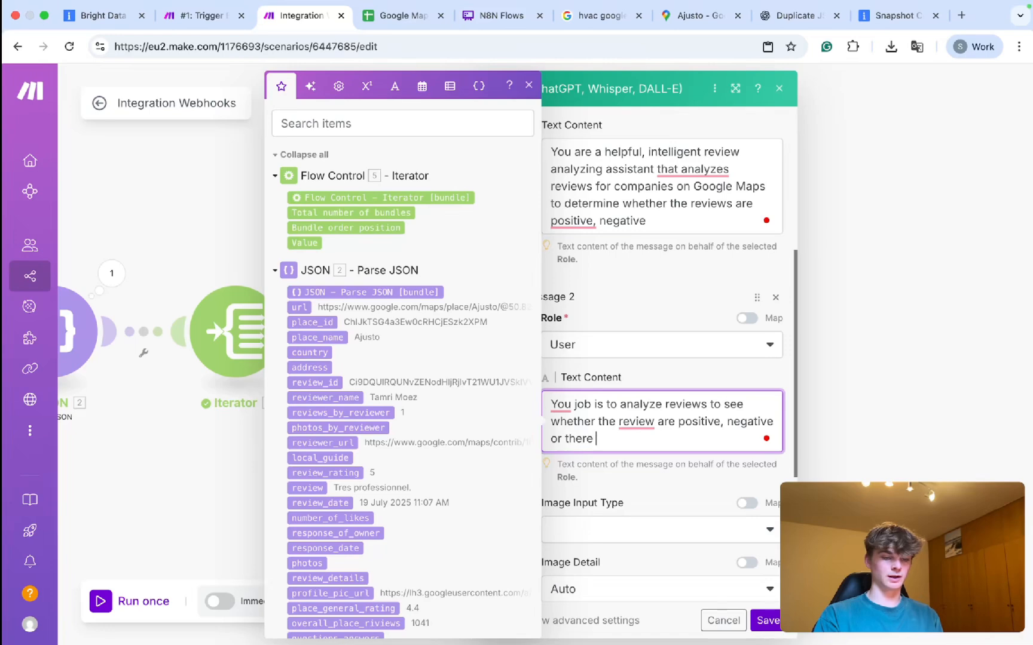
text(is no review at all.)
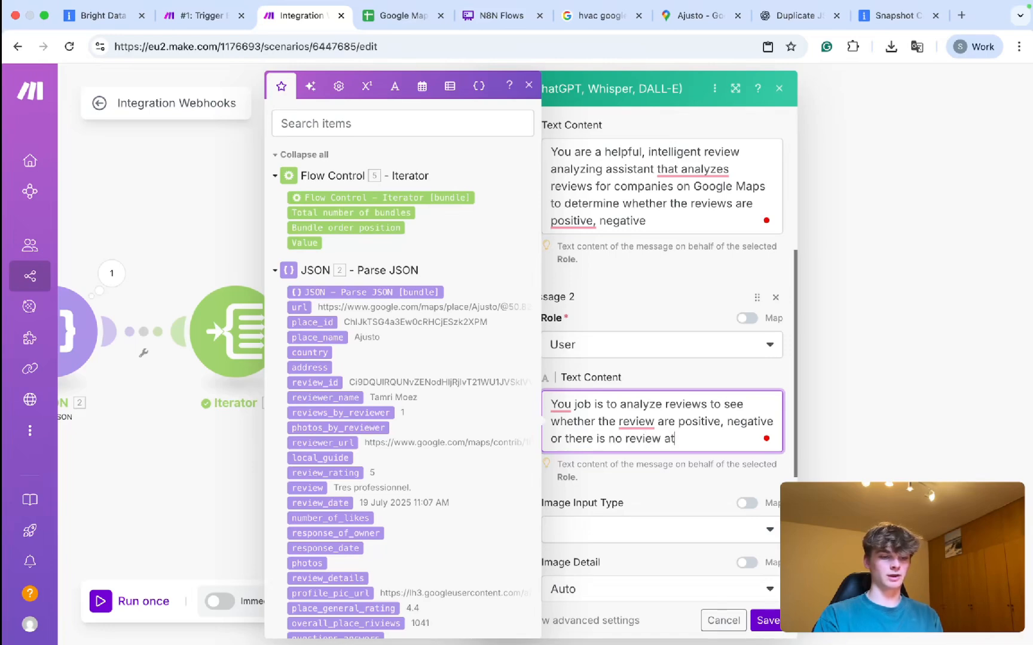
Add reply lines: positive → "Positive", negative → "Negative", no review → "No Review".
key(Return)
key(Return)
key(Return)
text(If the review is positive, reply with "Positive"  If)
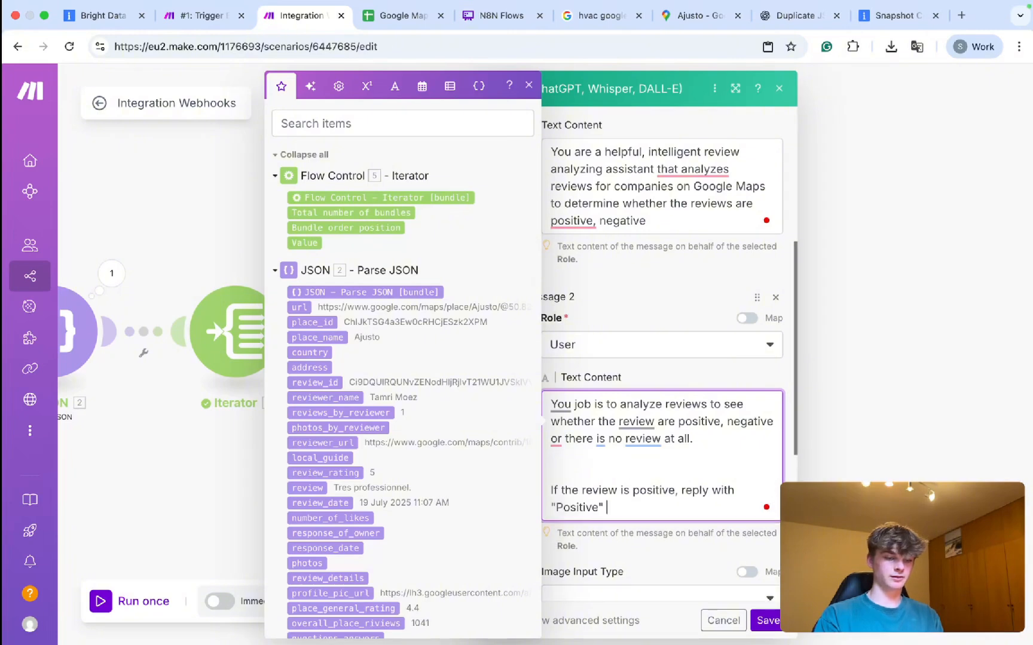
key(Return)
key(Return)
text(If the review i)
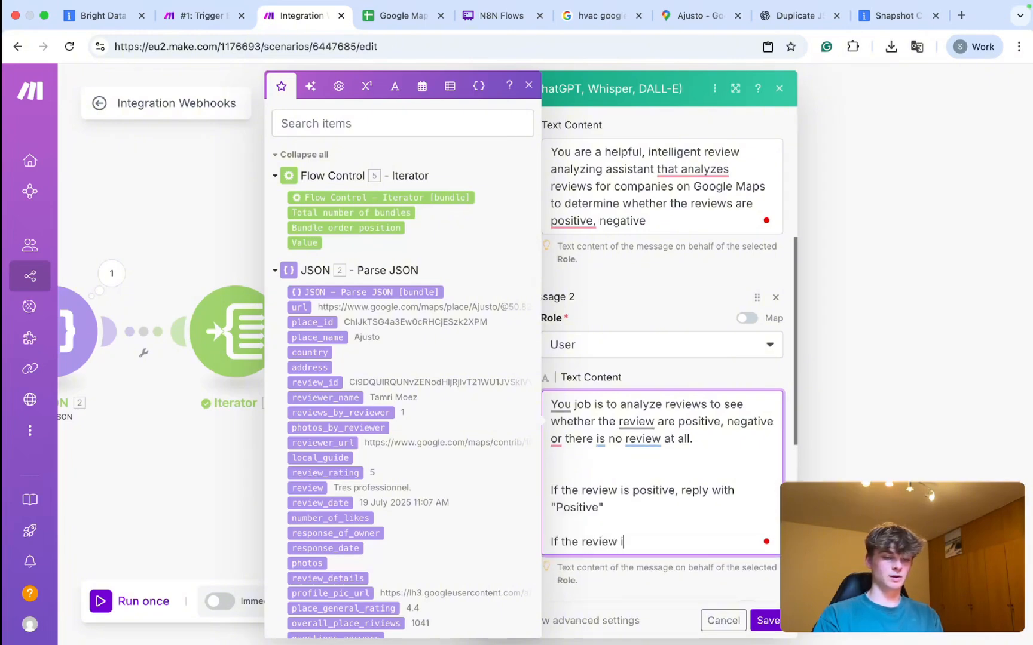
text(s negative, reply with "Negative)
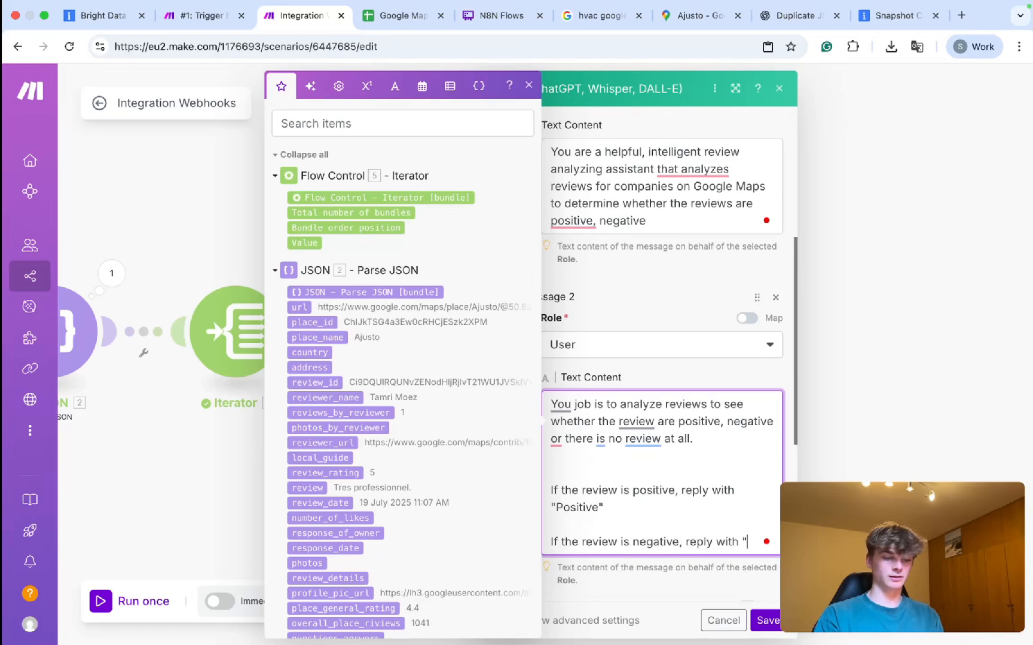
key(Return)
key(Return)
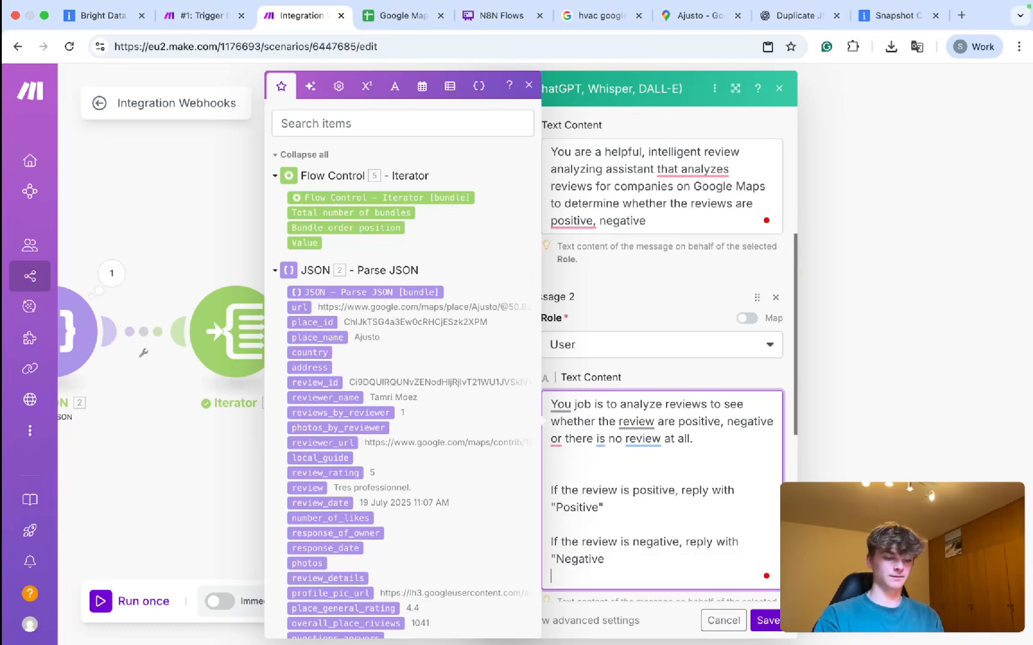
text(If the review)
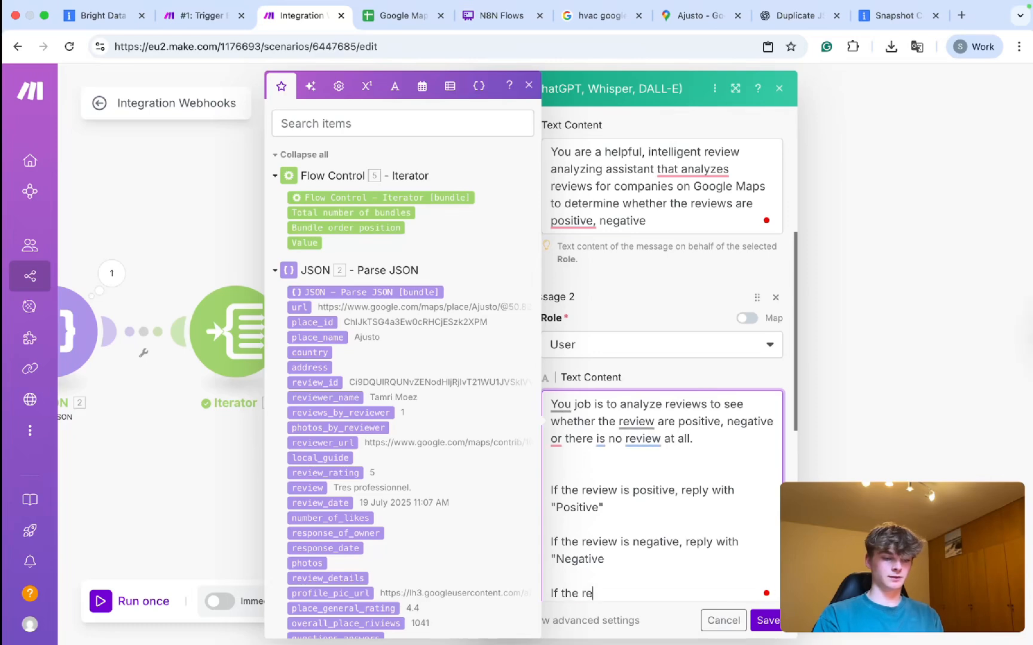
key(BackSpace)
key(BackSpace)
key(BackSpace)
key(BackSpace)
key(BackSpace)
key(BackSpace)
key(BackSpace)
key(BackSpace)
text(re)
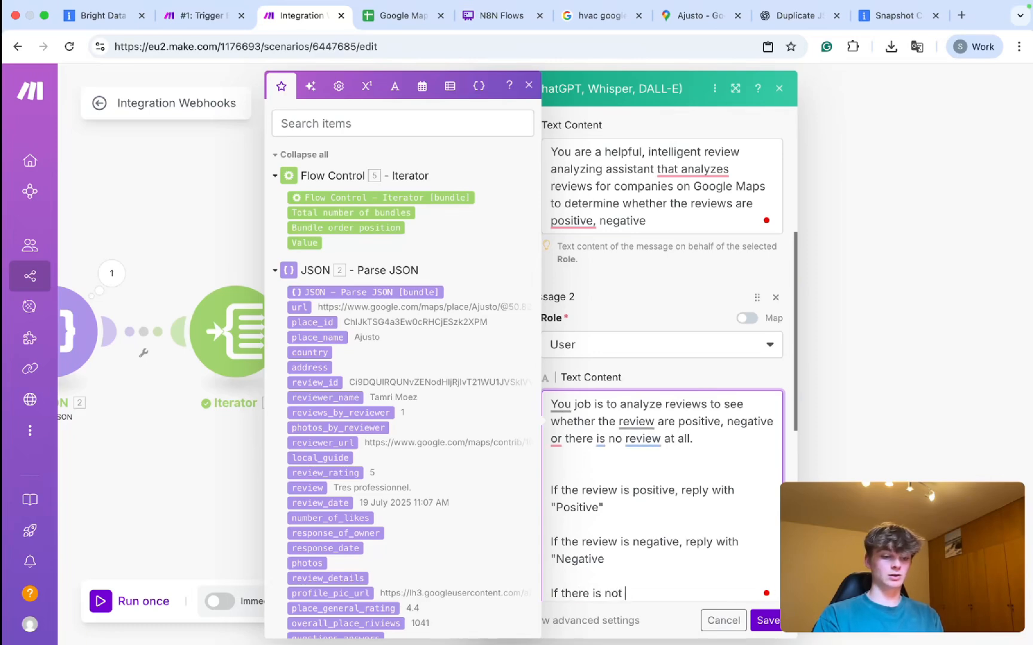
text( is no review, reply with "No Review)
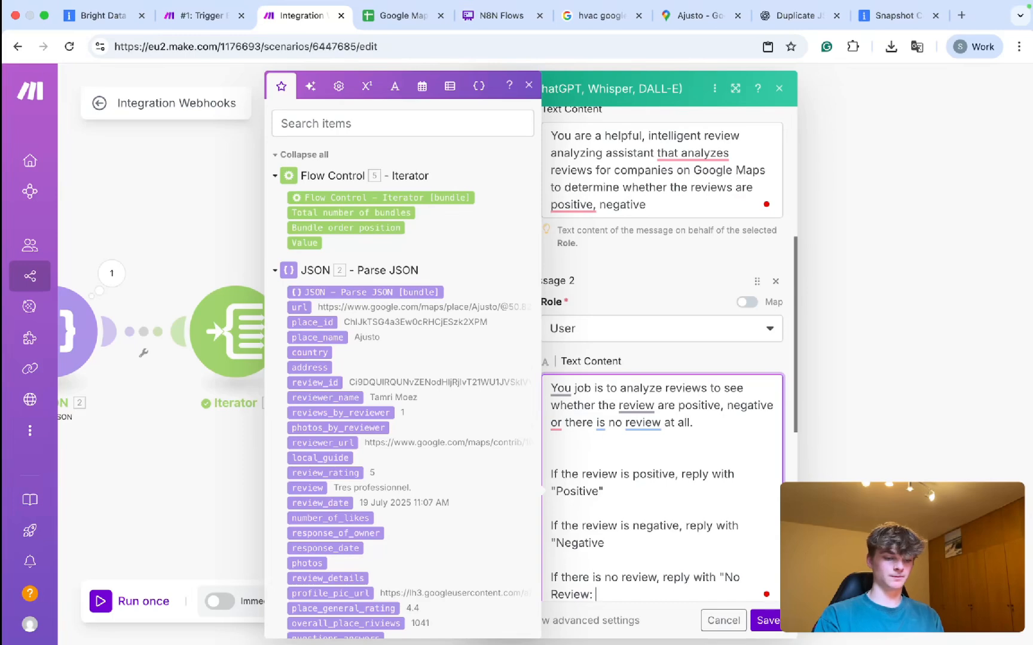
text(")
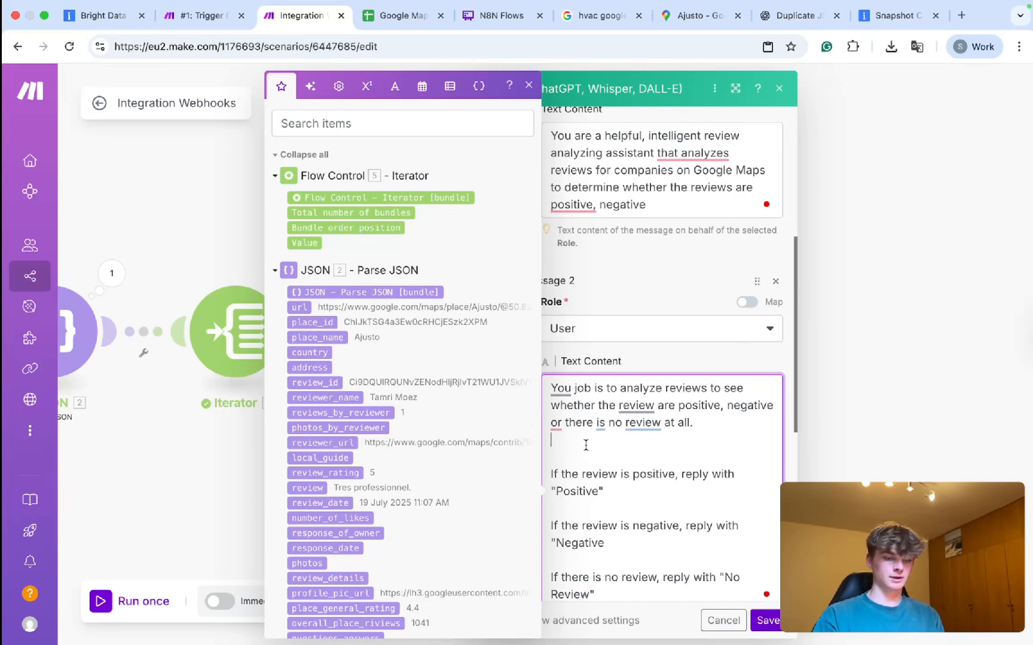
Append a '## RULES:' heading with 'Do NOT add any comments OR quotes around your answer'.
scroll(629, 415, down, 5)
click(612, 315)
key(Return)
key(Return)
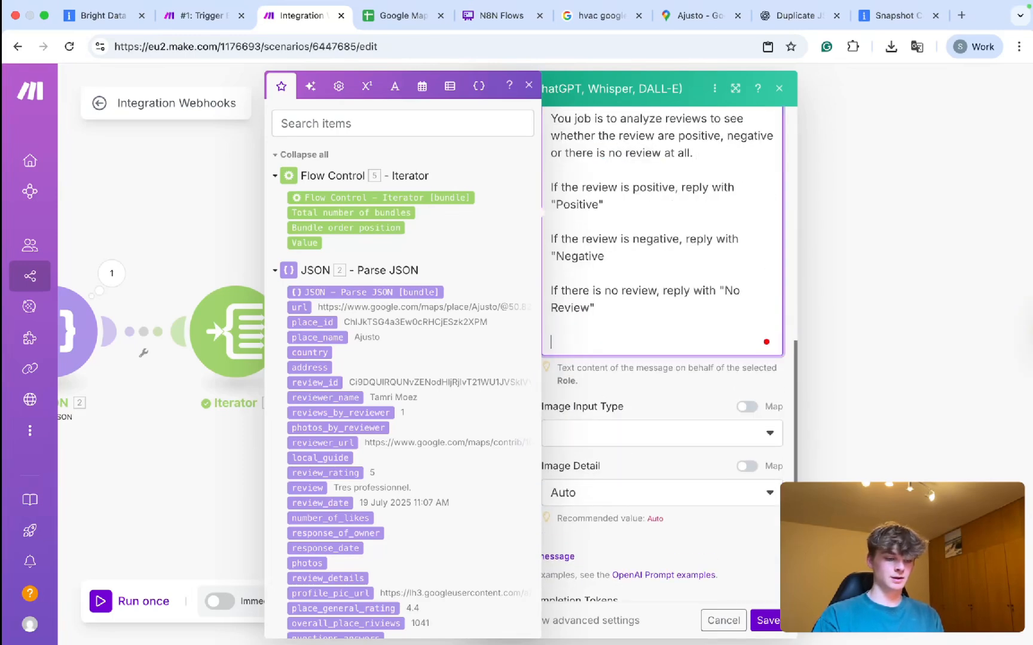
text(## RUle)
key(BackSpace)
key(BackSpace)
text(LES:)
key(Return)
key(Return)
text(•Do NOT add any )
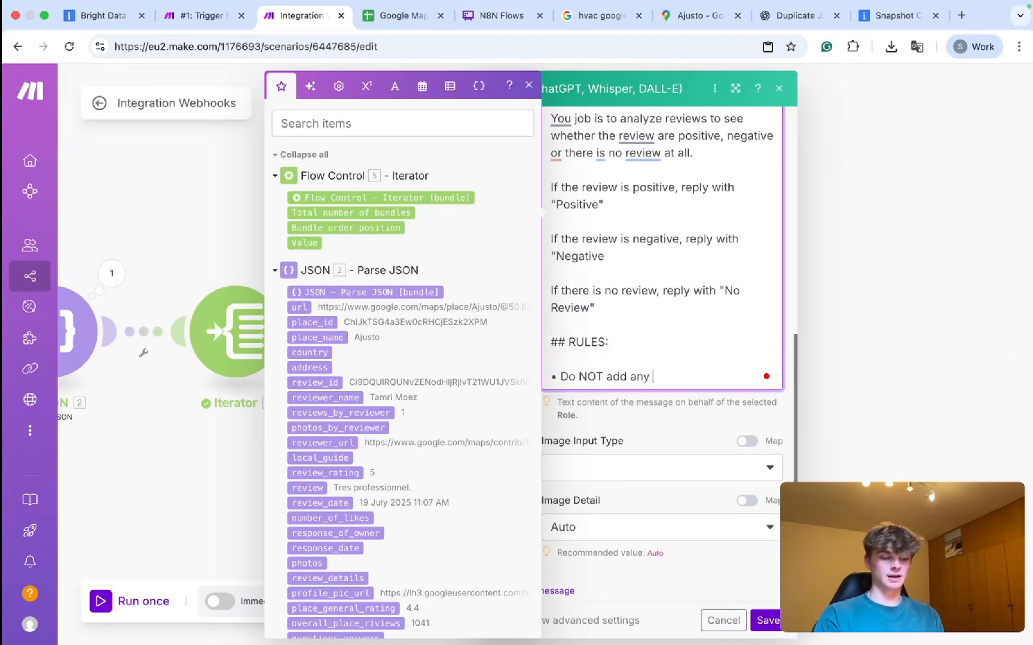
text(comments areoound your answer)
click(708, 383)
text(OR quotes)
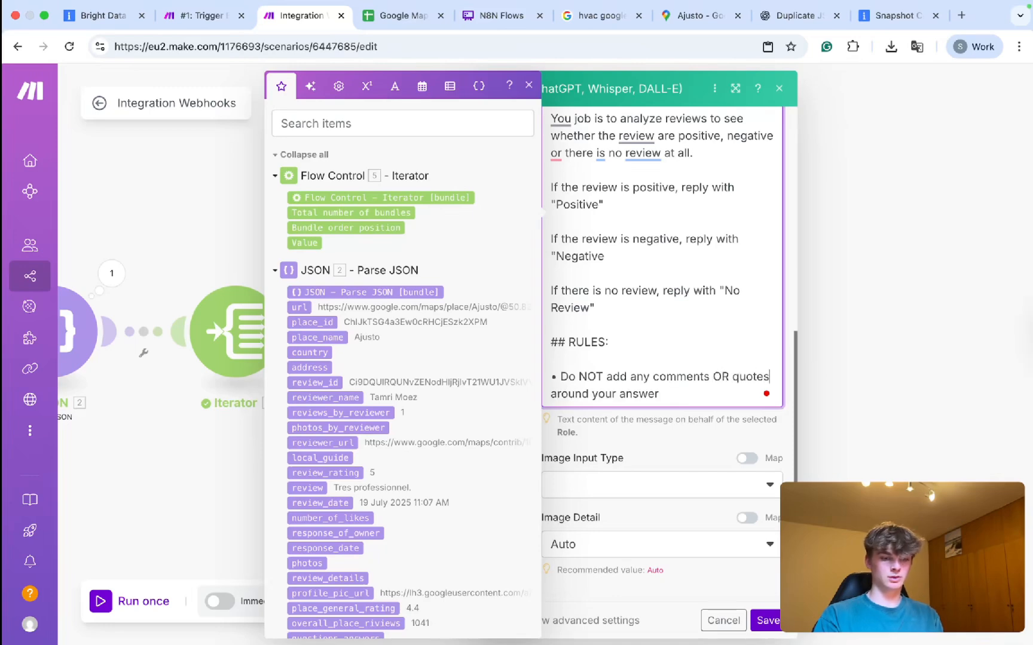
Add the rule 'Only respond with Positive, Negative or No Review' and a User Message 3.
key(Return)
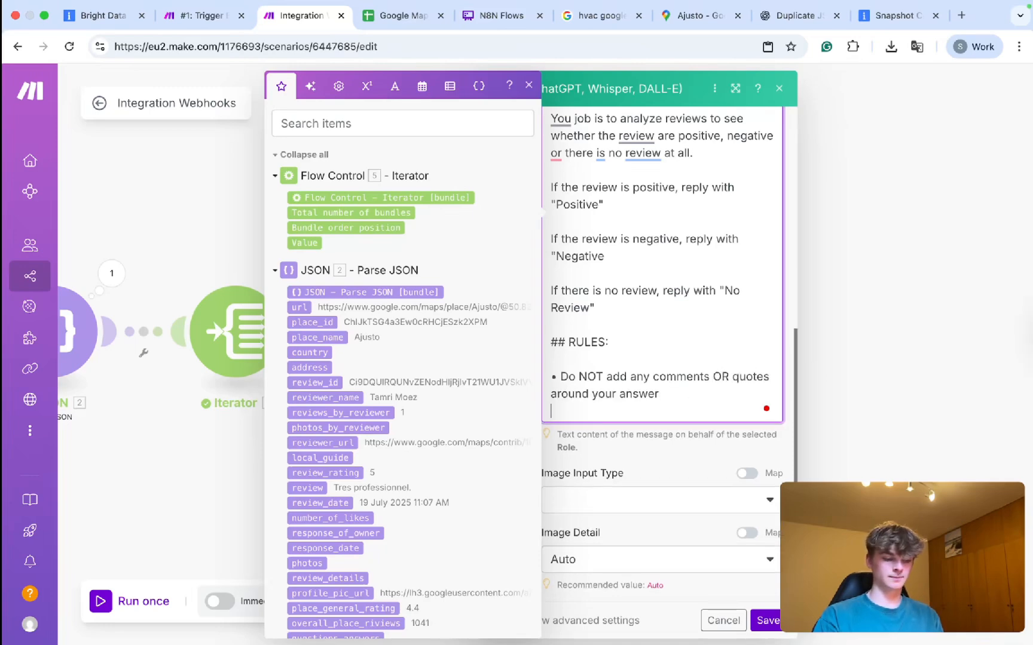
text(Only respond with Positive, Negative o)
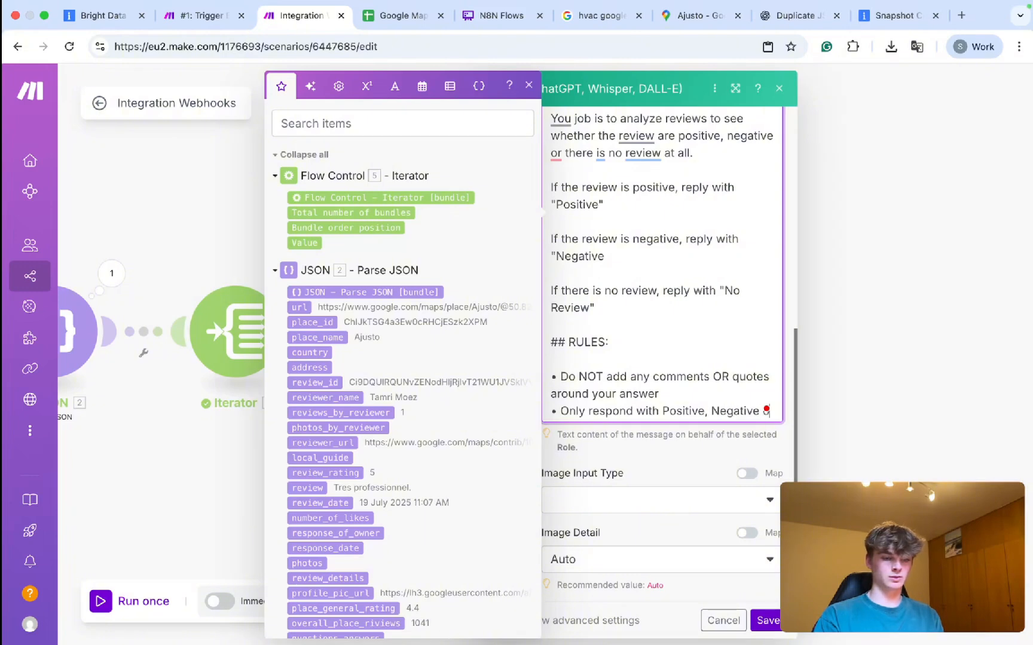
text(r No reviews)
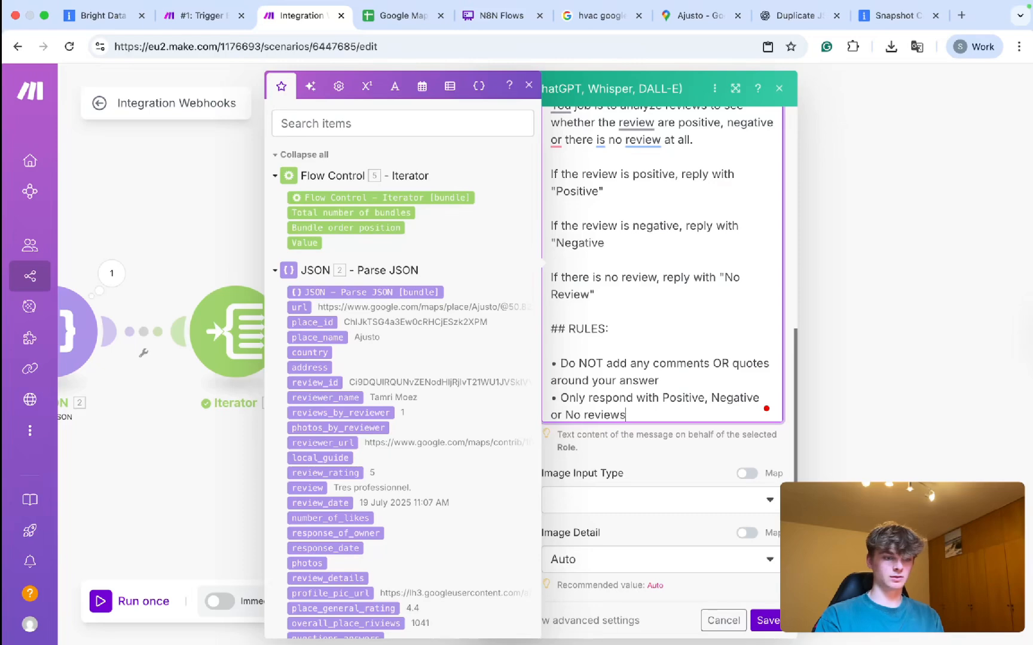
key(BackSpace)
key(BackSpace)
key(BackSpace)
key(BackSpace)
key(BackSpace)
key(BackSpace)
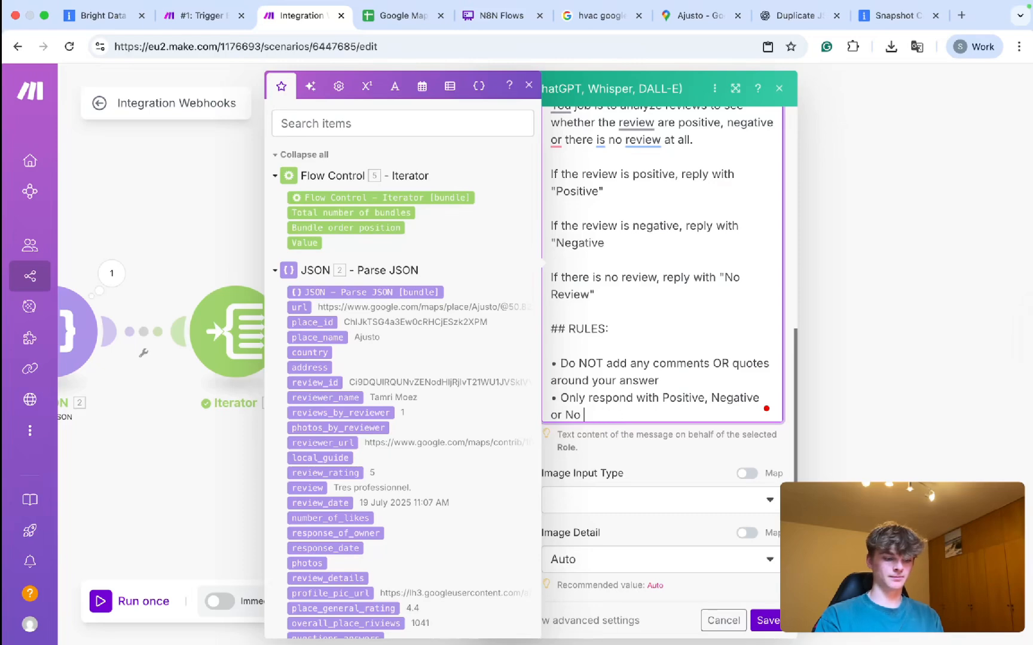
text(Review)
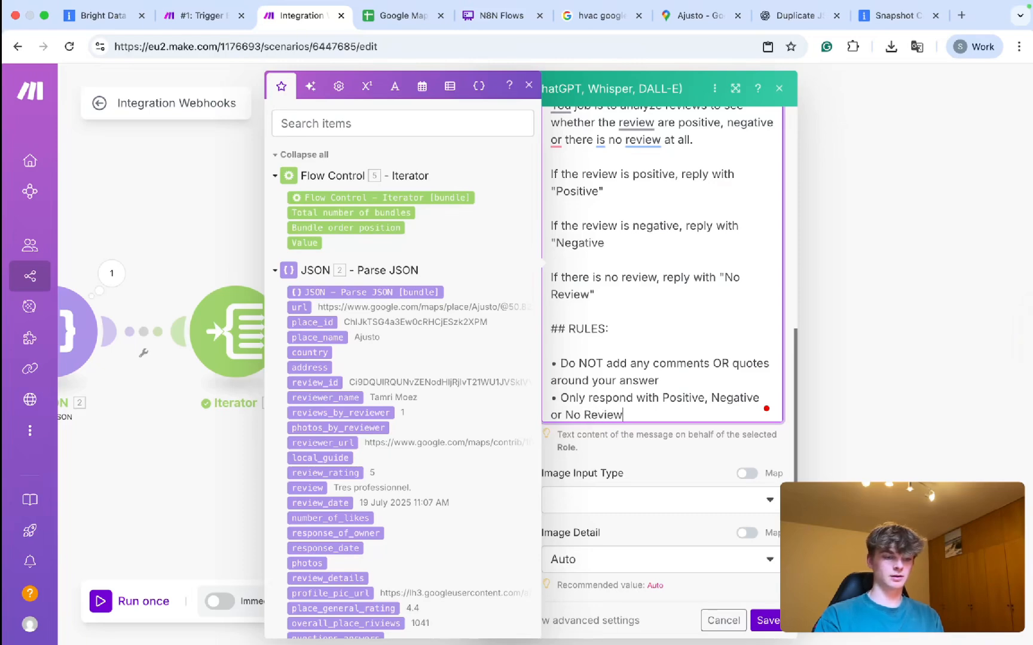
scroll(603, 460, down, 4)
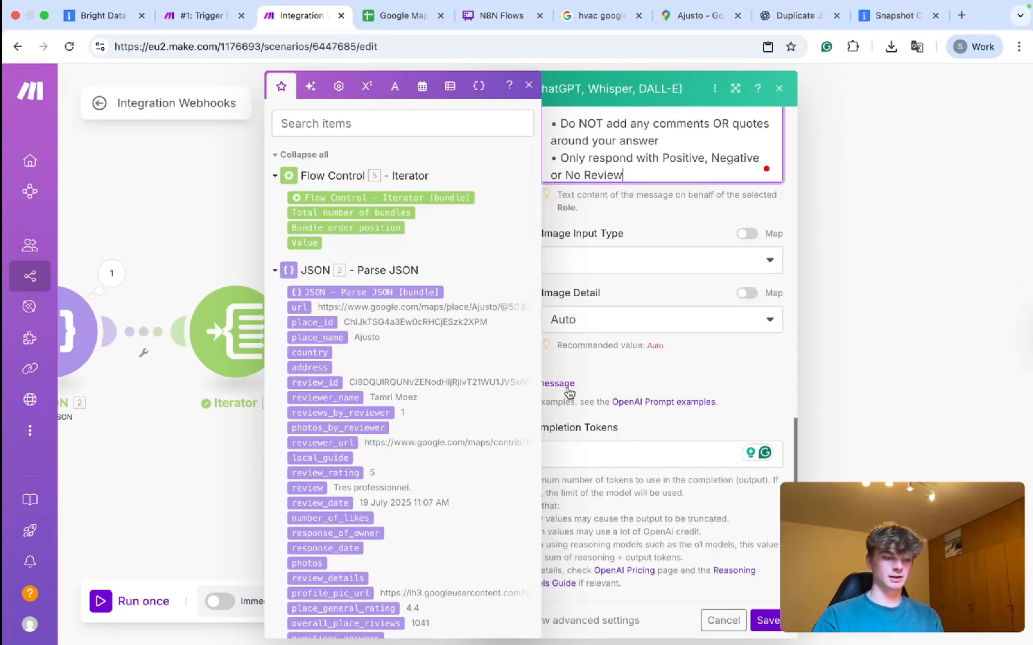
click(566, 384)
click(580, 432)
Make Message 3 a User message reading 'Here is the review:' followed by the mapped 2. review.
click(578, 461)
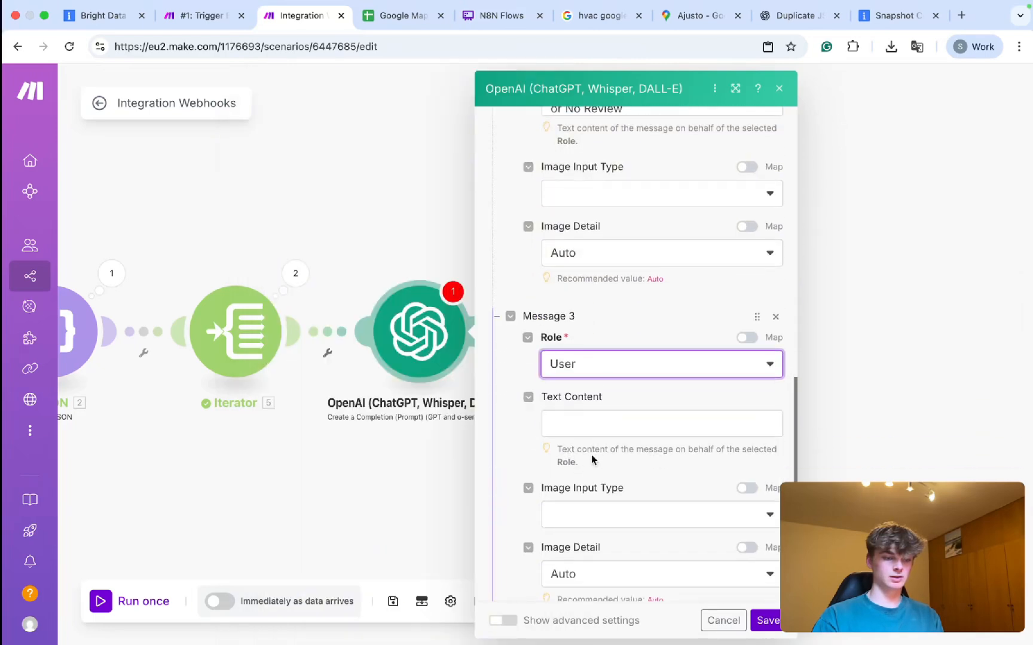
click(598, 418)
text(Here is the review:)
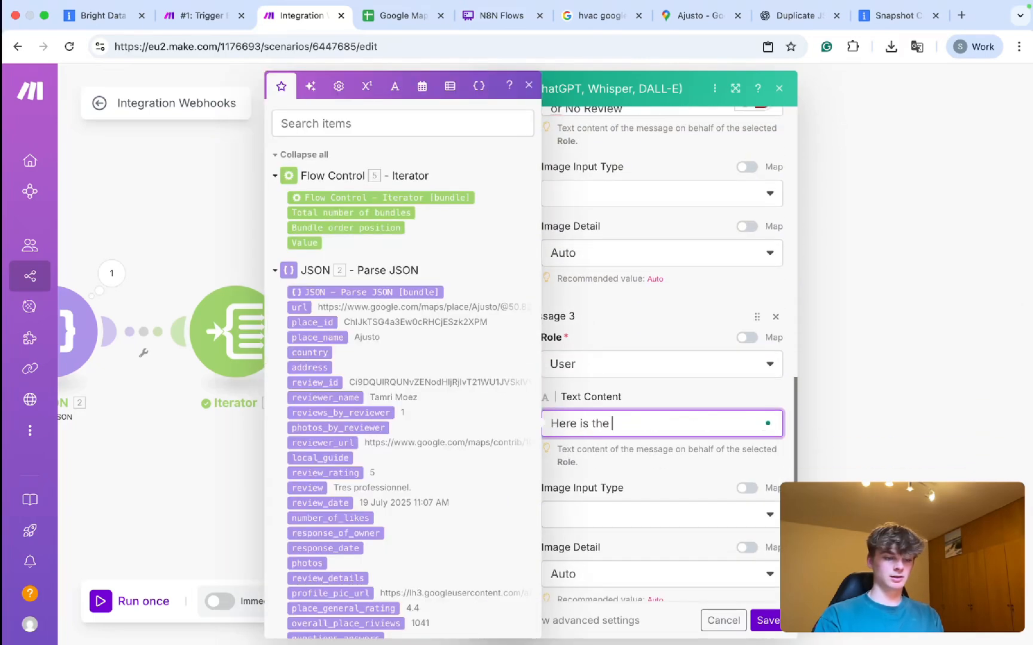
key(Return)
key(Return)
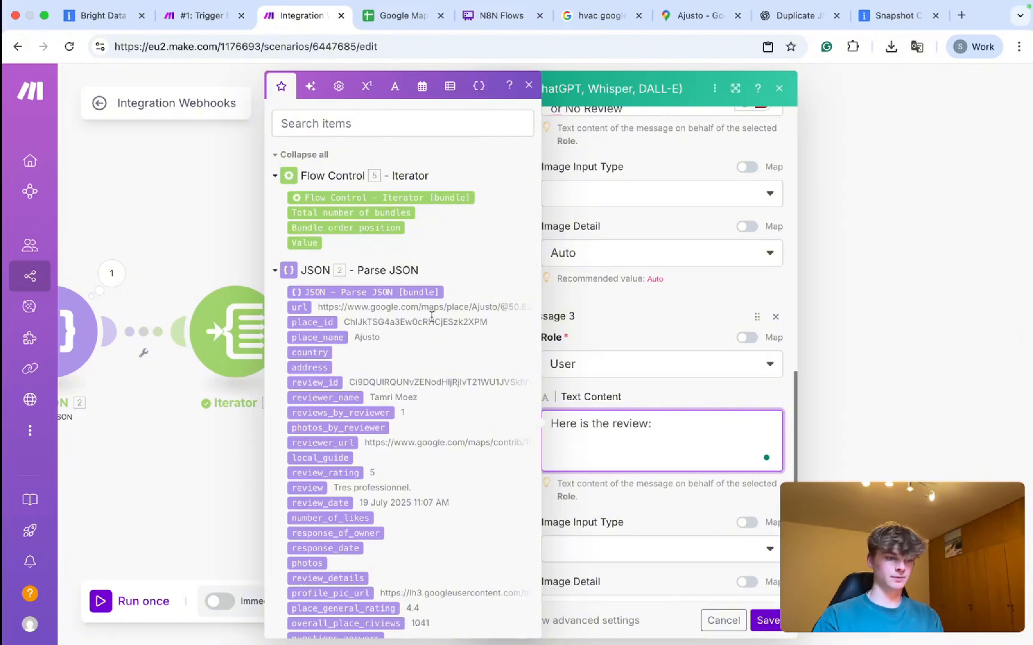
scroll(419, 309, down, 5)
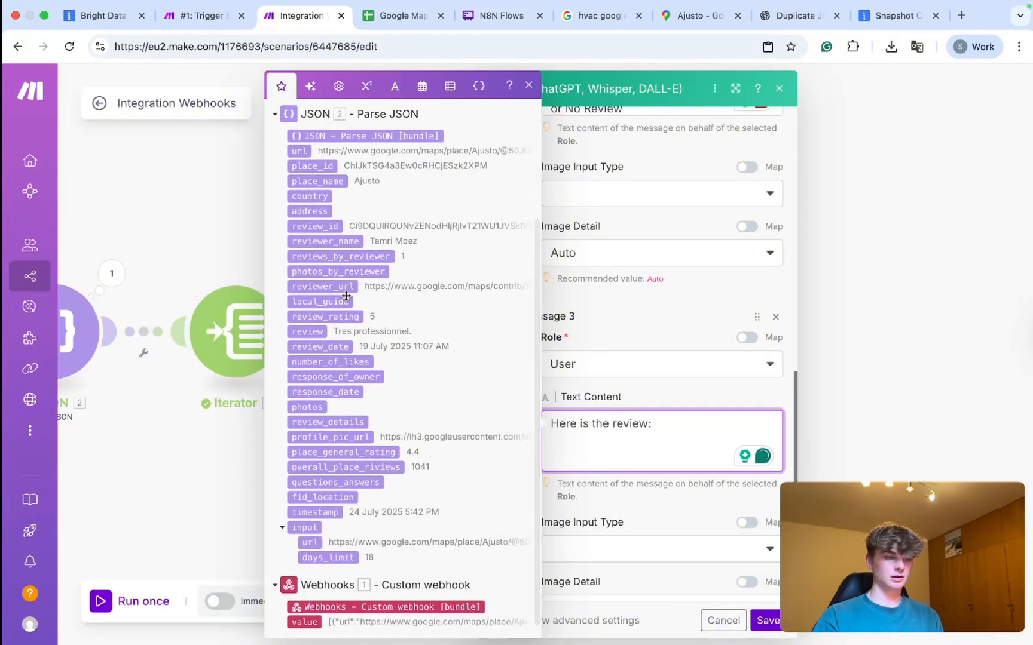
click(316, 332)
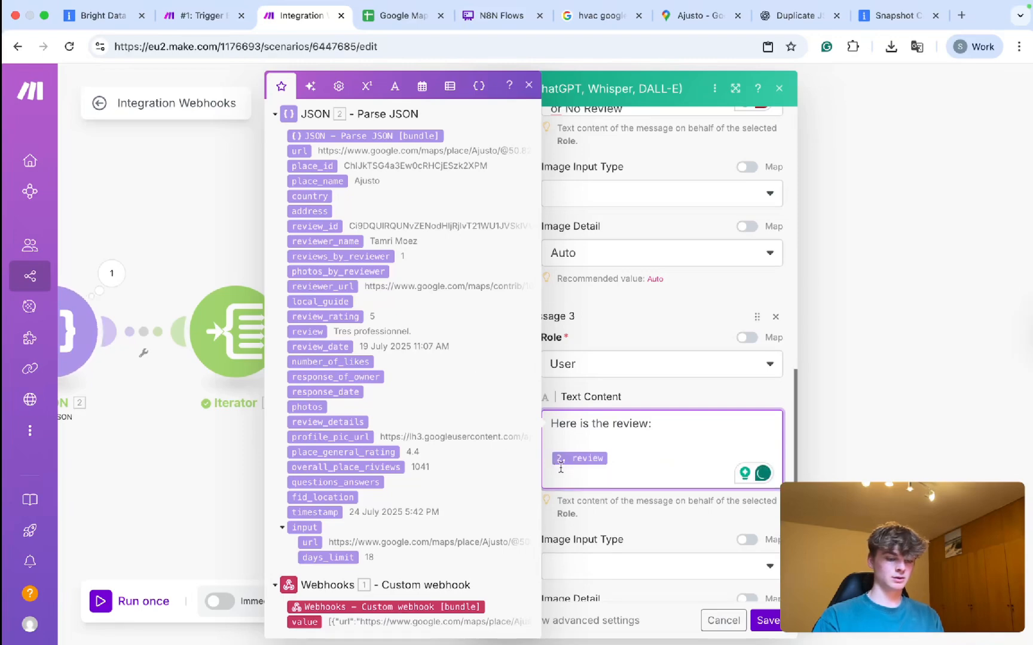
Add a 'Review Rating:' line with the mapped 2. review_rating below it and save the OpenAI module.
key(Return)
text(Star Rating:)
key(Return)
key(Return)
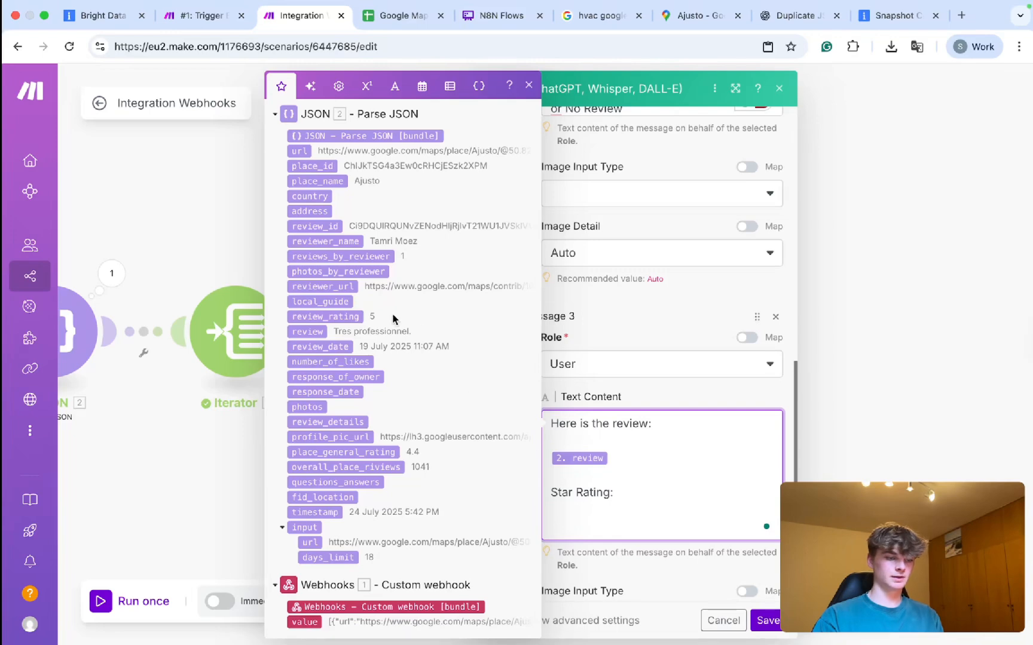
click(335, 316)
double_click(559, 494)
text(Review)
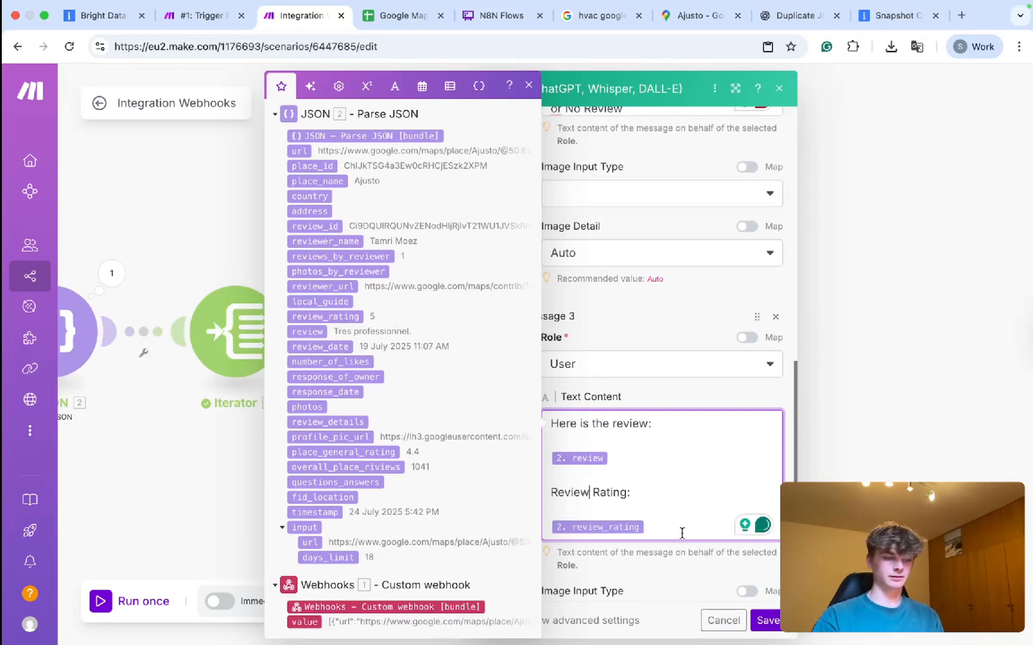
scroll(683, 519, down, 3)
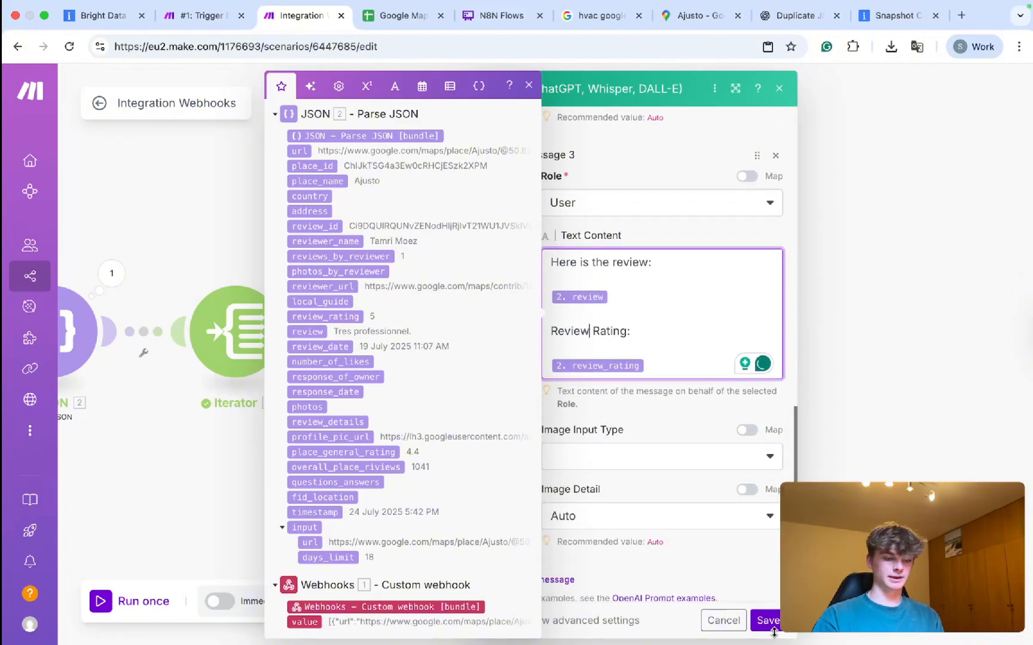
click(767, 620)
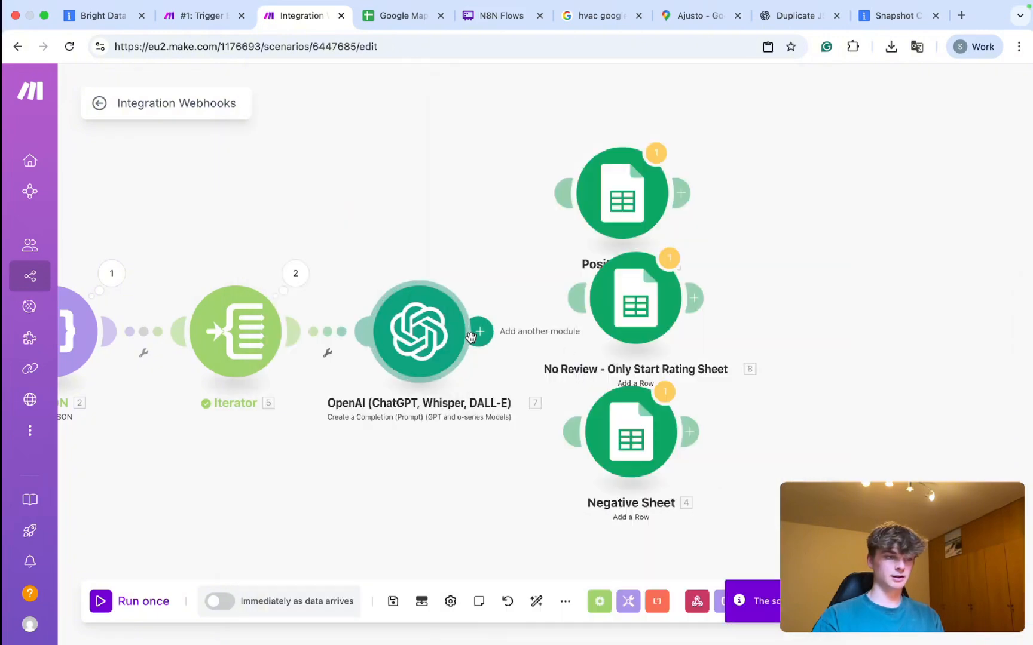
Run the Integration Webhooks scenario once, fire data from the #1: Trigger scenario and Bright Data, then return to it.
click(197, 16)
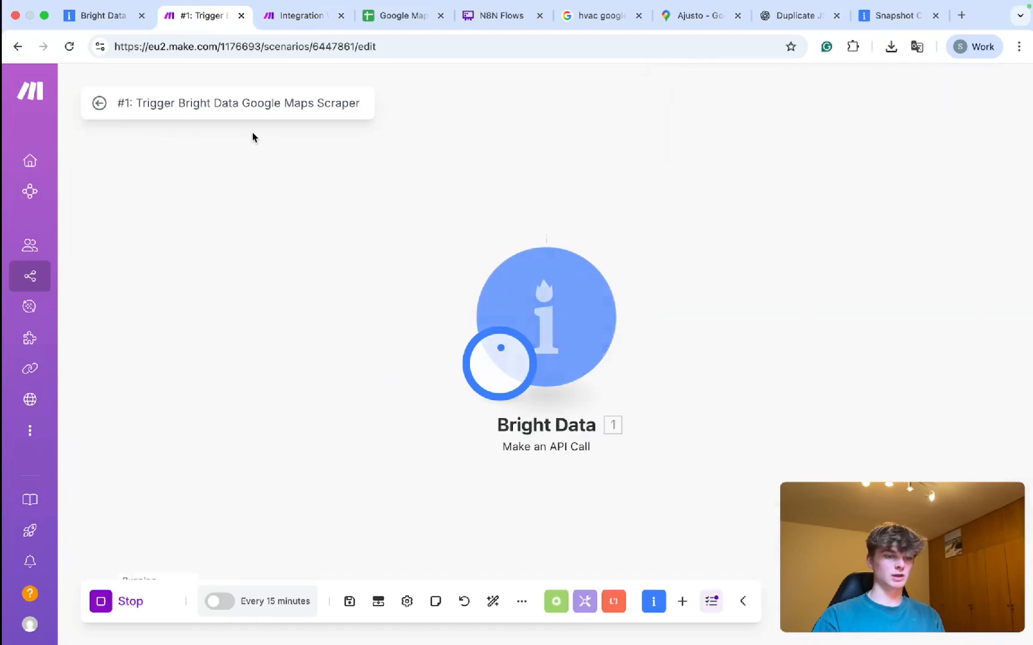
click(314, 16)
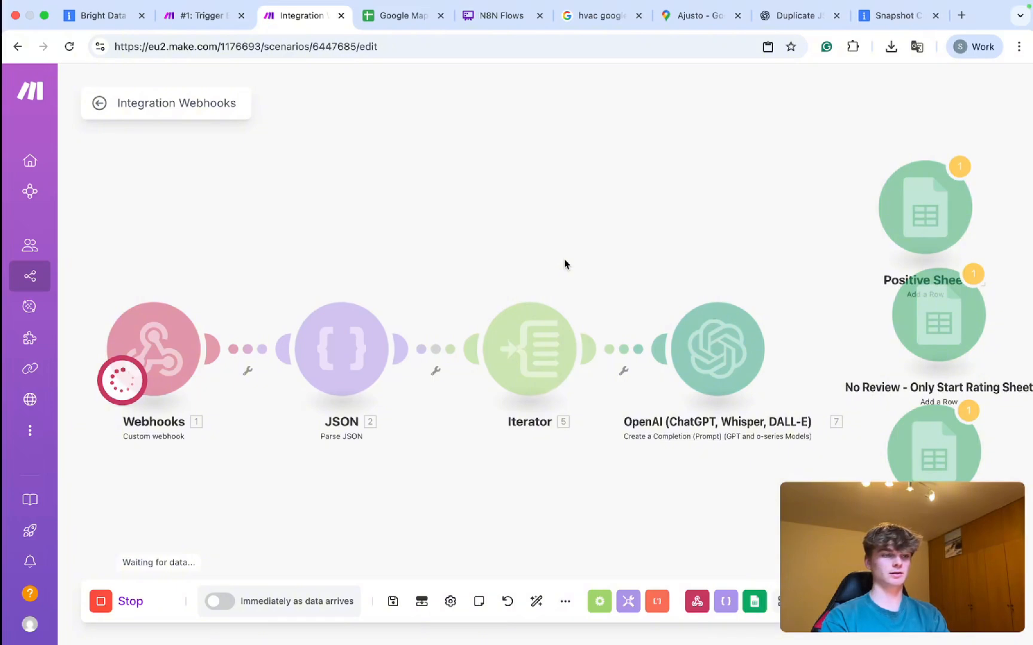
click(203, 15)
click(103, 16)
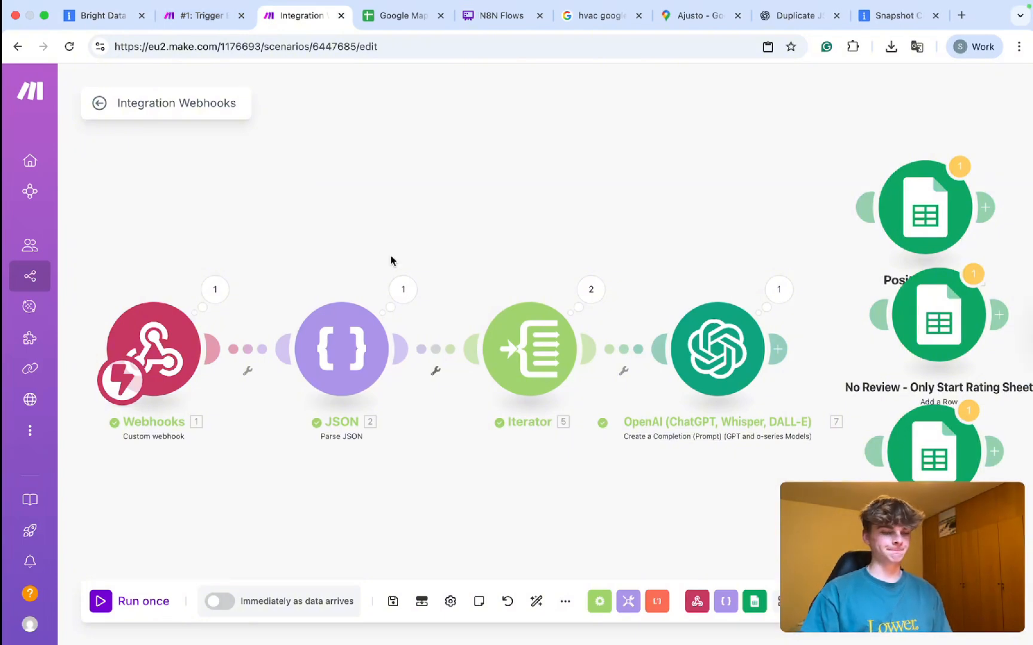
drag(665, 260, 564, 262)
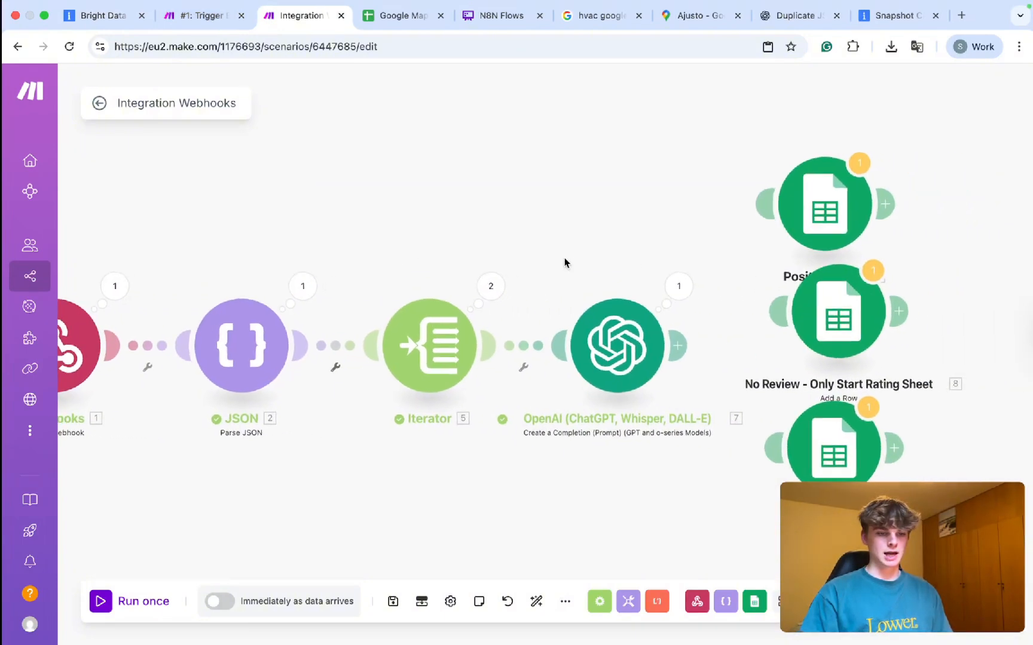
Inspect the OpenAI Positive result and the Iterator's two operations and their input array.
click(675, 289)
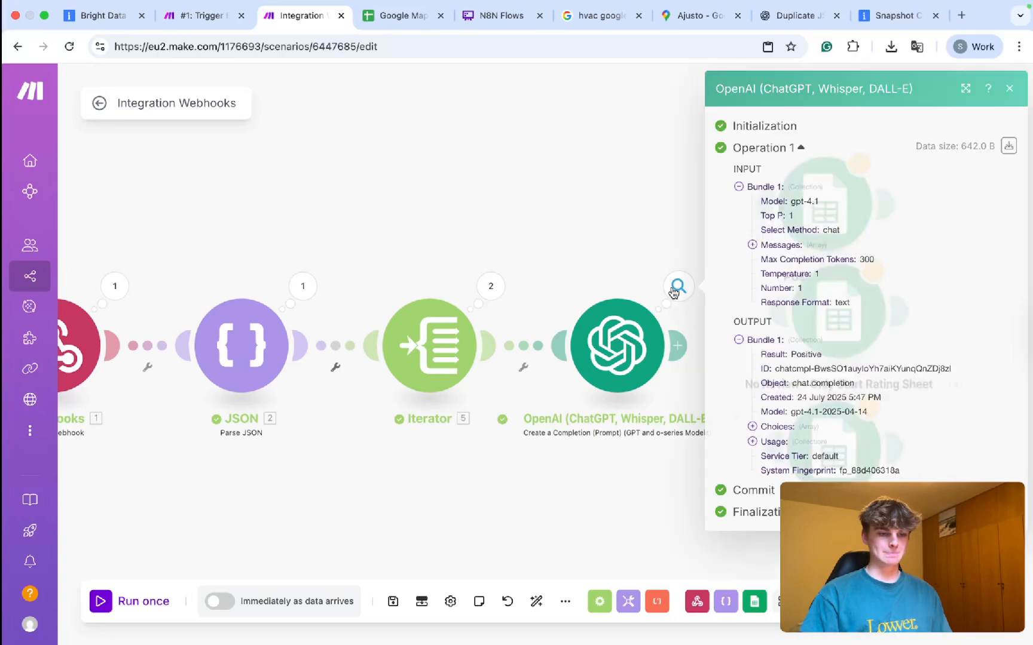
double_click(804, 354)
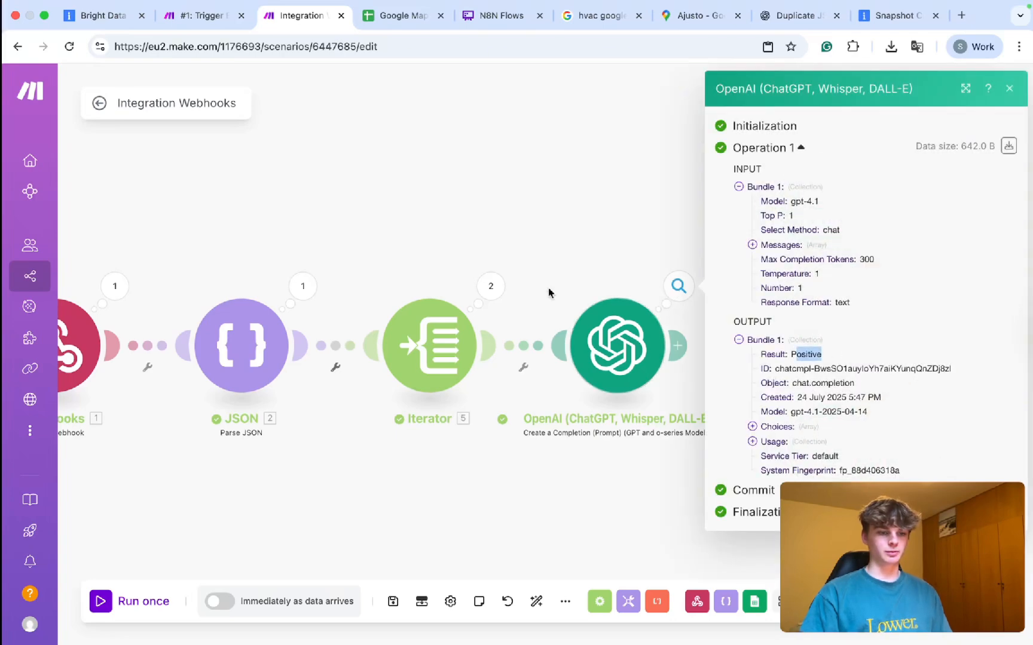
click(532, 293)
click(489, 286)
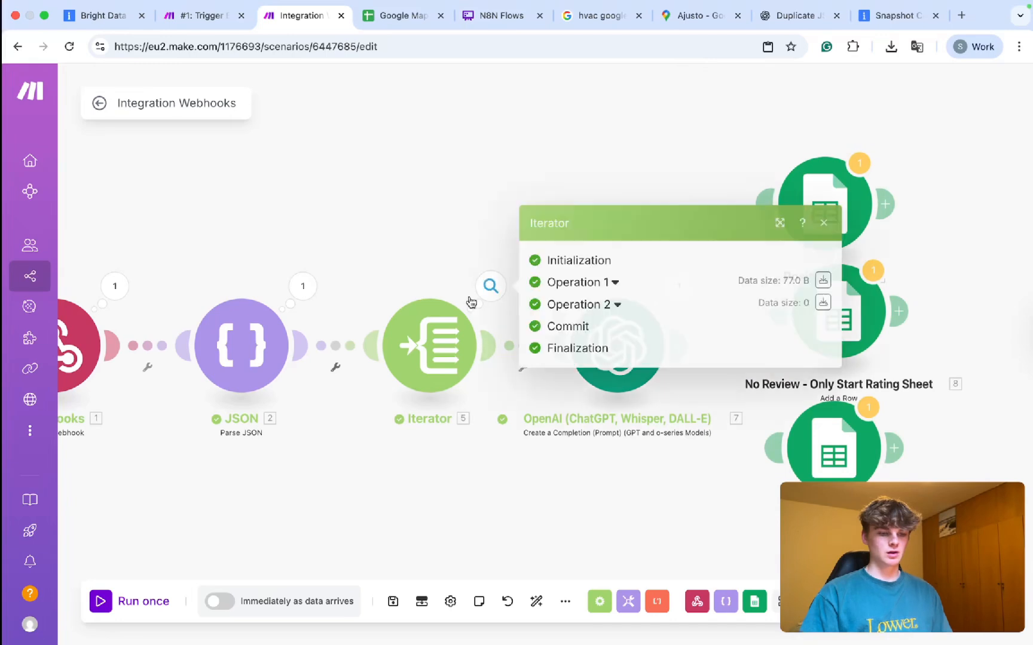
click(477, 258)
click(505, 297)
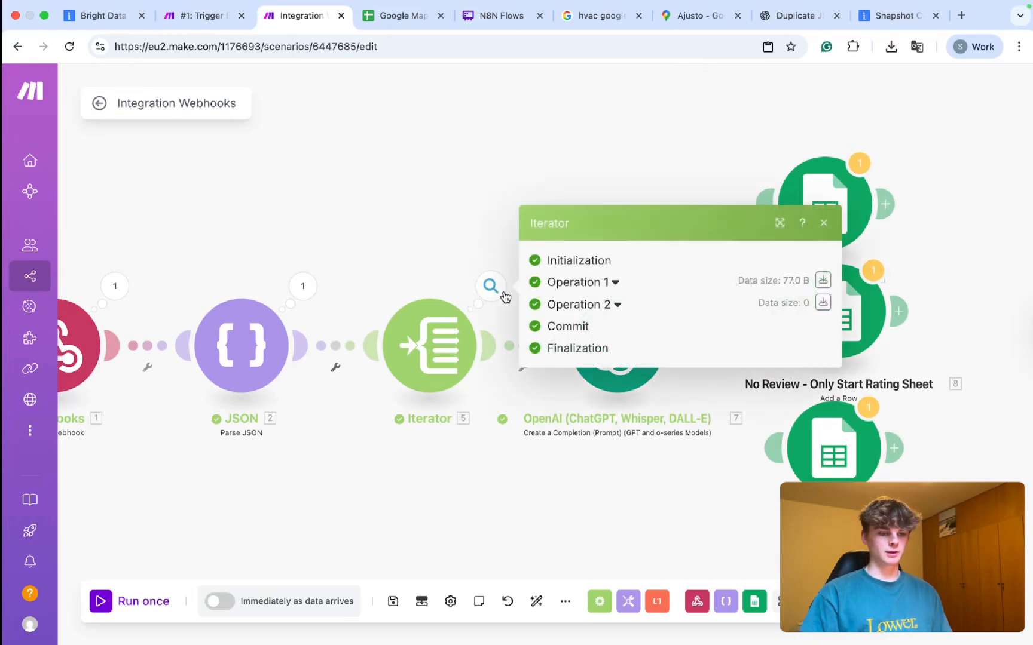
click(611, 303)
click(590, 258)
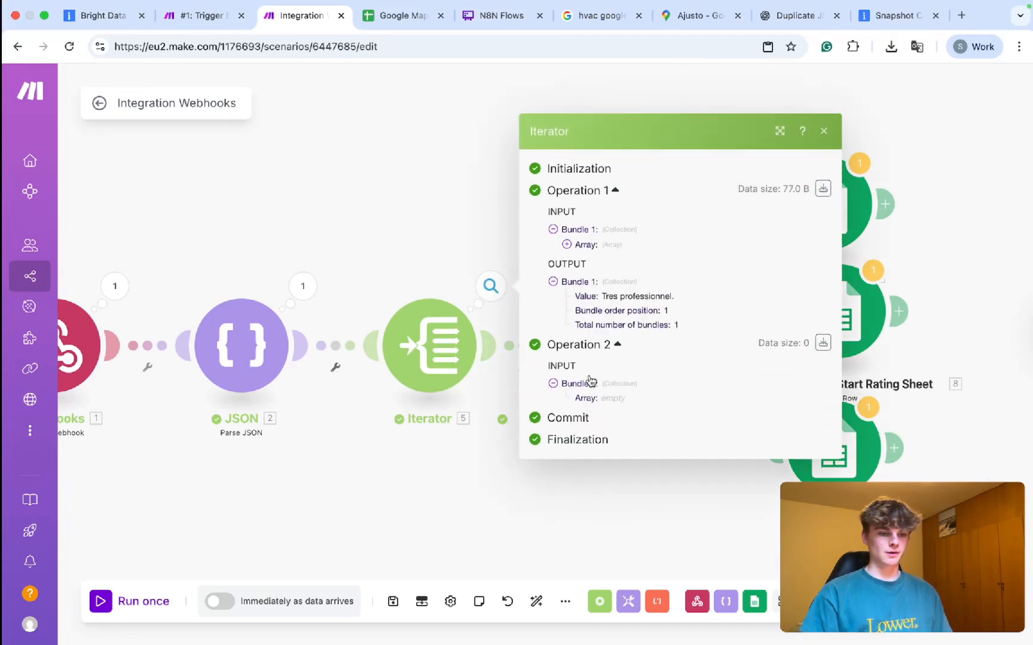
click(574, 245)
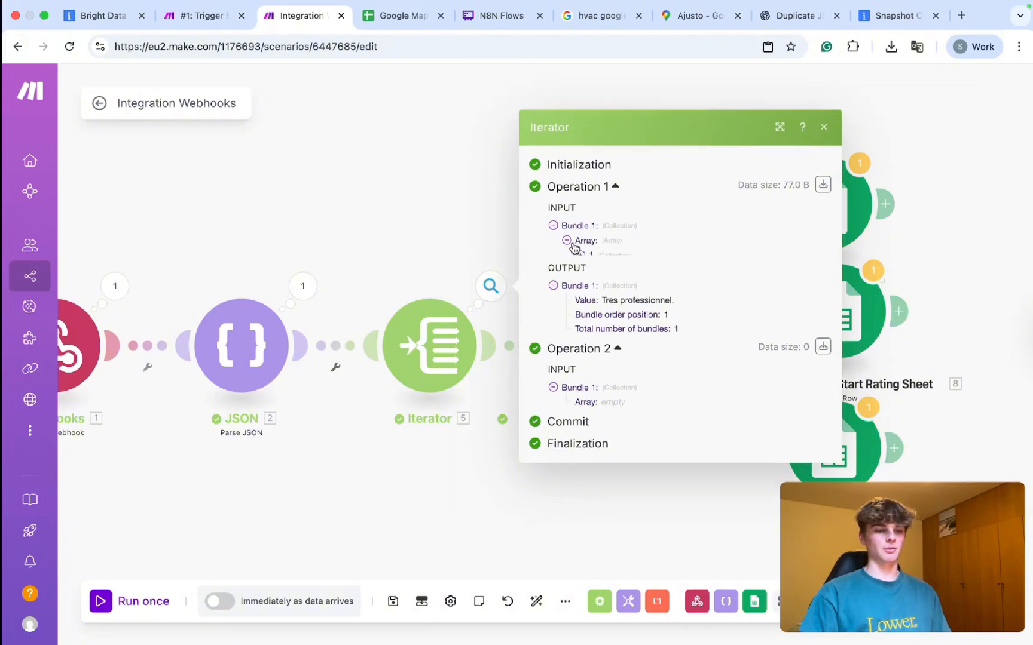
click(584, 254)
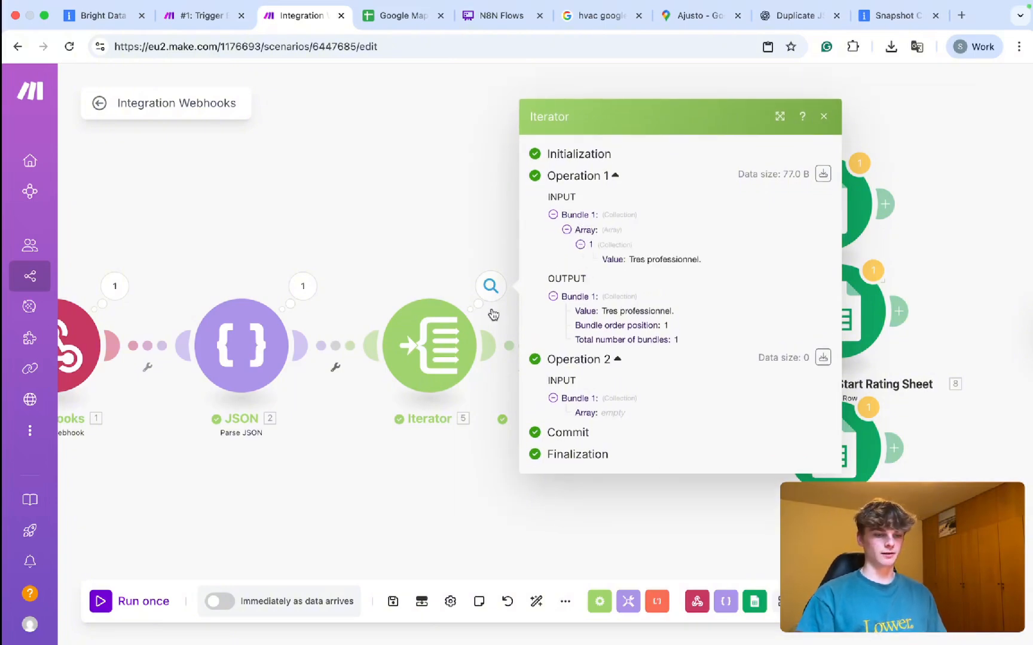
Replace the Iterator's Array mapping 2. review with 2. review_rating and save.
click(444, 350)
click(603, 361)
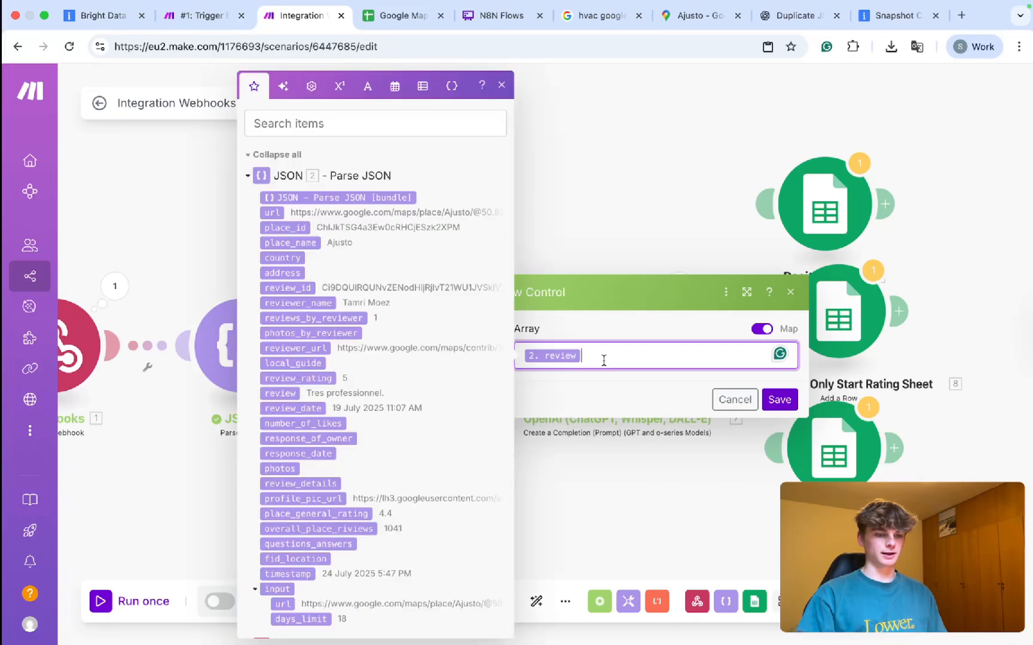
key(BackSpace)
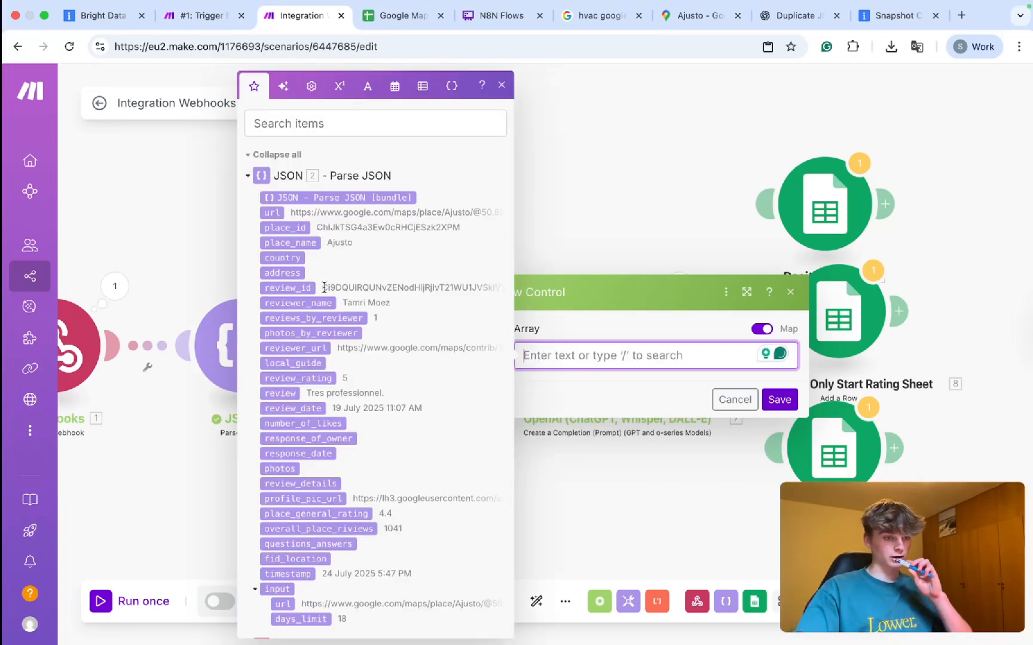
click(334, 382)
click(777, 403)
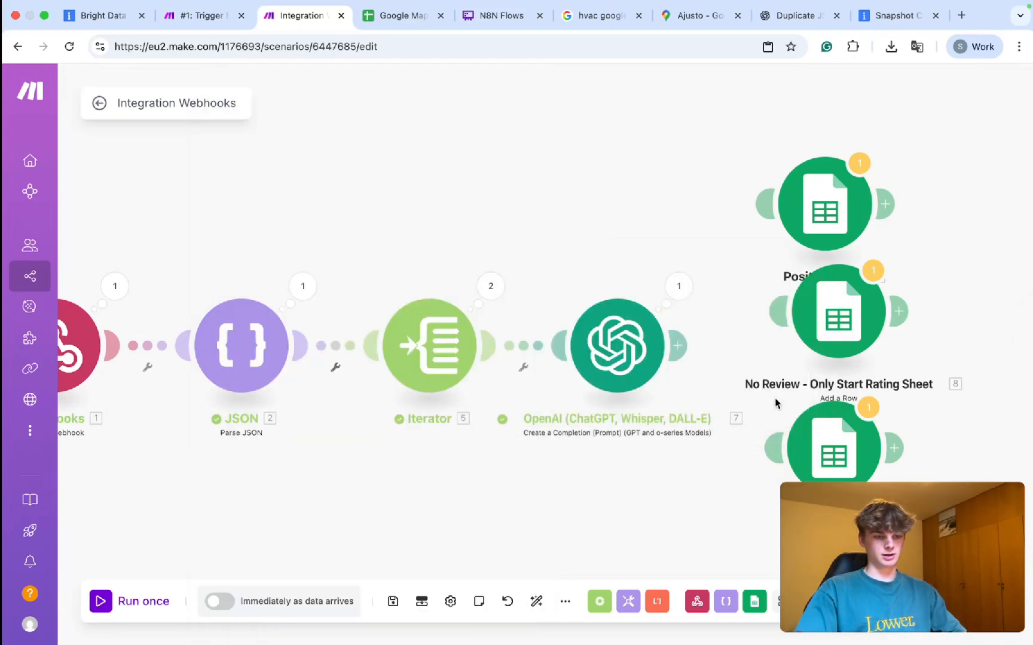
Recheck the OpenAI settings and the Iterator's Operation 1 results.
drag(604, 274, 530, 274)
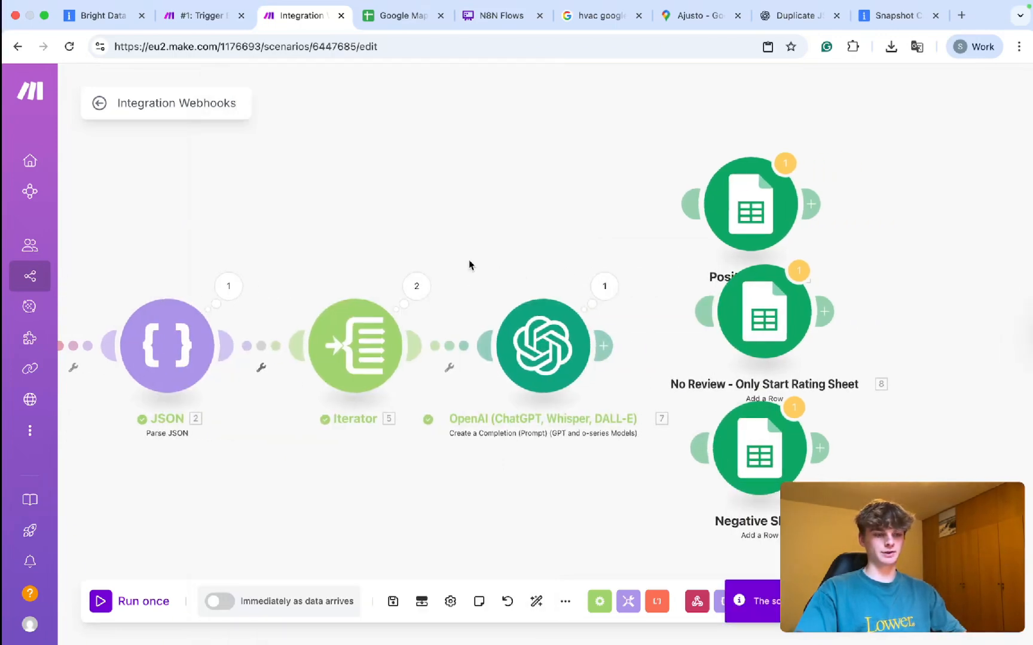
click(564, 324)
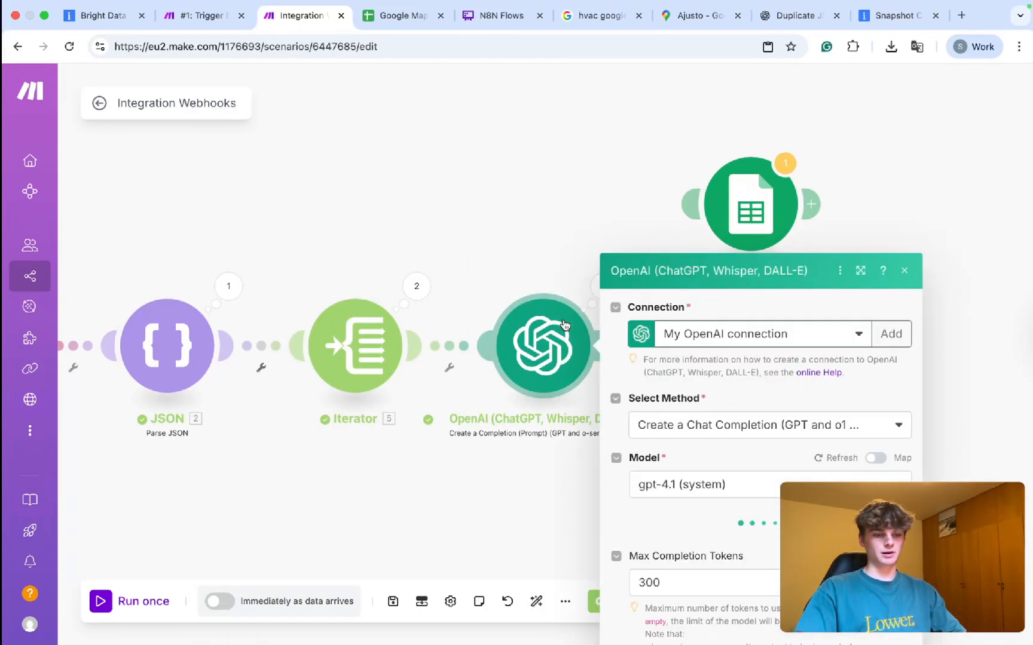
click(433, 292)
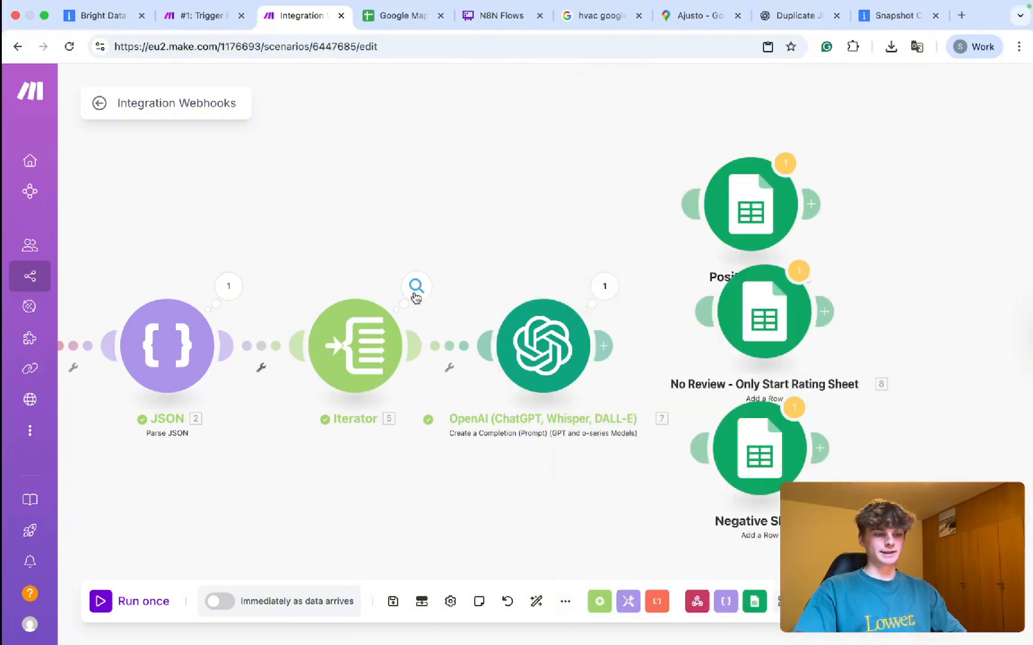
click(415, 297)
click(526, 289)
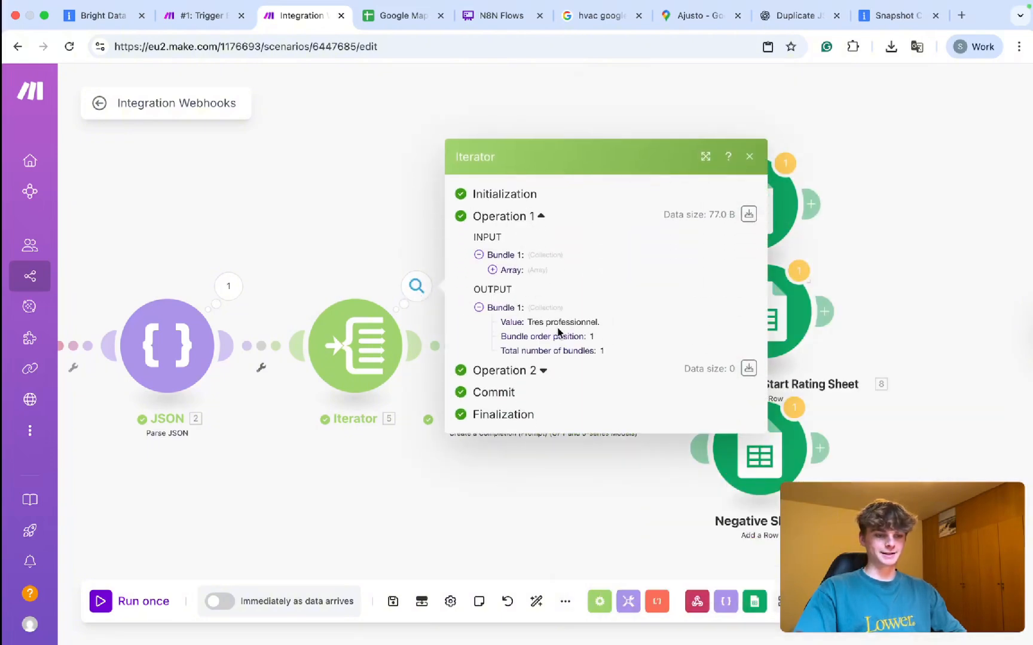
click(382, 261)
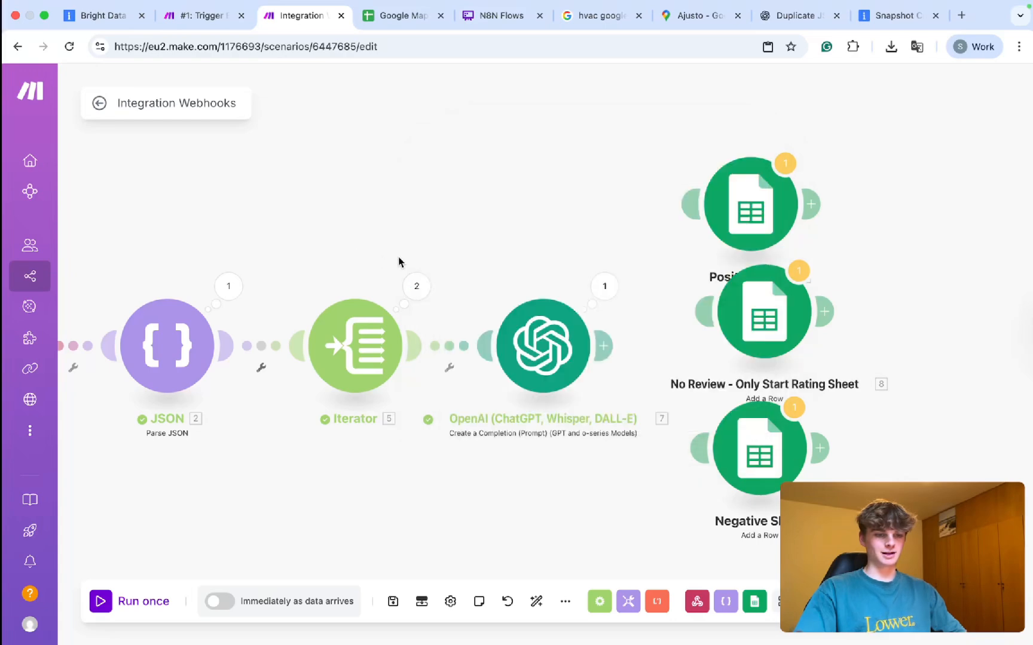
scroll(507, 292, right, 5)
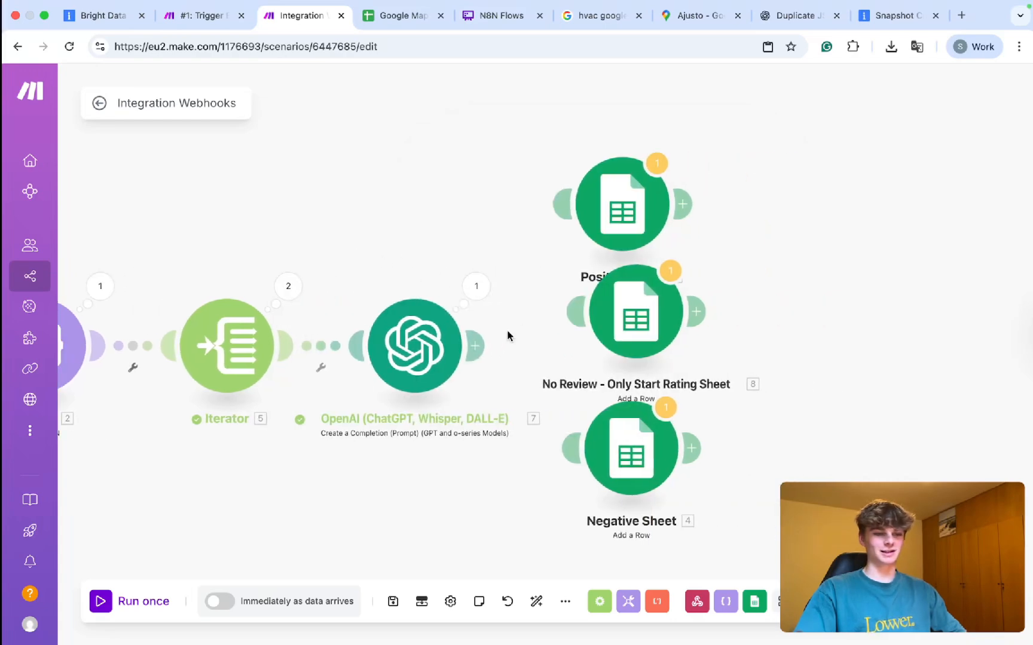
Link OpenAI to the Router and filter the first route on 7. Result equal to Positive.
drag(475, 346, 547, 257)
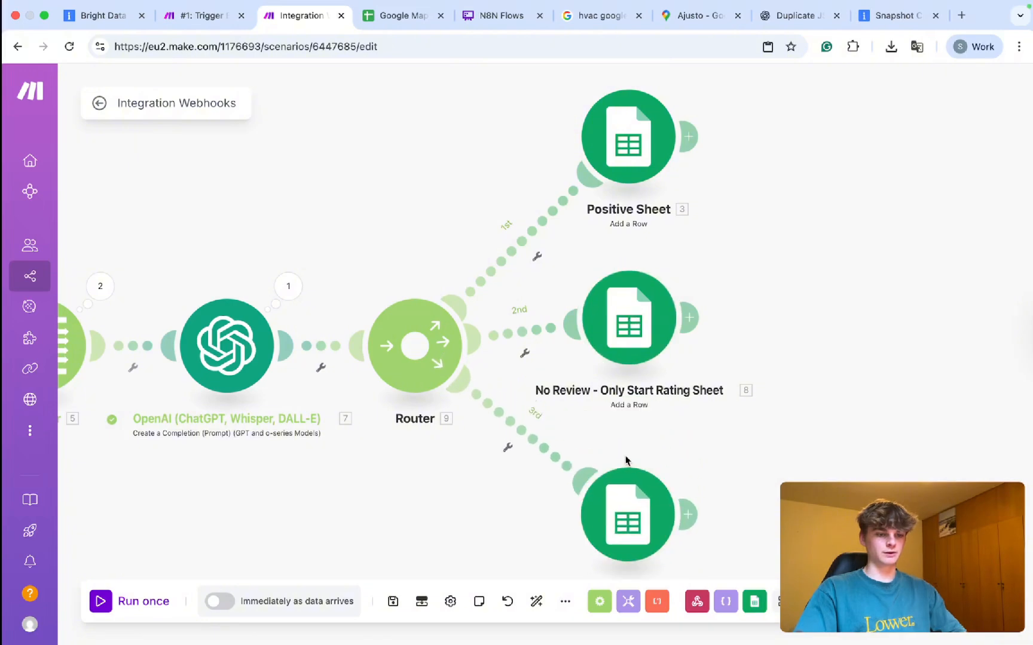
scroll(717, 412, down, 3)
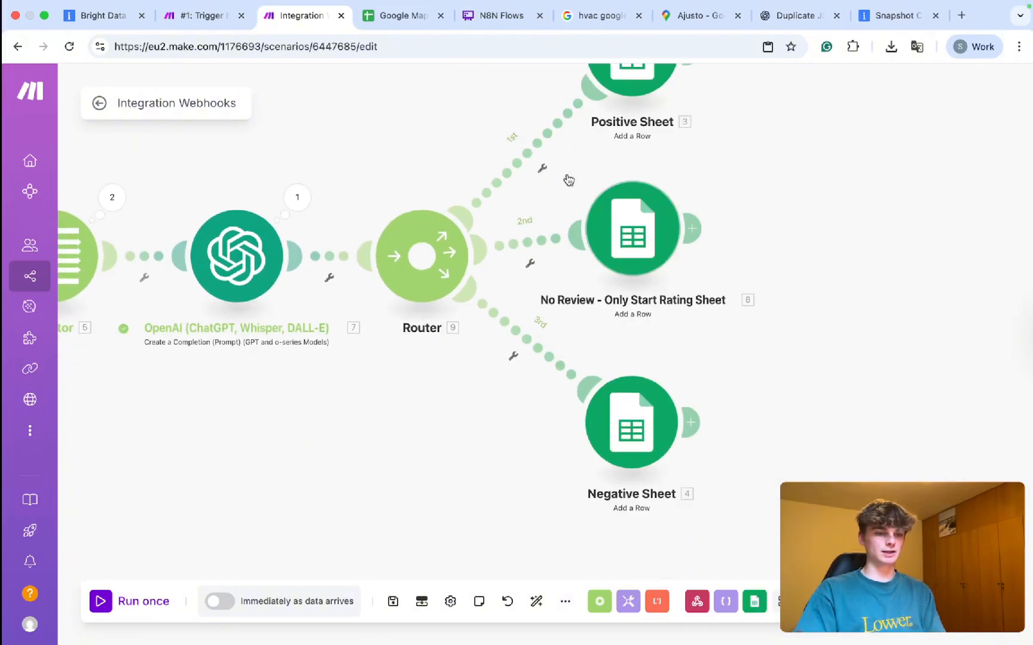
click(523, 167)
click(607, 303)
click(577, 290)
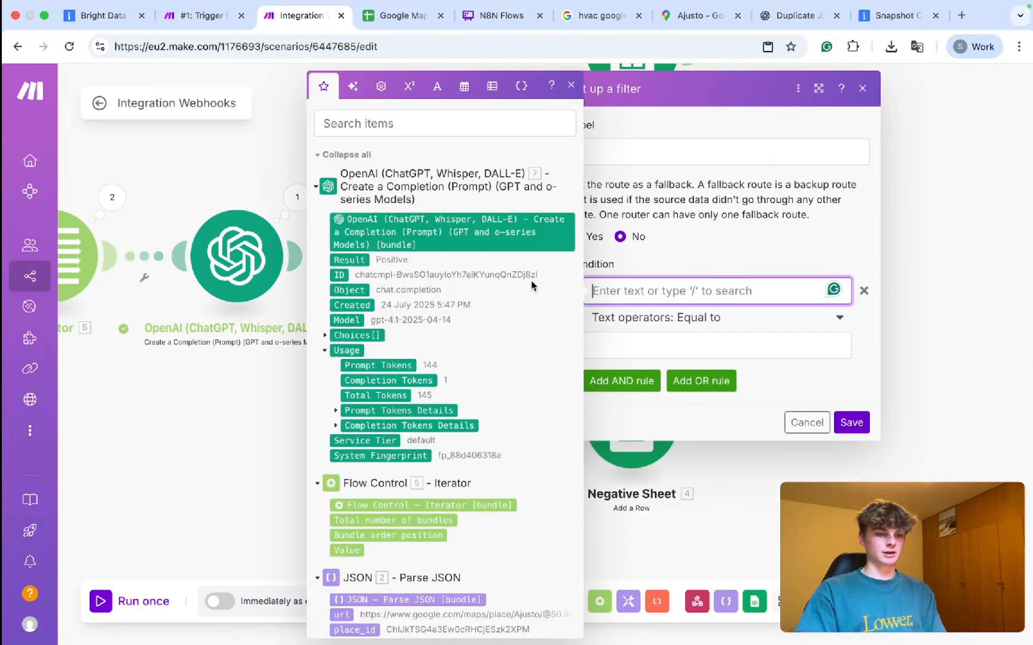
click(361, 260)
click(636, 345)
text(Positive)
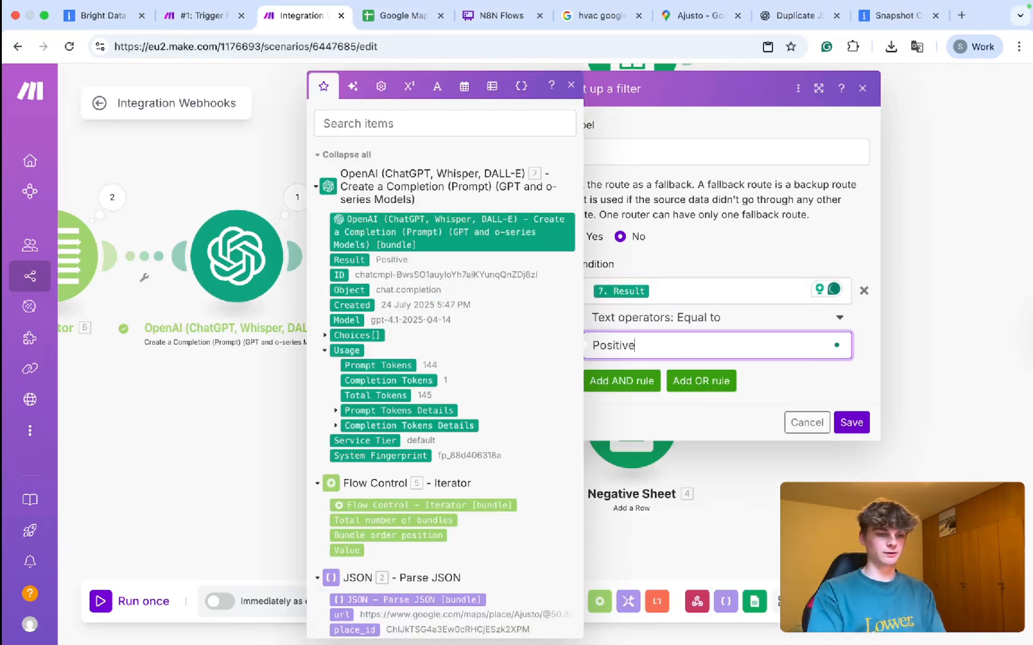
click(697, 317)
drag(678, 292, 572, 293)
click(851, 423)
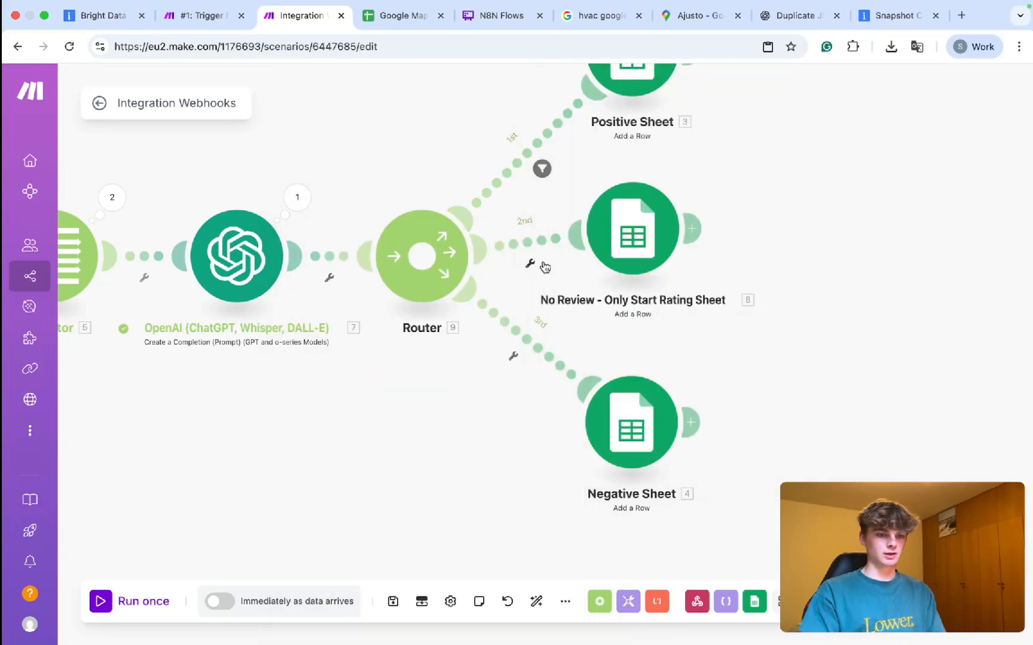
Filter the third route on 7. Result equal to Negative.
click(555, 349)
click(614, 373)
click(352, 260)
click(657, 429)
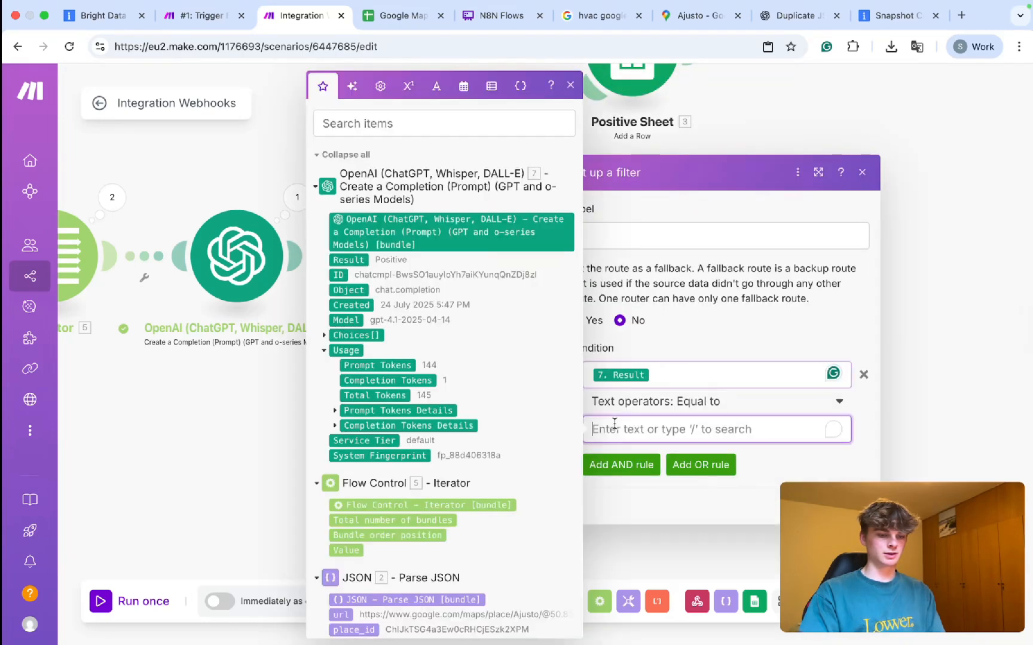
text(N)
key(BackSpace)
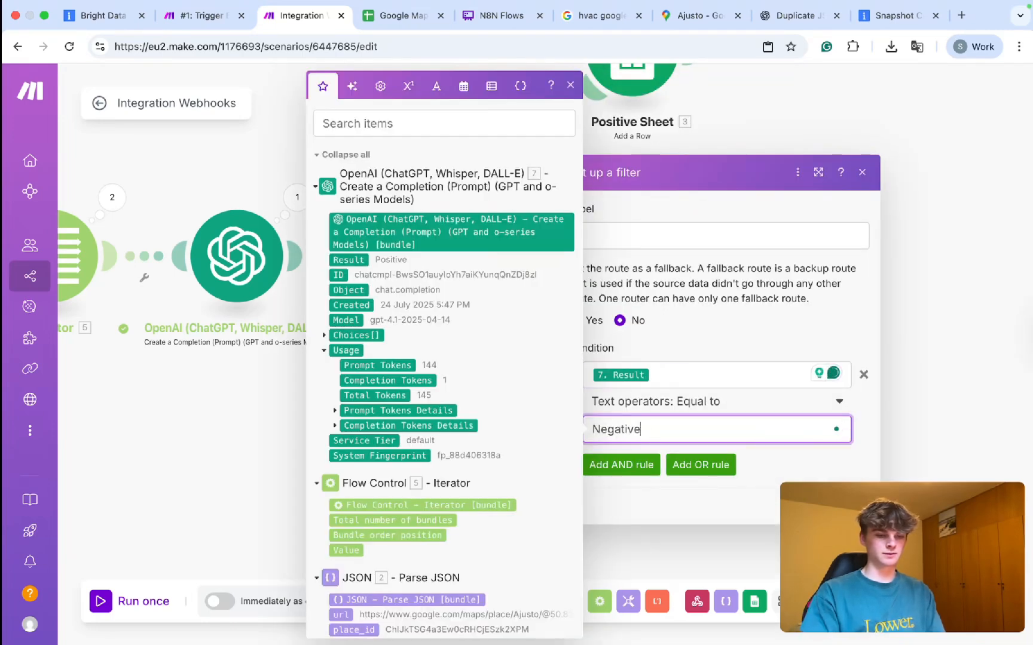
click(851, 507)
Copy the 'No Review' wording from the OpenAI prompt.
click(258, 263)
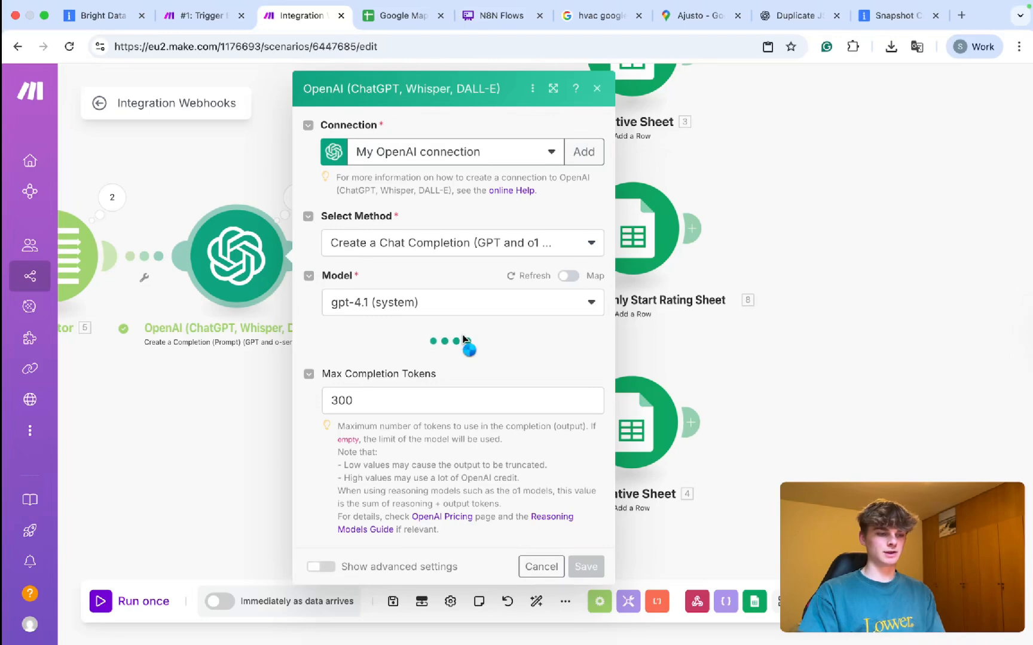
scroll(463, 339, down, 8)
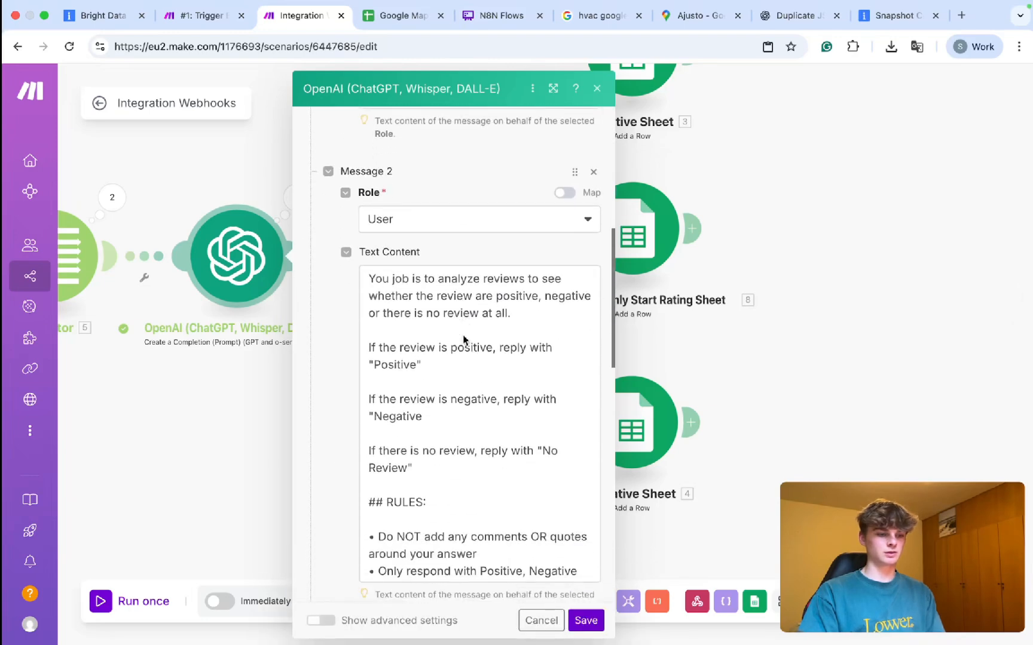
drag(405, 457, 550, 441)
click(586, 620)
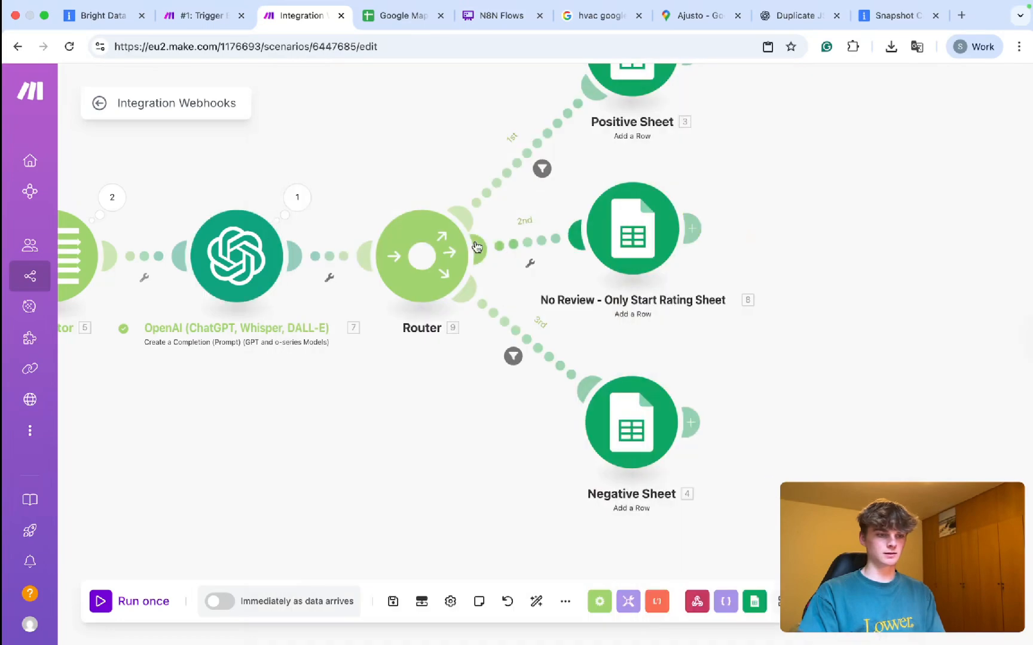
Filter the second route on 7. Result equal to No Review and label it No Review.
click(513, 246)
click(632, 354)
text(No Review)
click(619, 289)
click(340, 261)
click(670, 154)
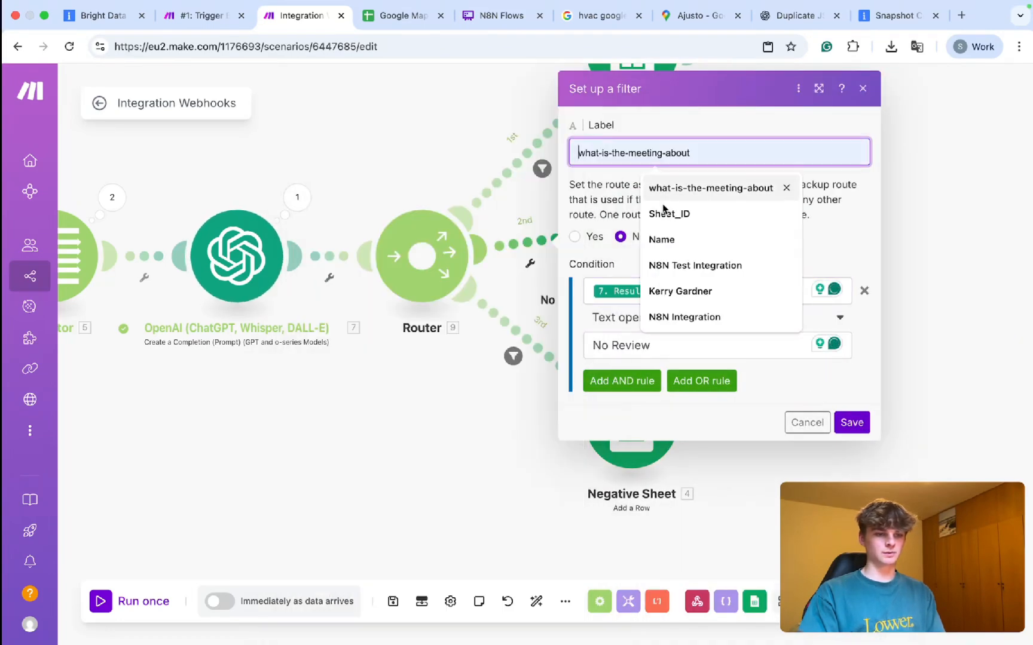
text(No Review)
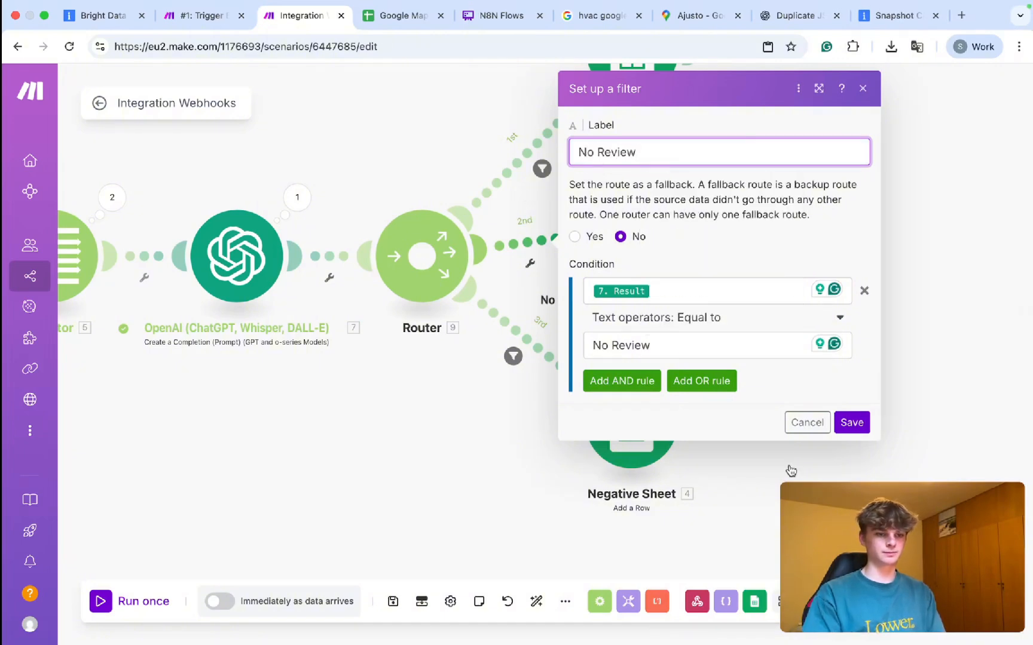
click(852, 422)
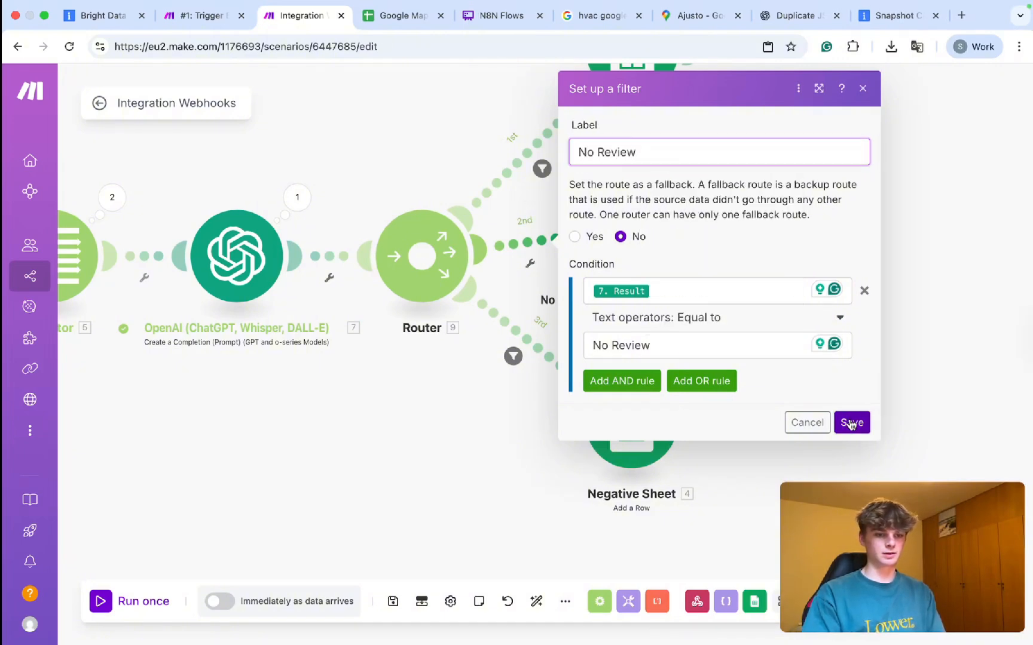
Label the third route's filter Negative and the first route's filter Positive.
click(513, 356)
click(615, 234)
text(Negative)
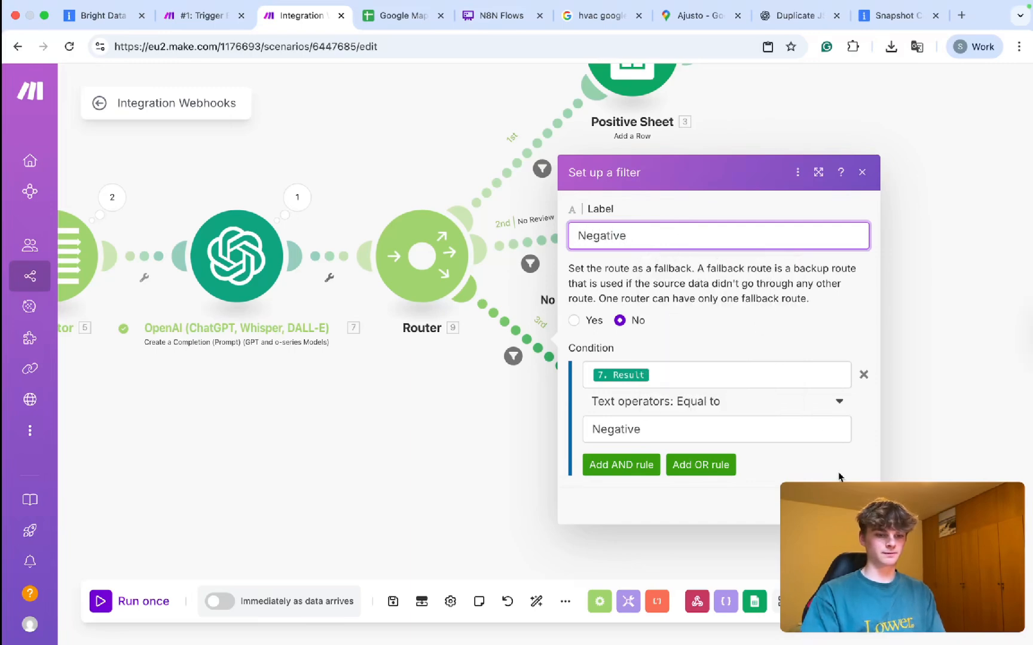
click(850, 506)
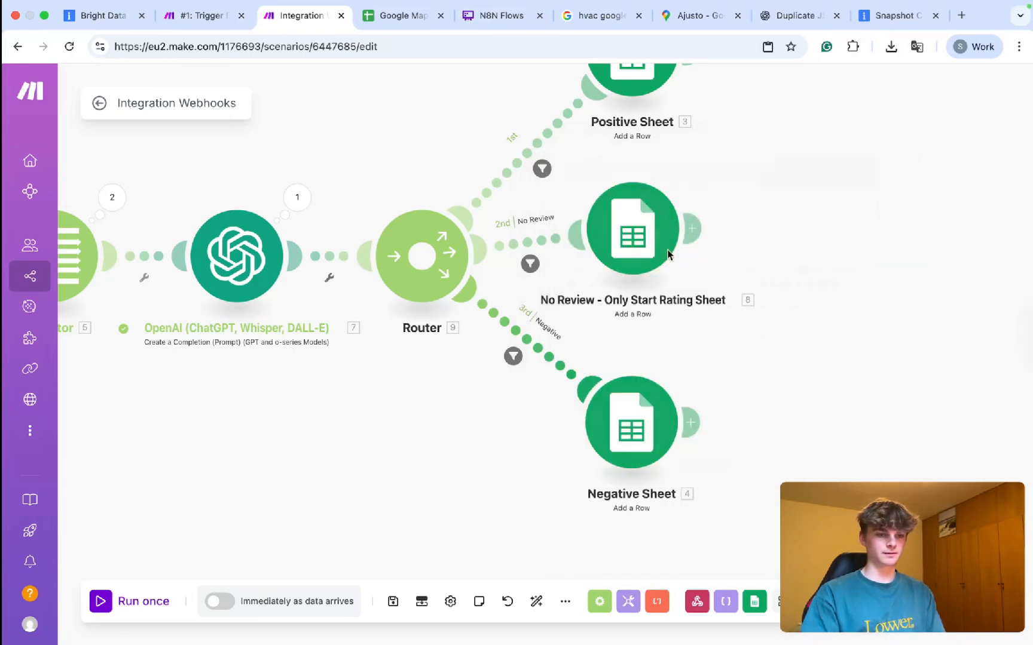
click(542, 169)
click(614, 156)
text(Positive)
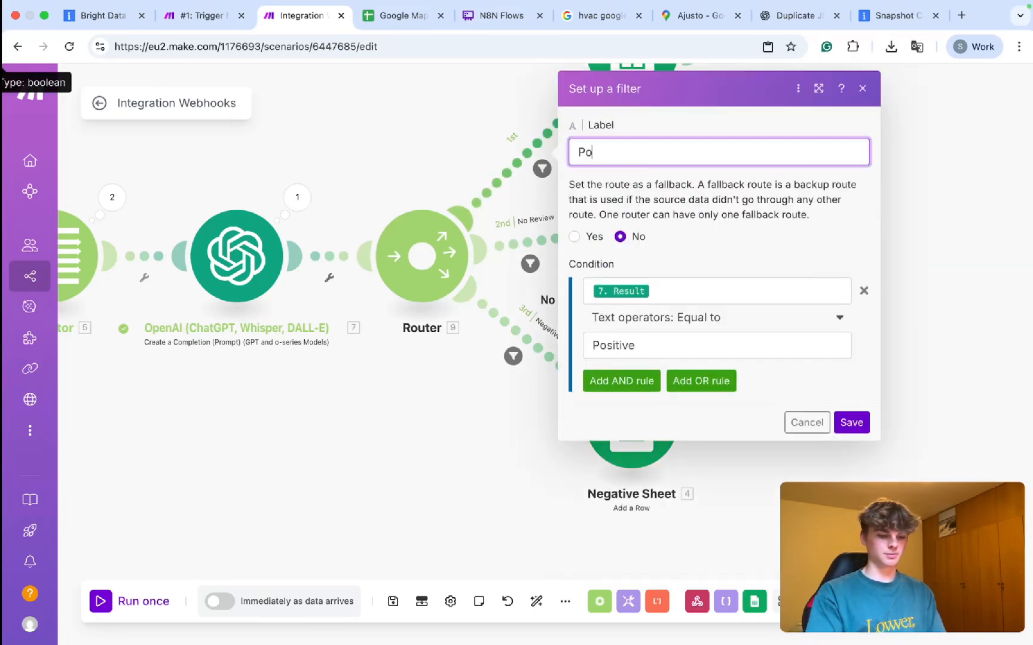
click(849, 426)
scroll(310, 395, down, 5)
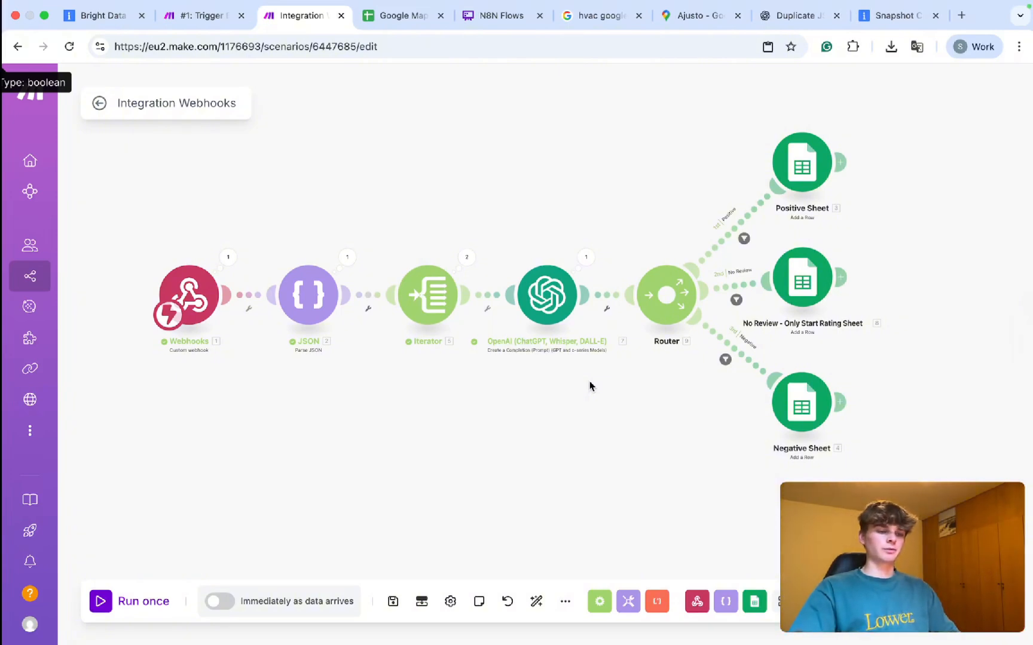
Shift the Webhooks-to-OpenAI modules left and insert a Tools Switch between OpenAI and the Router.
drag(588, 224, 131, 379)
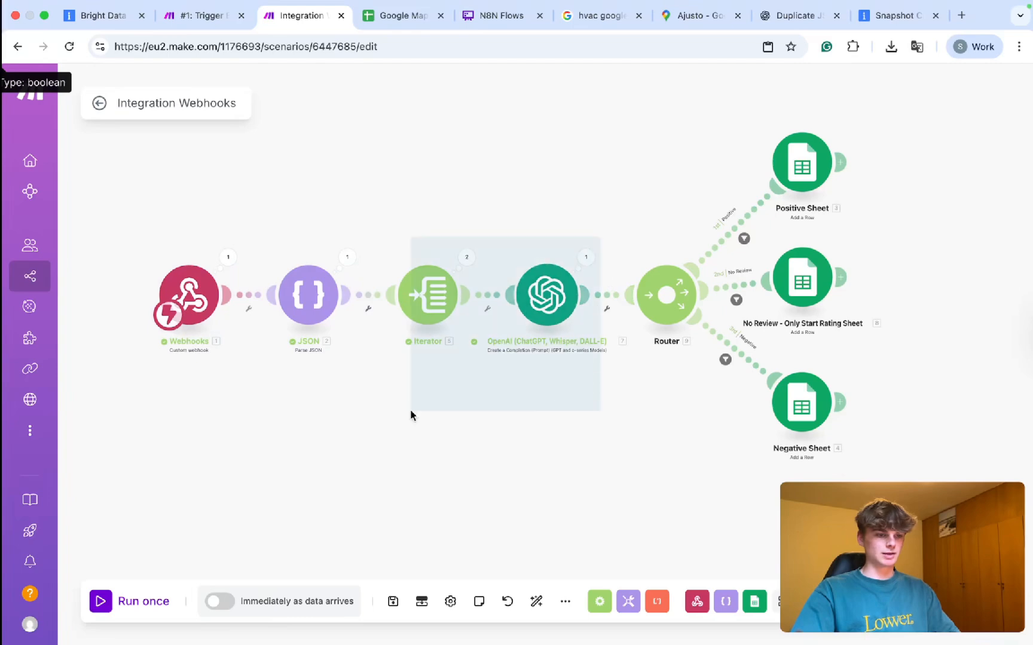
drag(517, 314, 329, 314)
click(477, 299)
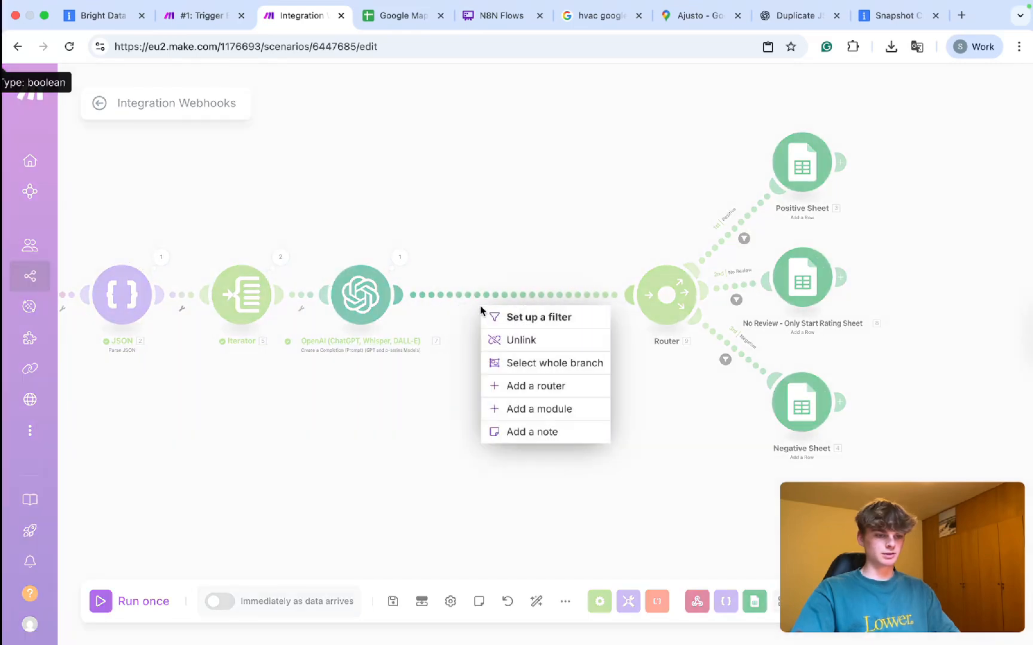
click(508, 409)
text(switch)
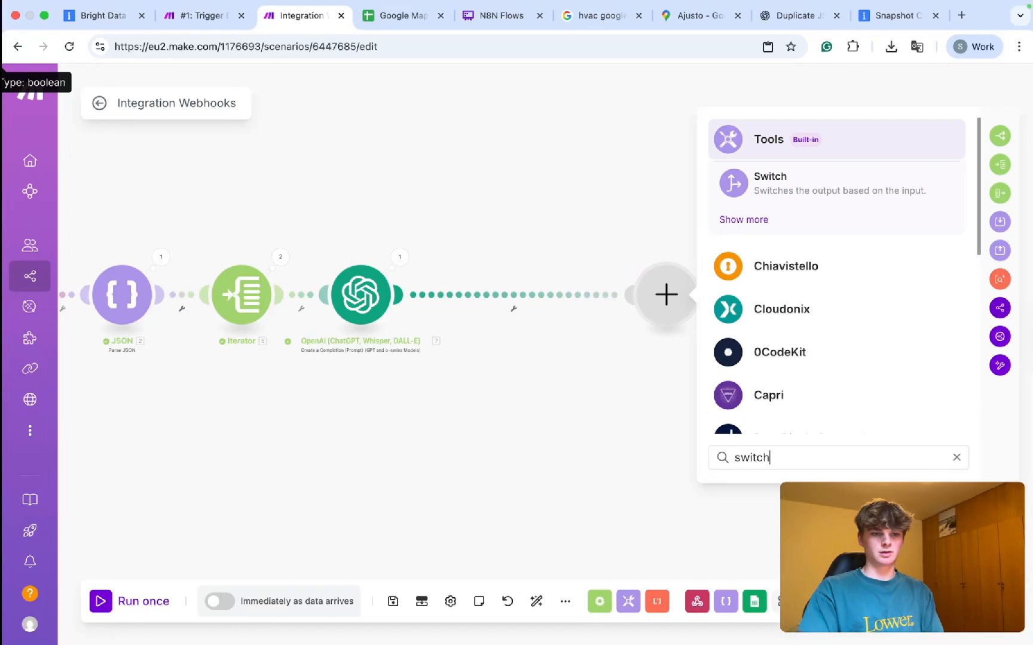
click(768, 197)
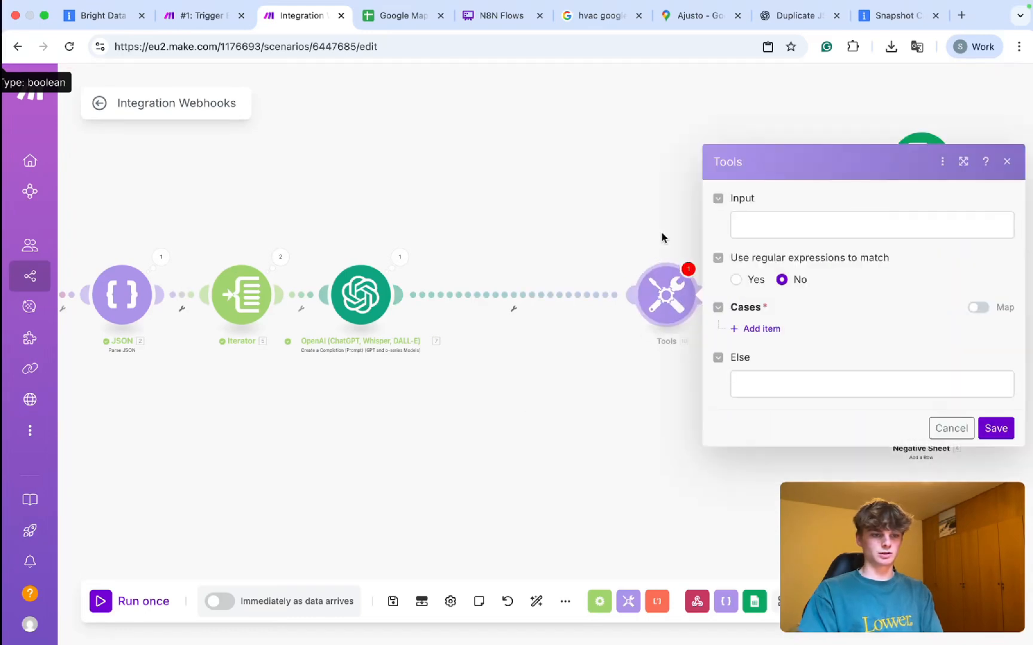
click(679, 326)
drag(679, 326, 514, 309)
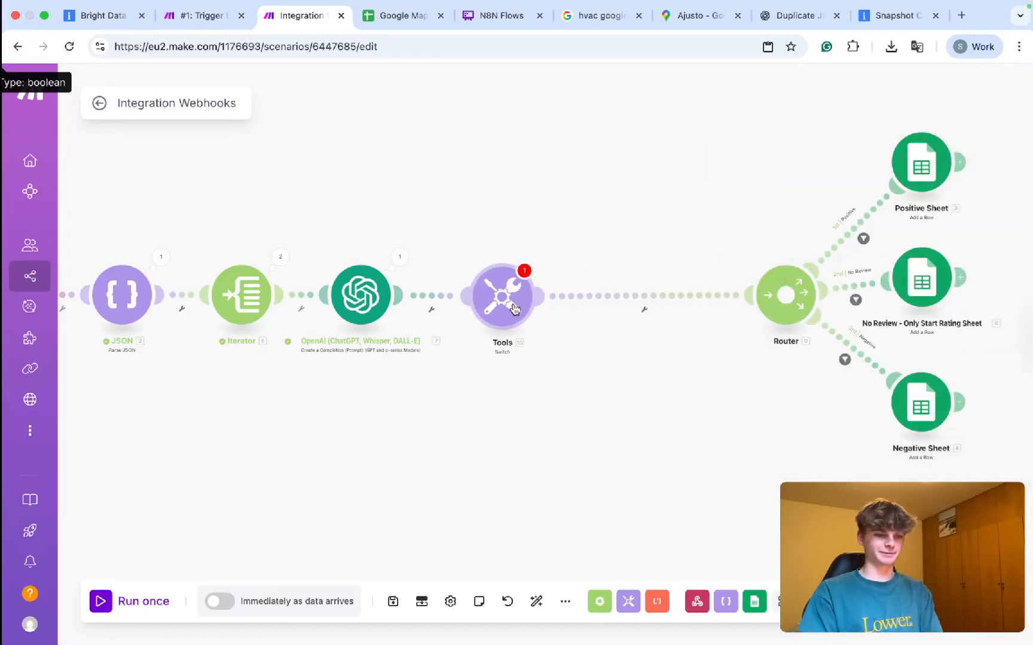
Map 7. Result as the Switch input and add a first case.
click(501, 308)
click(641, 228)
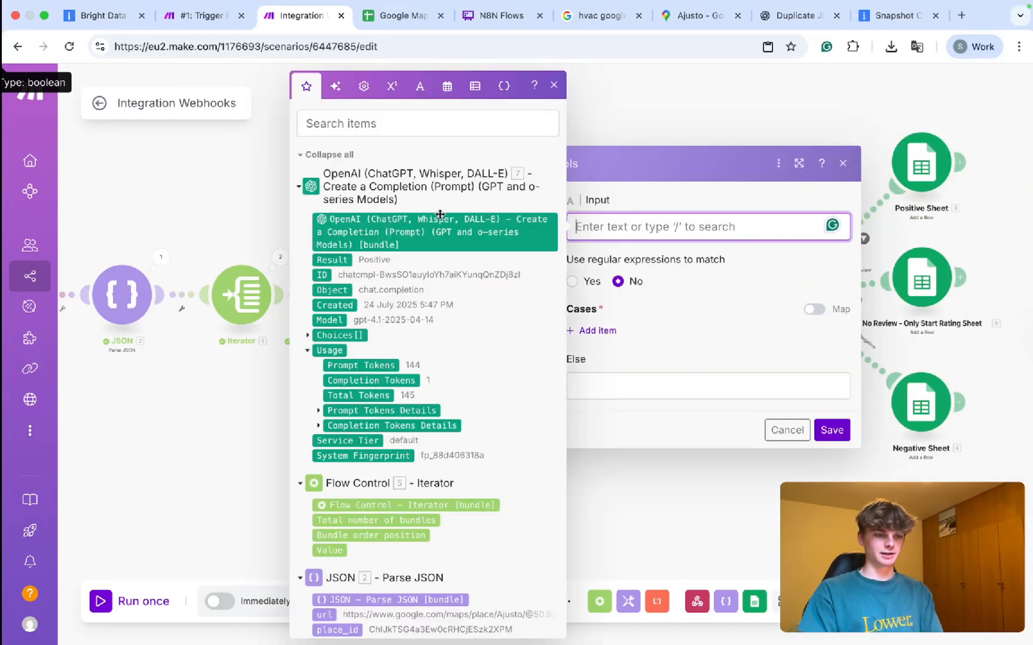
click(330, 259)
click(738, 315)
click(598, 331)
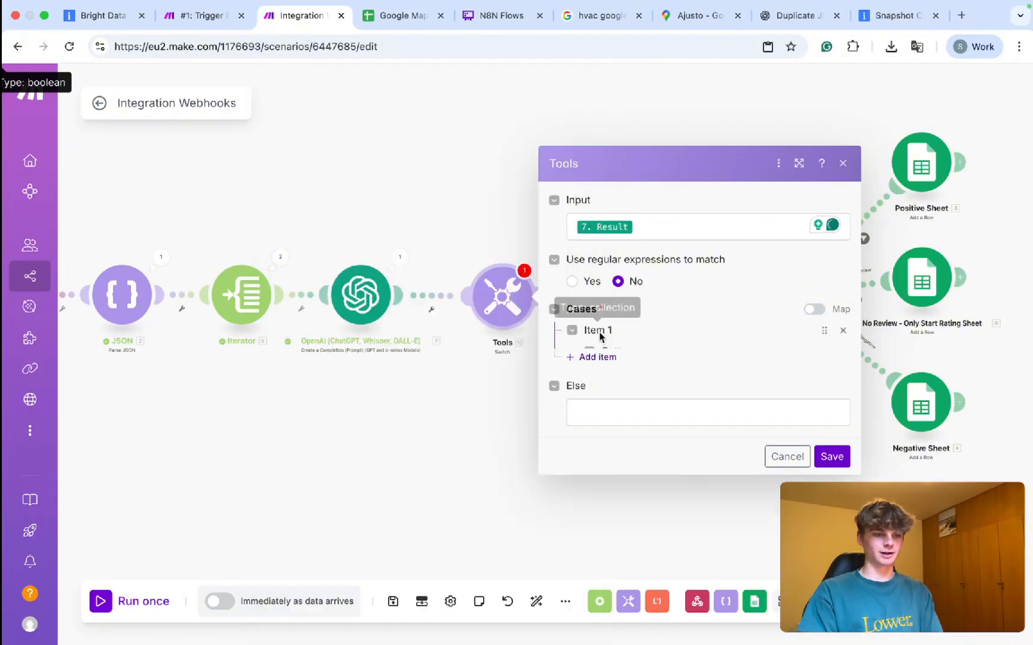
Try filling the case Pattern field, then select and delete the Switch module.
click(628, 303)
click(659, 276)
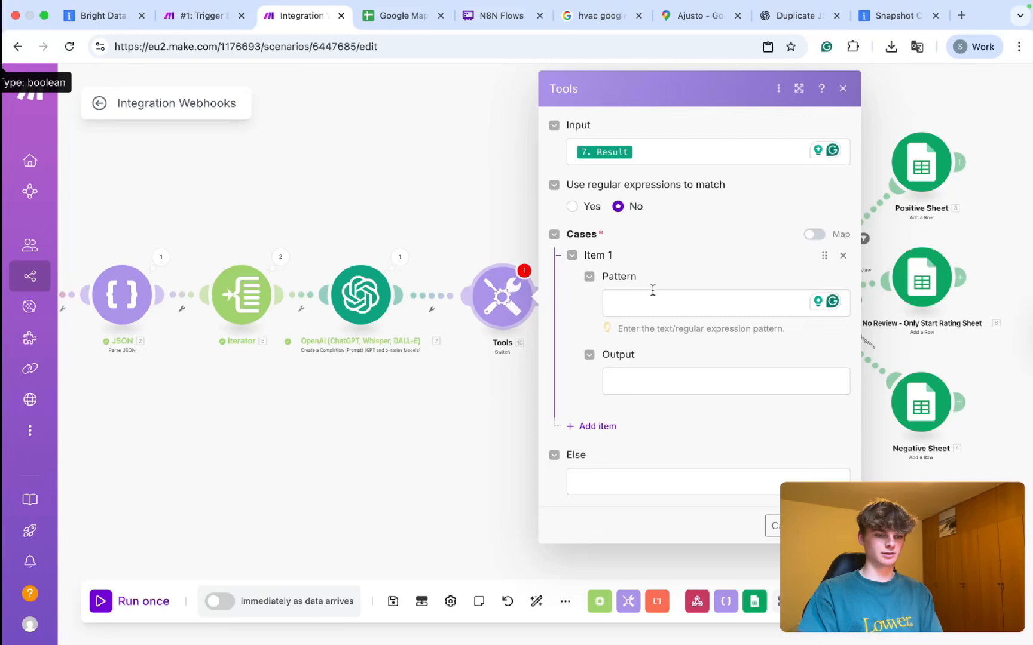
click(649, 298)
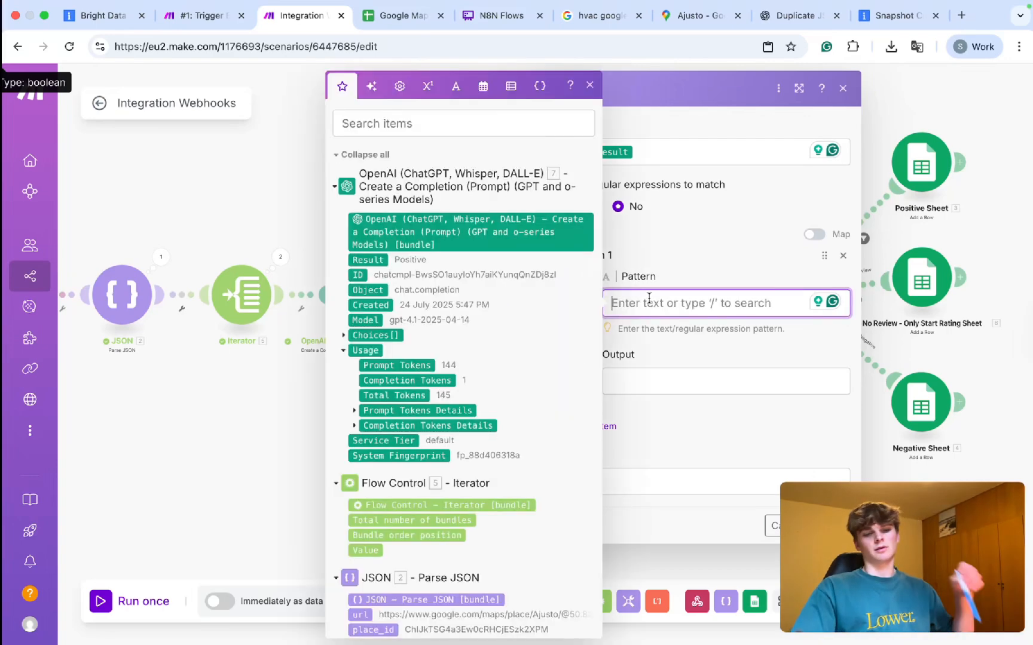
click(777, 286)
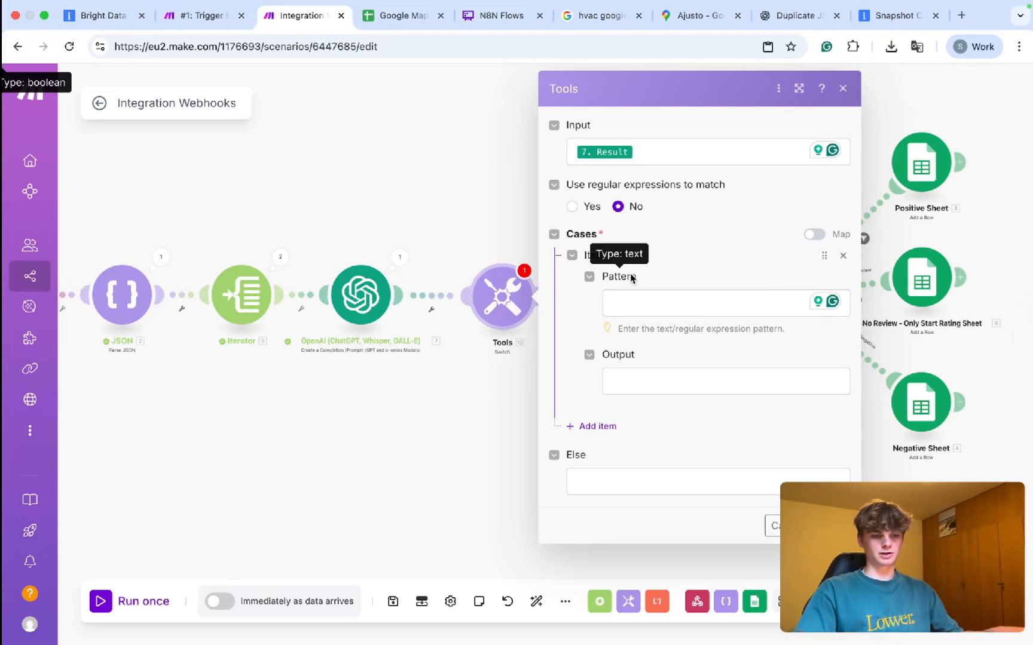
click(669, 312)
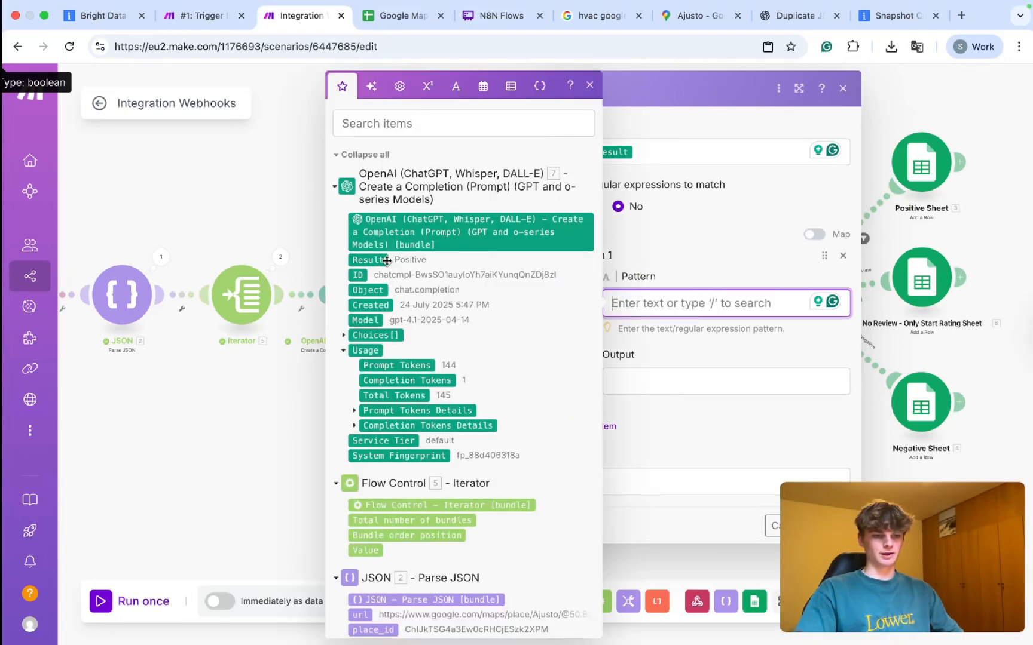
click(672, 334)
click(643, 295)
click(702, 280)
click(653, 305)
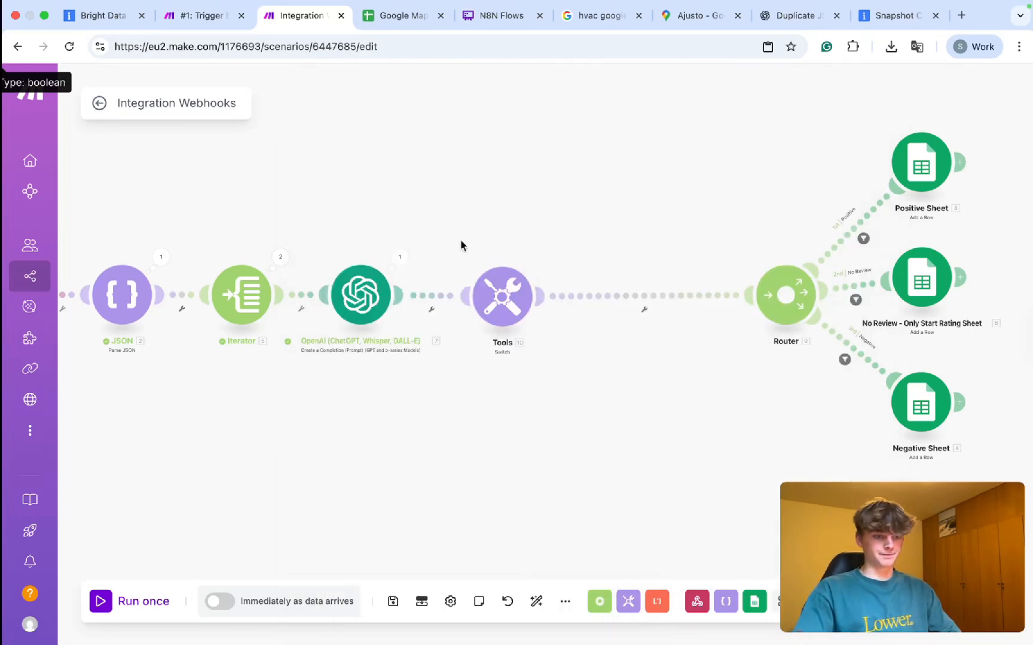
drag(449, 240, 563, 369)
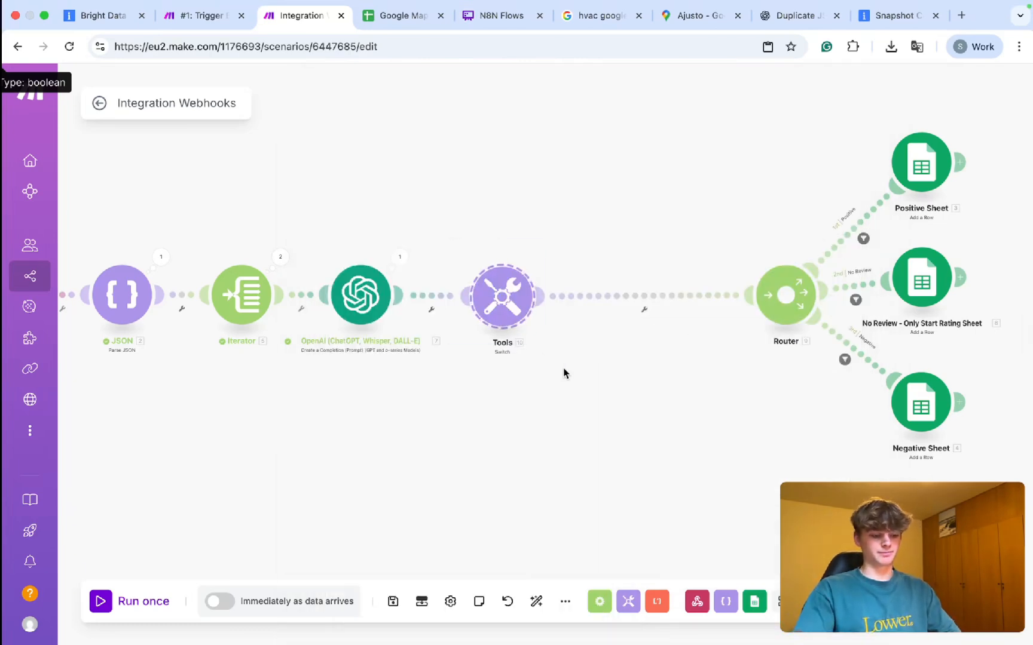
key(Delete)
Move the Webhooks, JSON and Iterator modules next to the Router, auto-align, and check OpenAI's output.
drag(205, 231, 357, 231)
scroll(358, 231, down, 2)
drag(156, 228, 551, 344)
drag(499, 289, 752, 291)
click(536, 602)
drag(683, 439, 431, 408)
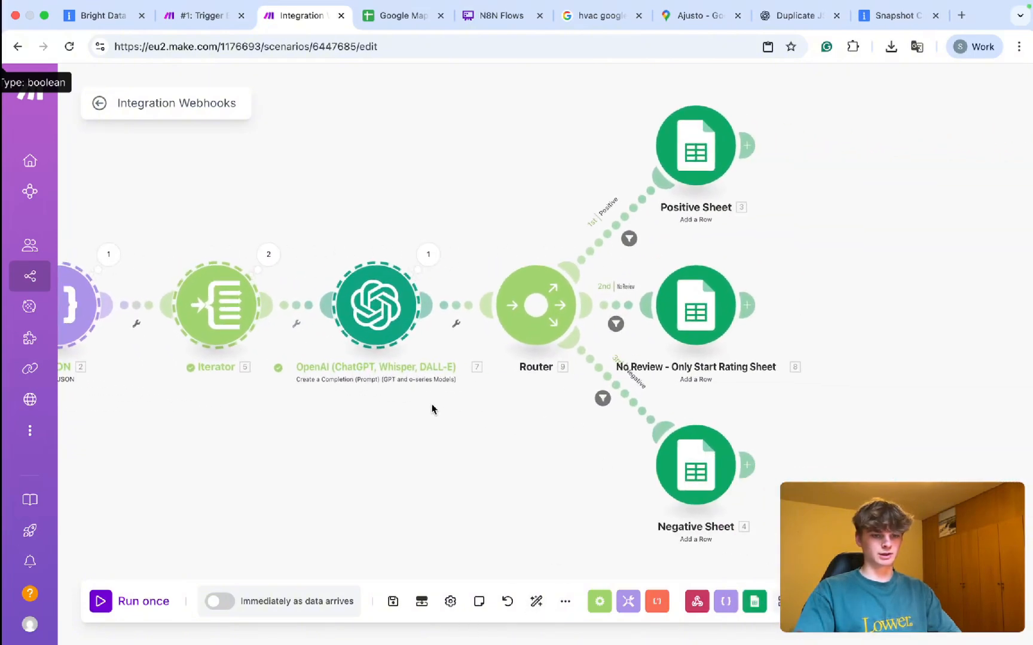
click(425, 262)
Start editing column A's value in the Positive Sheet module, then switch to the Google Maps Reviews spreadsheet.
click(725, 154)
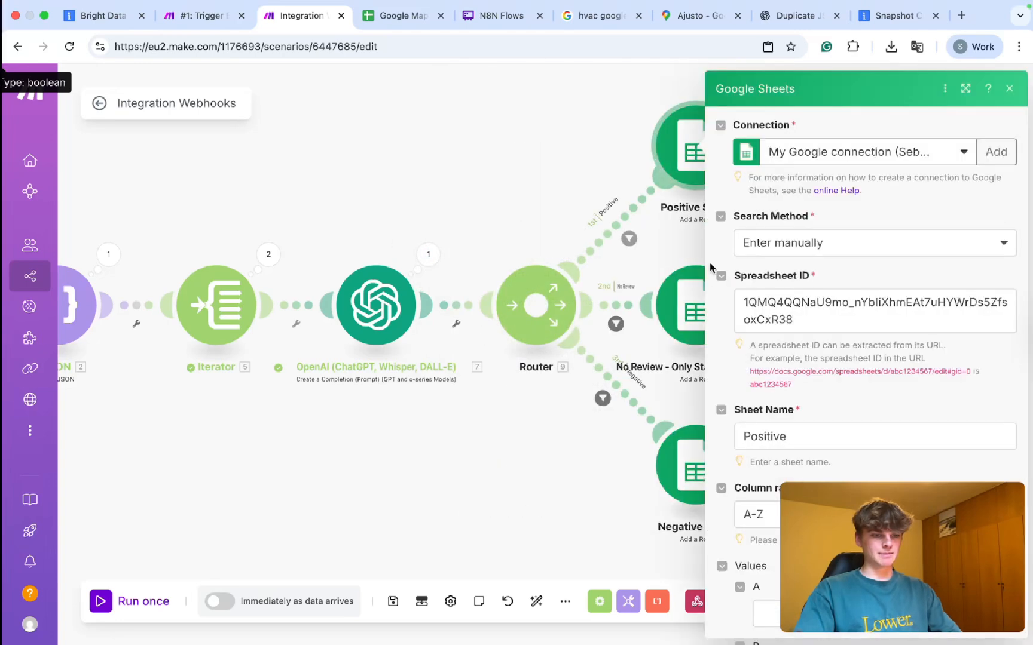
scroll(828, 387, down, 5)
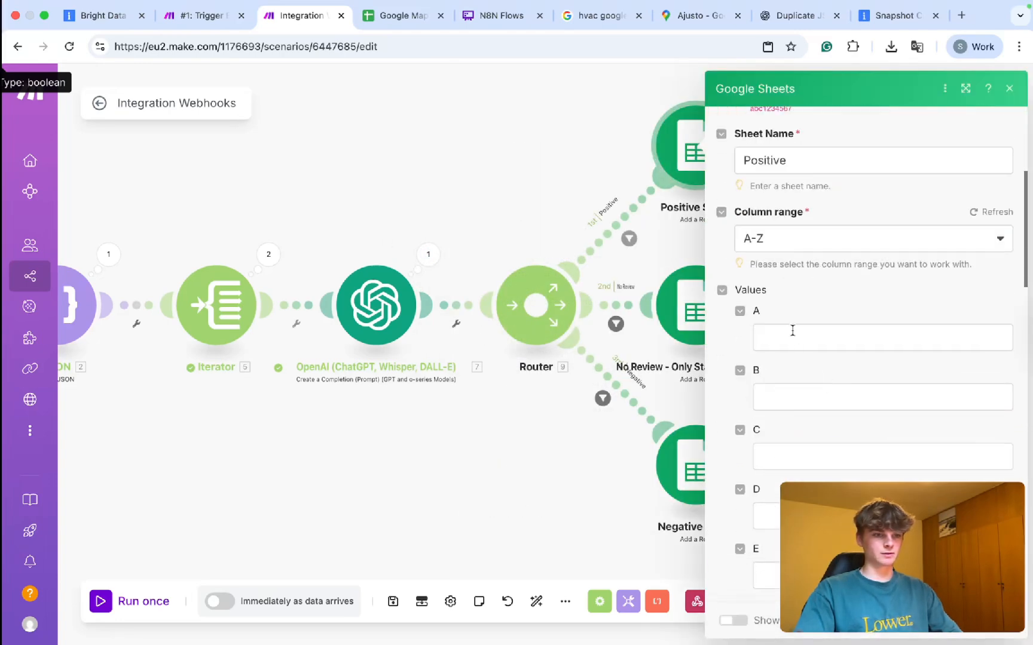
click(792, 330)
key(ctrl+Tab)
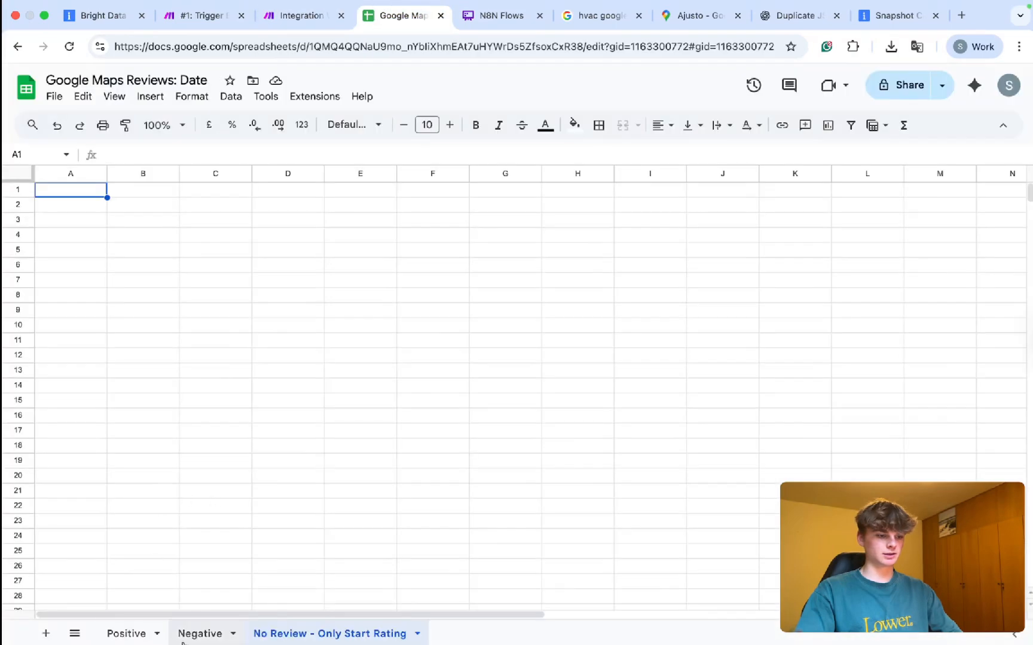
On the Negative sheet, move Link to C1 and put a bold Rating header in B1.
click(200, 634)
click(81, 206)
drag(68, 193, 170, 193)
click(139, 218)
click(138, 195)
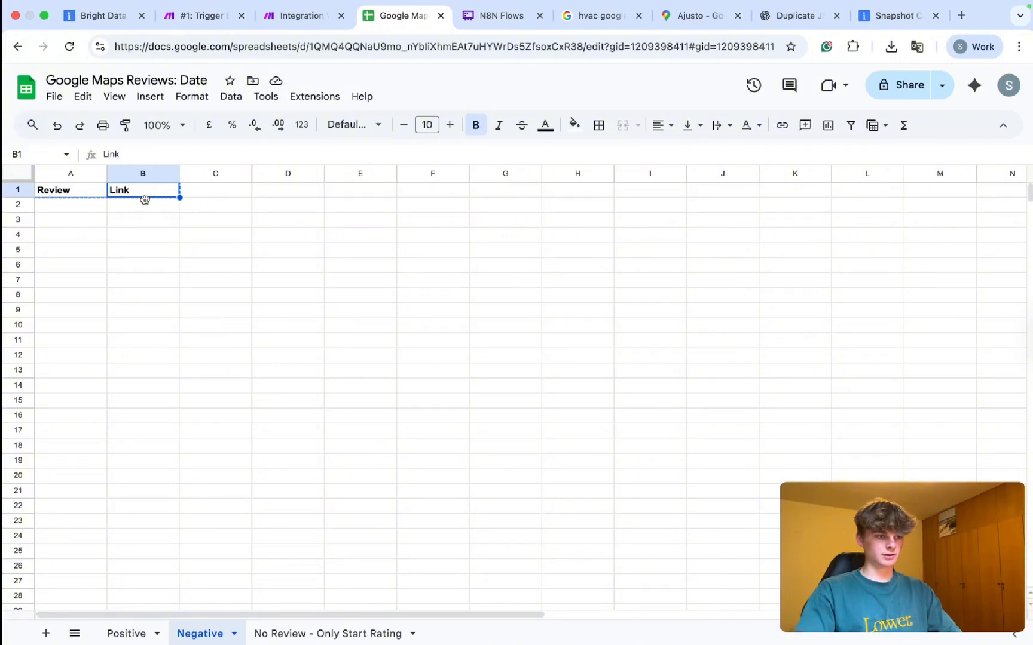
click(212, 203)
click(141, 196)
key(ctrl+x)
key(Right)
key(ctrl+v)
key(Left)
text(R)
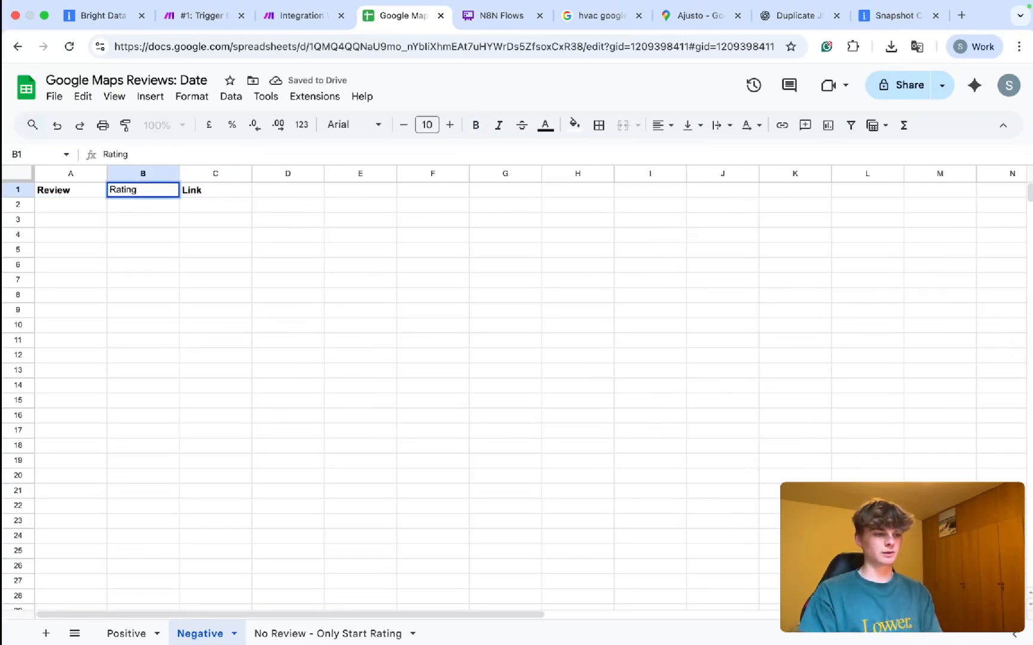
key(Return)
key(Up)
key(super+b)
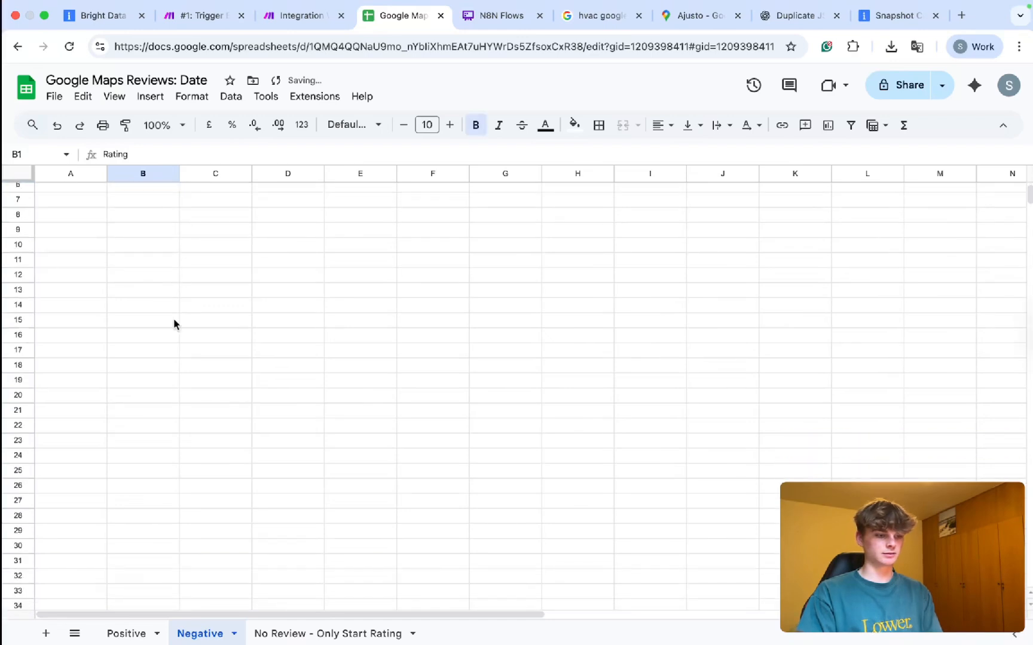
Copy the Review, Rating, Link headers into row 1 of the Positive and No Review sheets.
drag(74, 191, 215, 190)
key(super+c)
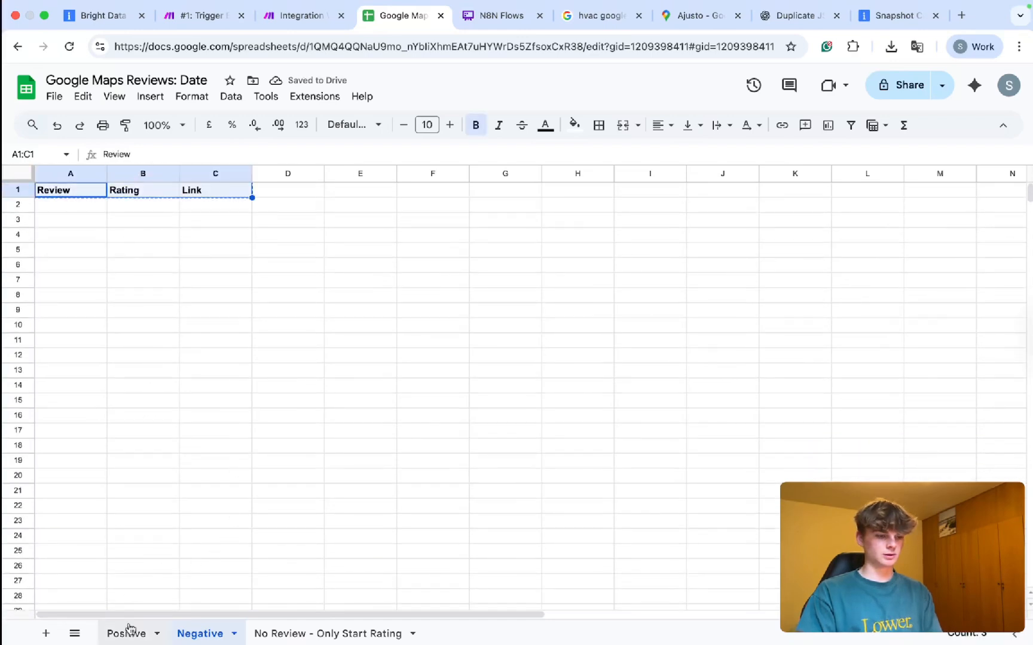
click(126, 634)
click(89, 192)
key(super+v)
click(327, 633)
key(super+v)
click(361, 340)
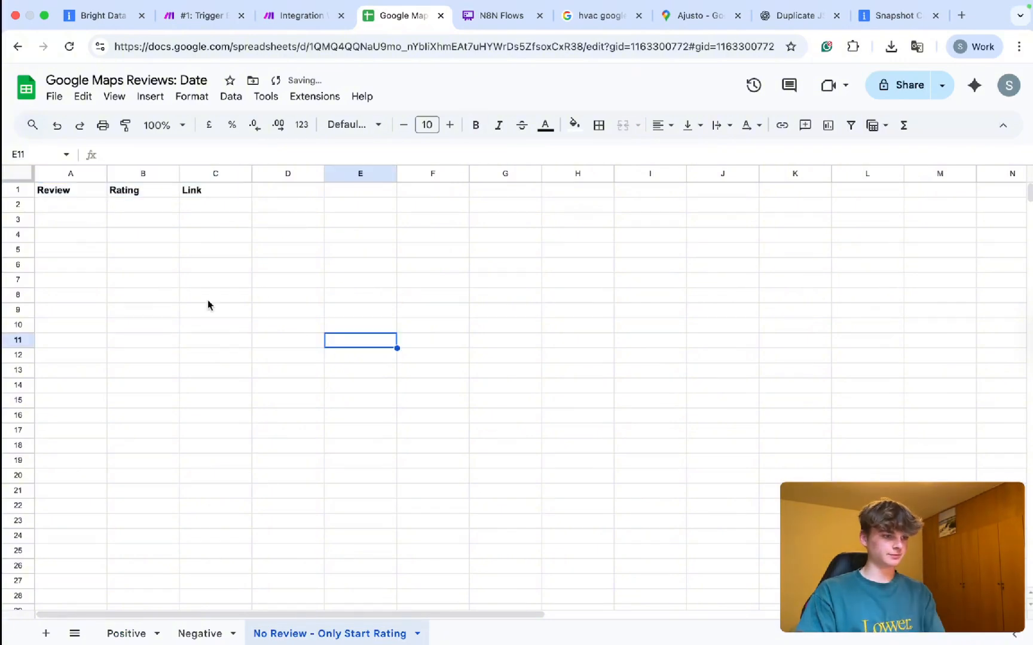
drag(102, 191, 135, 193)
click(176, 195)
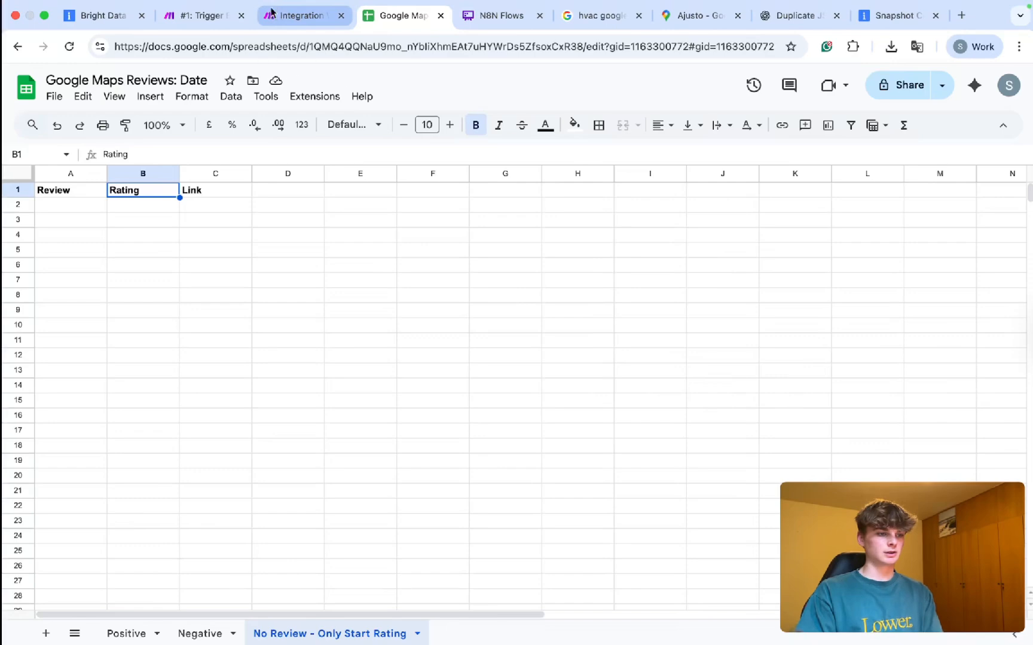
click(199, 15)
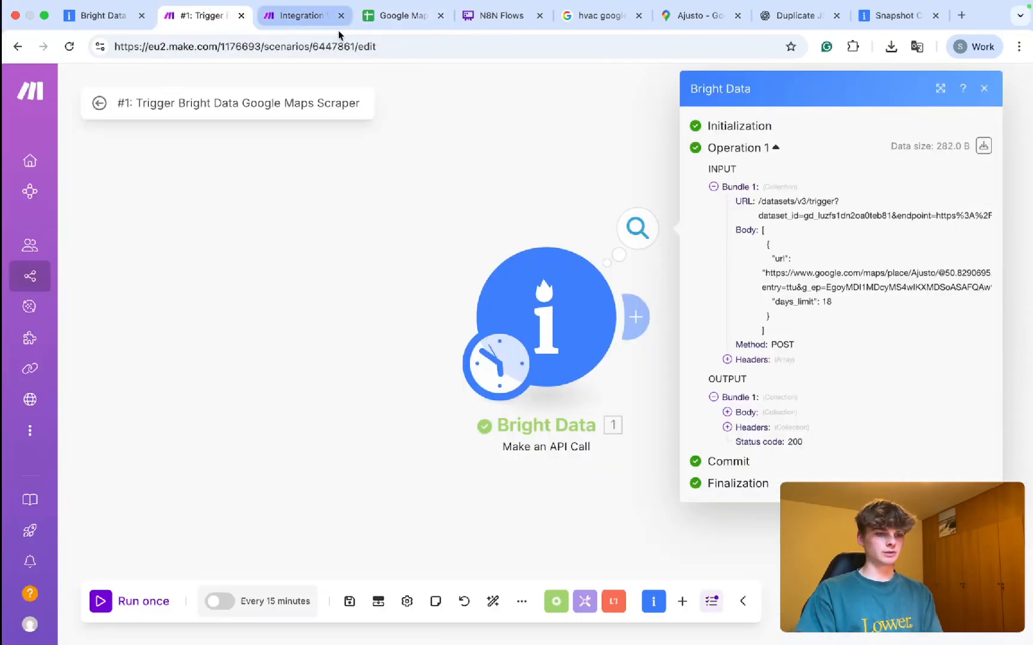
Map the parsed review, review_rating and url into the Positive Sheet module's columns A, B, C.
click(302, 15)
click(793, 333)
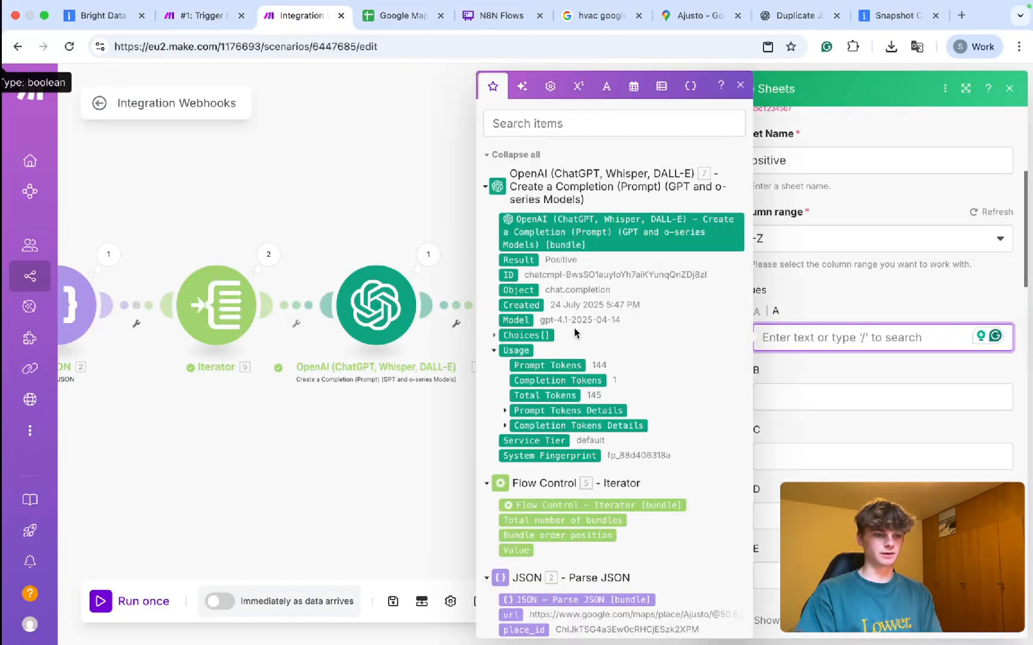
scroll(544, 335, down, 6)
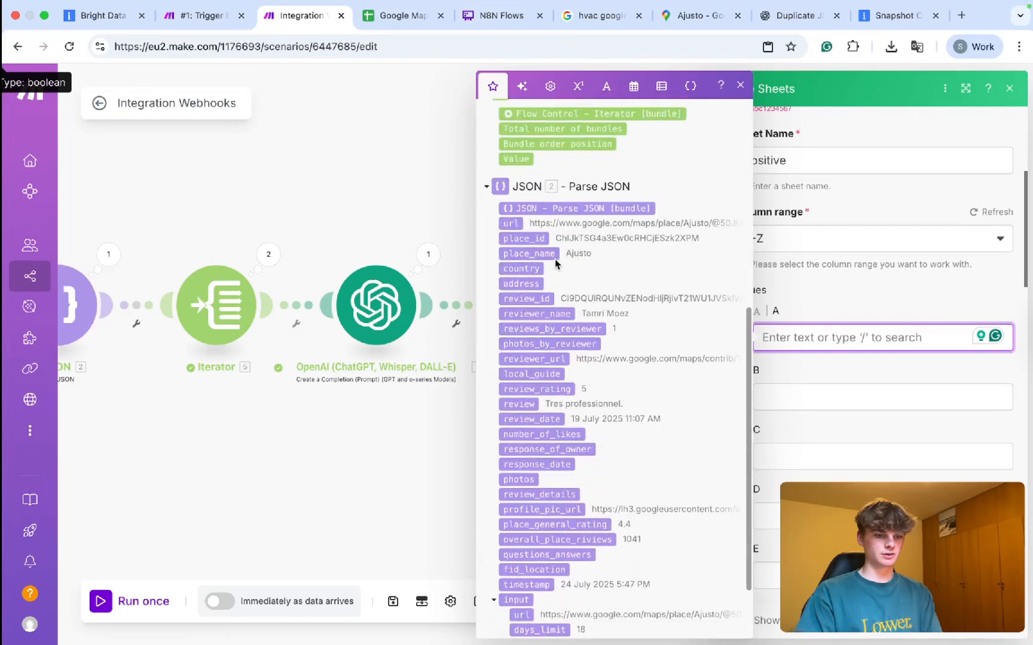
scroll(553, 275, down, 1)
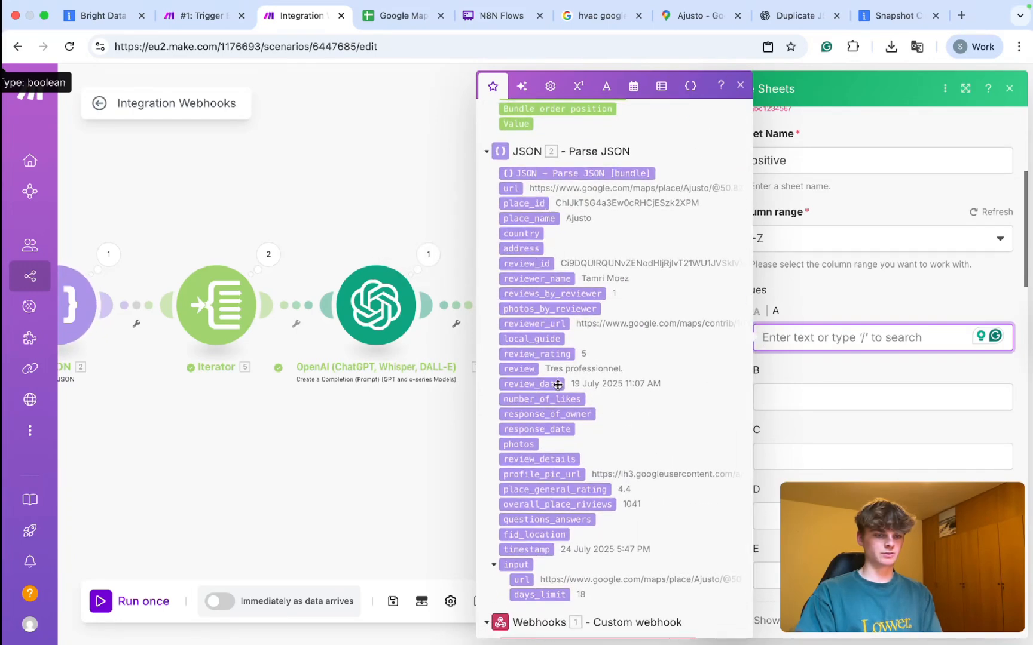
click(519, 368)
click(810, 395)
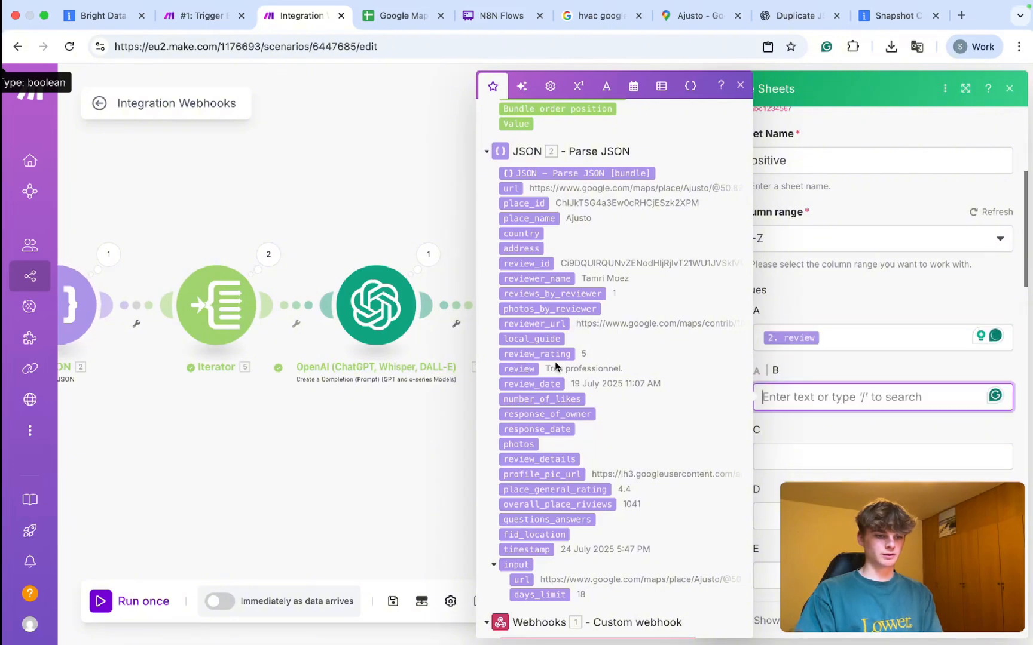
click(538, 353)
click(771, 454)
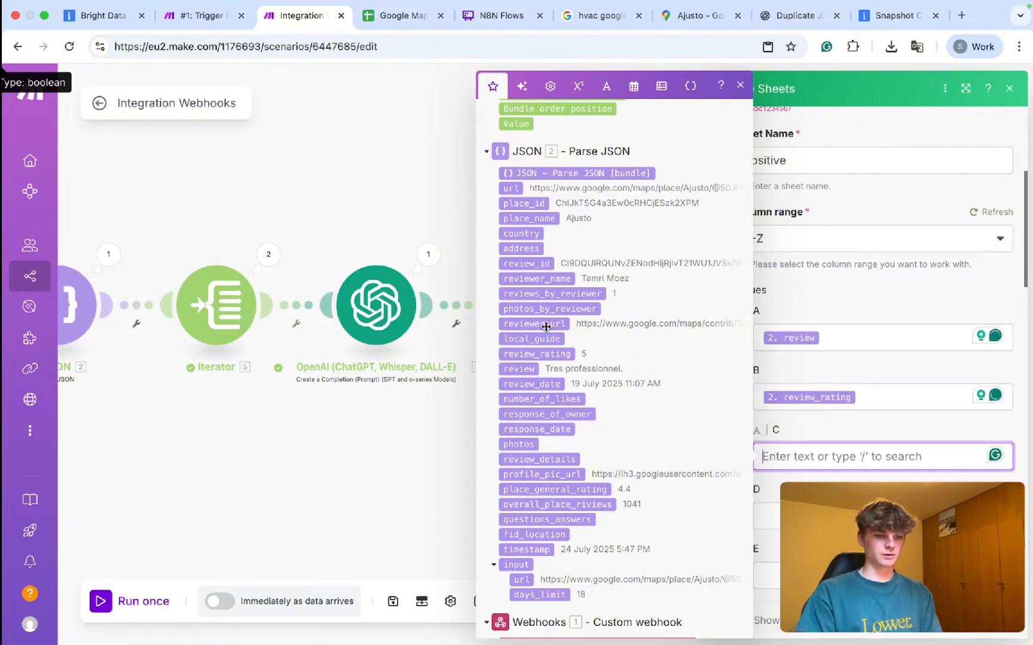
click(511, 188)
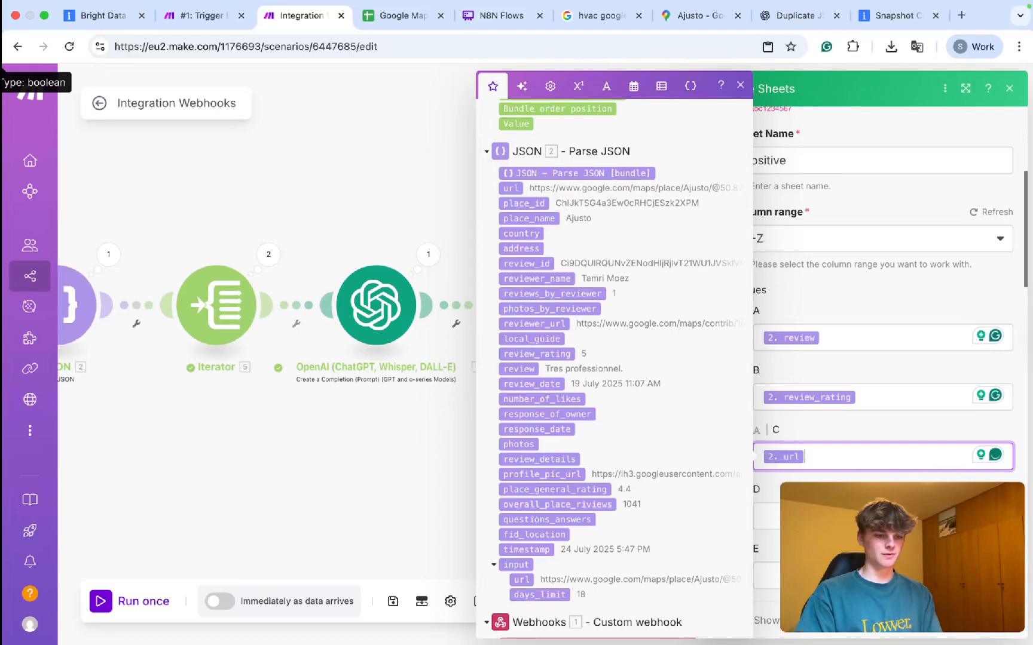
scroll(883, 370, down, 1)
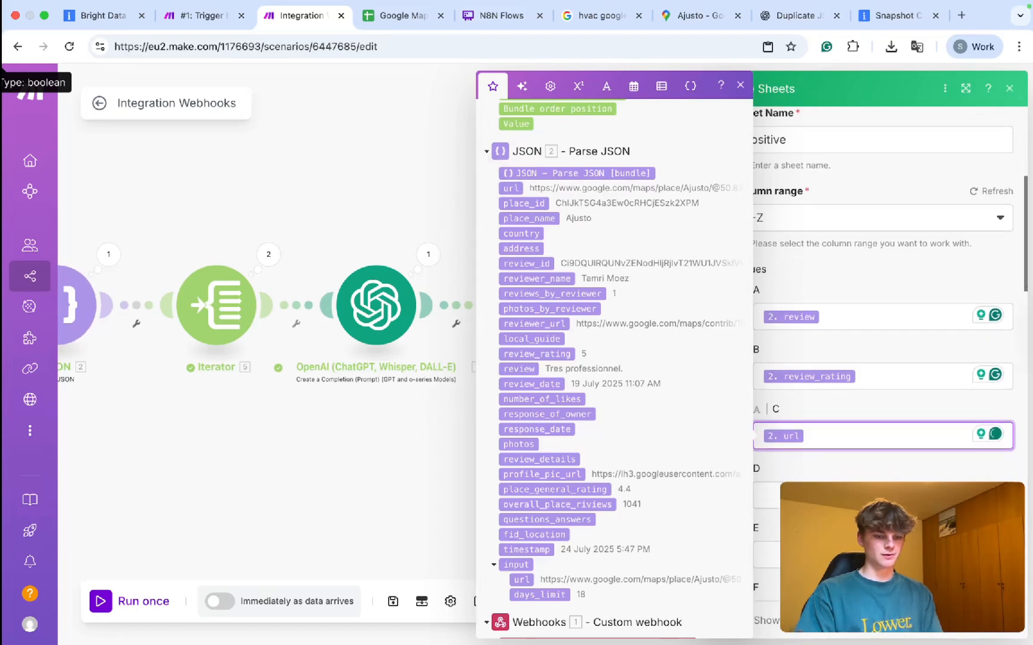
click(992, 620)
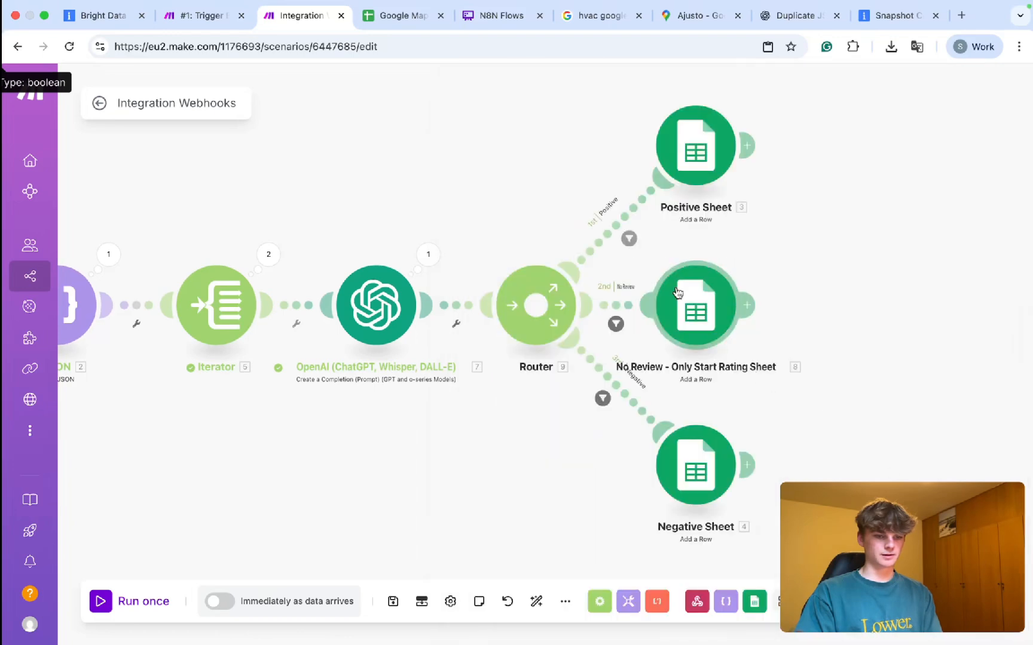
click(679, 295)
Map review, review_rating and url into columns A–C of the No Review - Only Start Rating module.
scroll(791, 461, down, 5)
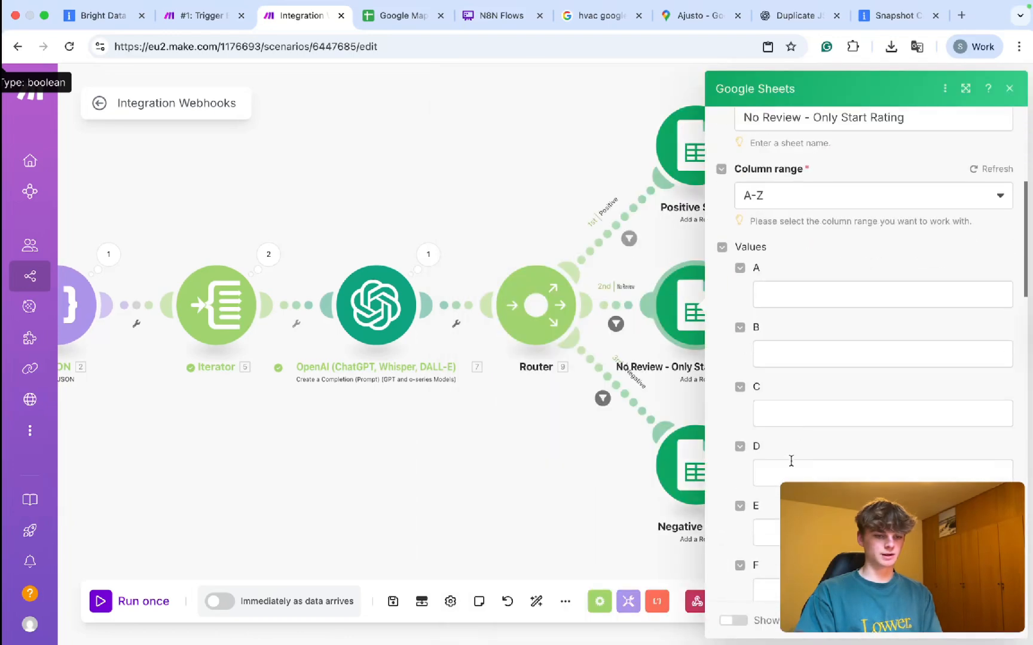
click(777, 301)
scroll(532, 269, down, 10)
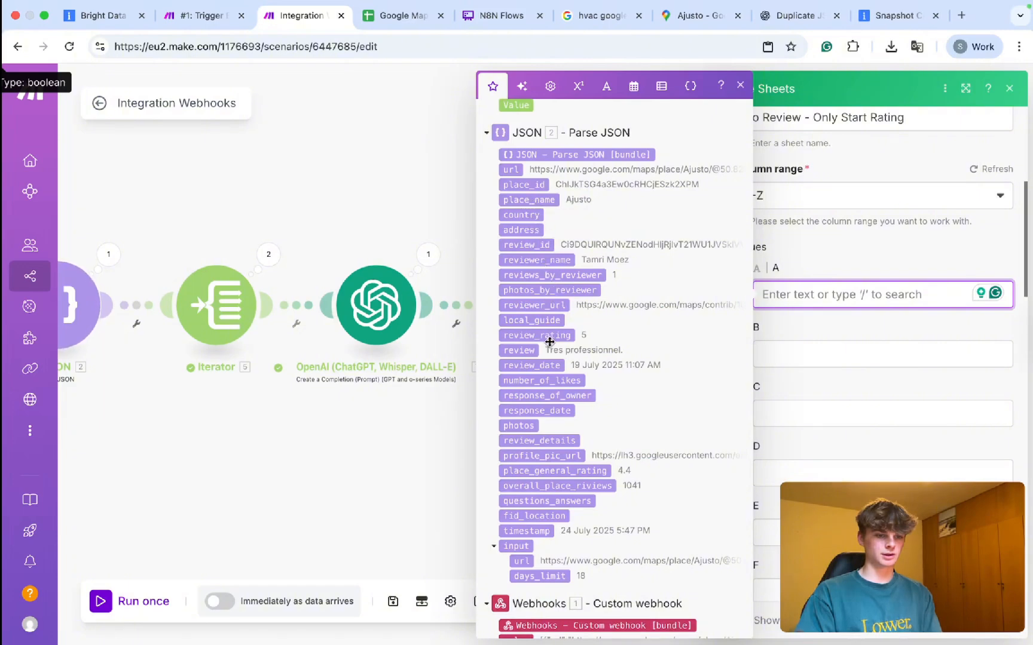
click(520, 350)
click(780, 354)
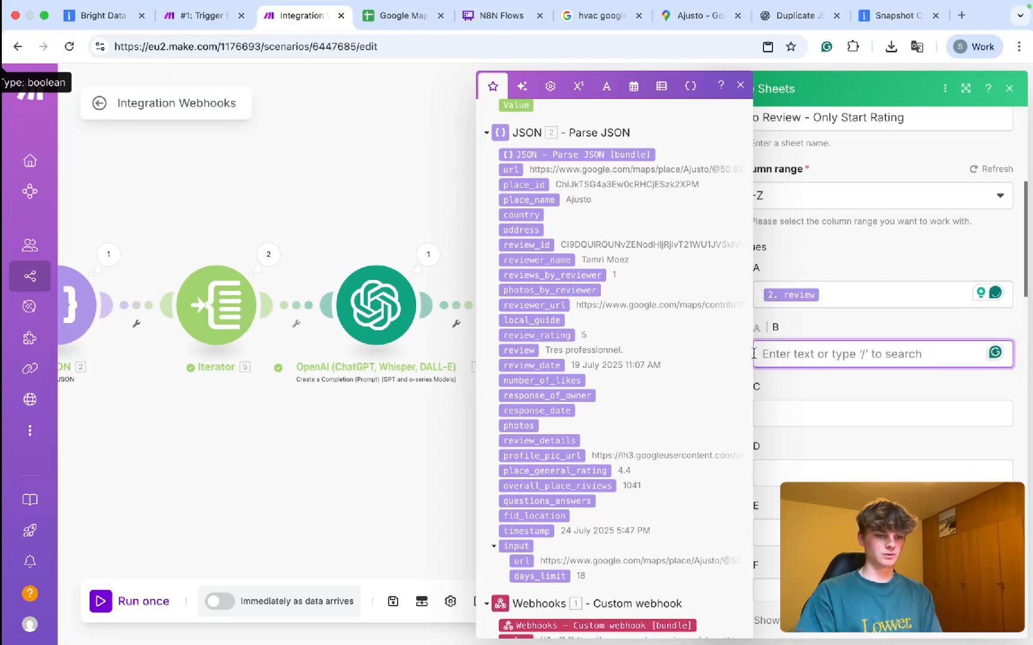
click(569, 334)
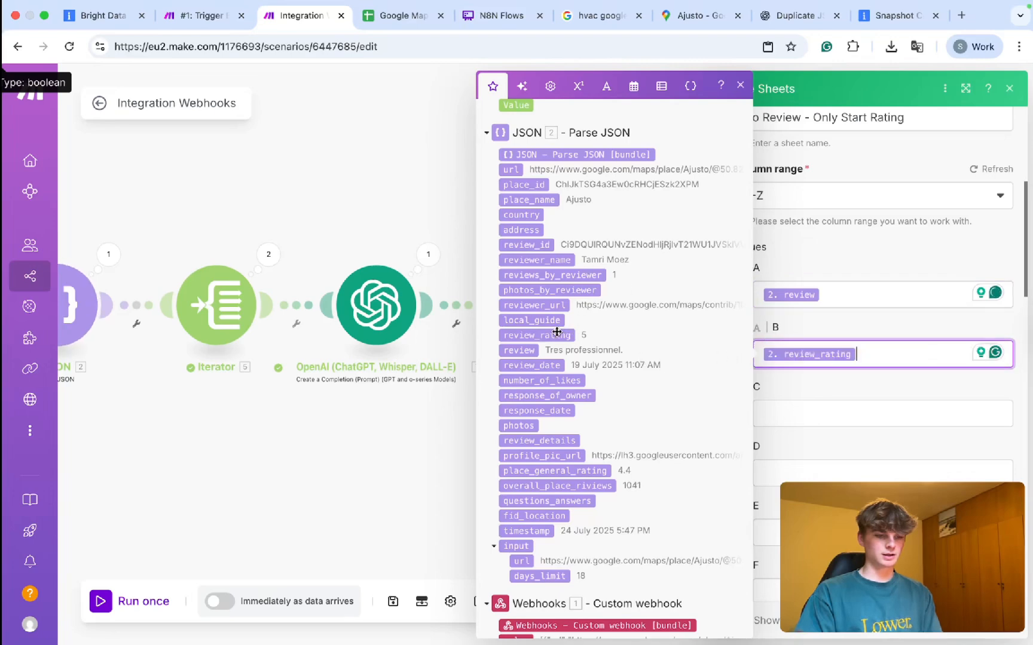
click(798, 411)
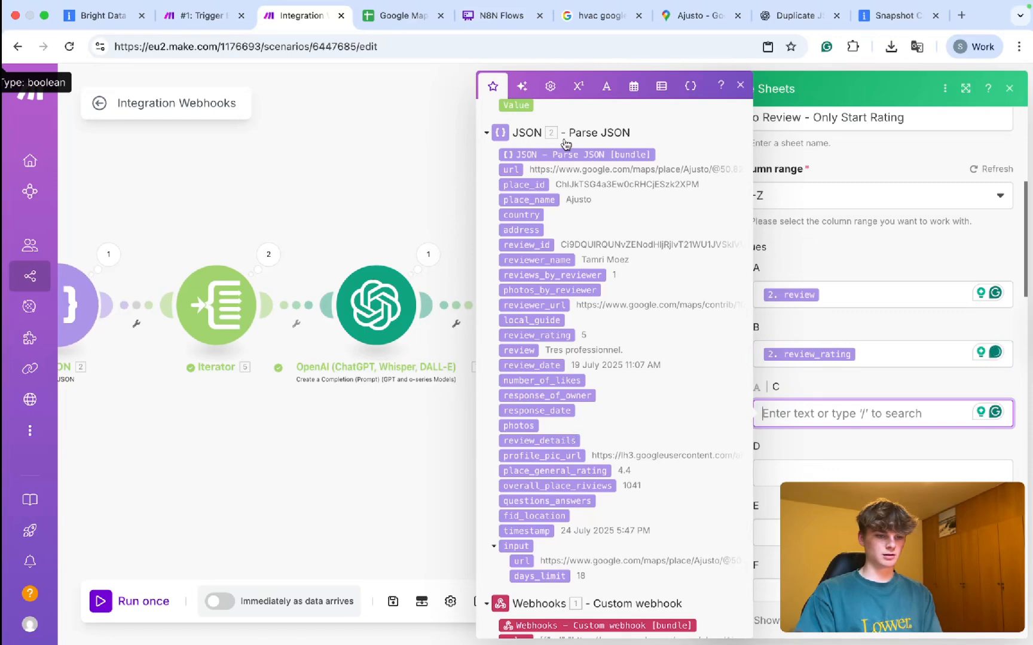
click(535, 174)
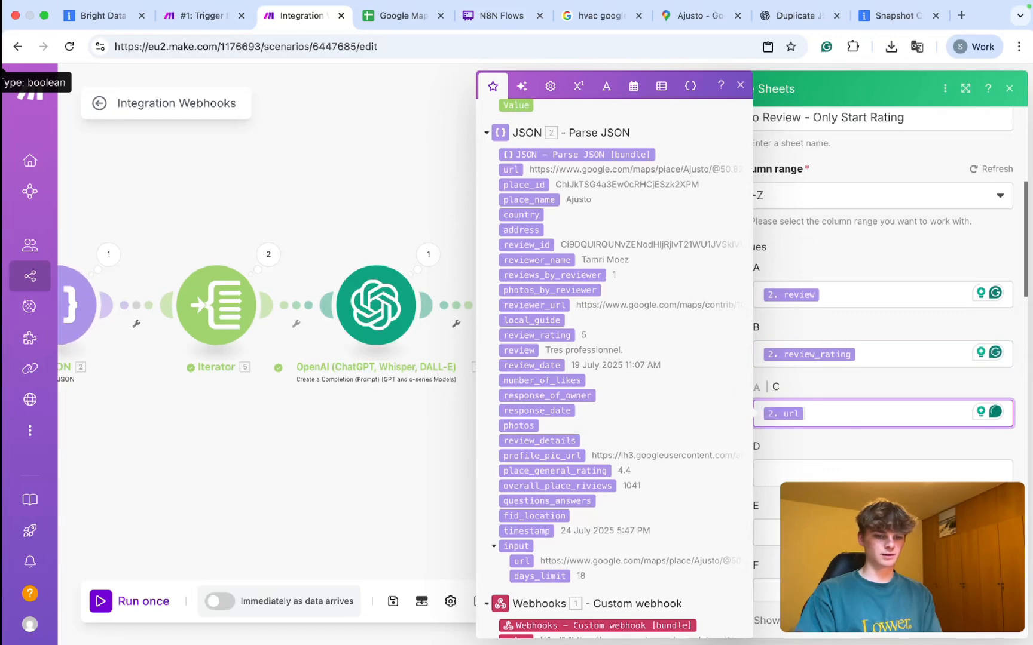
click(994, 621)
Map the same review, review_rating and url values into the Negative Sheet module's columns A–C and save.
click(686, 452)
scroll(748, 406, down, 2)
scroll(747, 406, down, 5)
click(795, 271)
scroll(554, 473, down, 10)
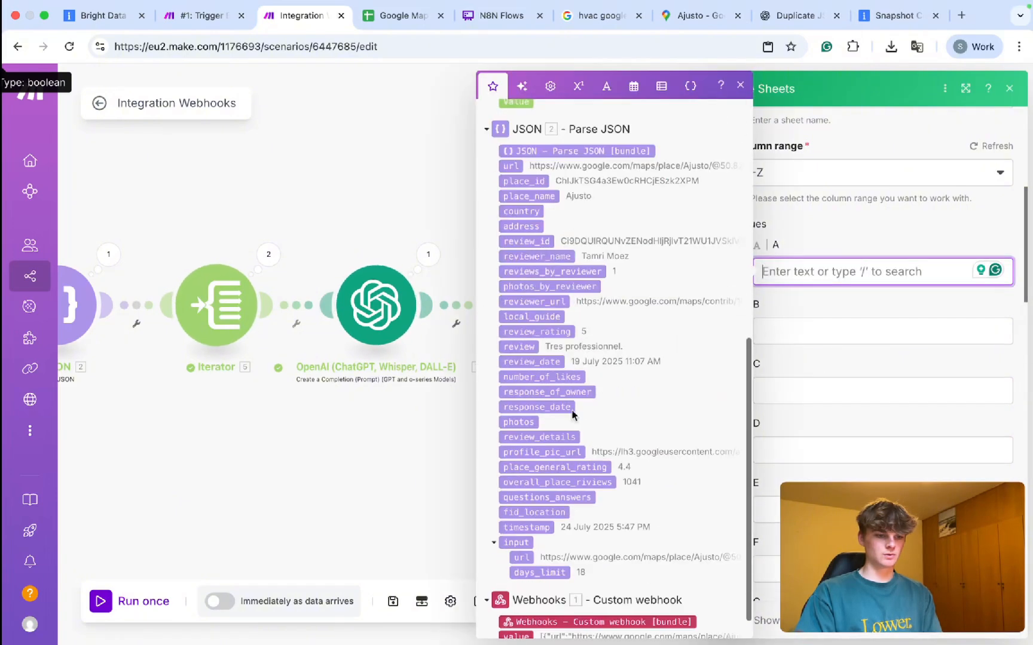
click(519, 345)
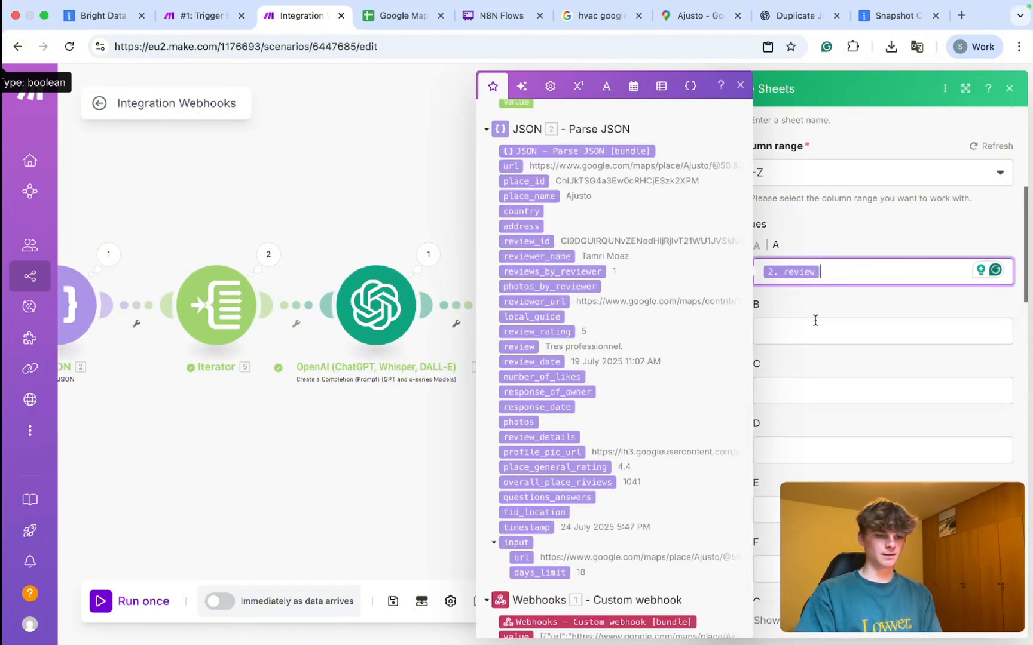
click(812, 330)
click(538, 332)
click(811, 389)
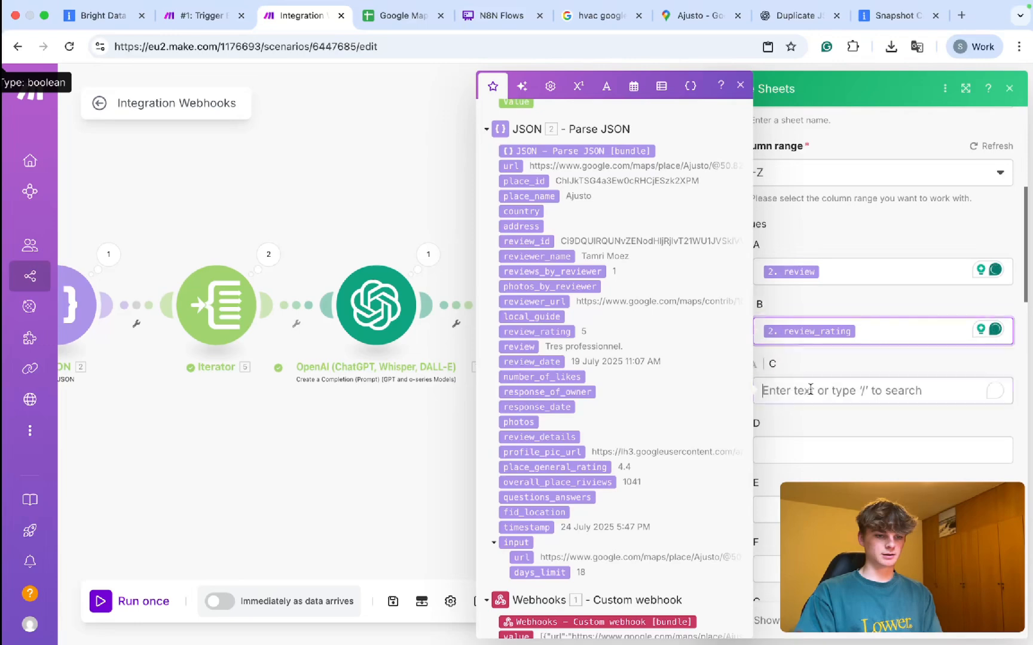
click(511, 166)
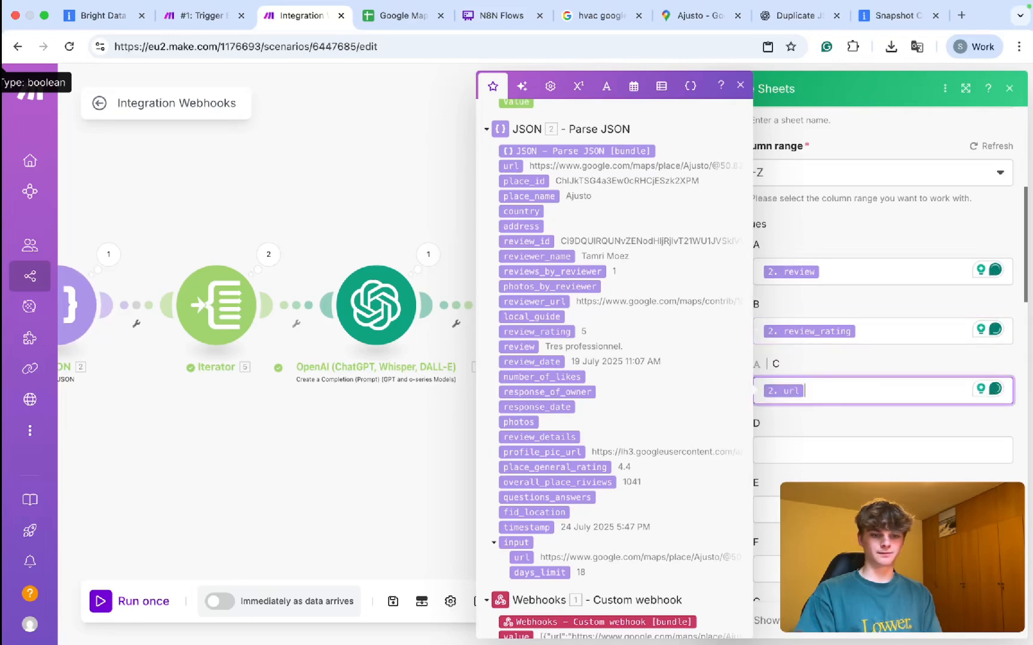
click(1003, 634)
drag(796, 376, 691, 367)
scroll(691, 367, down, 3)
Move the Router and three sheet modules nearer OpenAI, then add a module after Positive Sheet.
drag(351, 377, 479, 377)
scroll(478, 377, down, 1)
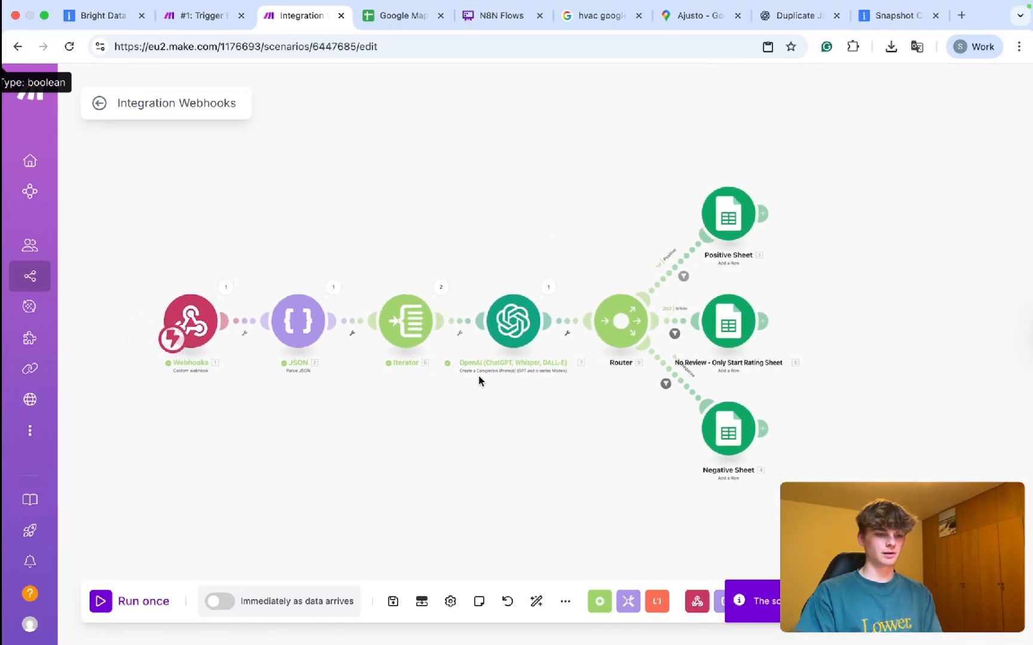
scroll(479, 381, right, 3)
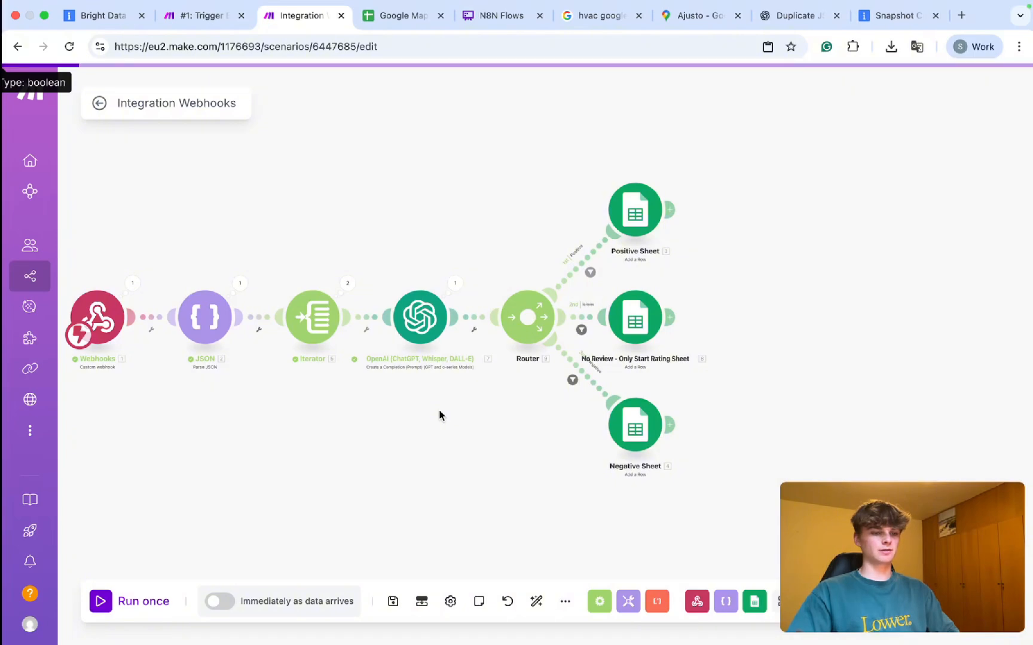
drag(482, 160, 777, 513)
drag(528, 317, 853, 323)
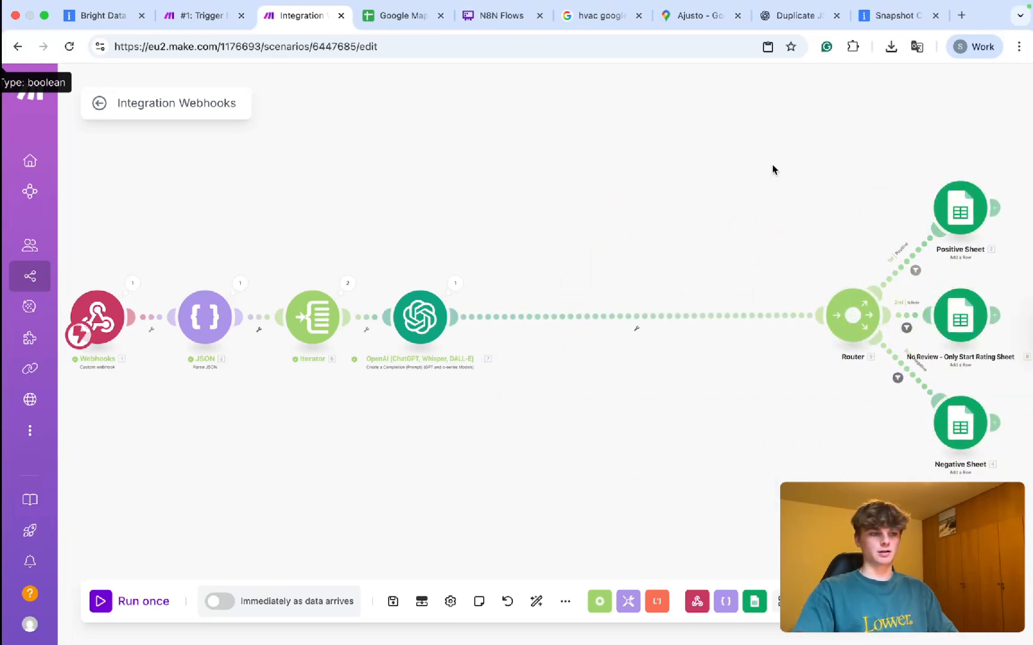
drag(787, 147, 1024, 499)
drag(877, 310, 558, 299)
click(544, 222)
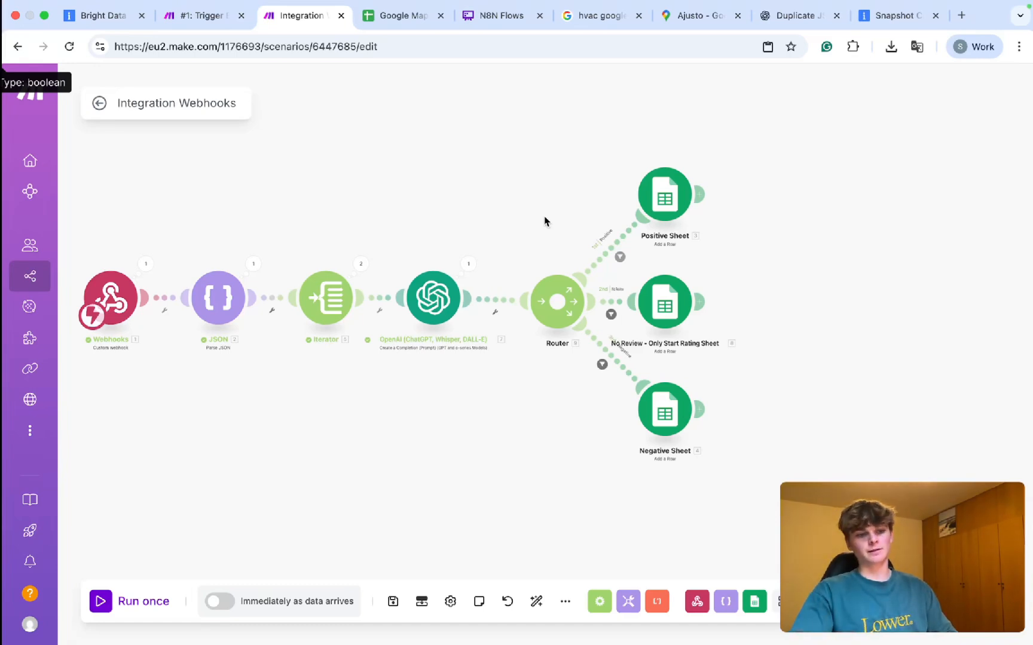
click(698, 195)
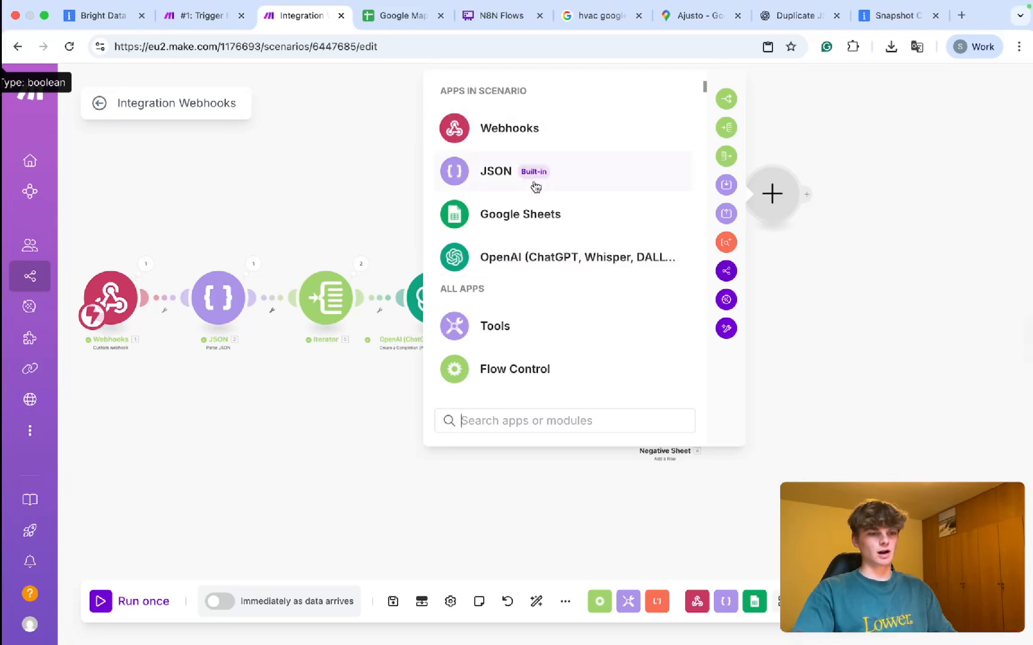
Add a Tools Text aggregator using JSON - Parse JSON [2] as its source module.
click(500, 316)
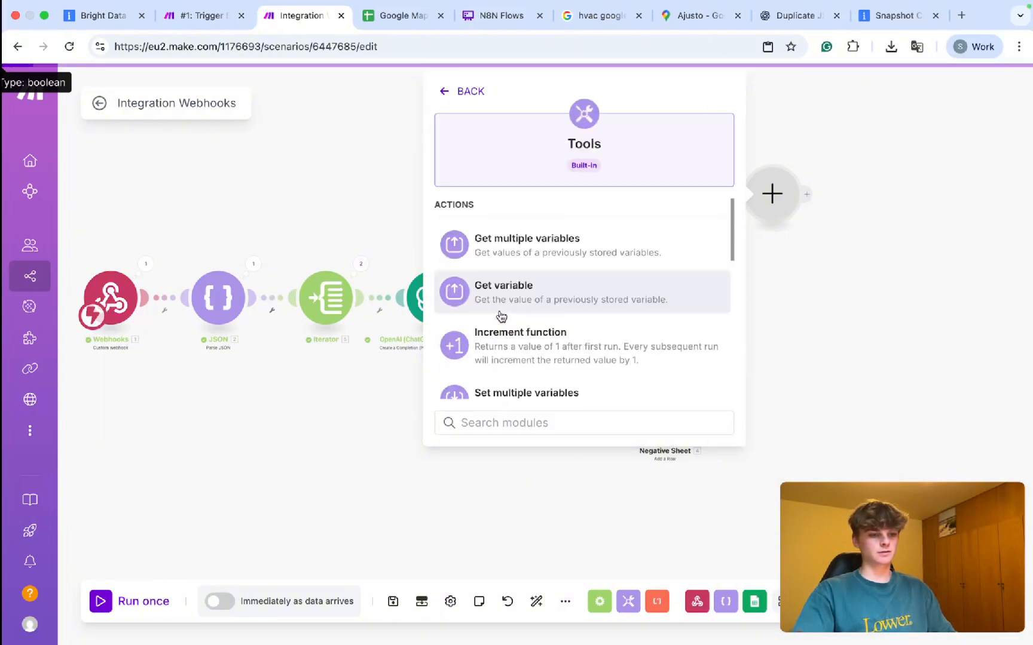
text(aggre)
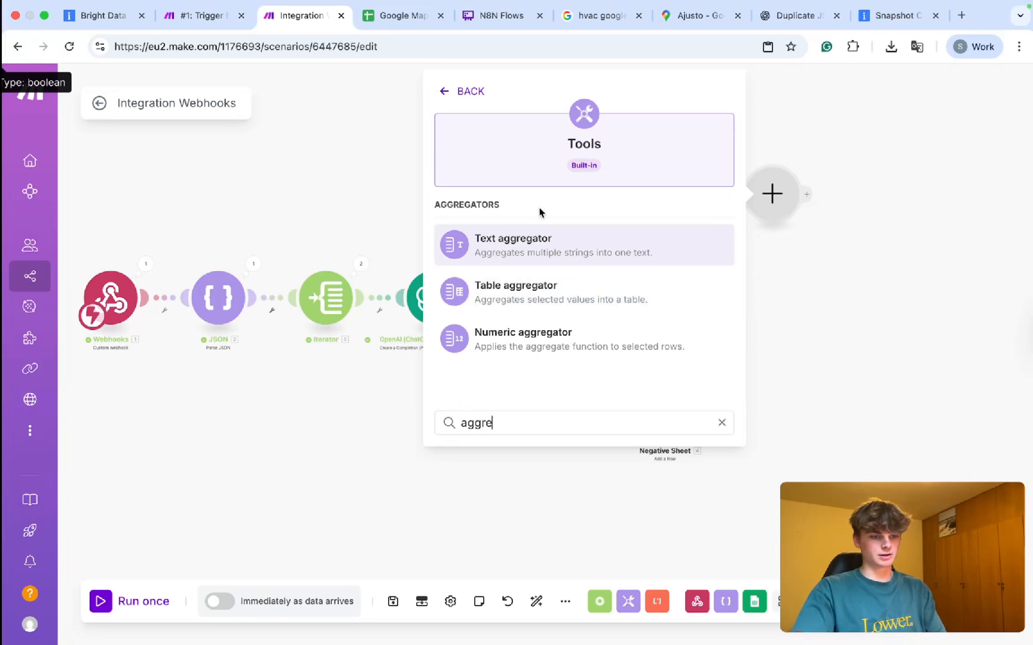
click(533, 239)
click(570, 187)
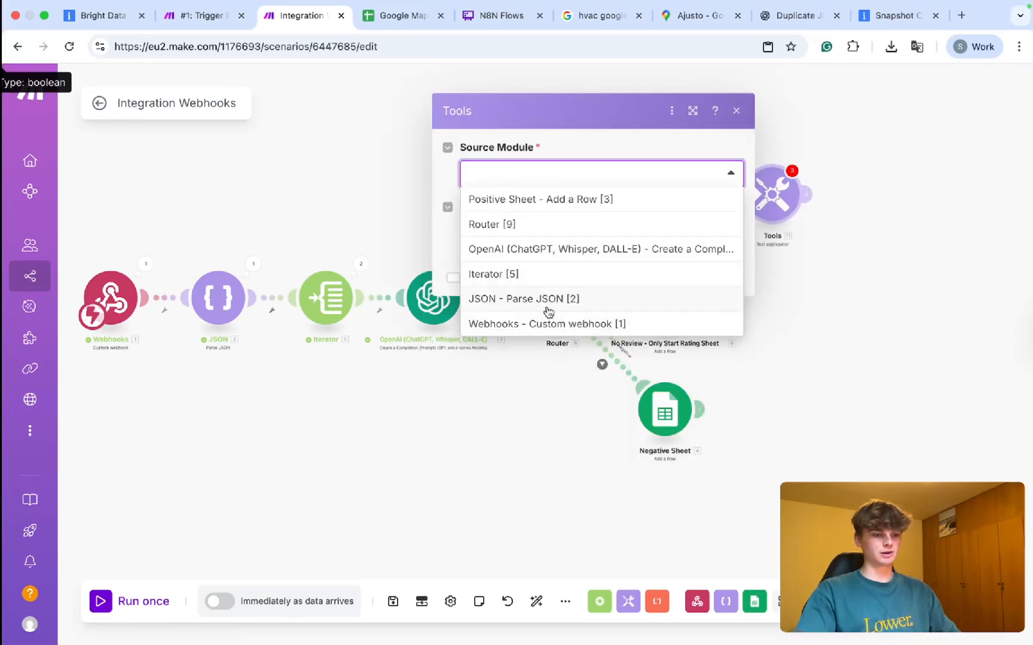
click(548, 309)
Map the parsed review and review_rating values into the aggregator's text on separate lines.
click(520, 236)
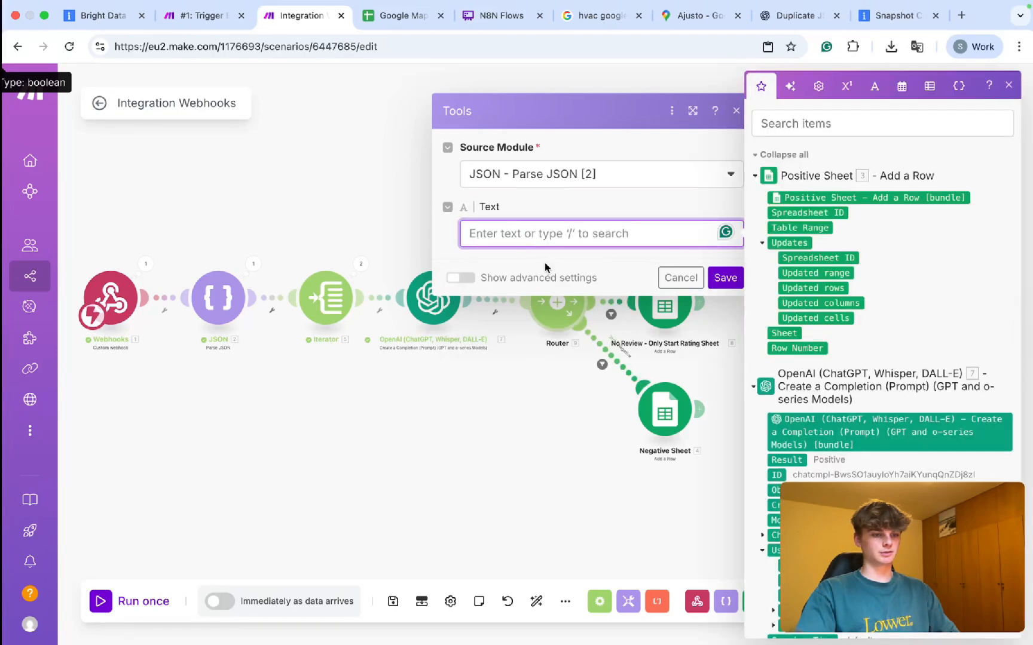
scroll(859, 391, down, 10)
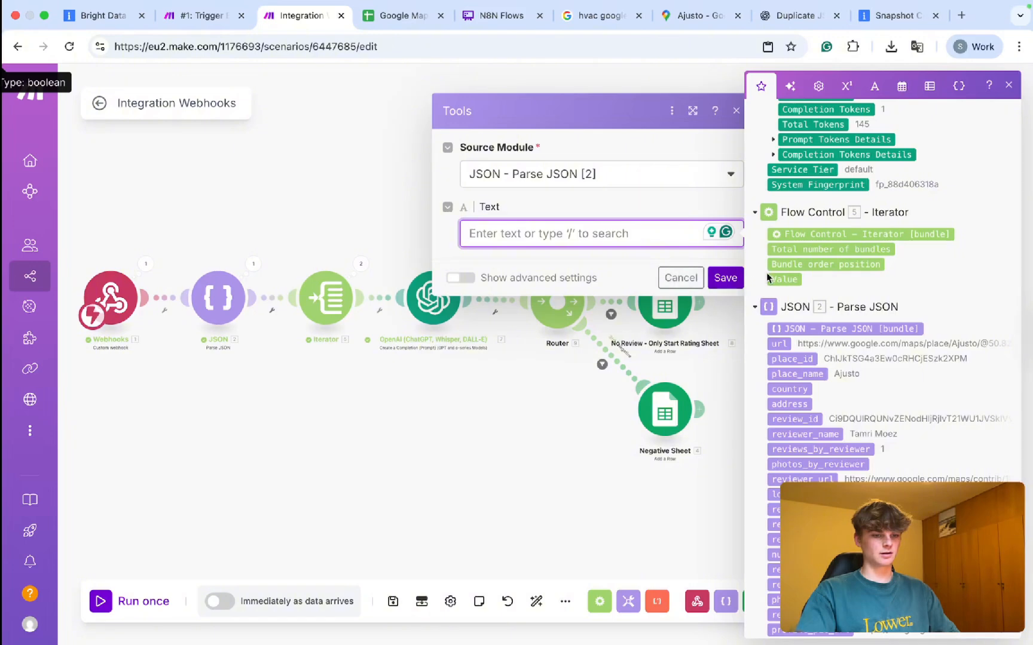
scroll(767, 278, up, 10)
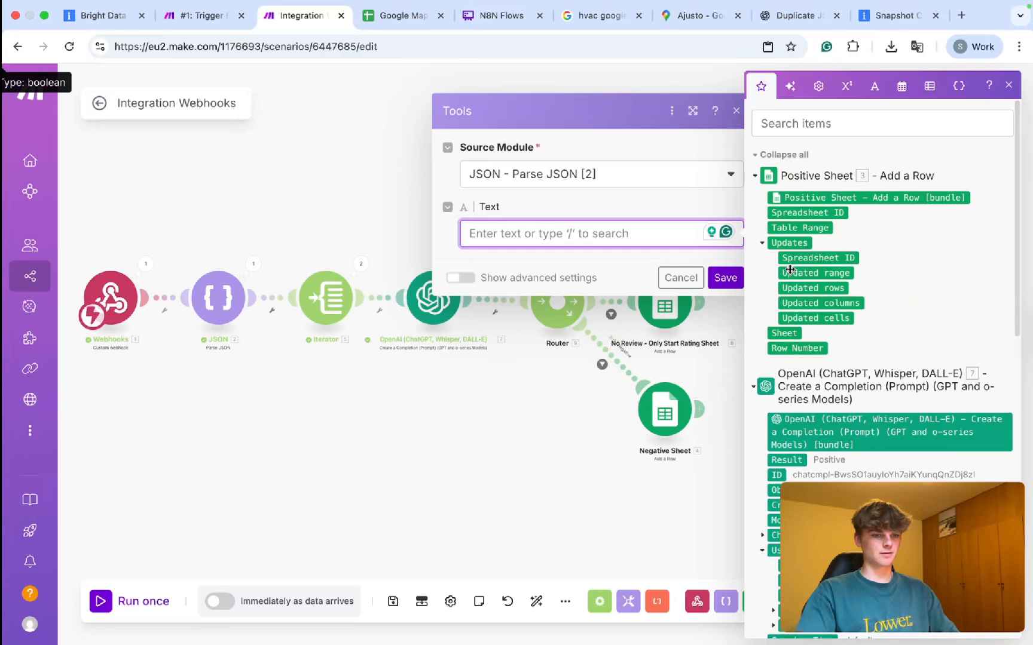
scroll(789, 270, down, 10)
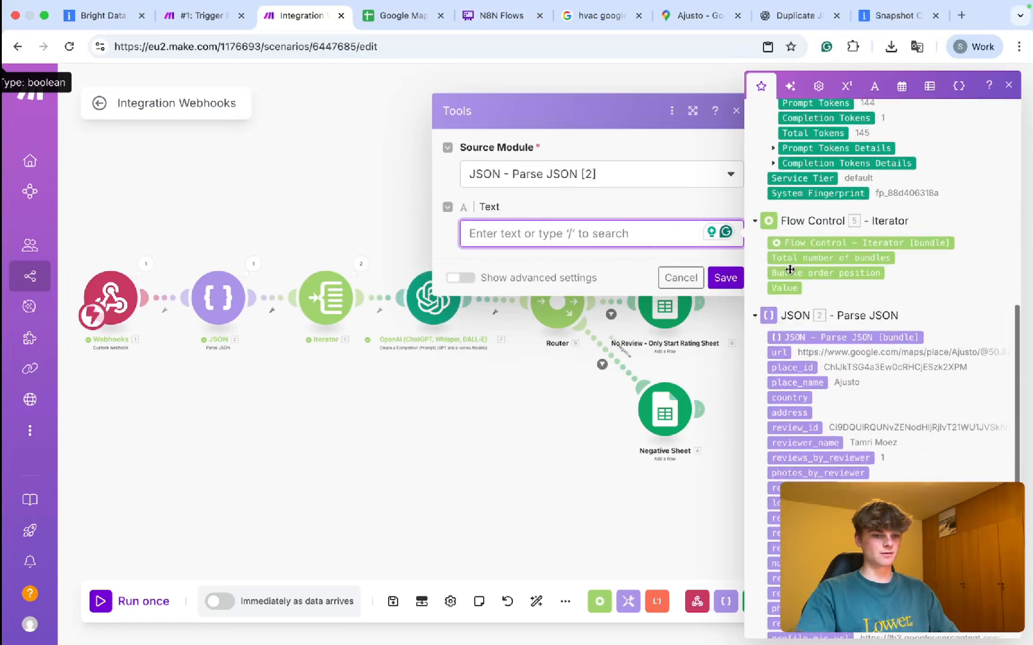
scroll(790, 270, down, 4)
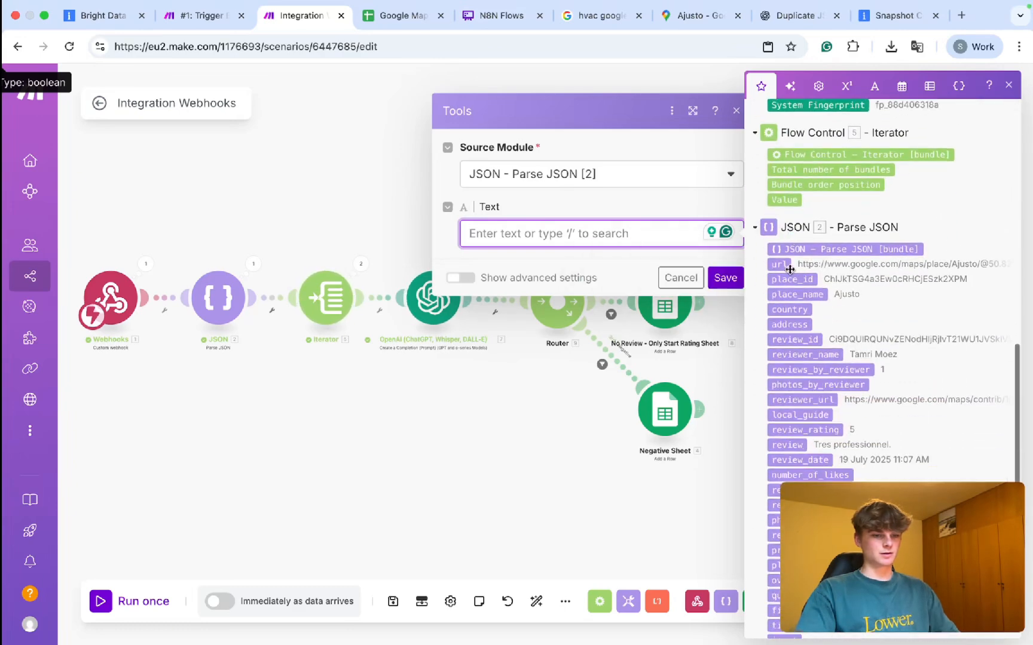
scroll(803, 356, down, 2)
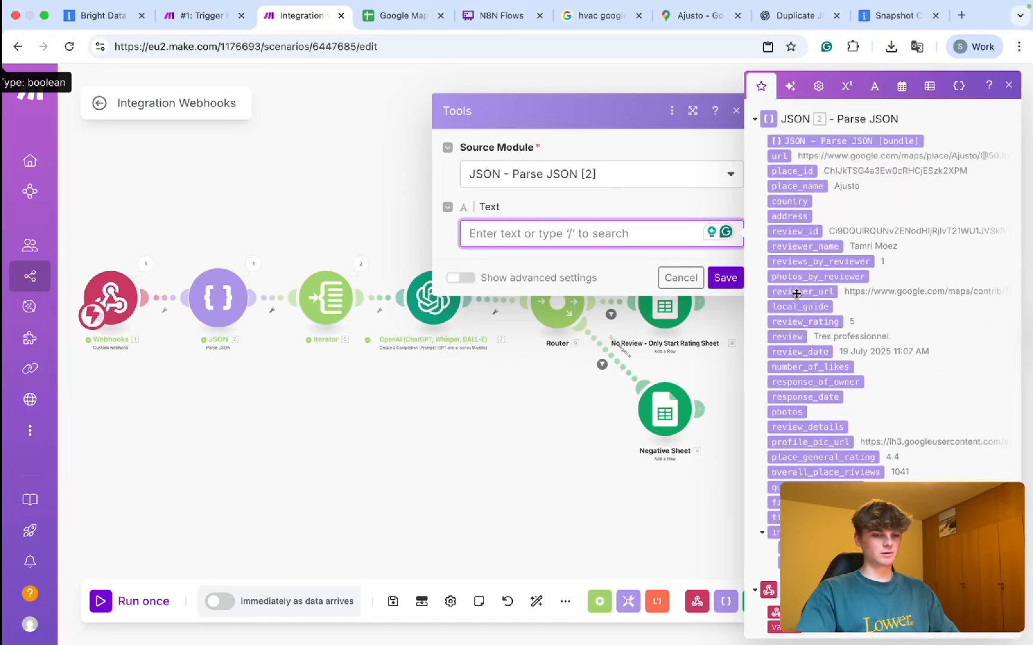
click(793, 336)
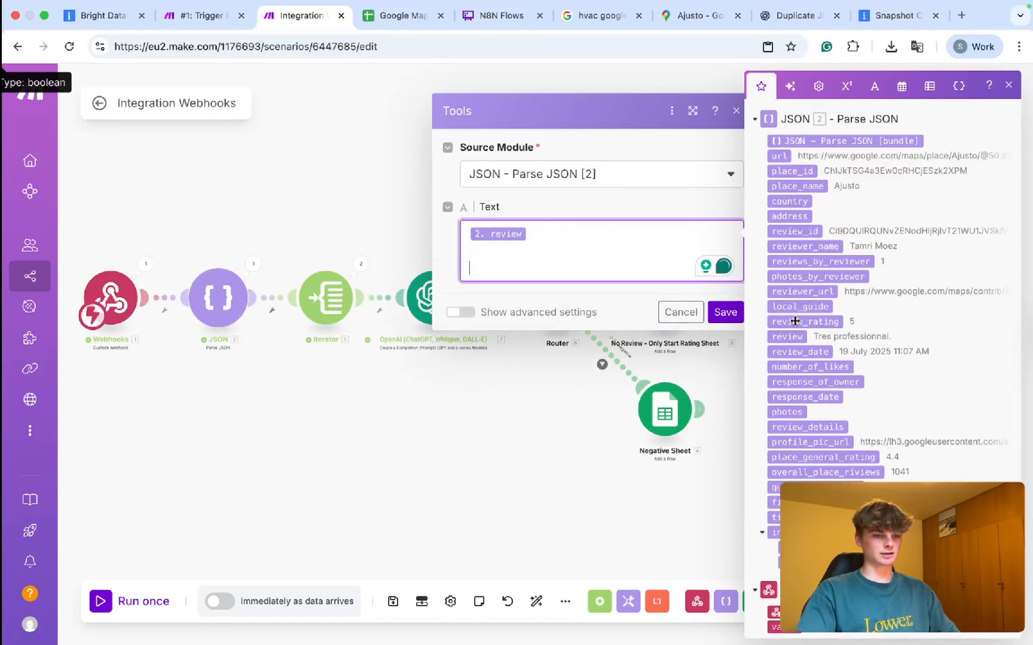
click(795, 322)
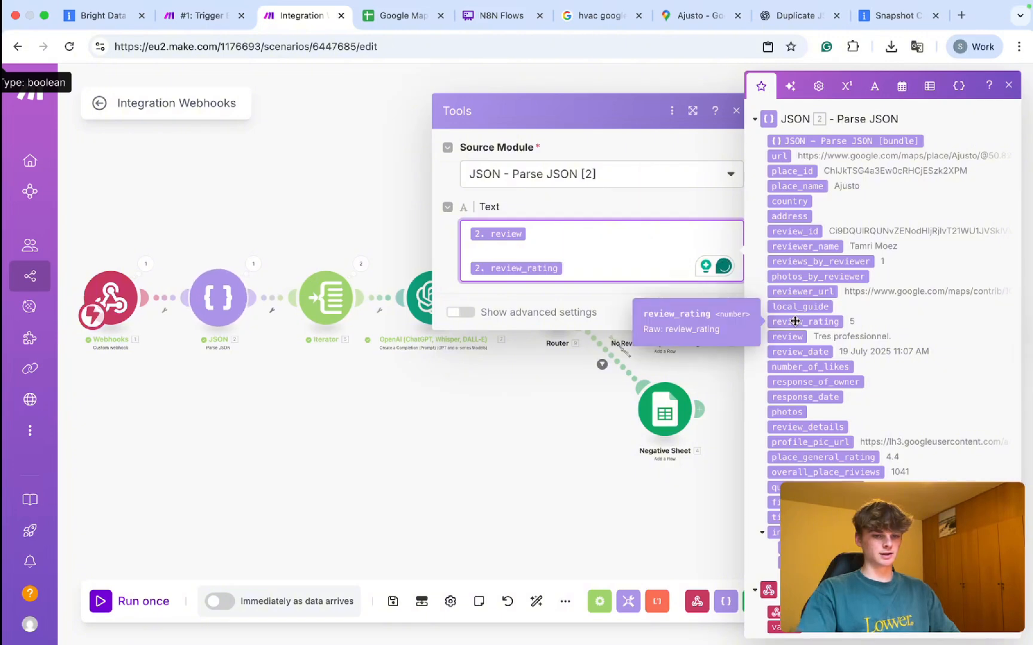
key(Return)
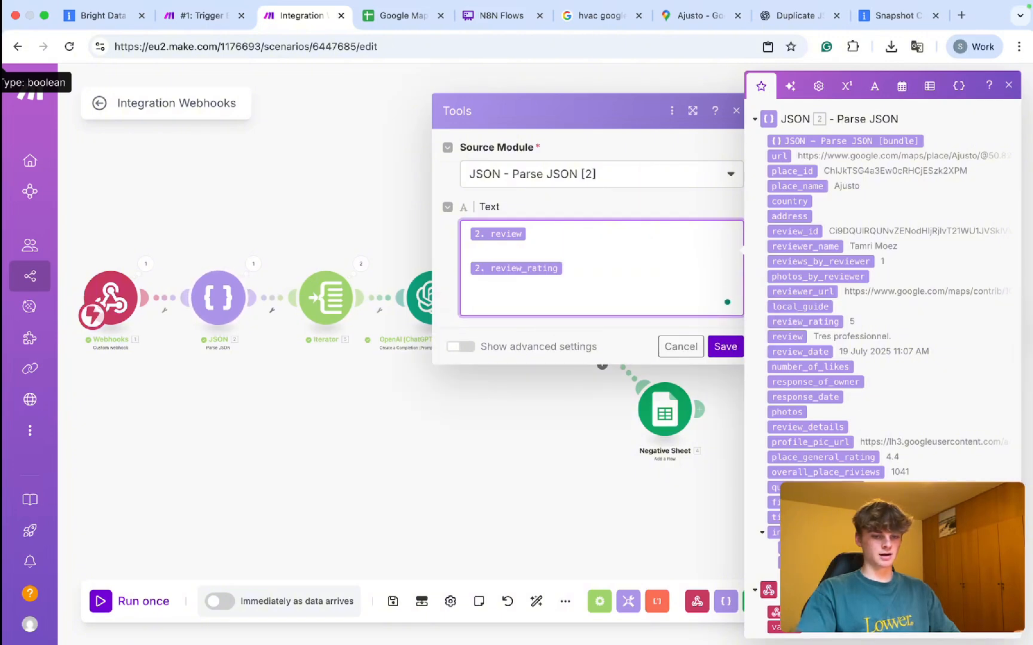
click(859, 459)
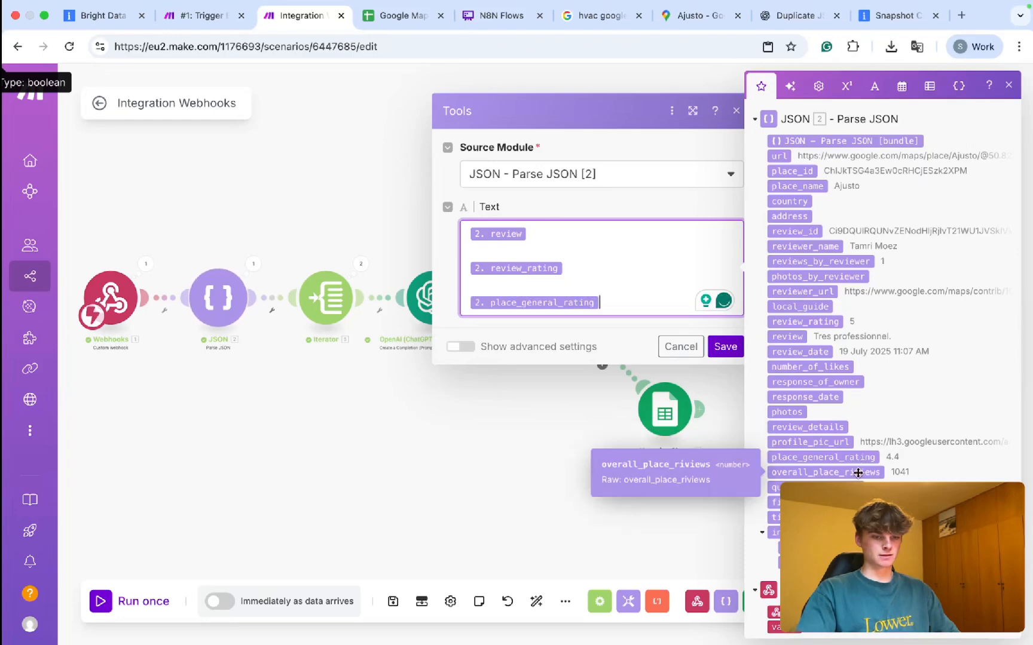
key(BackSpace)
key(BackSpace)
key(BackSpace)
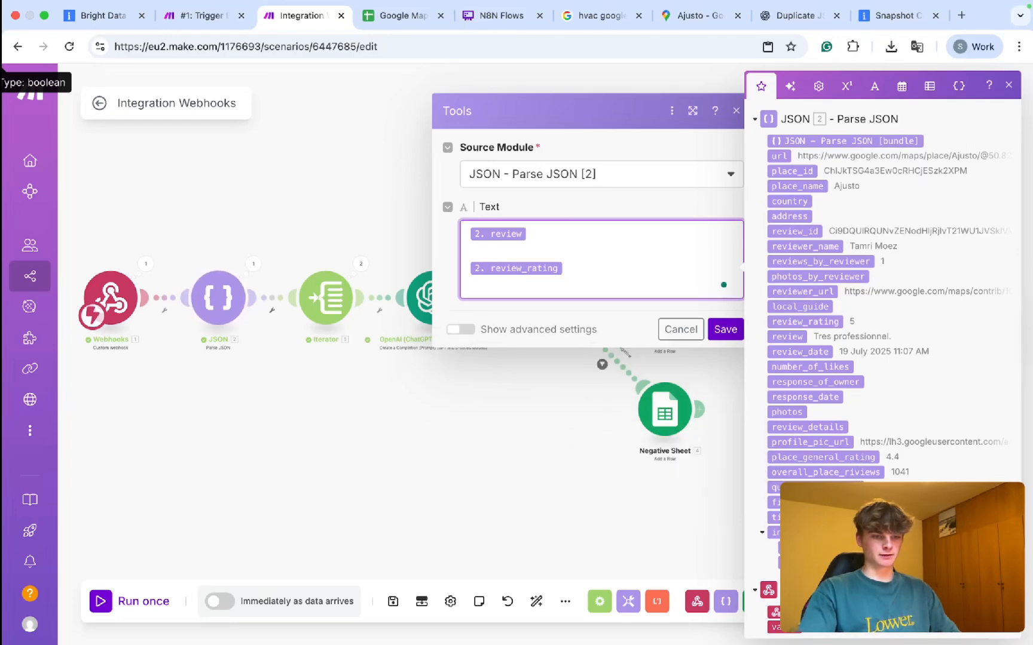
scroll(849, 263, up, 1)
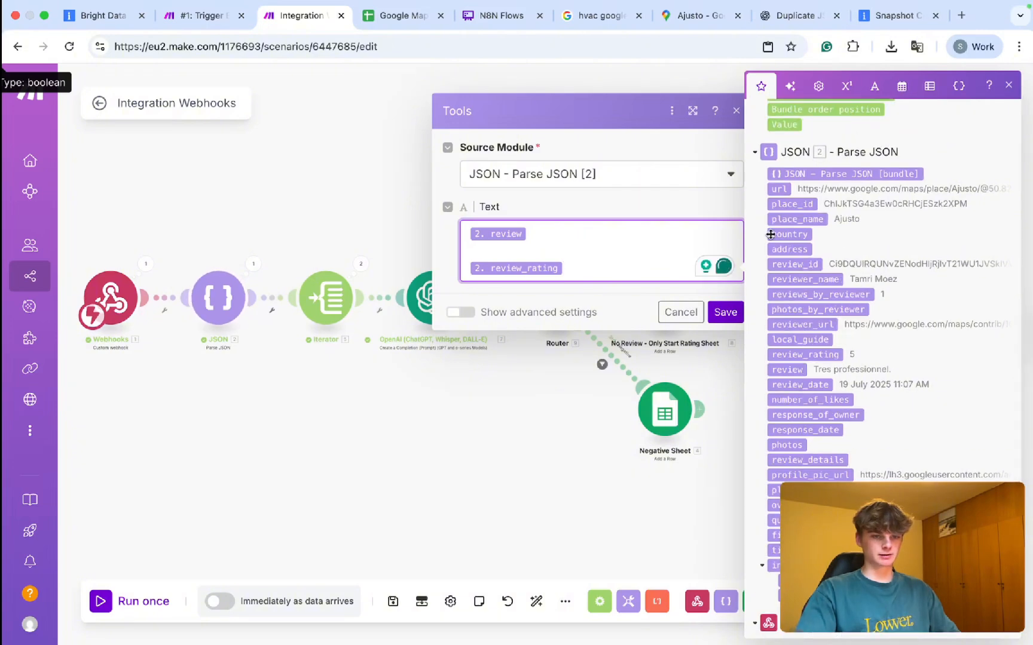
click(466, 238)
Label the mapped values in the text with 'Review:' and 'Rating:'.
text(Reviwe)
key(BackSpace)
key(BackSpace)
text(ew:)
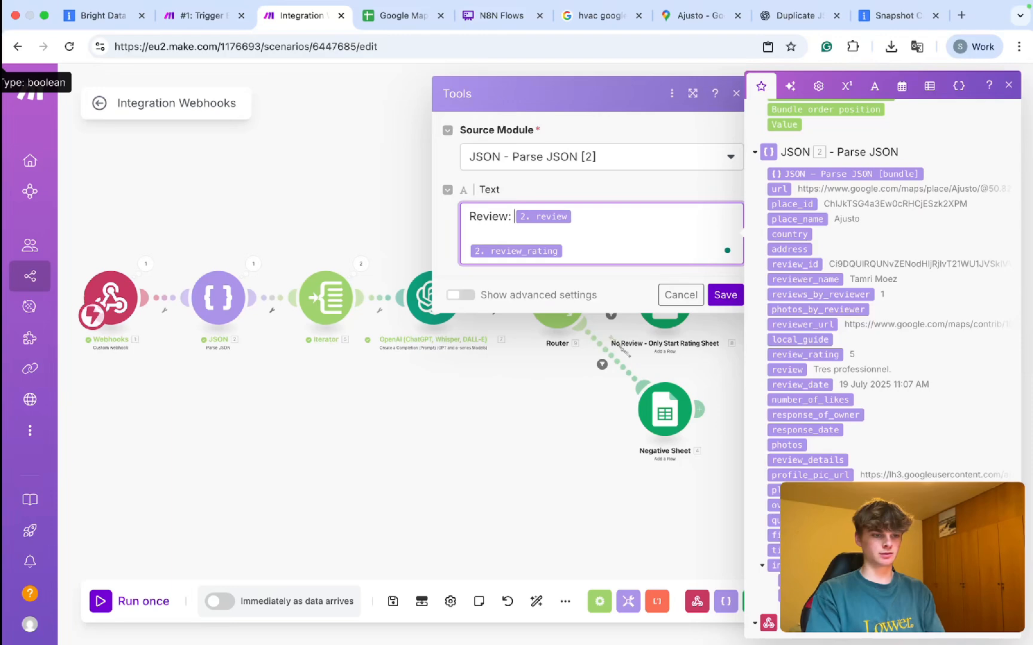
click(468, 251)
text(Rating:)
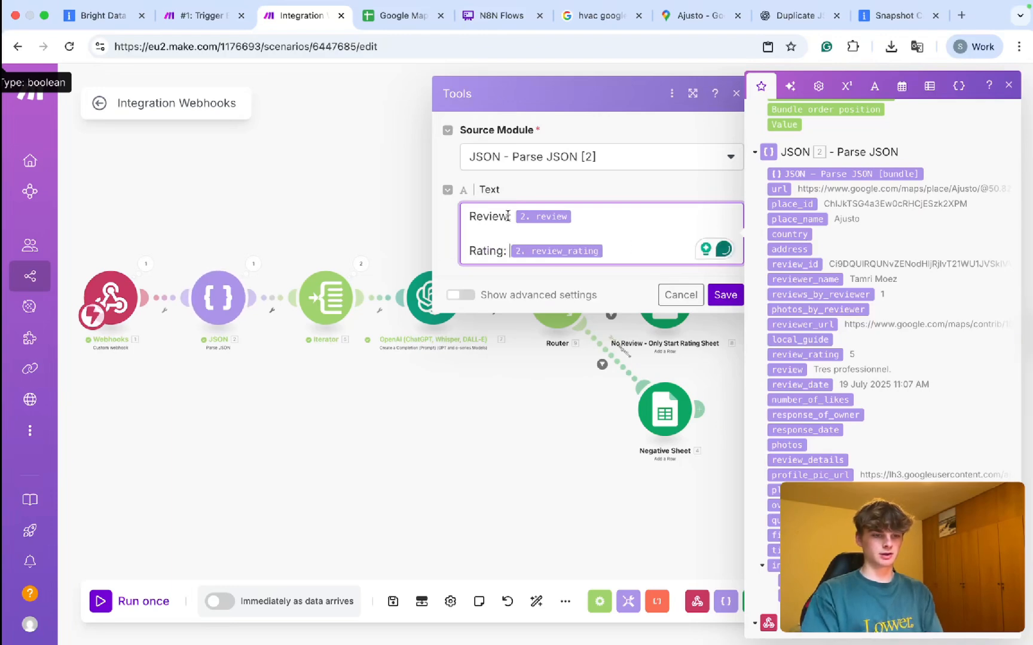
Add a first line 'Company Name:' mapped to place_name above the Review line.
click(468, 216)
key(Return)
key(Up)
text(Company)
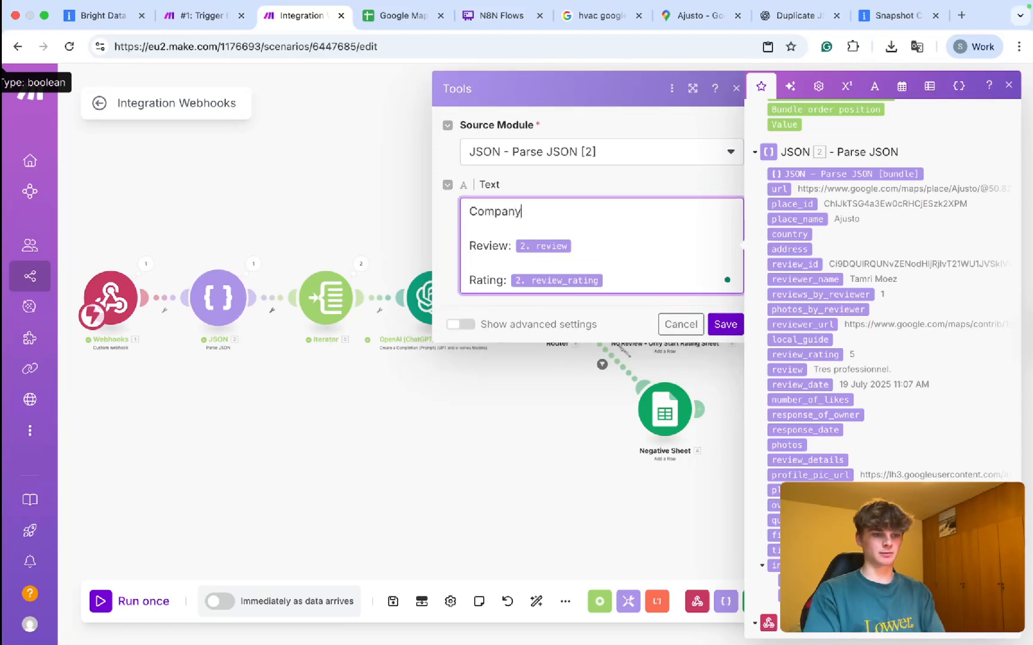
text( Name:)
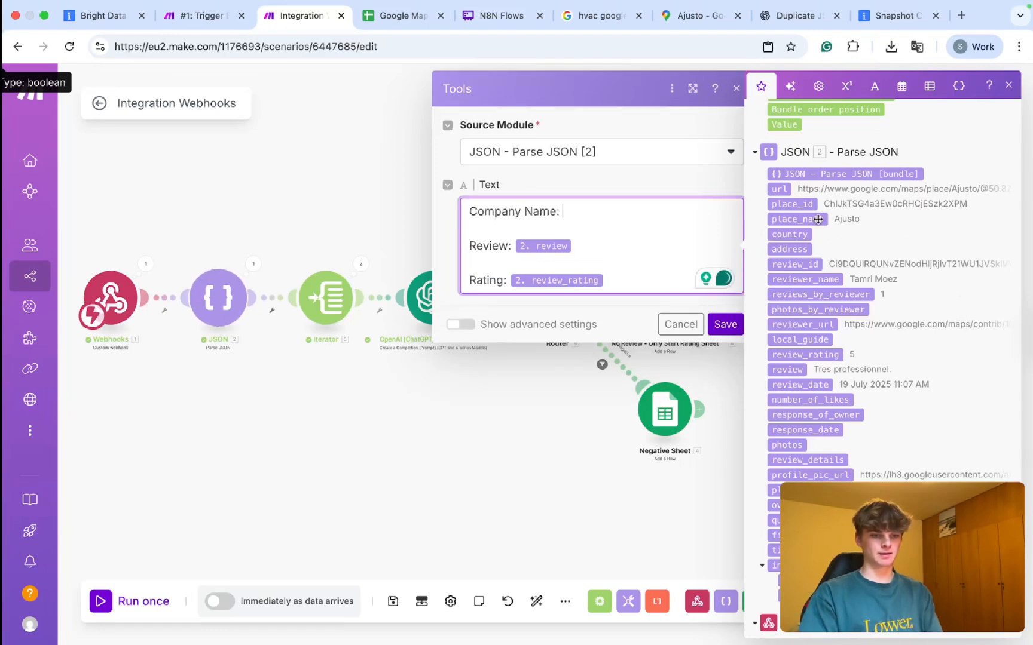
click(814, 221)
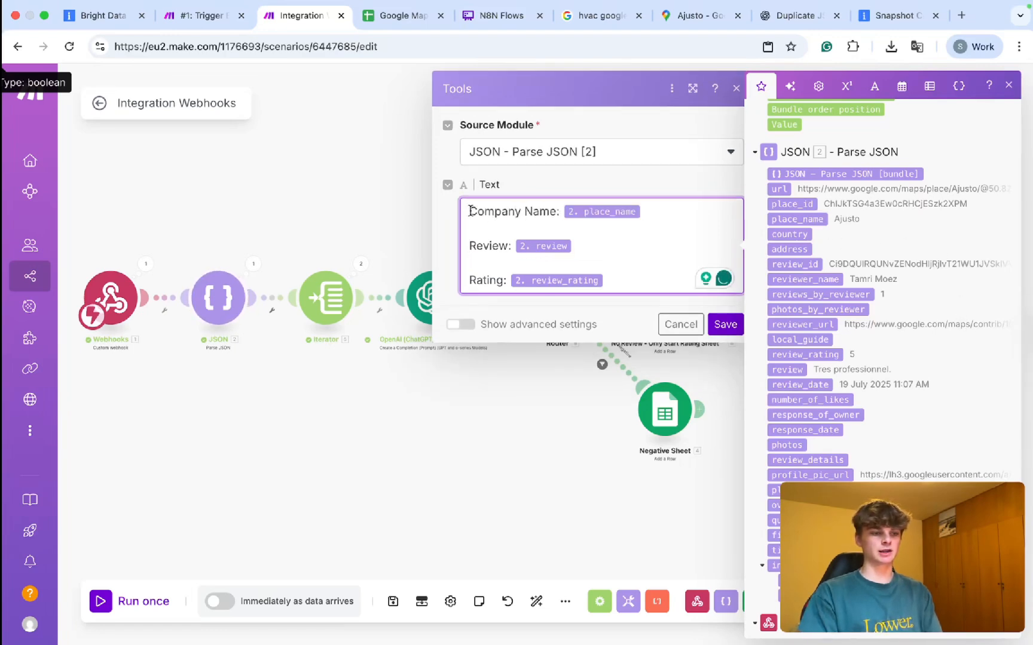
click(470, 211)
key(Return)
key(Up)
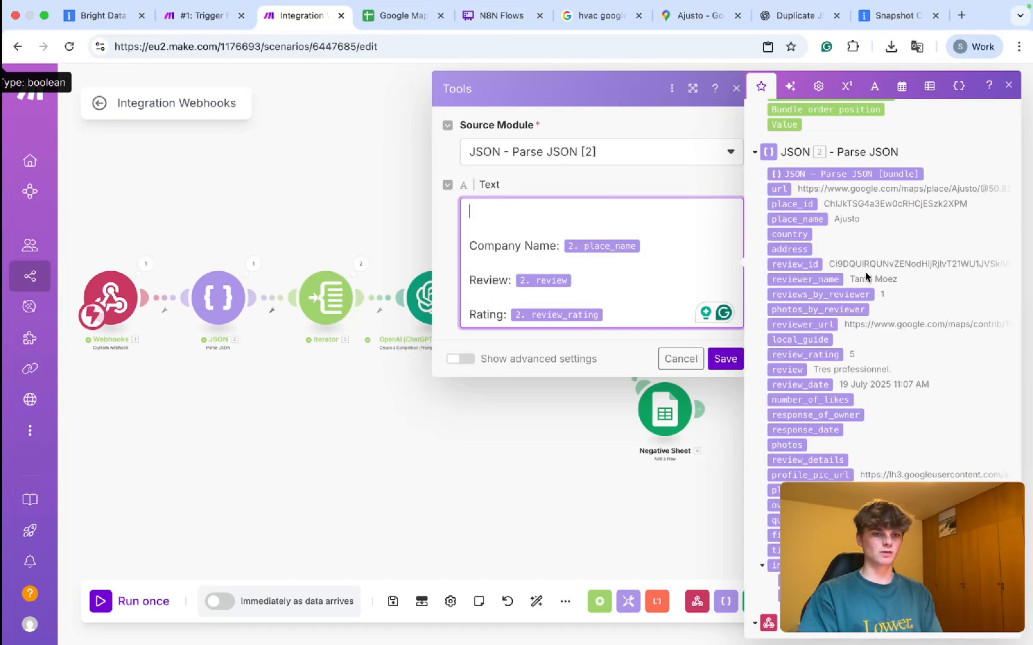
scroll(866, 275, down, 3)
scroll(866, 275, down, 1)
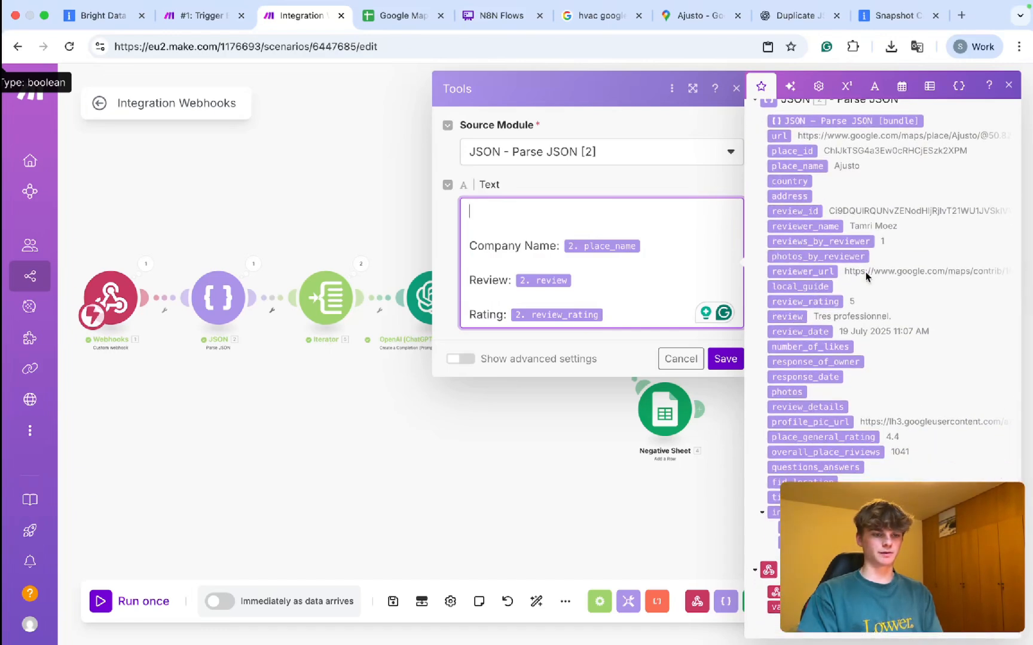
click(472, 246)
key(BackSpace)
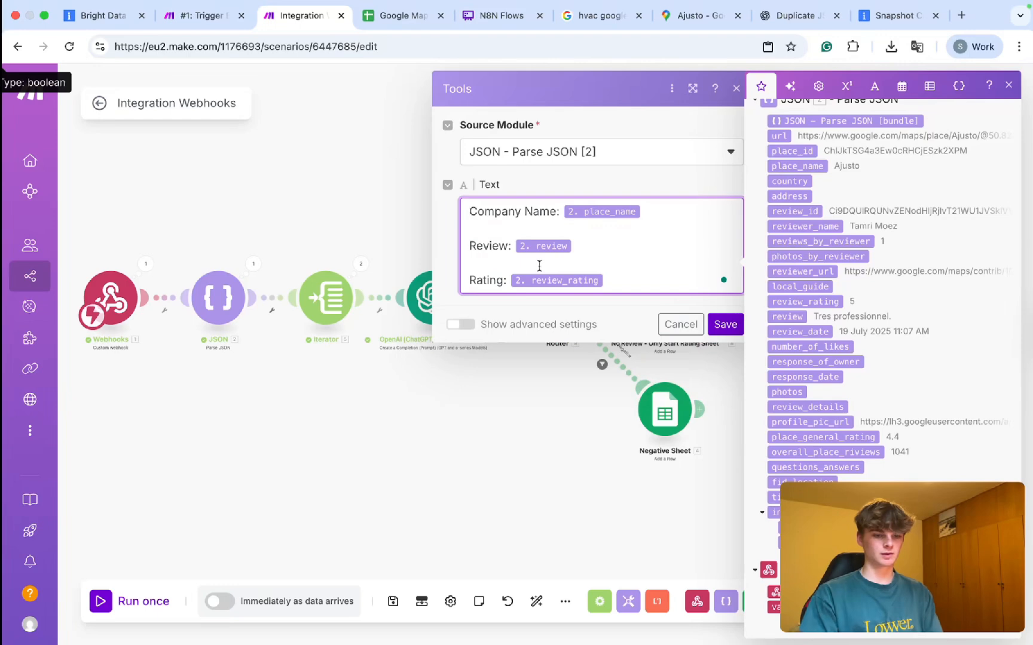
Add an 'Overall Rating:' line mapped to place_general_rating below Rating.
click(633, 279)
key(Return)
text(Overall Rating:)
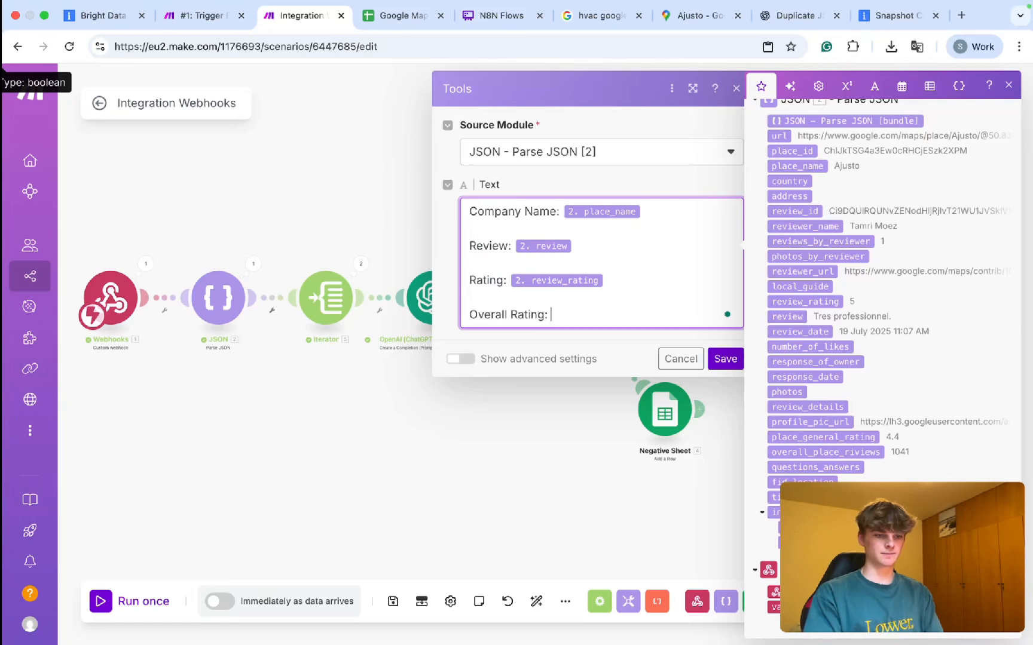
click(844, 440)
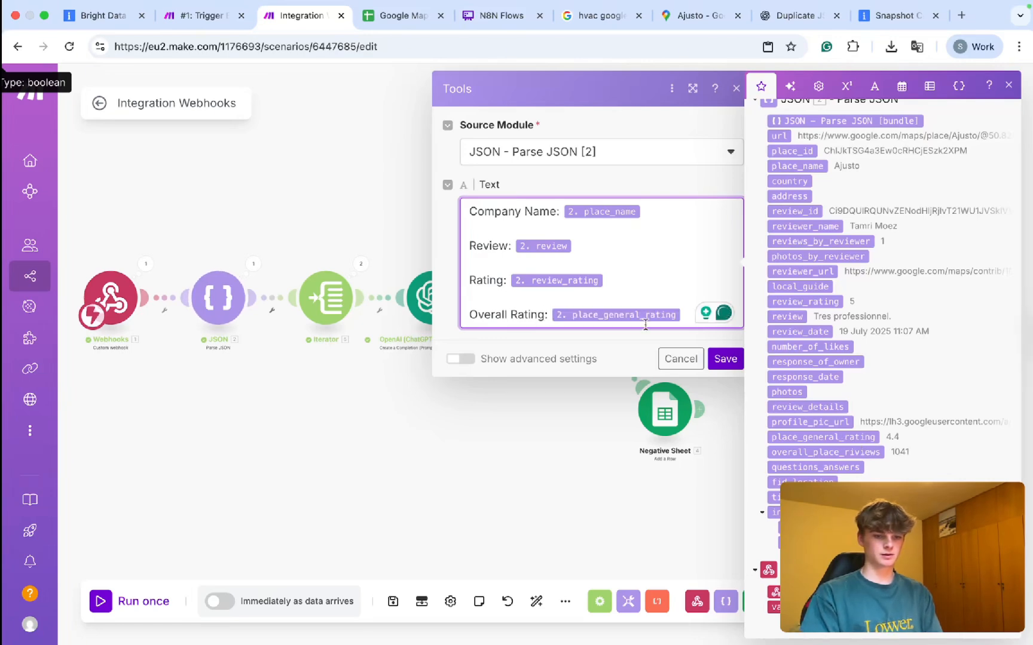
key(Return)
key(Return)
key(BackSpace)
key(BackSpace)
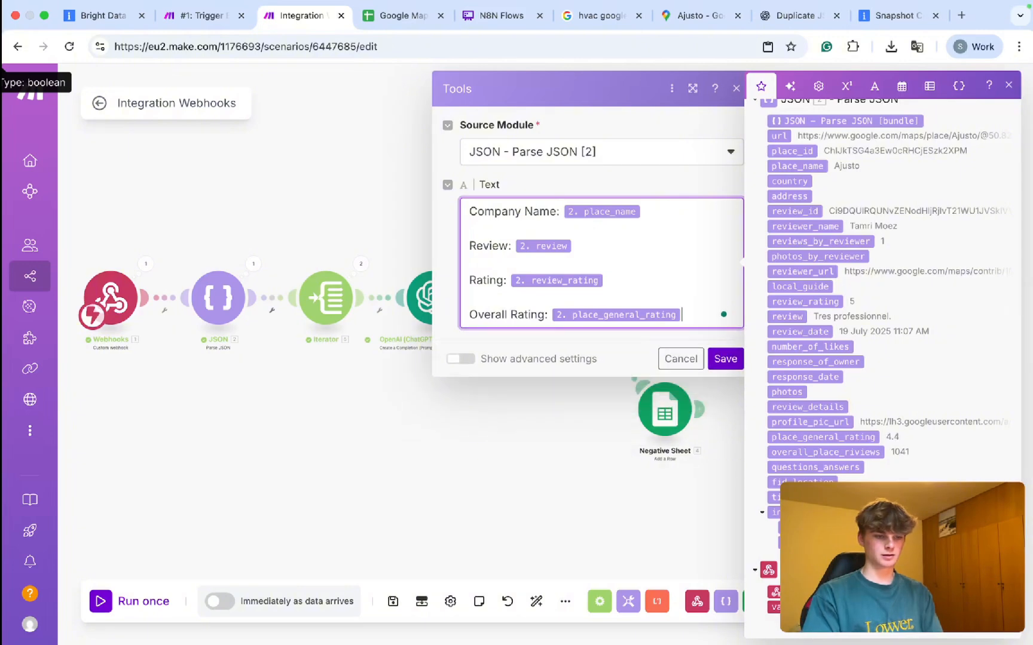
Add a 'Time of rating:' line mapped to the timestamp and save the aggregator.
key(Return)
text(Time o)
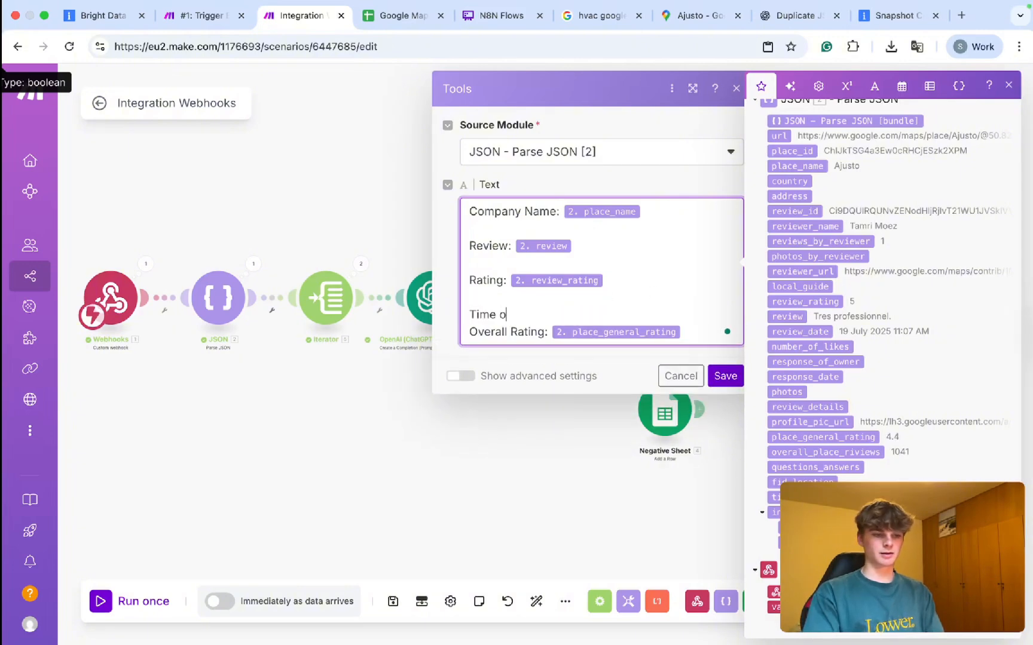
text(ting:)
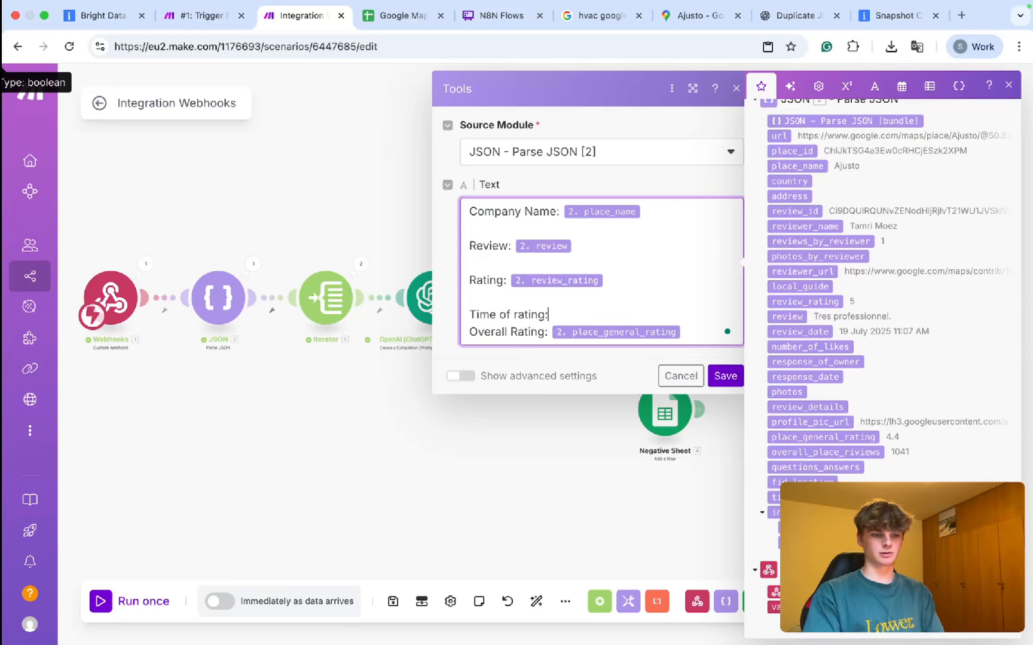
click(793, 497)
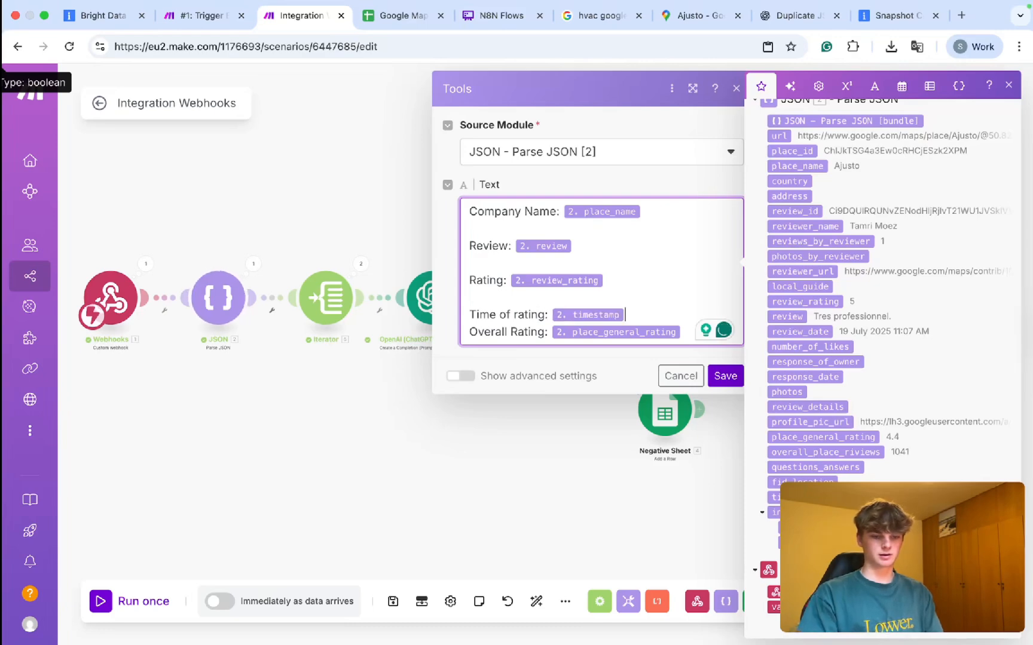
key(Return)
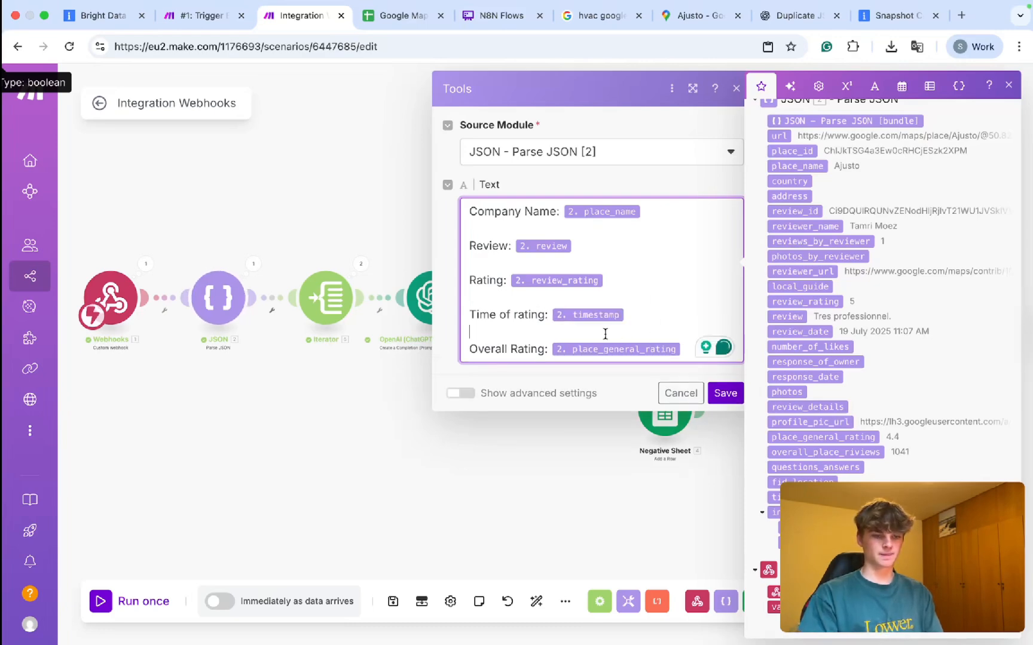
click(724, 393)
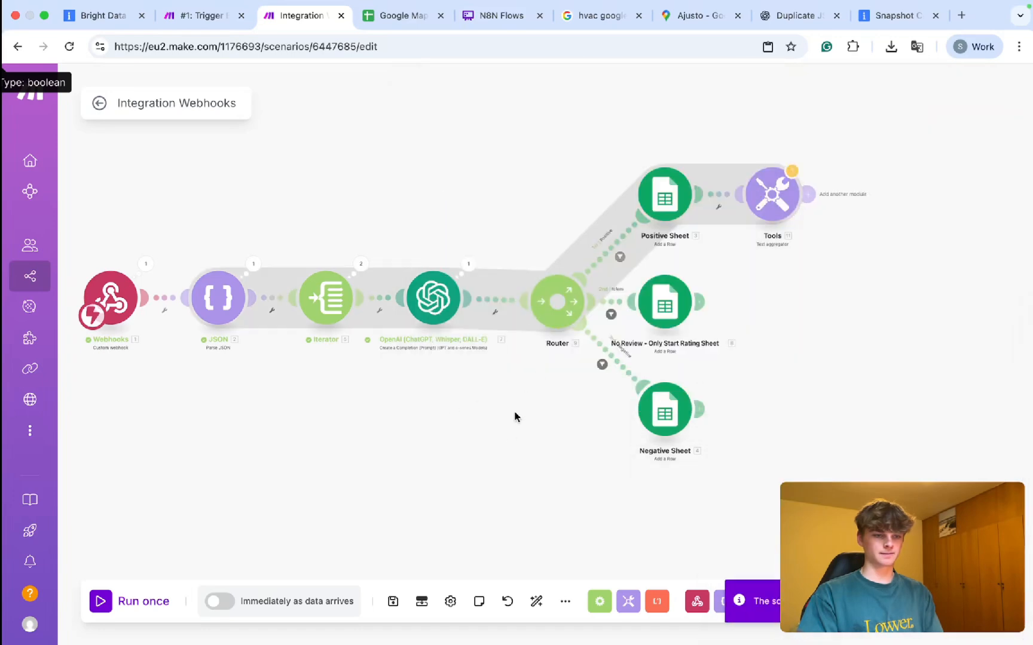
Check the #1 Trigger Bright Data scenario, then return to the Integration Webhooks scenario.
scroll(548, 413, down, 3)
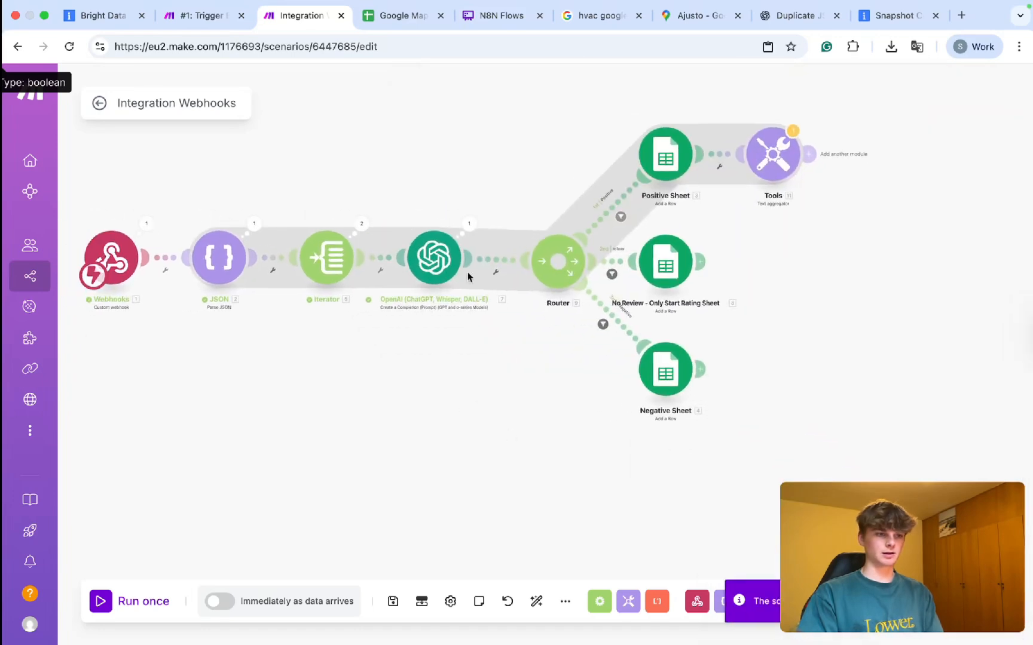
click(207, 16)
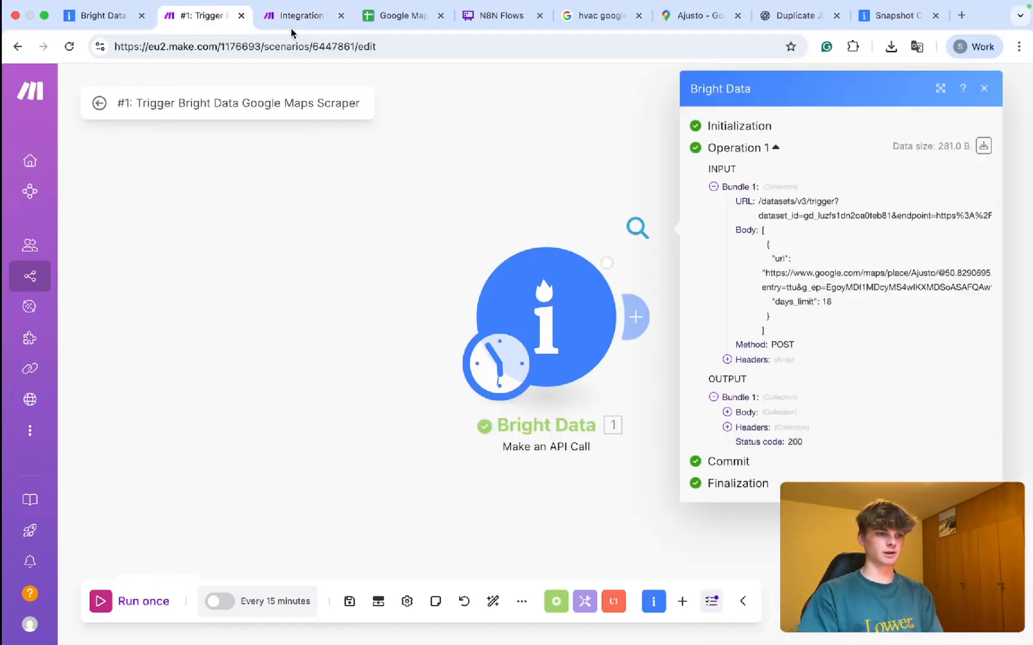
click(292, 16)
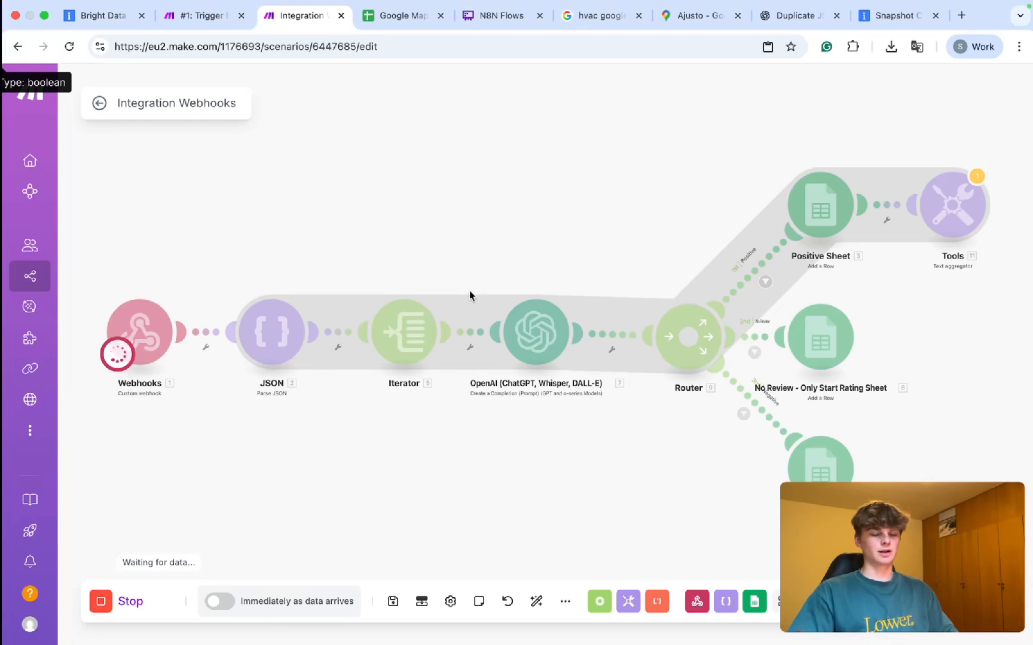
Pan the canvas to watch the run finish, with two bundles reaching Positive Sheet.
scroll(728, 216, right, 5)
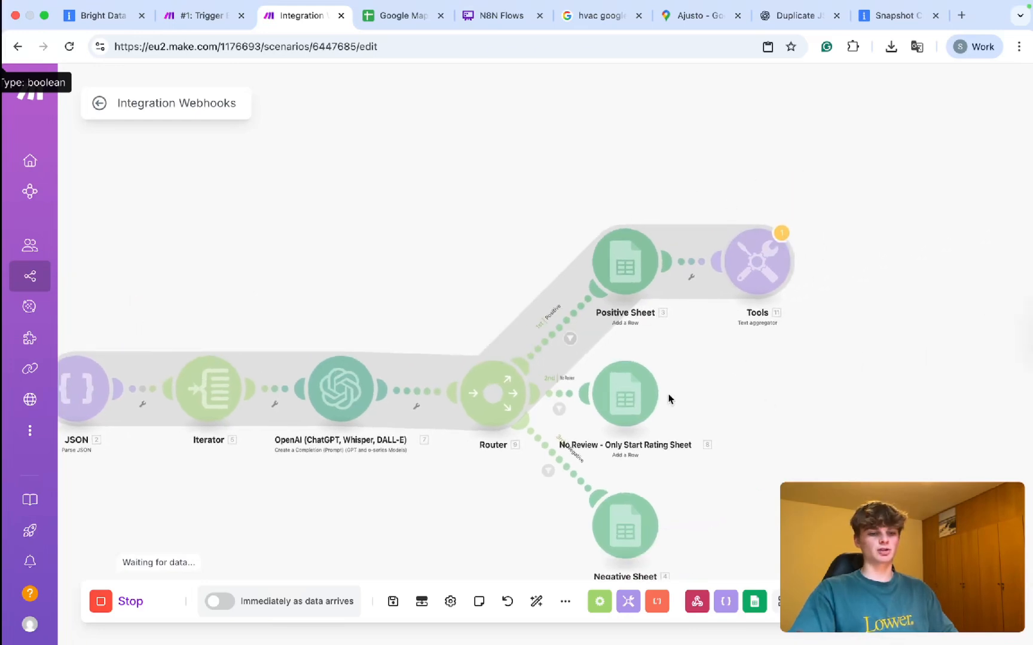
drag(770, 409, 896, 331)
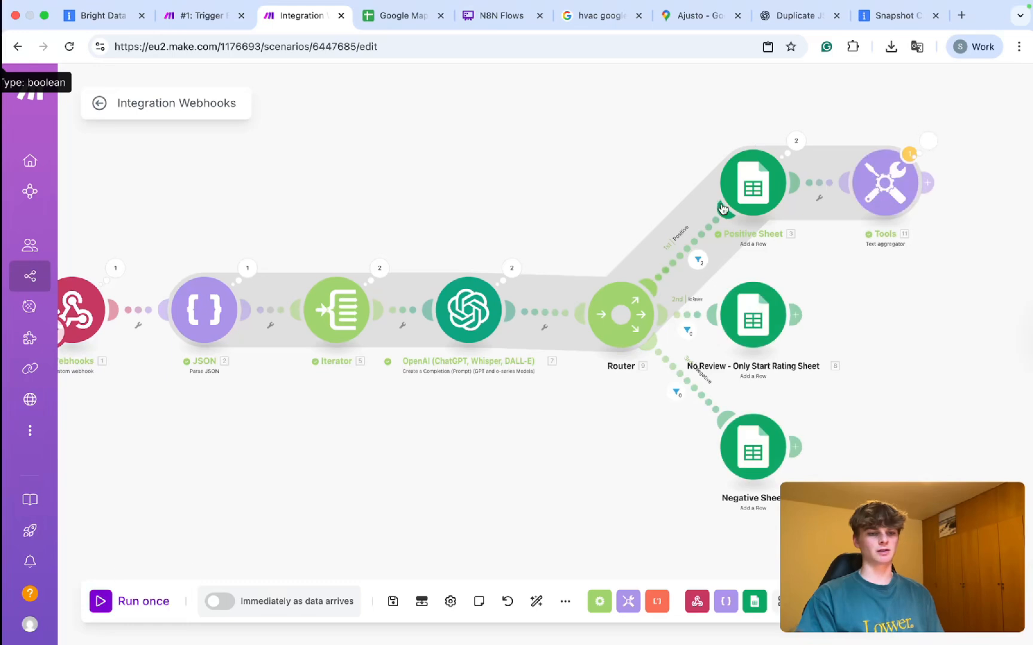
drag(896, 290, 829, 302)
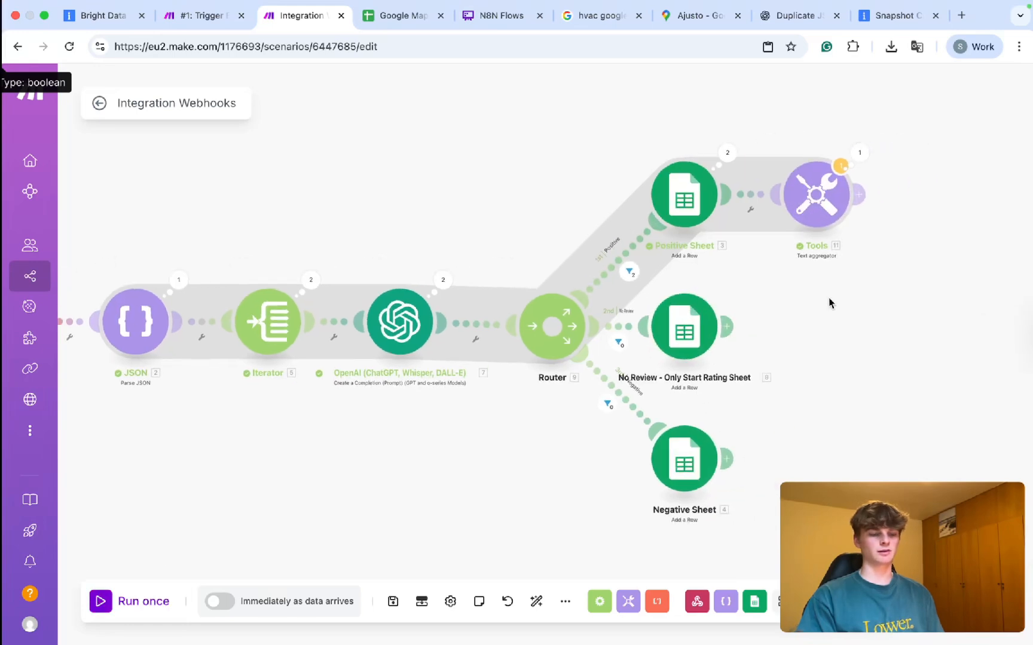
Inspect the Tools output text, where the second Company Name runs on after Overall Rating 4.4.
click(839, 167)
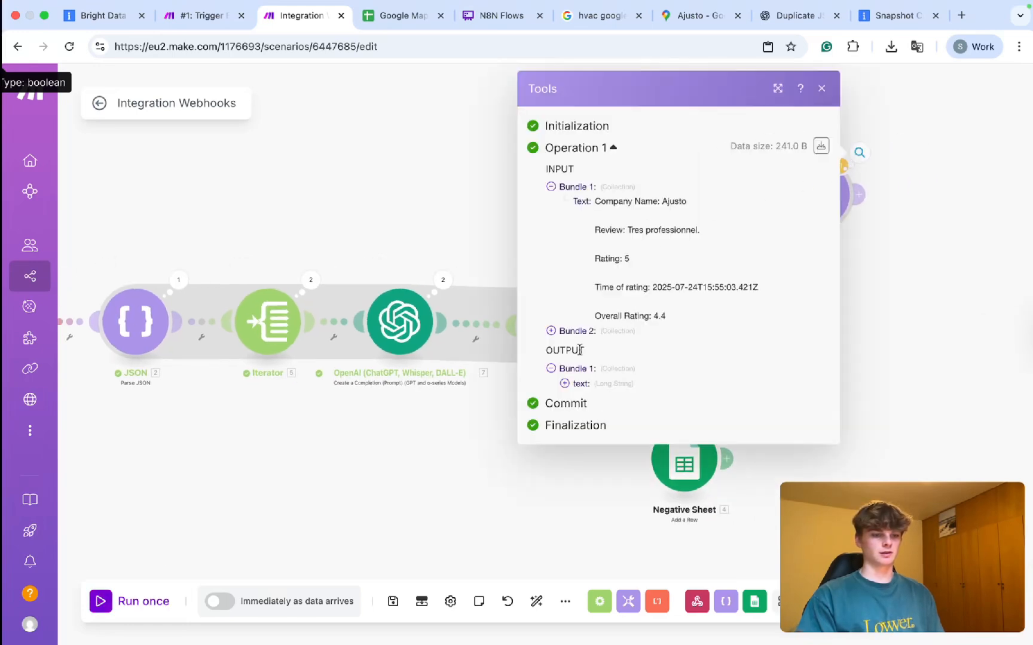
click(580, 383)
scroll(580, 385, down, 2)
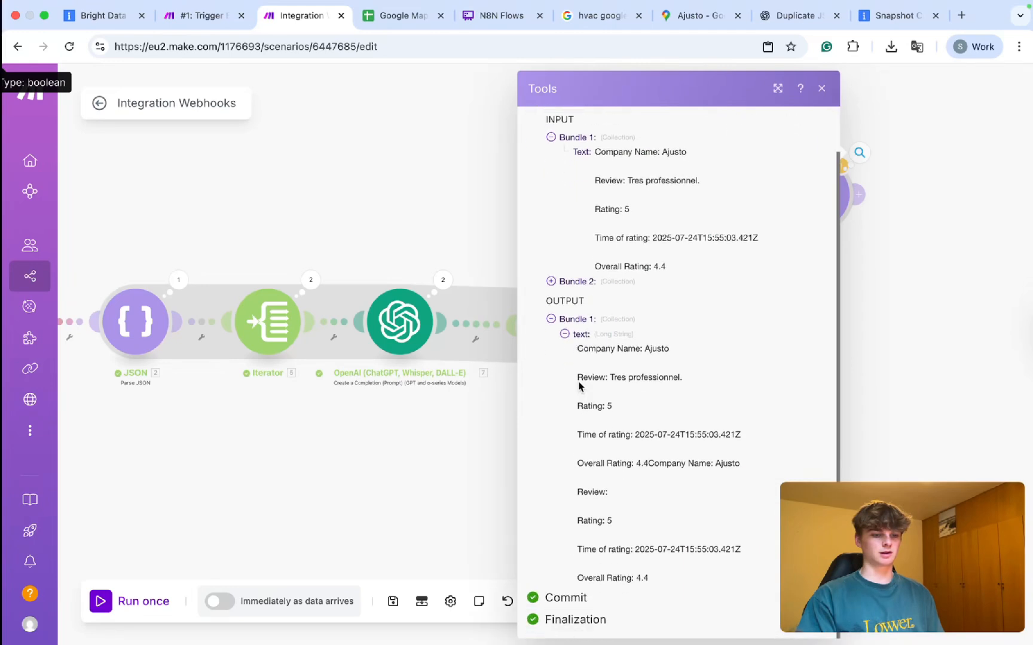
drag(658, 581, 574, 489)
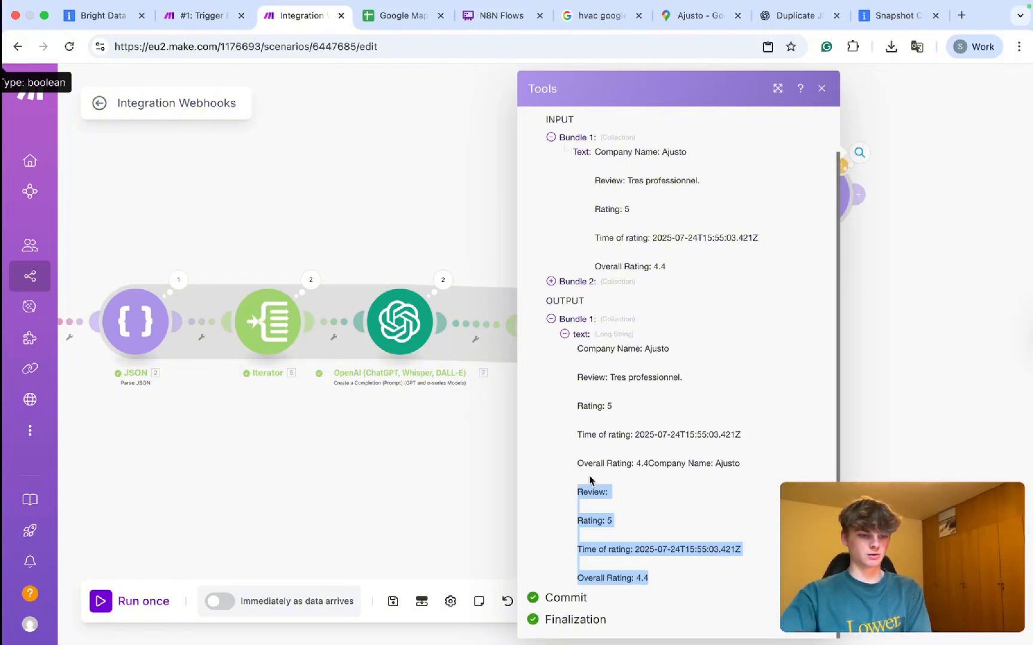
drag(583, 349, 666, 358)
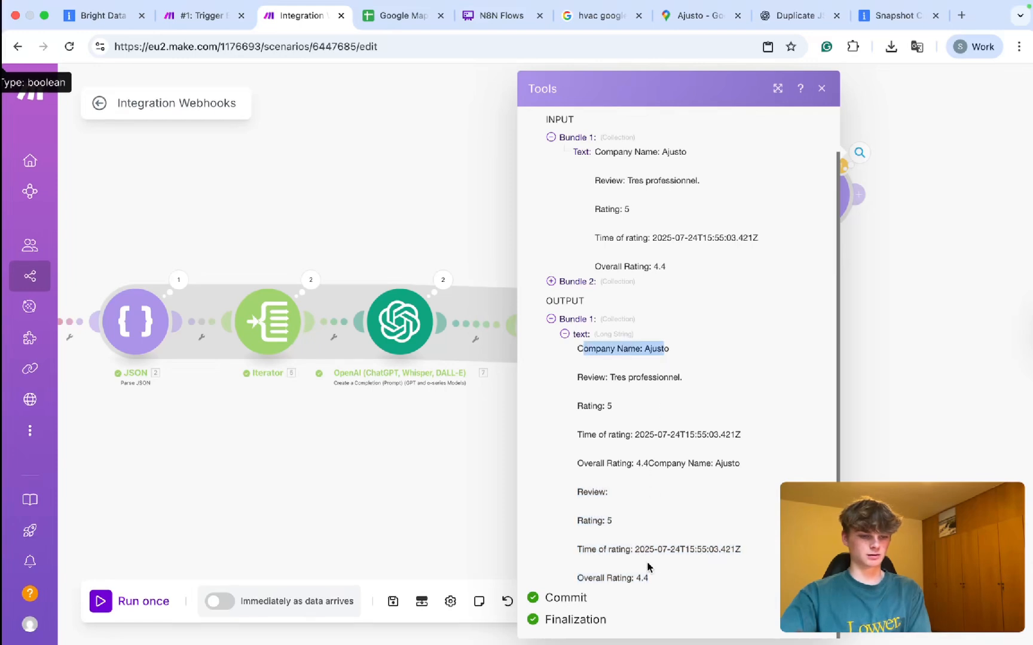
drag(648, 464, 735, 465)
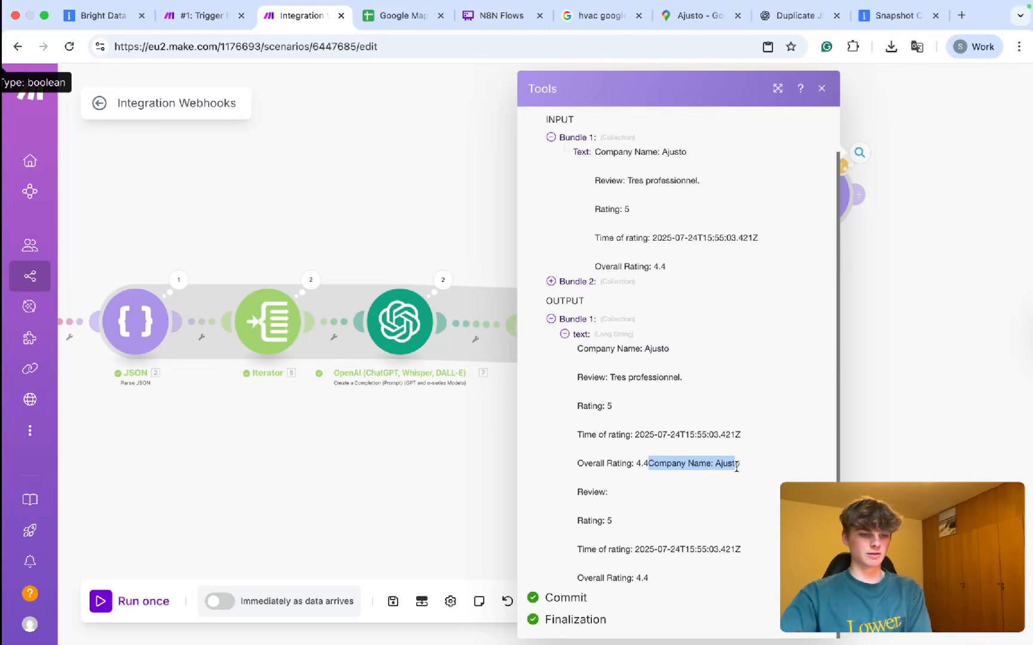
Set the Tools aggregator's advanced Row separator to Tab and save it.
click(891, 373)
click(831, 170)
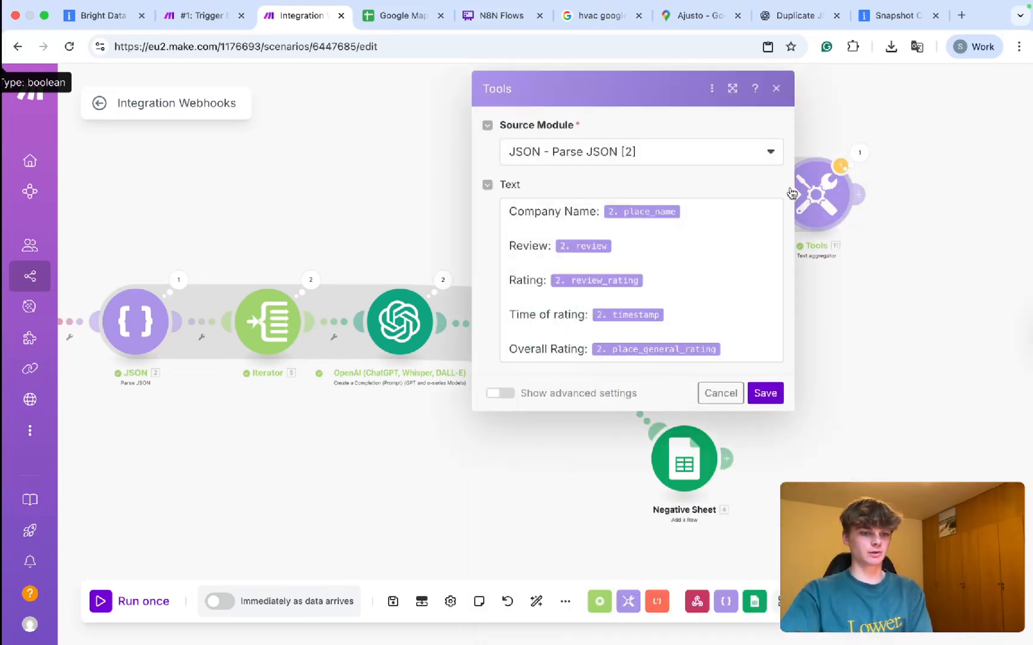
click(500, 394)
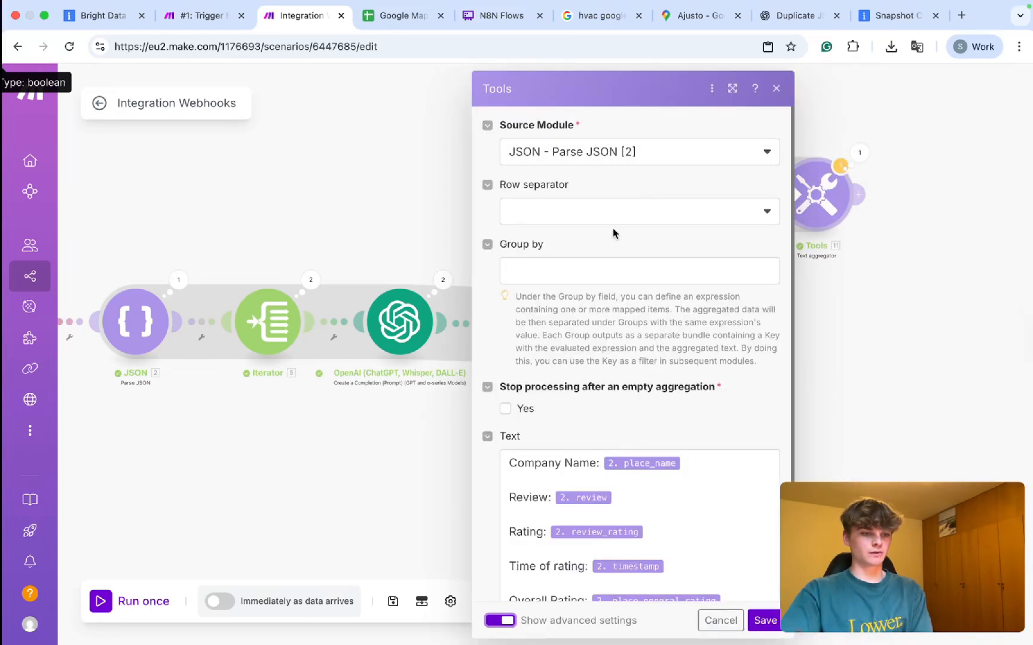
click(589, 209)
click(570, 290)
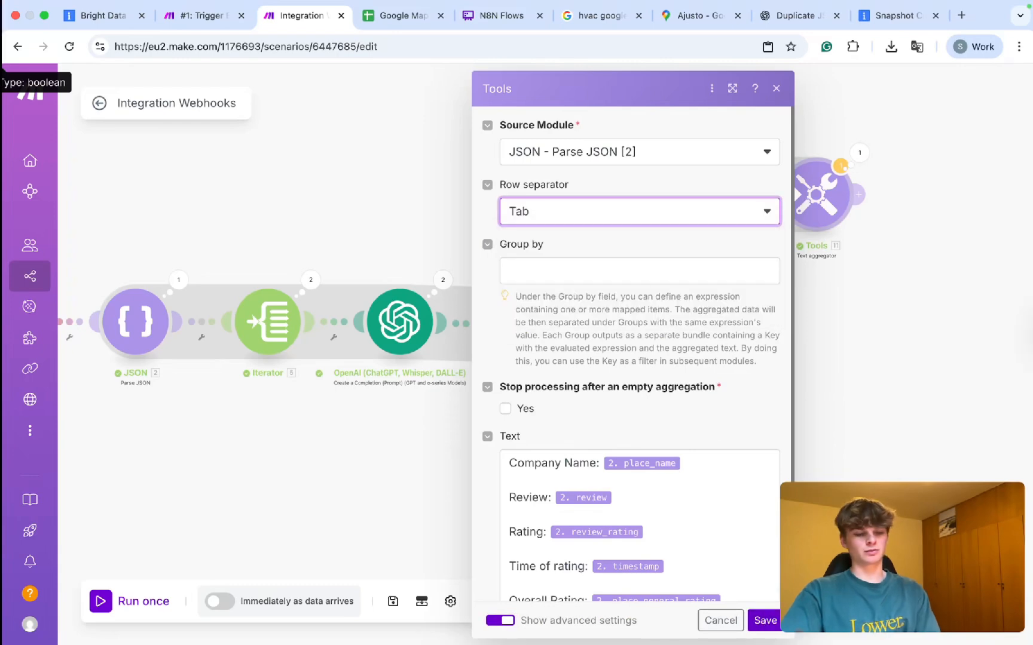
click(764, 621)
Open the Tools module's run results and expand the aggregated output text.
click(859, 153)
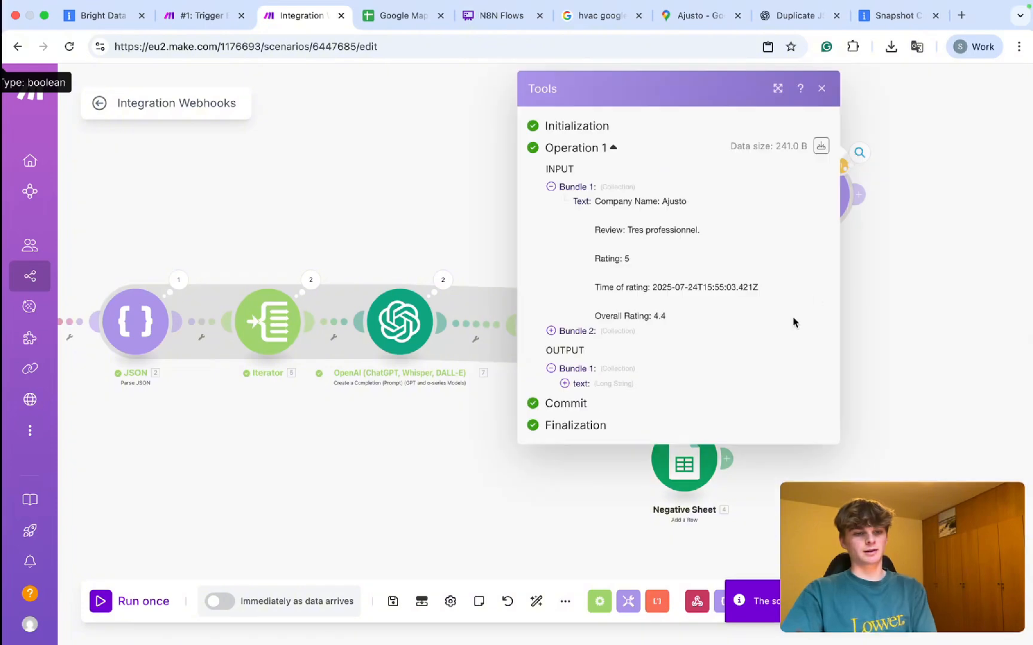
click(605, 387)
scroll(678, 463, down, 2)
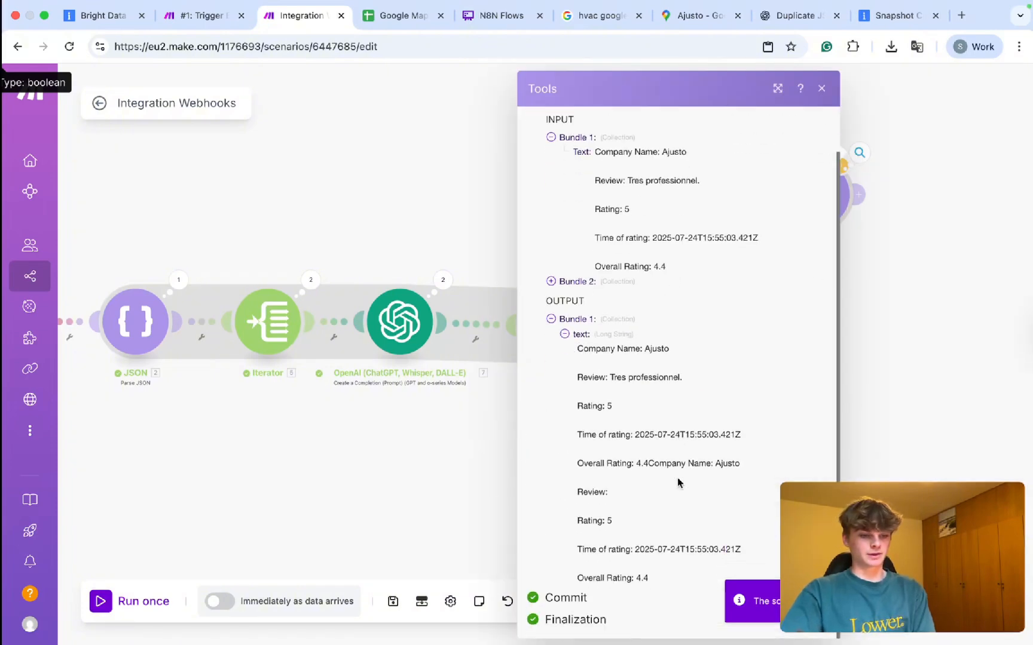
scroll(710, 460, up, 5)
scroll(708, 460, up, 5)
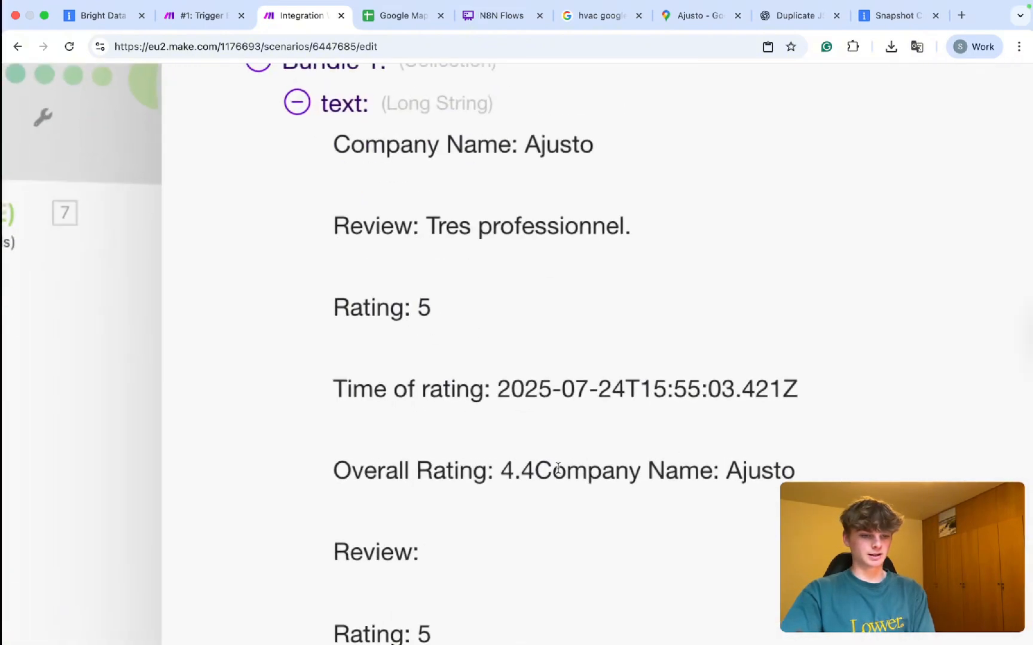
Check the Overall Rating line where 4.4 runs into Company Name, then close the results and recenter.
drag(534, 471, 844, 435)
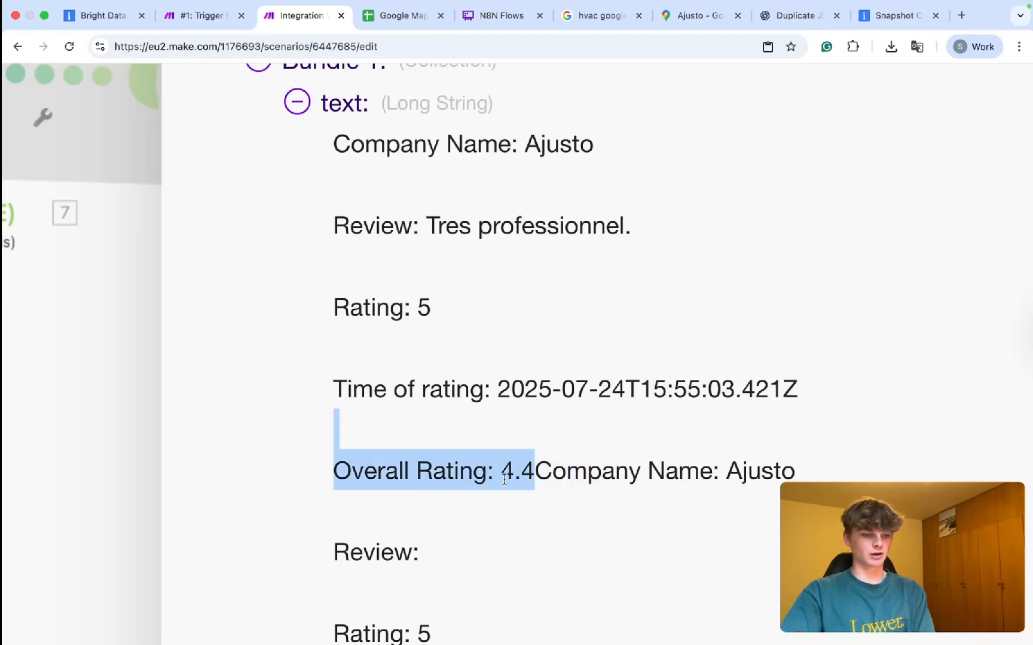
click(528, 476)
drag(334, 472, 805, 476)
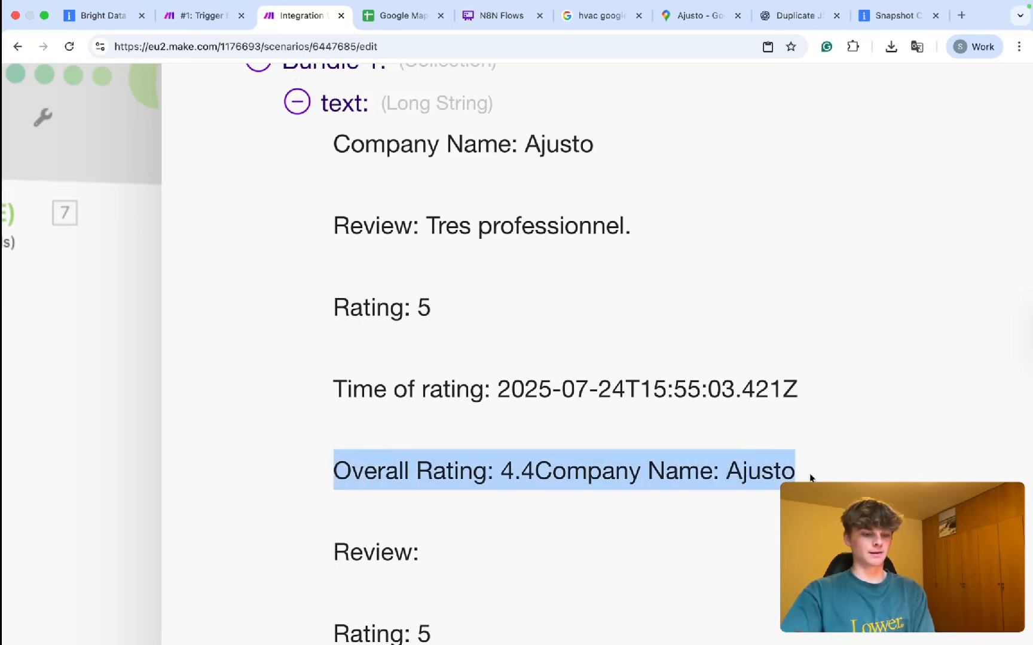
click(547, 476)
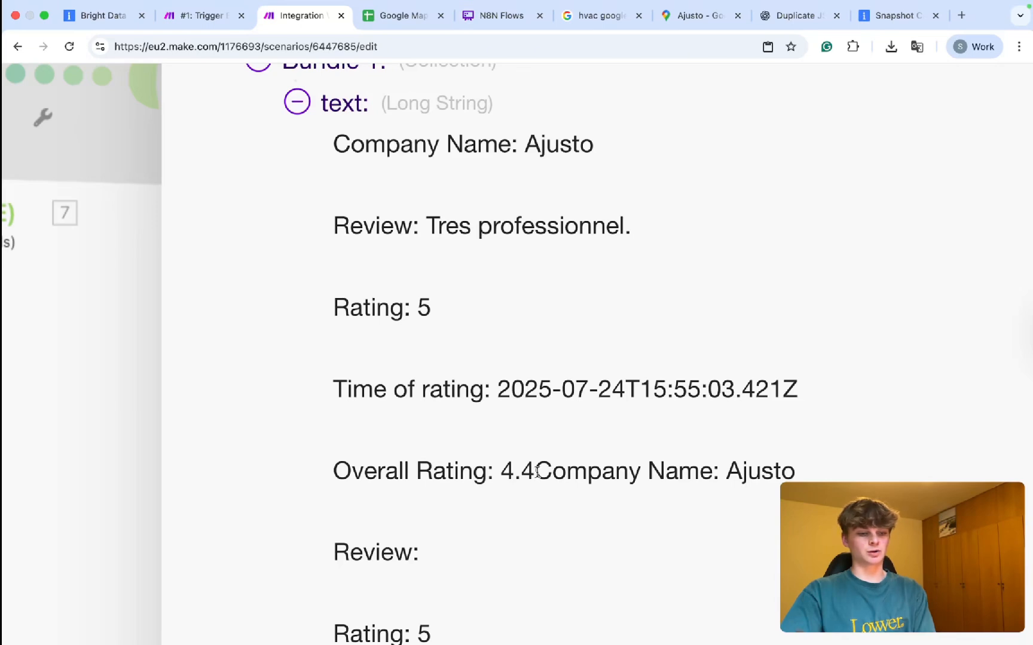
drag(538, 472, 786, 473)
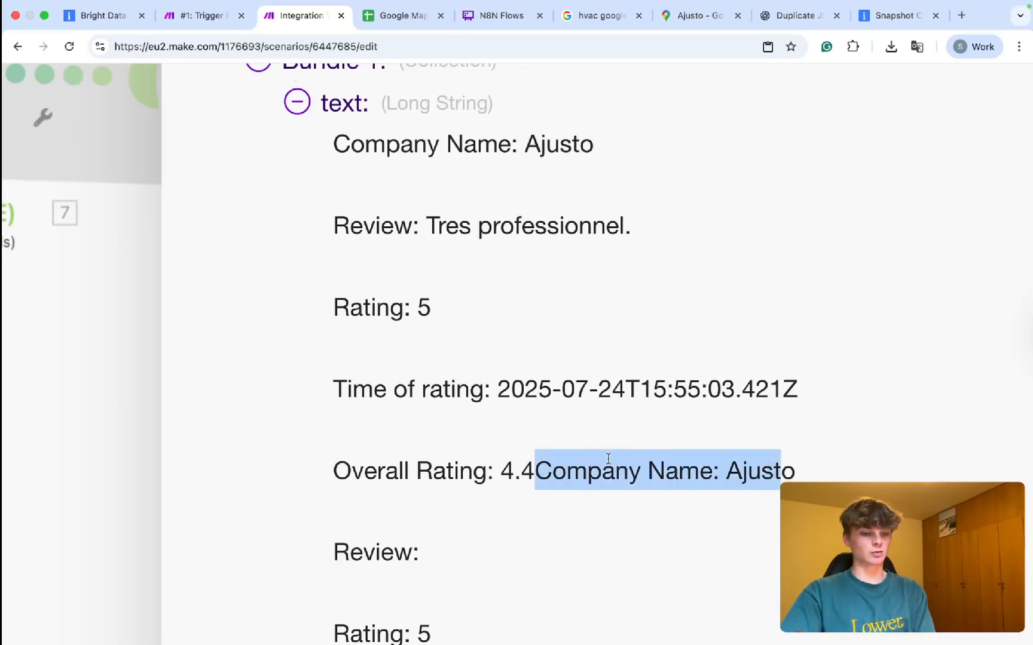
click(361, 521)
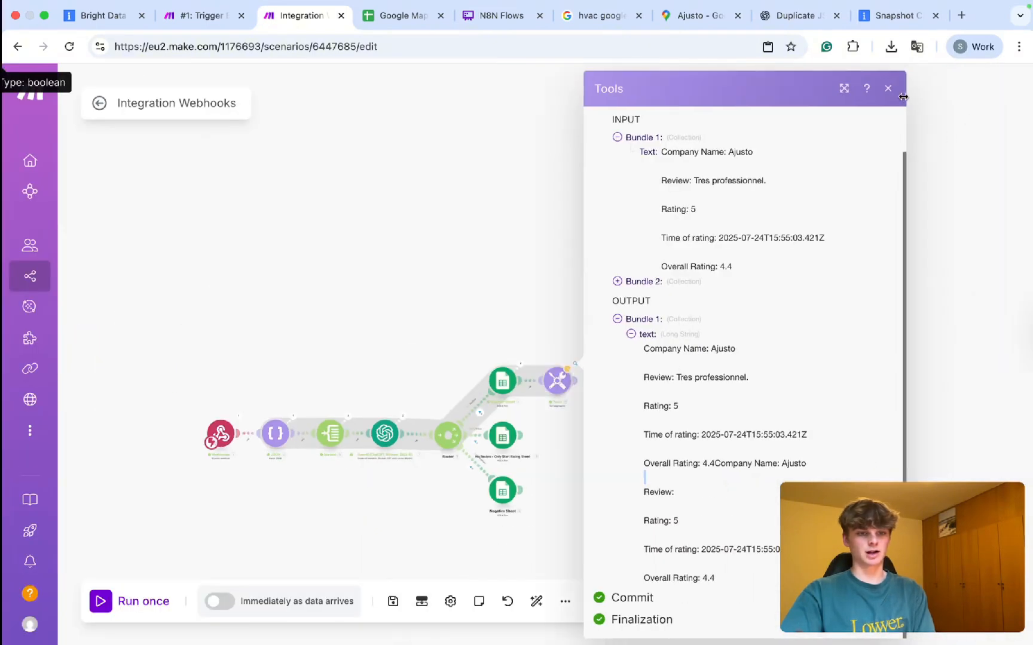
click(888, 88)
scroll(583, 421, up, 3)
drag(429, 399, 664, 346)
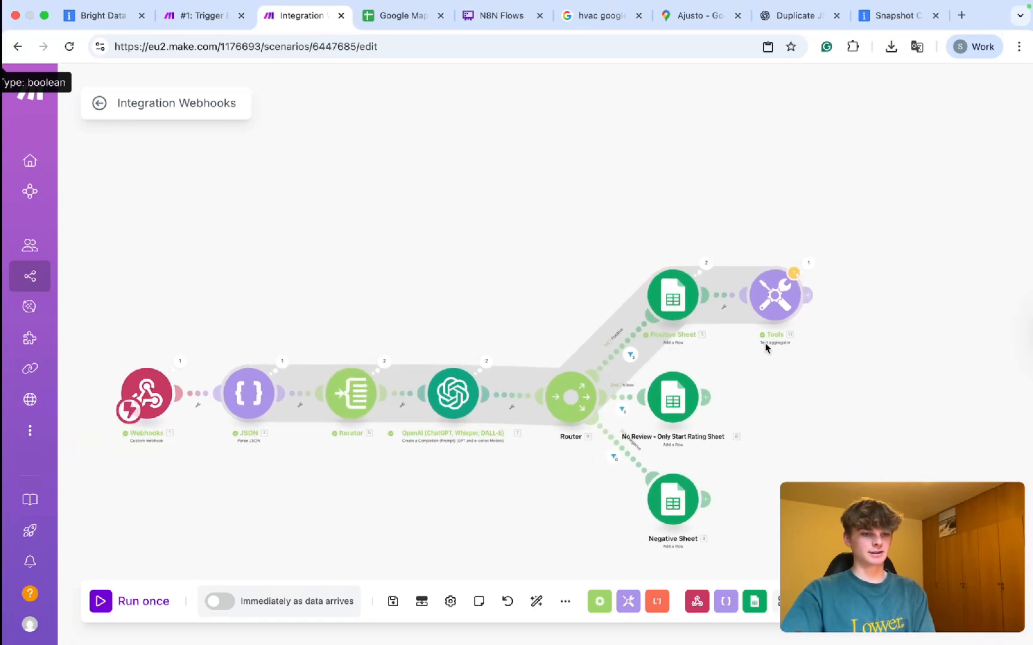
Replace the scenario name with '#2: Get Scraped data -> Analyze sentiment -> Add to google sheet -> Send Qualitative Email'.
click(156, 103)
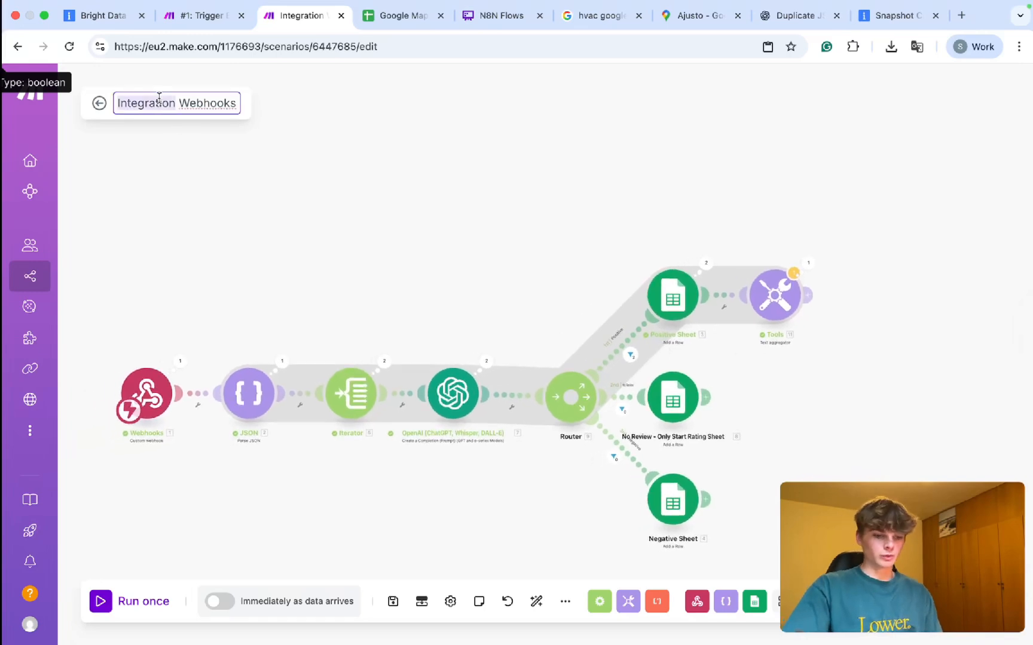
key(ctrl+a)
text(#)
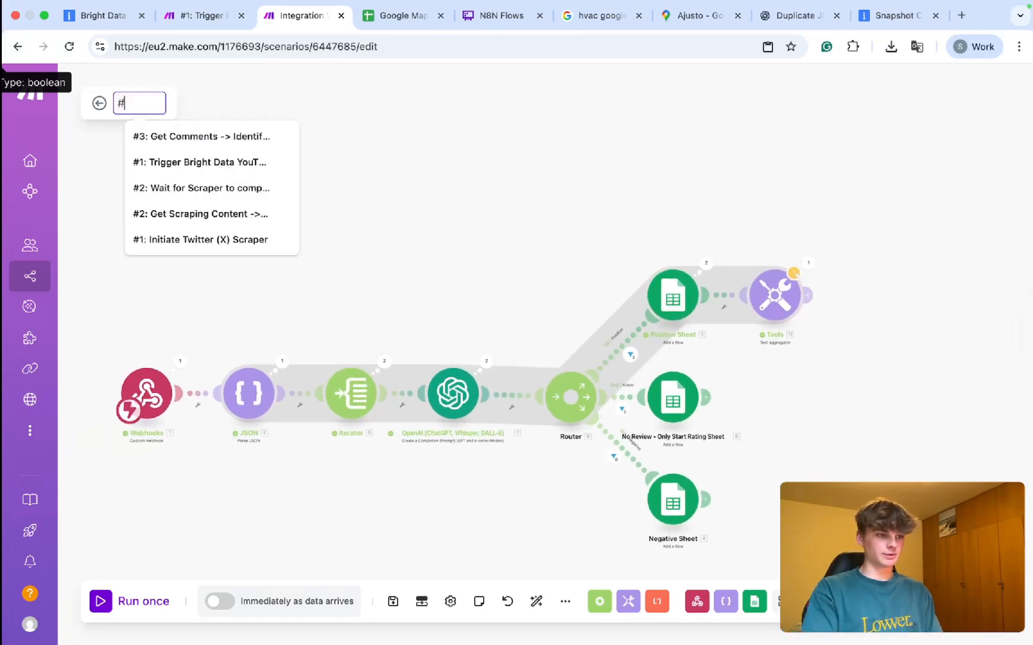
text(2: G)
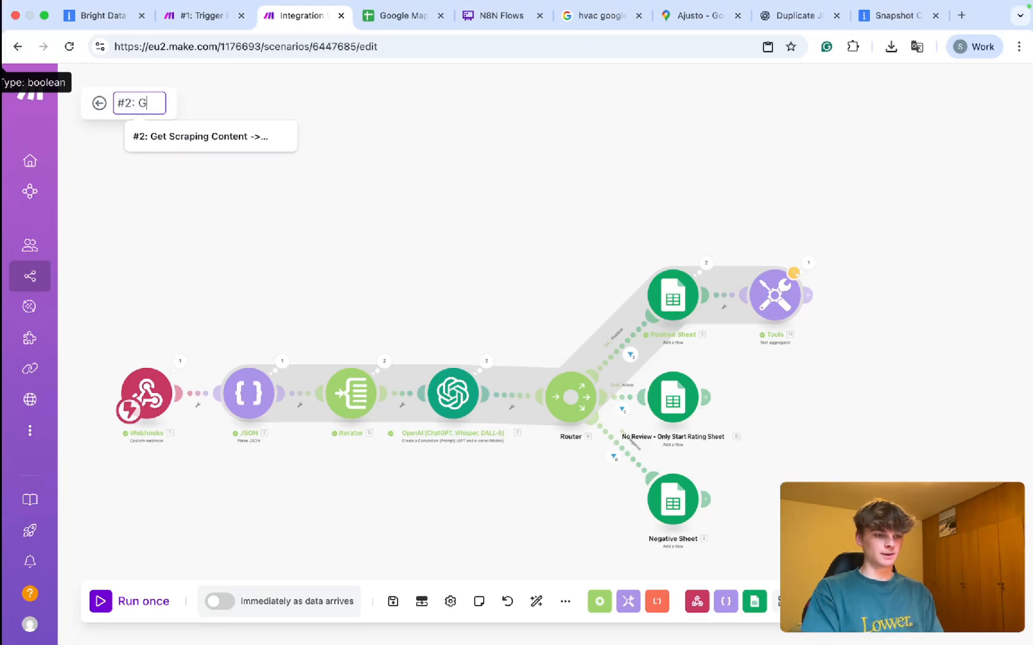
text(et Scraped data:)
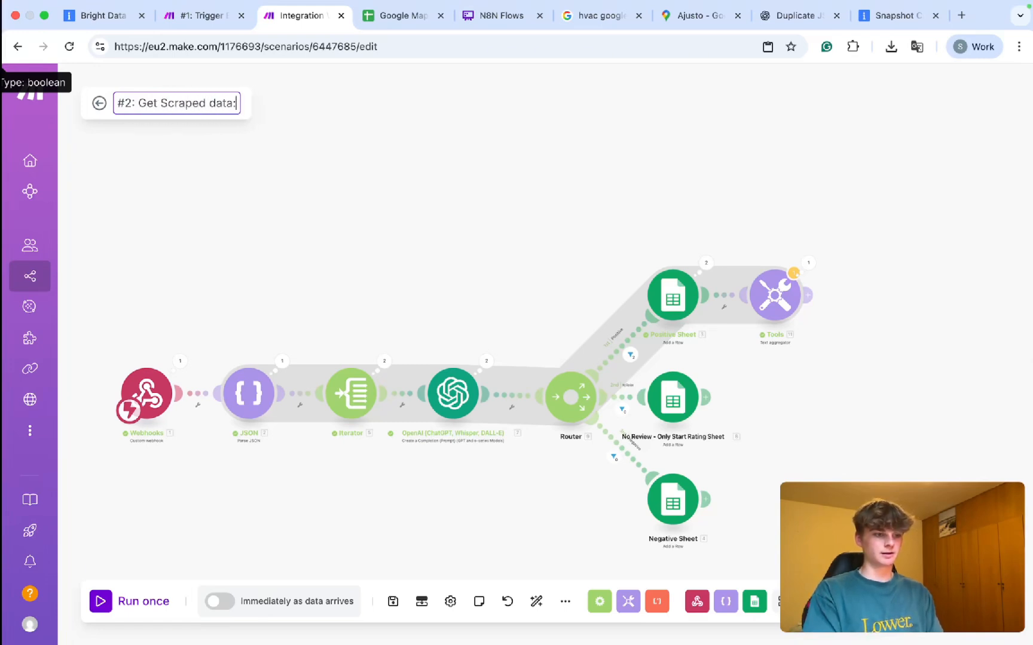
key(BackSpace)
text(-> )
text(Analyze)
text( sentiment)
text( -> )
text(Add )
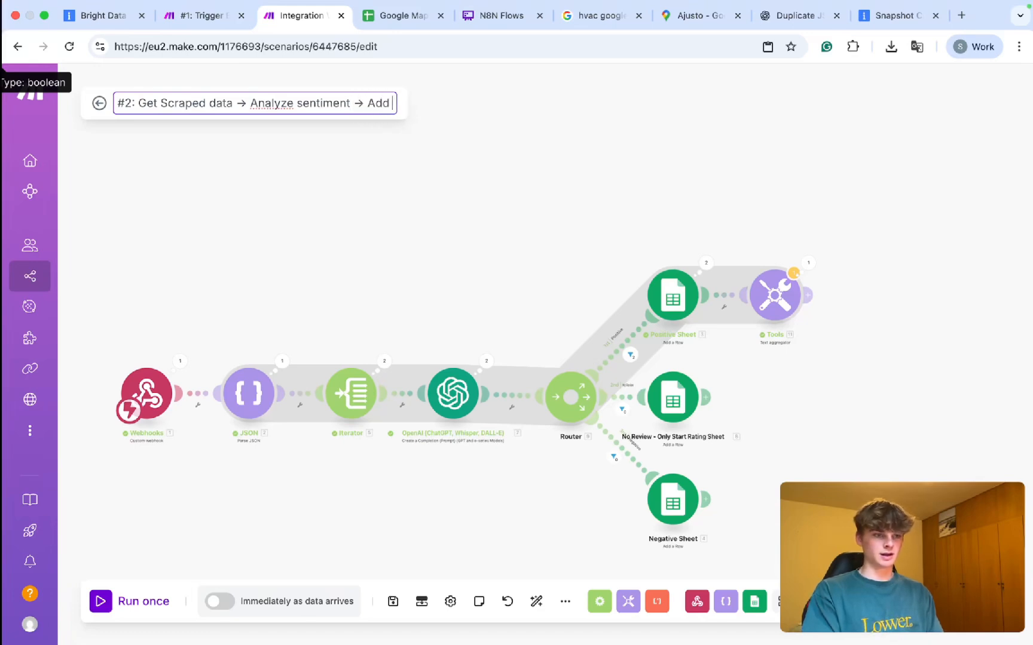
text(to google sheet)
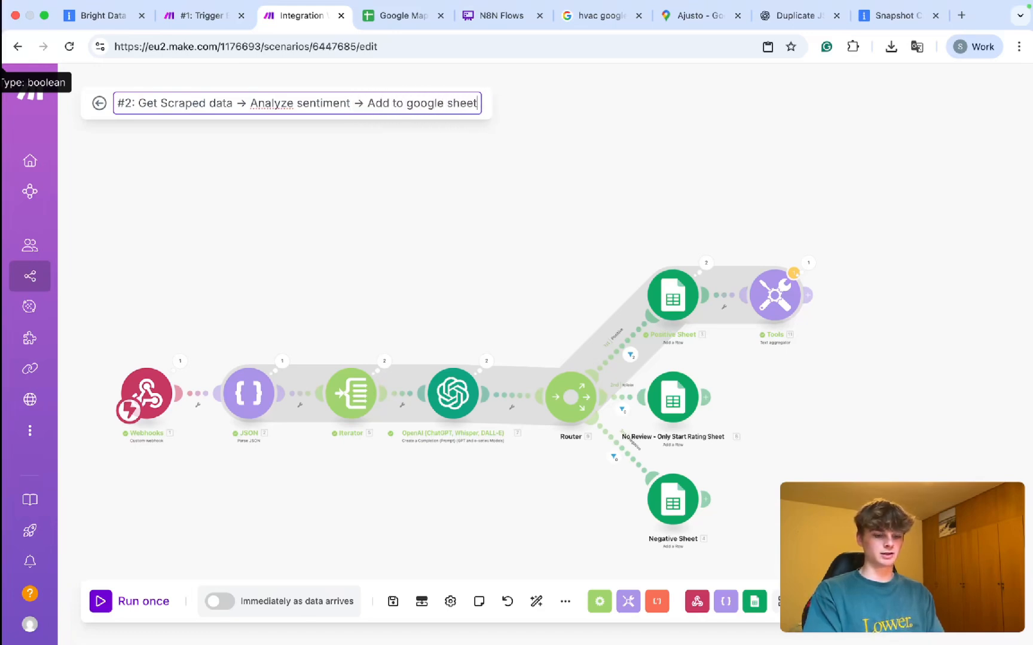
text( -> Send)
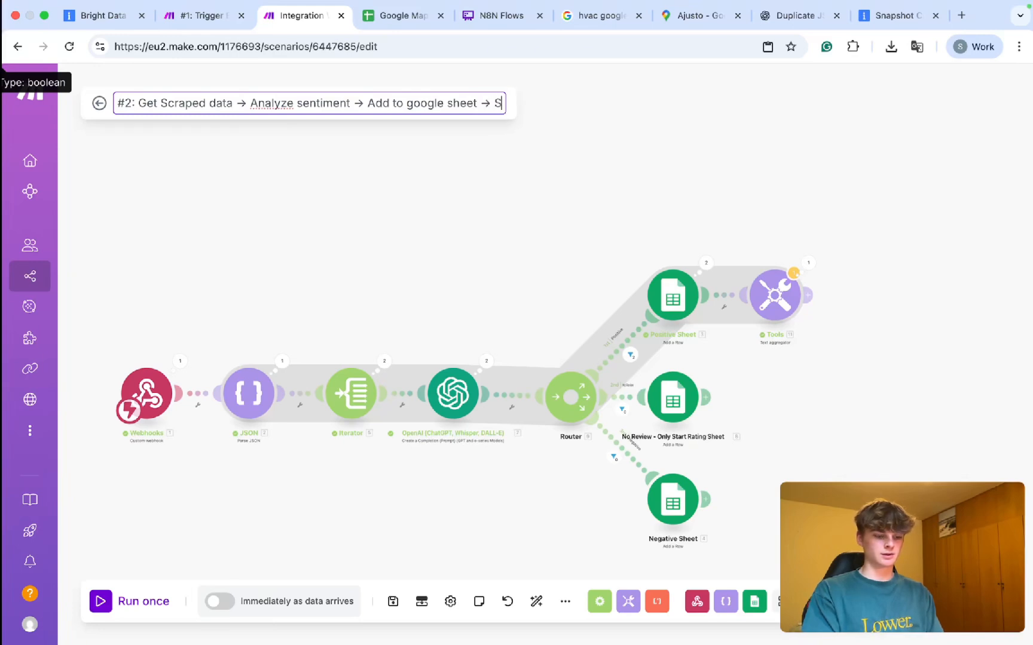
text( Qualit)
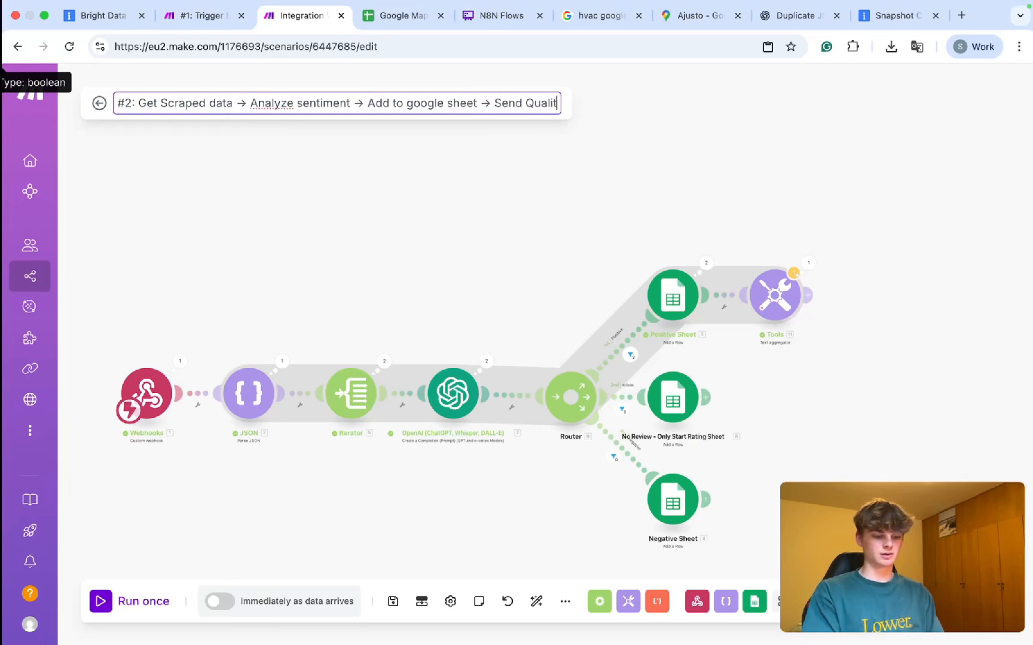
text(ative email)
key(BackSpace)
key(BackSpace)
key(BackSpace)
key(BackSpace)
key(BackSpace)
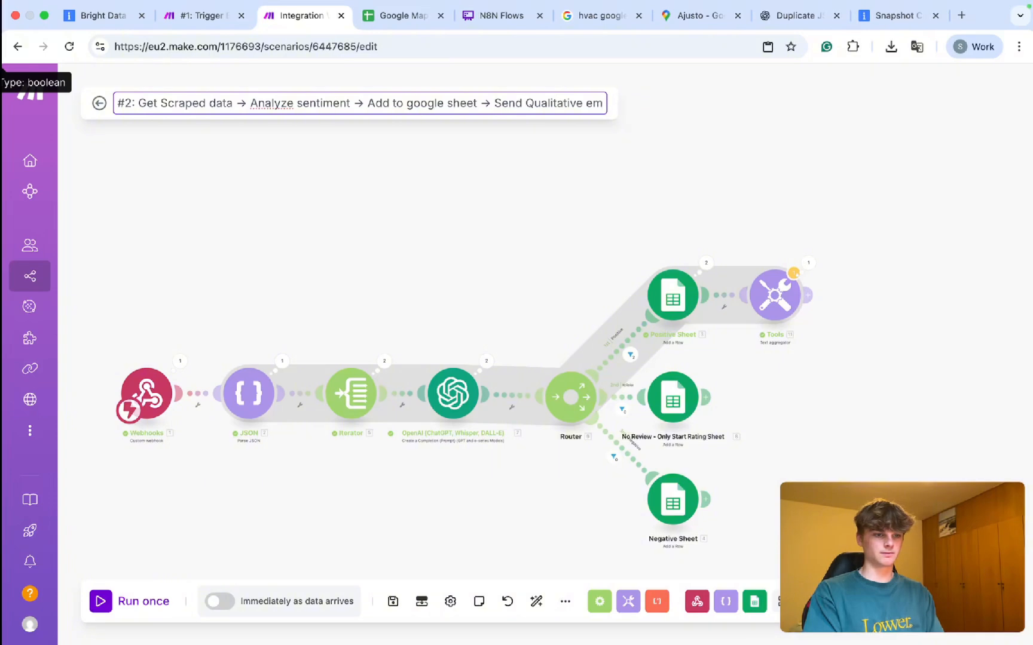
text(Email)
key(BackSpace)
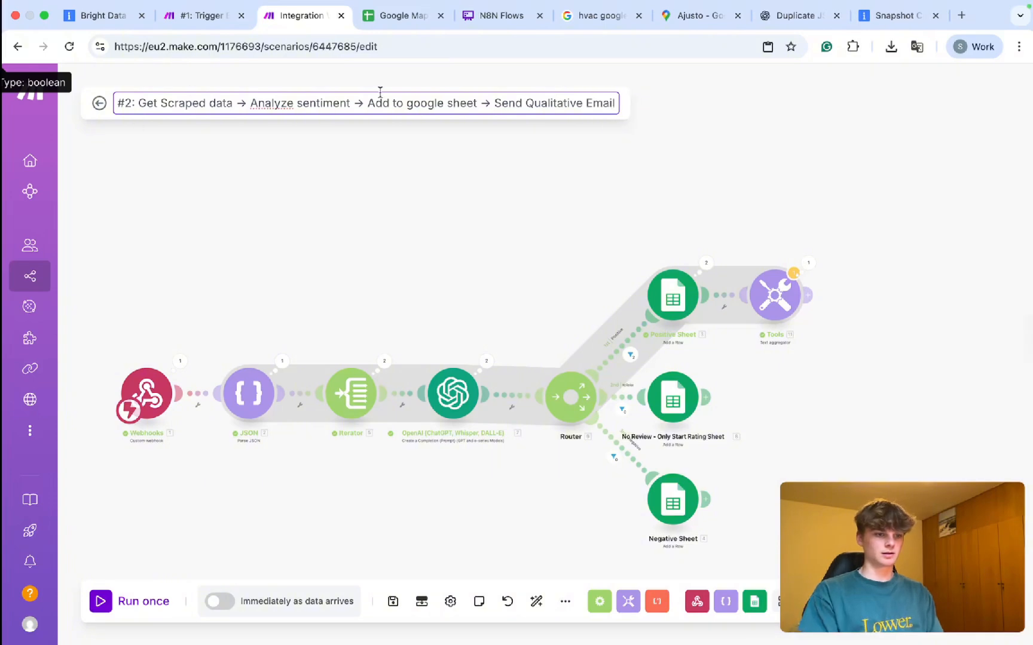
Capitalize 'Google Sheet' in the title and confirm the new name.
click(407, 105)
key(BackSpace)
text(G)
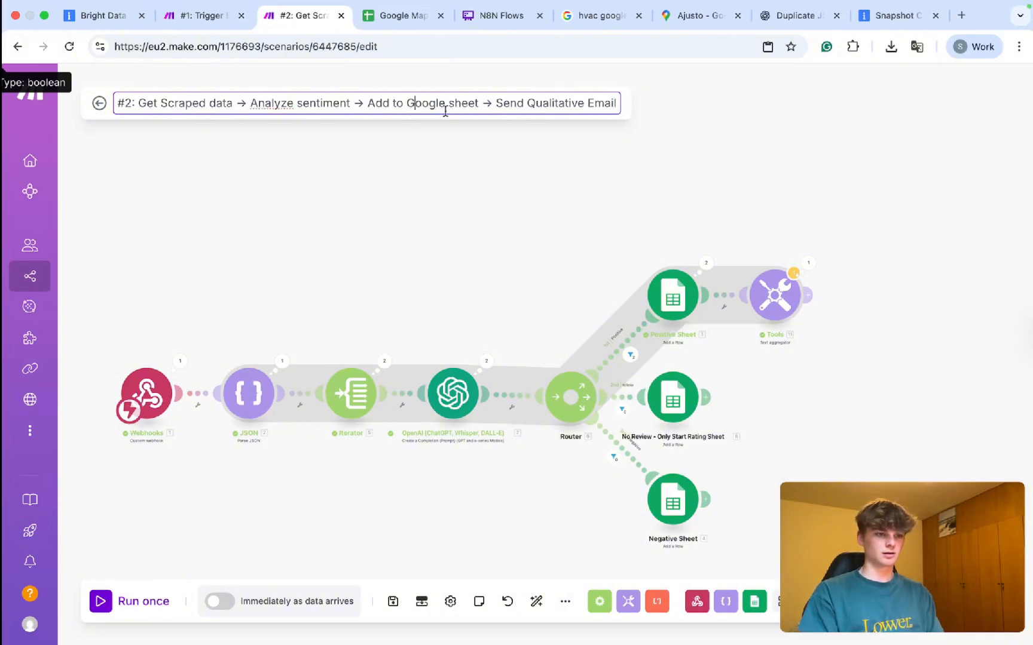
click(450, 102)
key(BackSpace)
text(S)
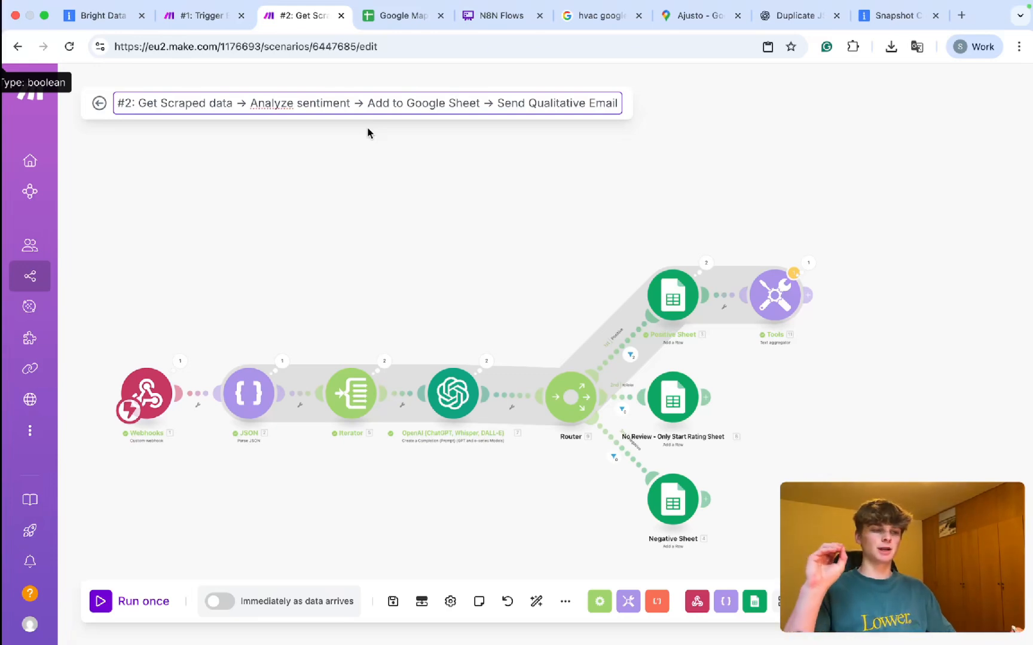
click(261, 202)
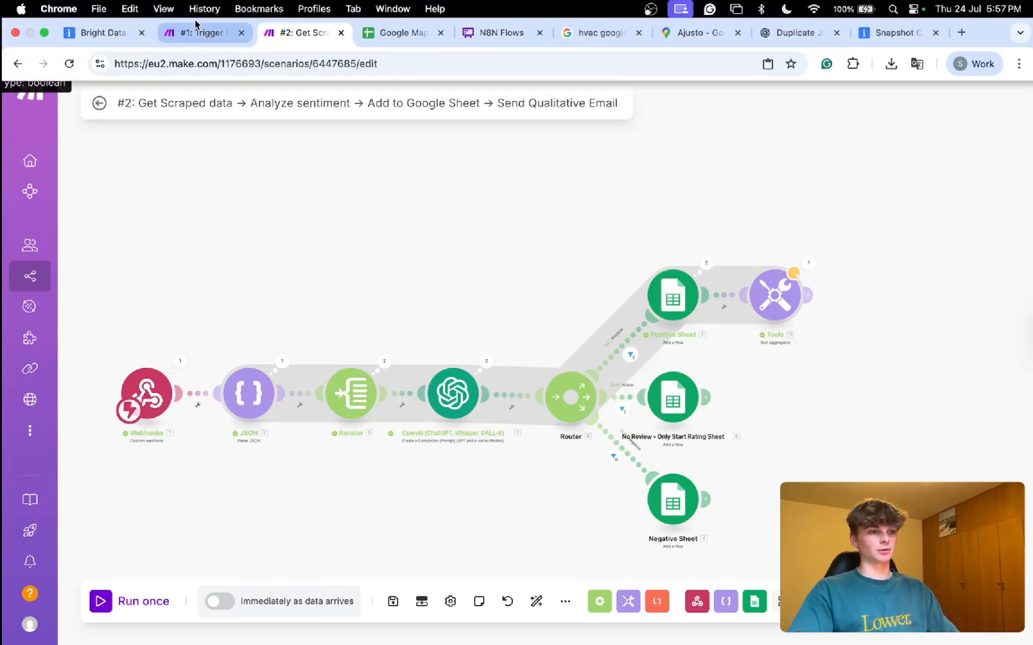
click(202, 27)
click(514, 286)
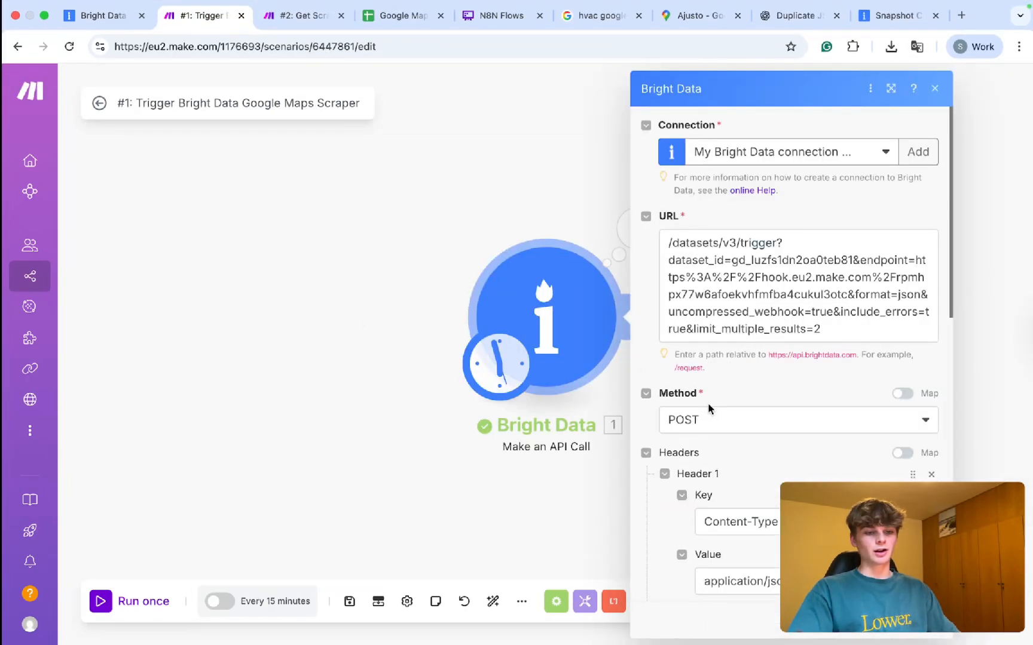
scroll(709, 404, down, 10)
drag(675, 334, 787, 535)
scroll(777, 526, up, 1)
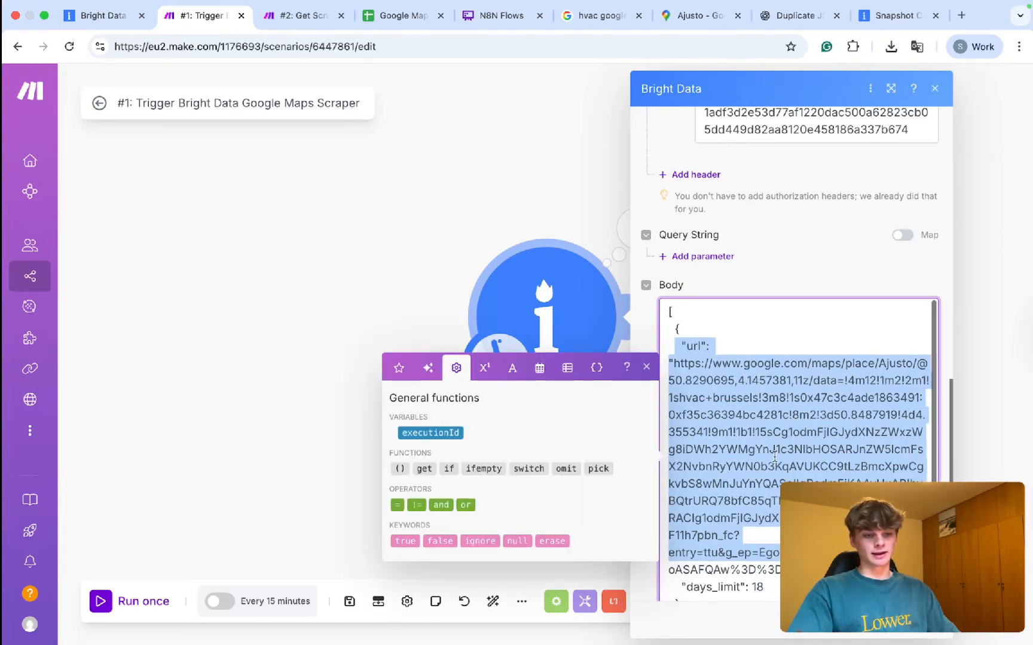
scroll(755, 474, up, 3)
click(532, 212)
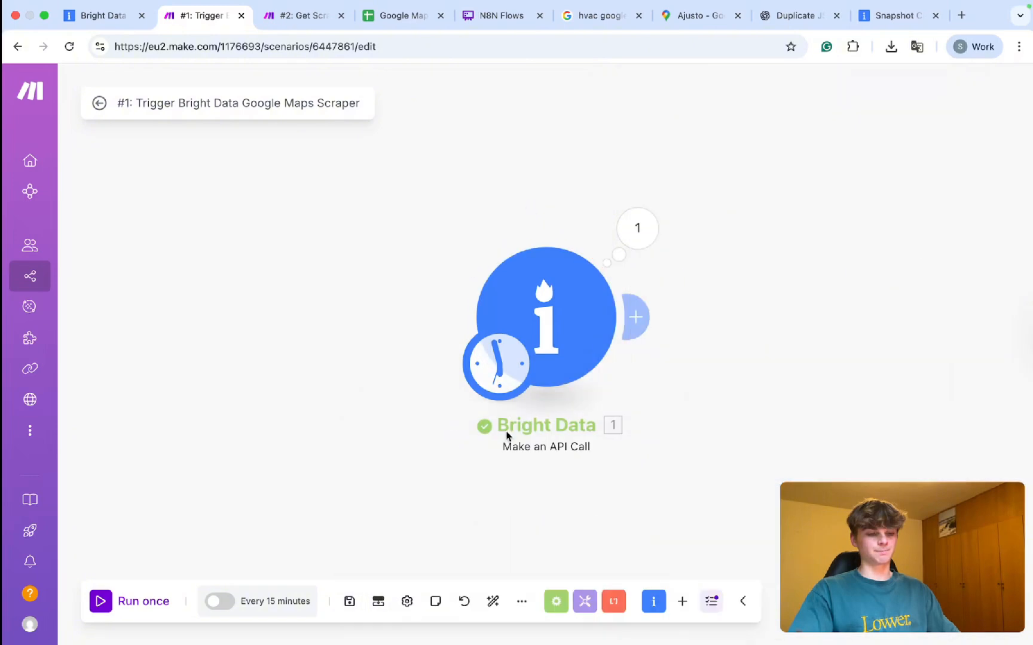
click(297, 18)
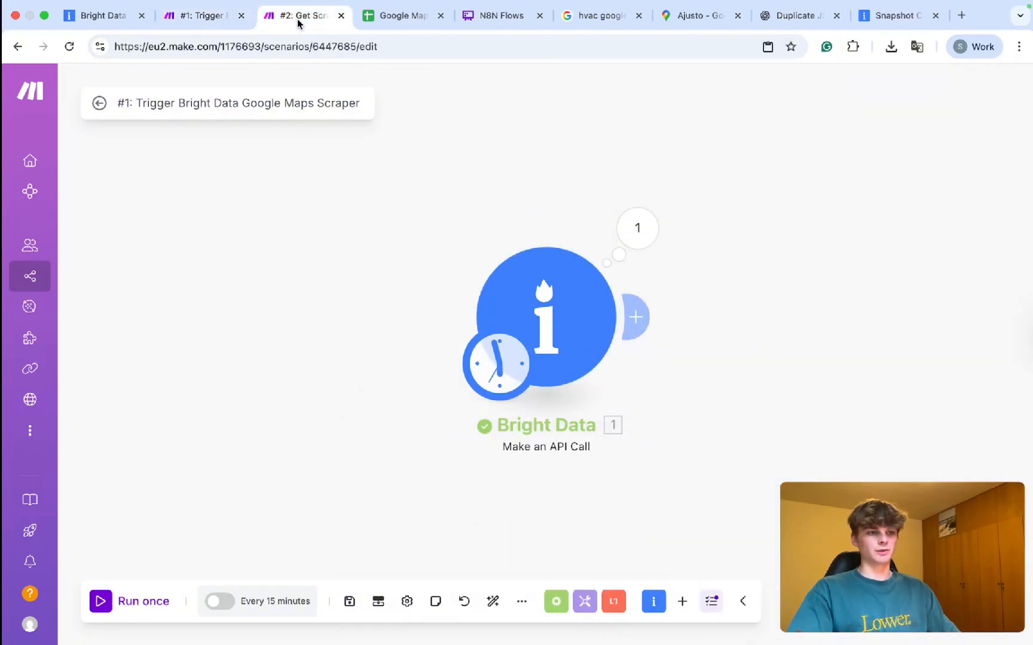
Select and inspect the Webhooks, Google Sheets and Tools modules on the #2 canvas.
drag(113, 328, 198, 472)
drag(627, 202, 745, 558)
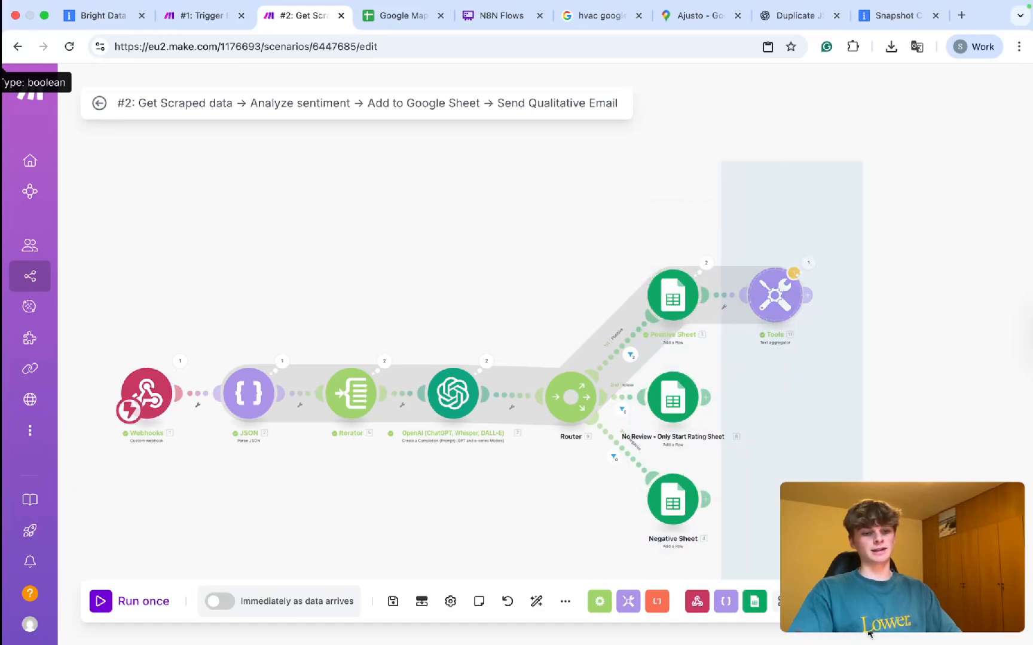
drag(884, 361, 844, 318)
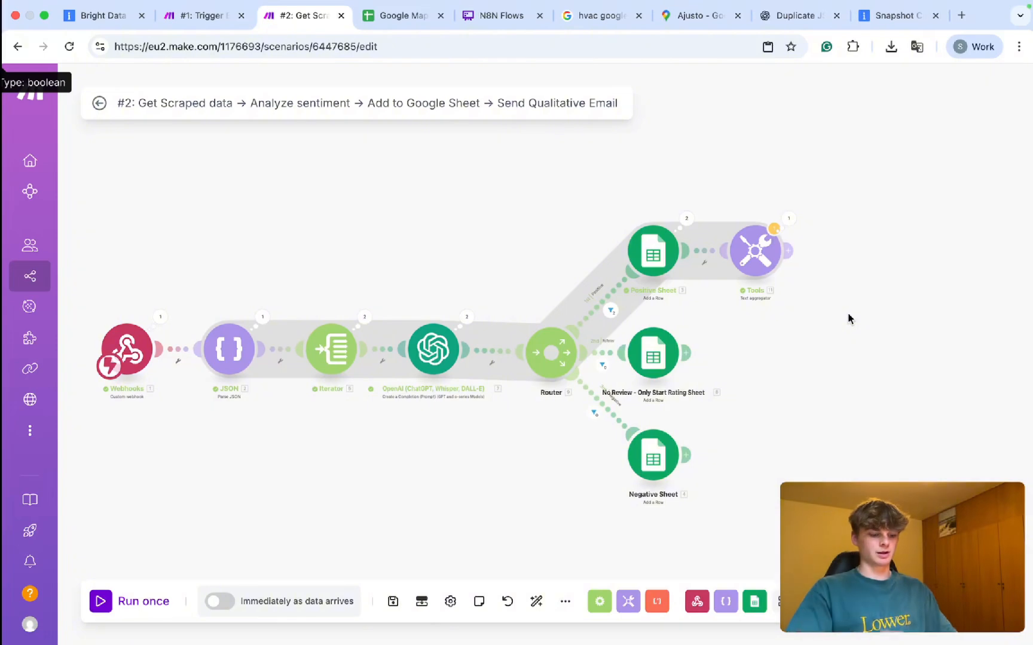
mouse_move(601, 183)
mouse_down()
mouse_move(607, 338)
mouse_move(687, 533)
mouse_move(729, 524)
mouse_move(1026, 526)
mouse_up()
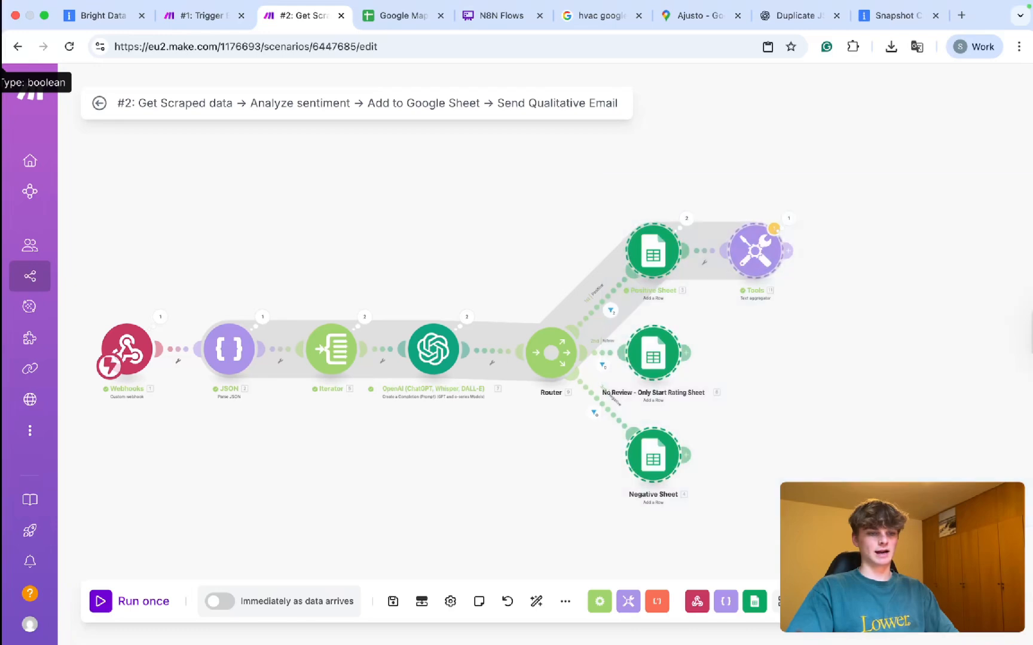
scroll(618, 475, right, 5)
mouse_move(665, 211)
mouse_down()
mouse_move(778, 483)
mouse_move(778, 543)
mouse_move(763, 523)
mouse_move(767, 479)
mouse_move(769, 503)
mouse_move(765, 489)
mouse_move(758, 509)
mouse_up()
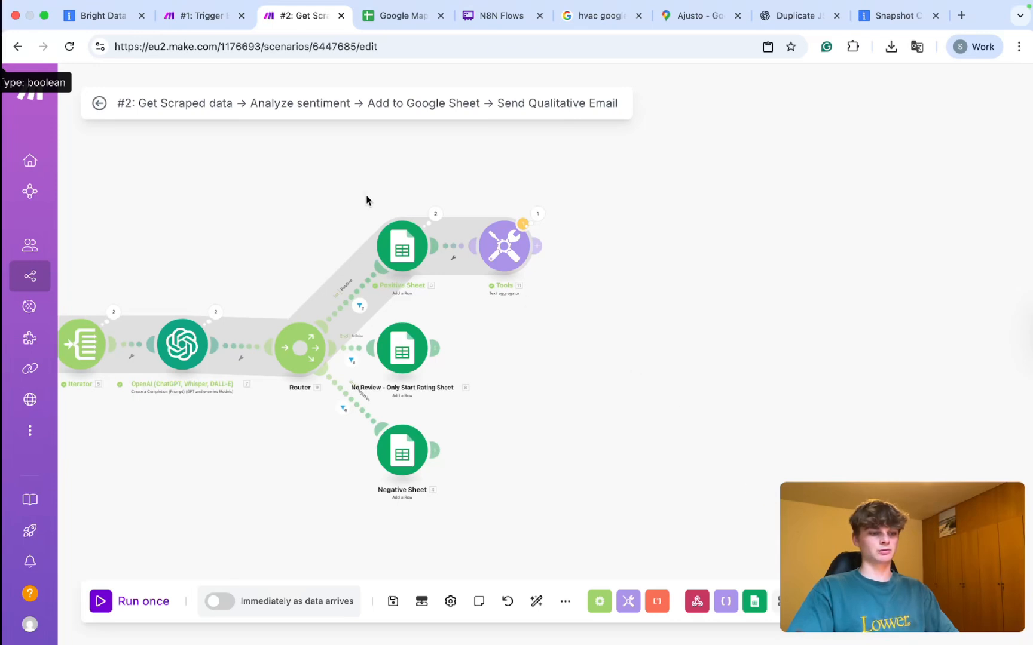
drag(372, 210, 663, 294)
drag(239, 251, 399, 260)
Inspect Positive Sheet with Tools and the Negative Sheet module, then go to the #1 trigger scenario.
scroll(399, 260, up, 2)
scroll(398, 264, up, 1)
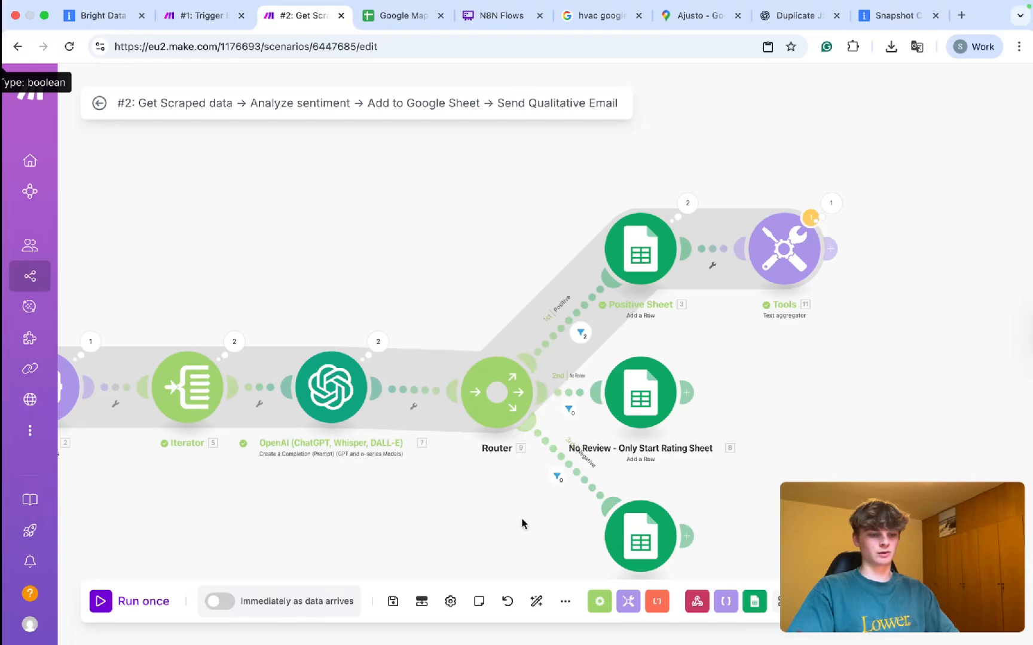
scroll(772, 478, down, 2)
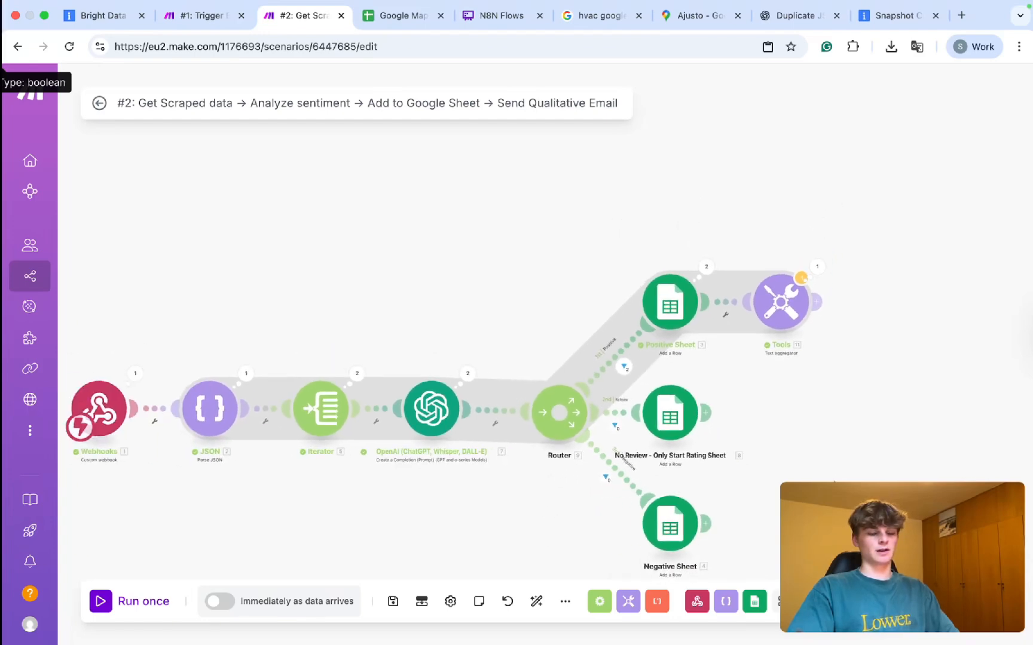
drag(834, 486, 604, 394)
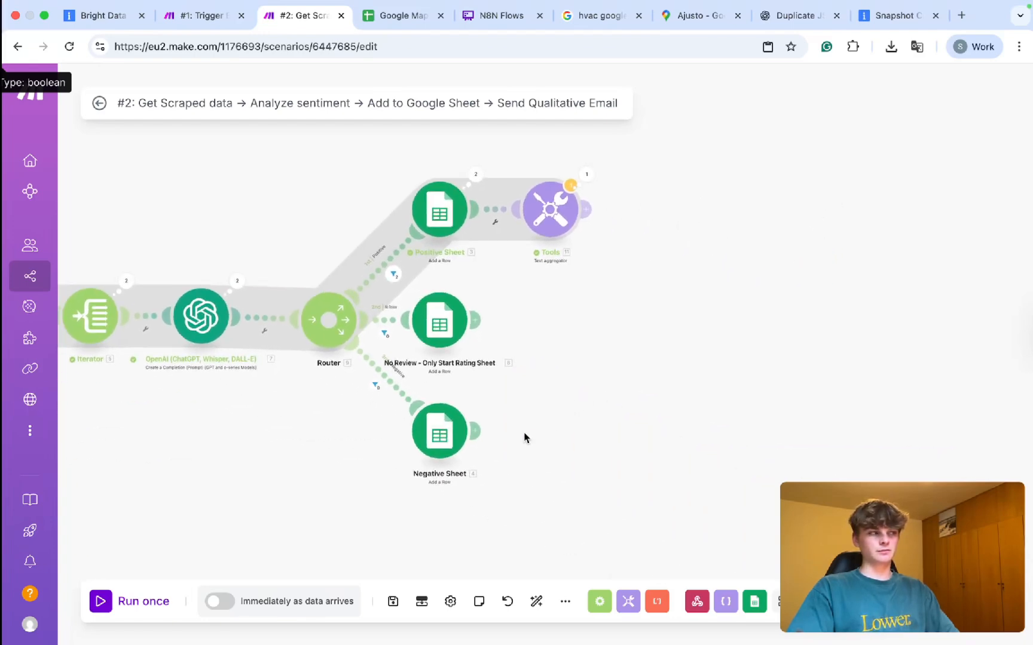
drag(405, 155, 1031, 252)
drag(821, 182, 937, 245)
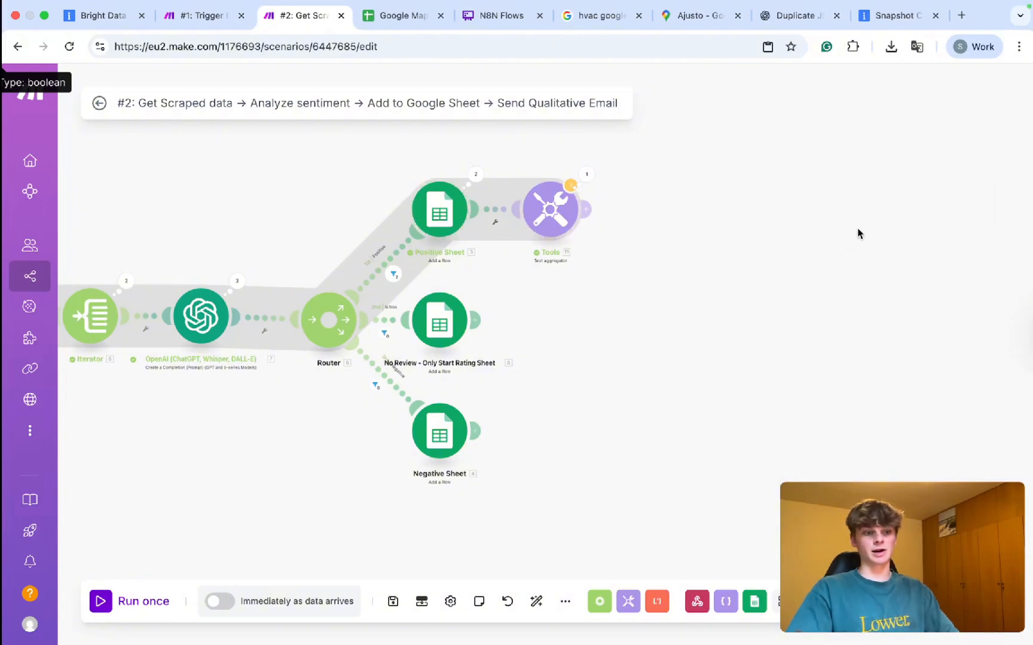
scroll(369, 313, up, 2)
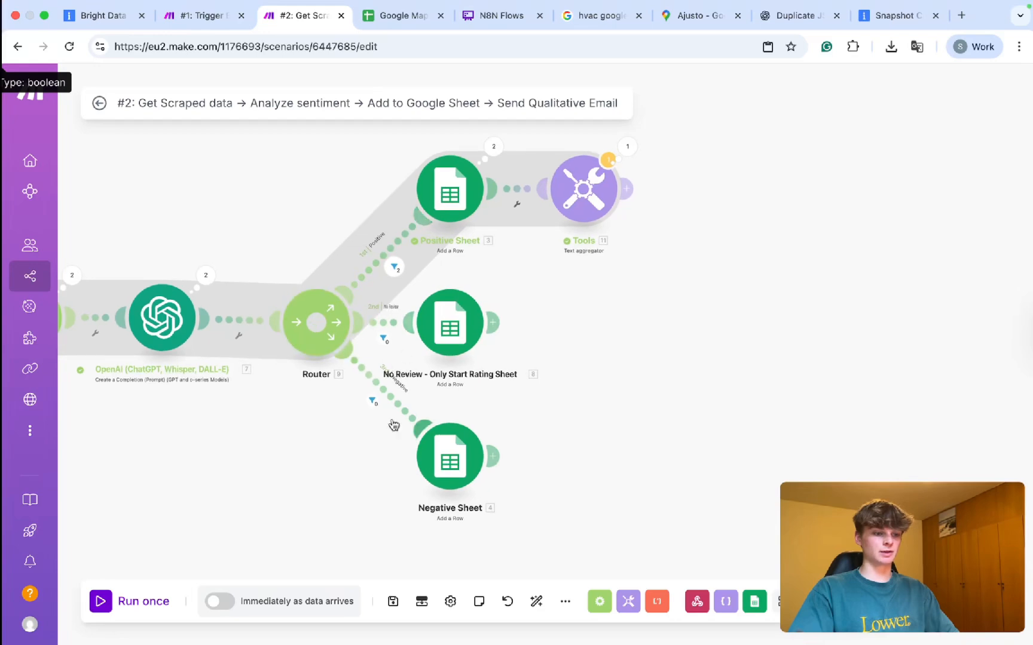
drag(316, 381, 443, 423)
drag(350, 438, 1009, 483)
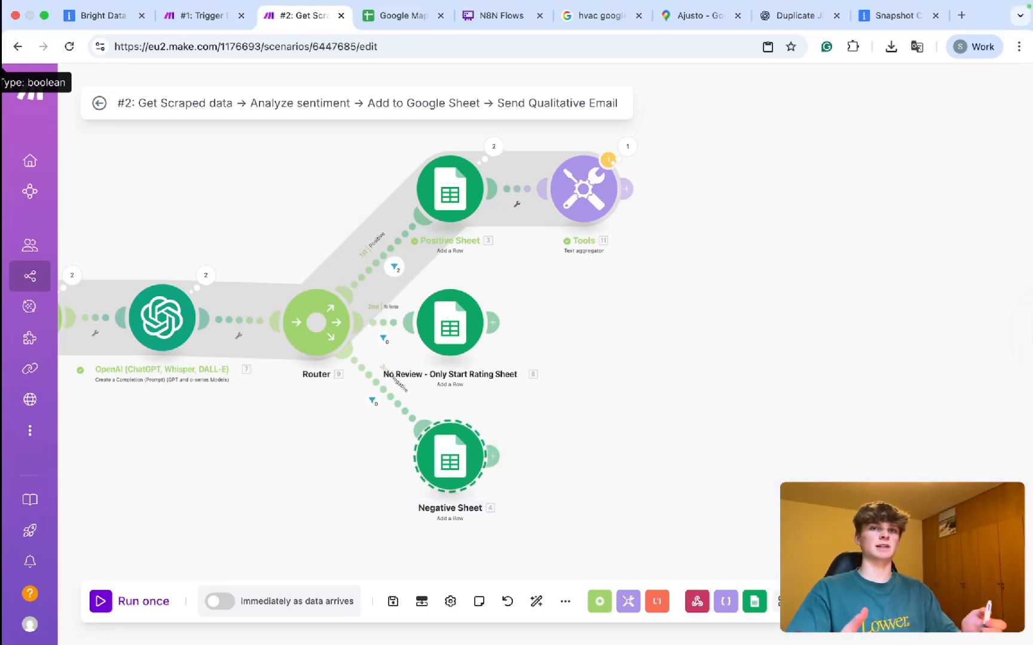
scroll(744, 318, down, 3)
scroll(711, 350, down, 1)
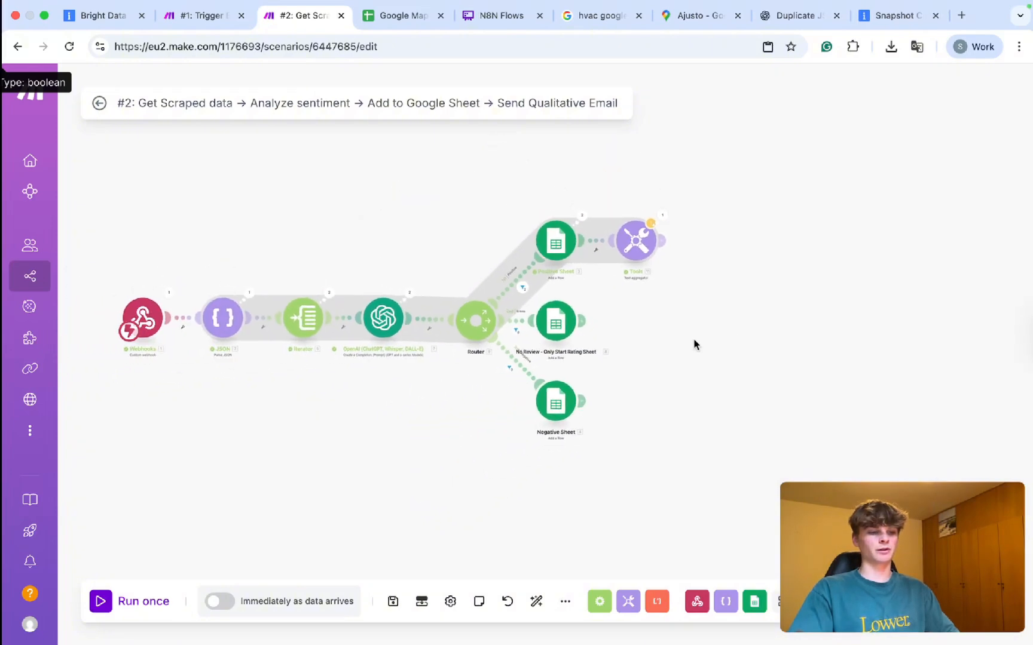
drag(694, 344, 754, 345)
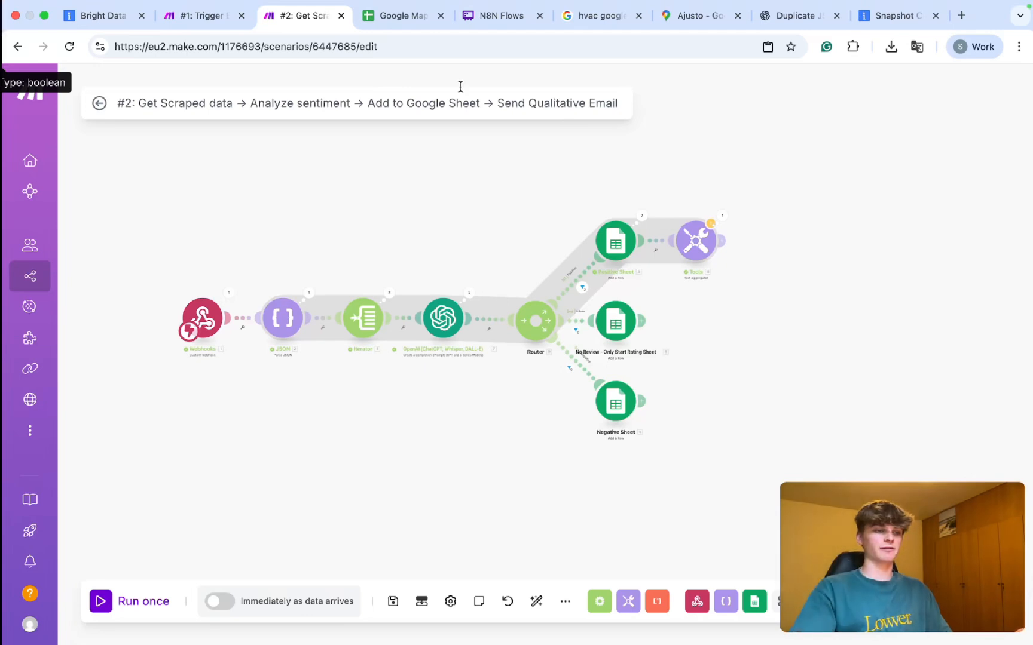
click(212, 16)
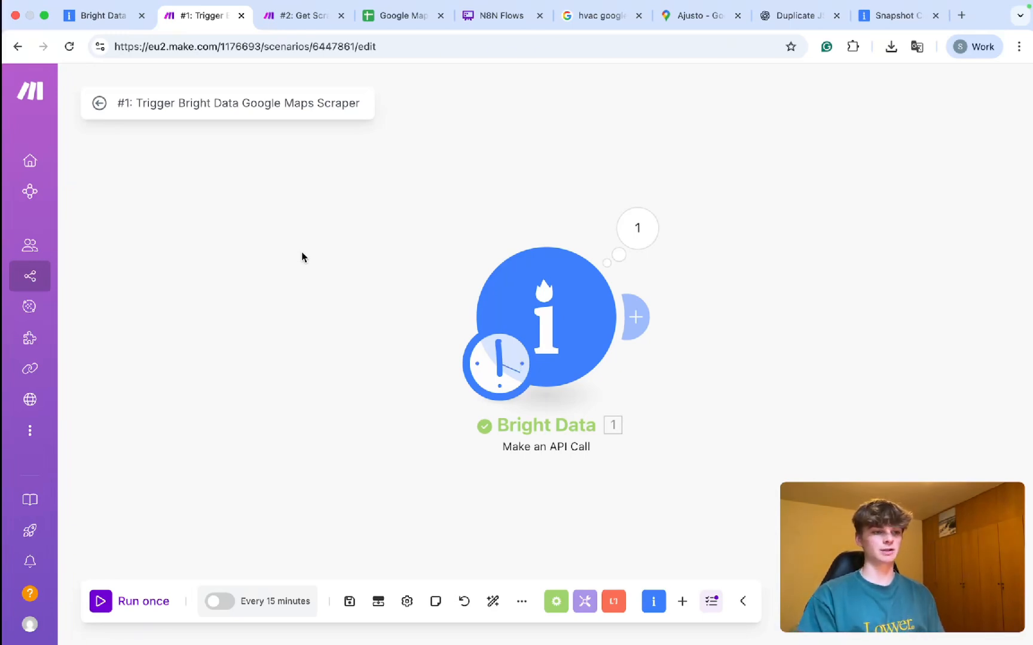
Return to scenario #2 and review the Tools text aggregator's settings.
click(296, 24)
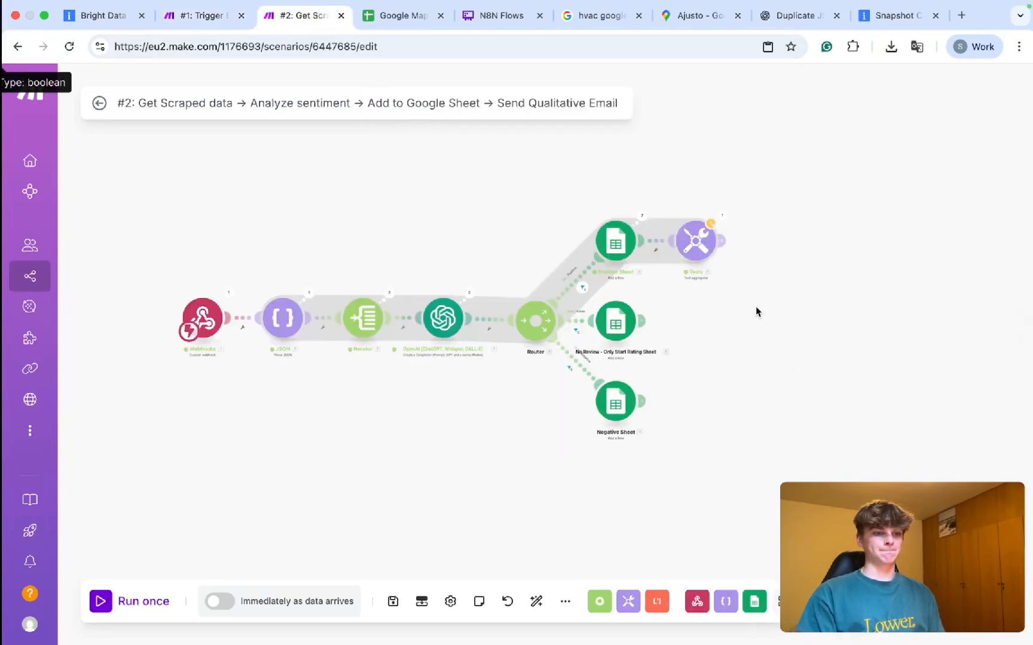
scroll(729, 274, up, 3)
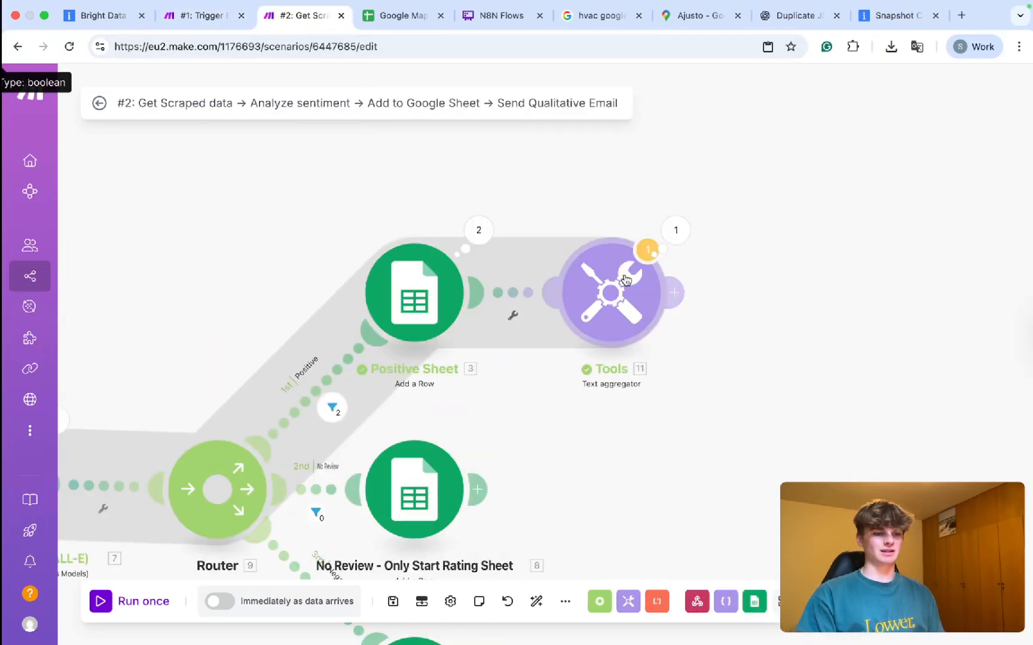
click(625, 280)
scroll(775, 453, down, 1)
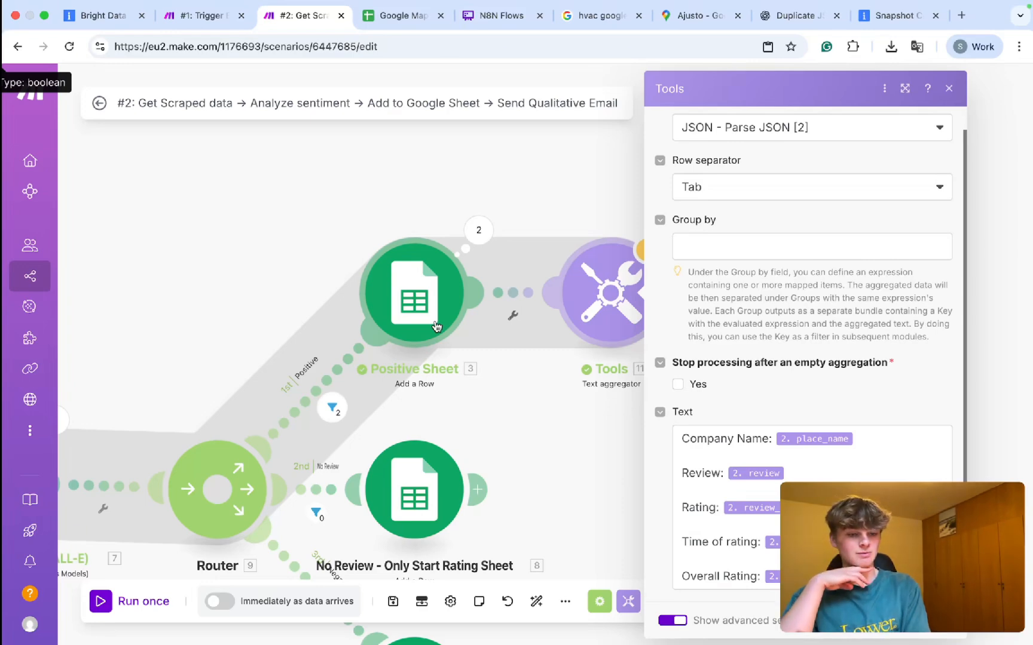
click(495, 420)
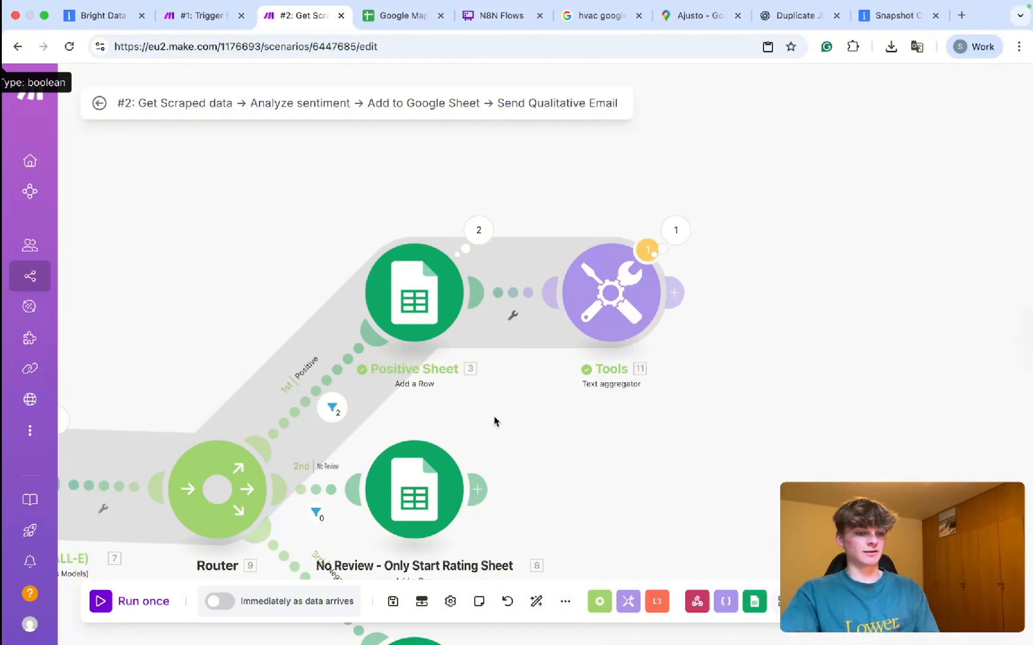
scroll(768, 193, down, 5)
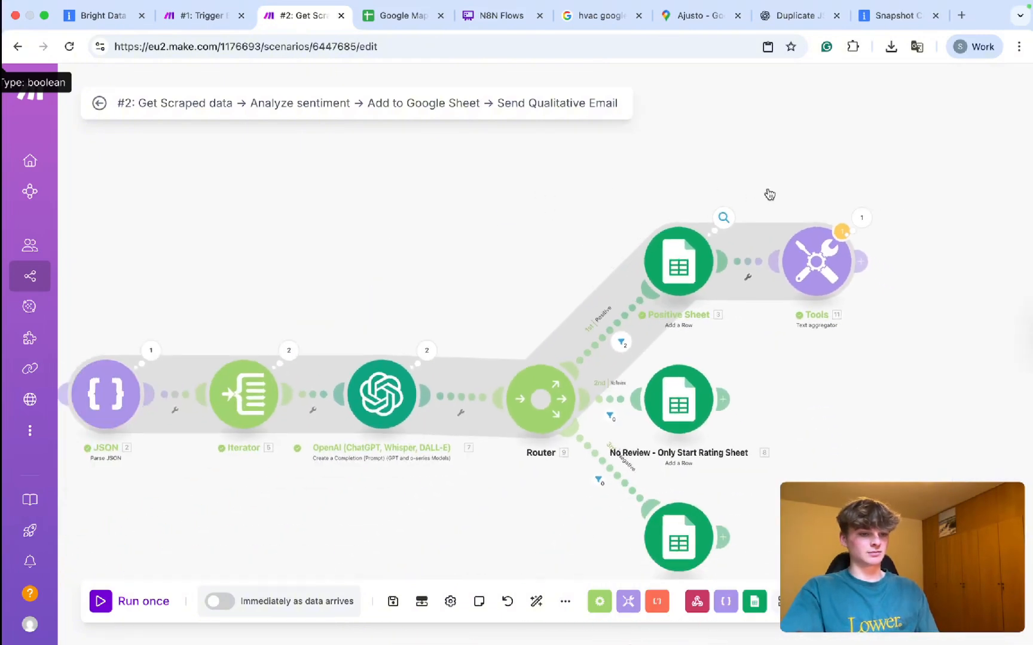
click(828, 266)
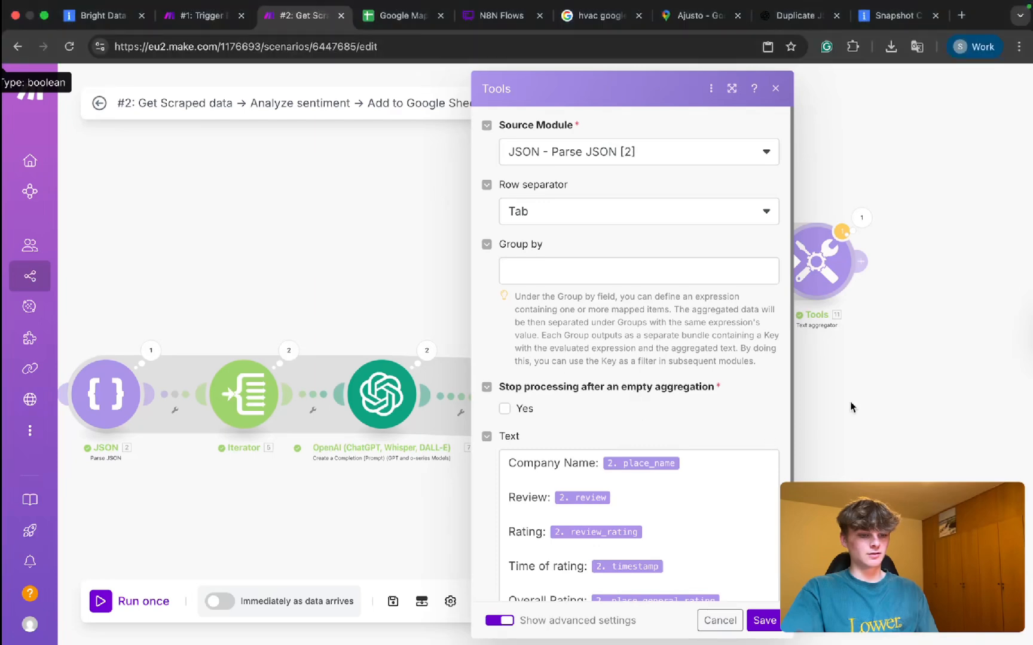
click(853, 407)
Bring up the options for the Positive Sheet to Tools link.
right_click(752, 261)
click(780, 315)
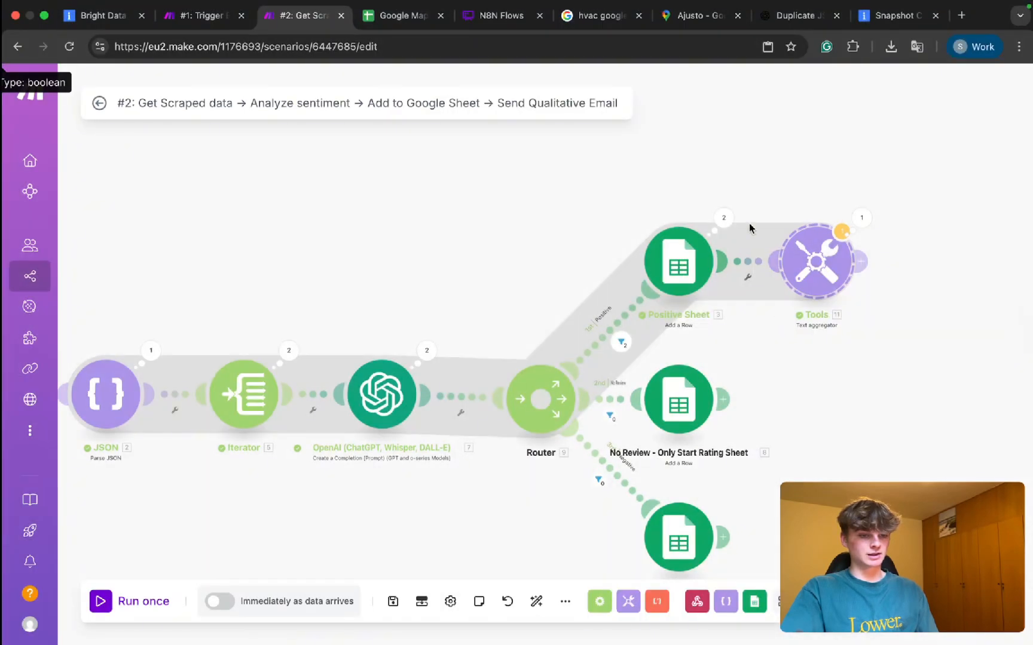
right_click(747, 261)
Unlink Tools from Positive Sheet and move it up and left above the flow.
click(777, 292)
drag(812, 272, 466, 200)
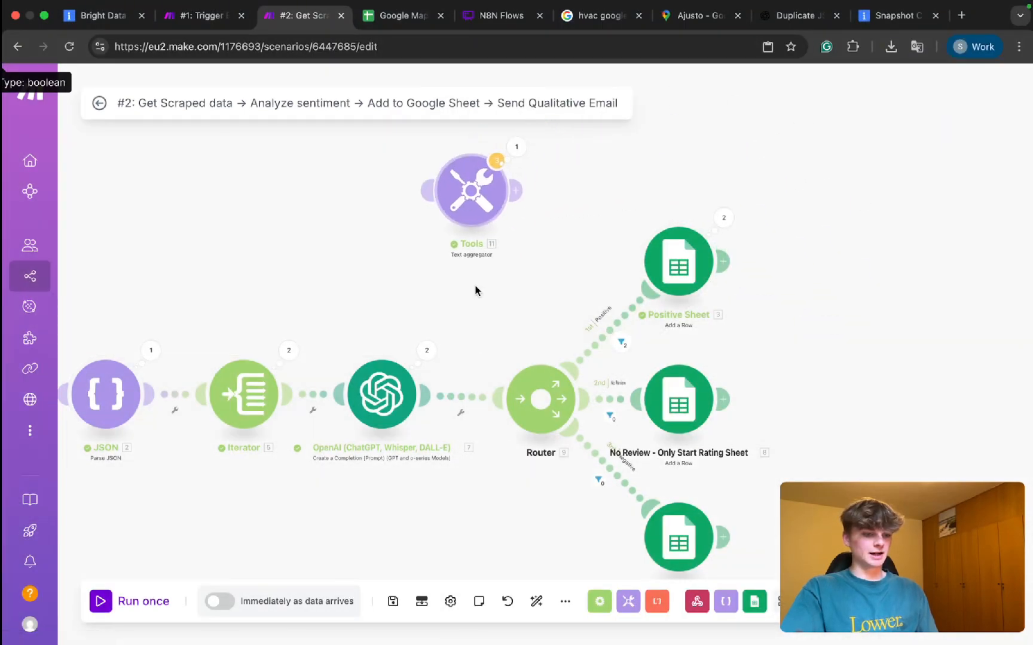
scroll(483, 330, down, 3)
drag(493, 249, 393, 250)
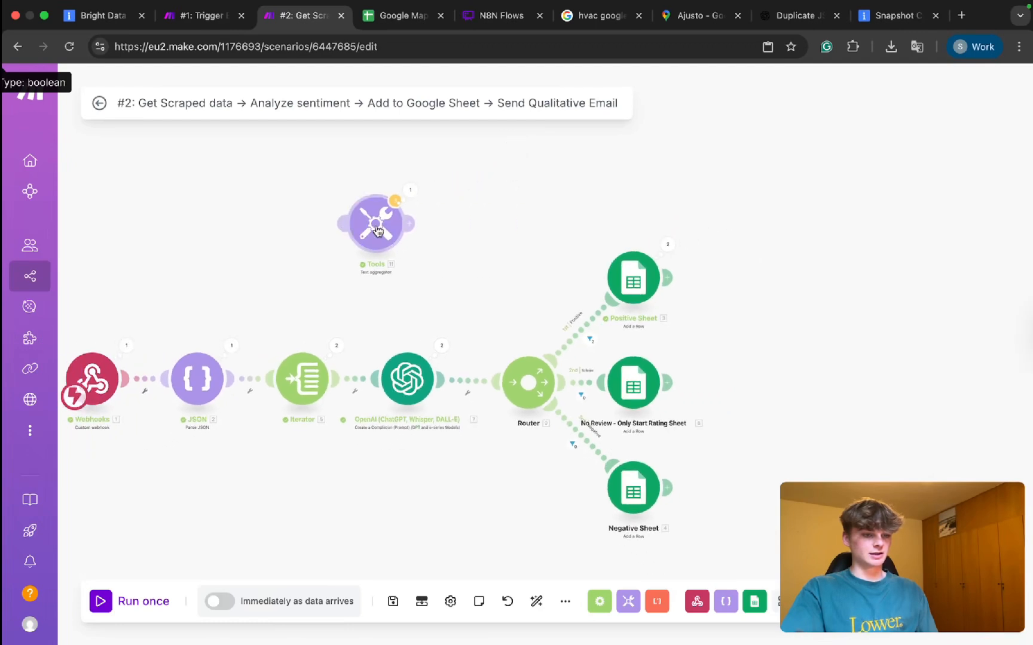
Shift the OpenAI, Router and three sheet modules to the right.
drag(441, 181, 772, 547)
drag(465, 217, 789, 387)
drag(409, 383, 689, 385)
click(239, 402)
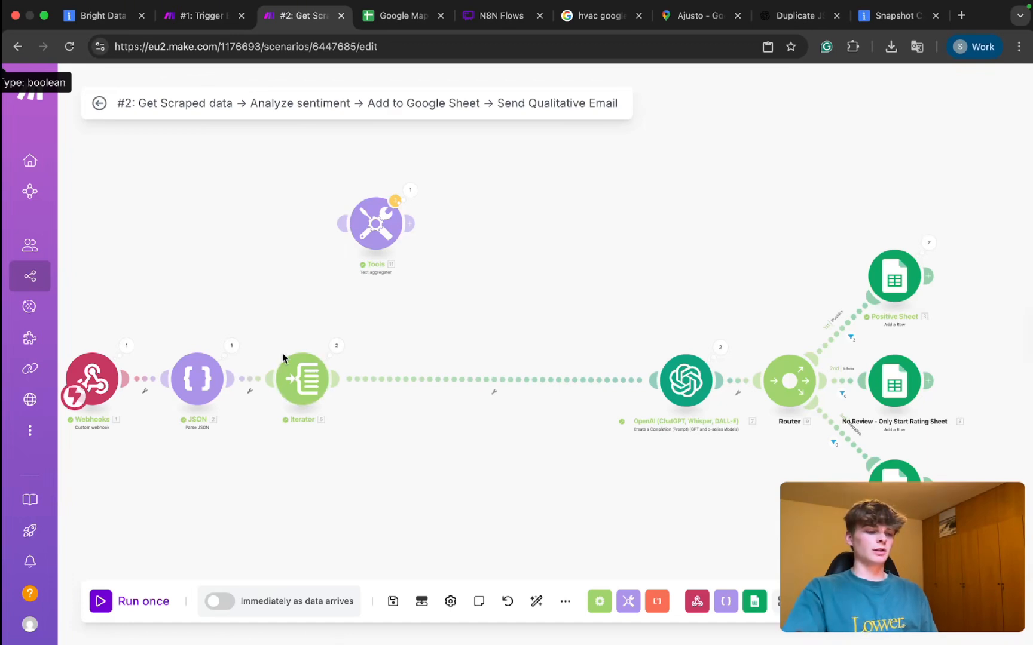
Check the Iterator and JSON run results, then unlink the Iterator from OpenAI.
click(336, 349)
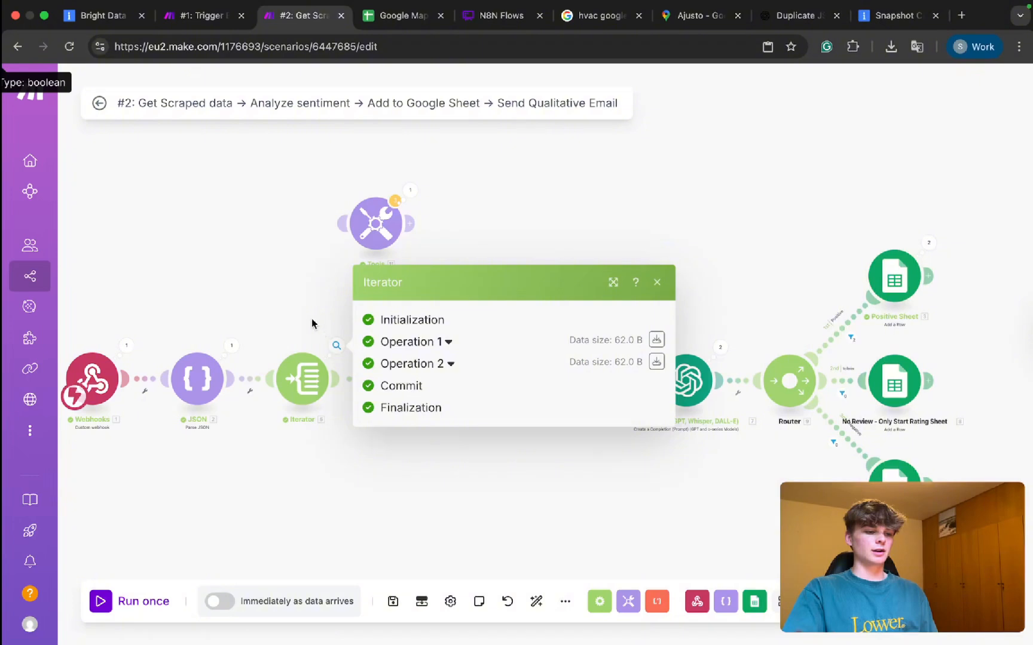
click(311, 323)
click(231, 347)
click(215, 312)
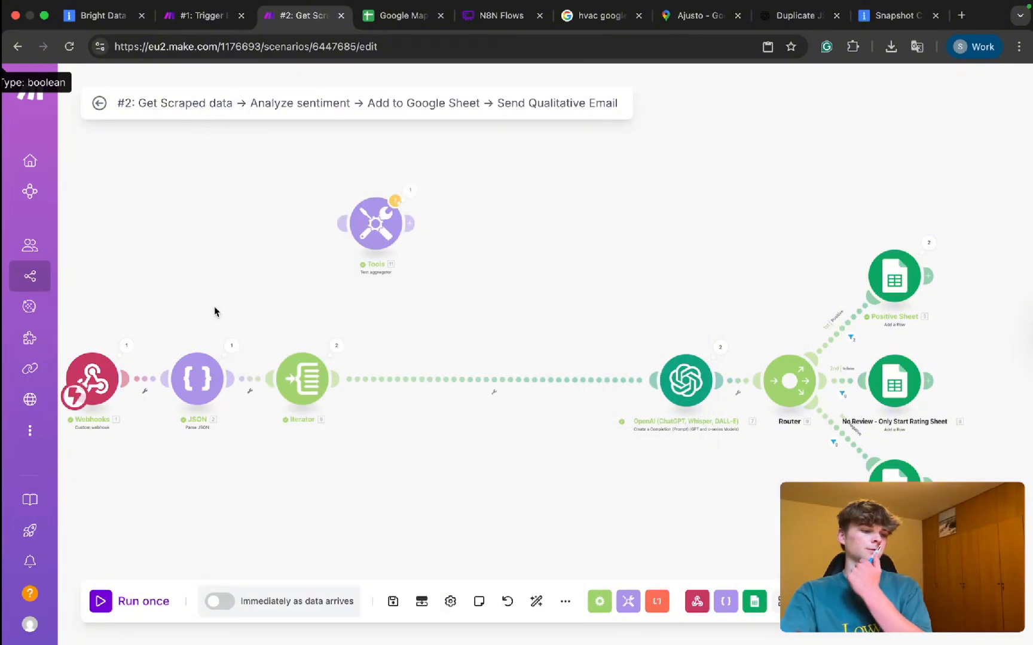
click(337, 346)
click(297, 295)
right_click(373, 382)
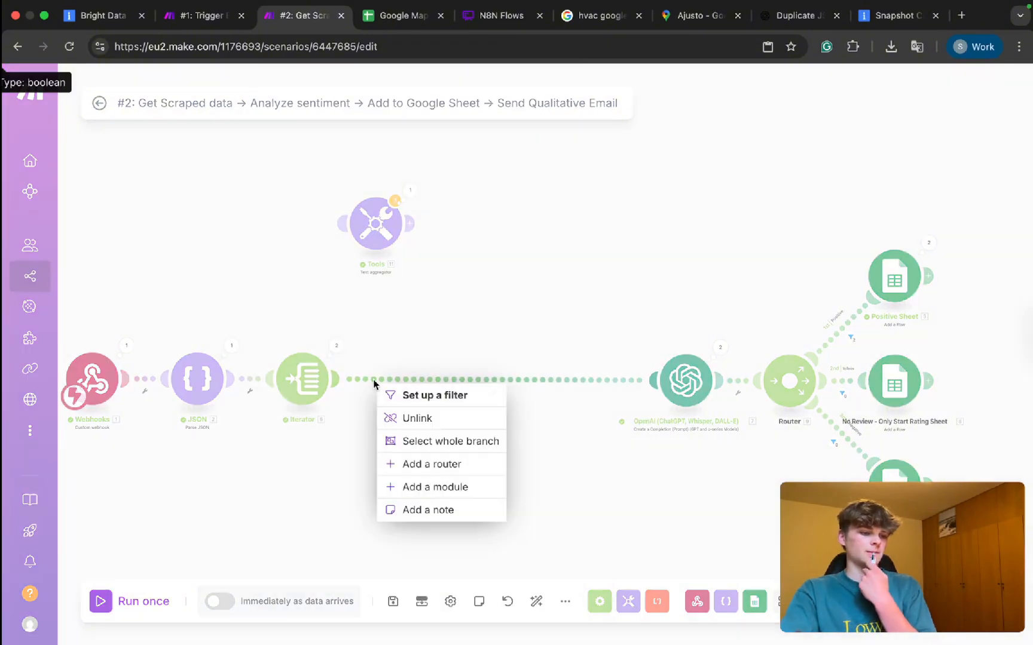
click(387, 346)
Move the Iterator beside JSON and Tools toward the flow, reviewing their run outputs.
click(230, 344)
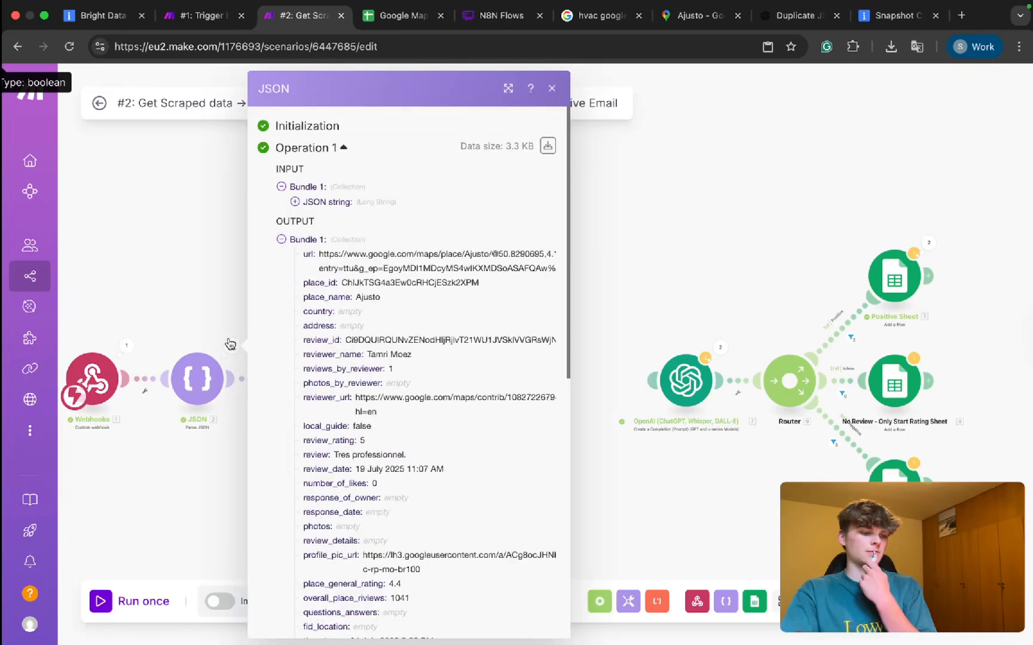
click(226, 294)
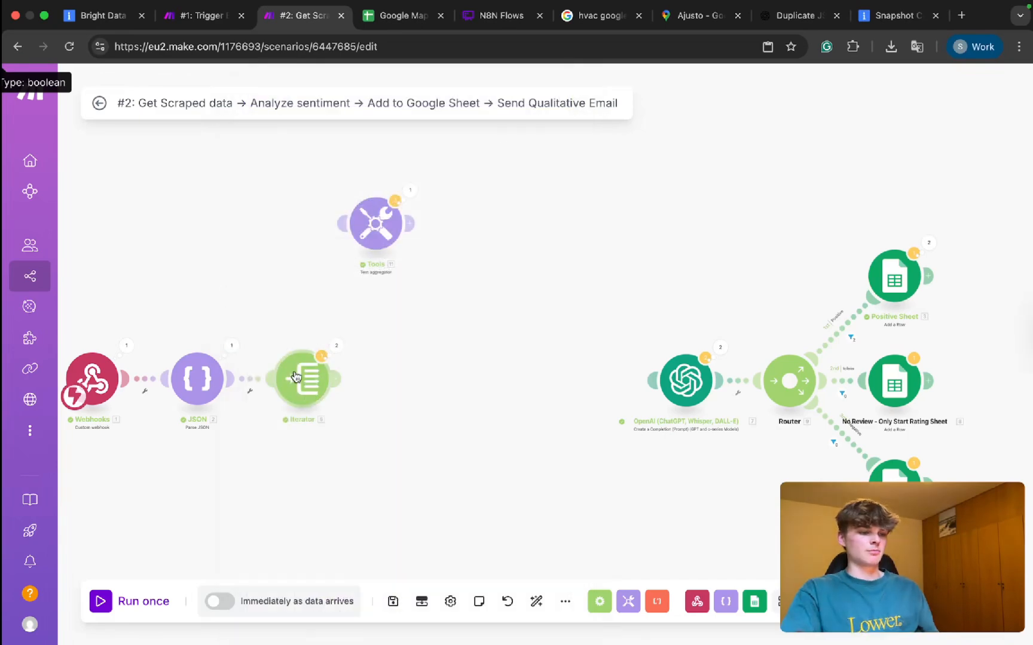
drag(354, 380, 303, 381)
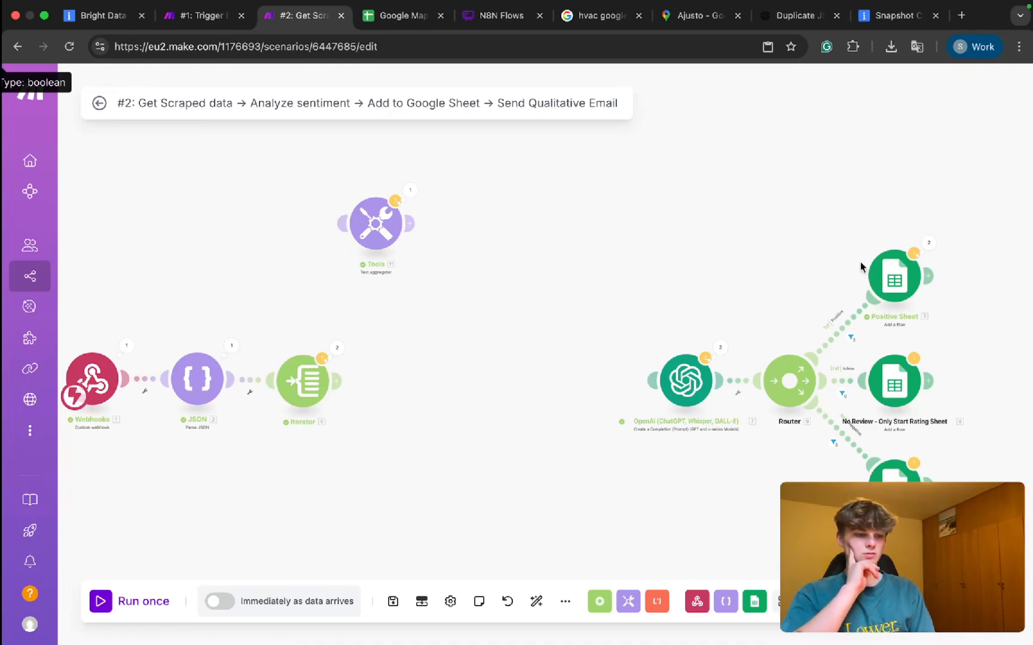
click(230, 353)
scroll(351, 399, down, 10)
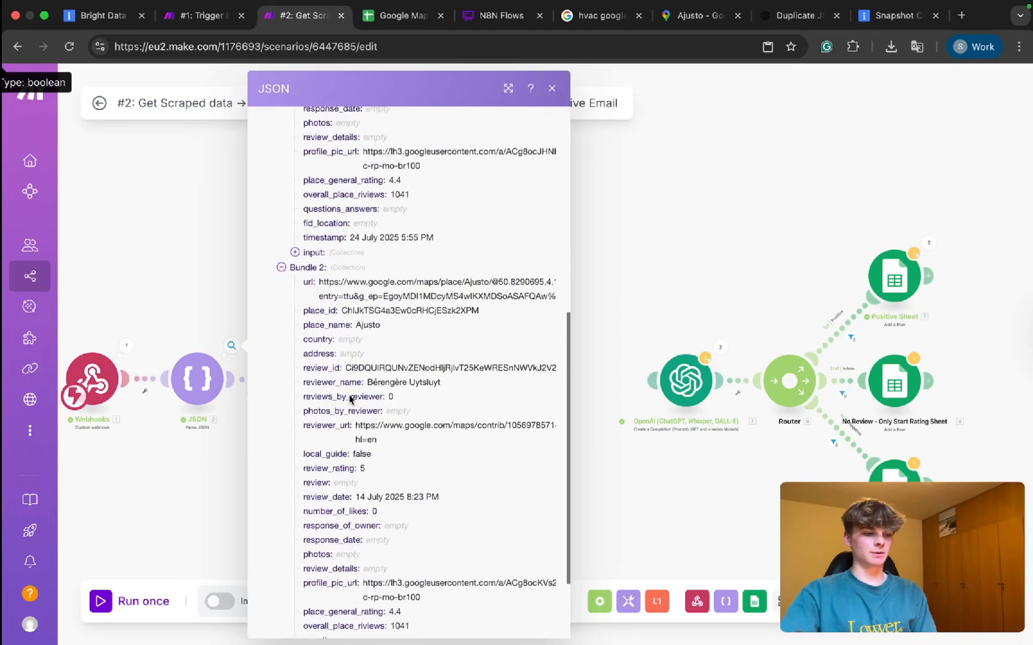
click(169, 309)
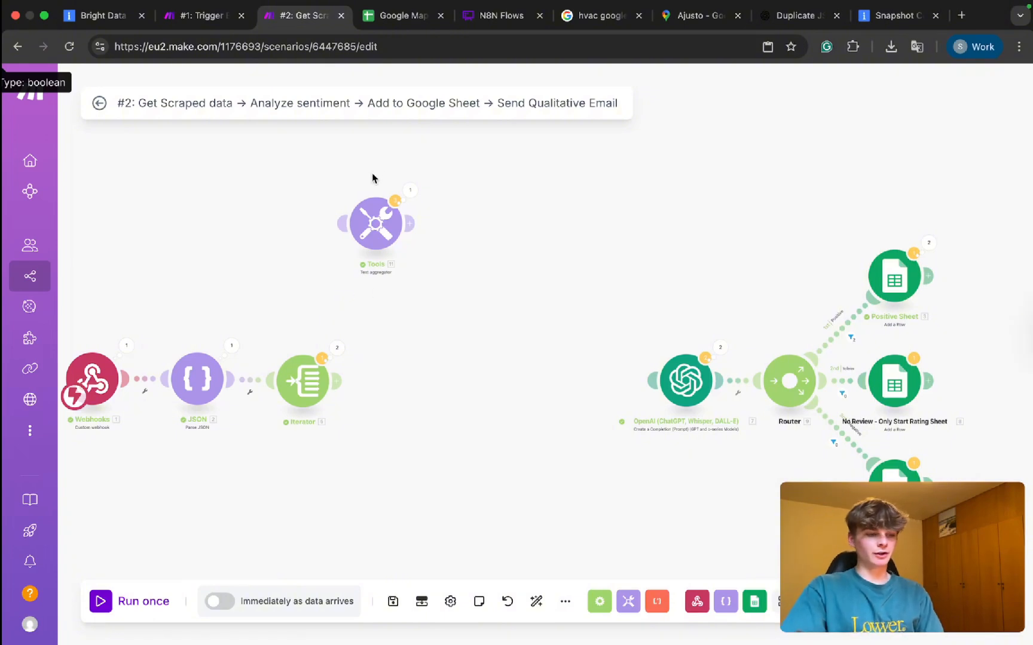
click(410, 193)
click(399, 371)
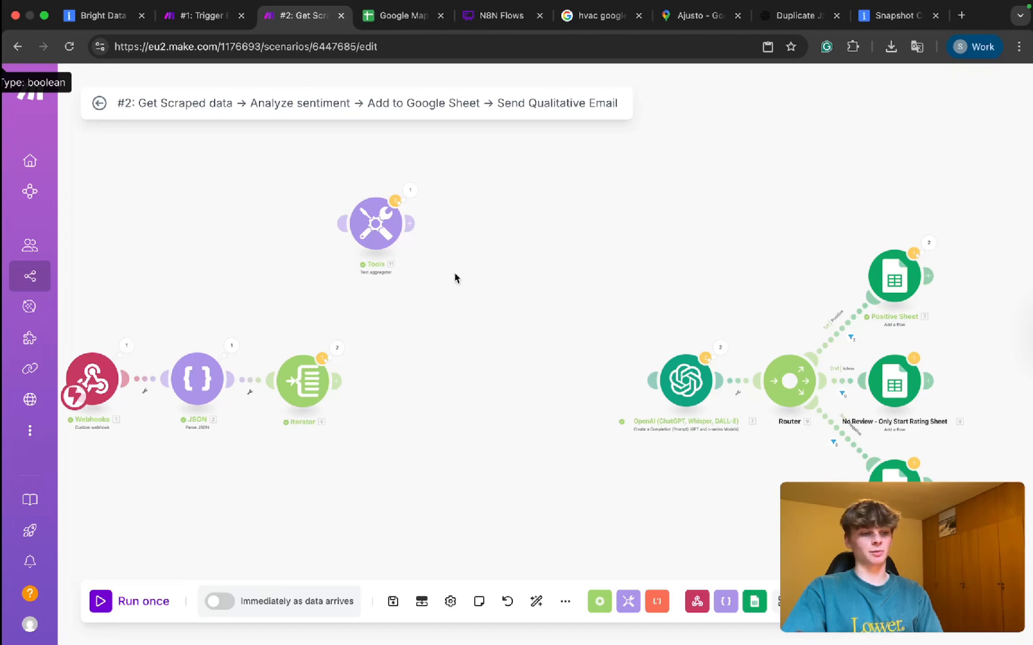
drag(376, 232, 419, 305)
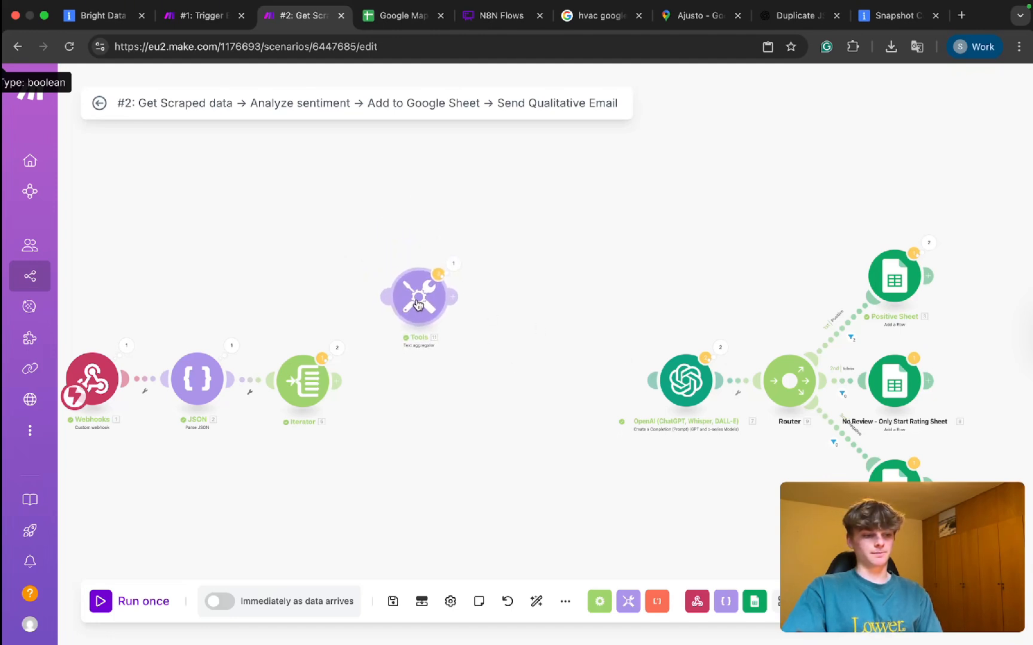
Unlink the Iterator from JSON and move it next to the OpenAI module.
click(337, 347)
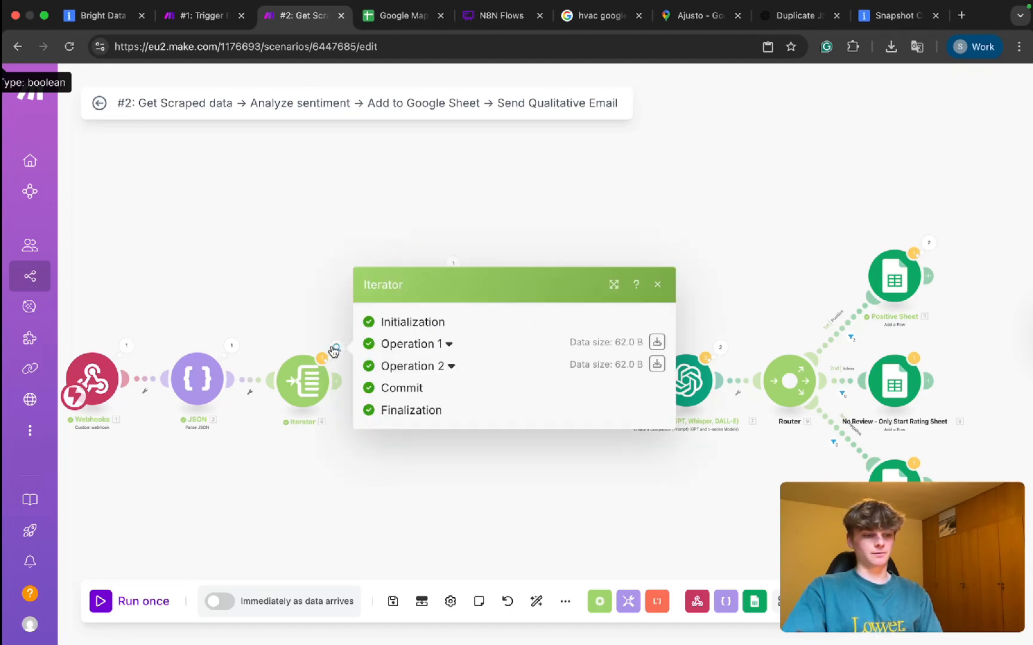
click(232, 346)
click(197, 308)
right_click(253, 379)
click(281, 414)
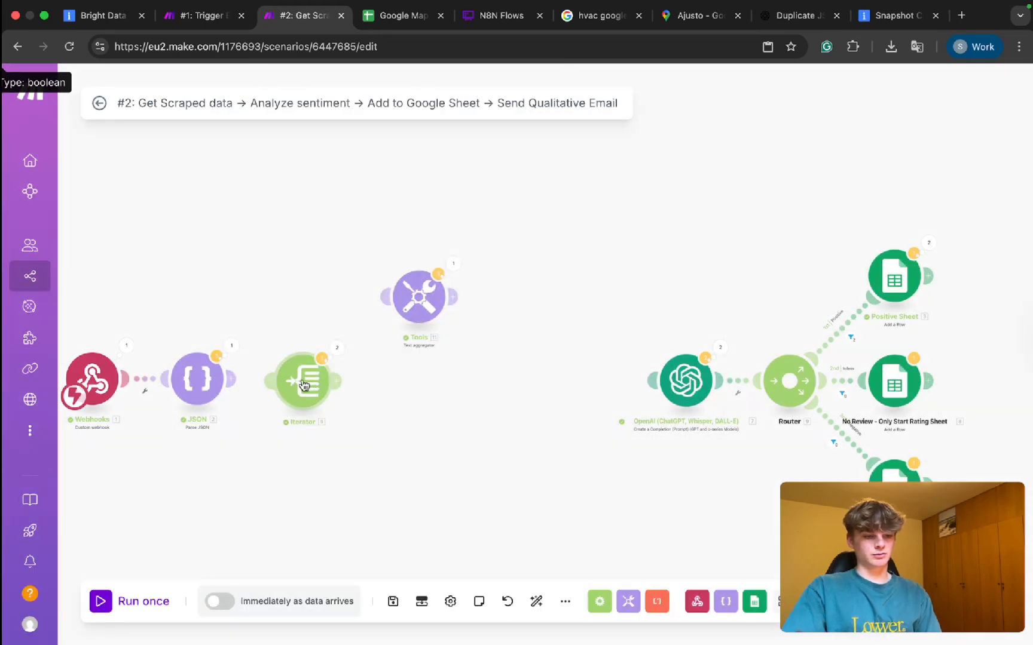
drag(304, 384, 580, 382)
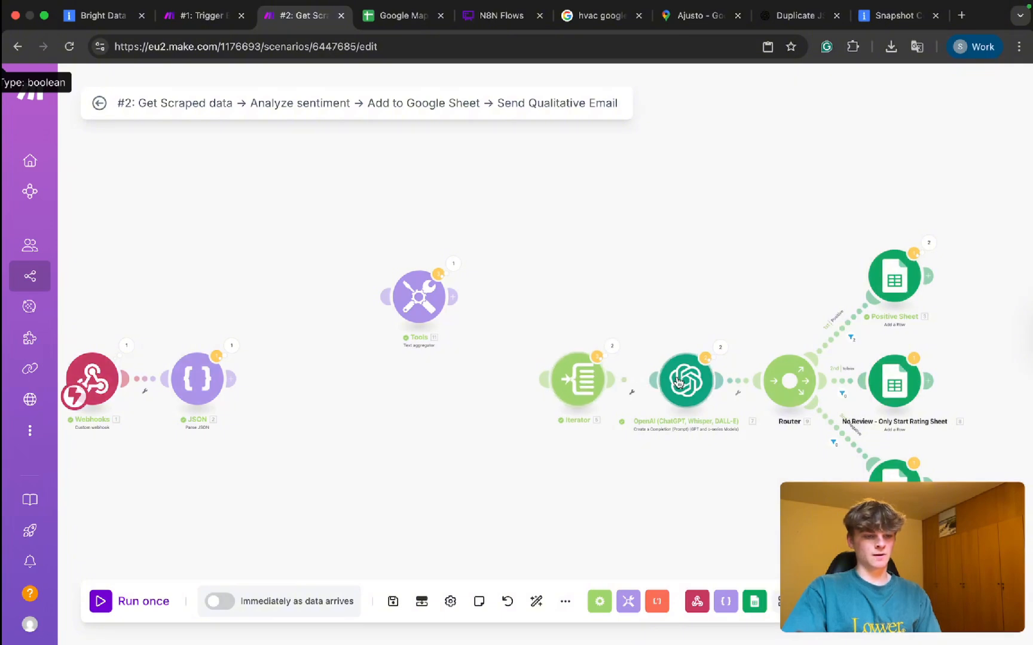
Attach Tools directly after JSON, save its settings, and save the scenario.
drag(430, 297, 327, 382)
click(328, 383)
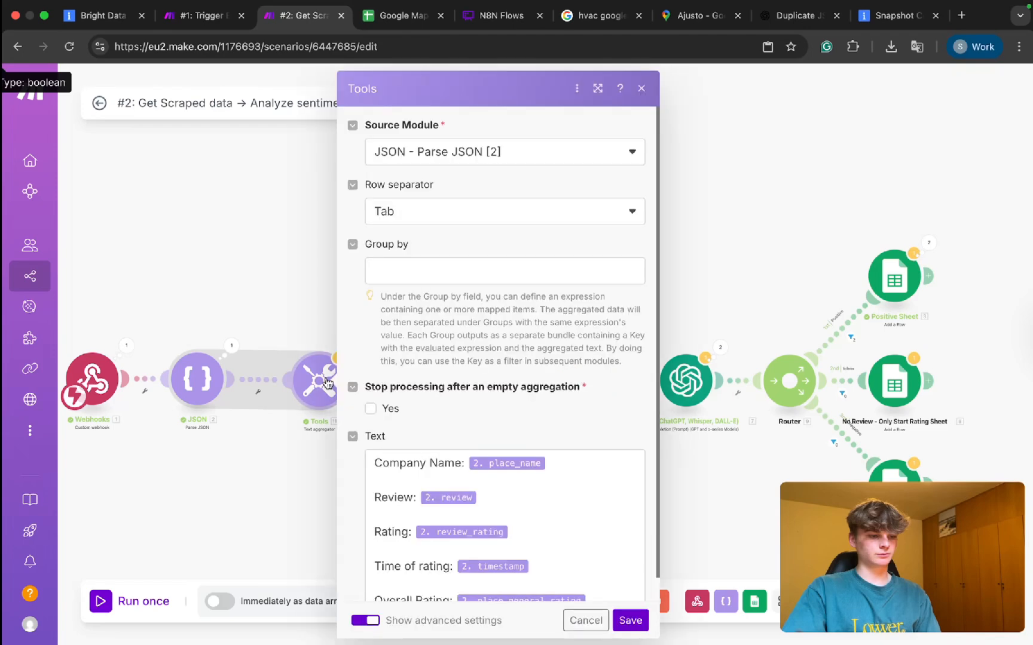
scroll(379, 428, down, 1)
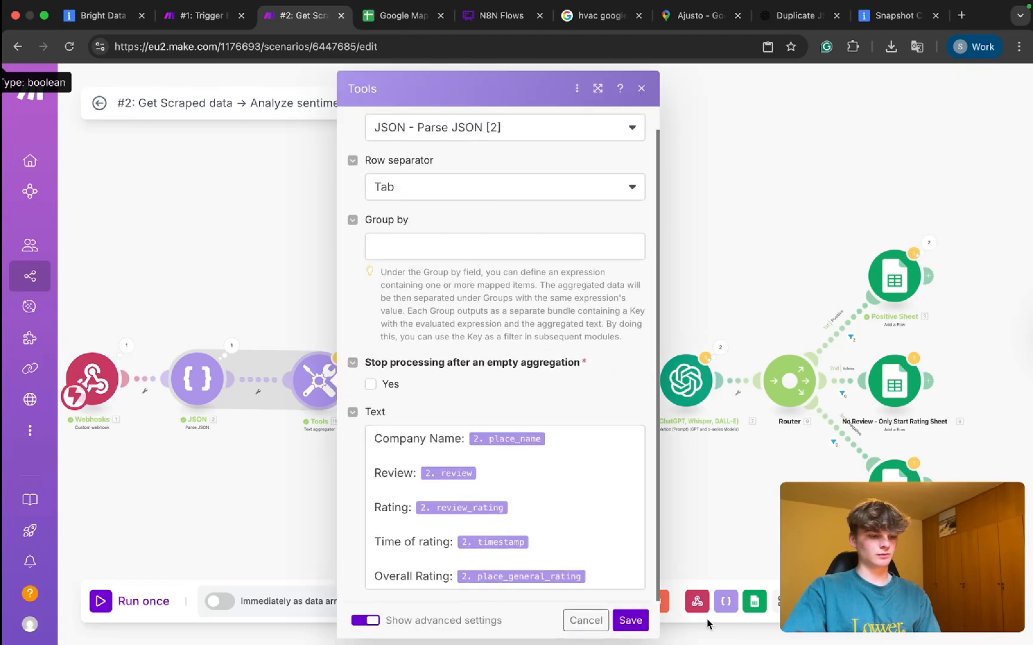
click(630, 620)
key(super+Return)
Visit the #1 trigger scenario and return to #2, reframing the whole flow.
click(200, 15)
key(super+Return)
click(299, 16)
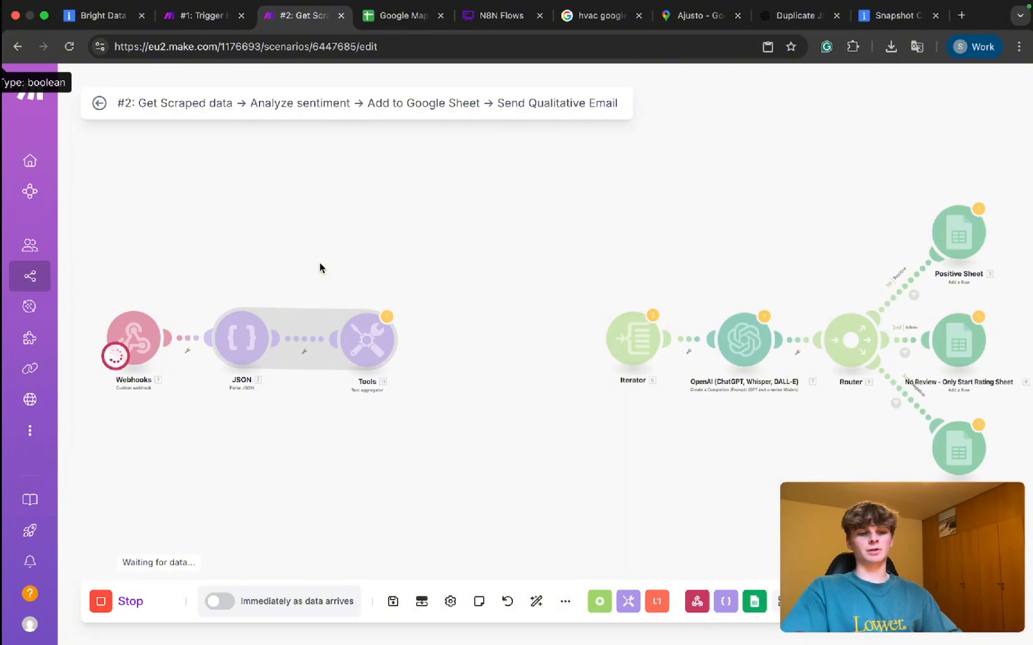
drag(791, 249, 905, 461)
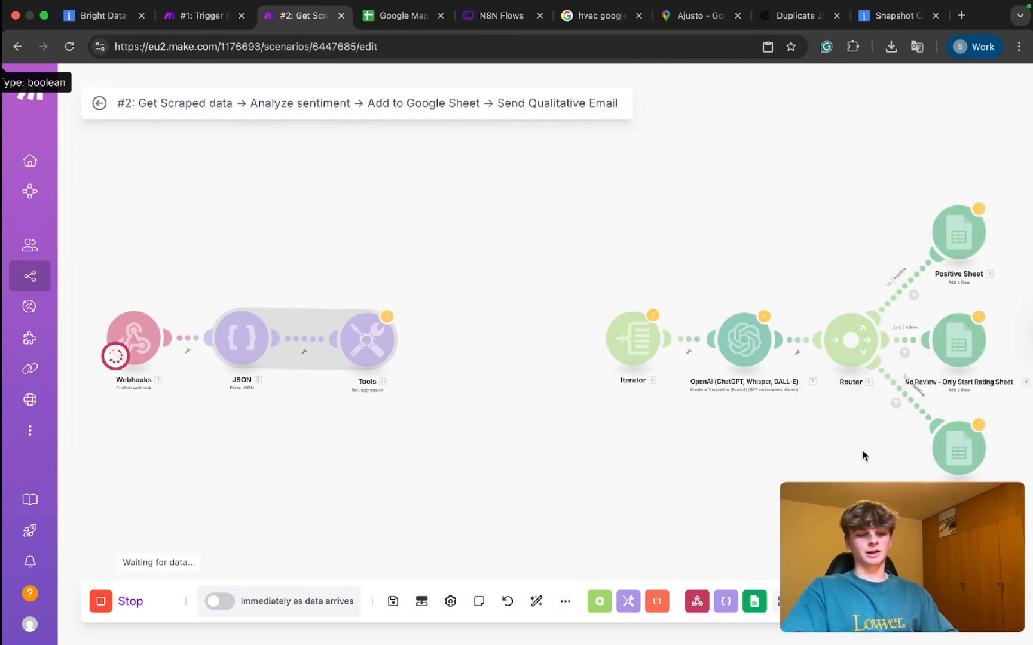
drag(799, 422, 648, 419)
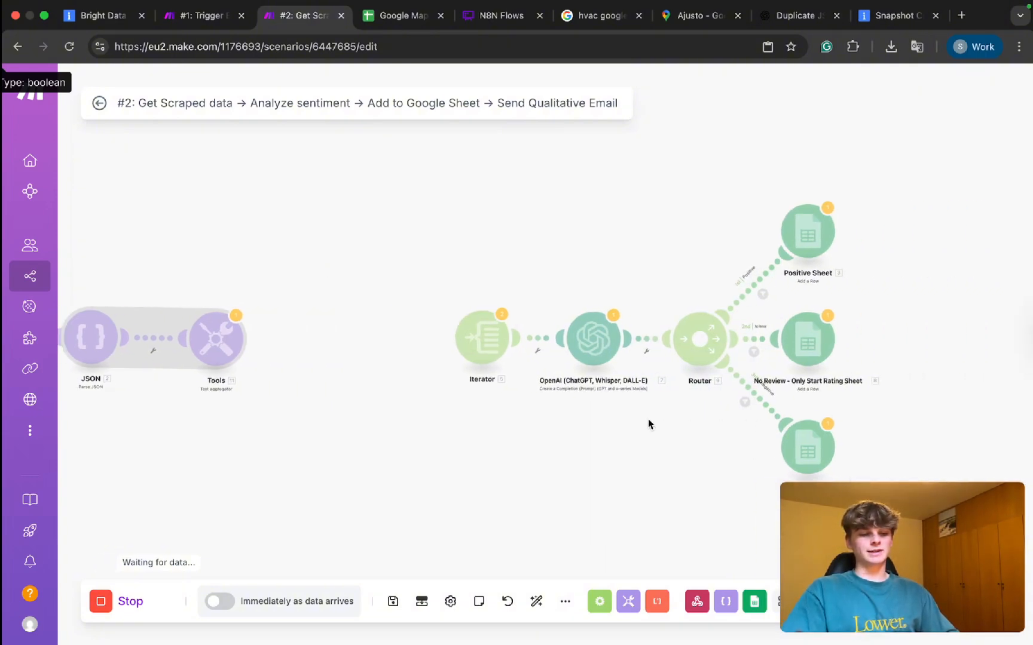
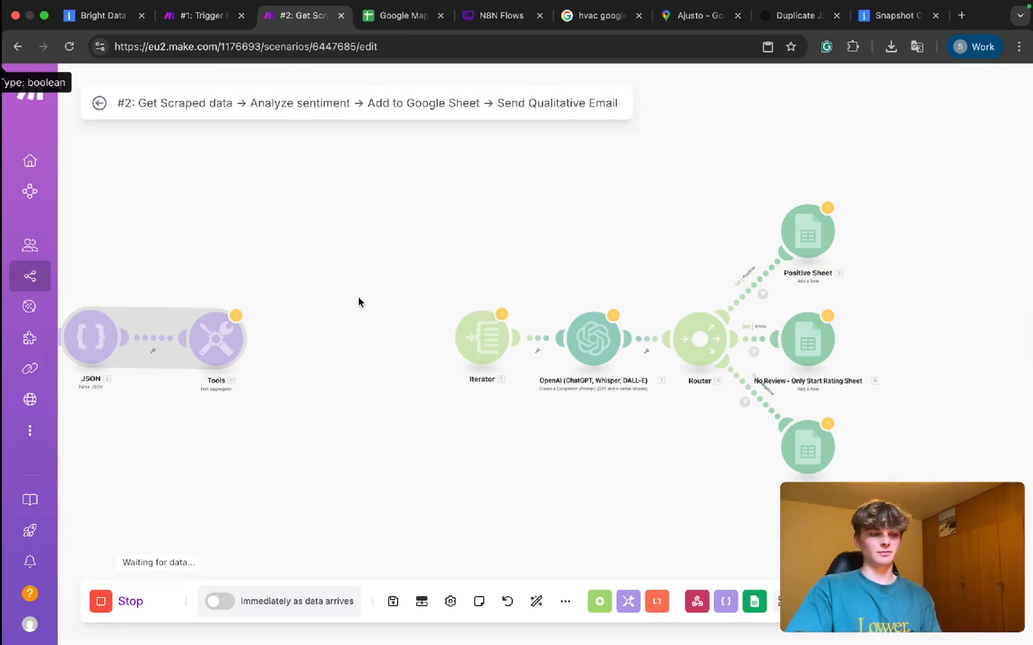
Pan scenario #2 to show all its modules, then look at the scraper trigger scenario.
drag(361, 297, 404, 297)
scroll(404, 298, down, 1)
scroll(404, 297, down, 2)
drag(290, 273, 345, 274)
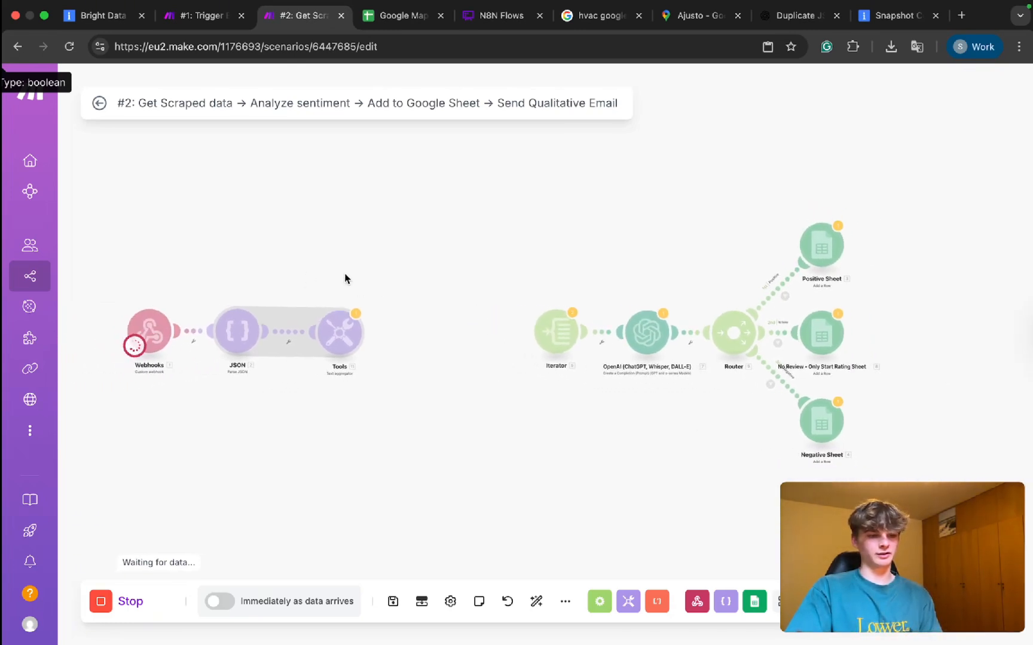
scroll(345, 274, down, 1)
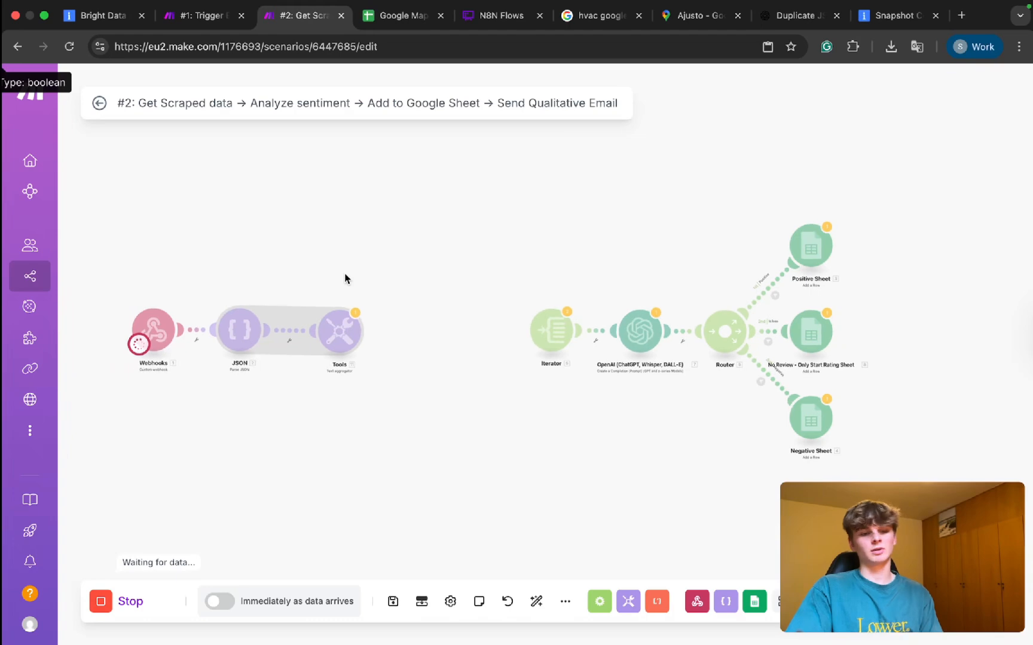
click(205, 21)
Check the Bright Data scraper logs, then come back to the scenario #2 editor.
click(105, 15)
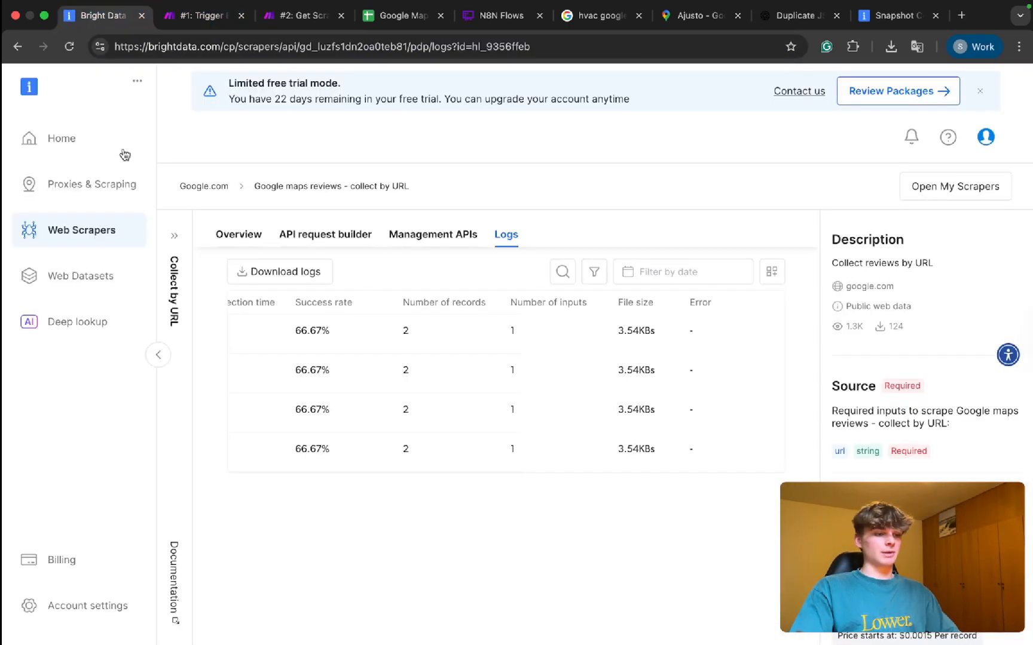
scroll(535, 371, left, 5)
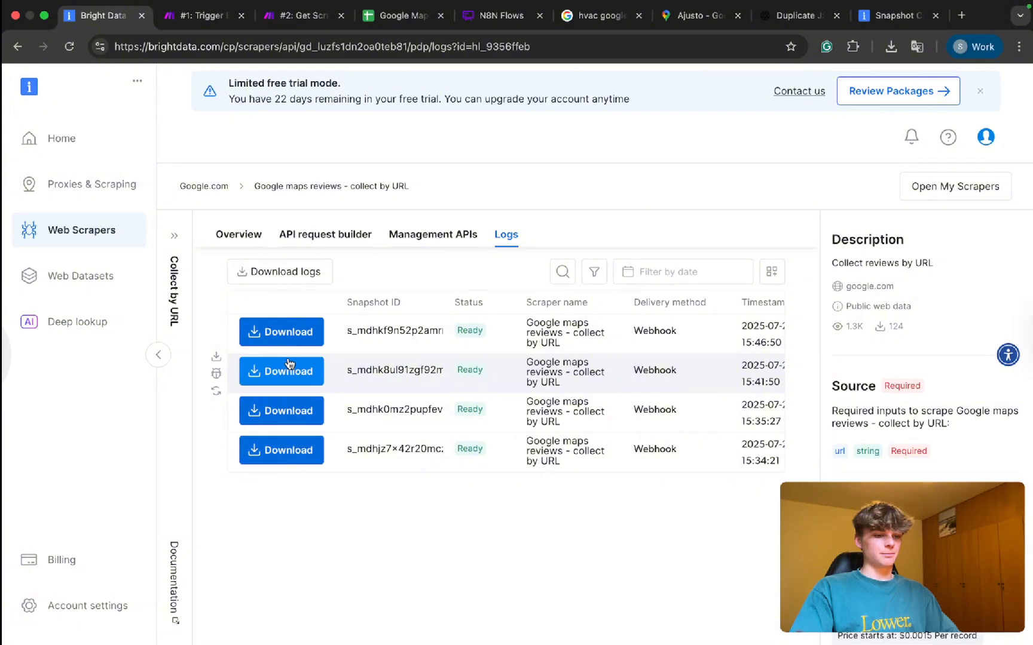
right_click(289, 351)
click(67, 43)
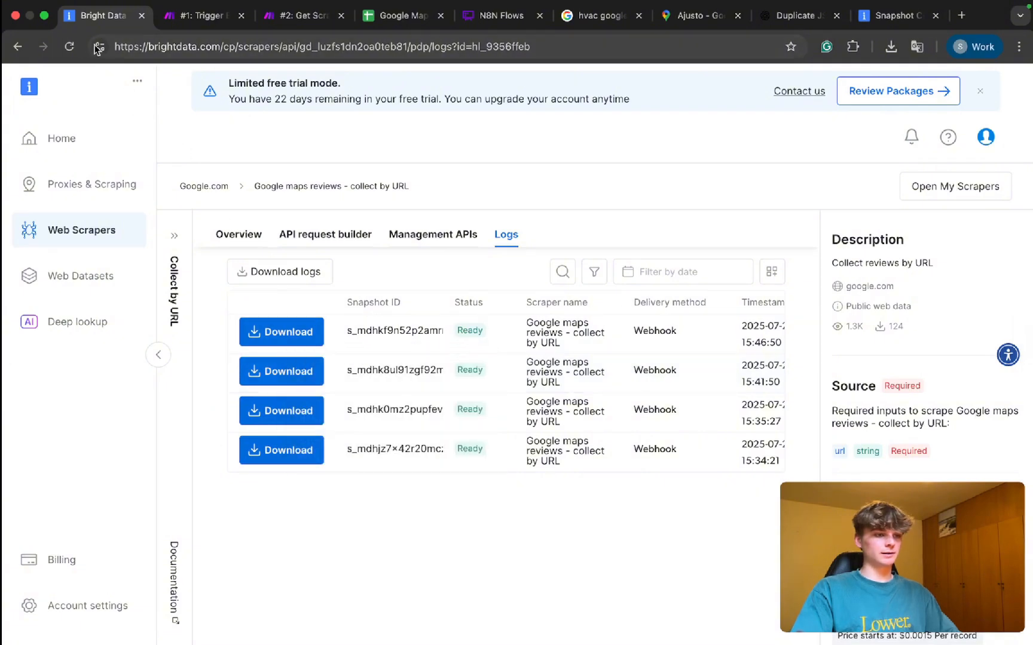
click(299, 16)
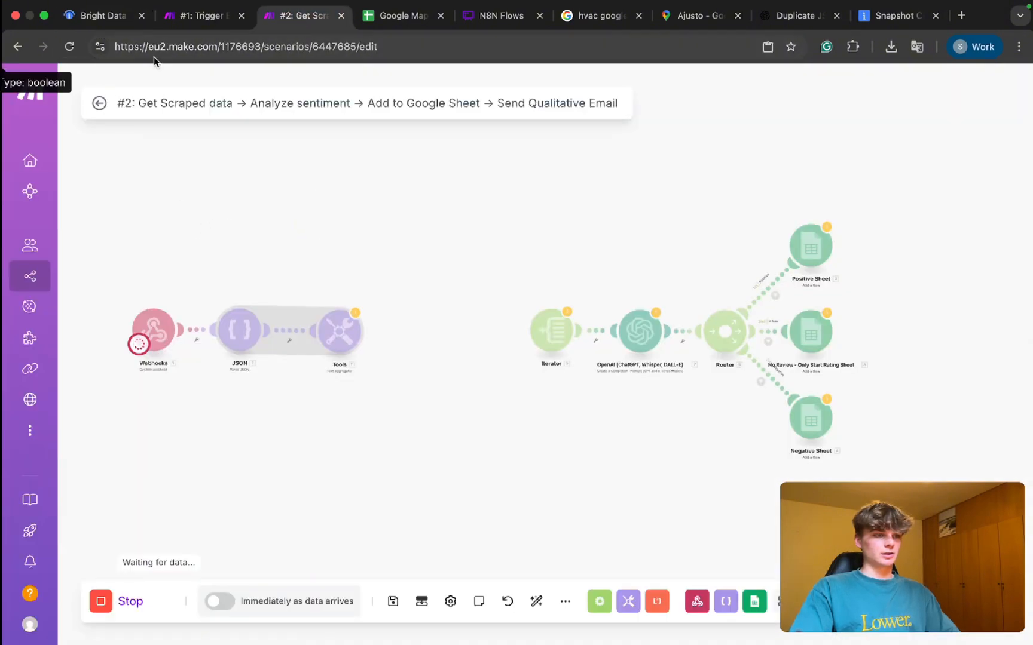
click(103, 17)
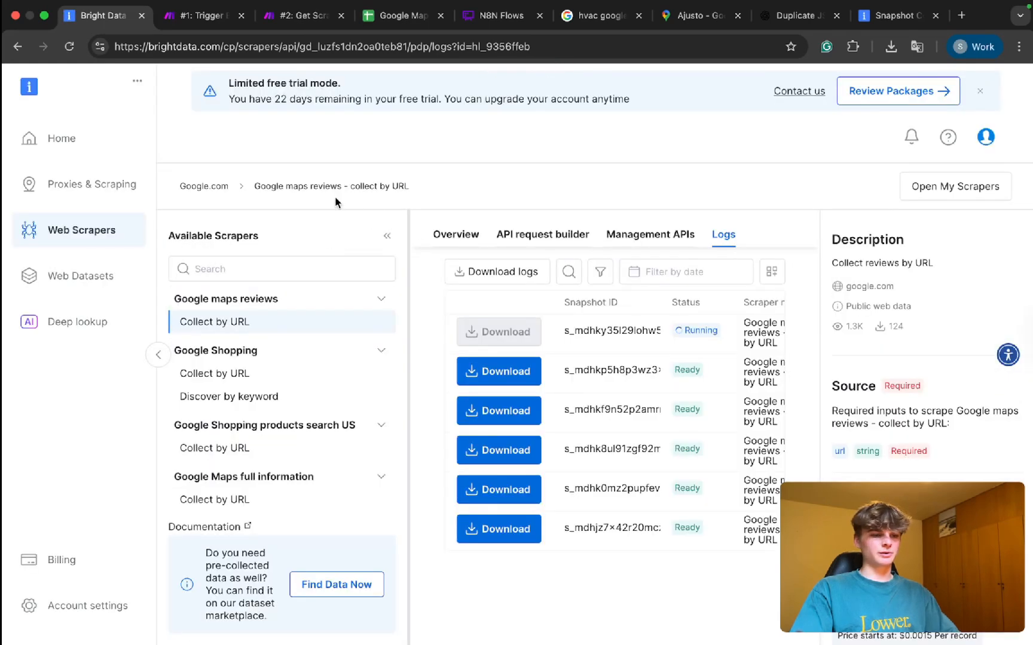
click(386, 235)
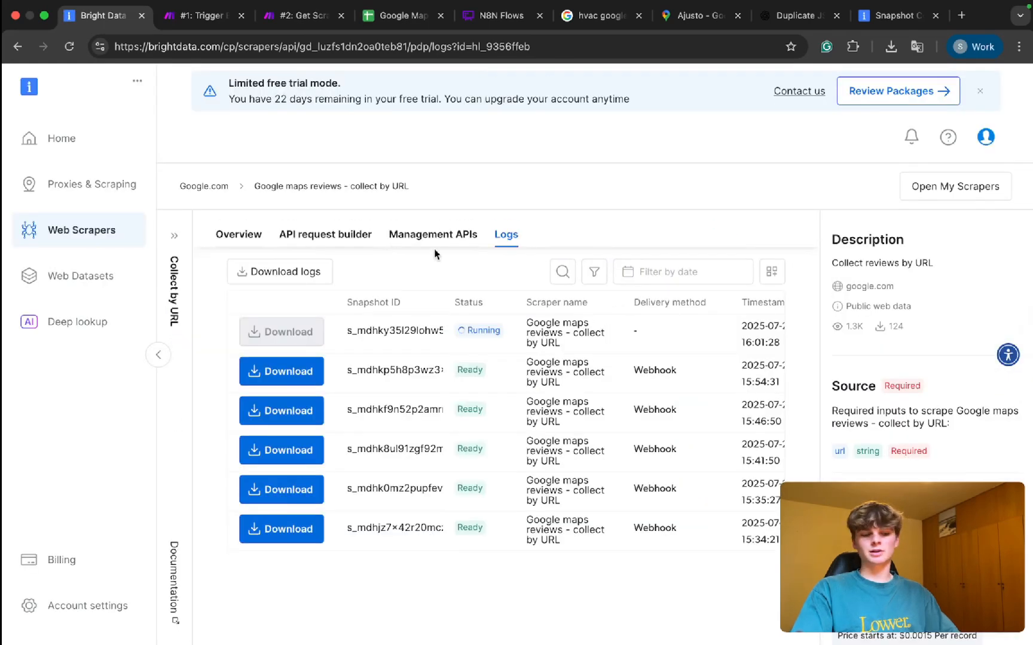
key(ctrl+Tab)
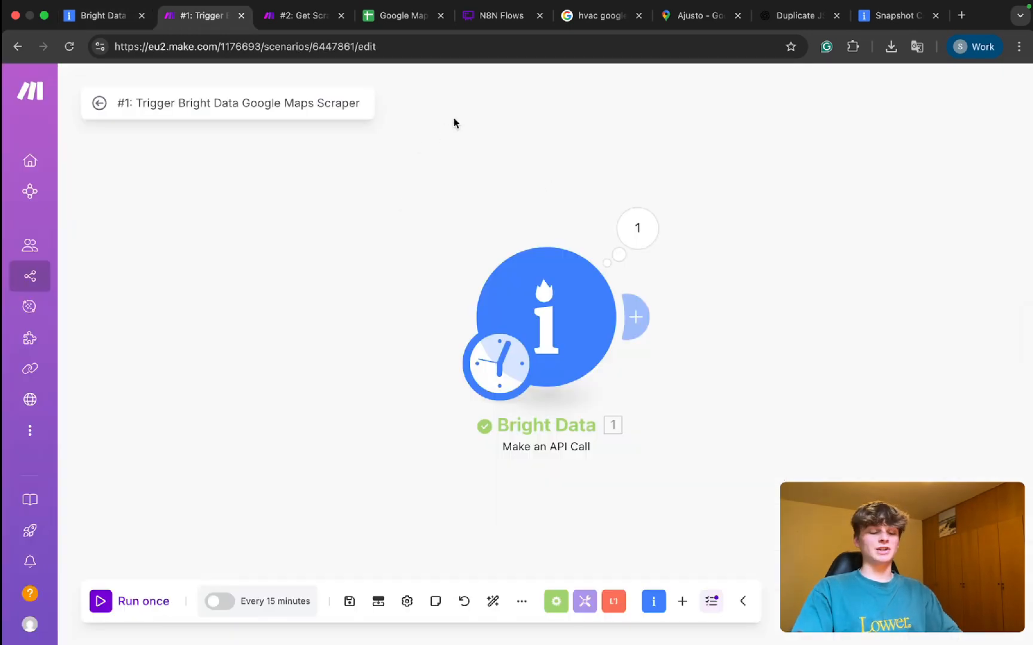
click(102, 15)
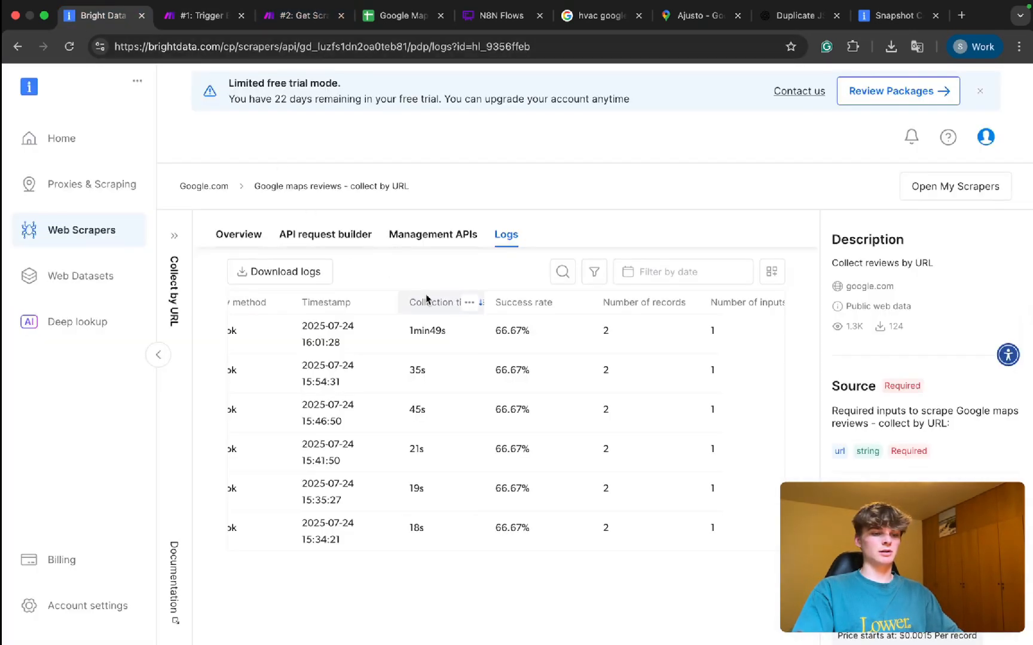
click(301, 26)
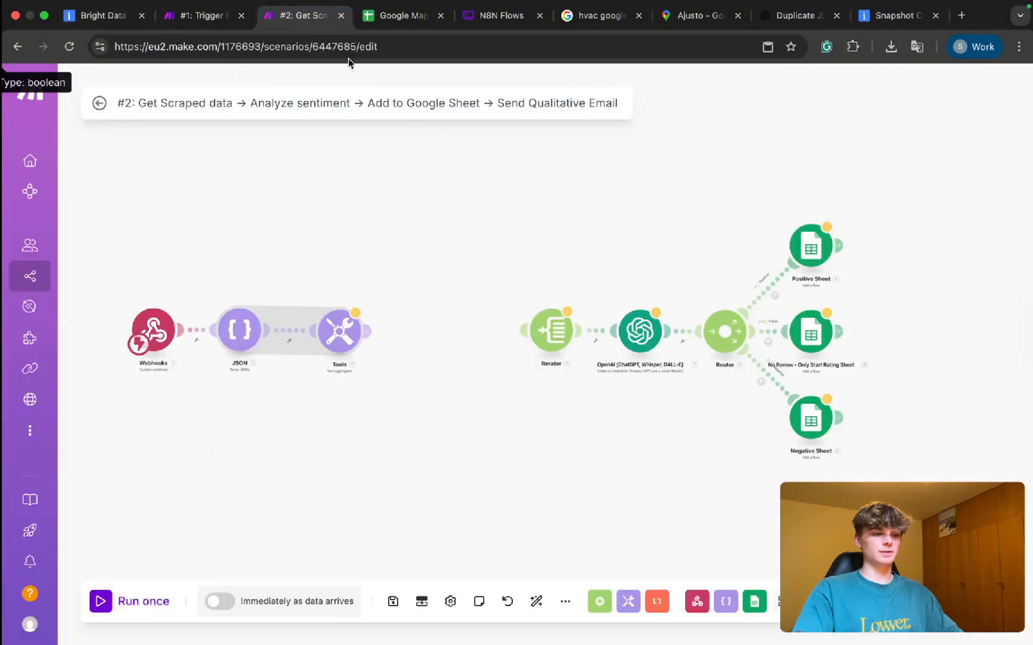
Run scenario #2 once, despite the warning, on the existing queued webhook data.
click(113, 599)
click(610, 417)
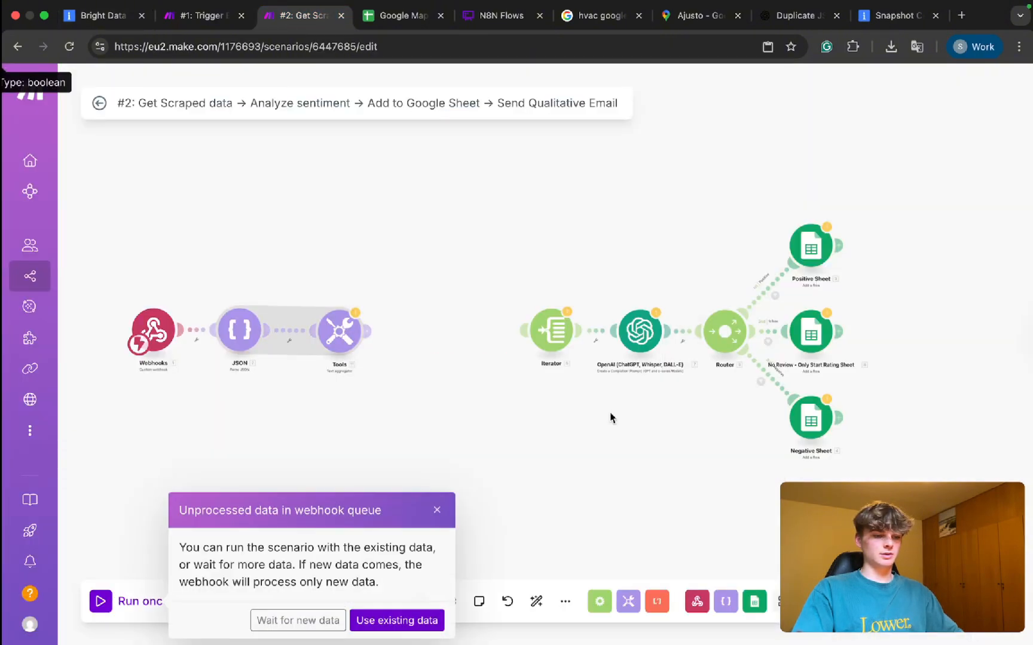
click(369, 622)
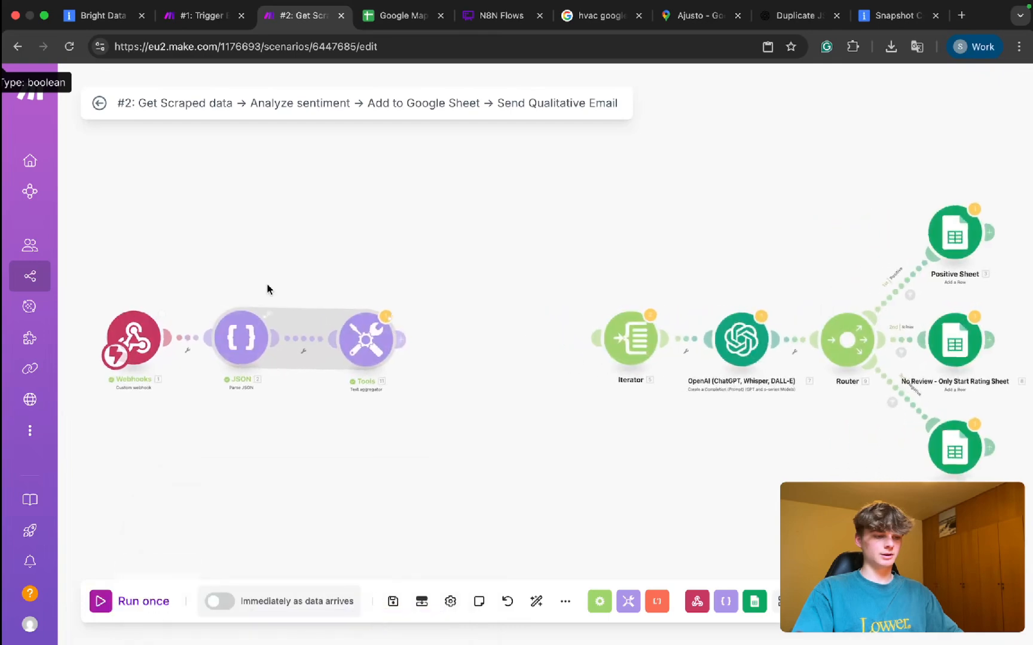
scroll(381, 331, up, 3)
Inspect the text aggregator's output, where reviews run together, and open its settings.
click(388, 314)
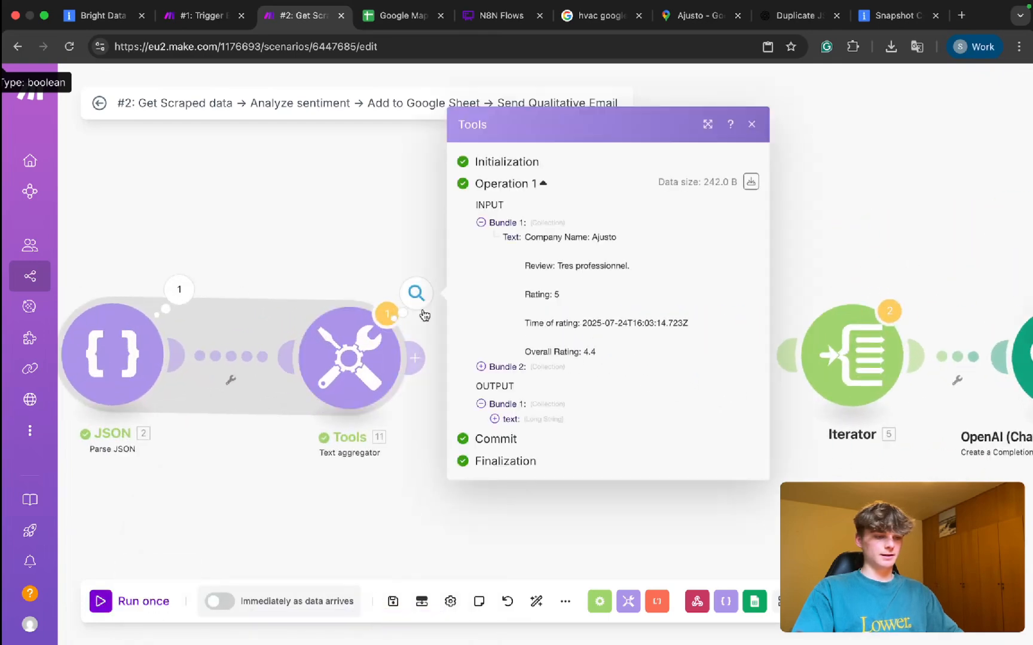
click(535, 422)
scroll(517, 425, down, 2)
drag(507, 351, 554, 526)
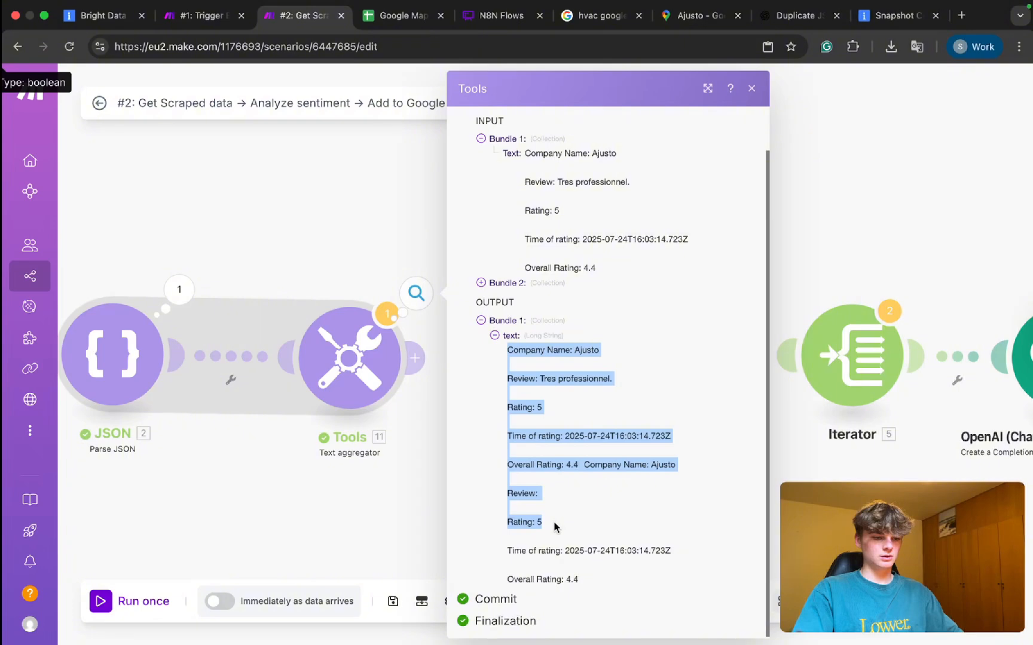
click(589, 501)
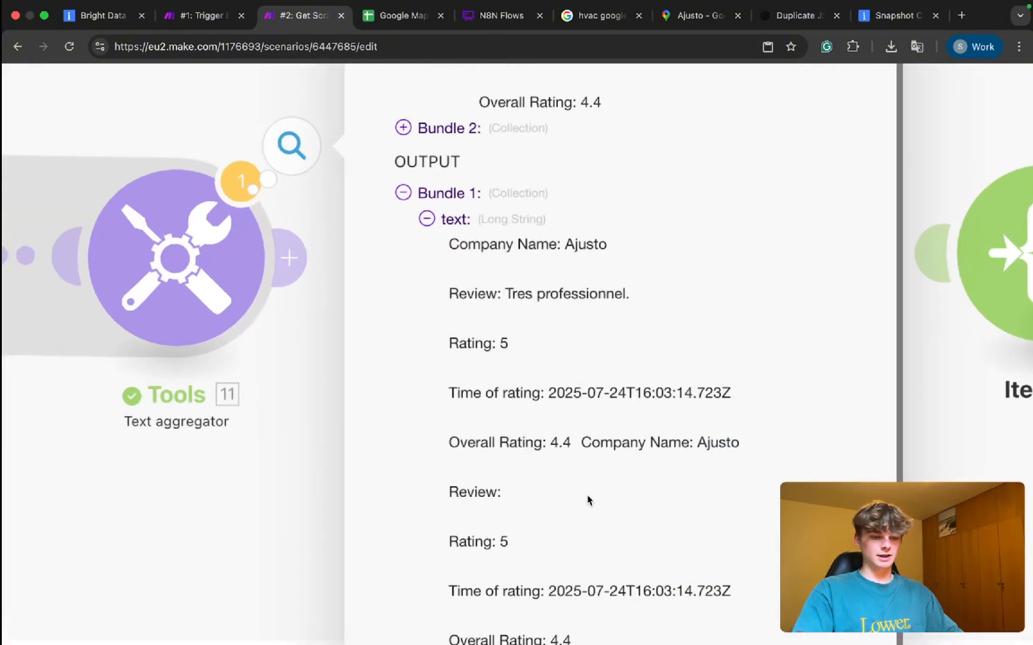
drag(582, 441, 681, 442)
scroll(682, 445, down, 3)
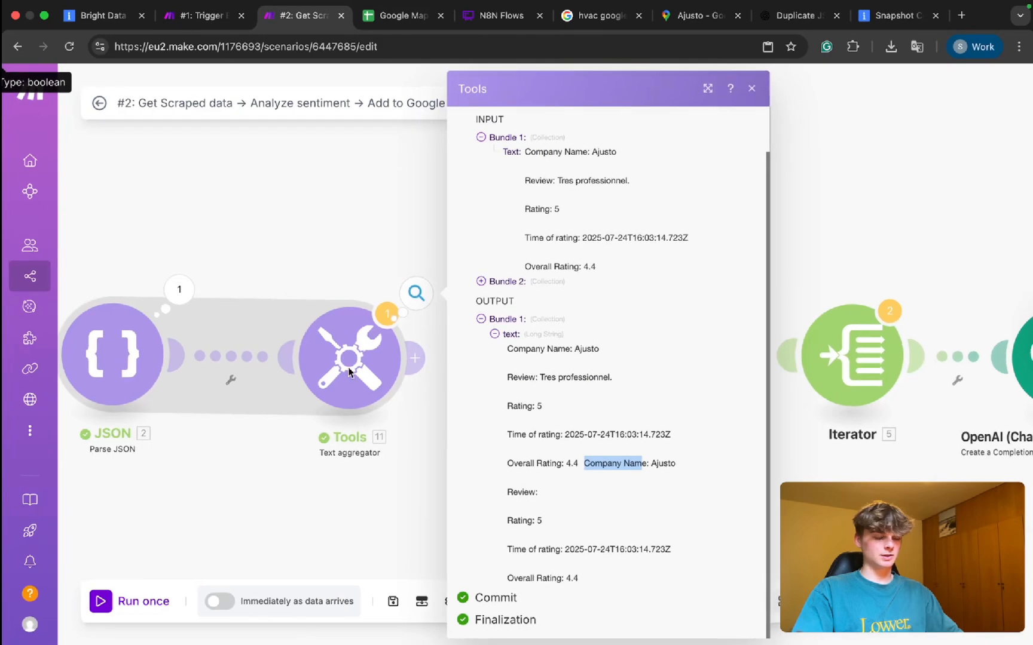
click(179, 173)
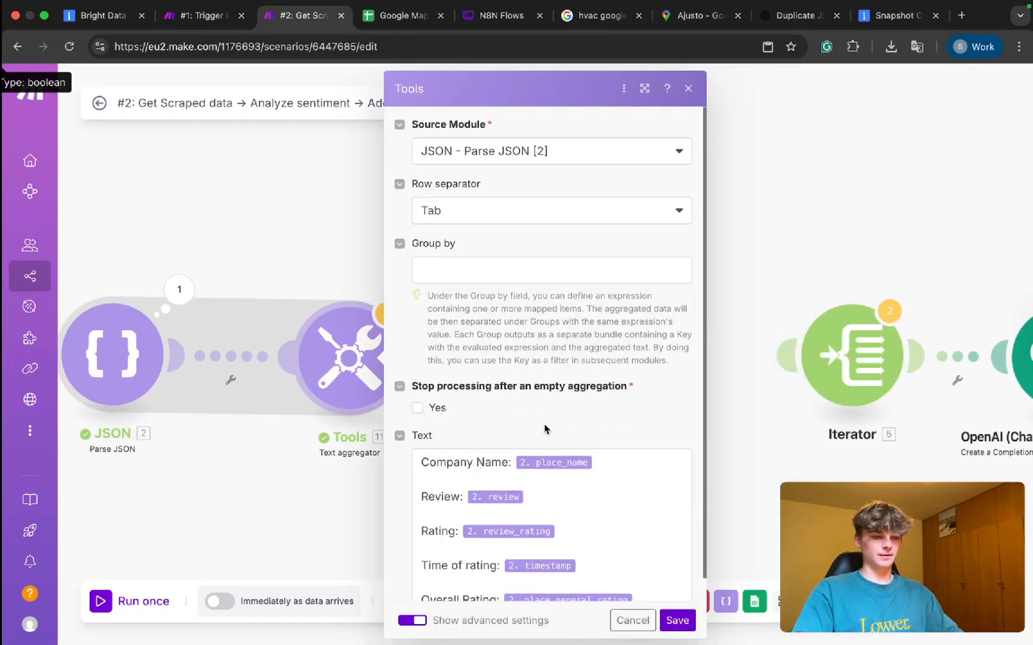
Change the text aggregator's row separator from Tab to New row and save.
scroll(545, 429, down, 1)
click(490, 189)
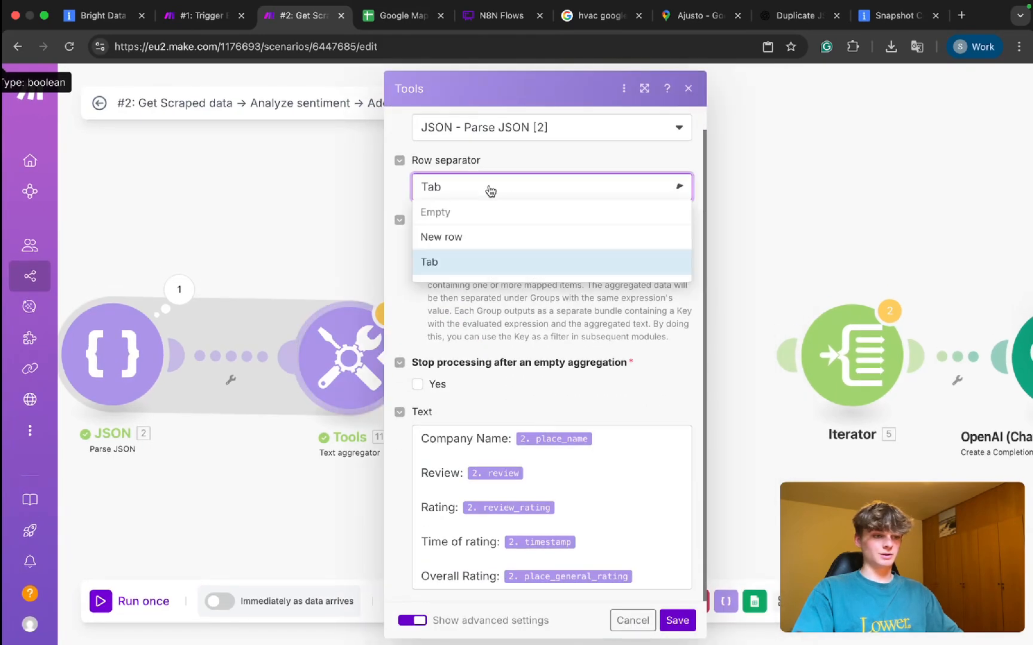
click(496, 237)
click(677, 620)
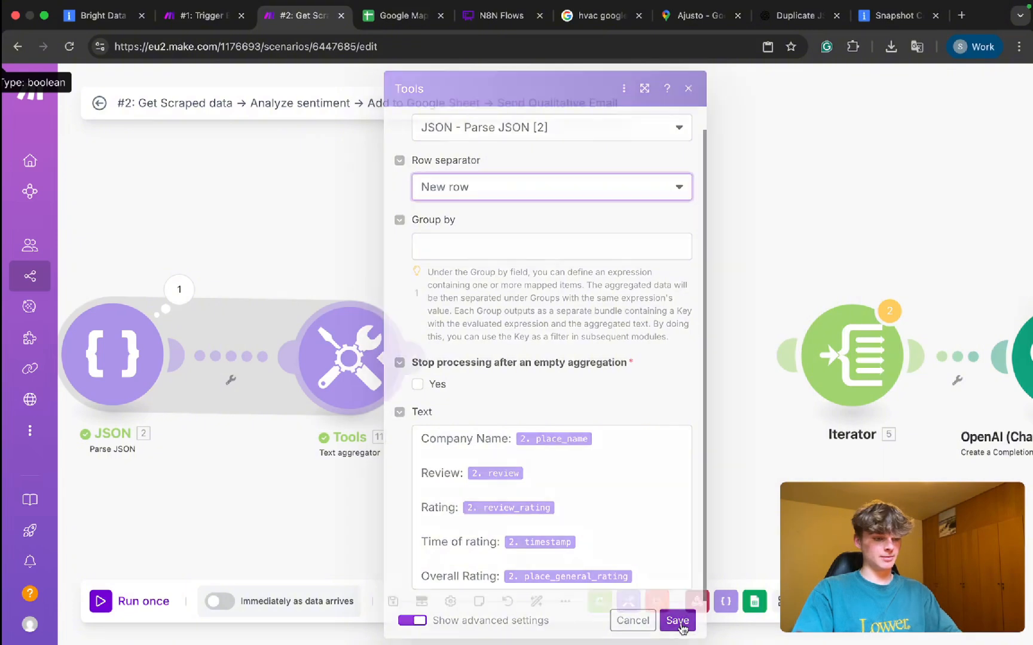
Reposition the canvas and re-check the aggregator's output text.
drag(490, 441, 641, 346)
scroll(641, 346, down, 1)
drag(525, 299, 523, 295)
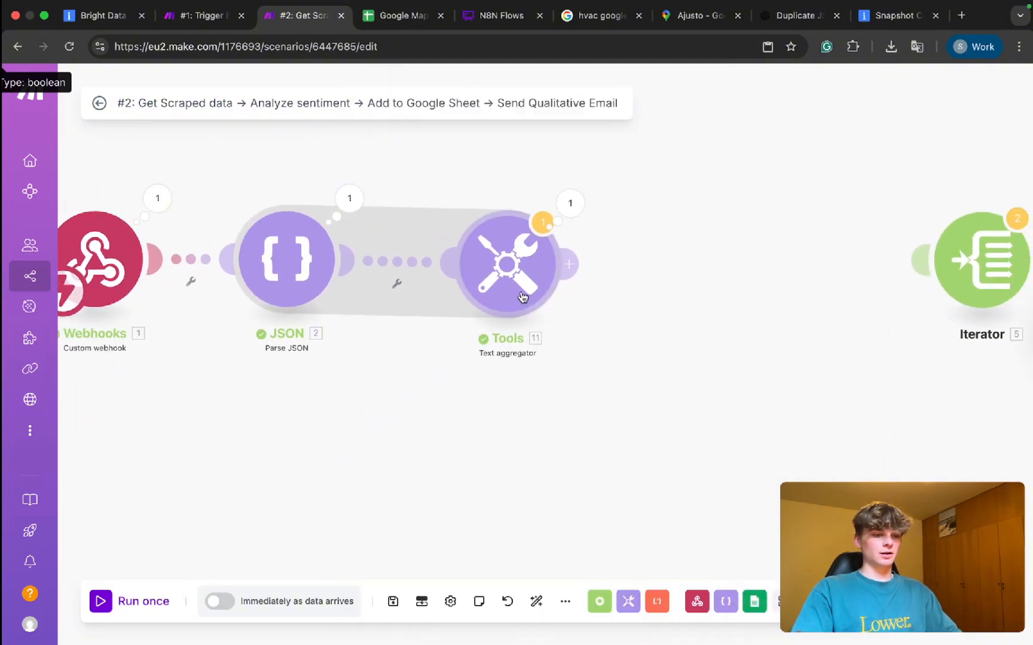
click(572, 203)
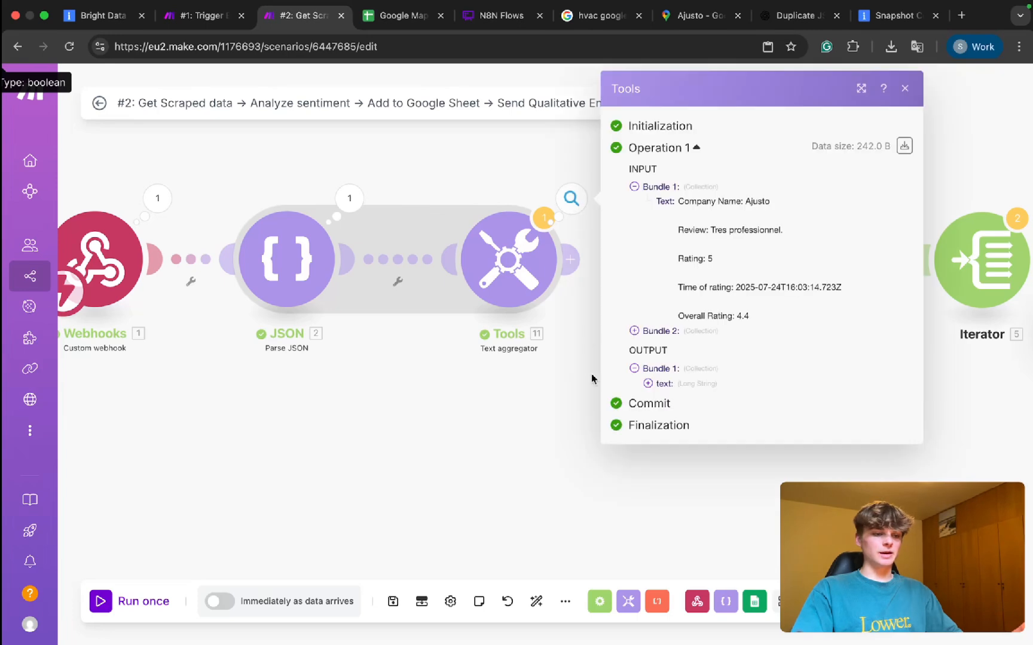
click(656, 384)
scroll(668, 383, down, 2)
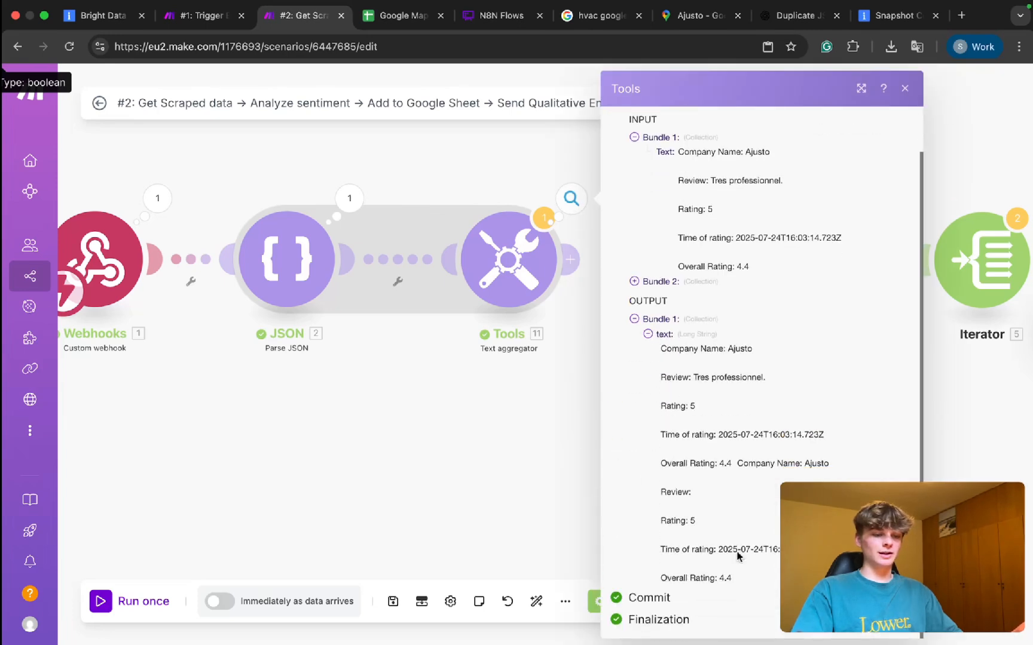
click(541, 408)
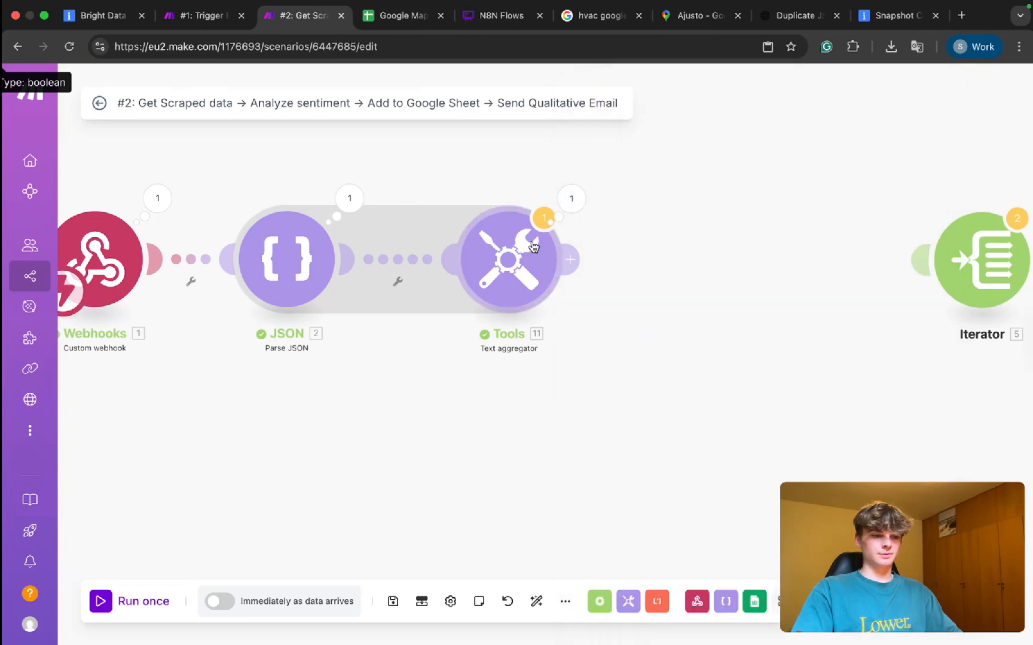
Add an OpenAI Create a Completion module after the text aggregator.
click(567, 260)
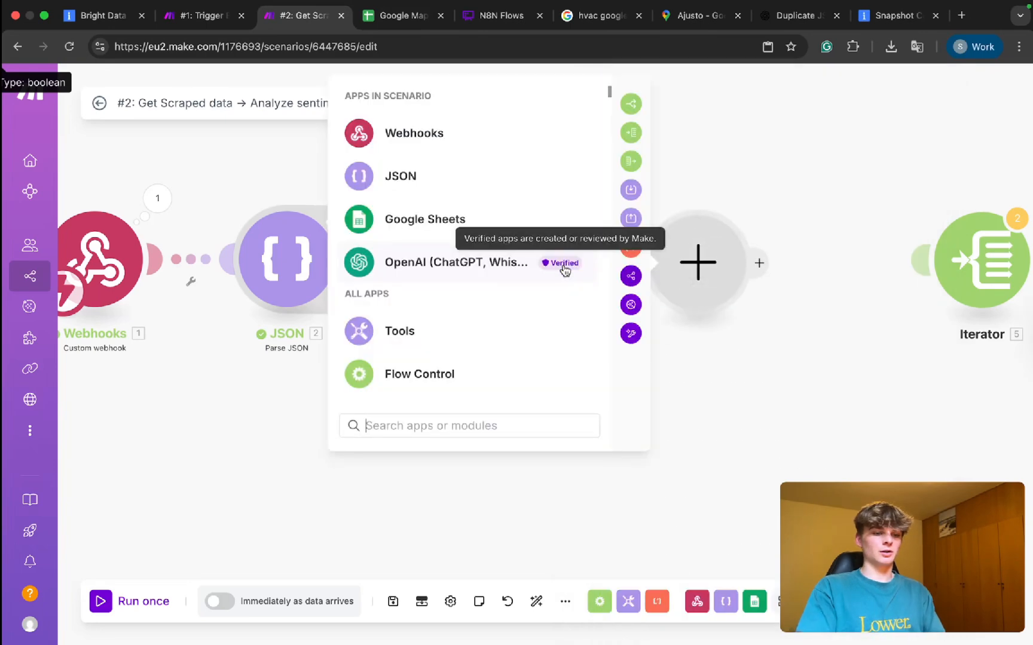
click(470, 257)
scroll(454, 286, down, 2)
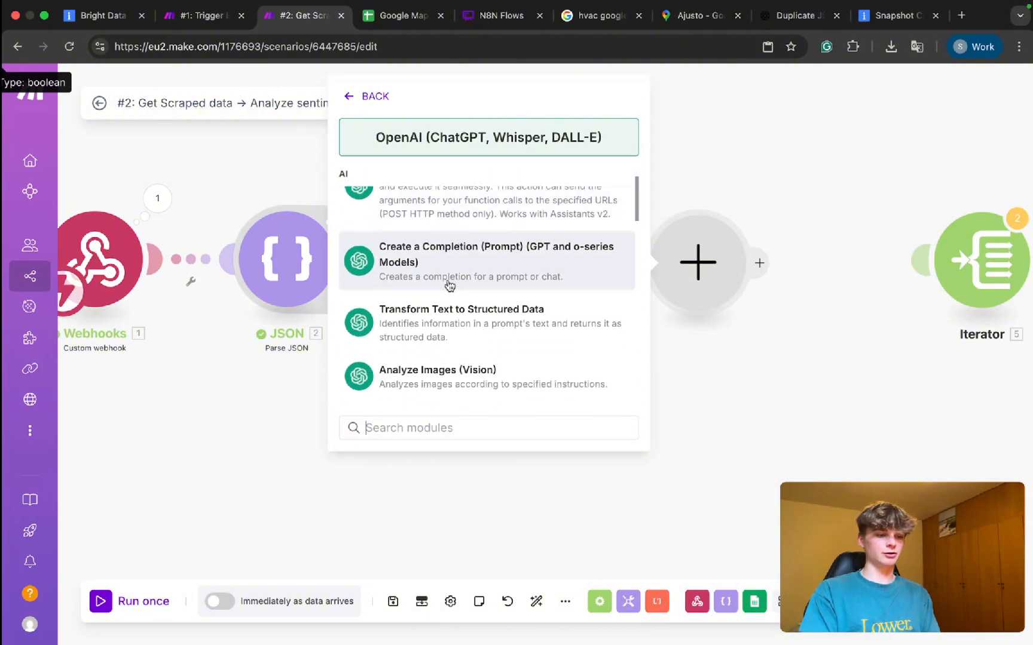
click(450, 285)
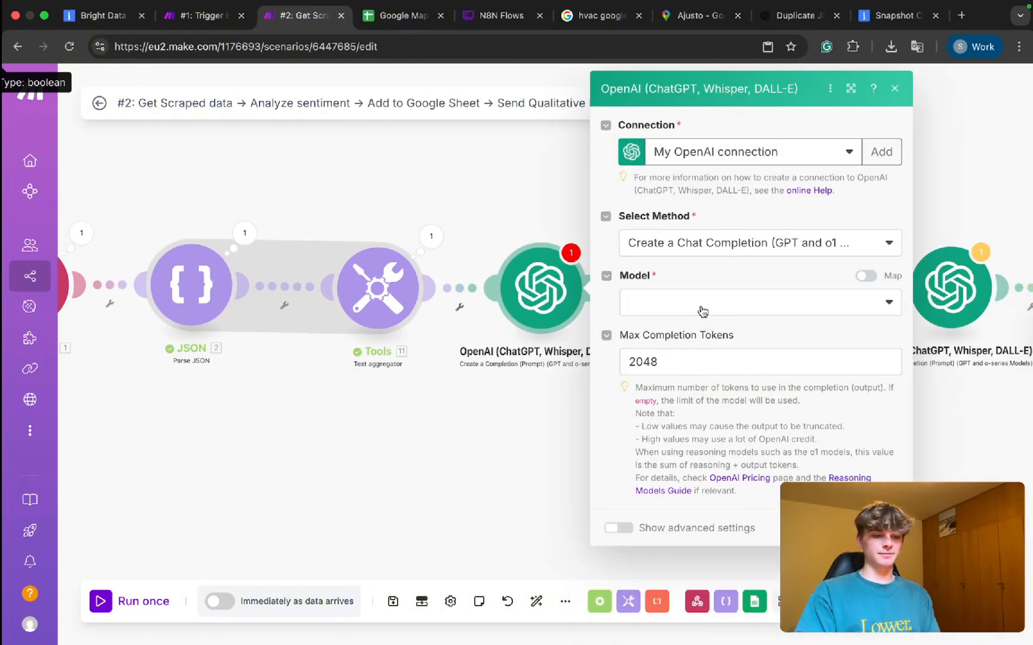
Select GPT-4.1 (gpt-4.1 system) as the completion model.
click(702, 310)
scroll(693, 370, down, 1)
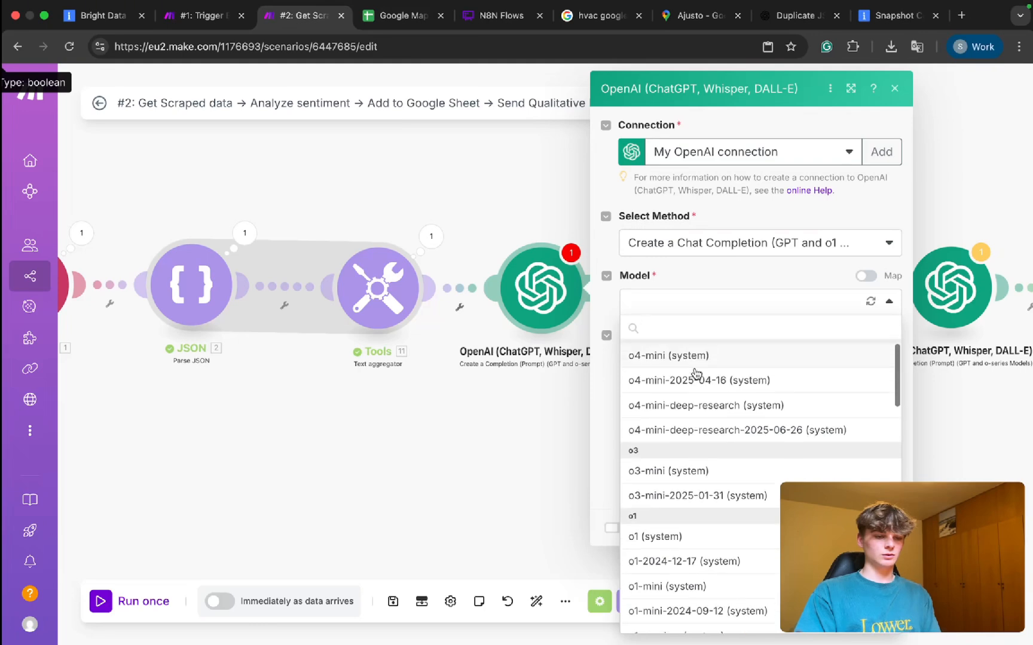
scroll(696, 371, up, 1)
text(4.1)
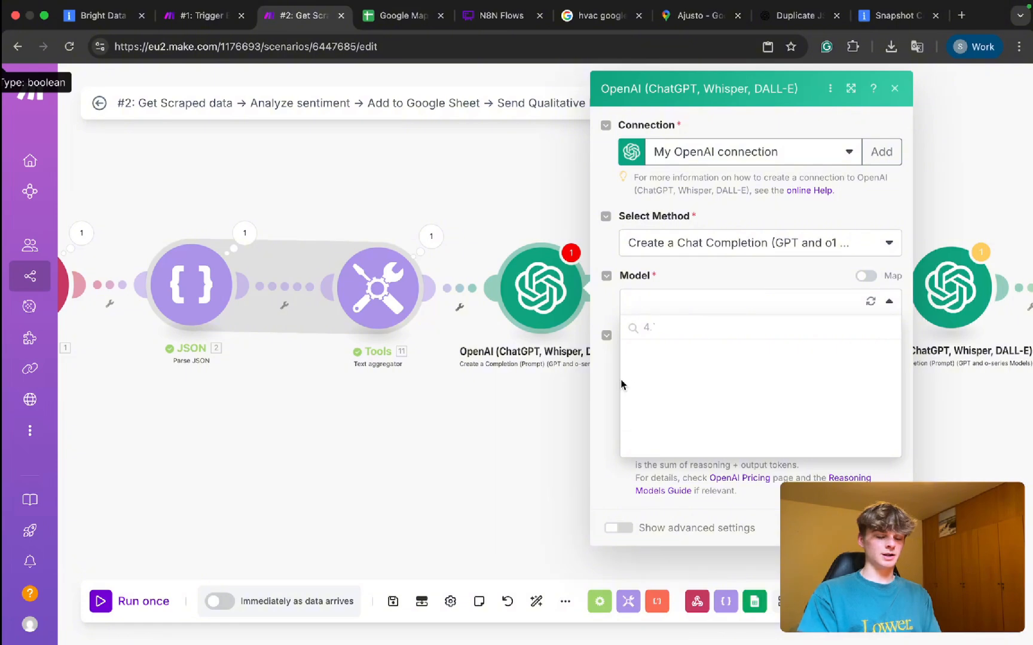
click(672, 371)
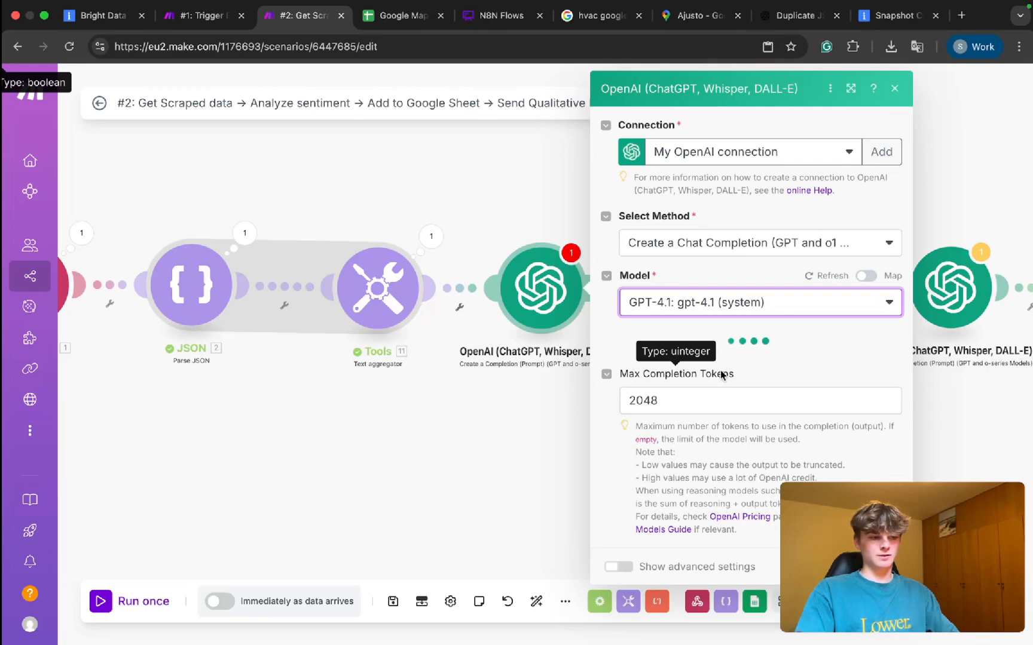
Add a Developer/System message describing a report-writing assistant that analyzes Belgian competitors' reviews.
click(654, 356)
click(694, 404)
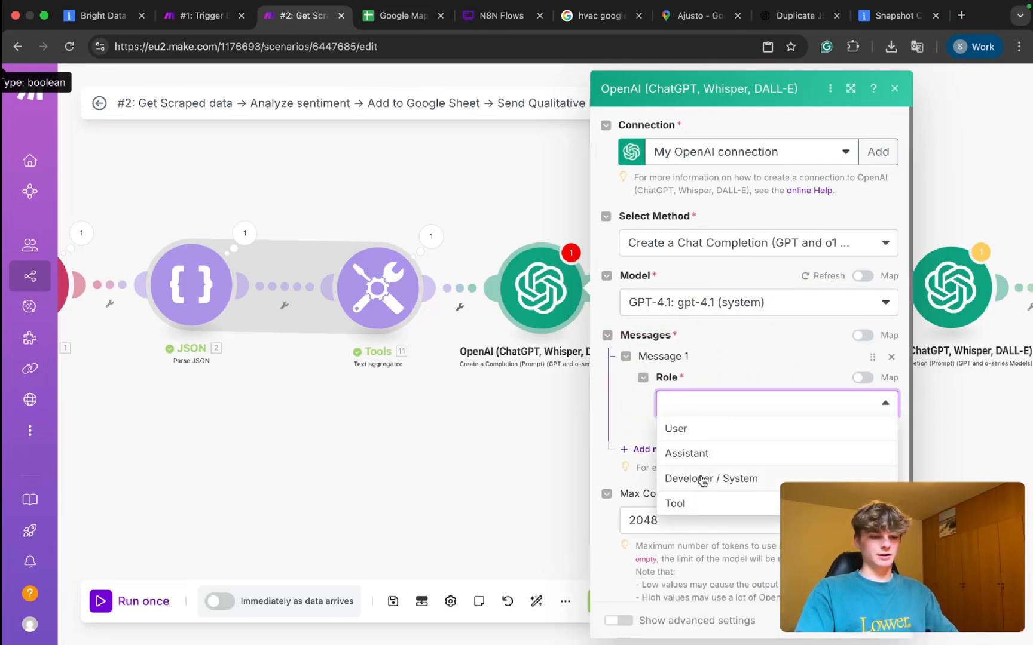
click(699, 478)
click(684, 461)
text(You are a hel)
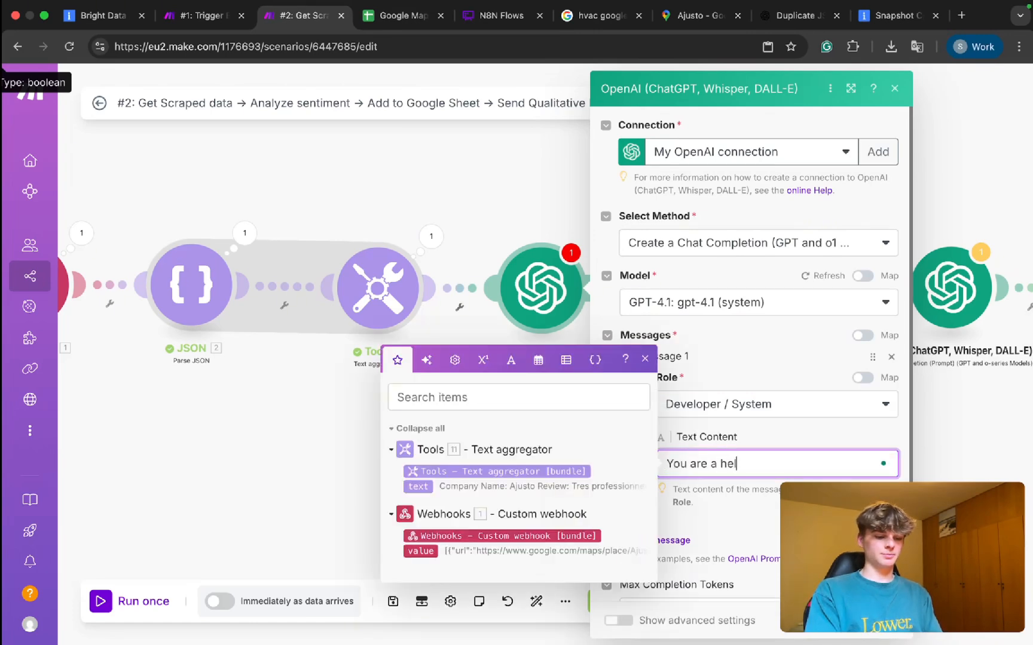
text(pful intelligent)
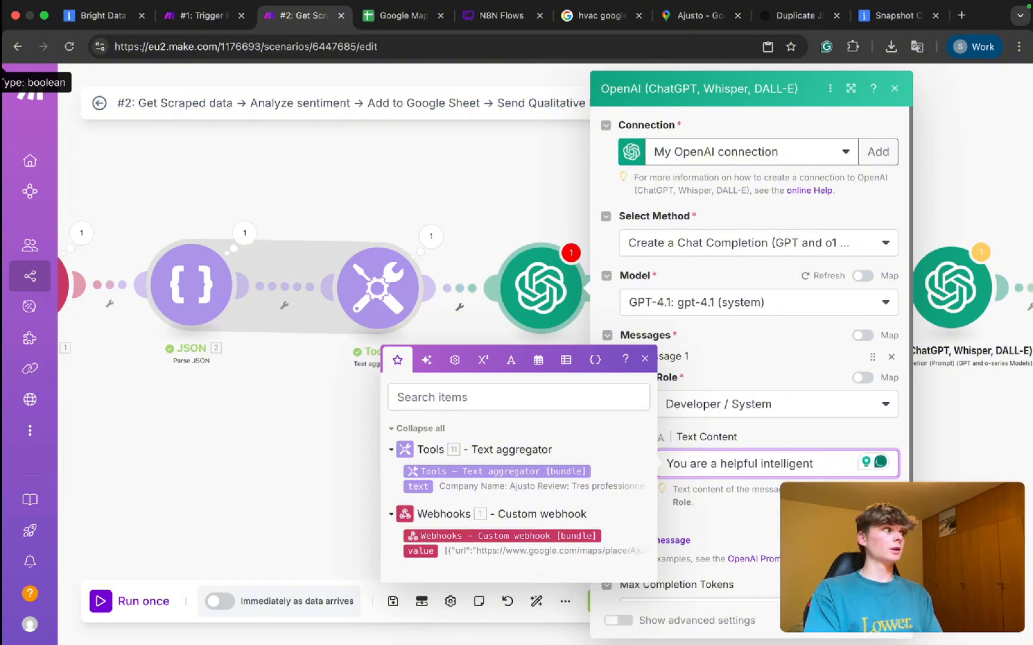
text( report )
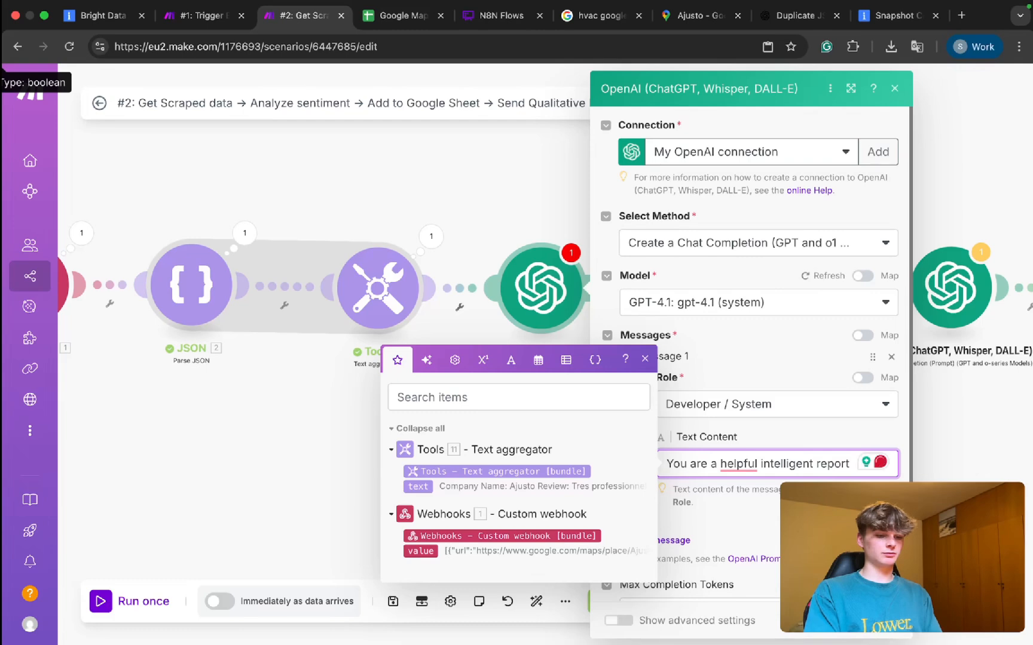
text(genera)
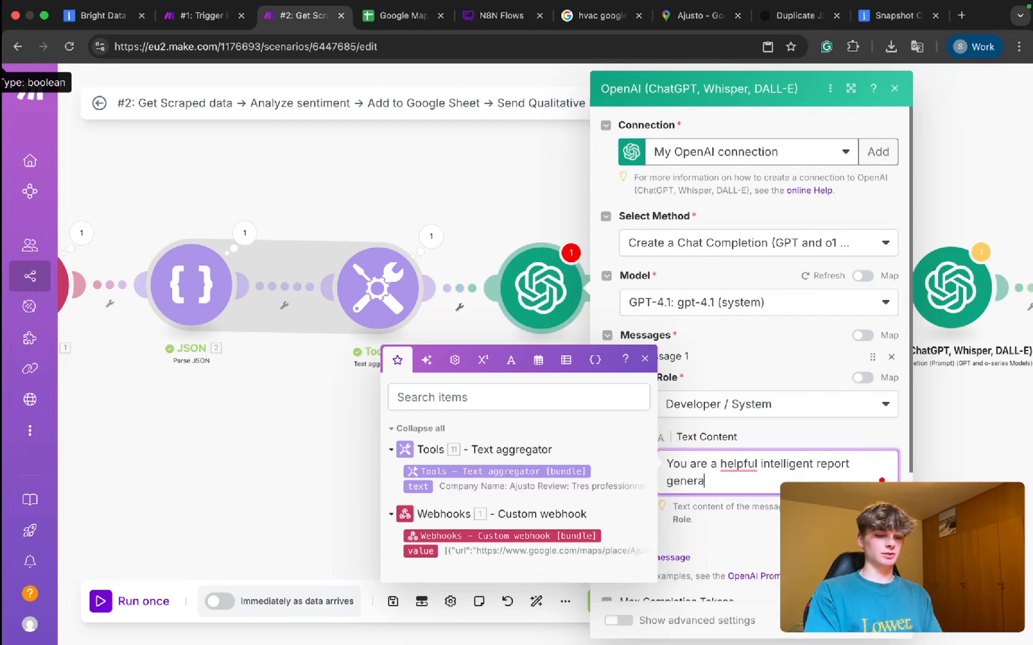
text(ting assistan)
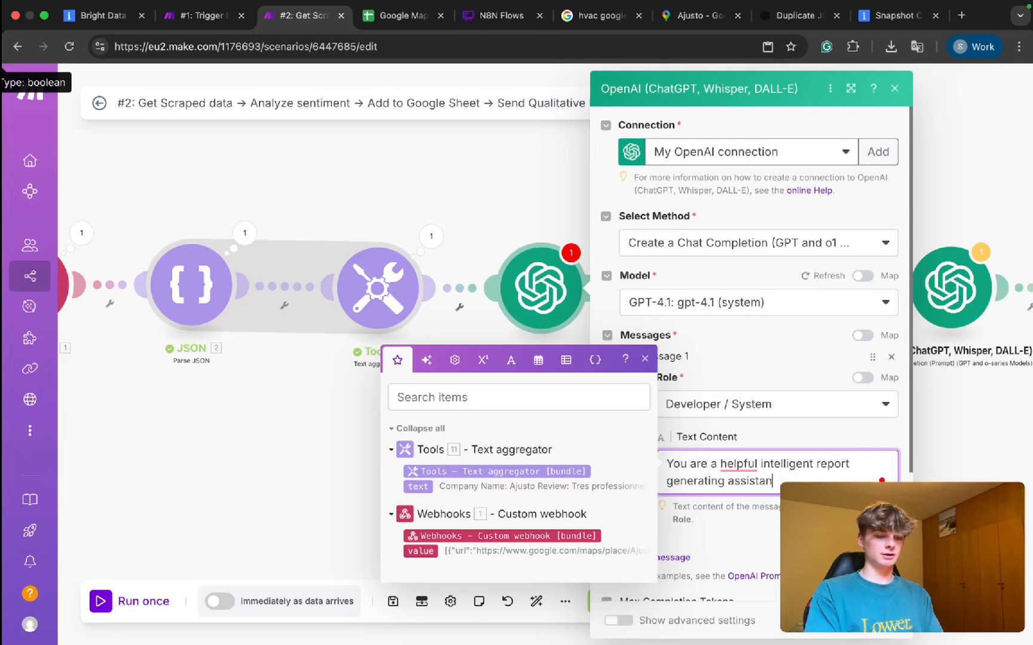
text(t)
key(BackSpace)
key(BackSpace)
key(BackSpace)
key(BackSpace)
key(BackSpace)
key(BackSpace)
key(BackSpace)
text(writer that analyzds reviews of my )
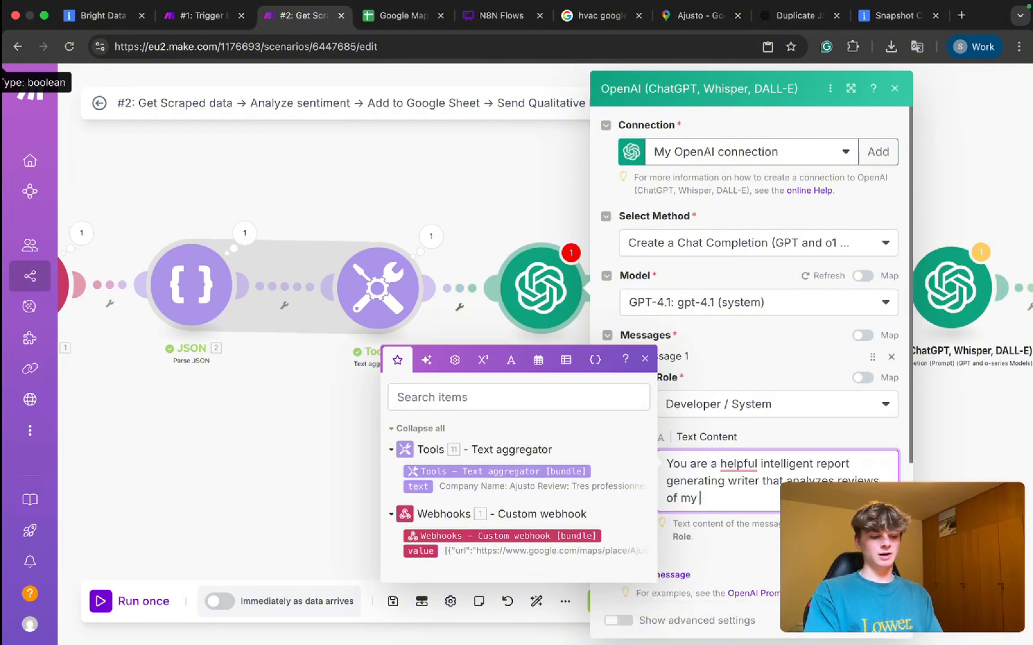
text(competitors in)
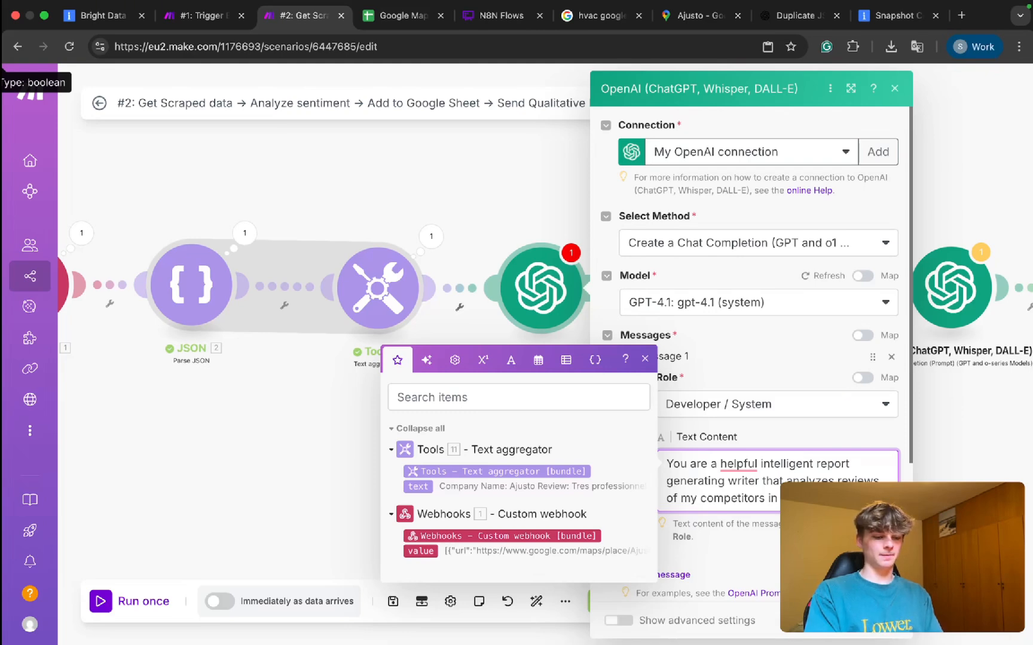
text( Belgium)
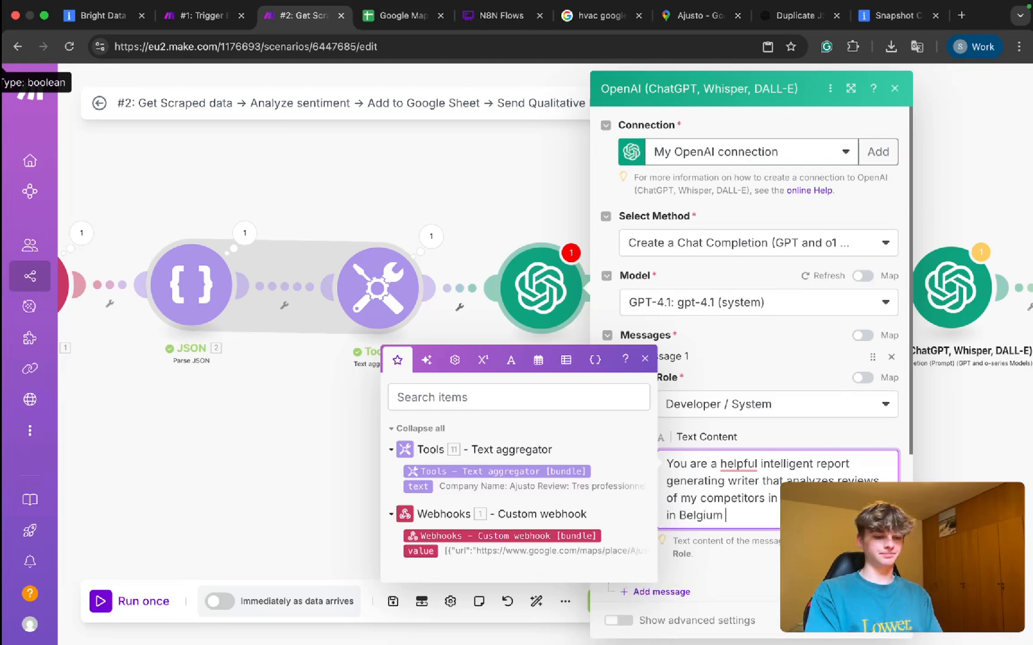
click(741, 464)
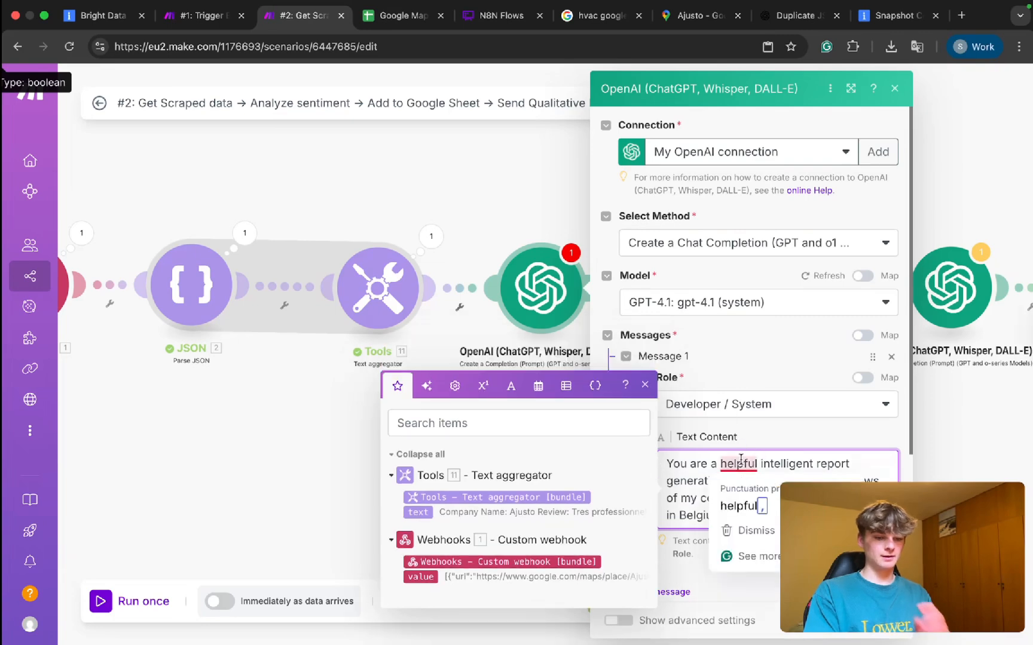
click(745, 503)
click(745, 513)
text(to come u )
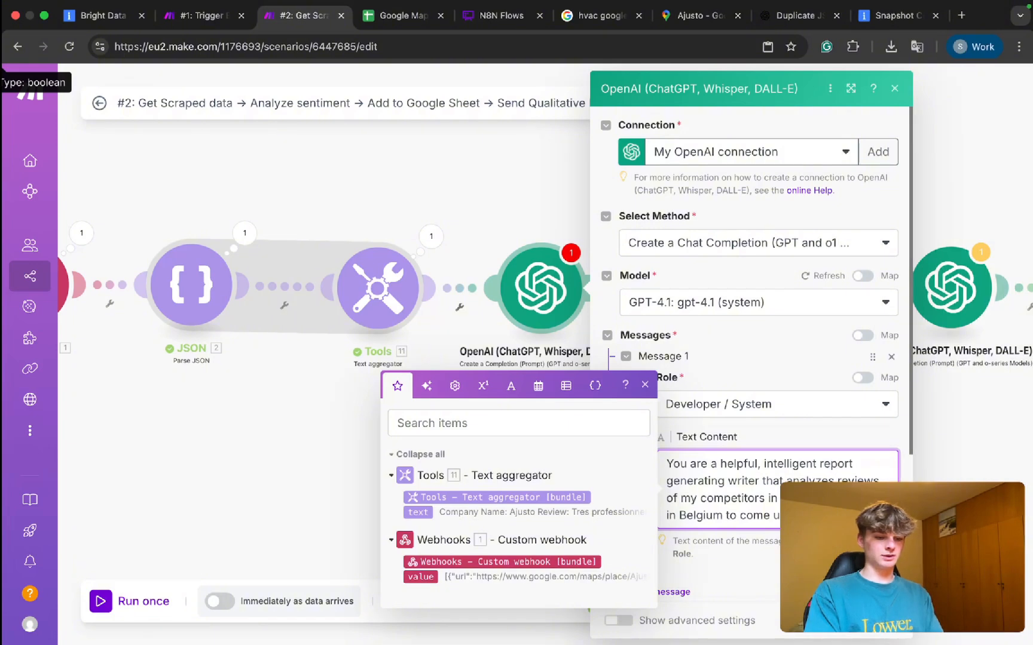
text(report)
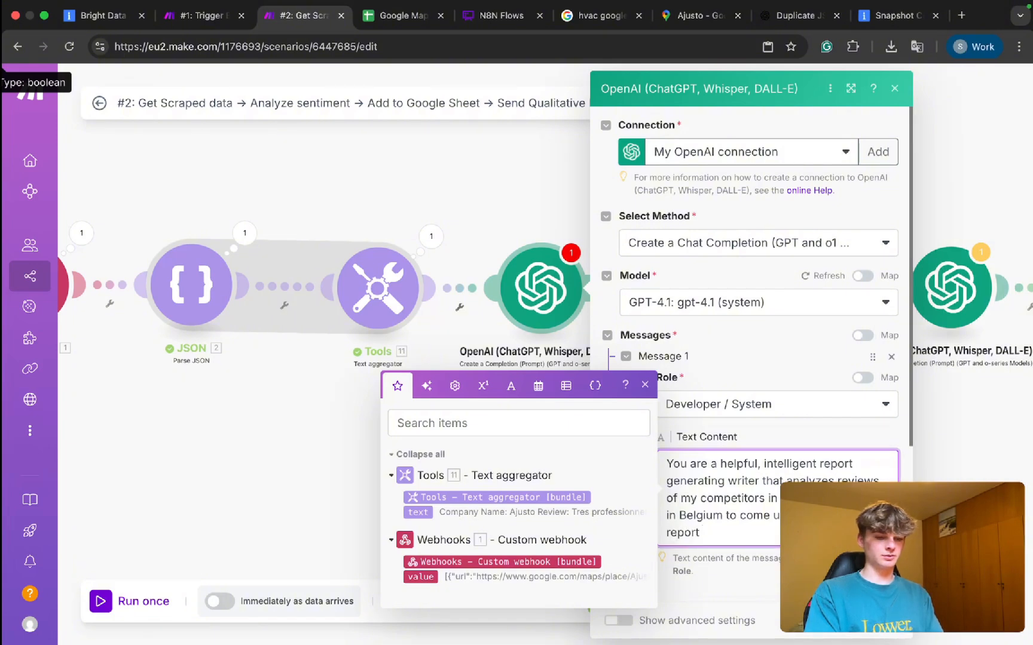
Add a User message requesting a comprehensive qualitative report on competitors' recent positive and negative reviews.
click(777, 430)
scroll(777, 430, down, 4)
click(674, 384)
scroll(699, 394, down, 1)
click(698, 394)
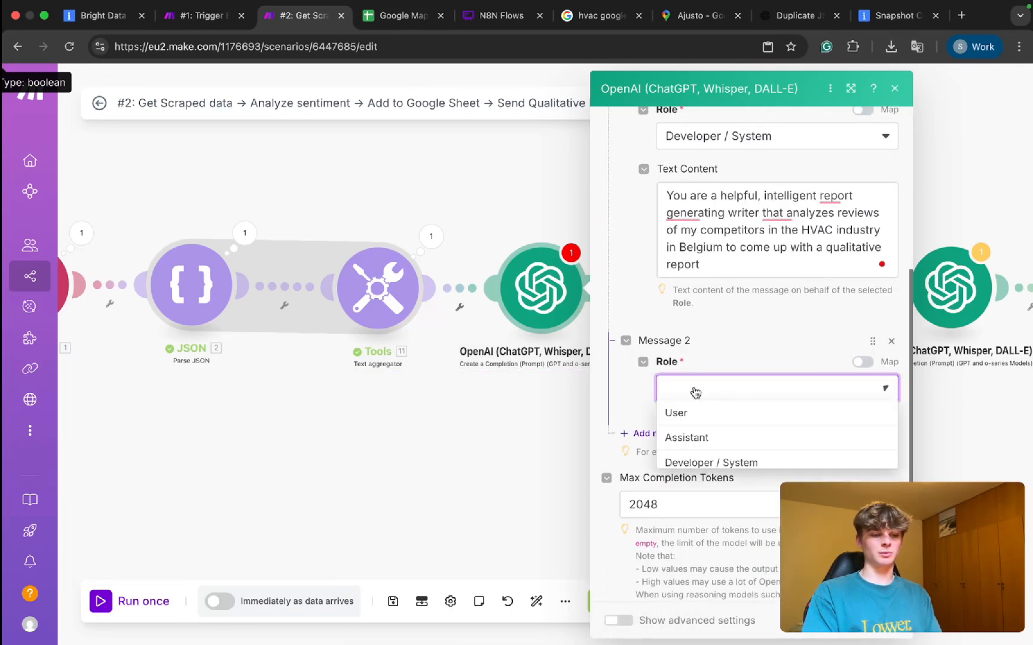
click(716, 418)
scroll(708, 382, down, 2)
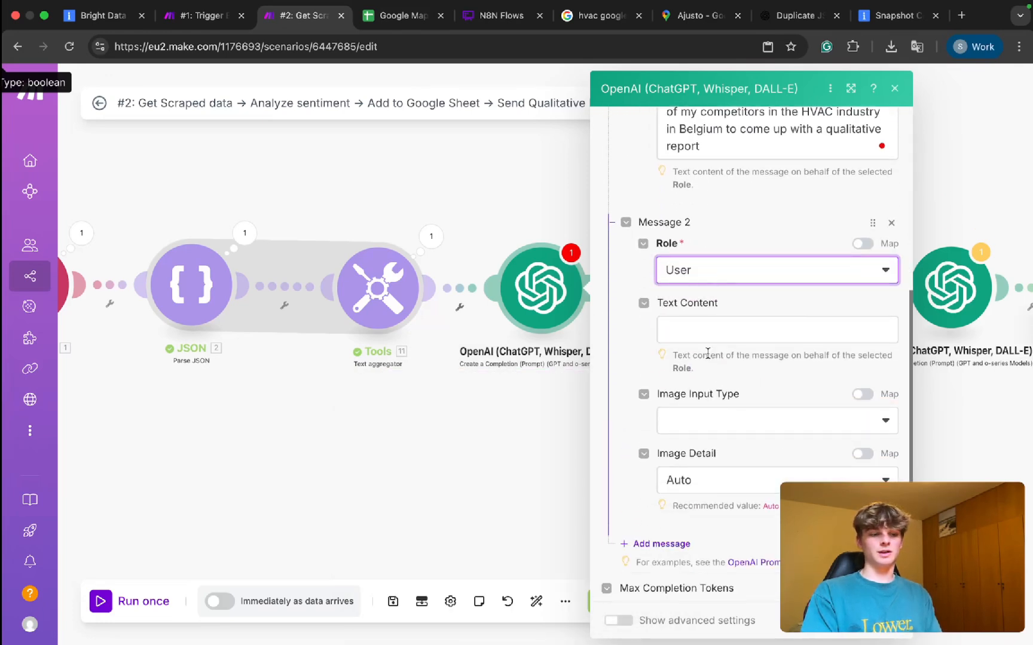
click(701, 332)
text(You)
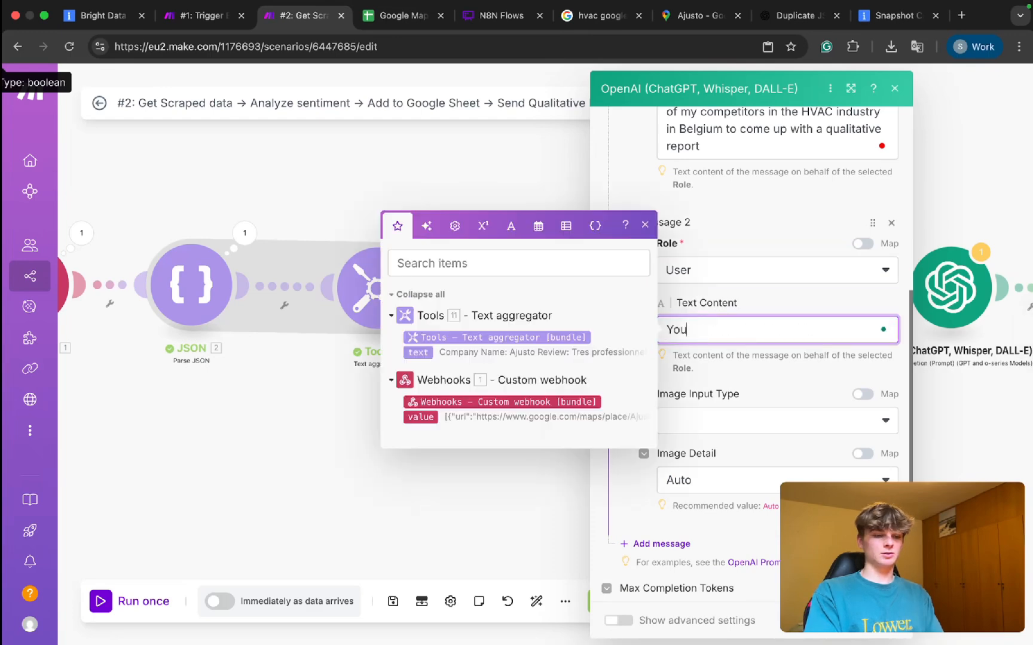
text(r job is to create a qualit)
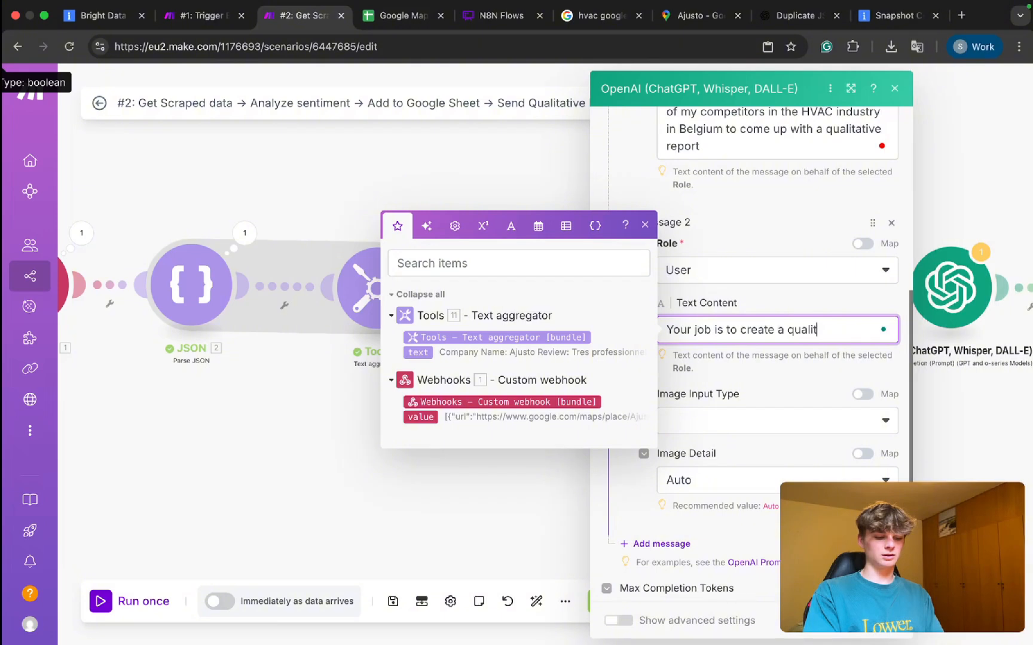
text(ative report on my competitors r)
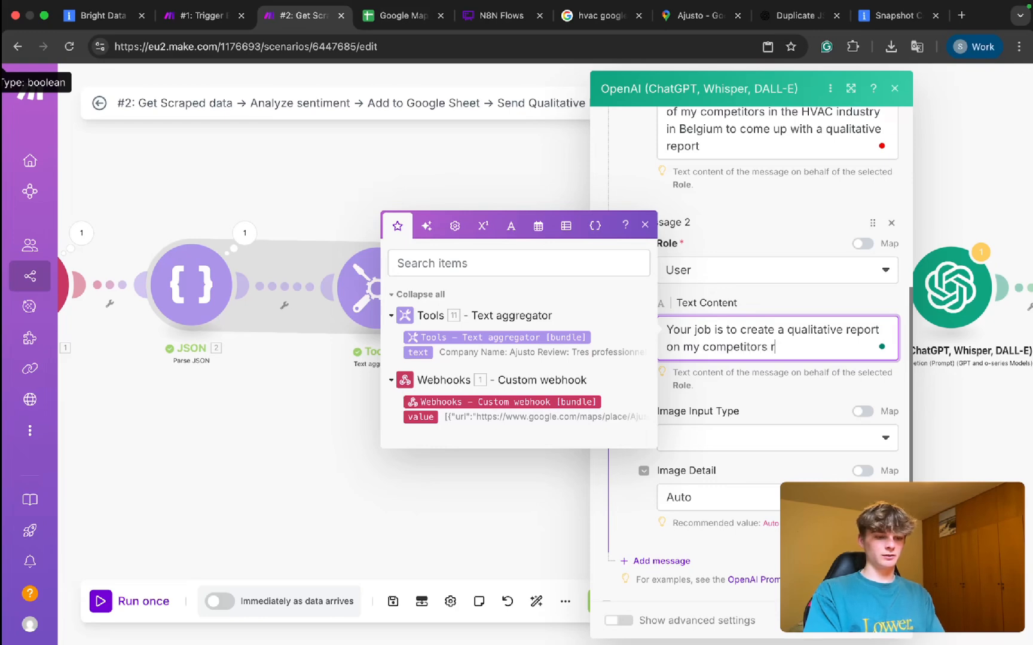
text(ecent review)
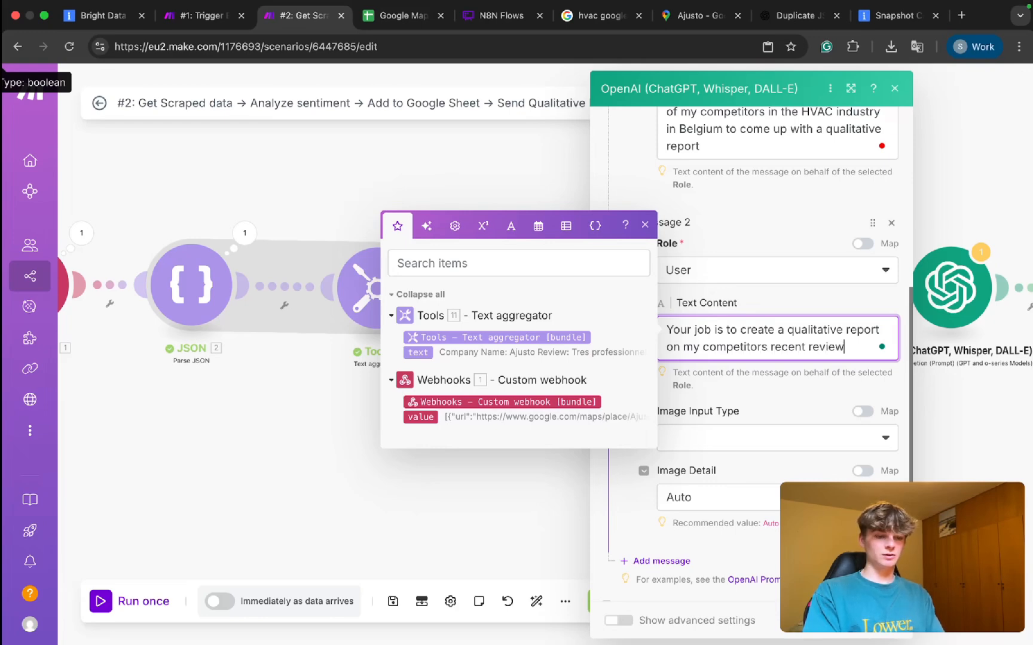
text(s both posit)
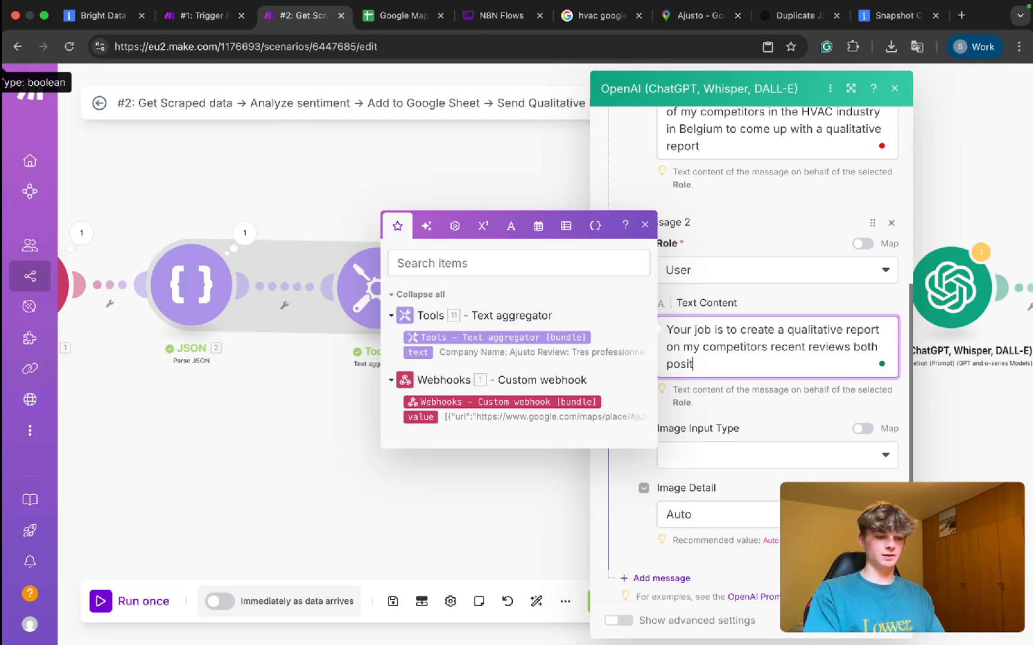
text(ive and negative.)
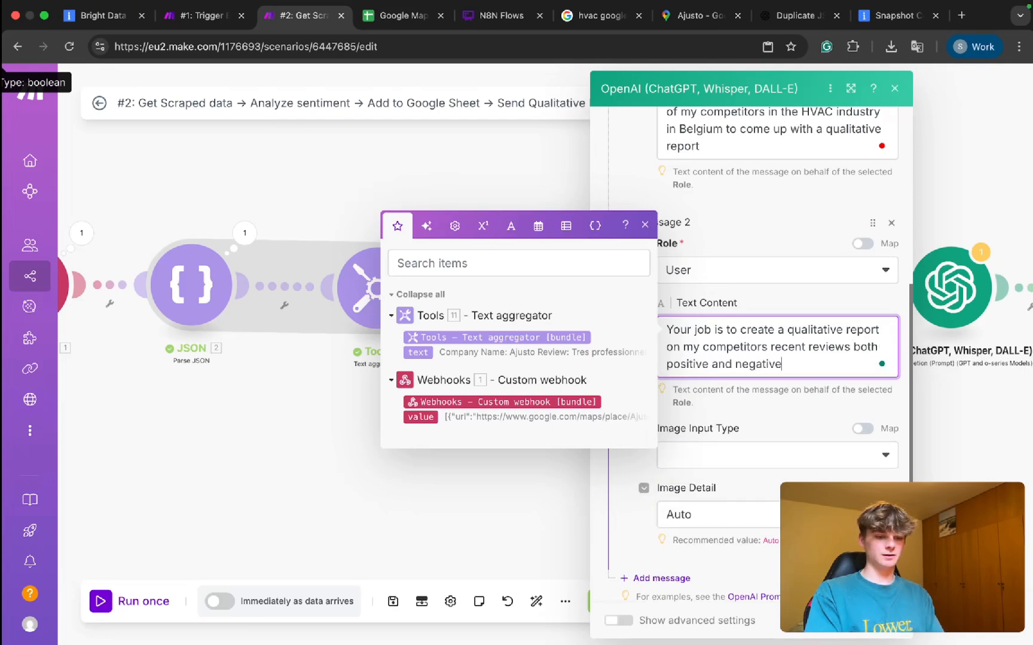
key(Return)
key(Return)
text(I want your )
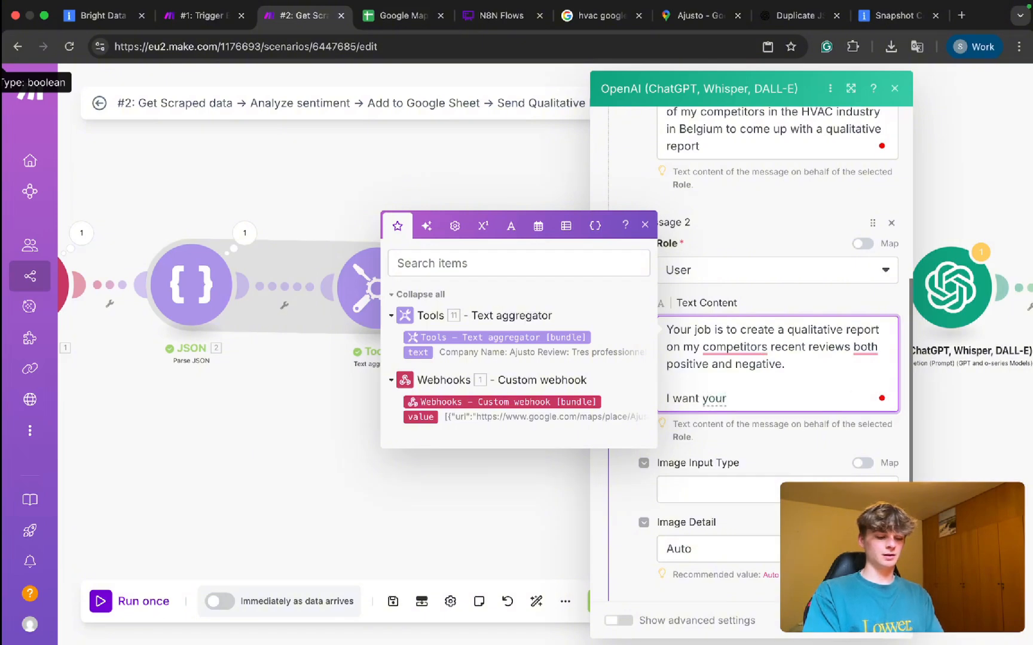
text(report to be reflectant of the)
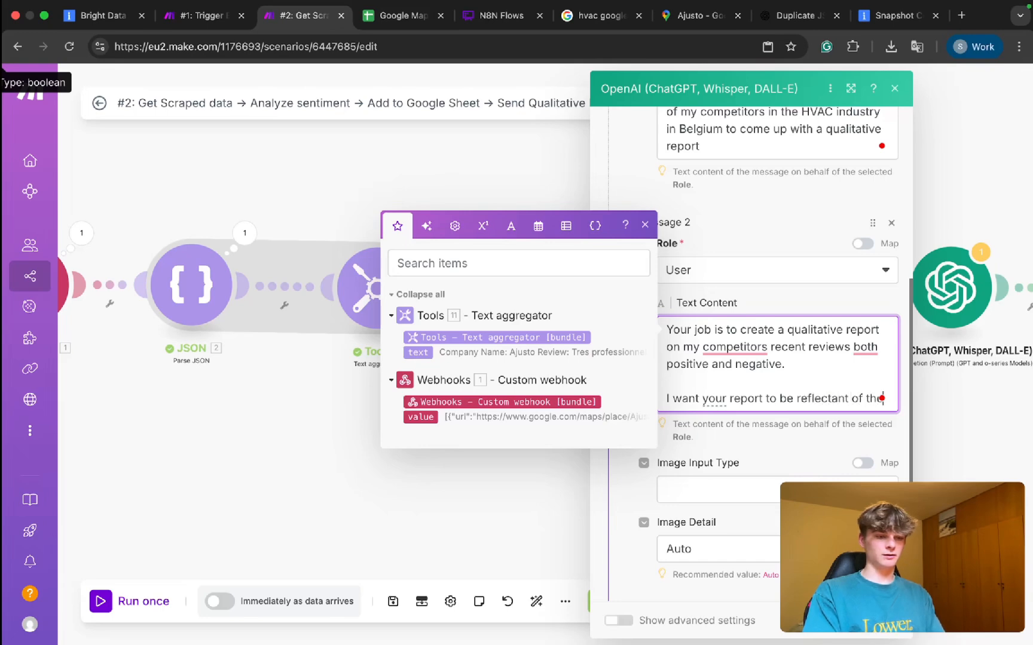
text( reviews them)
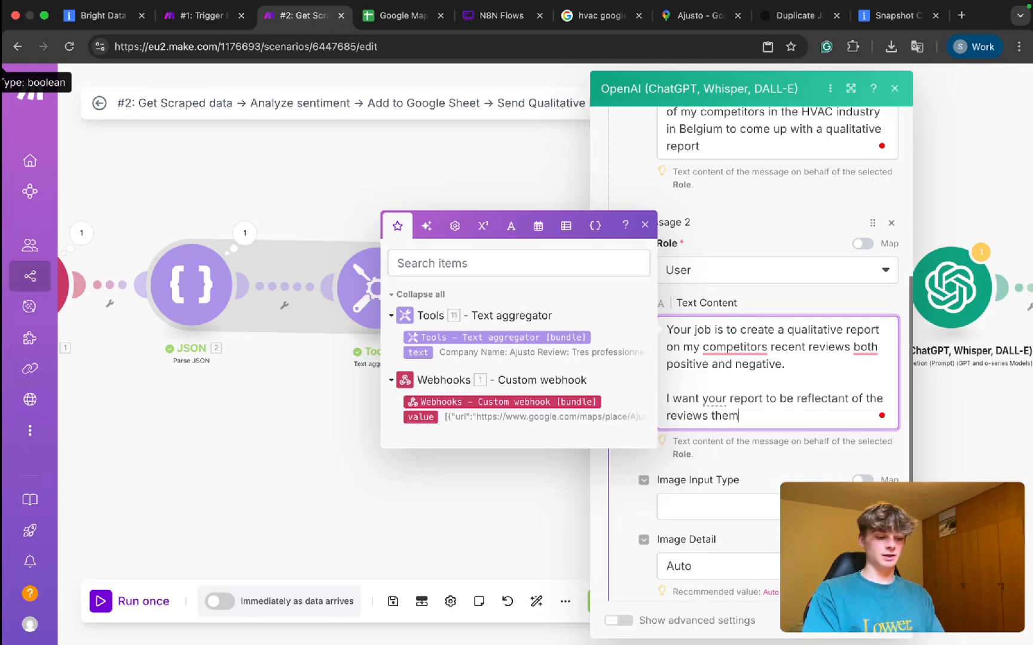
text(selves and be )
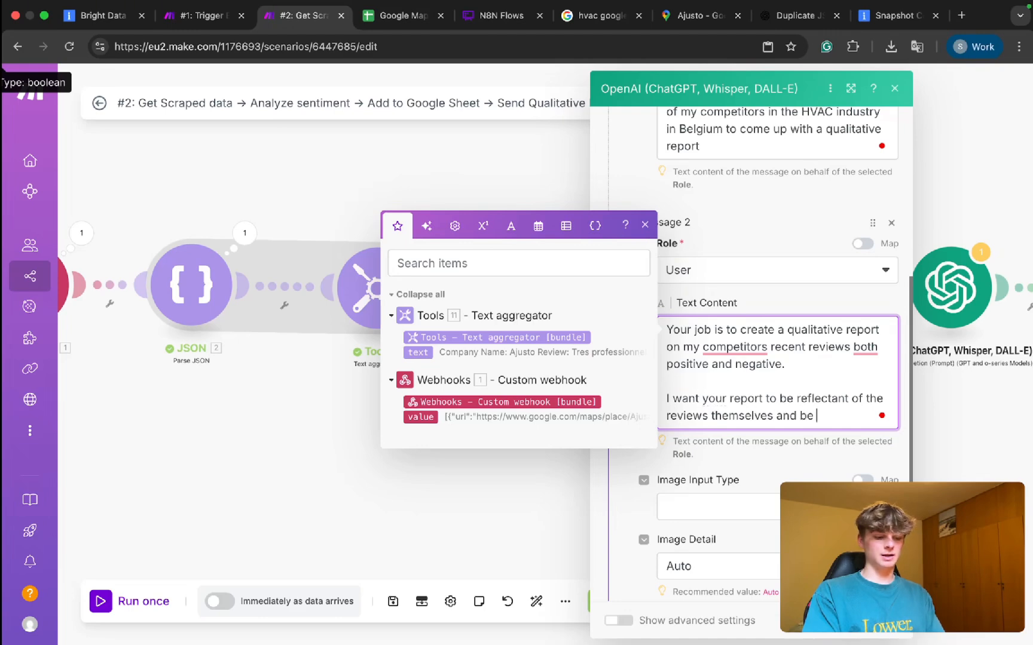
text(comprehensive.)
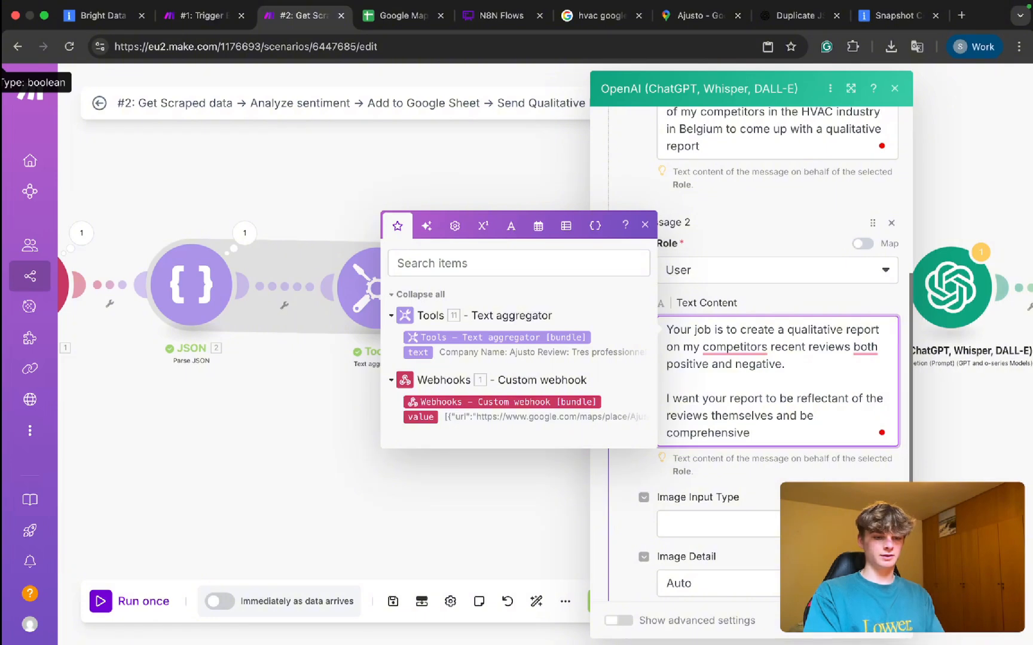
key(Return)
key(Return)
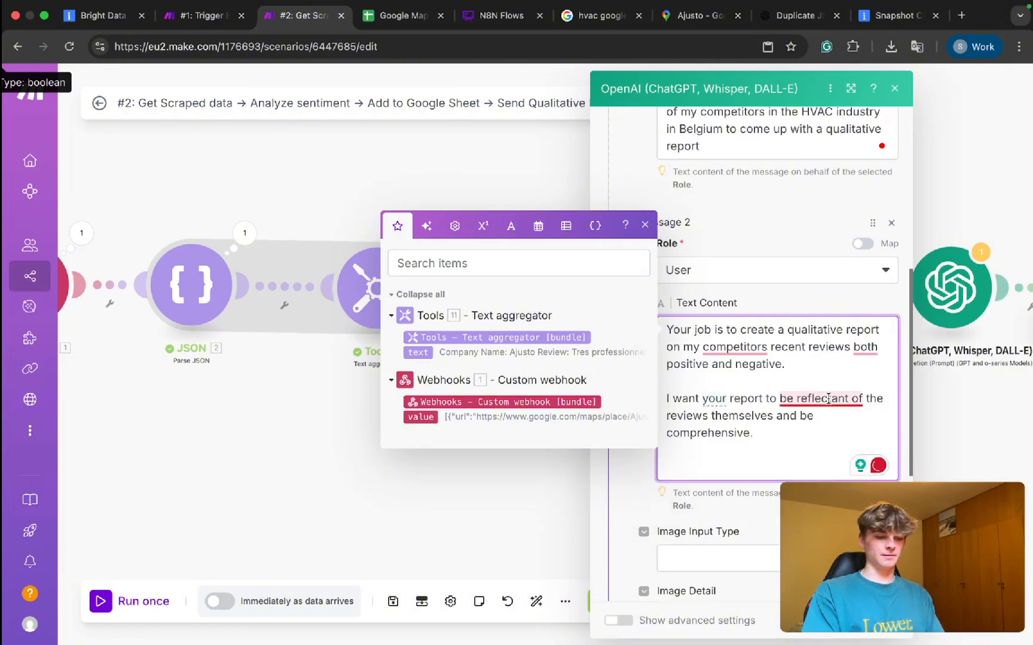
Fix the user message to 'reflect the reviews', with competitors' apostrophe and comma before 'both'.
mouse_move(828, 398)
click(837, 450)
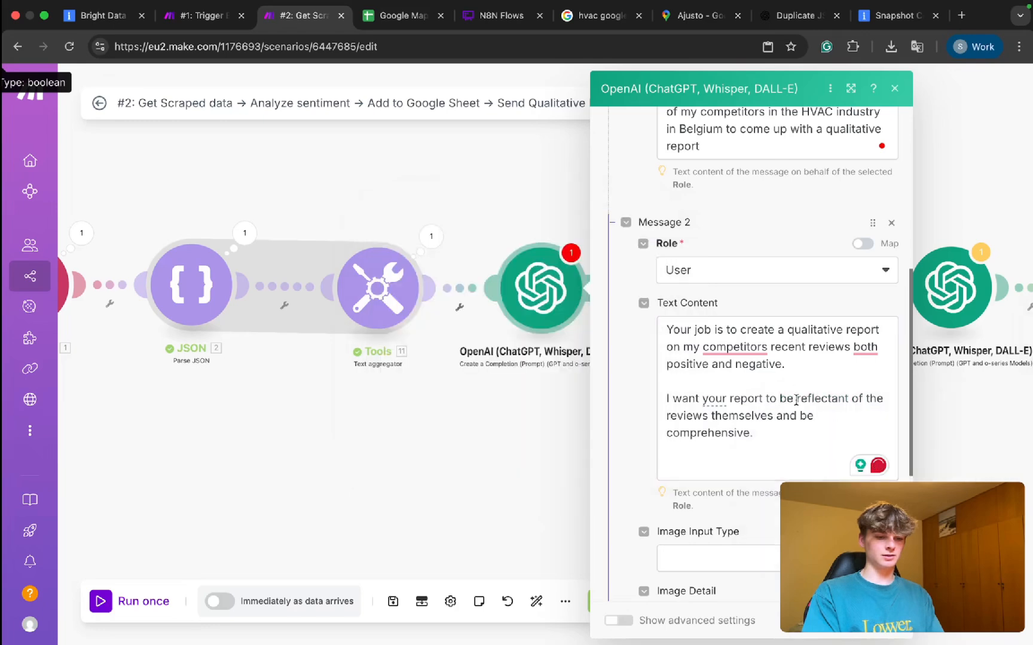
click(796, 399)
key(BackSpace)
key(BackSpace)
key(BackSpace)
mouse_move(836, 402)
click(800, 441)
click(831, 399)
key(BackSpace)
key(BackSpace)
key(BackSpace)
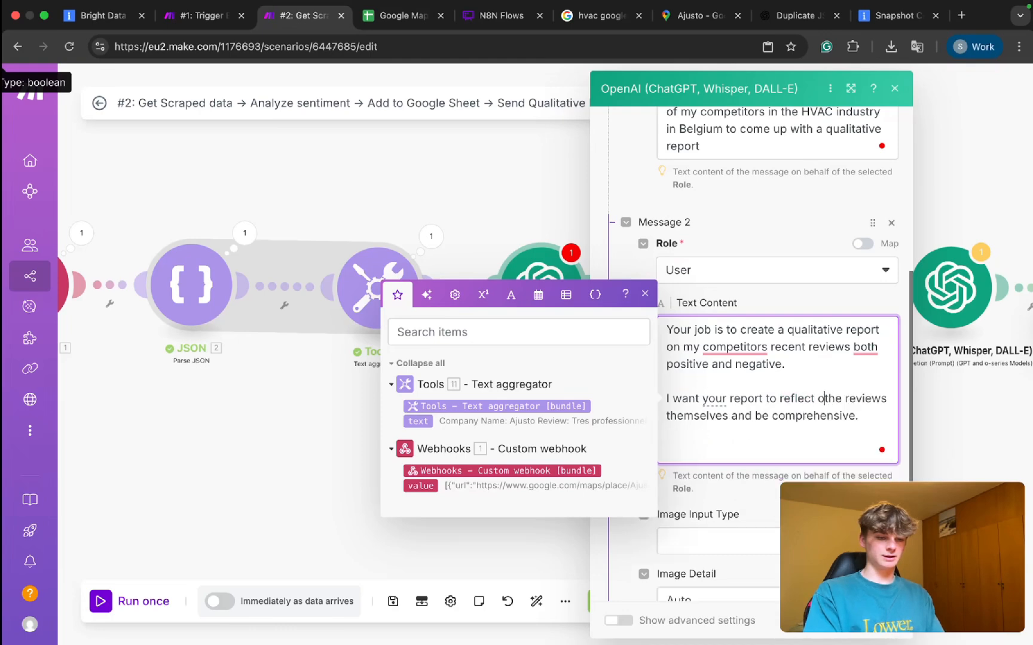
mouse_move(735, 348)
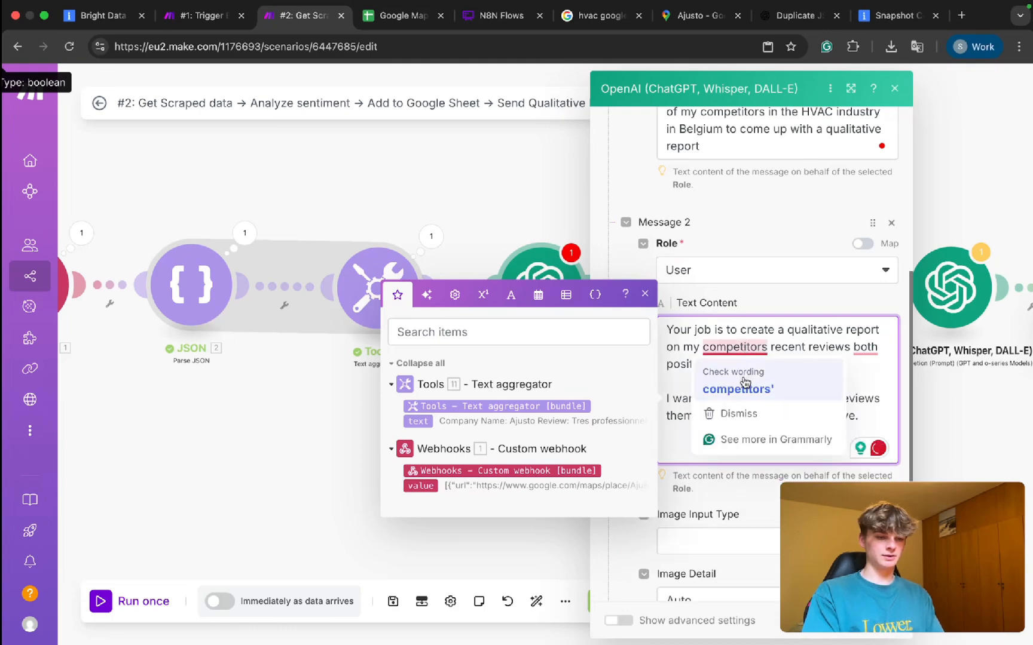
click(738, 387)
mouse_move(866, 361)
click(878, 389)
click(682, 433)
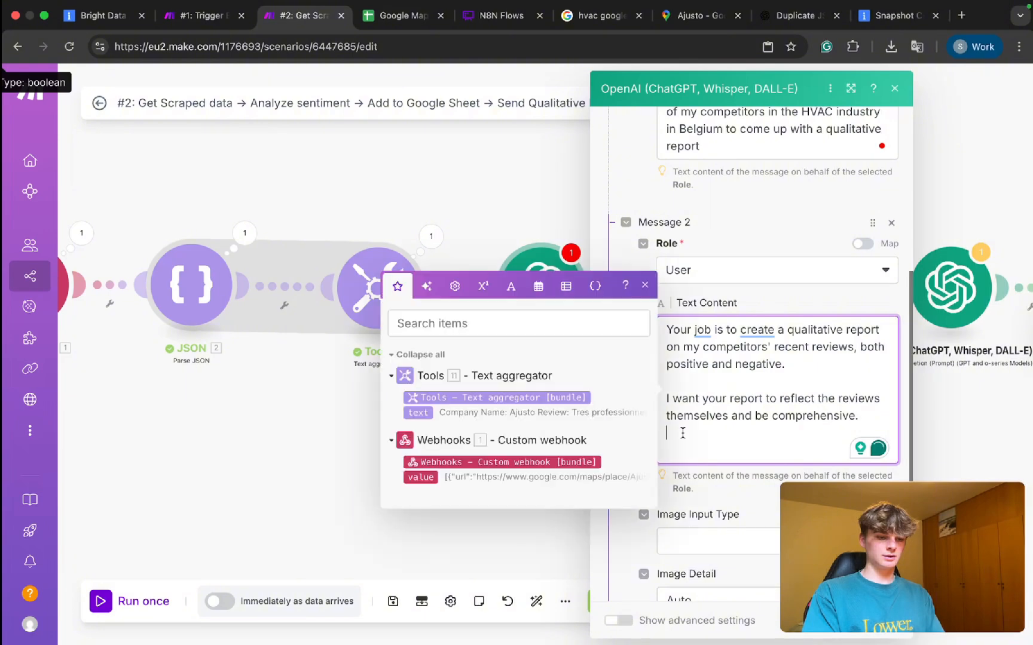
Add a line limiting conclusions to the provided reviews, followed by a '## RULES:' heading.
key(Return)
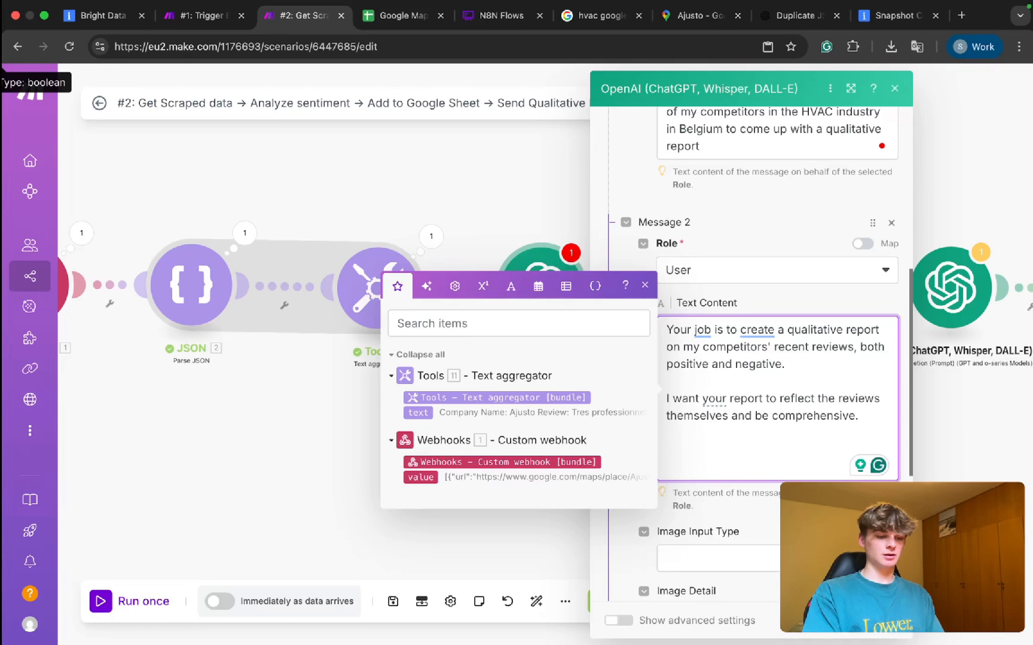
text(o)
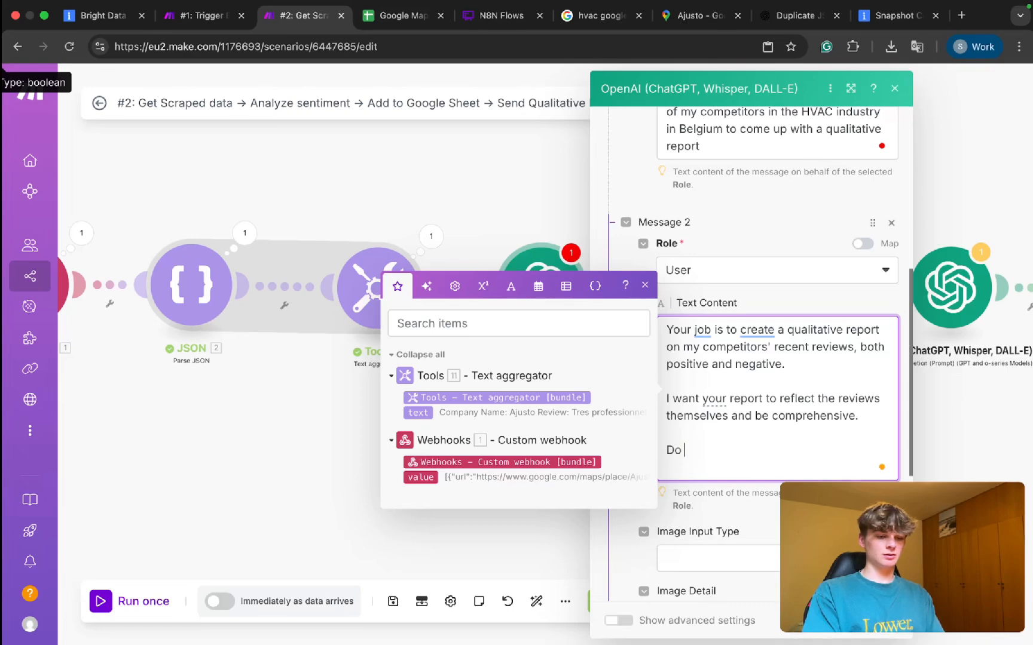
key(BackSpace)
key(BackSpace)
text(Only B)
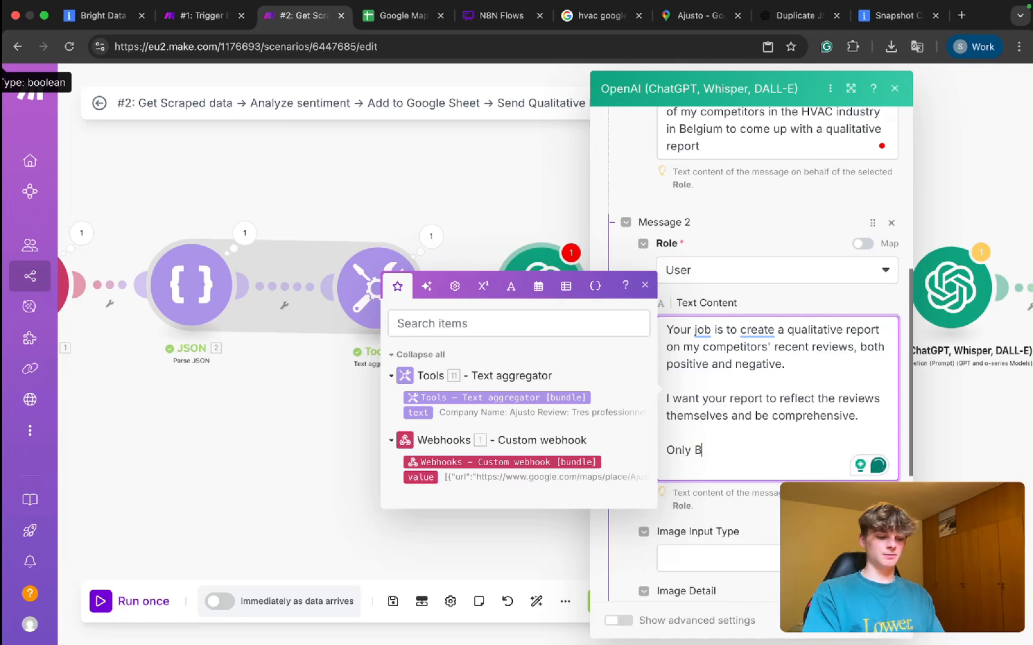
text(ase your con)
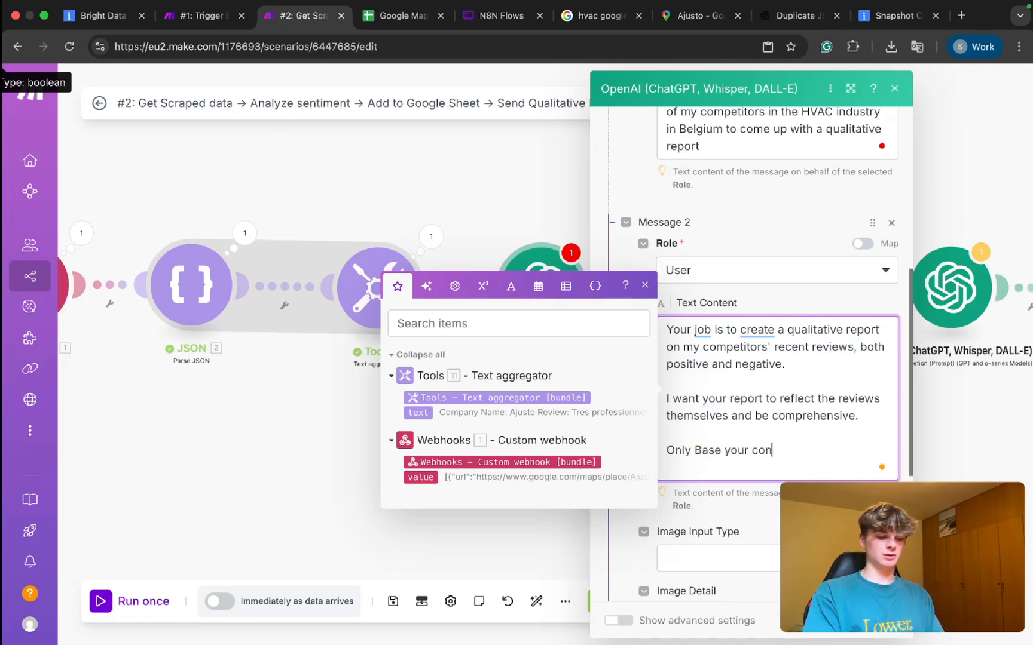
text(clusions and ev)
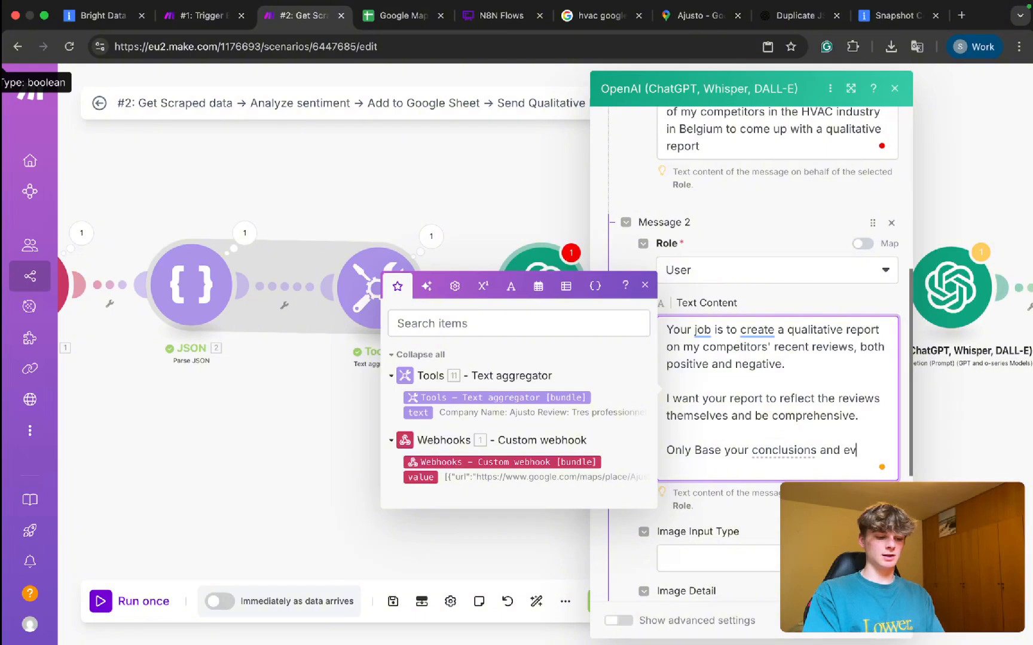
text(idence off the provided reviews and i)
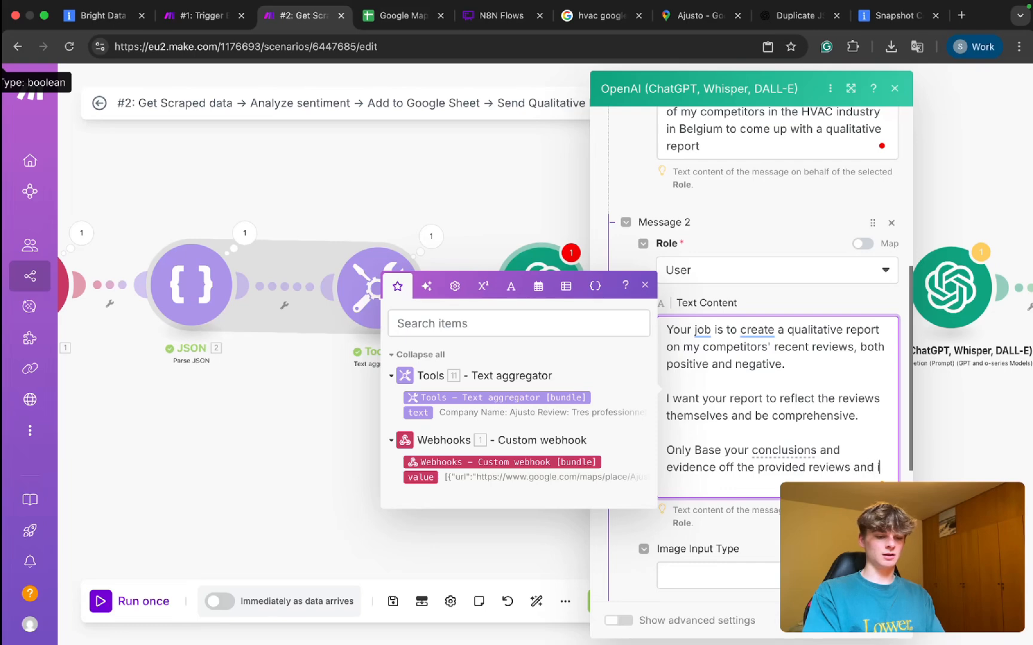
text(nformation I provide)
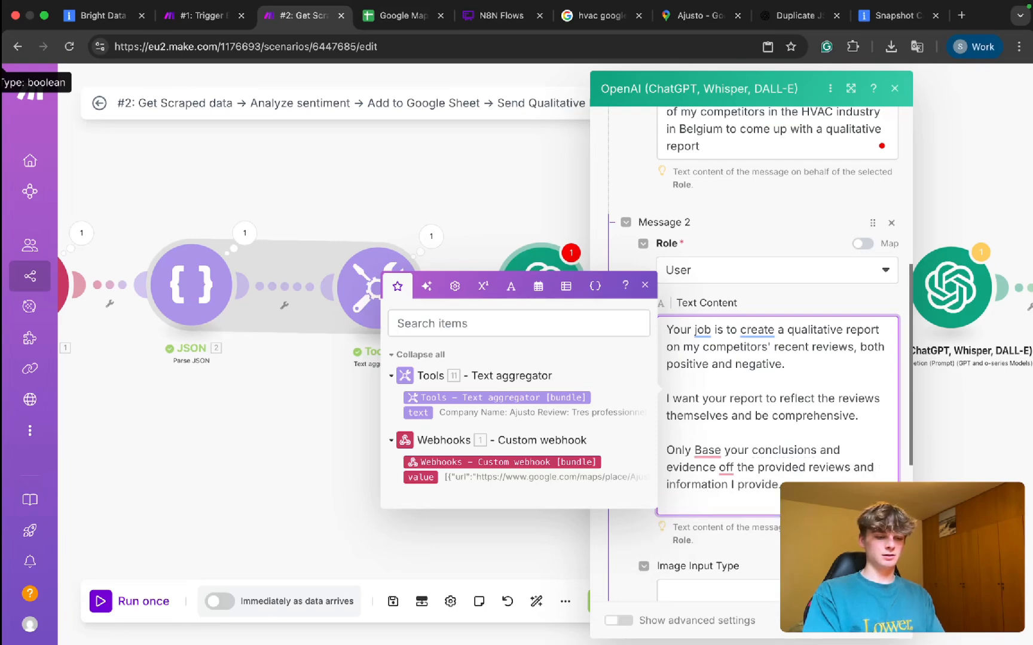
text(. DO n )
text(other information fro)
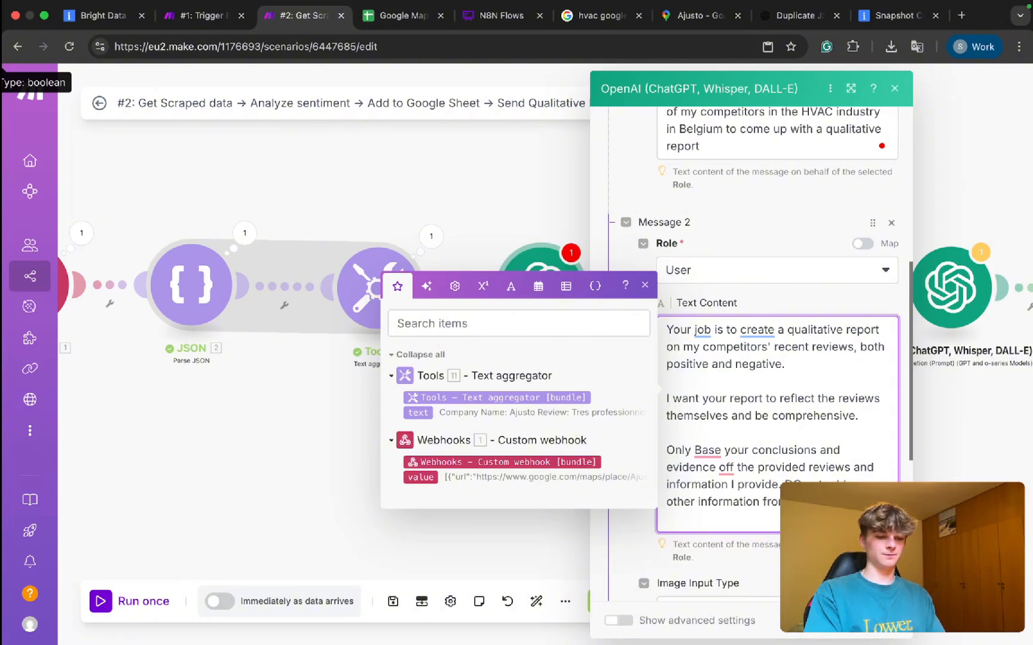
key(Return)
key(Return)
scroll(698, 436, down, 1)
text(## RUles)
key(BackSpace)
key(BackSpace)
key(BackSpace)
text(LES)
key(BackSpace)
key(BackSpace)
key(BackSpace)
text(LES:)
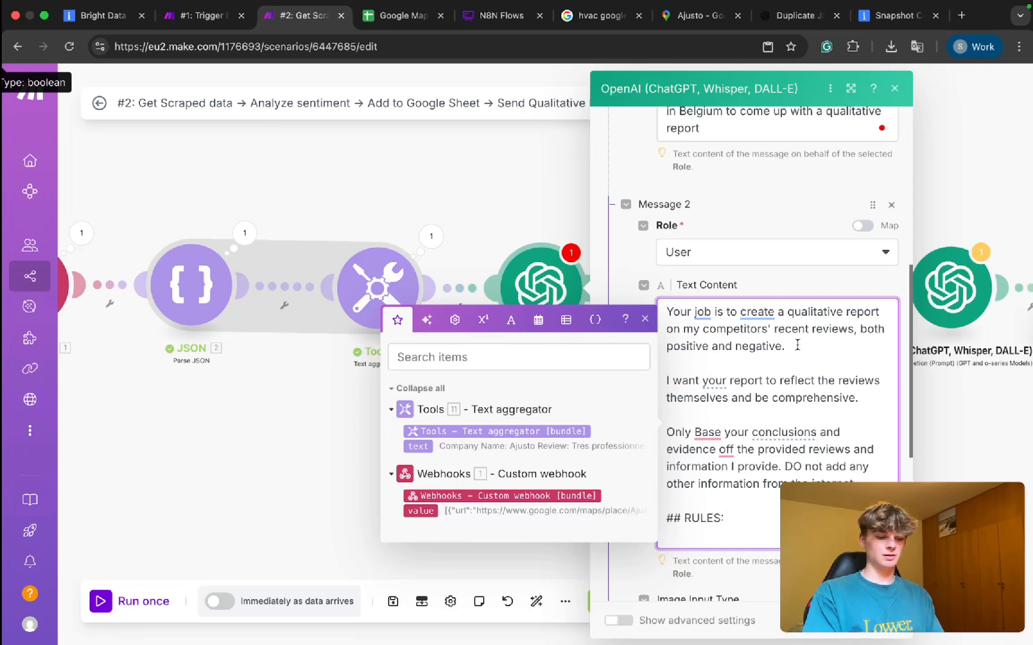
Insert 'Put your report in a readable format for an email' after 'positive and negative.'.
click(797, 346)
text(P)
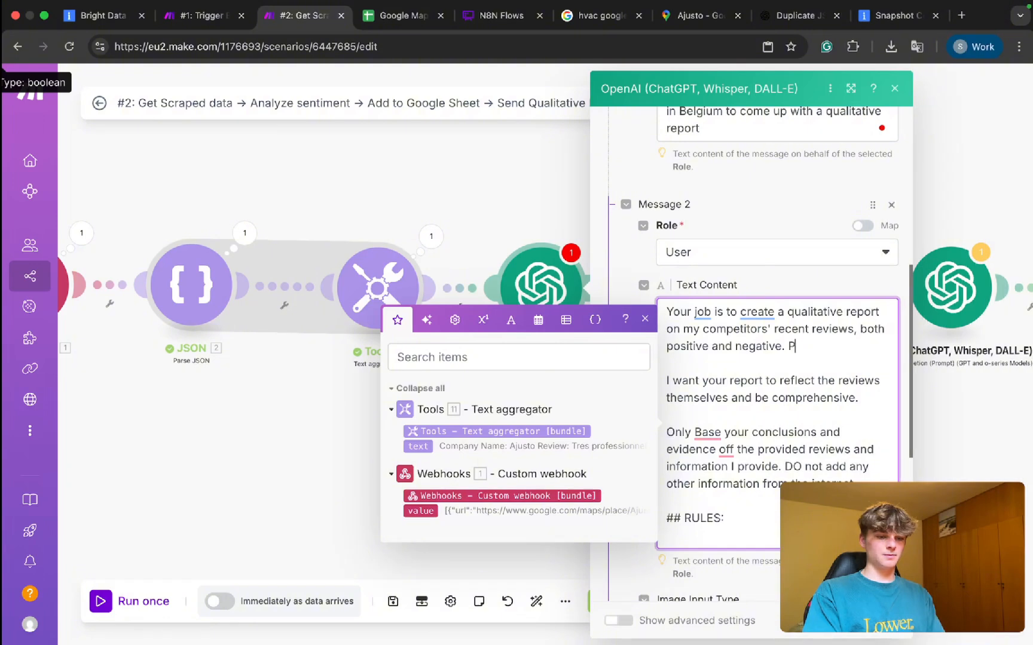
text(ut your report in a readuble format for an email)
scroll(716, 406, down, 5)
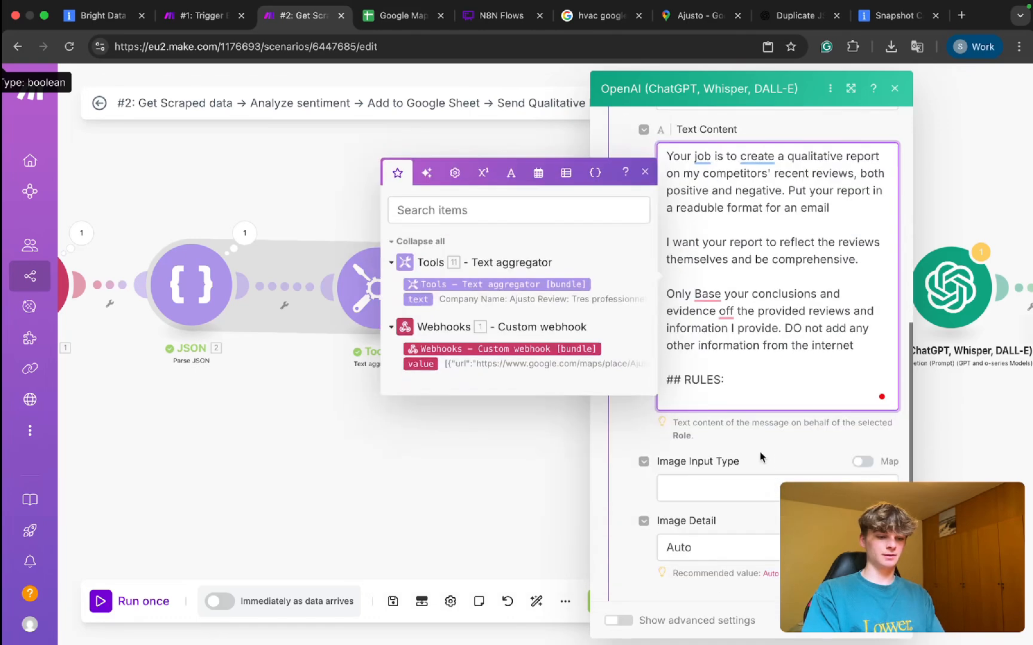
Add the rule 'Make sure your report is in readable format for email (Just text)'.
click(716, 406)
key(Return)
text(•)
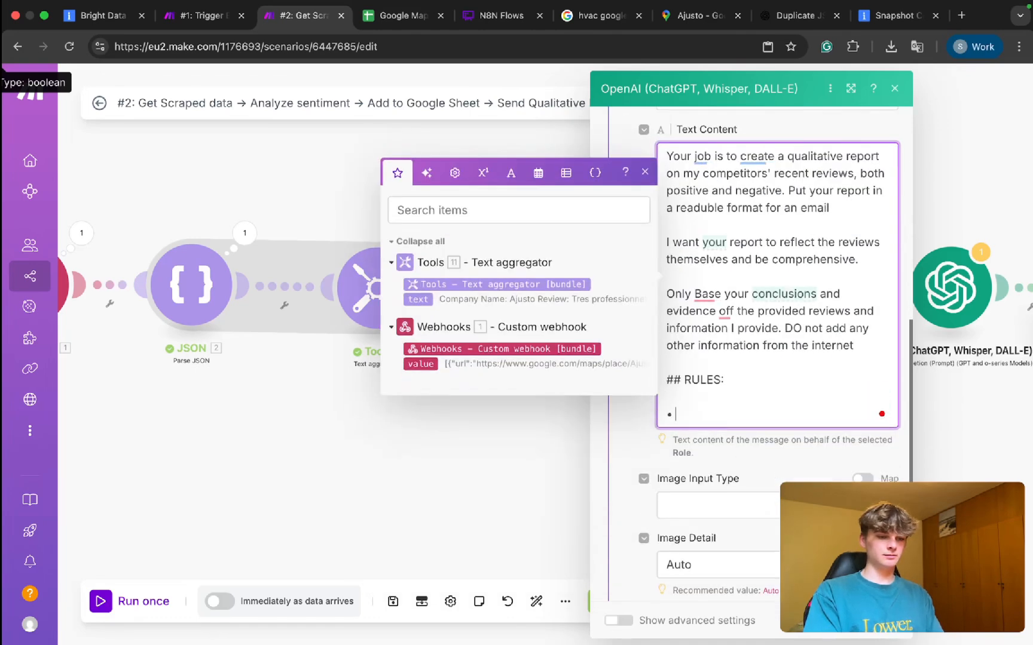
text( Make )
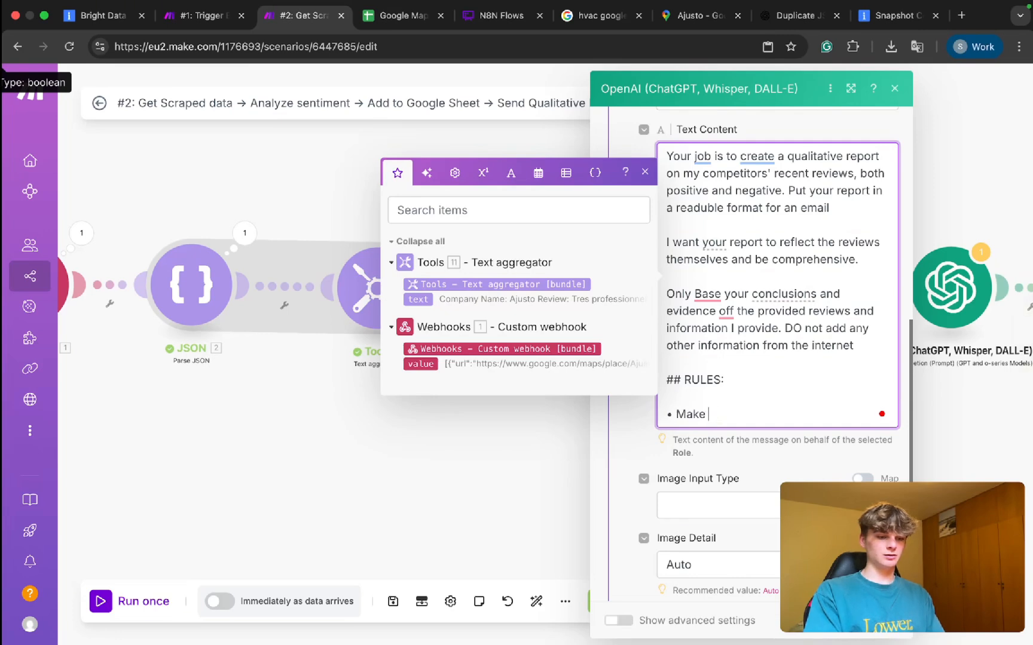
text(sure your)
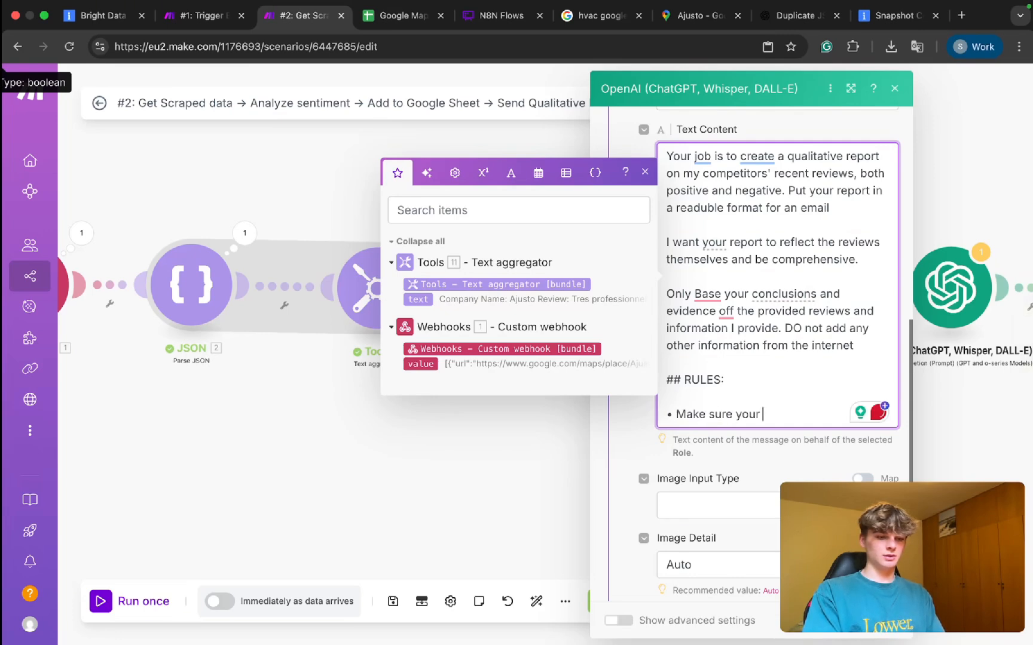
text( report )
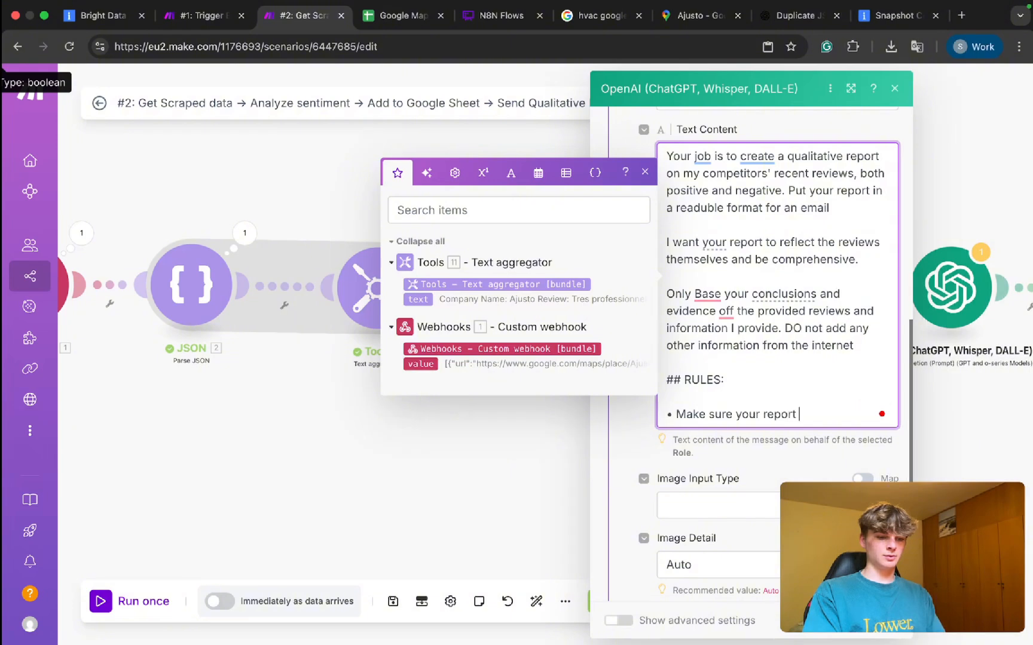
text(is in readible)
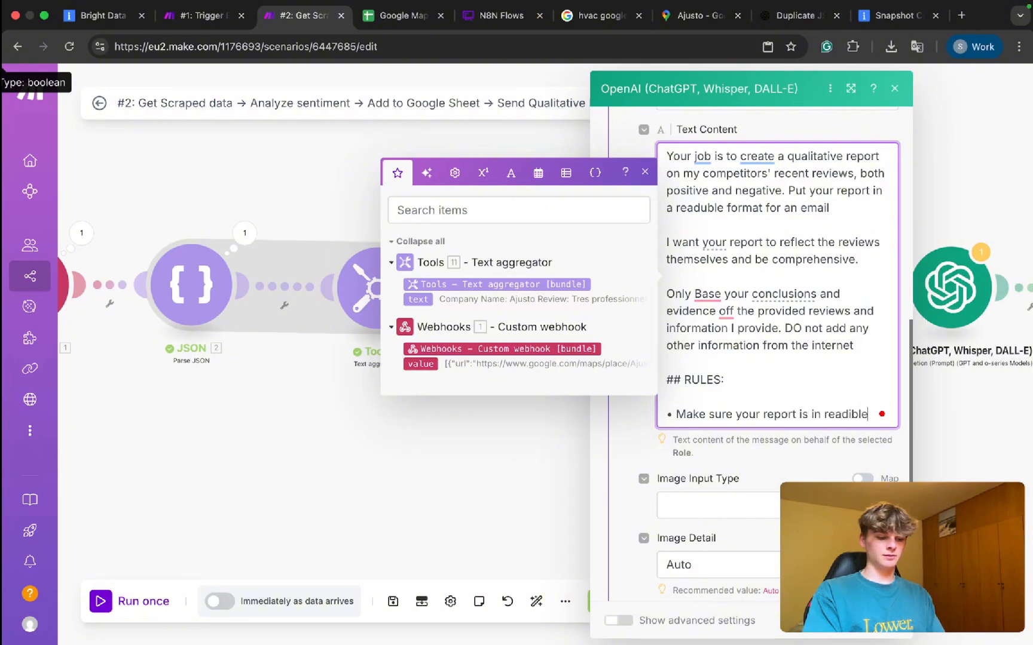
text( format for email)
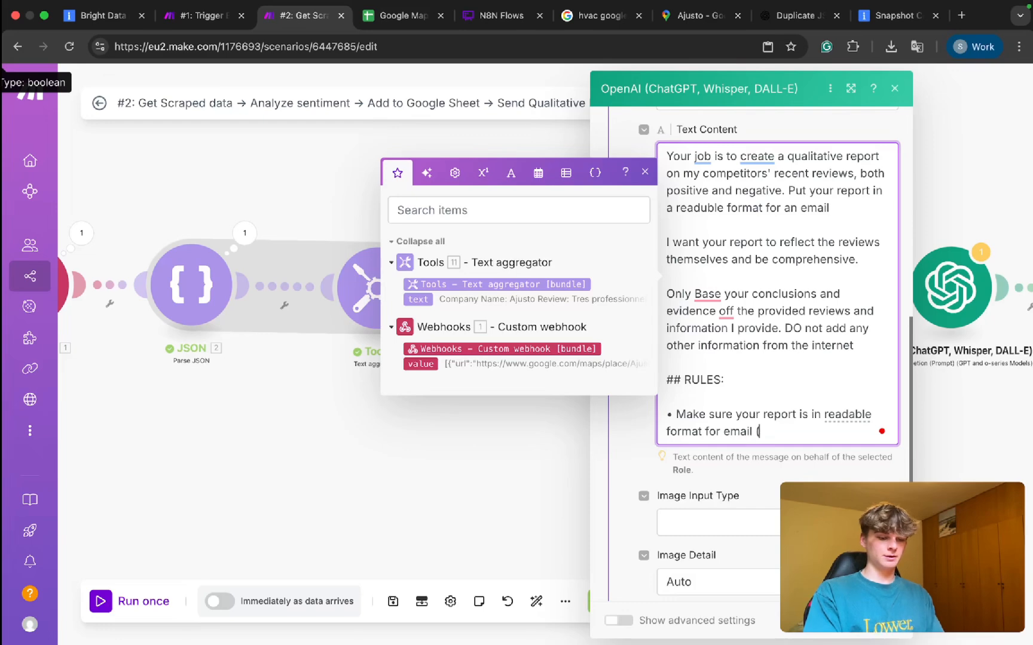
text( (Just text))
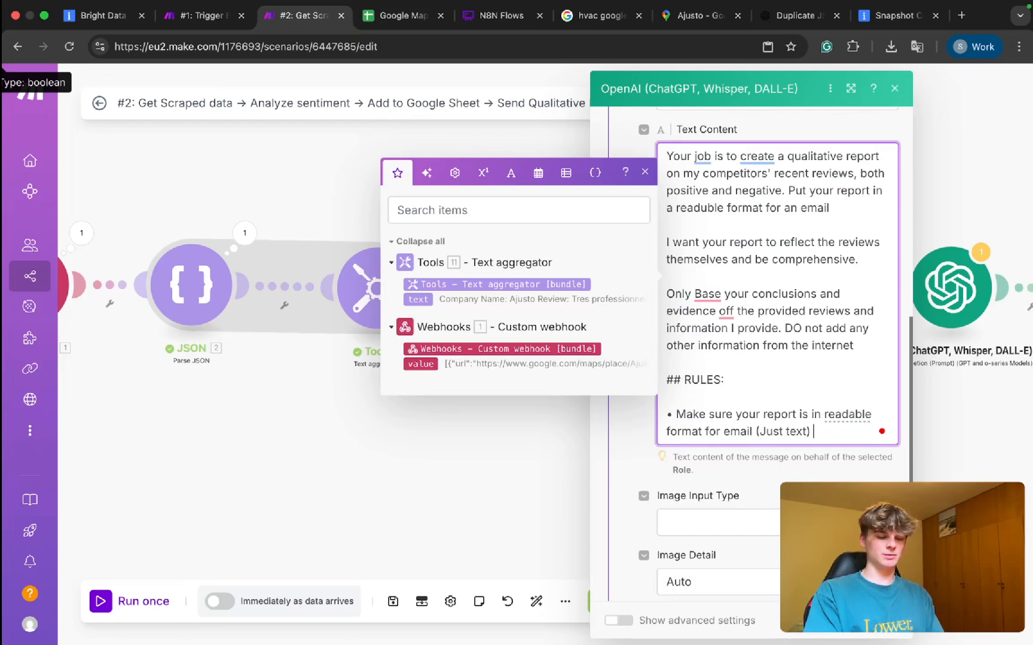
Add a rule forbidding comments or quotes, responding only with the report, accepting Grammarly's fix.
key(Return)
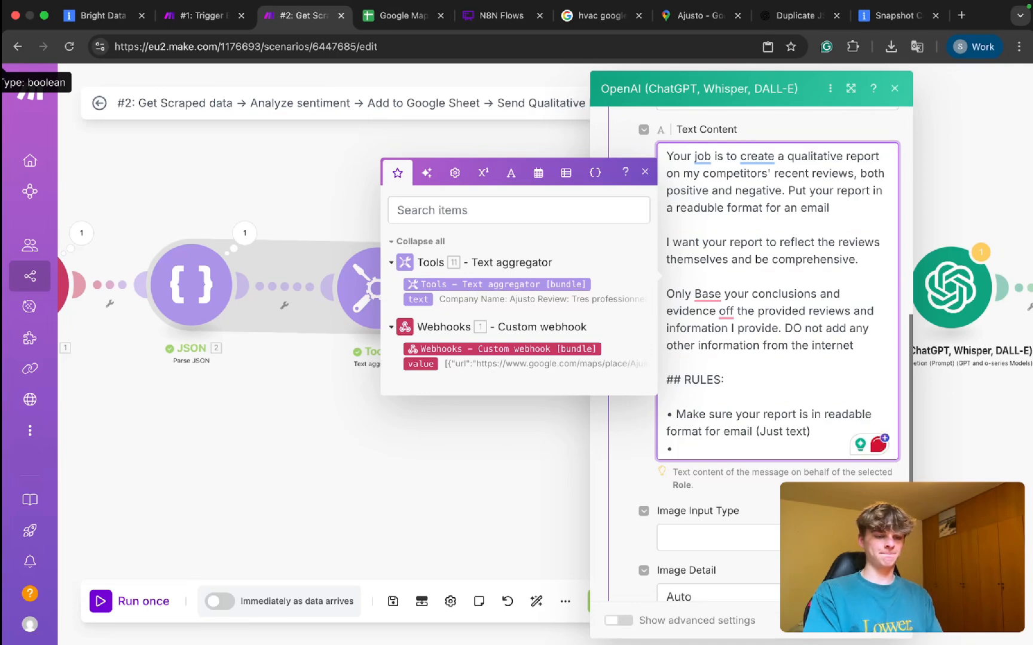
text(DO not)
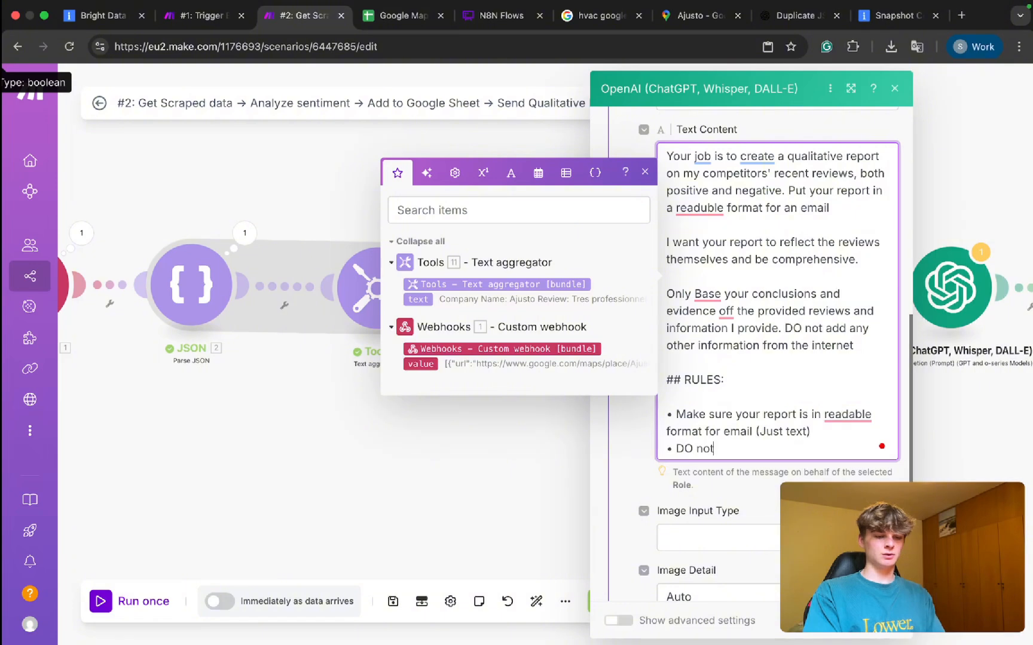
text( add any com)
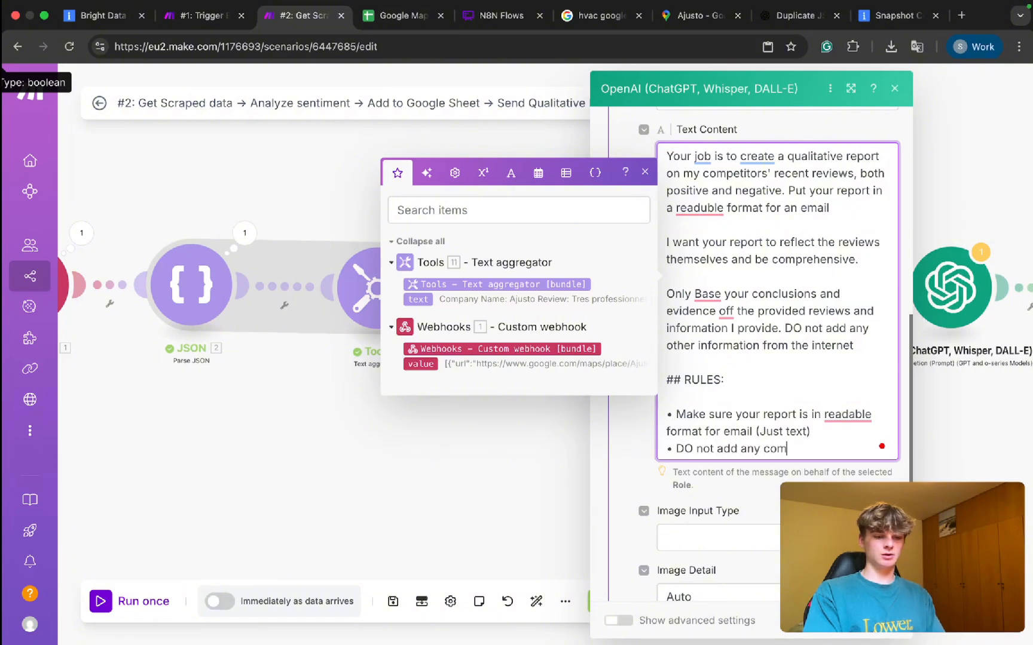
text(ments or quotes around your )
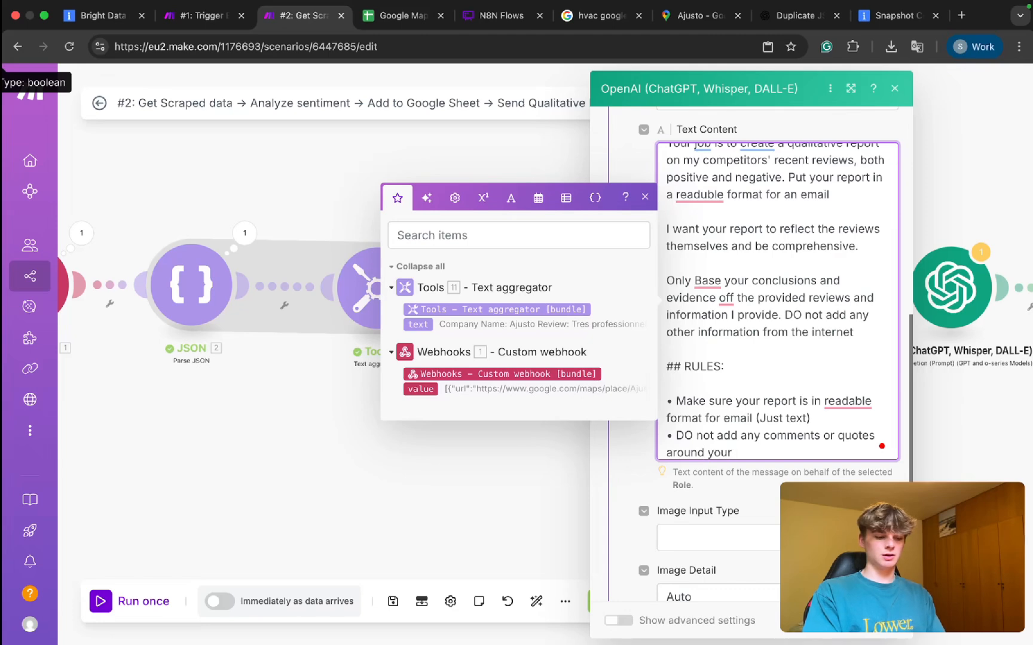
text(report)
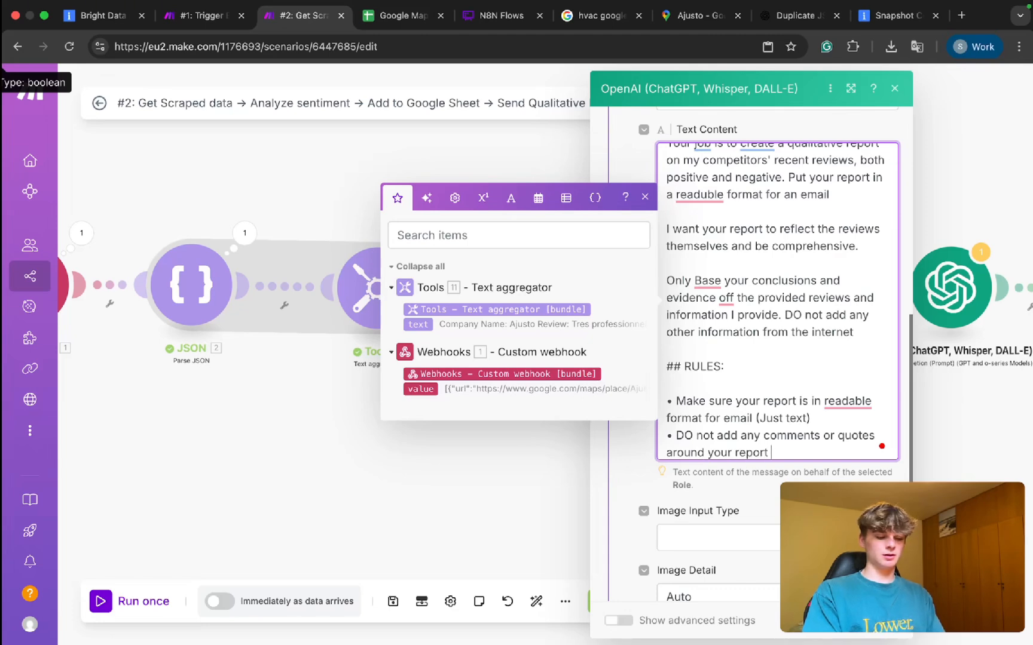
key(BackSpace)
text(, only a)
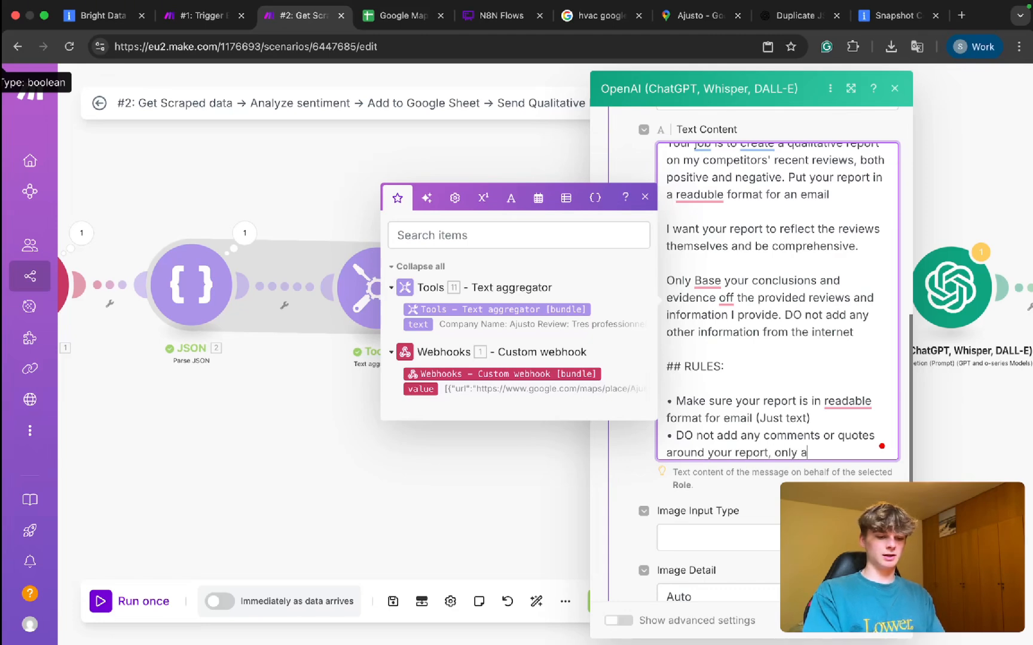
key(BackSpace)
text(resopn)
key(BackSpace)
key(BackSpace)
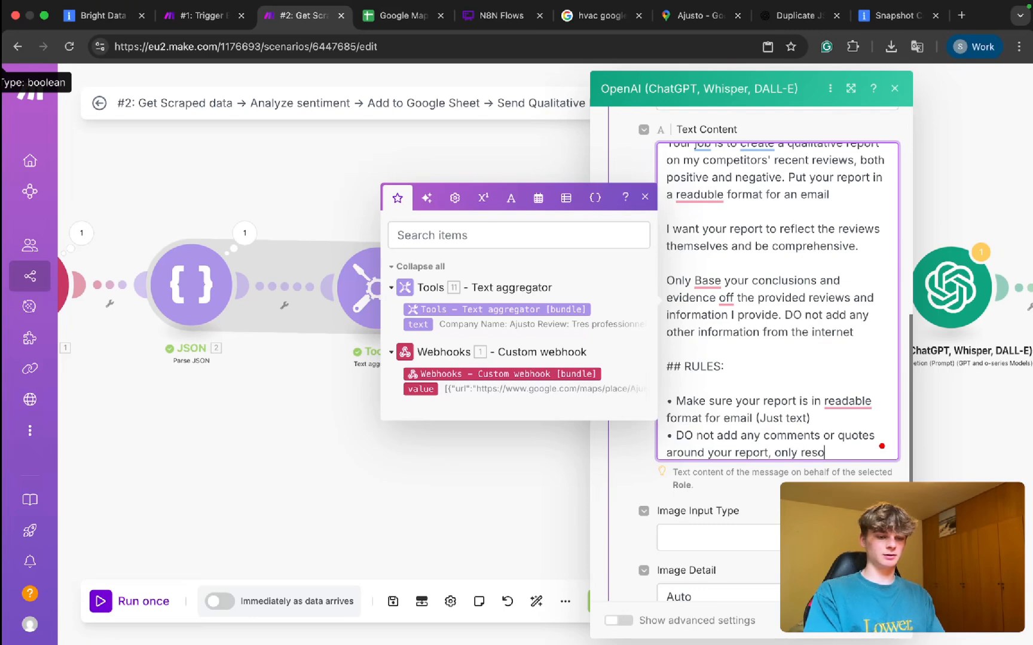
key(BackSpace)
text(pond with the report)
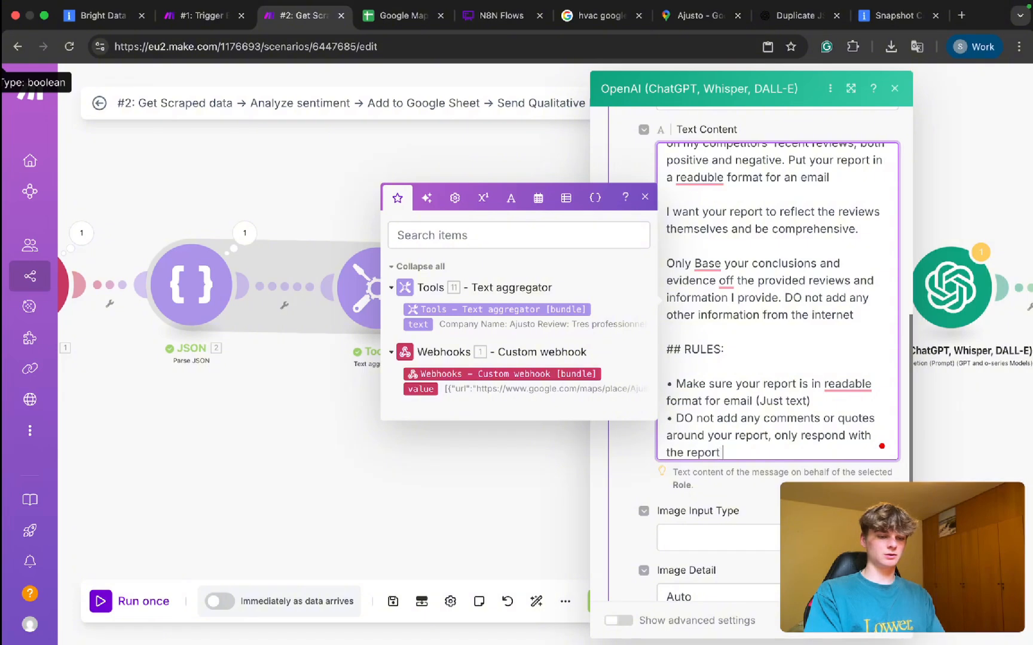
mouse_move(847, 385)
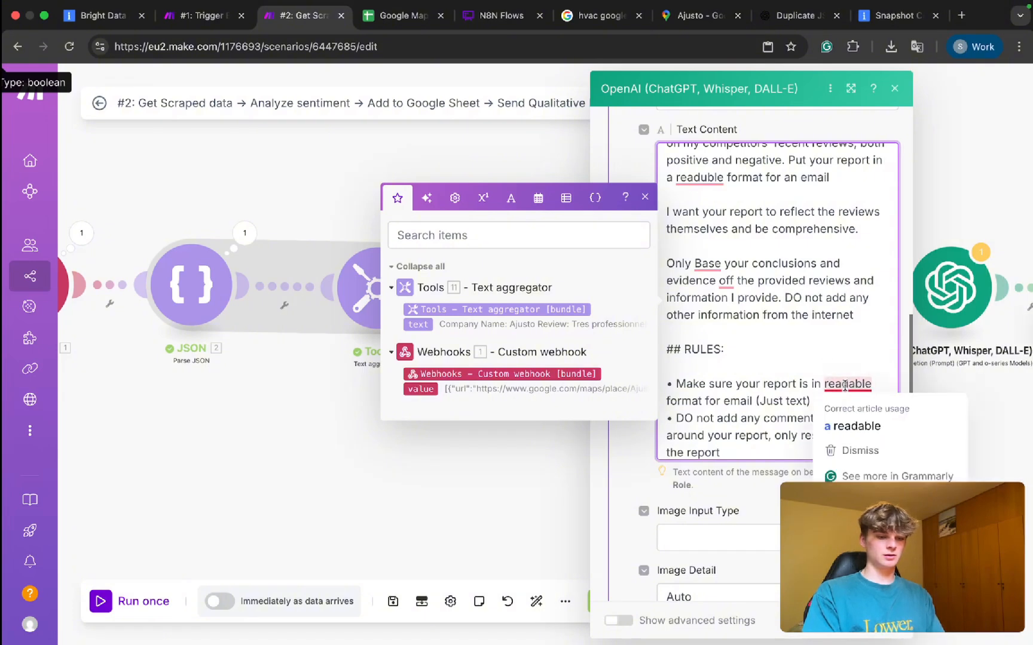
click(847, 412)
scroll(771, 436, down, 2)
Add a third User message introducing the reviews and additional information.
scroll(730, 501, down, 4)
click(672, 388)
click(691, 429)
click(676, 455)
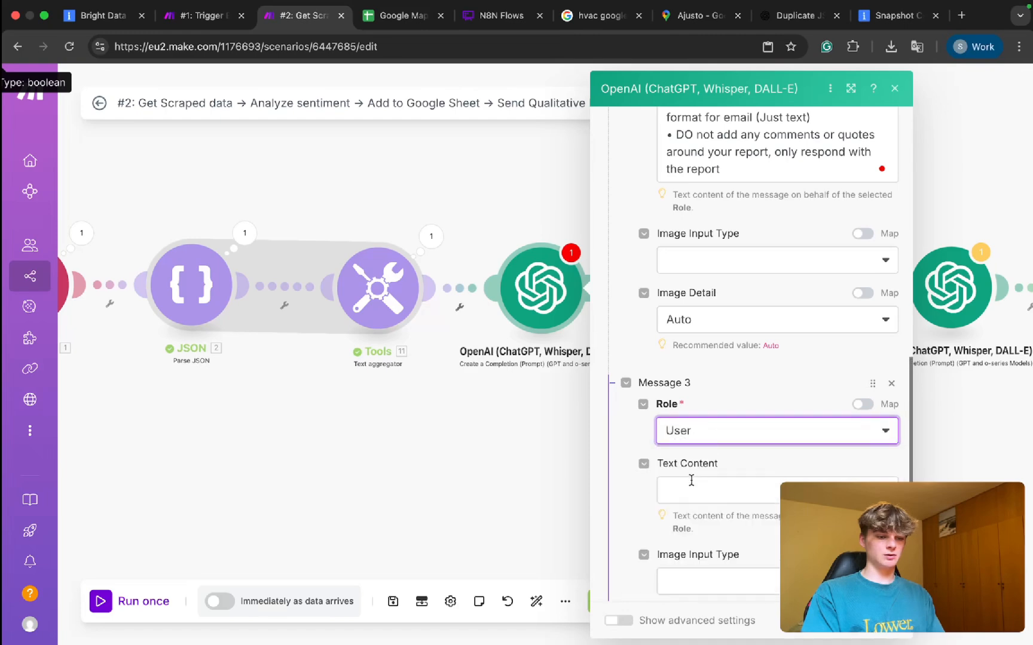
click(692, 481)
text(Here is t)
key(BackSpace)
key(BackSpace)
key(BackSpace)
key(BackSpace)
text(are the reviews)
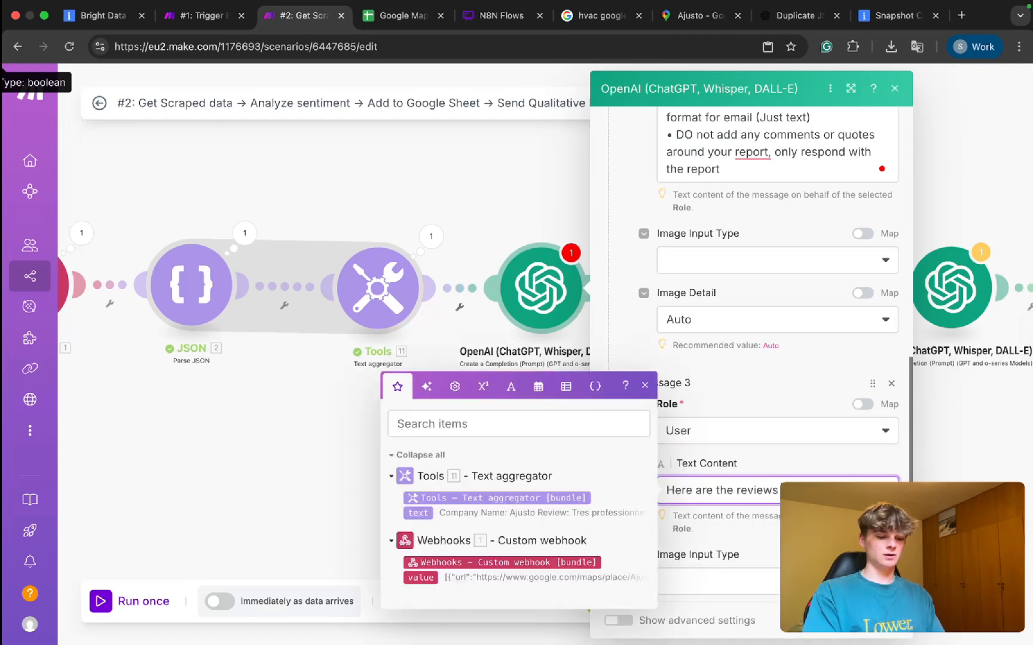
text(addi)
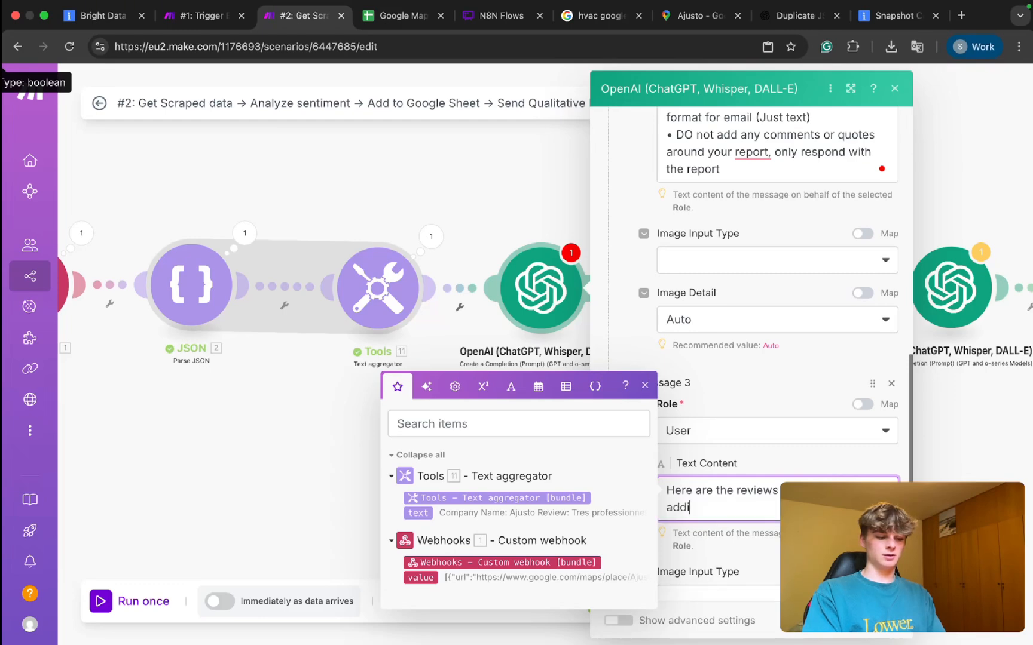
key(BackSpace)
key(BackSpace)
key(BackSpace)
key(BackSpace)
text(tion)
key(Return)
Map the Tools 11. text output into that message and save the OpenAI module.
click(422, 514)
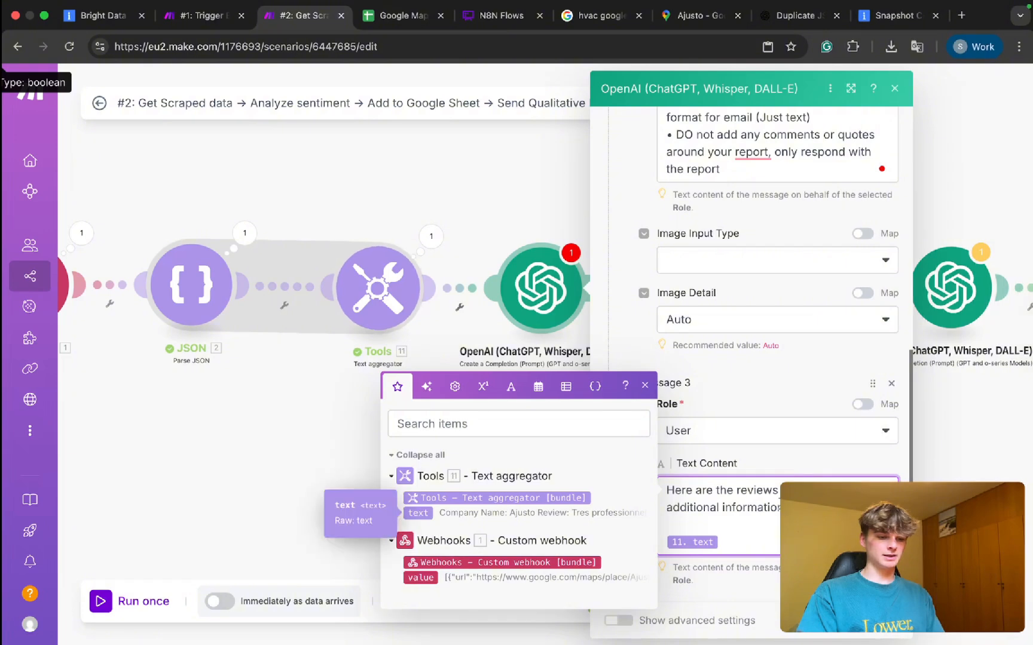
scroll(741, 478, down, 2)
click(877, 621)
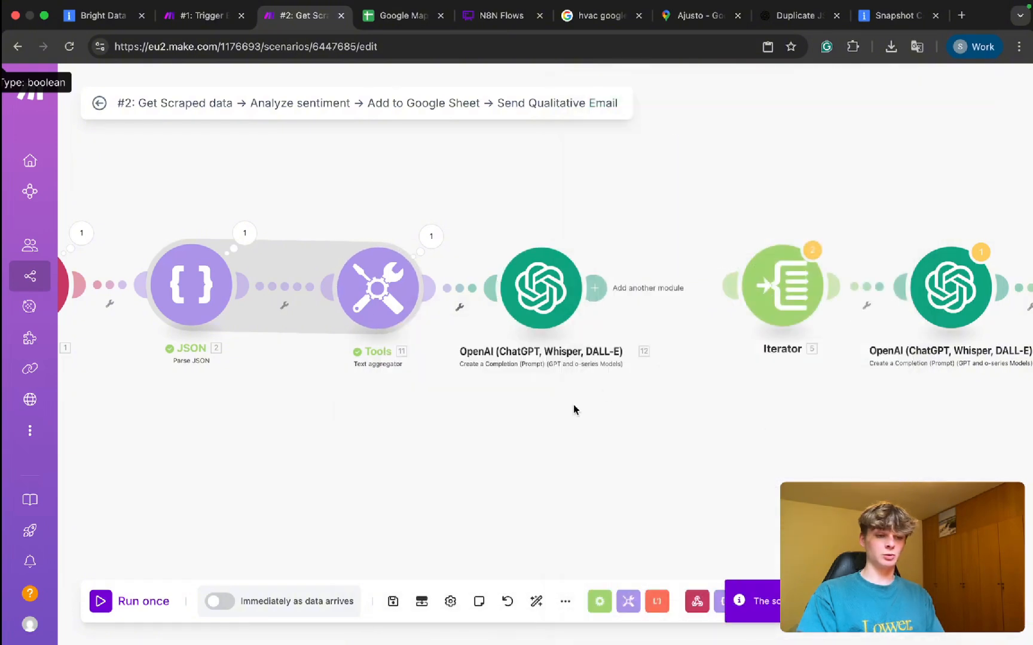
Rename the OpenAI module to 'Create Email Digest'.
right_click(605, 292)
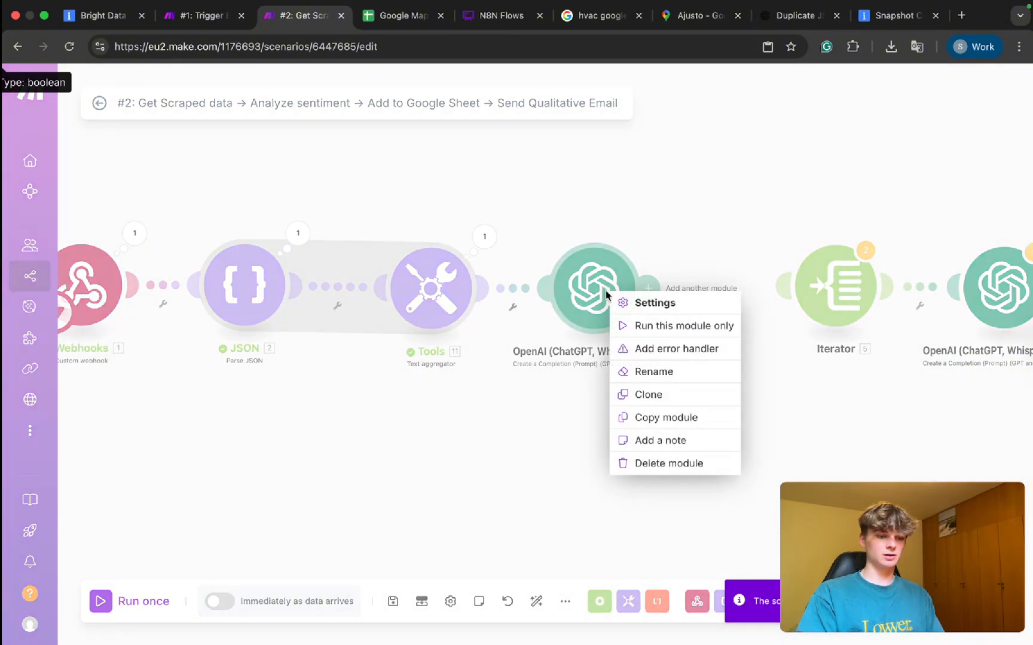
click(630, 371)
text(Create Email Digest)
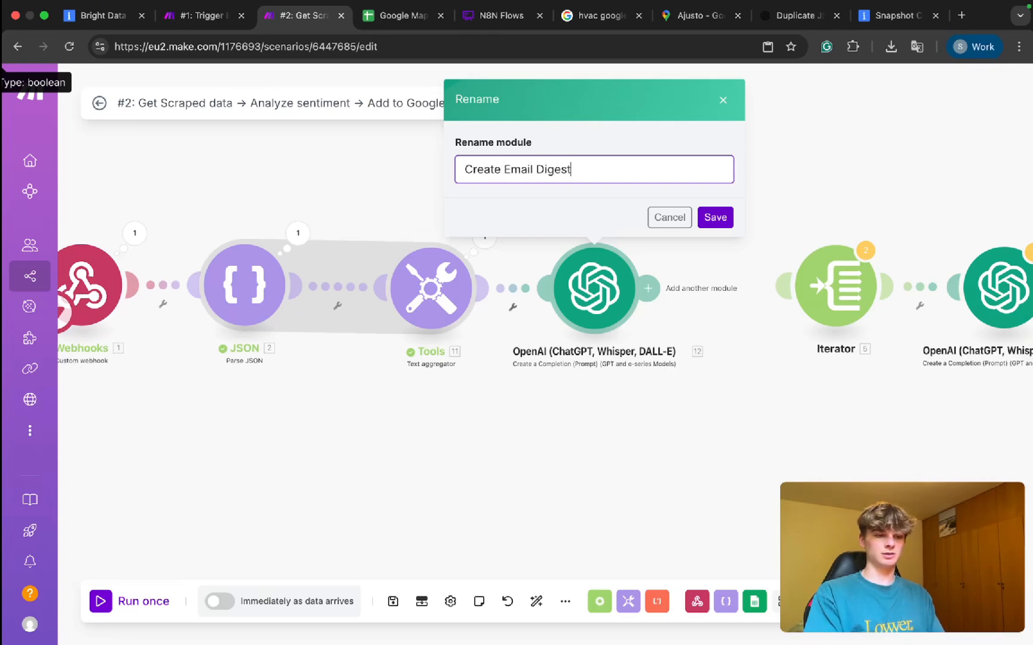
click(715, 217)
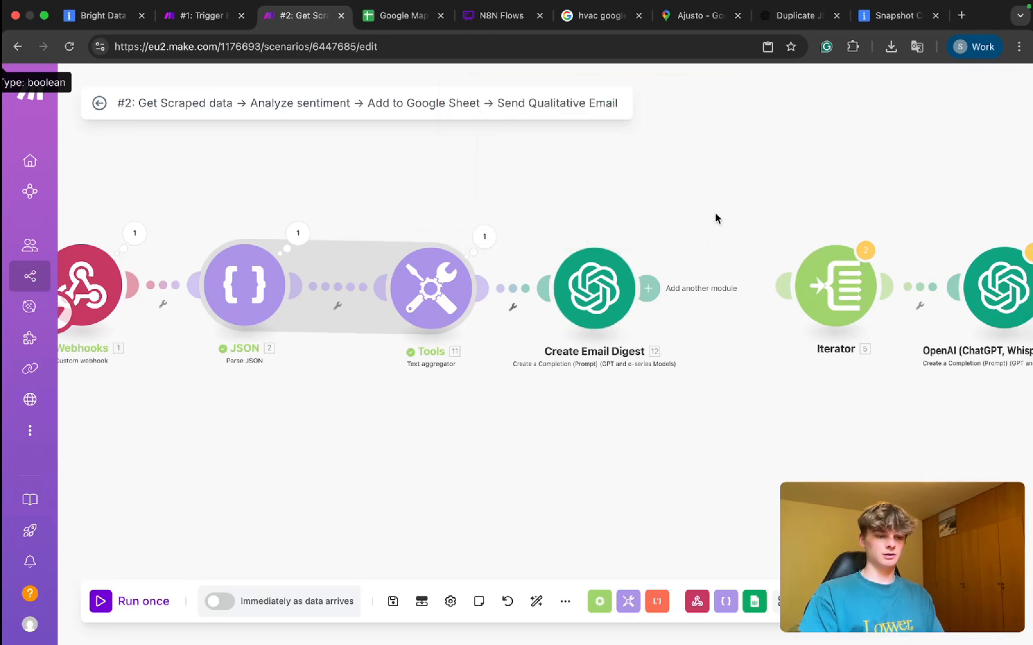
Rename the Tools module to 'Compile reviews together'.
scroll(553, 417, left, 5)
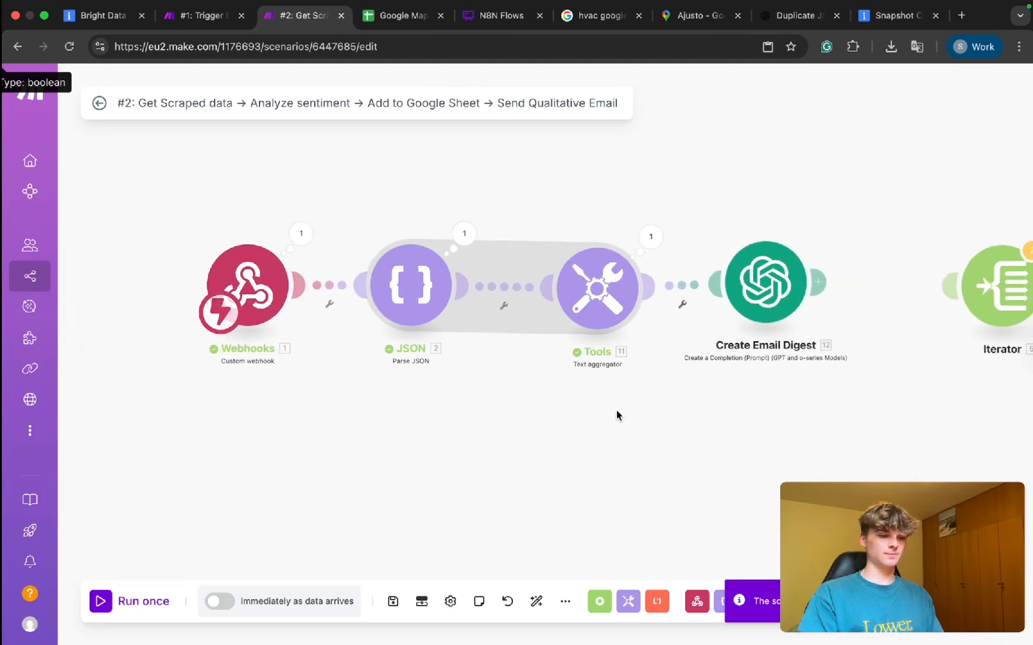
right_click(647, 271)
click(665, 325)
text(C)
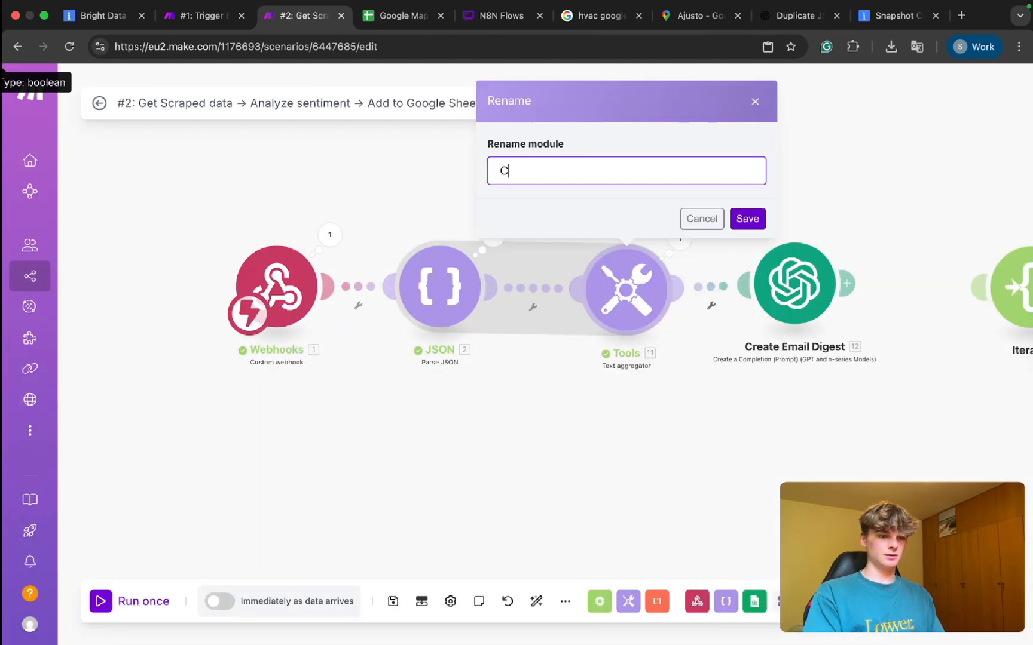
text(omplile)
key(BackSpace)
key(BackSpace)
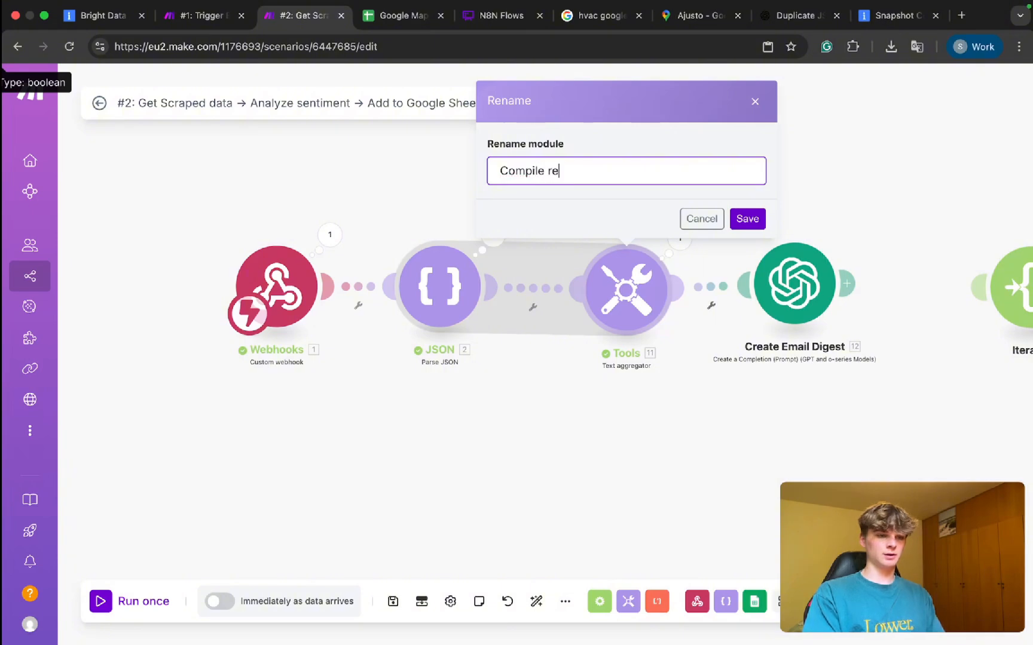
text(r)
key(Return)
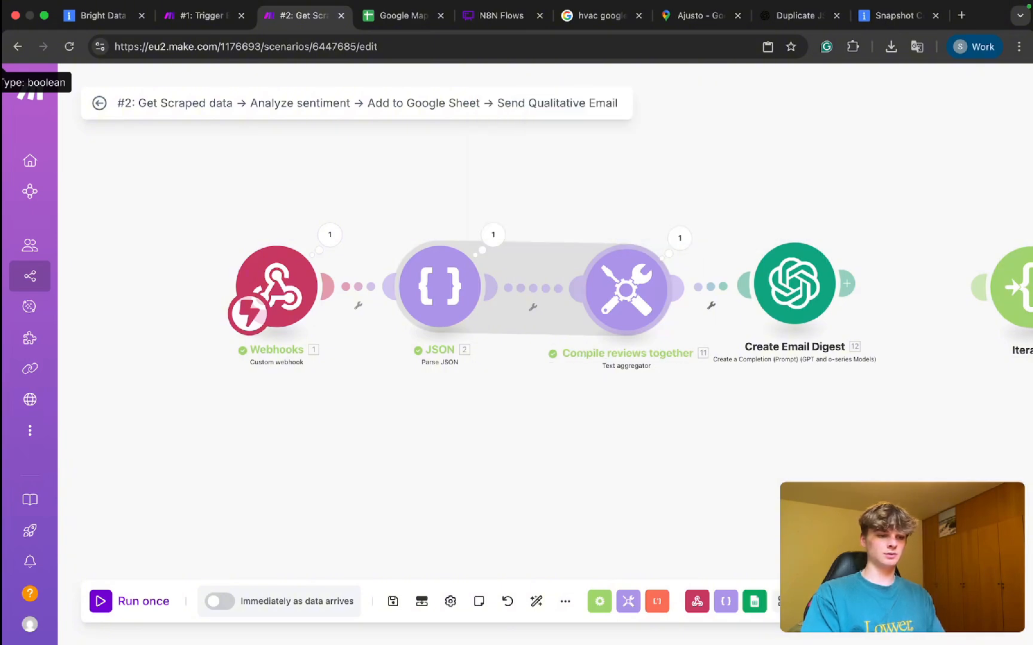
Shift the Webhooks module left and rename the JSON module to 'Beatify JSON'.
scroll(475, 410, right, 3)
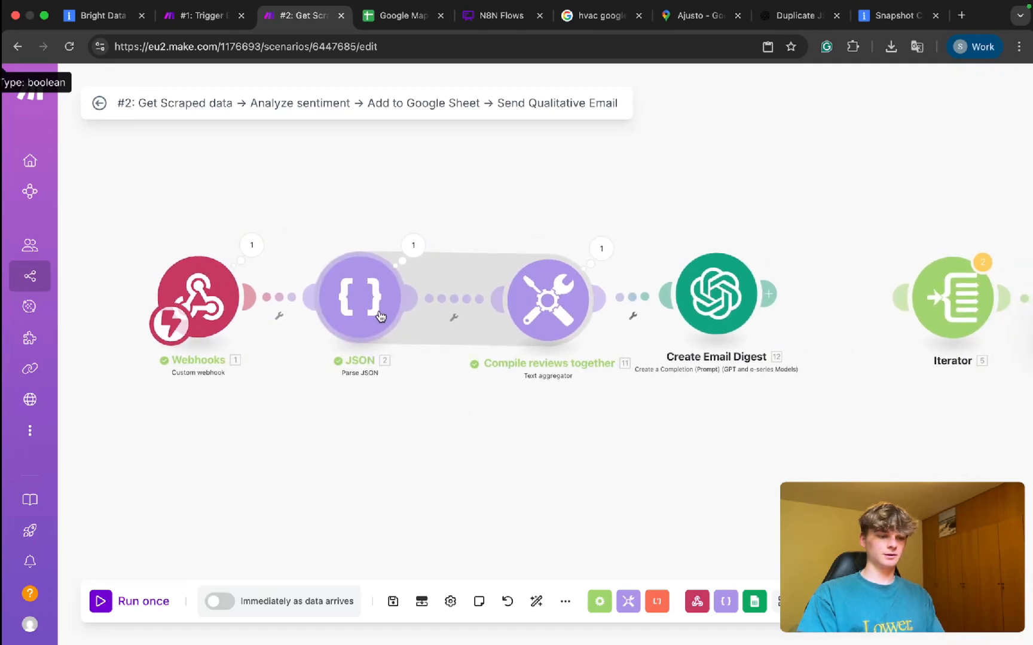
scroll(414, 381, down, 2)
scroll(414, 381, left, 5)
drag(452, 237, 446, 406)
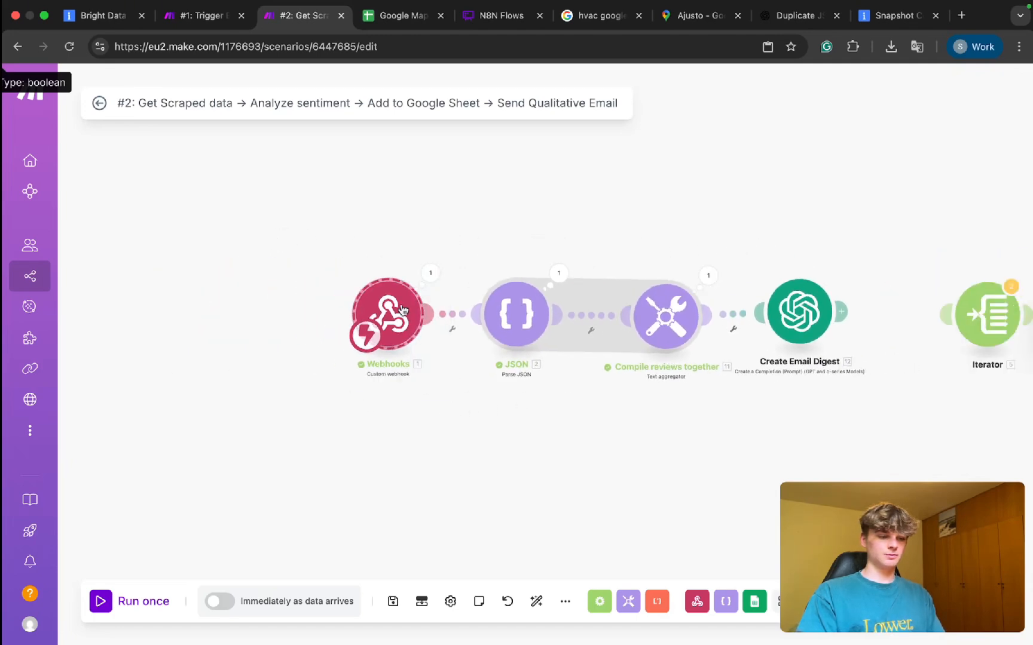
drag(402, 310, 356, 311)
right_click(513, 317)
click(543, 399)
text(Beatify)
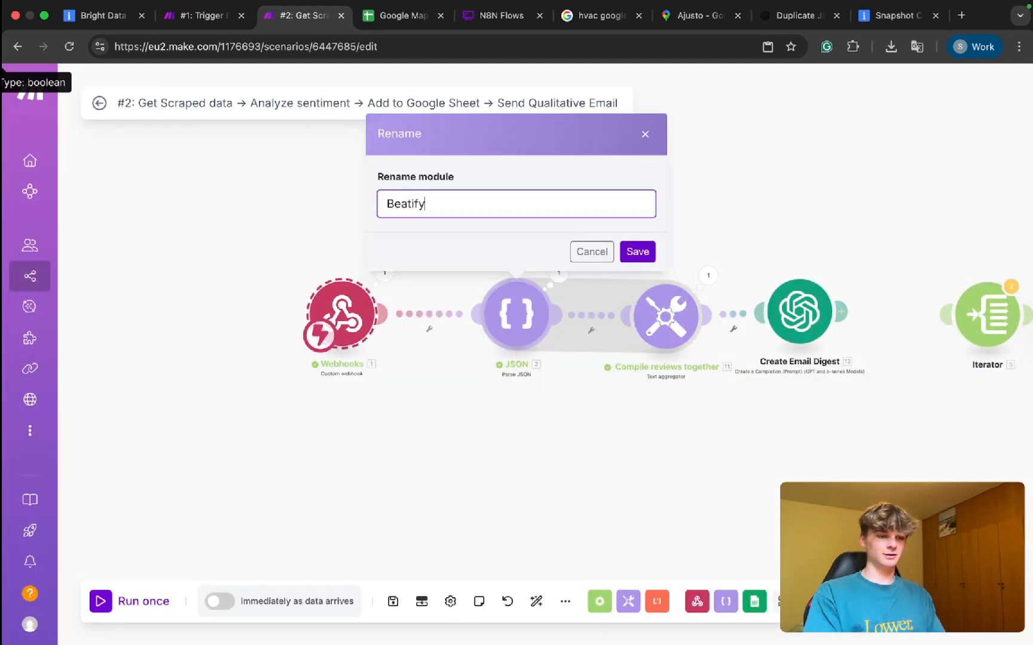
text( JSON)
key(Return)
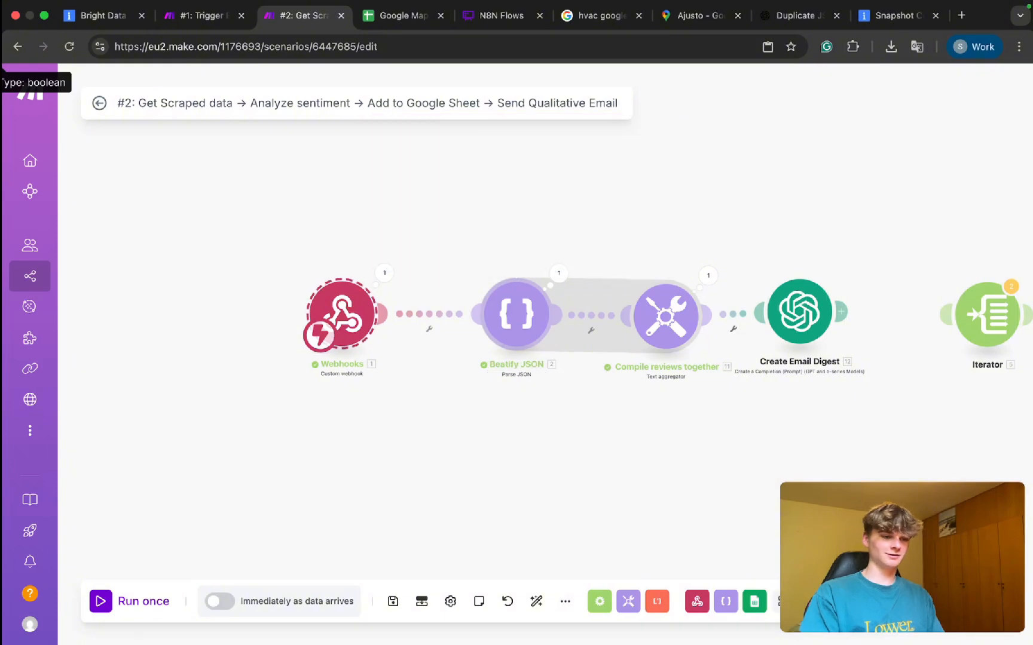
drag(523, 332, 512, 330)
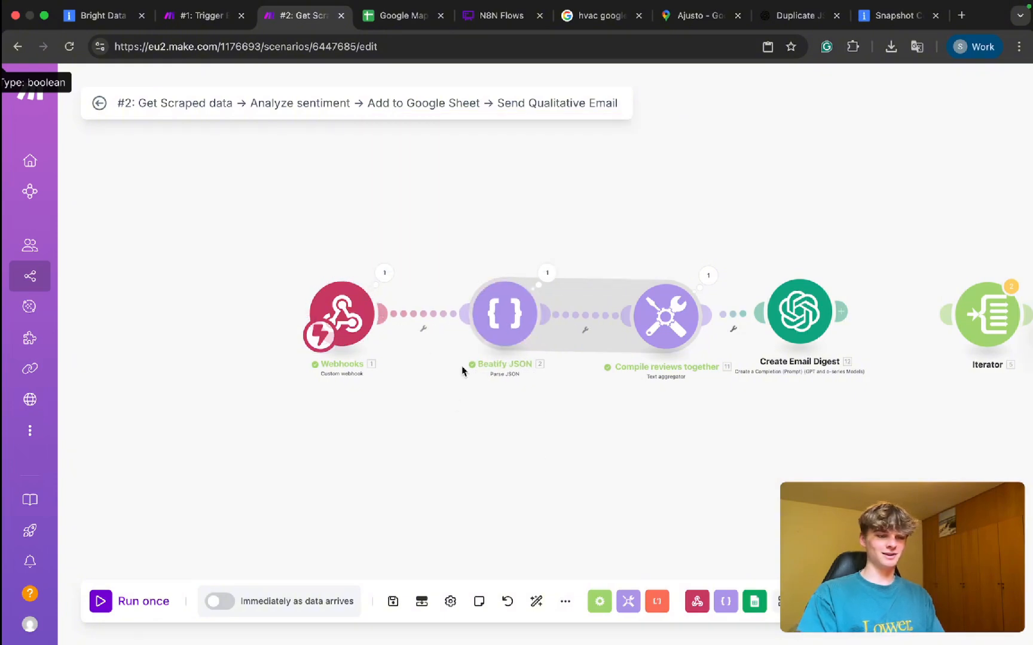
drag(541, 404, 441, 404)
Auto-align the modules and unlink Create Email Digest from the Iterator.
click(536, 601)
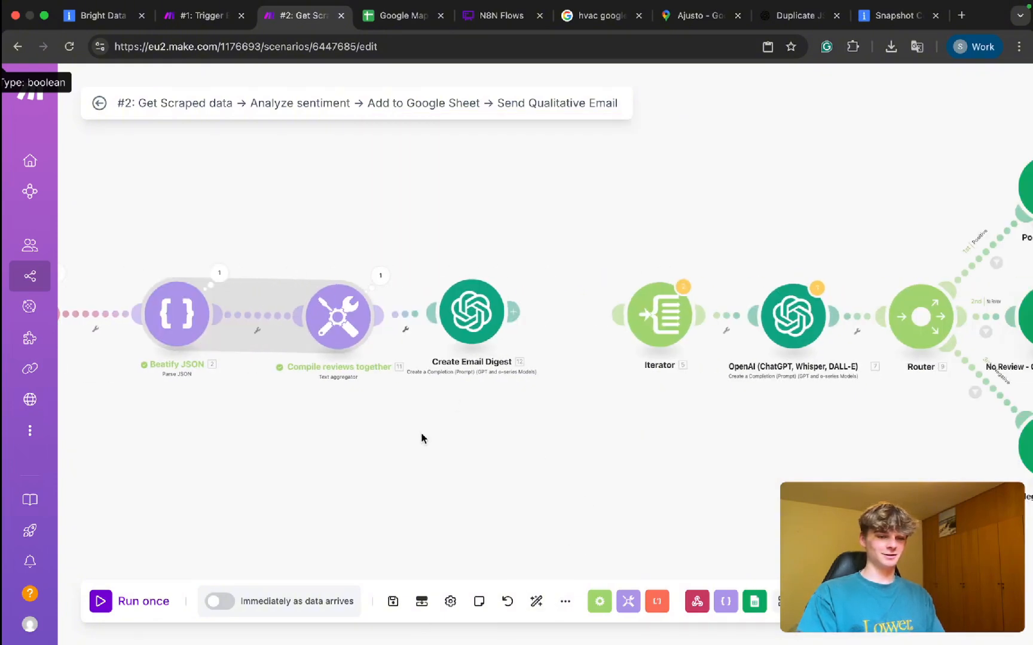
click(536, 602)
click(552, 345)
click(574, 376)
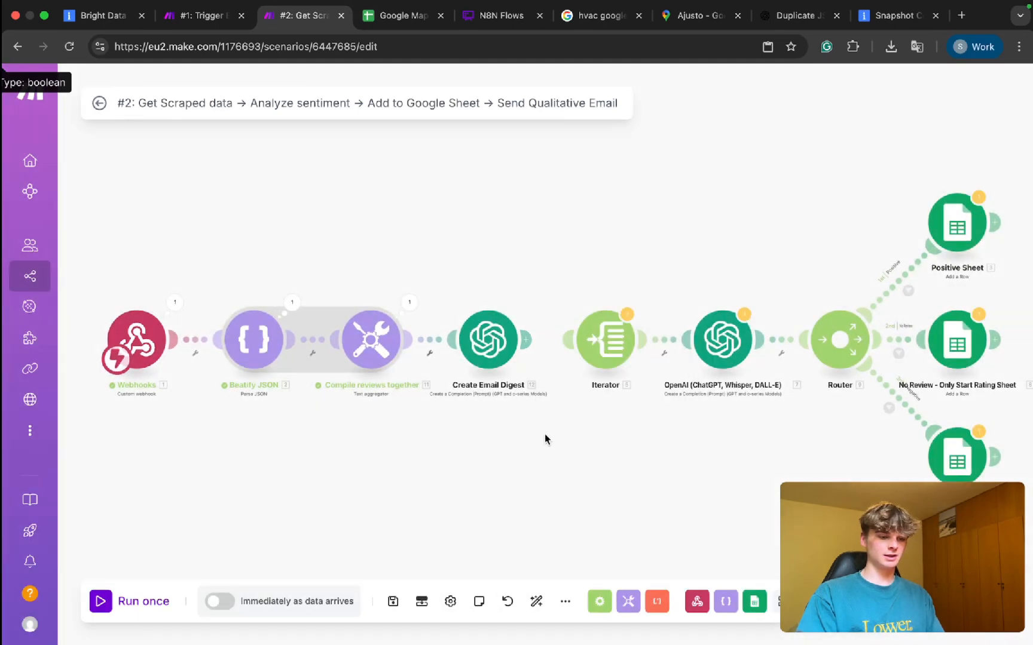
drag(443, 457, 640, 457)
Save scenario #2, run it once, and trigger it by running the Bright Data scraper scenario.
key(super+s)
key(super+Return)
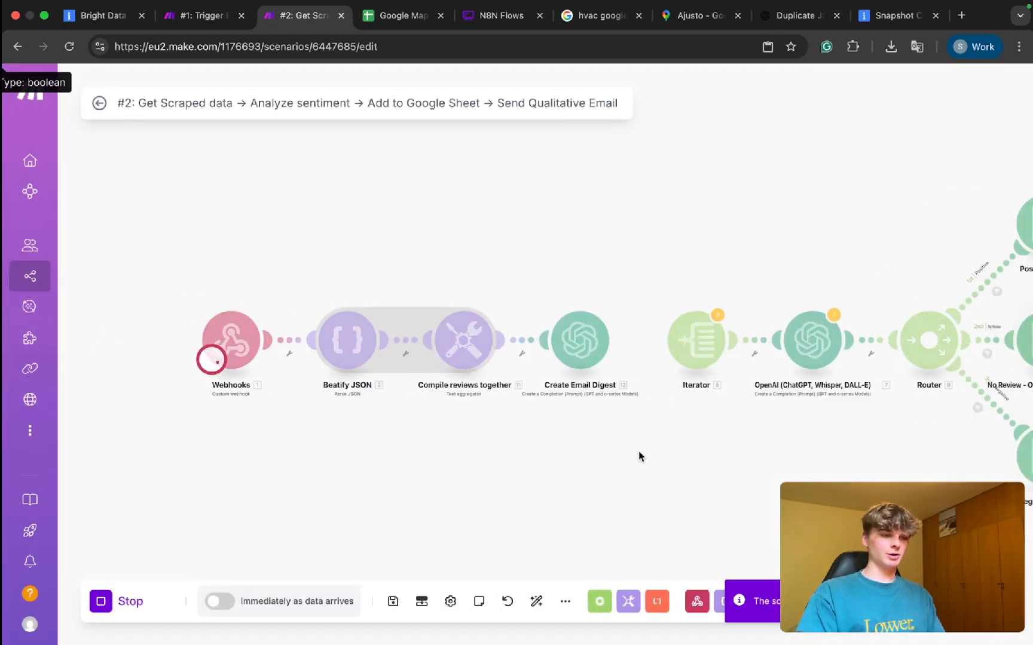
click(248, 24)
key(super+Return)
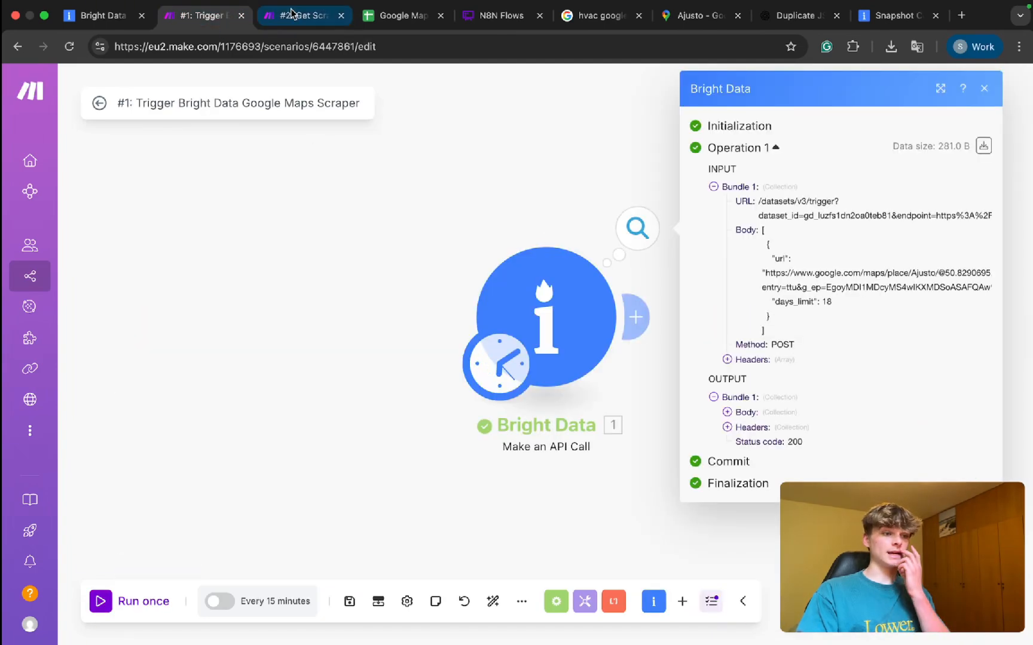
click(303, 15)
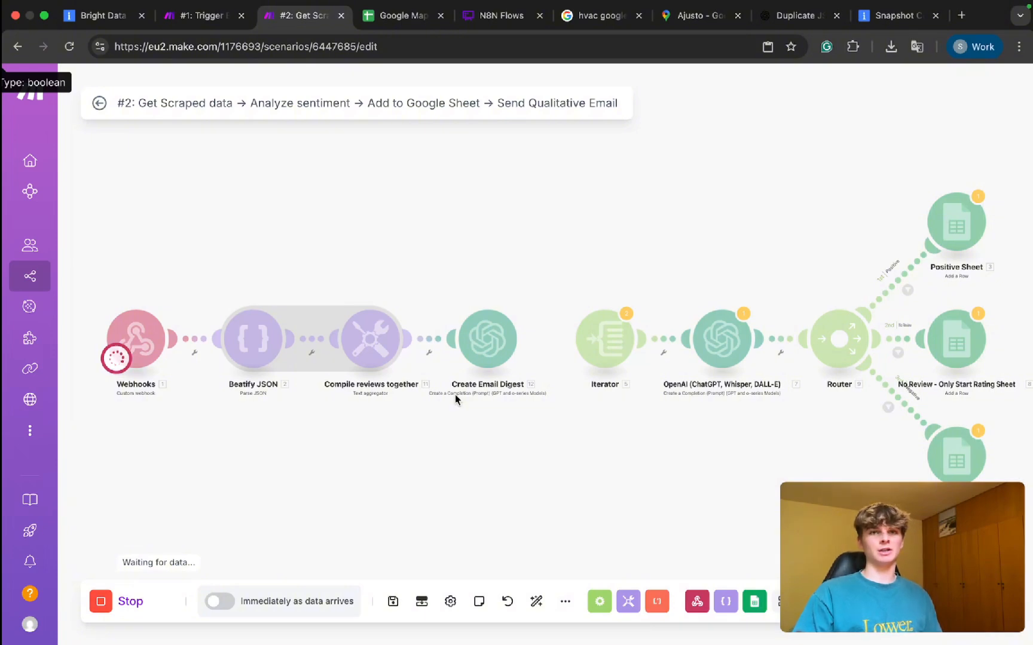
key(ctrl+Tab)
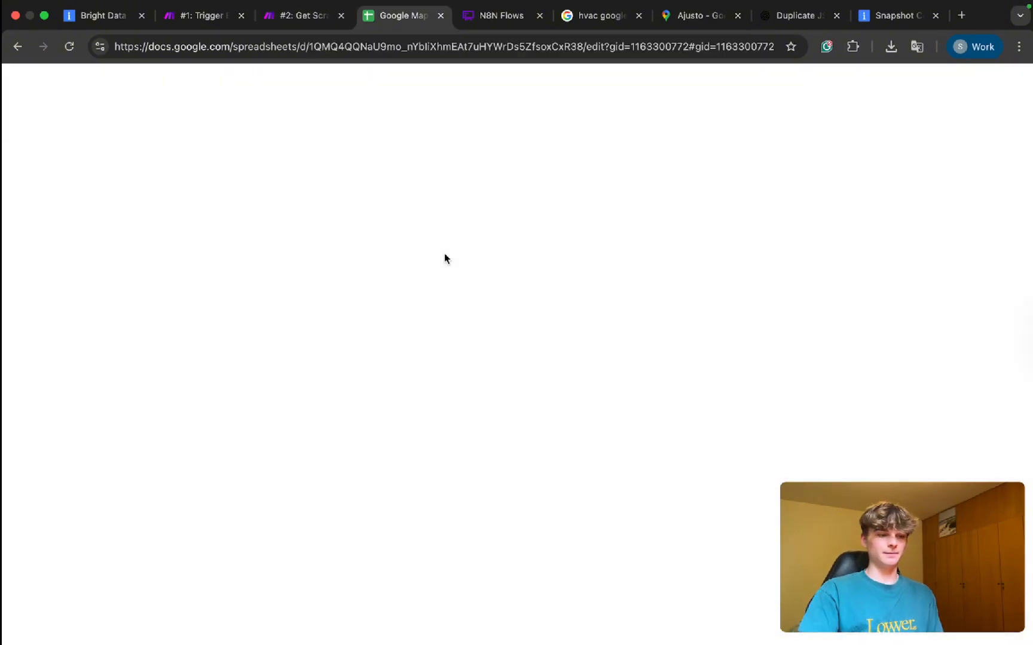
click(287, 42)
click(283, 26)
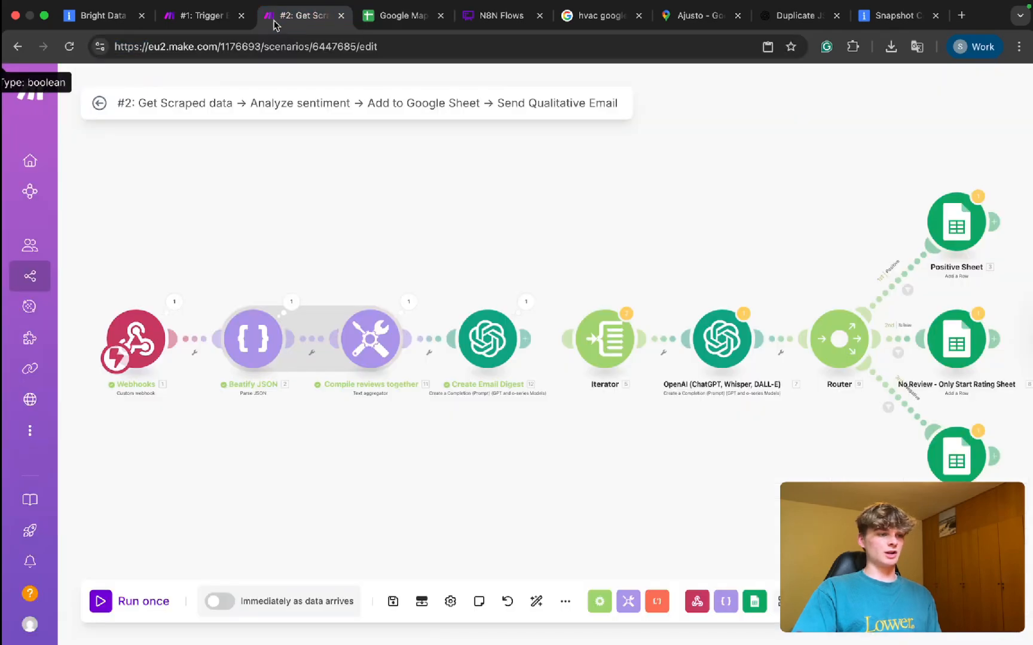
scroll(484, 372, up, 5)
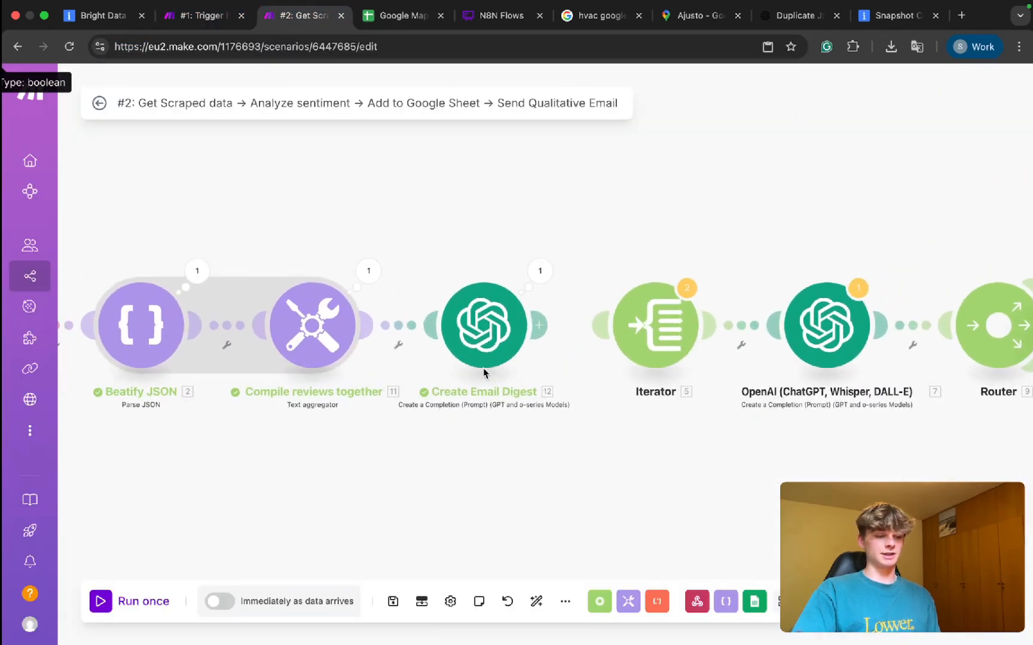
Open Create Email Digest's output and read the report overview and Positive Feedback section.
click(549, 276)
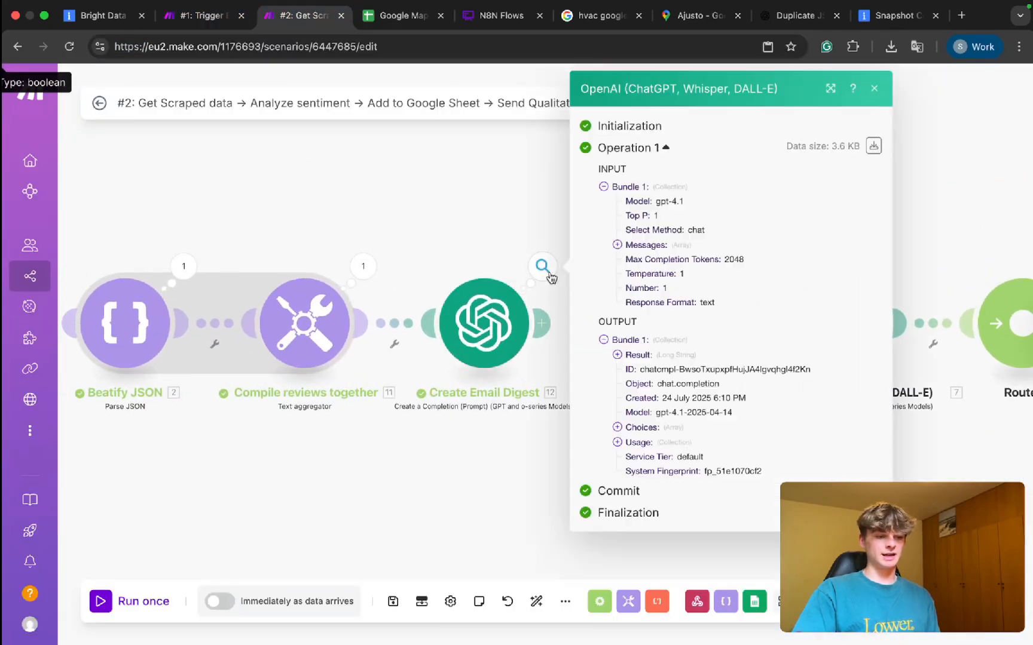
click(637, 358)
scroll(682, 421, down, 8)
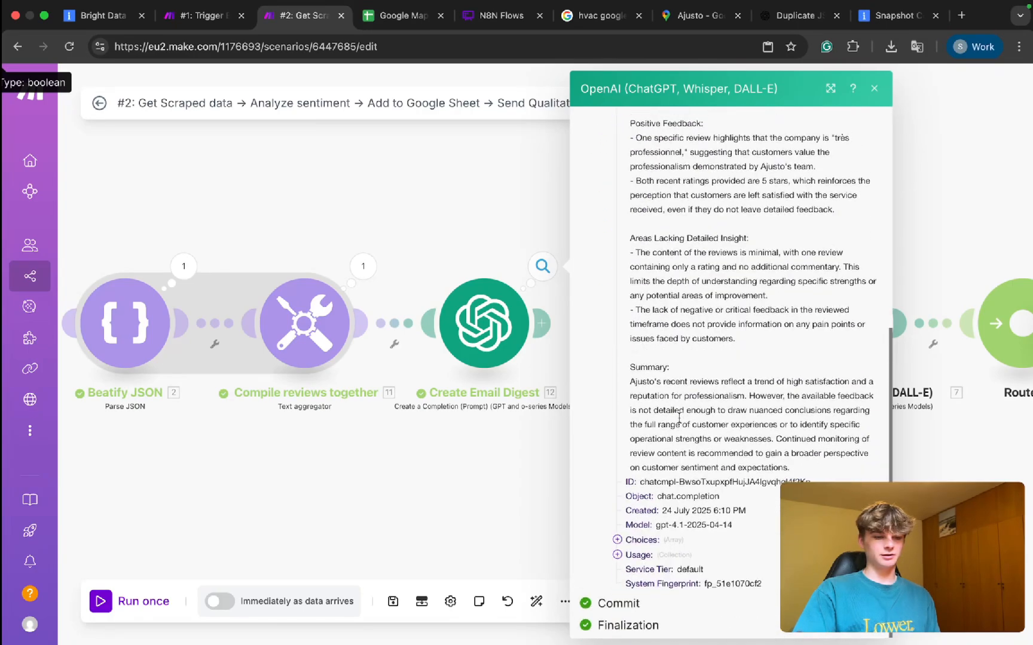
scroll(679, 417, up, 5)
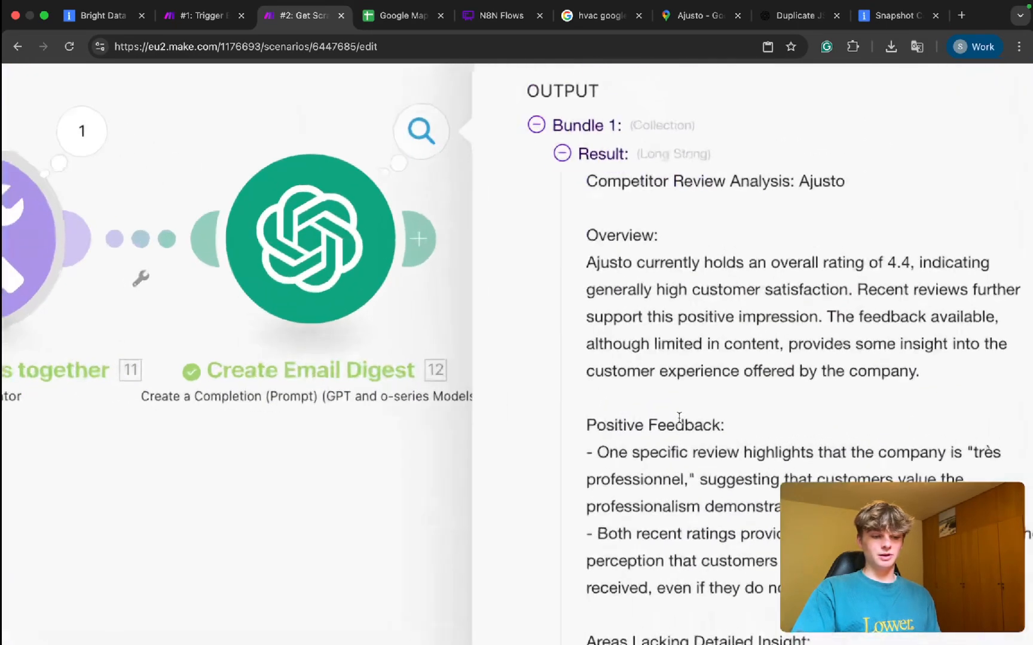
drag(705, 263, 752, 262)
drag(447, 290, 709, 314)
click(632, 307)
drag(658, 288, 737, 326)
click(657, 339)
scroll(656, 339, down, 5)
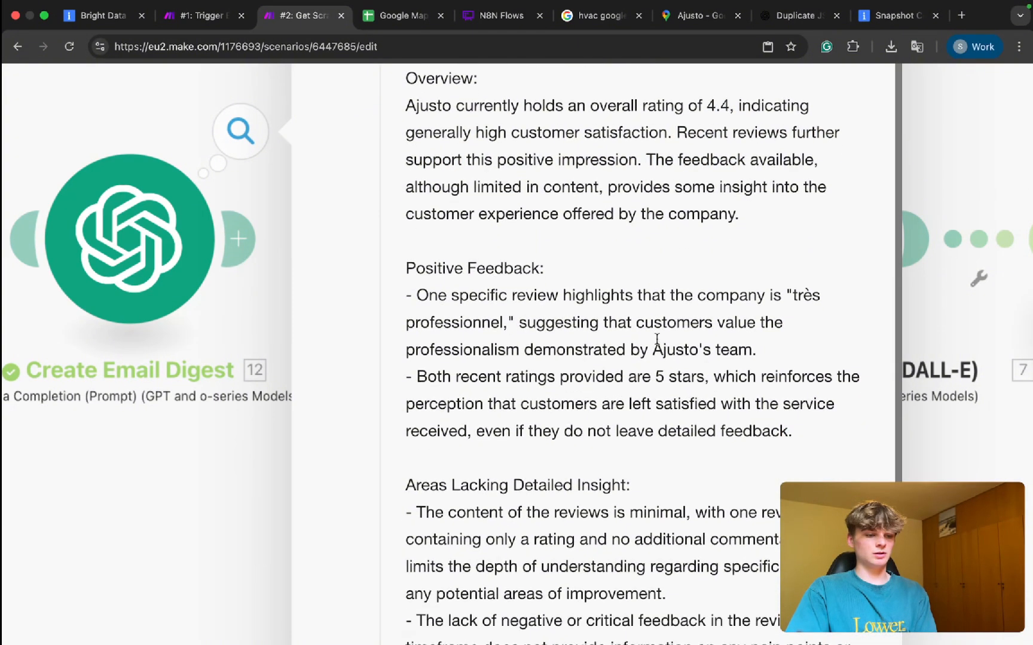
drag(397, 272, 495, 266)
triple_click(419, 244)
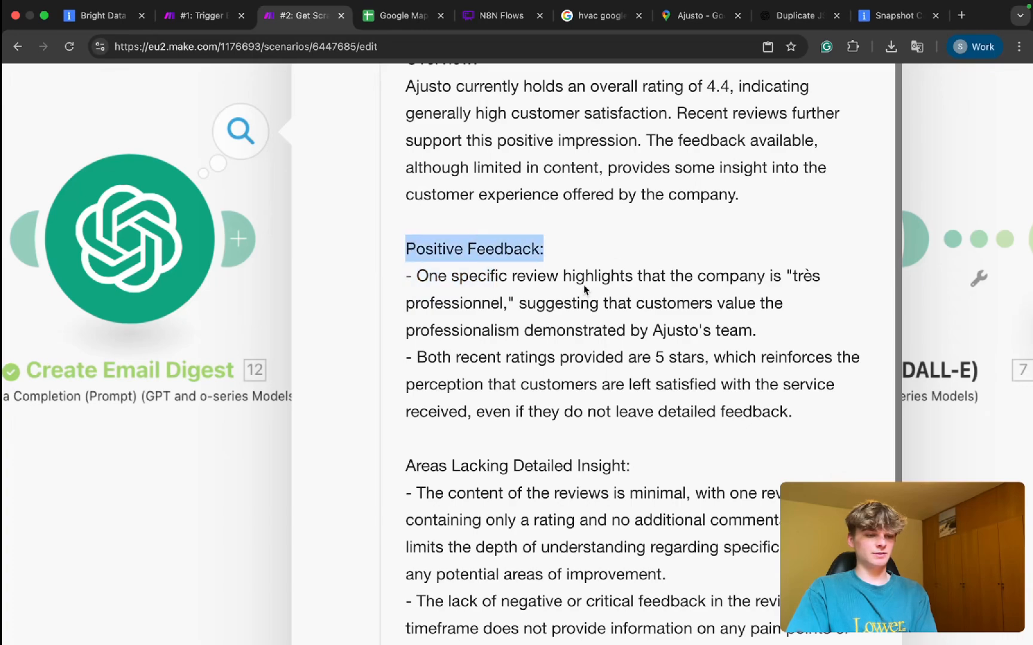
scroll(591, 281, down, 1)
click(518, 251)
Read the insight gaps and Summary sections of the report, then close the output.
scroll(588, 287, down, 5)
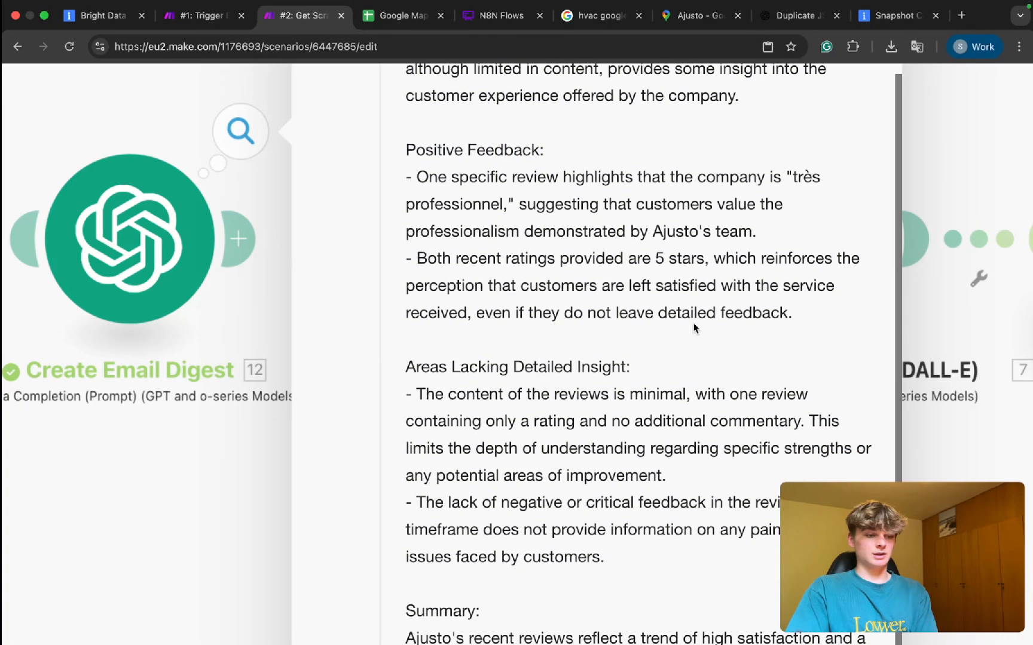
drag(423, 244, 630, 250)
scroll(630, 250, down, 1)
drag(476, 232, 658, 241)
scroll(657, 241, down, 1)
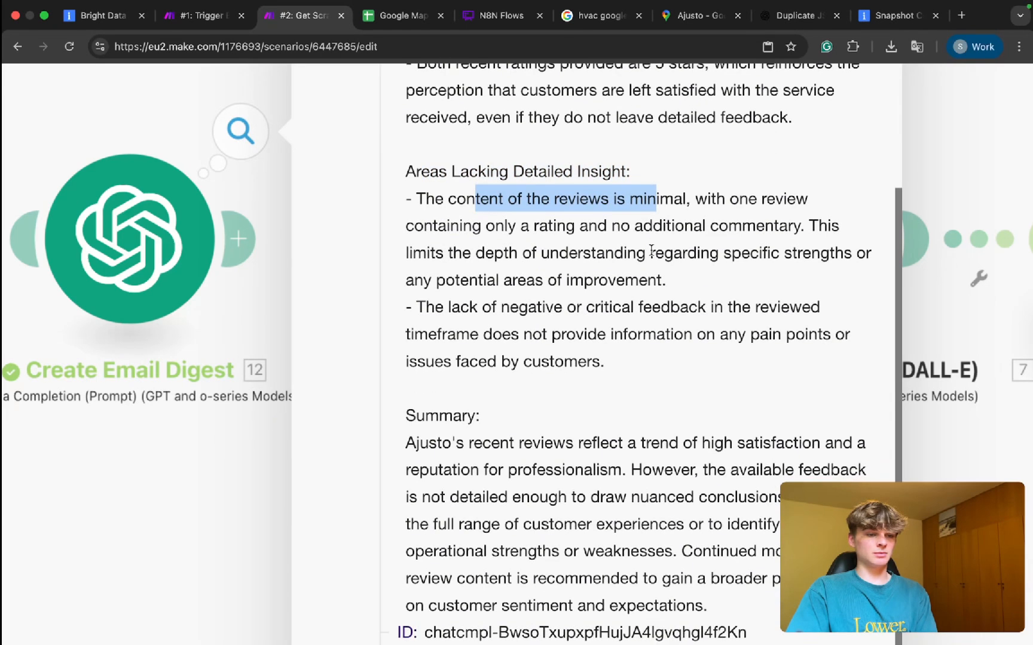
click(526, 232)
triple_click(514, 205)
triple_click(502, 217)
double_click(633, 243)
scroll(637, 228, down, 2)
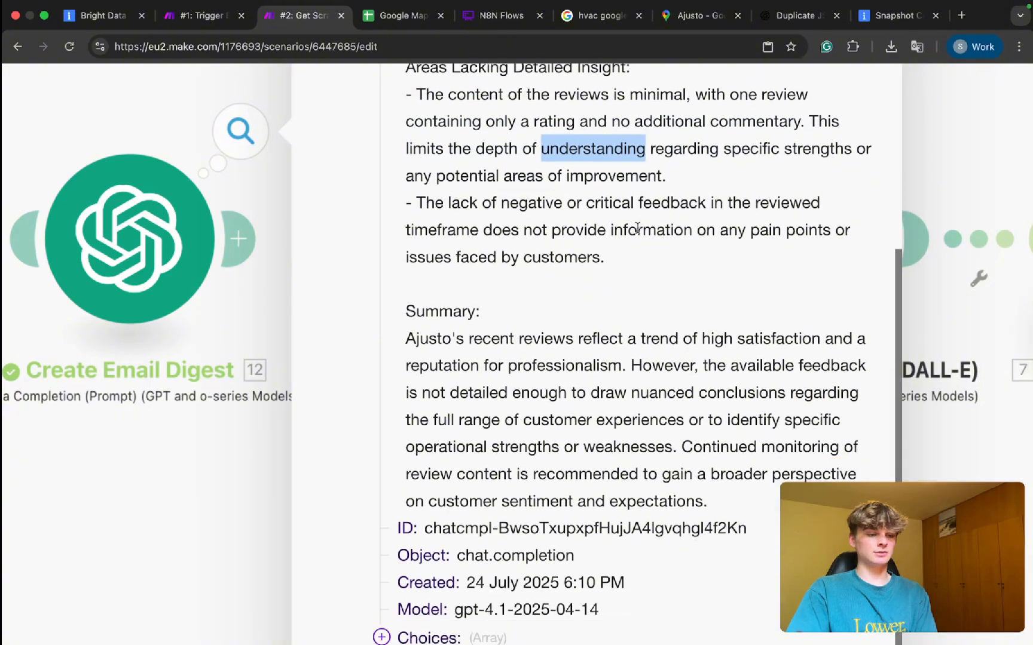
scroll(637, 228, down, 5)
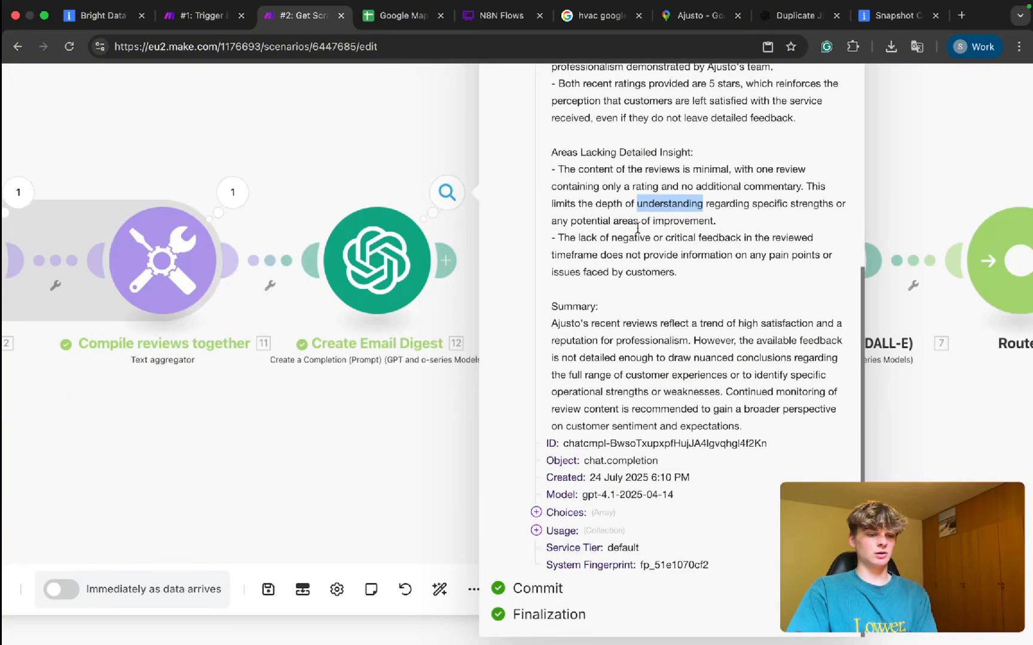
drag(566, 323, 741, 414)
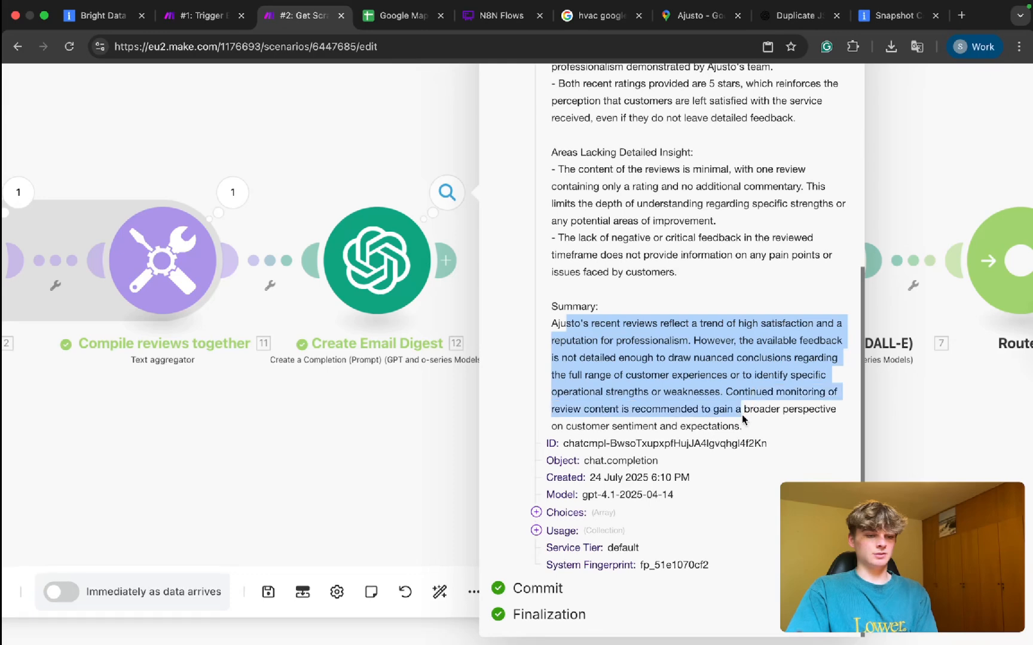
click(723, 423)
scroll(724, 422, down, 5)
scroll(722, 420, up, 10)
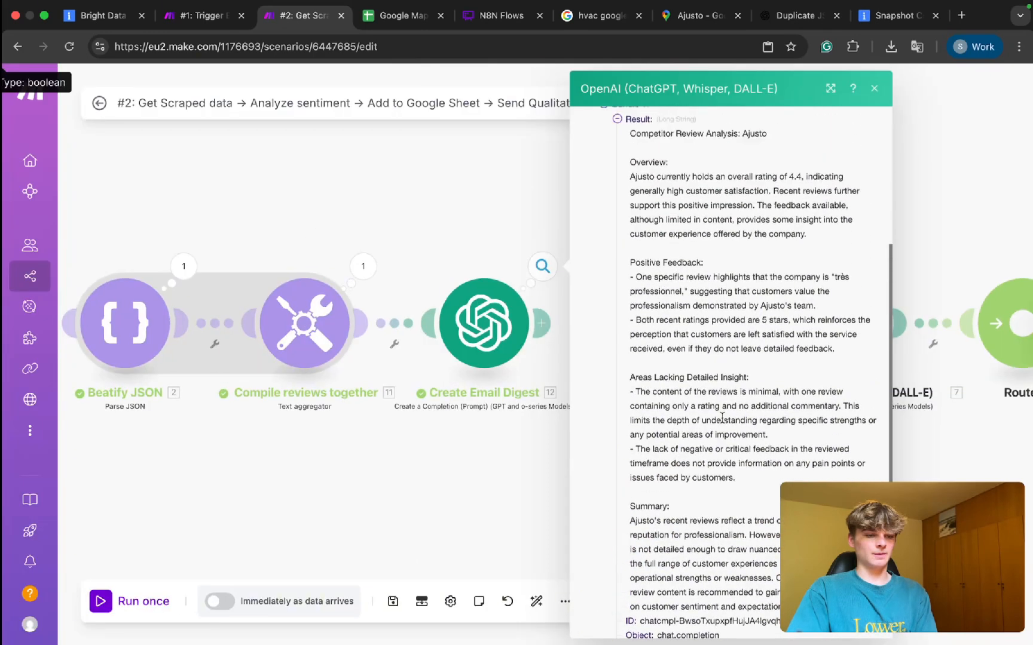
click(451, 490)
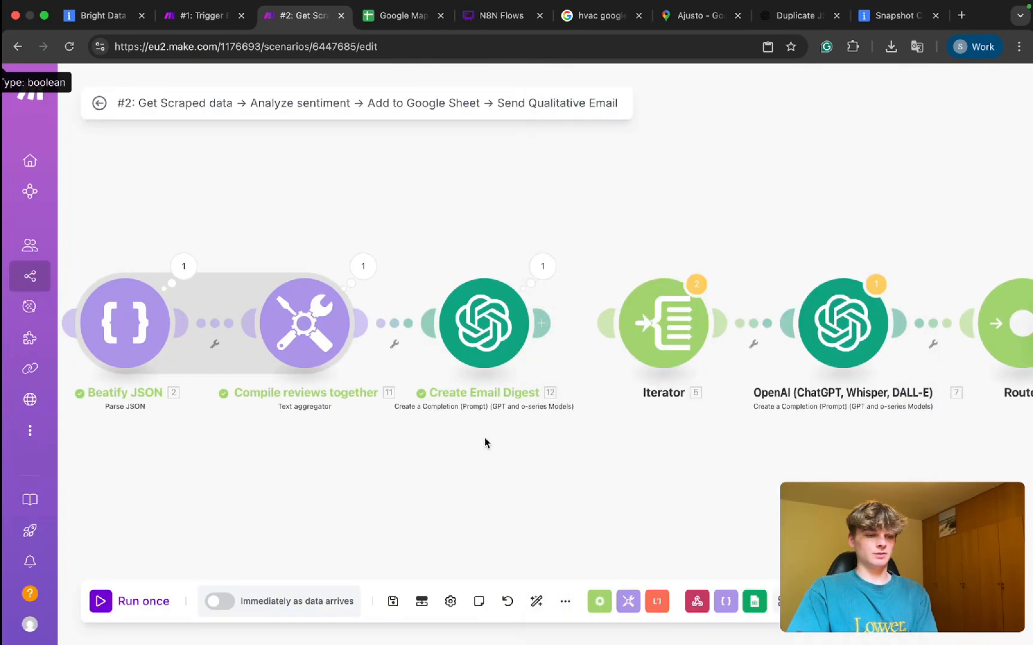
scroll(486, 443, down, 5)
scroll(486, 442, up, 3)
scroll(485, 443, up, 2)
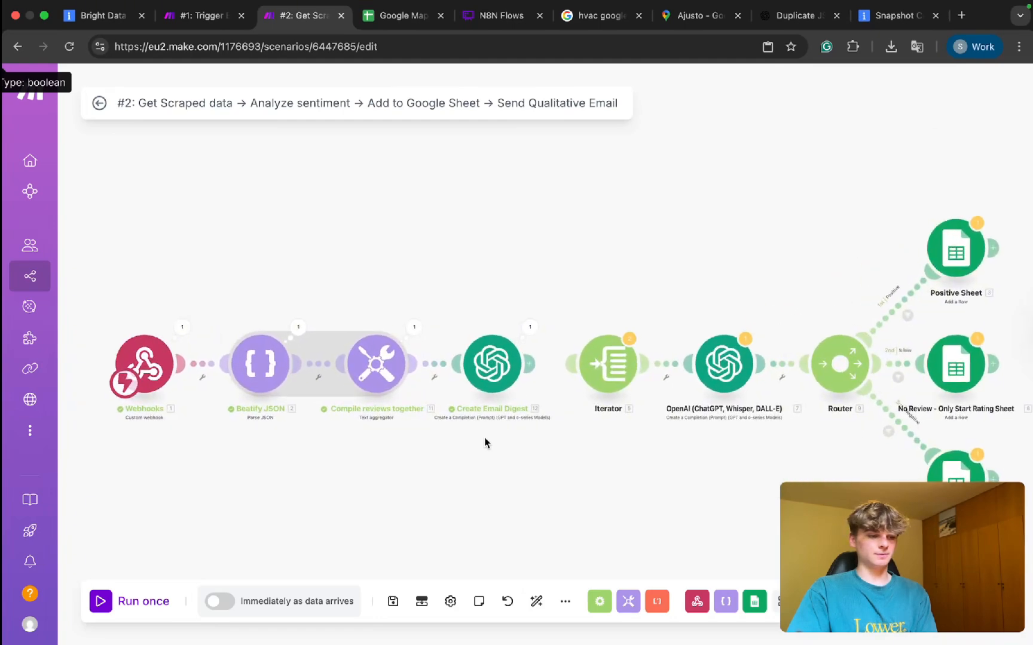
Add a new Create Email Digest prompt rule: '• Be relatively general when more information comes'.
click(497, 376)
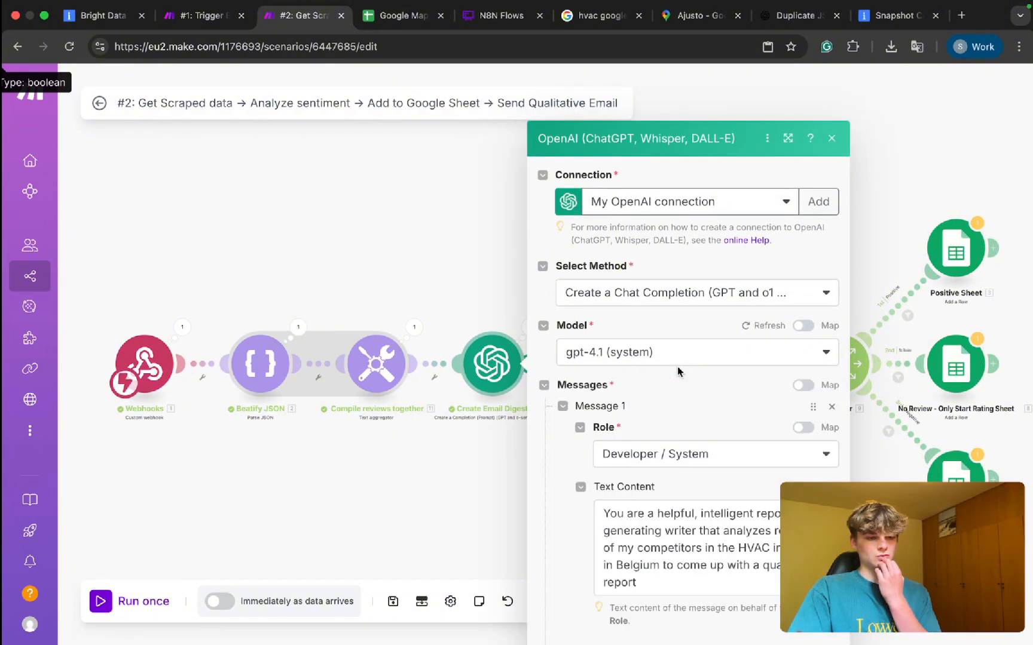
scroll(673, 383, down, 10)
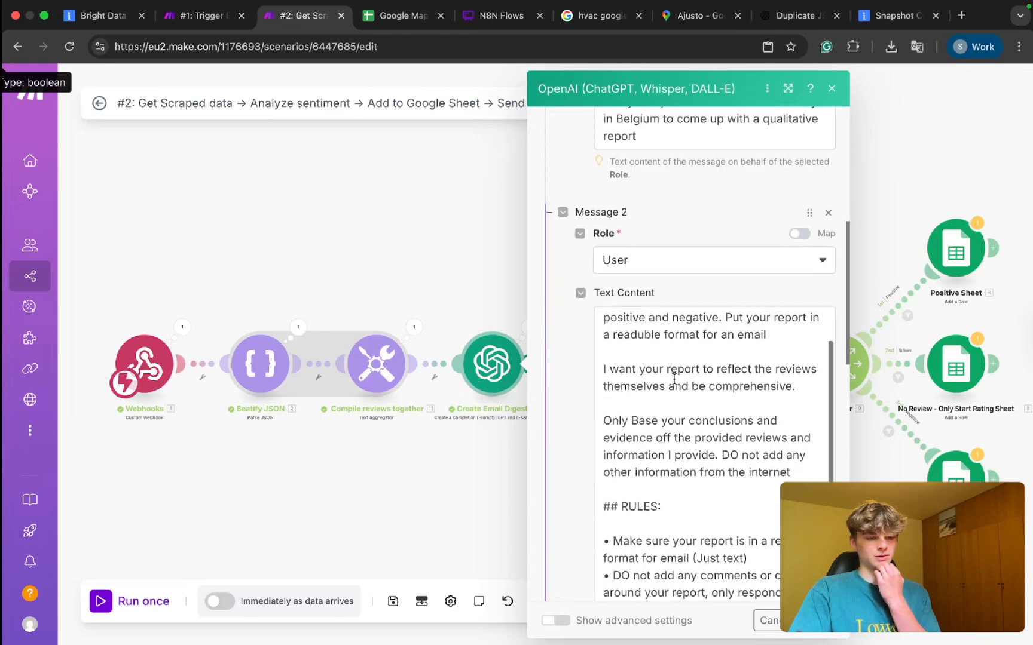
scroll(674, 381, down, 5)
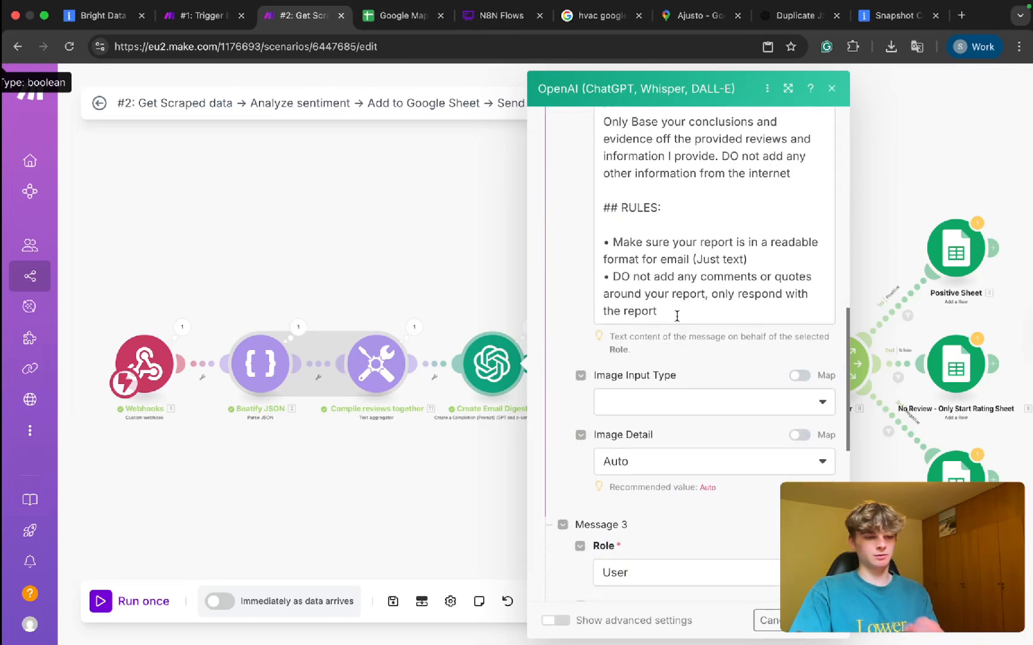
click(676, 315)
key(Return)
text(•)
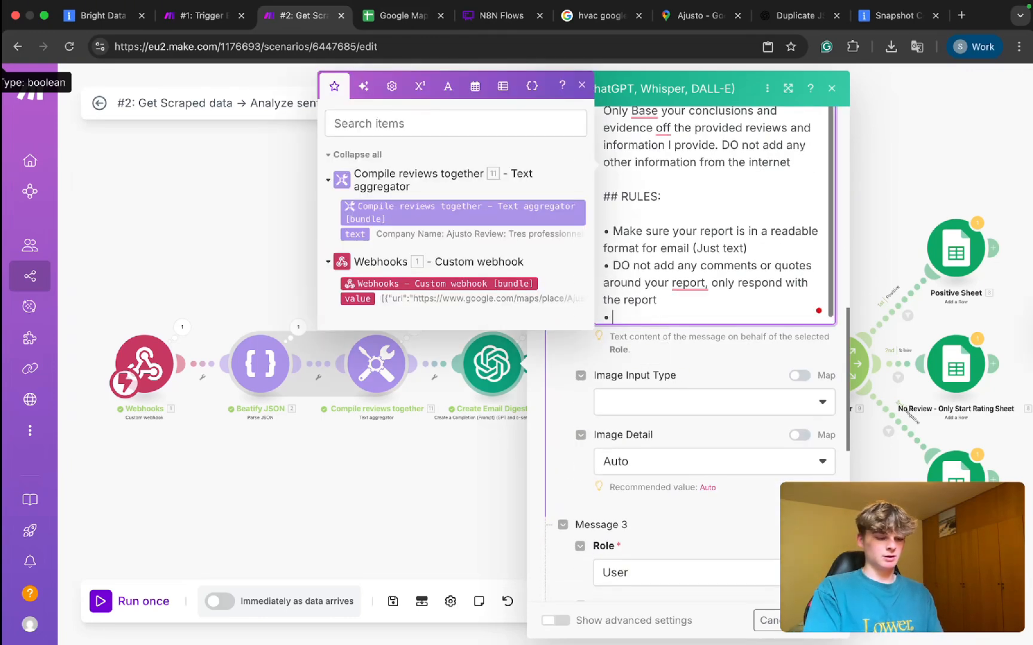
text( Be general)
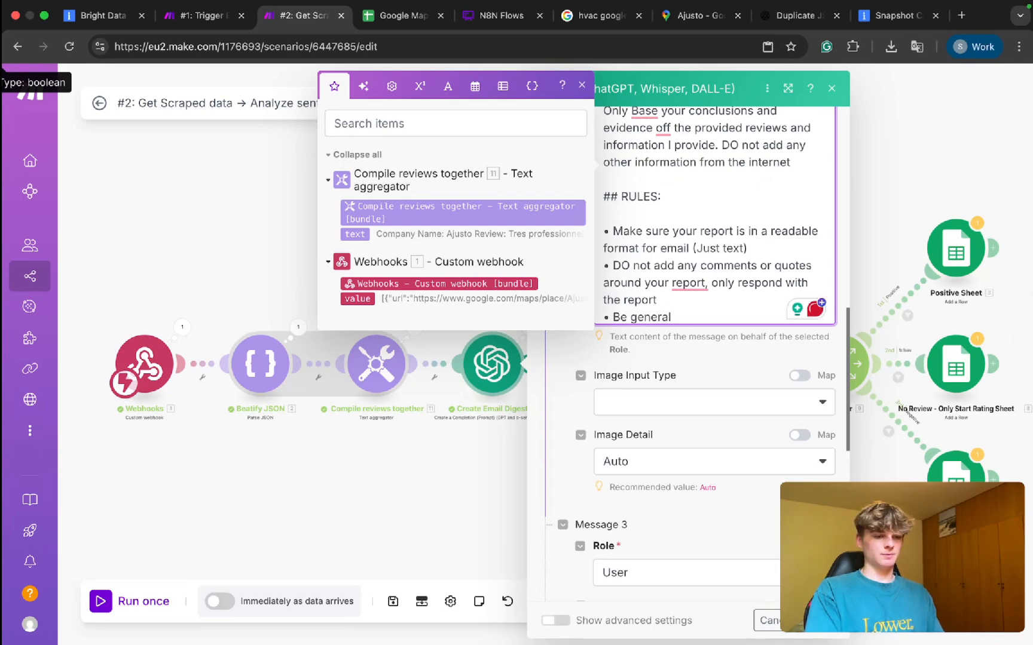
key(BackSpace)
key(BackSpace)
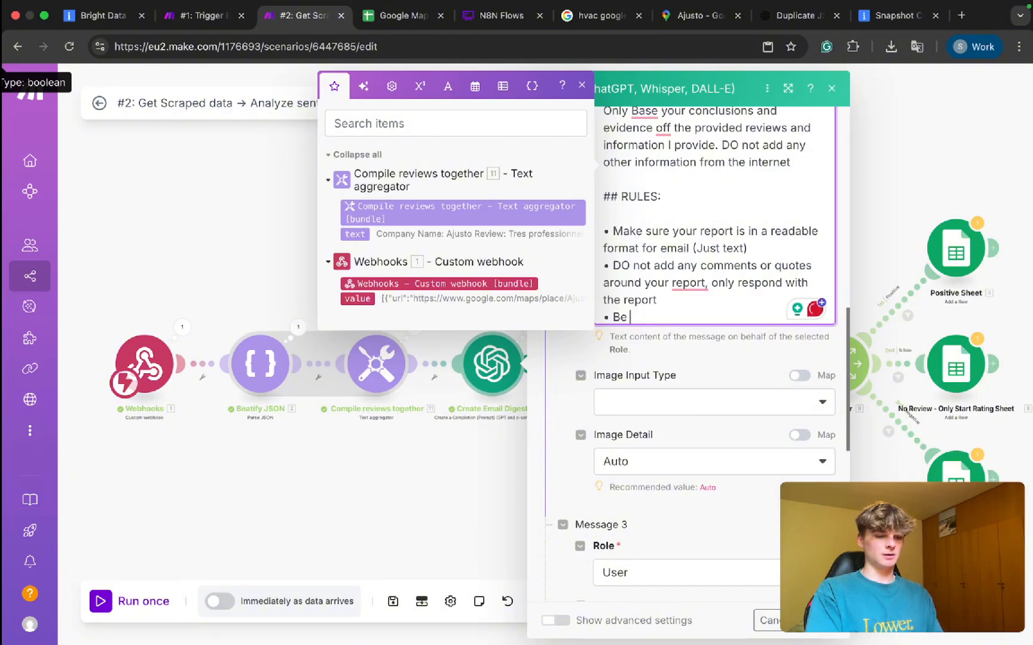
text(rela)
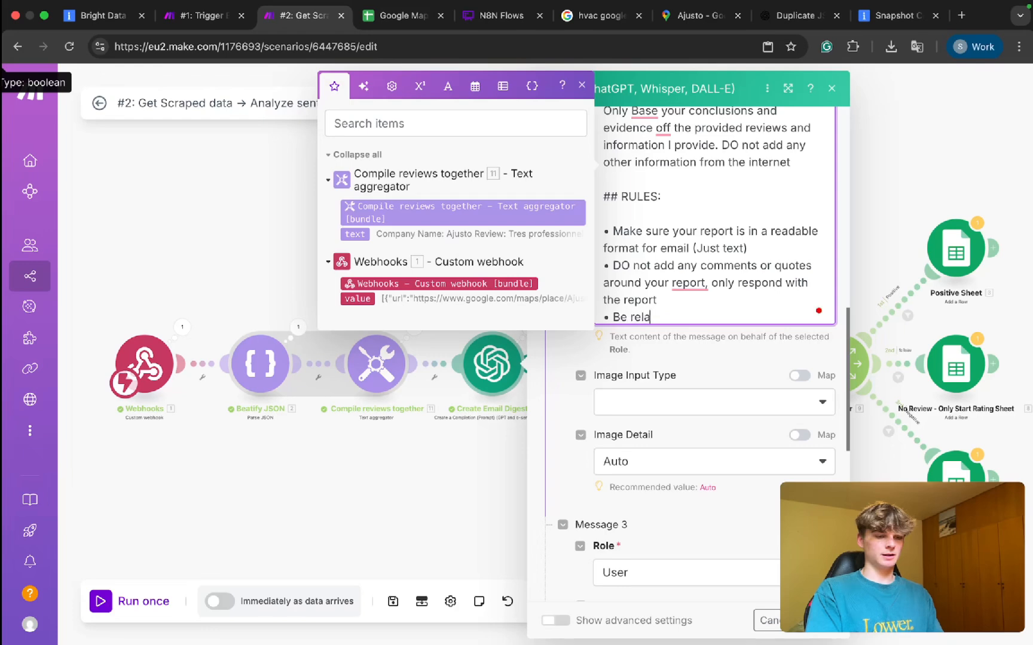
text(tively general )
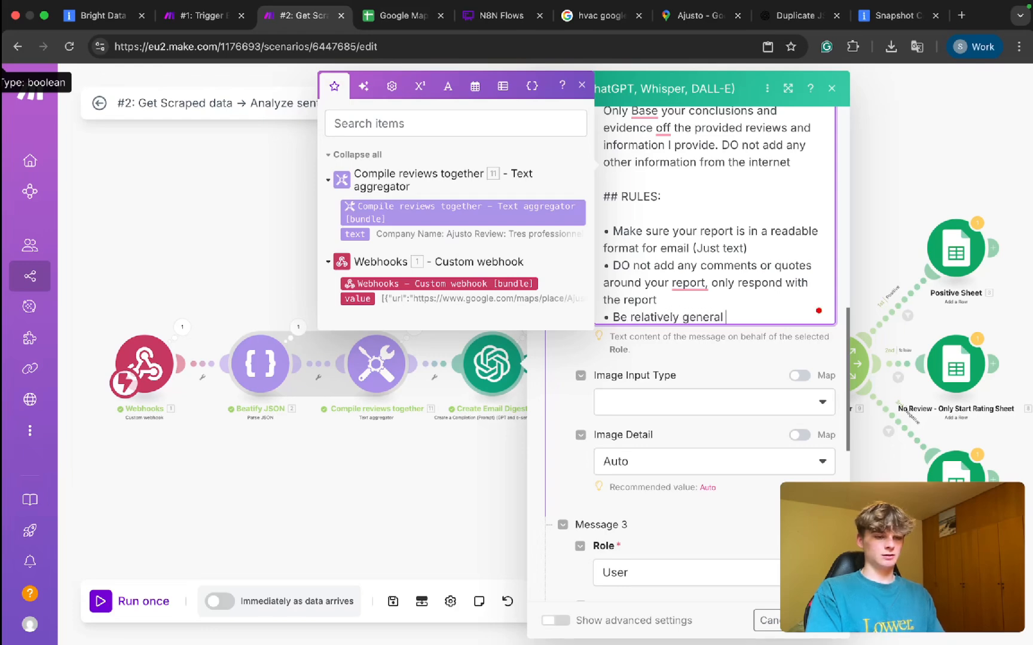
text(when more inf)
key(BackSpace)
text(nformation comes)
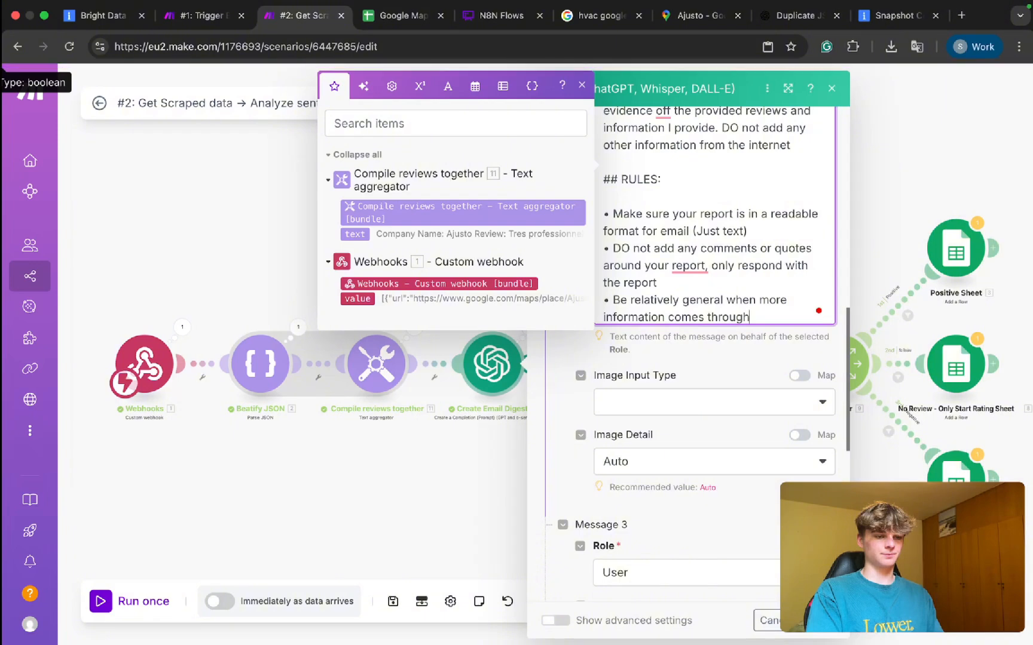
Finish the rule with 'through, we have a Google Sheet database for specific details. Think weekly email digest' and save.
text(through, we have a g)
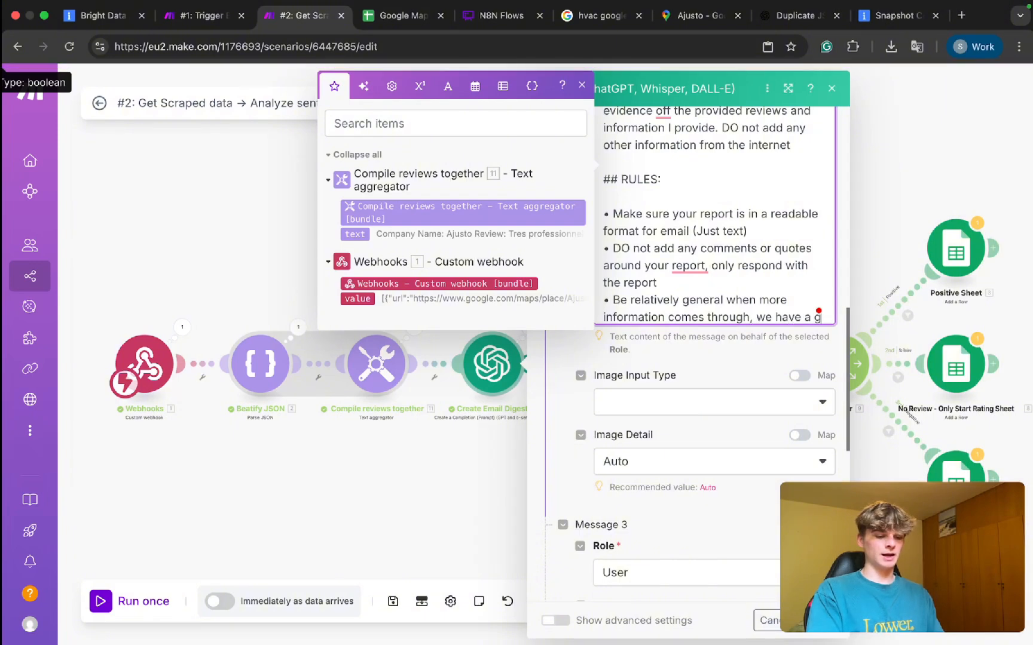
text(oogle sheets)
key(BackSpace)
text(for)
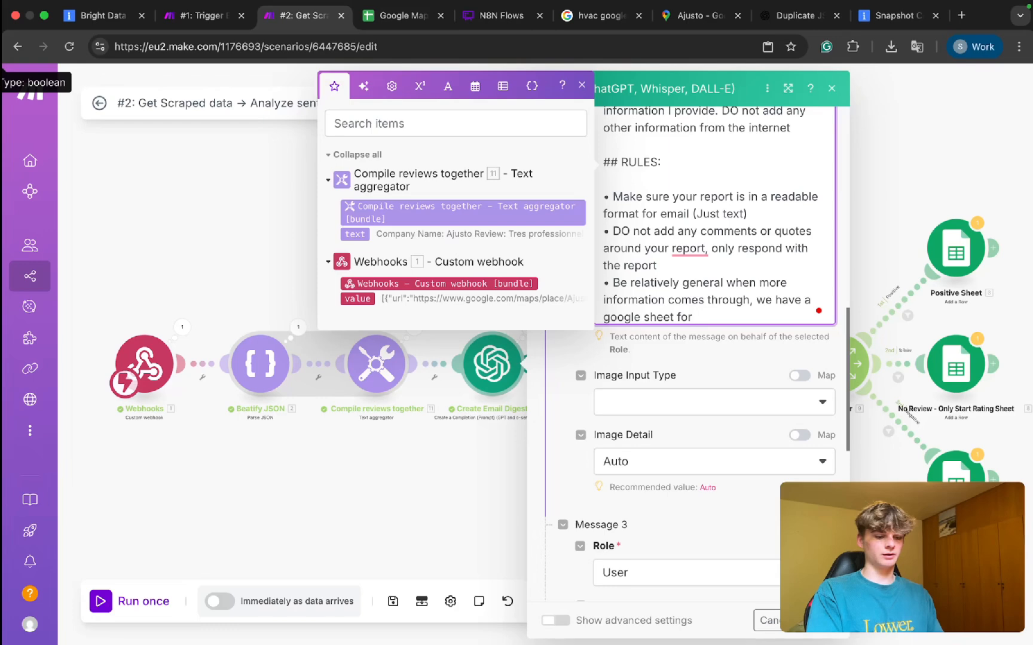
key(BackSpace)
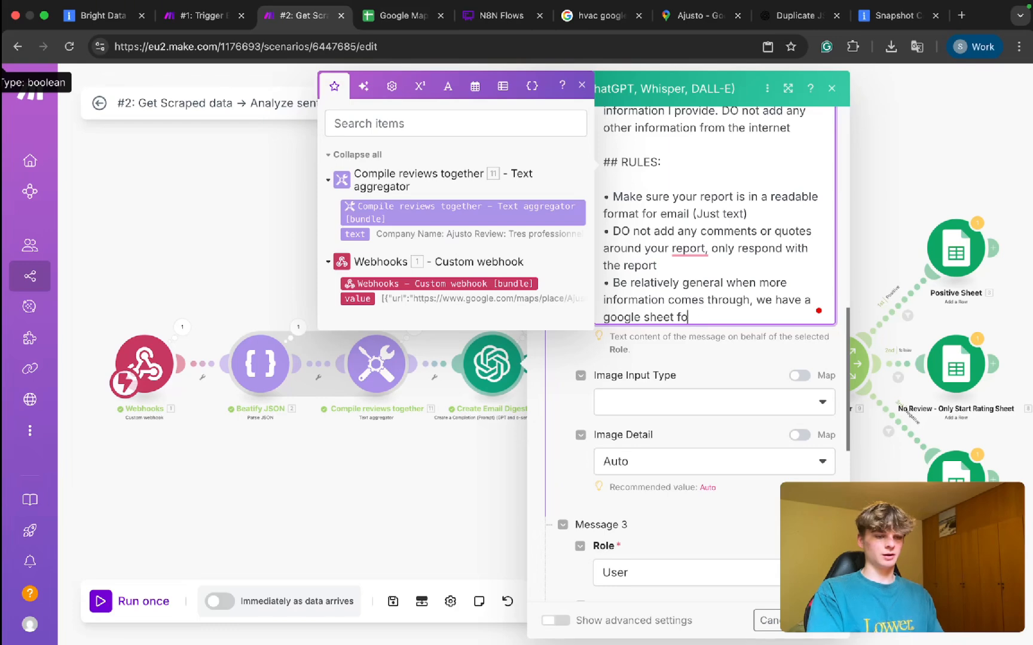
text(database for specific)
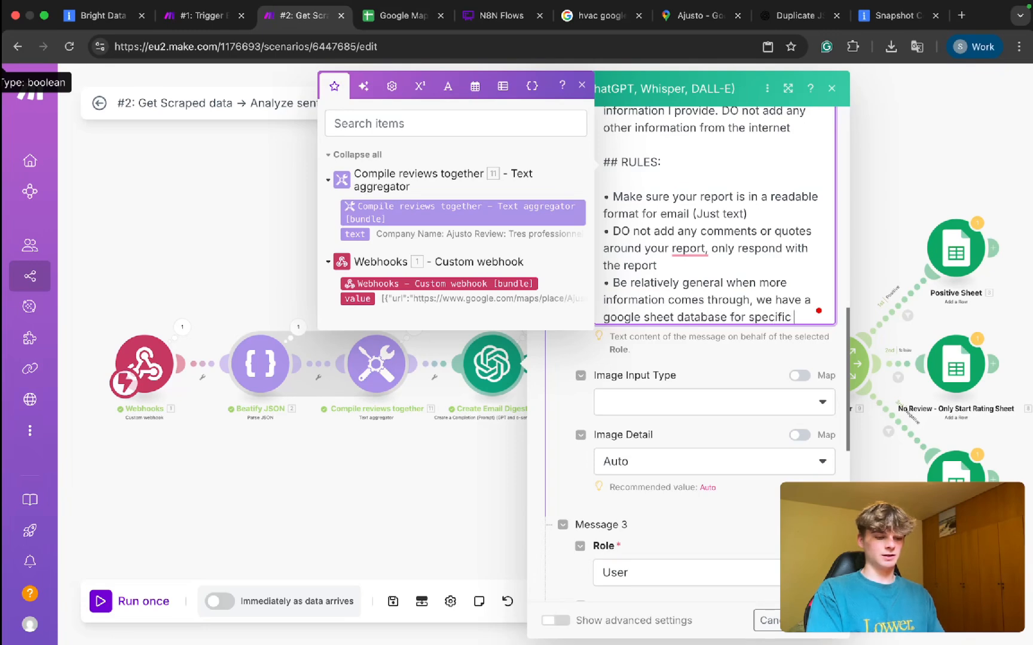
text( details. )
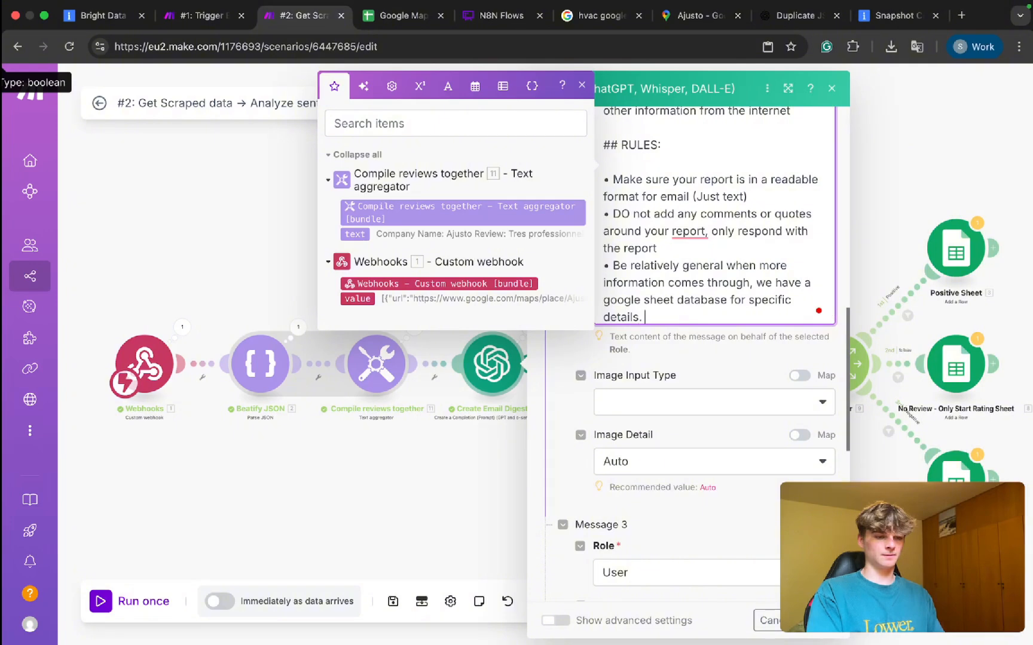
text(Think of this like)
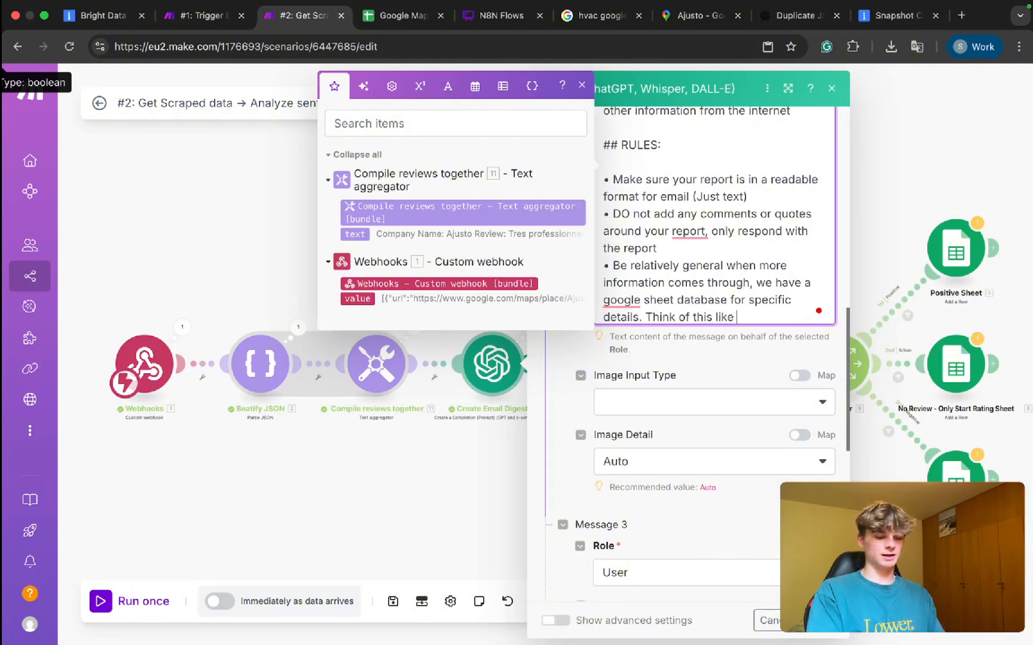
key(BackSpace)
key(BackSpace)
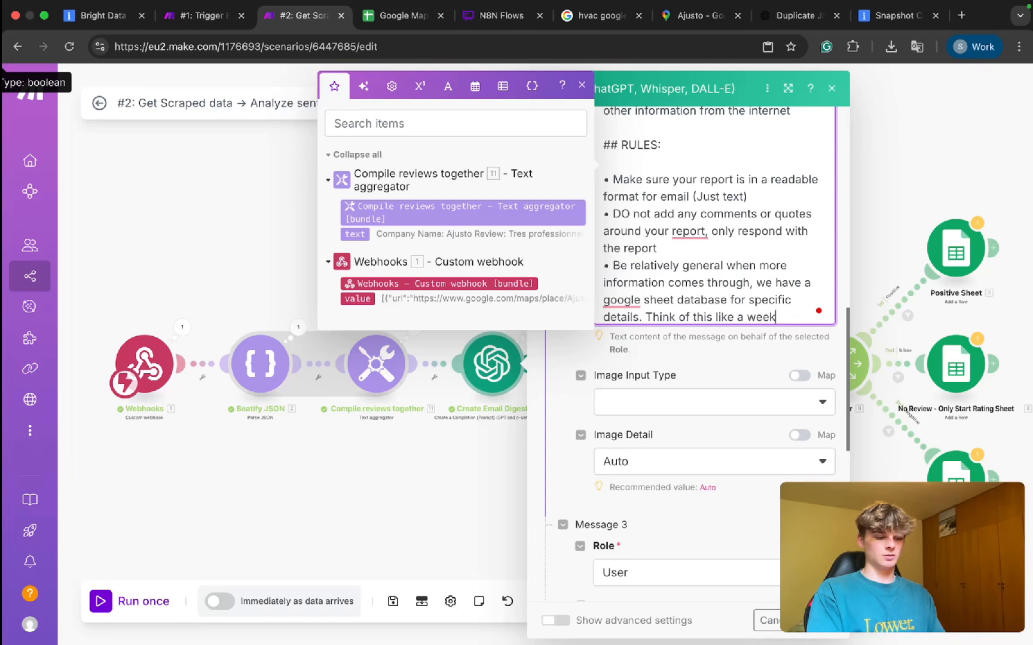
text(ekly email digest)
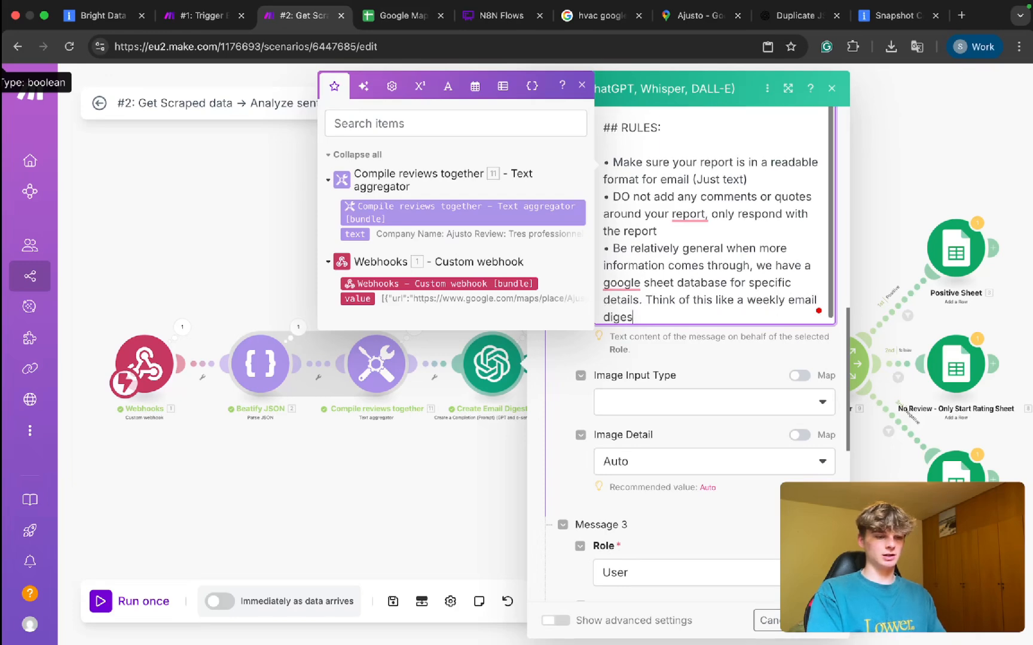
mouse_move(612, 280)
click(622, 324)
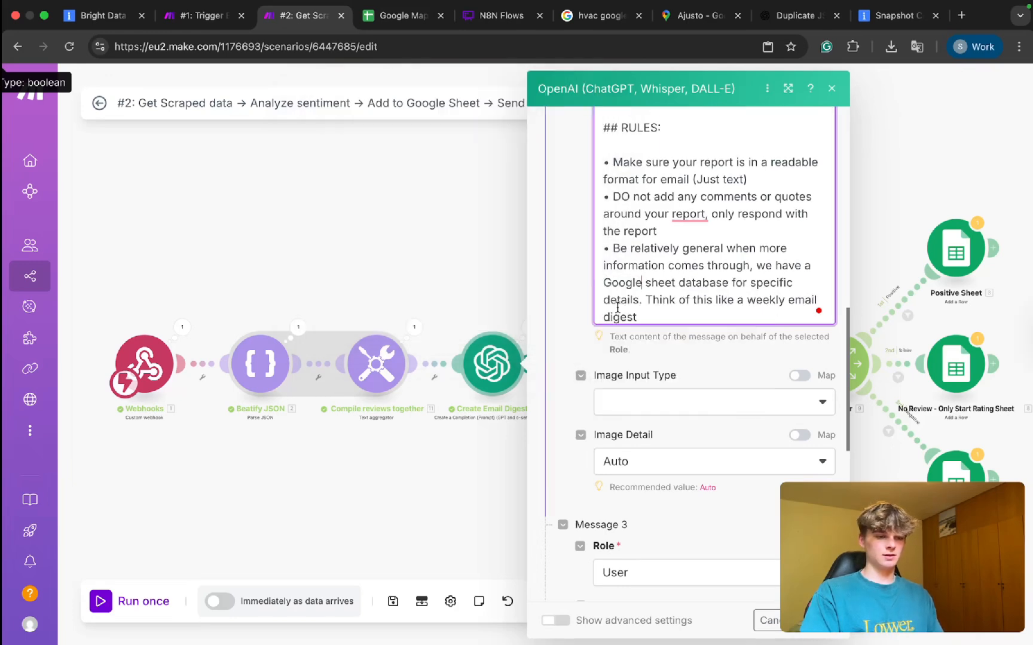
click(648, 283)
key(BackSpace)
text(S)
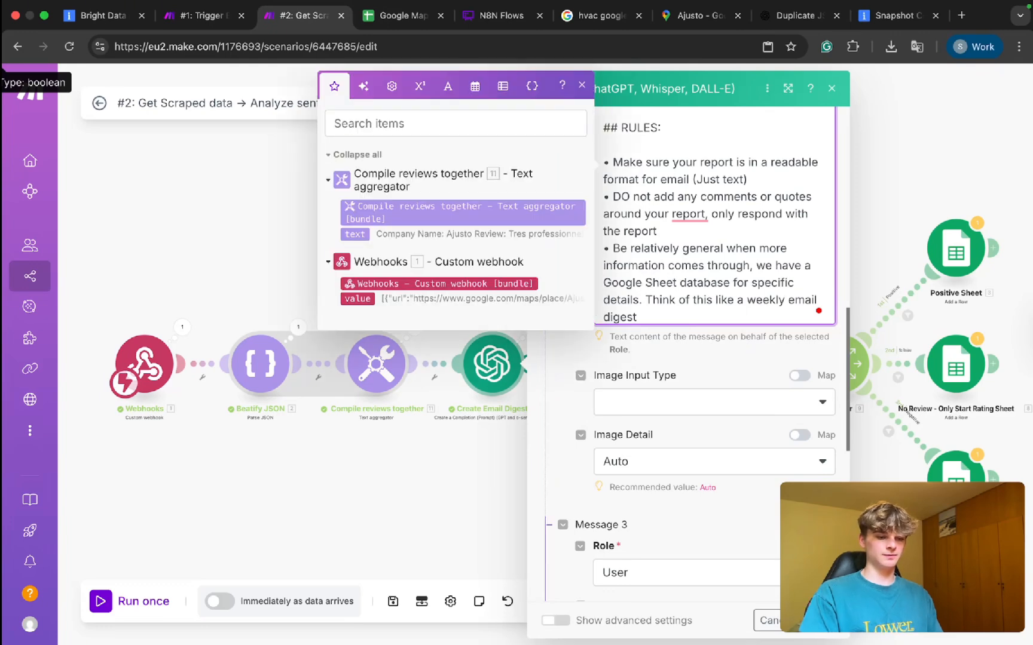
key(super+s)
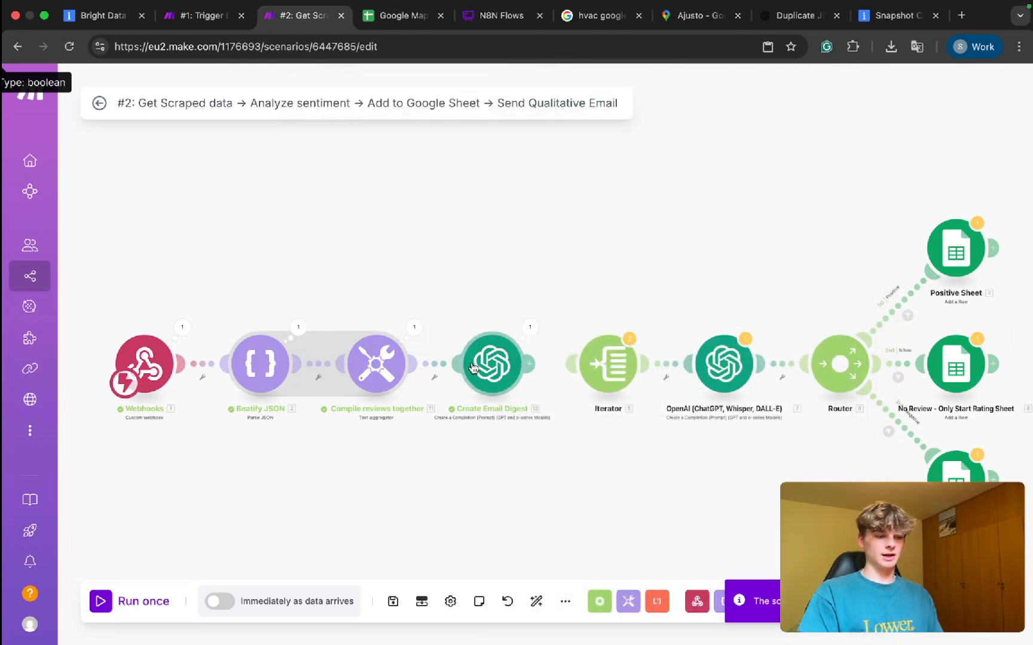
Unlink Compile reviews together from Beatify JSON and move both digest modules to the top right.
right_click(437, 367)
click(476, 413)
drag(410, 370, 465, 366)
right_click(324, 365)
click(339, 398)
drag(339, 293, 530, 470)
drag(490, 389, 894, 152)
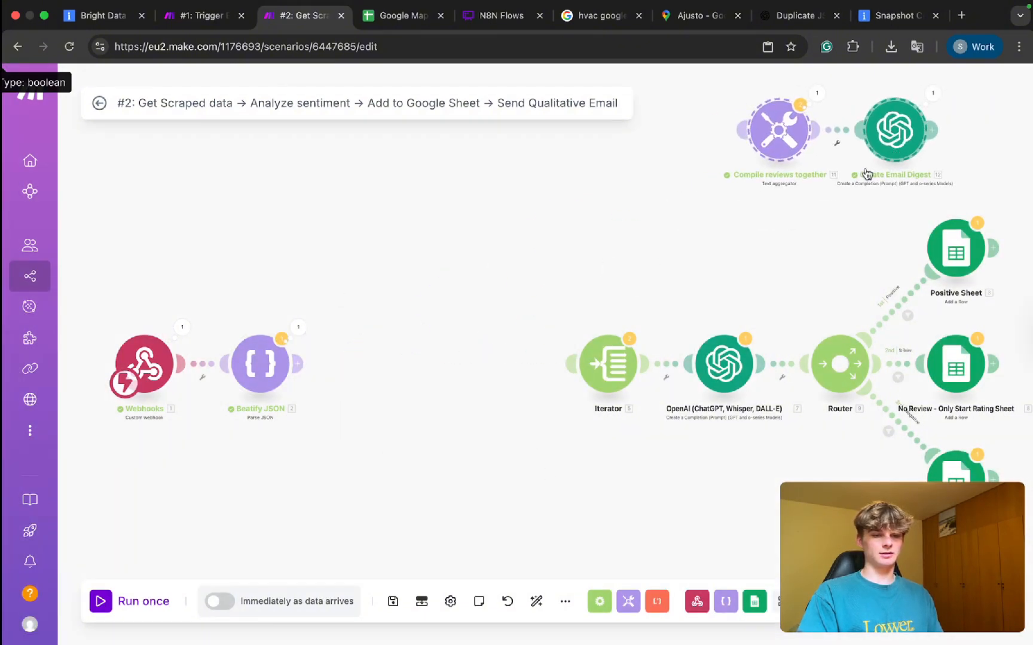
drag(744, 269, 570, 297)
Move the Iterator and OpenAI modules beside Beatify JSON and link Beatify JSON to the Iterator.
drag(383, 314, 463, 316)
drag(674, 327, 380, 481)
drag(624, 394, 417, 396)
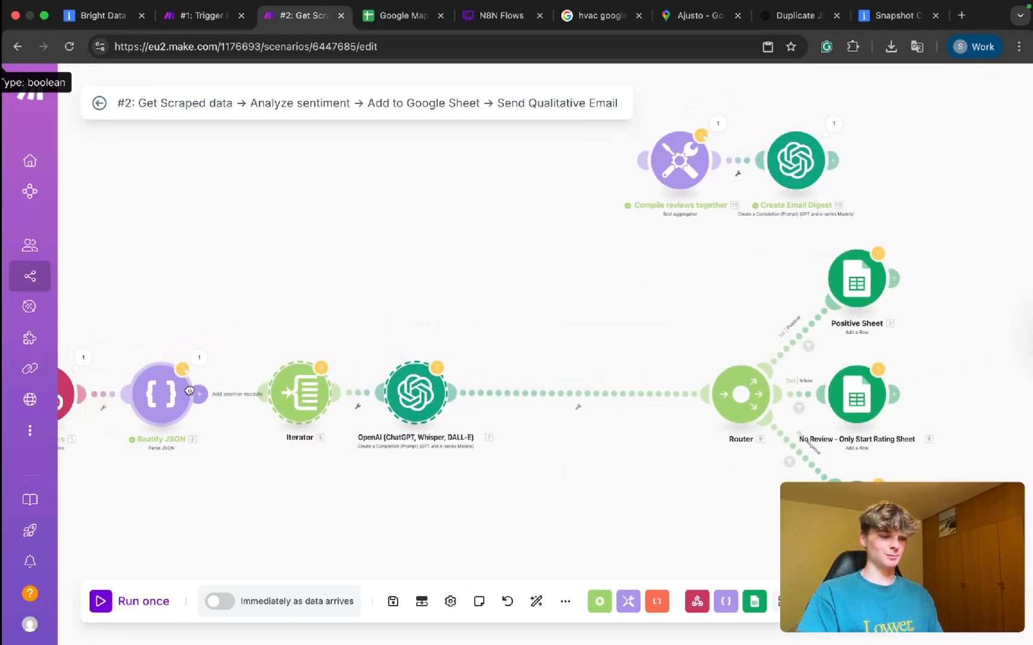
drag(199, 395, 266, 400)
Connect Compile reviews together as a new Router branch and auto-align the scenario.
drag(601, 272, 449, 272)
key(super+a)
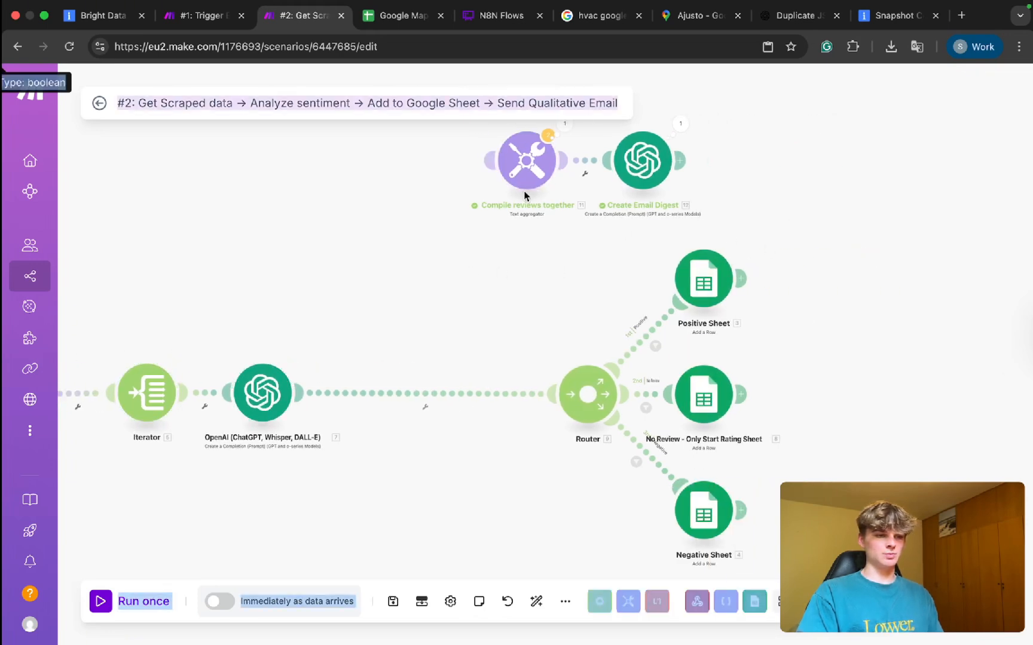
drag(468, 295, 572, 245)
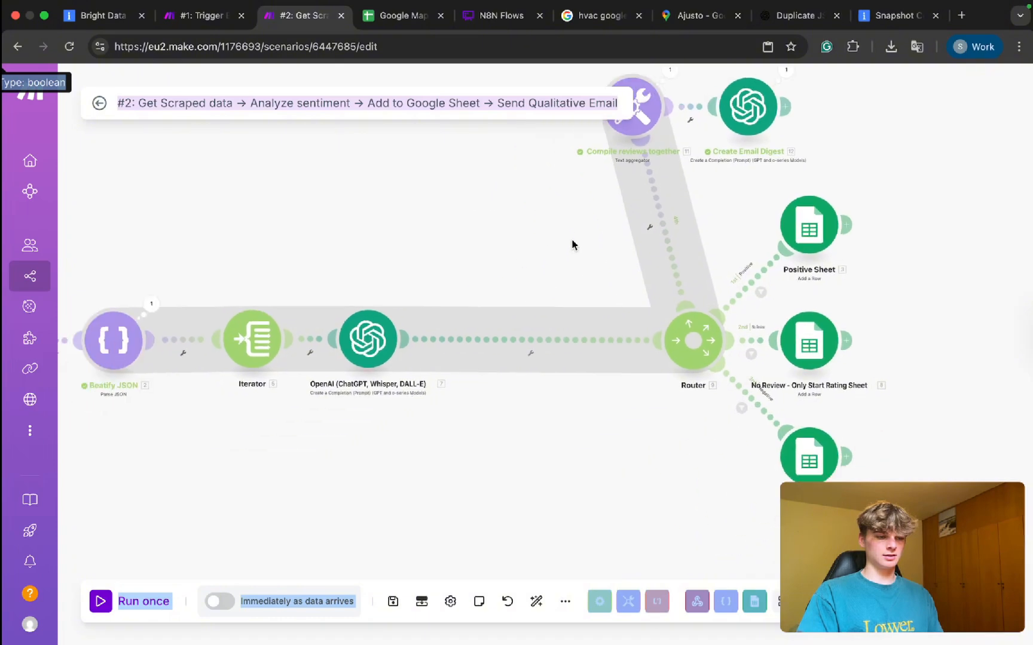
scroll(572, 245, down, 3)
click(536, 601)
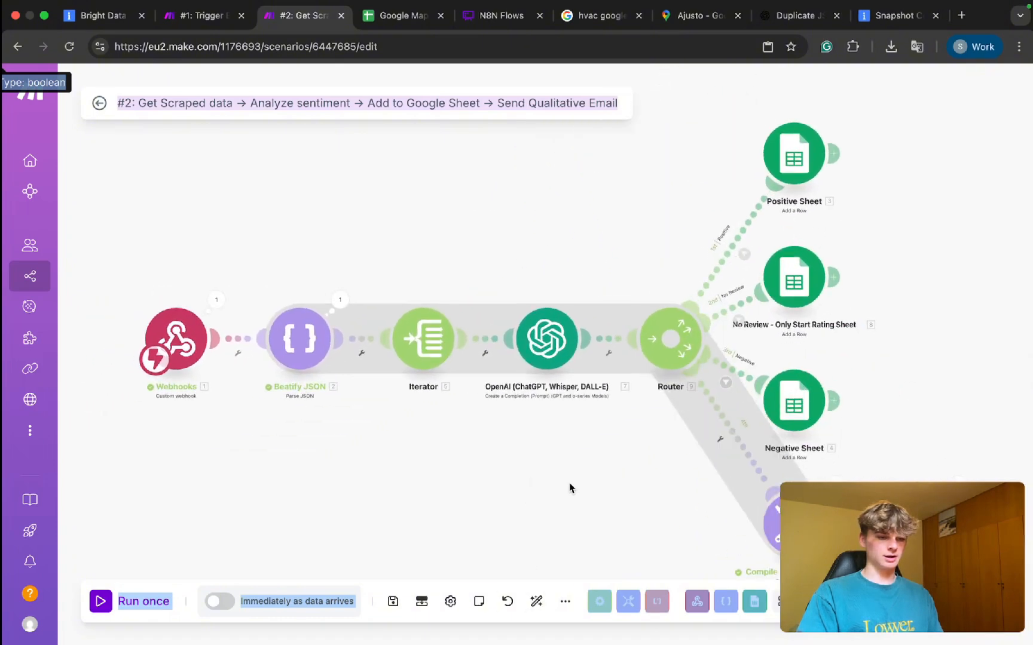
drag(591, 458, 562, 316)
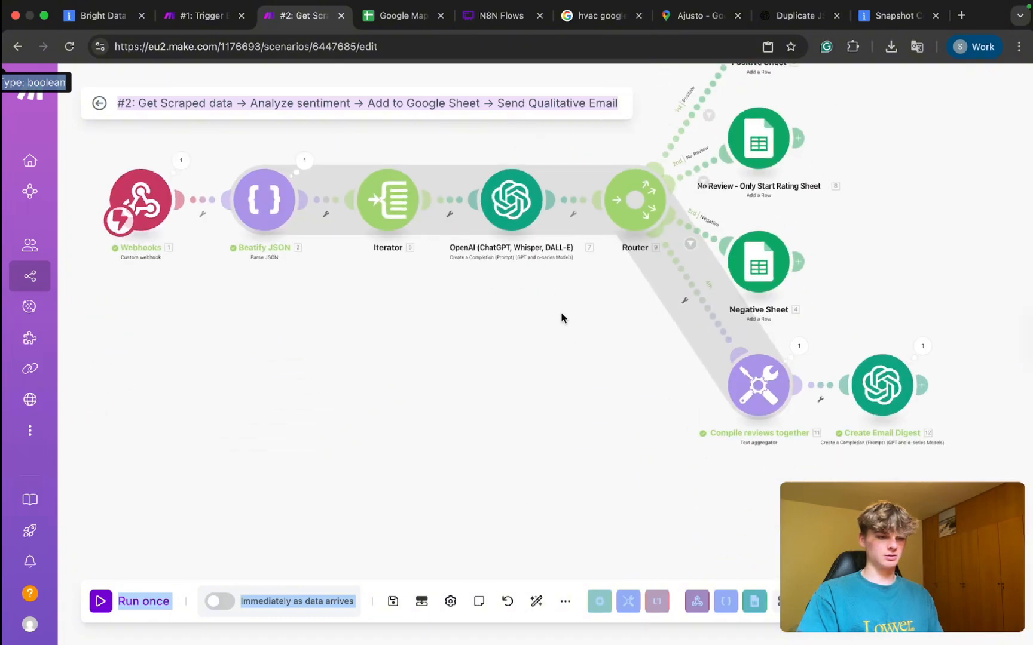
Check the scenario scheduling settings, close them unchanged, and view the sheet branches.
click(323, 602)
click(445, 112)
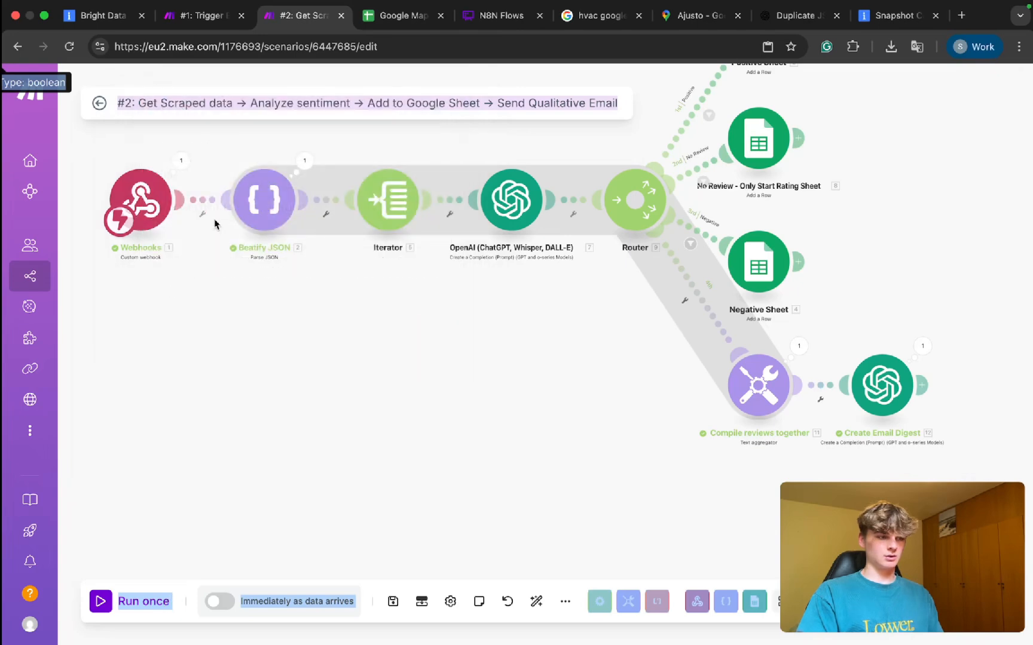
click(196, 107)
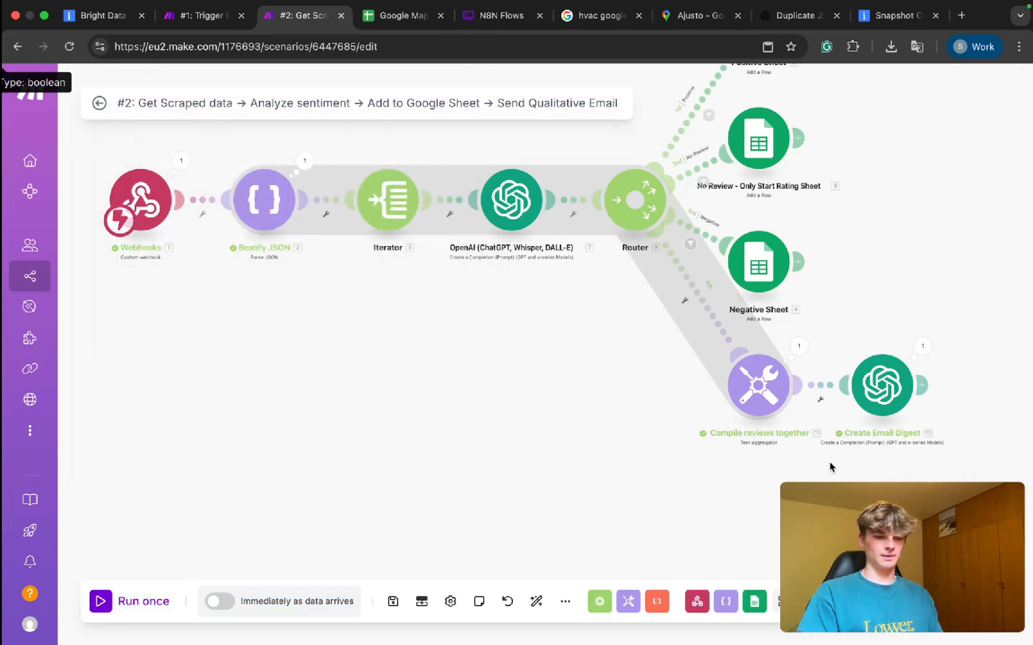
drag(826, 465, 628, 467)
scroll(625, 263, up, 6)
scroll(624, 264, right, 3)
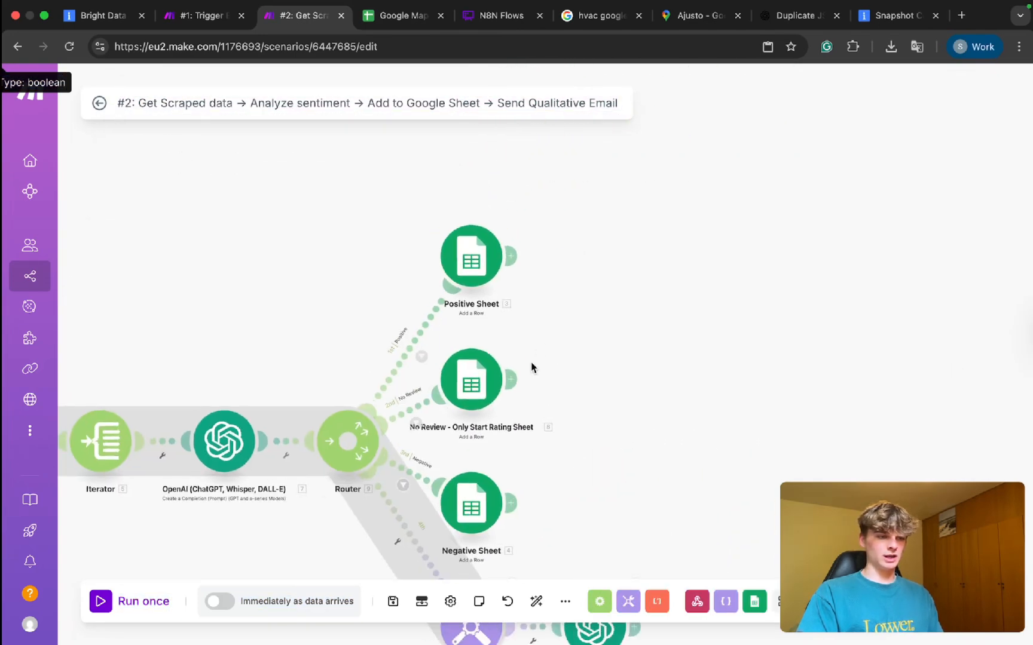
click(478, 226)
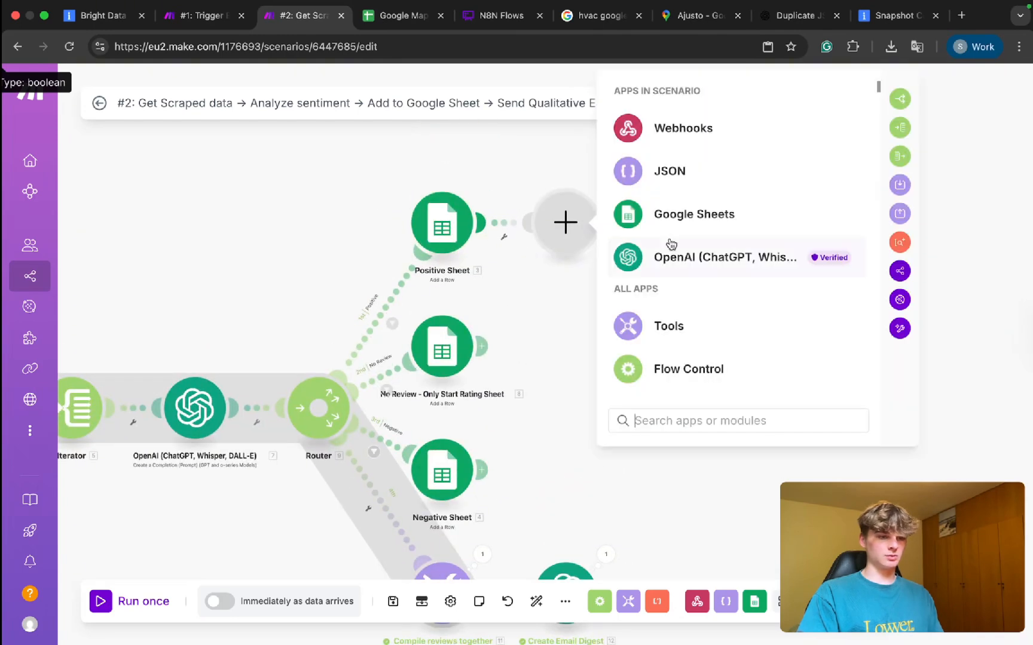
text(set)
click(692, 157)
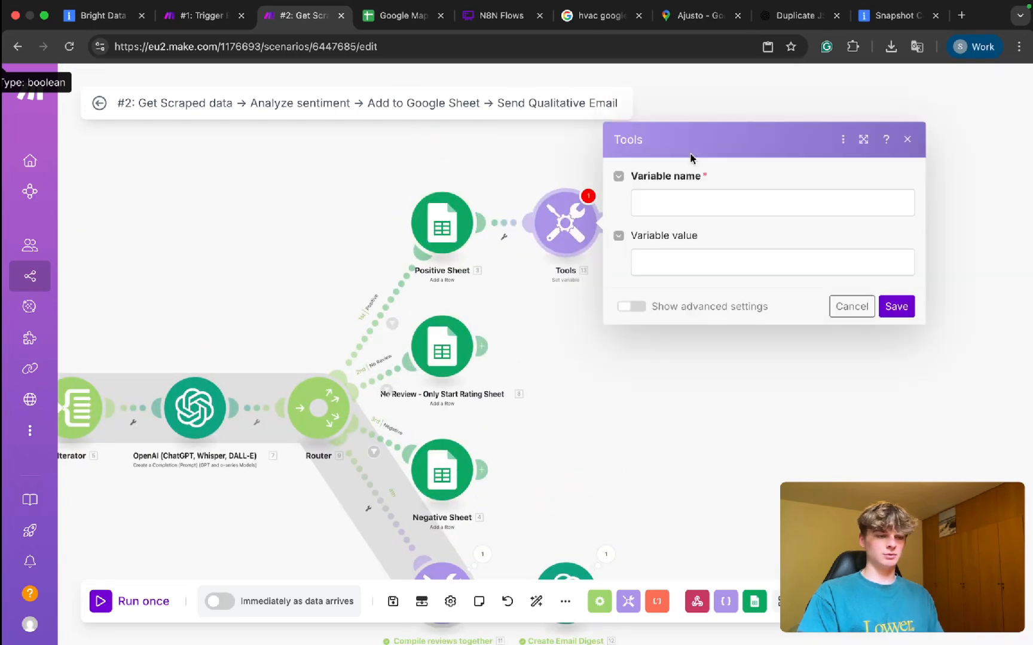
click(689, 202)
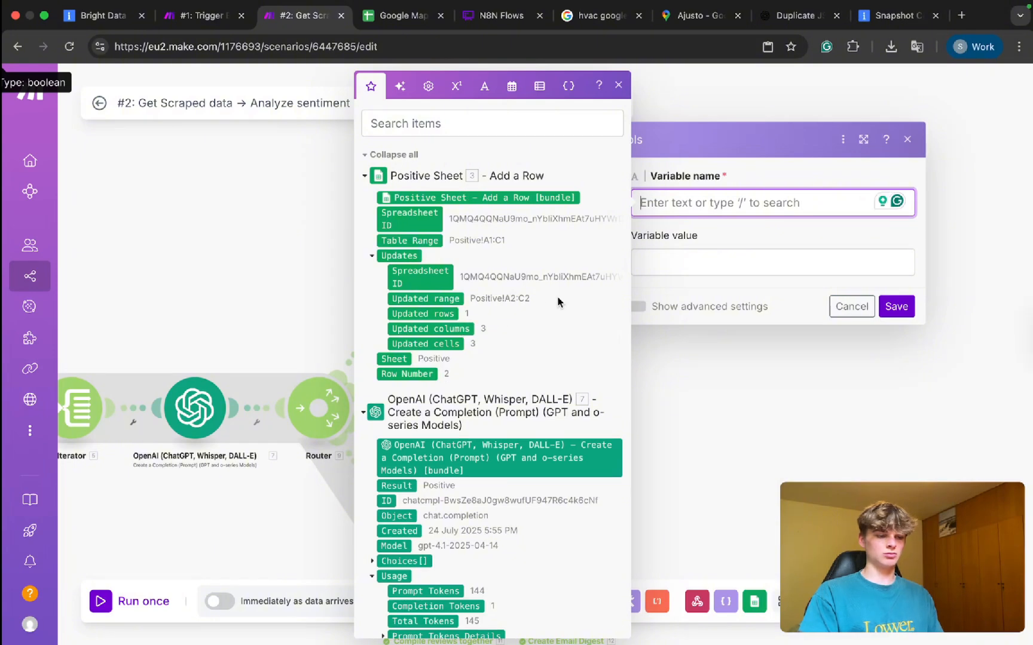
text(Sheet ID)
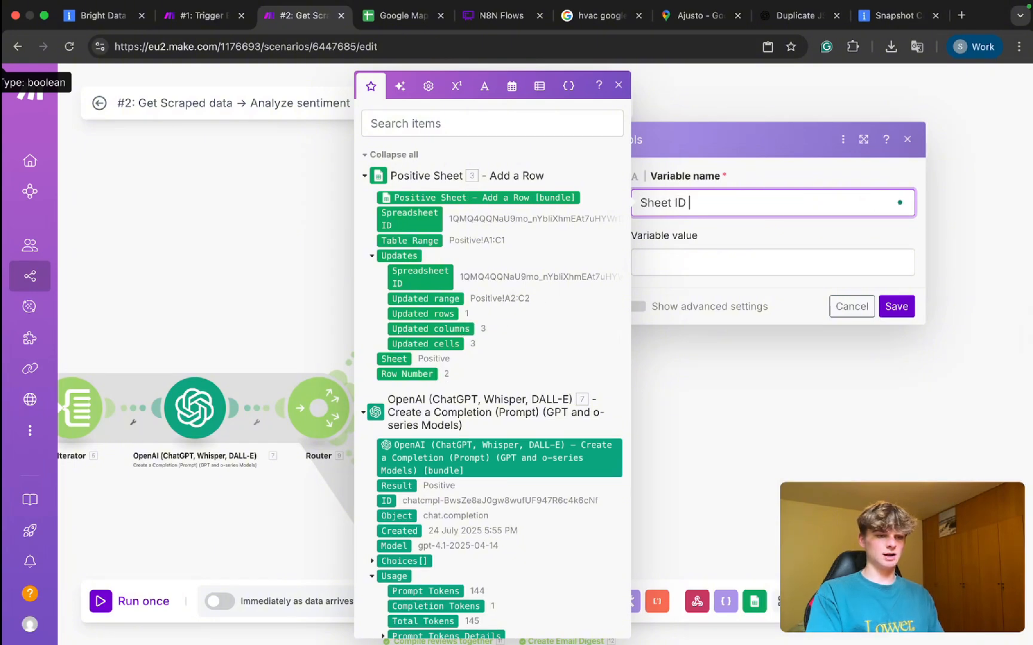
click(645, 267)
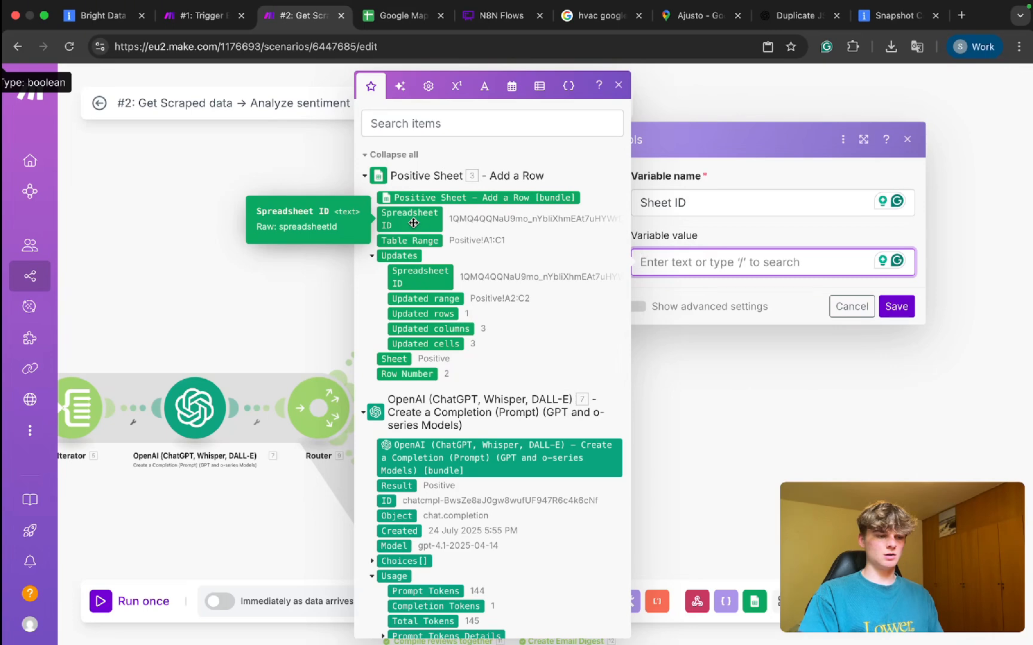
click(908, 142)
drag(536, 305, 645, 186)
key(Delete)
key(super+s)
scroll(704, 348, left, 5)
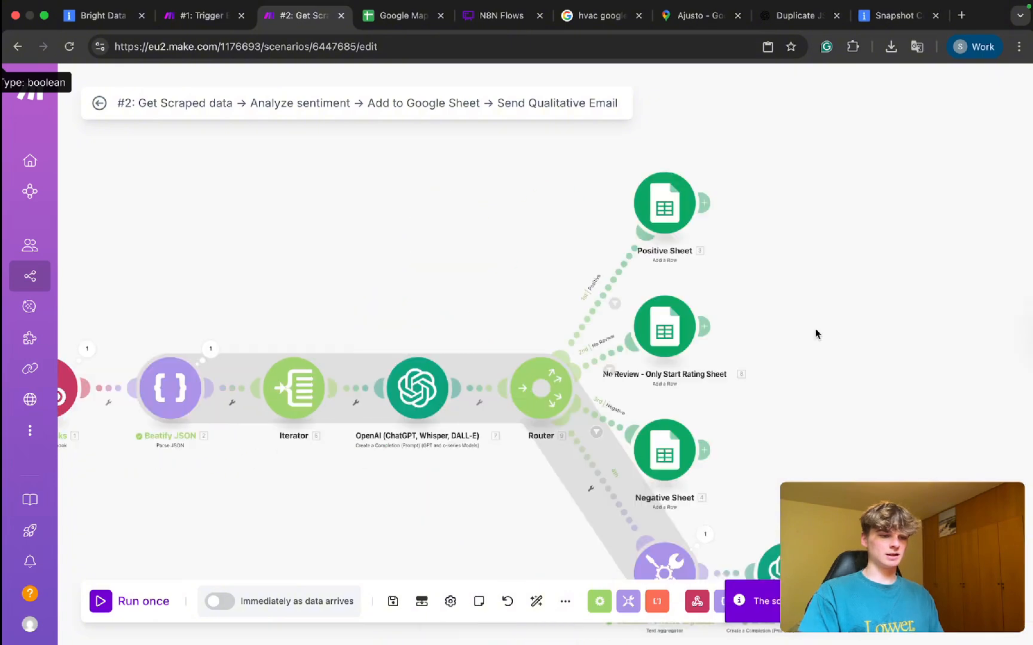
Shift the four leftmost modules left to make room between the Iterator and OpenAI.
drag(482, 234, 606, 525)
drag(517, 512, 627, 417)
scroll(627, 417, down, 3)
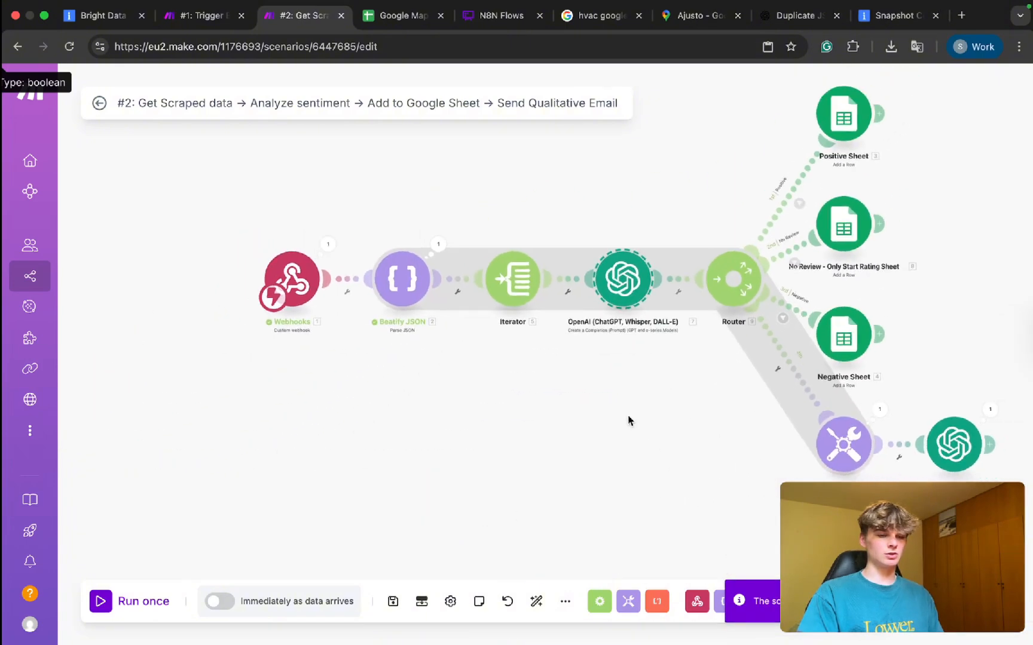
click(737, 227)
drag(710, 210, 272, 387)
mouse_move(630, 303)
mouse_down()
mouse_move(519, 303)
mouse_move(637, 305)
mouse_up()
click(590, 362)
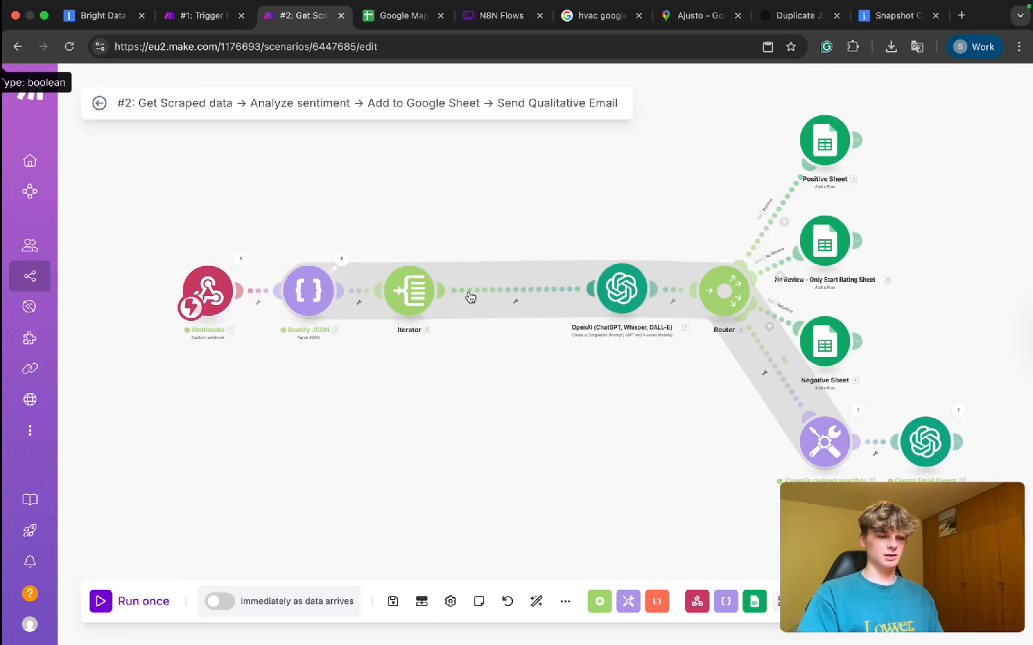
Insert a Google Sheets Create a Spreadsheet module on the Iterator–OpenAI link and focus its Title field.
right_click(485, 285)
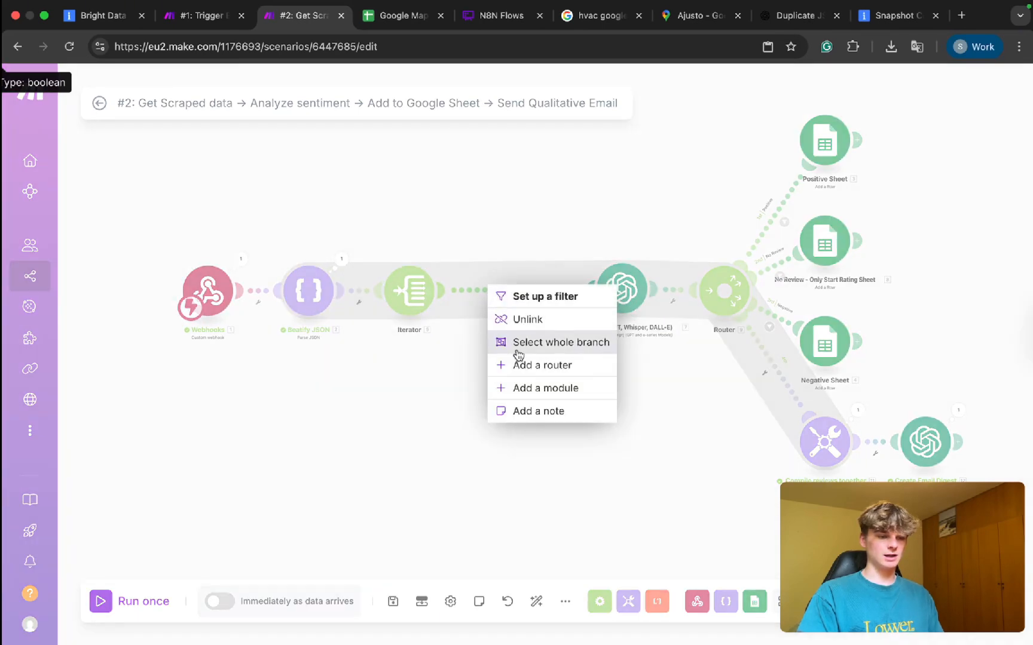
click(519, 389)
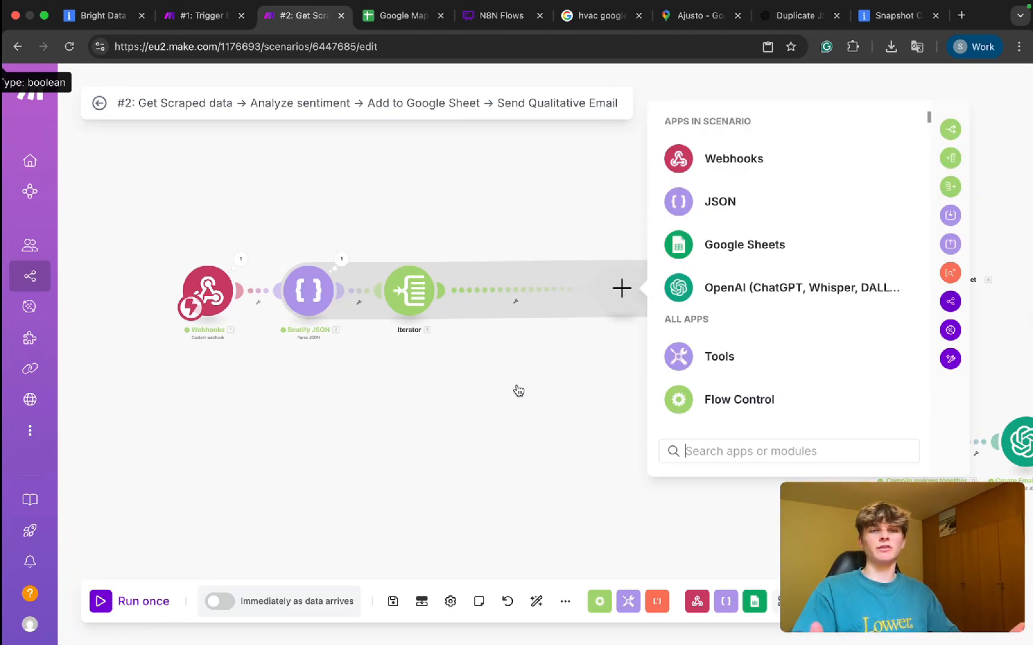
click(747, 245)
scroll(715, 295, down, 1)
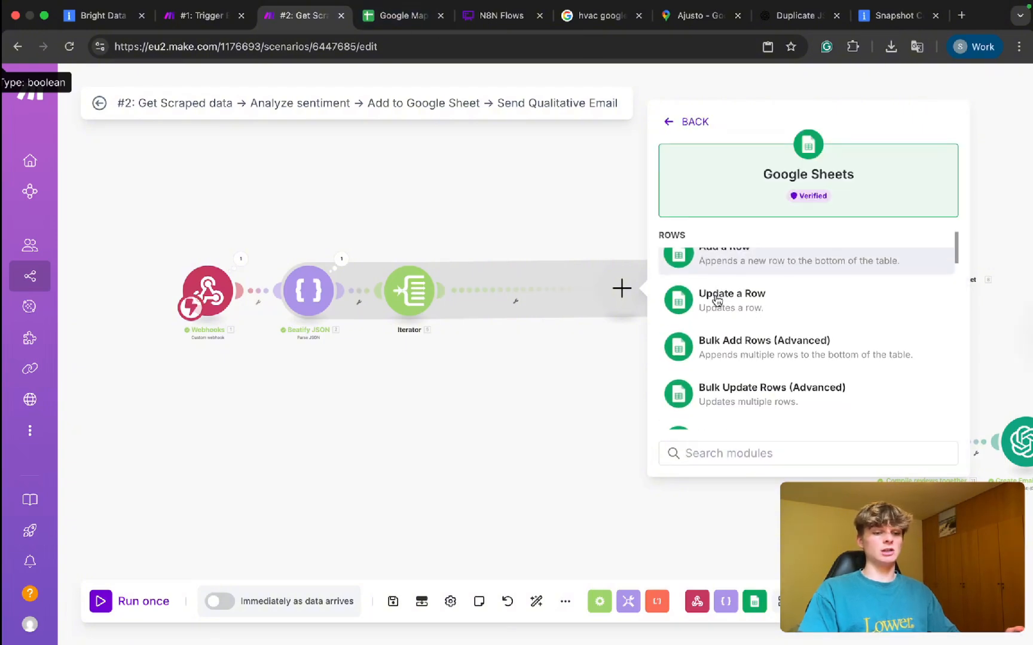
text(create)
click(751, 280)
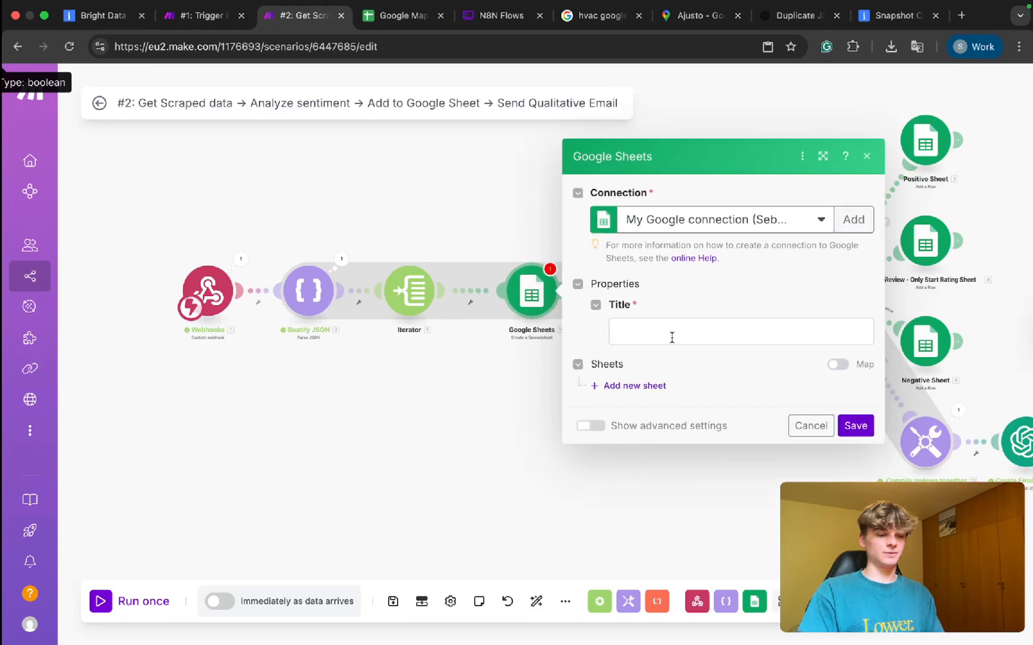
click(671, 337)
Fill the Title with the spreadsheet's name, reading 'Google Maps Competitors Reviews:'.
click(402, 15)
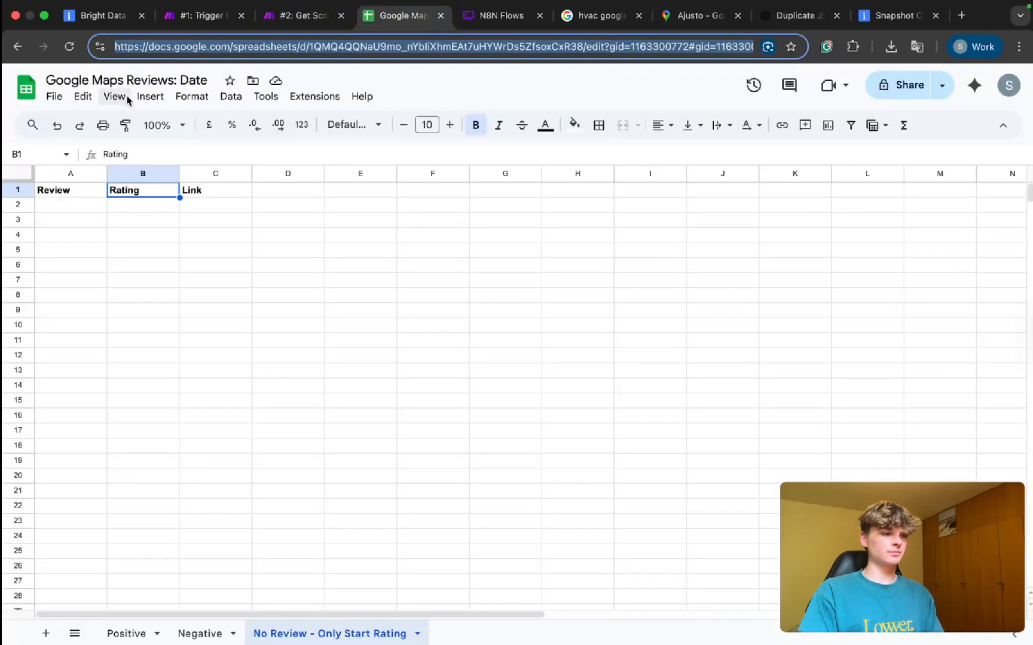
click(177, 83)
drag(177, 84, 4, 87)
key(super+c)
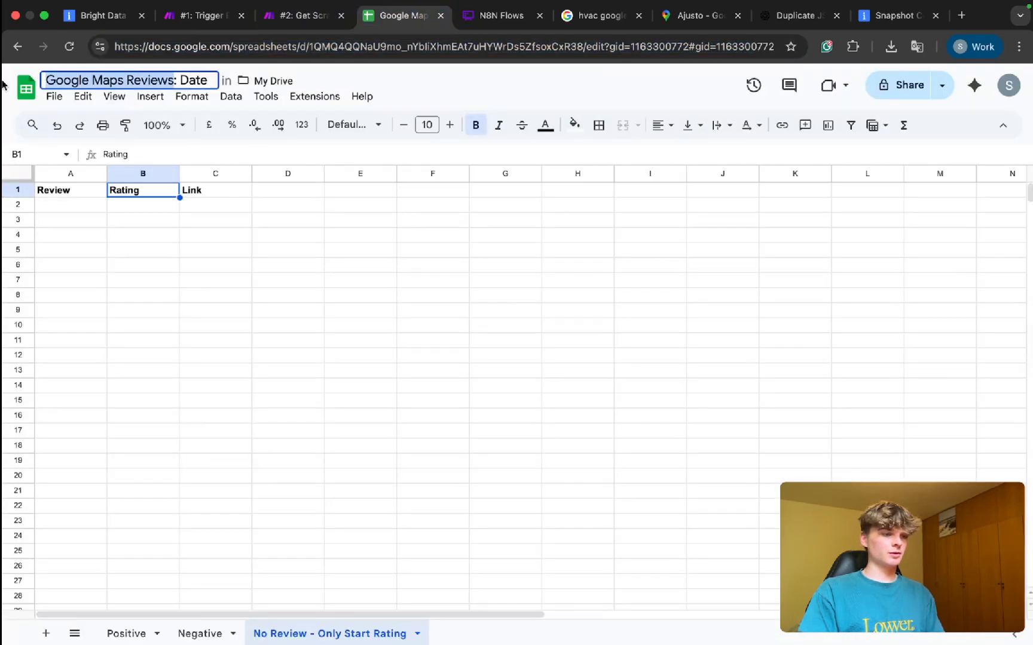
click(304, 24)
key(super+v)
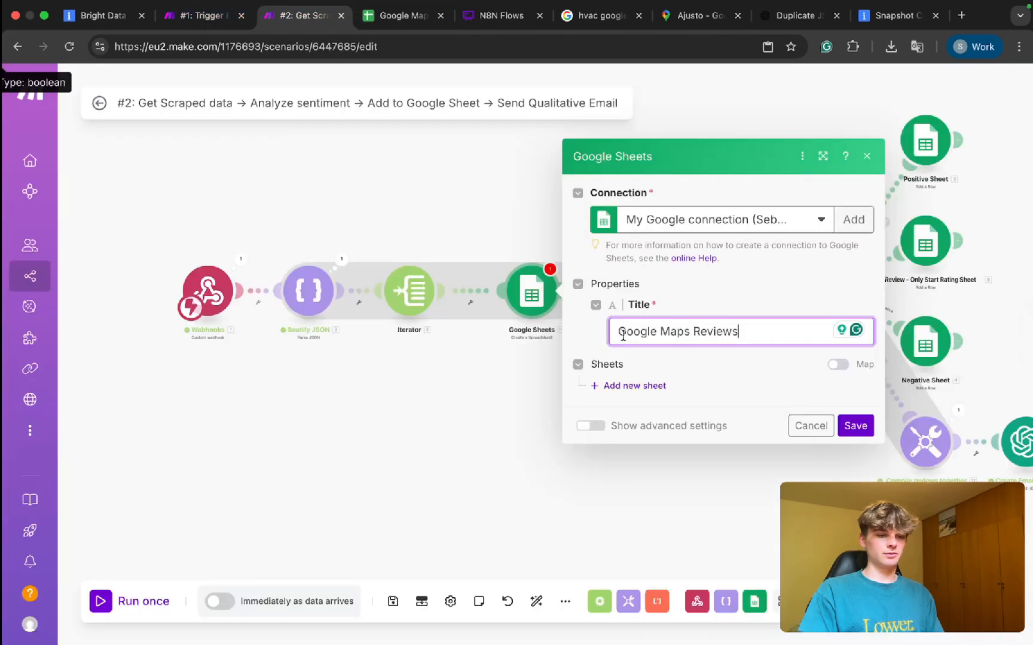
click(621, 333)
click(694, 331)
text(Competitors Reviews)
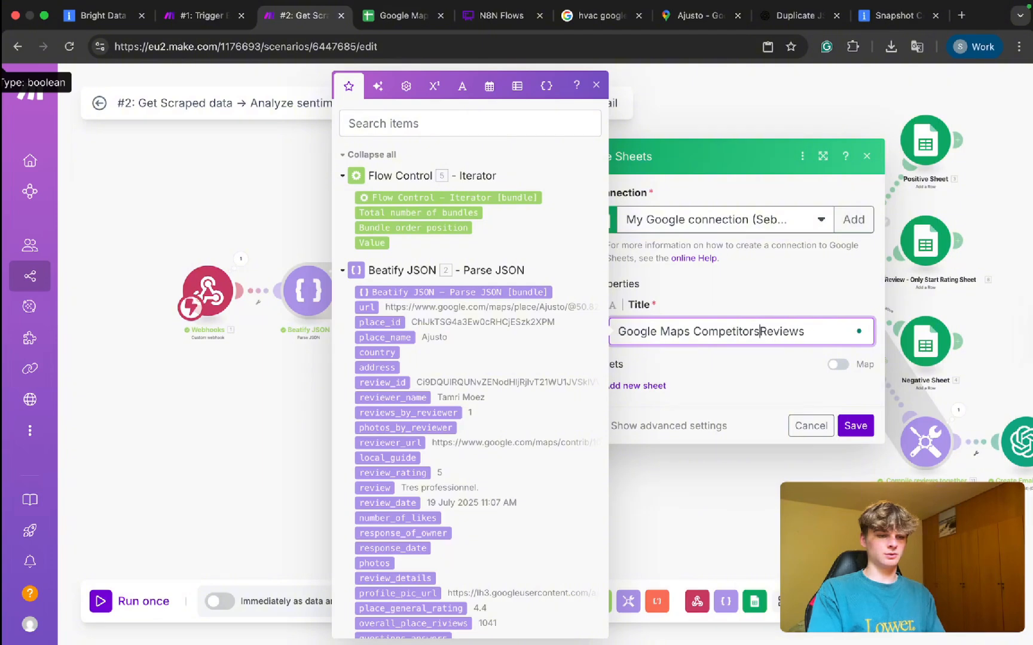
text(:)
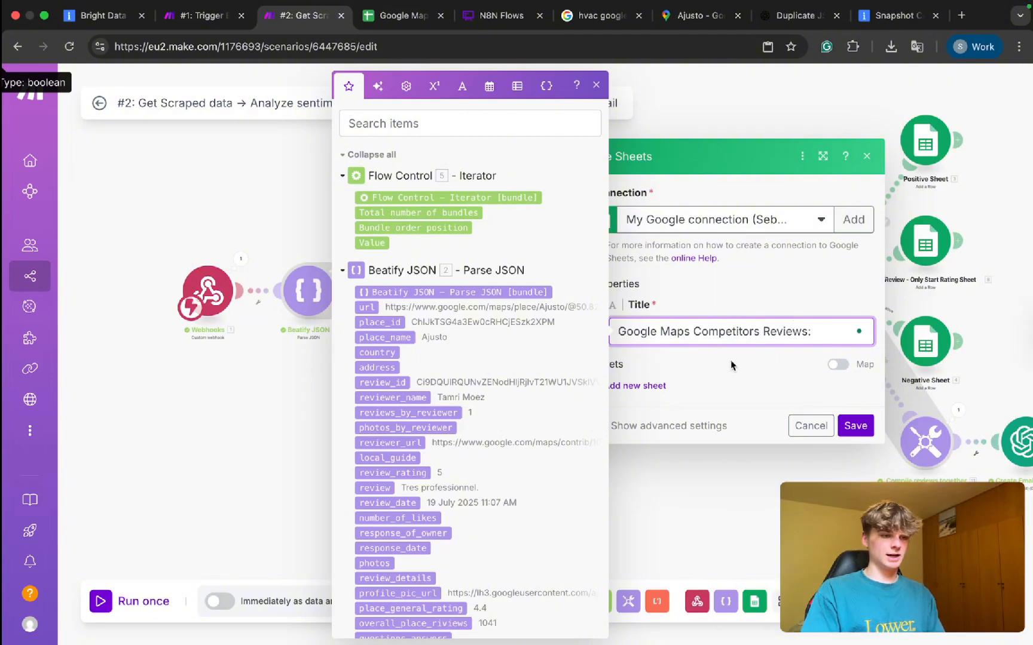
Append formatDate(now; DD-MM-YYYY) to the Title and save the module settings.
click(489, 86)
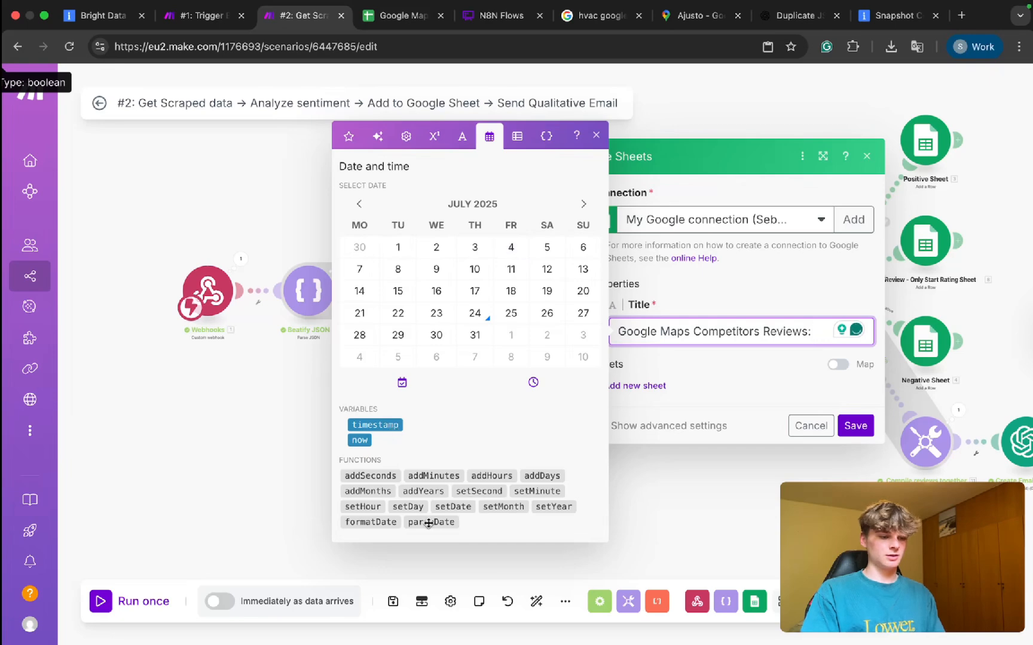
click(377, 524)
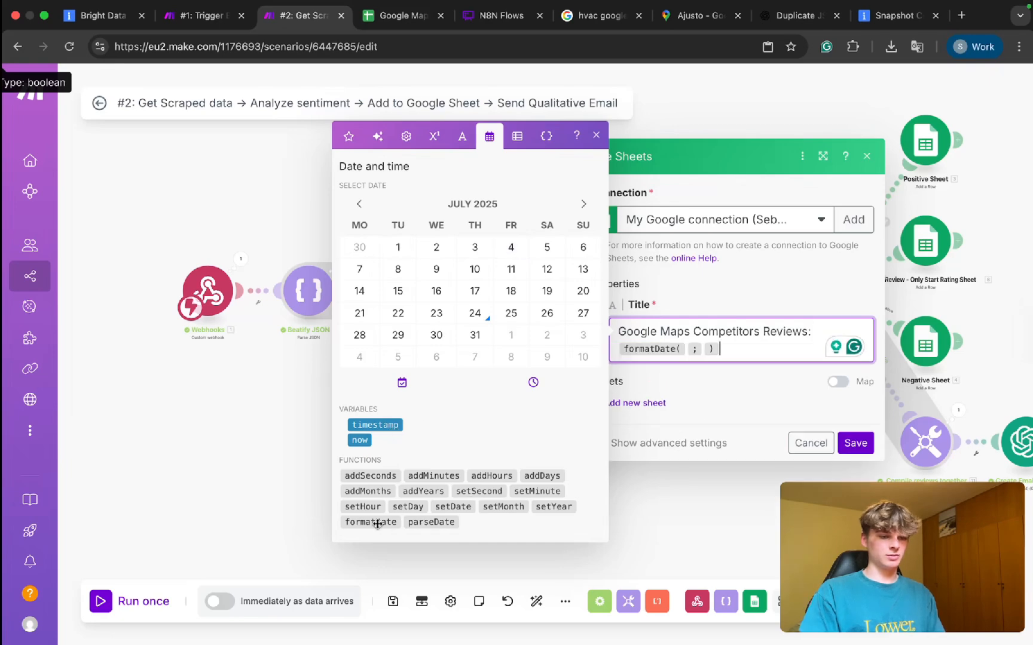
click(360, 441)
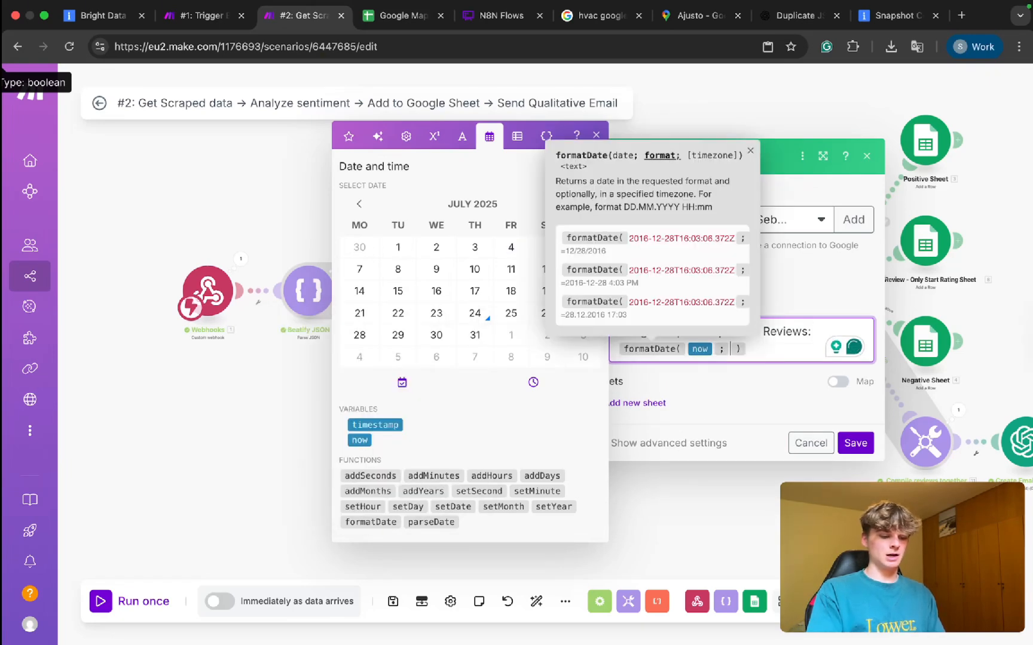
text(DD-MM-YYY )
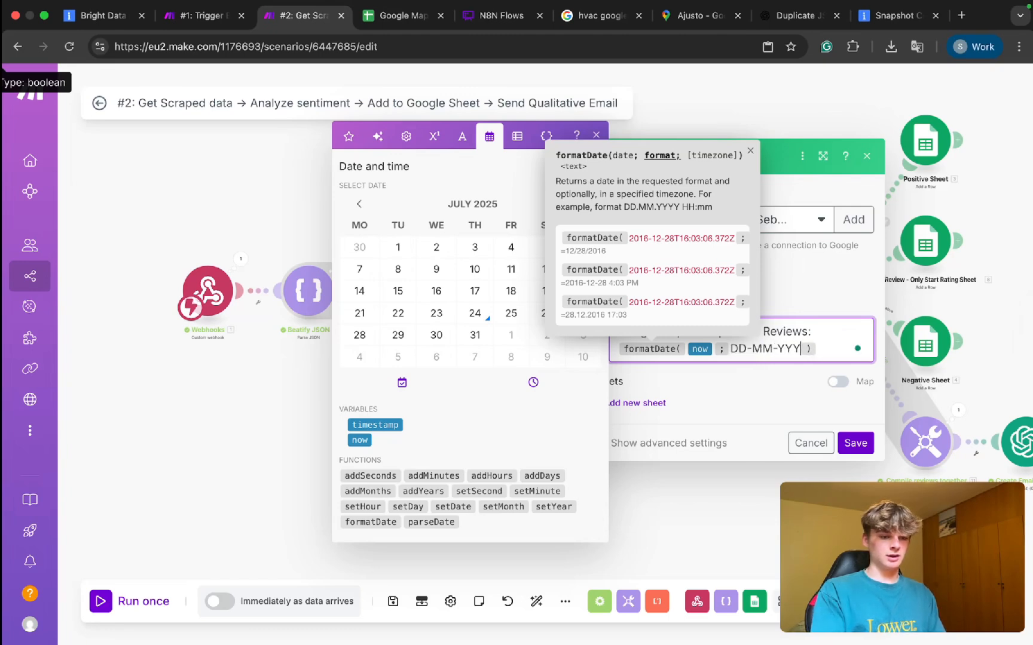
text(Y)
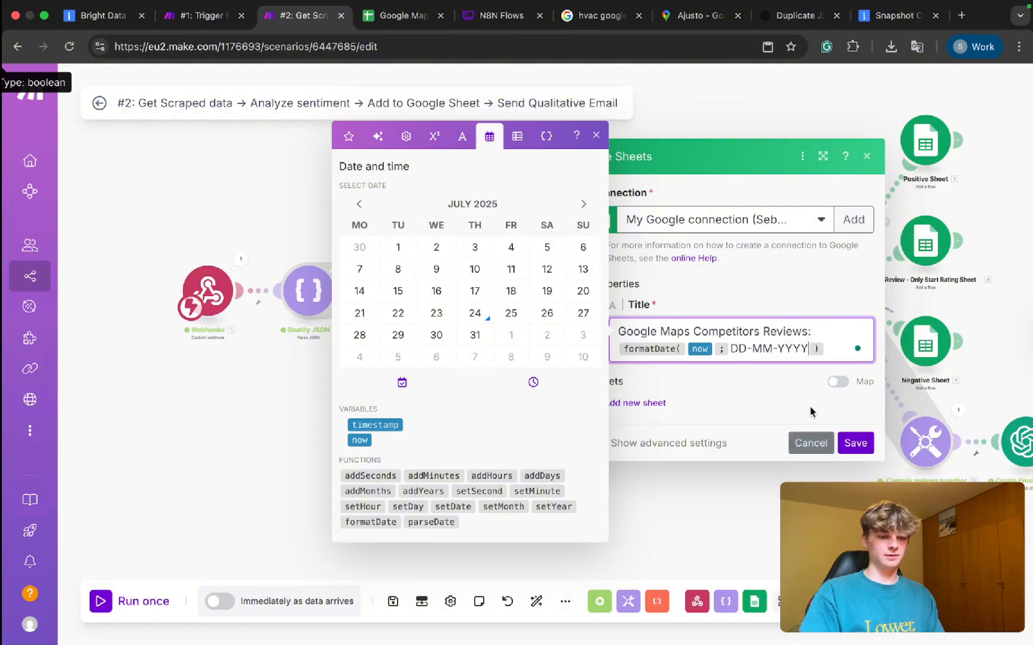
click(747, 360)
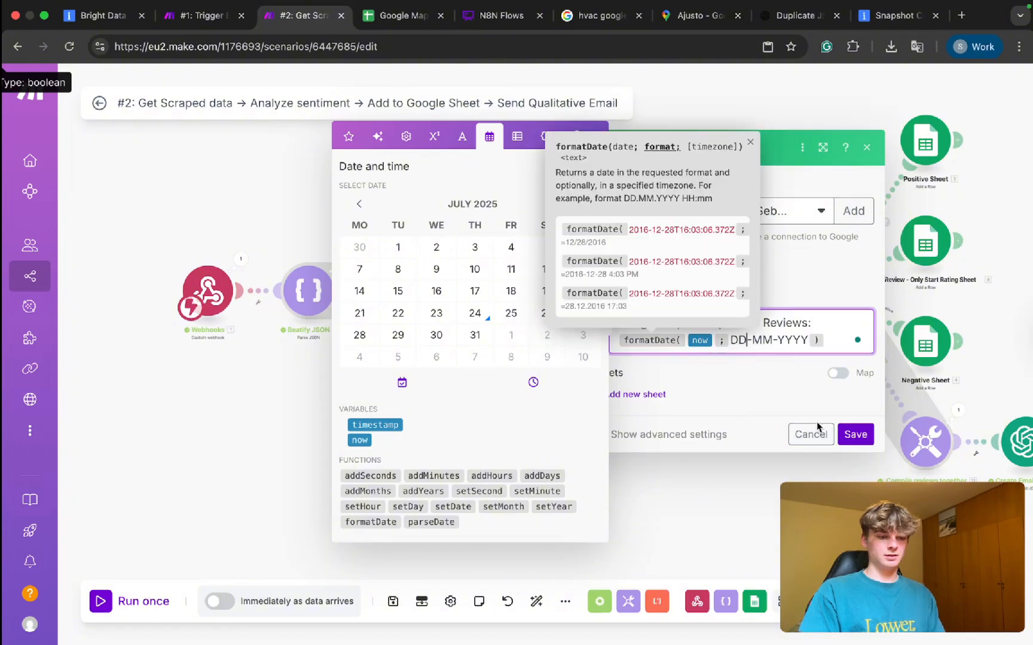
click(855, 434)
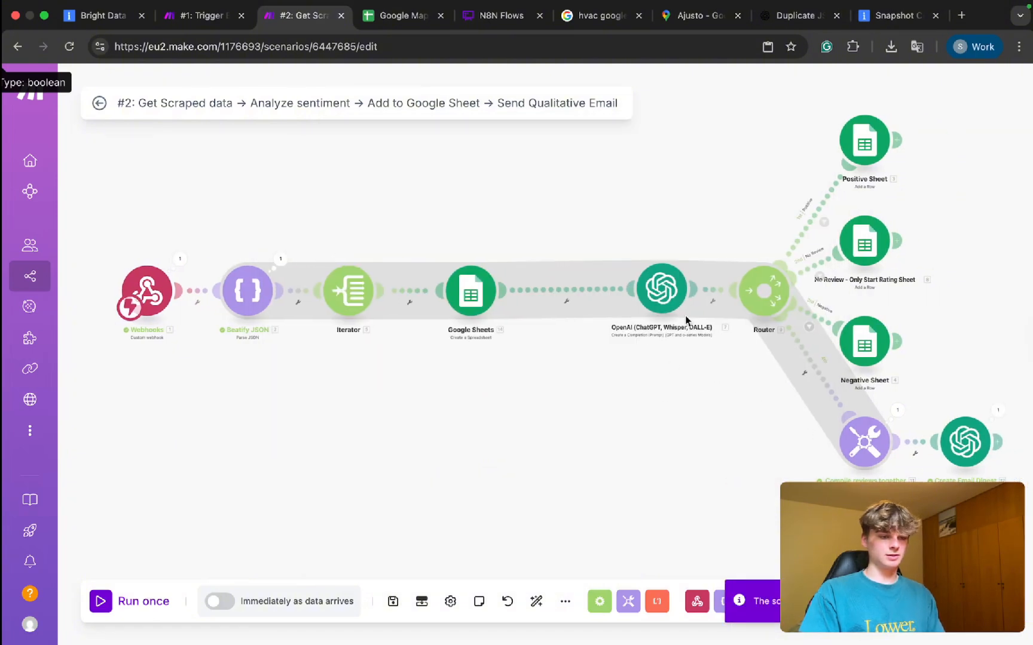
Rename the OpenAI step to 'ANalyze Sentiment of Reviews'.
drag(648, 298, 597, 299)
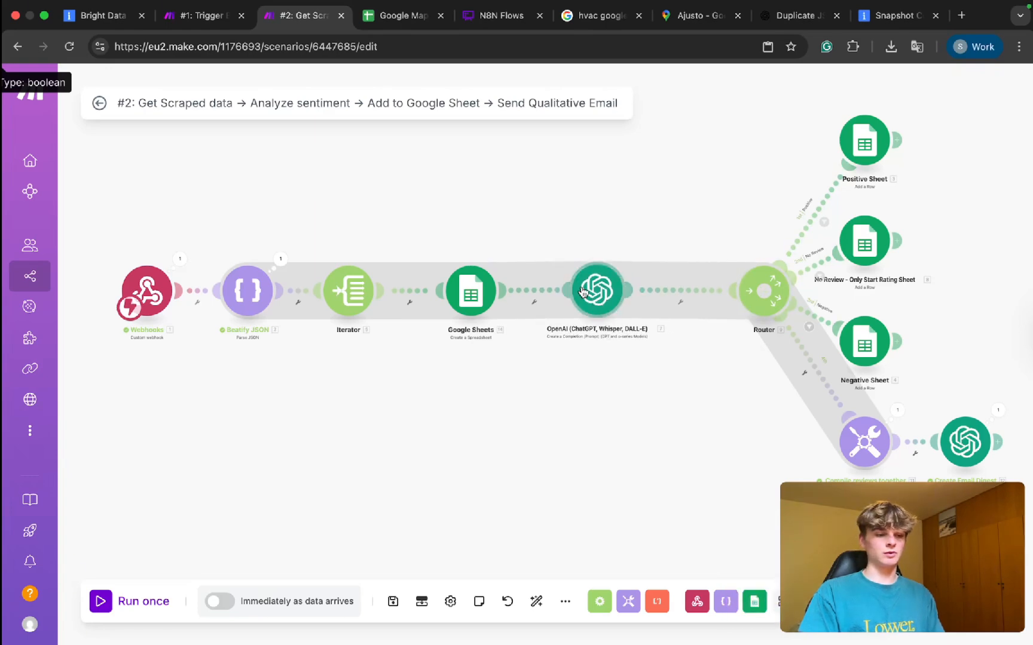
right_click(581, 287)
click(644, 370)
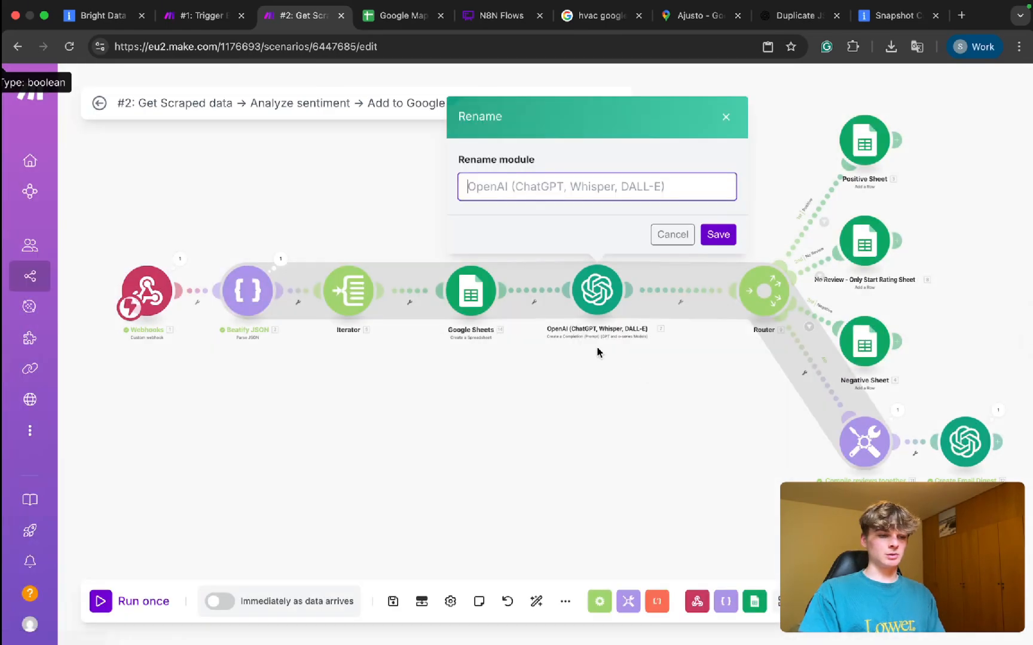
text(ANalyze Sentiment of Reviews)
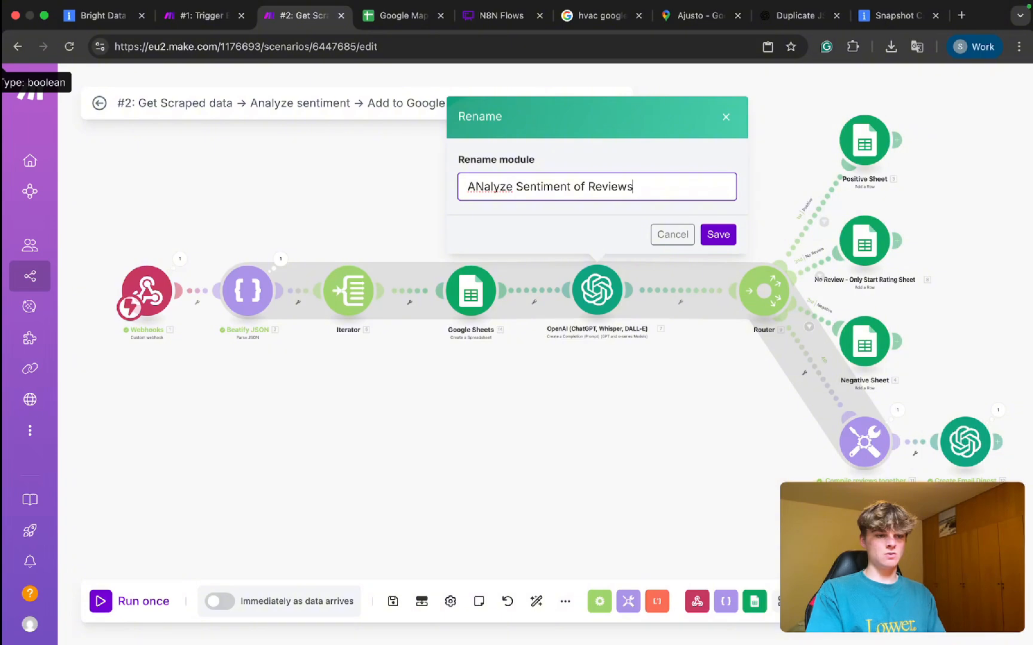
click(719, 235)
Auto-align the scenario and rename the Google Sheets step to 'Create New Sheet'.
drag(717, 233, 595, 228)
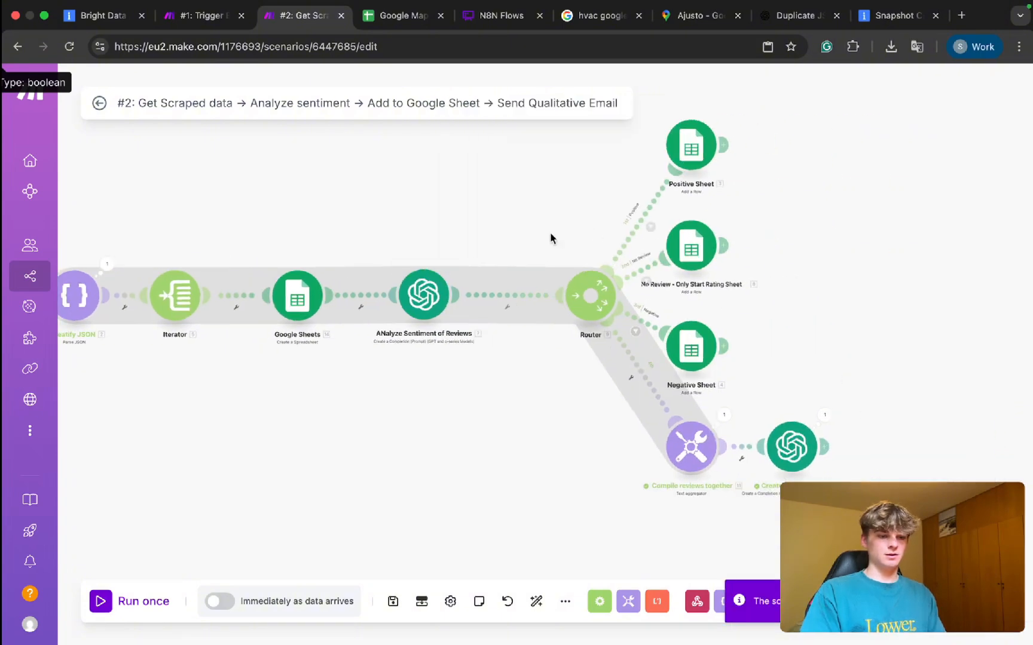
click(536, 601)
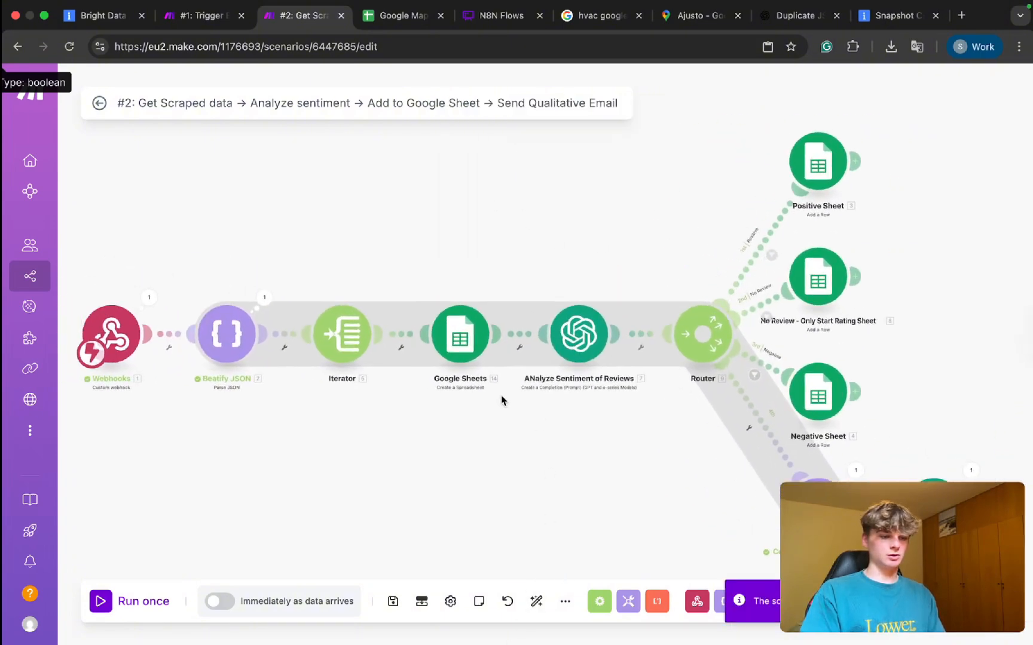
right_click(515, 279)
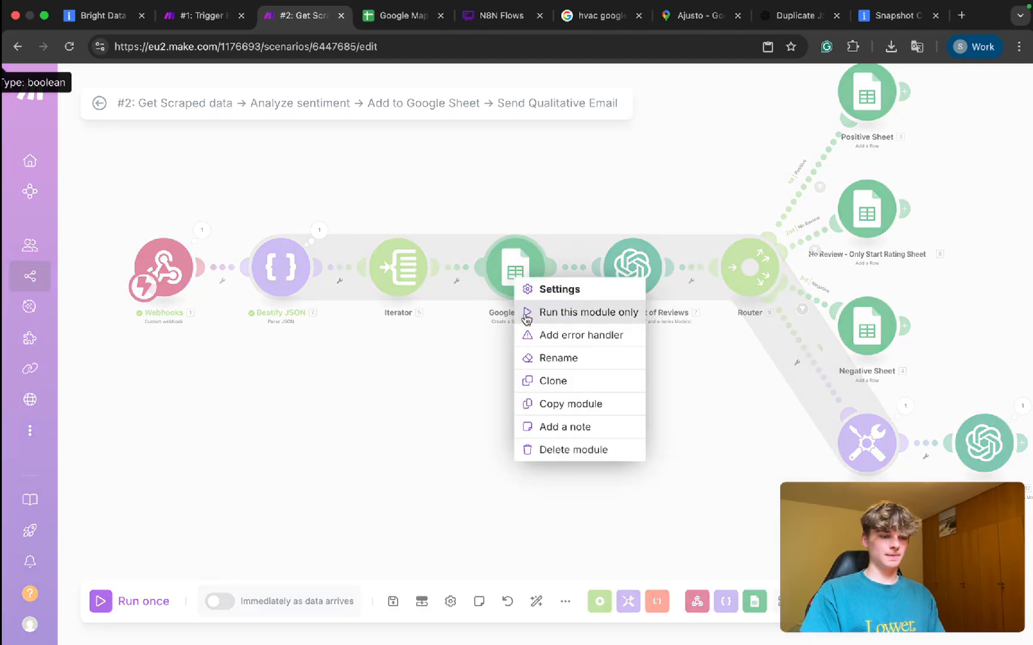
click(534, 357)
text(Create New S)
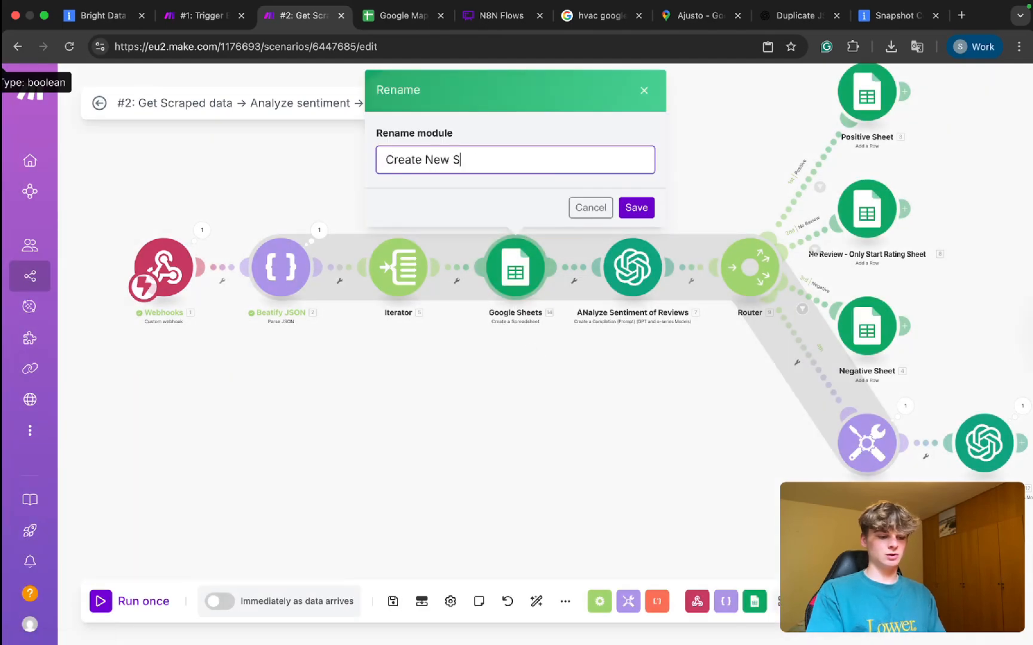
click(634, 208)
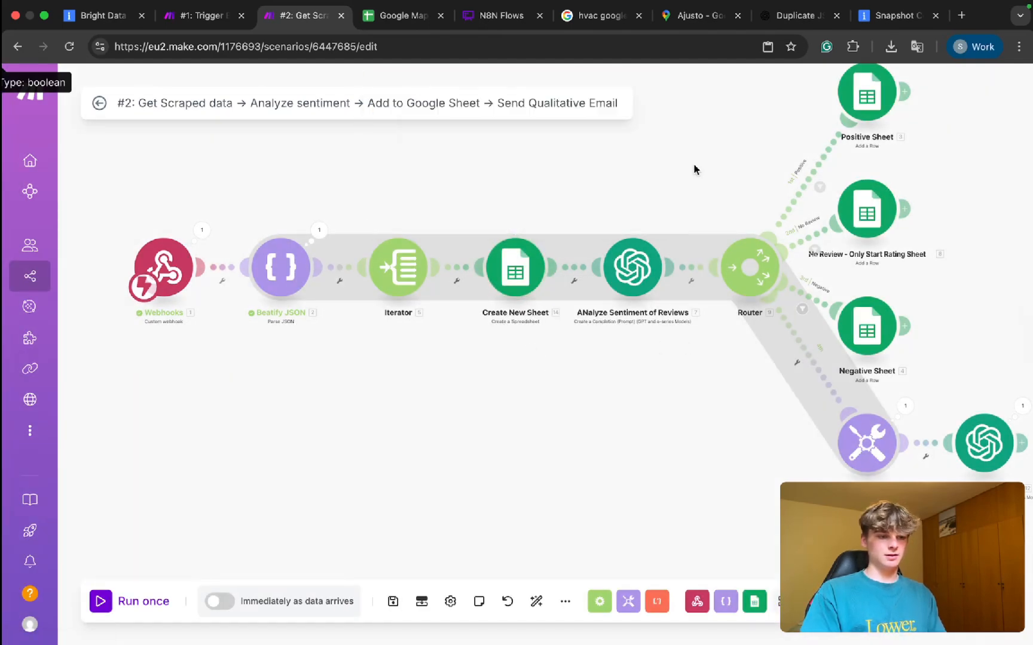
Select the Create New Sheet step and delete it.
drag(694, 168, 523, 242)
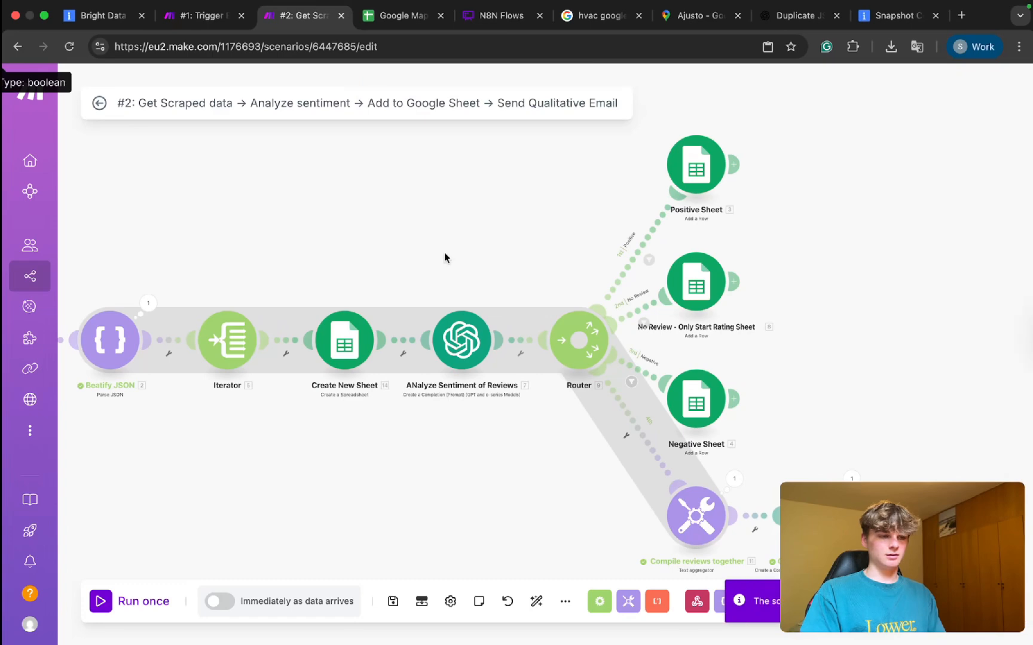
drag(444, 254, 557, 198)
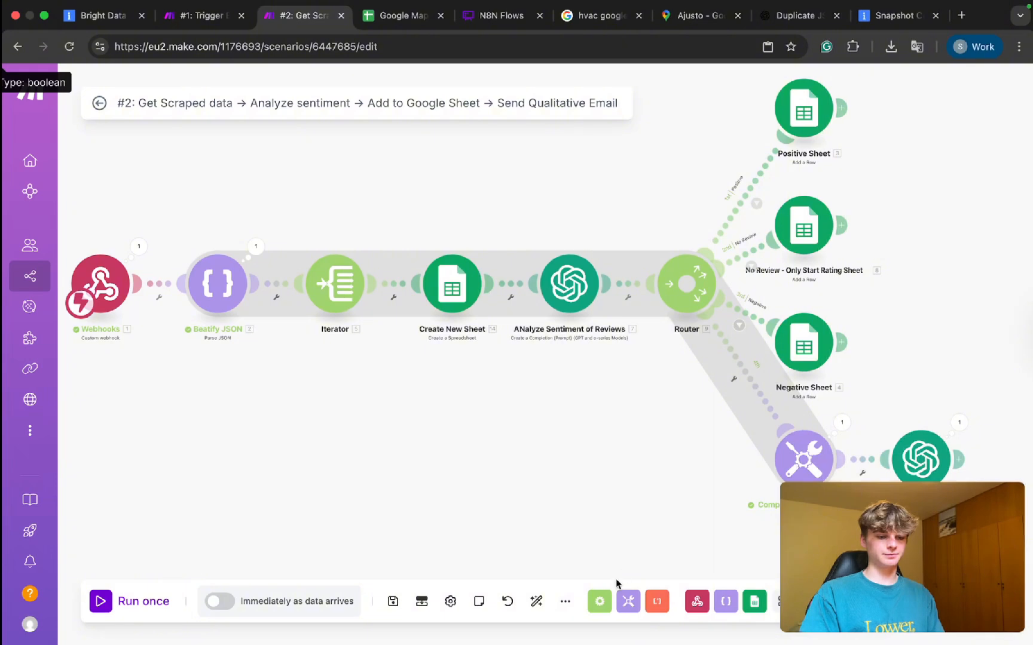
drag(397, 228, 529, 372)
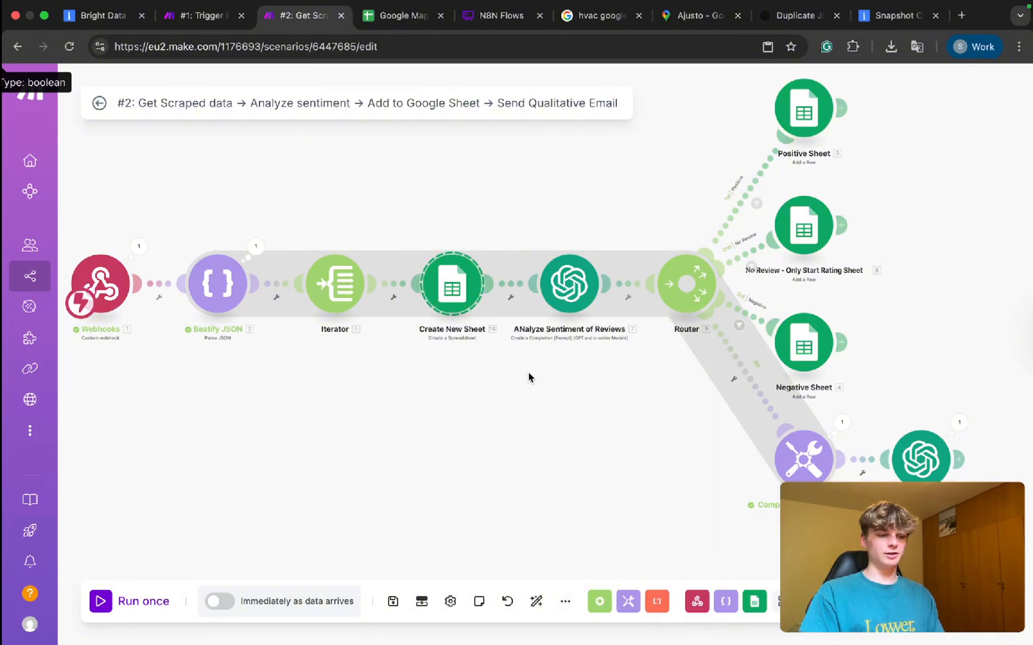
key(Delete)
Insert a Google Sheets 'Create a Spreadsheet from a Template' step on the Iterator link.
right_click(435, 288)
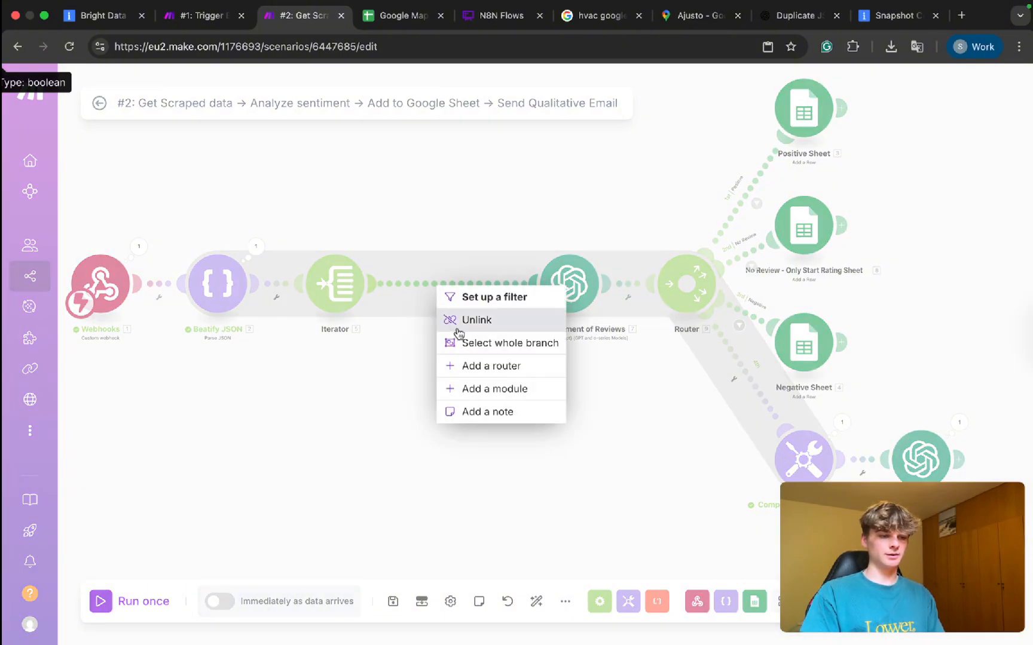
click(463, 387)
click(720, 242)
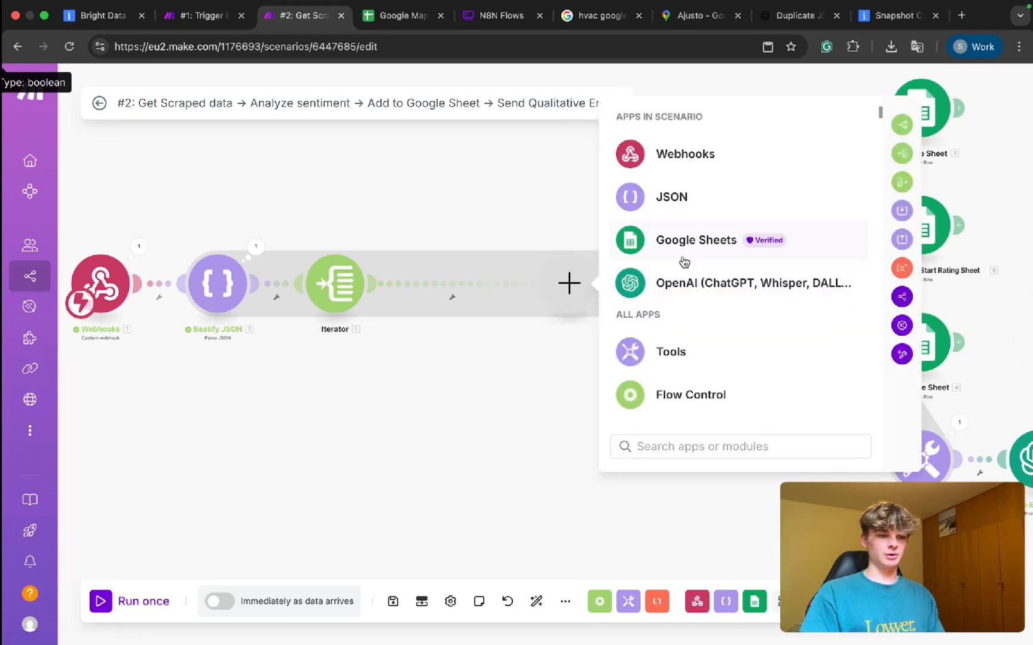
scroll(708, 350, down, 1)
text(template)
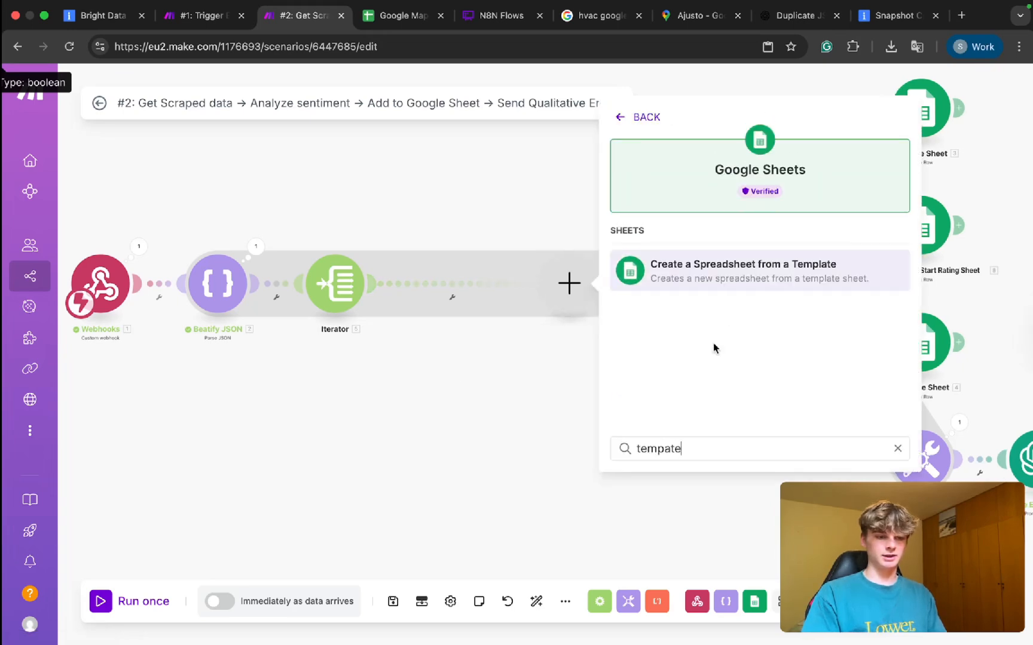
click(789, 270)
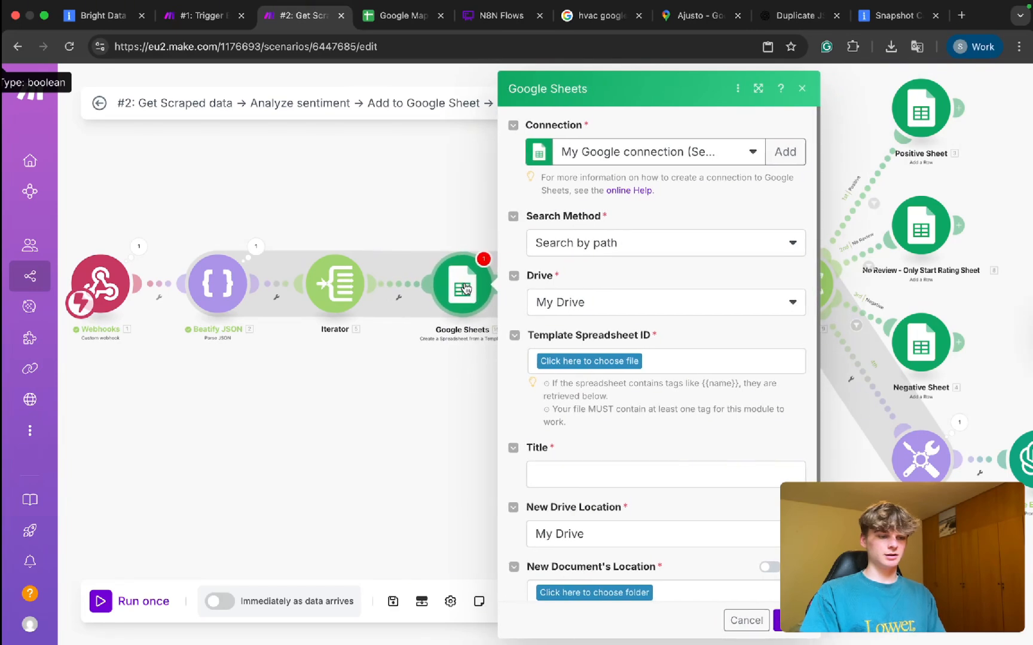
Set the template search to Enter manually and paste the reviews spreadsheet's ID from its URL.
click(618, 259)
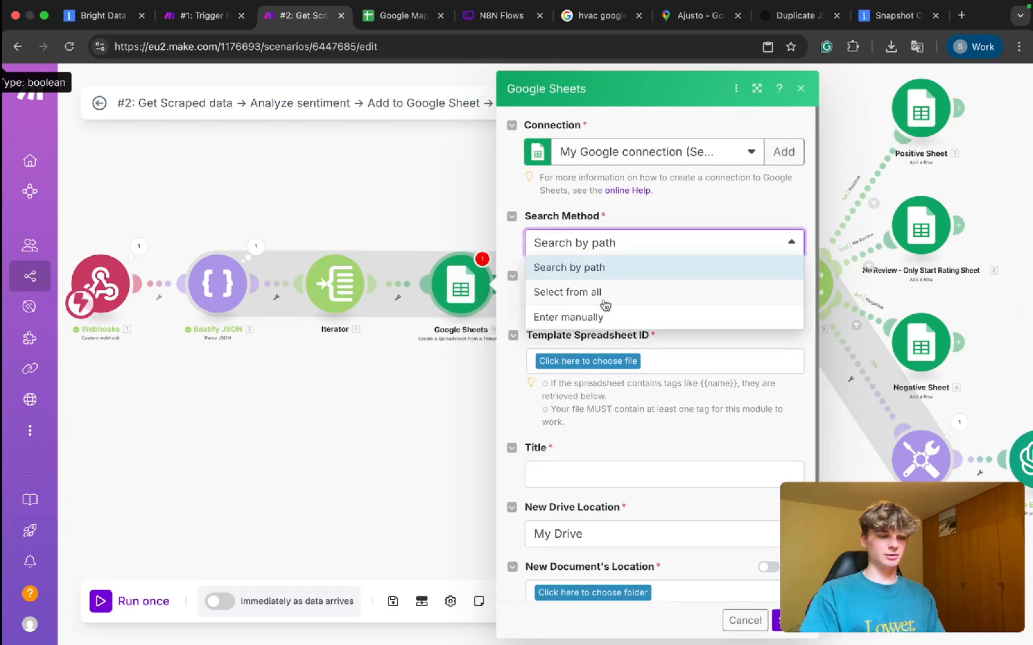
click(597, 323)
click(577, 303)
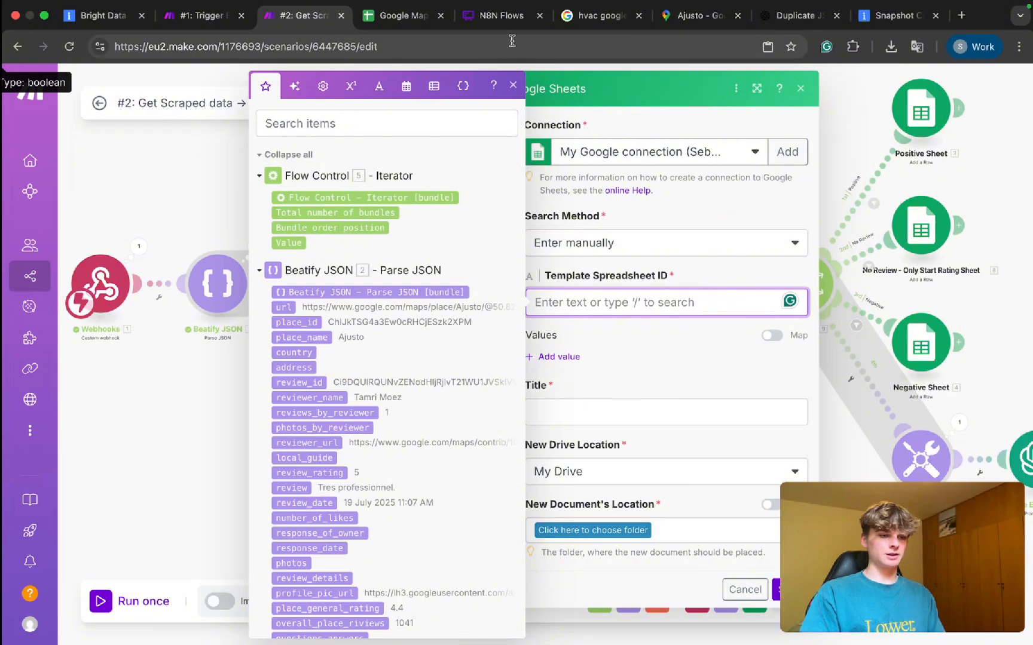
click(486, 18)
click(400, 15)
click(283, 51)
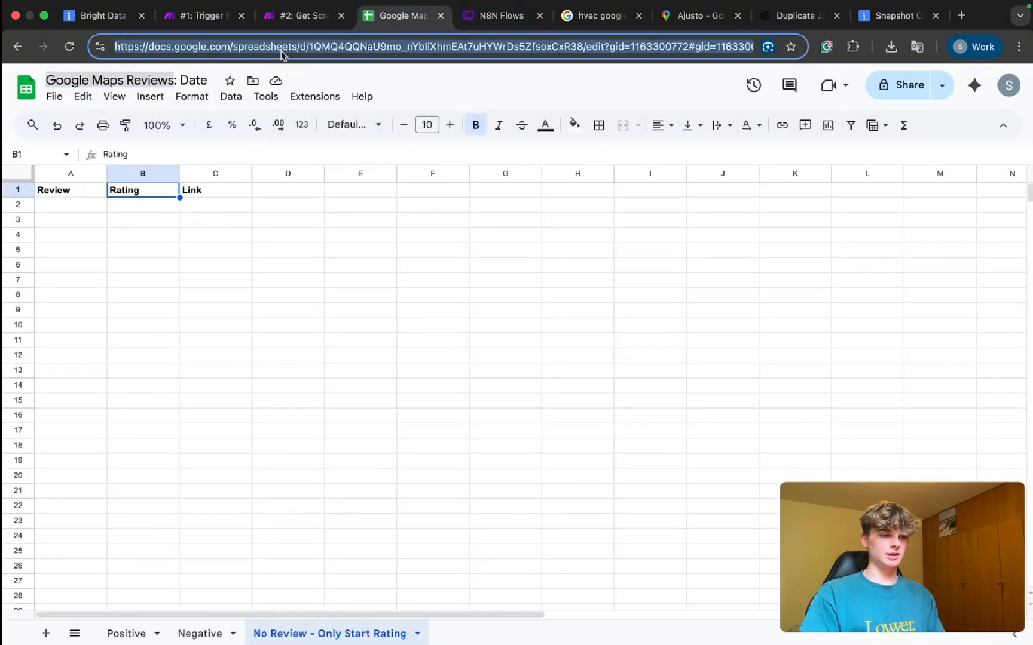
click(317, 48)
drag(310, 50, 557, 50)
key(super+c)
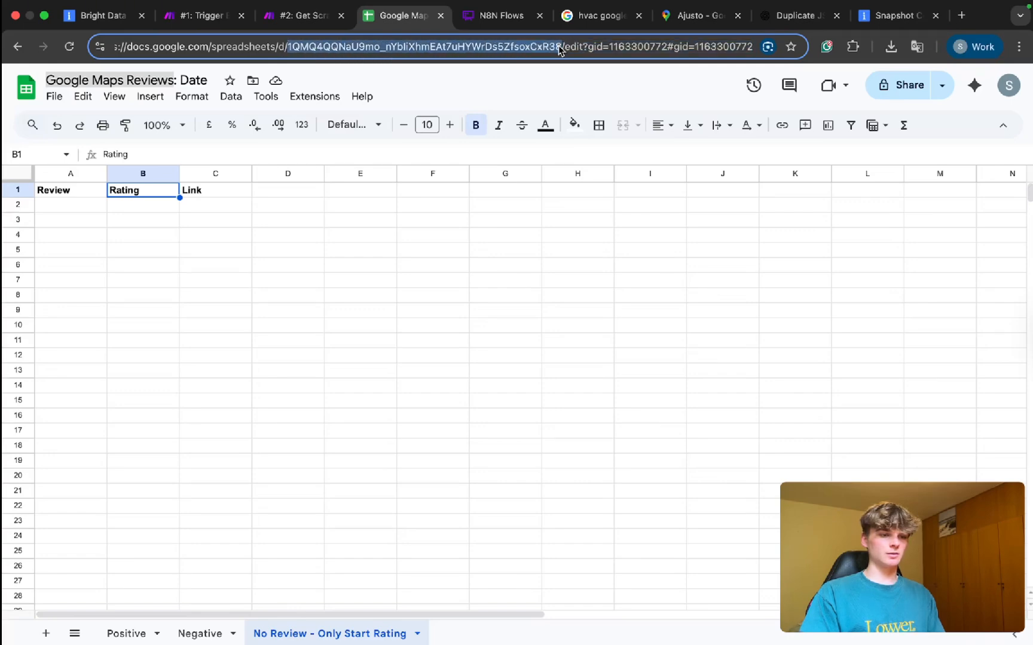
click(294, 16)
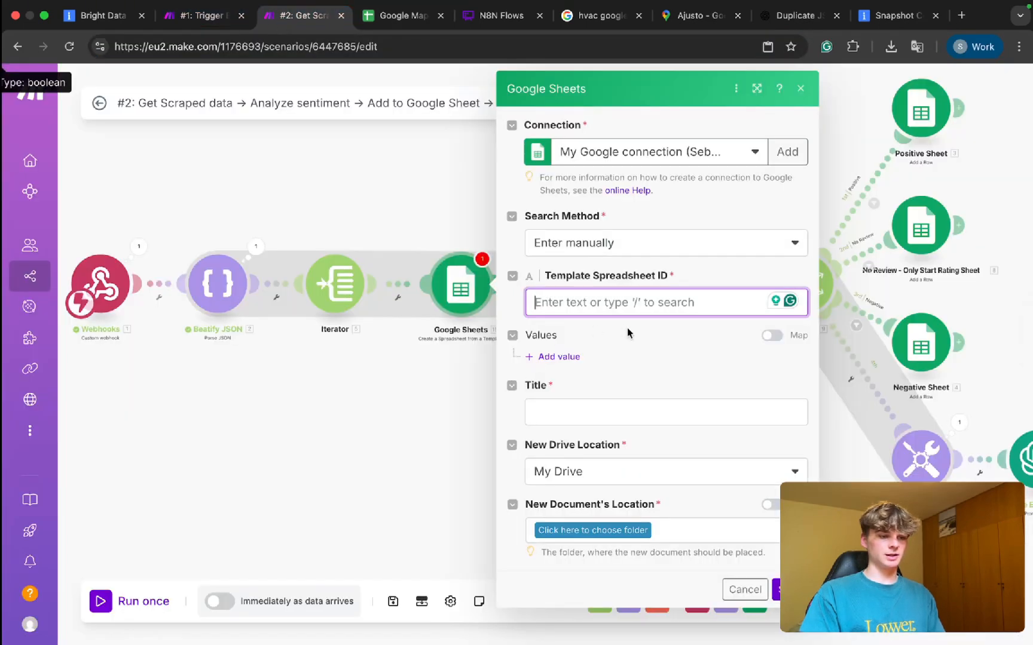
key(super+v)
Copy 'Google Maps Reviews' from the spreadsheet title for the module's Title.
click(572, 432)
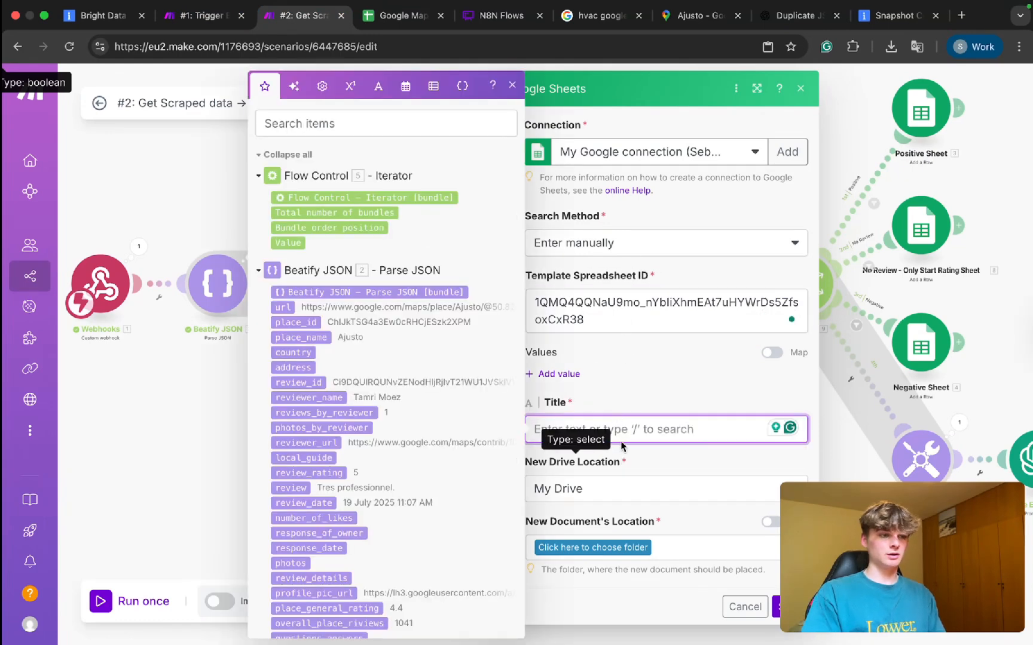
click(392, 24)
click(173, 80)
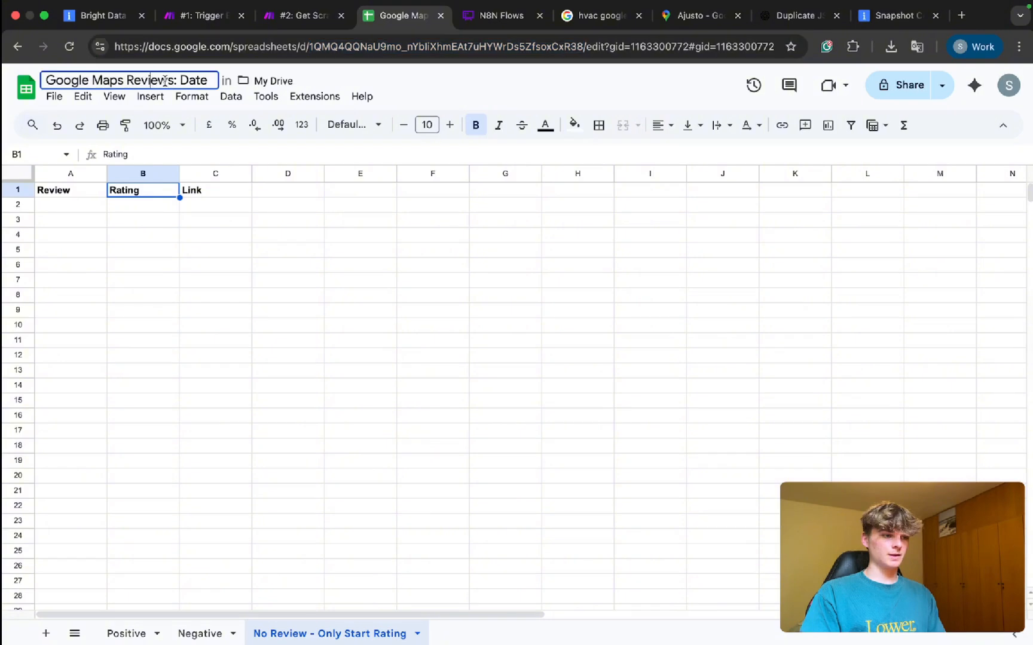
drag(172, 80, 45, 80)
key(ctrl+c)
click(299, 18)
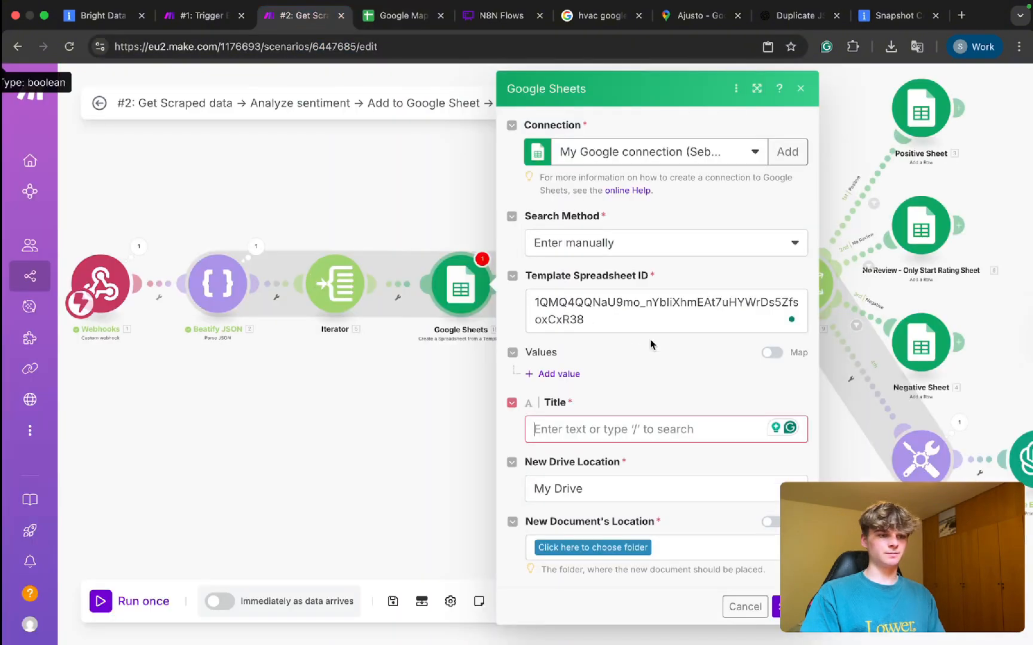
Set the Title to 'Google Maps Competitors Reviews:' followed by formatDate(now; DD-MM-YYYY).
click(565, 421)
key(ctrl+v)
click(609, 429)
text(Compe)
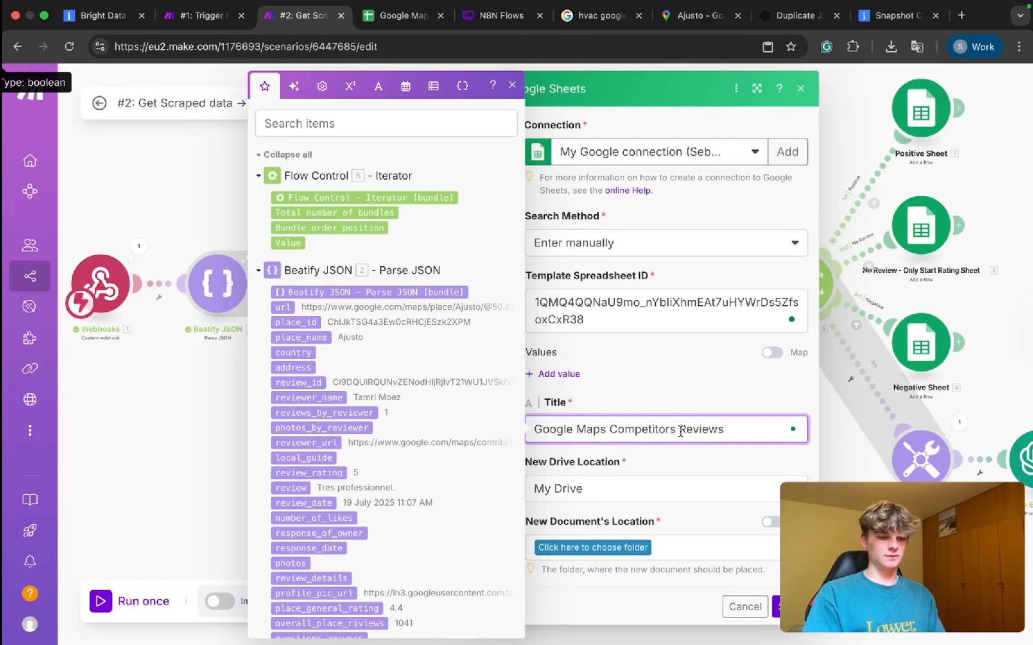
text(:)
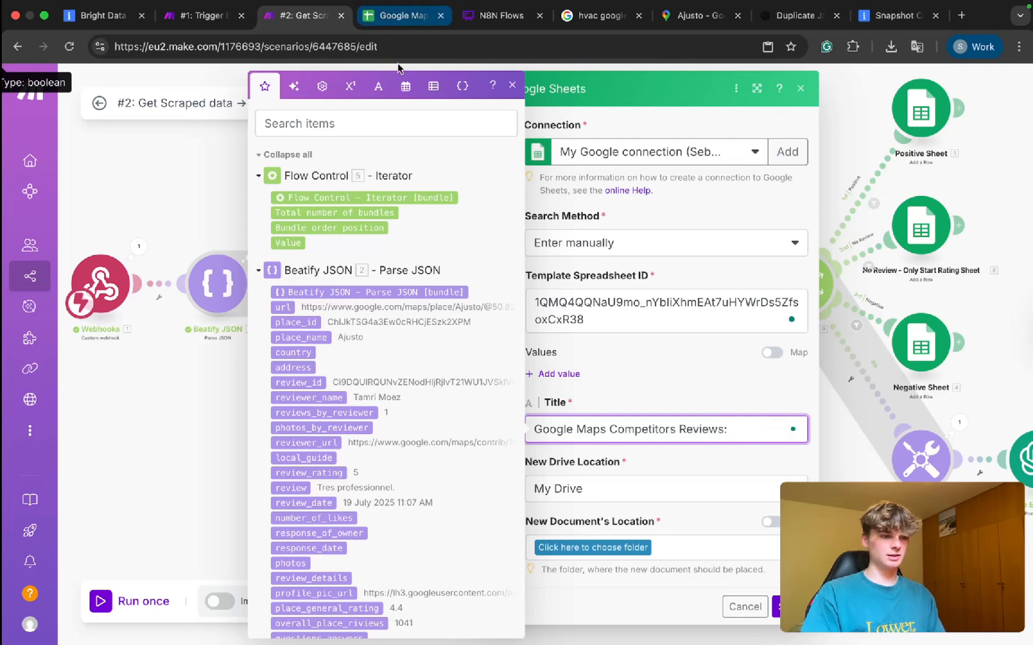
click(405, 86)
click(287, 618)
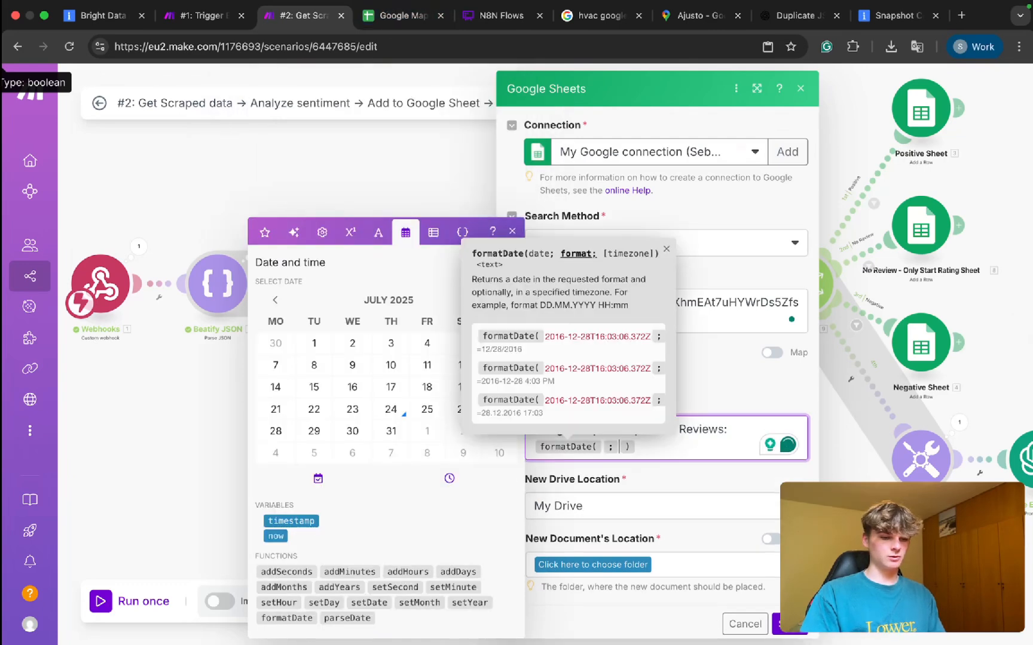
click(275, 536)
text(DD-MM-Y)
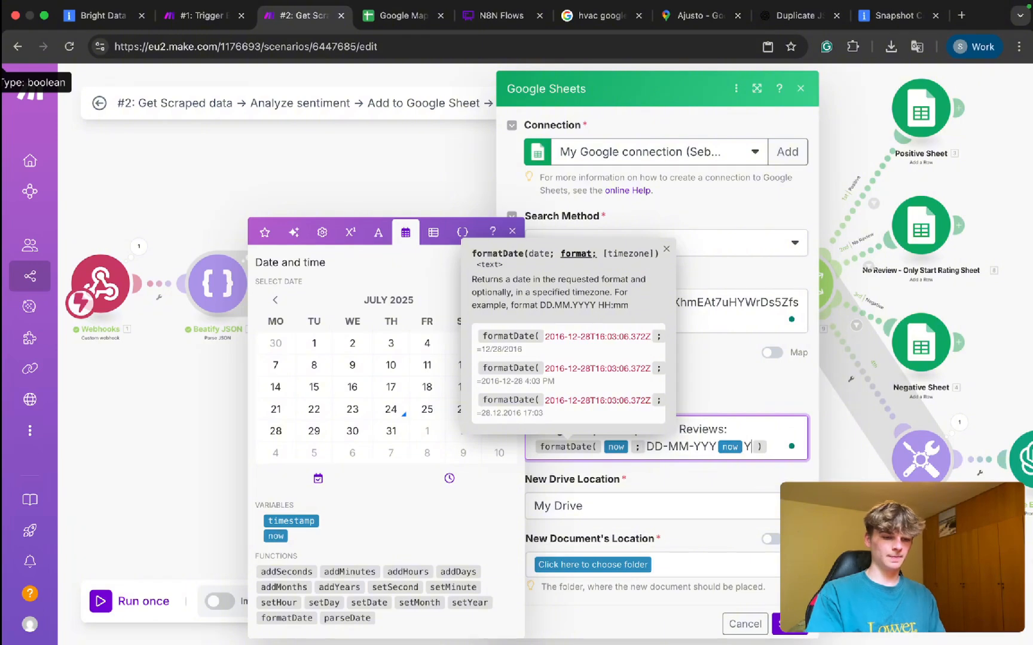
text(YYY)
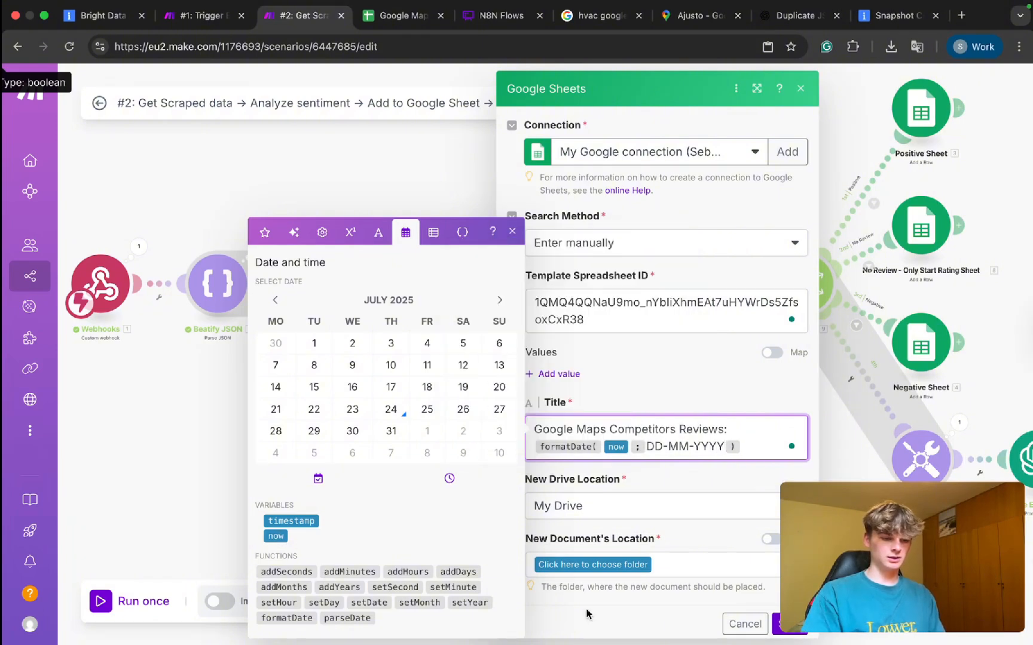
Save the new spreadsheet to My Drive's root folder '/' and confirm the module settings.
click(695, 518)
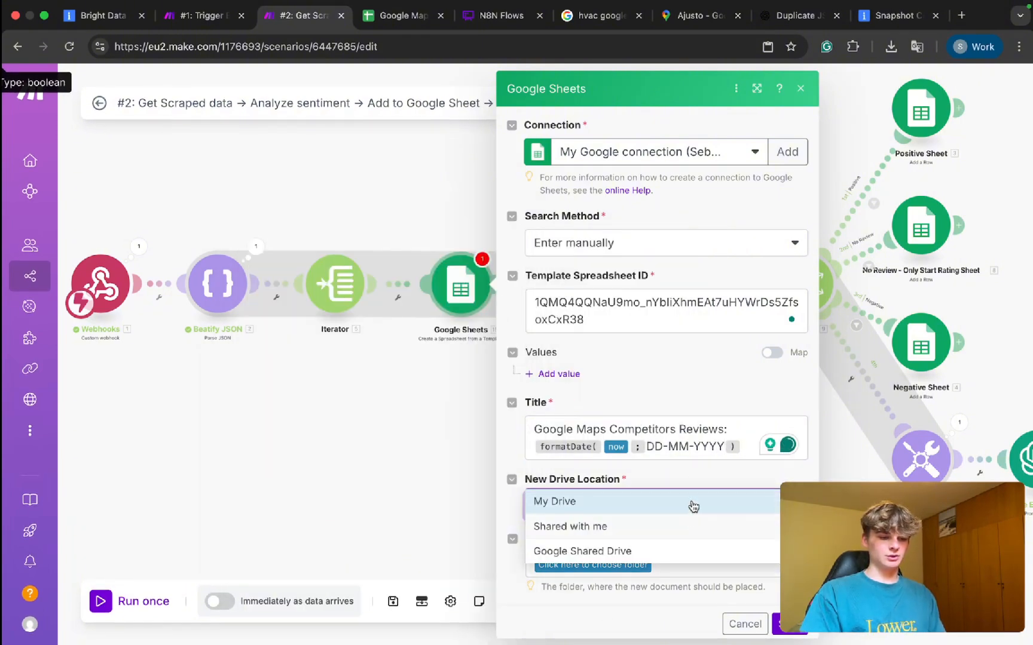
click(683, 479)
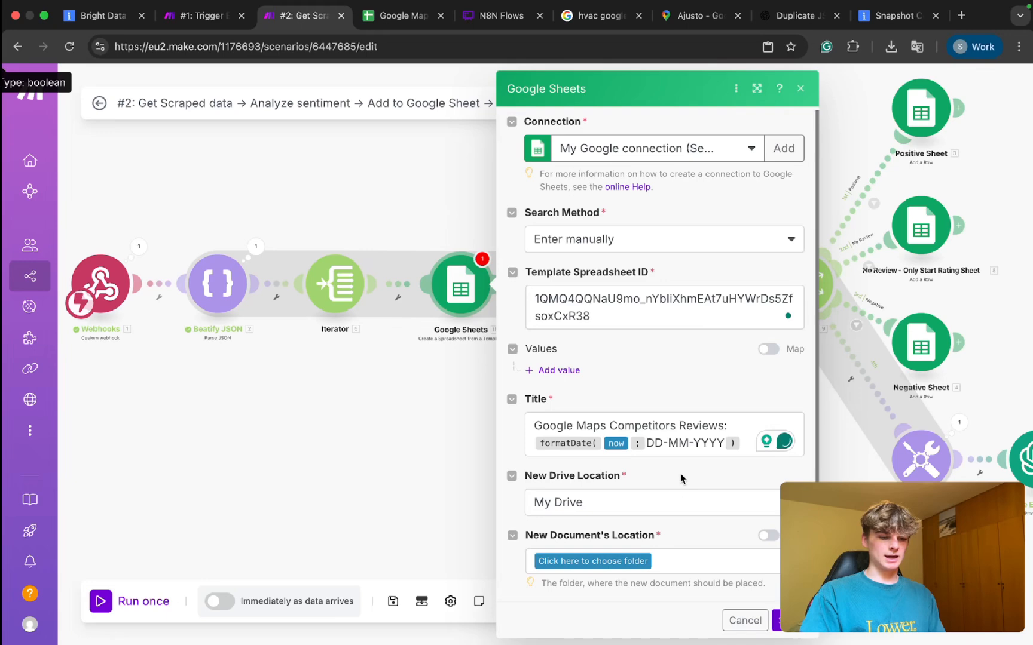
click(608, 562)
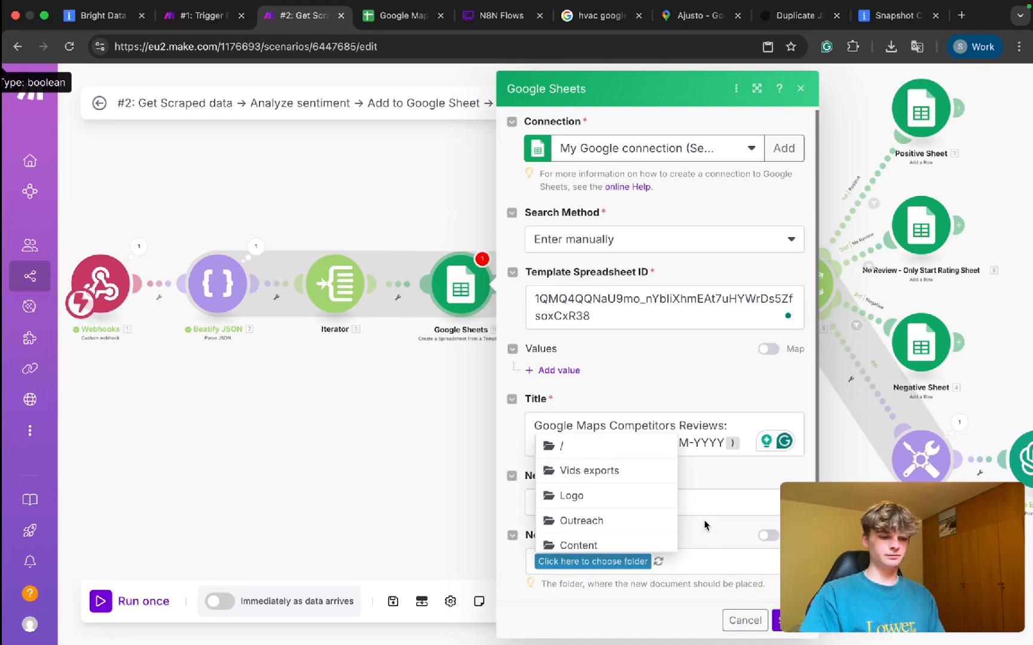
click(613, 442)
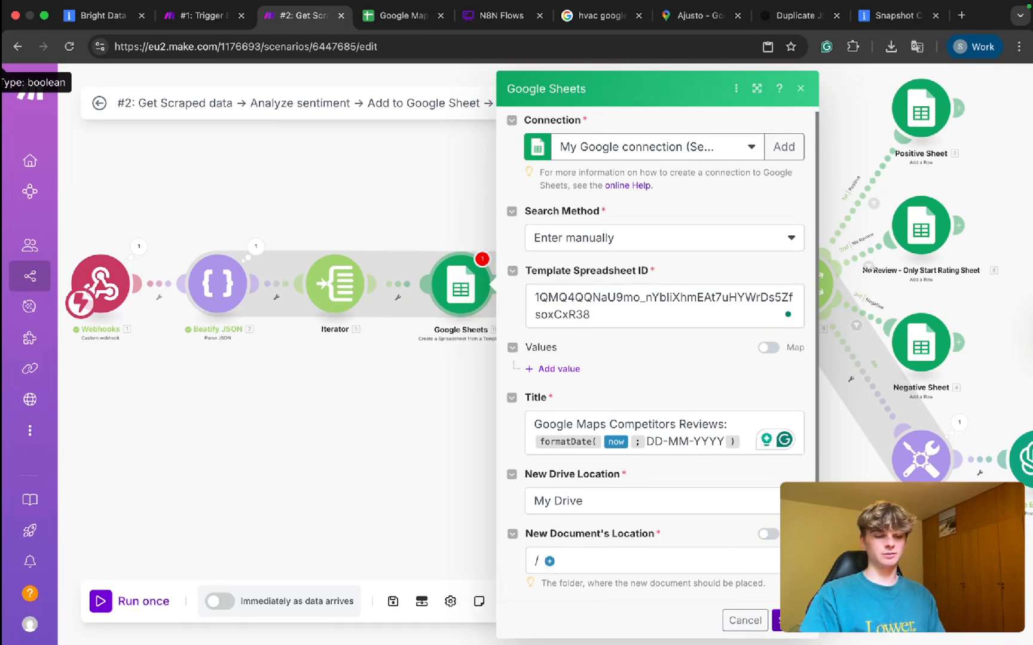
click(550, 561)
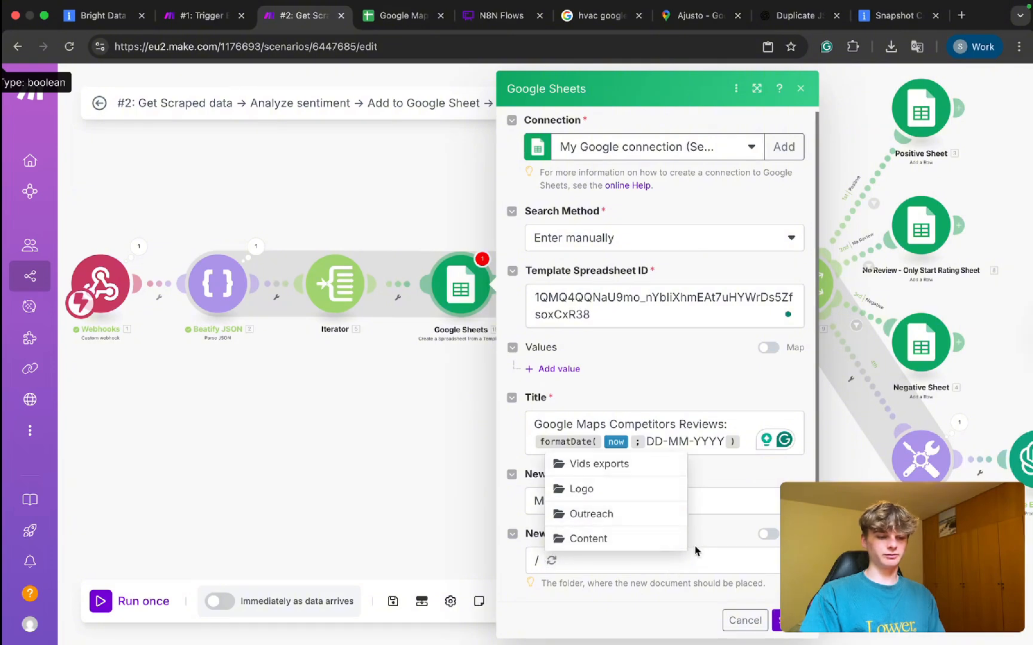
click(704, 527)
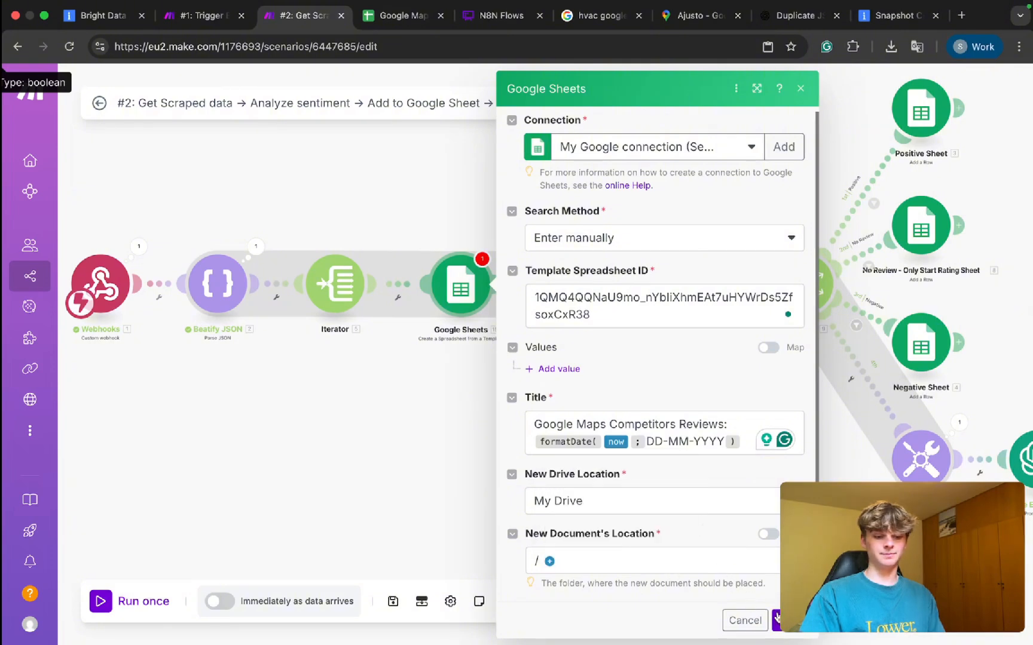
scroll(704, 508, up, 1)
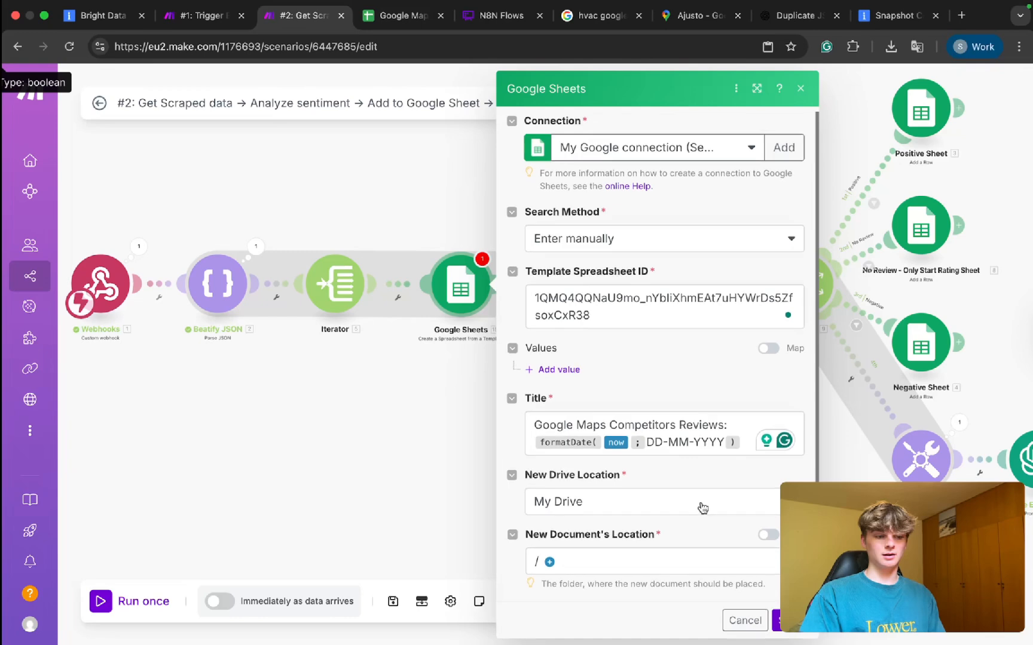
click(781, 627)
Check the template spreadsheet's header cells A1:C1, Review to Link.
click(441, 6)
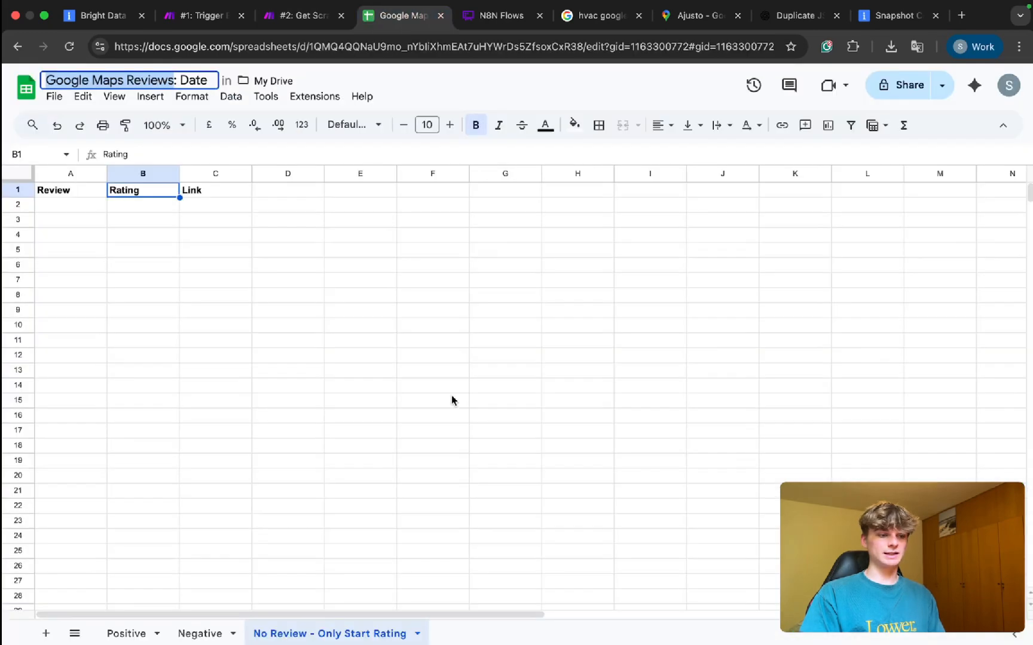
click(53, 192)
shift+click(197, 191)
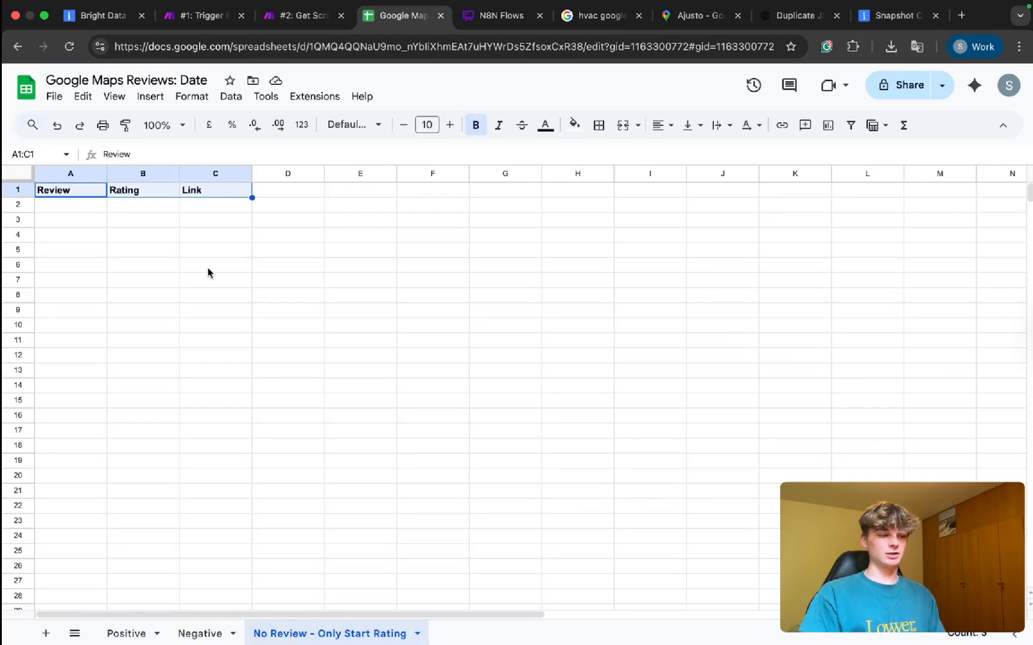
Back in scenario #2, shift the downstream modules left and auto-align the layout.
click(330, 6)
scroll(860, 231, right, 5)
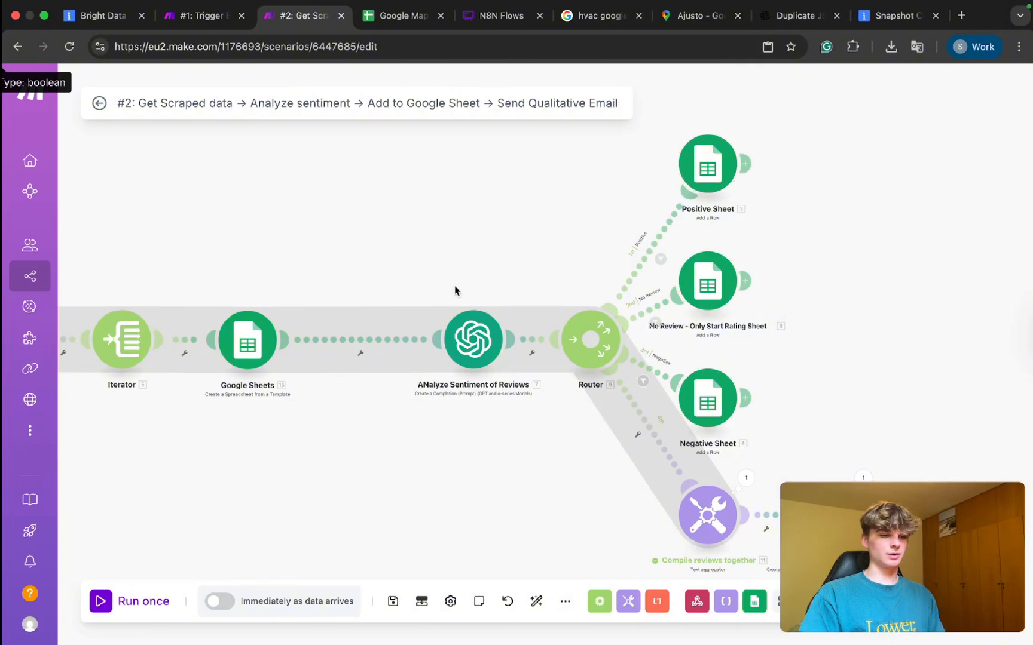
scroll(454, 275, down, 3)
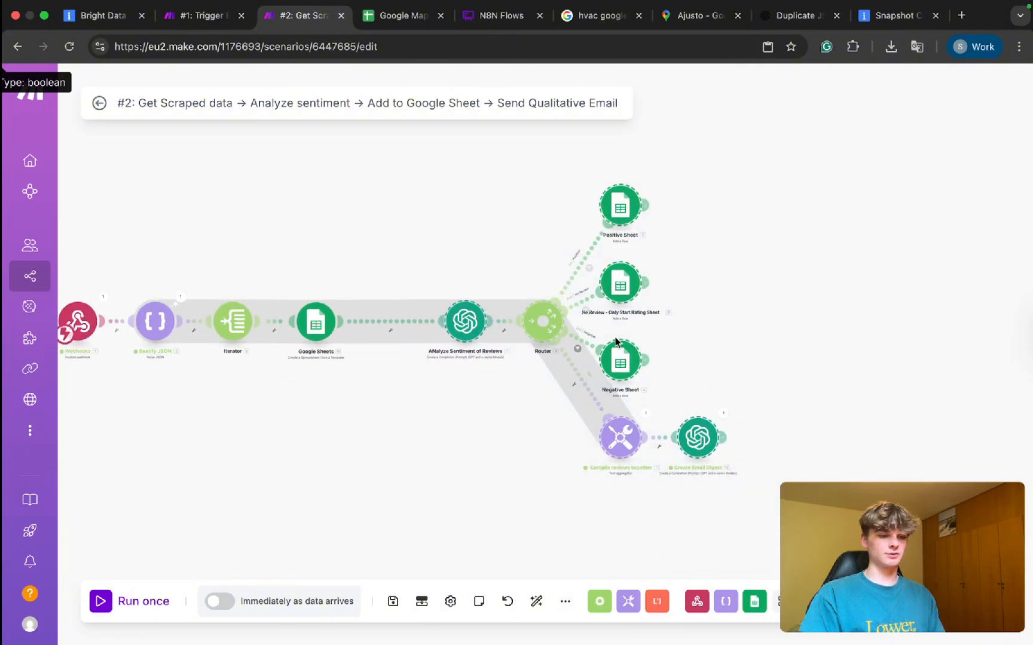
scroll(612, 355, right, 2)
drag(606, 368, 541, 369)
click(536, 602)
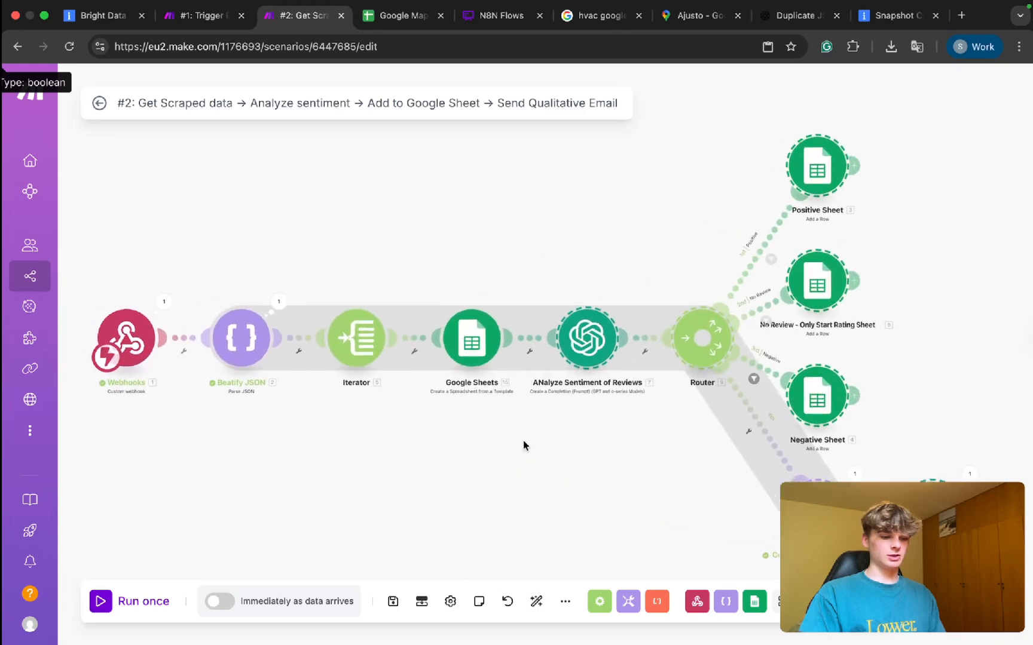
Add a route filter 'Last': Bundle order position equal to Total number of bundles.
click(780, 441)
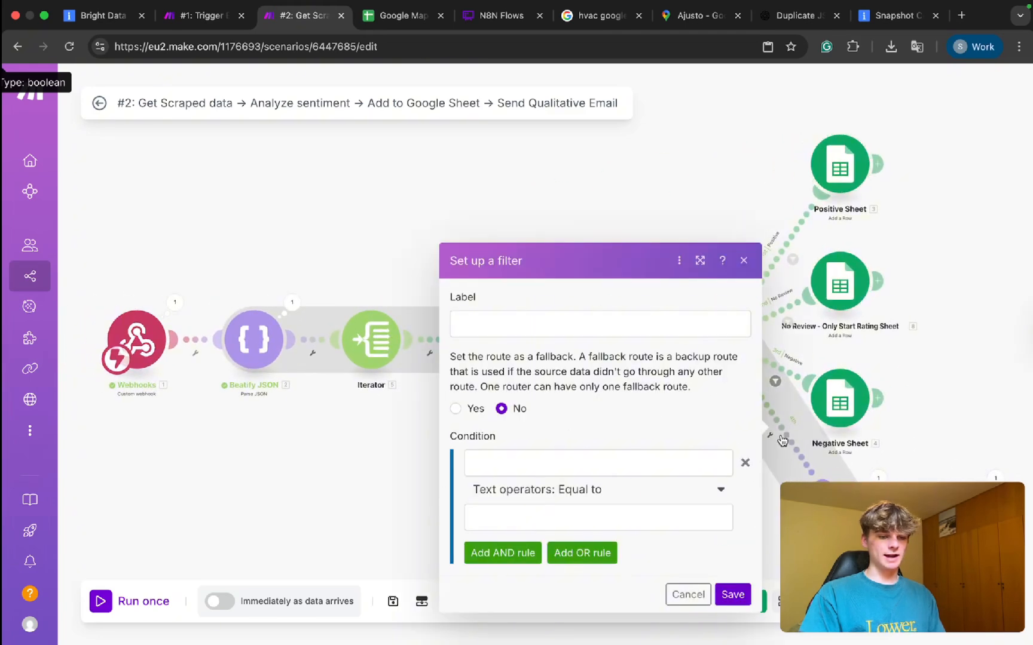
click(527, 469)
scroll(802, 339, down, 10)
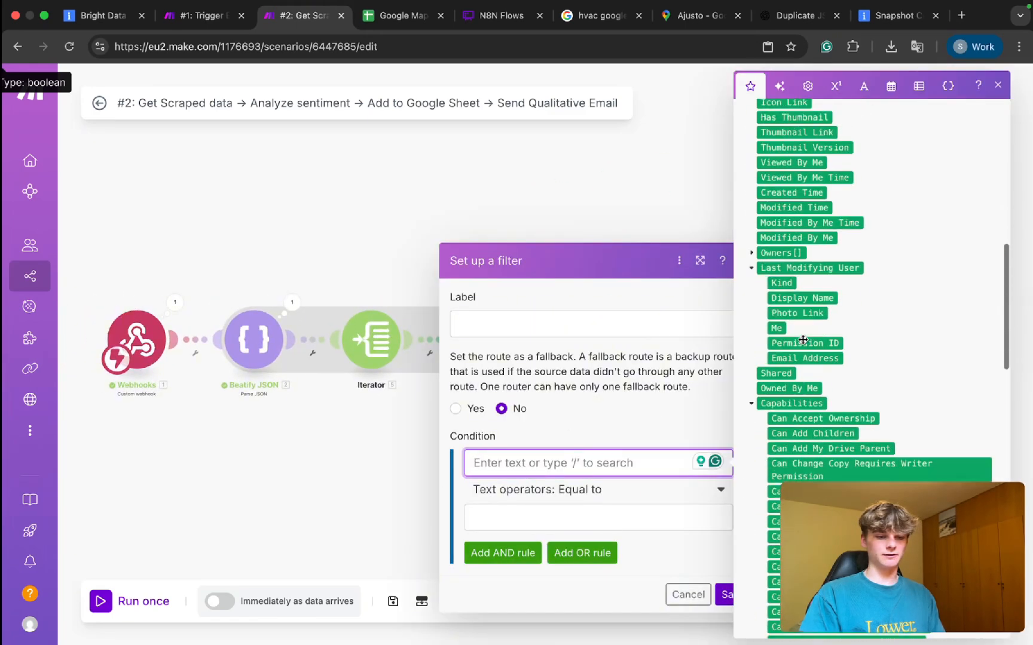
scroll(802, 340, down, 8)
scroll(802, 340, up, 4)
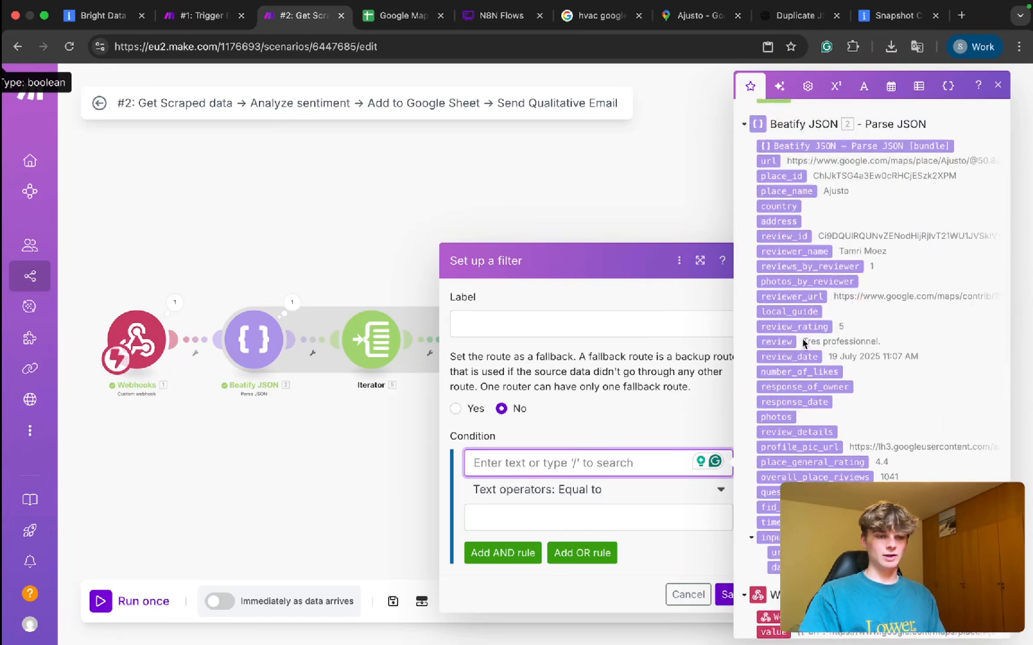
scroll(802, 339, up, 3)
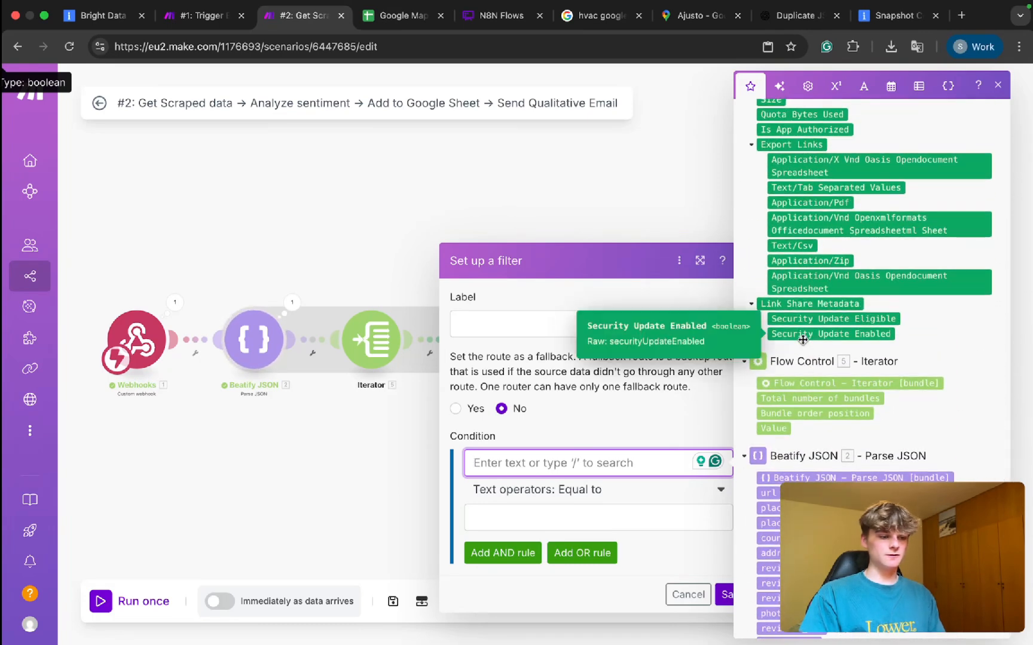
click(803, 413)
click(612, 513)
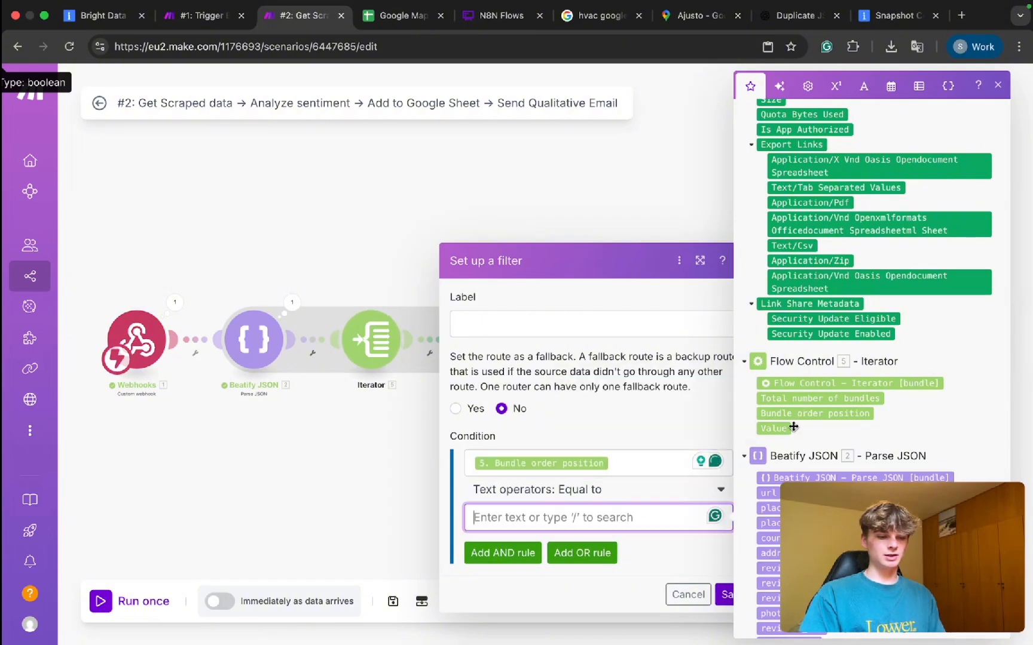
click(824, 398)
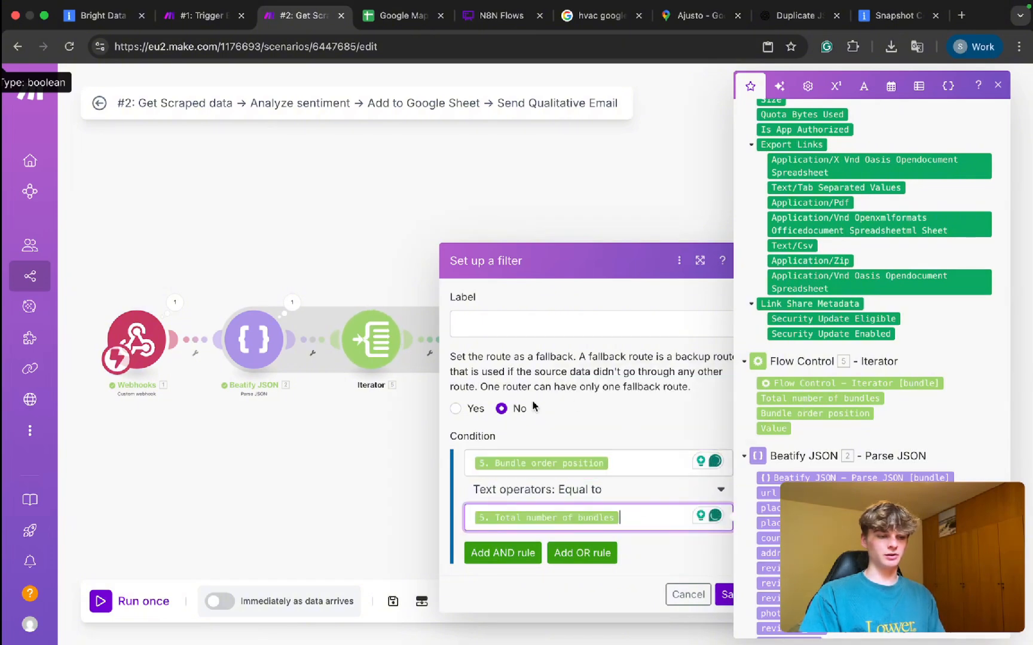
click(645, 421)
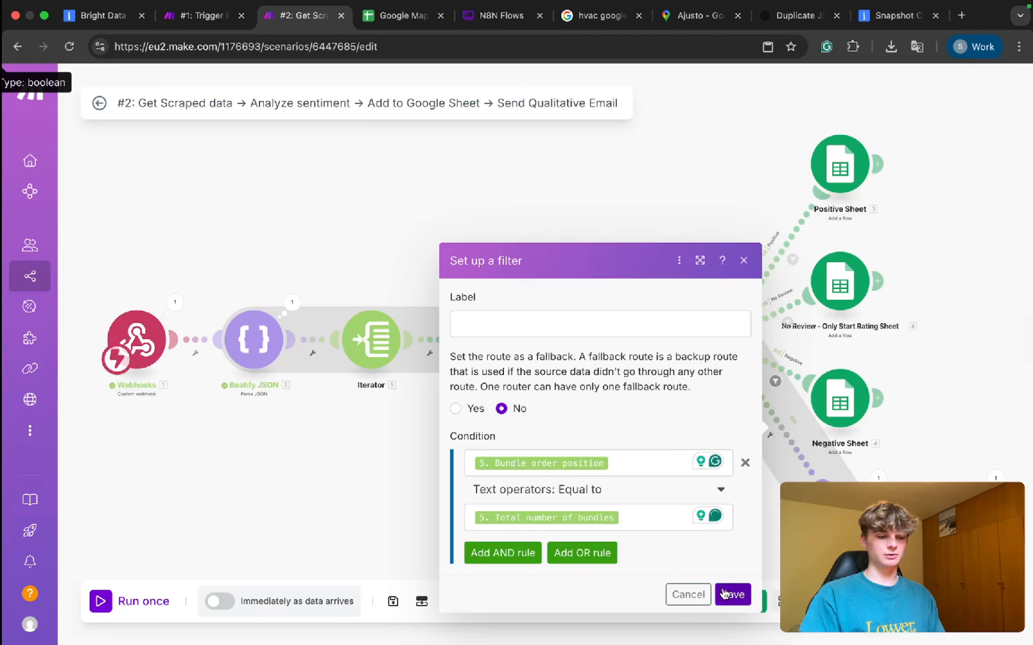
click(630, 466)
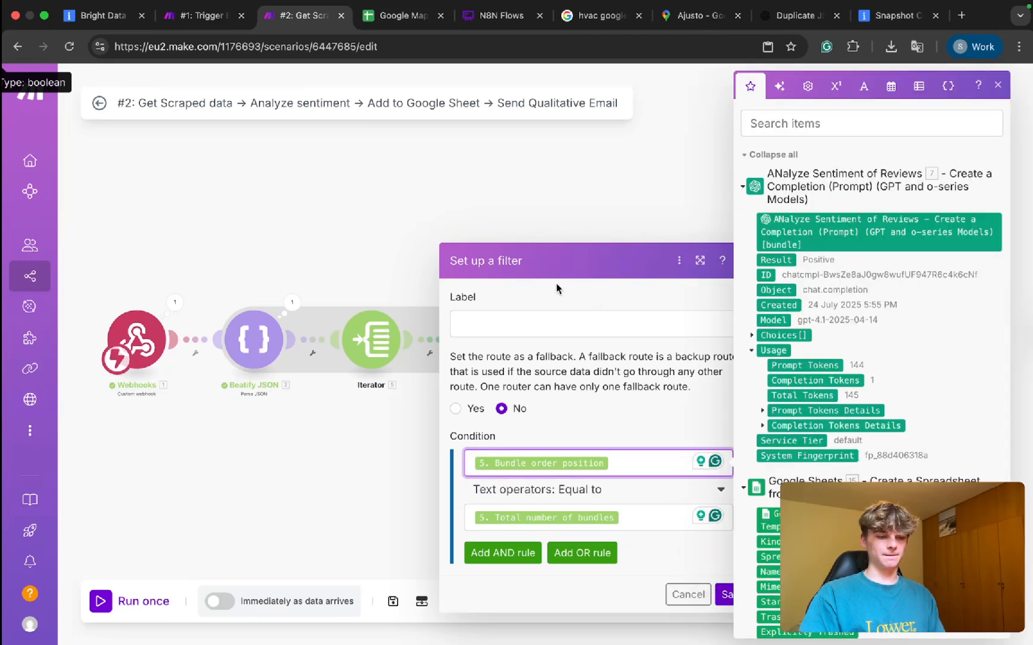
click(537, 323)
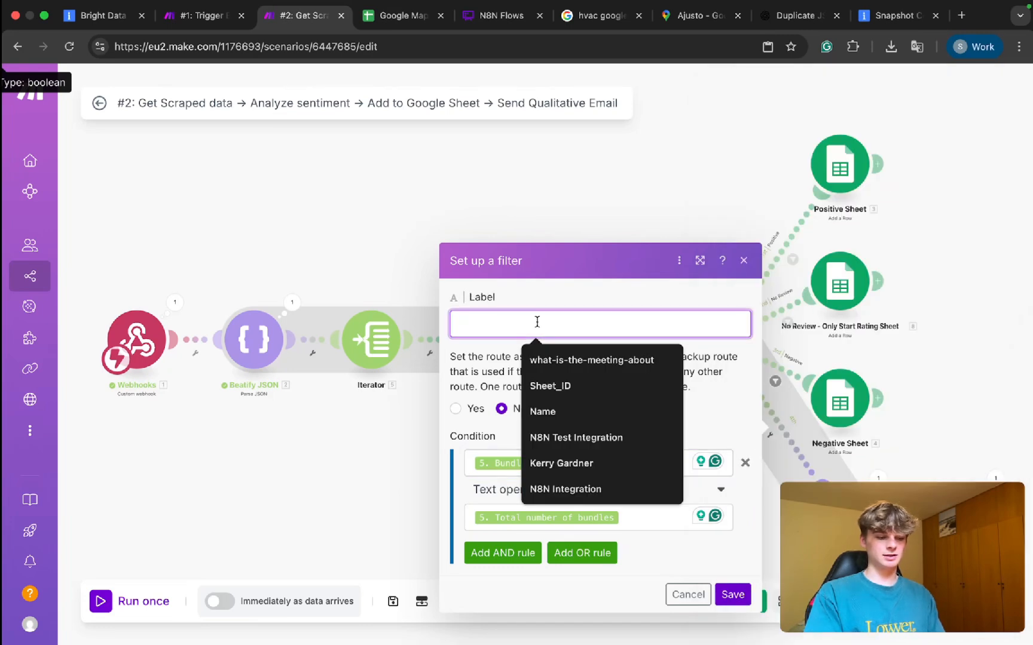
text(Last)
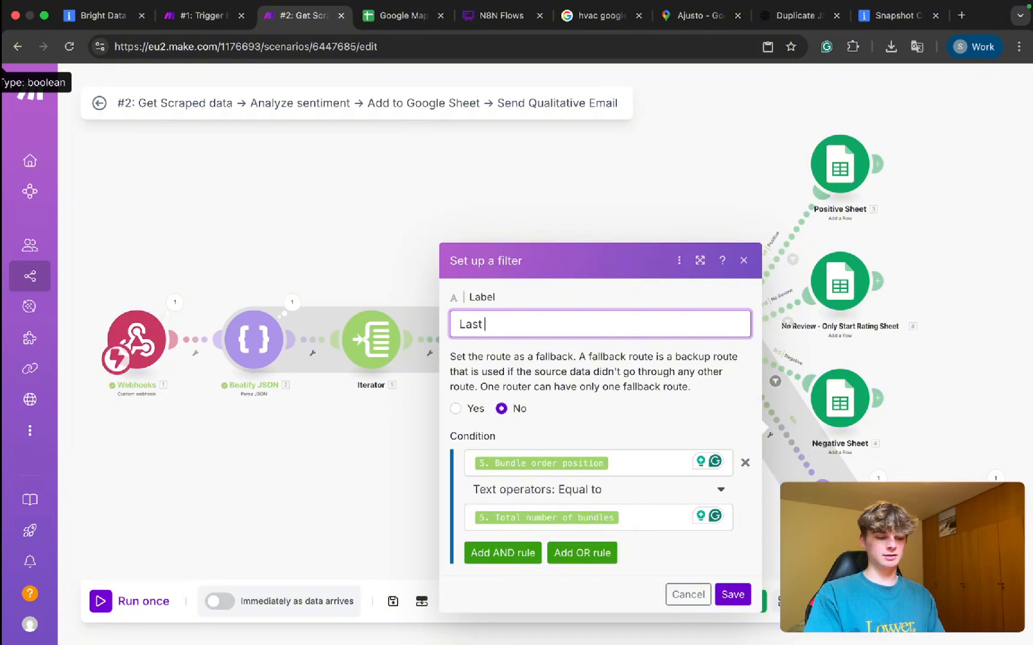
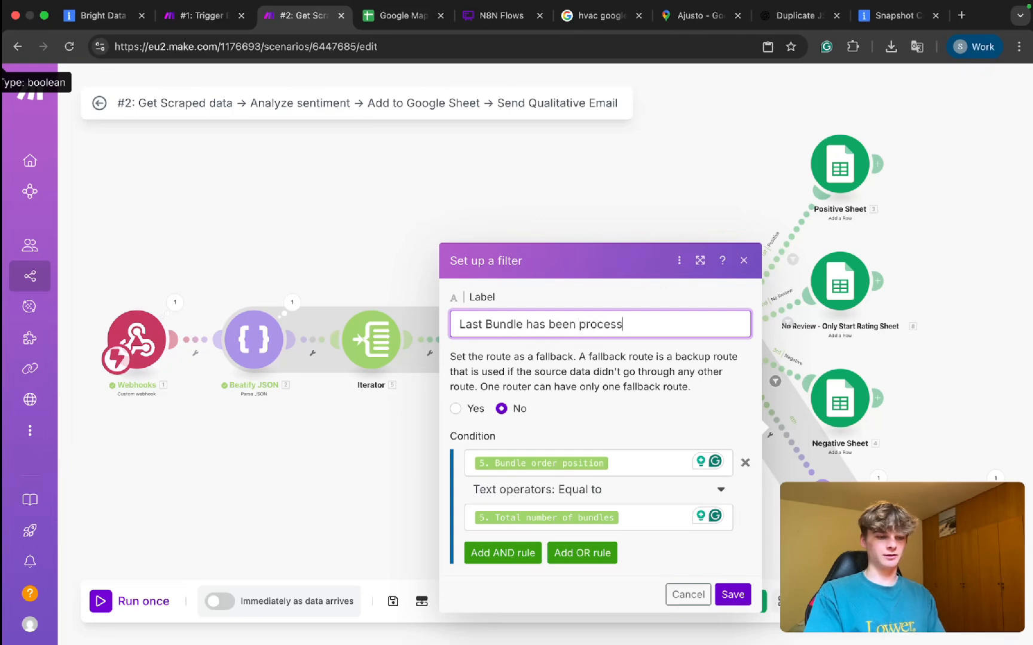
Save the 'Last Bundle has been processed?' filter and run scenario #2 once.
click(733, 596)
drag(673, 468, 562, 406)
scroll(562, 406, down, 2)
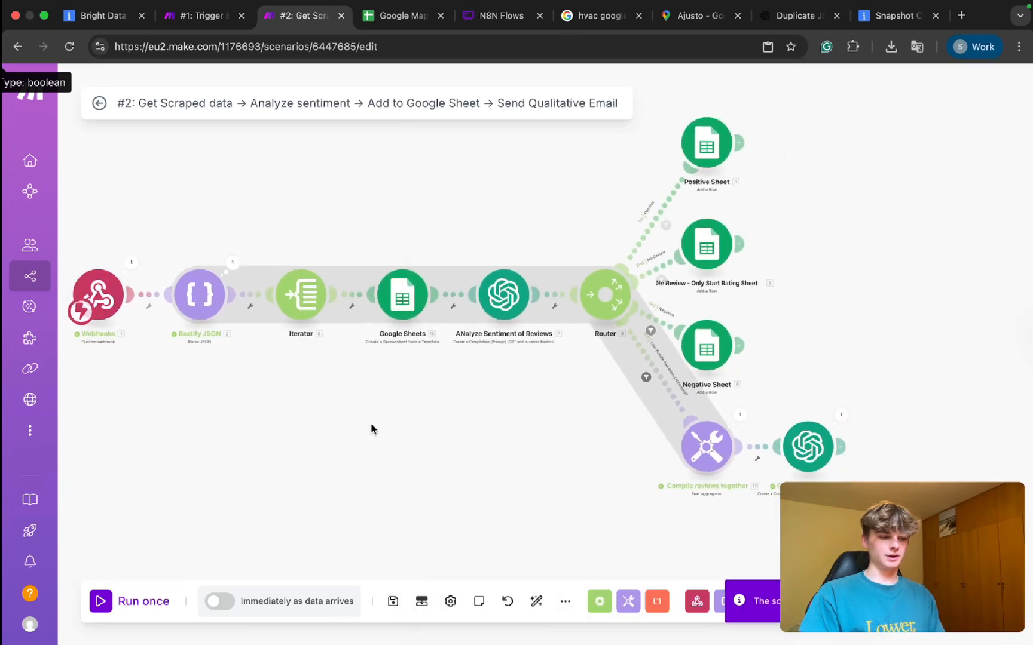
click(129, 601)
Run scenario #1 once, then go back to scenario #2 to watch its run.
click(206, 16)
click(129, 601)
click(298, 15)
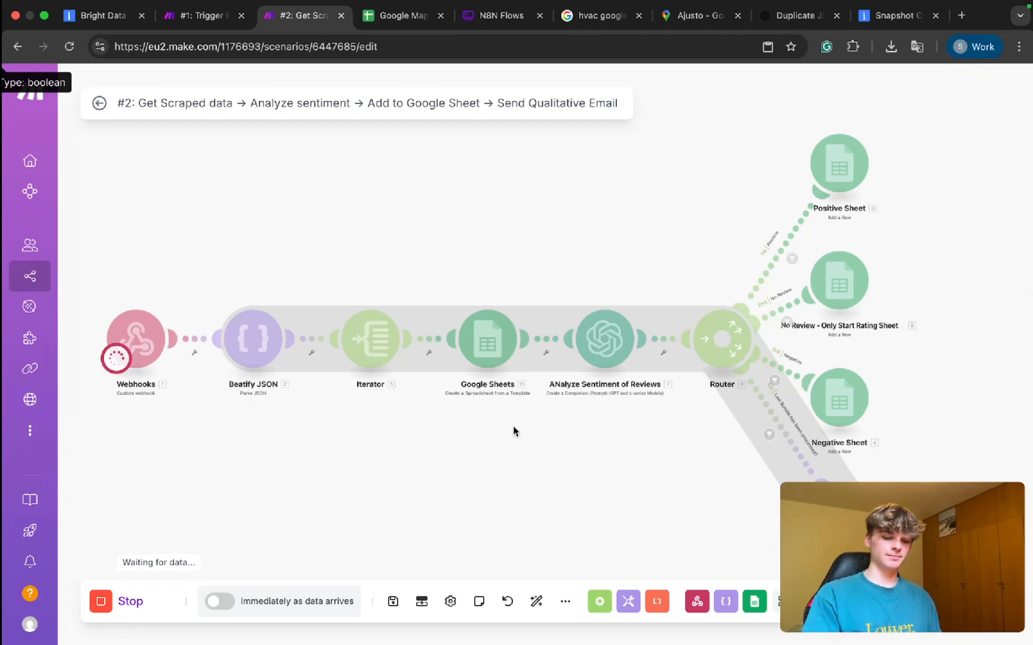
Watch scenario #2 stop with a Google Sheets error and view the Google Maps Reviews spreadsheet.
key(ctrl+Tab)
click(295, 18)
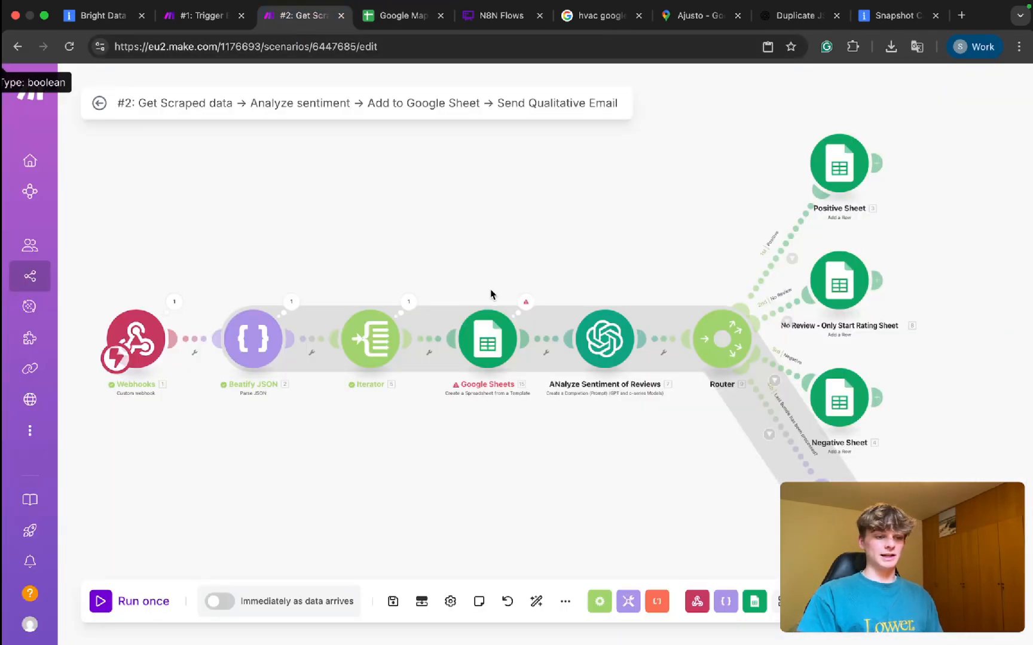
key(ctrl+Tab)
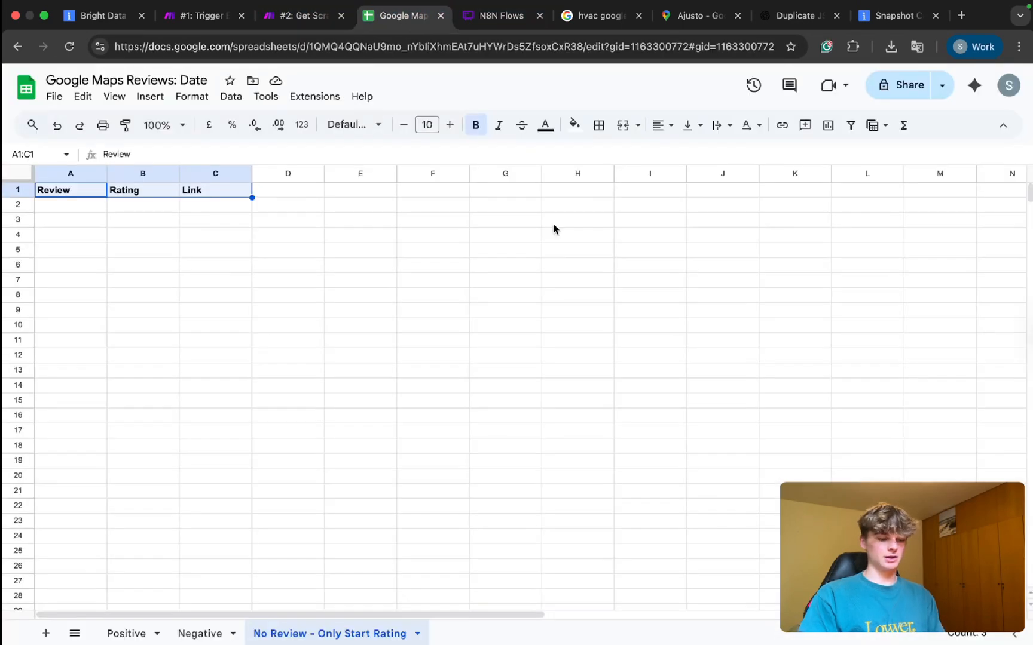
Open Google Drive in a new browser tab placed fourth.
key(ctrl+t)
text(go)
key(BackSpace)
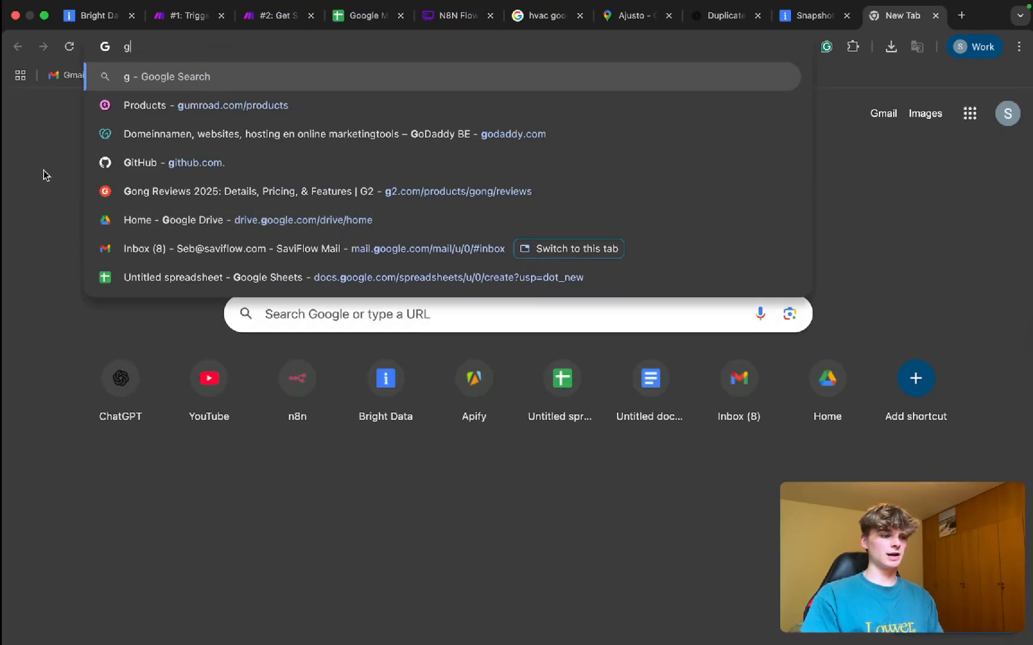
key(BackSpace)
click(132, 75)
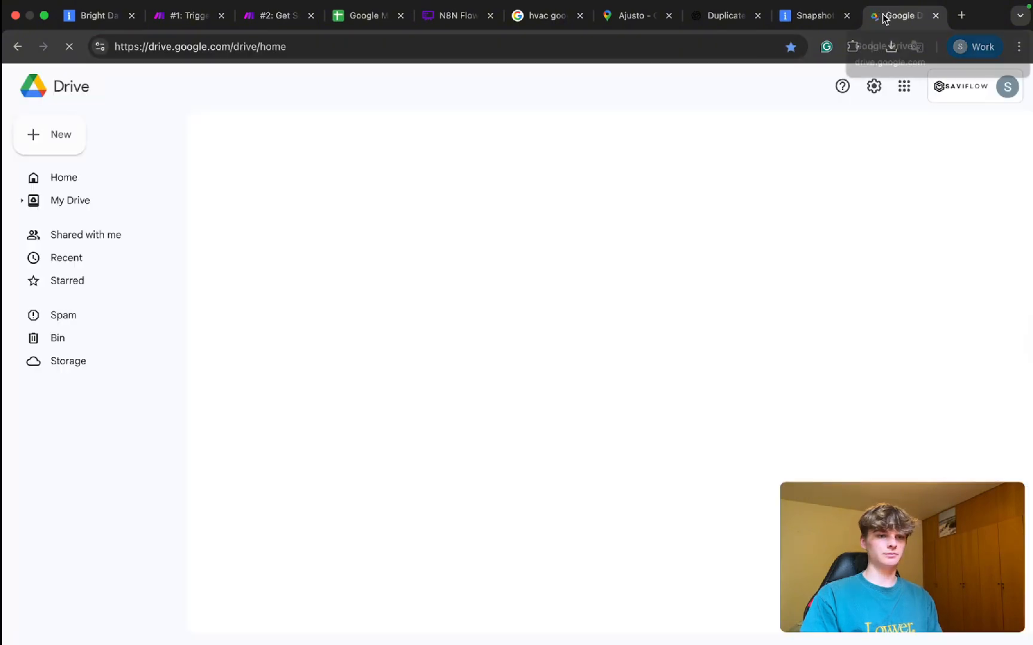
drag(887, 16, 344, 24)
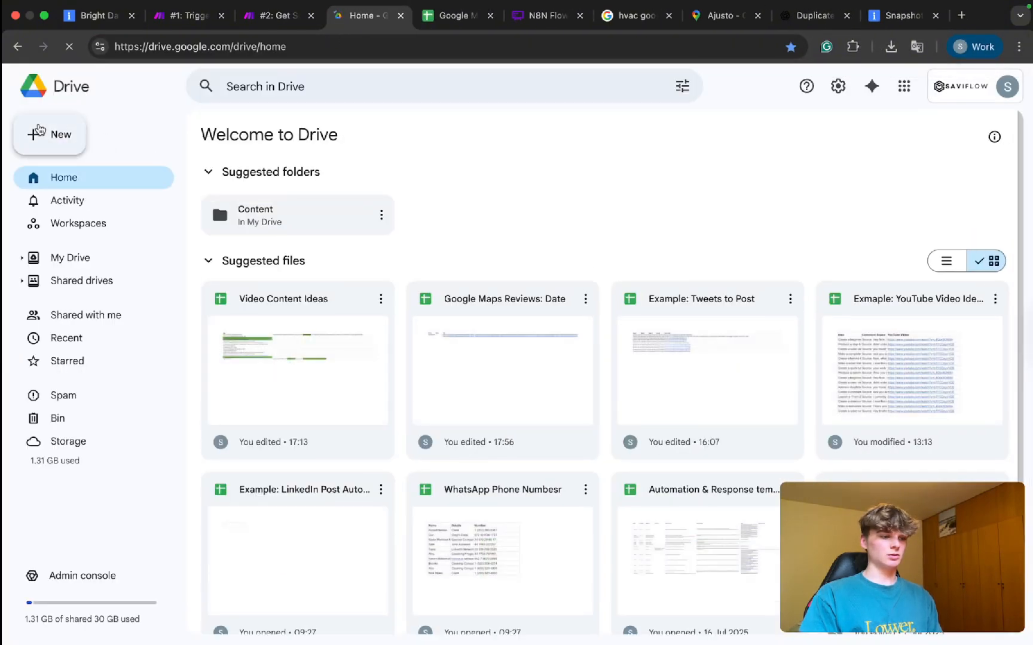
Create a new Google Sheets spreadsheet from a template, then return to the Google Maps Reviews sheet.
click(71, 146)
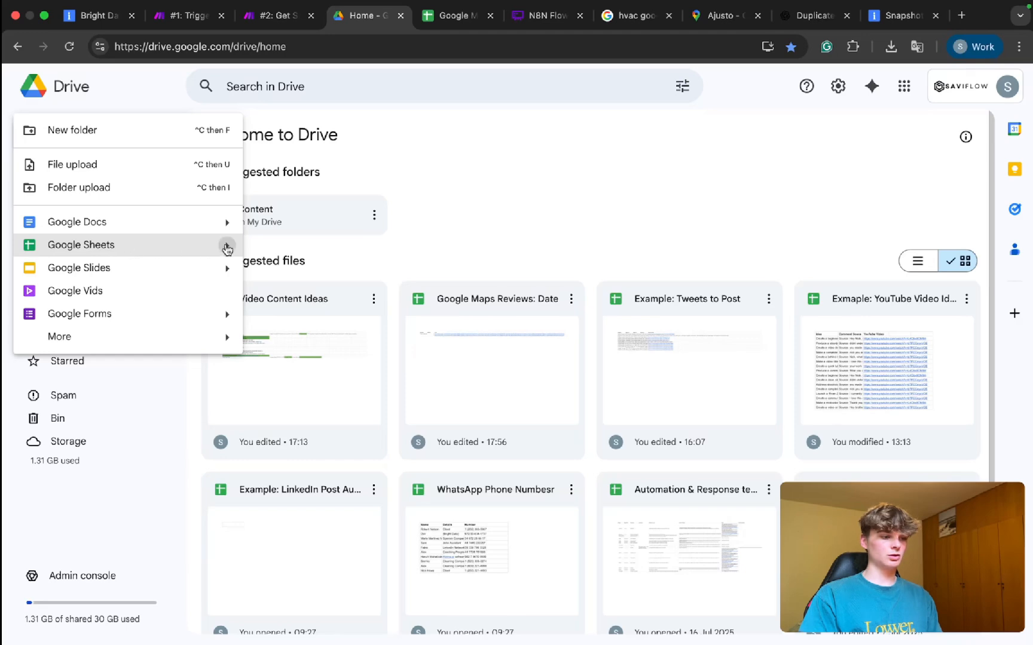
mouse_move(226, 245)
click(283, 275)
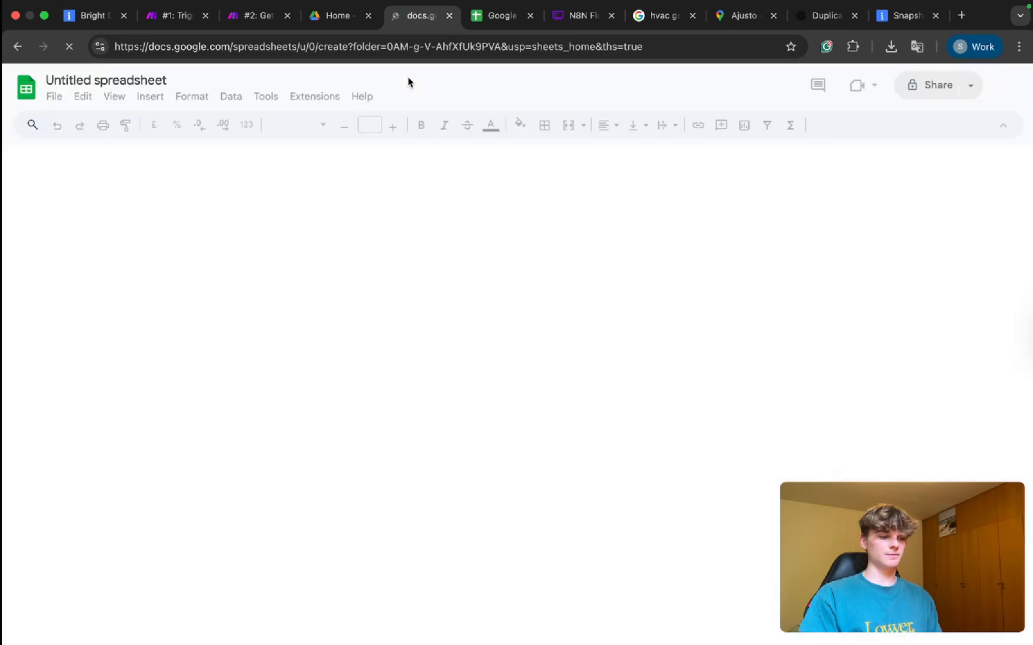
click(487, 17)
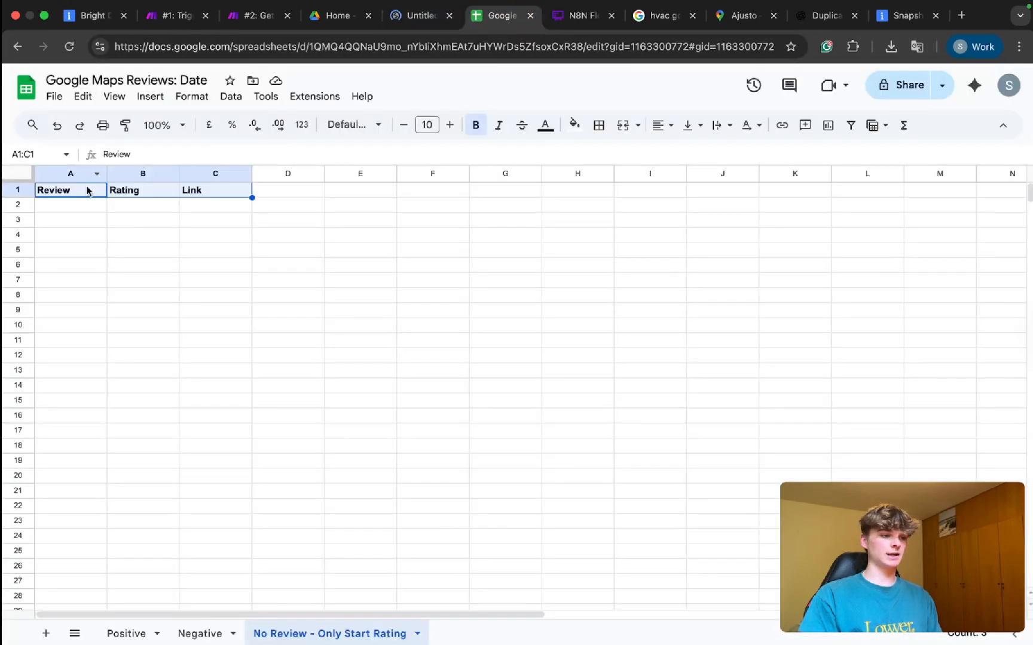
Copy the Review, Rating, Link headers into A1 of the new Untitled spreadsheet.
click(77, 235)
drag(59, 192, 185, 192)
key(ctrl+c)
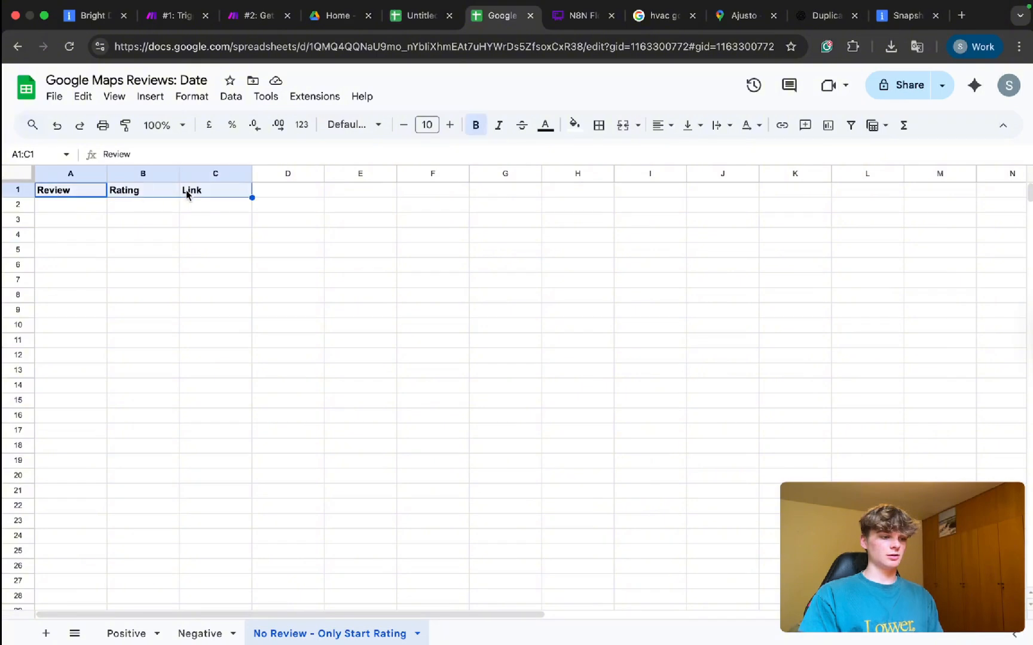
click(417, 17)
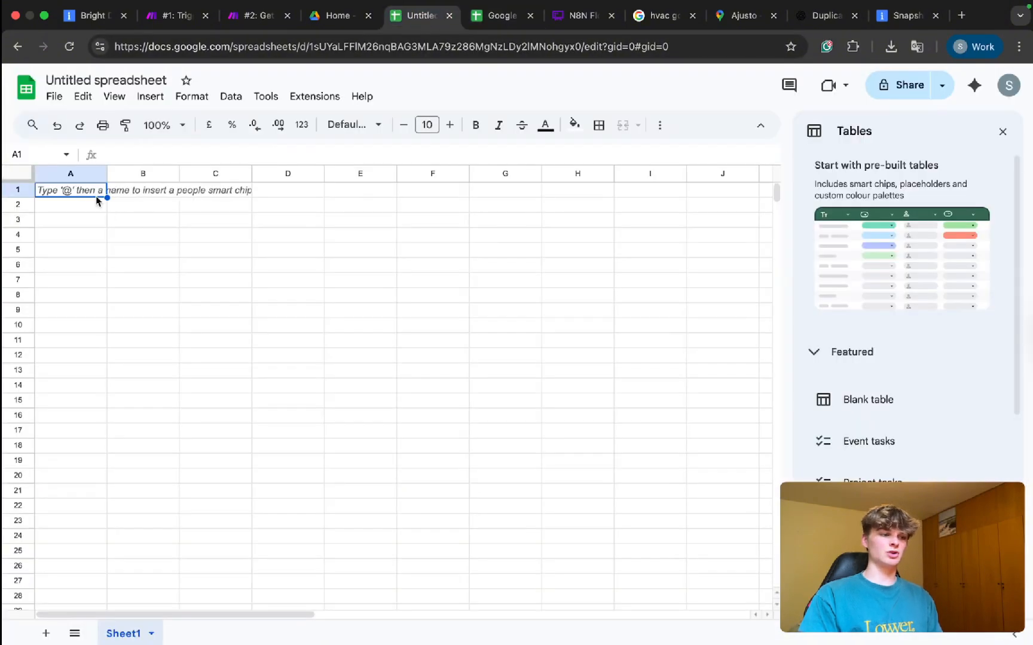
key(ctrl+v)
click(143, 235)
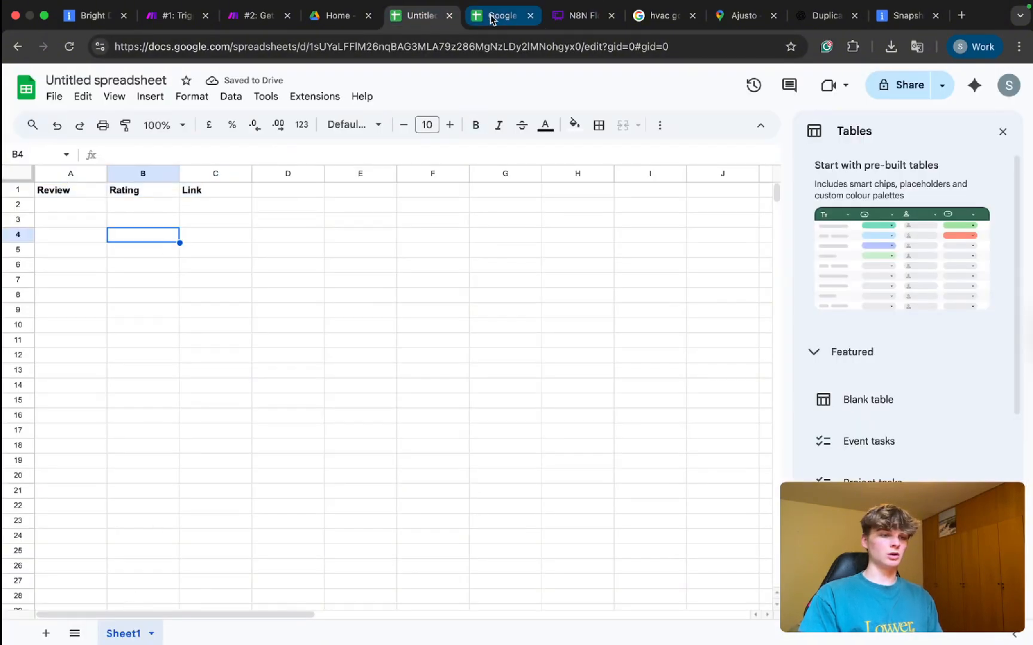
Rename the new spreadsheet's Sheet1 to Positive.
click(494, 17)
click(124, 635)
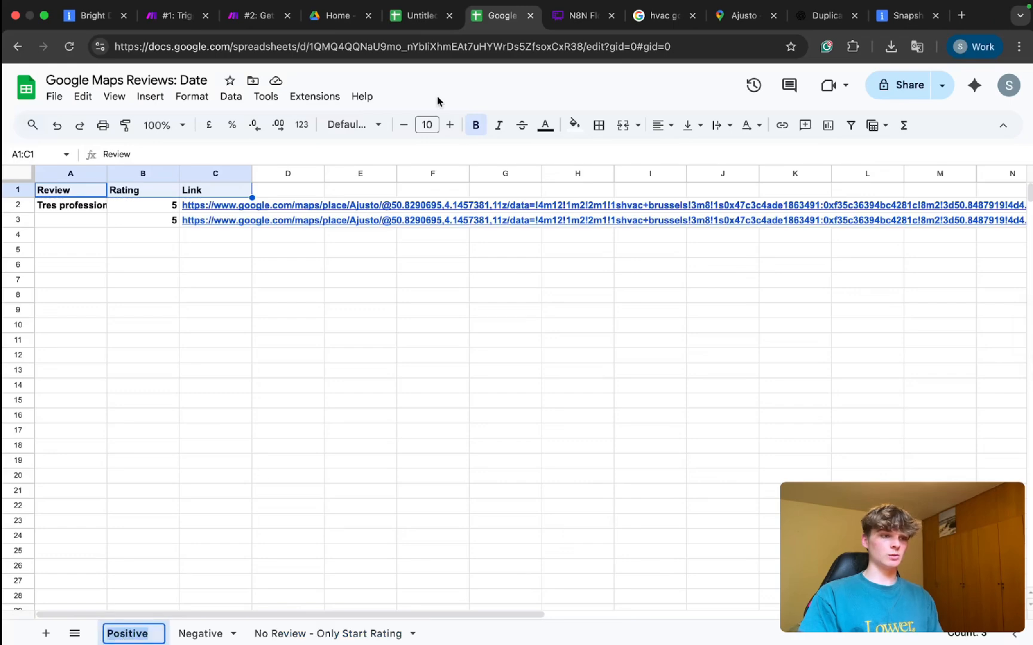
click(419, 16)
double_click(121, 635)
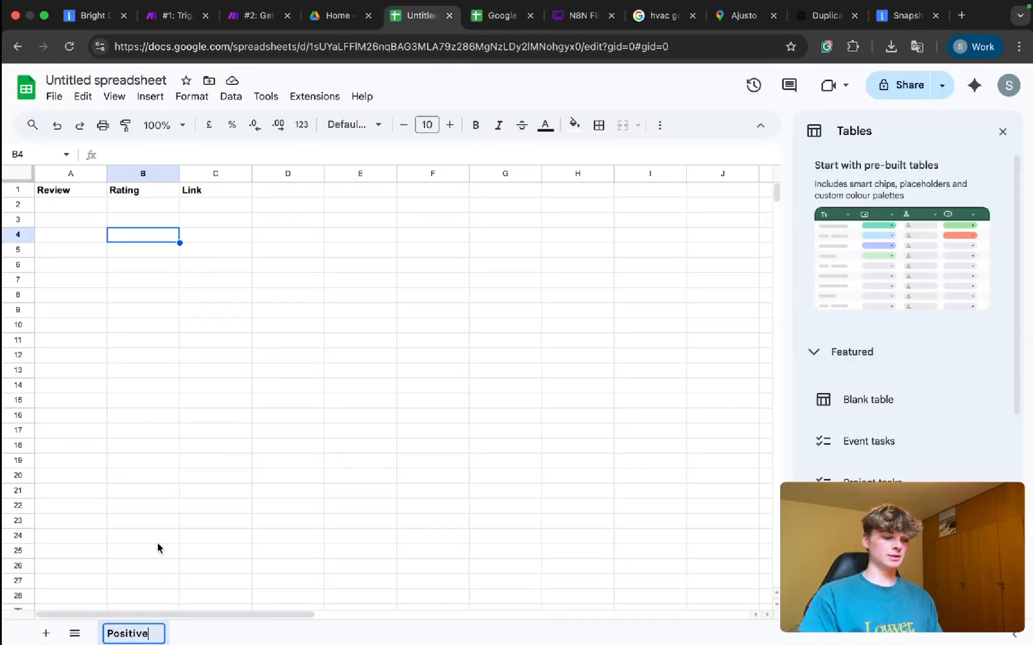
text(Positive)
click(217, 479)
Add a second sheet named Negative.
click(494, 17)
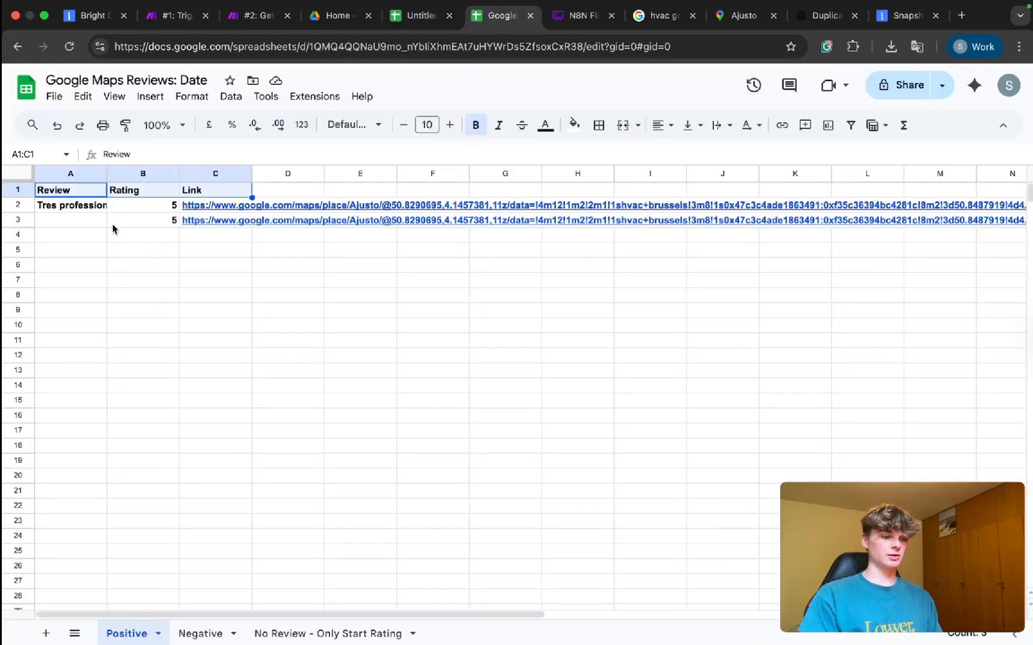
drag(76, 206, 191, 221)
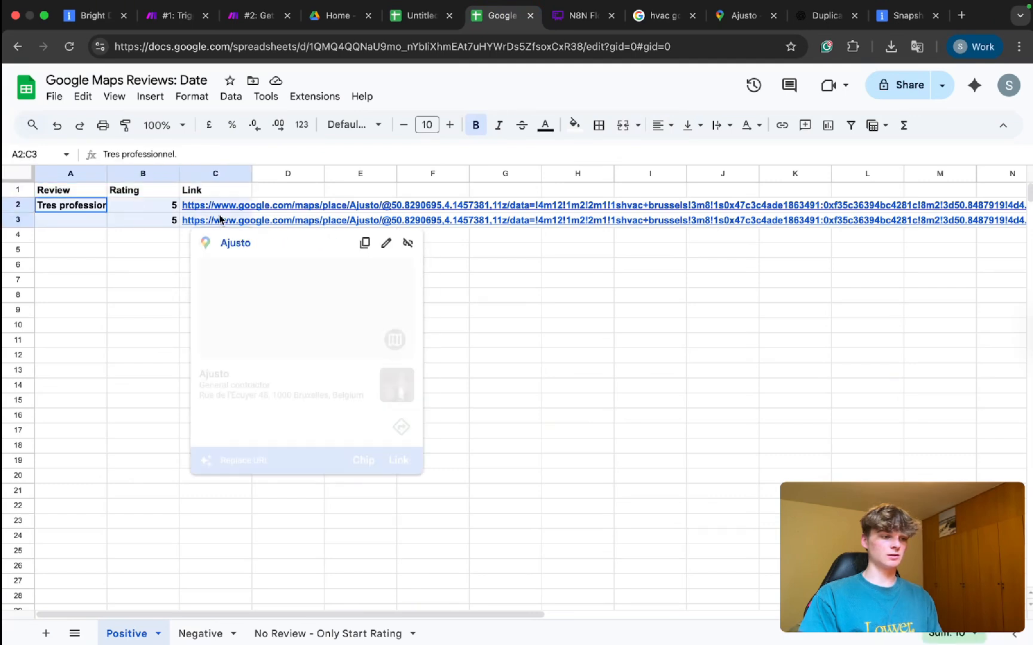
click(94, 281)
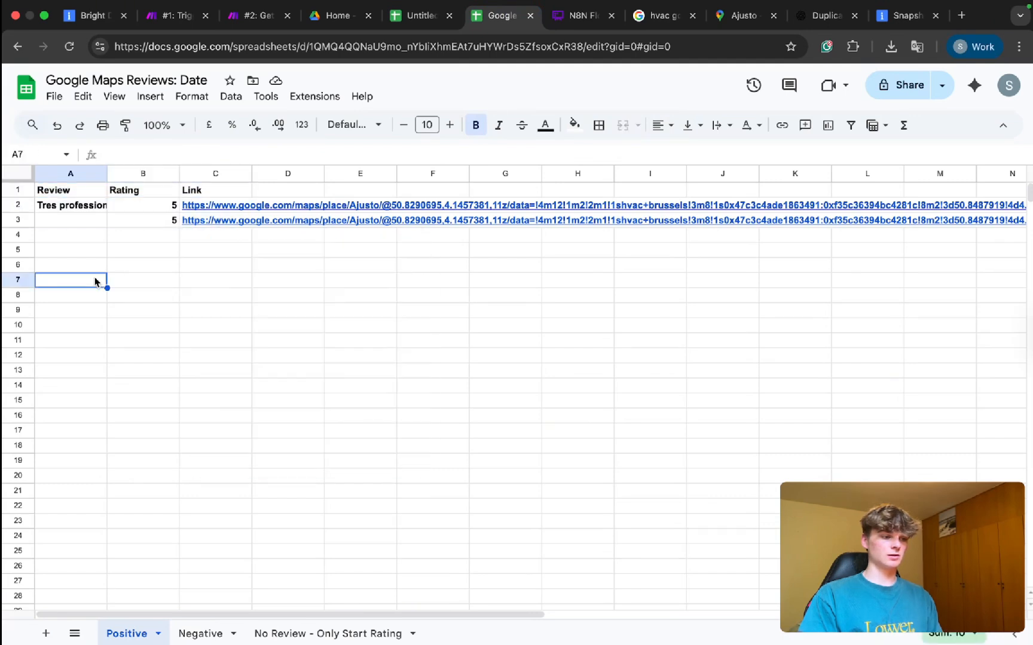
click(201, 635)
click(398, 17)
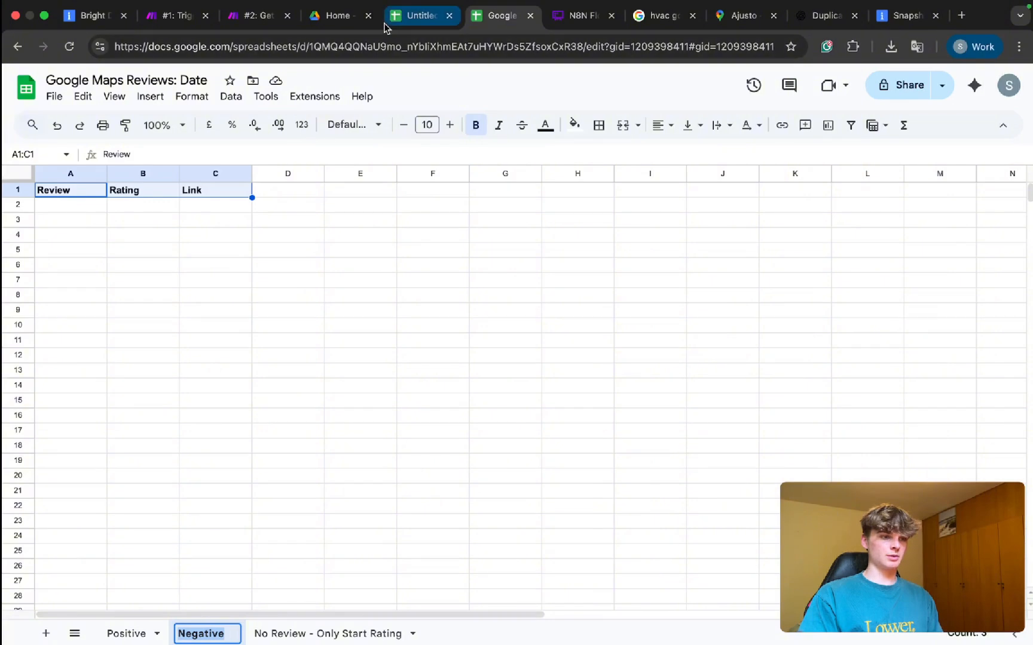
click(55, 637)
double_click(200, 635)
click(200, 635)
text(Negative)
double_click(200, 635)
text(Negative)
key(Return)
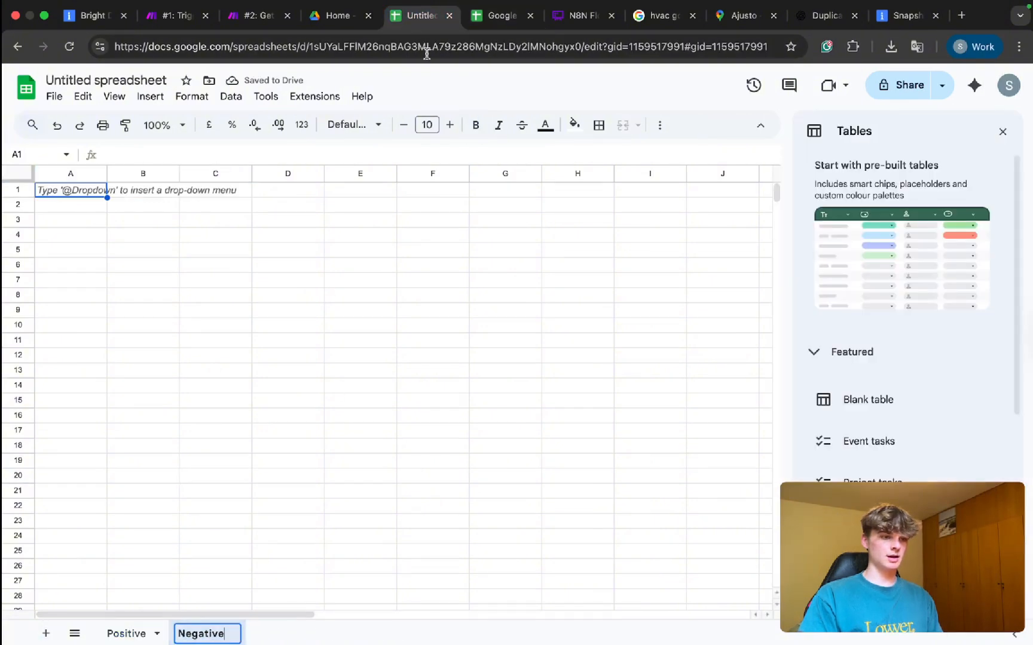
Add a third sheet named 'No Review - Only Start Rating'.
click(501, 16)
click(313, 637)
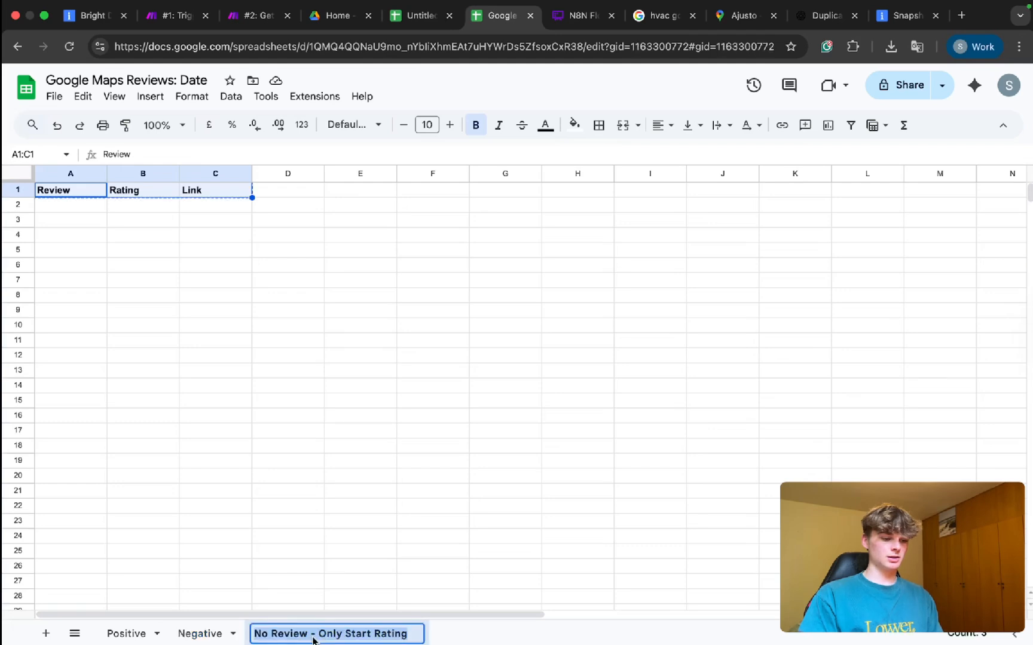
click(407, 15)
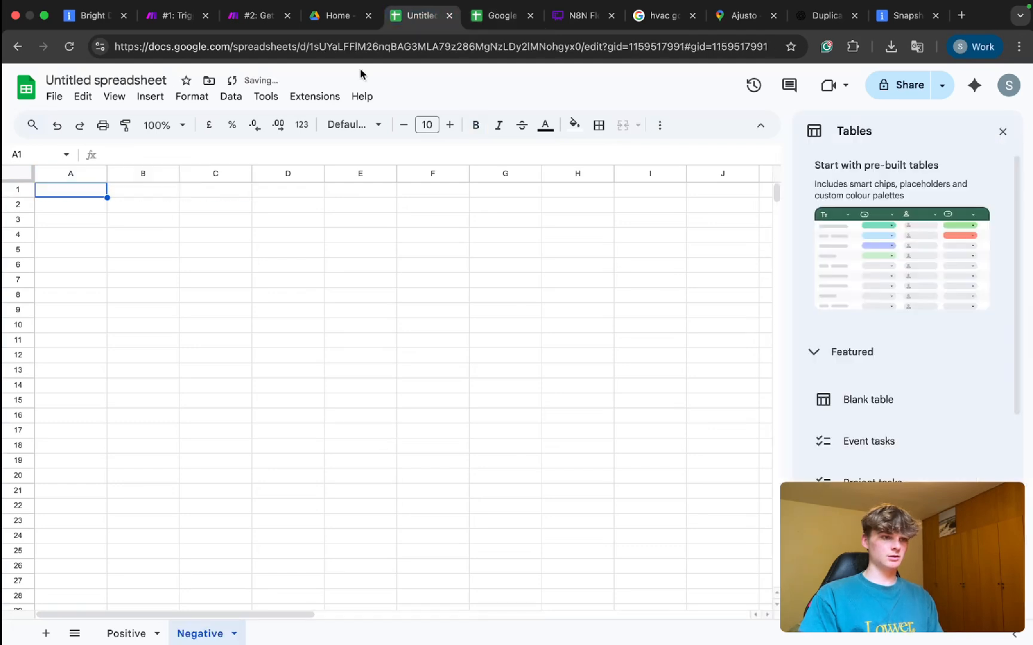
click(46, 632)
double_click(281, 633)
text(No Review - Only Start Rating)
click(301, 521)
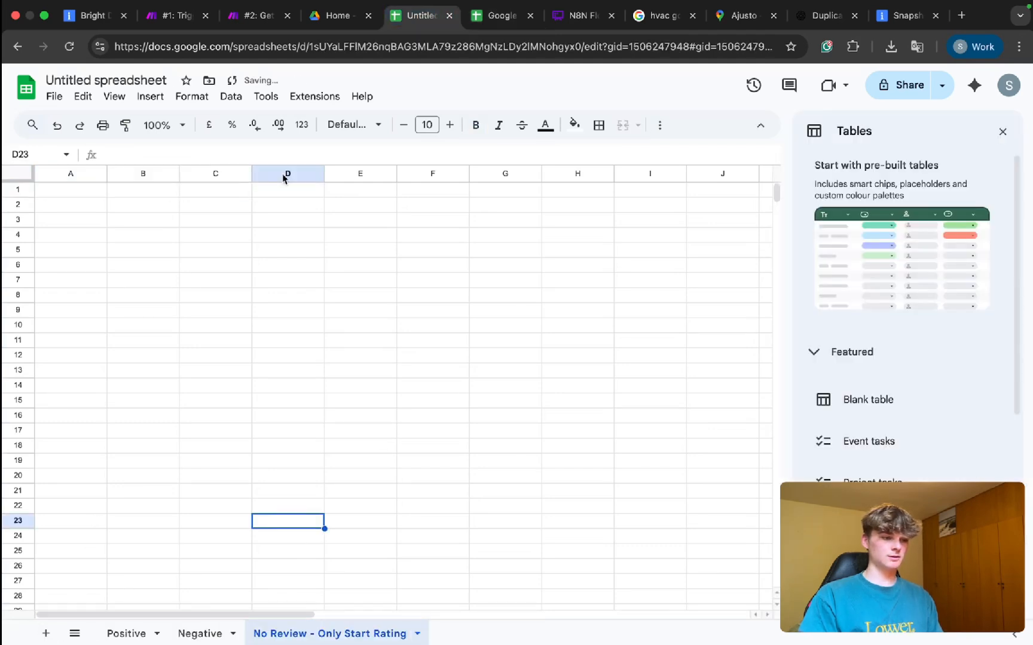
Paste the Positive sheet's headers into the Negative and No Review sheets.
click(123, 633)
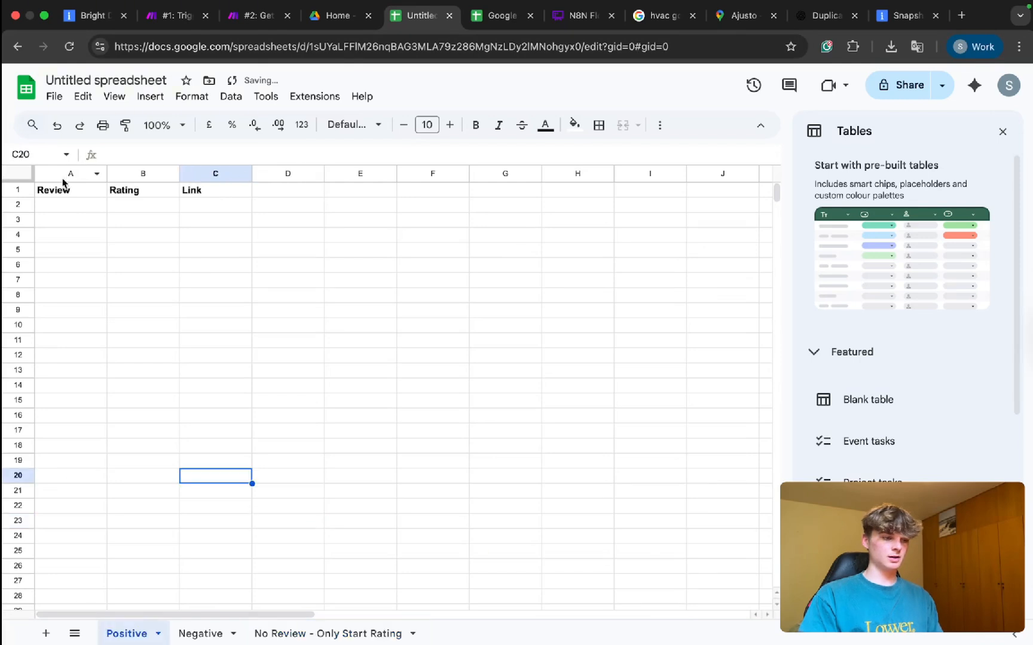
drag(67, 177, 242, 179)
click(200, 633)
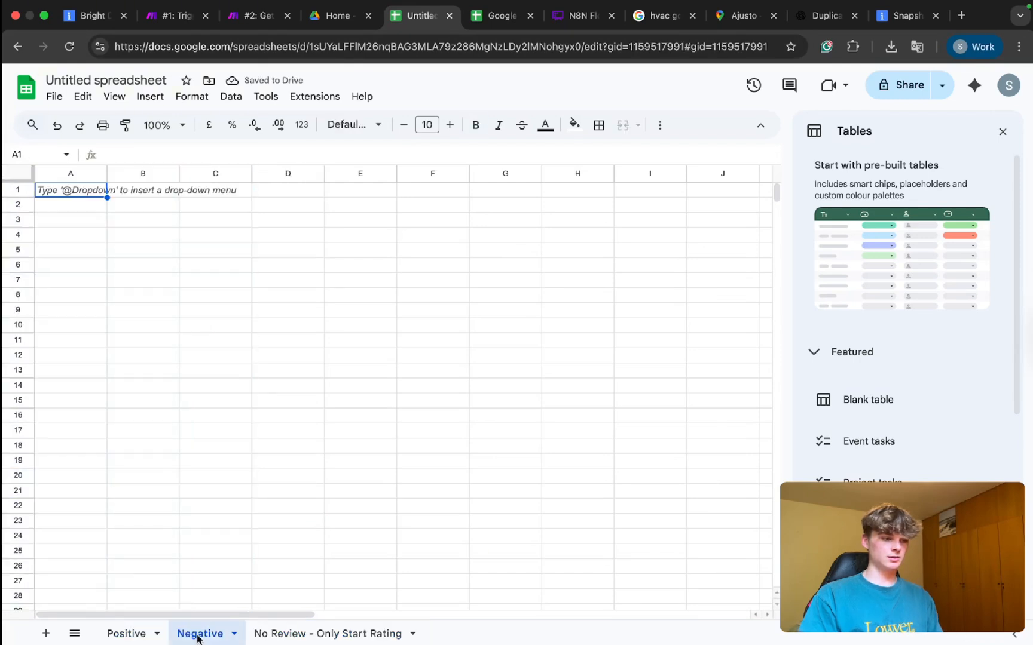
text(Review	Rating	Link)
click(277, 628)
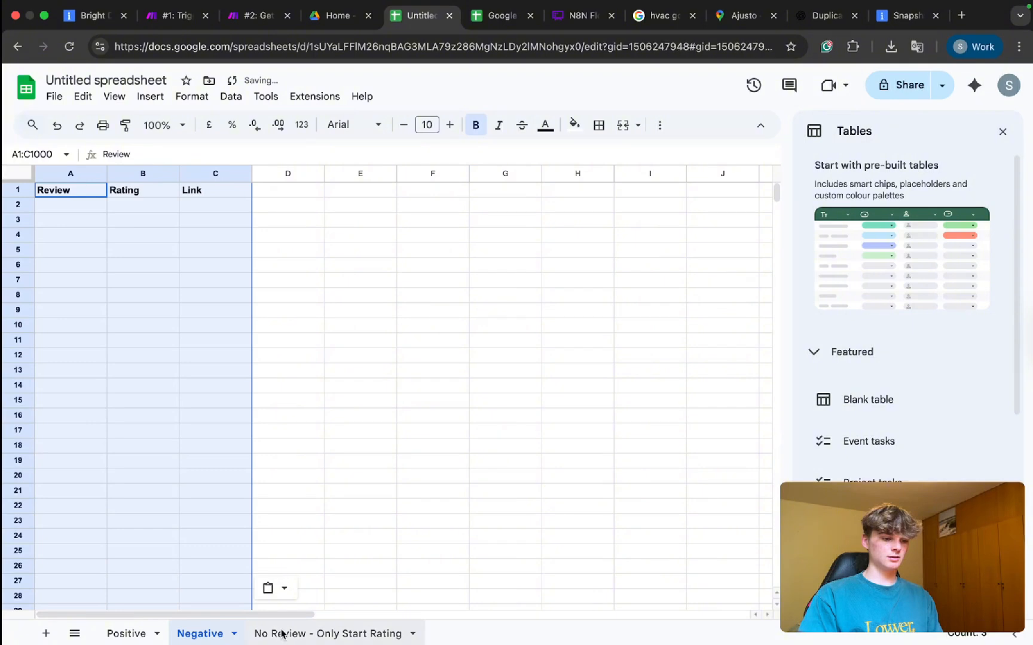
click(76, 189)
text(Review	Rating	Link)
click(197, 295)
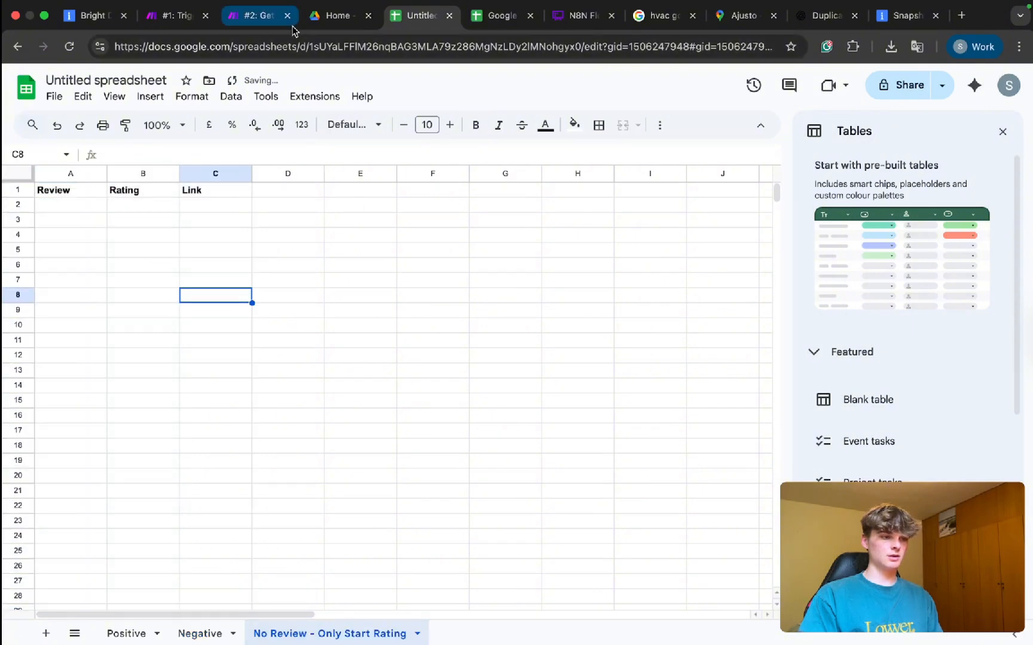
Close the Google Drive tab and return to scenario #2 in Make.
click(334, 15)
key(super+w)
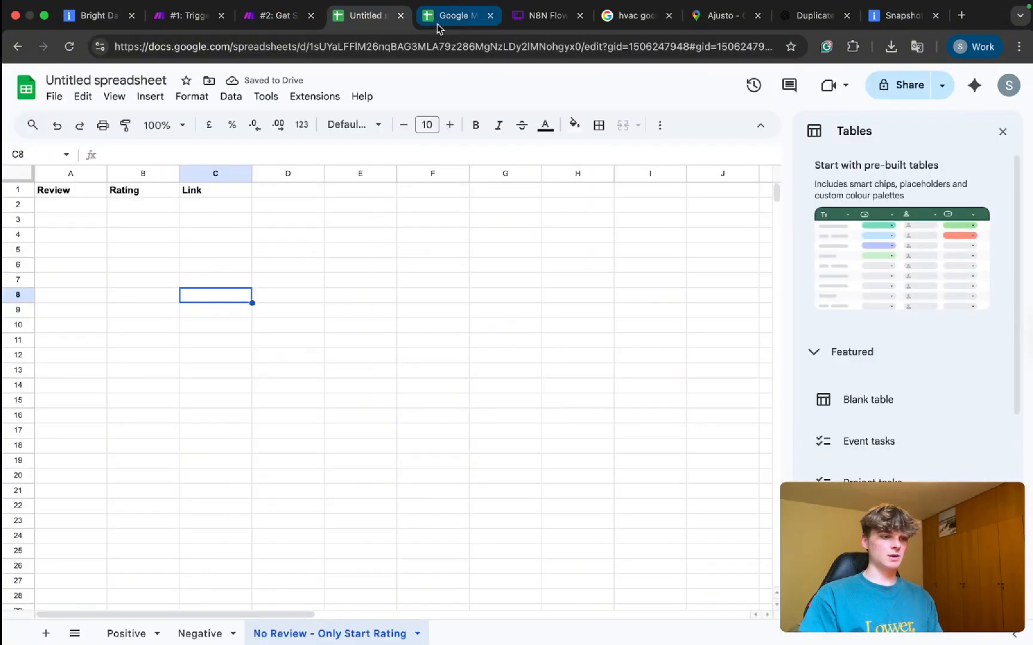
click(276, 24)
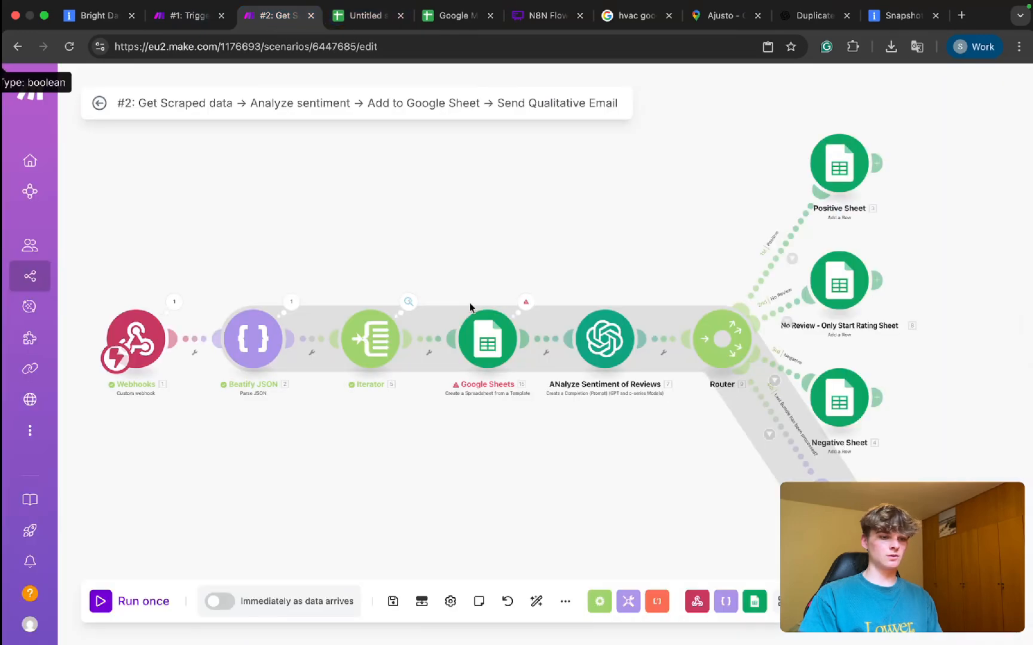
Rename the untitled spreadsheet to the module's title 'Google Maps Competitors Reviews:'.
click(482, 340)
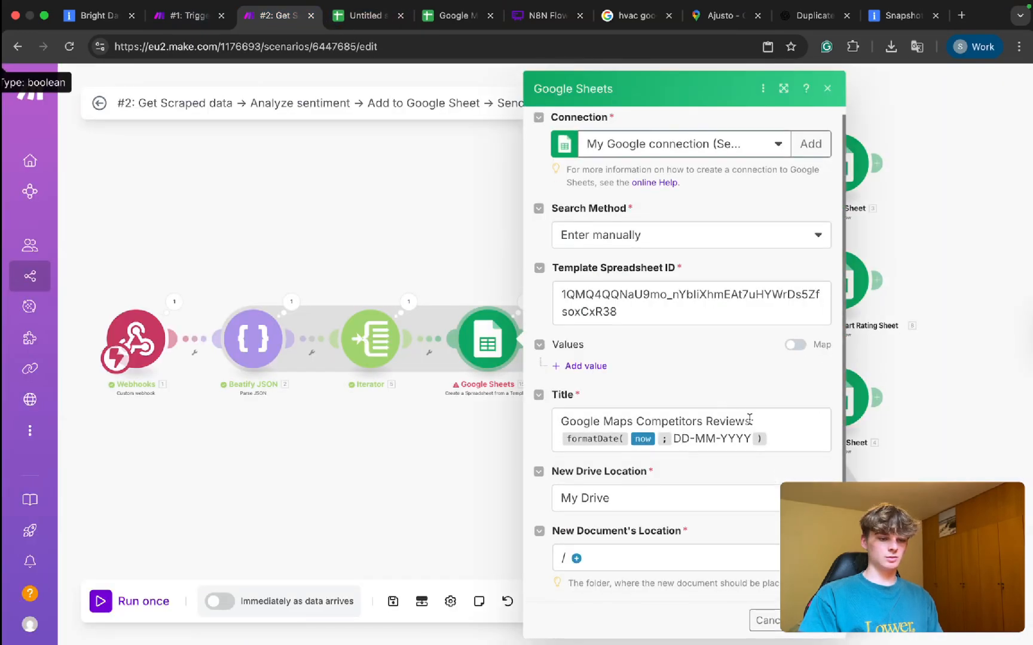
drag(757, 422, 561, 421)
key(super+c)
click(357, 16)
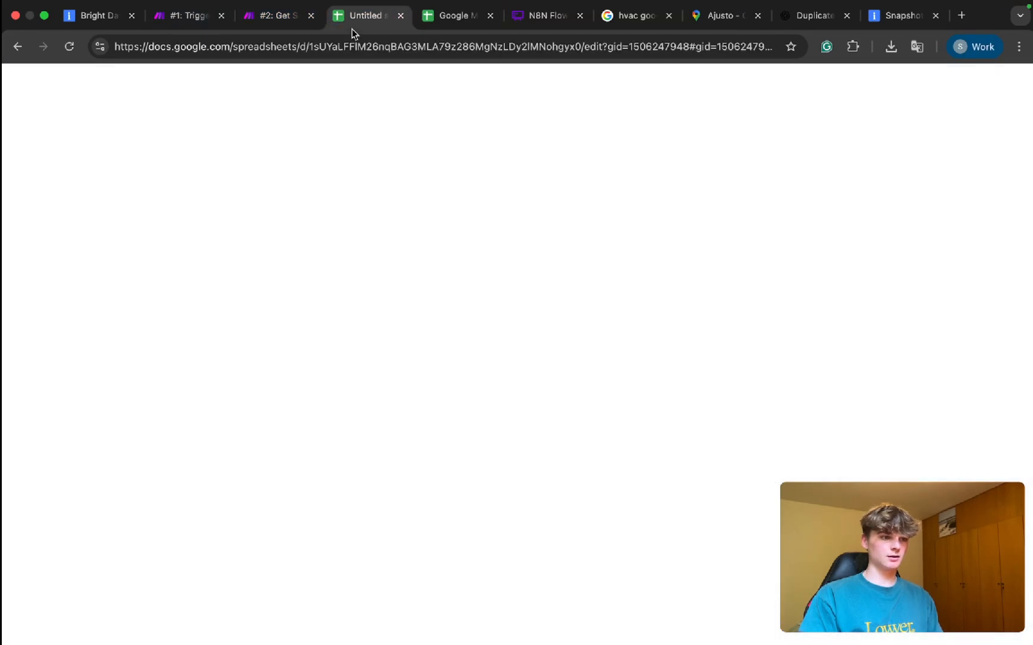
click(91, 80)
key(super+v)
click(316, 270)
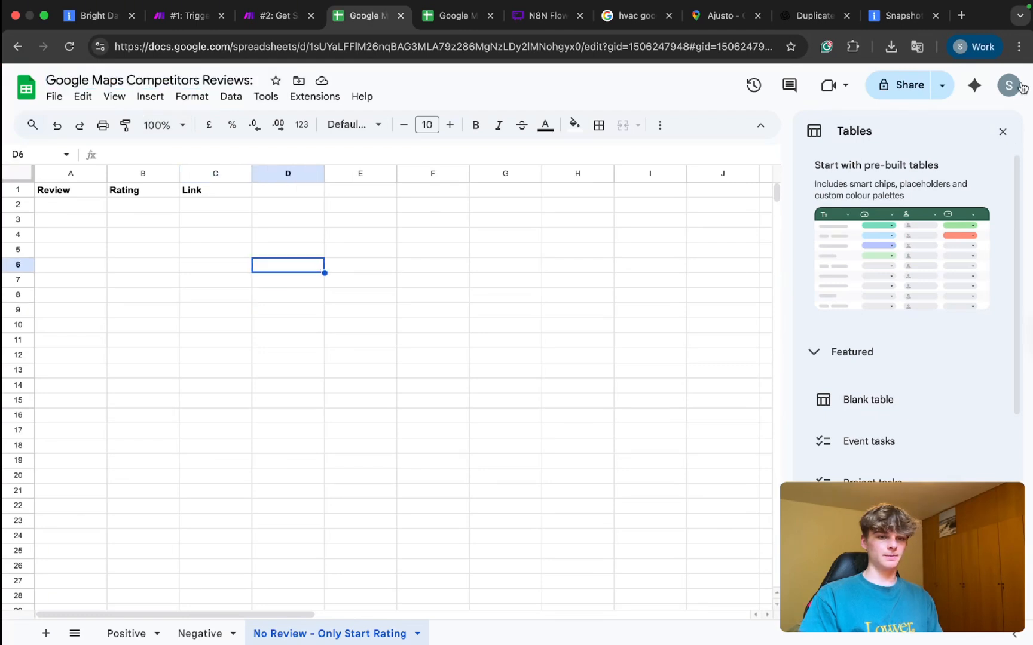
click(1001, 130)
click(198, 80)
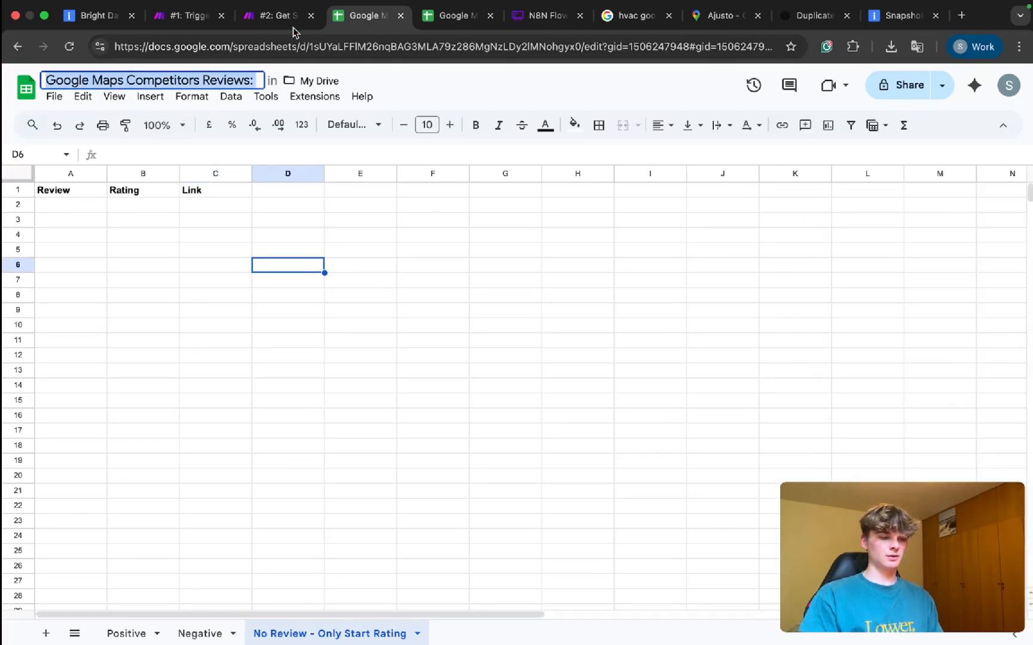
Replace the Template Spreadsheet ID with the renamed spreadsheet's ID from its URL and save.
click(286, 15)
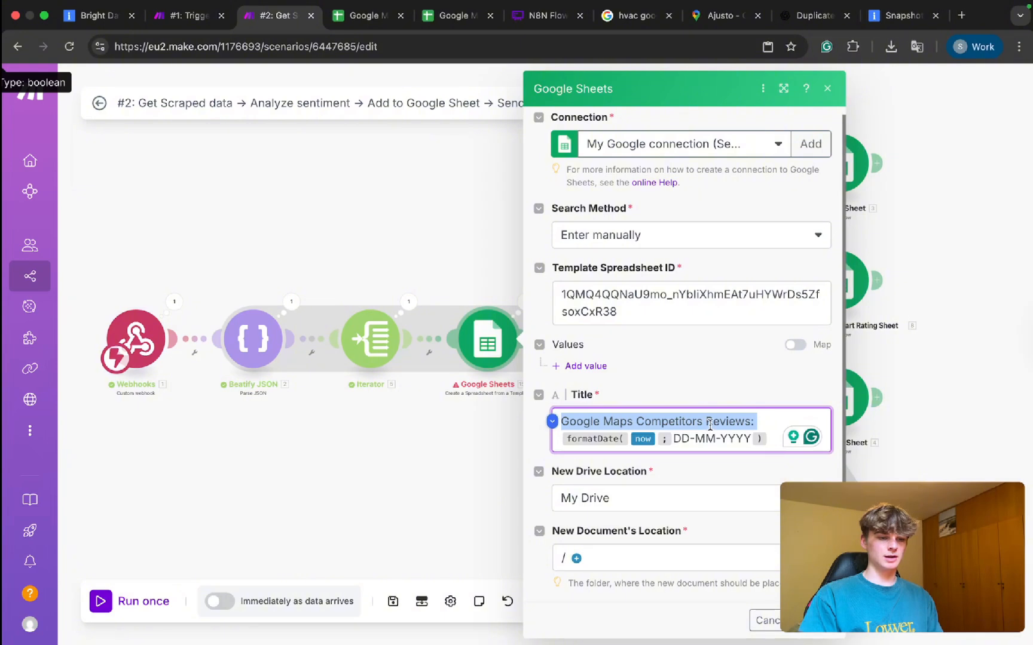
double_click(626, 318)
key(BackSpace)
click(350, 16)
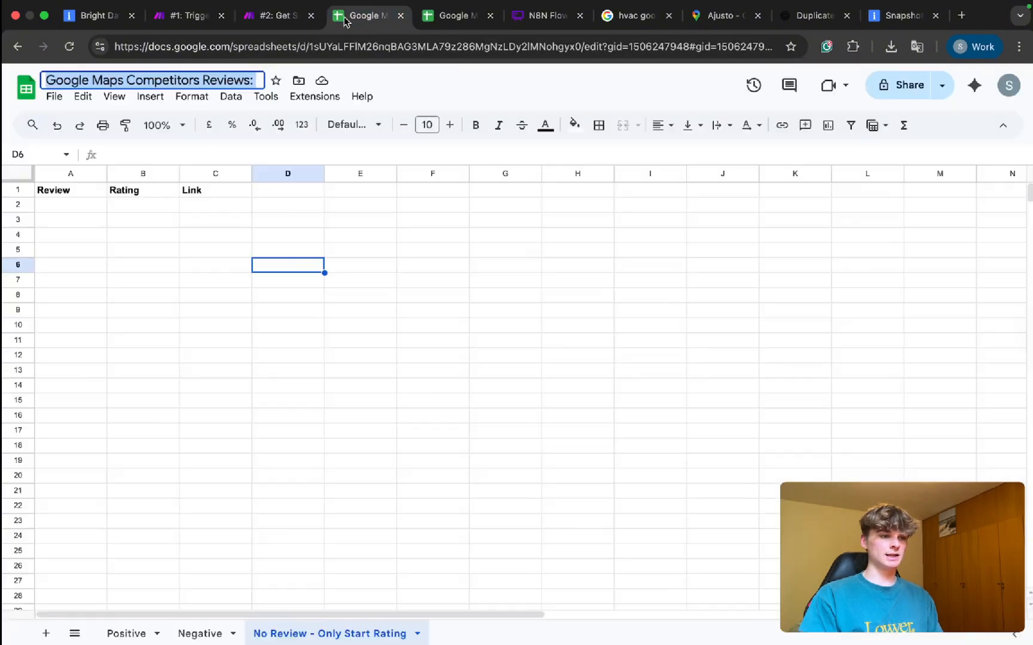
drag(311, 46, 596, 54)
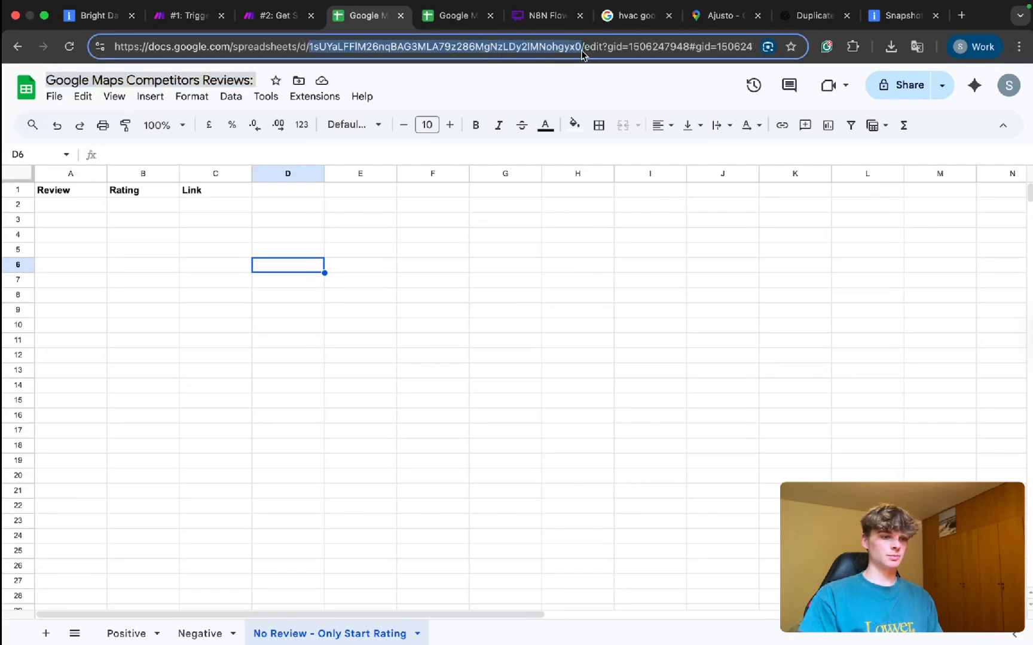
key(super+c)
key(ctrl+shift+Tab)
key(super+v)
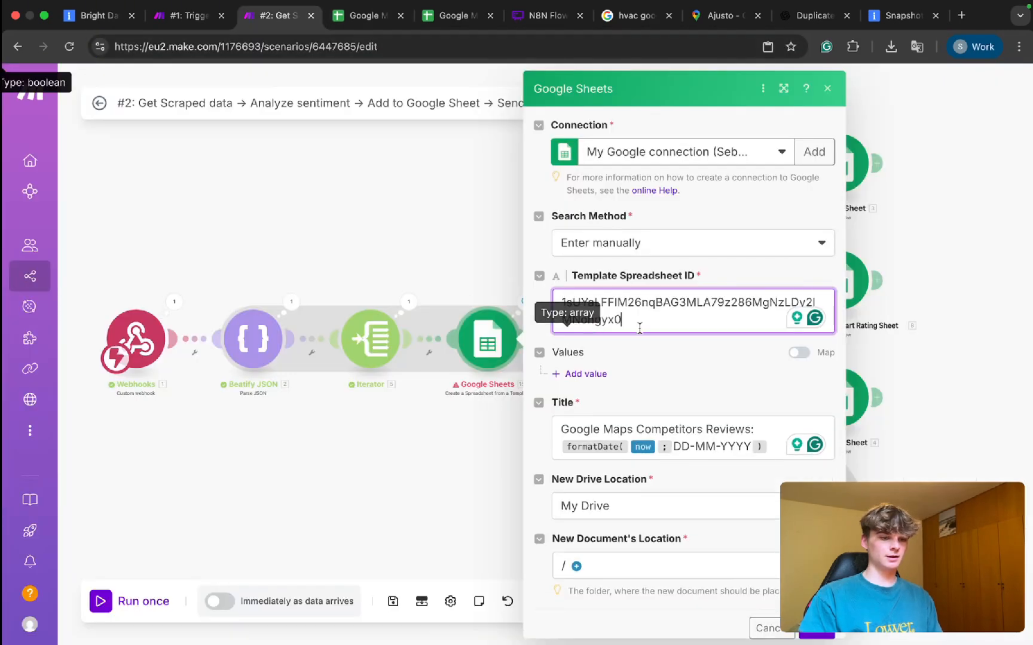
click(673, 372)
scroll(673, 372, down, 1)
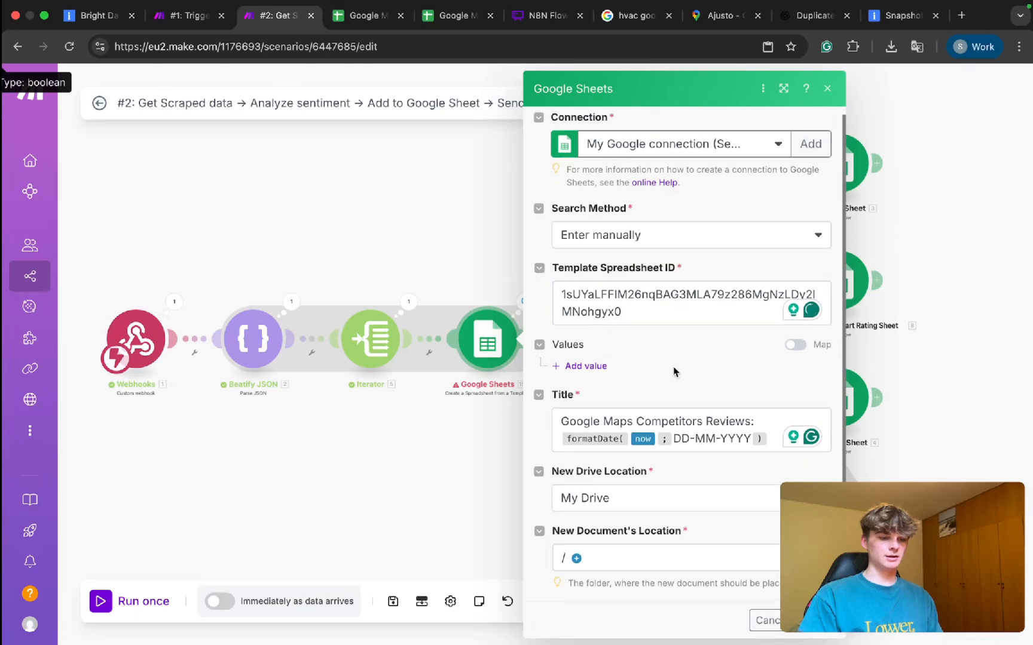
click(831, 625)
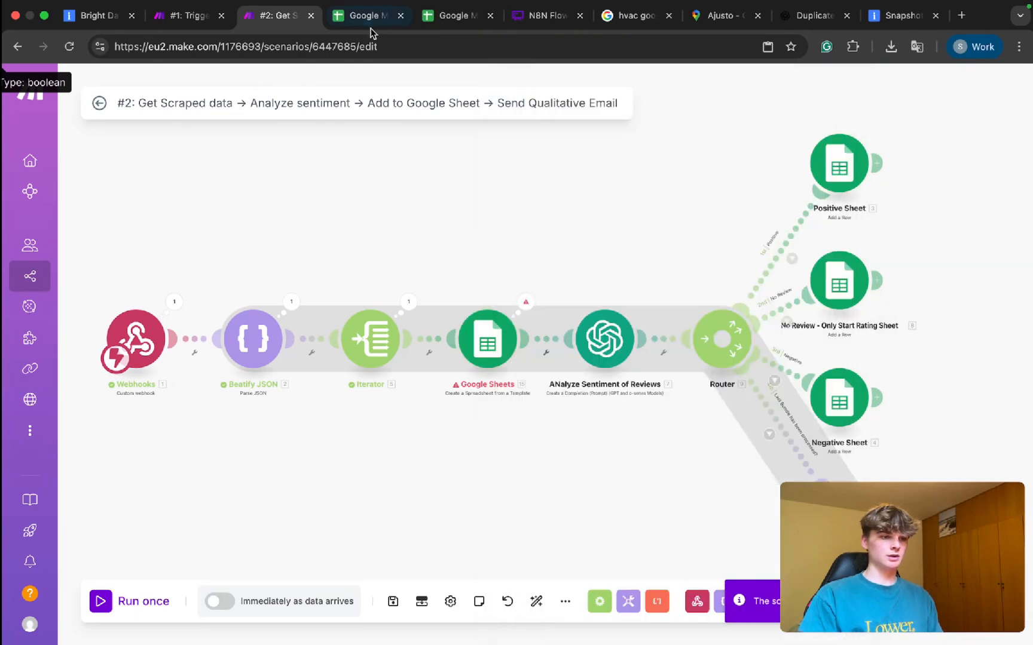
Check the copy's Negative and Positive sheets, then view the Google Maps Reviews: Date spreadsheet.
click(372, 28)
click(391, 316)
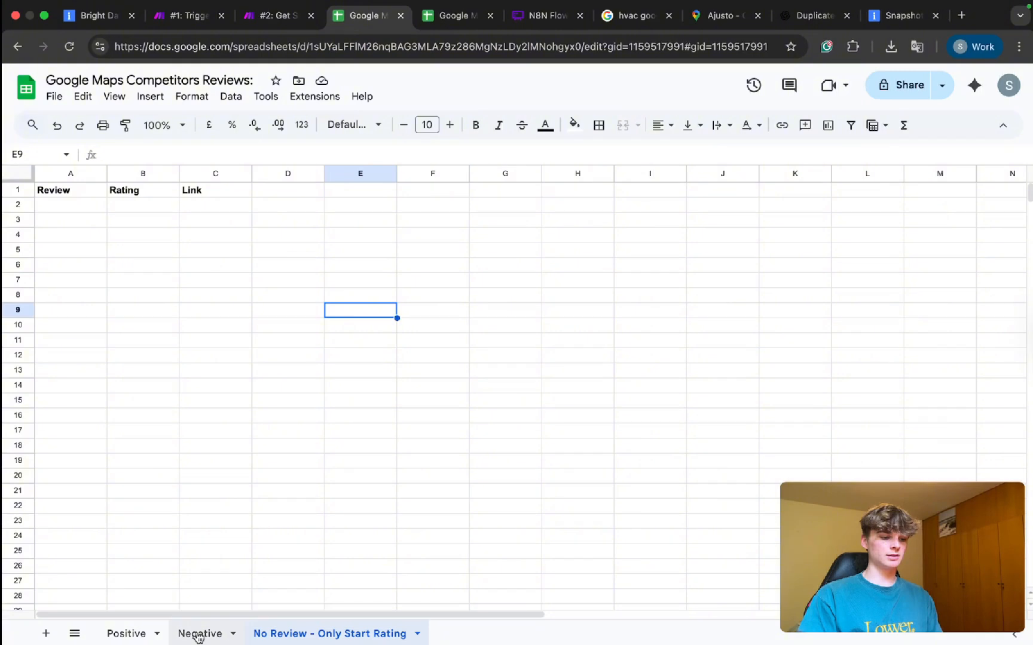
click(198, 633)
click(143, 633)
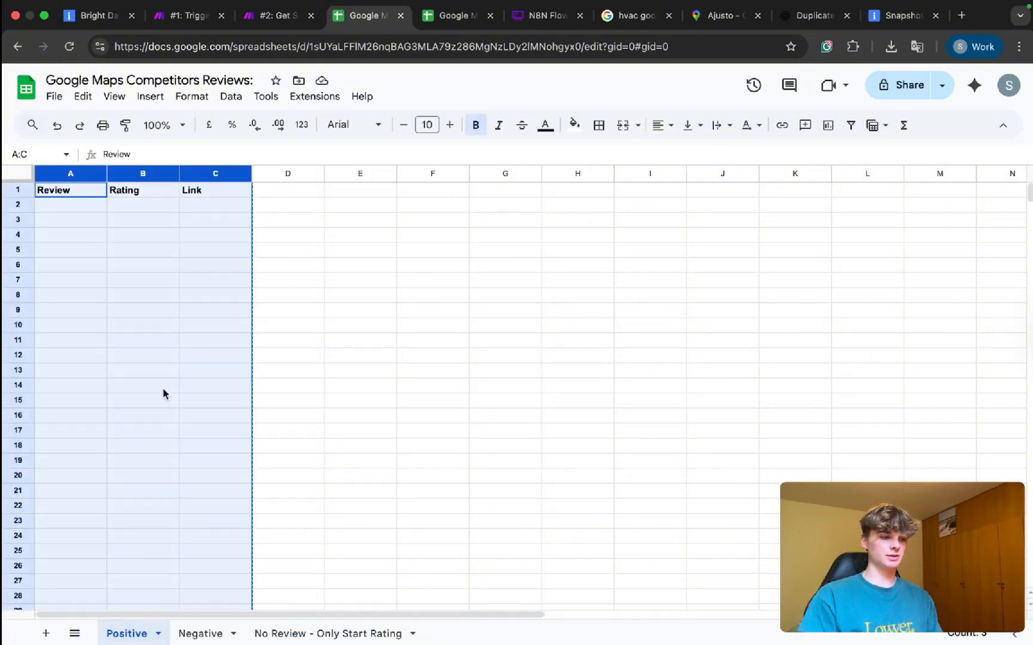
click(163, 398)
click(472, 24)
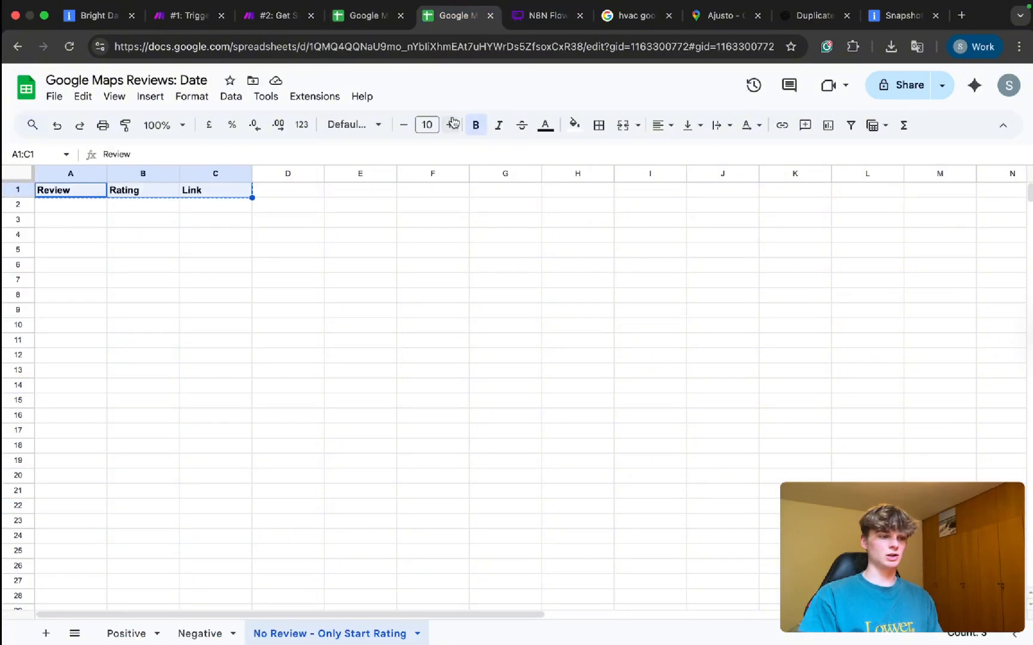
click(275, 24)
Map the Positive Sheet module's Spreadsheet ID to 15. Spreadsheet ID and save.
click(864, 190)
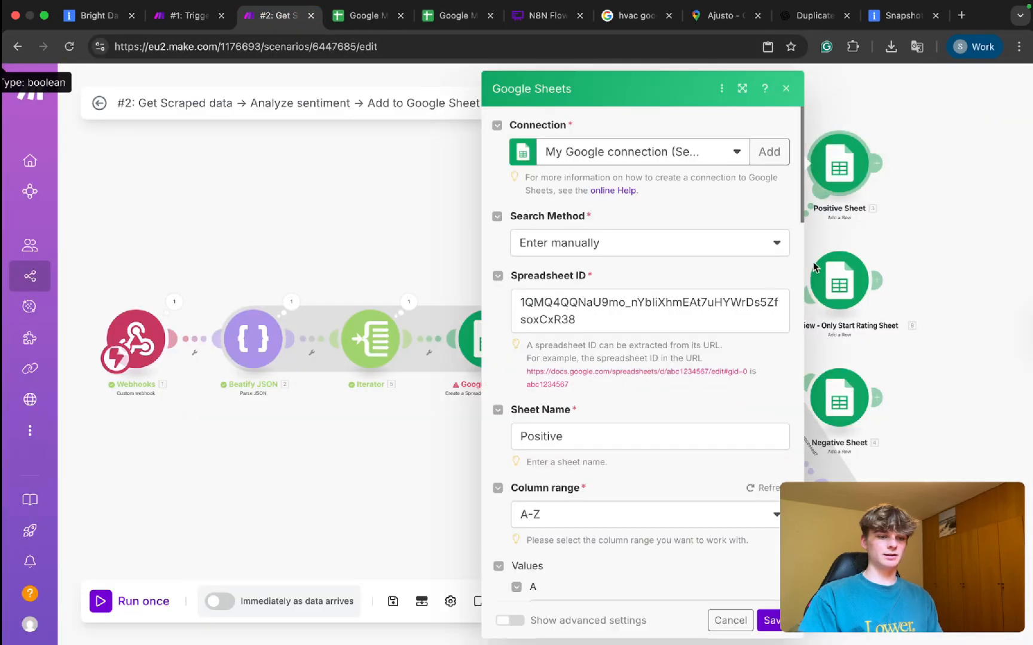
double_click(559, 329)
scroll(278, 443, down, 3)
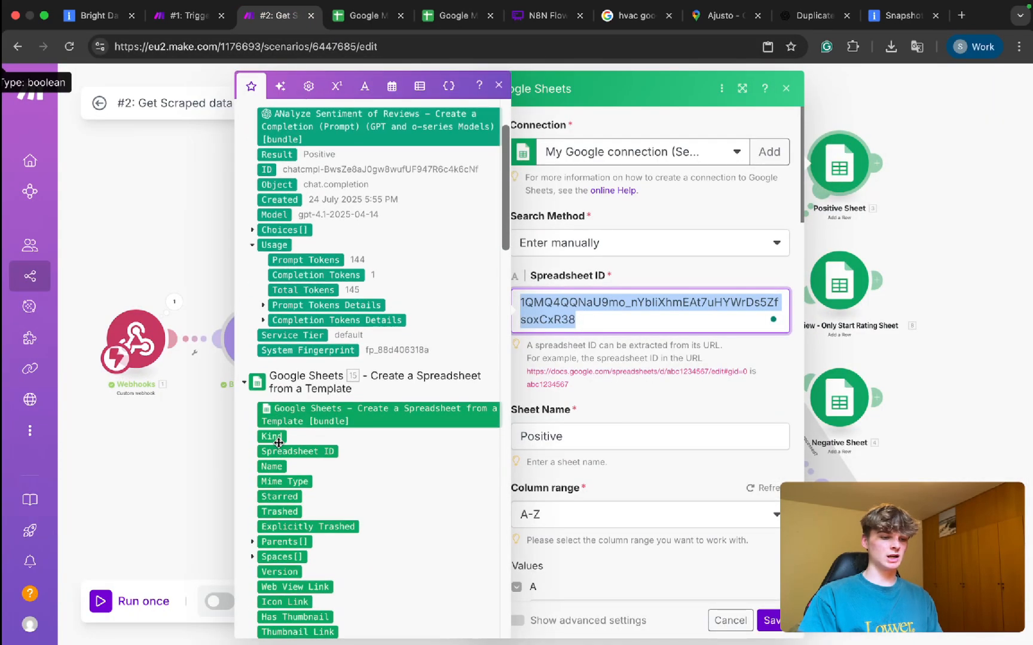
click(283, 376)
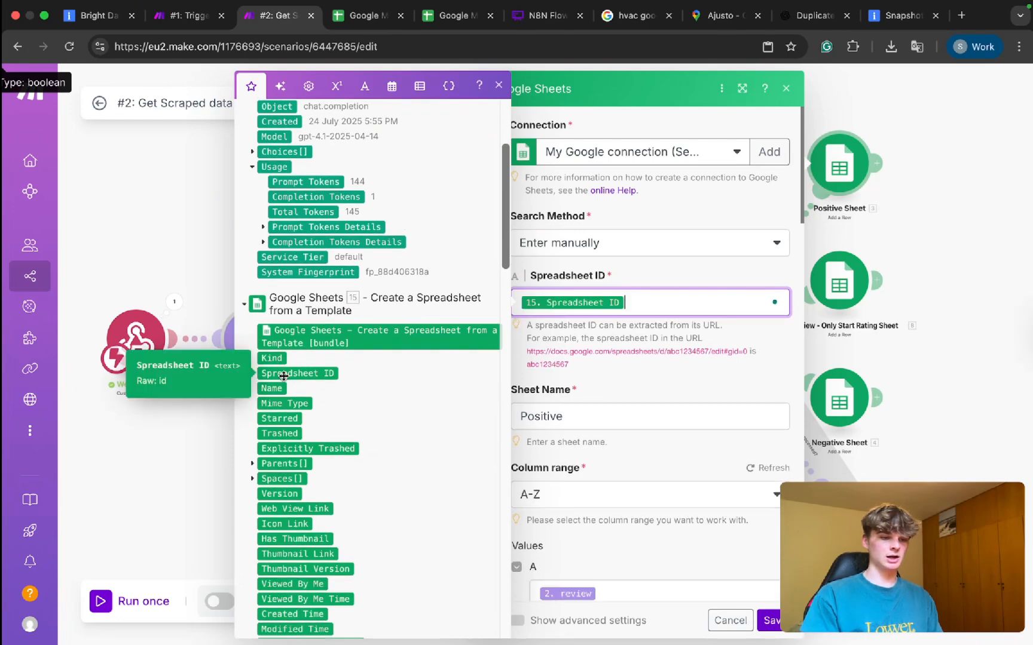
scroll(657, 479, down, 5)
click(768, 621)
Map the No Review sheet module's Spreadsheet ID to 15. Spreadsheet ID and save.
click(853, 268)
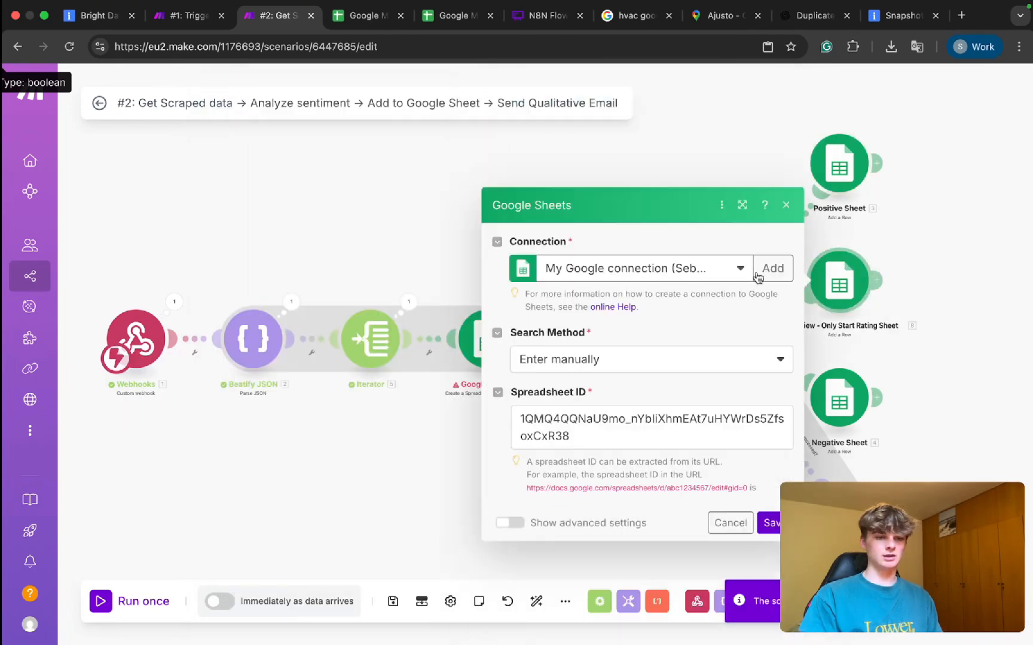
click(558, 326)
key(super+a)
key(BackSpace)
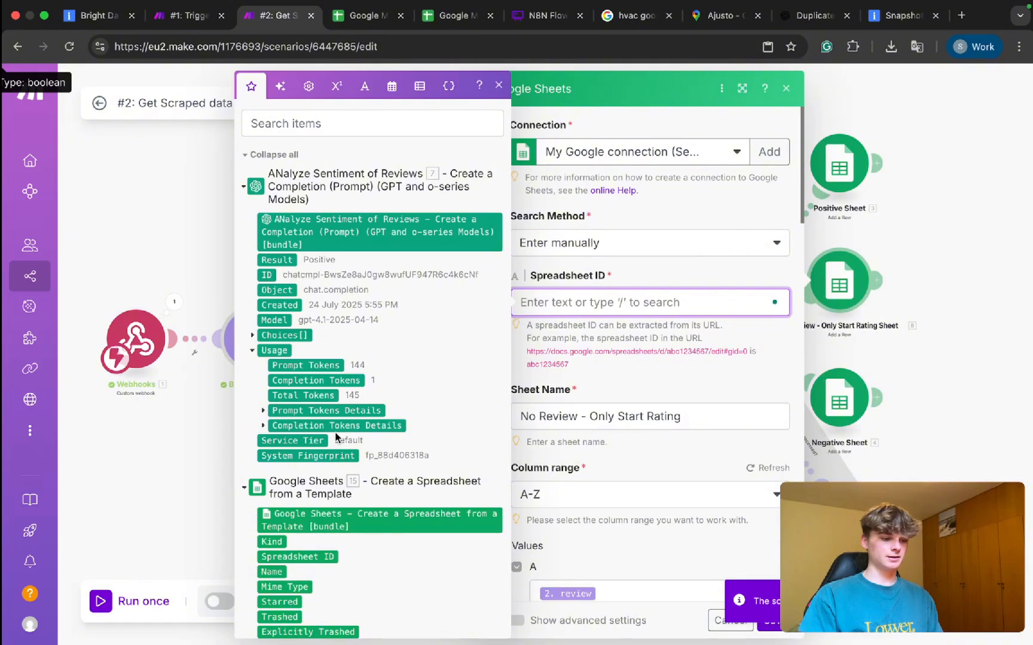
scroll(338, 438, down, 2)
click(320, 424)
click(771, 620)
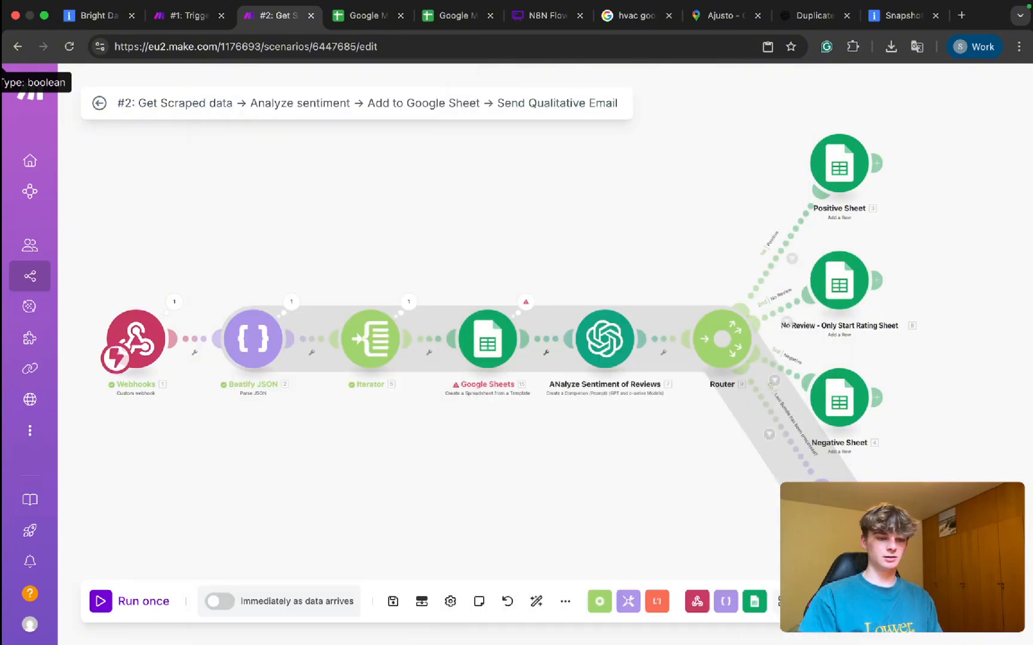
Map the Negative Sheet module's Spreadsheet ID to 15. Spreadsheet ID and save.
click(840, 397)
click(551, 315)
key(super+a)
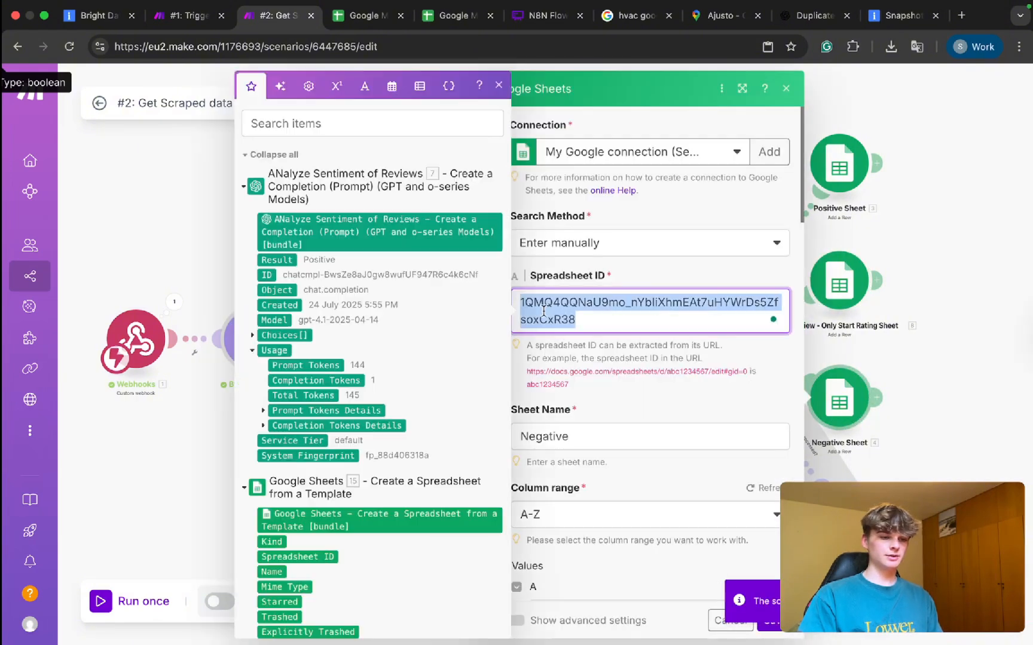
key(BackSpace)
click(302, 557)
click(774, 621)
Open the Create Email Digest settings and scroll to Message 3's text content.
drag(932, 451, 771, 266)
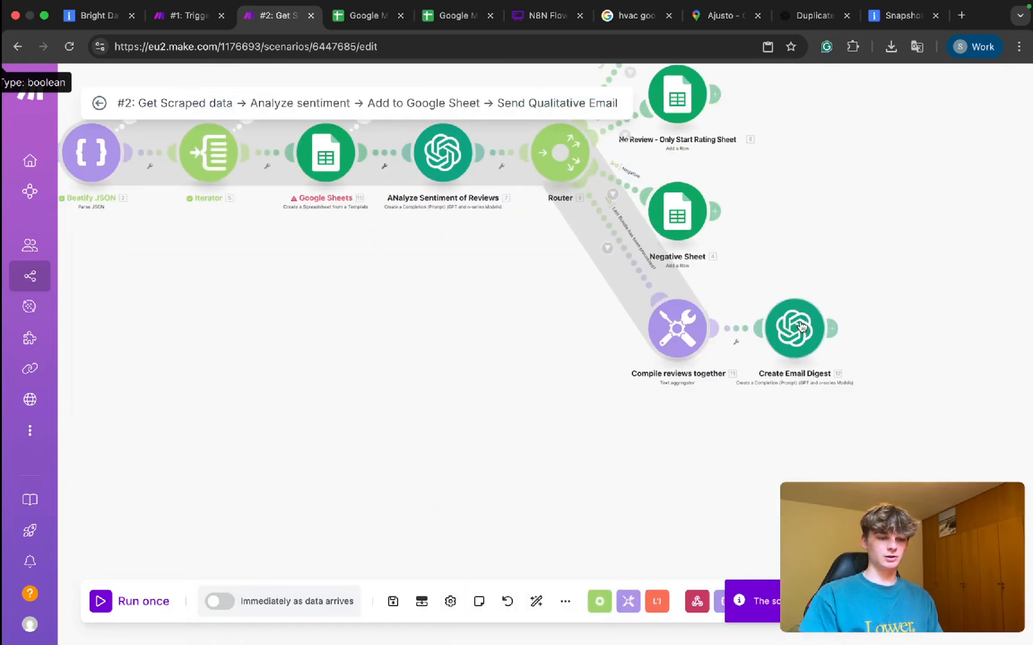
click(796, 327)
click(686, 567)
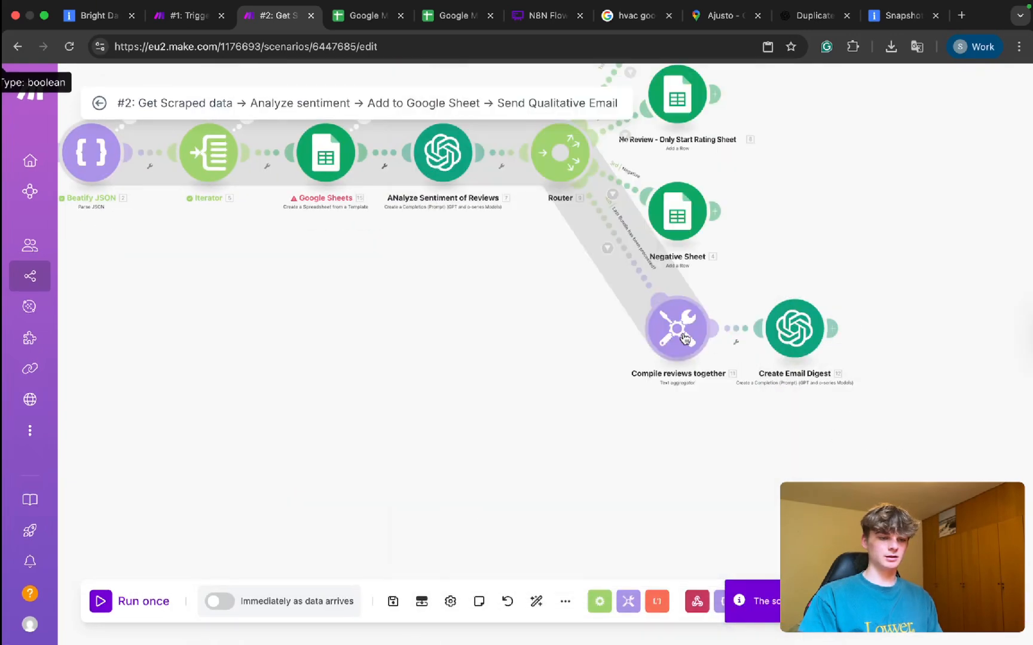
click(799, 332)
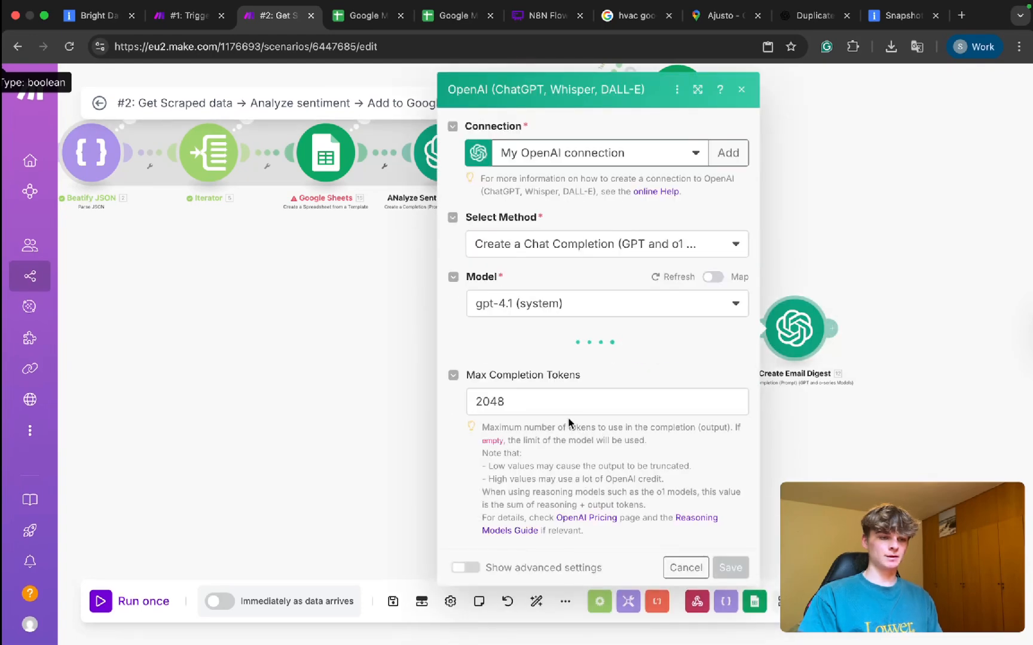
scroll(573, 449, down, 10)
scroll(573, 326, down, 8)
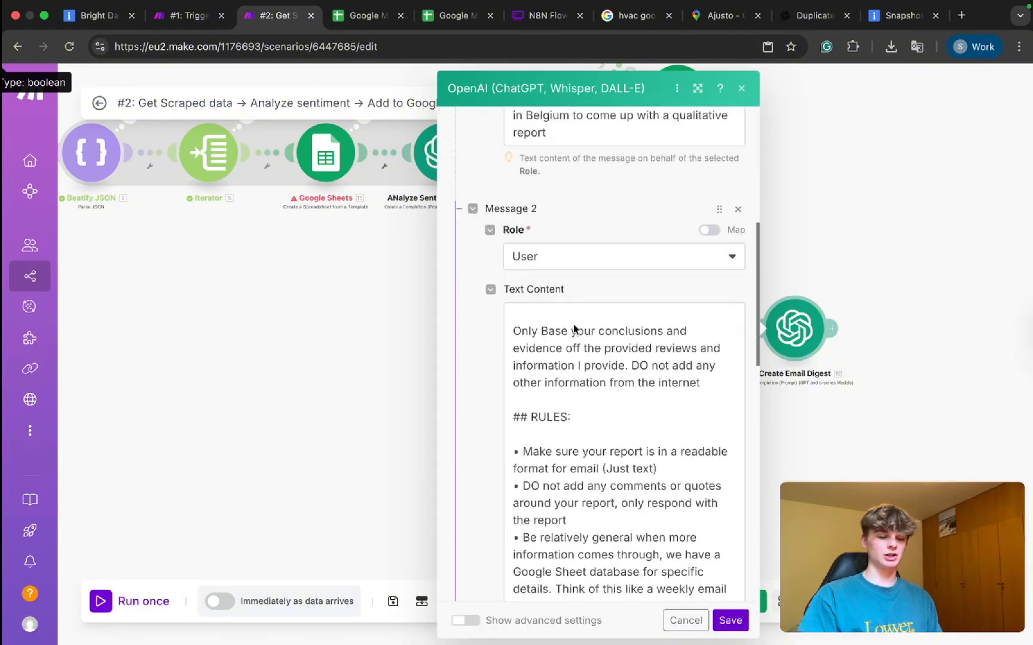
scroll(572, 327, up, 5)
scroll(574, 327, down, 10)
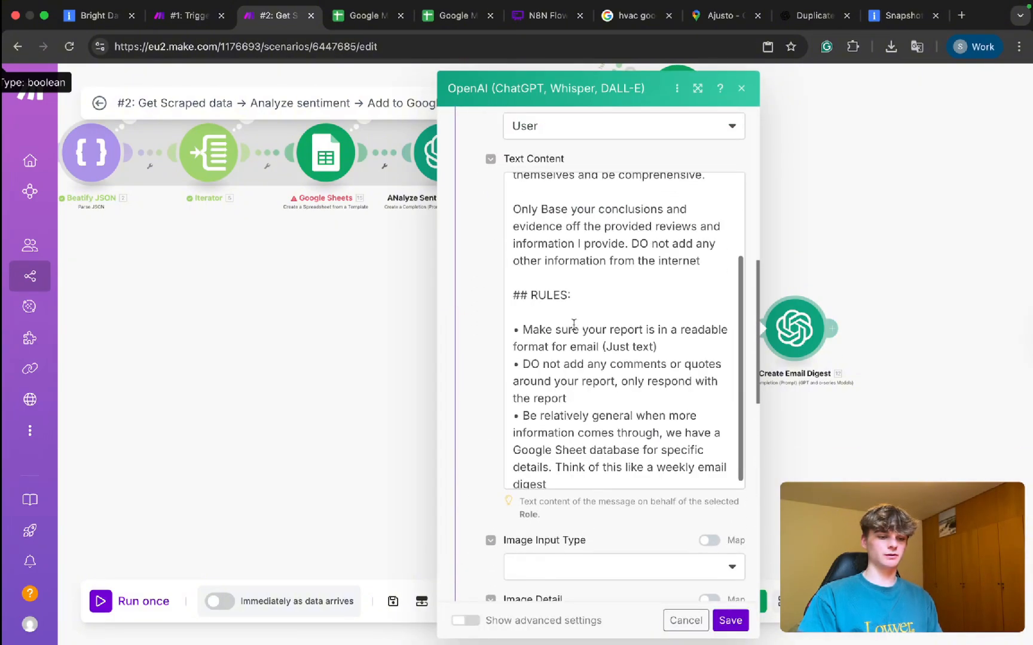
Start Message 3 with 'Include this spreadsheet URL in your report consisting of all the reviews:'.
click(507, 322)
key(Return)
key(Return)
key(Up)
key(Up)
text(Inclu)
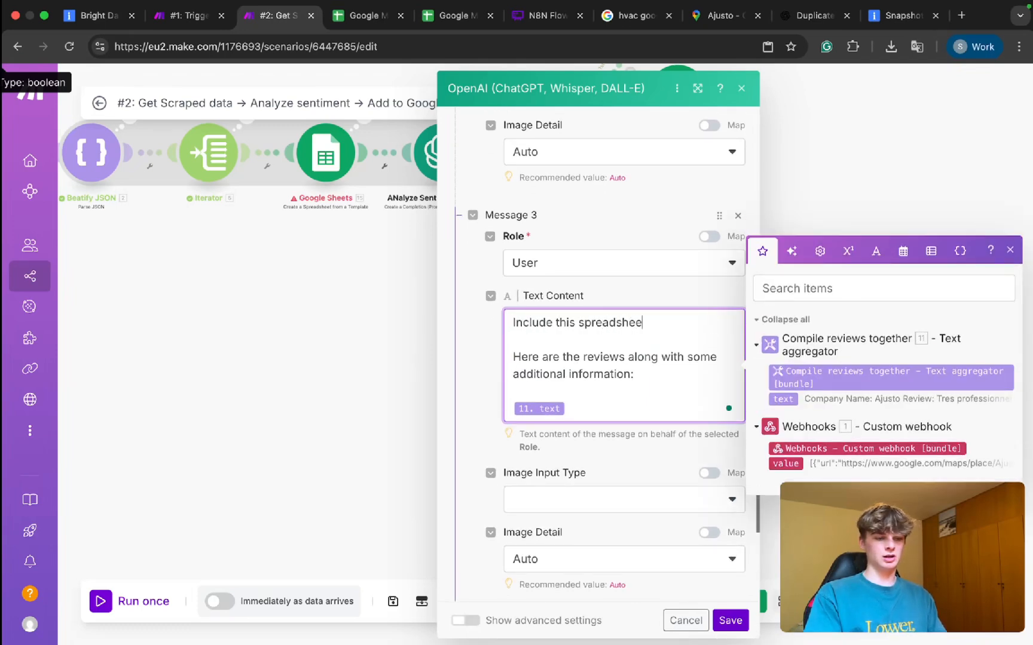
text(de this spreadsheet URL in your report consisting of all the)
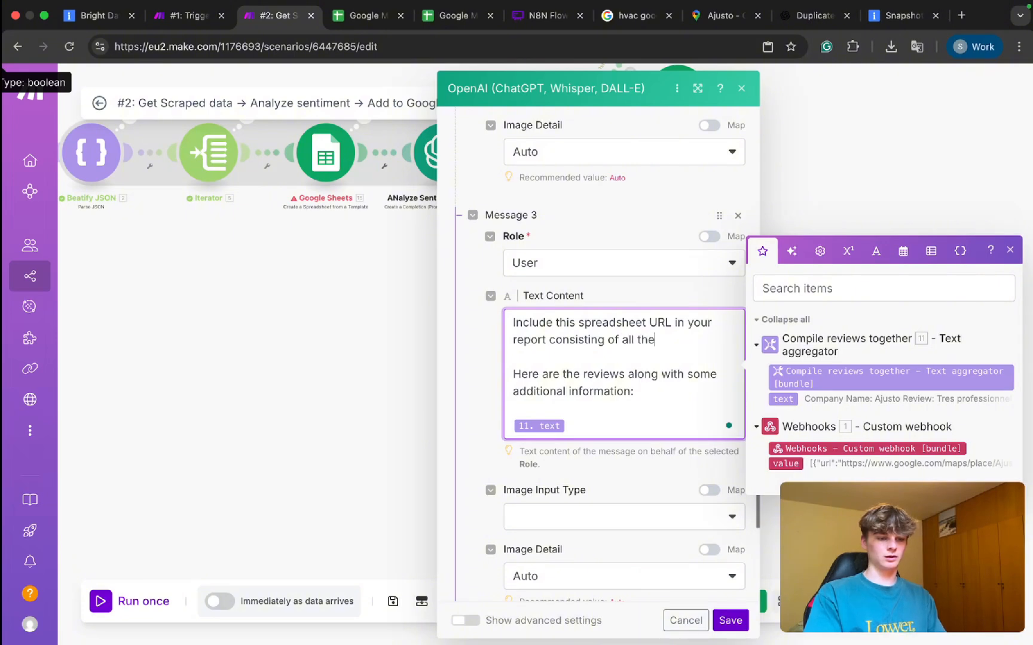
key(BackSpace)
text(:)
key(Return)
key(Return)
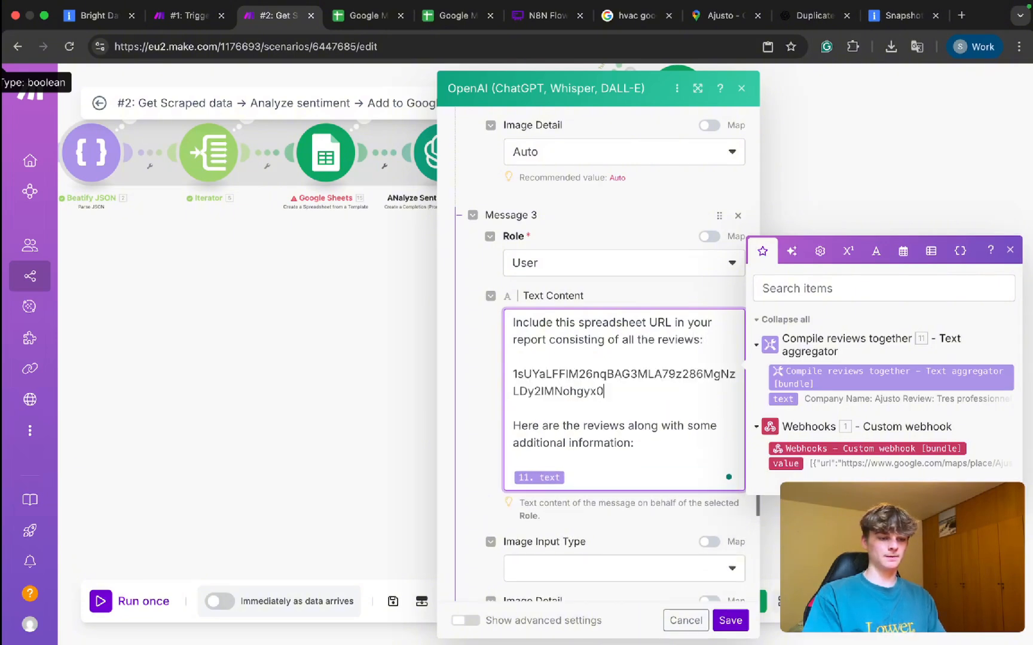
double_click(565, 389)
key(BackSpace)
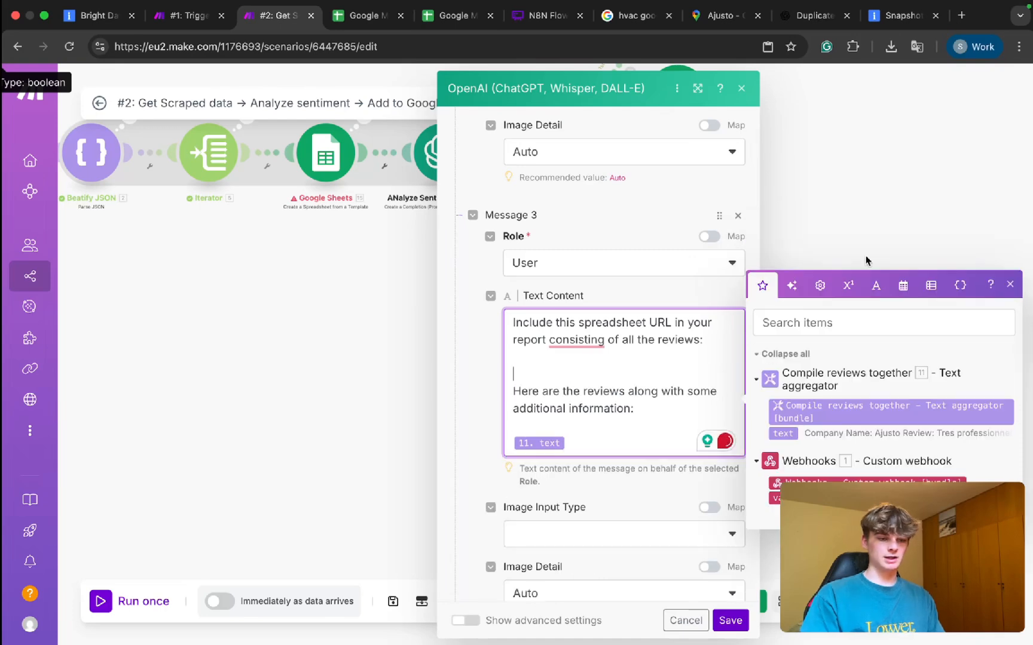
click(426, 391)
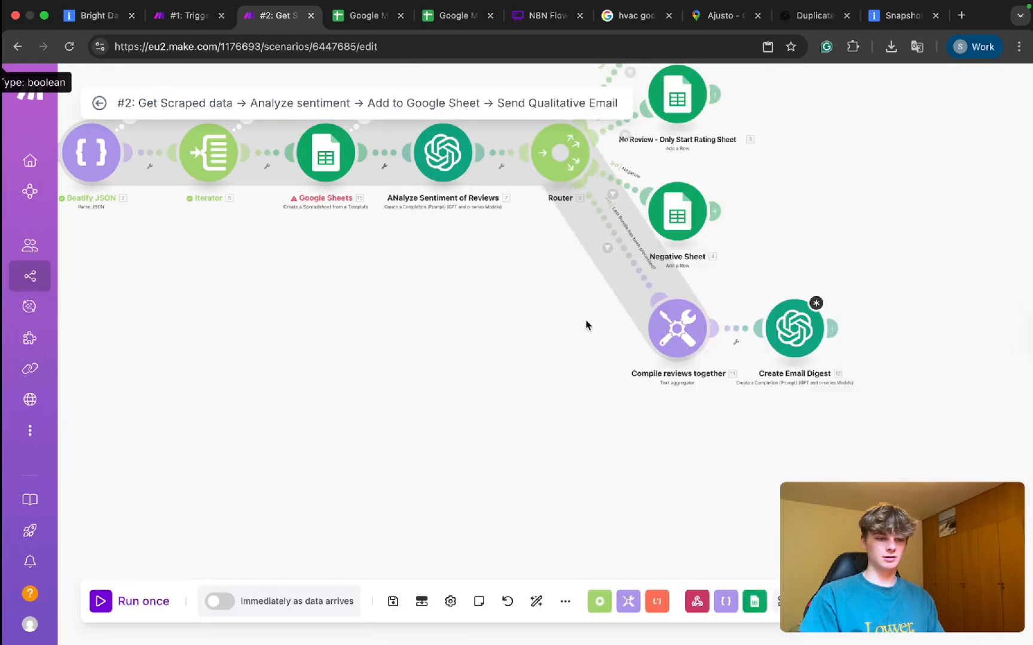
Pan the scenario and inspect the router's routes and the modules around Compile reviews together.
click(704, 379)
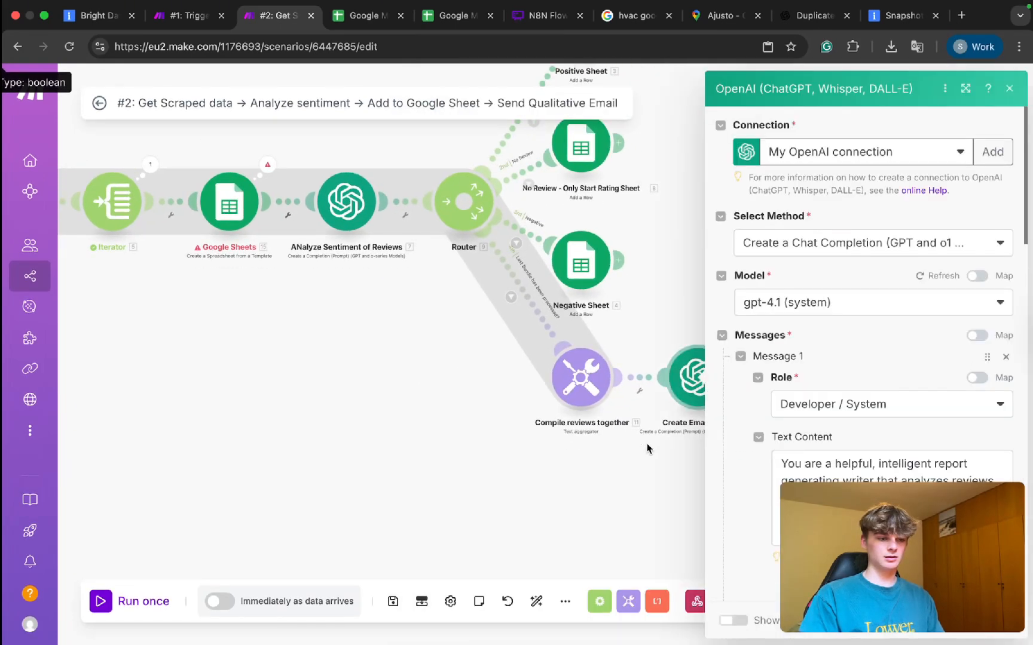
click(651, 447)
drag(622, 435, 814, 451)
drag(527, 385, 601, 428)
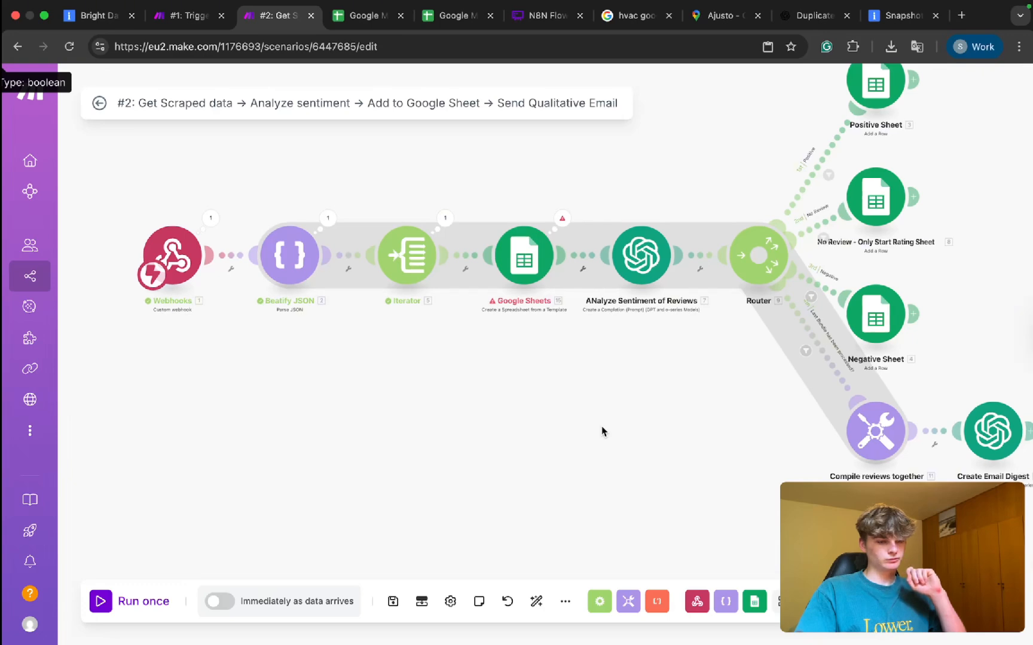
right_click(797, 329)
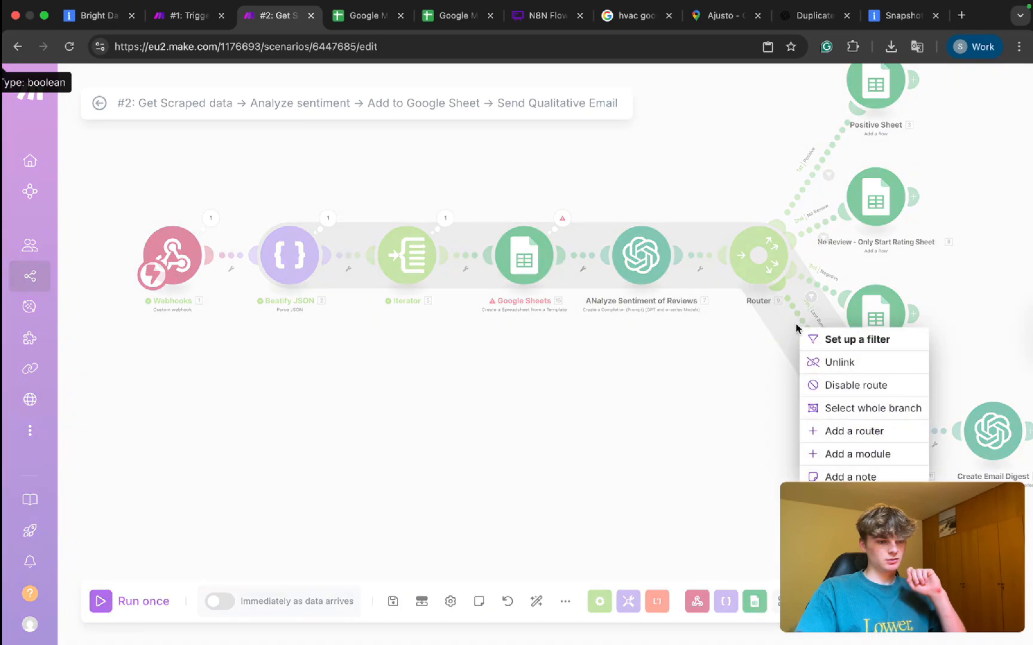
click(737, 364)
right_click(841, 369)
click(771, 408)
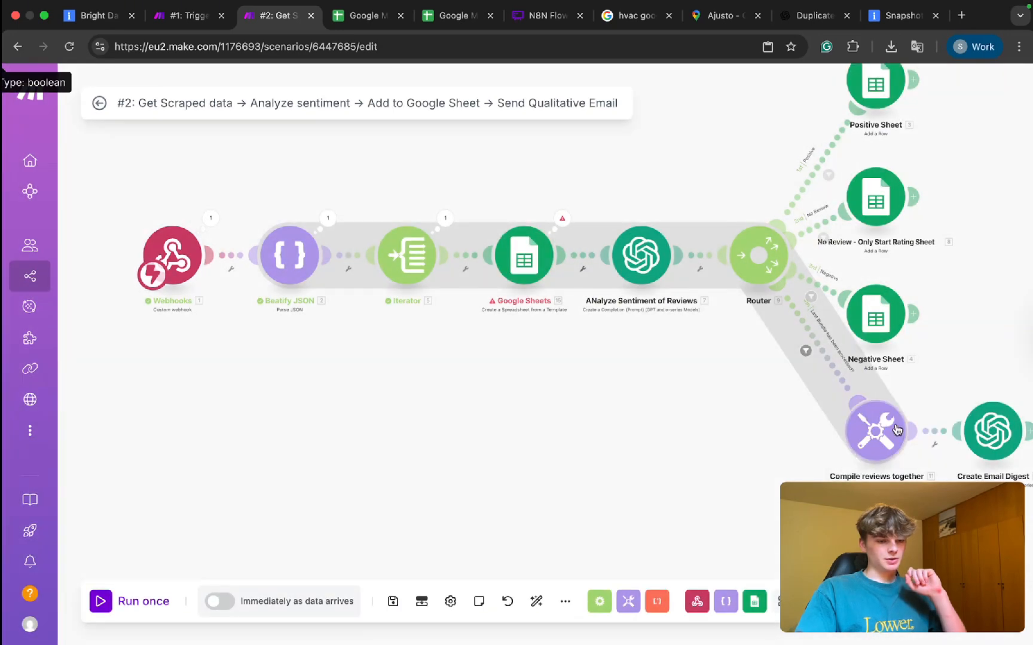
drag(914, 502, 811, 373)
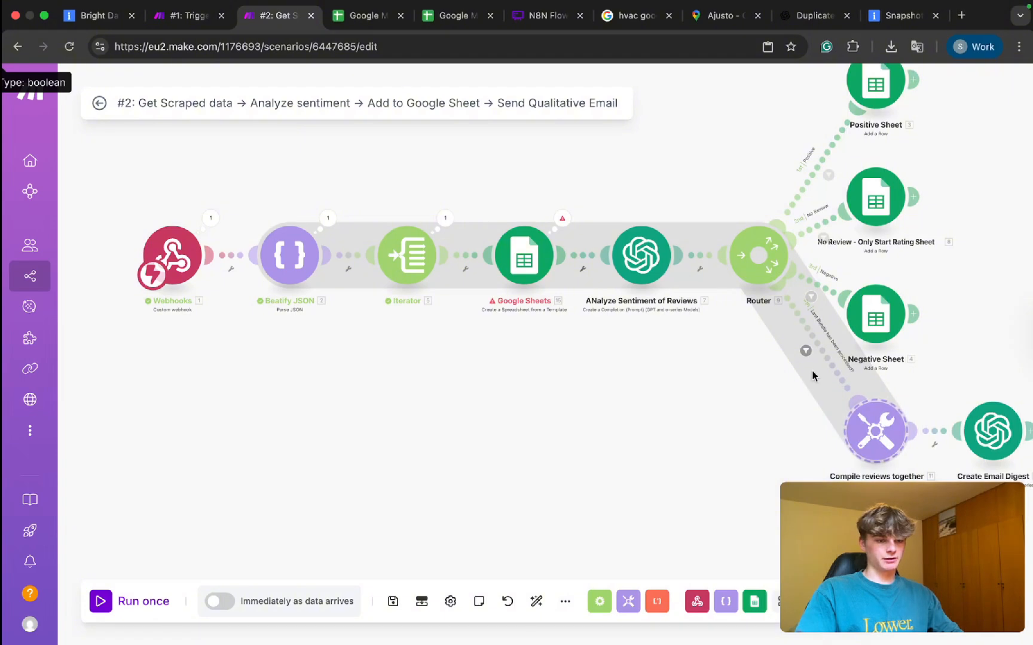
click(1029, 431)
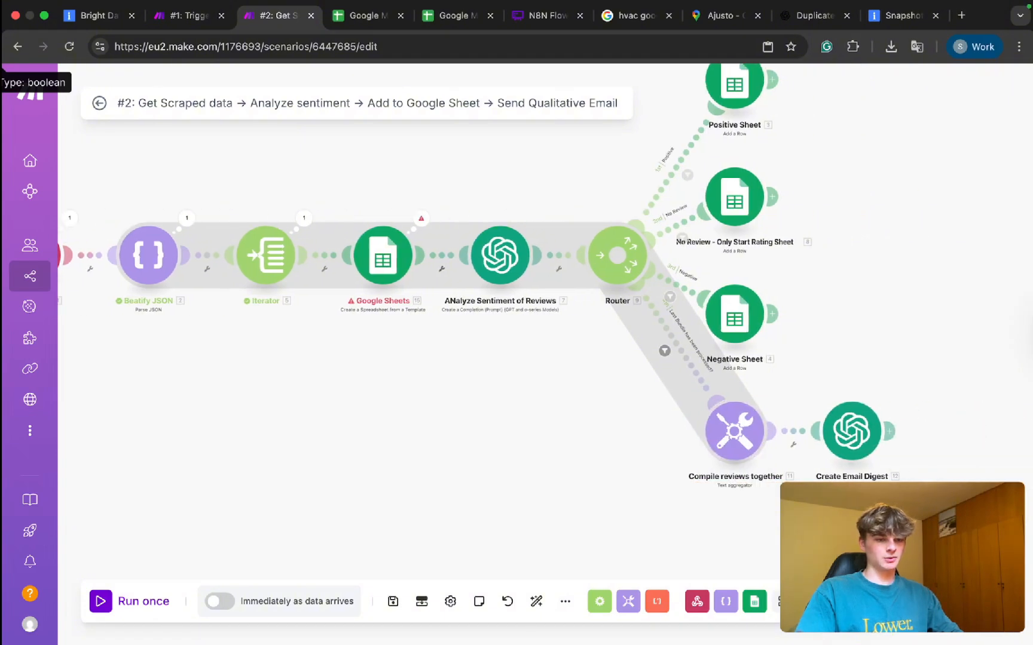
drag(571, 410, 642, 425)
drag(785, 479, 149, 145)
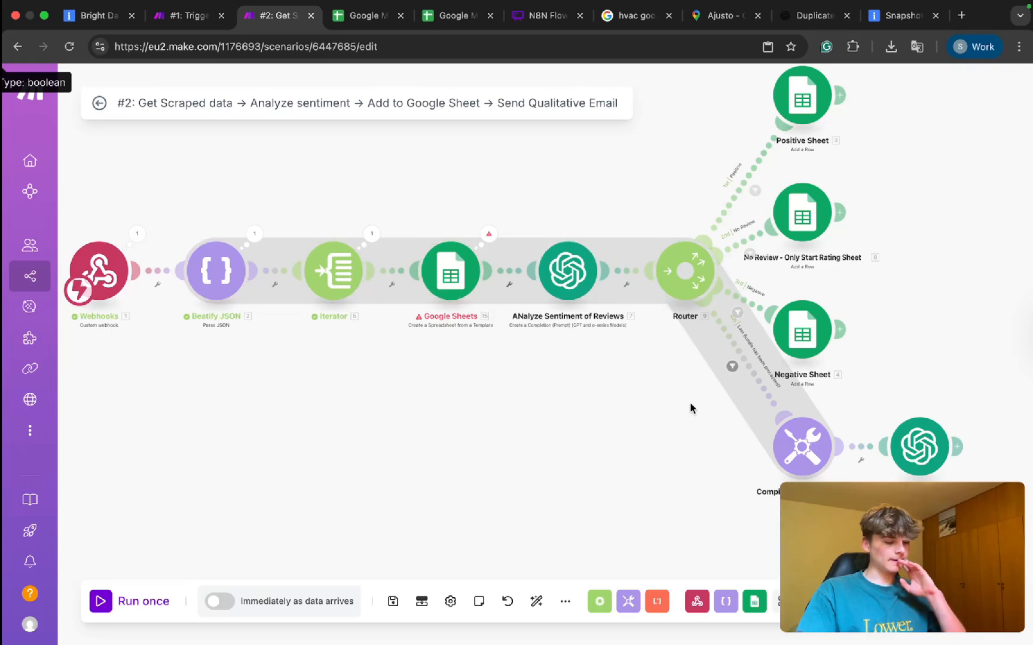
drag(859, 383, 718, 44)
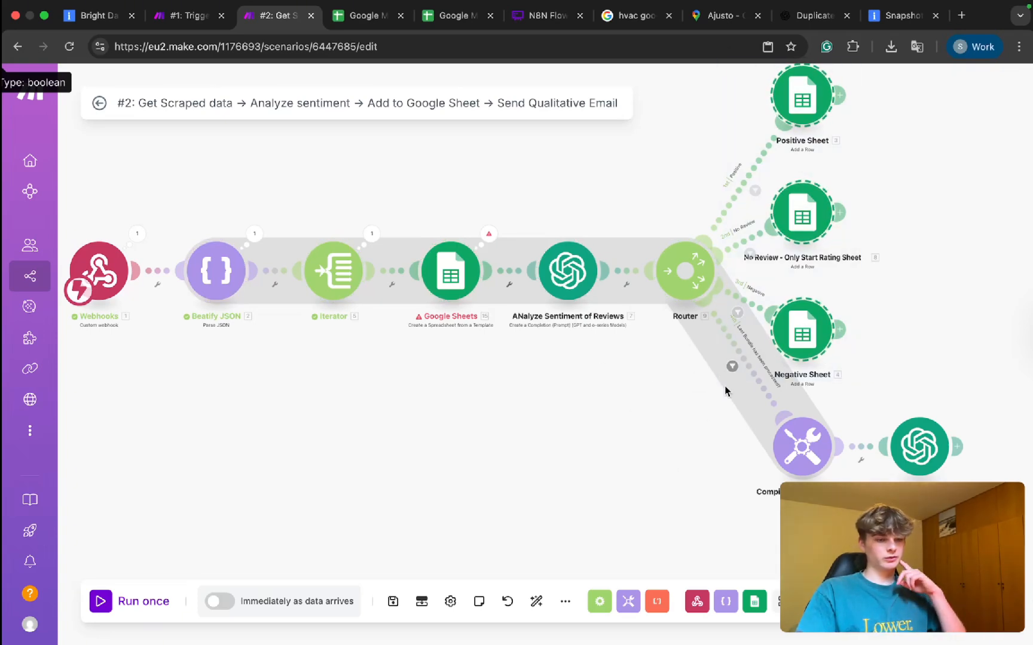
Disconnect Compile reviews together from the router and from Create Email Digest, moving it below Beatify JSON.
right_click(763, 384)
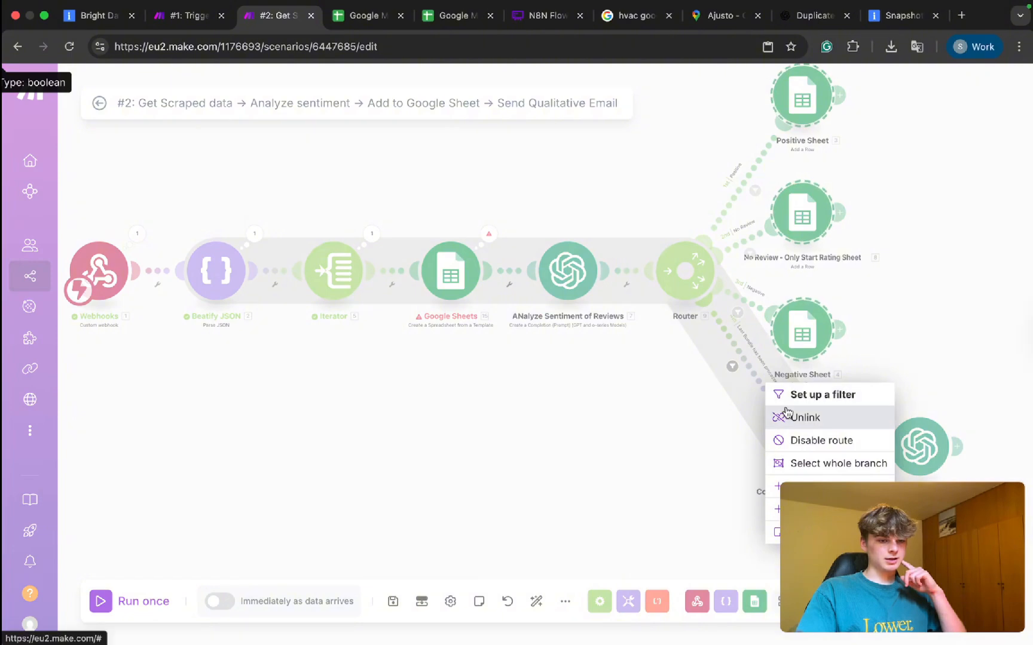
click(786, 414)
right_click(846, 440)
click(879, 451)
click(873, 410)
right_click(874, 445)
click(913, 475)
drag(803, 447, 250, 346)
Attach Compile reviews together as the router's fourth route and unlink Create Email Digest.
drag(299, 175, 467, 176)
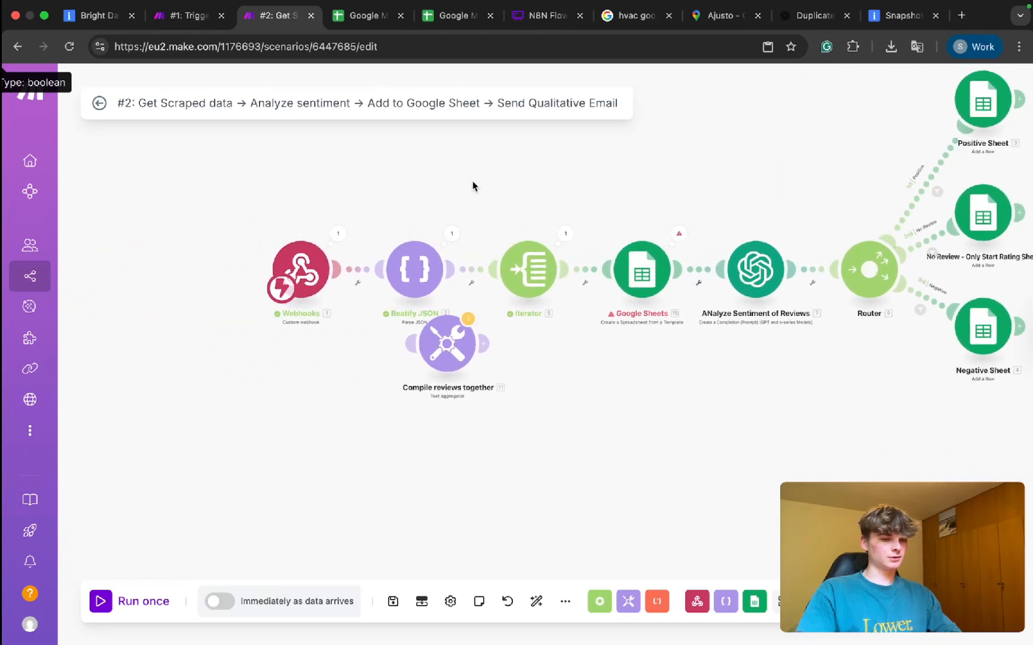
drag(537, 185, 353, 179)
drag(267, 314, 775, 373)
drag(886, 406, 886, 373)
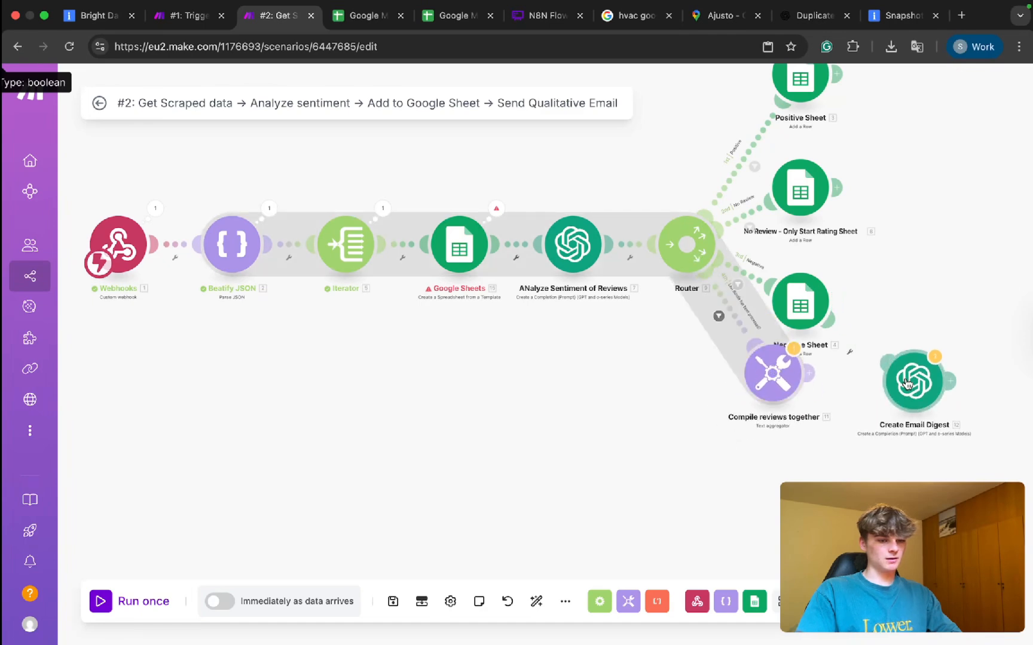
right_click(864, 357)
click(884, 387)
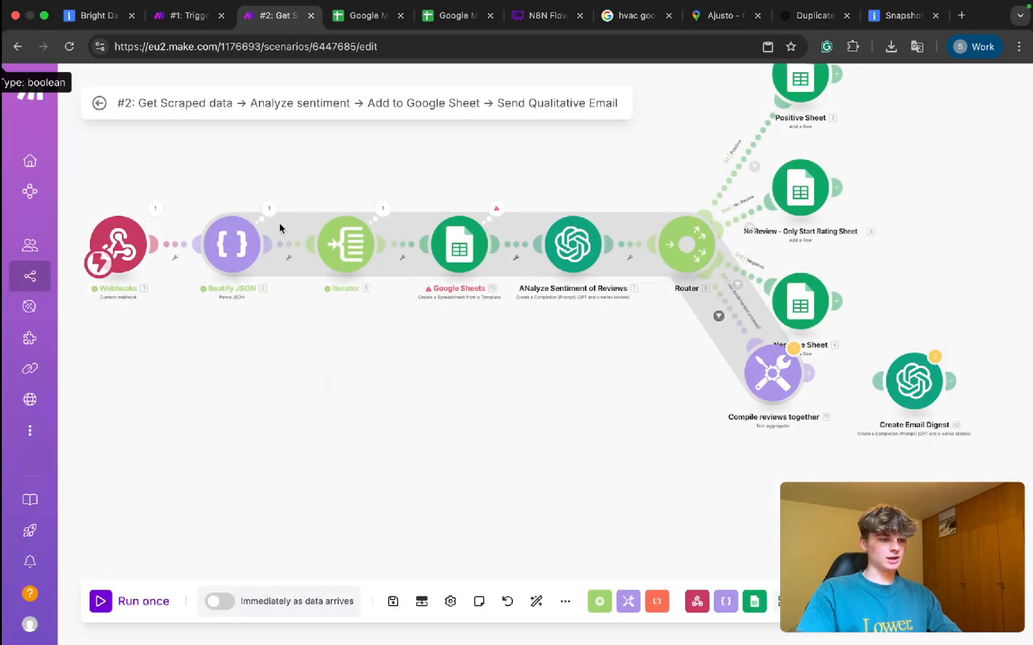
Place Create Email Digest below Compile reviews together, auto-align, and start a new module after it.
click(809, 373)
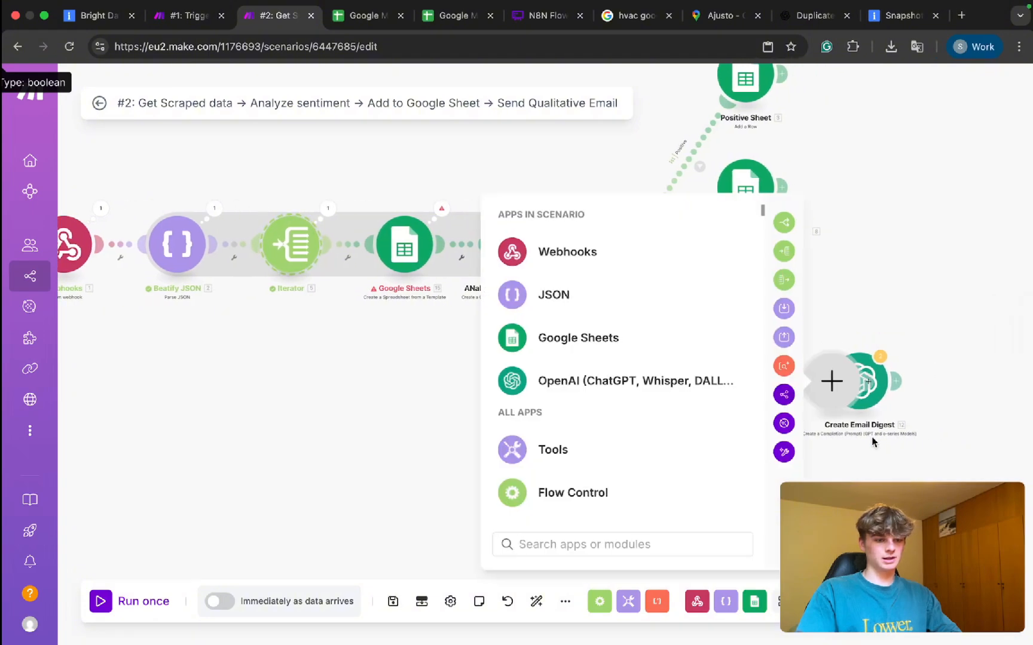
click(873, 442)
drag(864, 395, 643, 402)
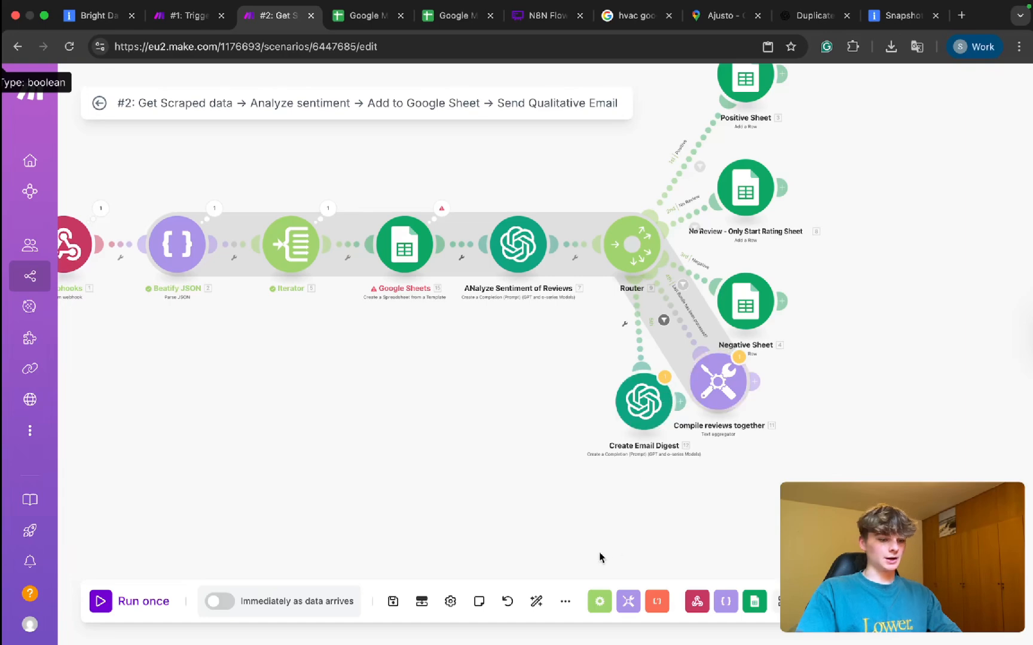
click(537, 602)
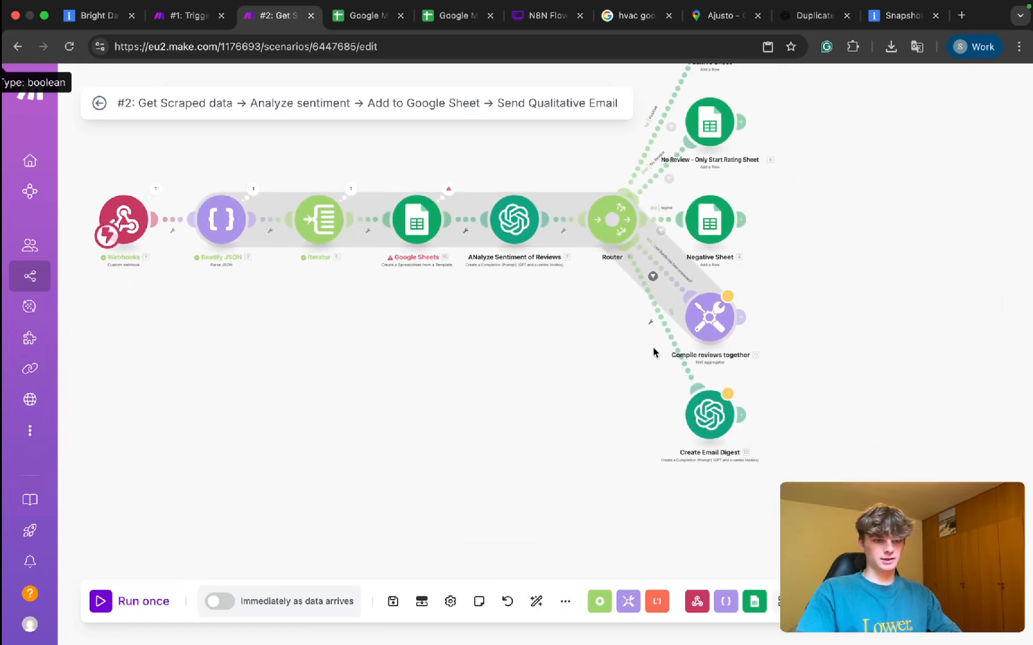
click(744, 292)
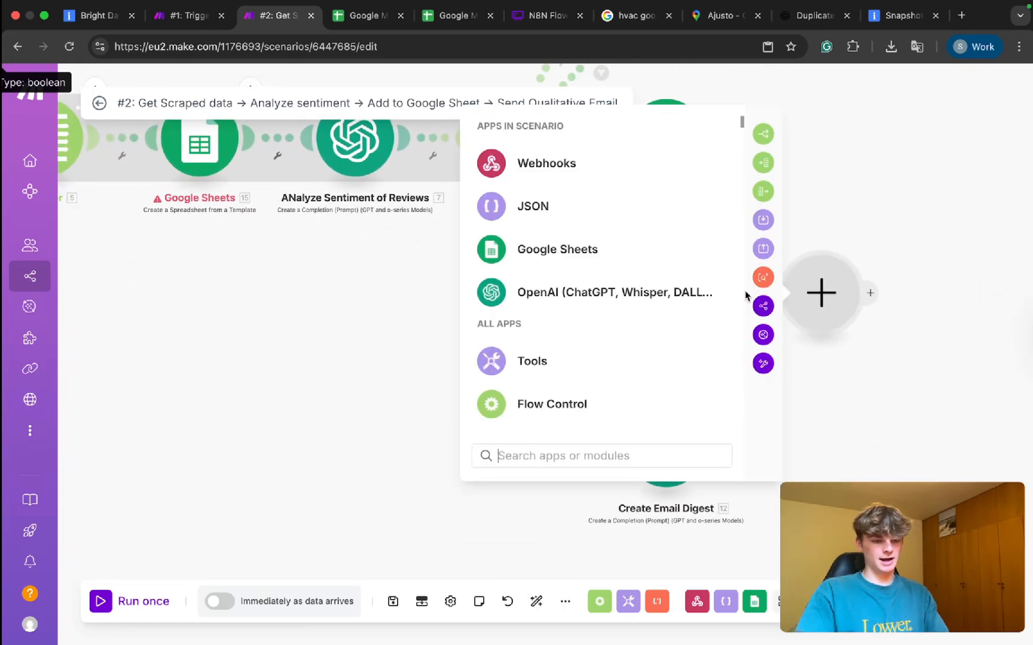
Add a Tools Set variable module named 'Reviews' whose value is the compiled reviews text.
text(set)
click(574, 192)
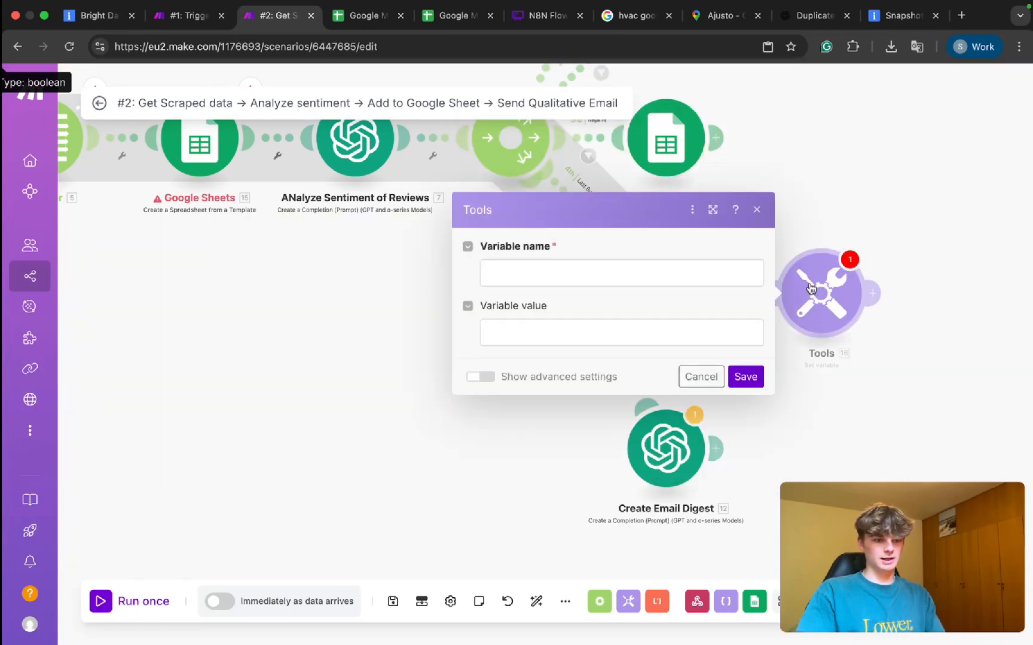
click(558, 273)
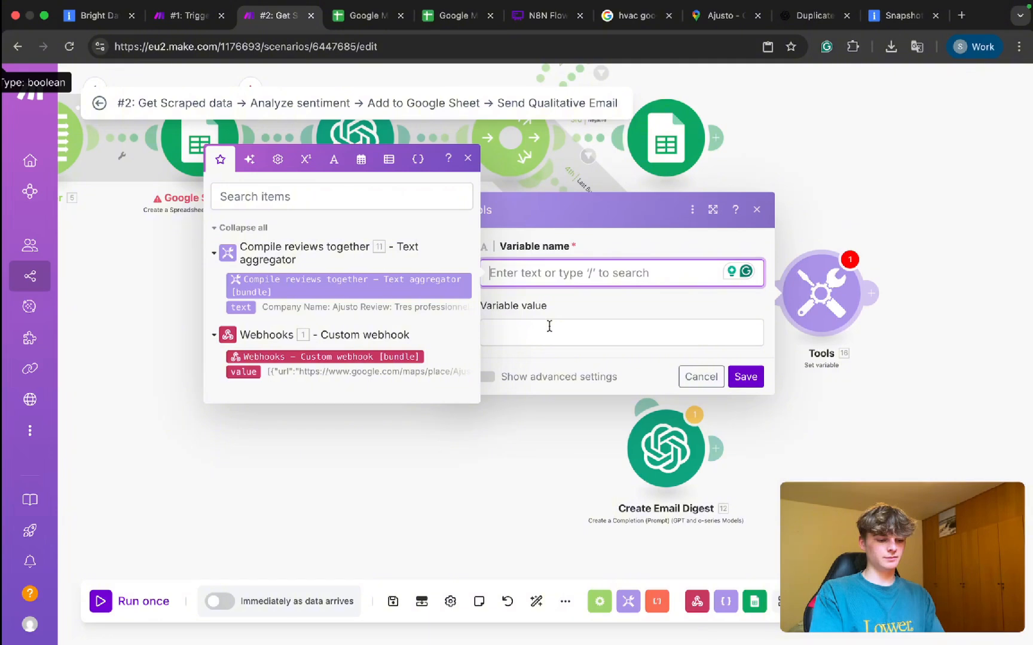
text(Re)
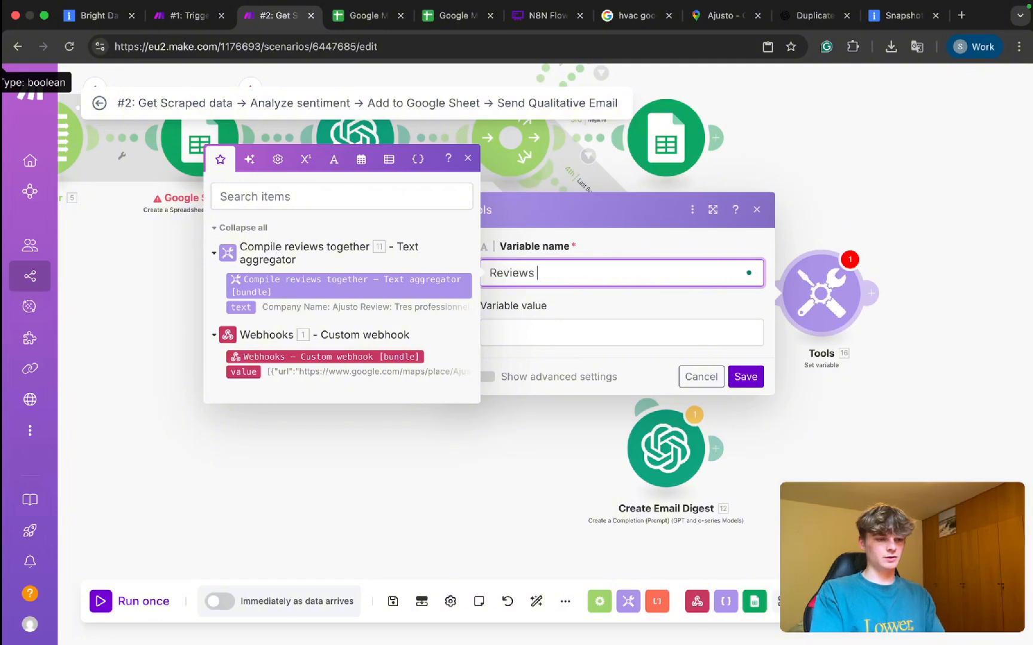
text(views)
click(521, 339)
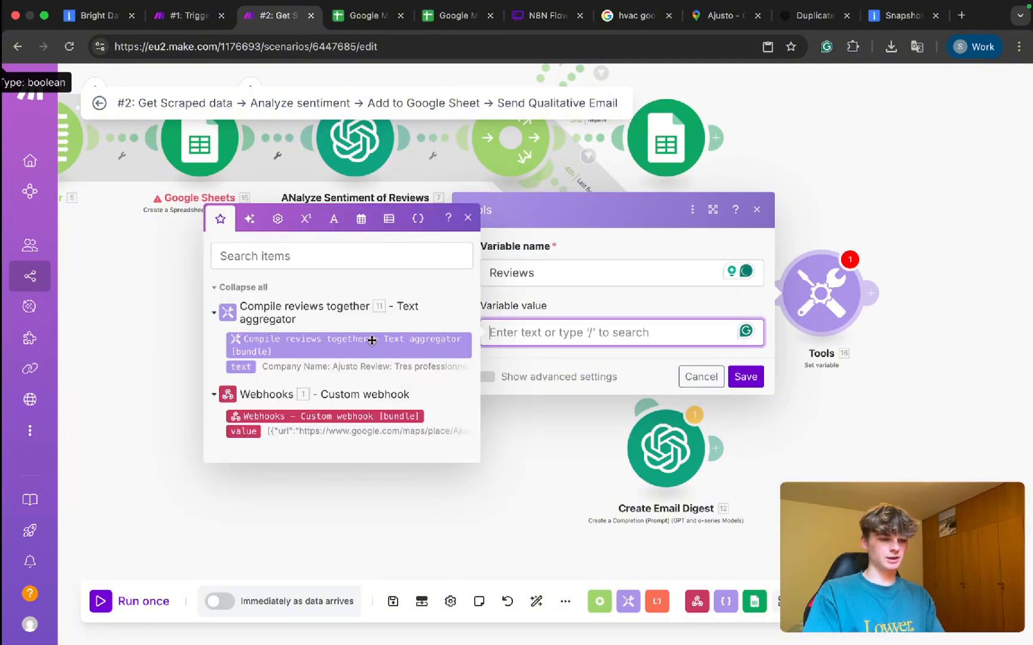
click(243, 366)
click(745, 377)
mouse_move(665, 449)
mouse_down()
mouse_move(688, 460)
mouse_move(667, 462)
mouse_up()
click(598, 239)
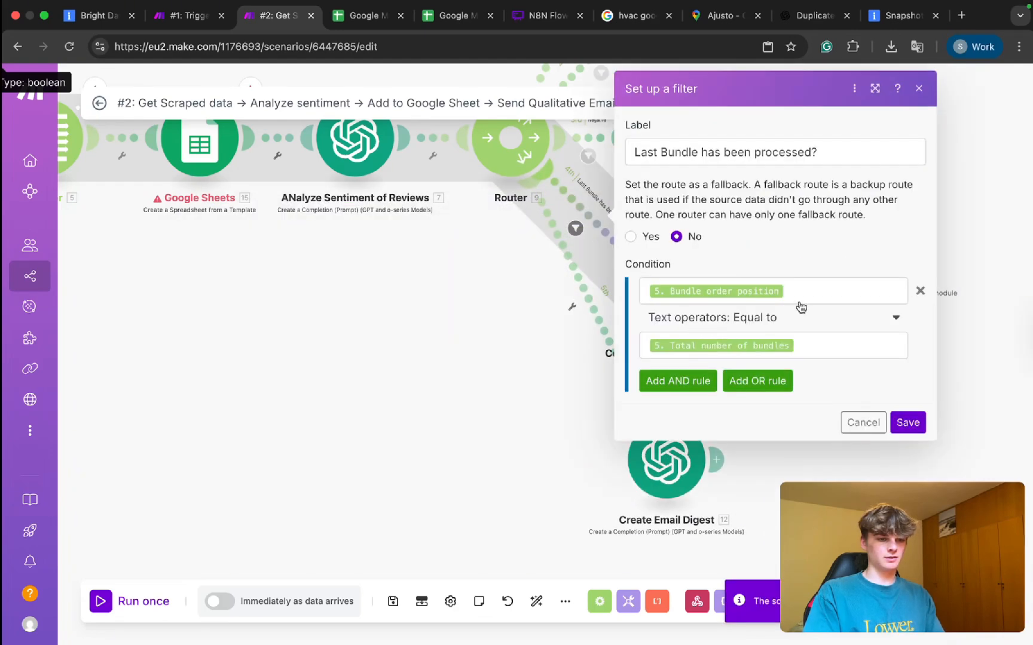
Replace the Last Bundle route filter with Bundle order position equal to Total number of bundles.
click(921, 292)
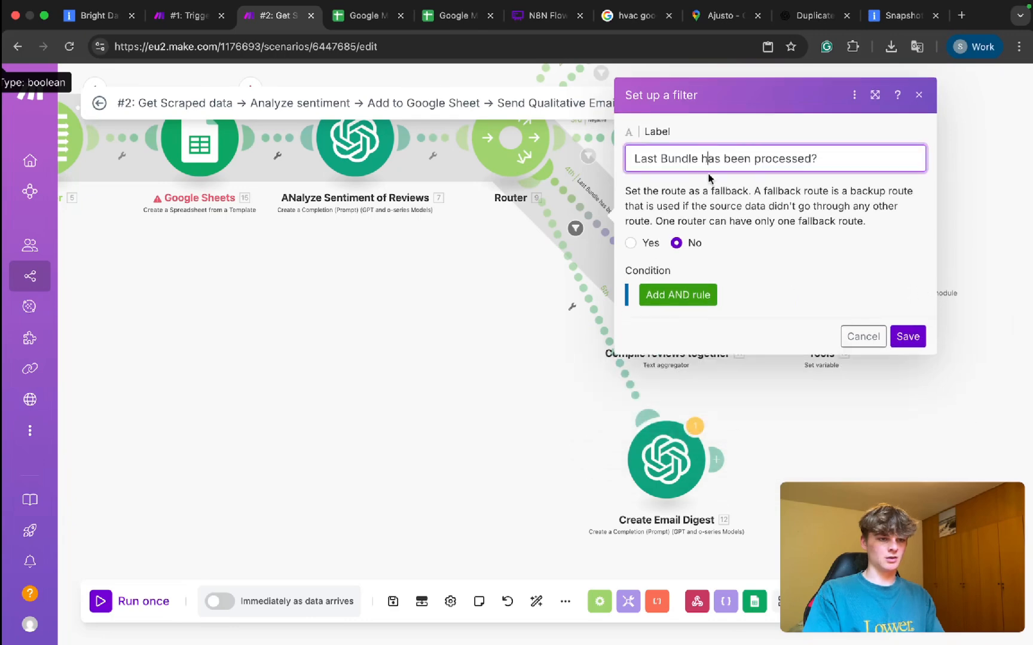
click(667, 296)
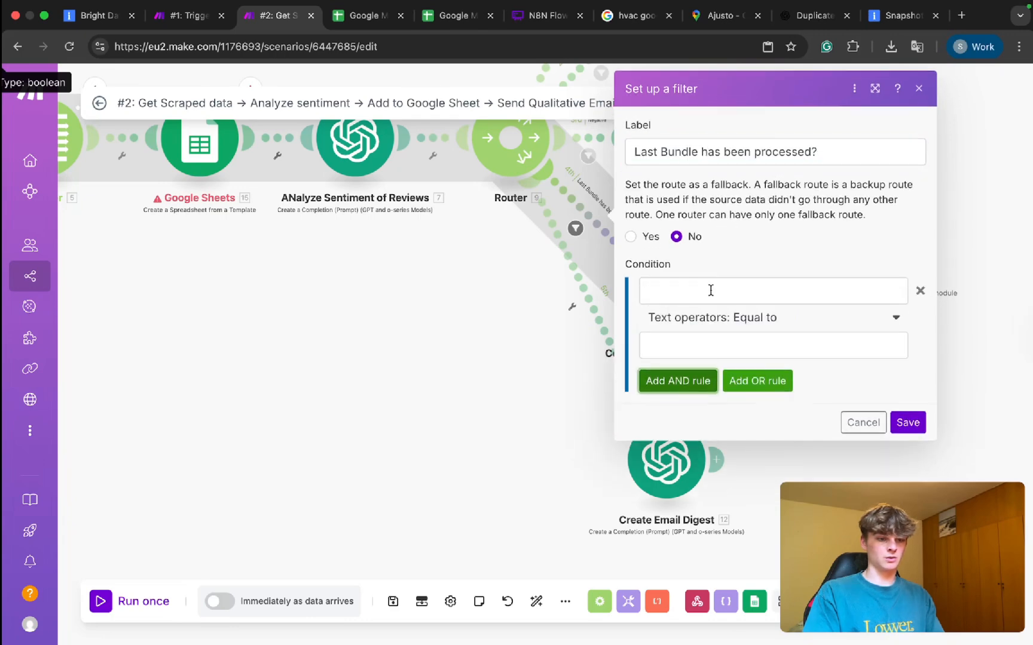
click(696, 282)
scroll(412, 422, down, 20)
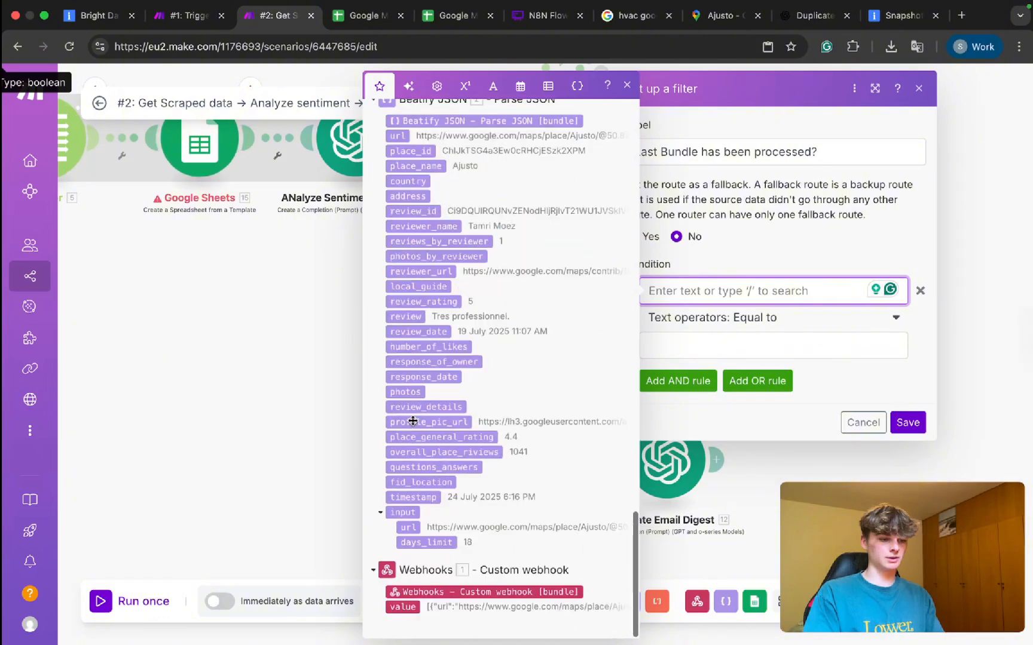
click(444, 196)
click(714, 350)
click(457, 182)
triple_click(783, 154)
key(ctrl+c)
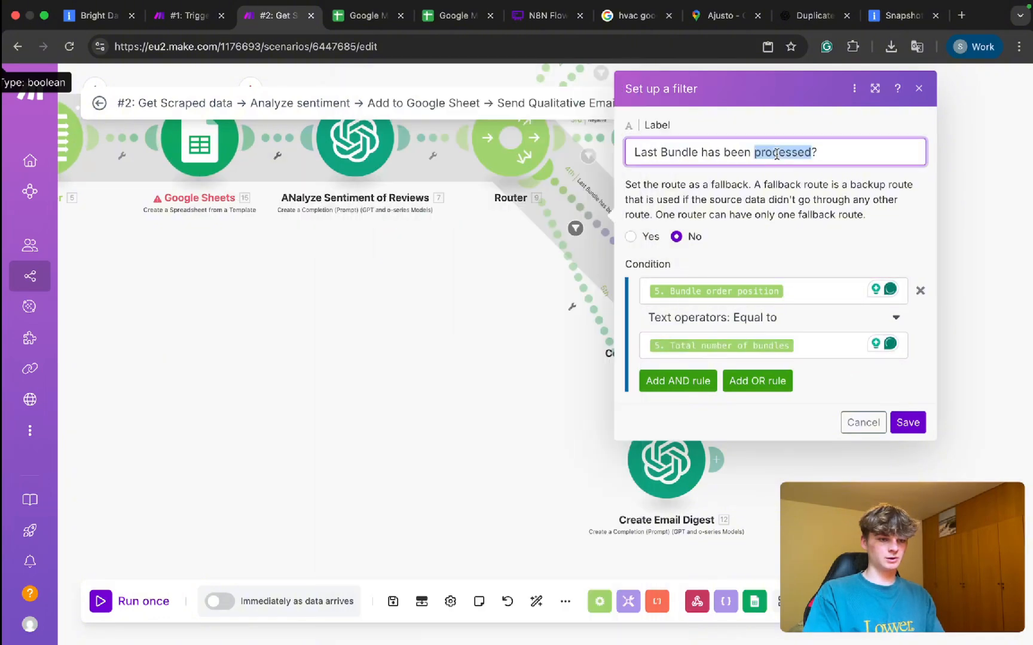
click(919, 427)
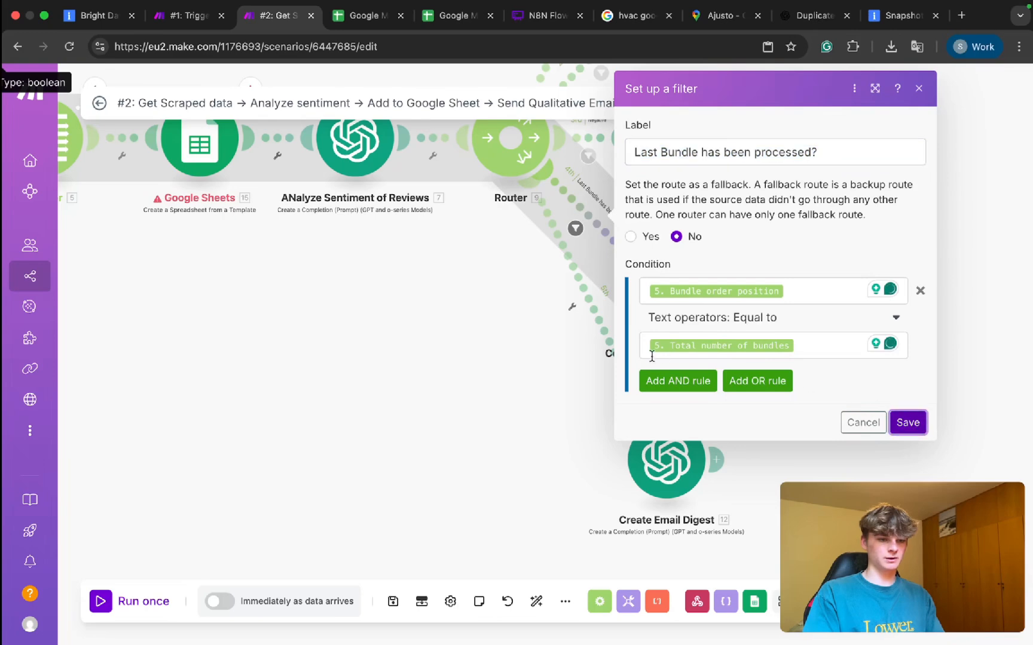
click(899, 426)
Label the fifth route's filter 'Last Bundle' and set its first operand to Bundle order position.
click(624, 359)
click(663, 189)
key(ctrl+v)
click(659, 362)
click(662, 336)
scroll(499, 331, down, 10)
scroll(501, 338, down, 8)
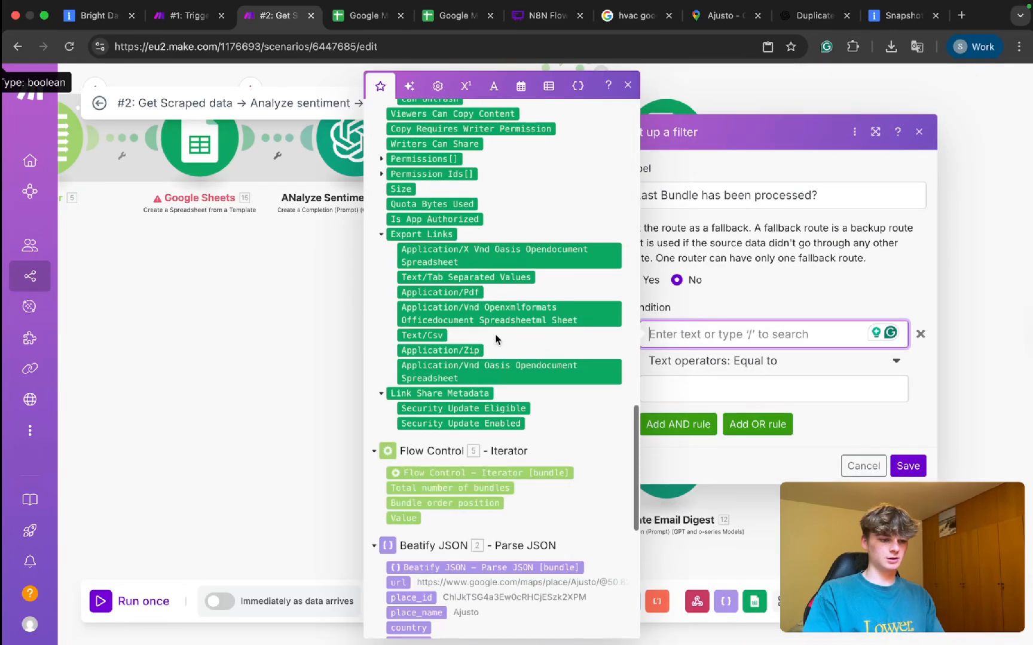
click(434, 398)
key(BackSpace)
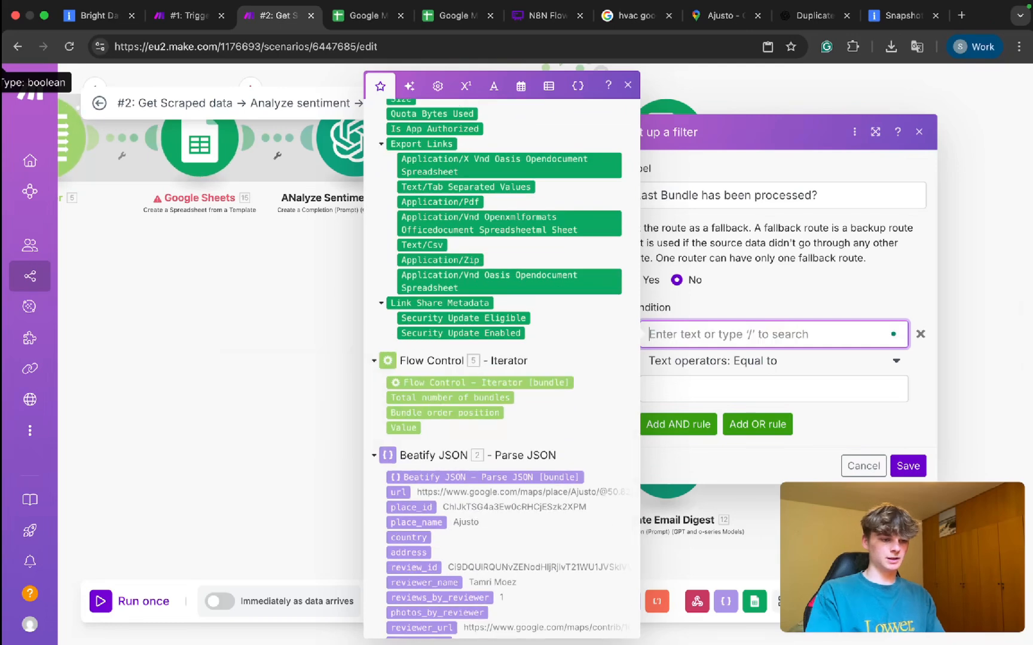
click(438, 413)
Compare it against Total number of bundles and save the fifth route's filter.
click(686, 365)
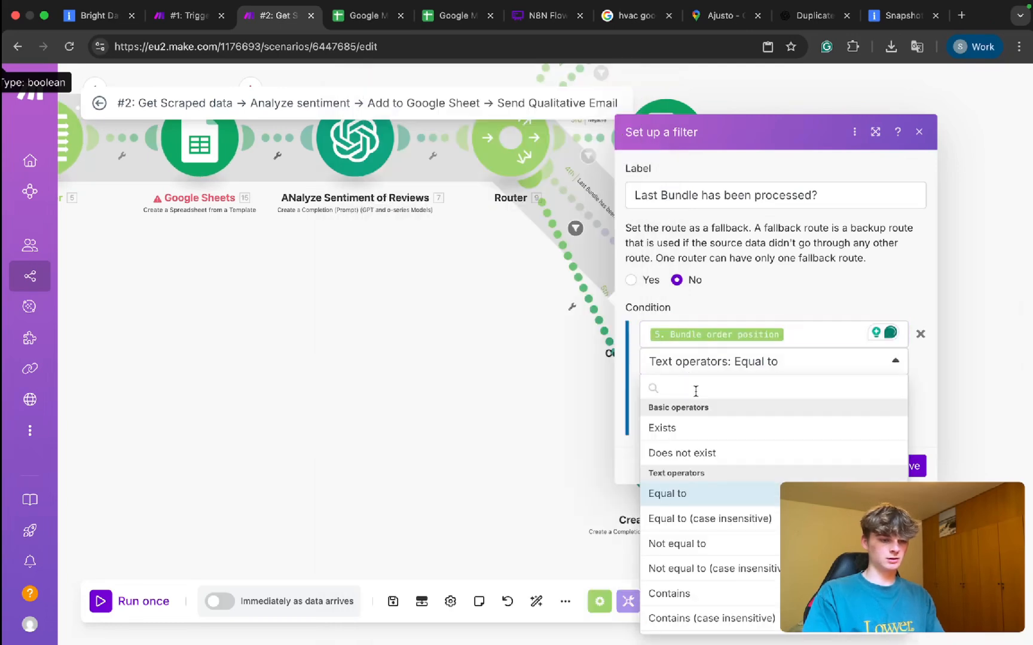
click(942, 398)
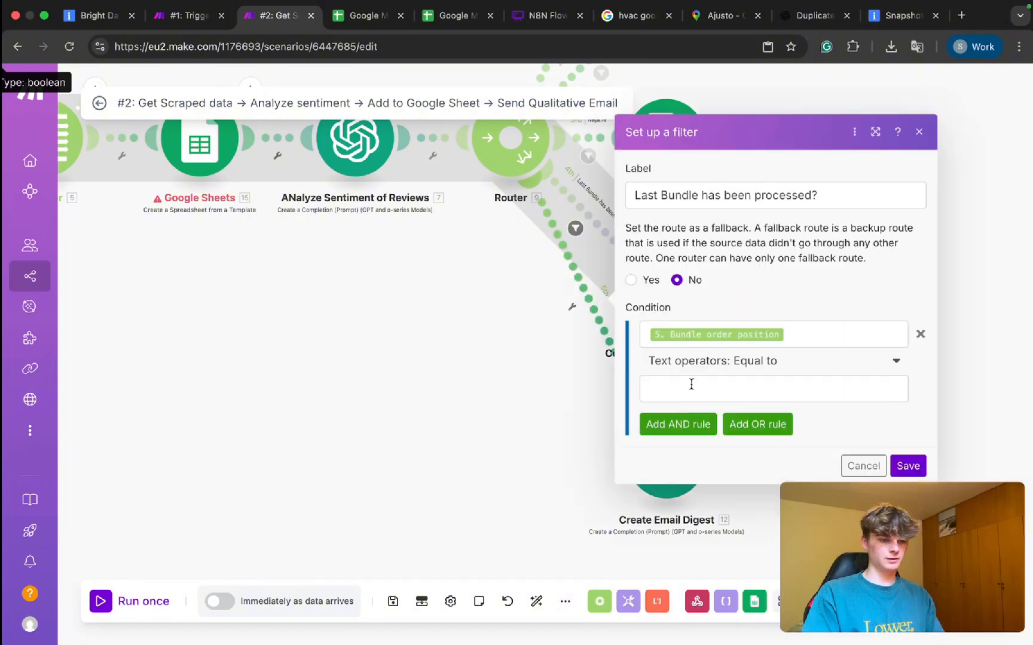
click(684, 383)
scroll(526, 400, down, 16)
scroll(526, 400, up, 10)
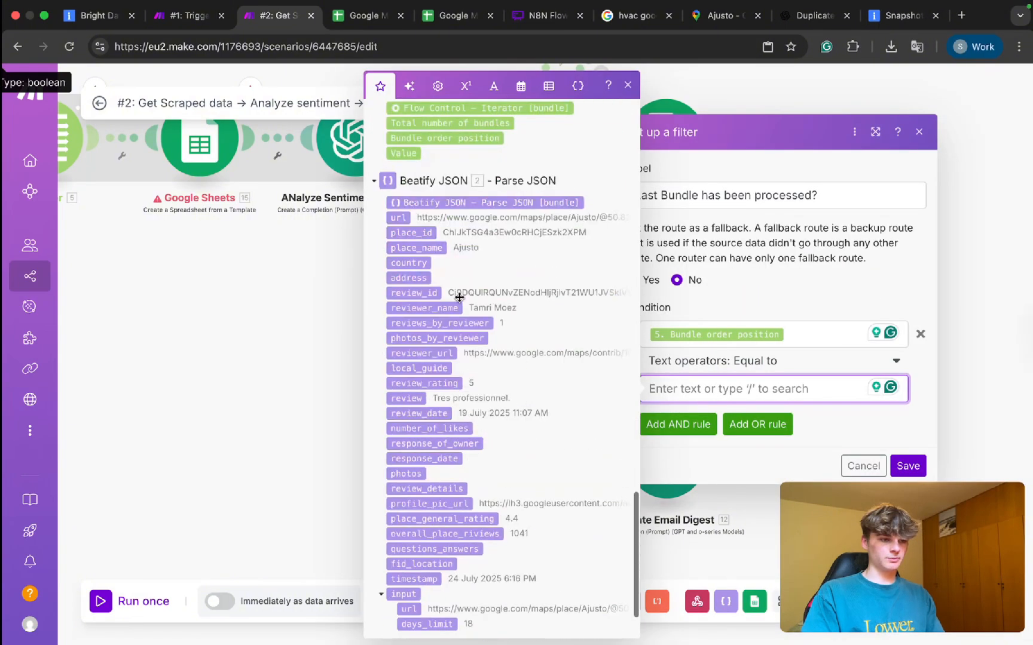
click(428, 122)
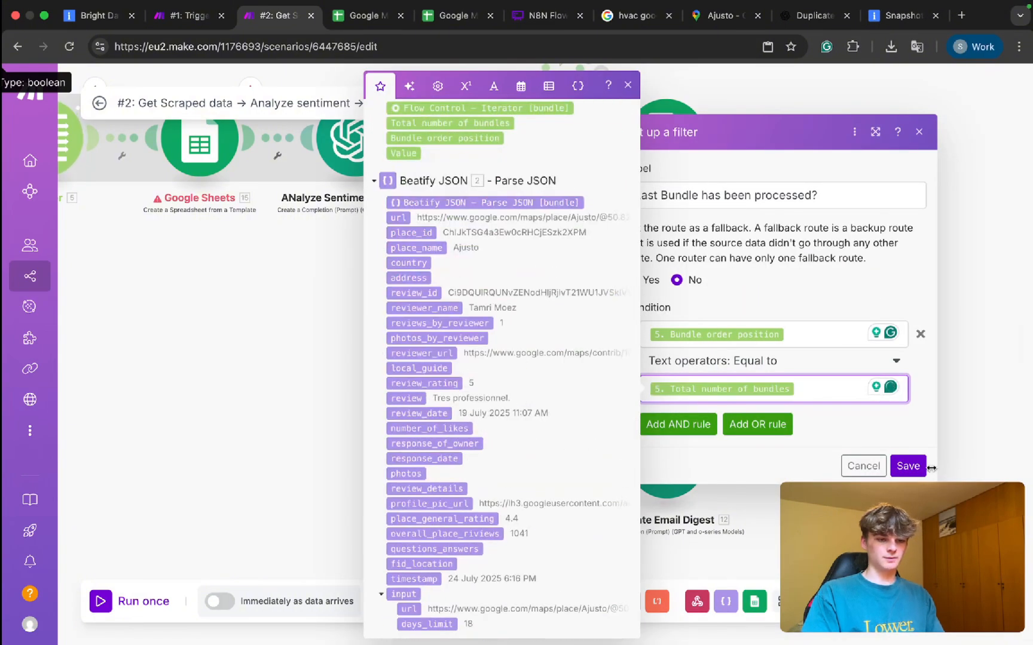
click(908, 466)
key(super+s)
mouse_move(654, 436)
mouse_down()
mouse_move(632, 437)
mouse_move(641, 435)
mouse_up()
right_click(634, 416)
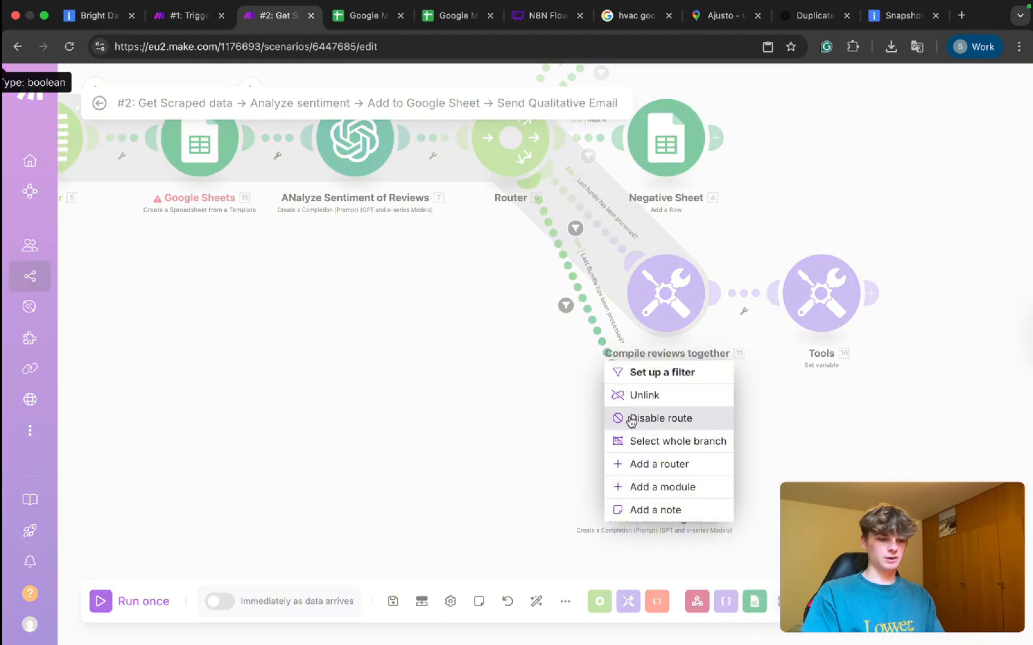
Insert a Tools Get variable module on the email digest route.
click(635, 485)
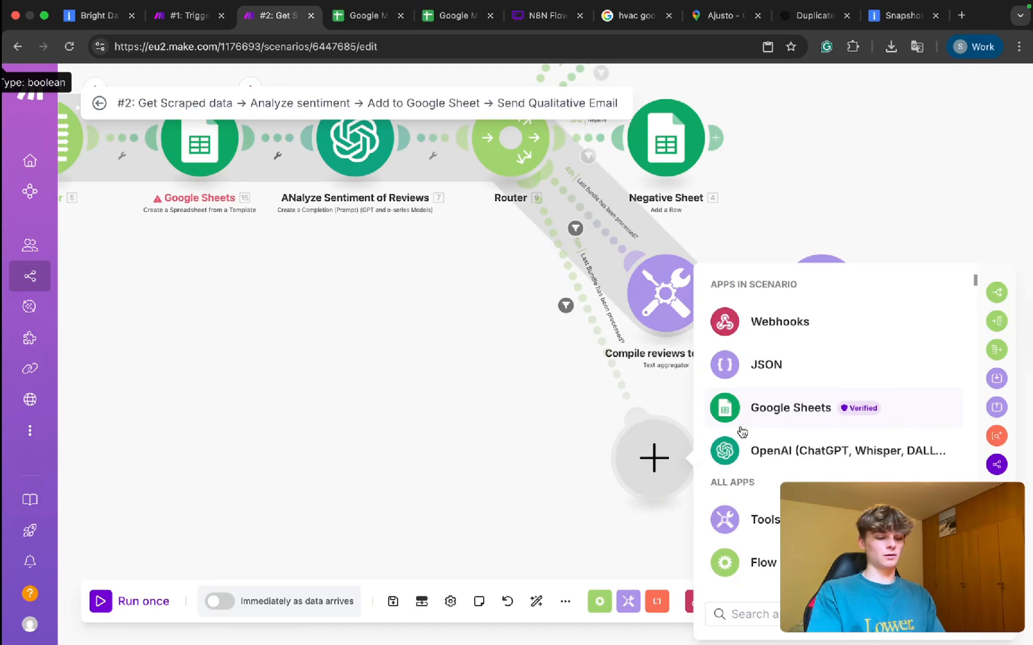
text(tool)
click(742, 520)
text(get)
click(785, 449)
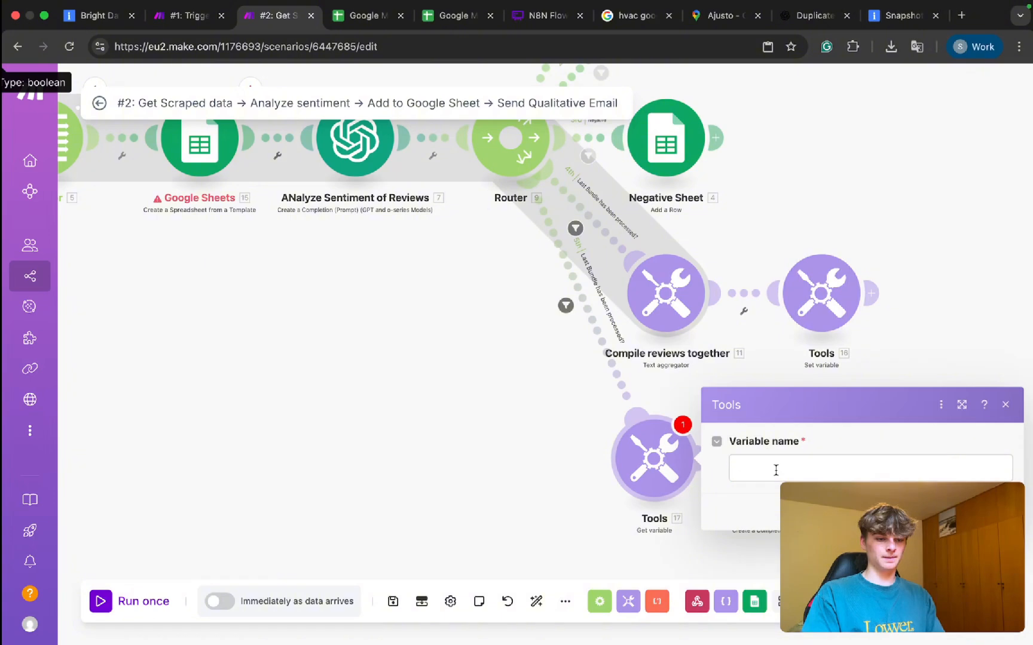
Copy the 'Reviews' name from Set variable, paste it as the Get variable name, and save.
click(774, 470)
click(821, 296)
click(563, 280)
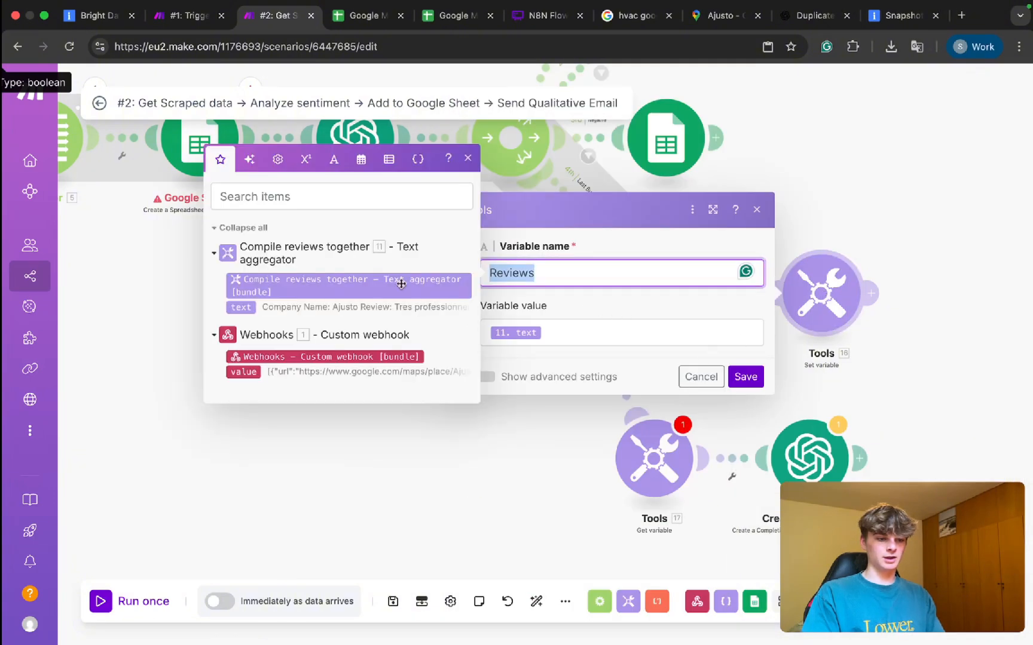
click(637, 487)
click(775, 476)
text(Reviews)
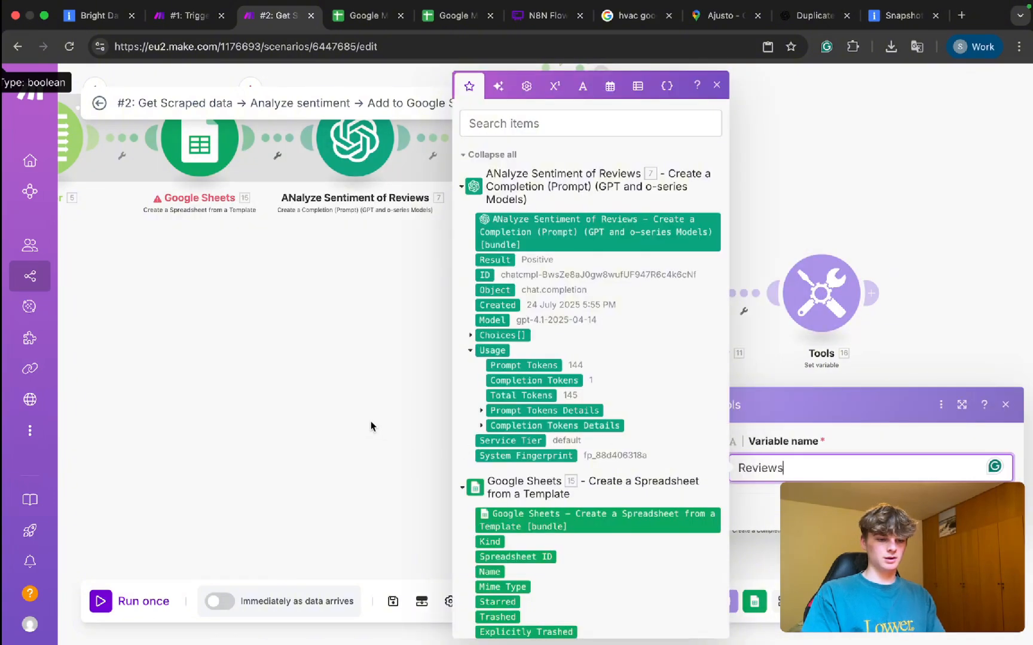
click(371, 427)
click(995, 512)
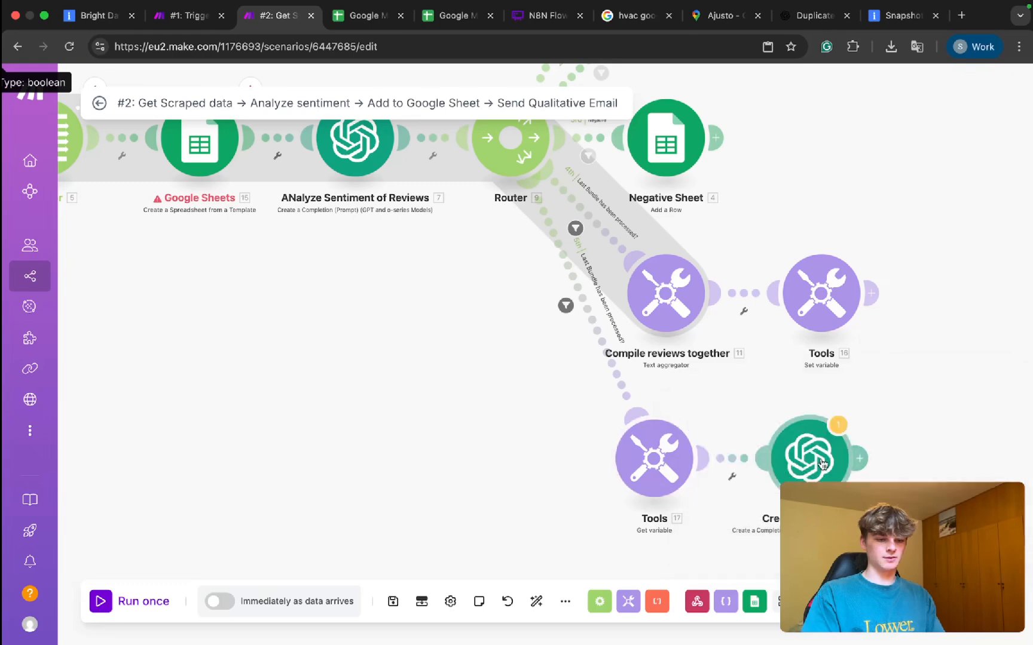
click(804, 459)
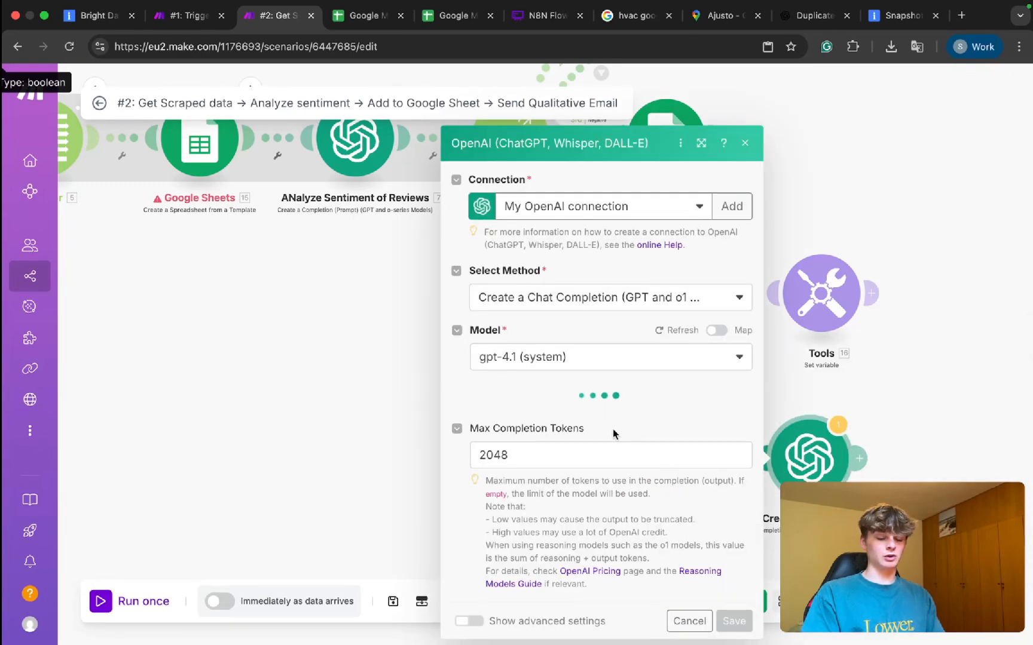
Review Message 3's text in Create Email Digest and save the module.
scroll(584, 411, down, 10)
scroll(584, 412, down, 10)
scroll(592, 353, up, 3)
click(579, 350)
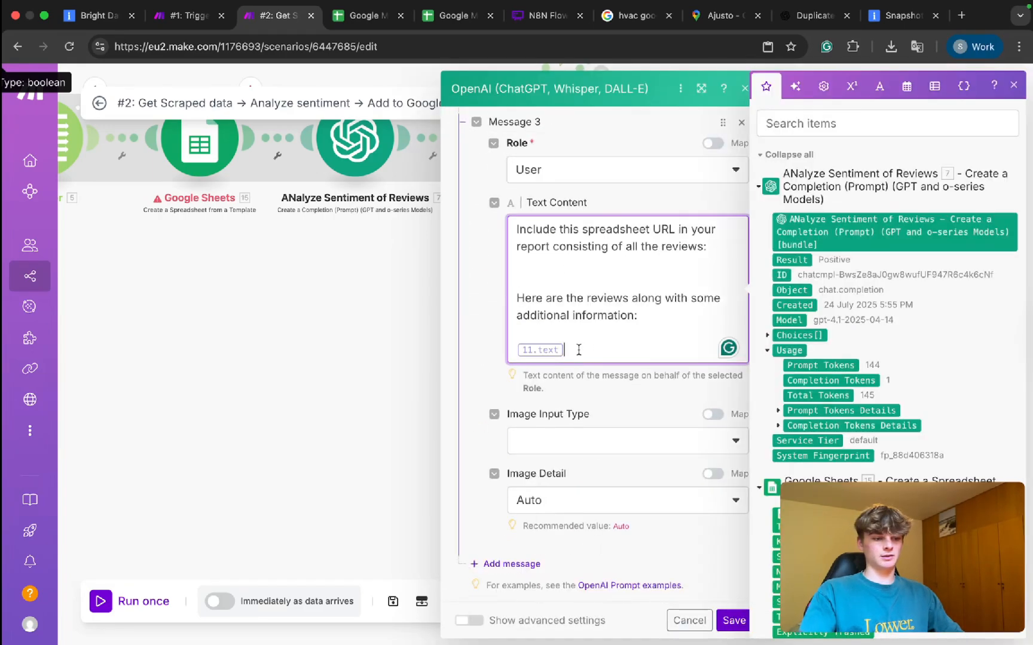
scroll(832, 303, down, 15)
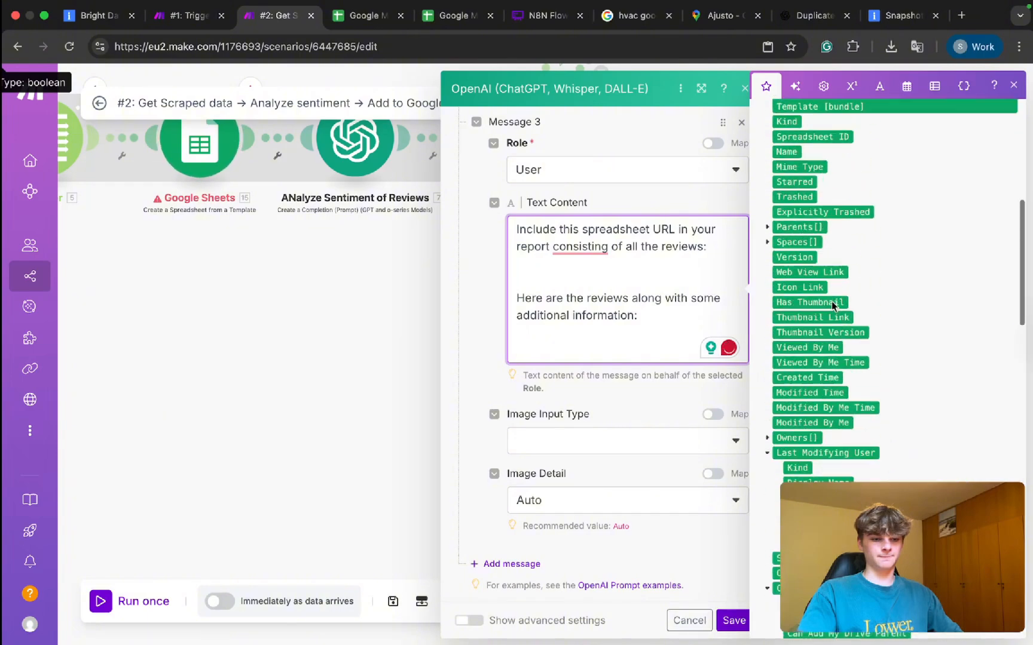
scroll(832, 303, down, 12)
scroll(832, 303, up, 13)
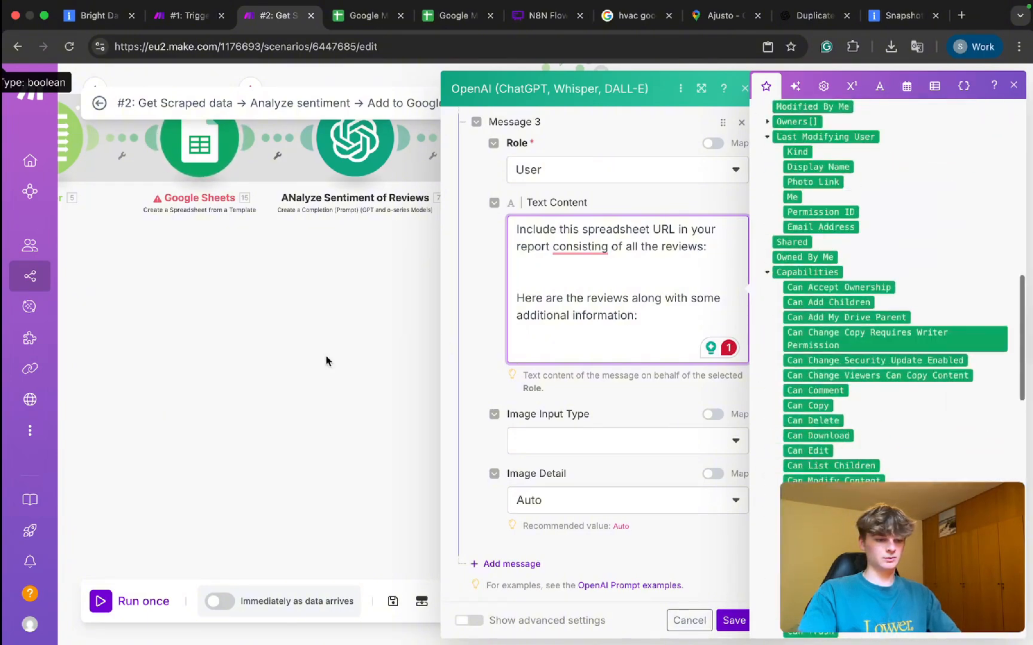
click(238, 366)
click(818, 441)
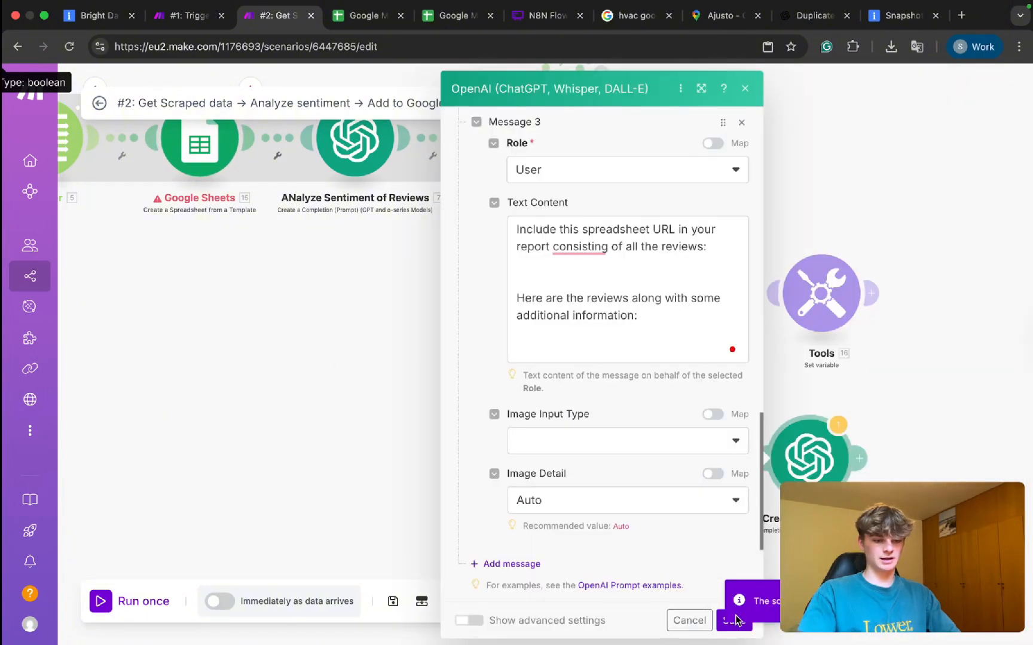
click(723, 624)
Auto-align all scenario modules and reload the scenario page.
drag(459, 332, 558, 422)
scroll(558, 422, down, 5)
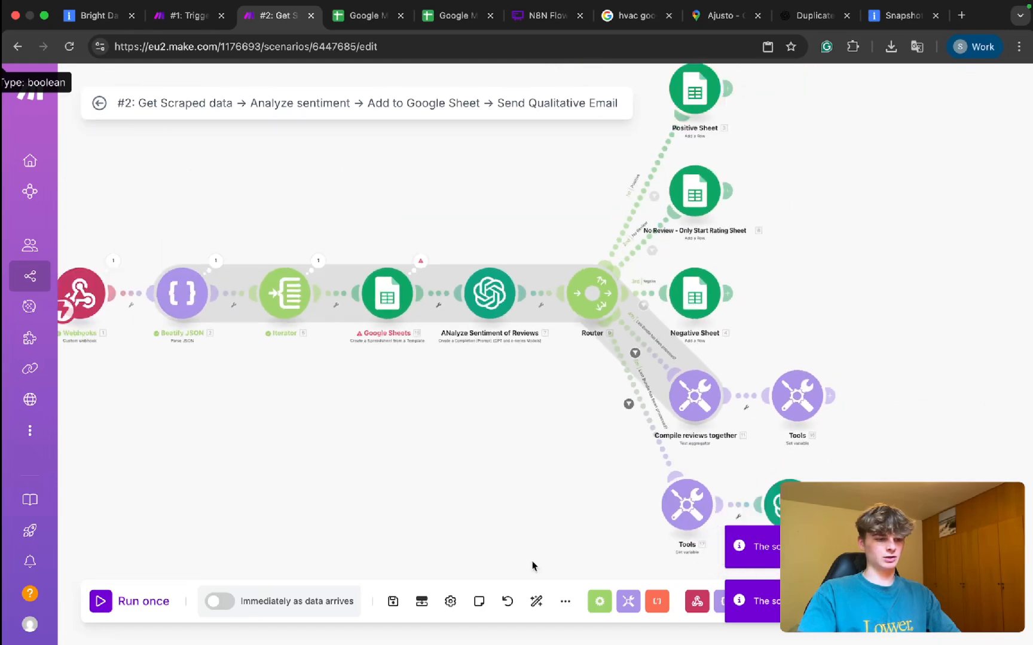
click(527, 609)
key(super+r)
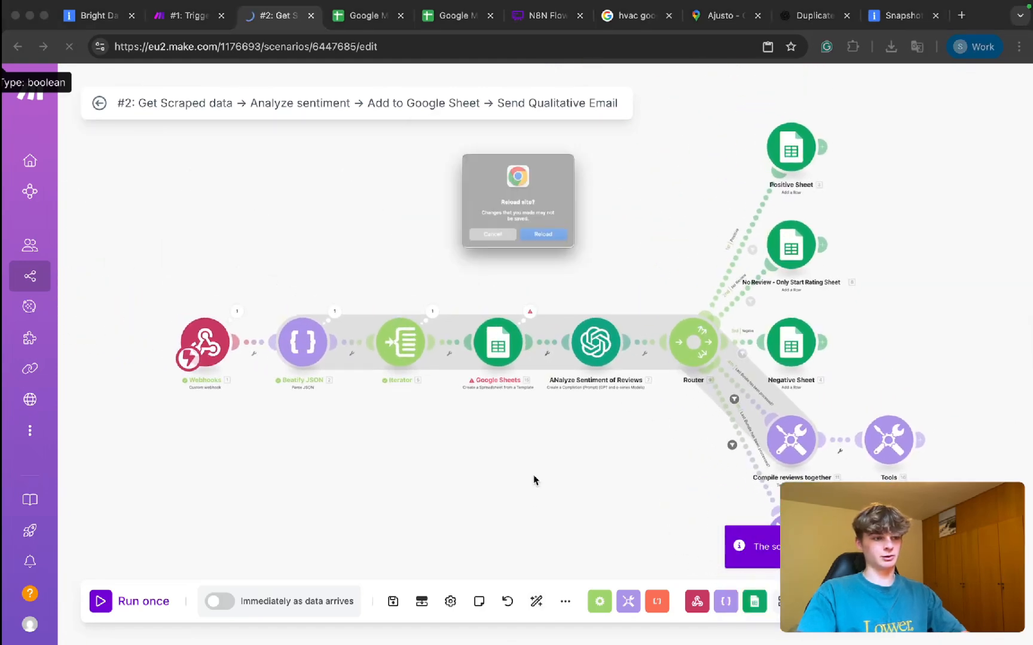
click(472, 257)
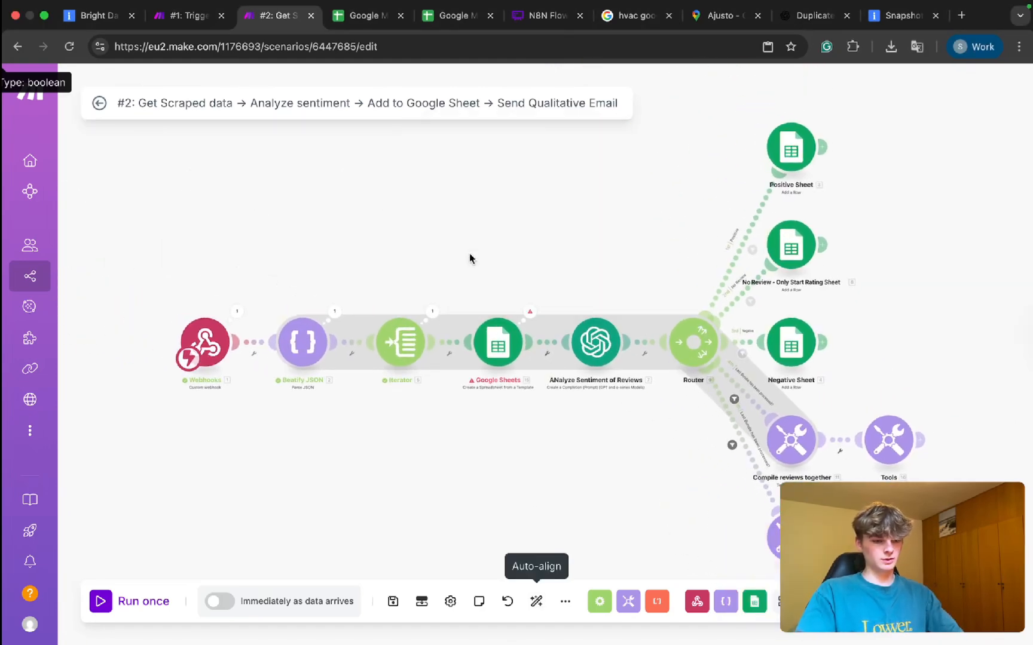
key(super+r)
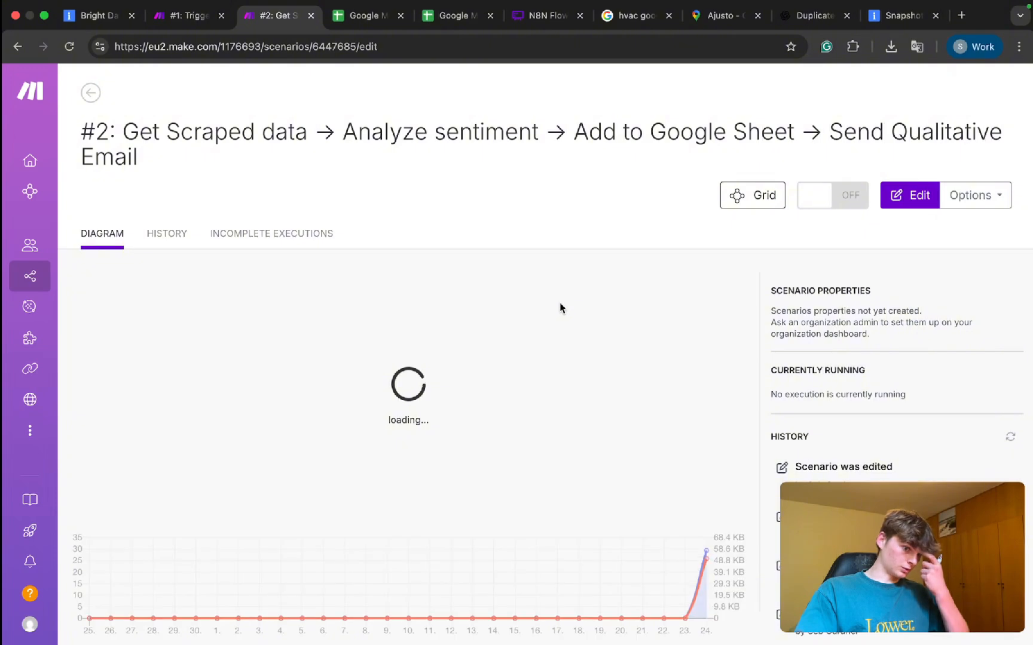
Map the 17. Reviews variable into Create Email Digest's Message 3 text.
click(583, 322)
drag(678, 488, 536, 353)
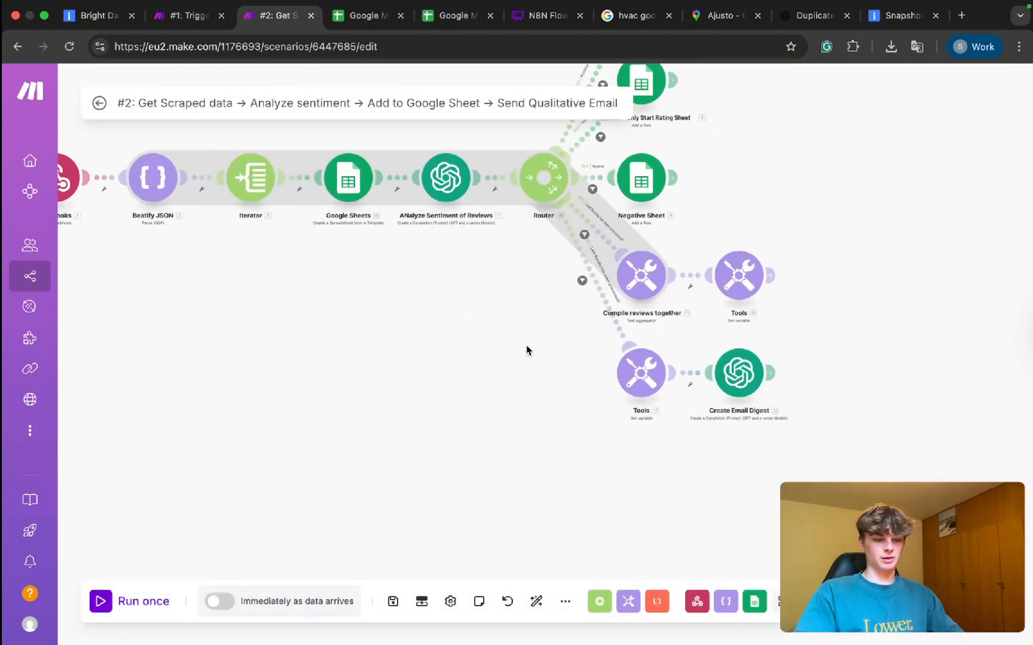
click(742, 394)
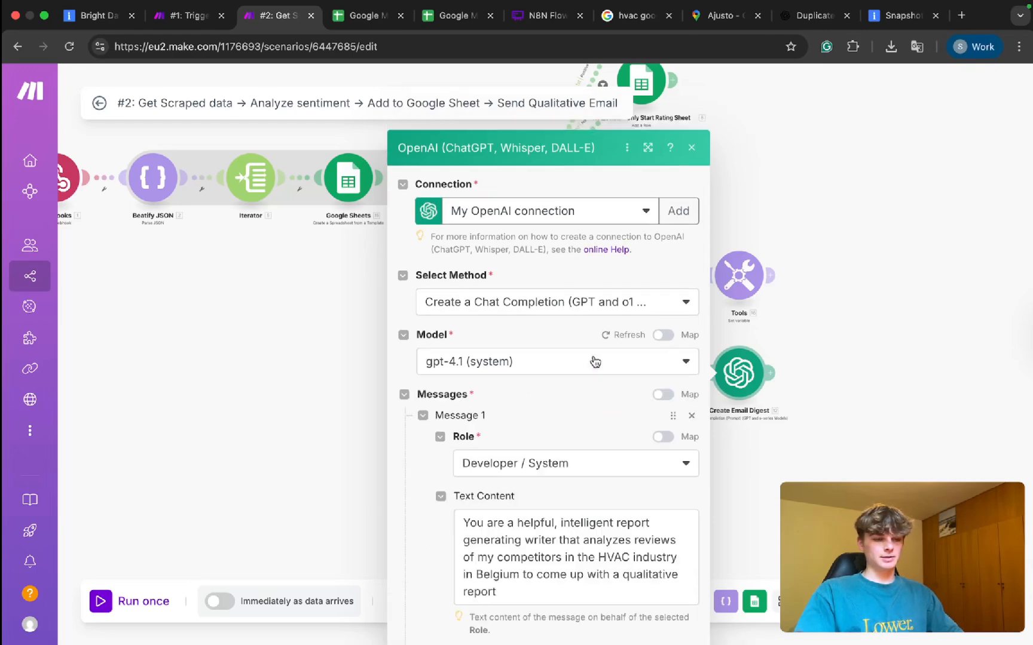
scroll(578, 401, down, 5)
scroll(569, 392, down, 5)
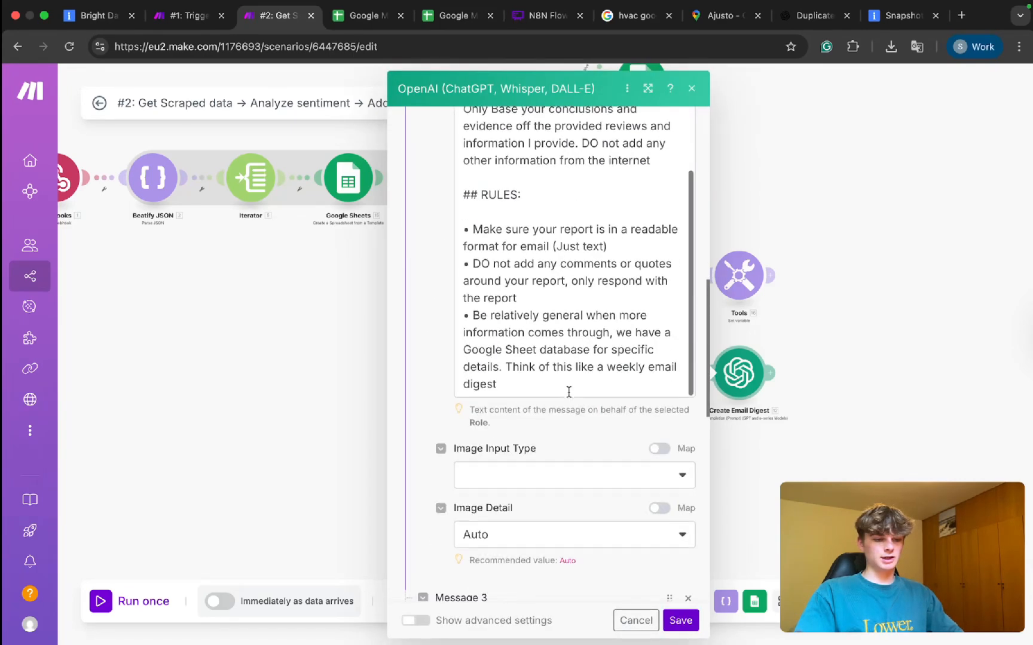
click(507, 347)
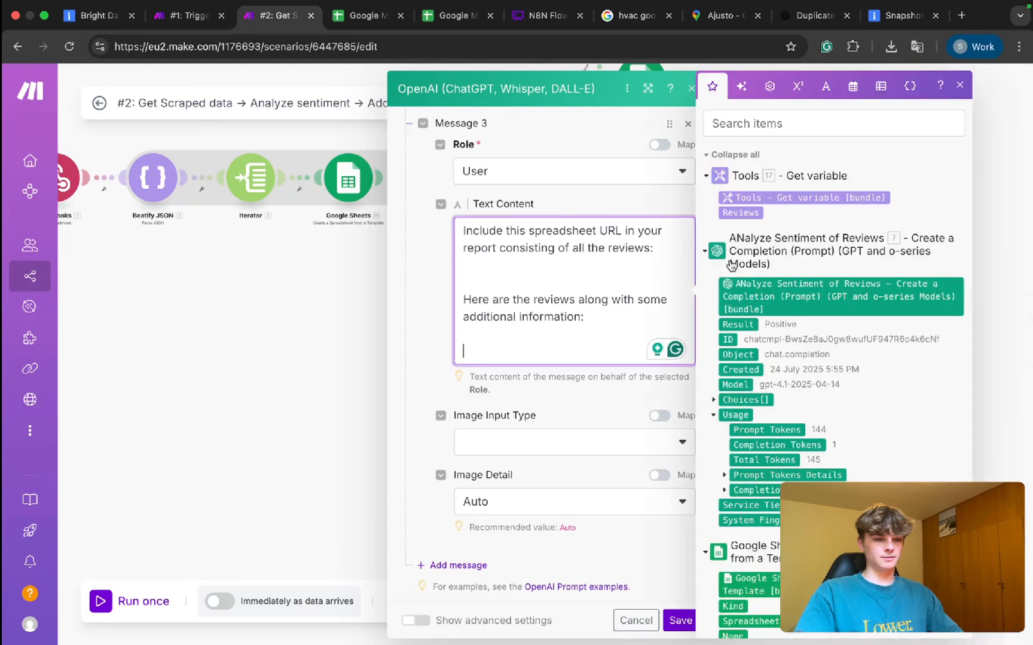
click(740, 213)
click(793, 174)
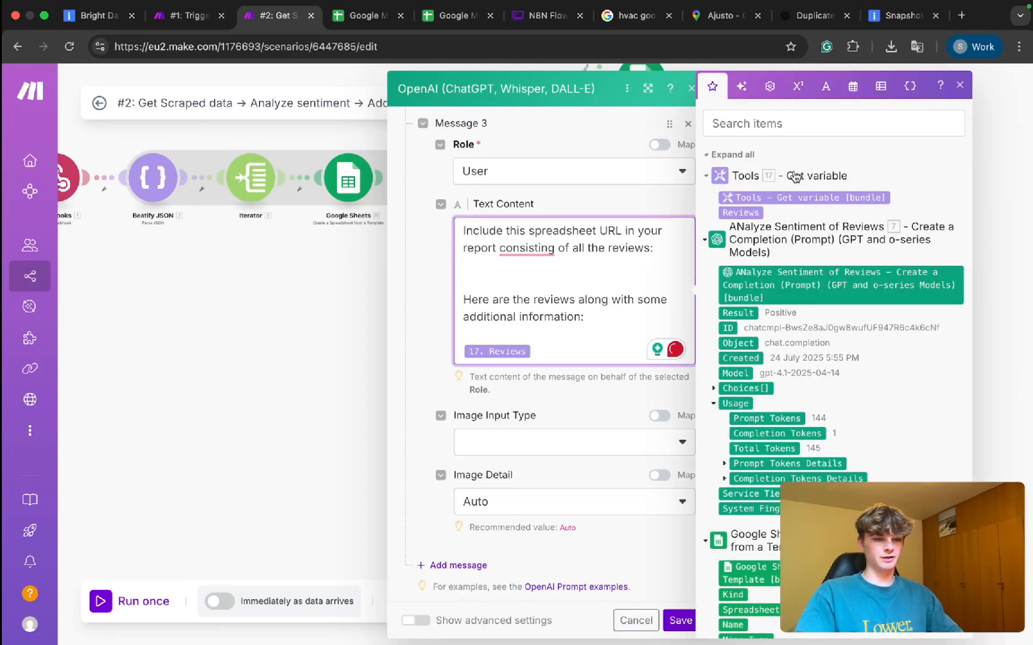
Fix a comma in Message 3 and place 15. Spreadsheet ID on its own line after the URL request.
click(529, 269)
click(490, 268)
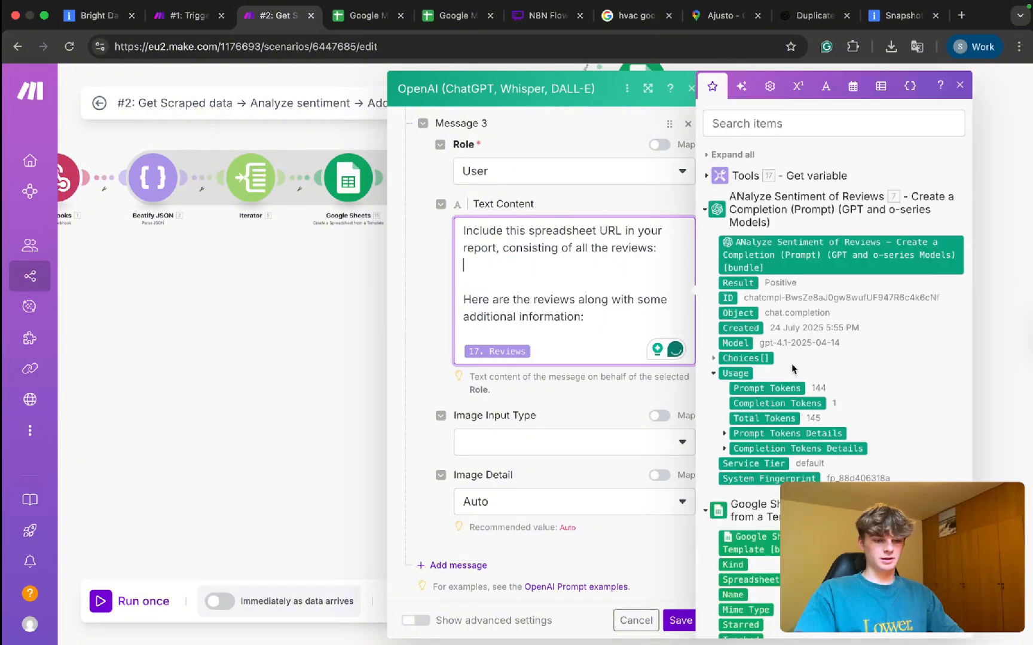
scroll(792, 364, down, 10)
scroll(792, 364, up, 4)
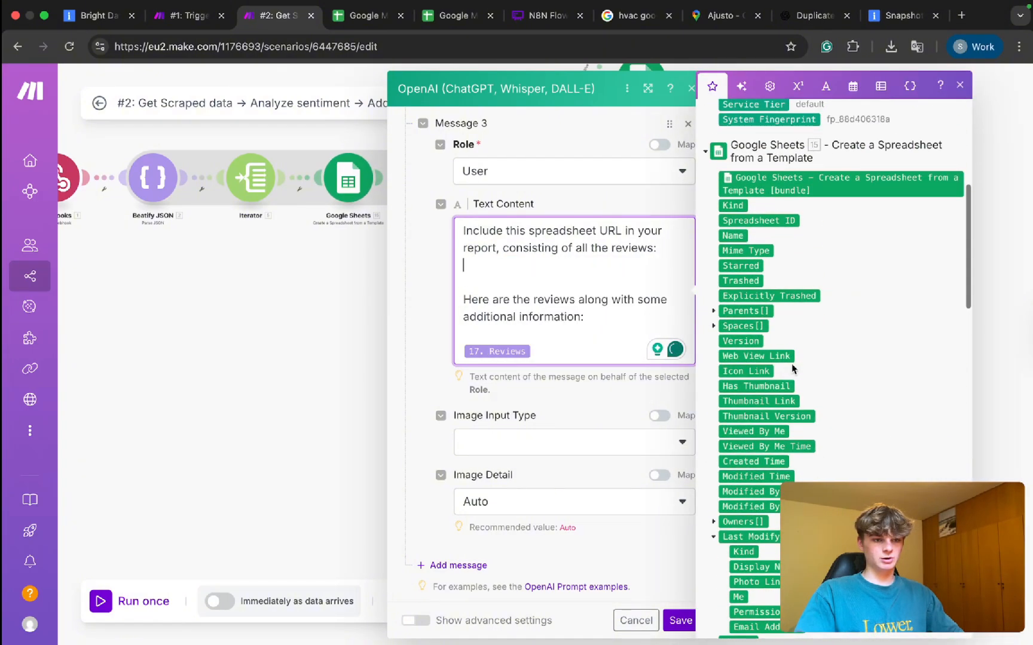
scroll(792, 365, down, 15)
scroll(792, 365, up, 16)
scroll(792, 366, up, 1)
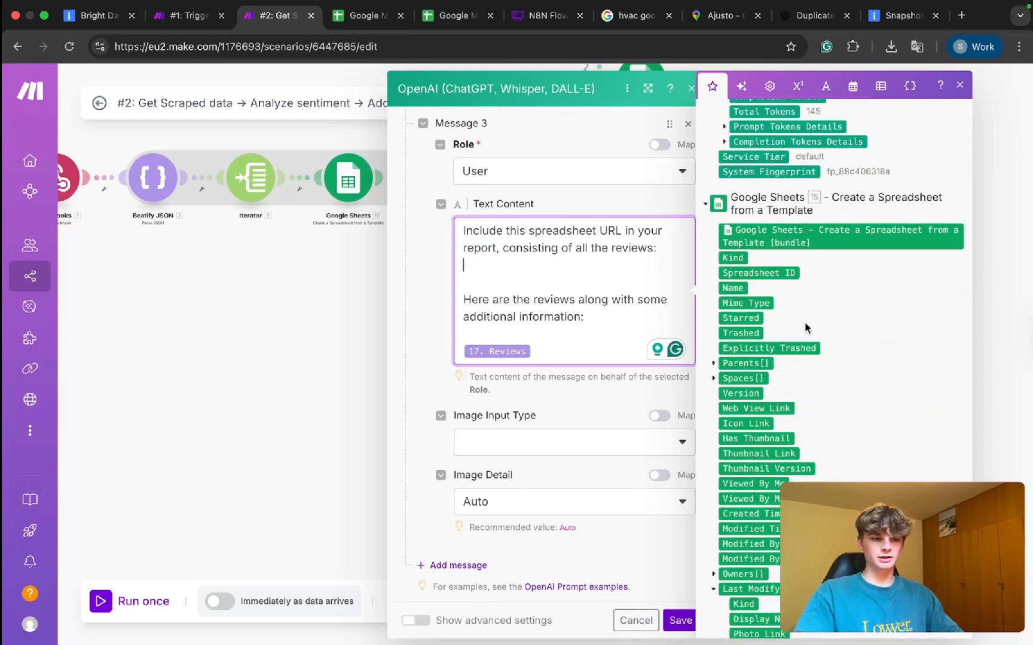
drag(768, 273, 531, 271)
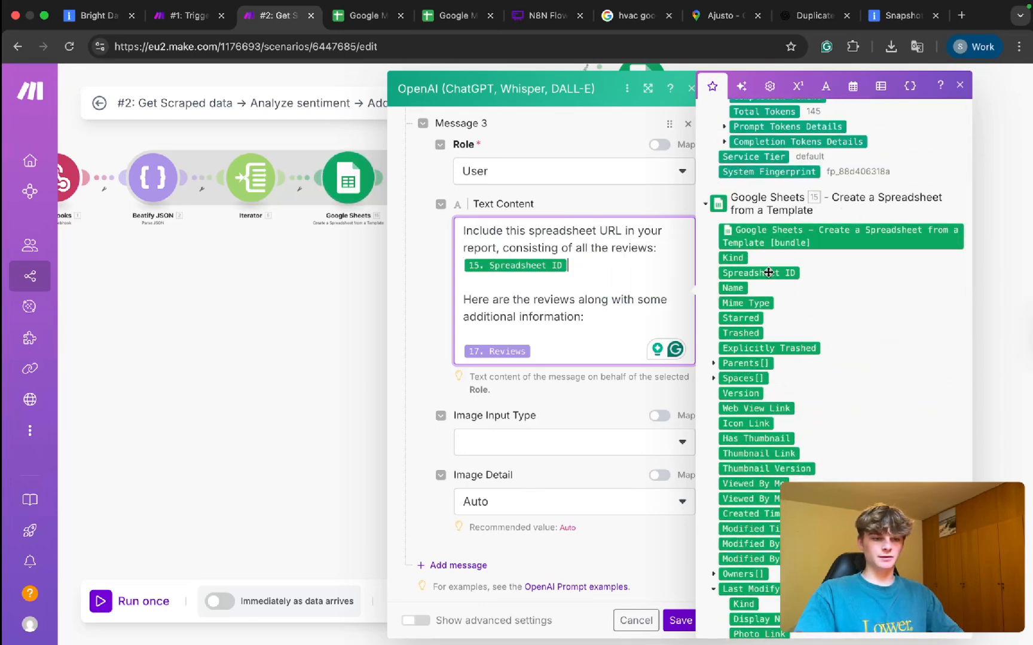
click(465, 267)
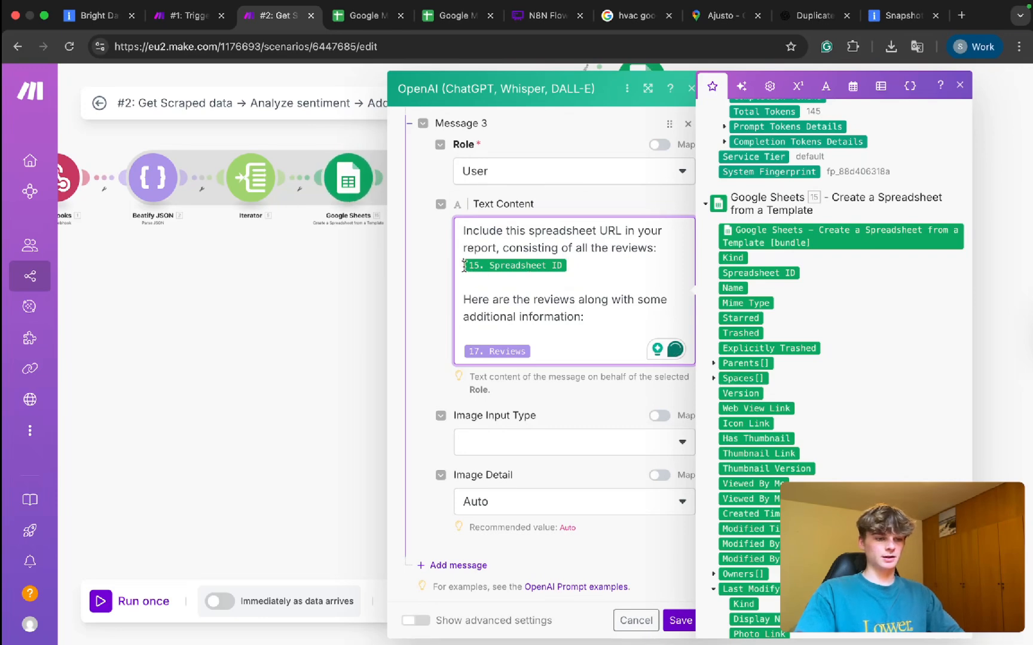
key(Return)
key(super+t)
Create a blank spreadsheet via sheets.new and select its web address up to the spreadsheet ID.
text(sheet)
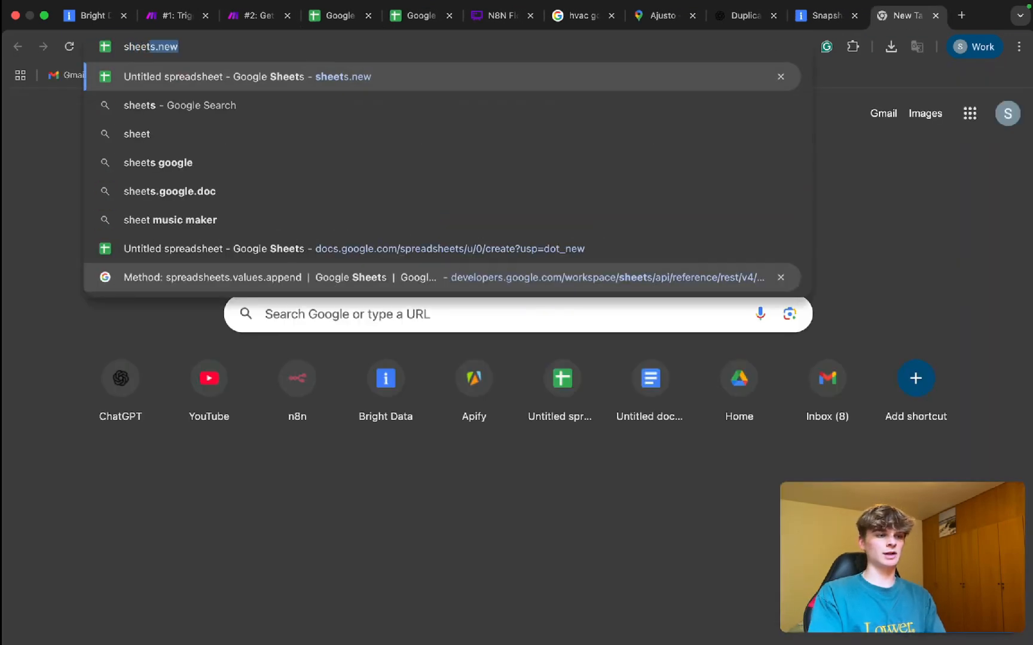
key(Return)
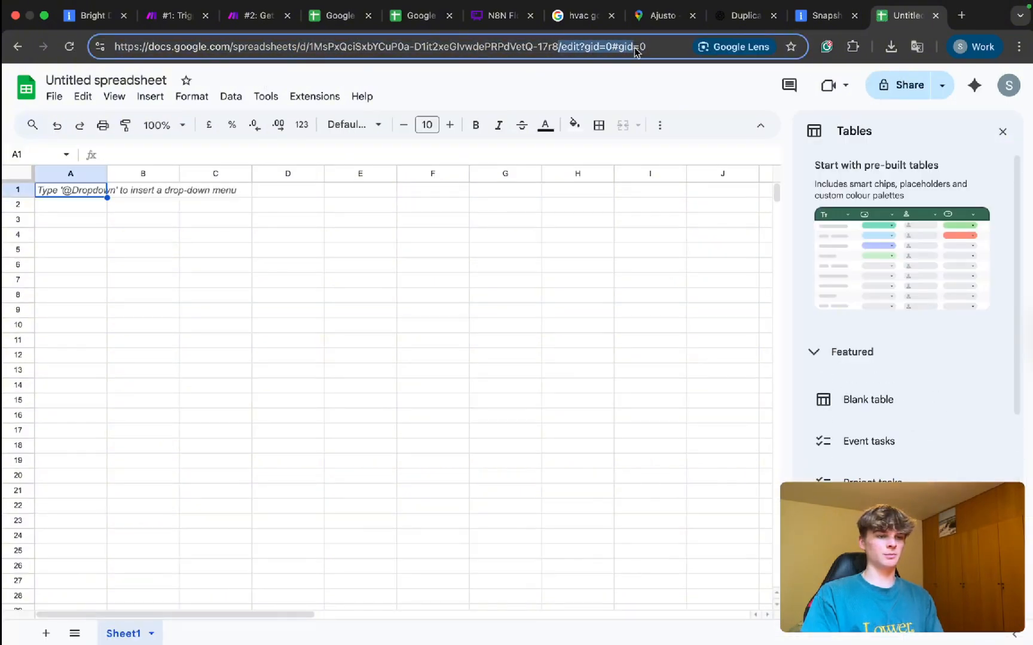
click(556, 47)
drag(556, 48, 402, 53)
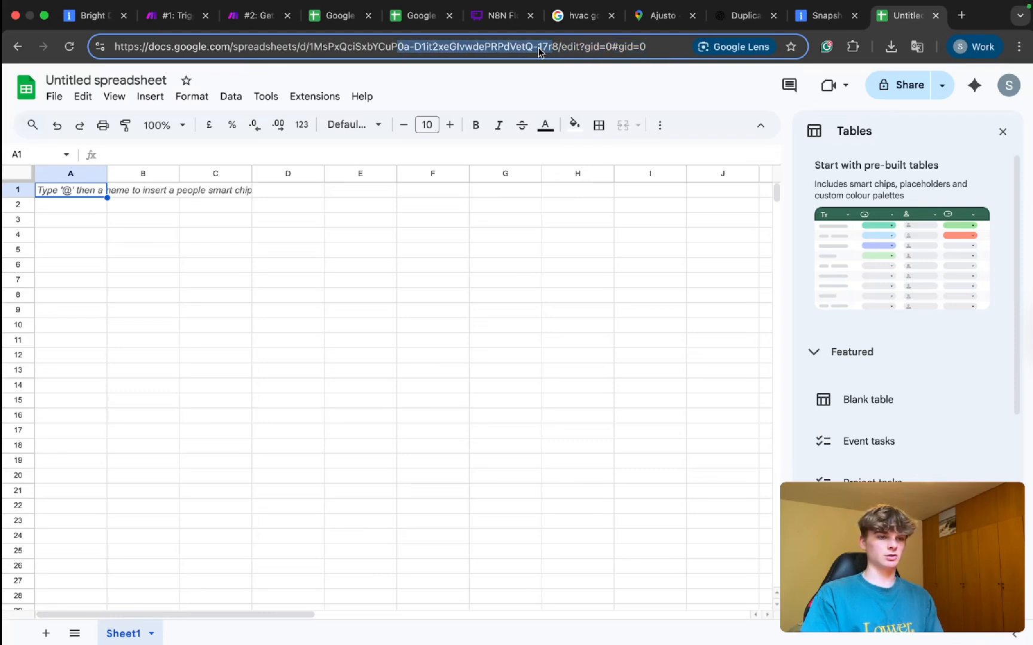
drag(556, 48, 100, 48)
key(cmd+c)
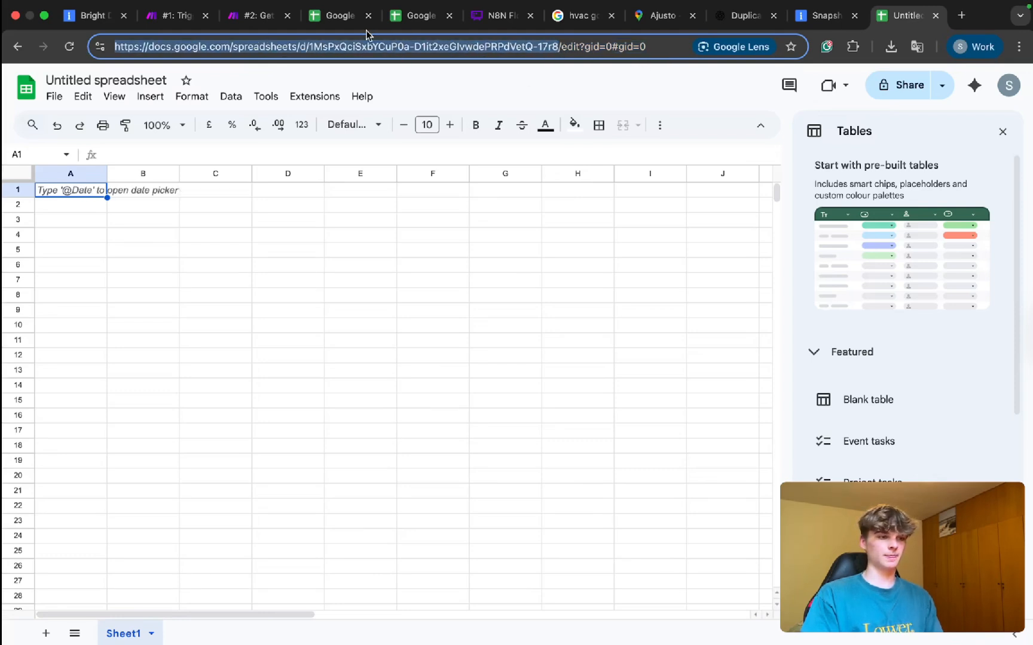
click(350, 17)
Paste the Google Sheets URL before the Spreadsheet ID value and delete the hardcoded ID.
click(262, 18)
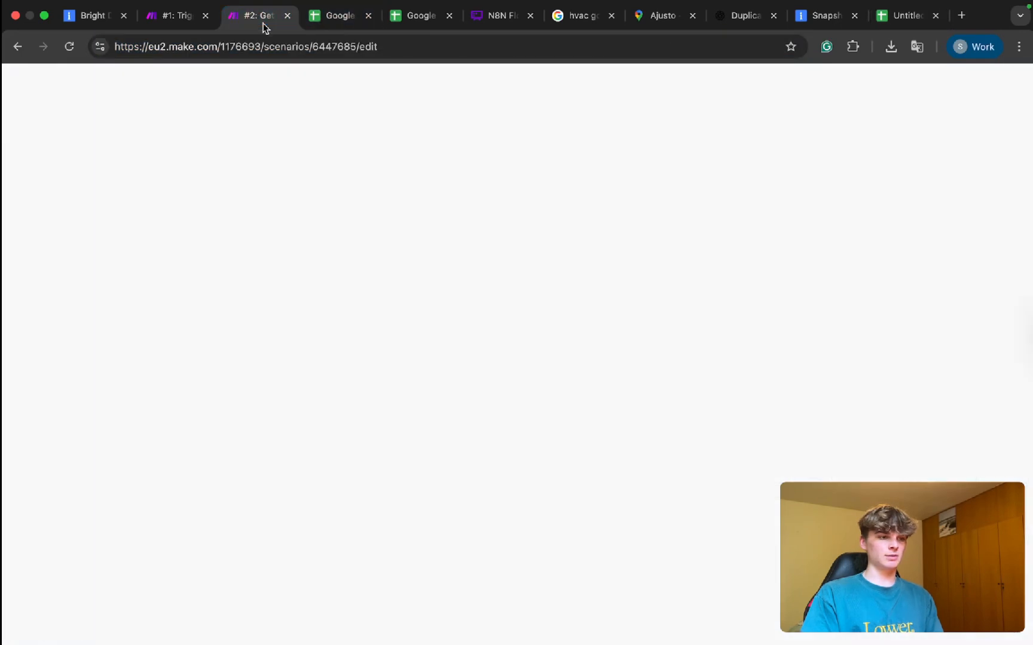
scroll(486, 290, up, 5)
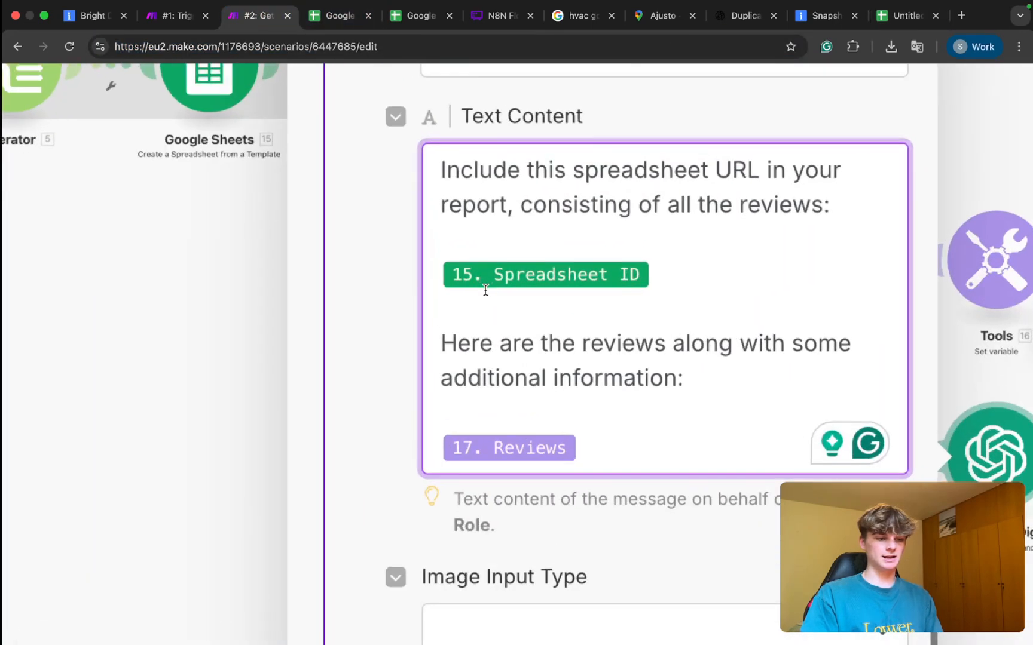
click(460, 260)
key(cmd+v)
drag(783, 347, 452, 301)
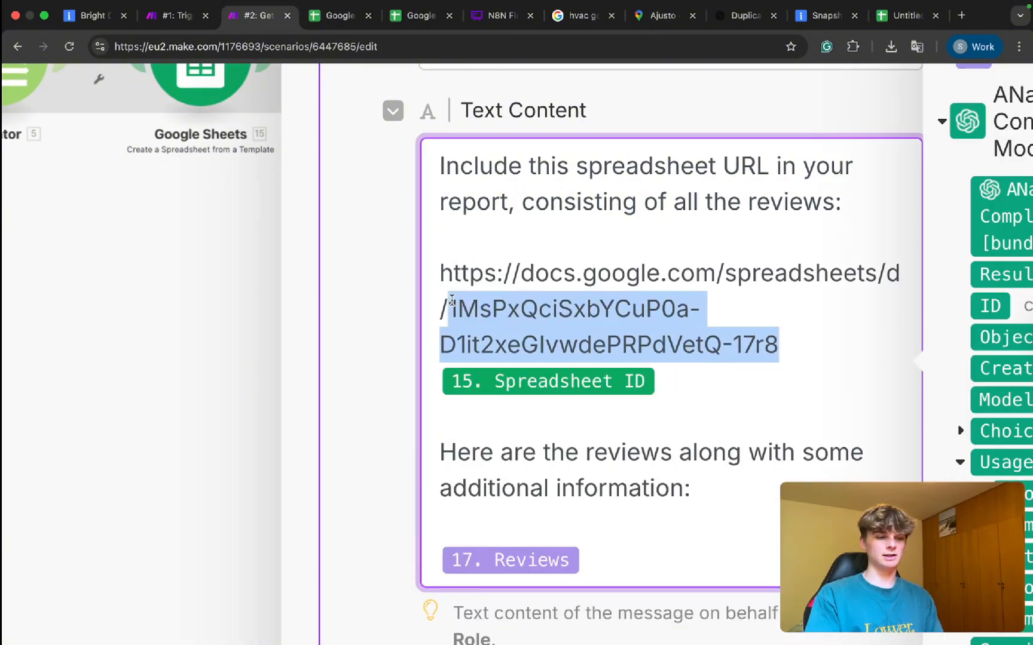
key(BackSpace)
Check the rebuilt spreadsheet link in Message 3 and save the OpenAI module.
drag(696, 321, 365, 254)
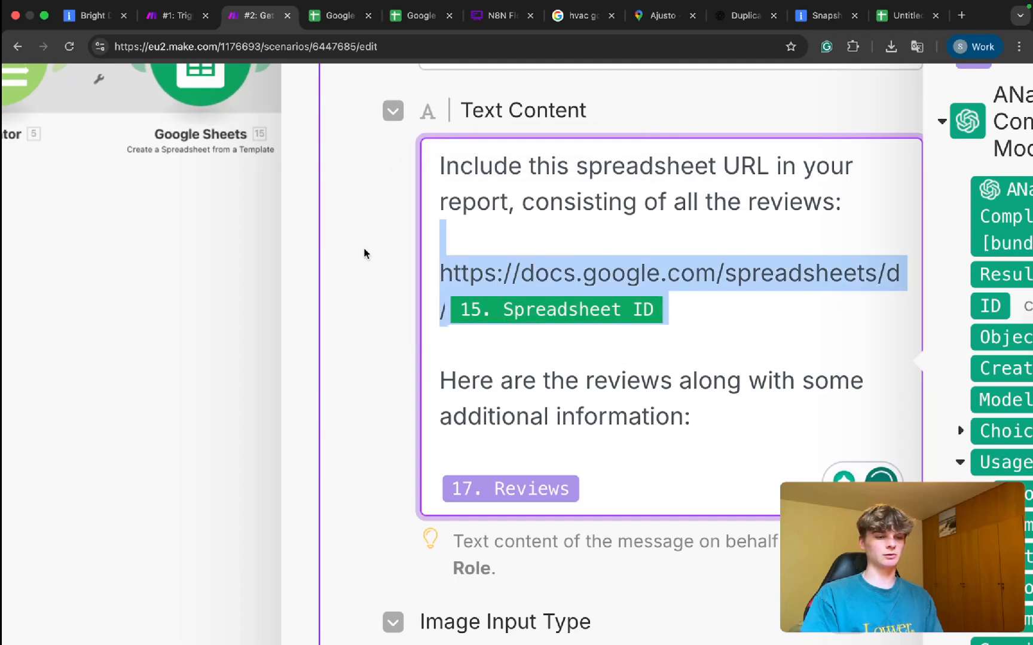
click(464, 240)
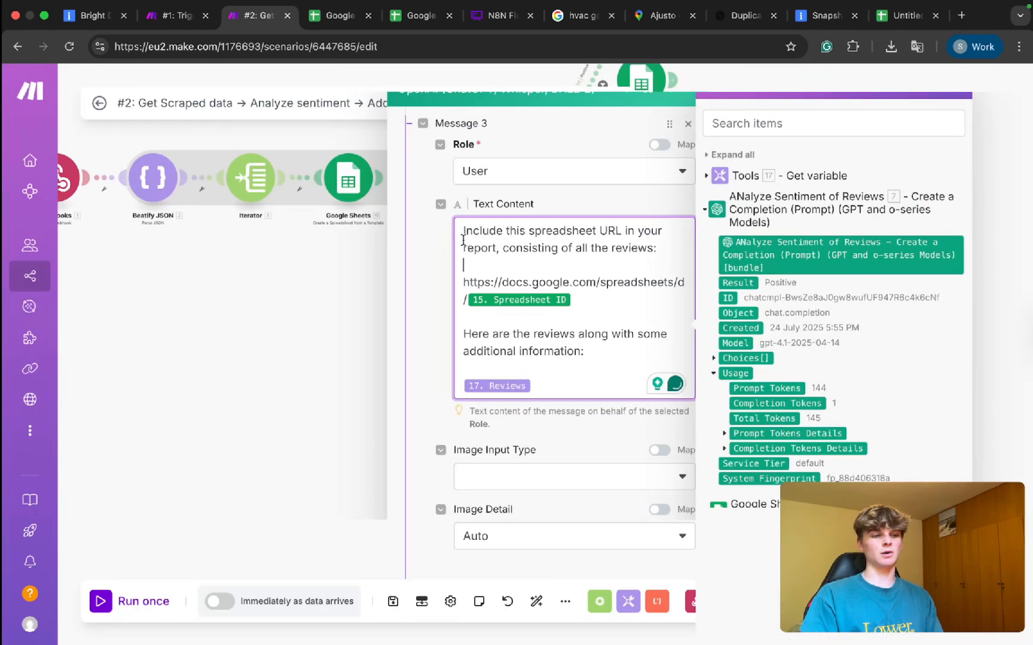
scroll(527, 332, up, 5)
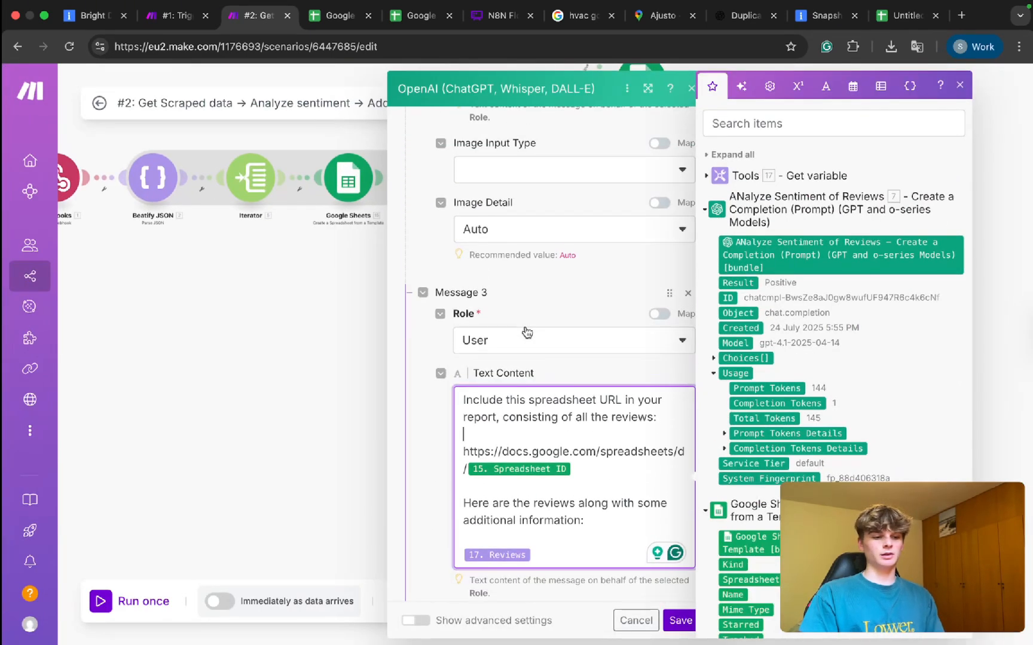
scroll(527, 333, down, 5)
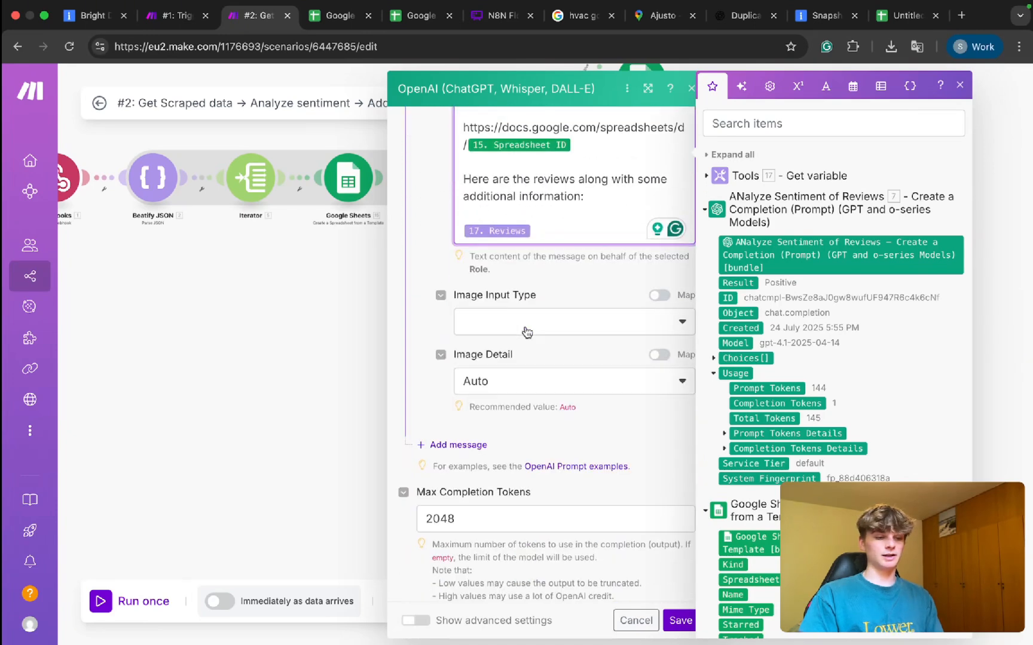
scroll(526, 332, up, 5)
click(675, 622)
key(super+s)
drag(803, 418, 625, 417)
Add an Email 'Send an Email' module after the Create Email Digest module.
click(551, 361)
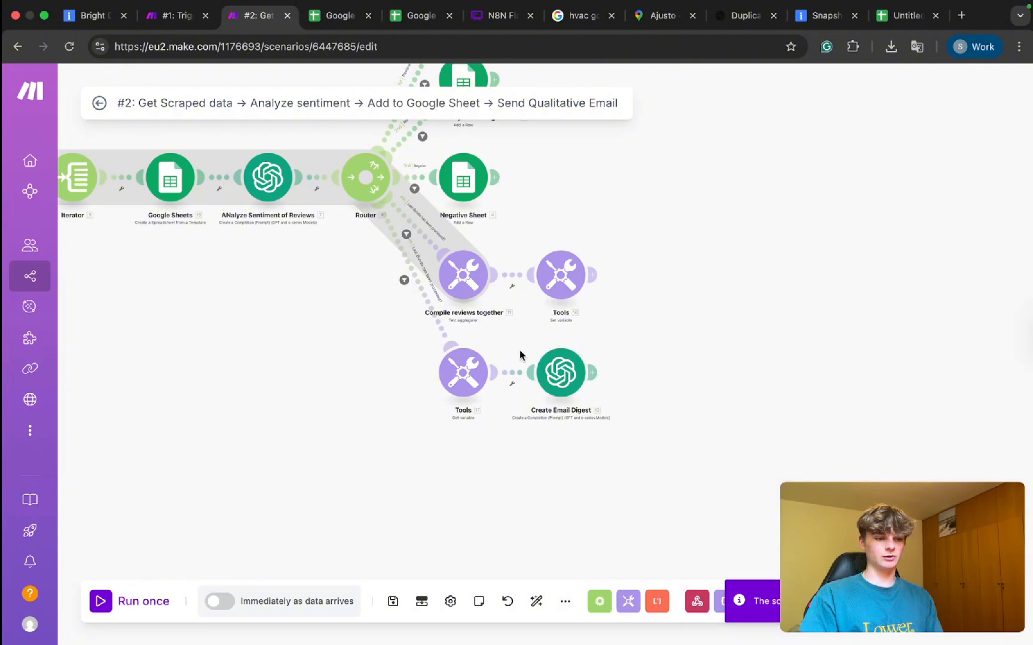
click(592, 373)
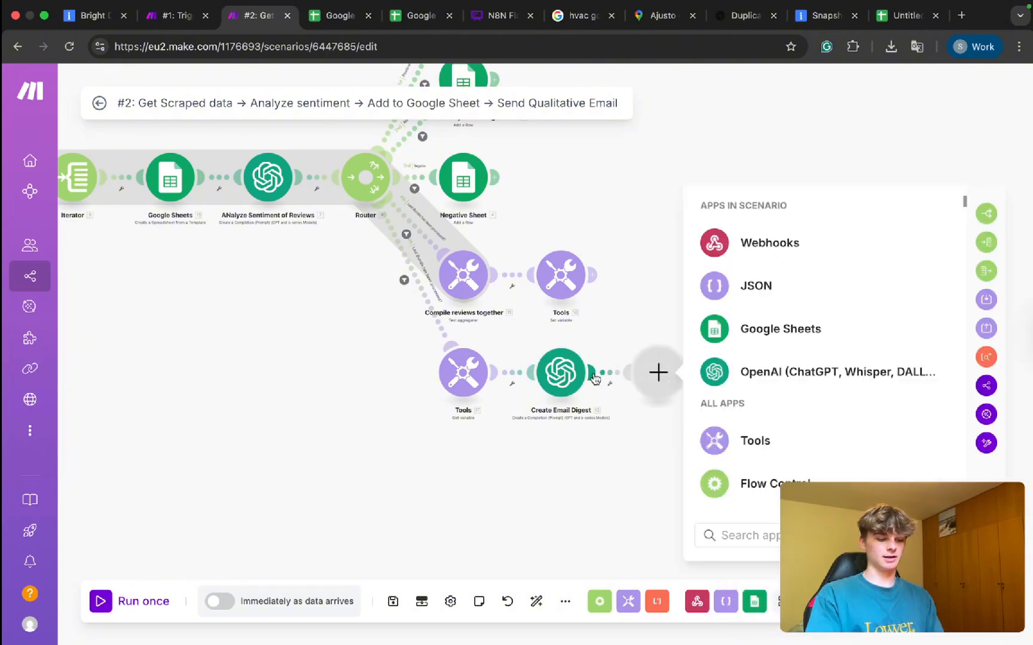
text(email)
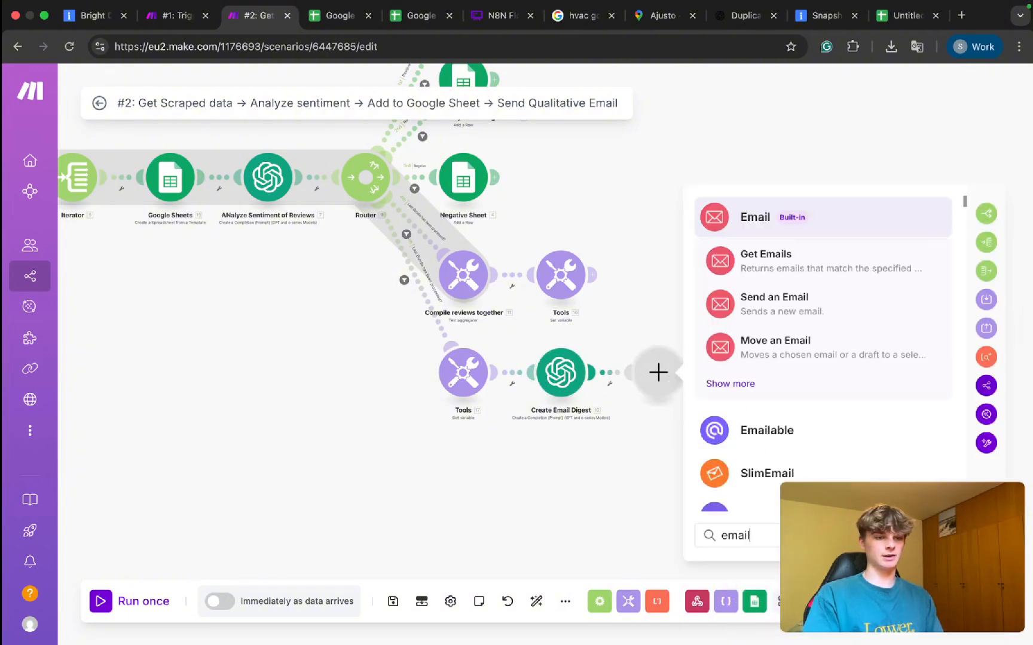
click(747, 230)
scroll(778, 398, down, 1)
scroll(778, 398, up, 1)
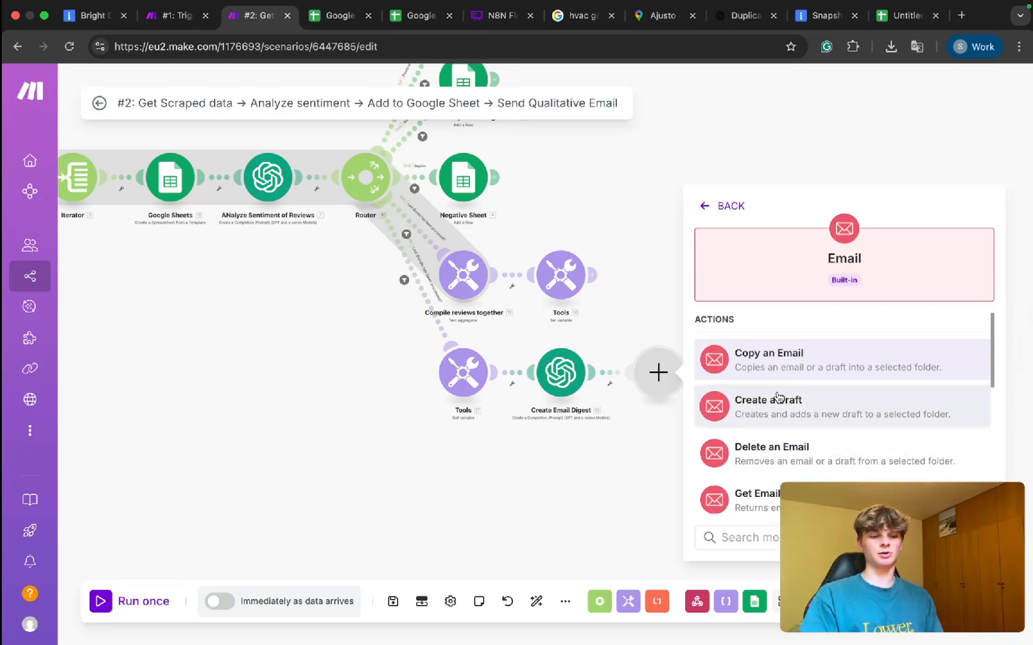
scroll(778, 398, down, 3)
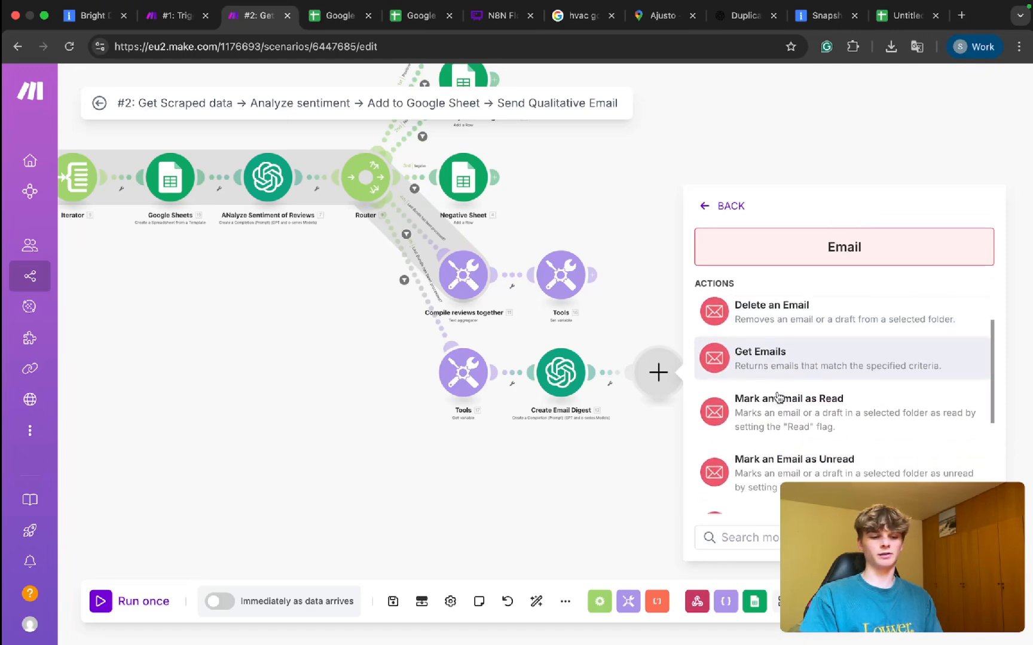
text(send)
click(811, 385)
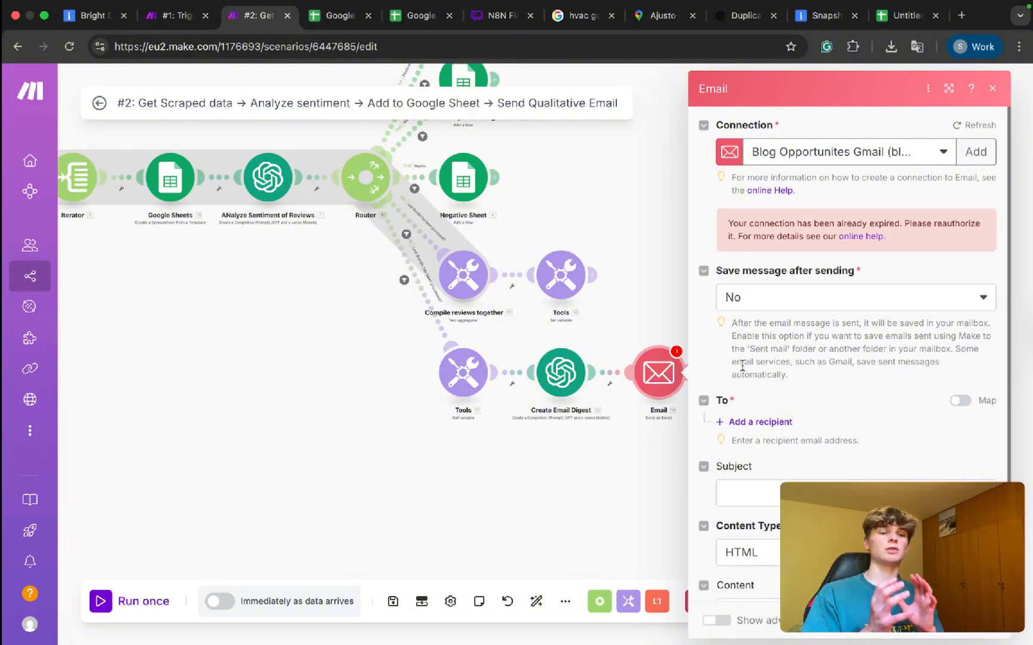
Set Save after sending to Yes, use the testing Google account connection, and keep the Sent Mail folder.
click(777, 297)
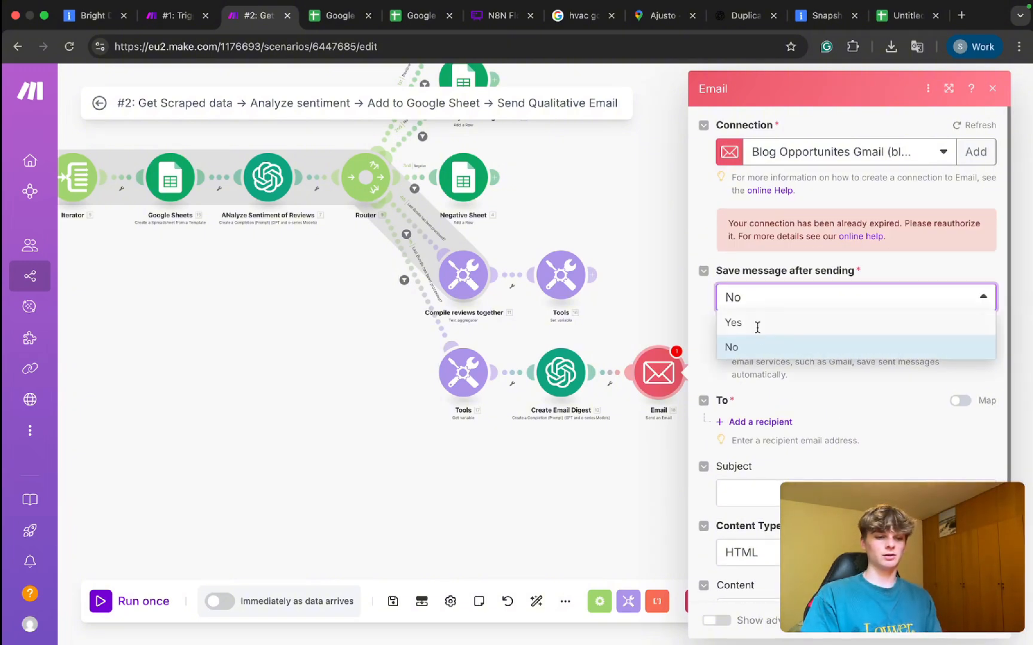
click(733, 323)
scroll(797, 469, down, 5)
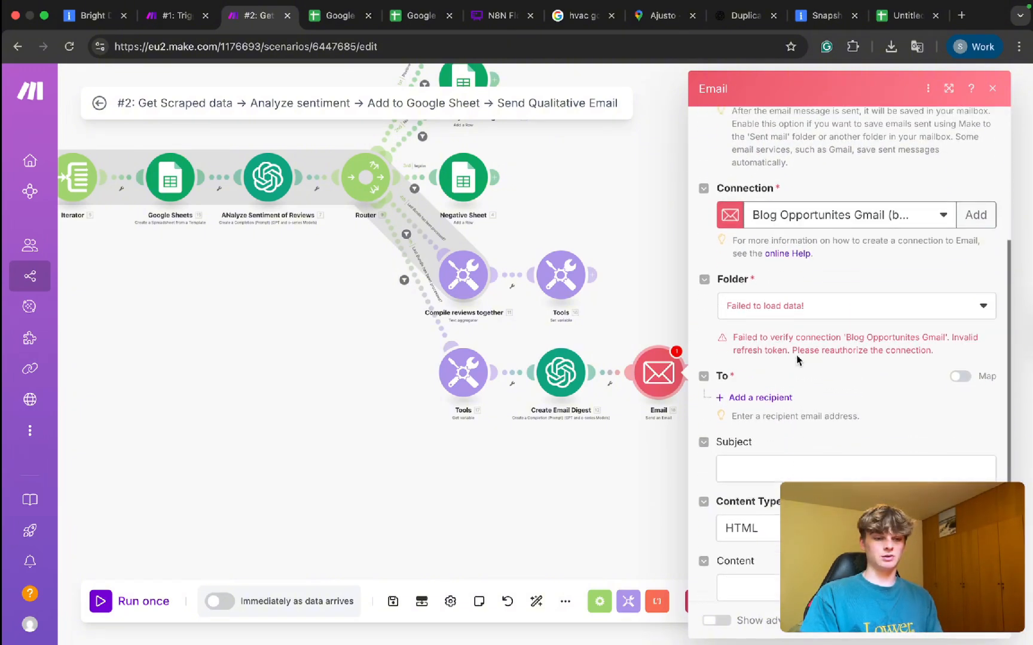
click(899, 214)
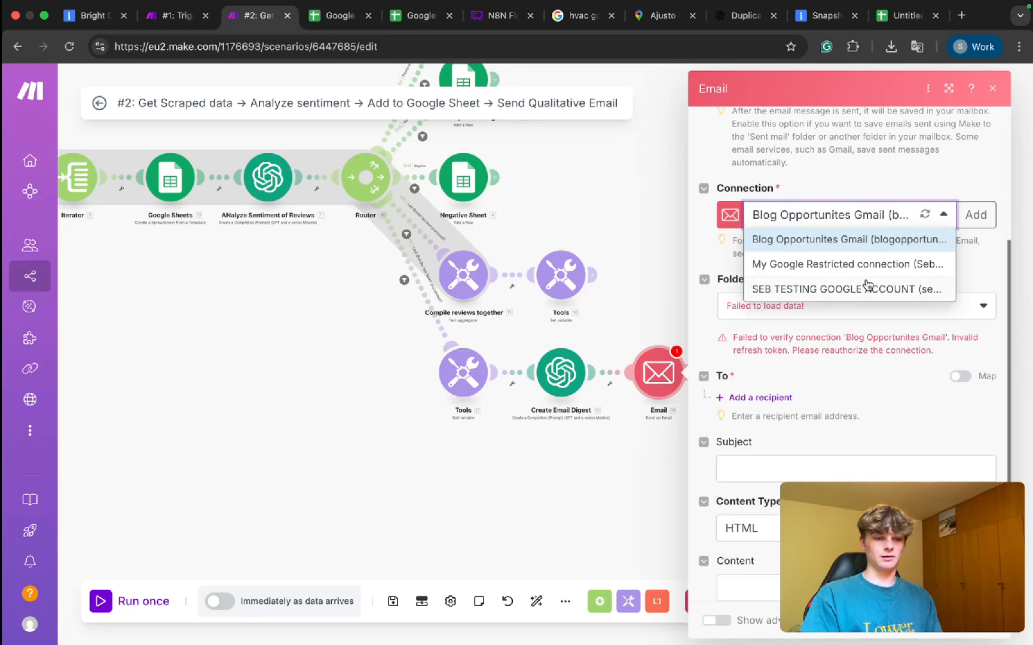
click(840, 289)
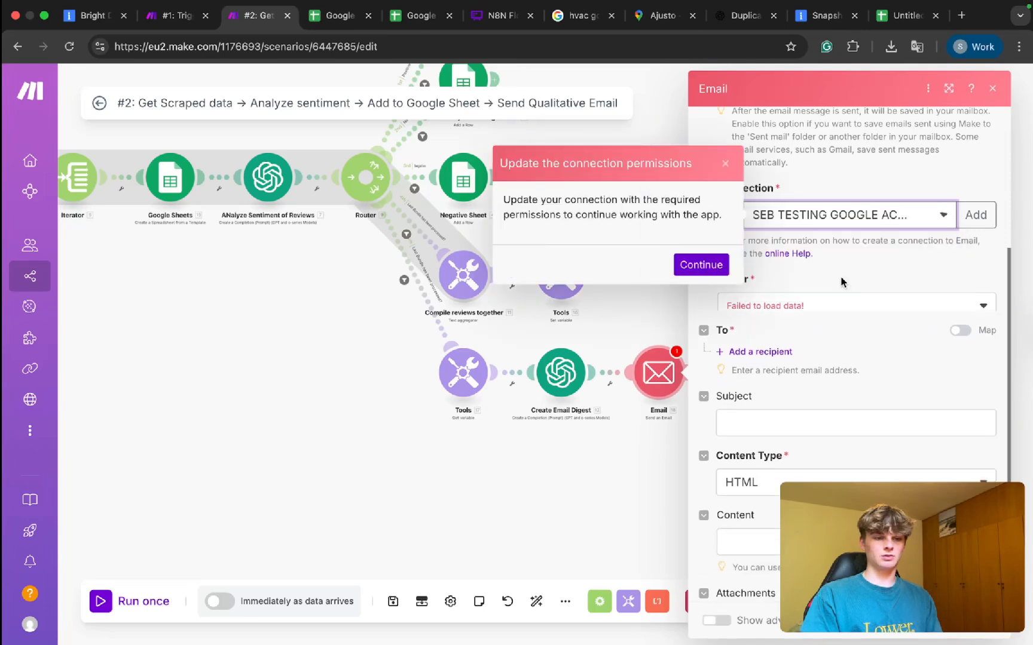
click(843, 313)
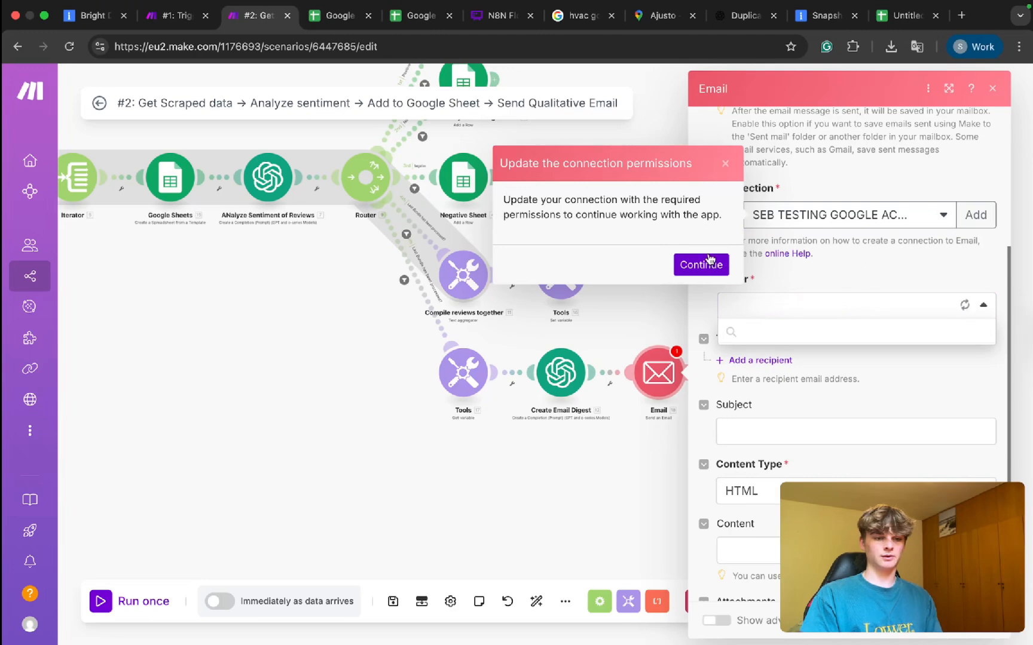
click(725, 167)
click(779, 306)
click(837, 267)
Add a recipient and enter the recipient's e-mail address.
scroll(820, 334, down, 1)
click(761, 316)
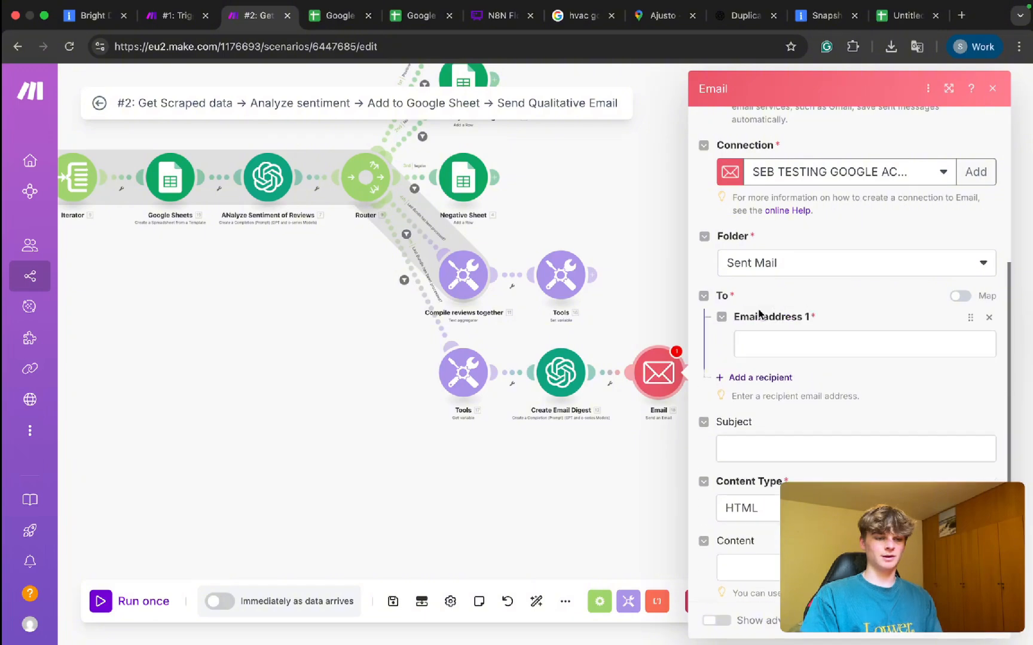
click(756, 348)
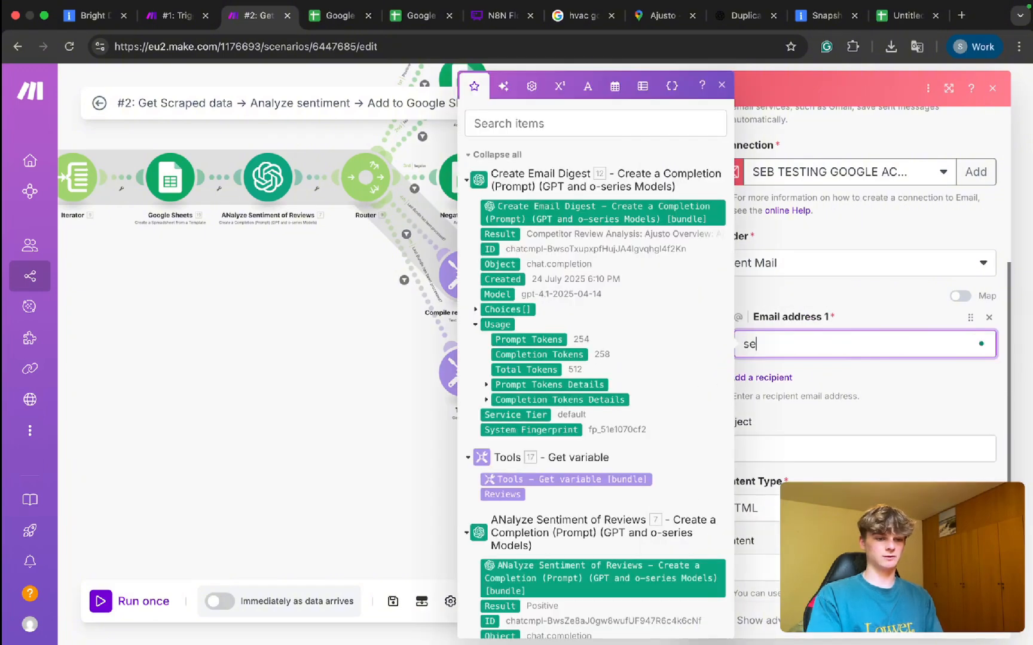
click(839, 399)
Set subject 'Your new weekly digest Google Maps report is ready', Plaintext content mapped from 12. Result.
click(754, 398)
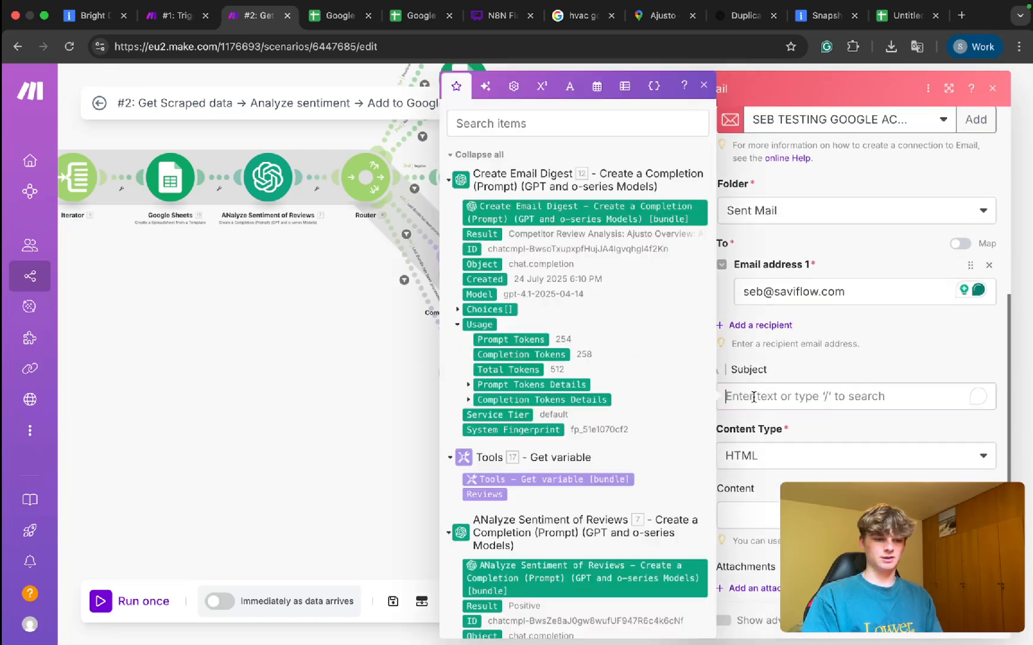
text(He)
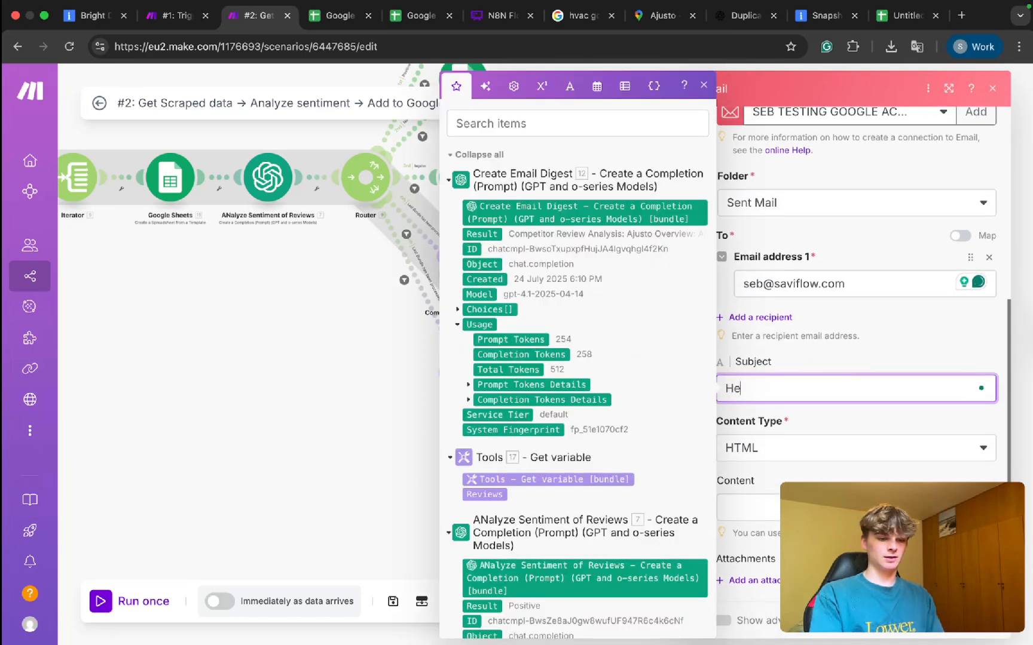
text(y)
key(BackSpace)
key(BackSpace)
key(BackSpace)
text(Your new weekly digest Google Maps report is)
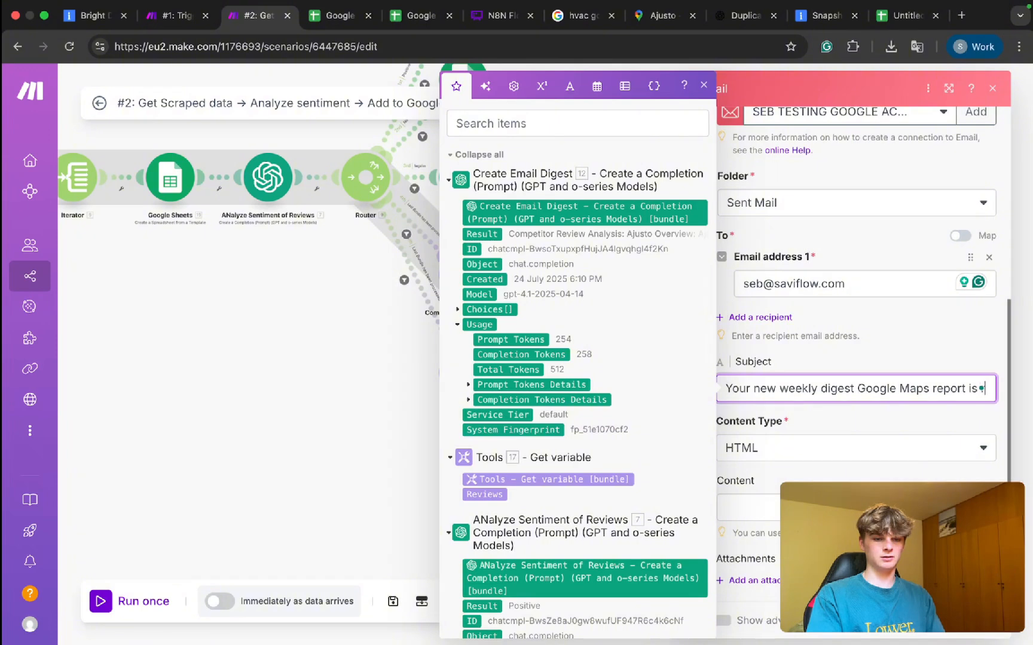
text(ready)
click(754, 450)
click(754, 462)
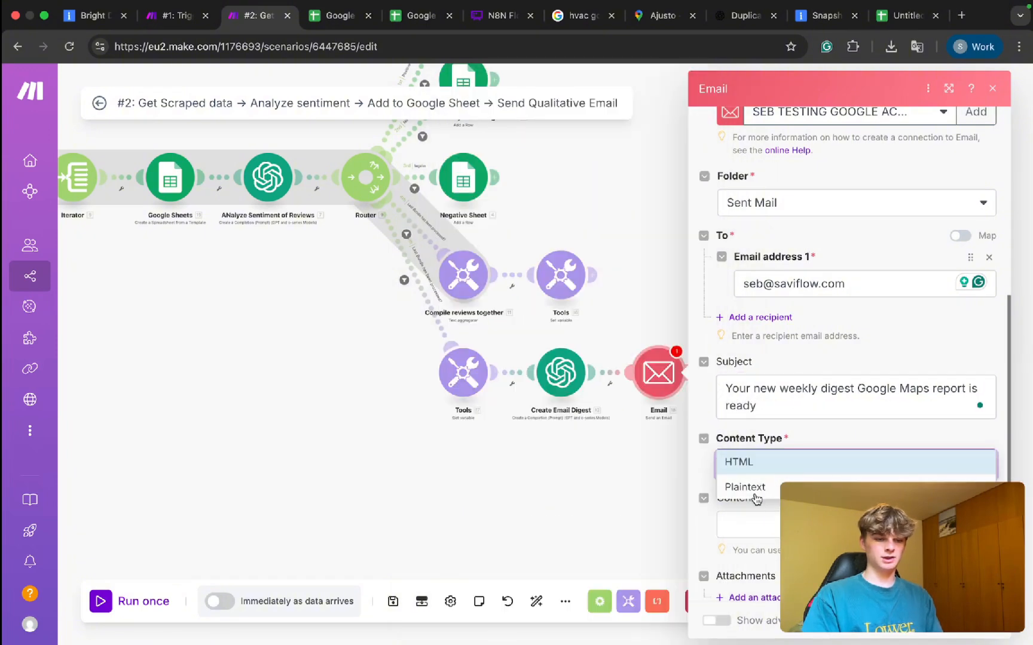
click(754, 487)
click(750, 525)
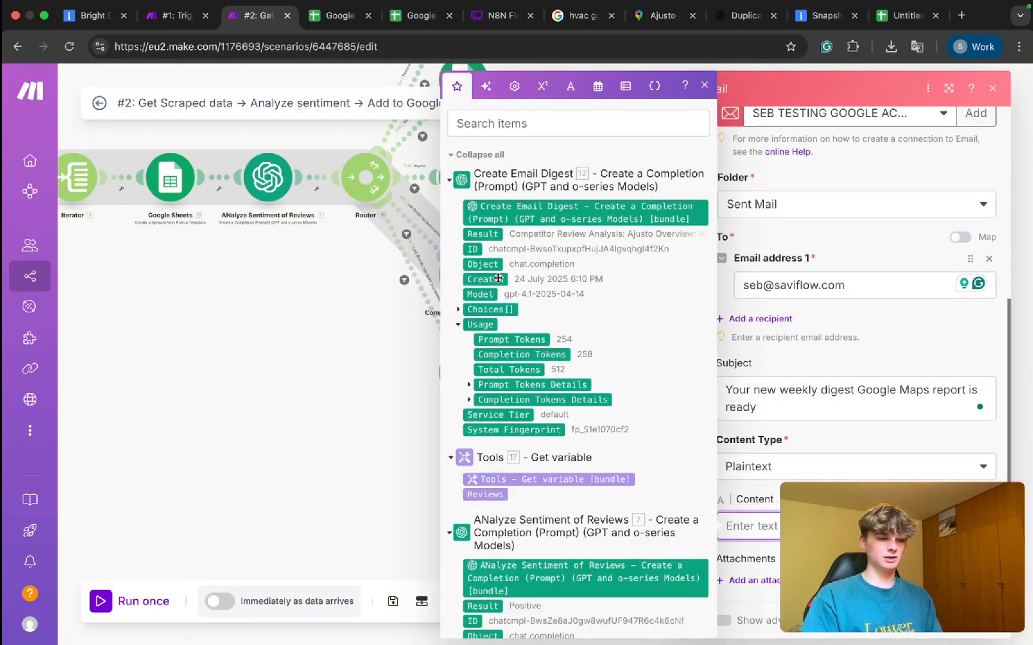
click(482, 234)
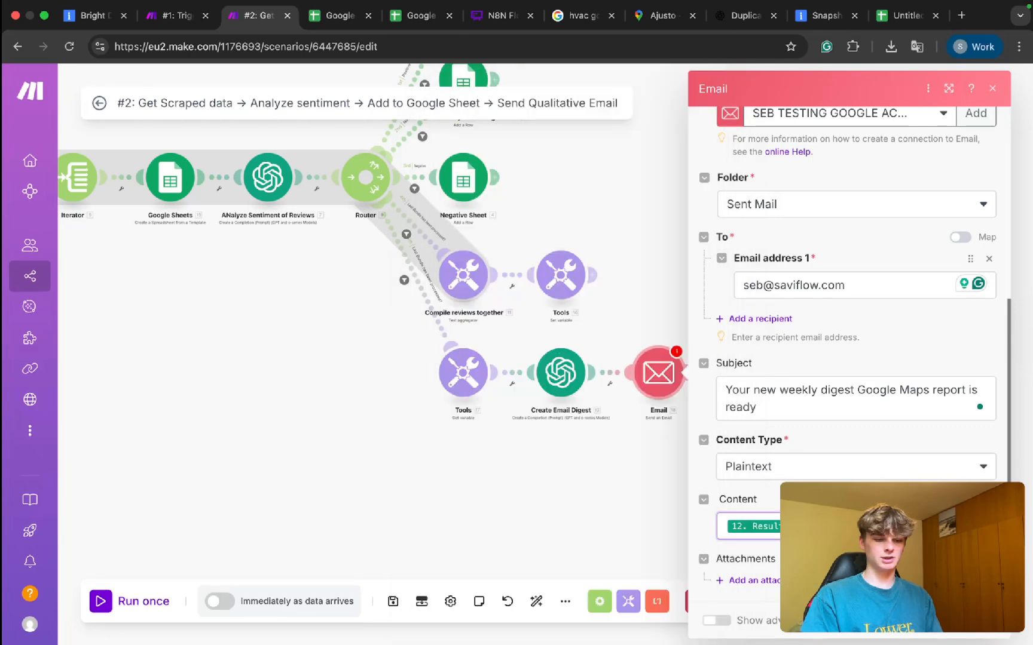
Close the Email module and reopen the Create Email Digest settings.
click(981, 619)
click(559, 382)
click(531, 472)
click(660, 376)
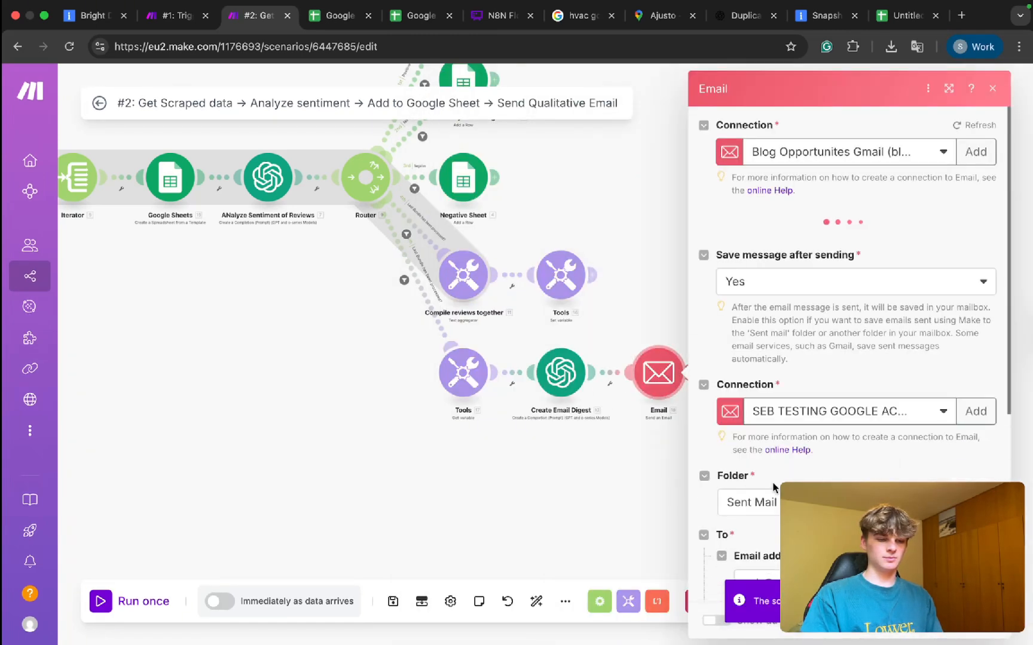
scroll(747, 467, down, 5)
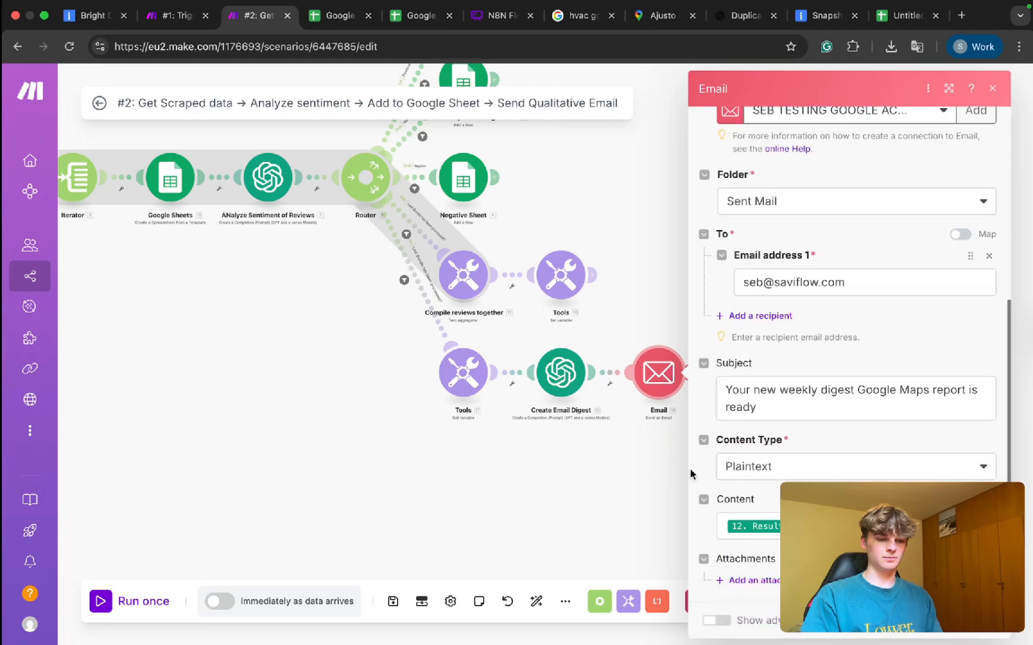
click(558, 384)
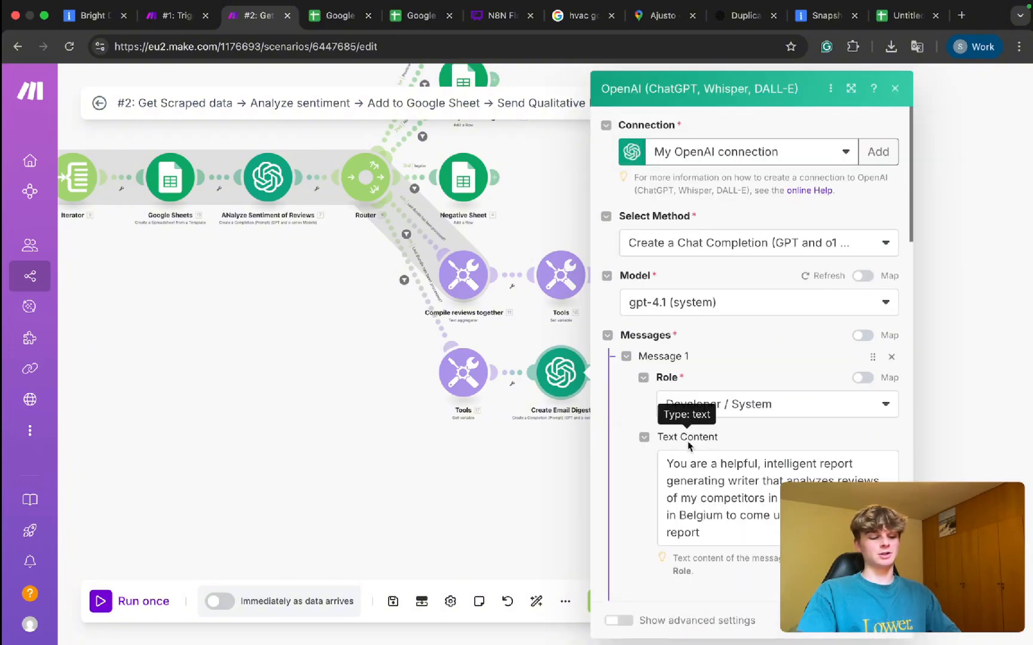
Append a new bullet rule to Message 2 requiring the report to open with a greeting.
scroll(687, 446, down, 10)
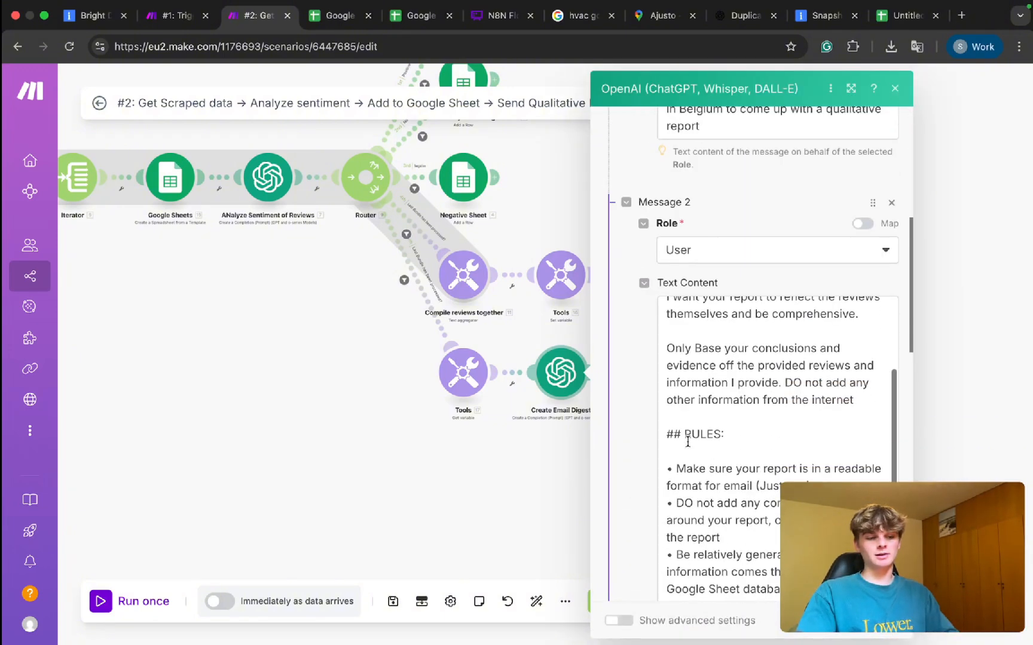
scroll(687, 441, down, 8)
scroll(687, 442, up, 8)
scroll(688, 441, up, 2)
scroll(687, 439, down, 2)
click(688, 439)
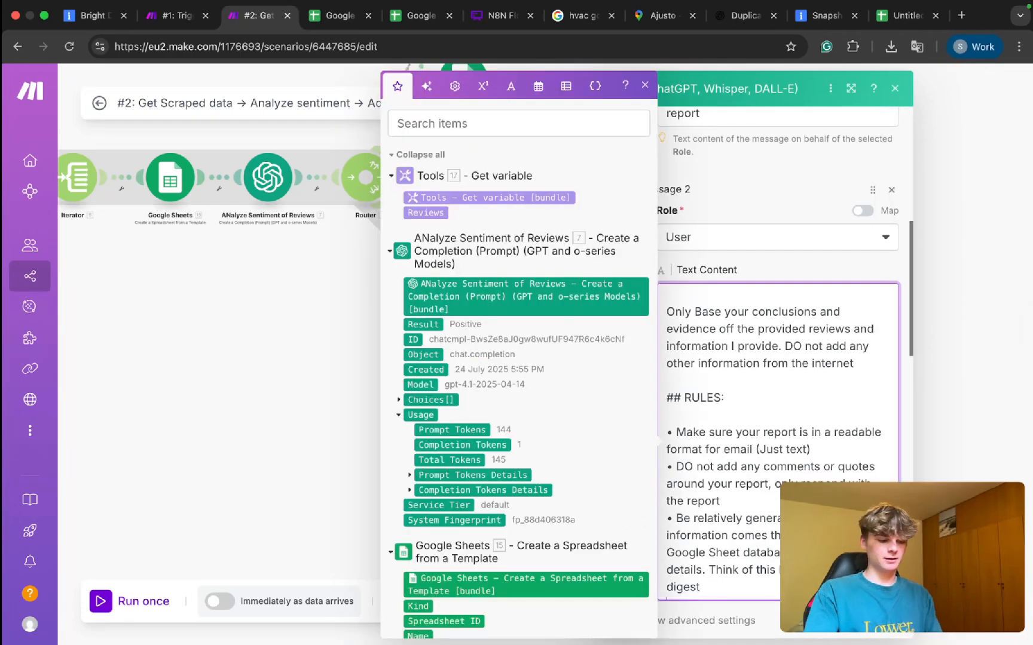
key(Return)
text(• You must start you)
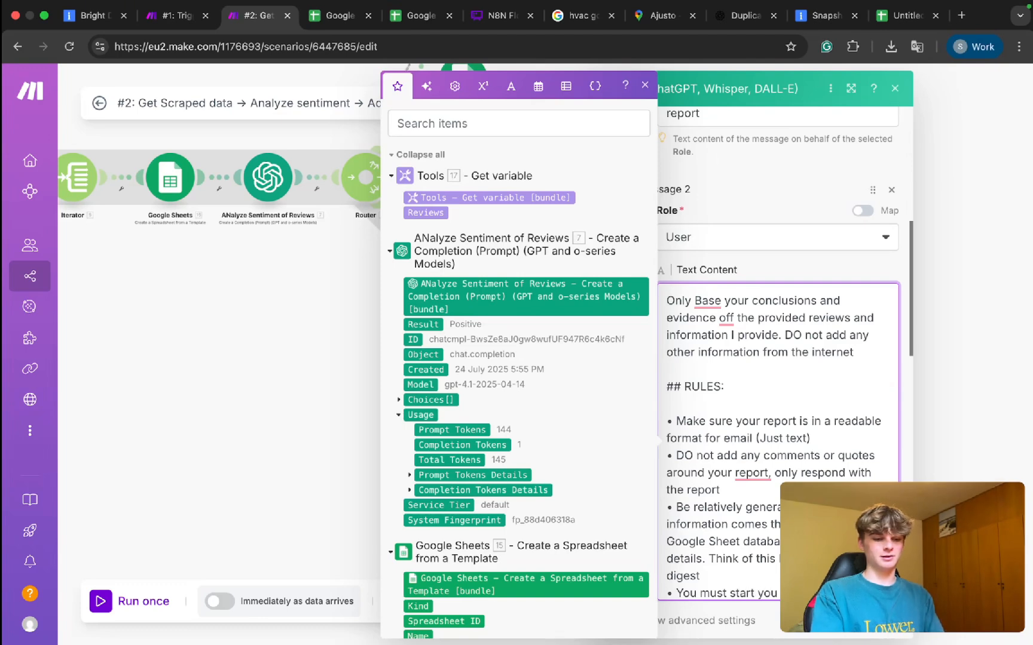
text(/)
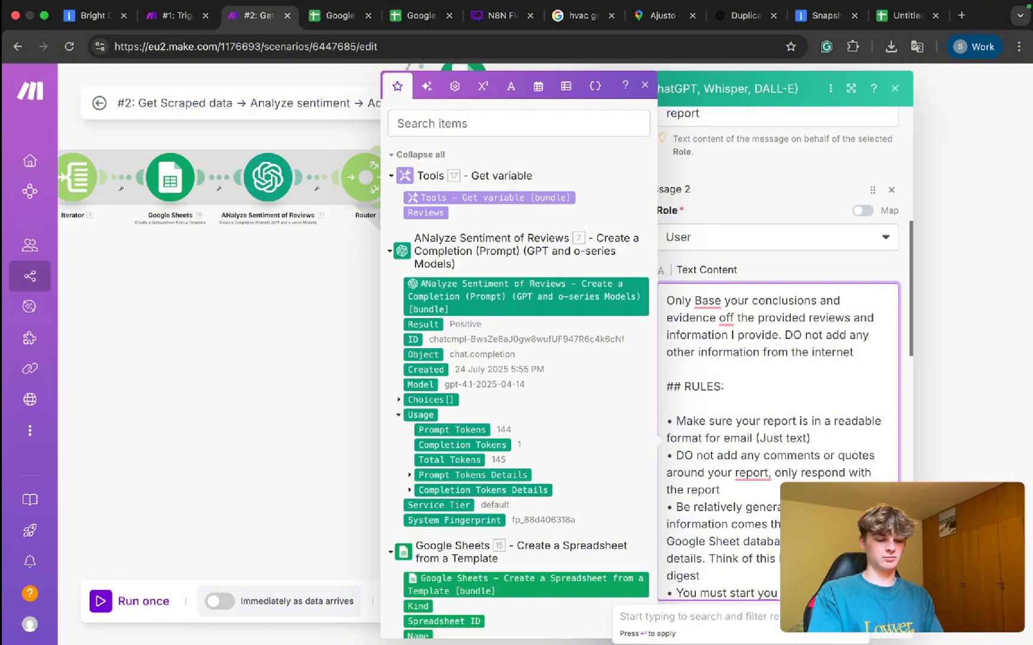
text(quick)
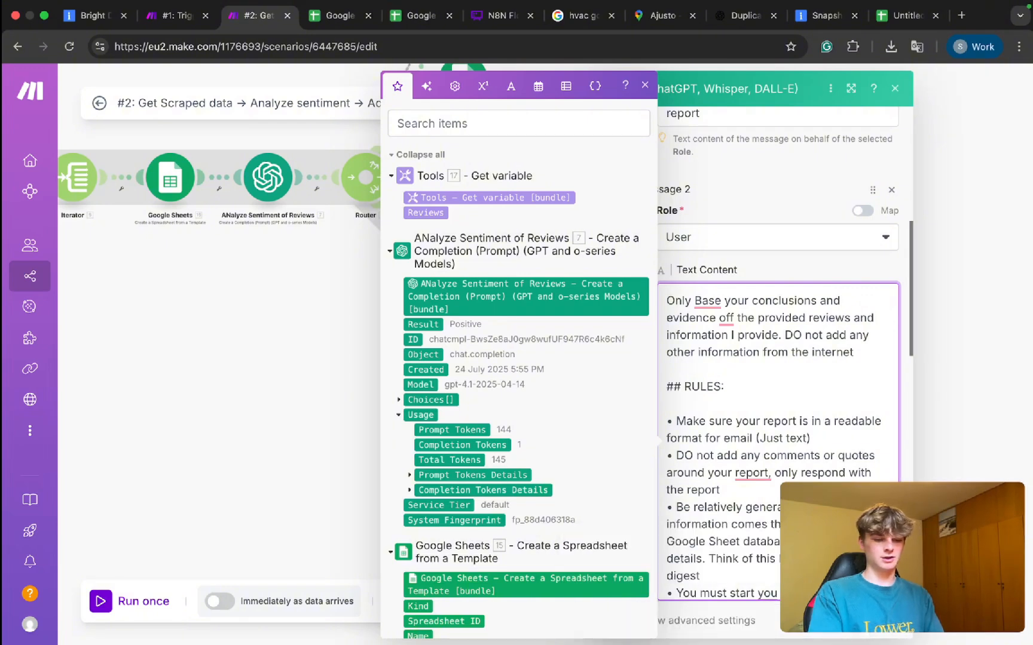
text( report off with "Hi Se)
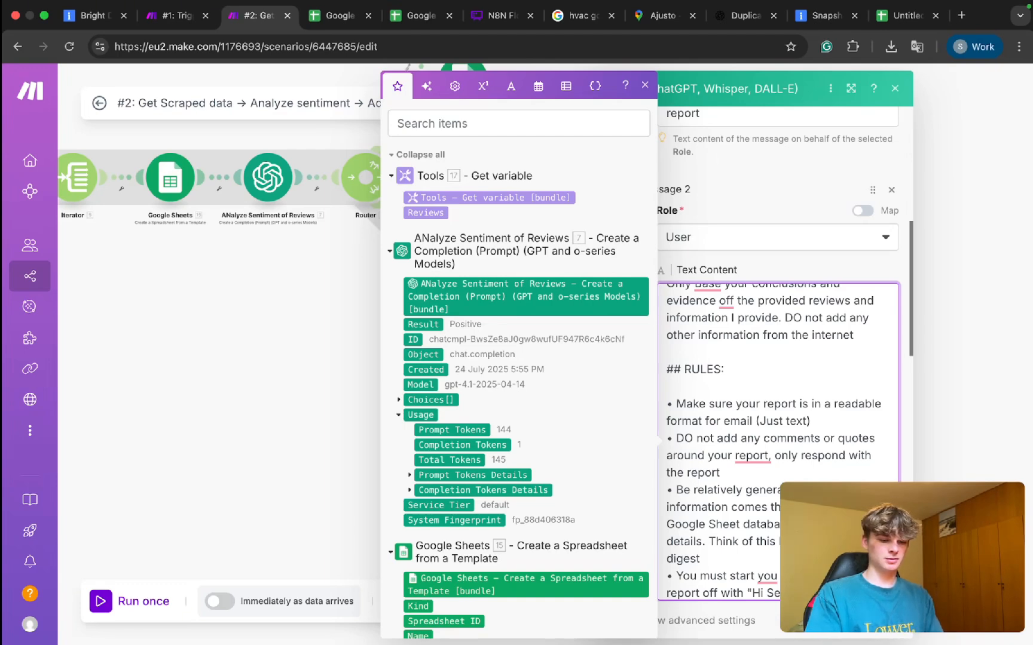
Close the OpenAI module settings and reposition the scenario in view.
click(886, 622)
key(super+s)
drag(372, 352, 625, 392)
scroll(625, 393, down, 1)
drag(565, 376, 617, 439)
scroll(586, 386, down, 1)
drag(586, 382, 576, 404)
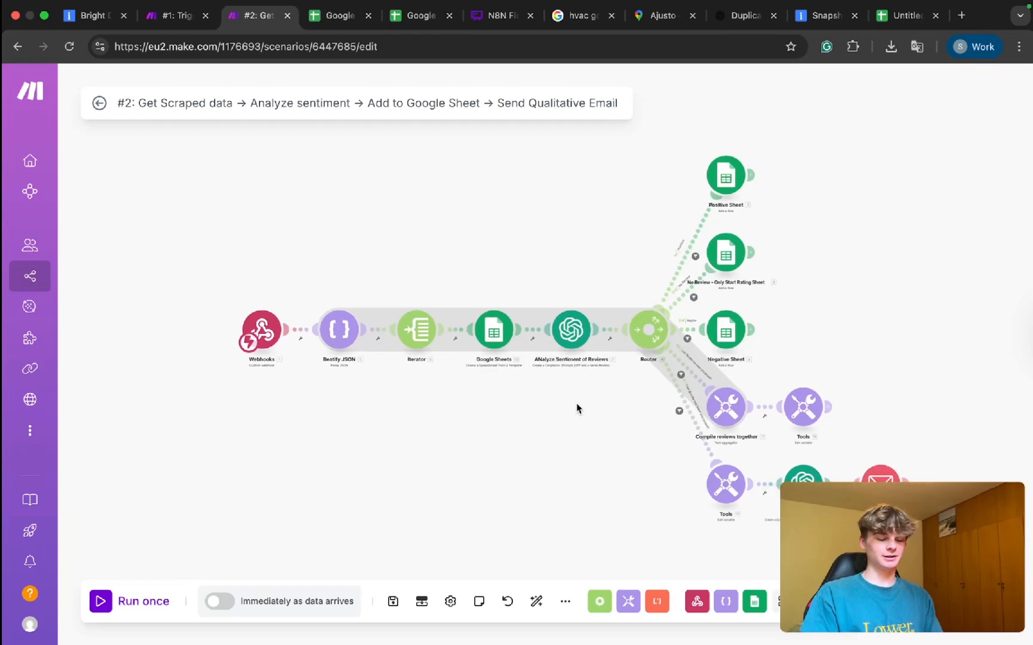
Review scenario #2's email-digest branch, main module row, Compile reviews branch and Tools 16 module.
scroll(696, 443, up, 4)
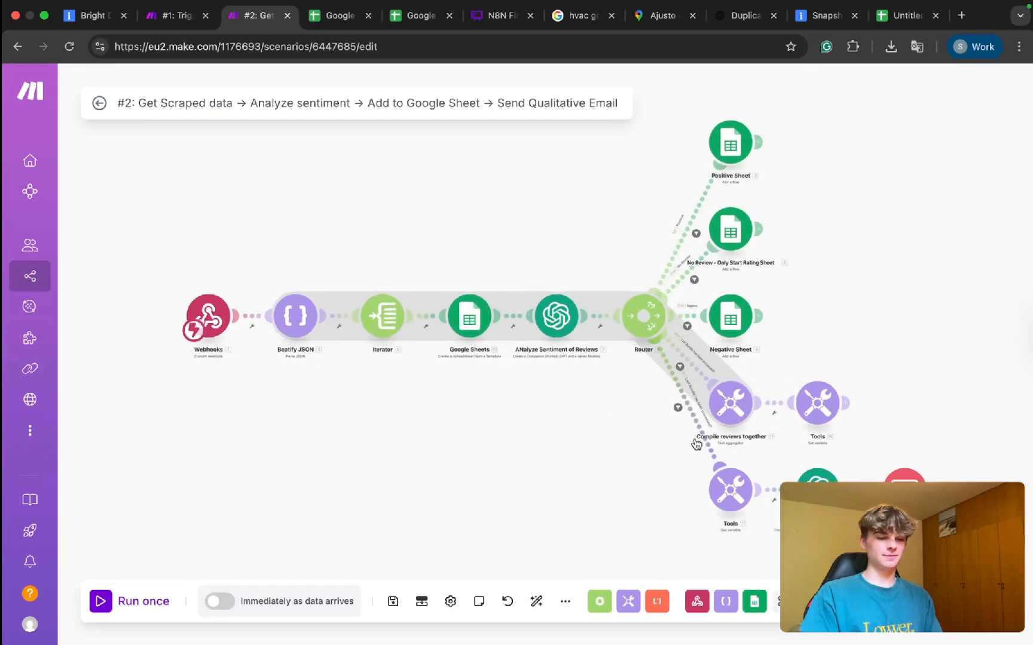
drag(631, 453, 479, 385)
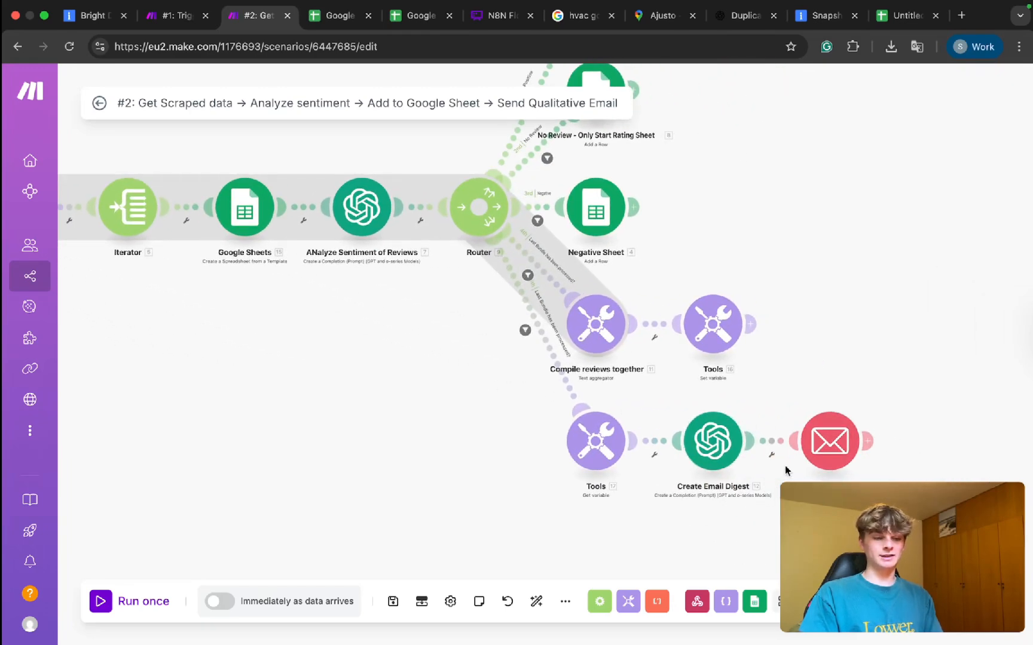
drag(663, 275, 827, 405)
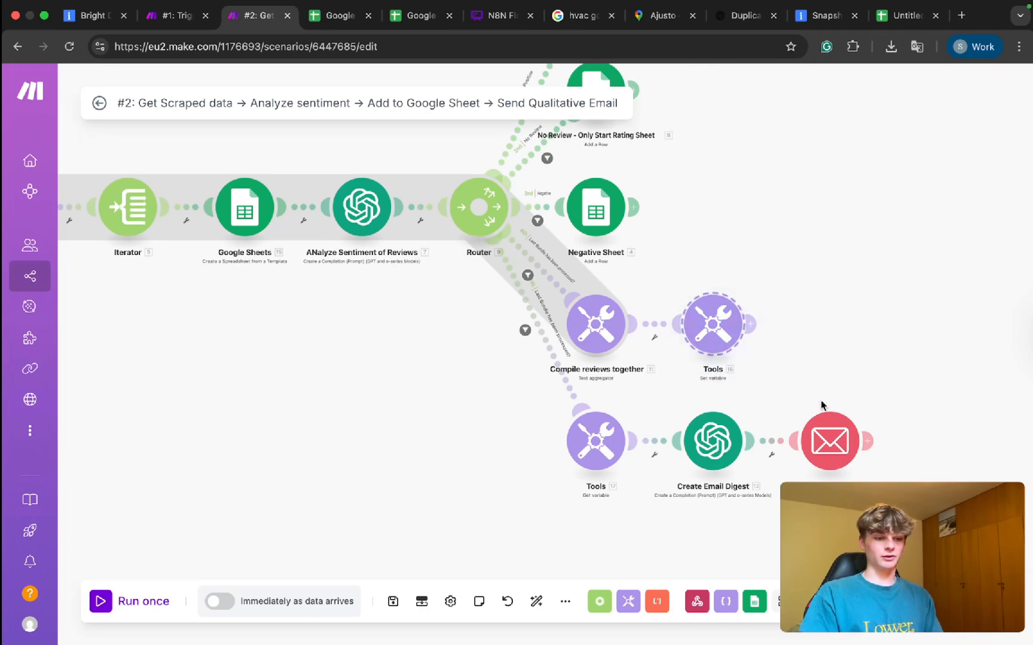
drag(389, 353, 456, 386)
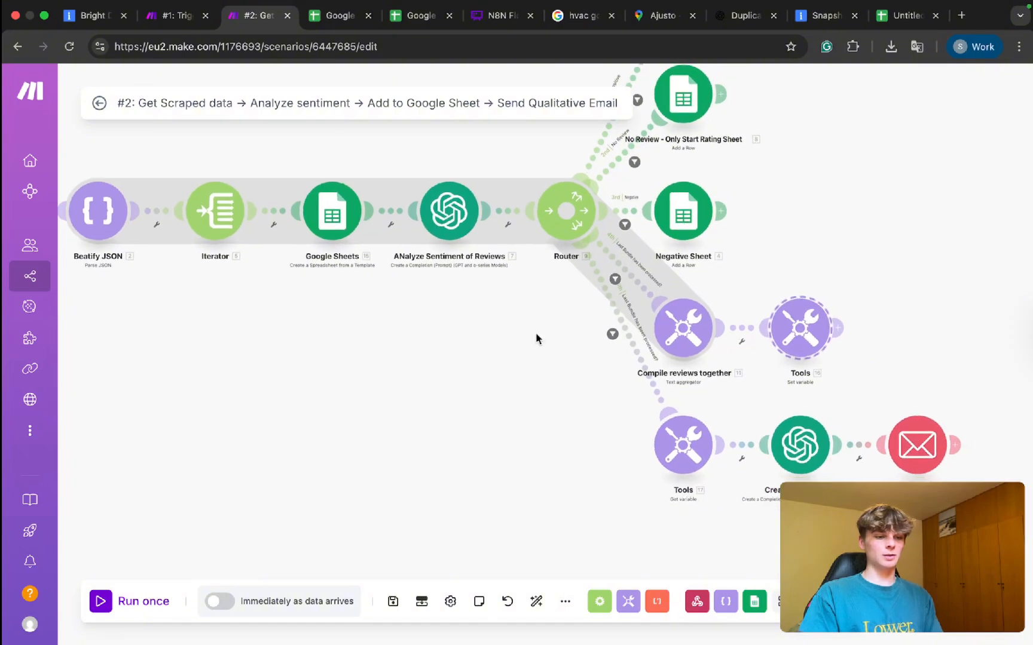
drag(974, 486, 568, 392)
drag(553, 305, 70, 172)
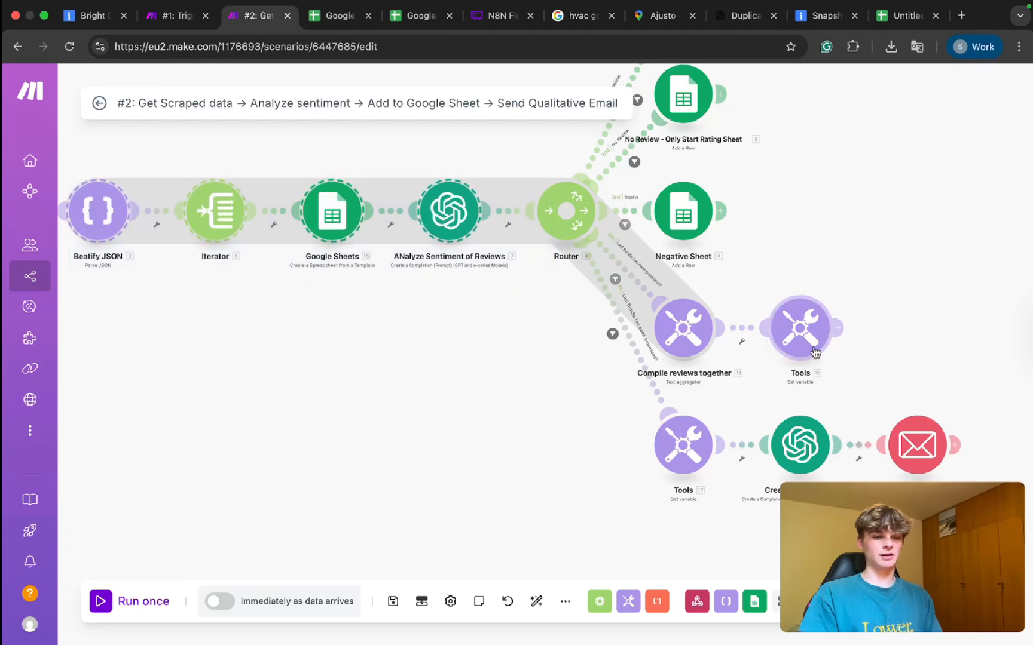
drag(739, 285, 661, 359)
drag(723, 326, 1016, 339)
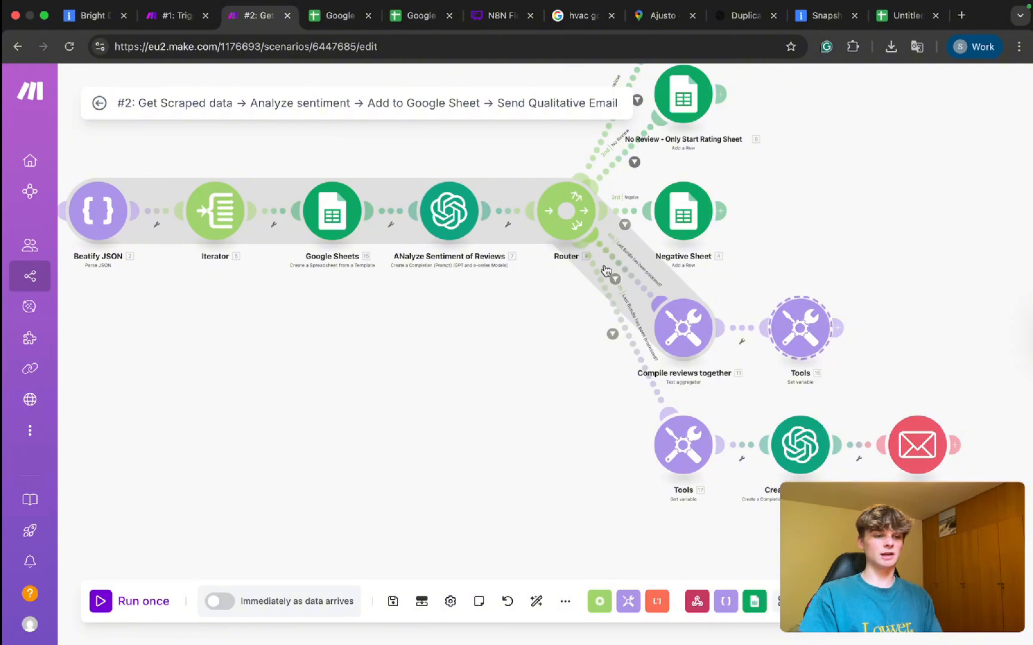
scroll(588, 422, down, 3)
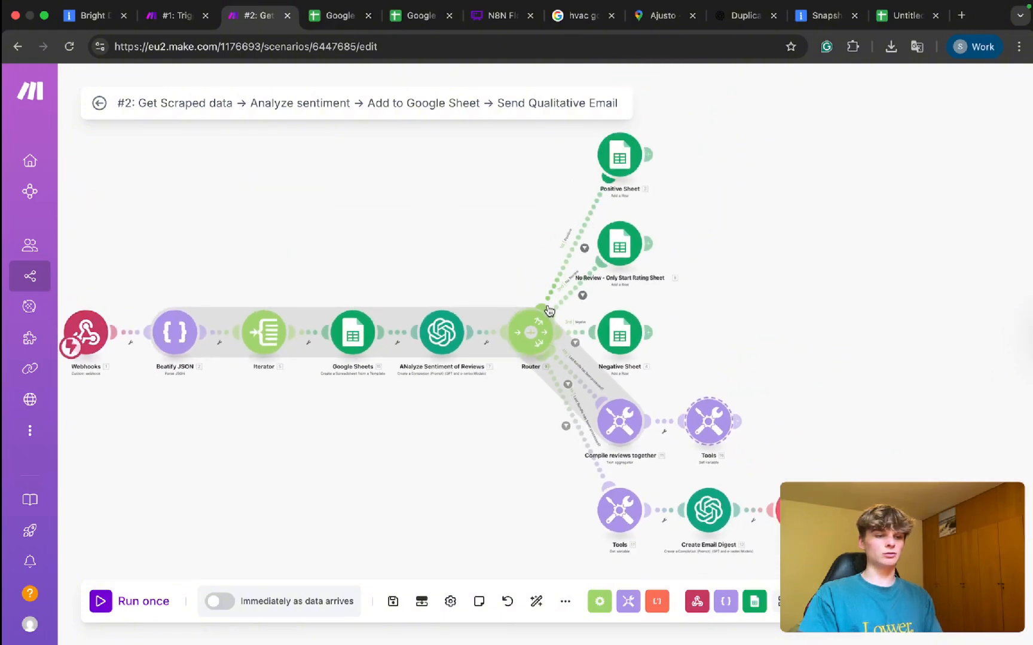
scroll(536, 412, down, 3)
scroll(541, 390, down, 2)
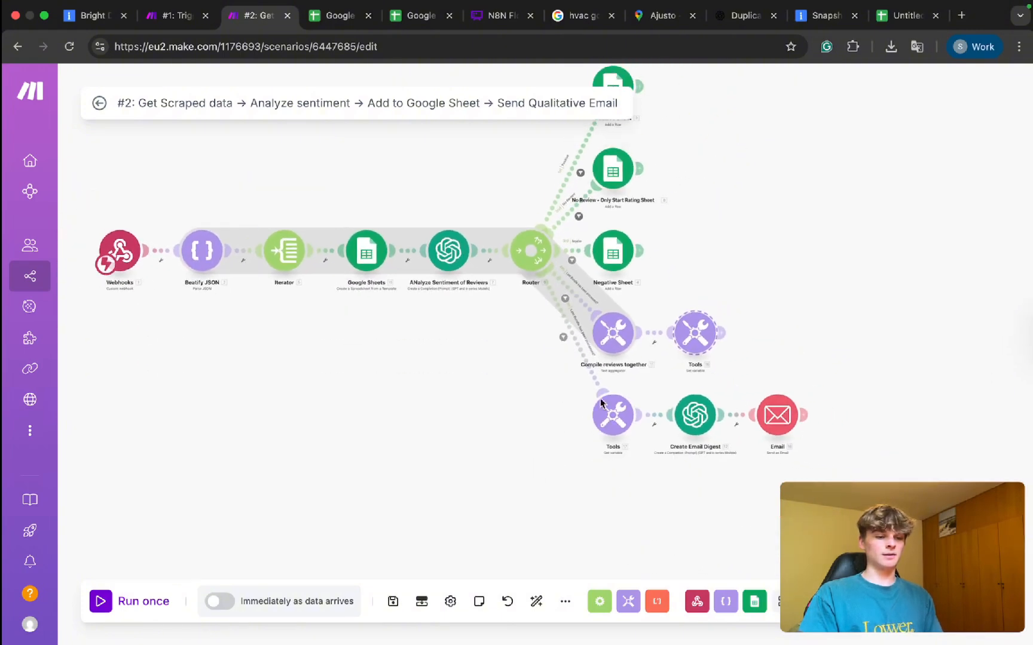
Re-inspect the main row, Tools, Compile reviews, the three Google Sheets modules and template module.
drag(501, 285, 182, 227)
drag(667, 304, 752, 358)
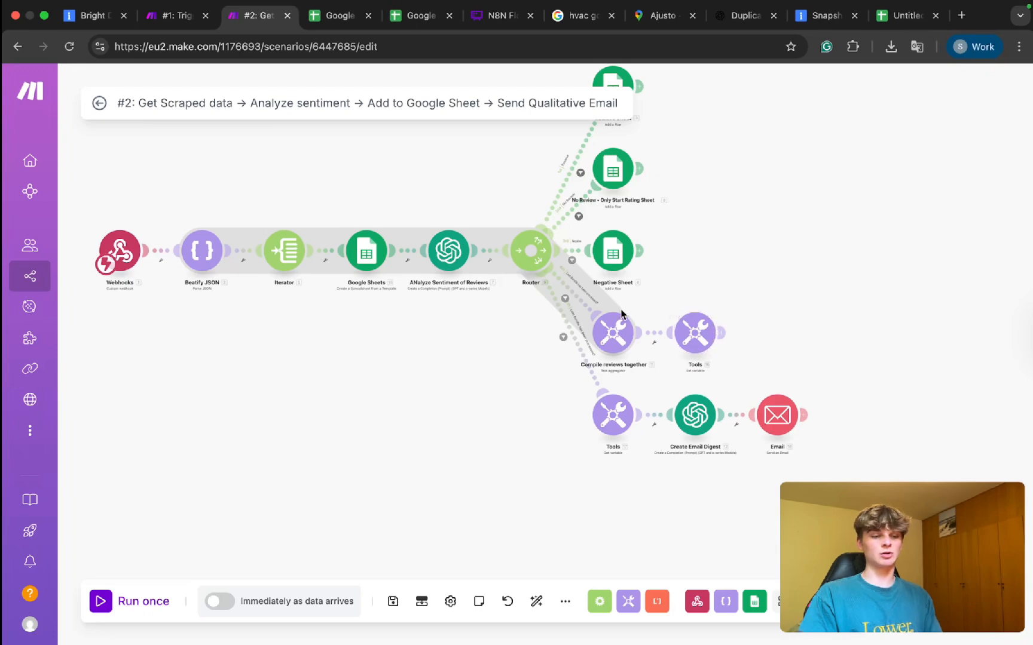
drag(618, 294, 651, 361)
drag(661, 288, 1028, 364)
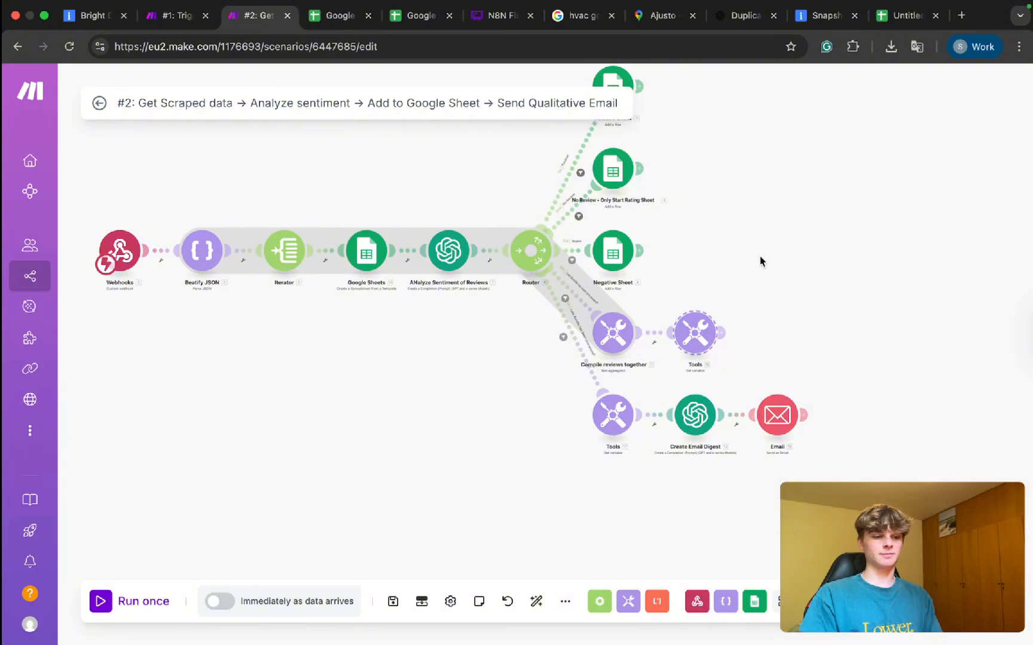
scroll(758, 257, up, 2)
drag(698, 316, 573, 101)
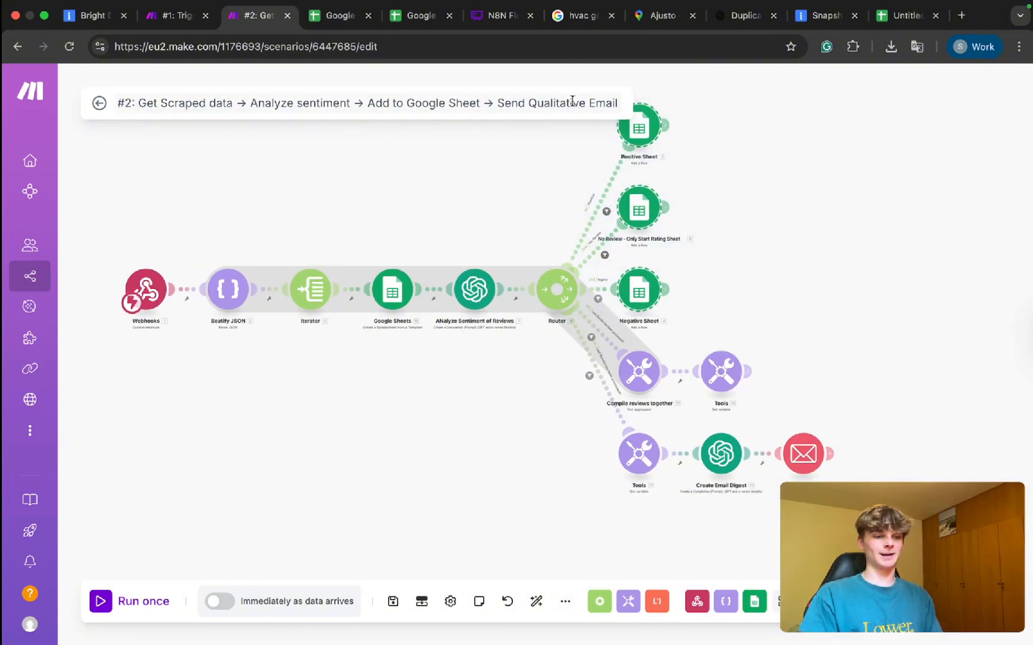
click(490, 431)
scroll(502, 448, left, 3)
scroll(514, 463, up, 2)
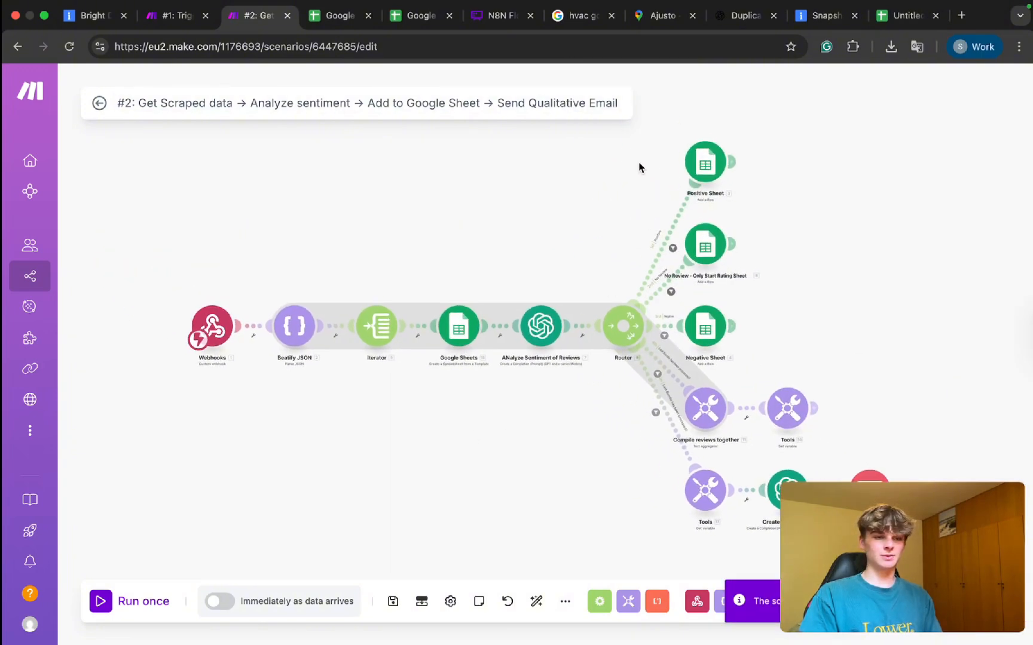
drag(671, 136, 765, 373)
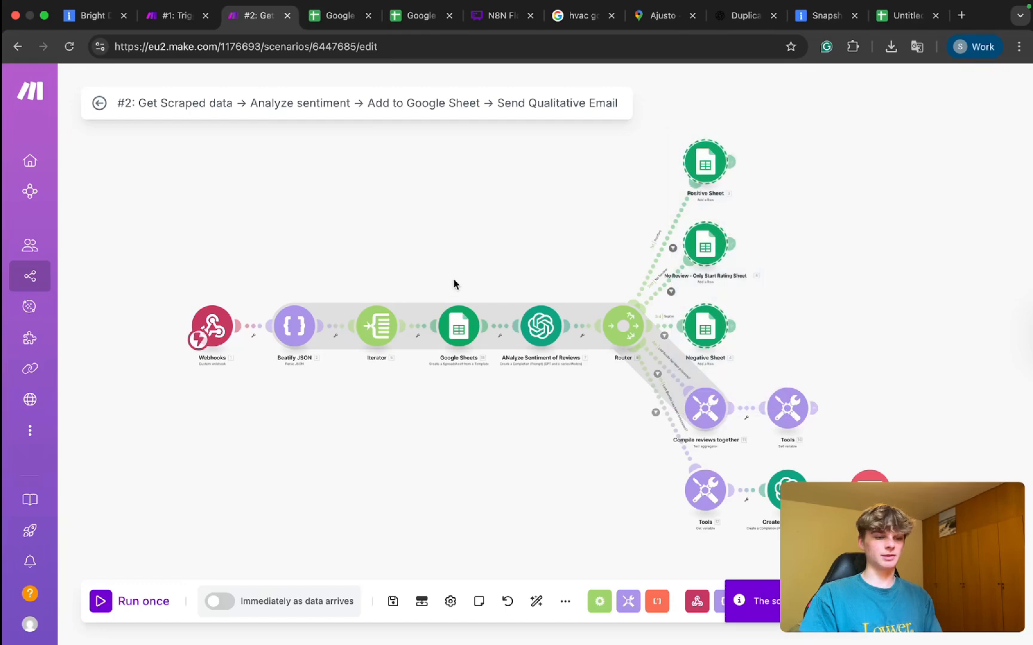
drag(420, 284, 485, 404)
Check what feeds the Positive Sheet module's Spreadsheet ID, then close its settings.
click(705, 163)
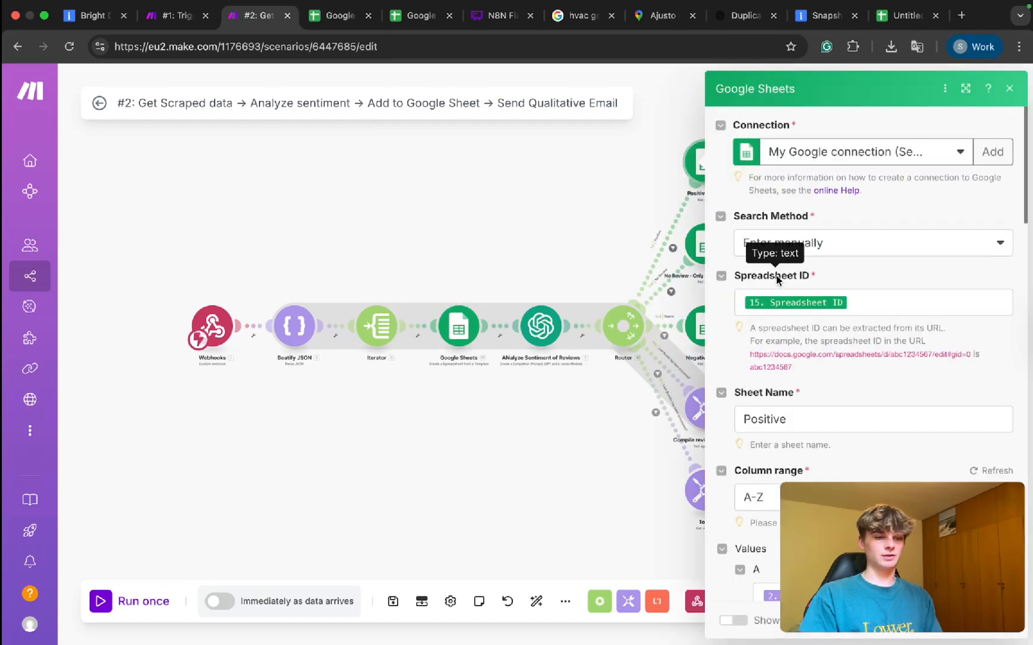
click(877, 304)
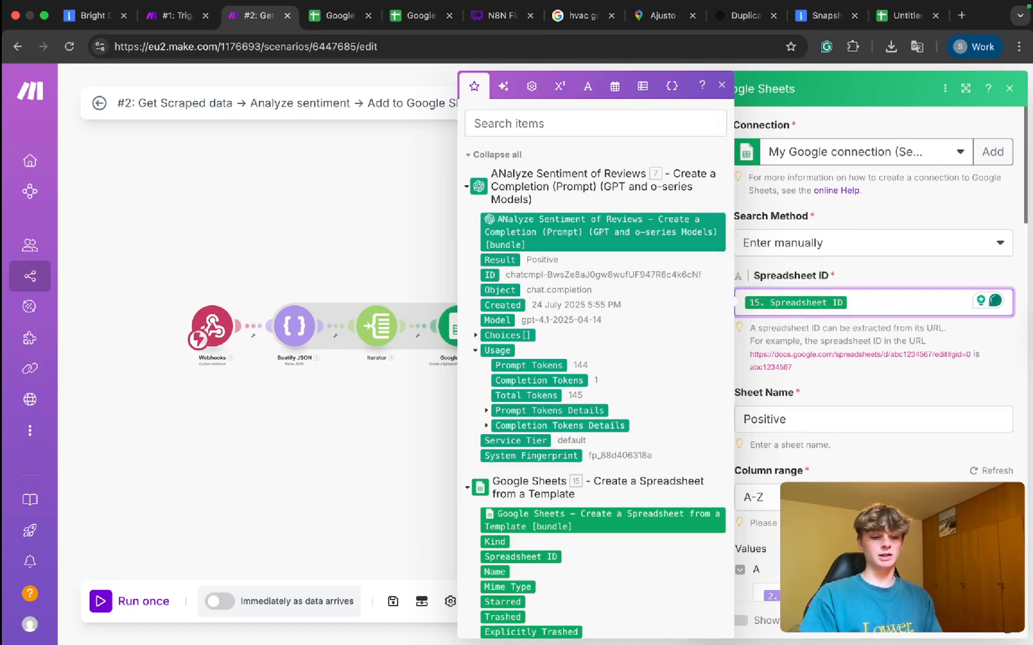
key(super+s)
scroll(555, 451, down, 1)
scroll(554, 451, down, 3)
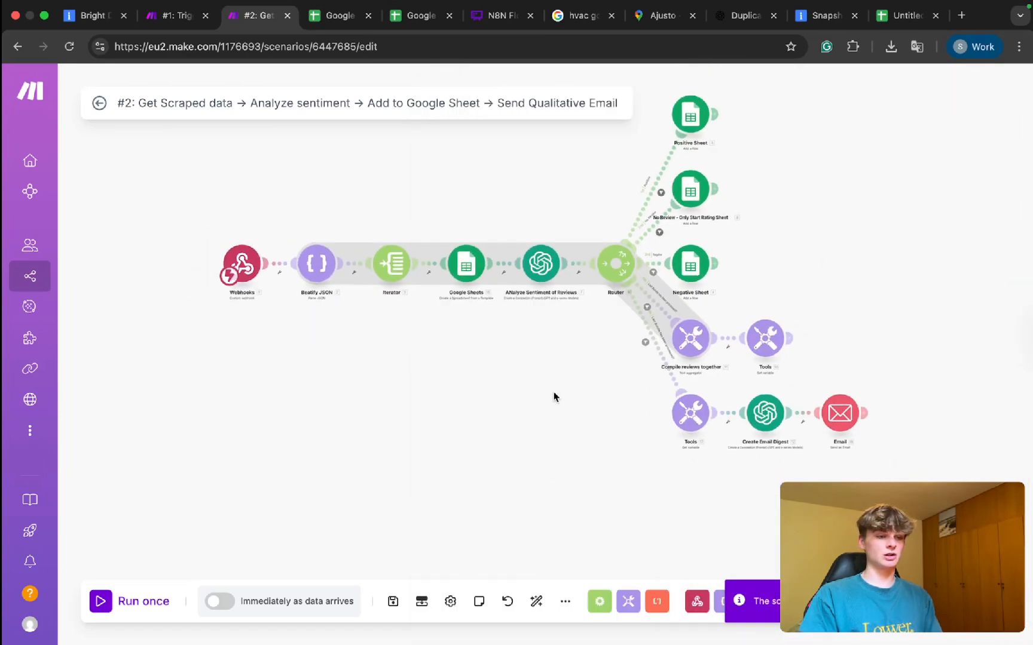
Run scenario #1 once, then run scenario #2 once to receive its data.
click(167, 17)
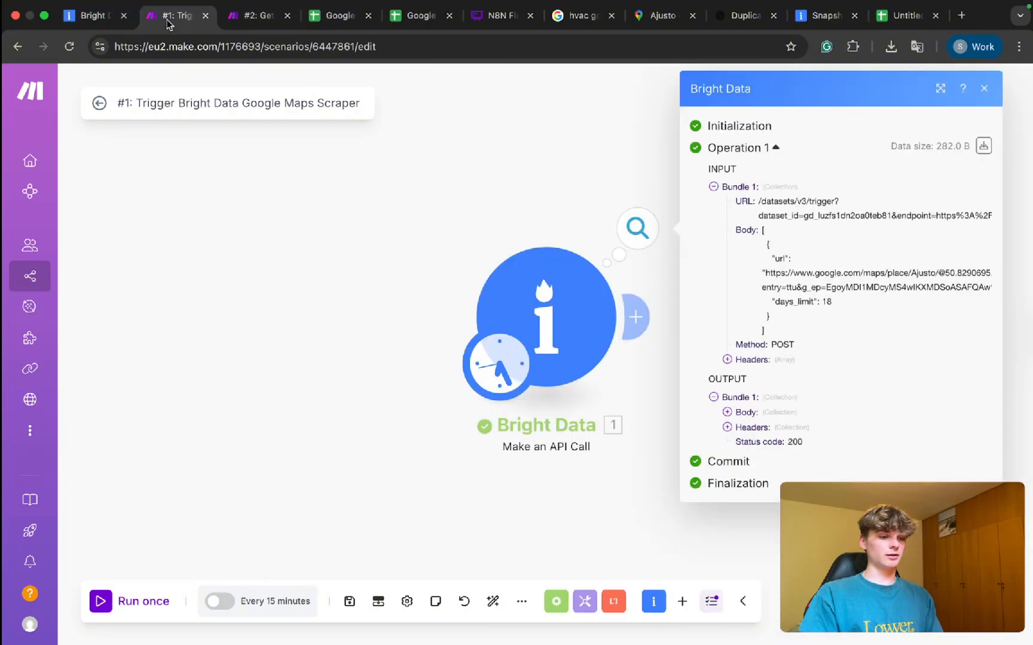
key(super+Return)
click(246, 20)
key(super+Return)
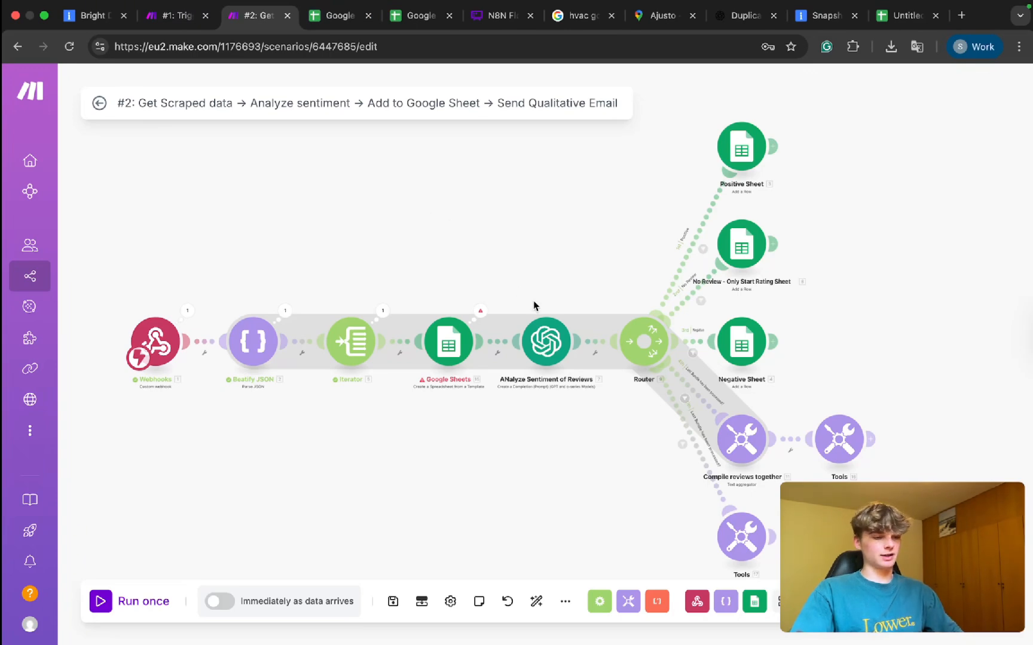
Add a blank Value 1 entry under Values in the 'Create a Spreadsheet from a Template' module.
click(482, 311)
click(419, 279)
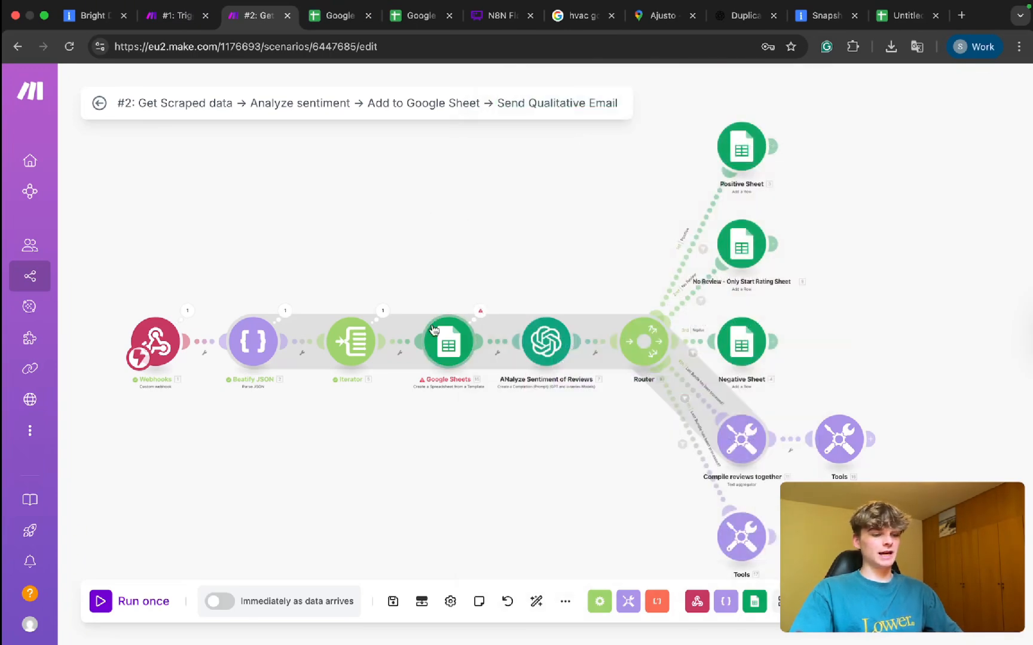
click(434, 330)
scroll(612, 406, down, 1)
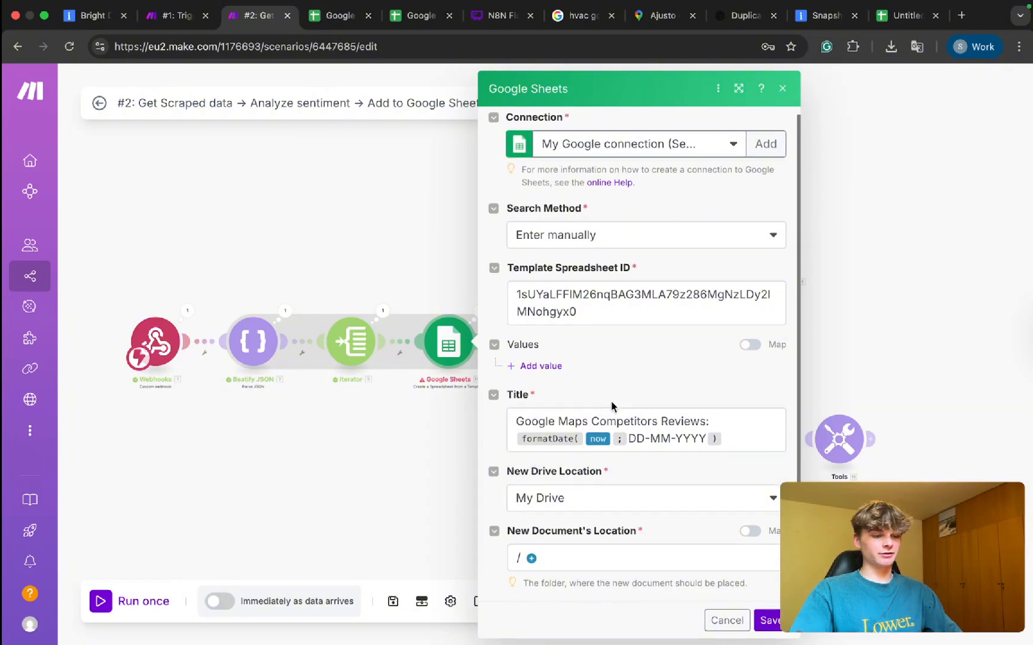
click(536, 366)
click(598, 411)
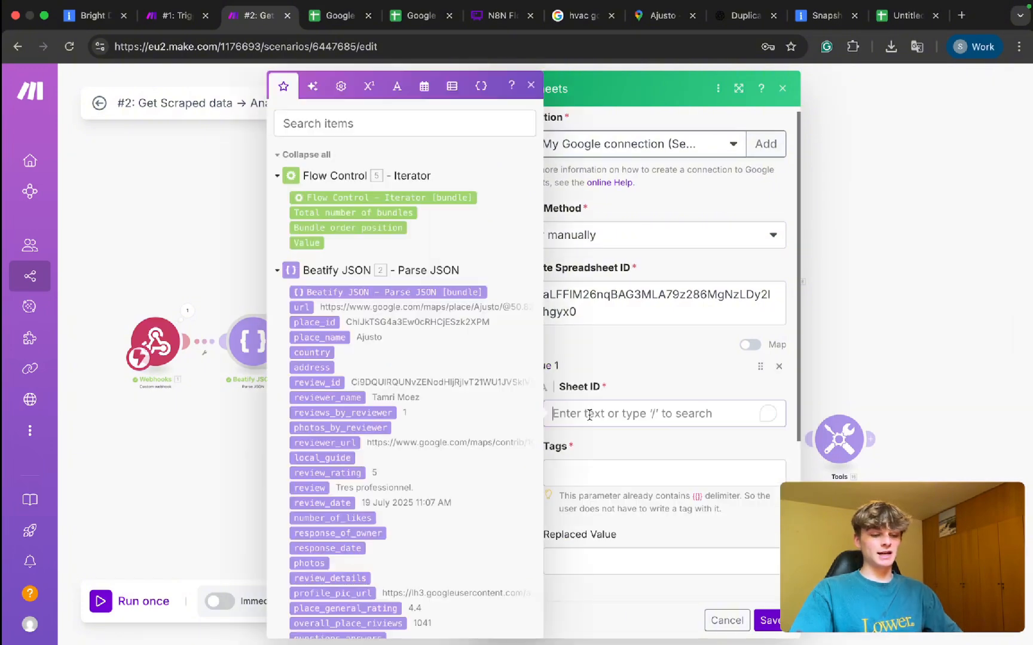
click(624, 384)
scroll(598, 466, down, 3)
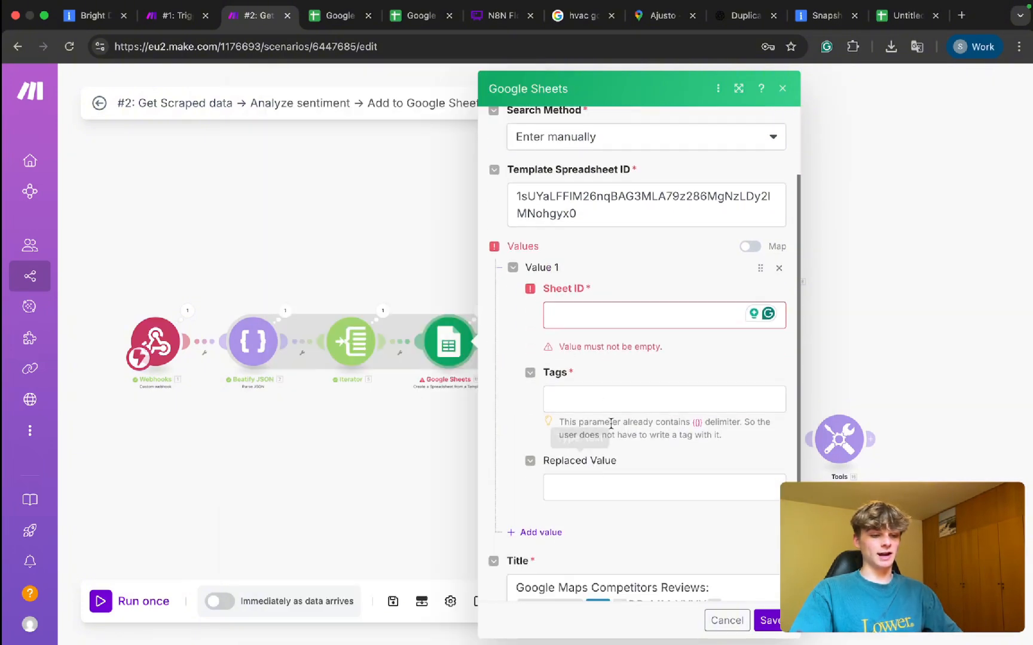
click(339, 16)
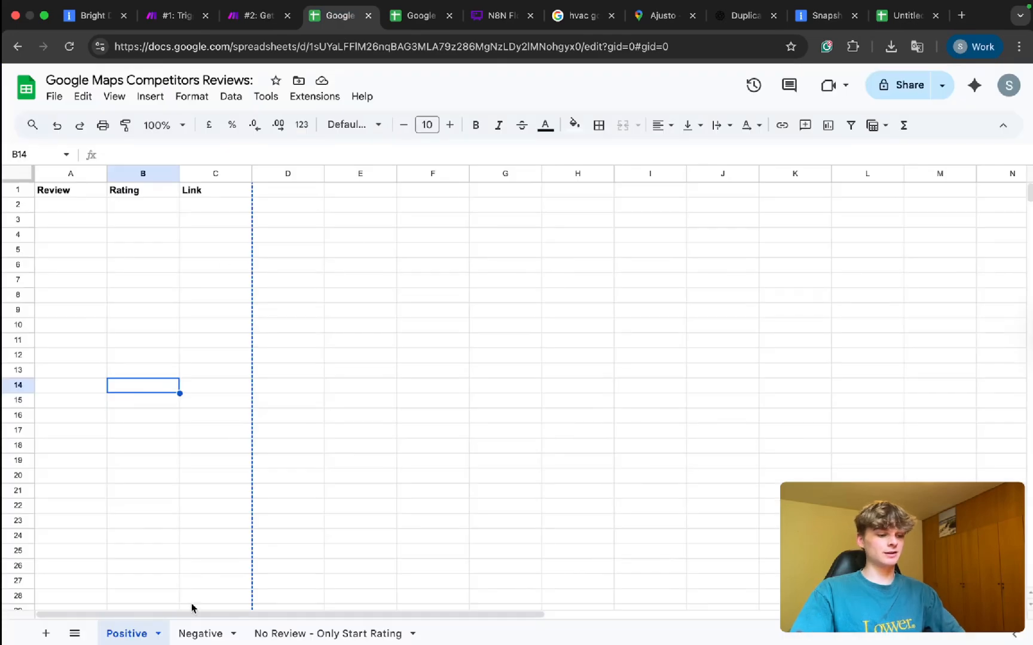
Enter {{reviews}} in cell A2 of the Positive sheet, then clear A2 again.
double_click(57, 206)
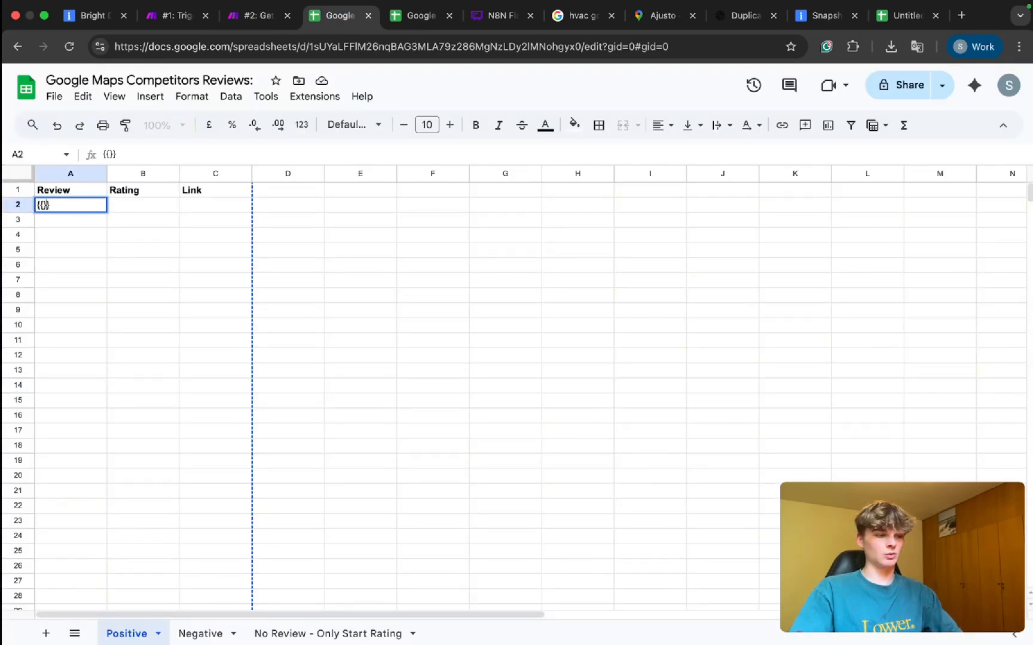
text(Re)
key(BackSpace)
key(BackSpace)
text(ew)
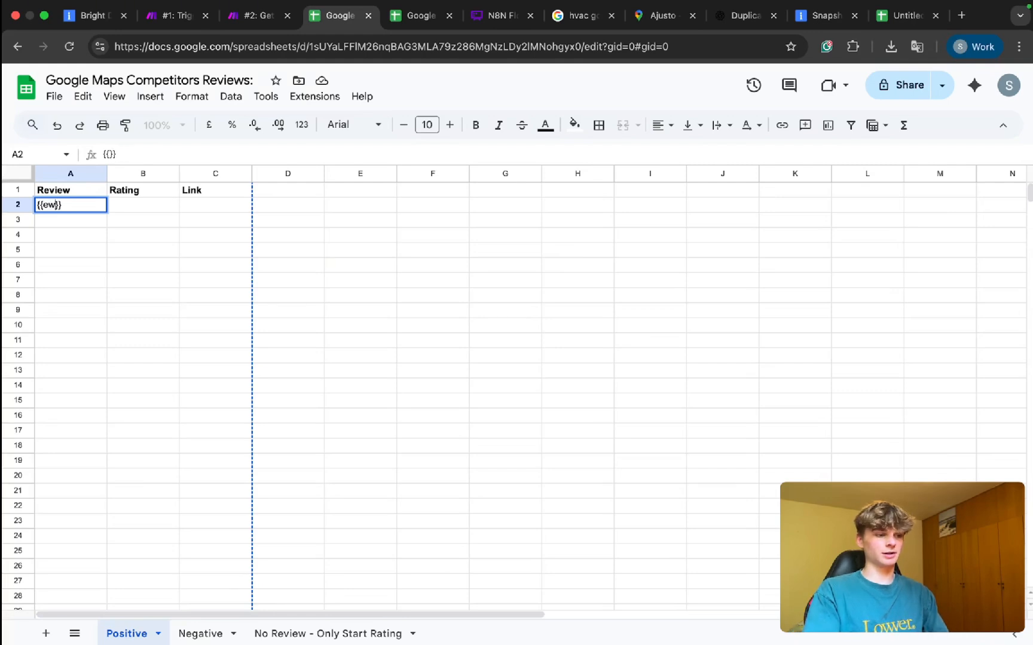
text(s)
key(Return)
click(143, 205)
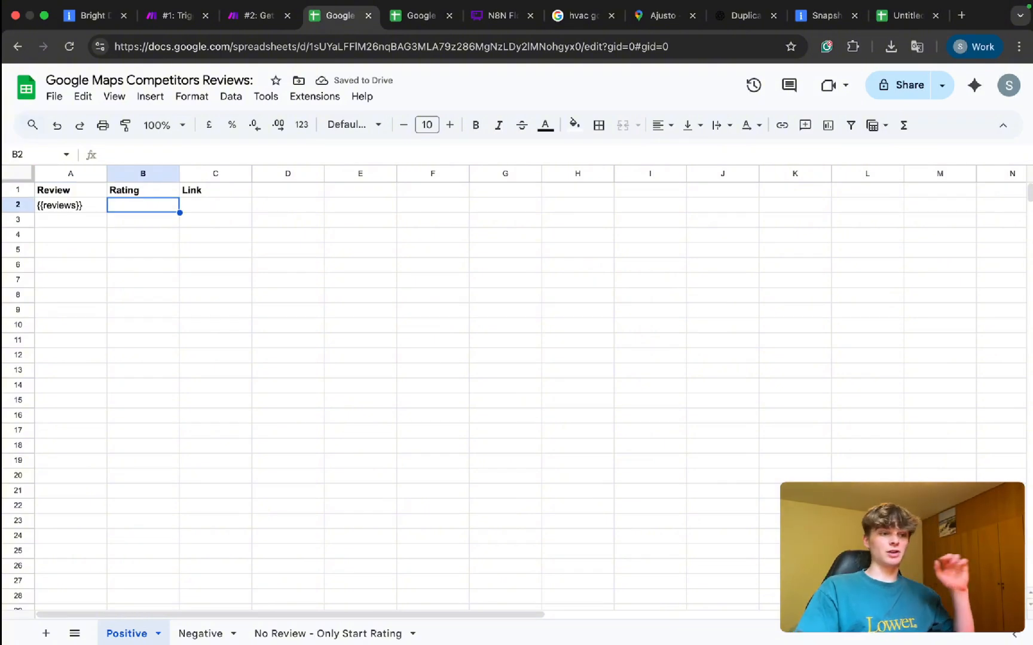
click(80, 211)
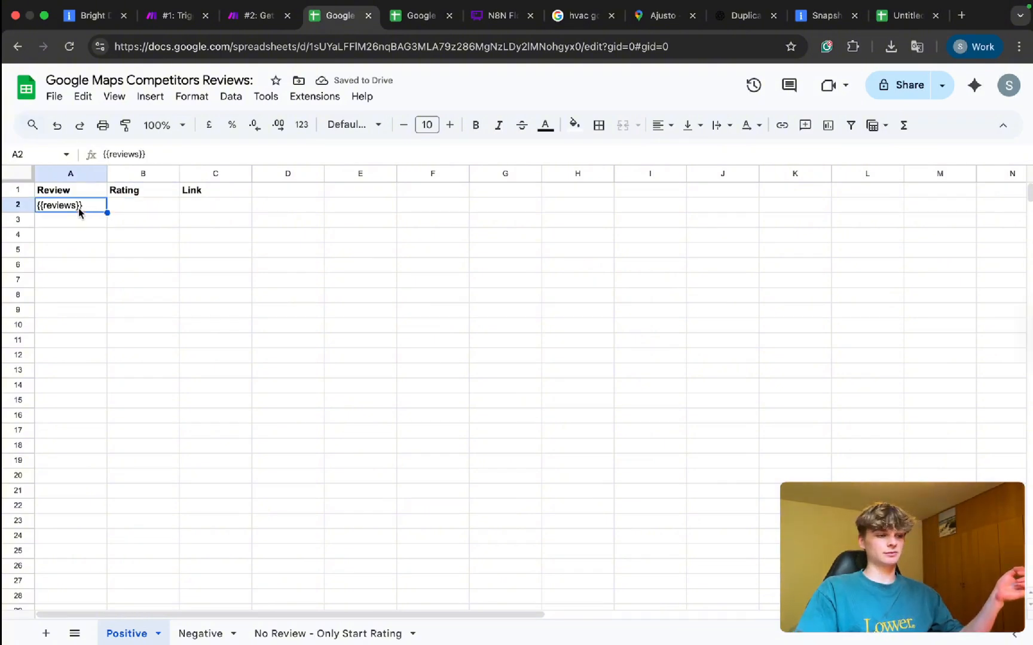
click(110, 207)
click(67, 209)
double_click(66, 206)
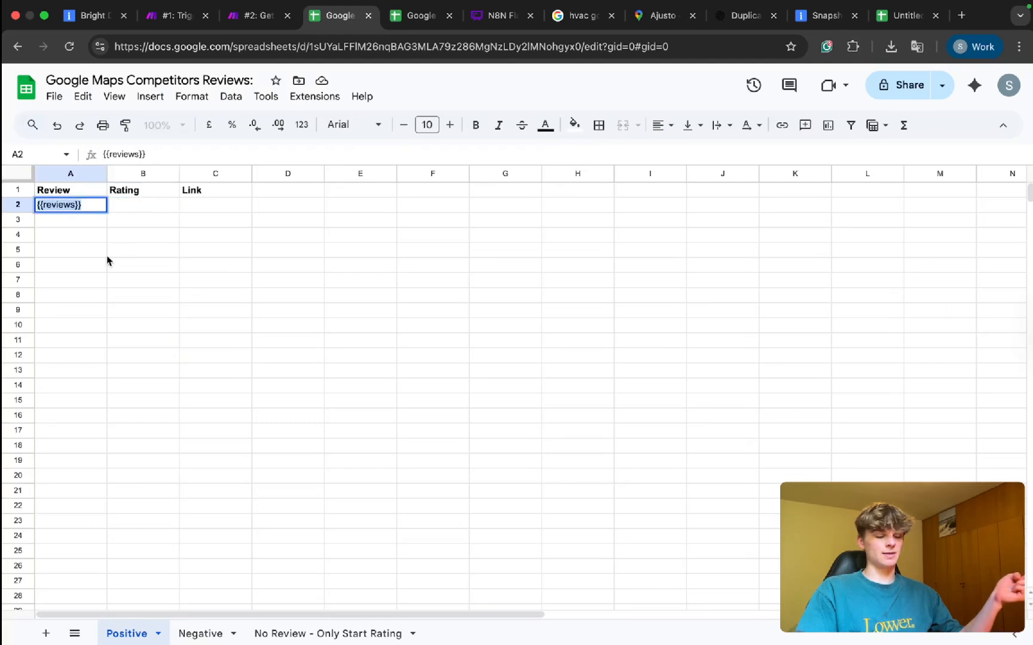
key(Delete)
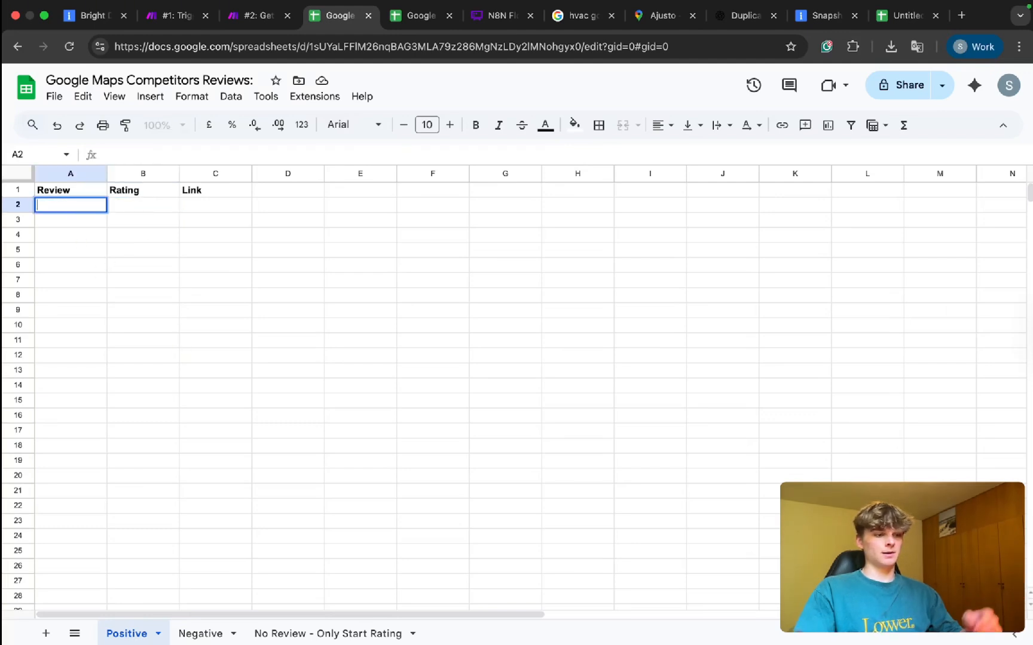
Put {{reviews}} in cell D1 and make its text white.
click(272, 191)
text({)
text({)
text(reviedw)
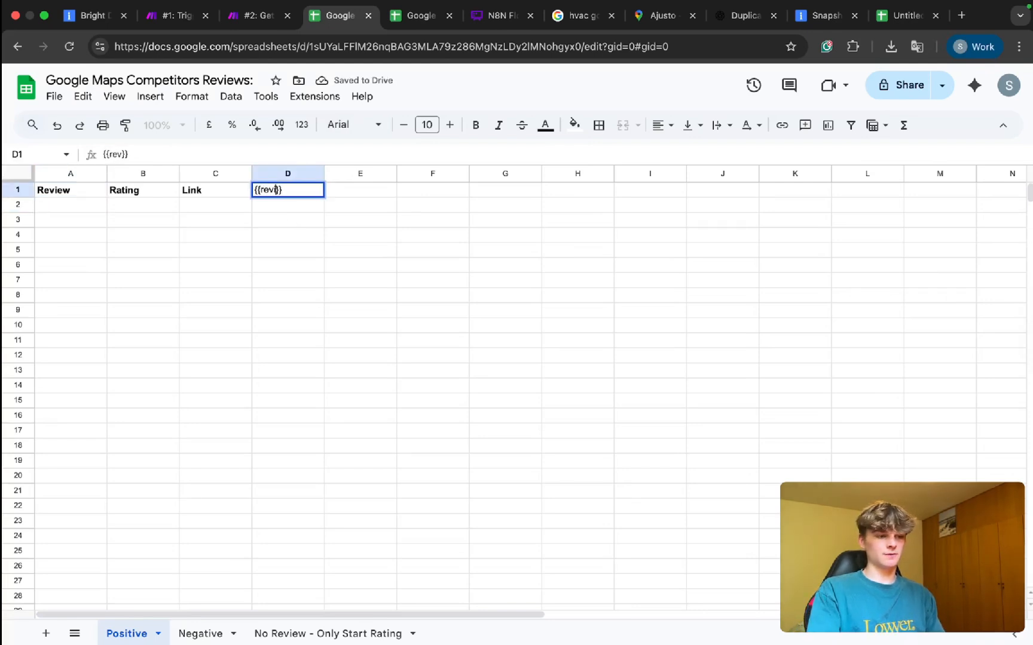
key(BackSpace)
key(BackSpace)
text(ws)
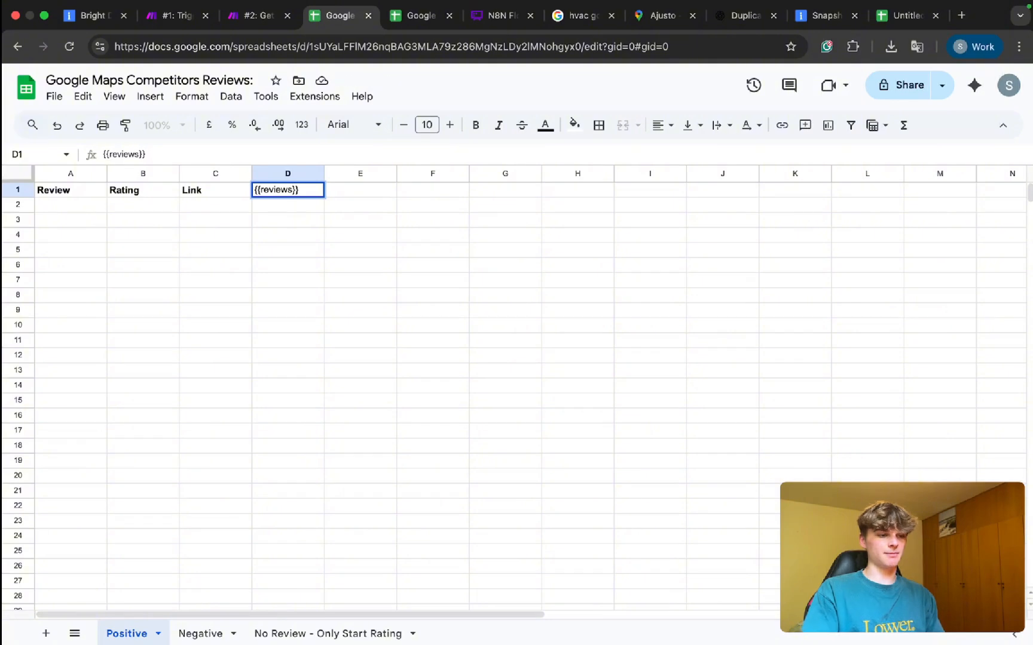
key(Return)
click(283, 192)
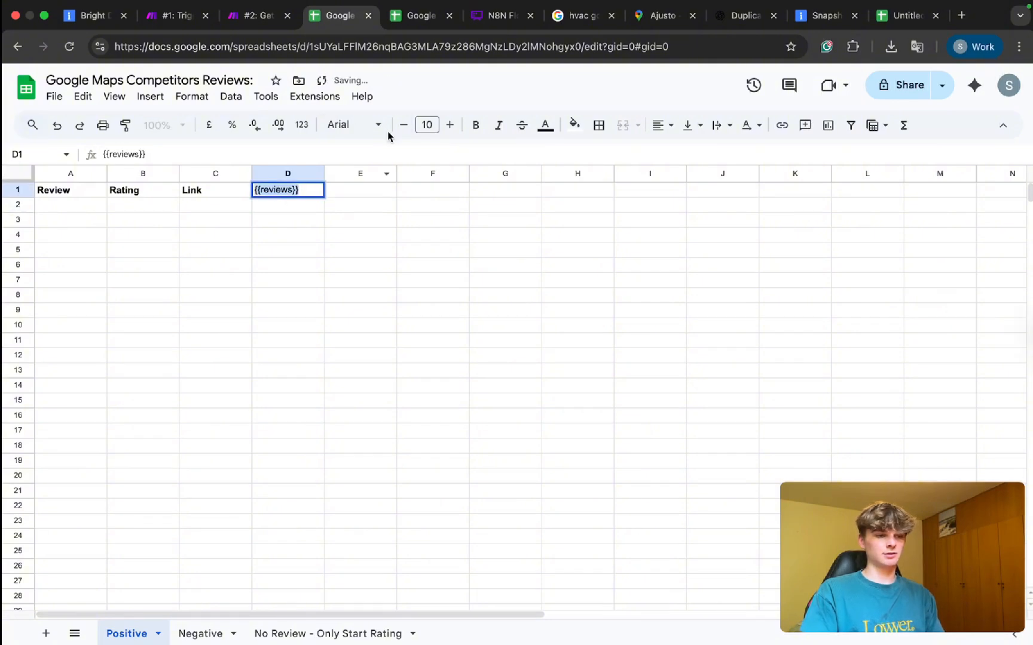
click(545, 125)
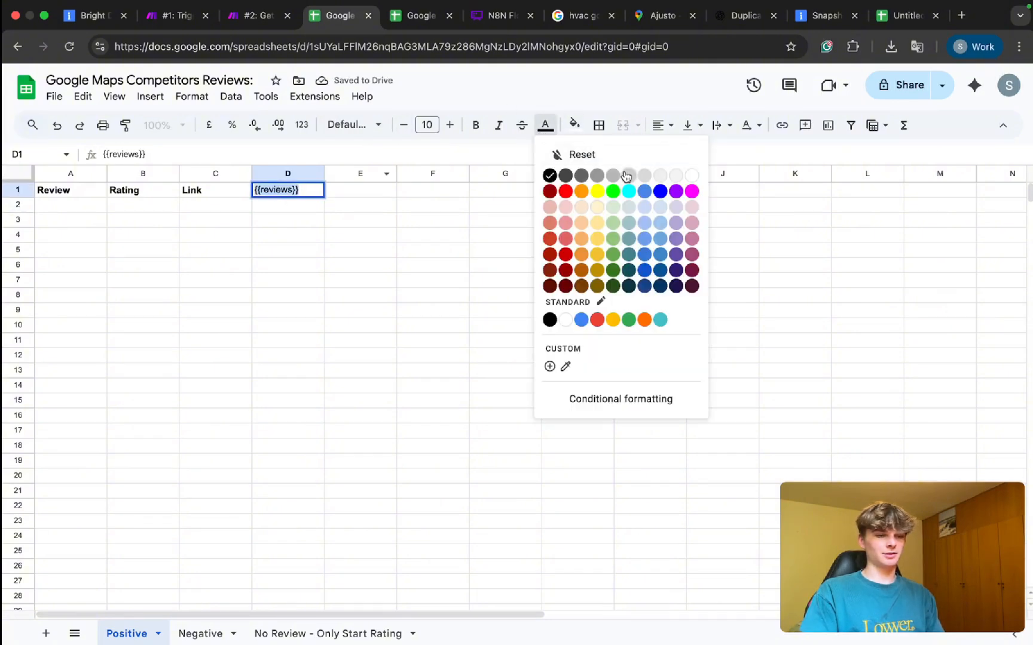
click(689, 176)
click(427, 226)
click(284, 192)
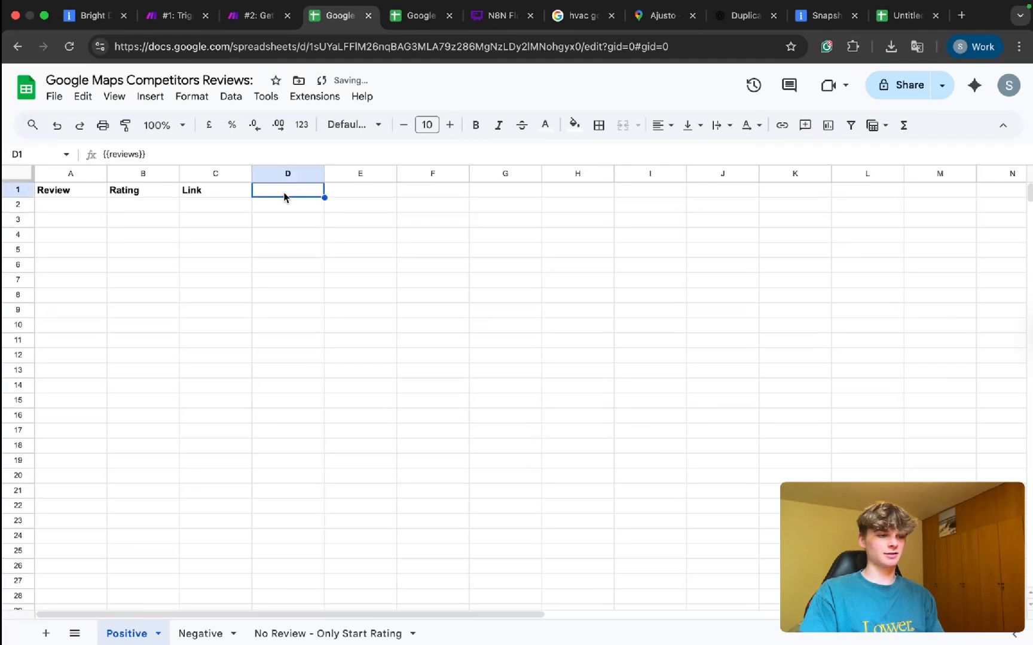
double_click(283, 193)
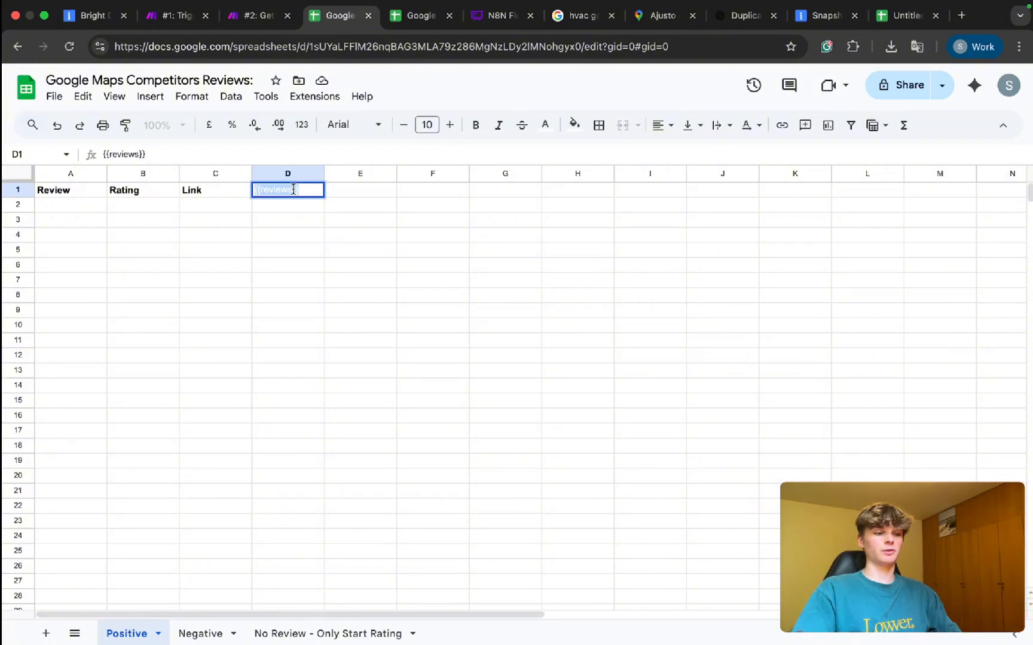
triple_click(298, 194)
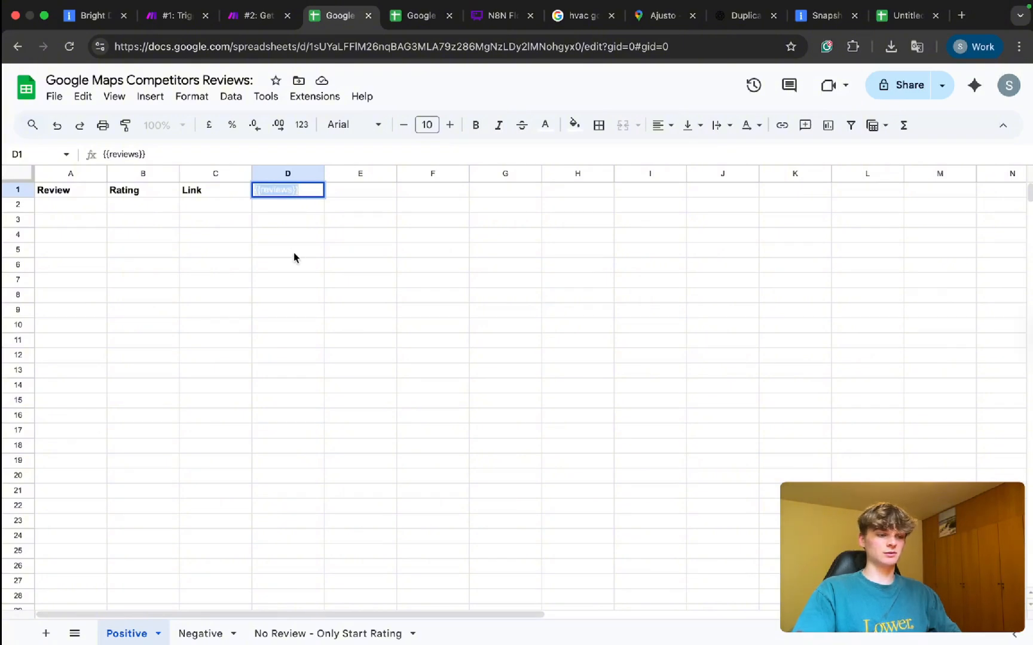
click(256, 26)
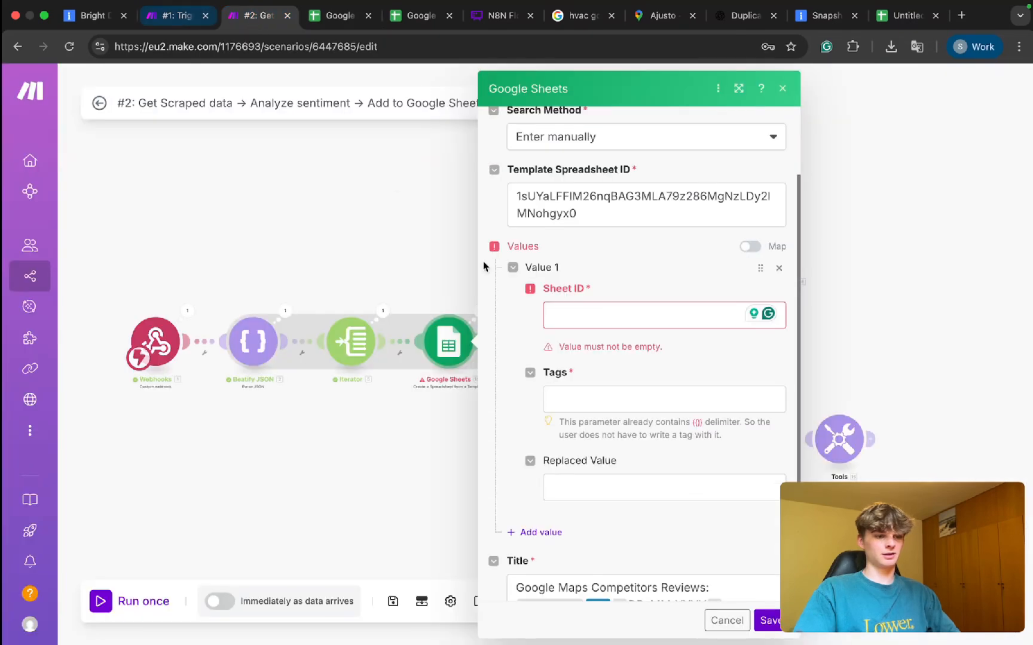
Type {{reviews}} into the Value 1 Tags field, then delete the resulting tag.
click(607, 399)
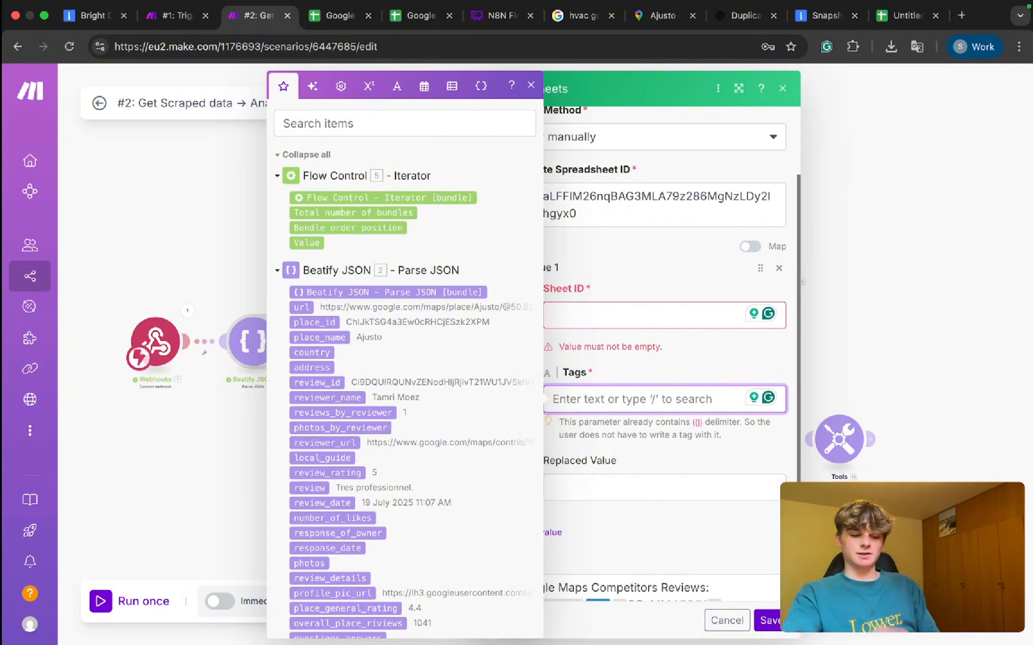
click(531, 86)
click(554, 398)
text({{})
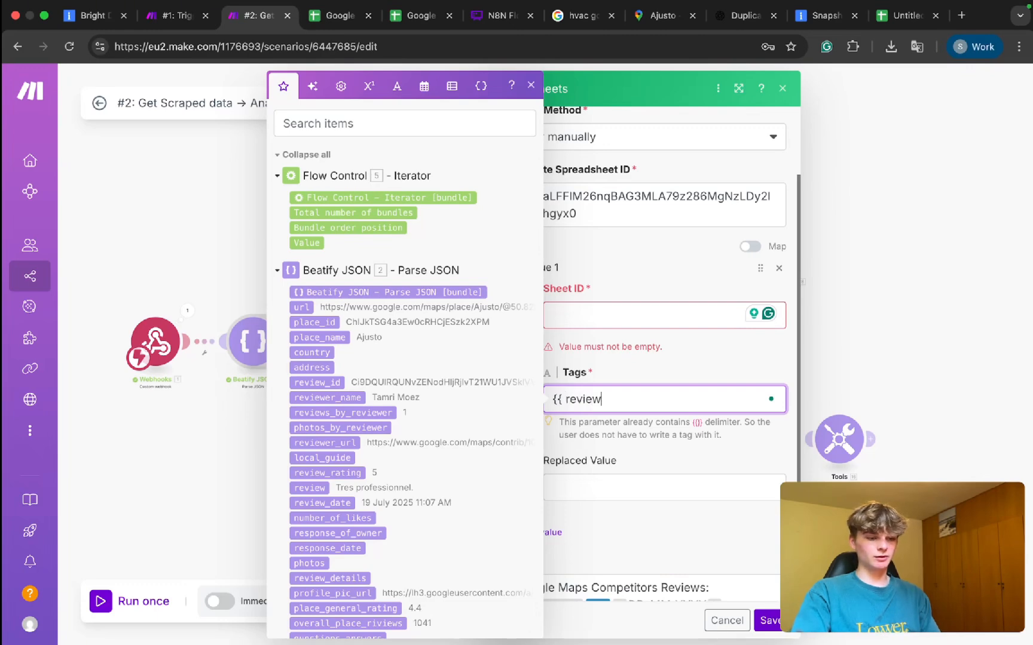
text( reviews}})
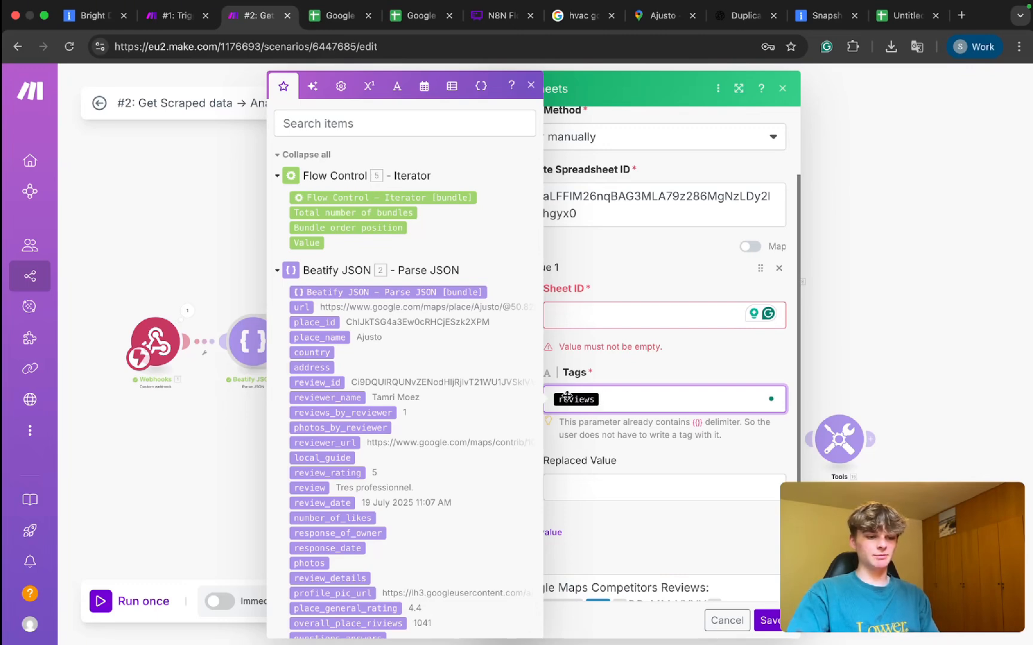
drag(624, 401, 535, 407)
key(super+c)
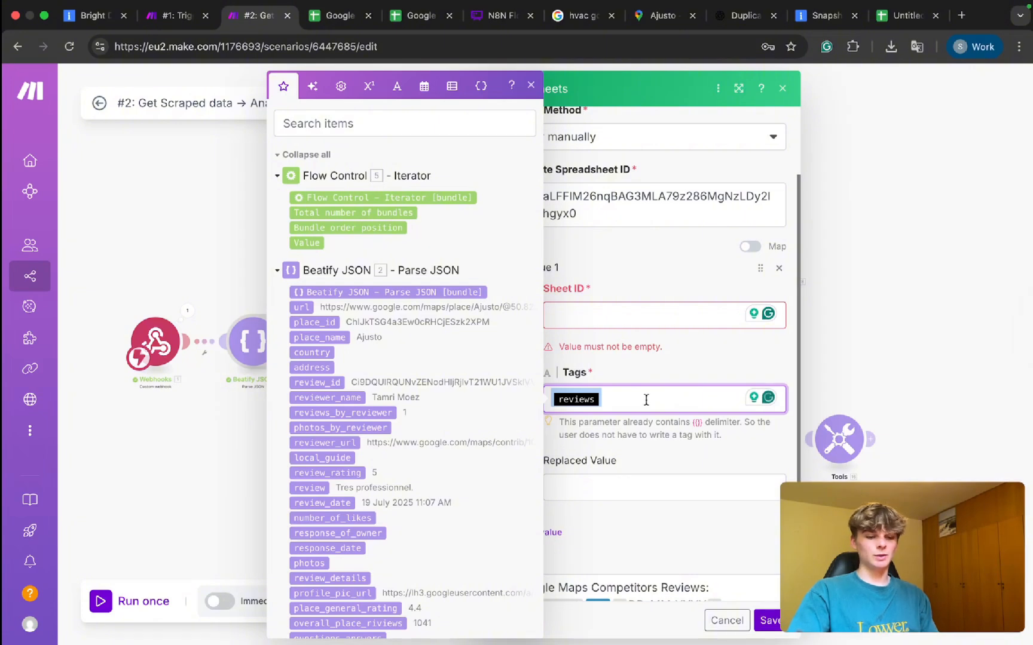
key(BackSpace)
click(421, 15)
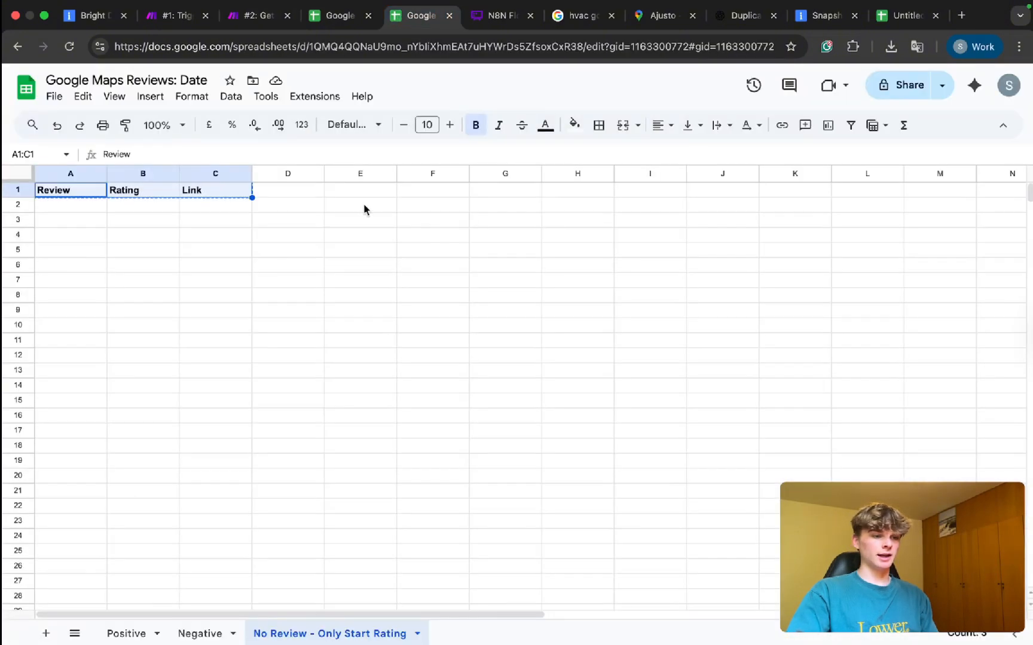
Close the Google Maps Reviews: Date spreadsheet, choosing Leave.
click(272, 195)
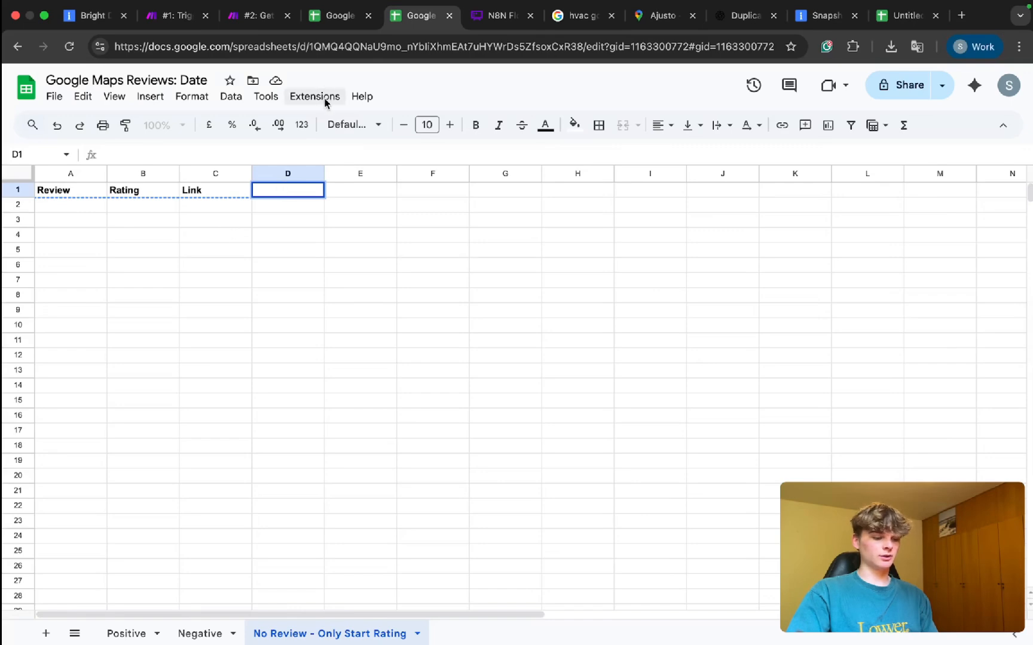
key(super+w)
click(542, 260)
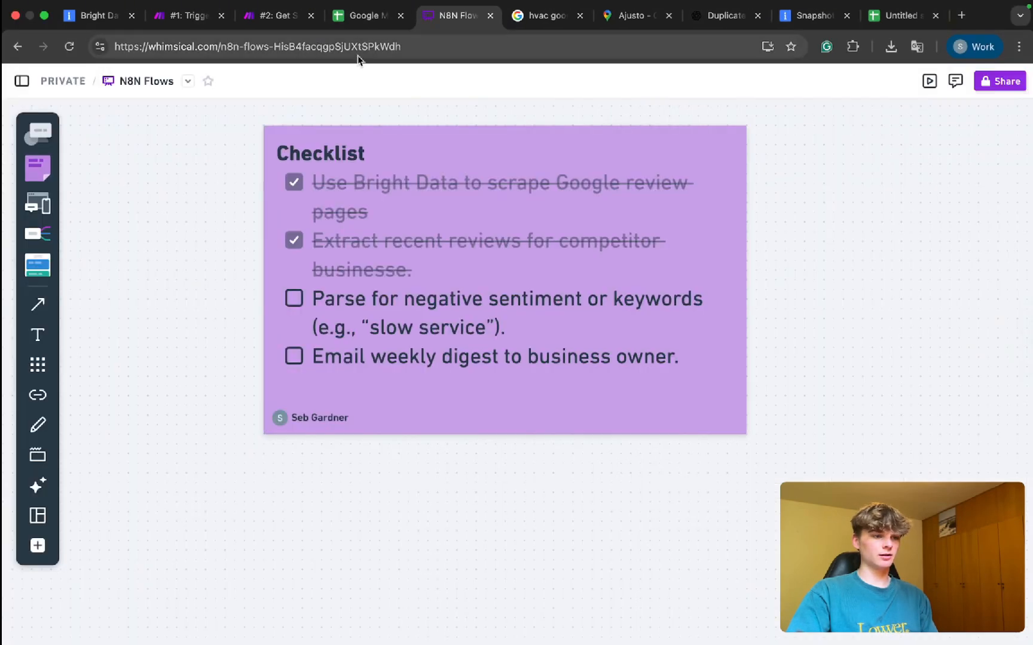
Set the {{reviews}} text in Competitors Reviews cell D1 back to black.
click(359, 15)
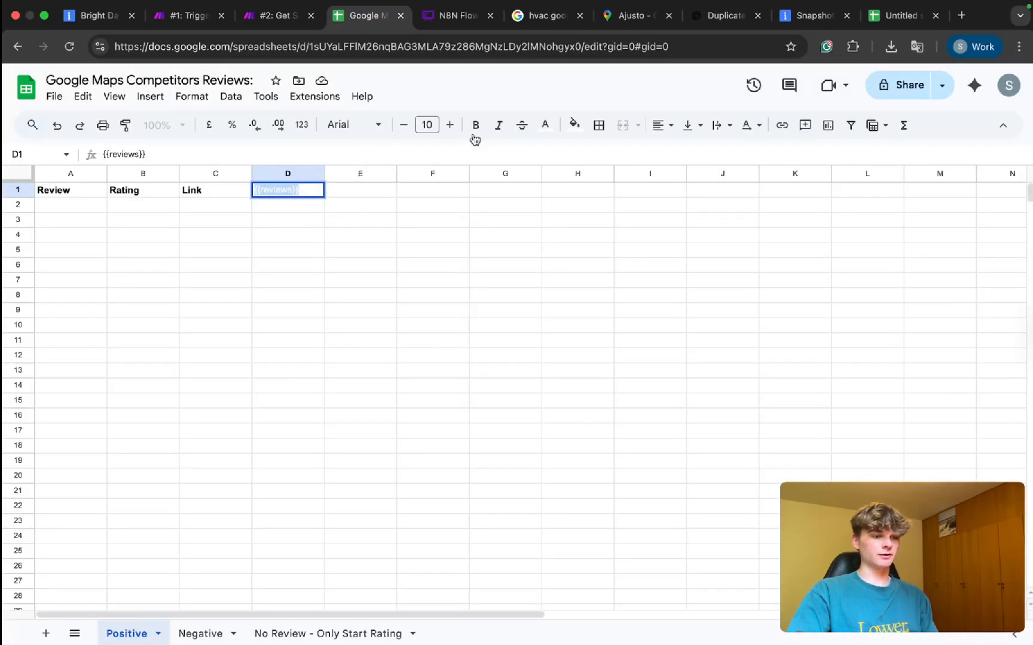
click(545, 124)
click(552, 173)
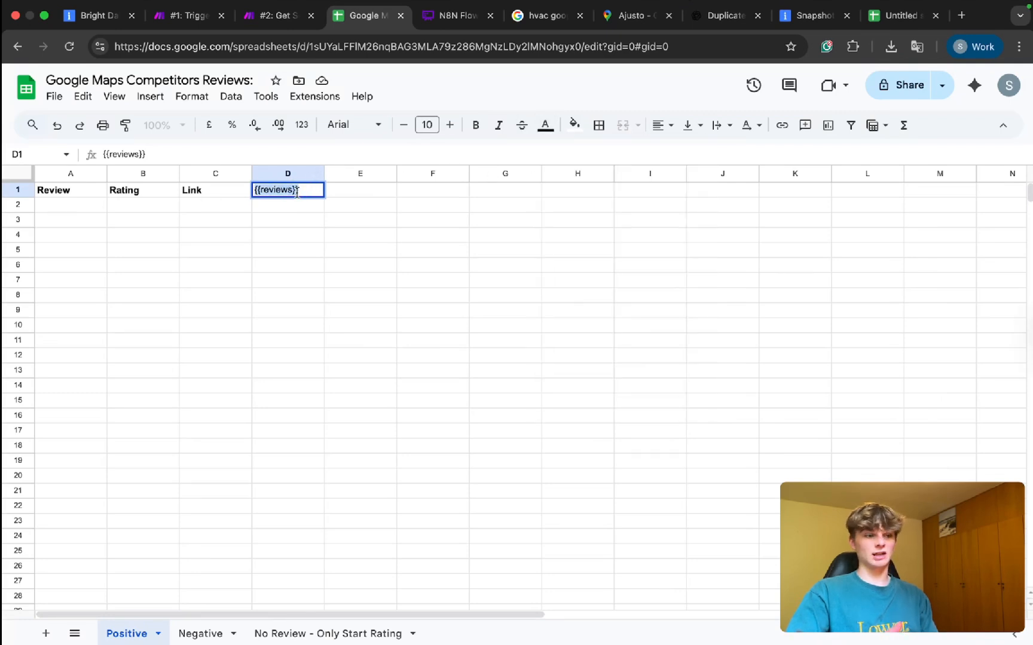
key(Return)
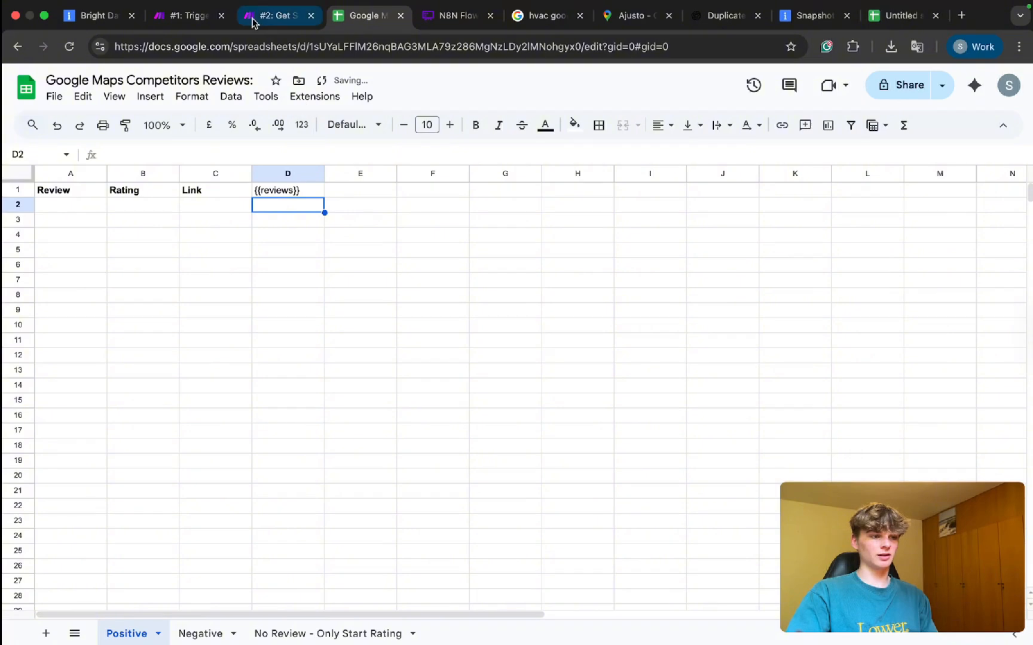
click(276, 15)
Try pasting a tag into Value 1, remove it, and consult the mapping help page.
click(584, 410)
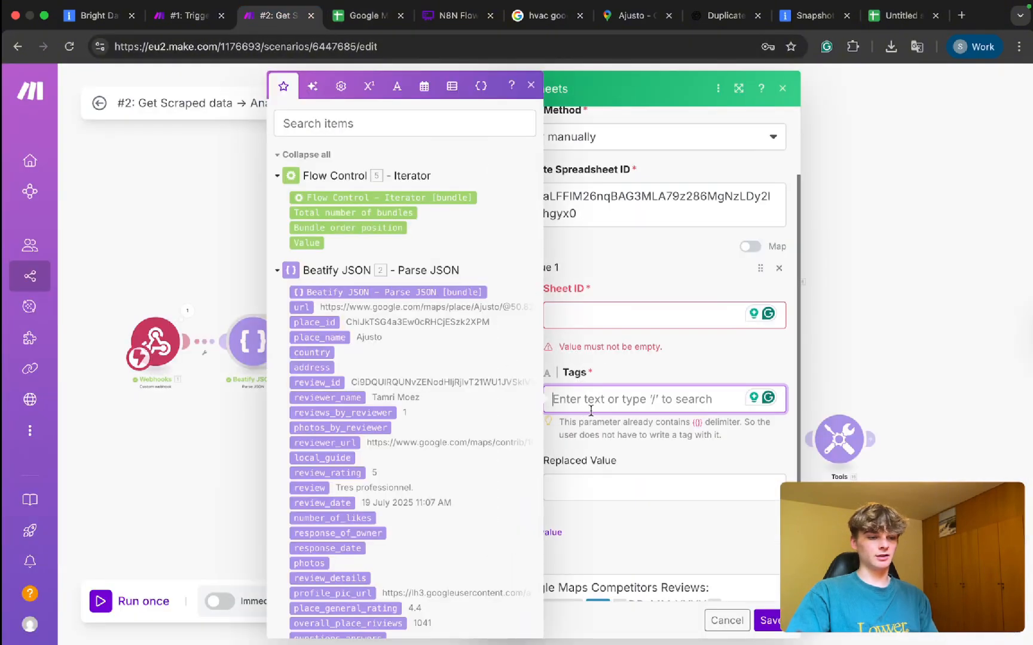
key(super+v)
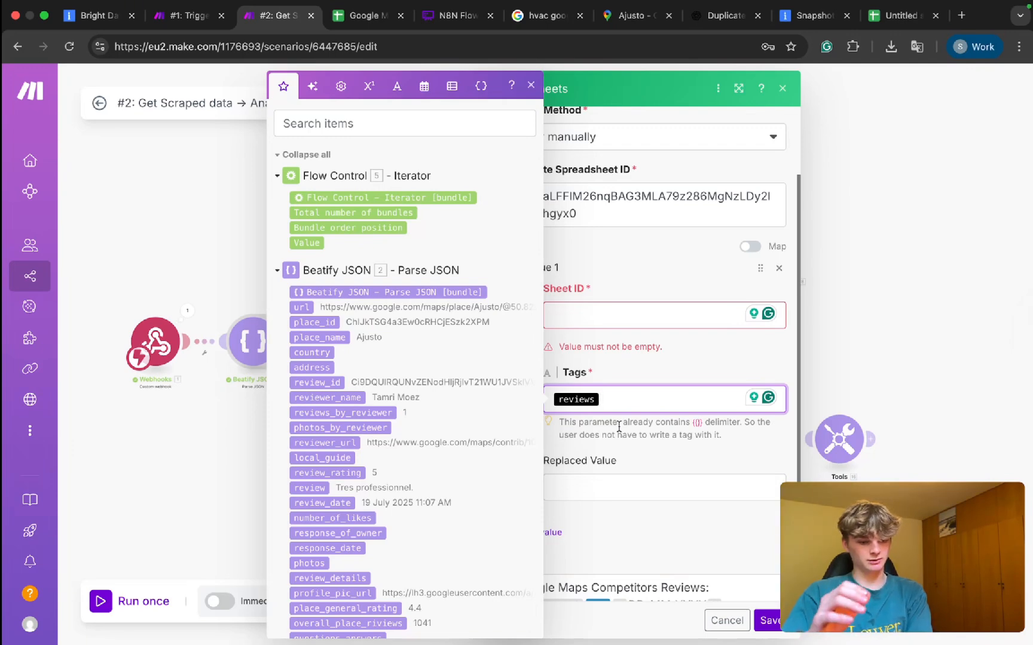
key(BackSpace)
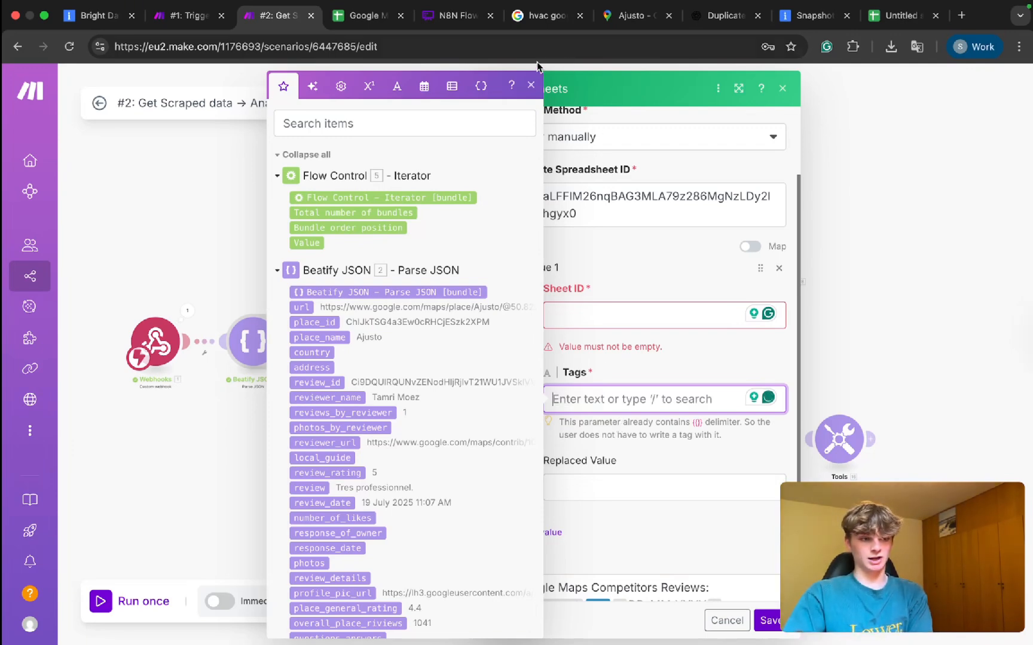
click(512, 87)
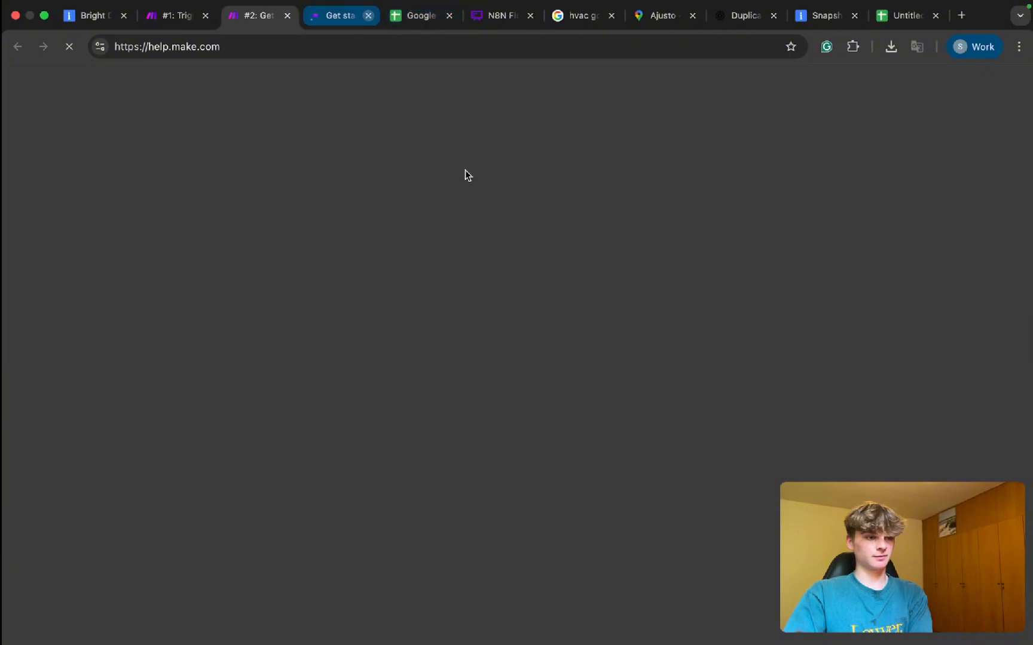
key(super+w)
drag(739, 425, 428, 427)
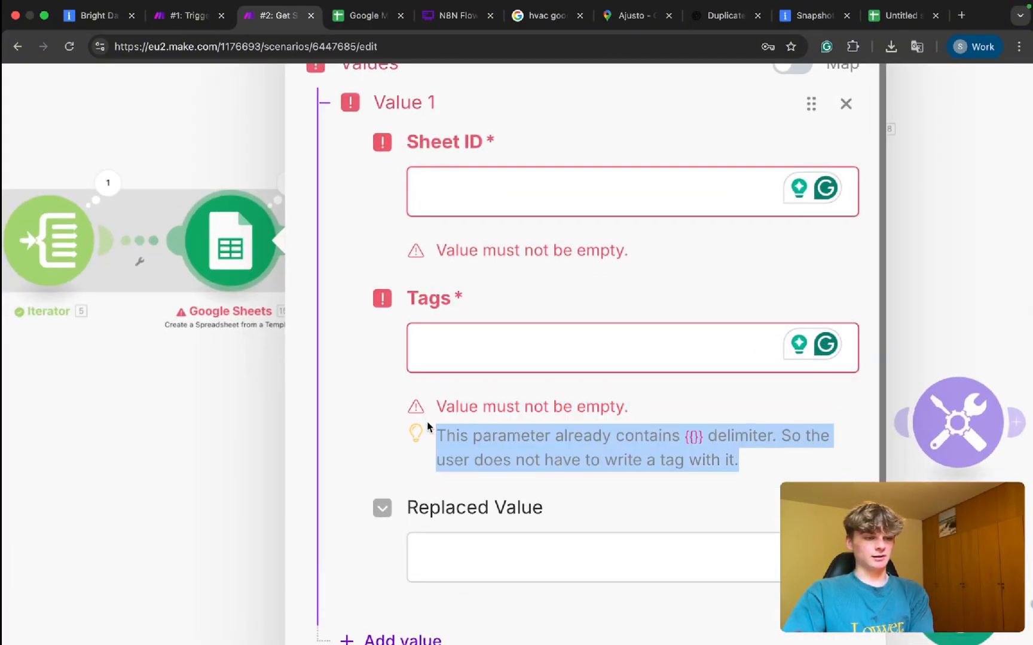
Enter 'reviews' in Value 1's Tags field and review the delimiter and Sheet ID hints.
click(451, 335)
text(reviews)
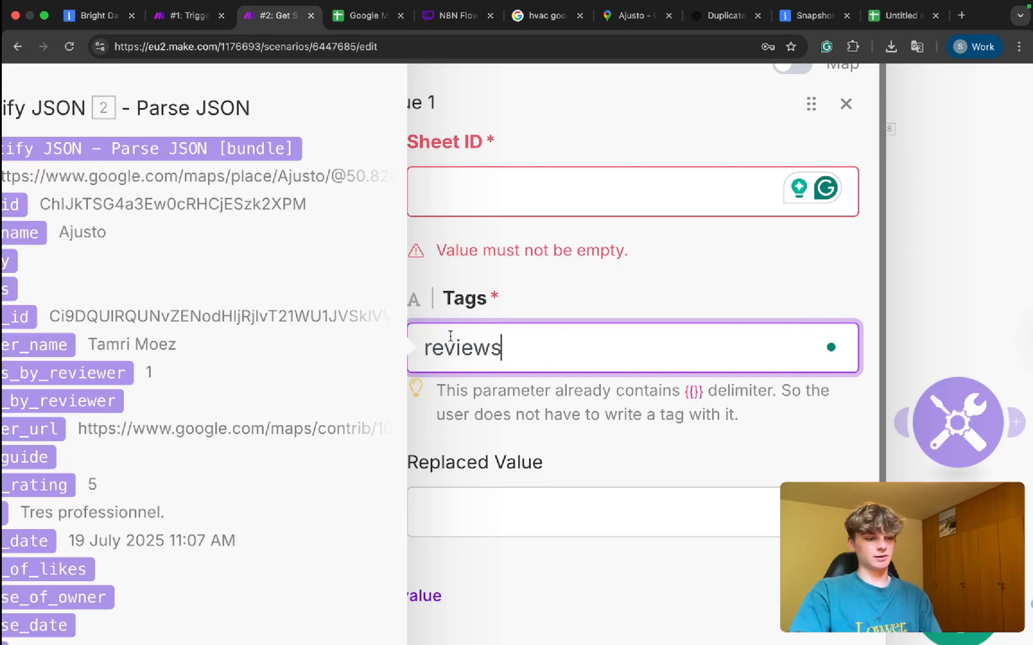
scroll(601, 414, down, 5)
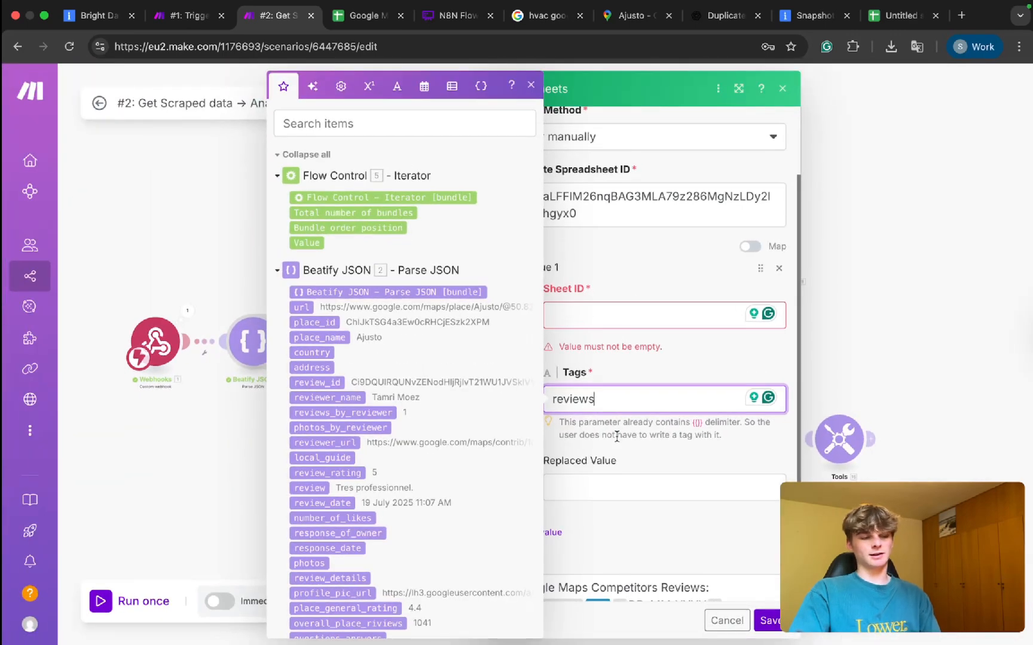
triple_click(617, 436)
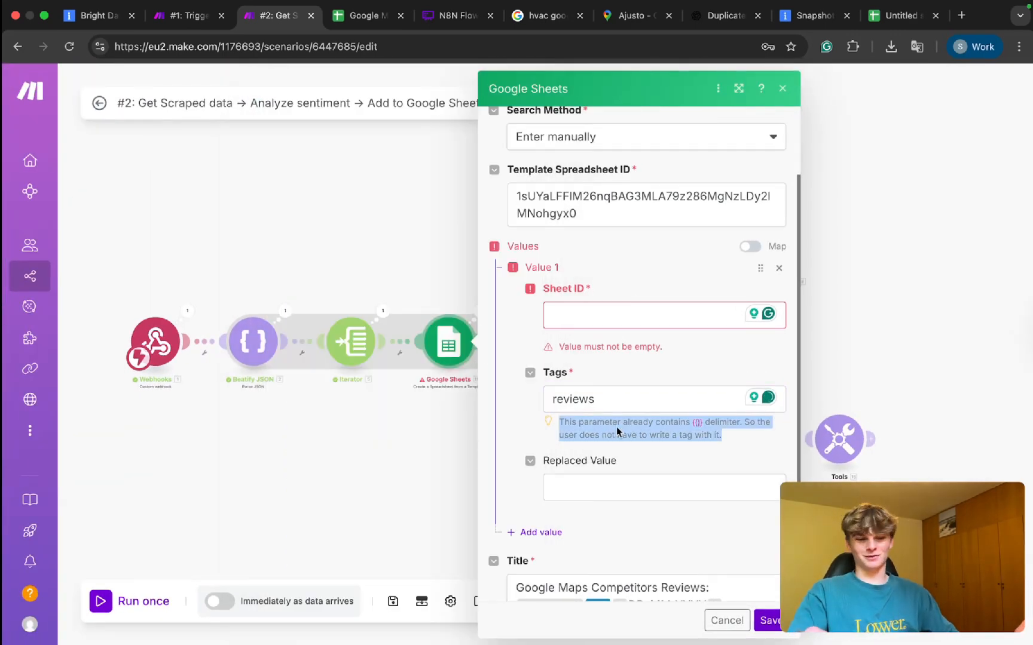
triple_click(611, 346)
click(643, 367)
scroll(643, 365, down, 1)
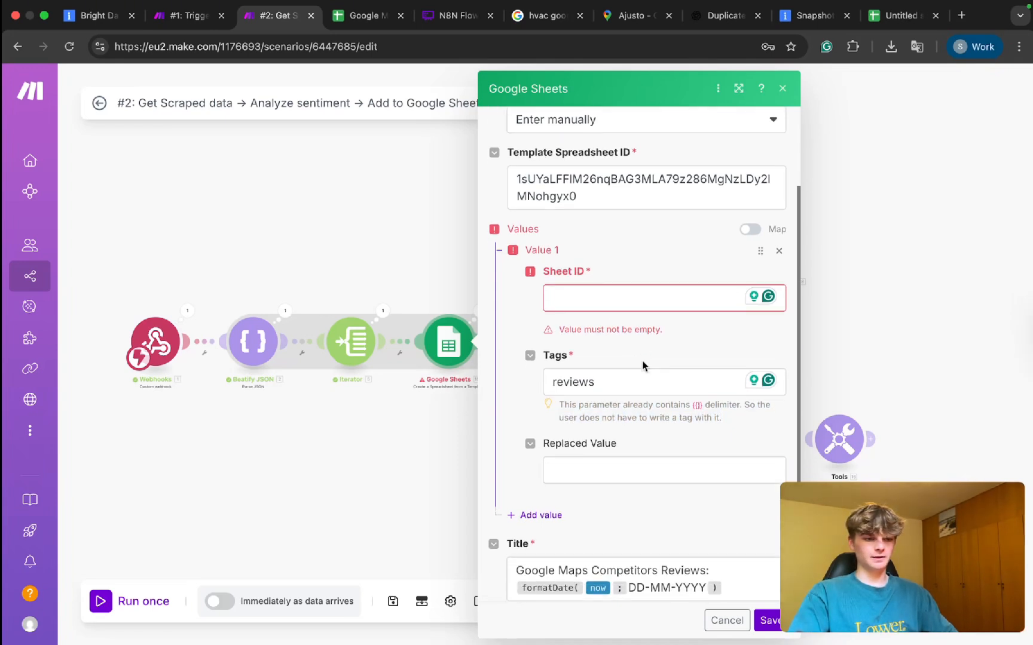
drag(610, 385, 567, 383)
click(567, 384)
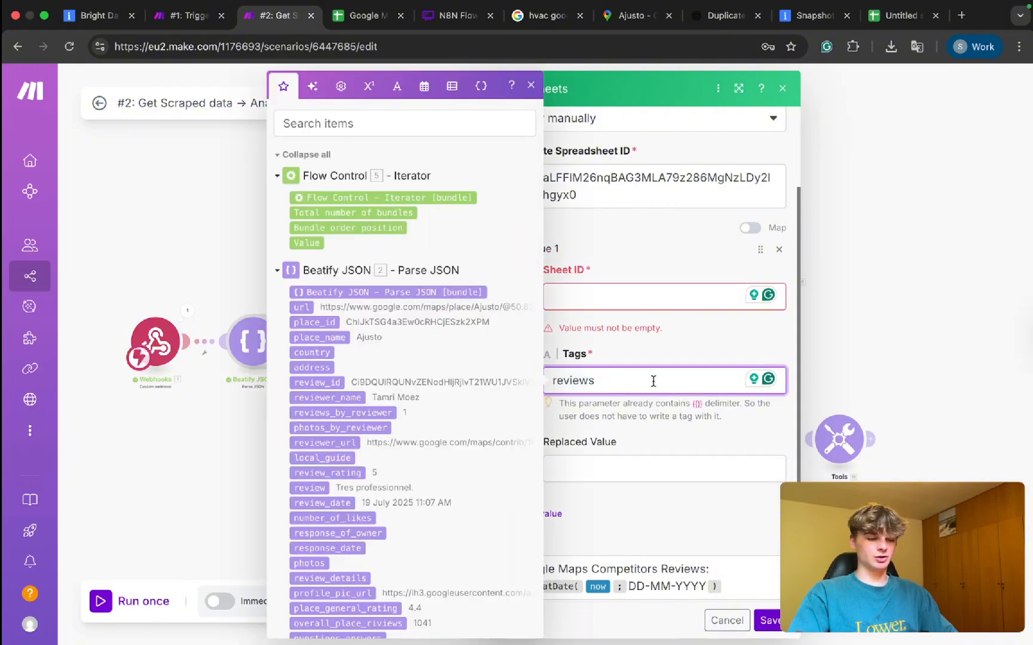
Close the mapping list, recheck the tags hint, then select Replaced Value and Sheet ID.
click(643, 419)
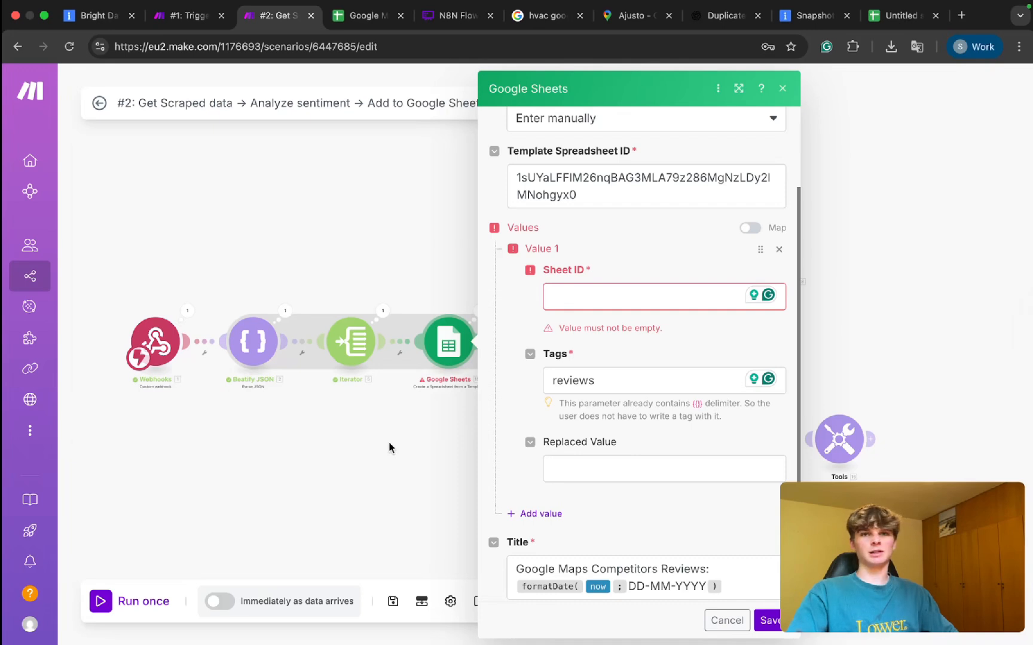
triple_click(596, 406)
click(609, 414)
triple_click(608, 413)
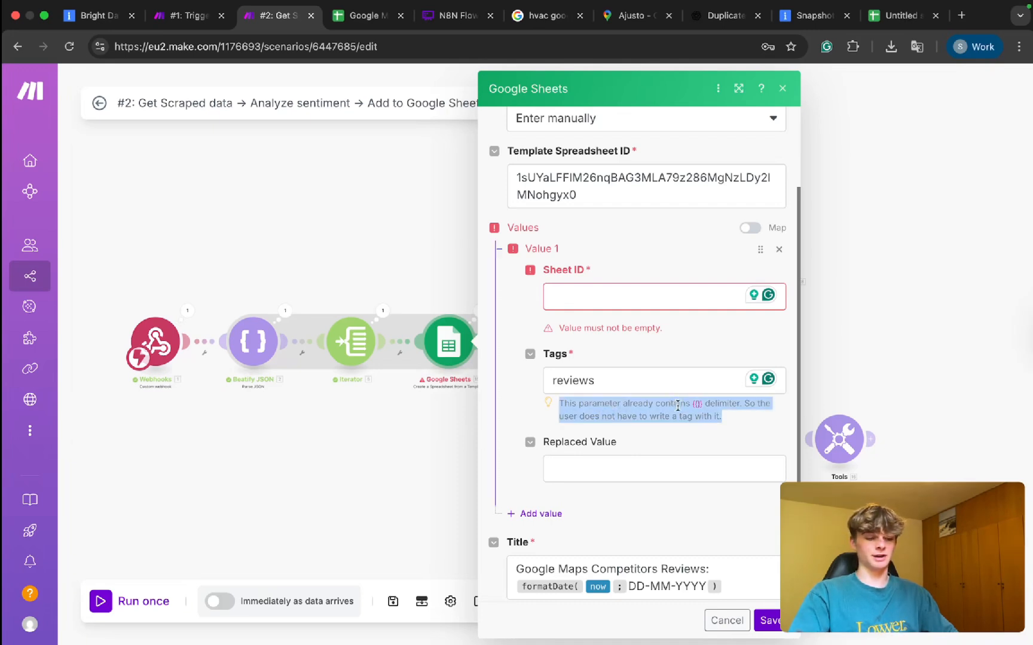
click(577, 465)
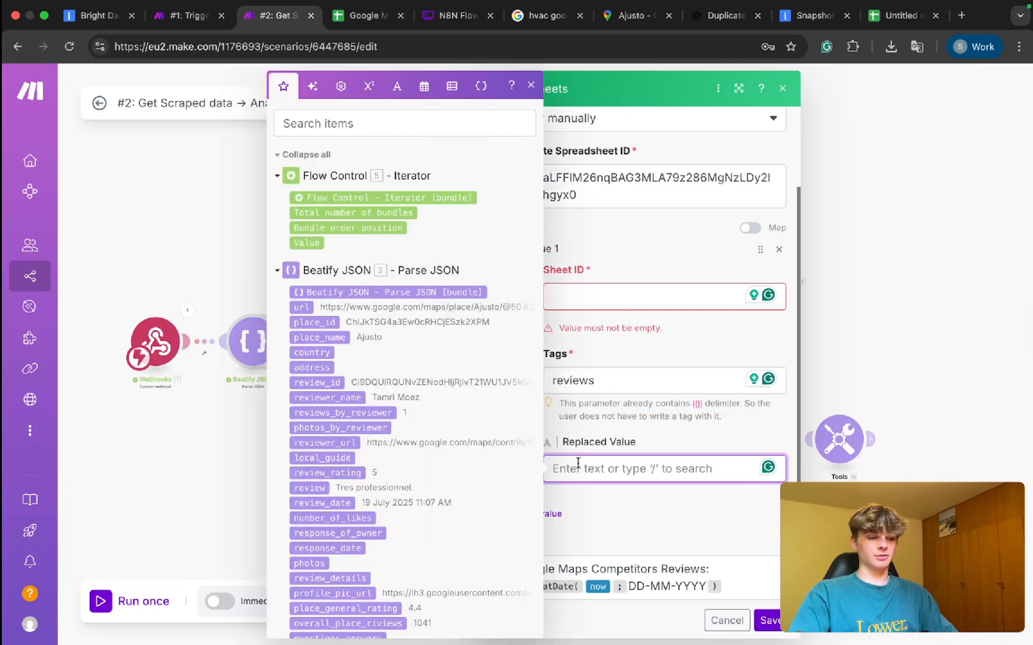
click(599, 292)
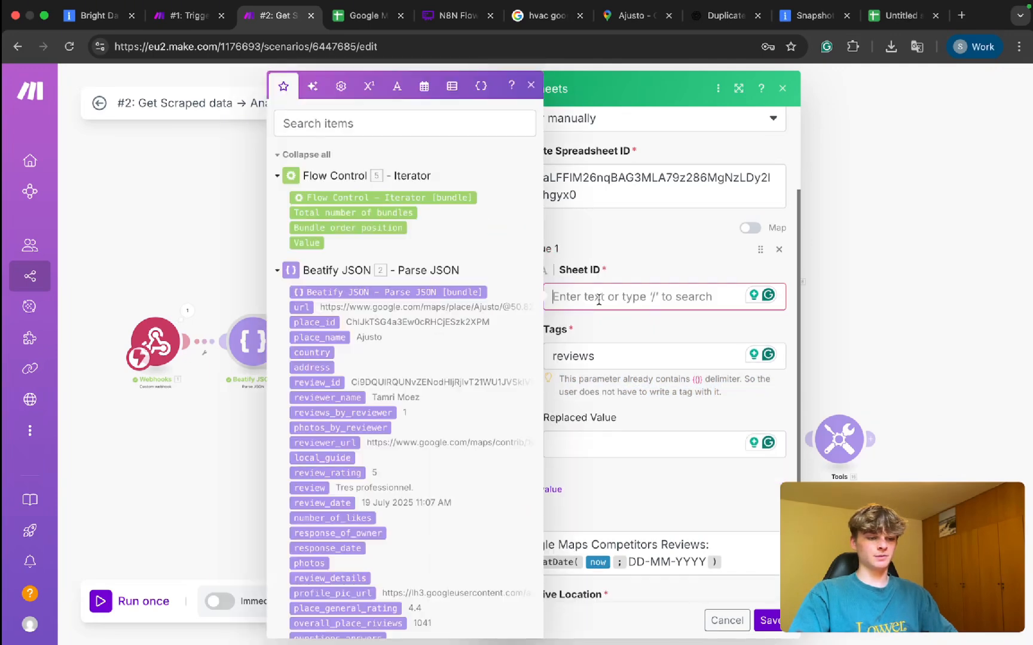
Confirm gid 0 for the Positive sheet, comparing the Negative and No Review tabs.
click(362, 16)
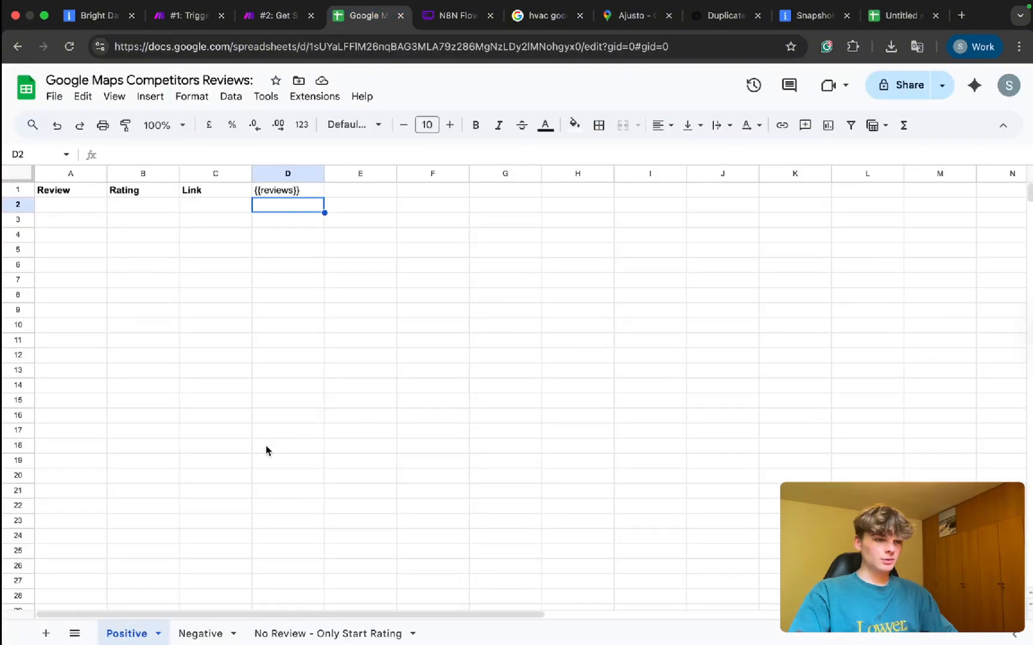
drag(326, 46, 583, 50)
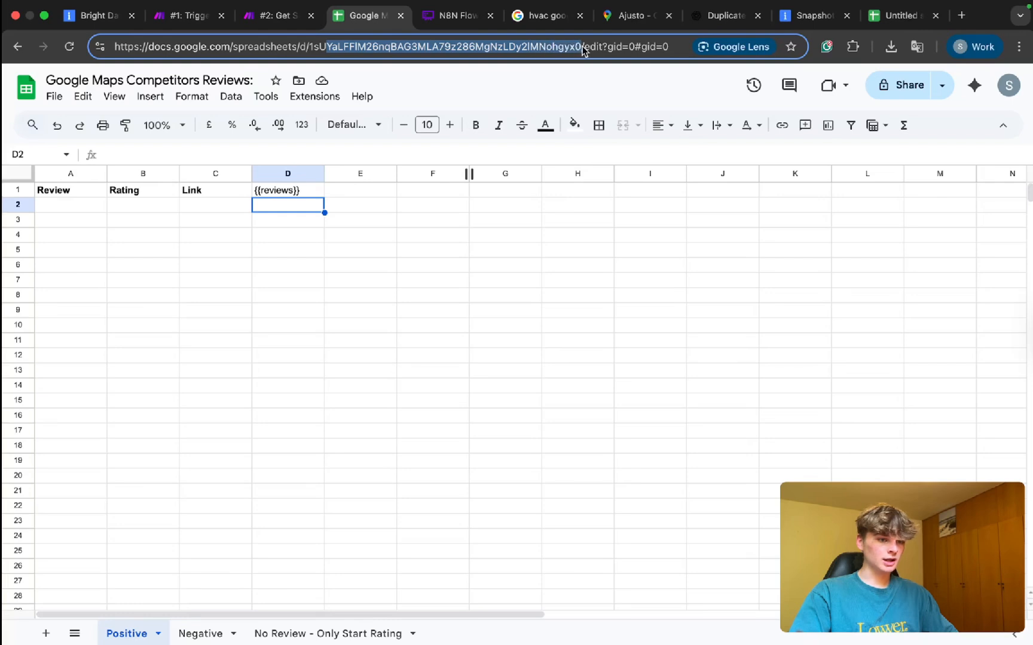
drag(671, 50, 664, 54)
click(198, 634)
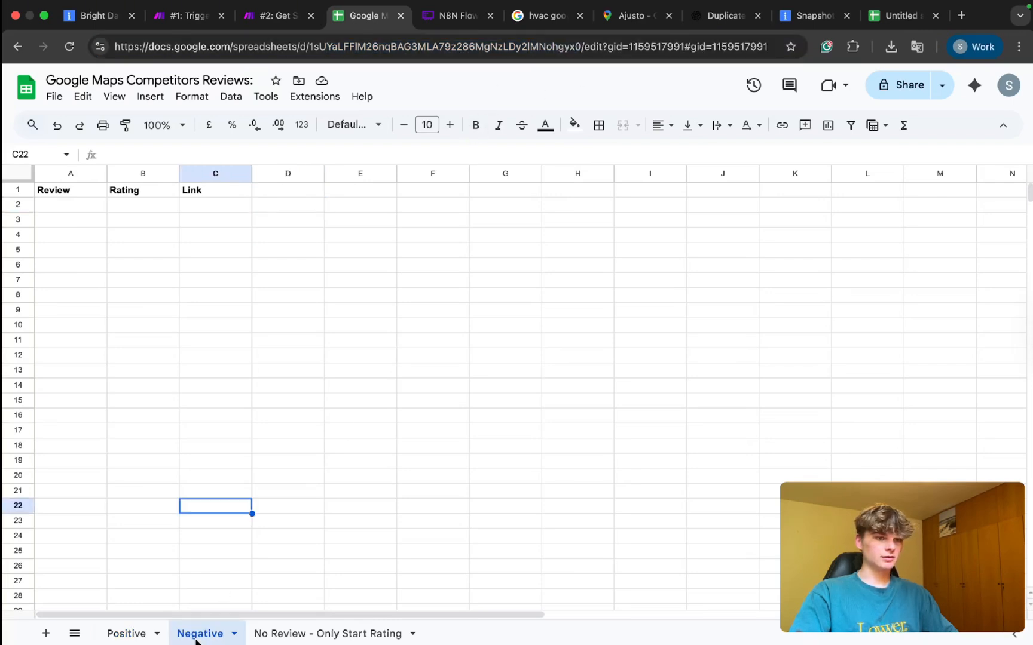
click(126, 633)
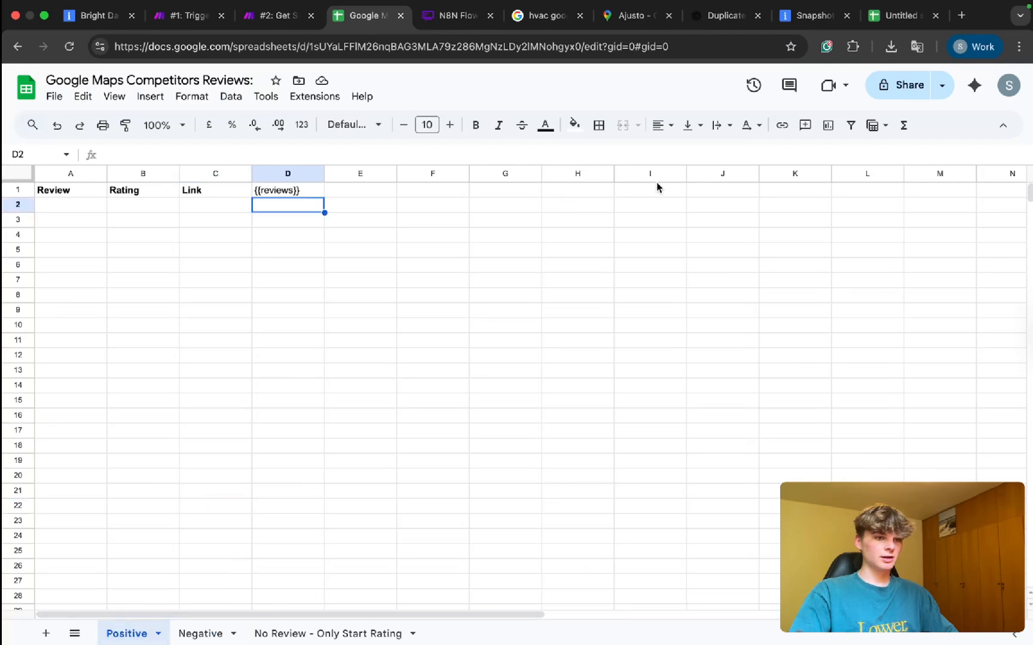
drag(670, 48, 661, 49)
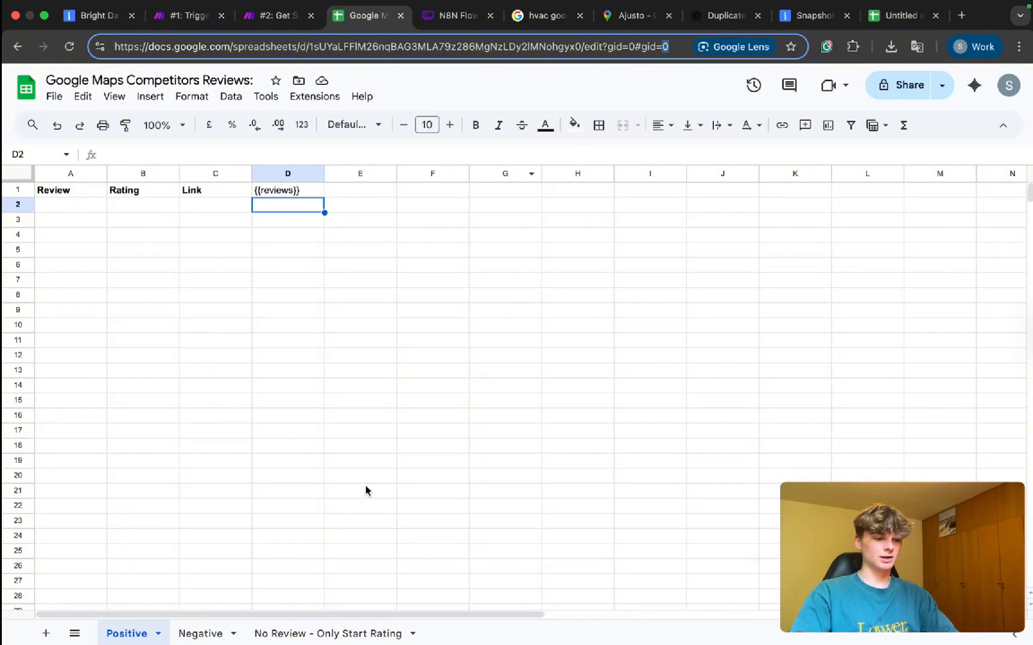
click(201, 634)
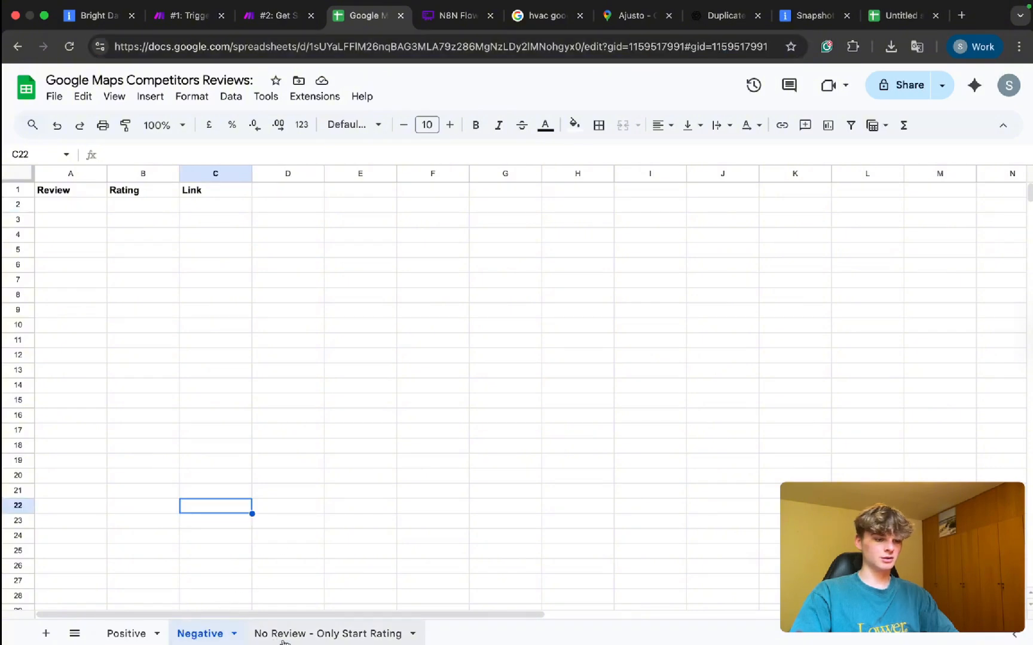
click(282, 638)
click(126, 634)
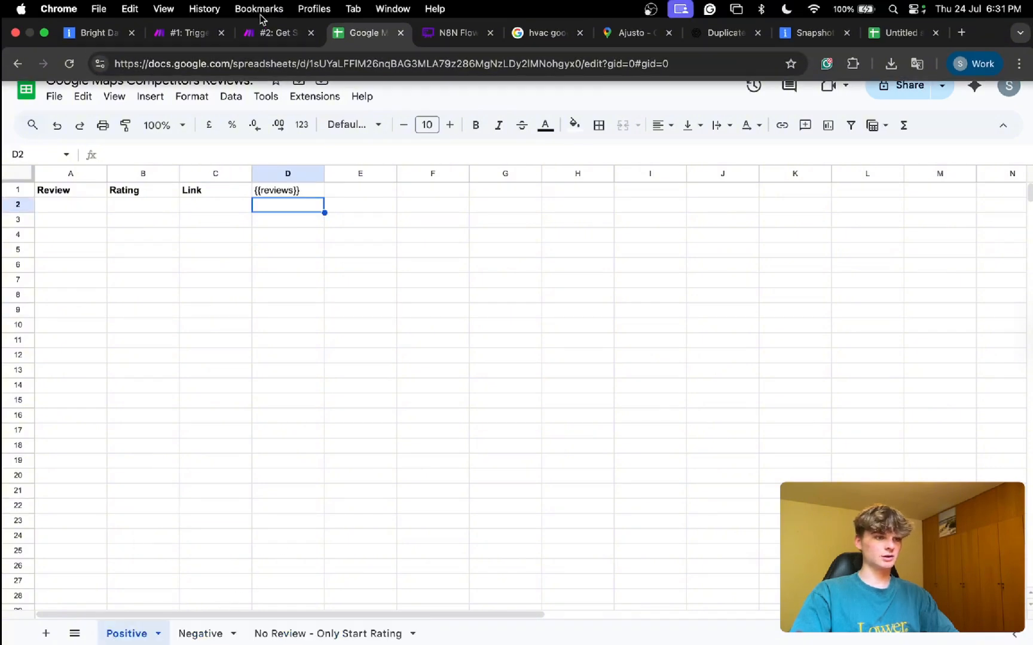
click(267, 31)
Set Sheet ID to 0 and make the {{reviews}} placeholder in Positive sheet D1 white.
text(0)
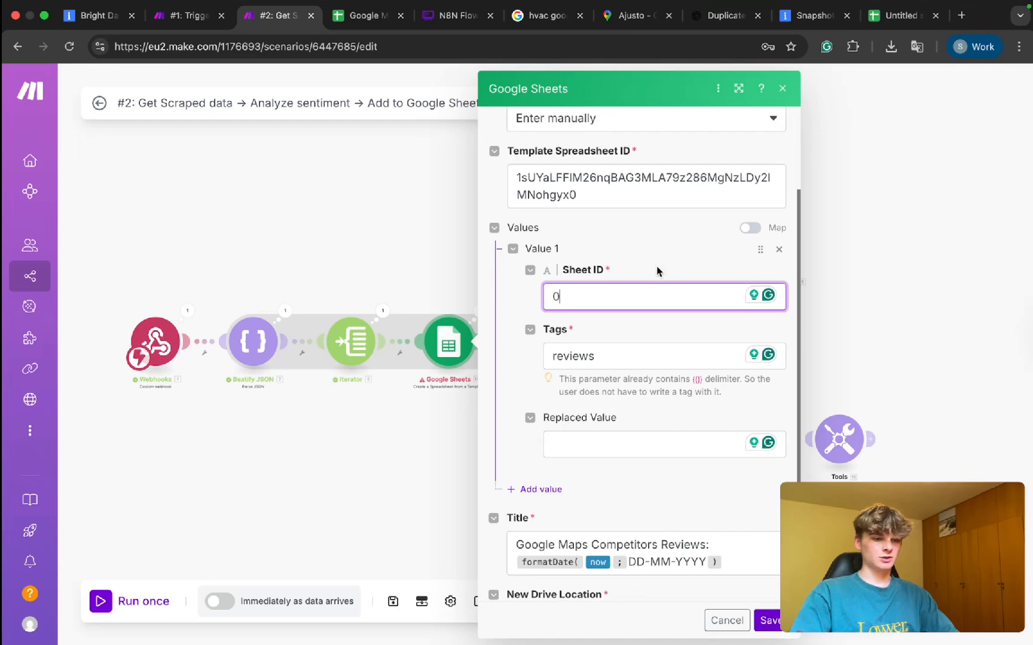
click(598, 448)
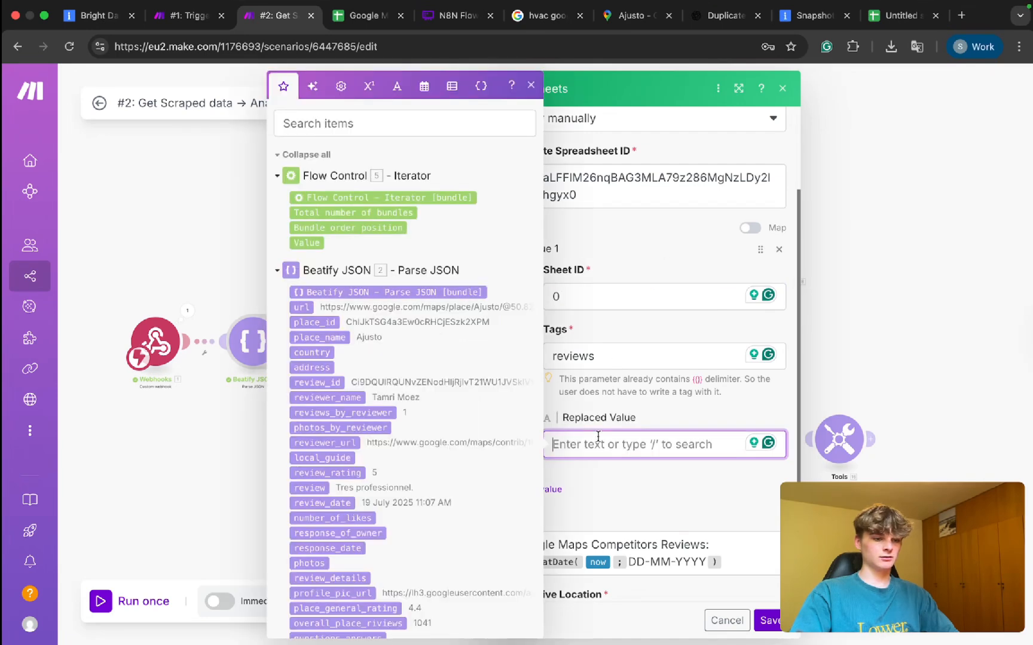
click(330, 16)
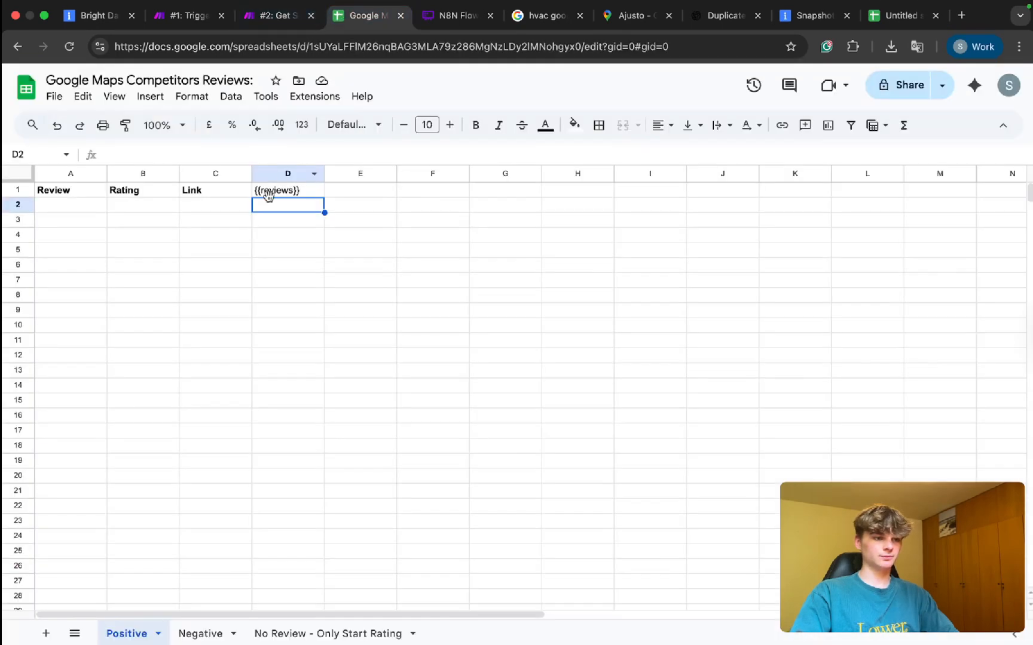
double_click(267, 191)
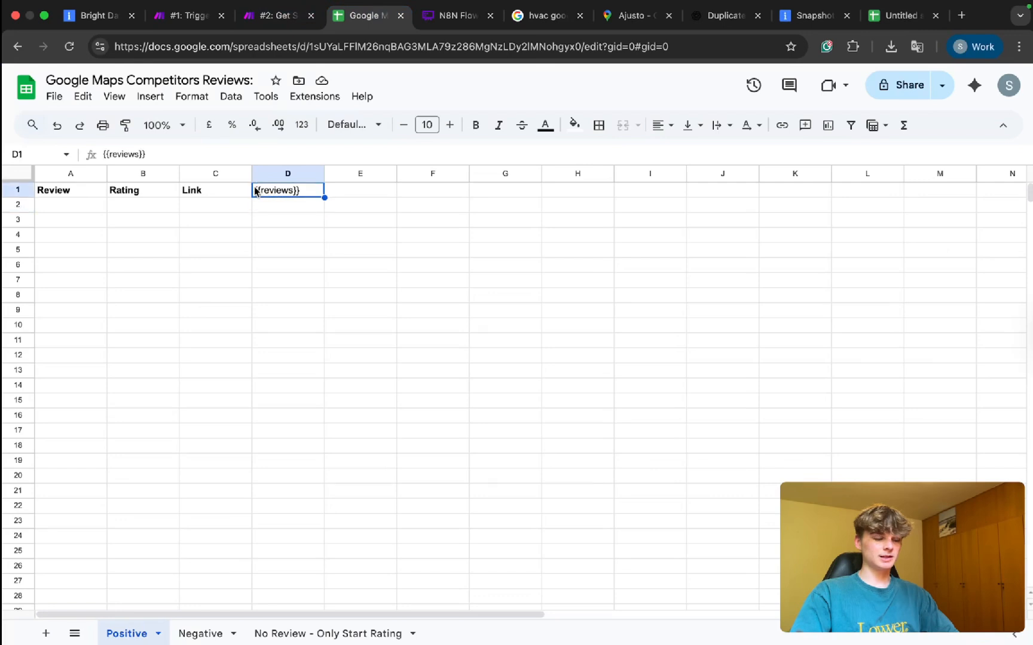
click(574, 124)
click(545, 124)
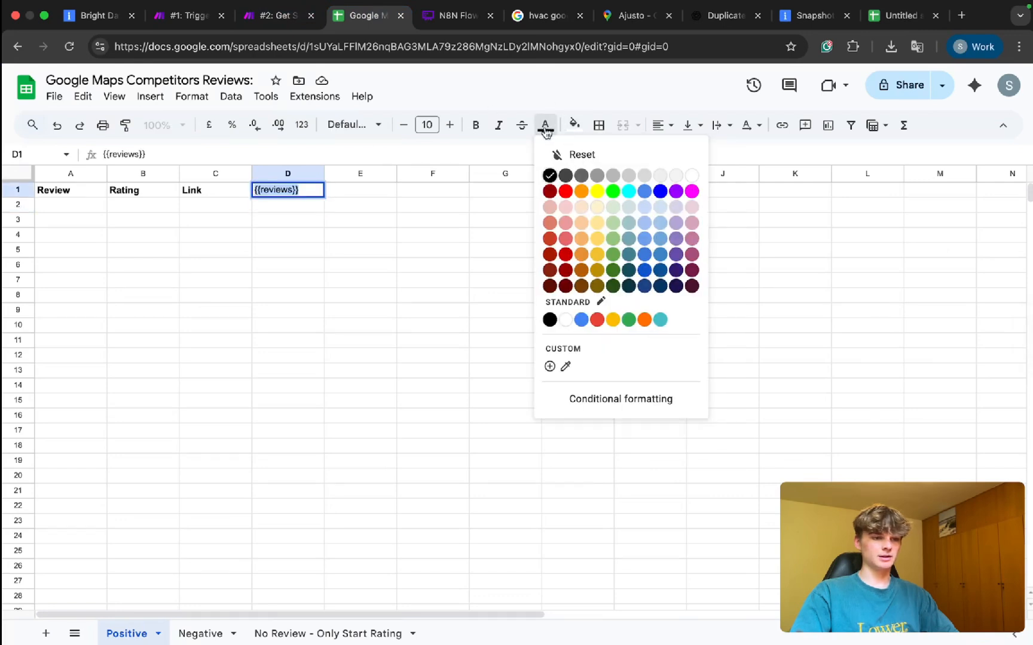
click(695, 176)
click(422, 231)
click(263, 190)
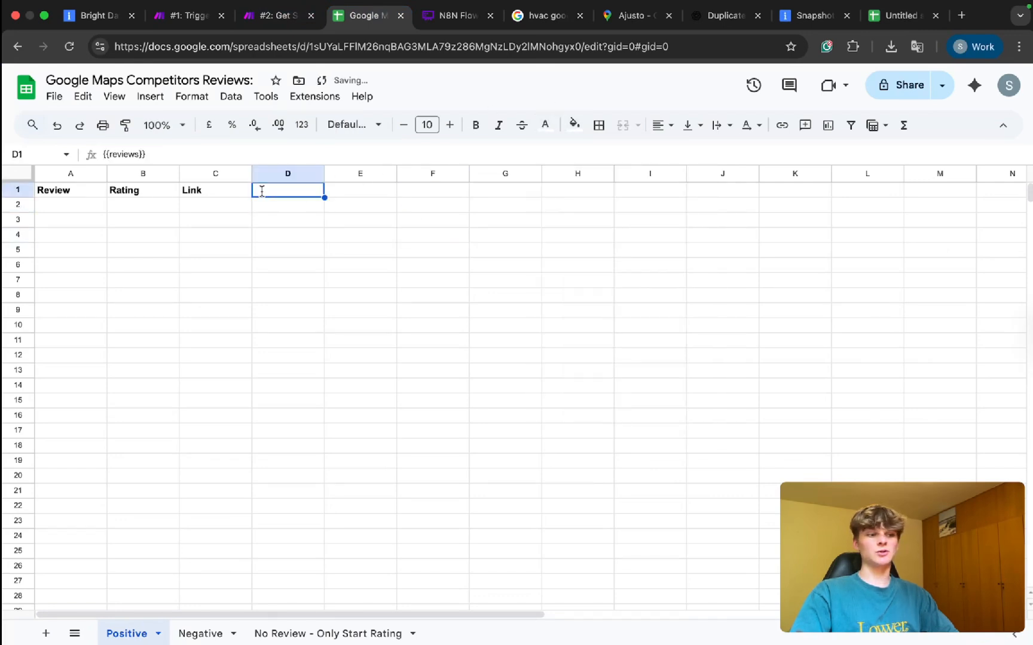
click(263, 233)
click(278, 15)
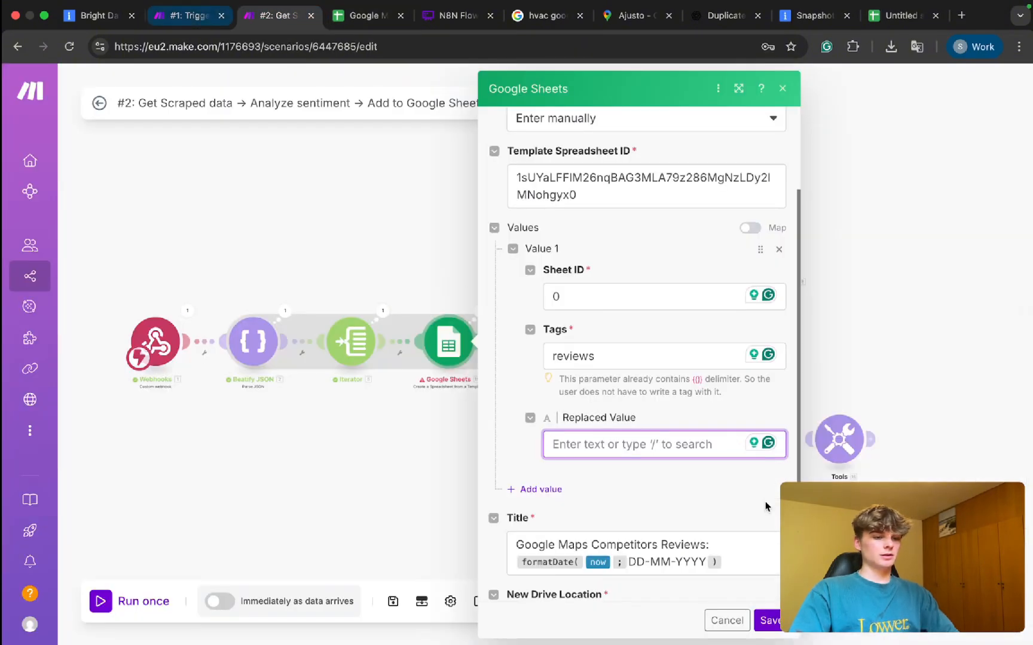
Set the reviews tag's Replaced Value to 'New Report'.
scroll(646, 502, down, 1)
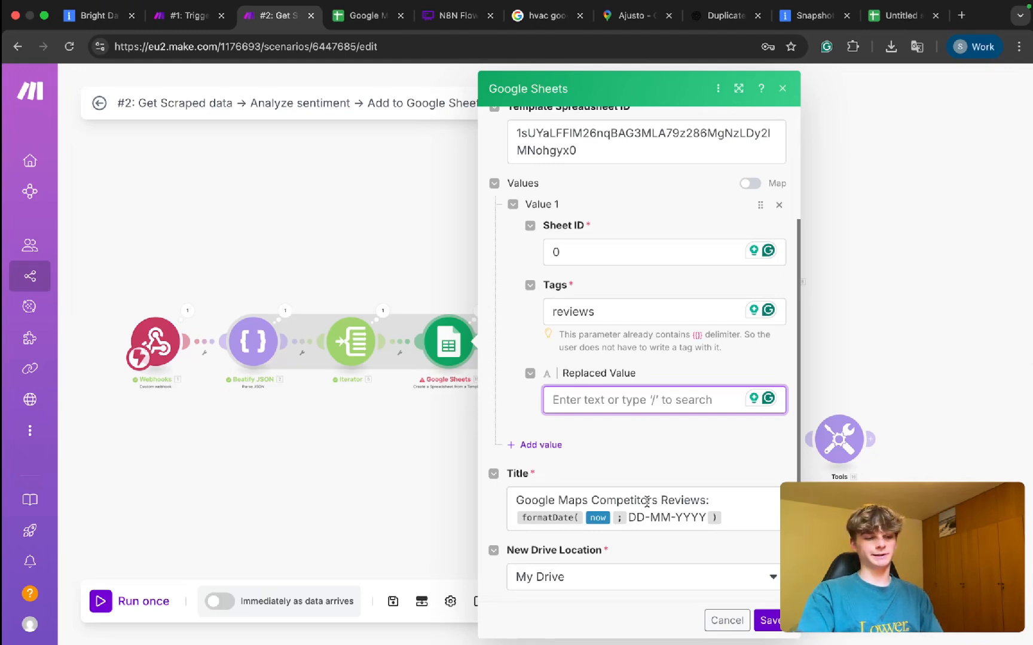
text(New Repor)
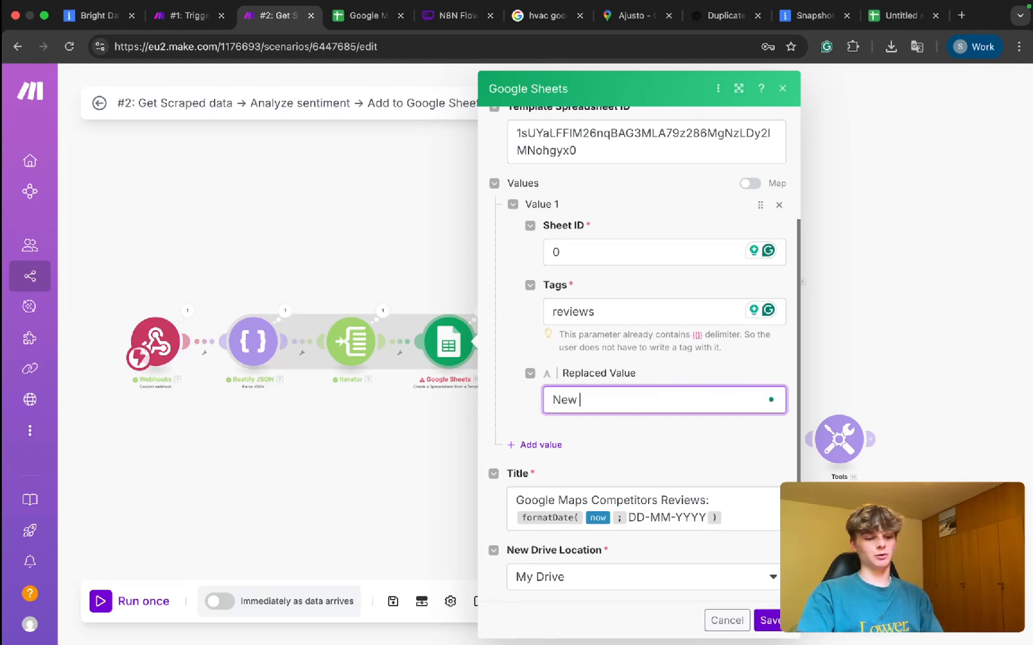
click(680, 477)
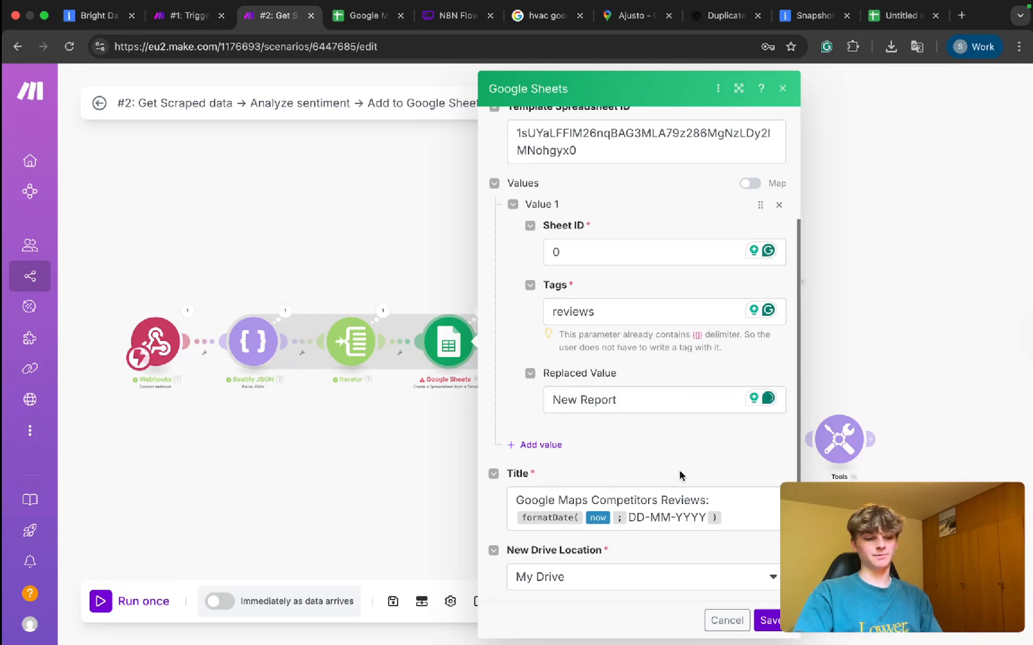
scroll(658, 431, down, 1)
scroll(643, 394, down, 2)
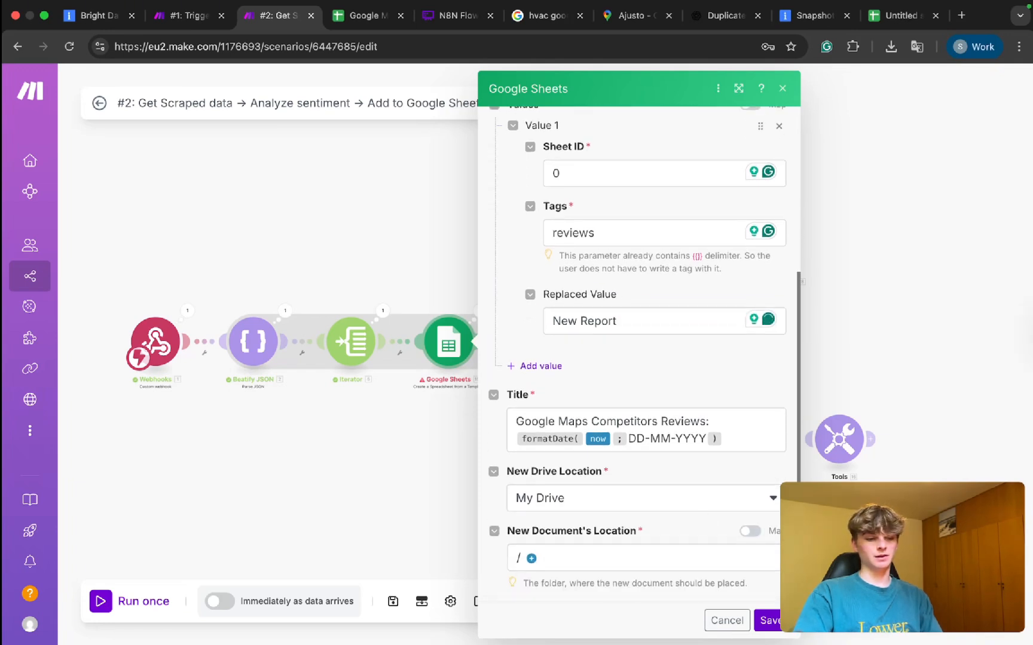
Save the Google Sheets module and run scenario #2 once, glancing at scenario #1.
click(767, 622)
click(100, 601)
click(182, 15)
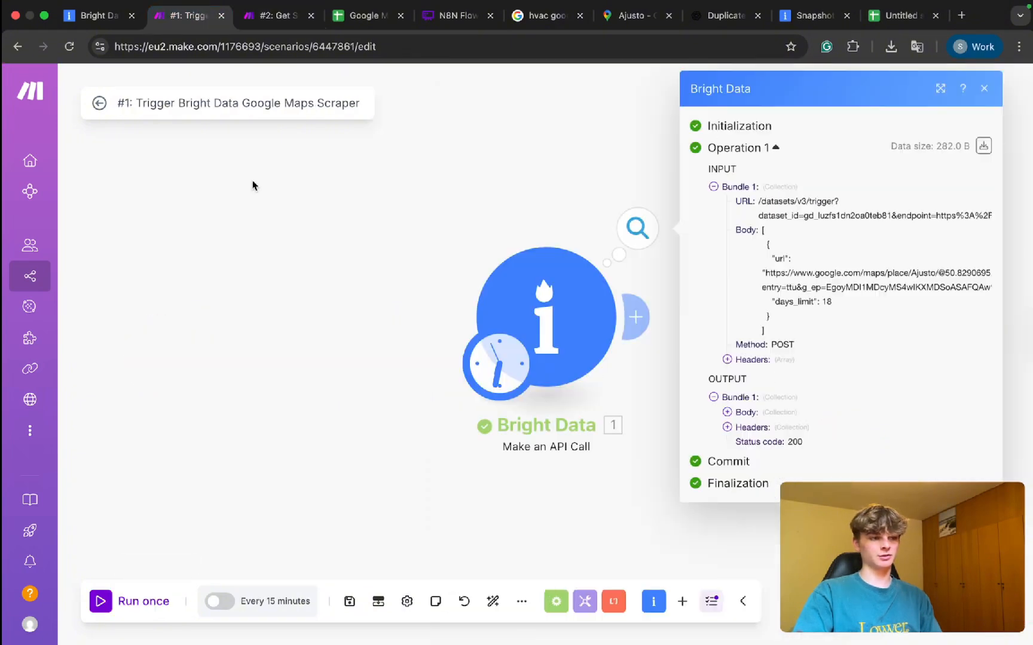
click(264, 24)
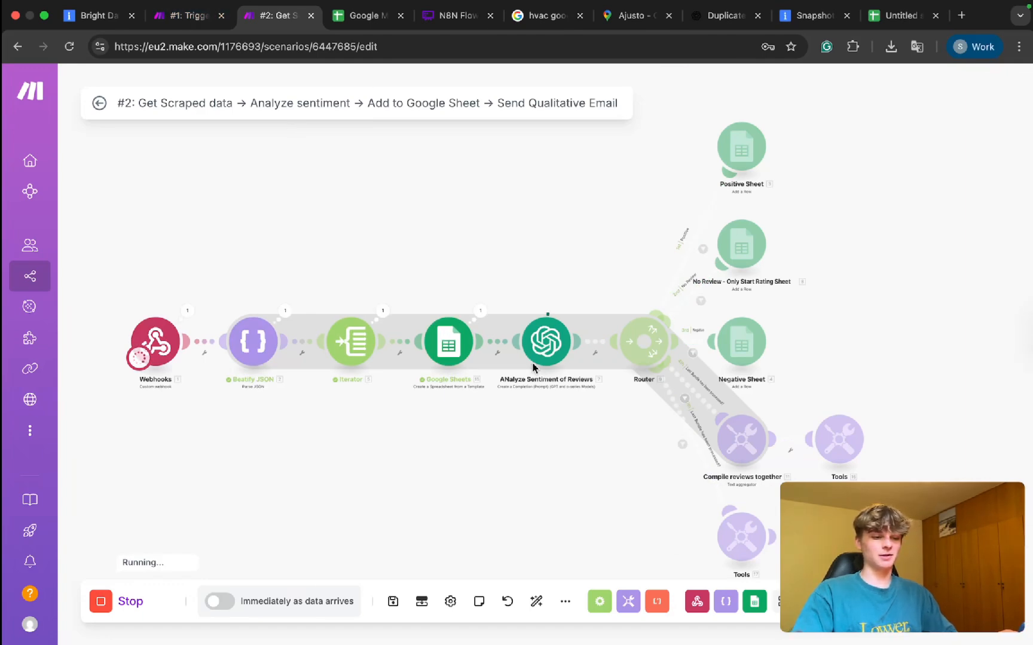
Inspect the Google Sheets and Iterator outputs and check the spreadsheet while the run continues.
click(482, 317)
click(416, 245)
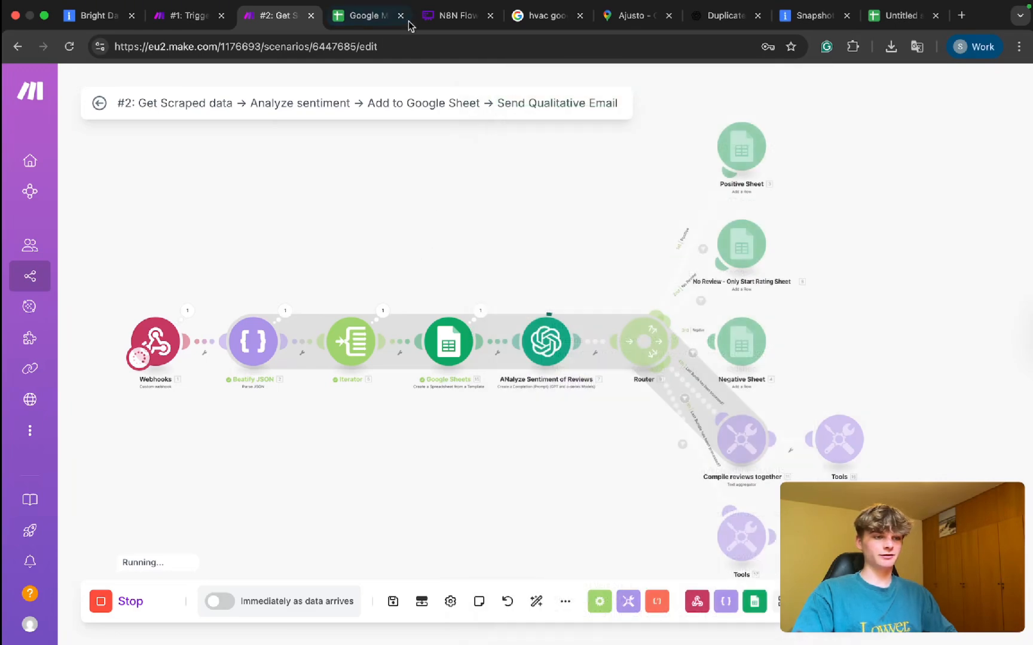
click(375, 15)
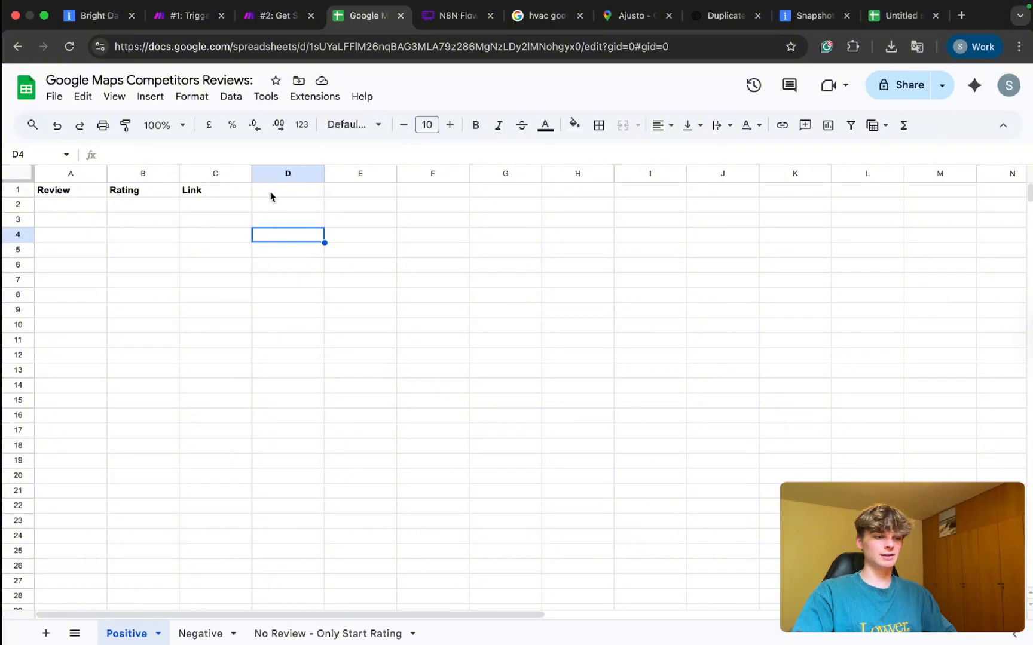
click(277, 15)
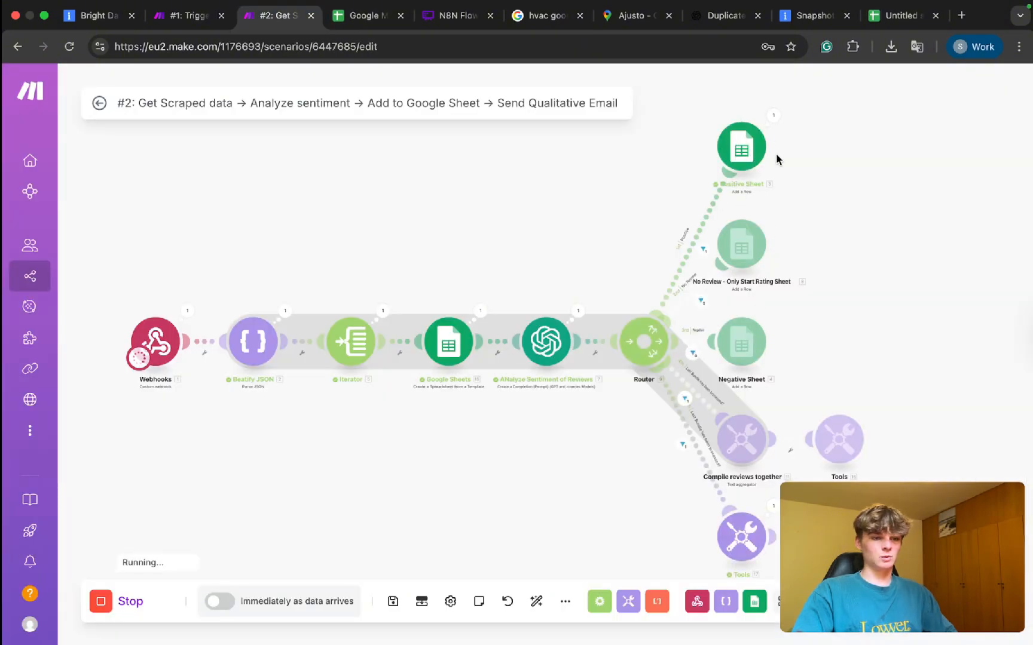
drag(815, 374, 751, 302)
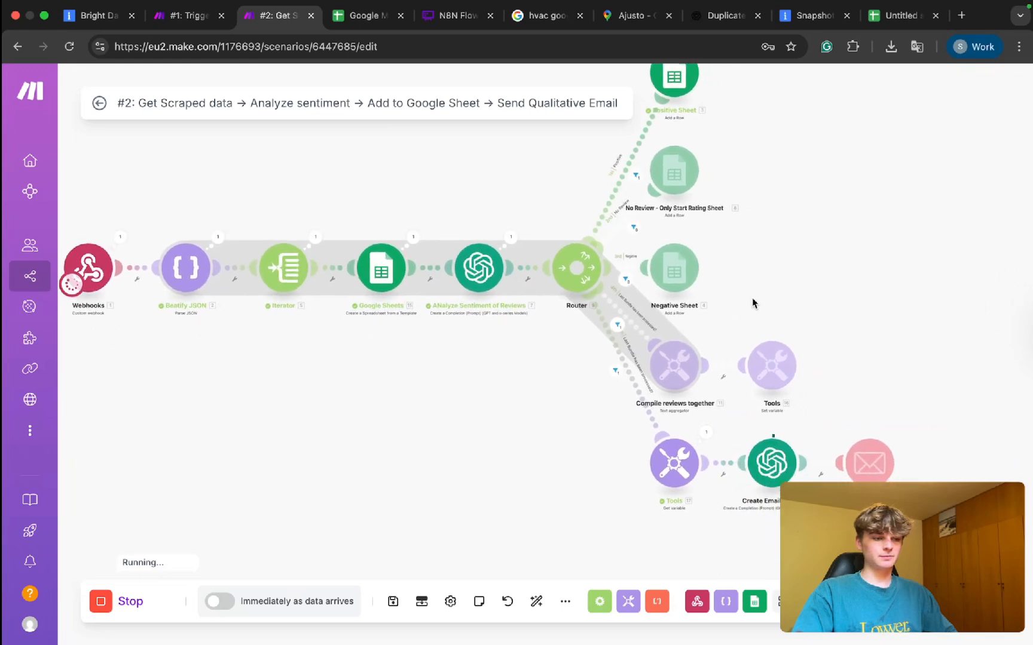
click(322, 239)
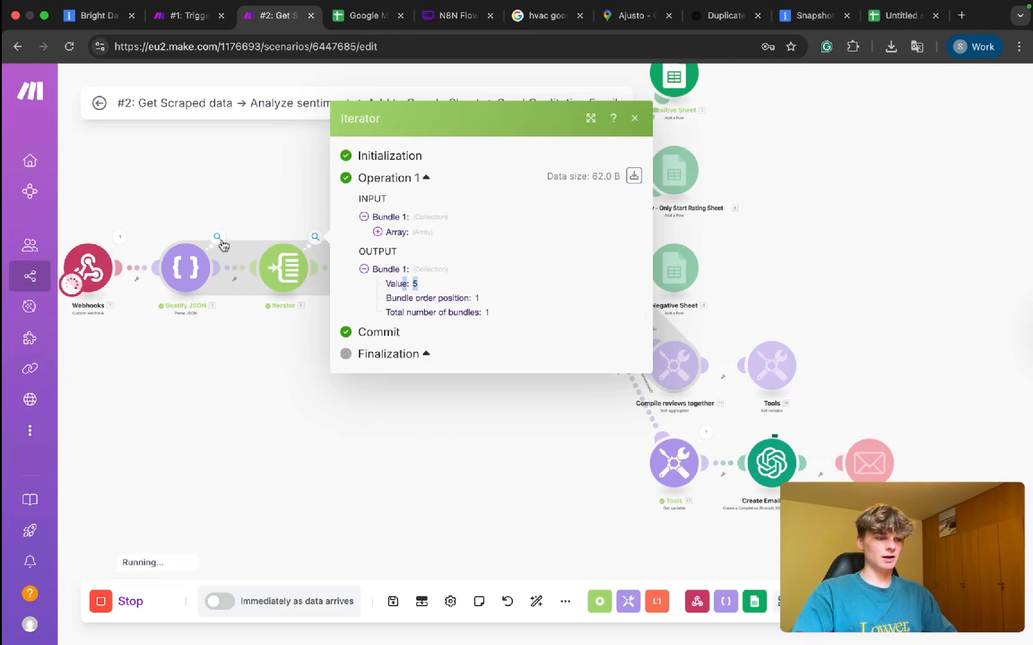
click(219, 240)
click(192, 219)
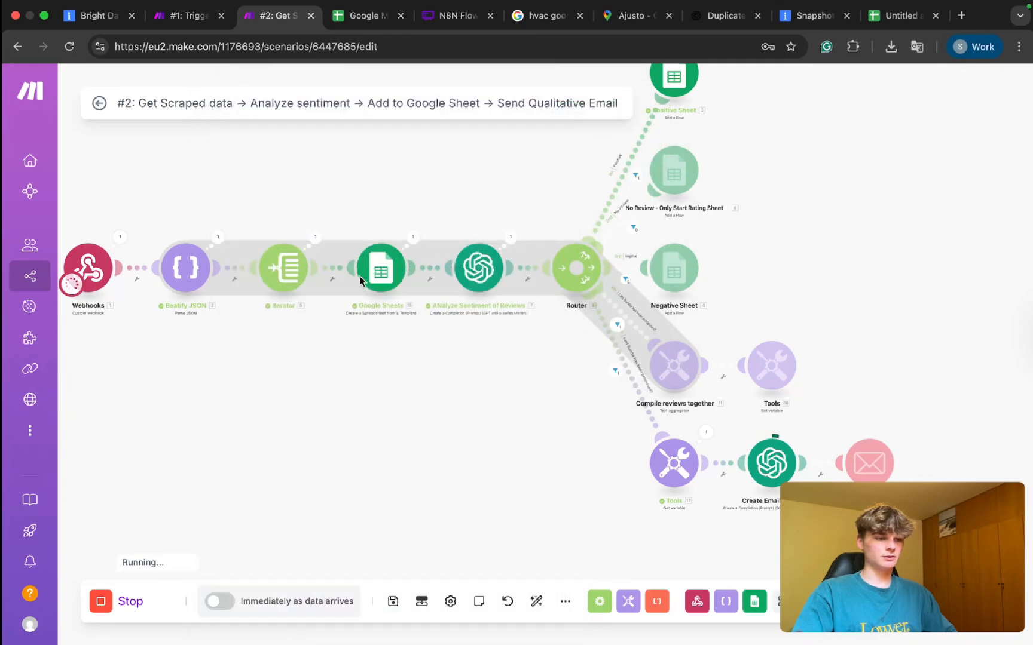
click(457, 494)
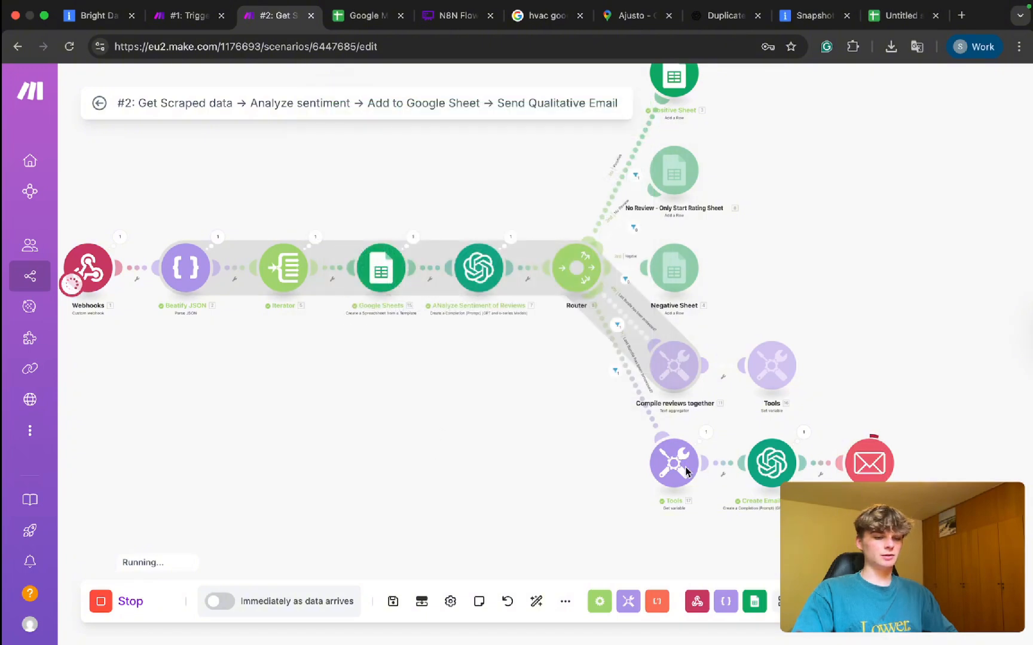
Inspect the Tools module's Operation 2 output to see the compiled Reviews text.
click(712, 437)
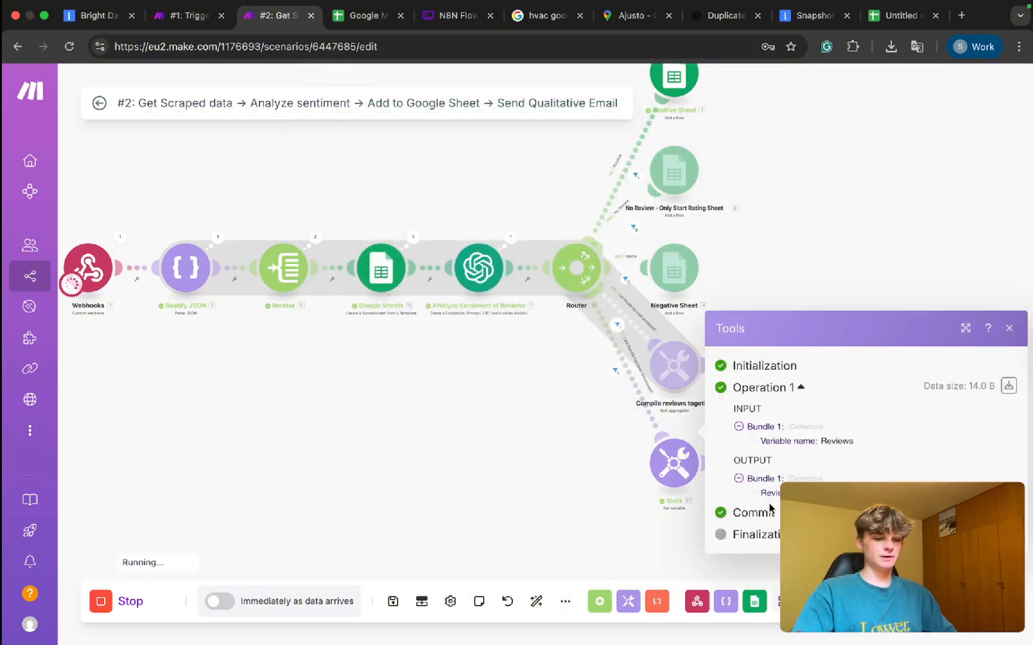
click(594, 452)
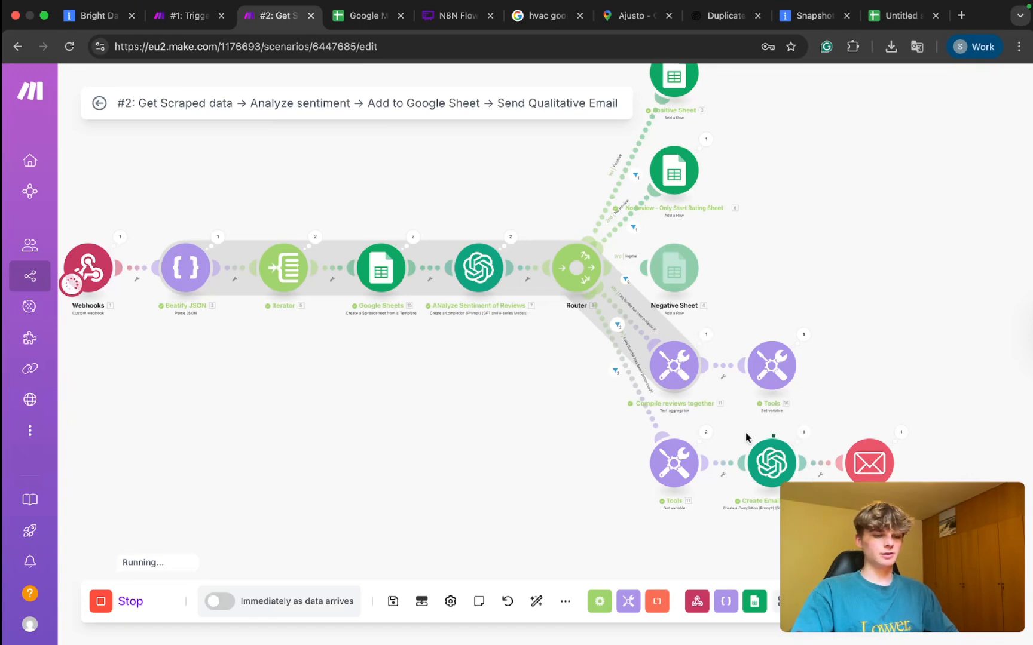
click(705, 431)
click(789, 448)
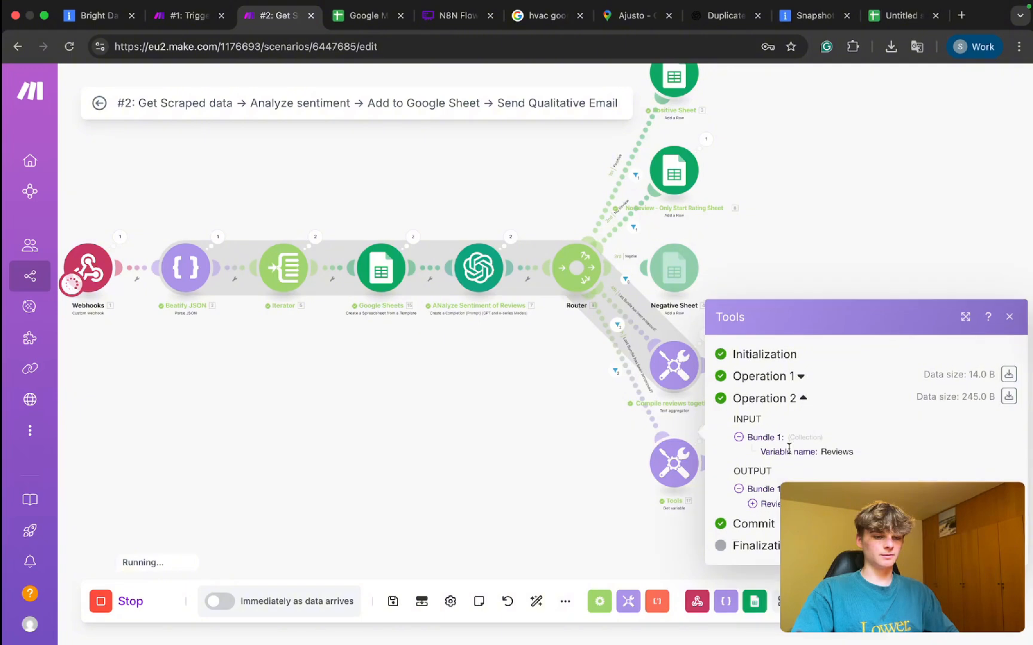
click(774, 507)
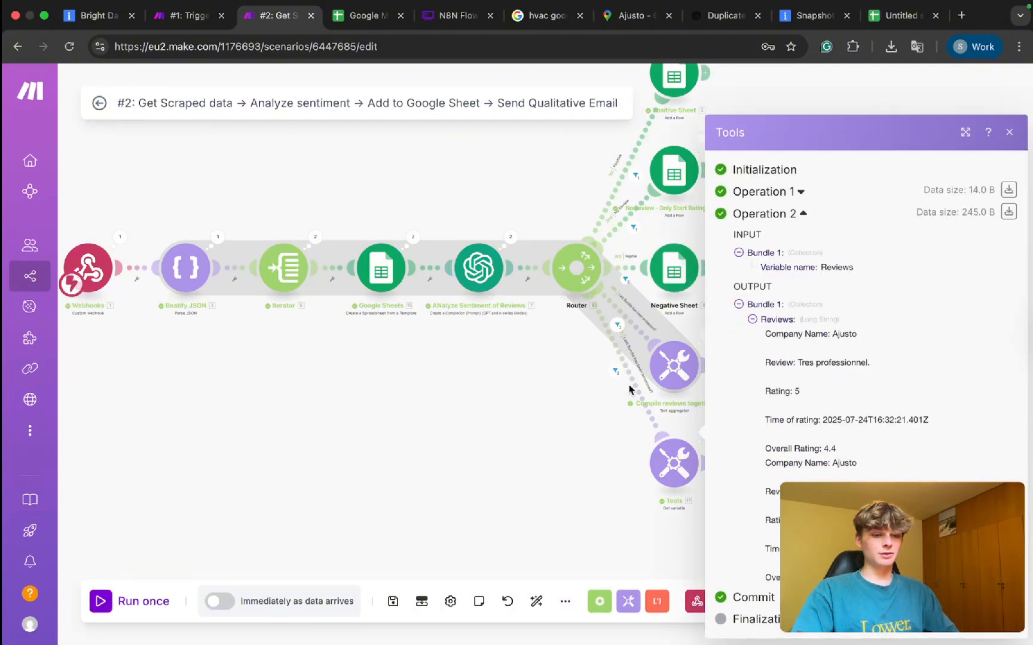
click(539, 399)
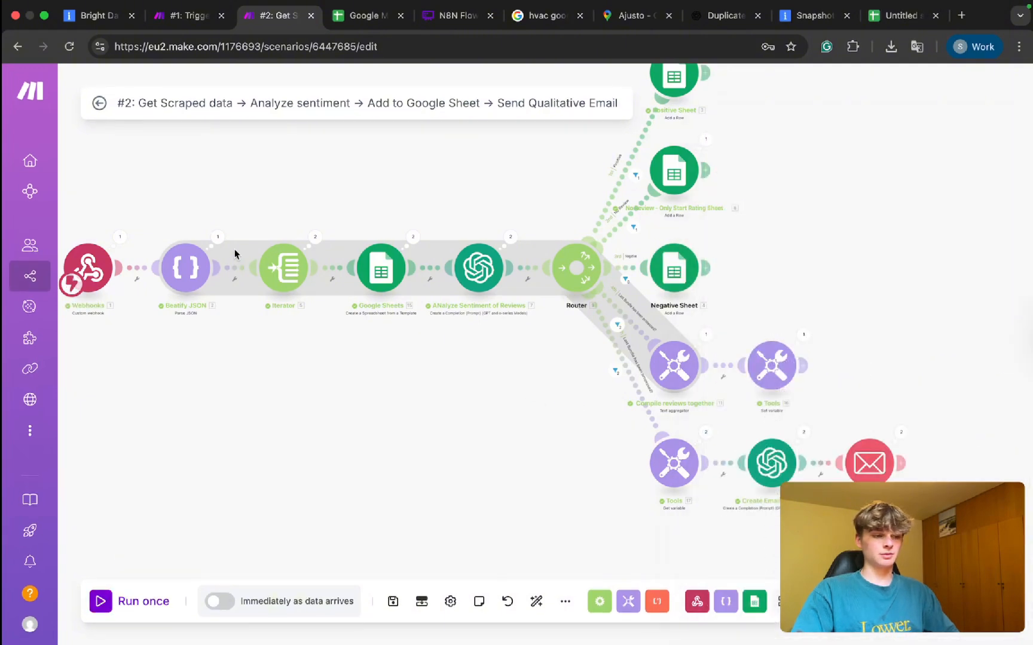
click(218, 238)
scroll(358, 368, down, 10)
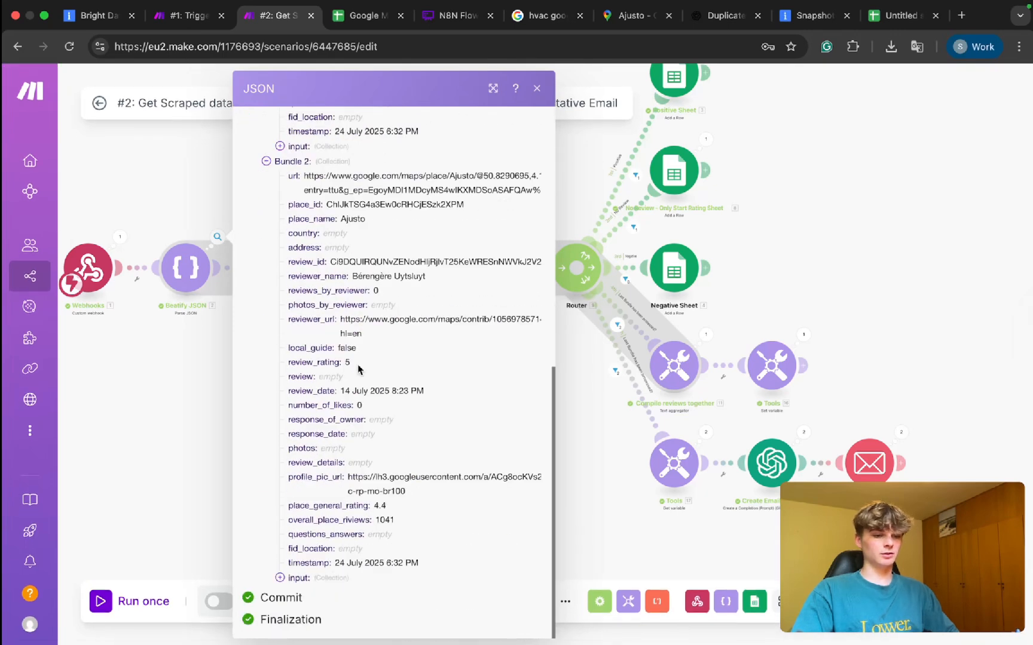
click(267, 161)
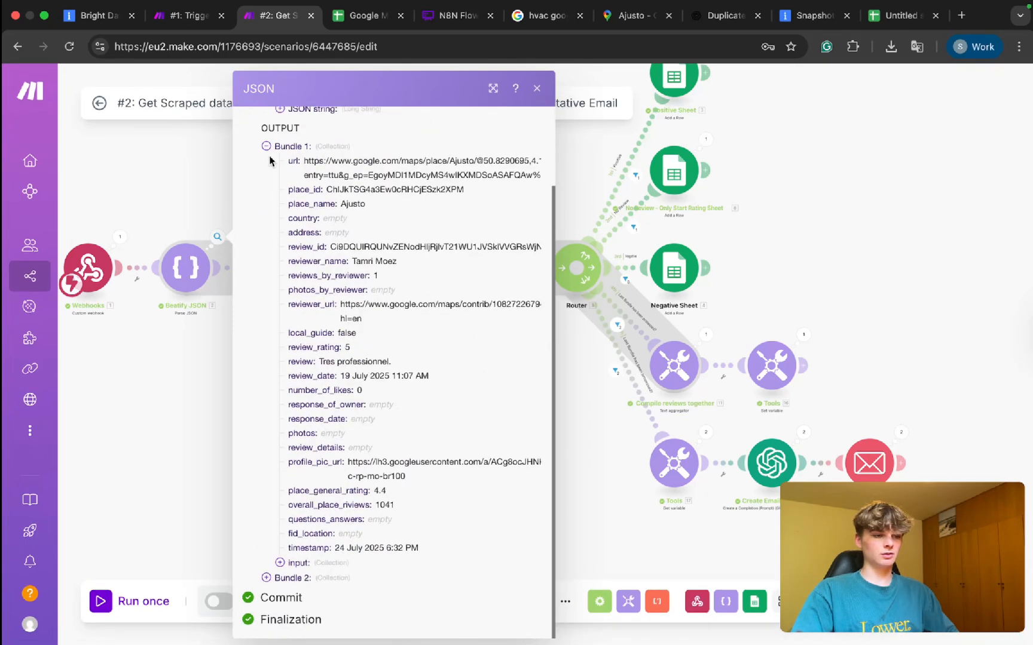
click(267, 146)
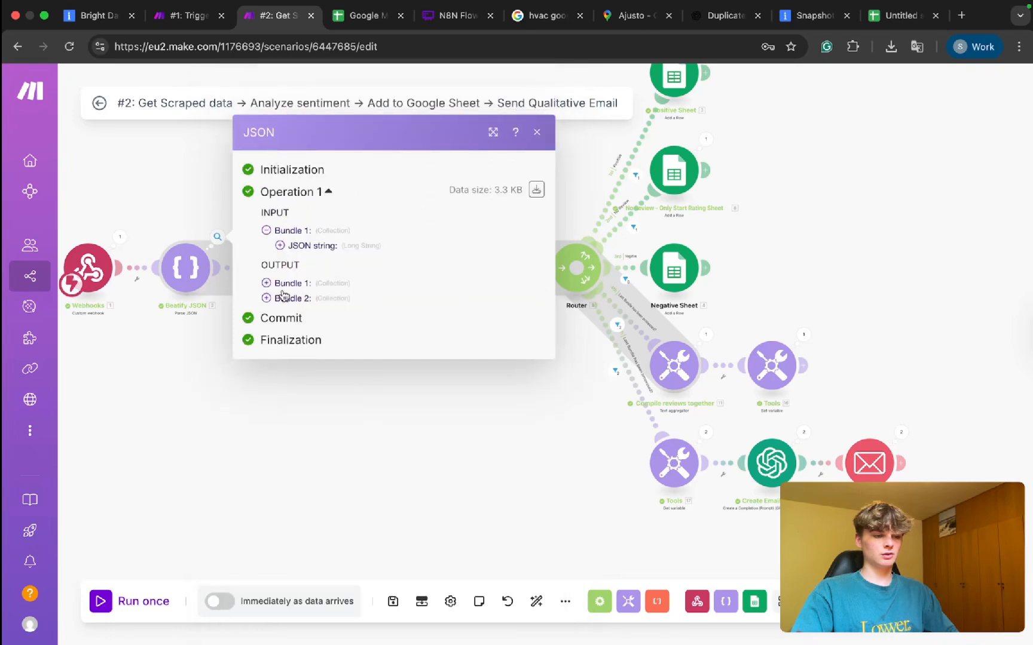
click(281, 299)
click(229, 291)
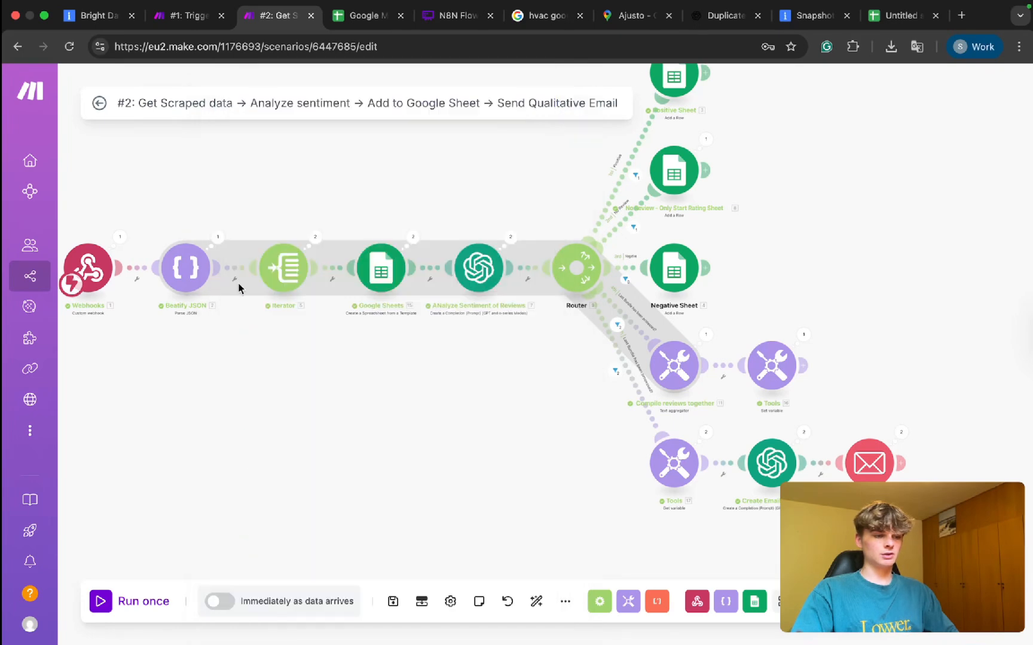
click(314, 239)
click(381, 255)
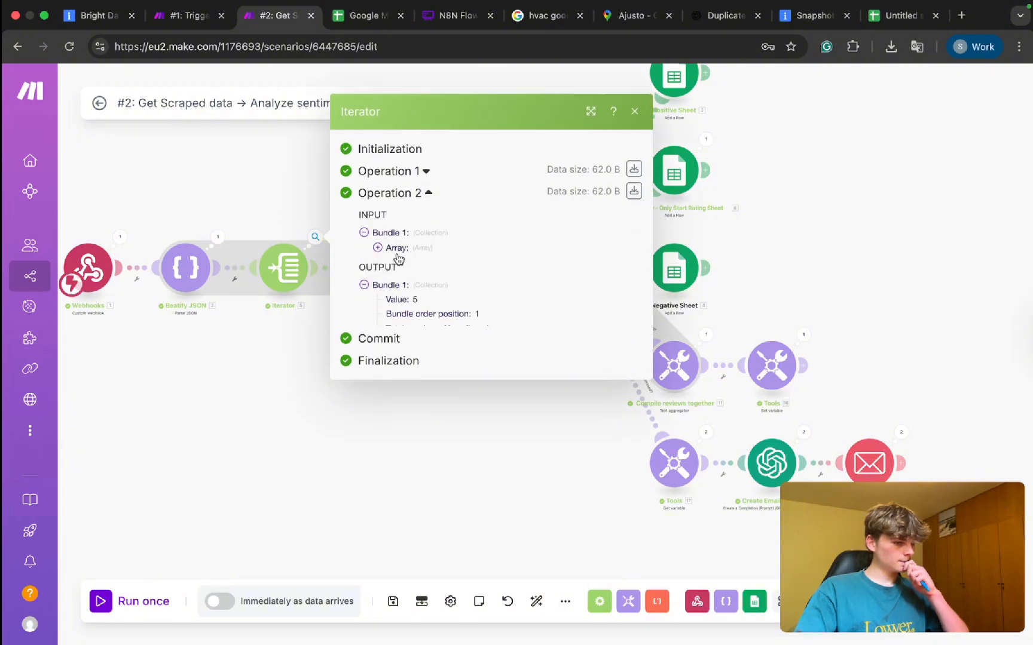
click(391, 168)
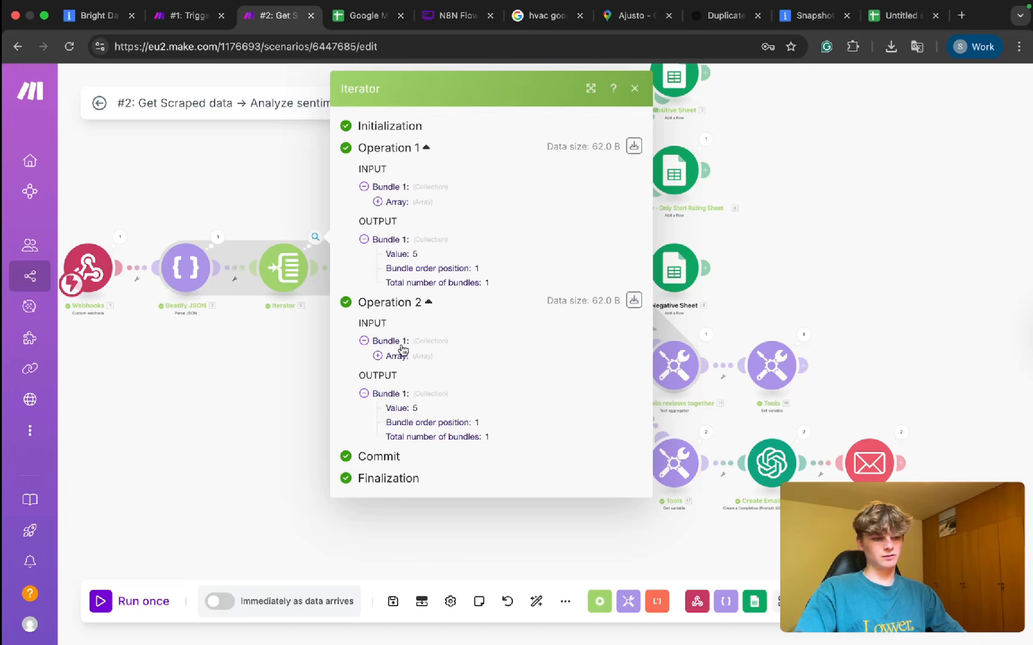
click(404, 203)
click(399, 217)
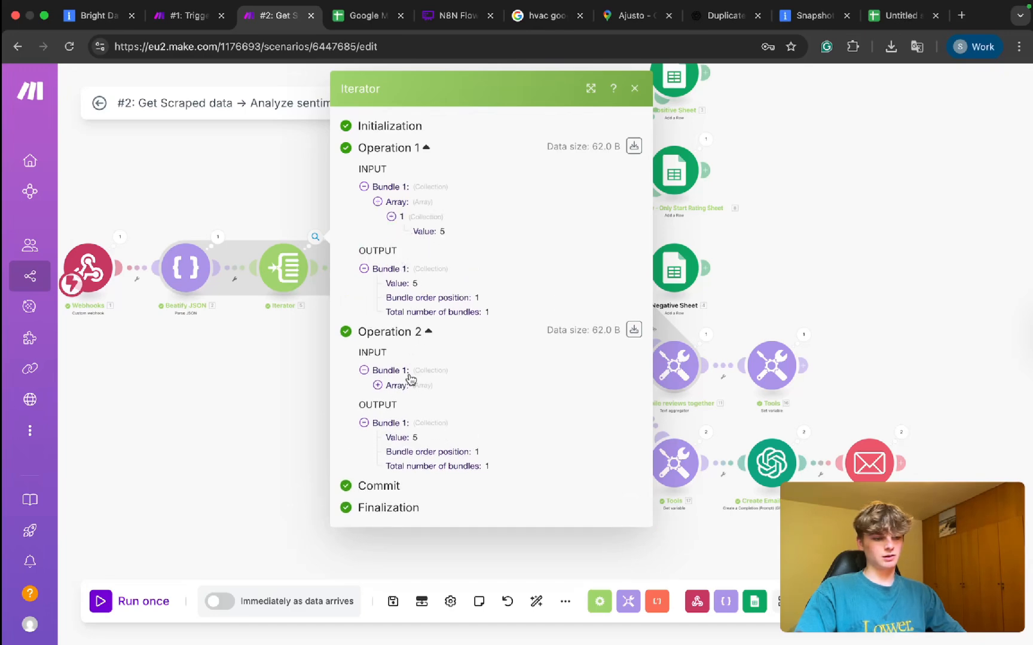
click(389, 386)
click(396, 401)
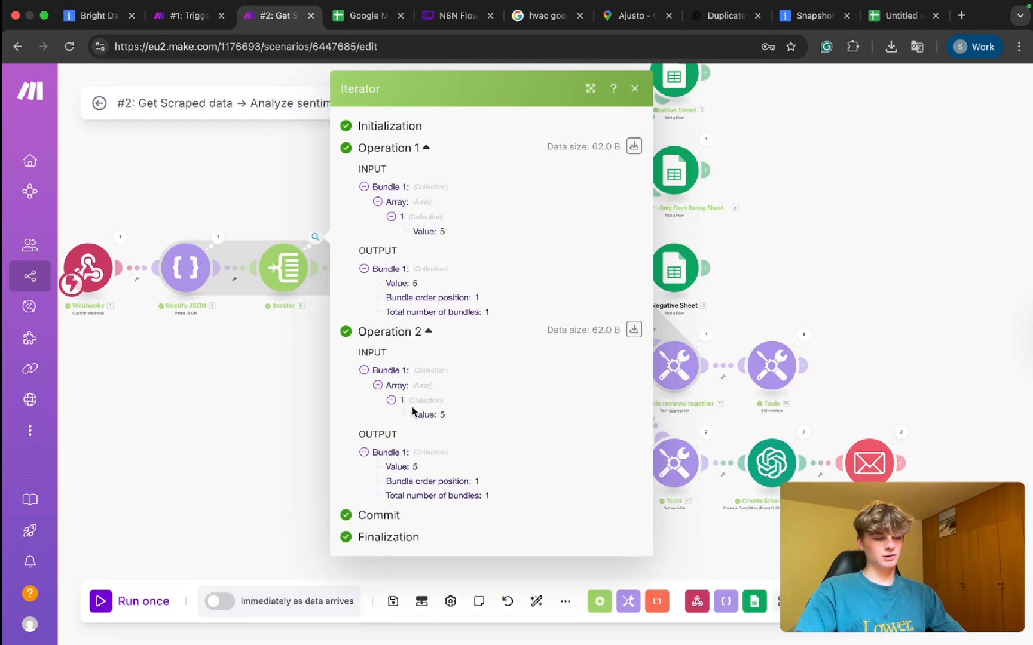
click(263, 380)
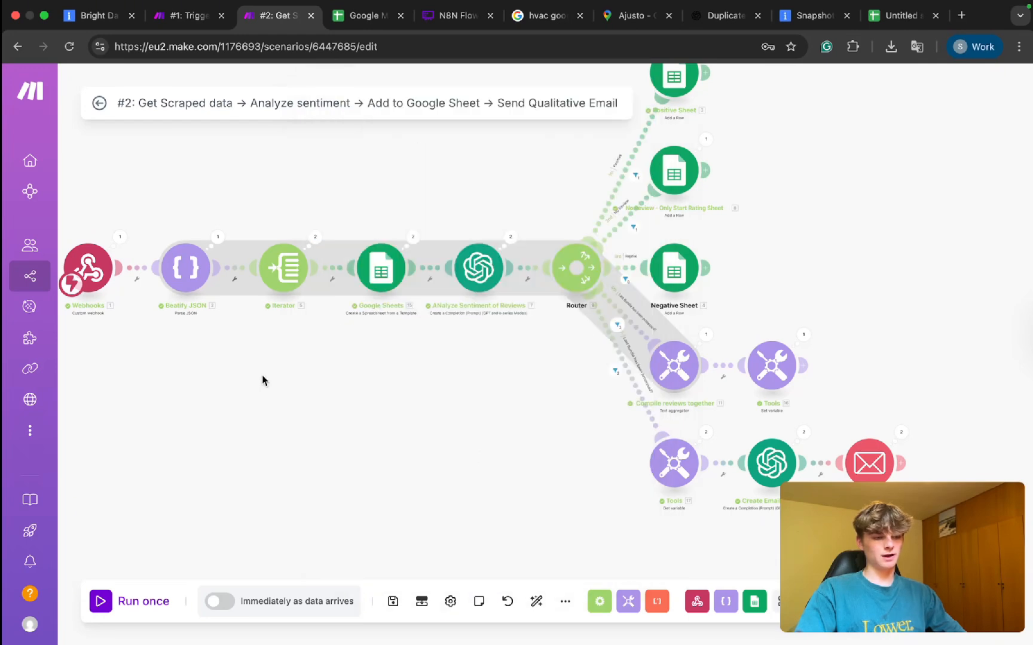
click(284, 267)
click(605, 321)
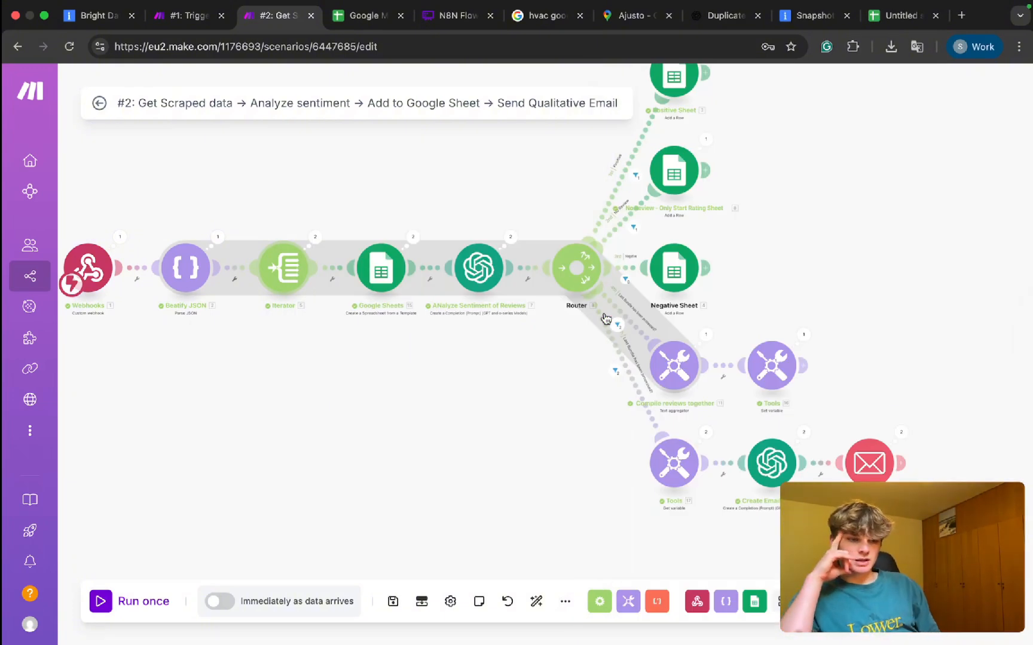
scroll(698, 410, up, 5)
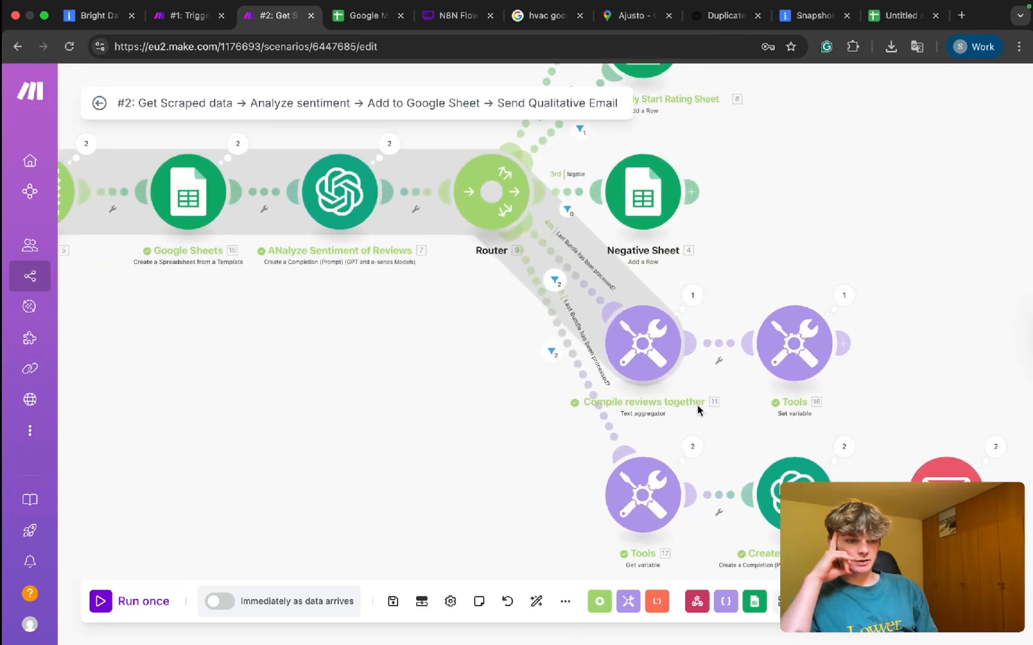
click(582, 287)
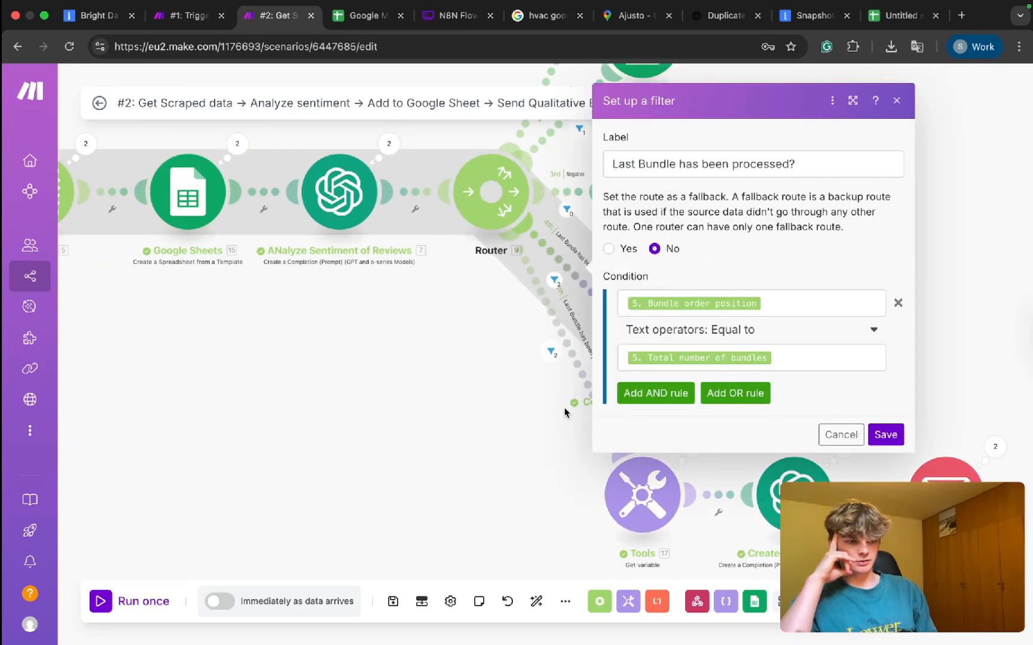
click(580, 378)
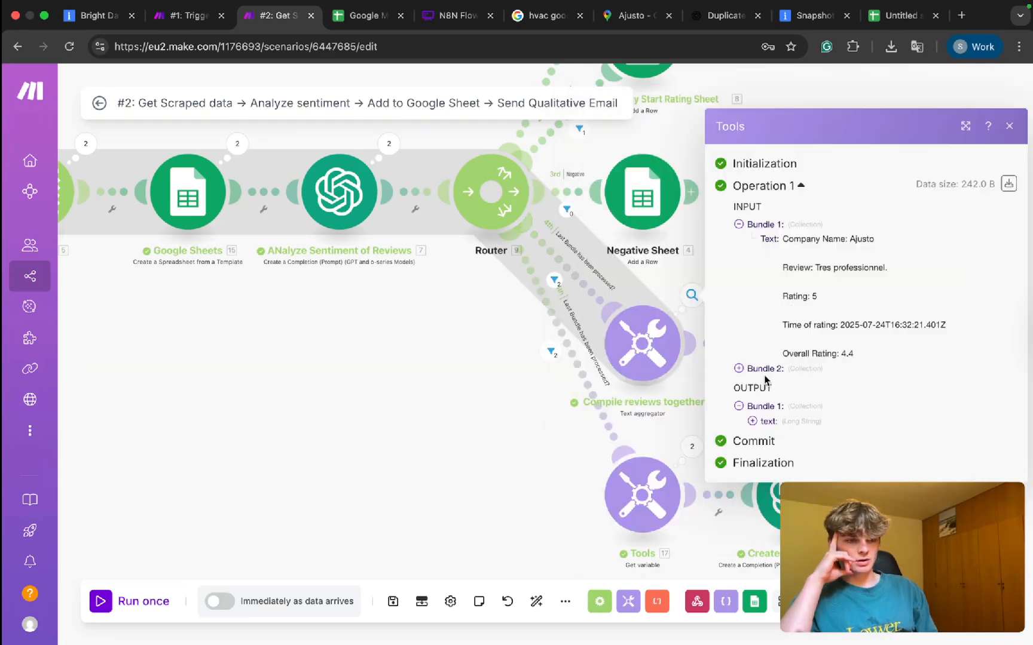
click(762, 369)
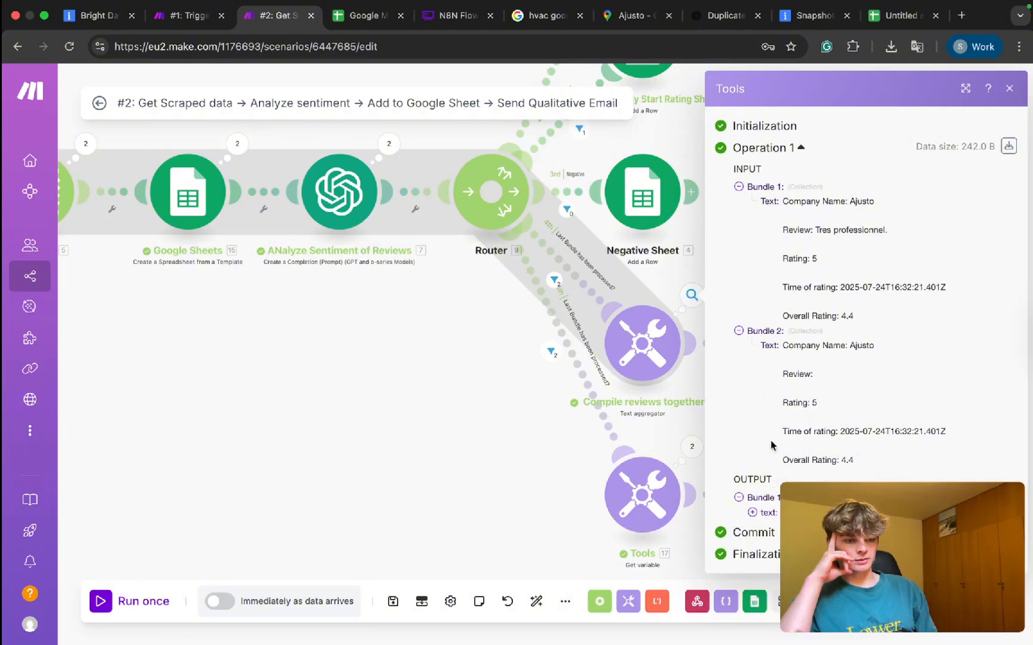
click(753, 513)
scroll(754, 518, down, 3)
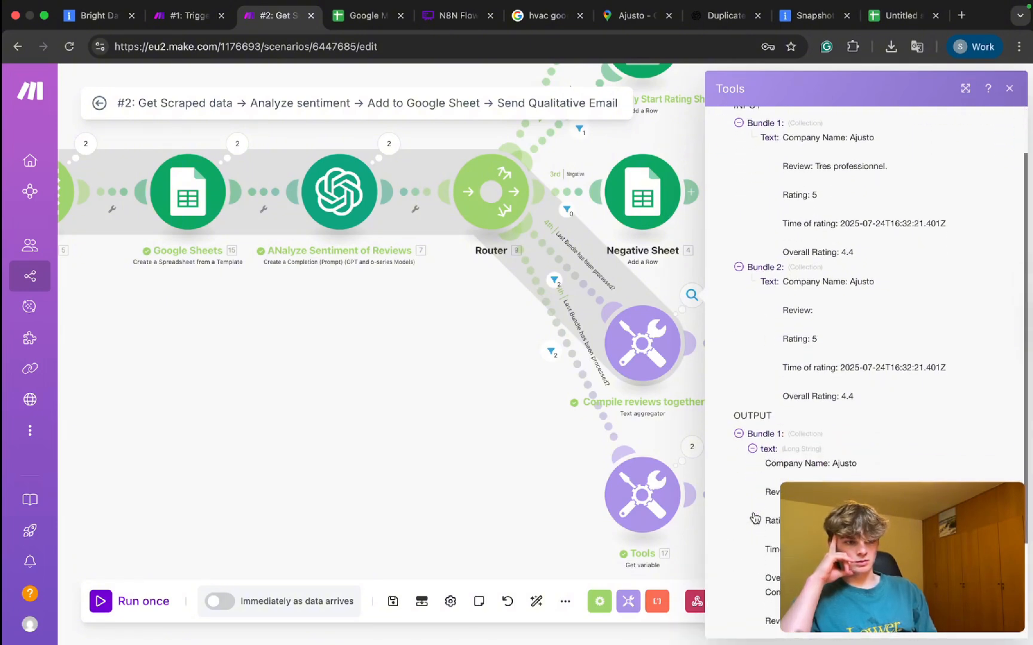
click(493, 441)
scroll(494, 441, down, 4)
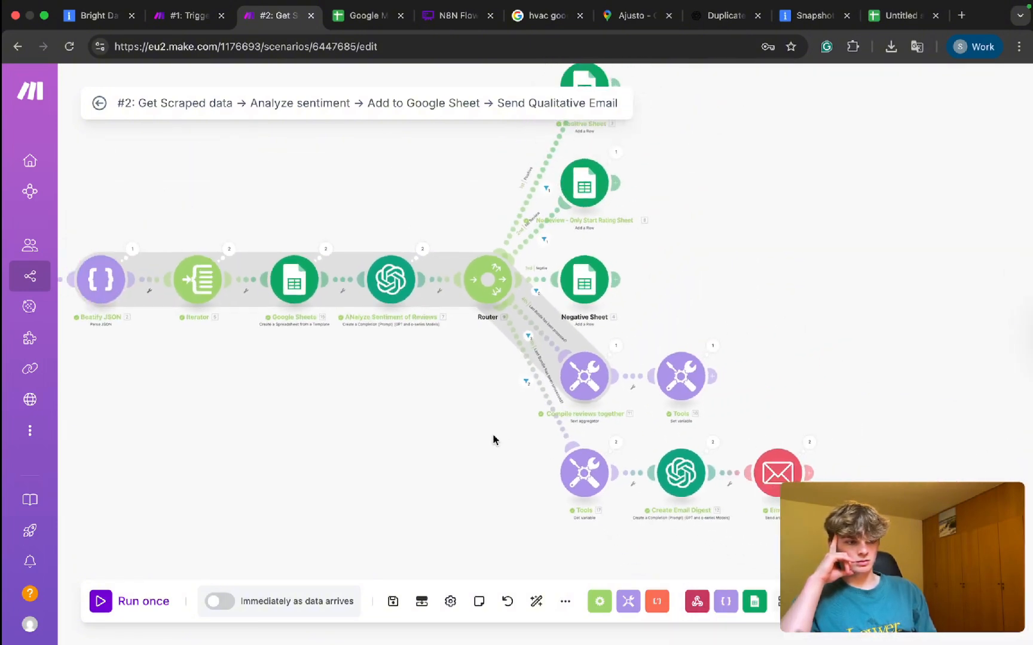
drag(493, 440, 643, 436)
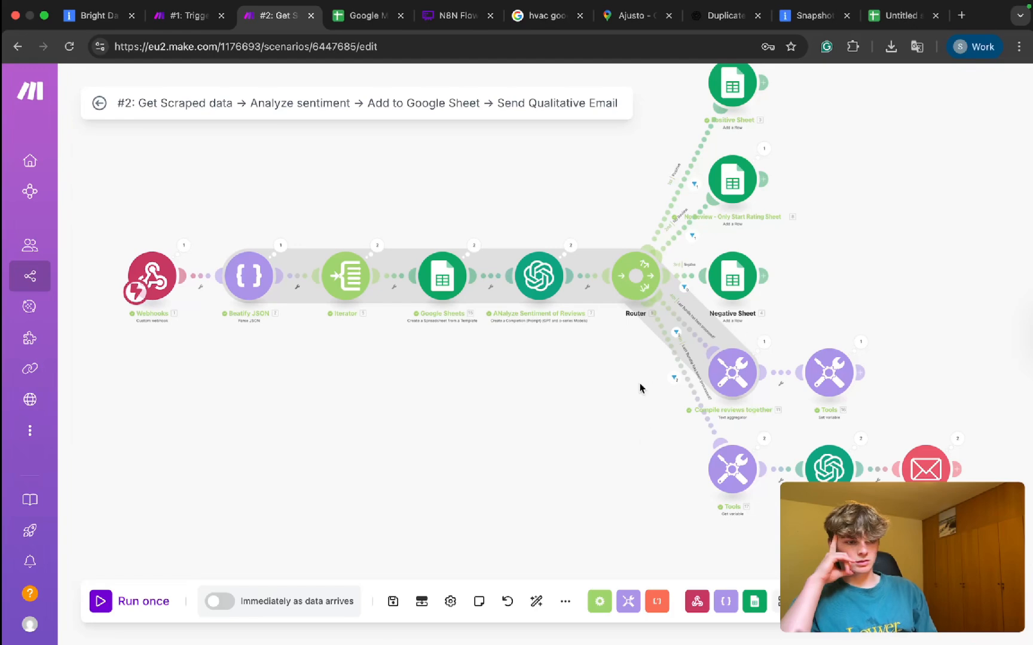
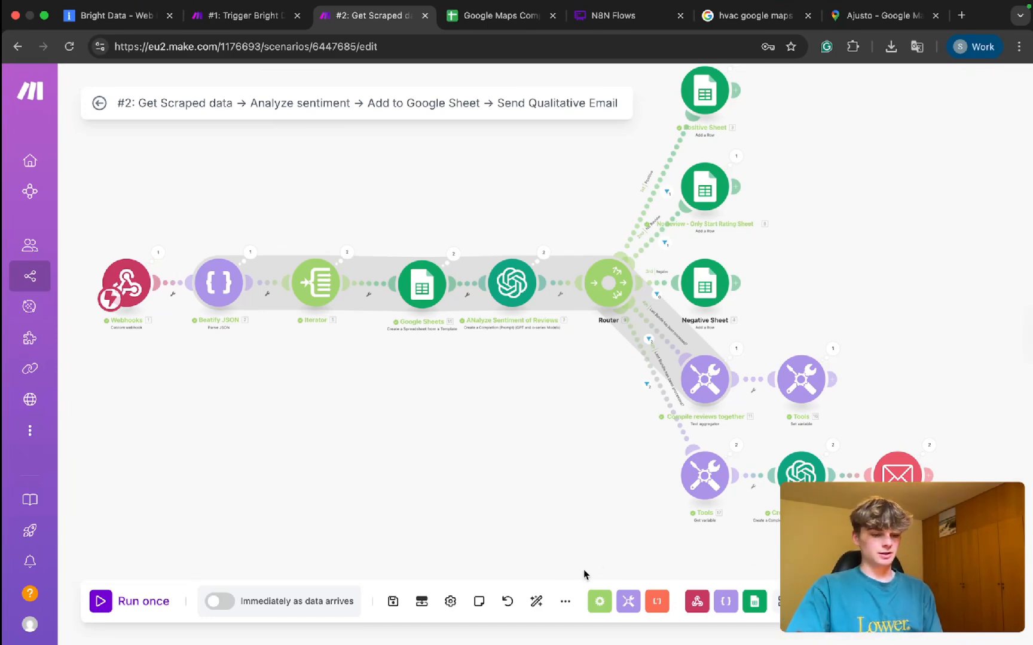
Unlink Google Sheets from both Iterator and the sentiment analysis module.
click(536, 601)
scroll(411, 363, up, 5)
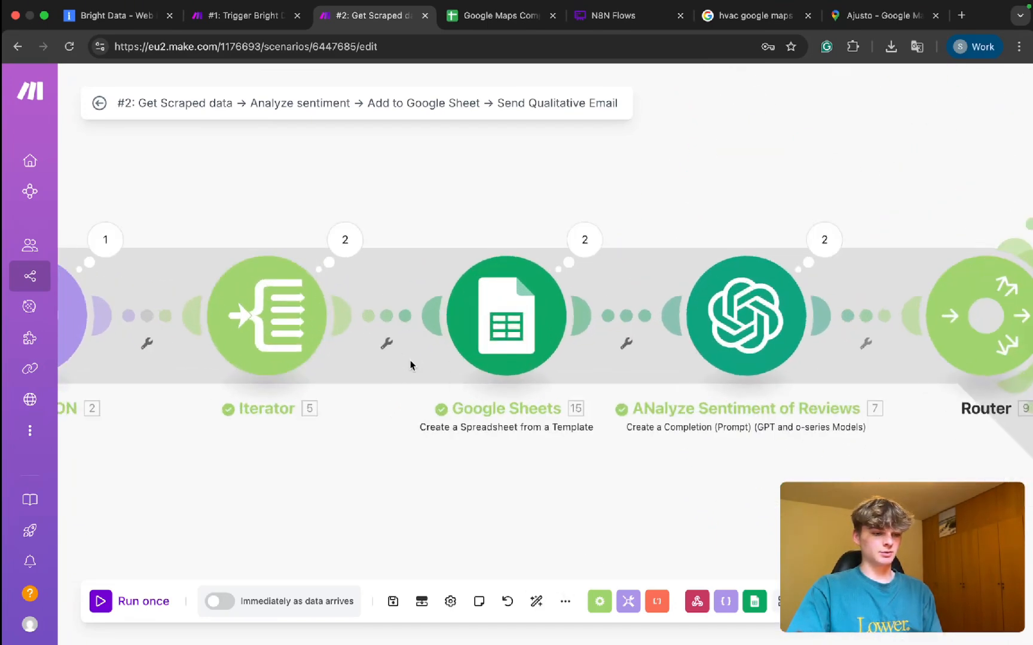
right_click(394, 310)
click(435, 339)
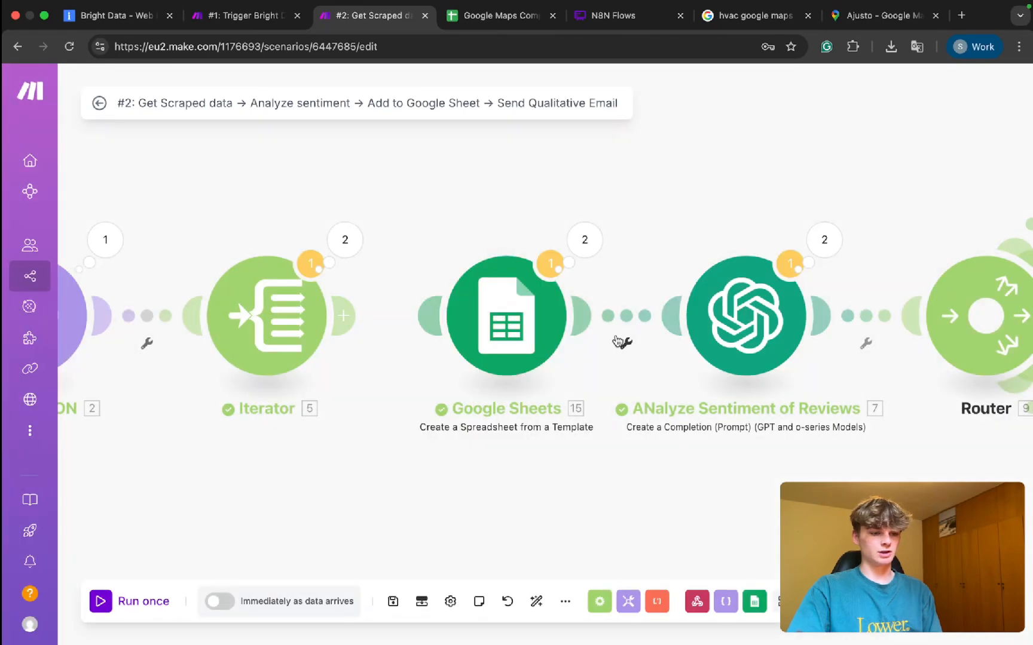
right_click(622, 329)
click(638, 360)
Reposition Google Sheets right after Webhooks, ahead of Beatify JSON and Iterator.
drag(560, 348, 504, 230)
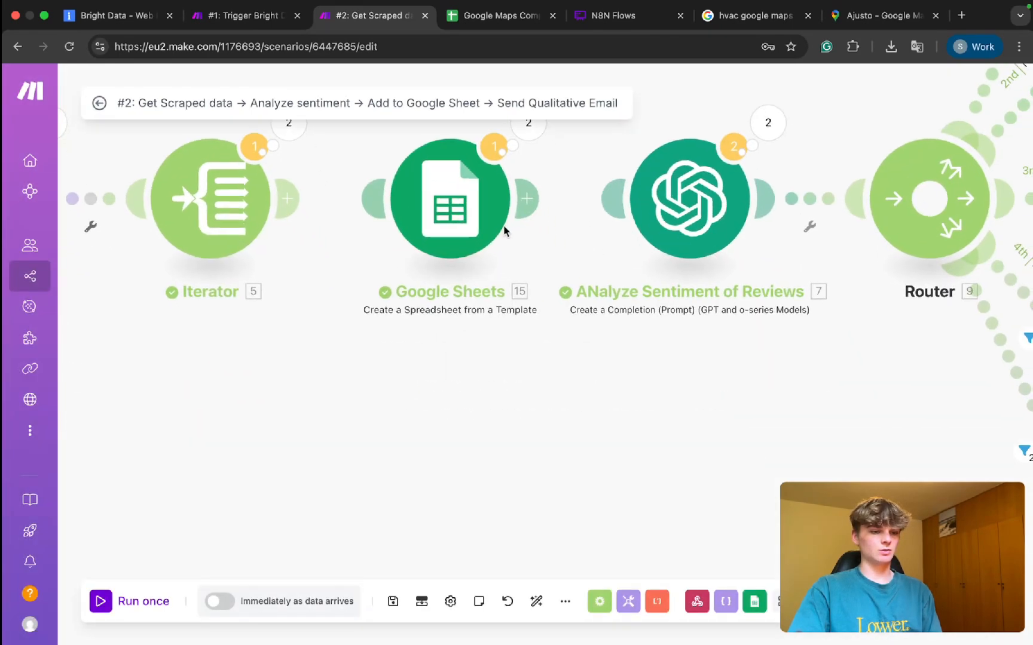
scroll(504, 231, down, 3)
drag(532, 392, 300, 172)
scroll(272, 230, down, 2)
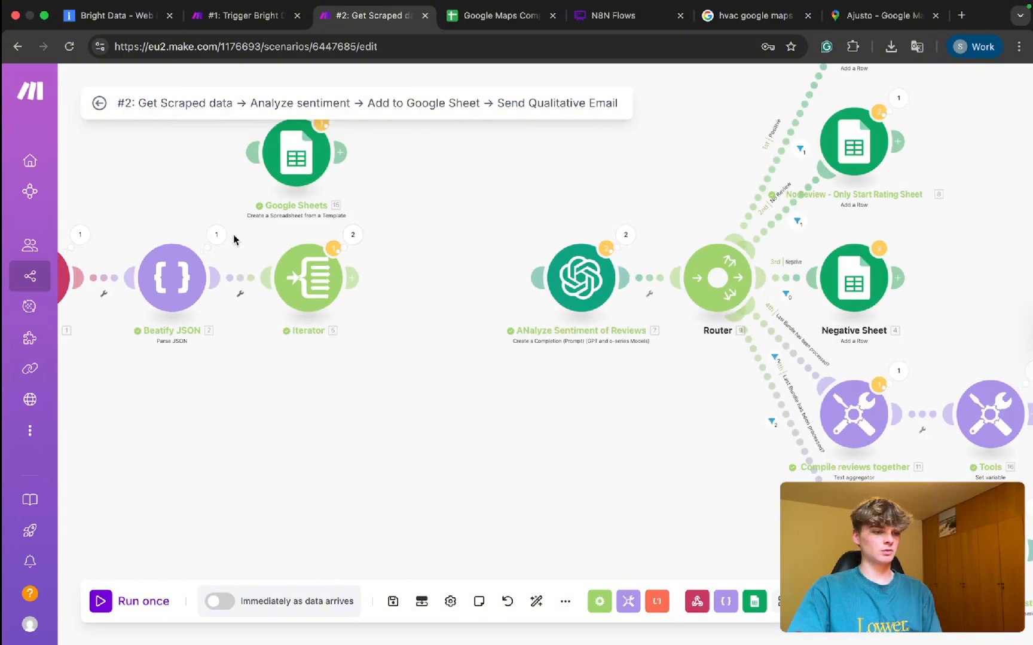
drag(330, 272, 447, 270)
drag(294, 172, 165, 297)
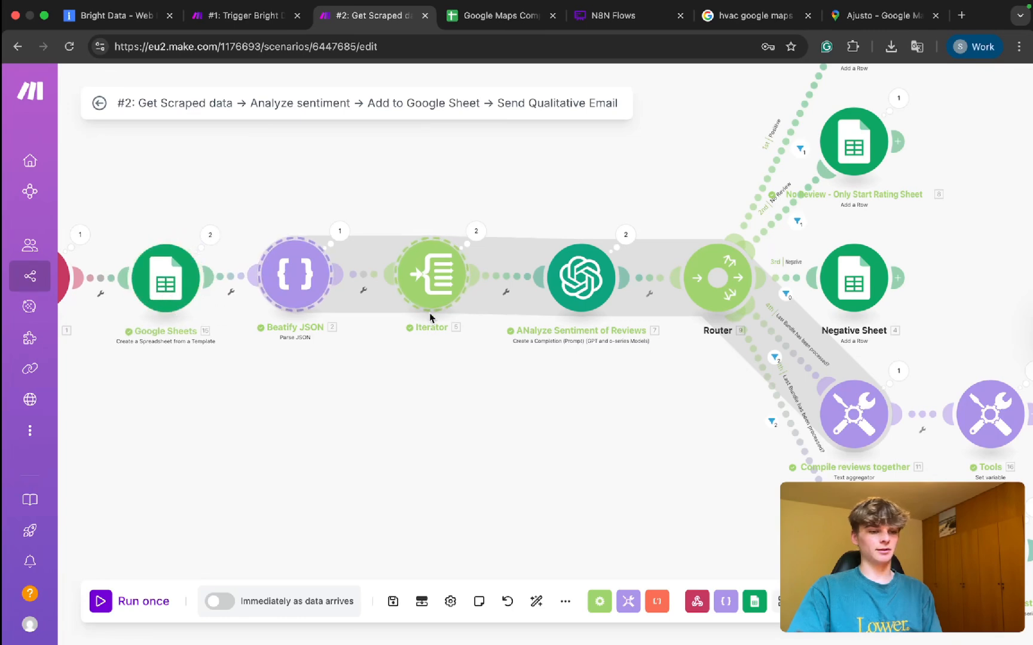
scroll(544, 320, down, 4)
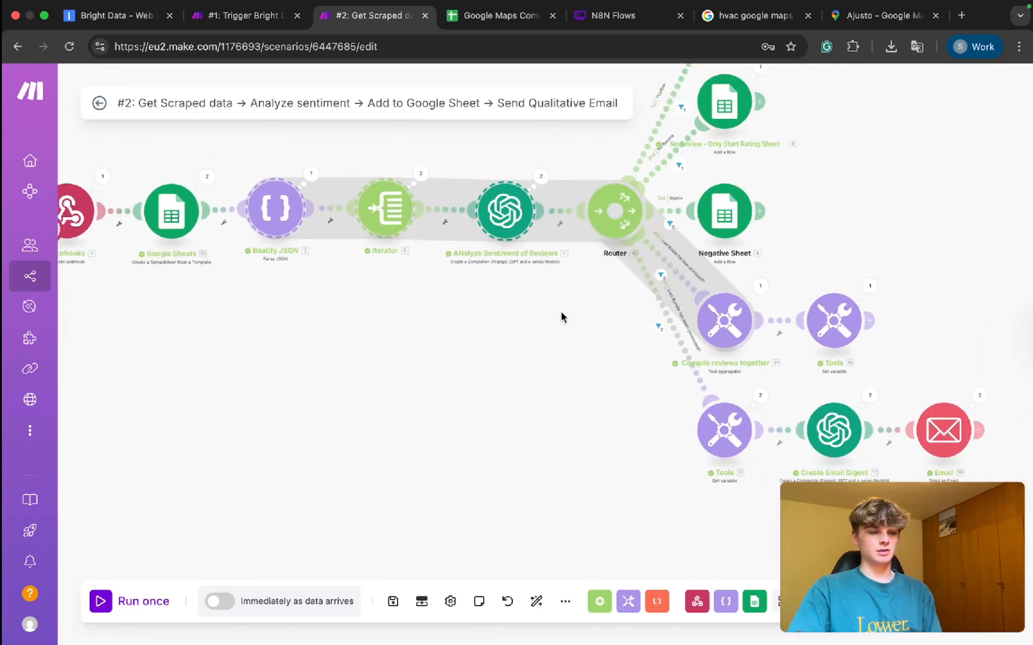
Delete the lower Tools module and detach Create Email Digest from its incoming route.
right_click(723, 429)
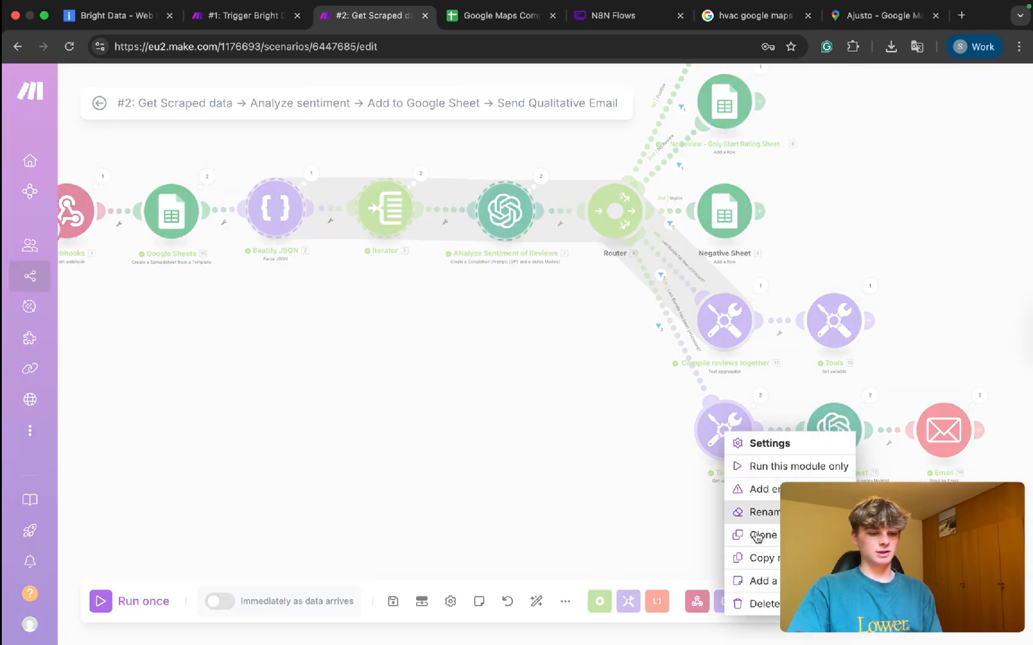
click(756, 605)
click(975, 472)
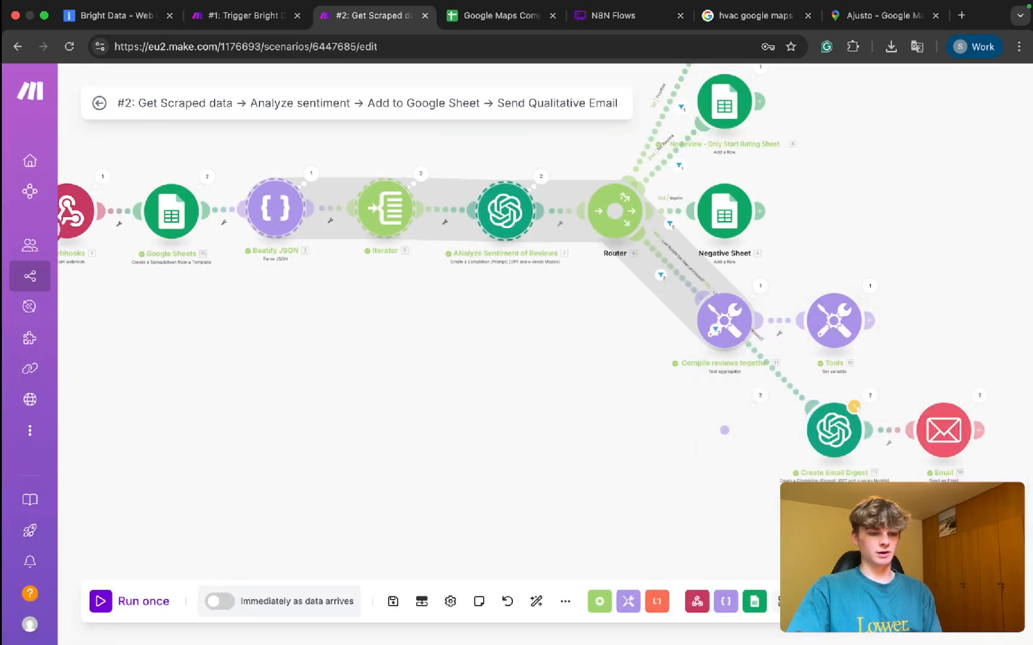
drag(835, 489, 527, 476)
right_click(472, 361)
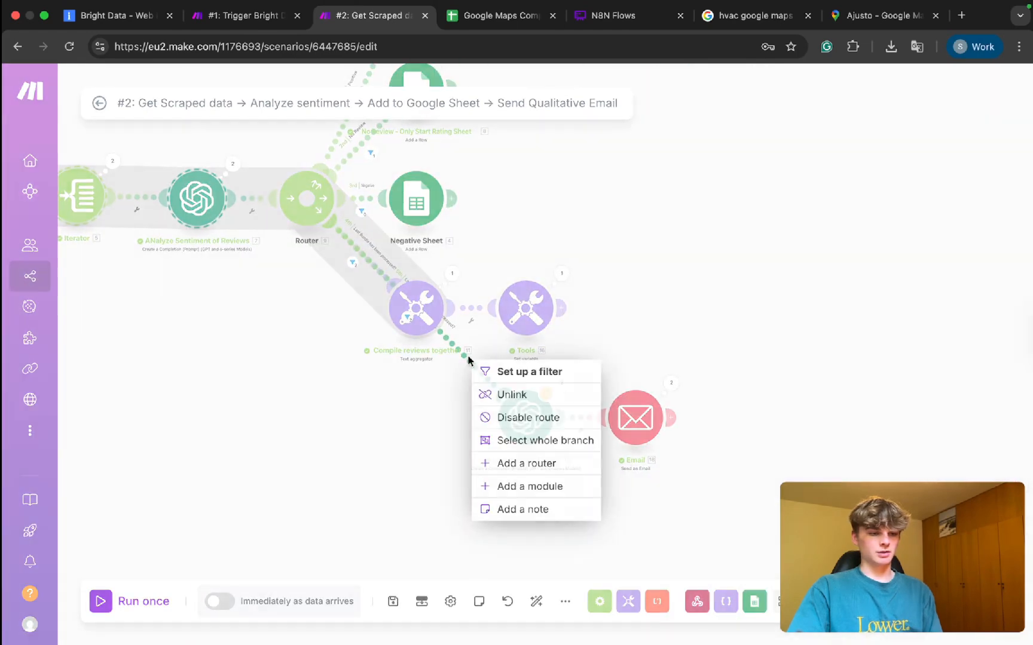
click(481, 392)
Delete the other Tools module and link Compile reviews together straight into Create Email Digest.
drag(473, 375, 784, 478)
drag(648, 425, 761, 321)
drag(596, 314, 560, 327)
click(511, 308)
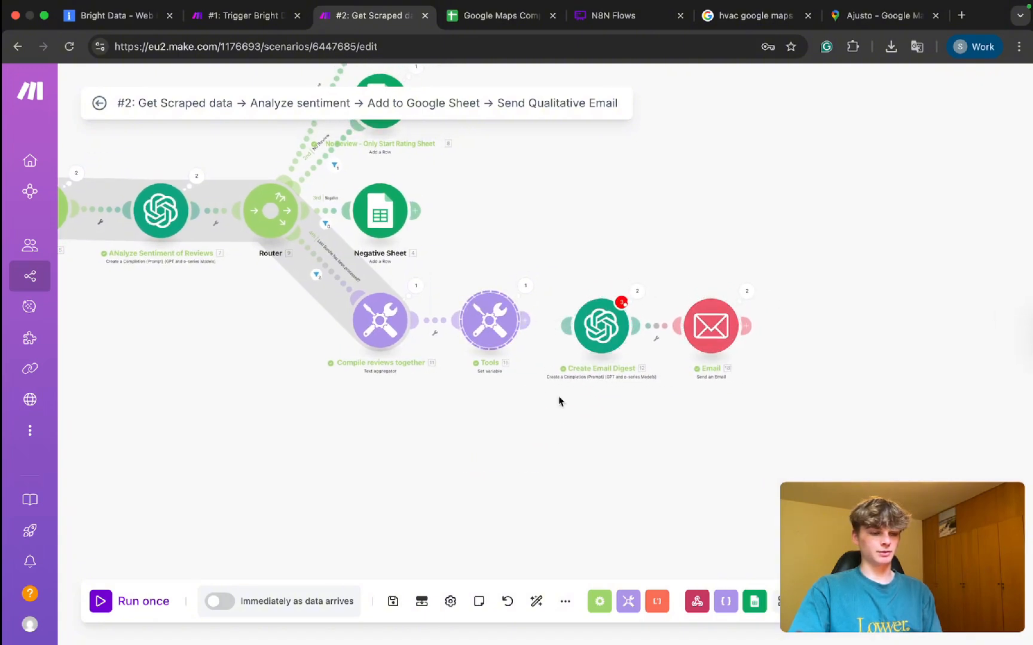
key(Delete)
drag(526, 224, 605, 310)
click(468, 398)
Strip the new link's filter condition and label, then open Create Email Digest's settings.
click(442, 333)
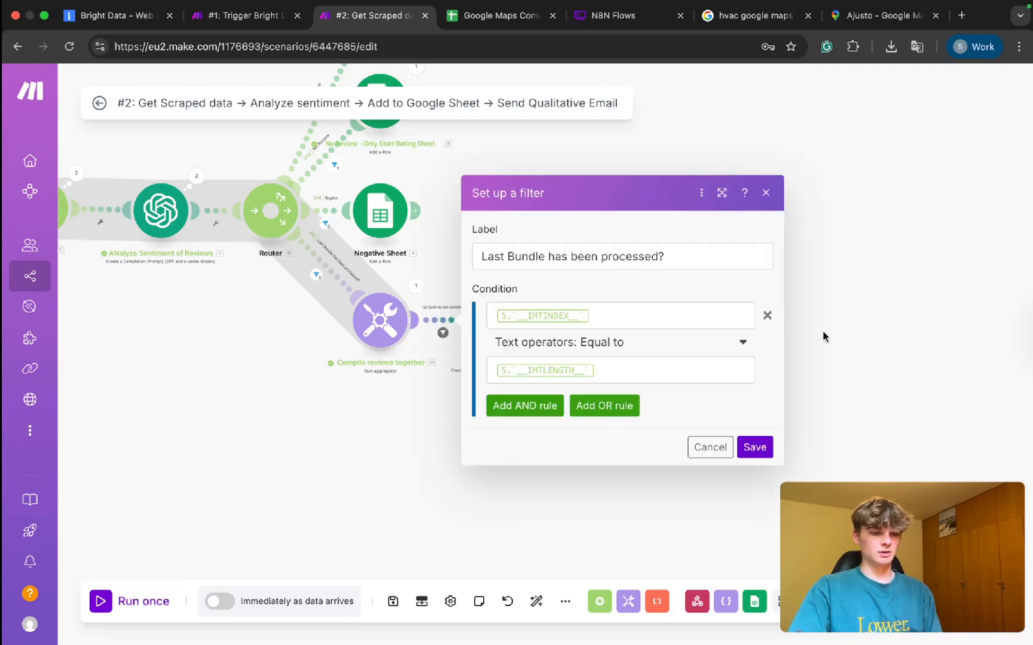
click(768, 316)
click(606, 247)
key(BackSpace)
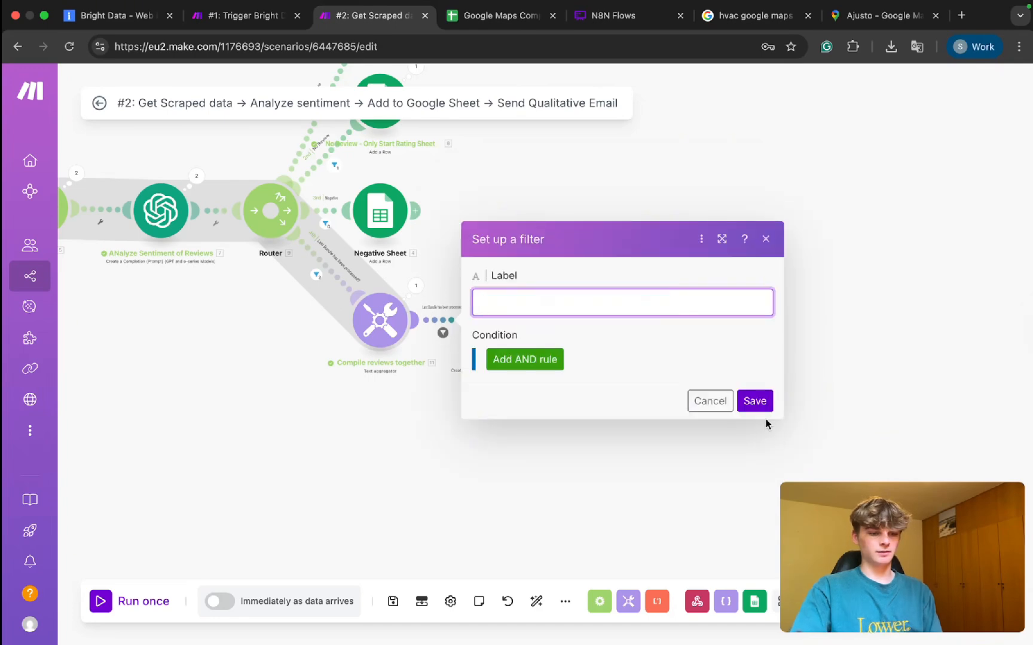
click(754, 401)
click(505, 320)
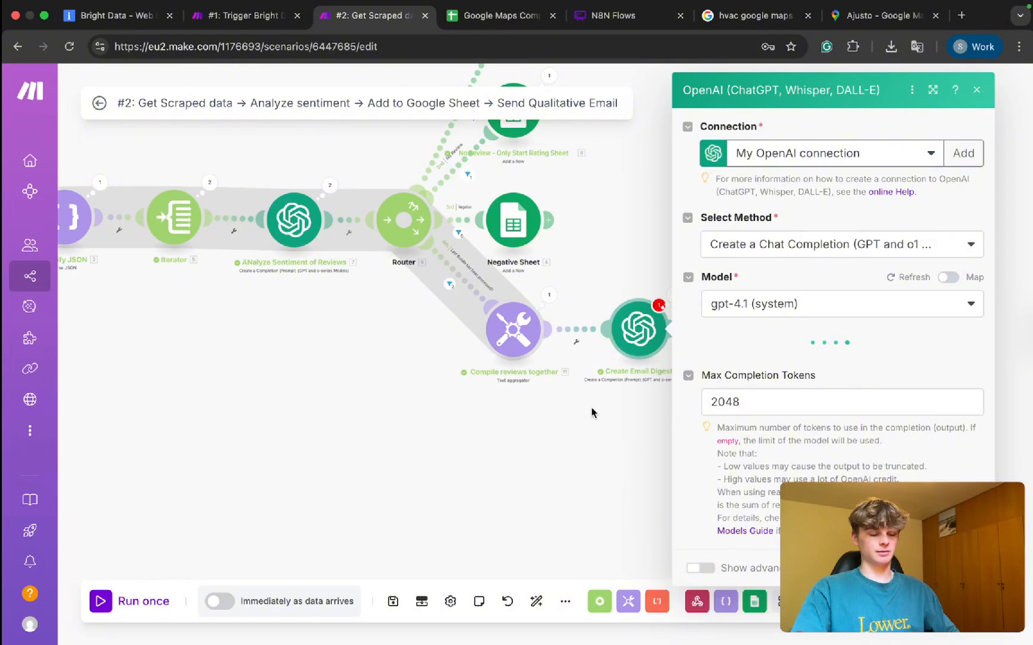
Replace Message 3's 17.Reviews pill with Compile reviews' 11. text, then close and save.
scroll(817, 397, down, 10)
scroll(818, 394, down, 5)
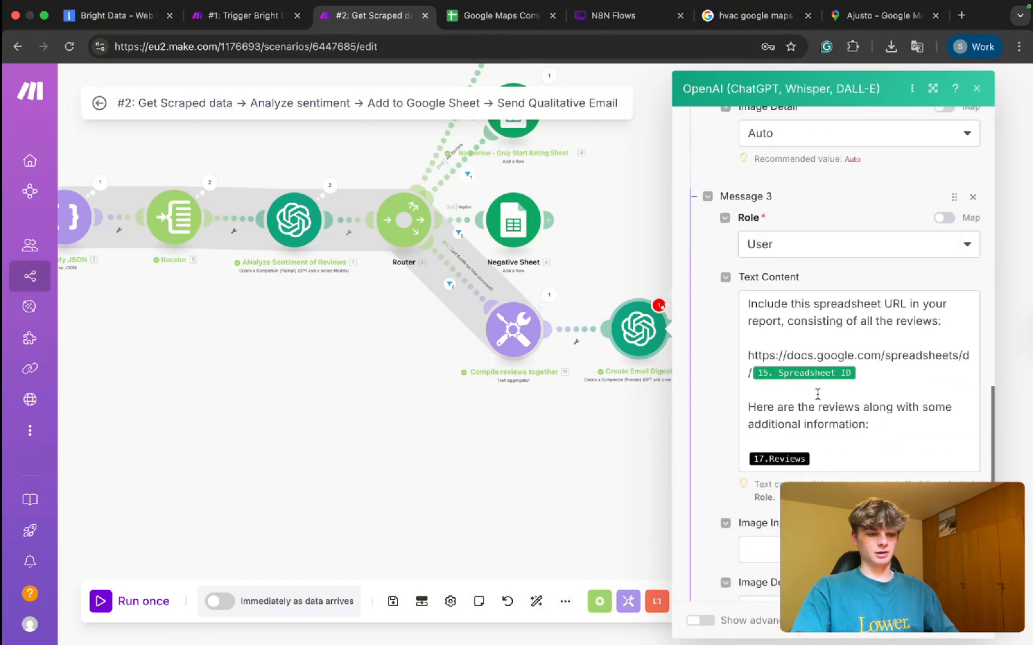
click(814, 418)
key(BackSpace)
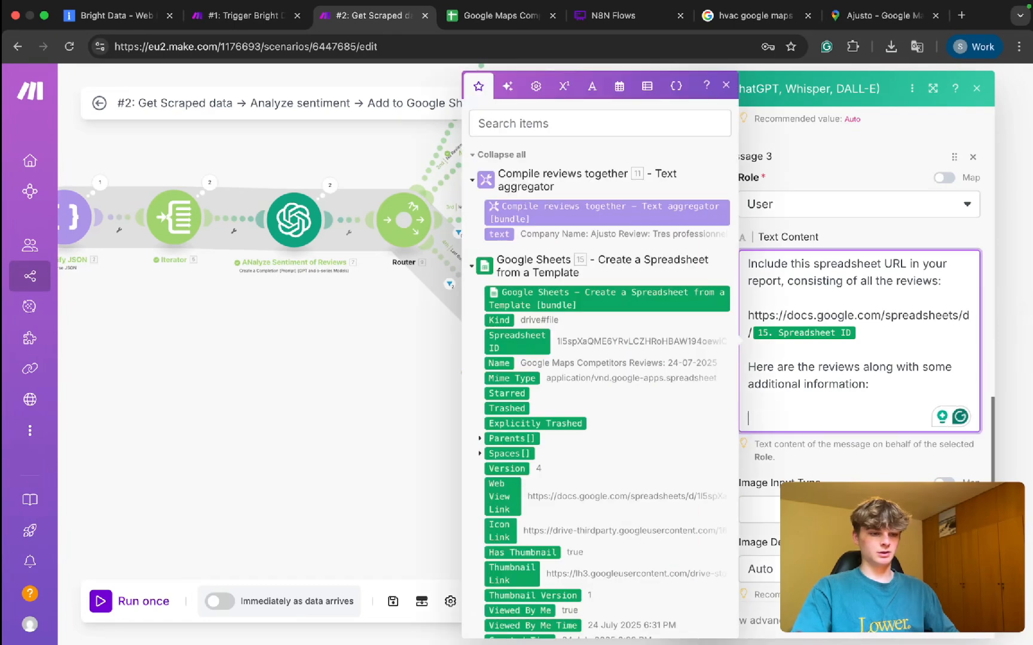
click(502, 233)
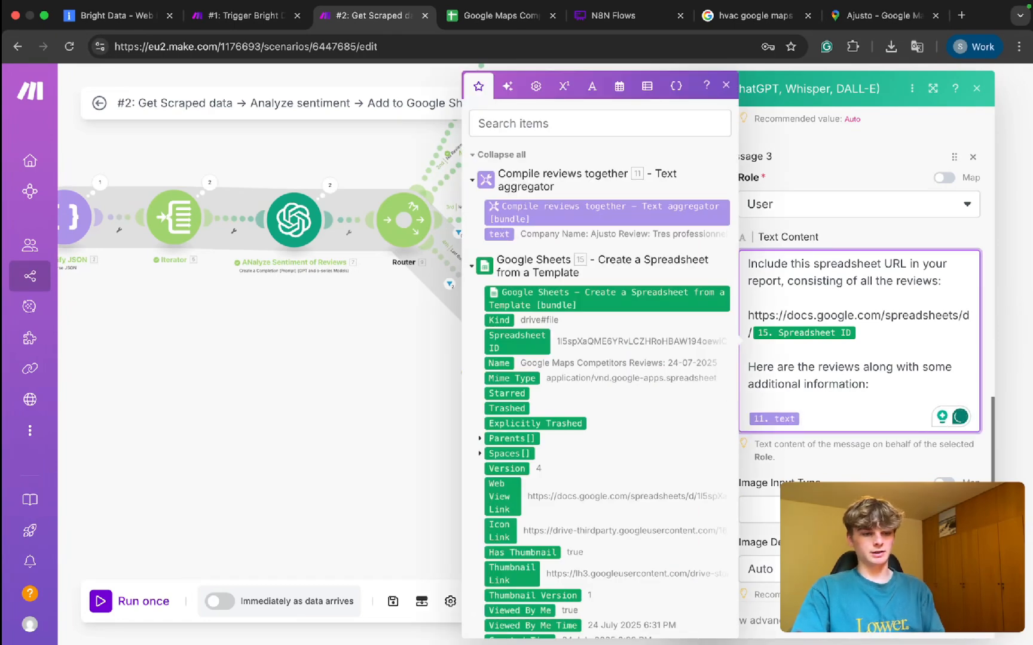
drag(780, 334, 755, 334)
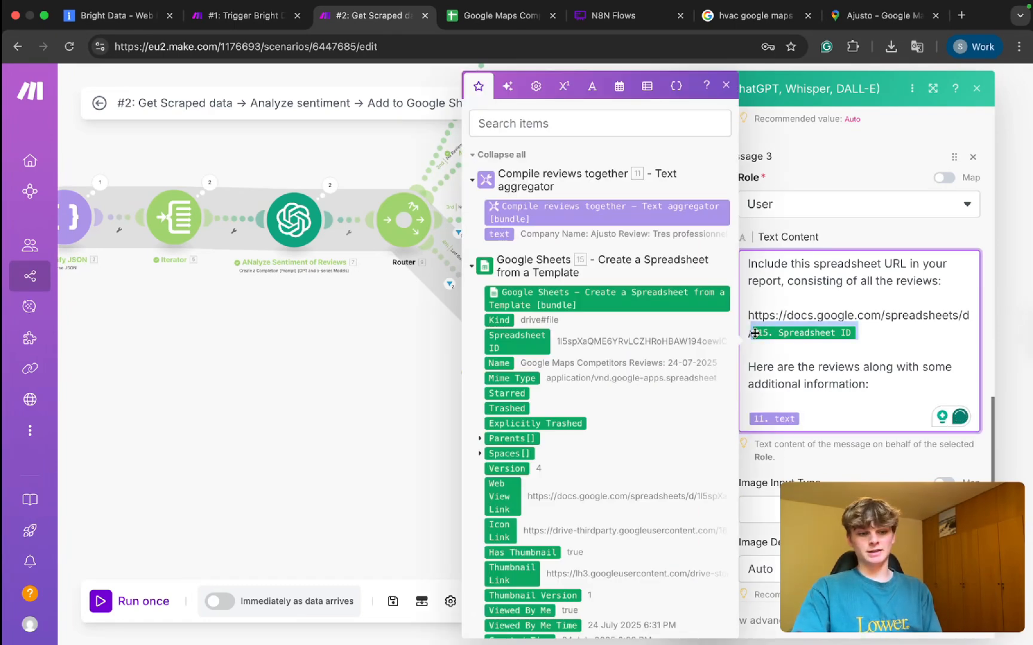
click(962, 621)
key(super+s)
drag(447, 417, 956, 486)
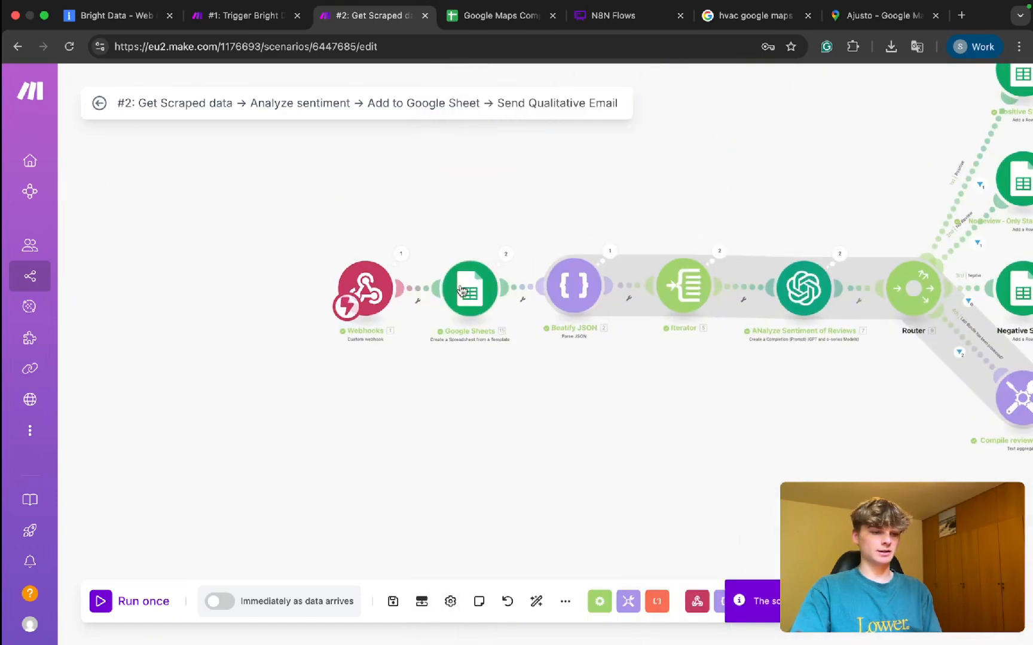
Survey the canvas and Auto-align all modules, leaving the digest branch ending in Email.
drag(534, 211, 946, 410)
drag(652, 427, 328, 401)
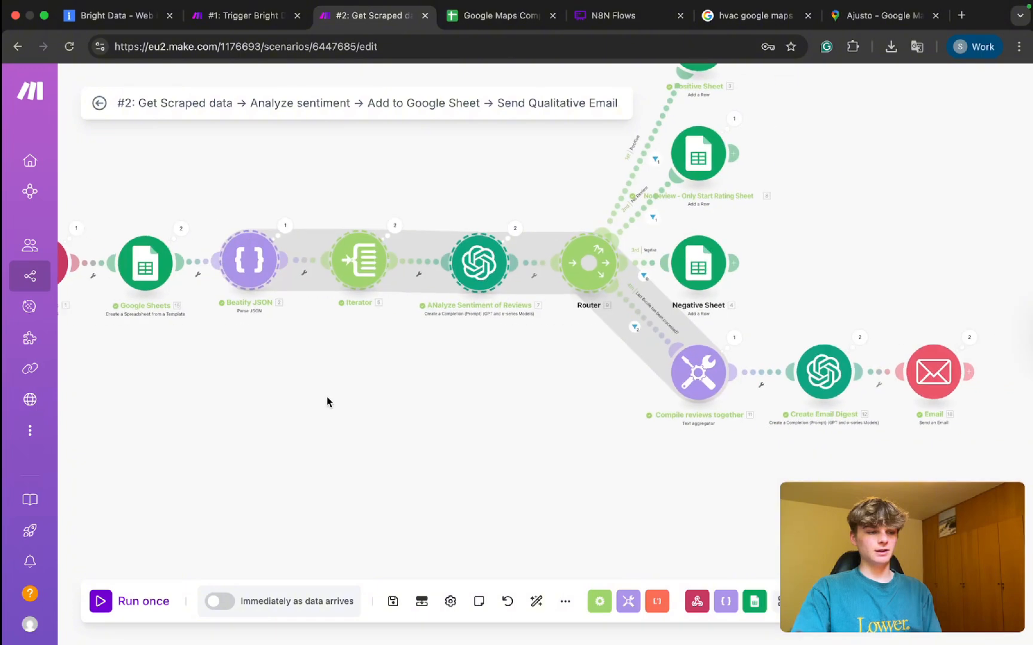
drag(497, 422, 344, 339)
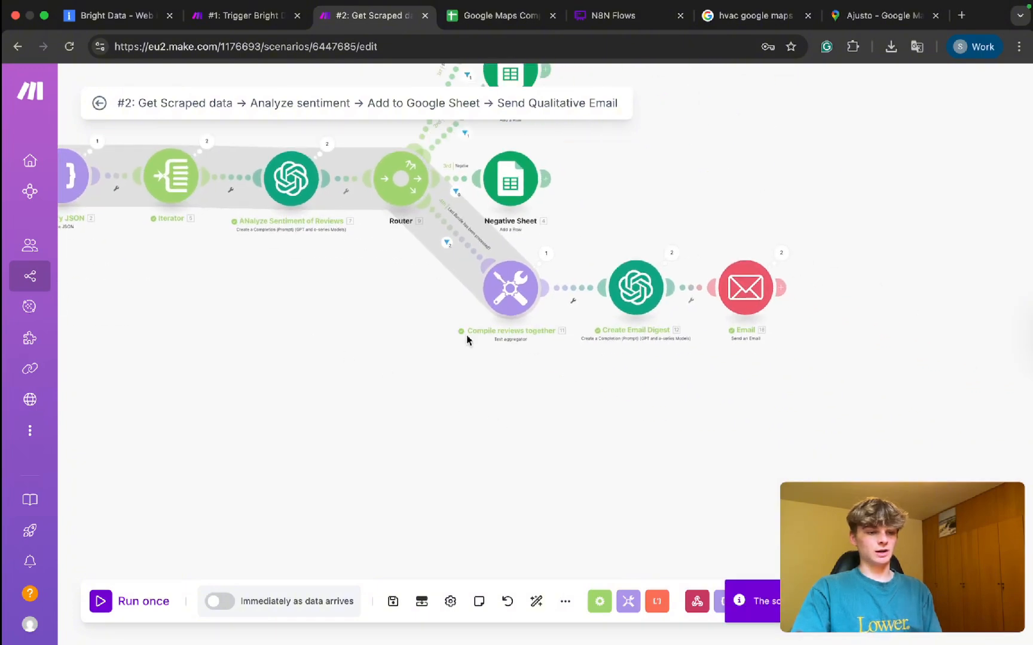
drag(595, 215, 820, 340)
click(713, 418)
drag(623, 409, 747, 487)
scroll(748, 488, down, 2)
drag(492, 443, 600, 478)
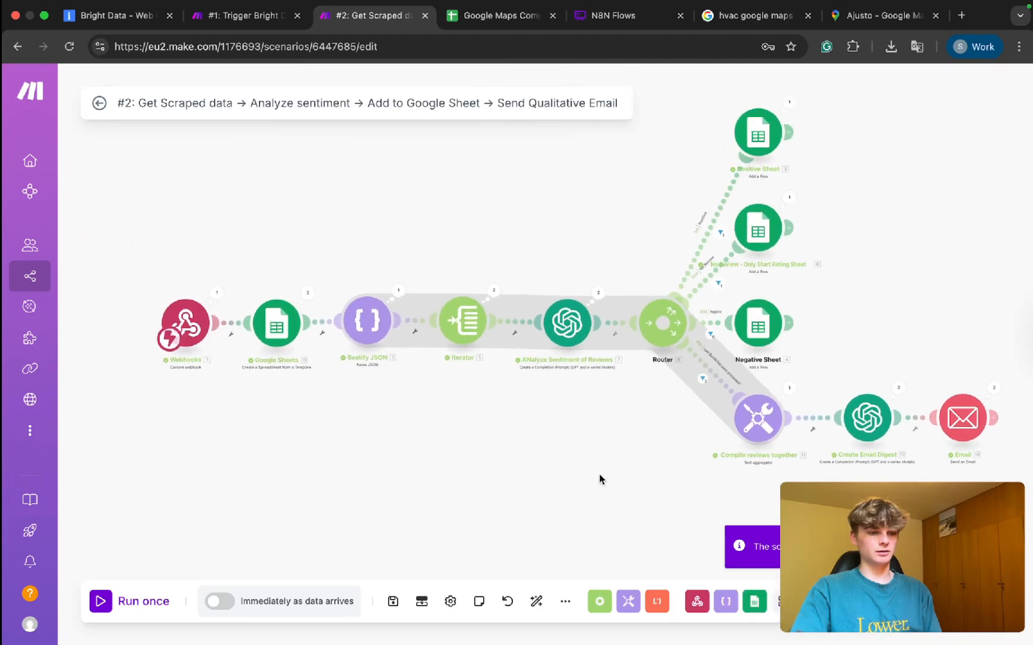
scroll(599, 478, down, 1)
click(536, 604)
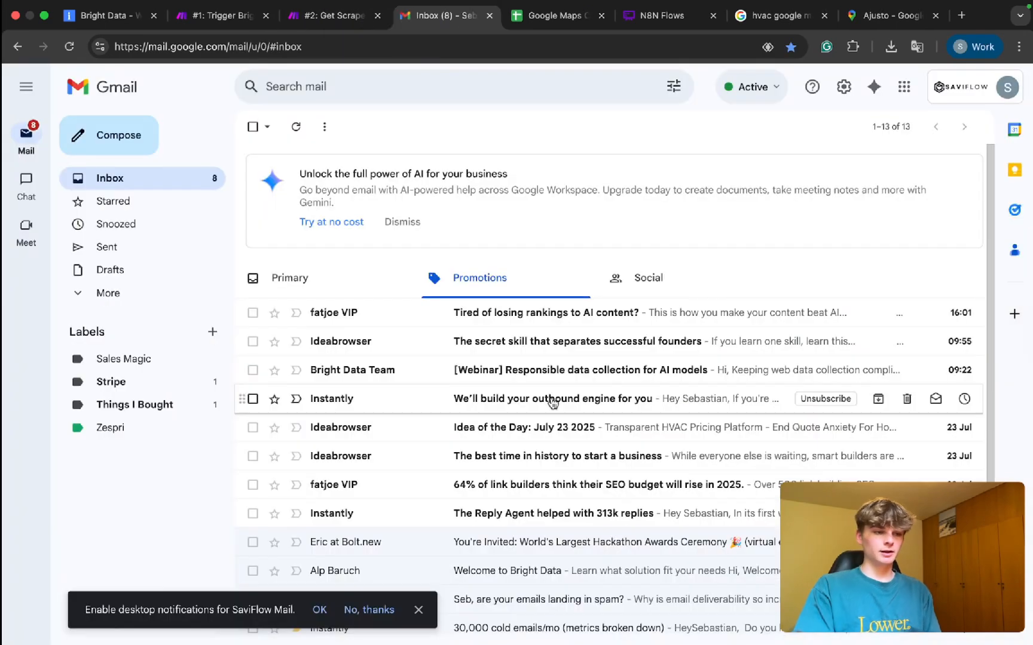
Open the weekly digest Google Maps report email from Gmail's Primary inbox.
click(374, 16)
click(398, 21)
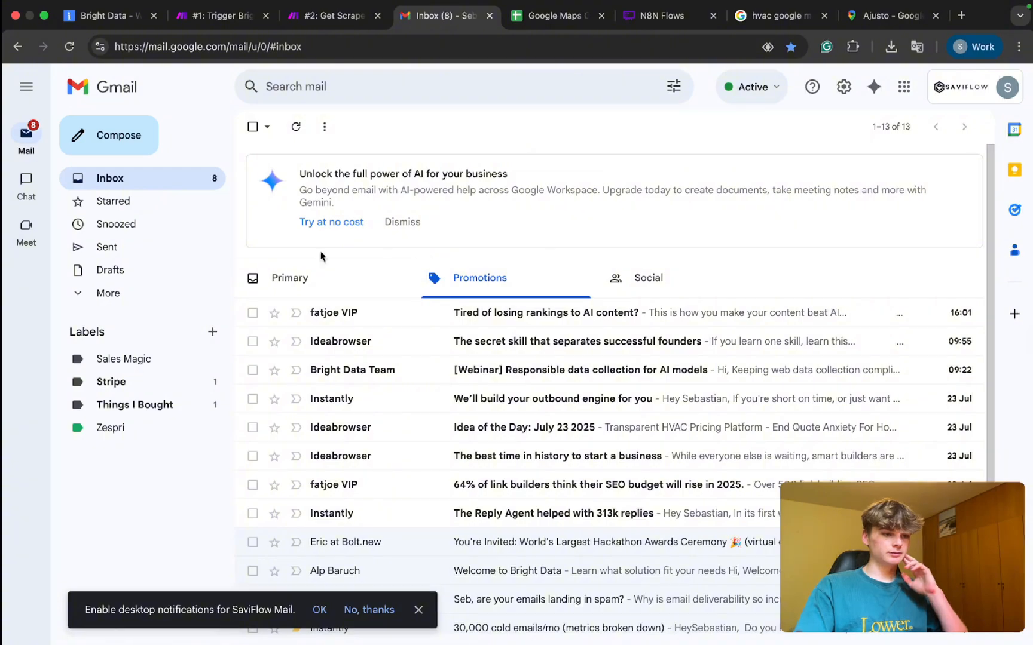
click(301, 287)
click(383, 334)
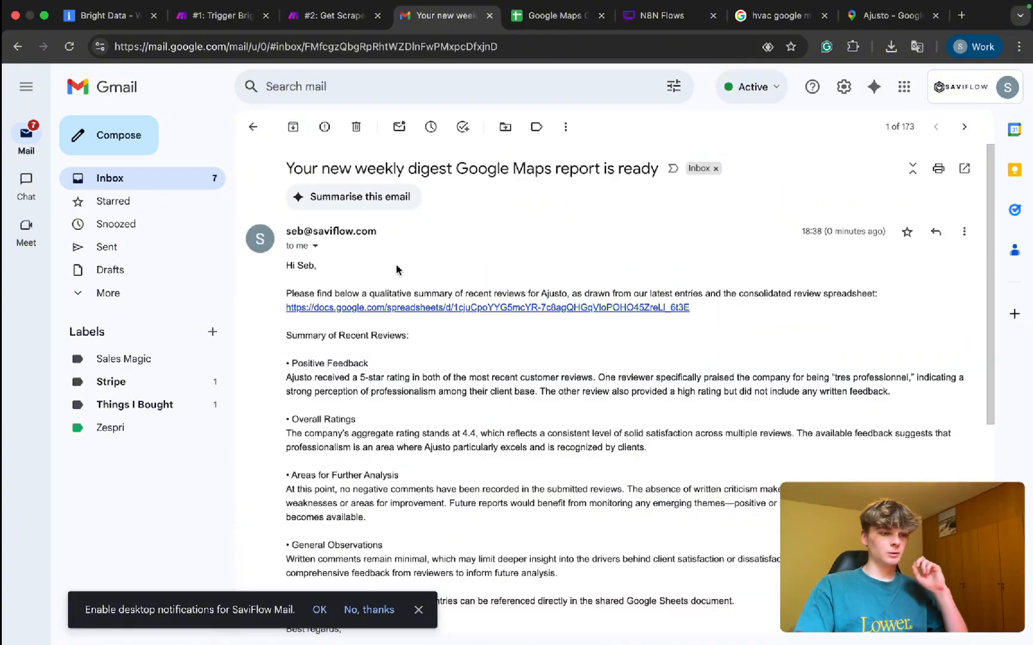
scroll(392, 299, down, 10)
scroll(395, 286, up, 7)
scroll(395, 287, down, 5)
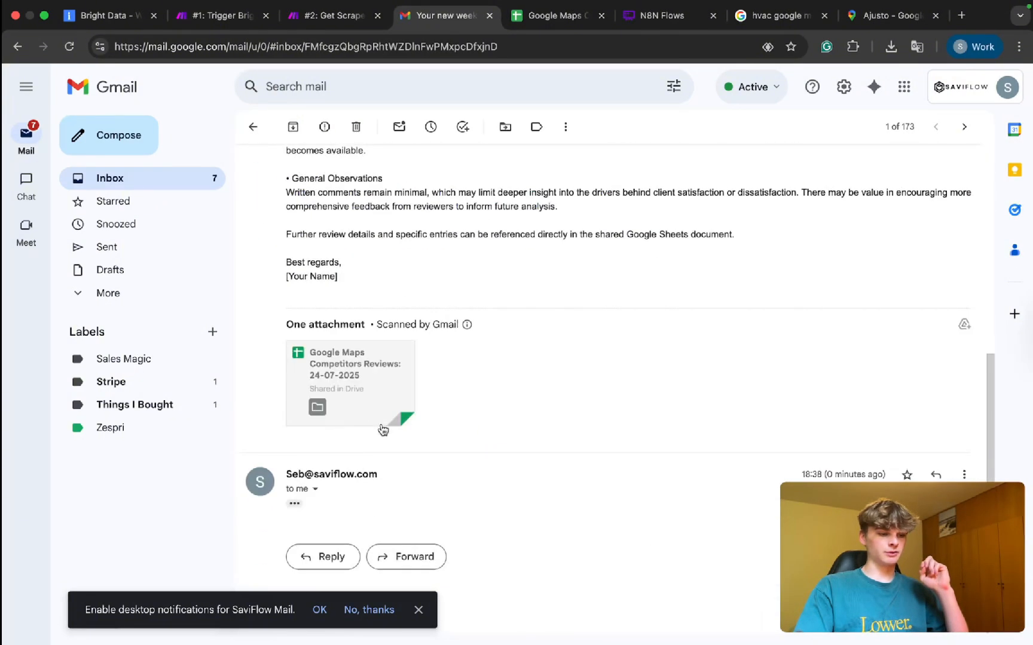
click(295, 508)
Read the digest through to its [Your Name] sign-off, then return to the Make scenario.
scroll(293, 506, down, 6)
scroll(293, 507, up, 3)
scroll(296, 478, down, 3)
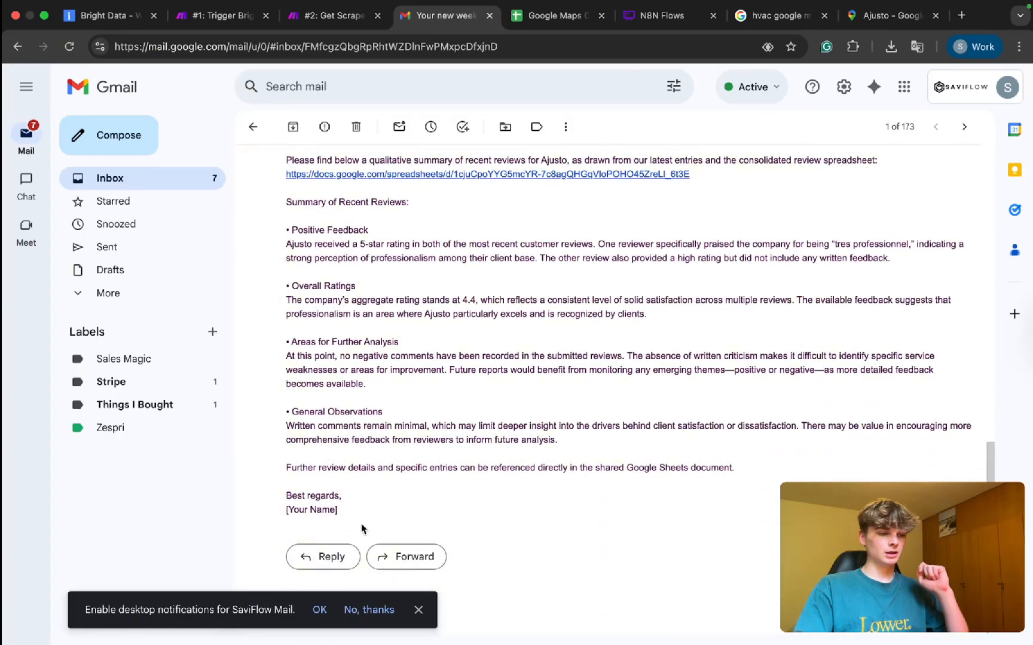
scroll(362, 529, up, 6)
scroll(358, 523, down, 6)
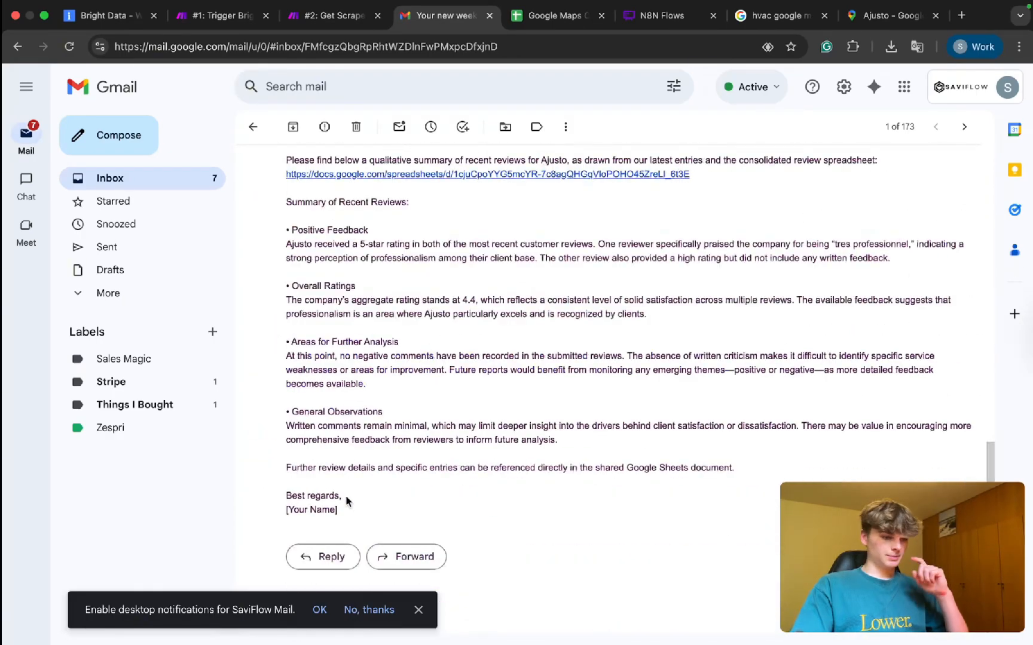
drag(339, 517, 253, 518)
scroll(406, 383, up, 2)
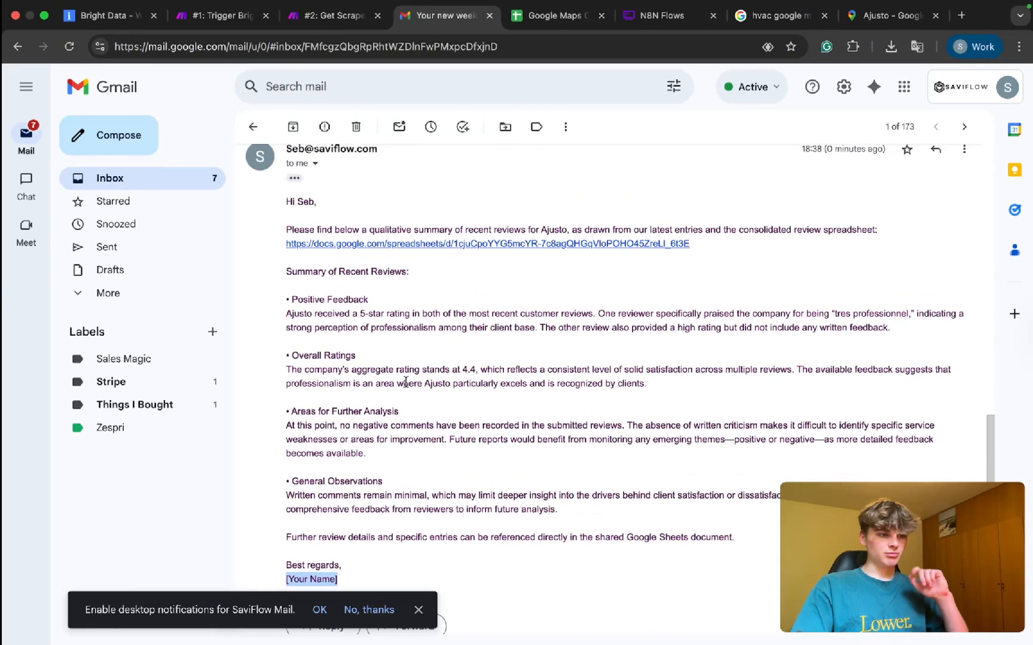
scroll(393, 380, down, 2)
scroll(385, 341, up, 2)
scroll(397, 290, down, 1)
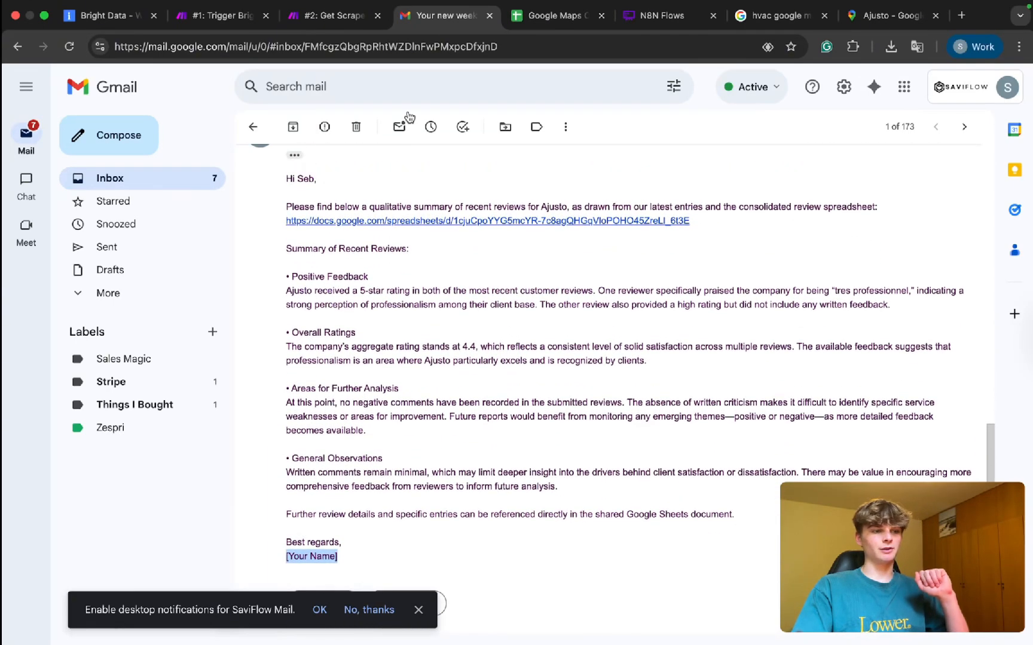
click(330, 24)
Pan and zoom around the scenario to review the email branch and overall layout.
scroll(734, 489, up, 3)
drag(734, 489, 469, 342)
drag(806, 390, 315, 213)
drag(342, 377, 485, 454)
scroll(478, 453, down, 3)
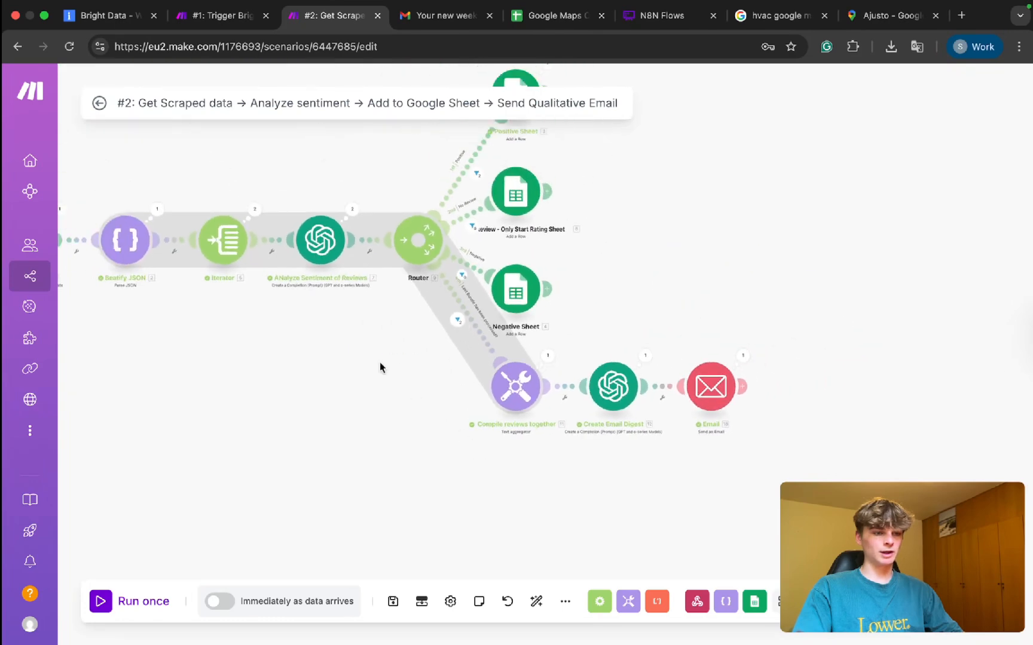
drag(358, 348, 532, 438)
scroll(532, 439, down, 1)
drag(420, 398, 443, 401)
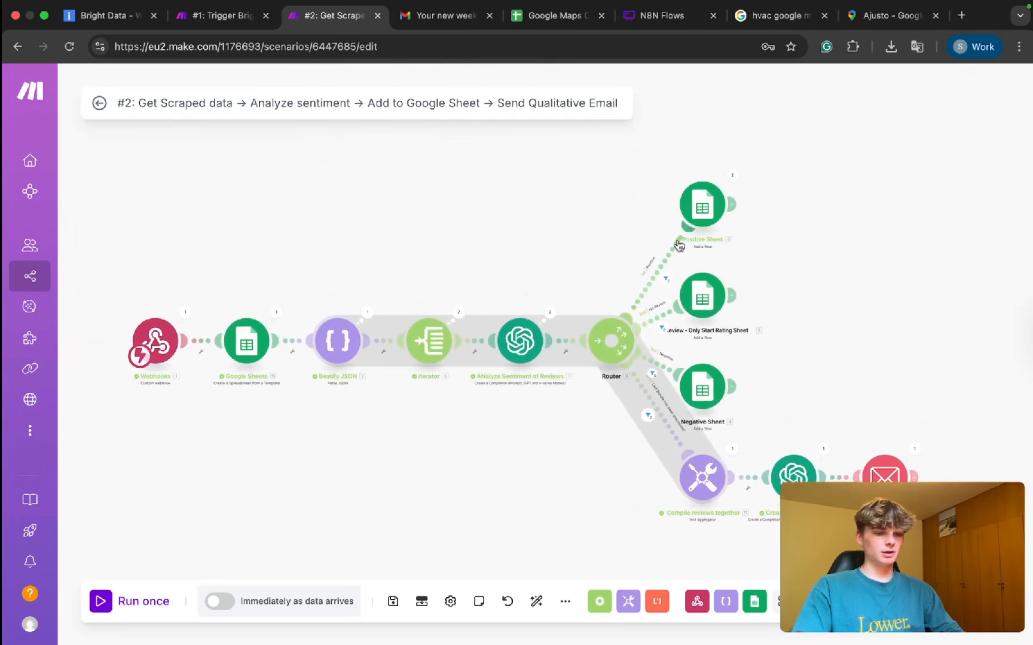
scroll(657, 230, up, 4)
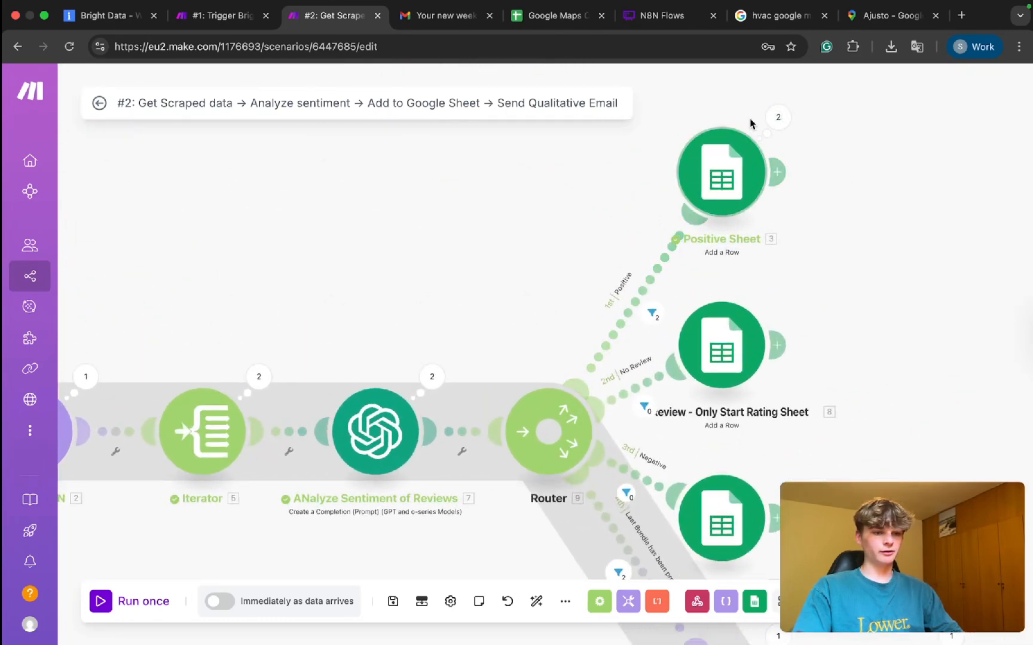
Look over the Positive Sheet and sentiment analysis modules, then return to the Gmail digest.
drag(554, 283, 597, 197)
scroll(597, 178, down, 3)
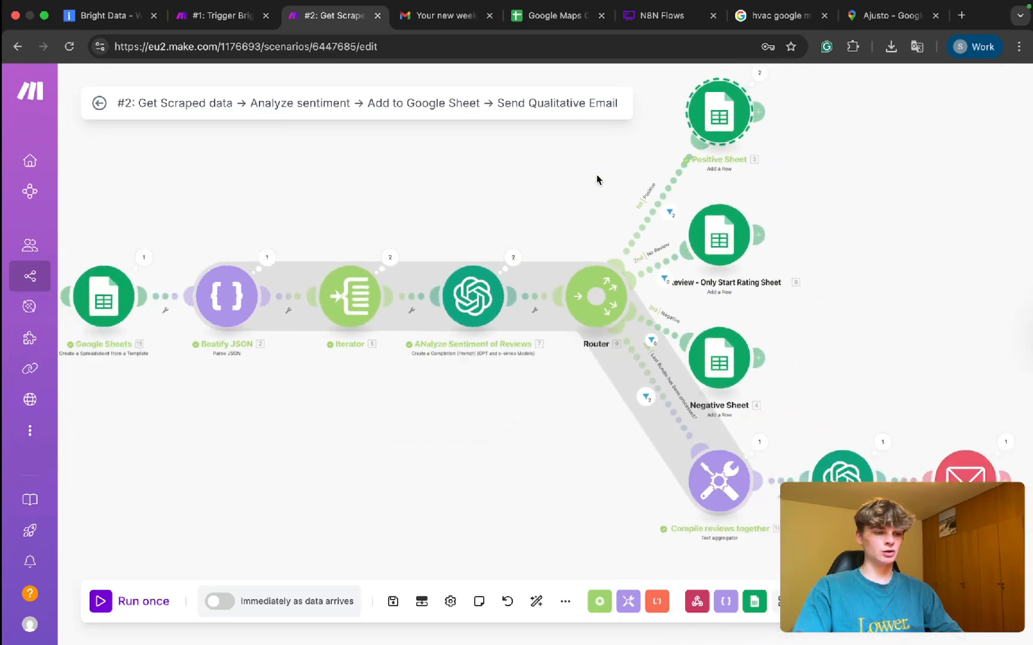
mouse_move(452, 224)
mouse_down()
mouse_move(546, 362)
mouse_move(541, 376)
mouse_up()
scroll(531, 388, down, 3)
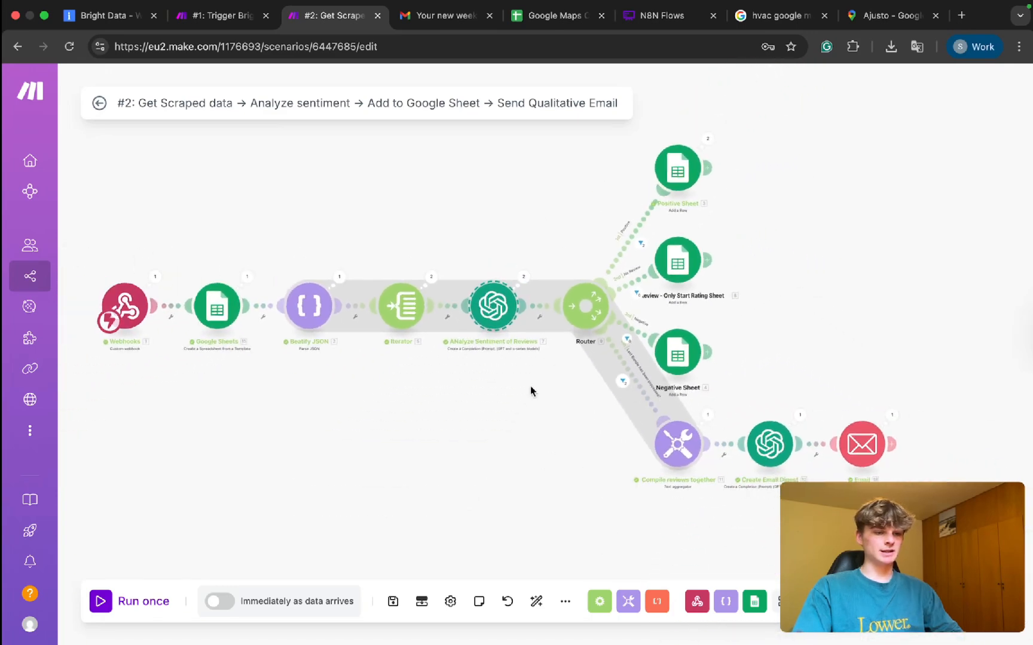
drag(409, 389, 446, 390)
scroll(447, 388, up, 1)
scroll(447, 391, up, 1)
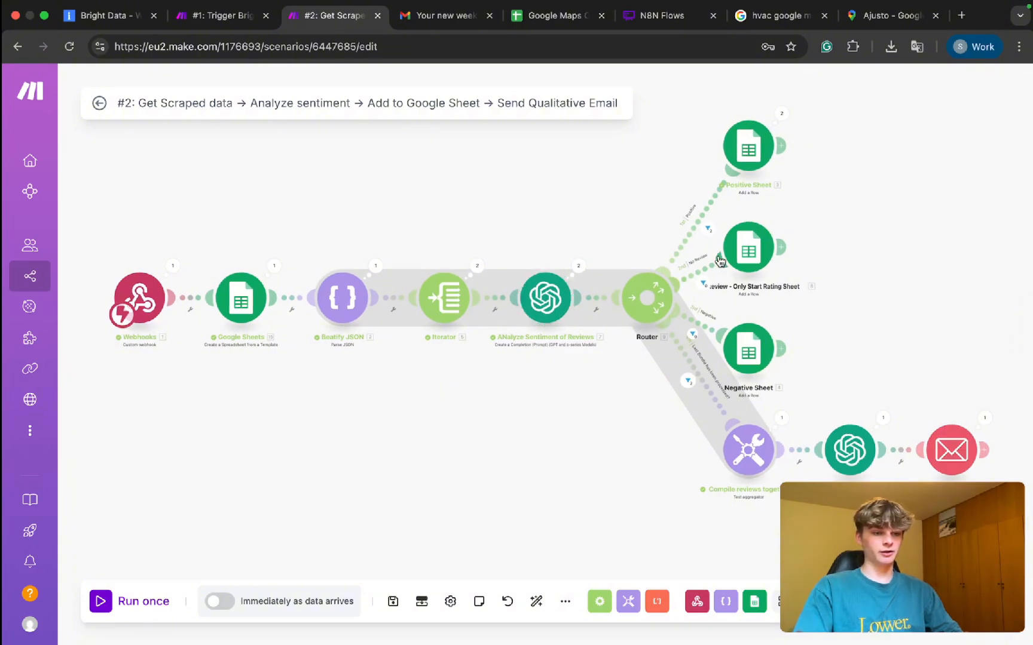
scroll(729, 252, up, 3)
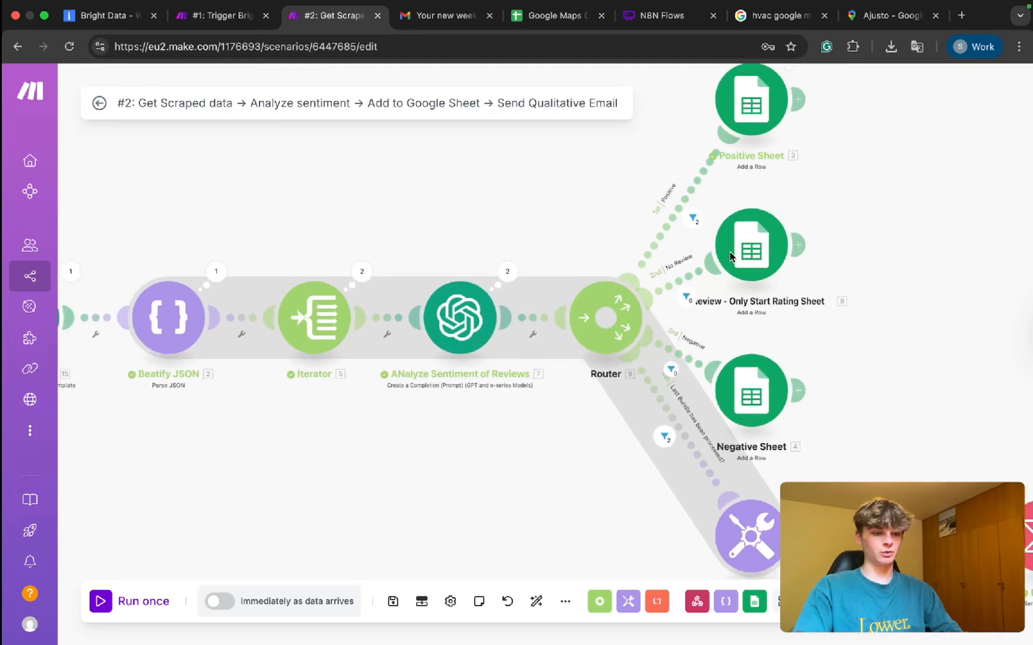
scroll(729, 256, down, 3)
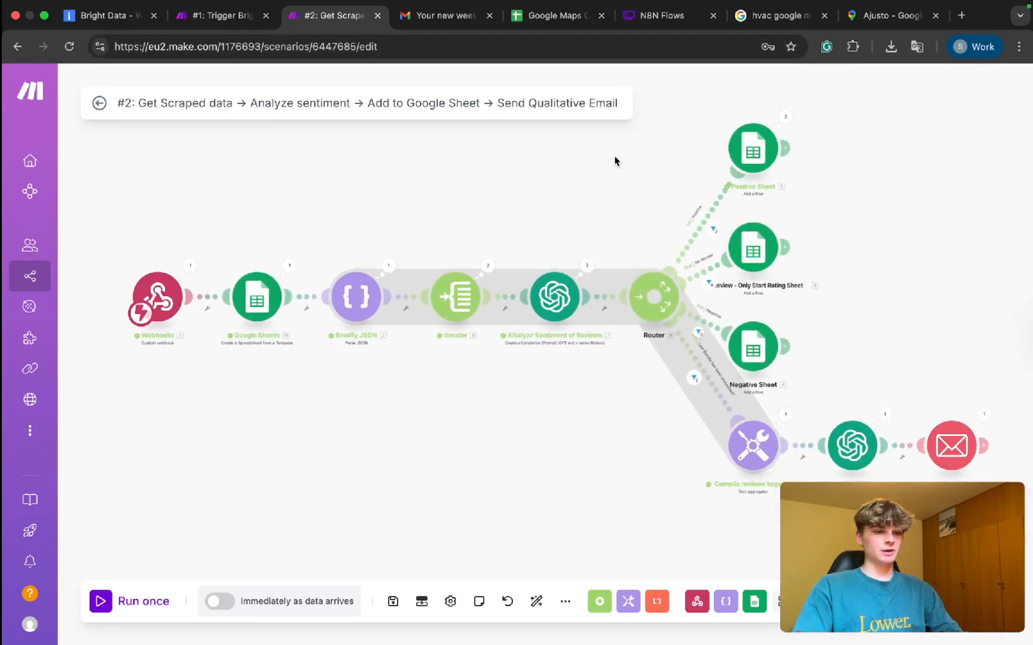
click(439, 18)
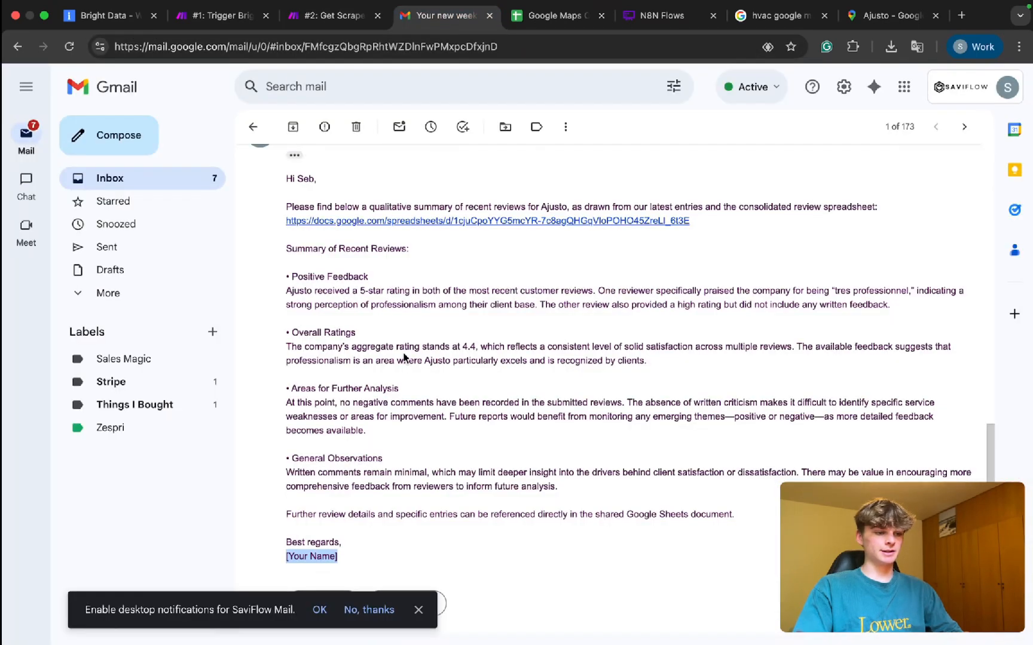
Review the digest's Positive Feedback and Overall Ratings, then open the linked review spreadsheet.
scroll(404, 358, down, 1)
scroll(404, 358, up, 3)
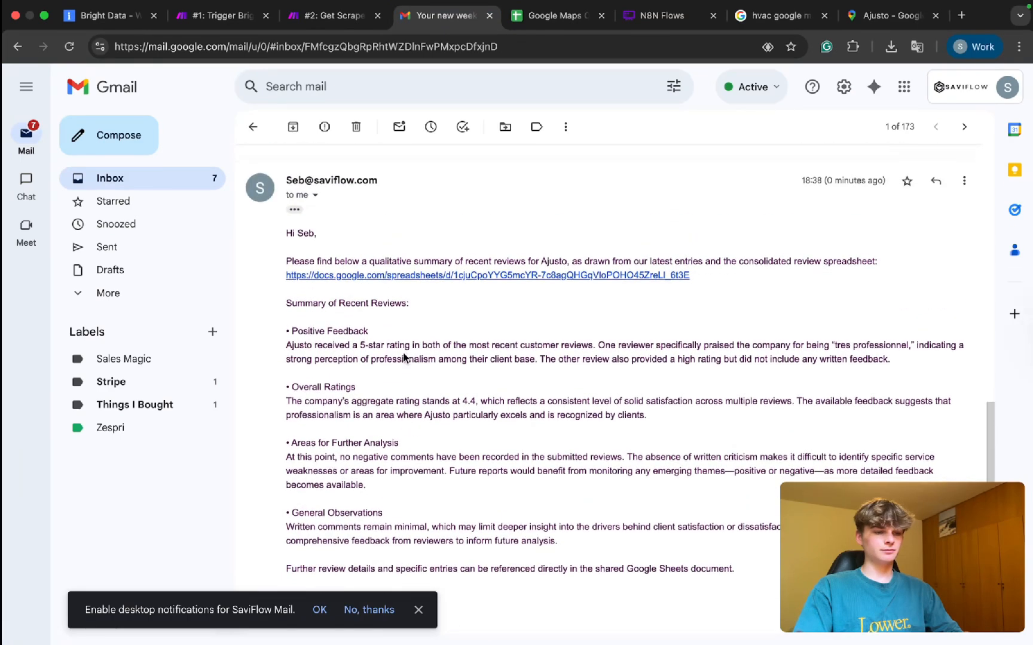
scroll(404, 357, down, 2)
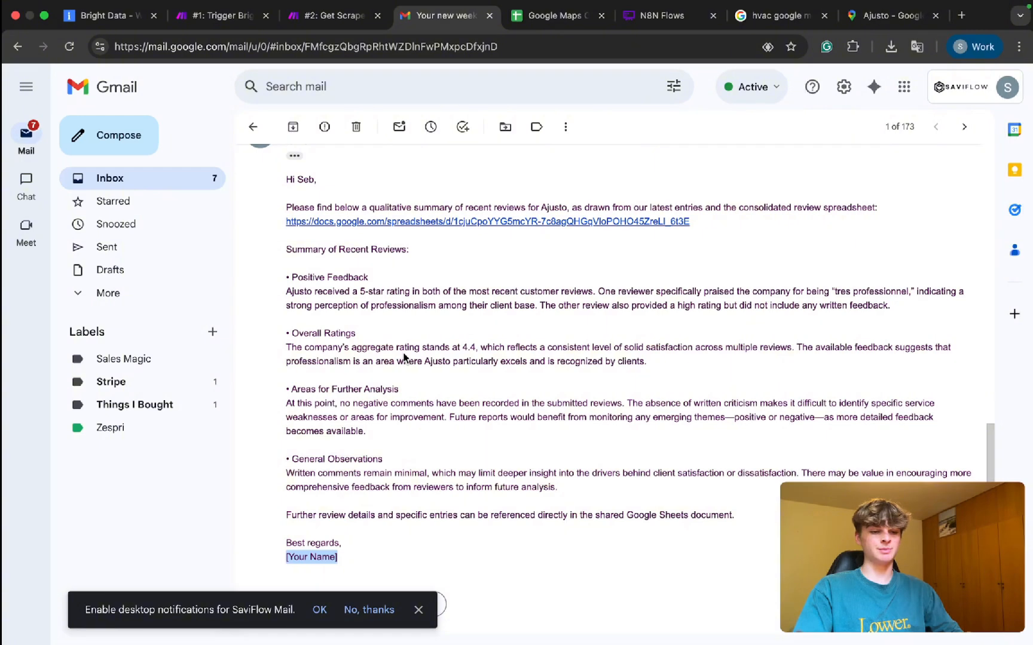
scroll(408, 390, down, 1)
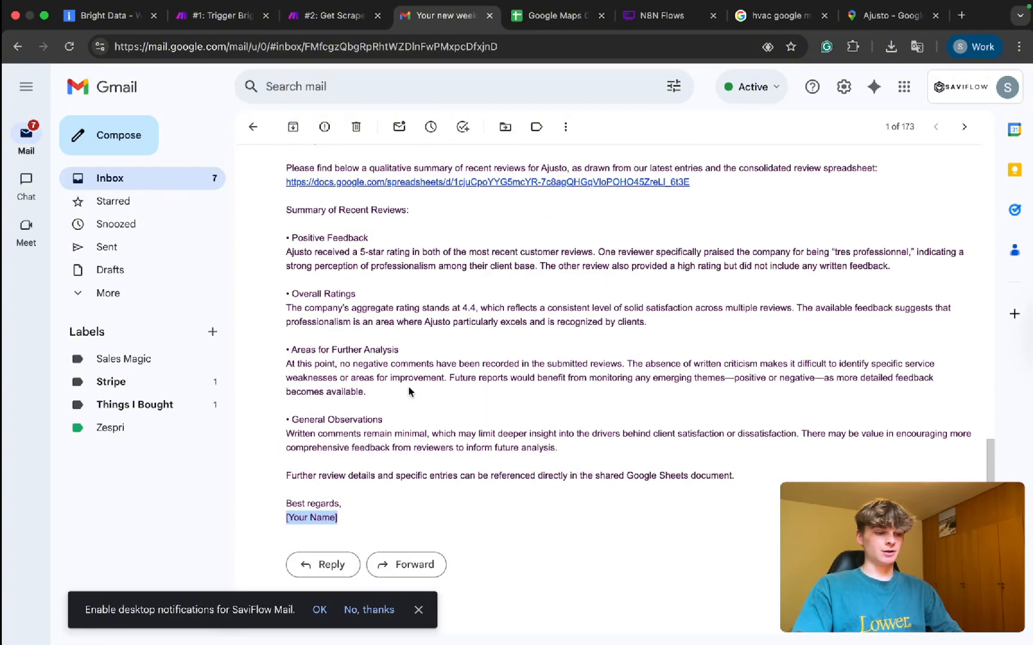
drag(289, 232, 388, 328)
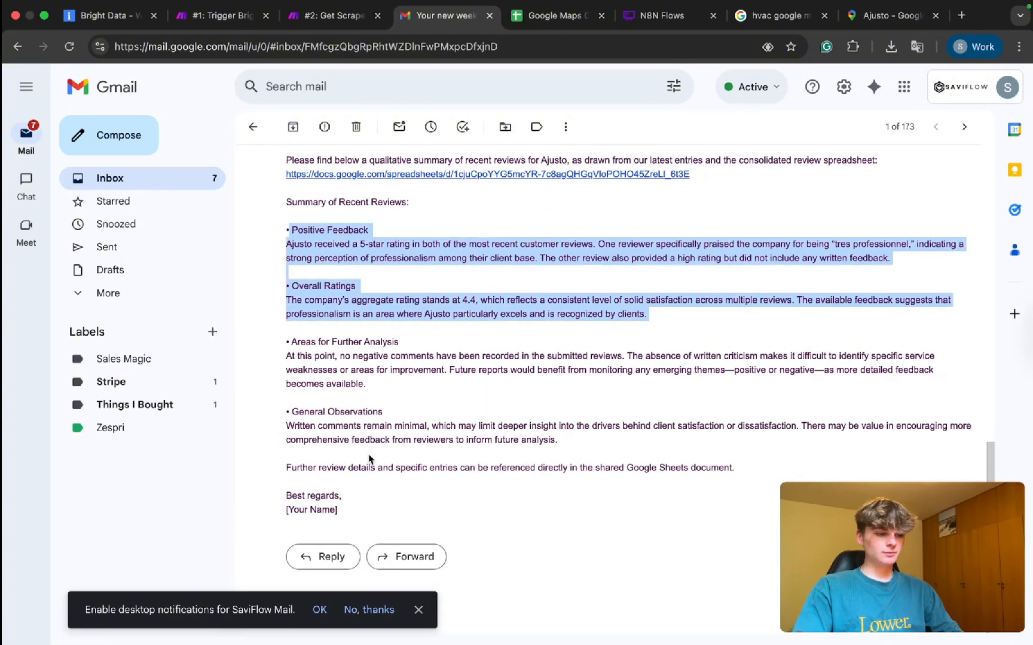
scroll(358, 382, up, 5)
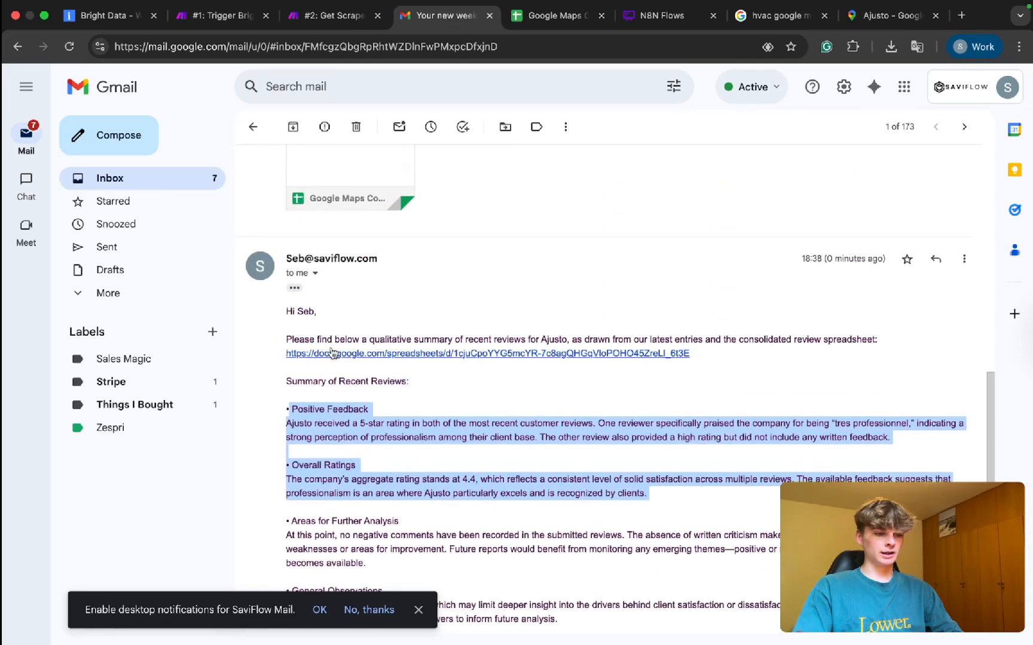
click(333, 353)
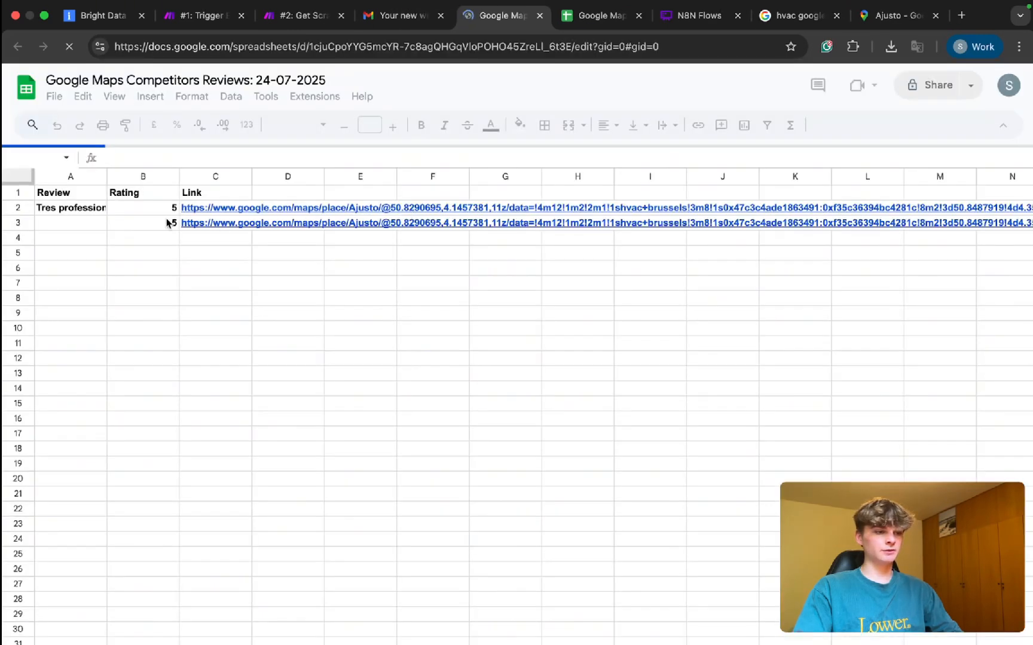
Unbold rows 2 to 1000 in the template review spreadsheet and return to cell A1.
click(71, 209)
drag(72, 210, 78, 225)
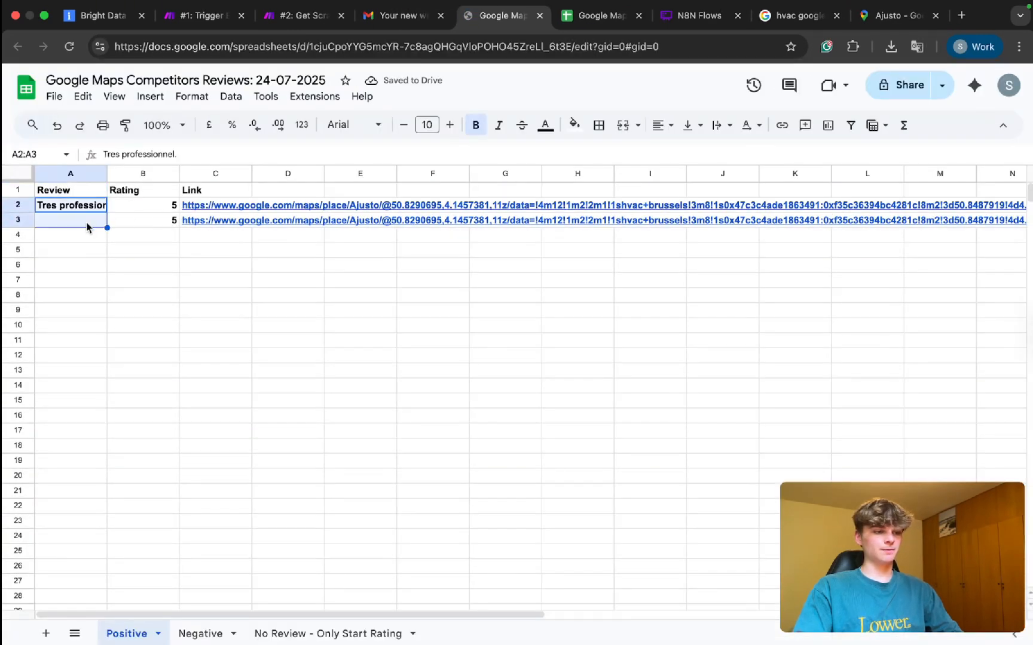
double_click(87, 223)
click(68, 208)
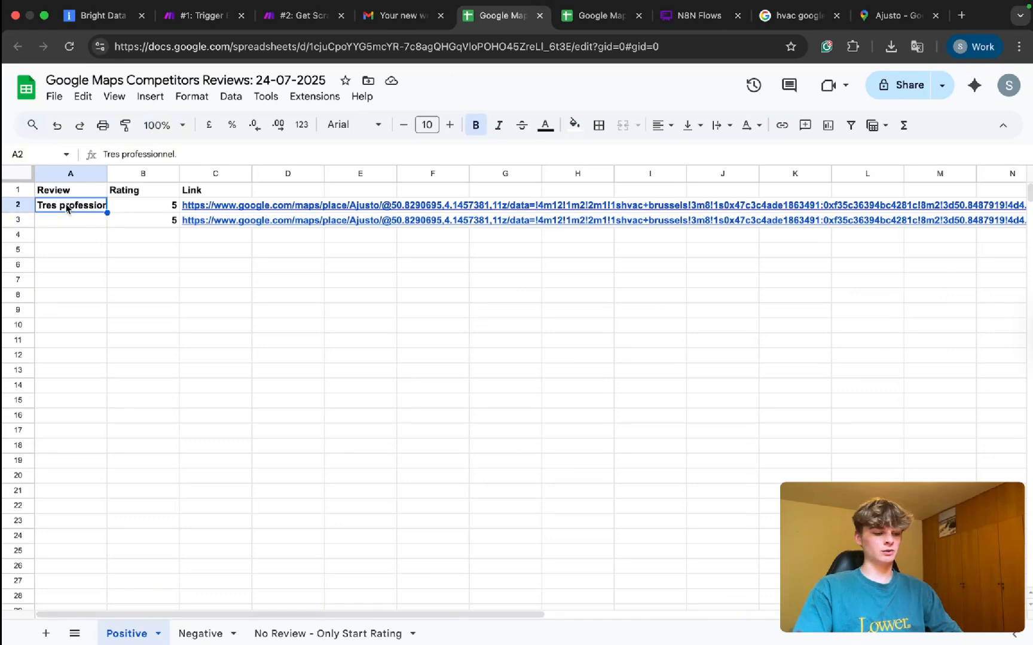
key(ctrl+Tab)
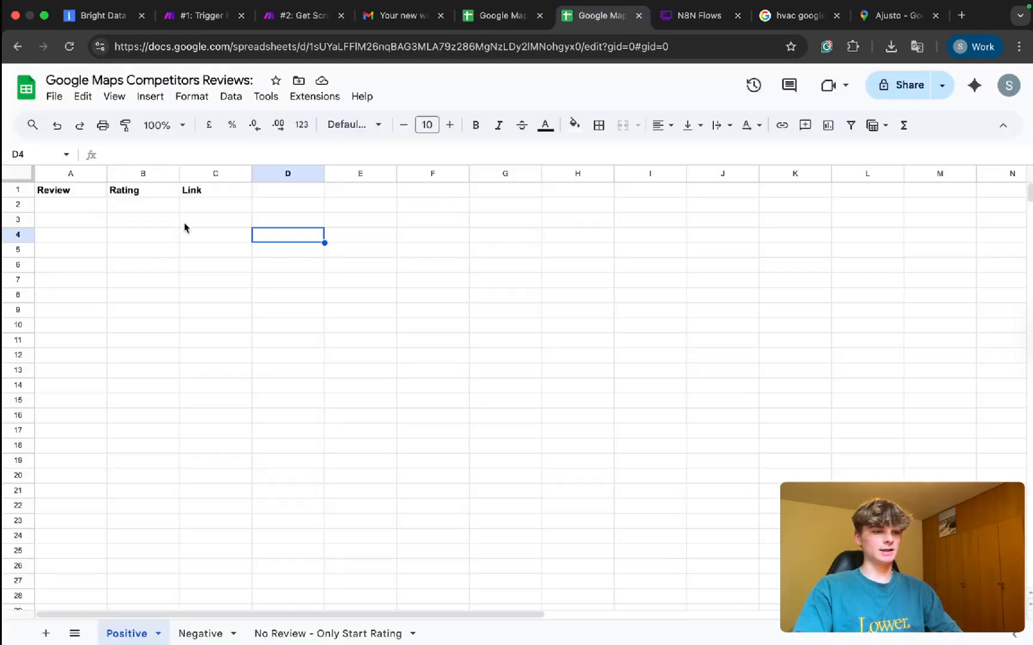
click(73, 209)
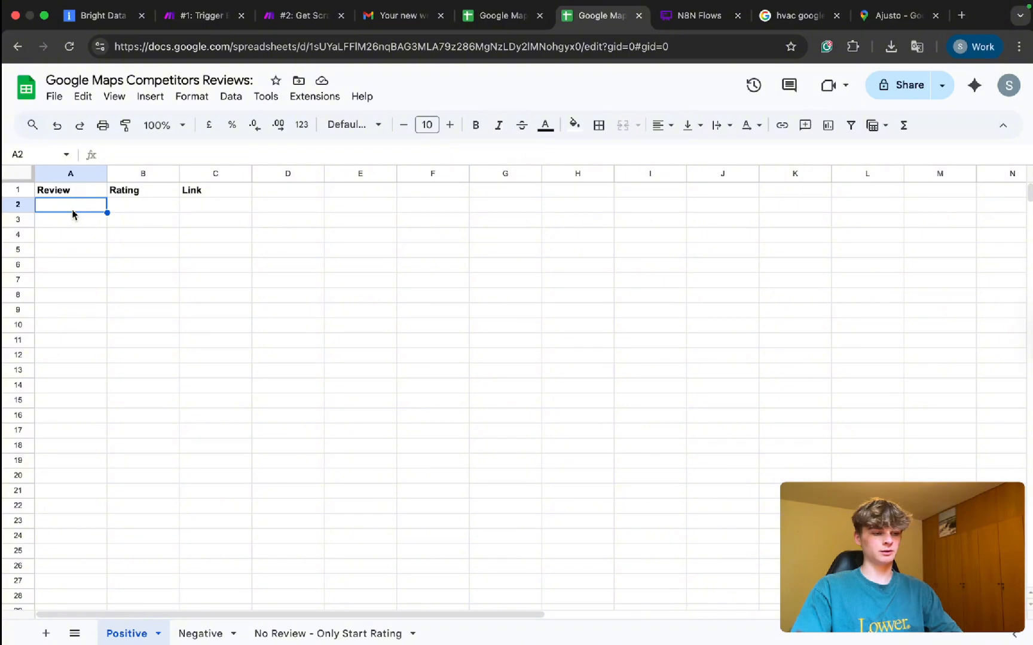
click(18, 205)
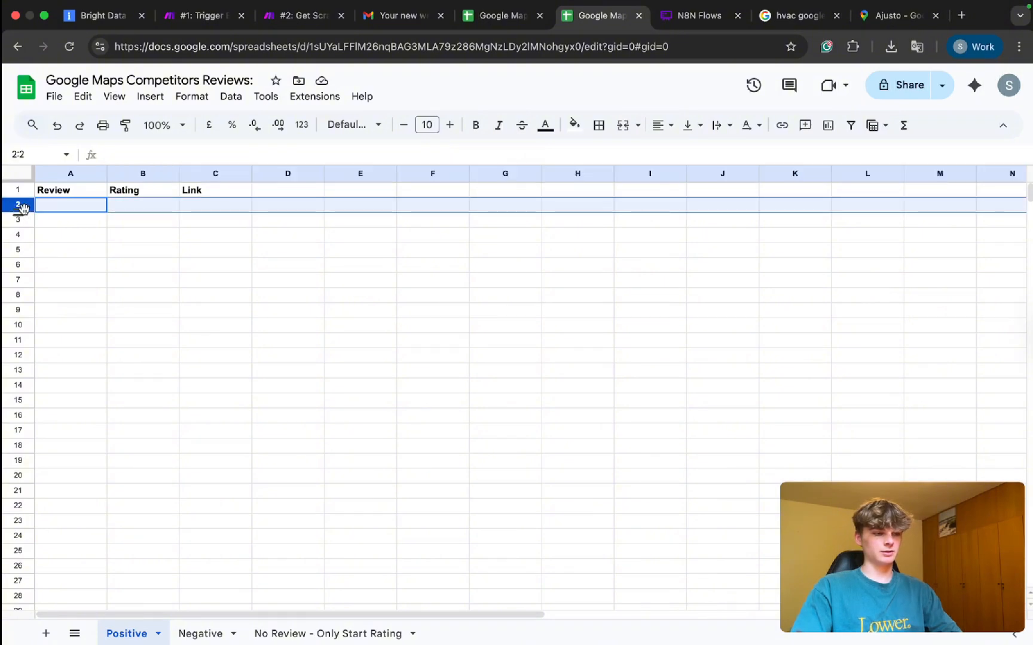
key(ctrl+shift+Down)
key(super+b)
key(super+b)
click(225, 238)
scroll(224, 238, up, 20)
click(225, 238)
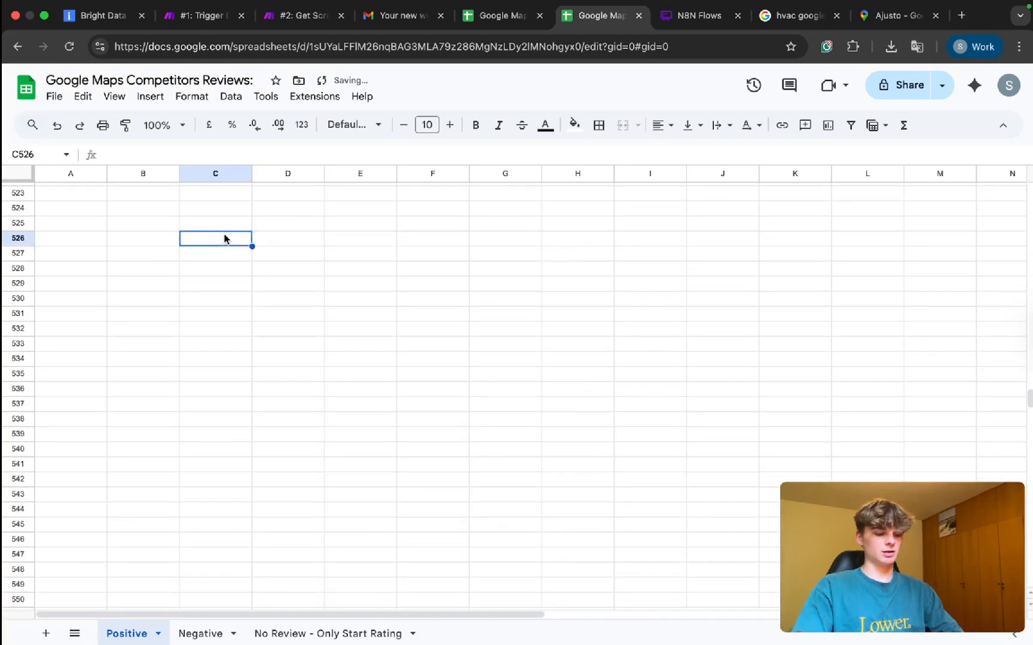
key(super+Right)
key(super+Up)
key(super+Left)
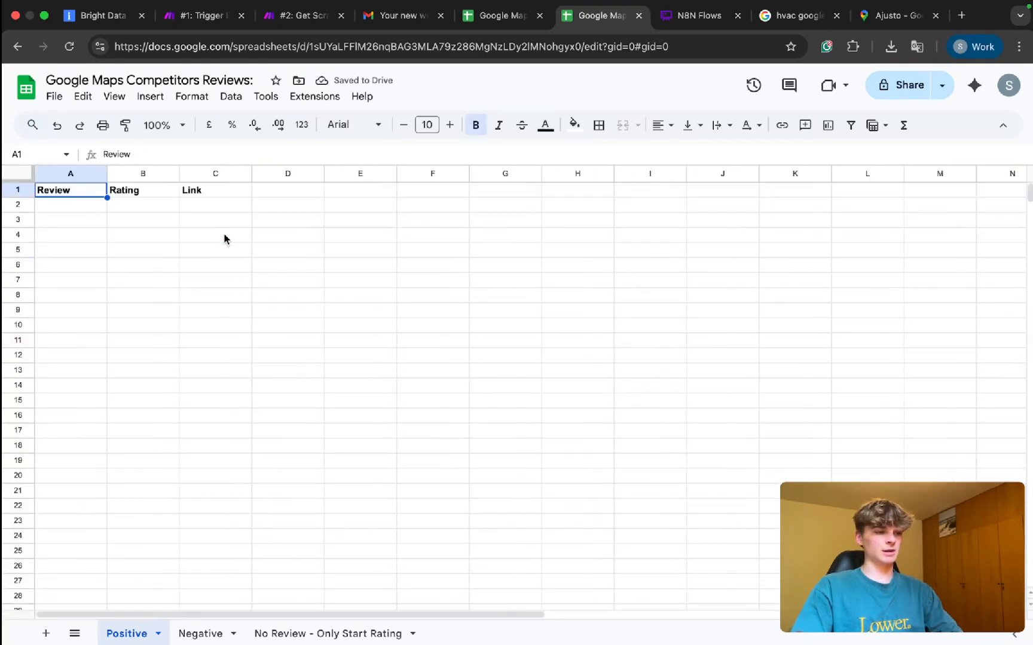
In the dated 24-07-2025 spreadsheet, select both Ajusto review rows and preview the Maps link.
click(494, 30)
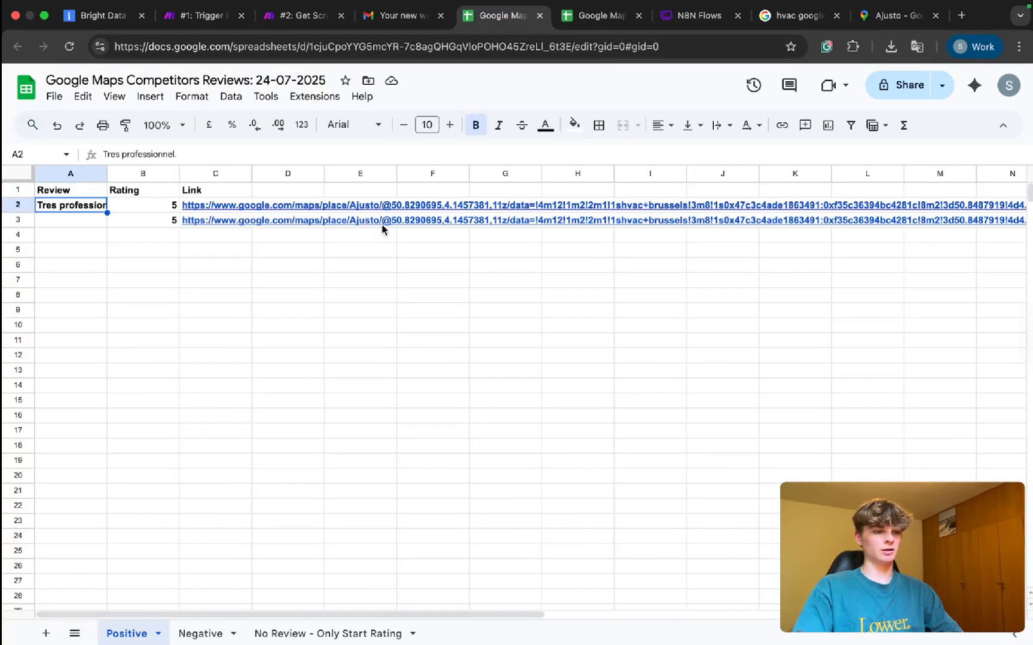
drag(78, 208, 211, 240)
drag(66, 190, 183, 188)
click(125, 208)
drag(86, 210, 193, 224)
click(143, 251)
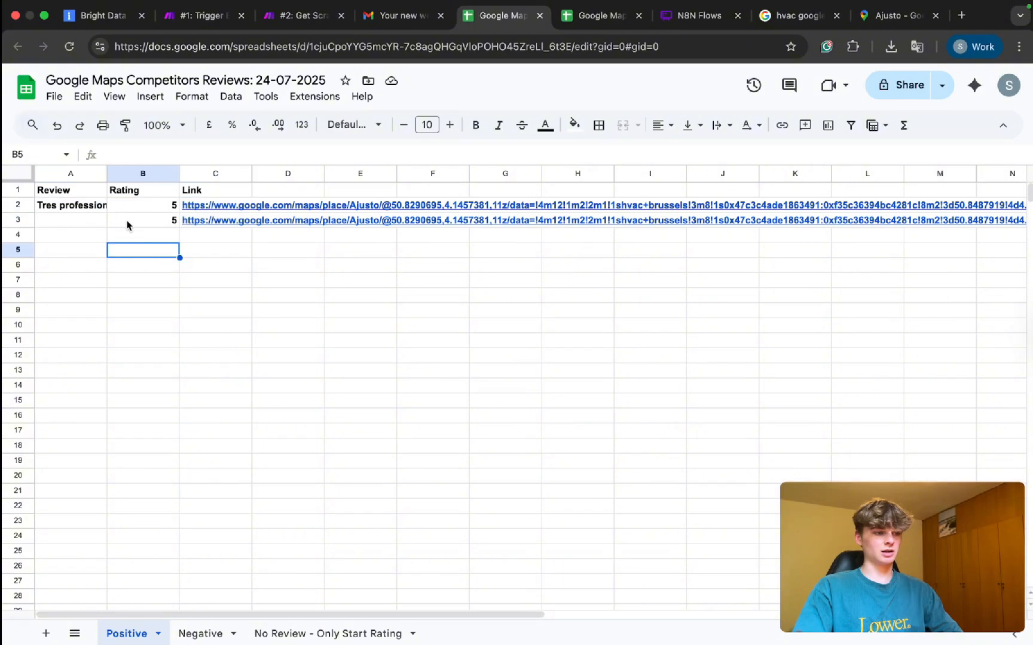
drag(88, 205, 219, 223)
click(400, 342)
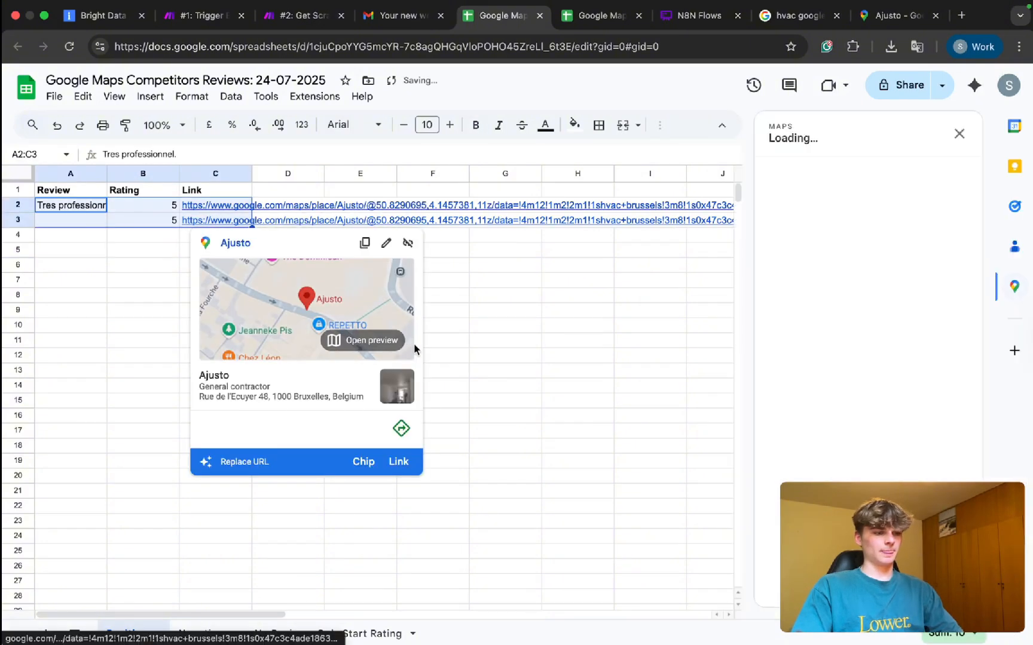
Preview Ajusto's map from the Maps link in C2, then close the side panel.
click(961, 134)
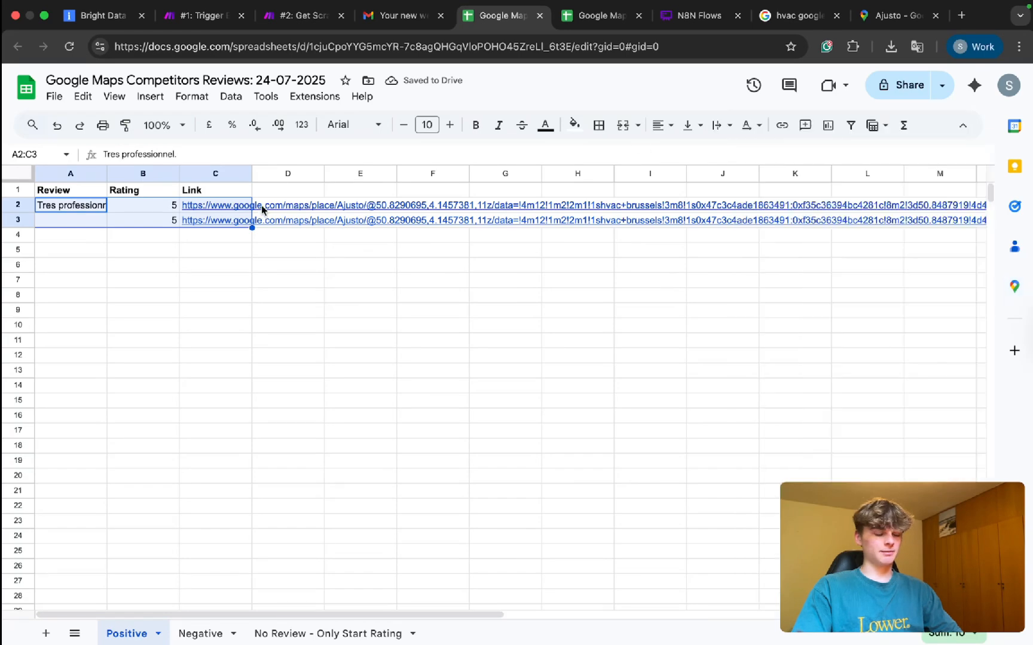
click(215, 279)
click(215, 205)
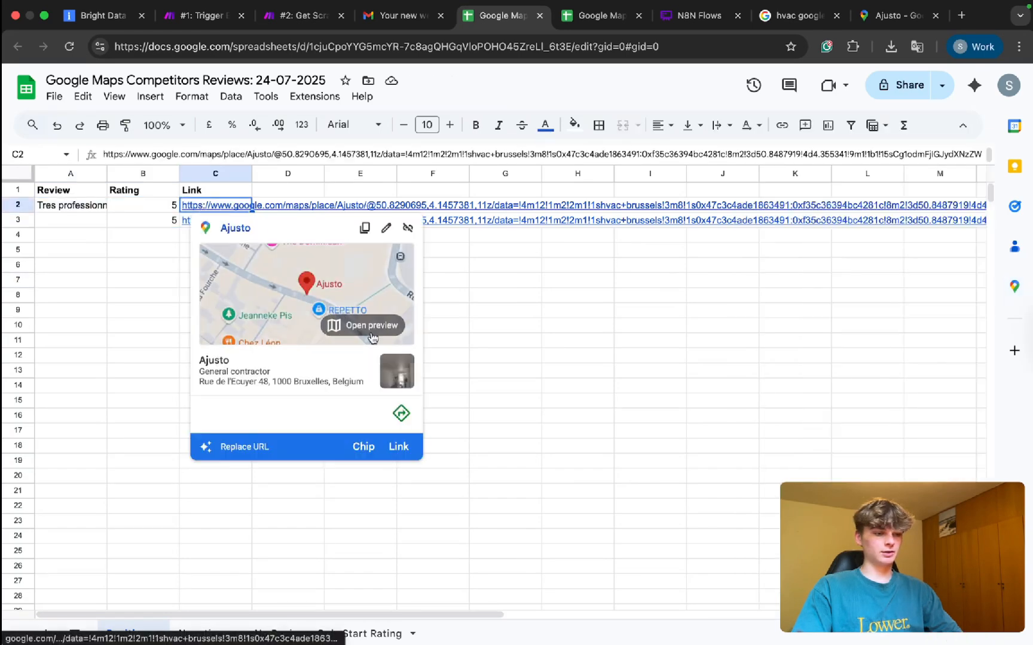
click(371, 325)
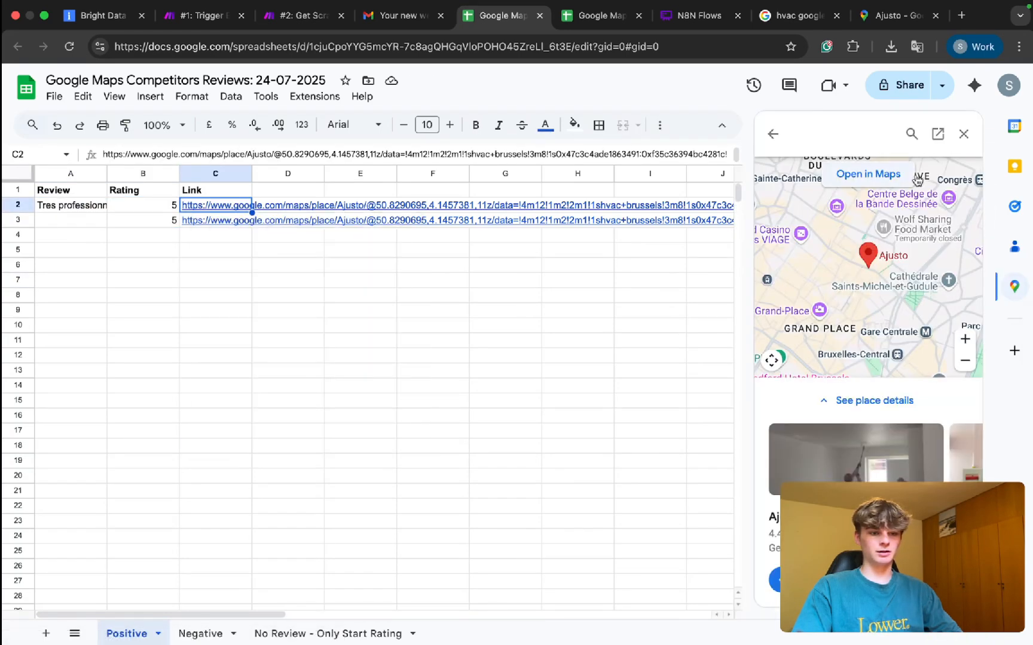
scroll(868, 250, down, 5)
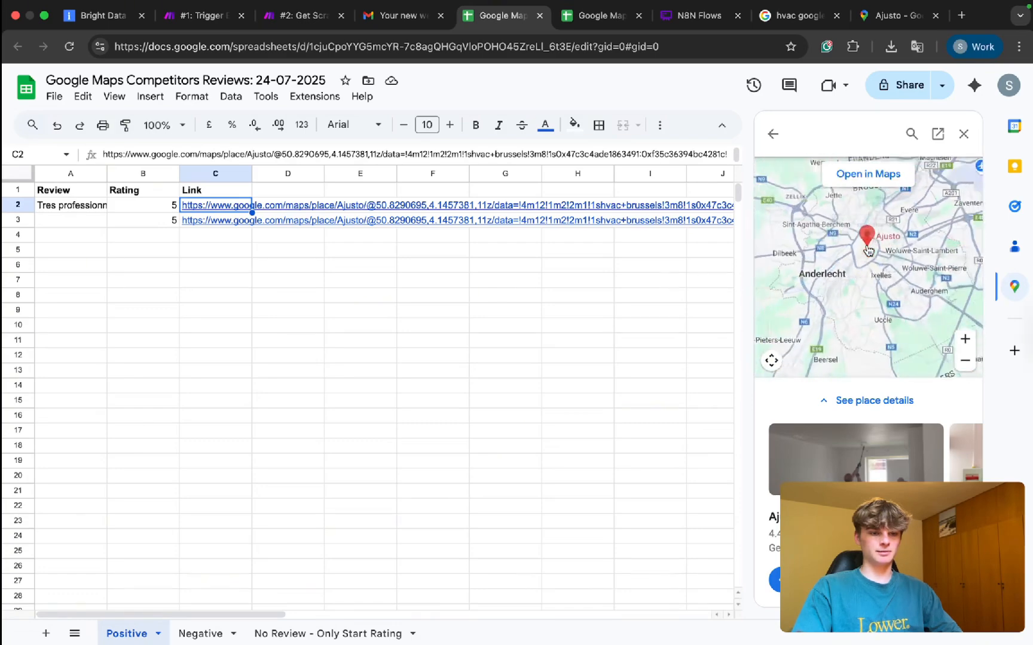
scroll(868, 250, down, 5)
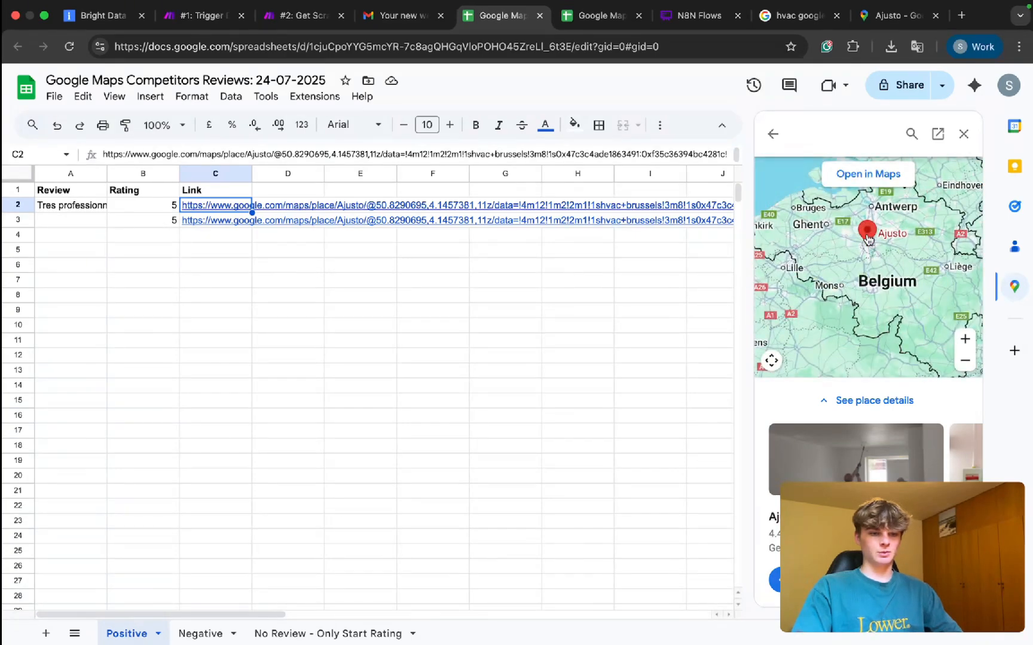
scroll(869, 239, up, 5)
click(963, 134)
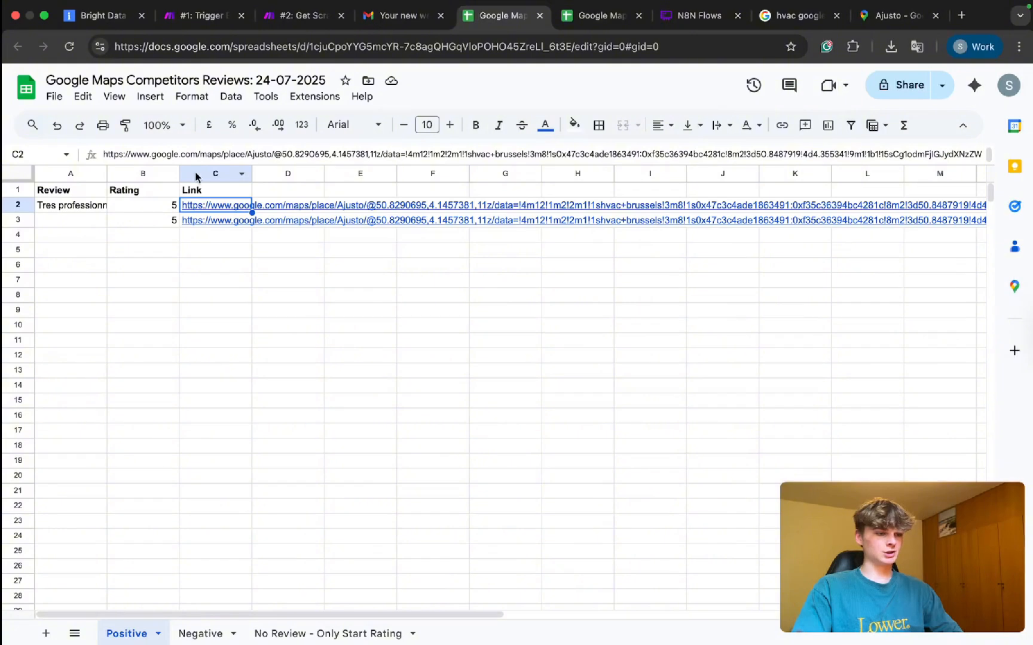
Inspect the ratings in B2 and B3, leaving the review rows unchanged.
click(132, 205)
click(135, 214)
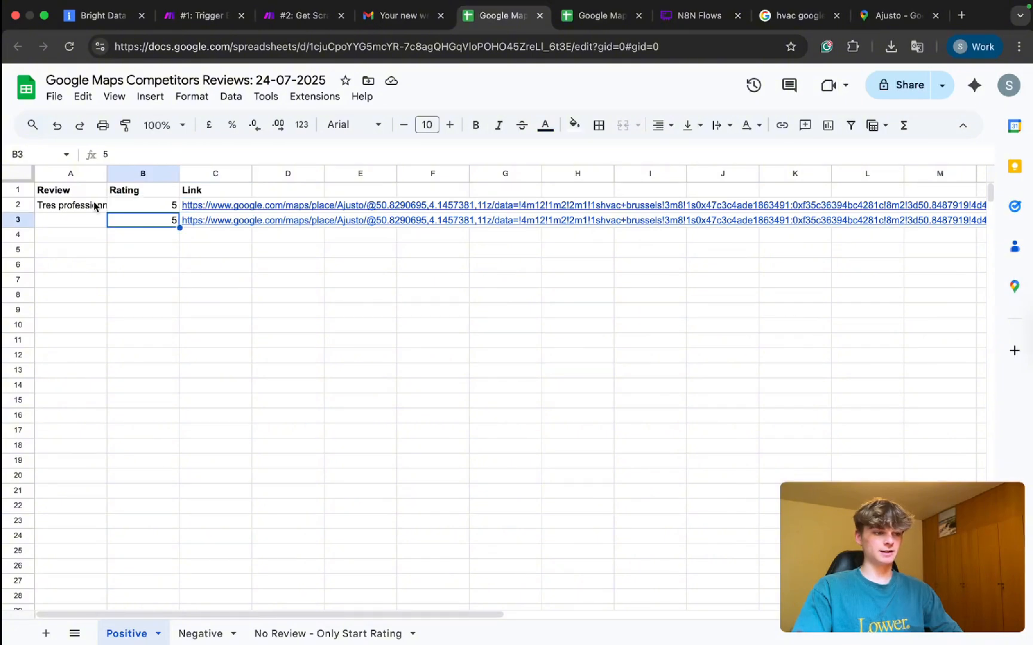
click(94, 207)
click(94, 236)
double_click(158, 219)
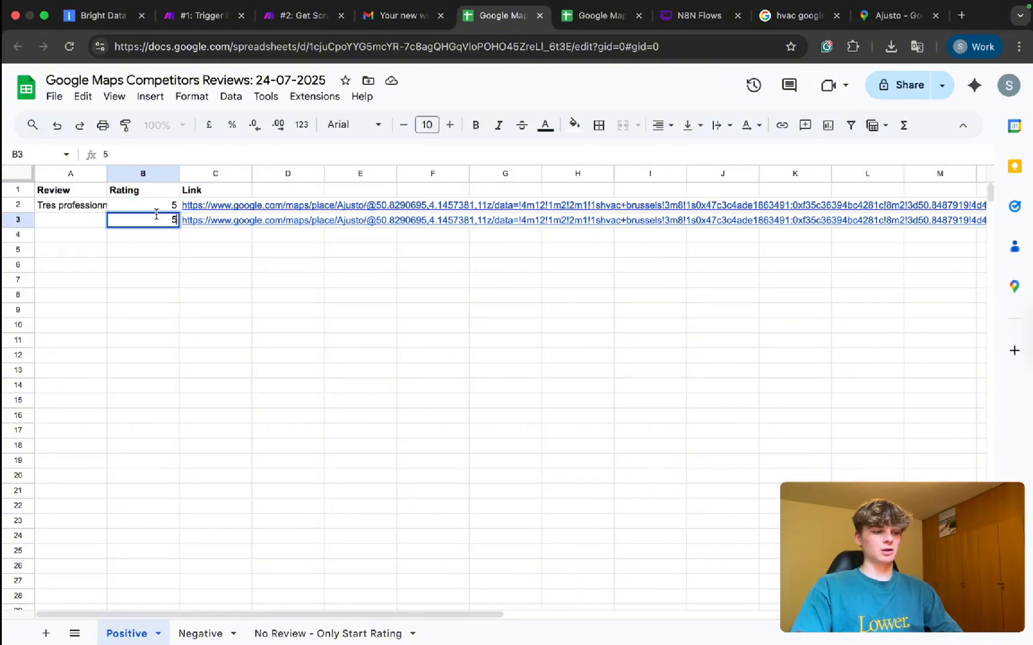
click(153, 206)
click(249, 328)
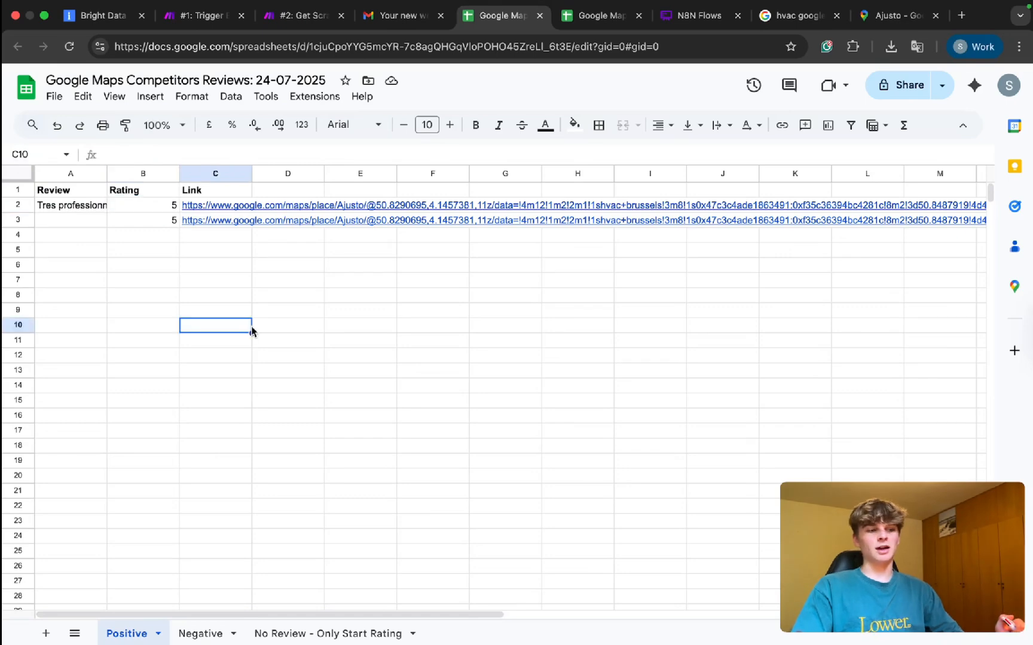
Recheck the Gmail digest and Ajusto's Google Maps reviews, then go to the #1 Trigger scenario.
click(395, 18)
click(460, 464)
scroll(459, 460, down, 3)
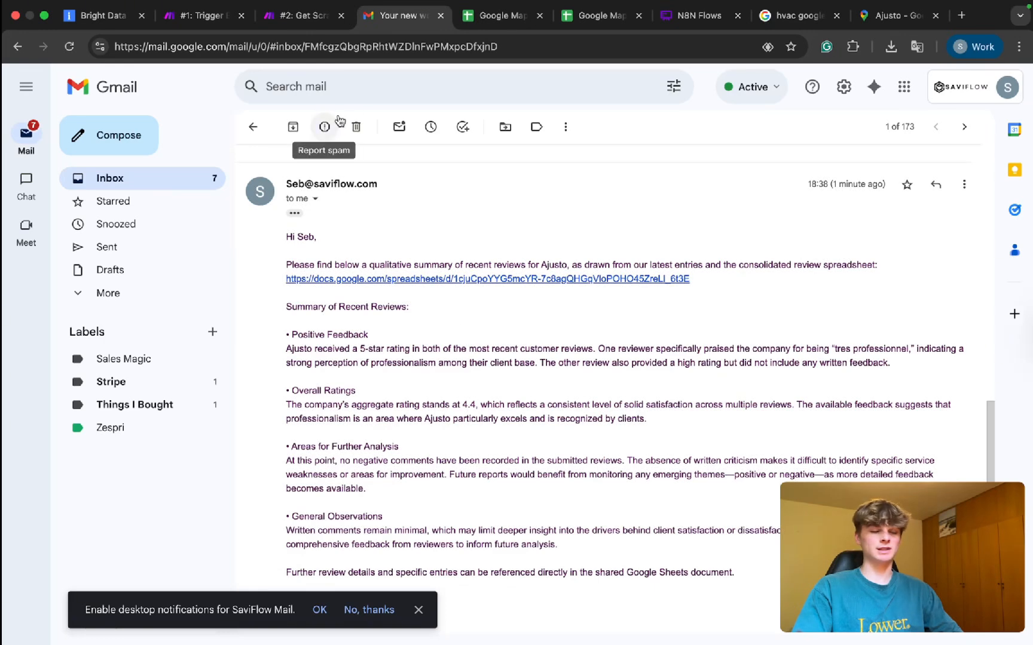
click(889, 21)
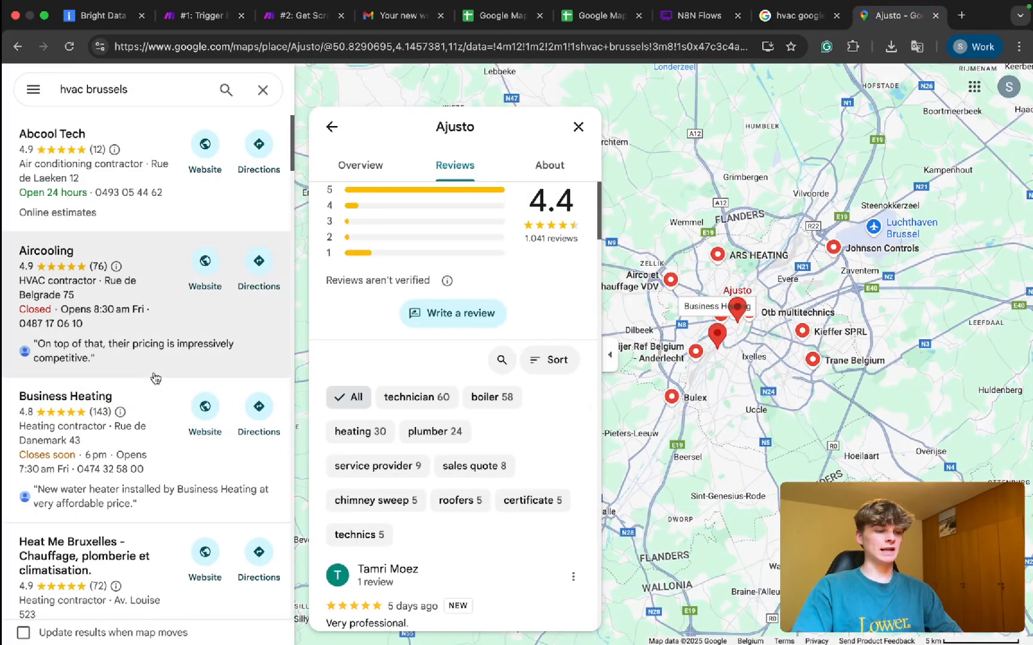
scroll(150, 443, down, 4)
click(204, 22)
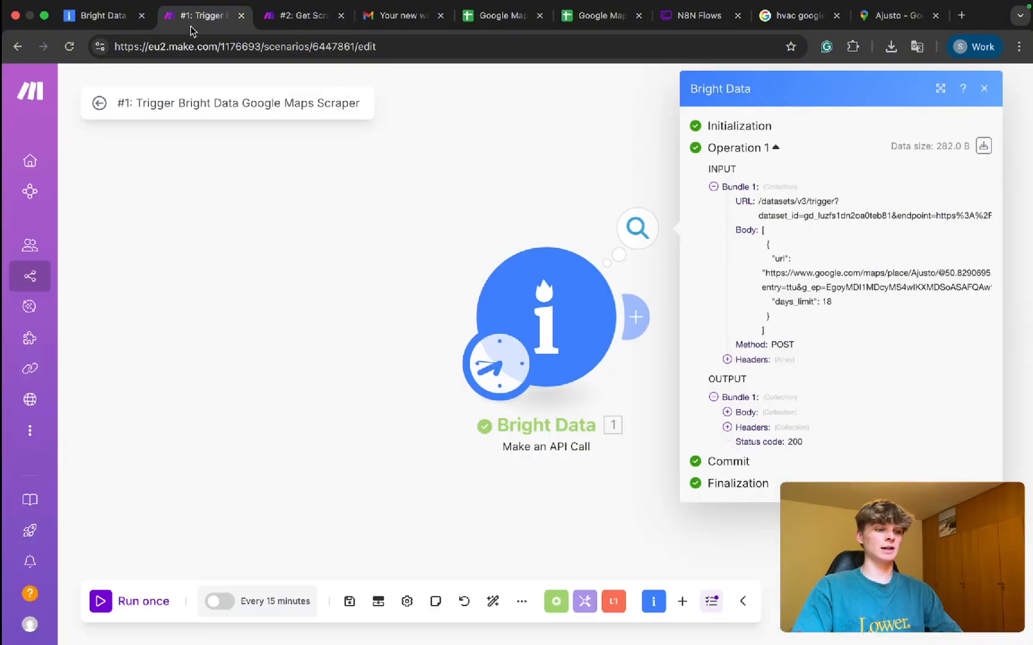
Change days_limit in the Bright Data trigger's request body from 18 to 31.
click(520, 287)
scroll(685, 438, down, 5)
scroll(747, 446, down, 2)
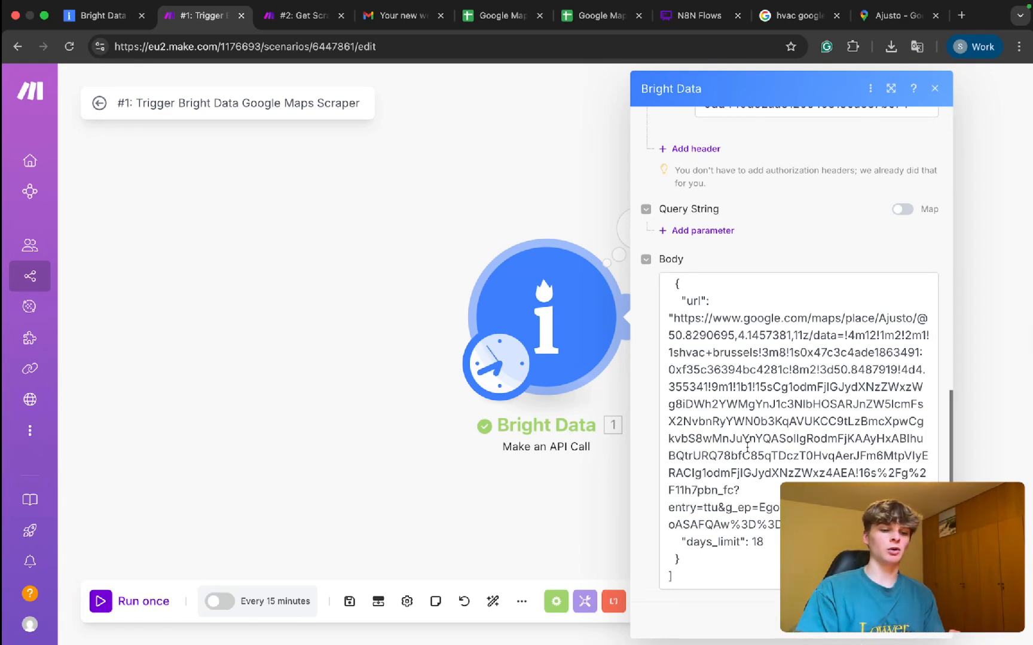
click(764, 540)
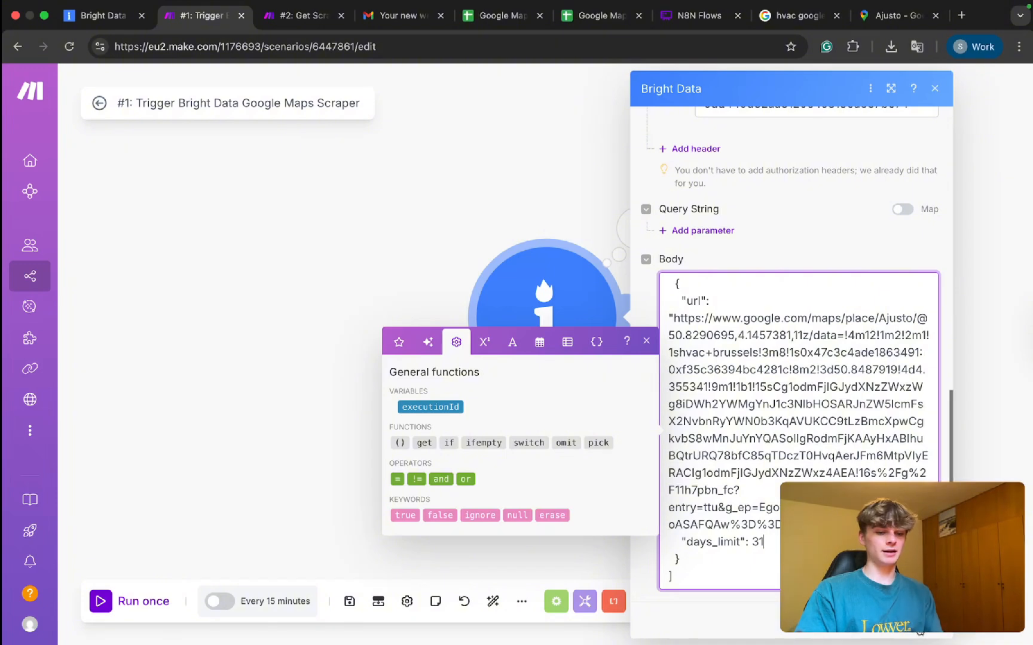
click(921, 624)
Recheck the Bright Data body's days_limit value, then view the second scenario.
click(282, 23)
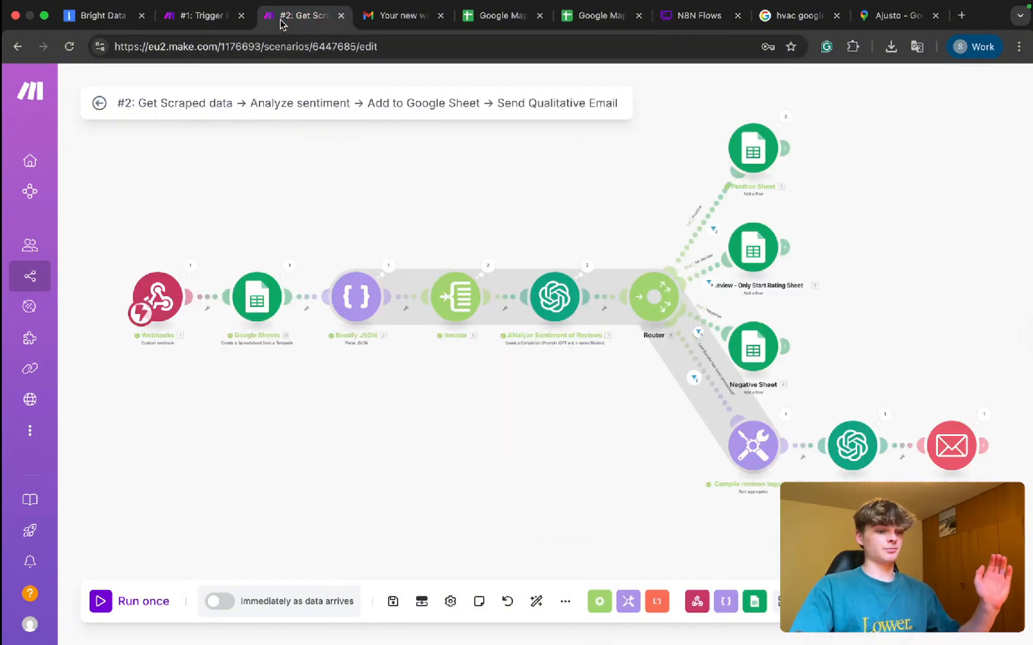
click(199, 21)
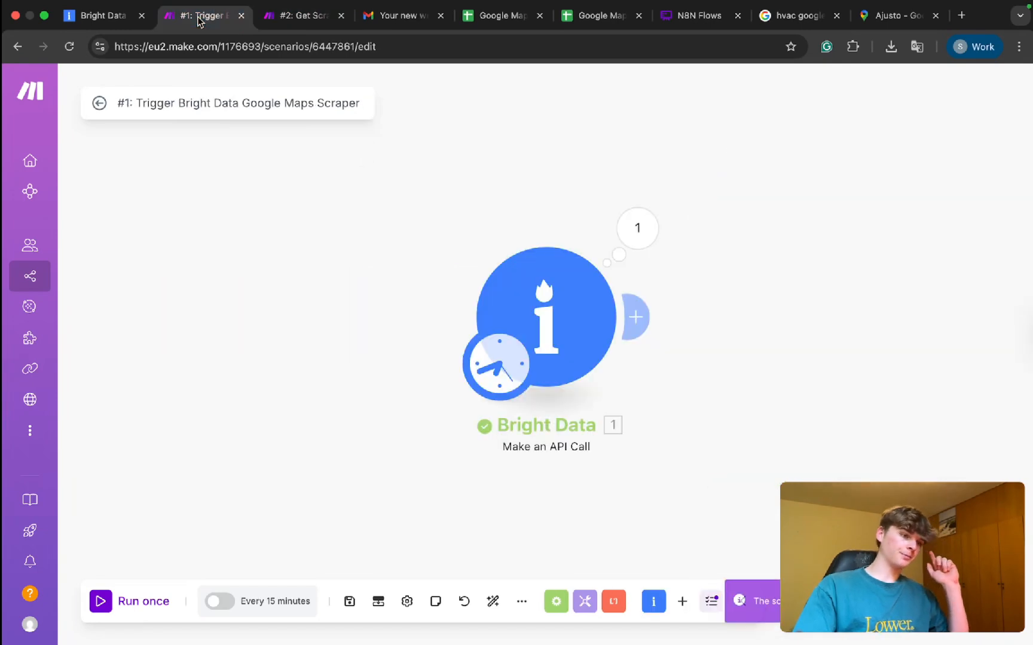
click(604, 316)
scroll(747, 397, down, 5)
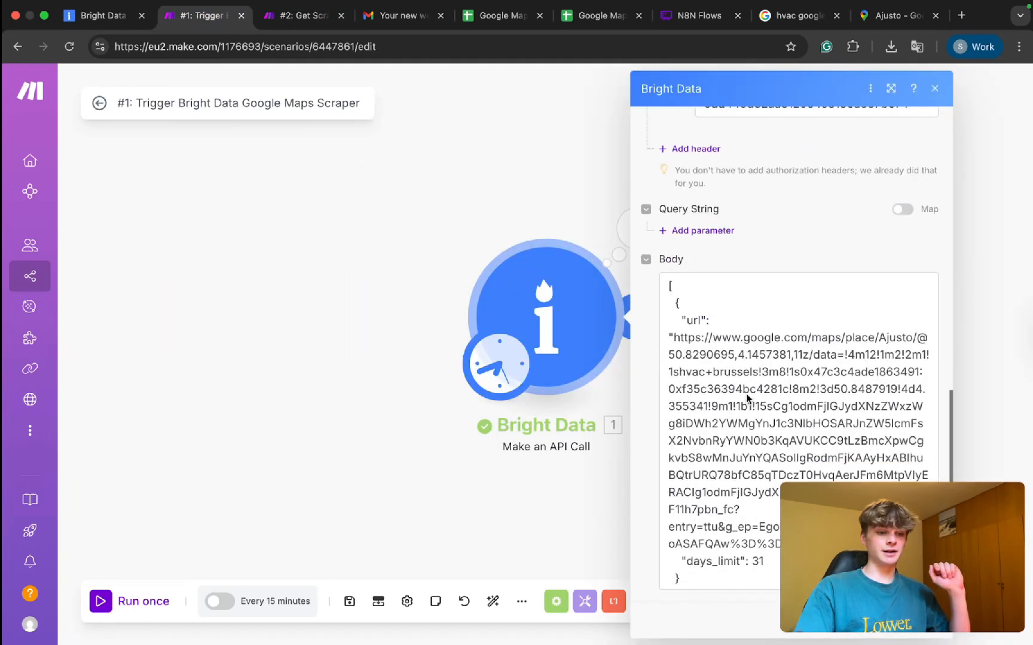
scroll(740, 347, down, 1)
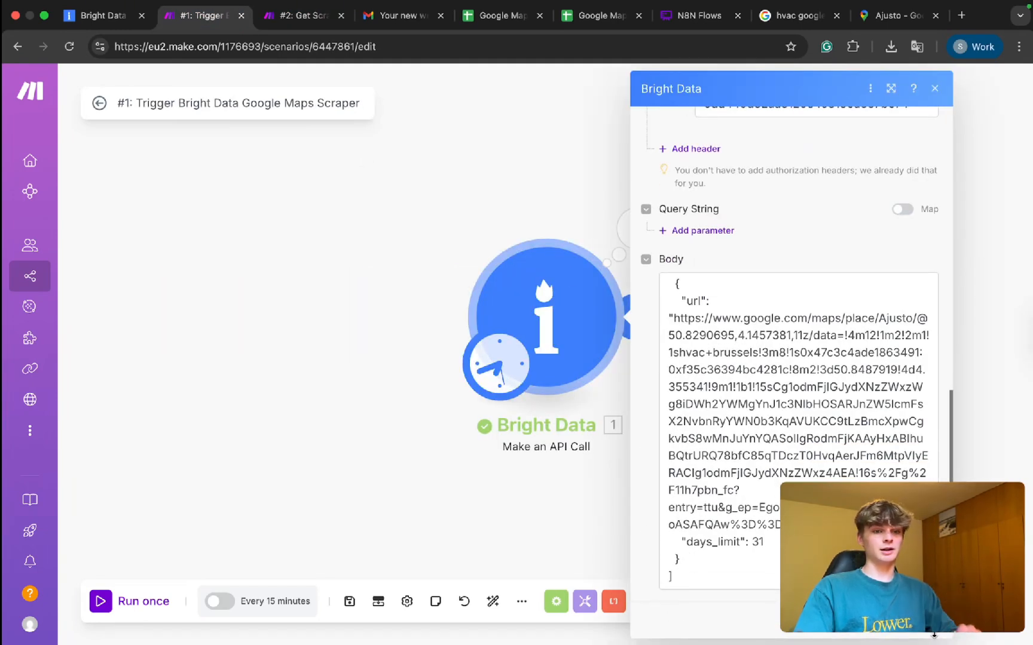
click(924, 630)
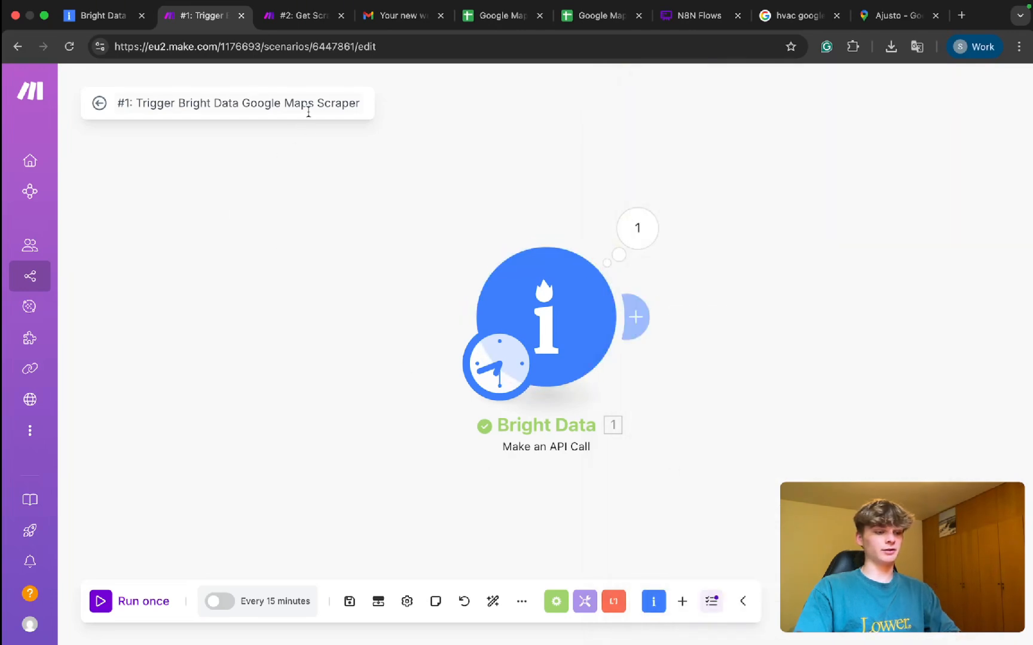
click(289, 15)
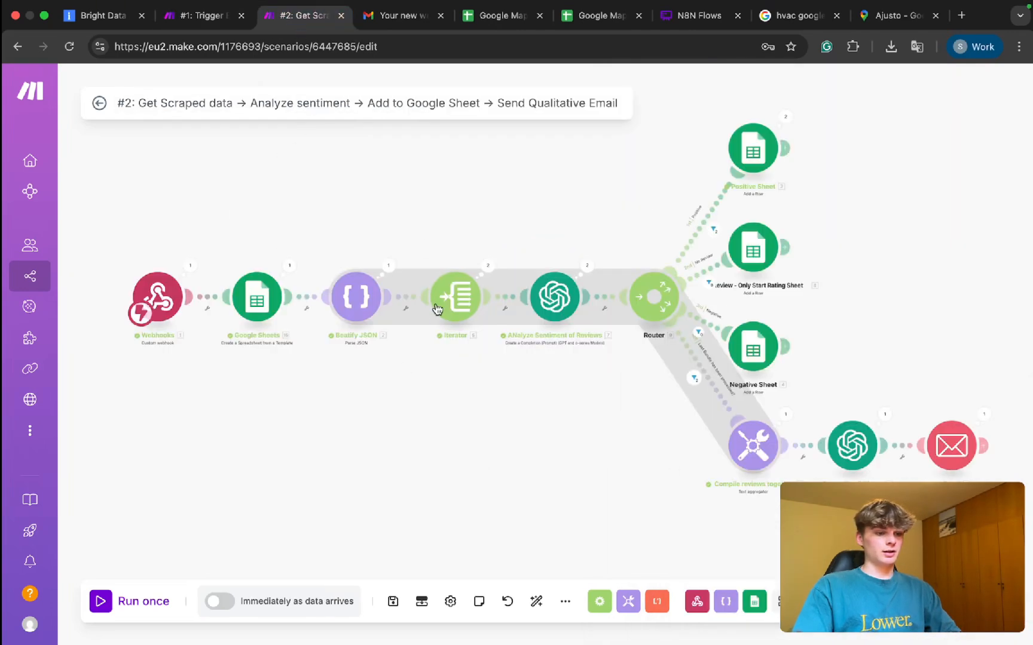
scroll(170, 204, down, 2)
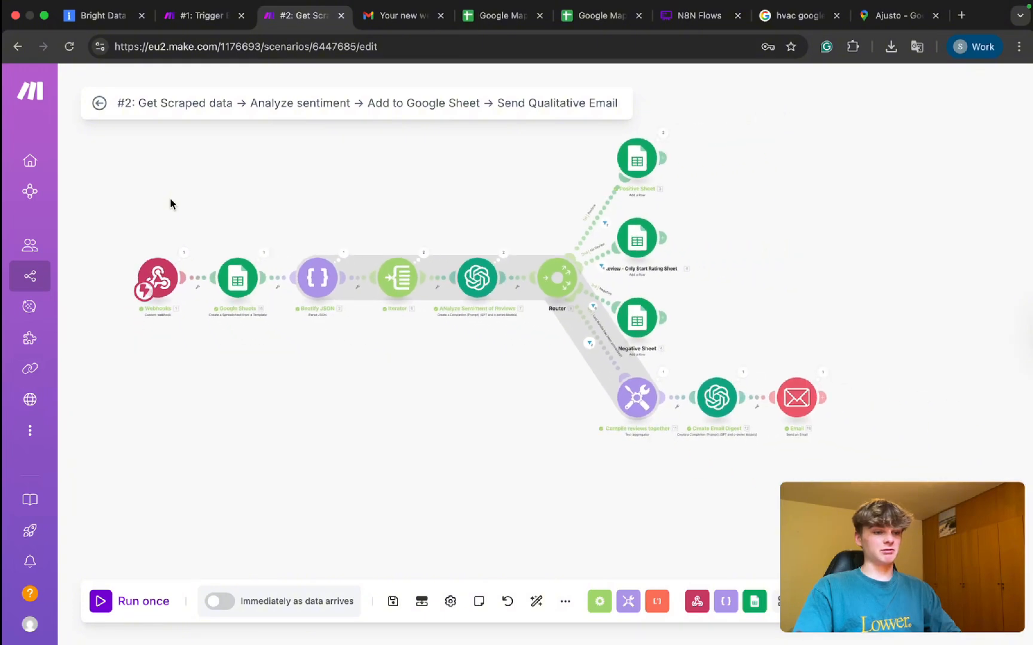
Schedule the trigger scenario to run on Days of the month, day 30.
click(198, 19)
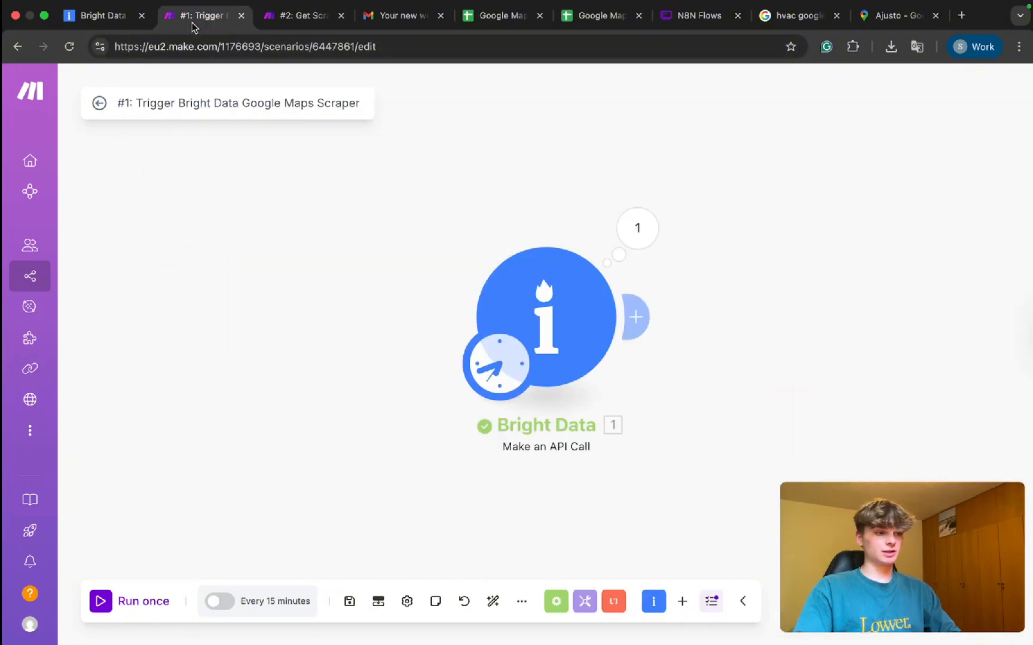
click(505, 374)
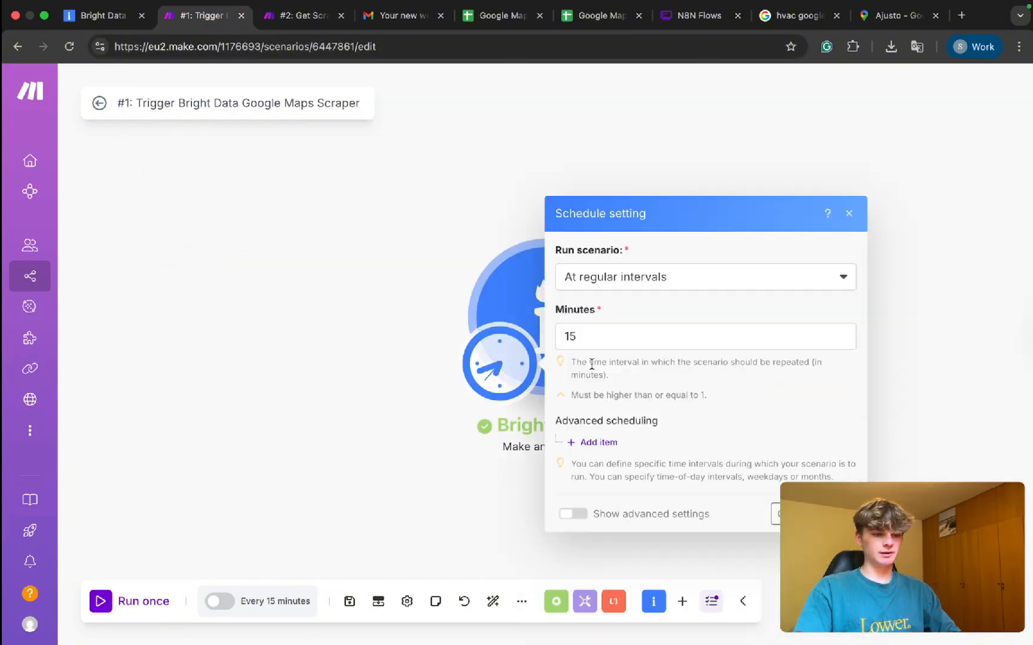
click(599, 281)
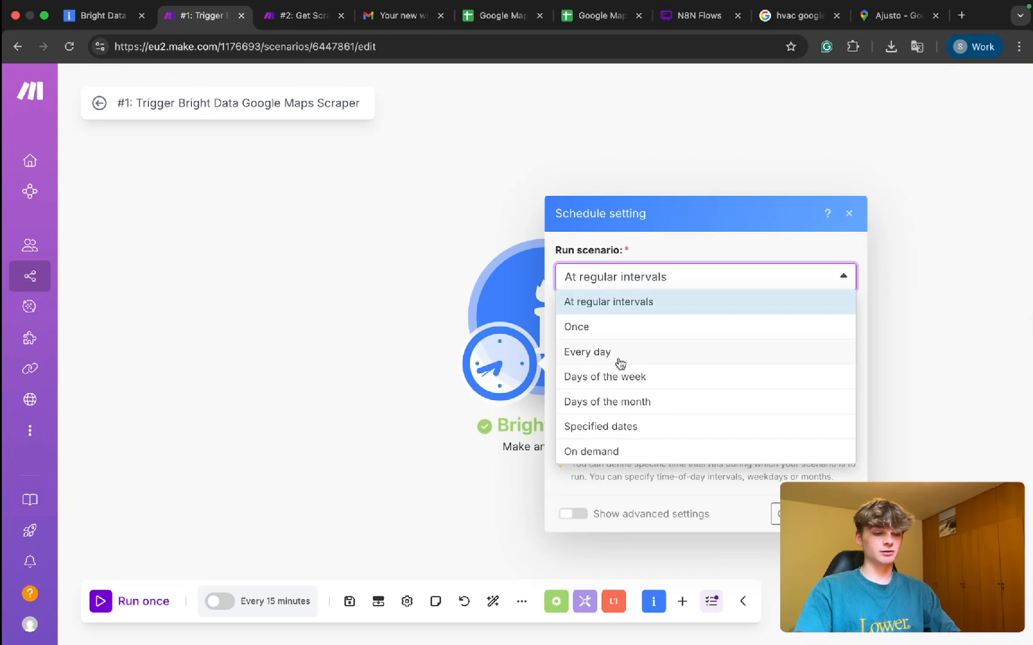
click(627, 404)
click(603, 238)
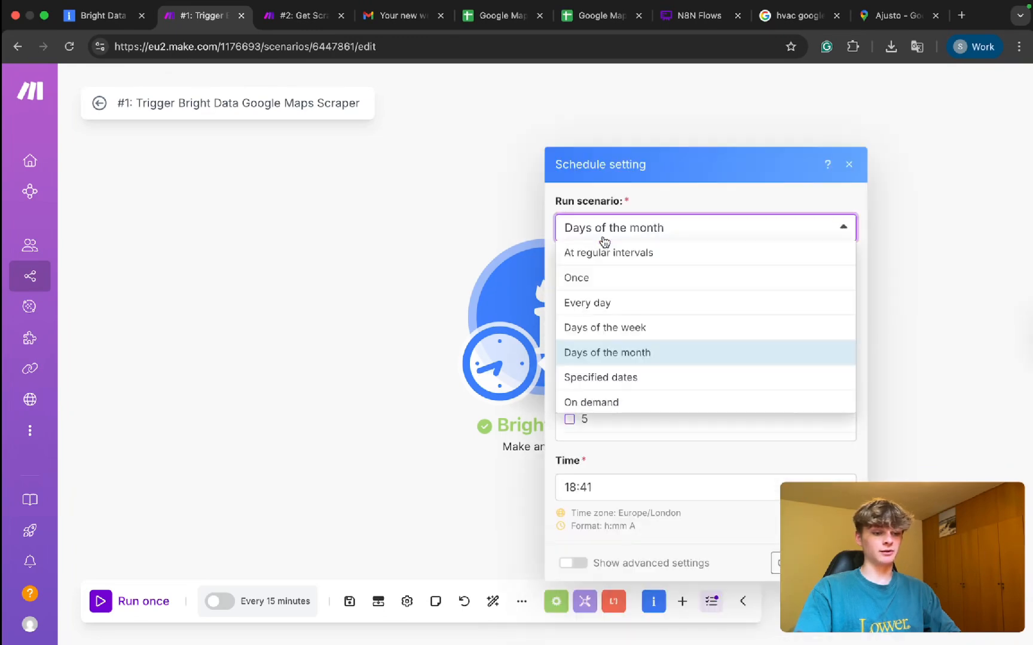
click(619, 355)
scroll(618, 411, down, 10)
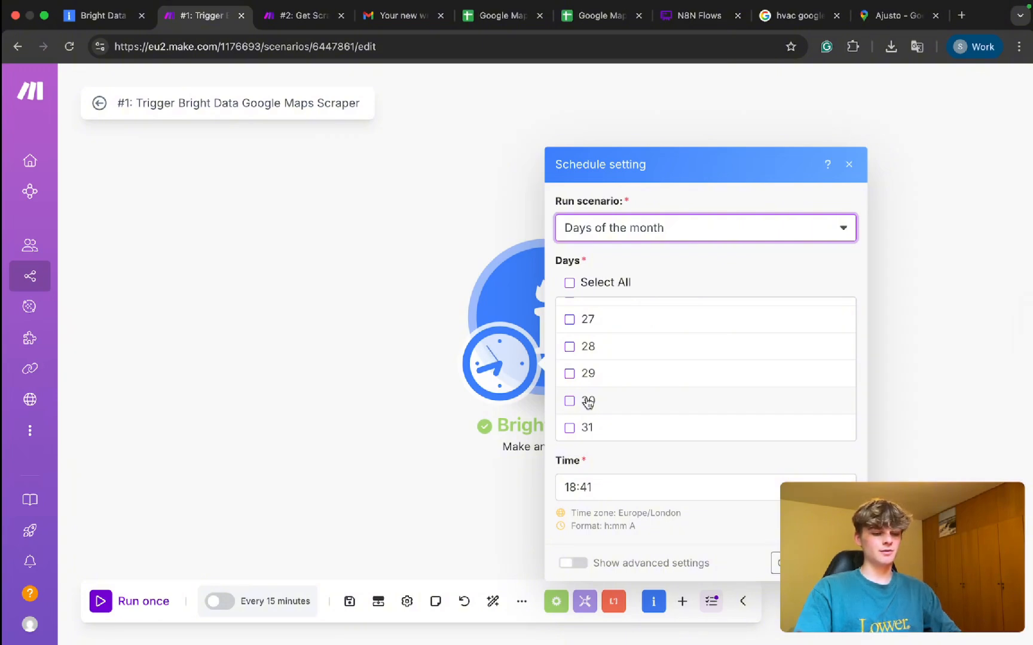
click(632, 412)
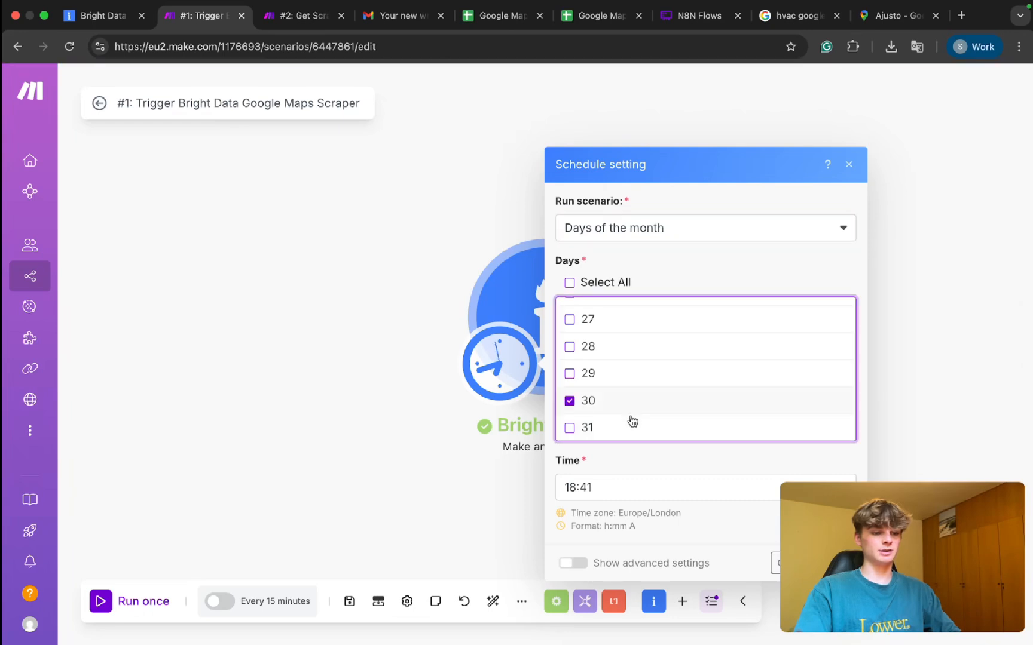
Set the run time to 11:00 PM, save the schedule, and postpone activation.
click(638, 482)
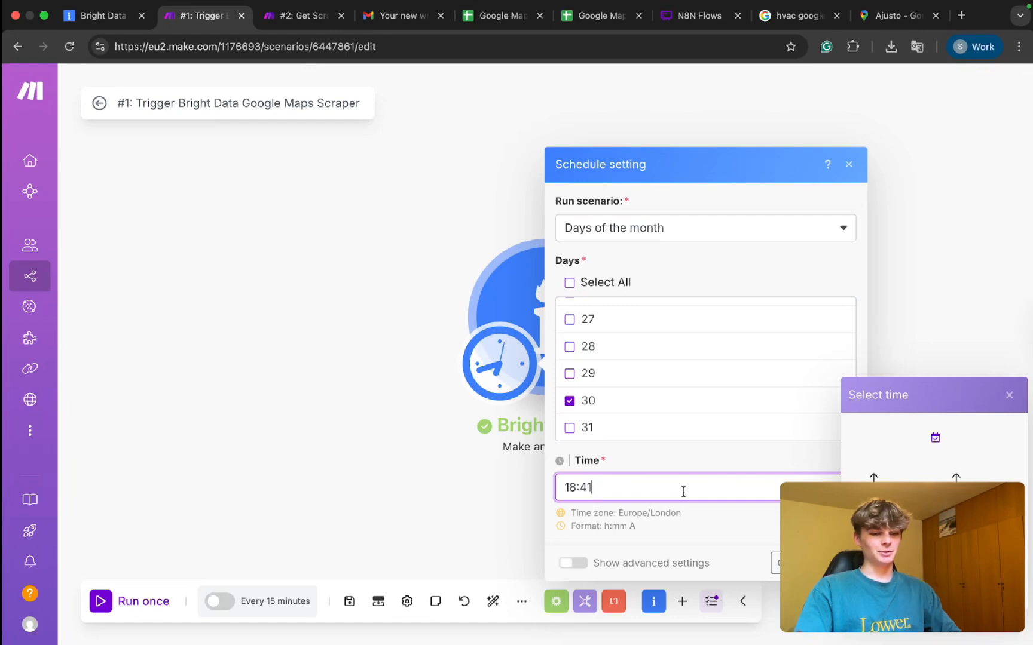
click(869, 475)
click(870, 475)
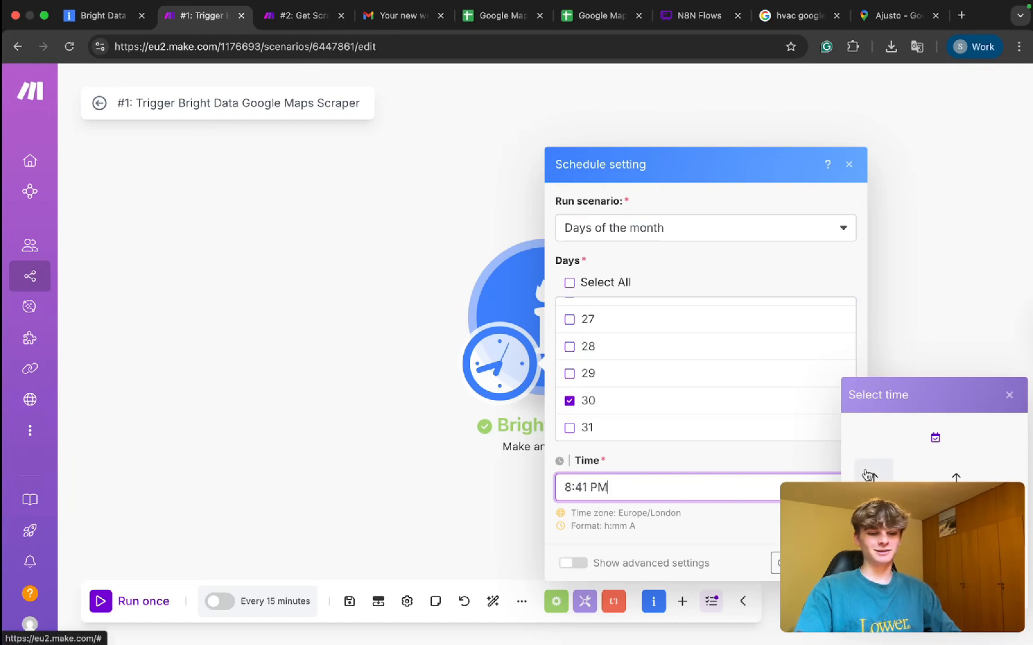
click(870, 475)
click(869, 475)
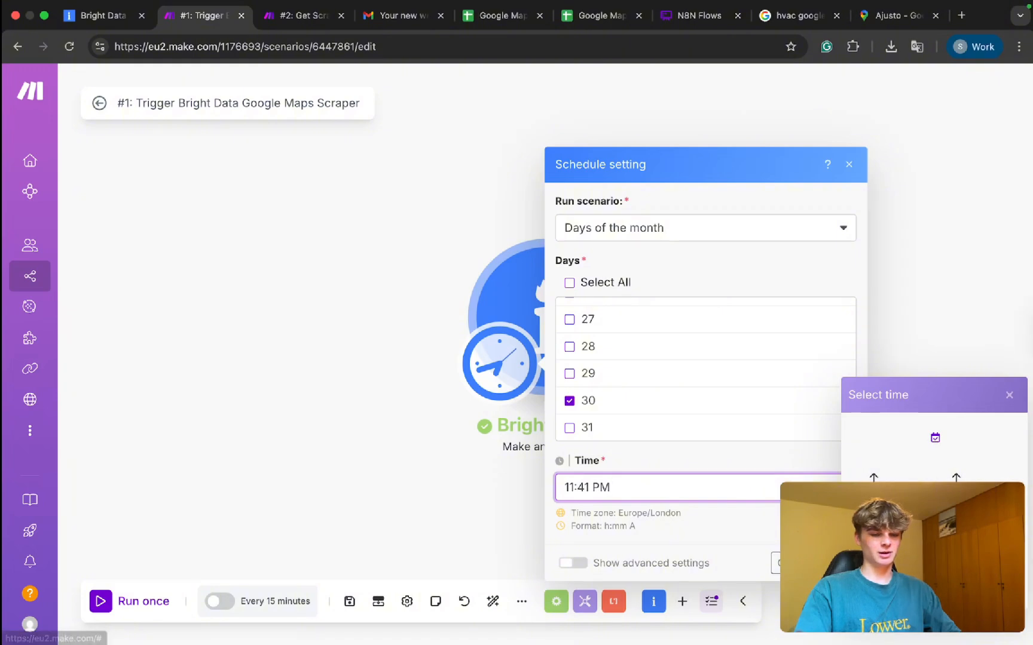
click(956, 509)
click(859, 480)
click(760, 530)
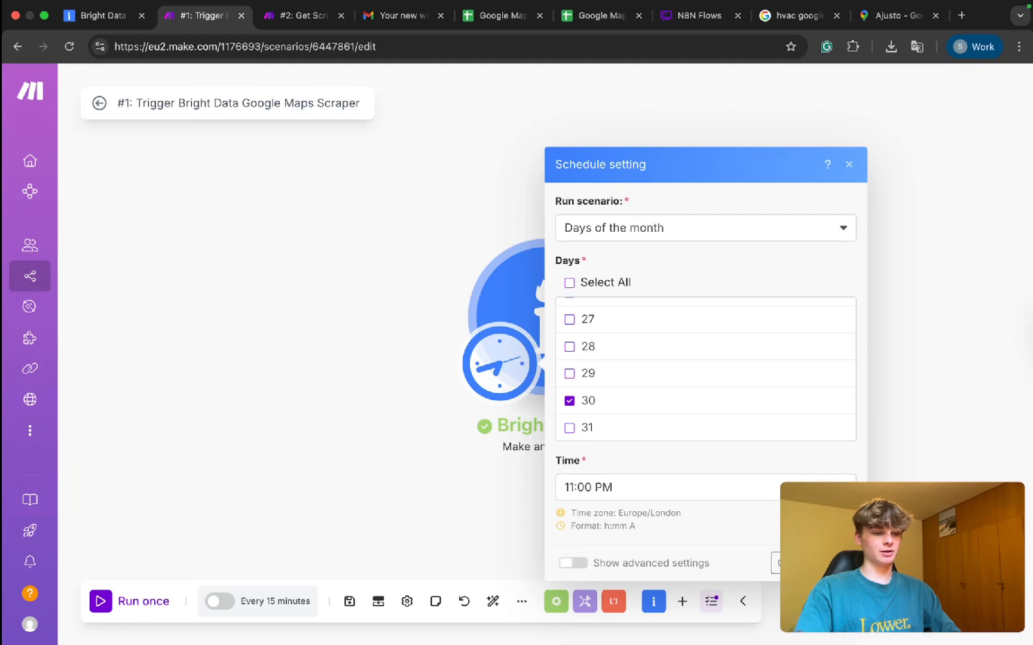
click(794, 563)
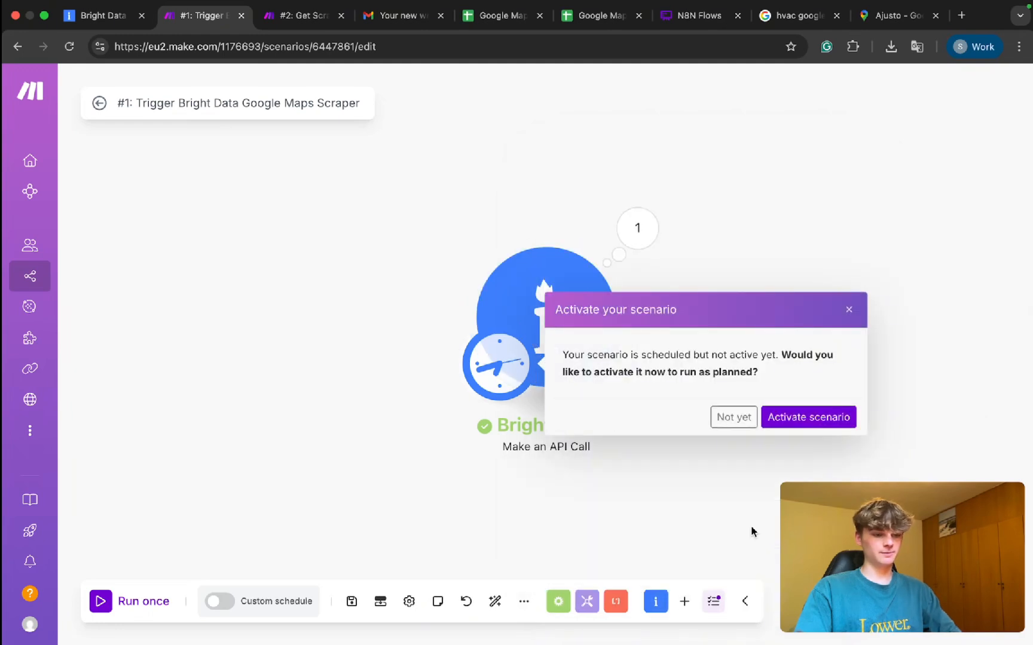
click(748, 421)
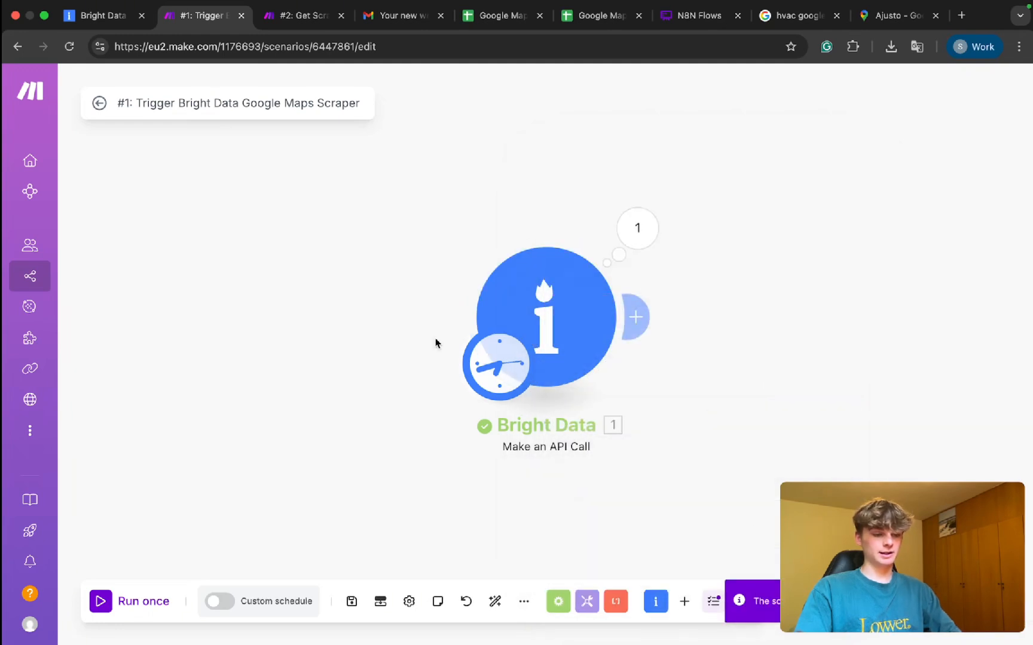
Open the review spreadsheet linked in the Ajusto review digest email in Gmail.
click(286, 16)
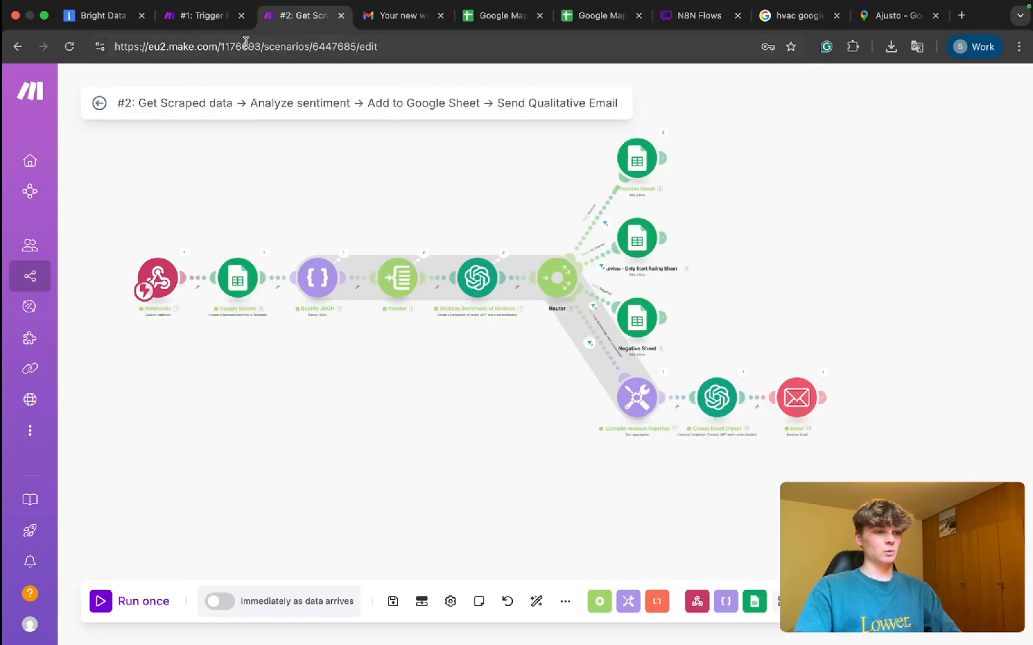
key(ctrl+shift+Tab)
key(ctrl+Tab)
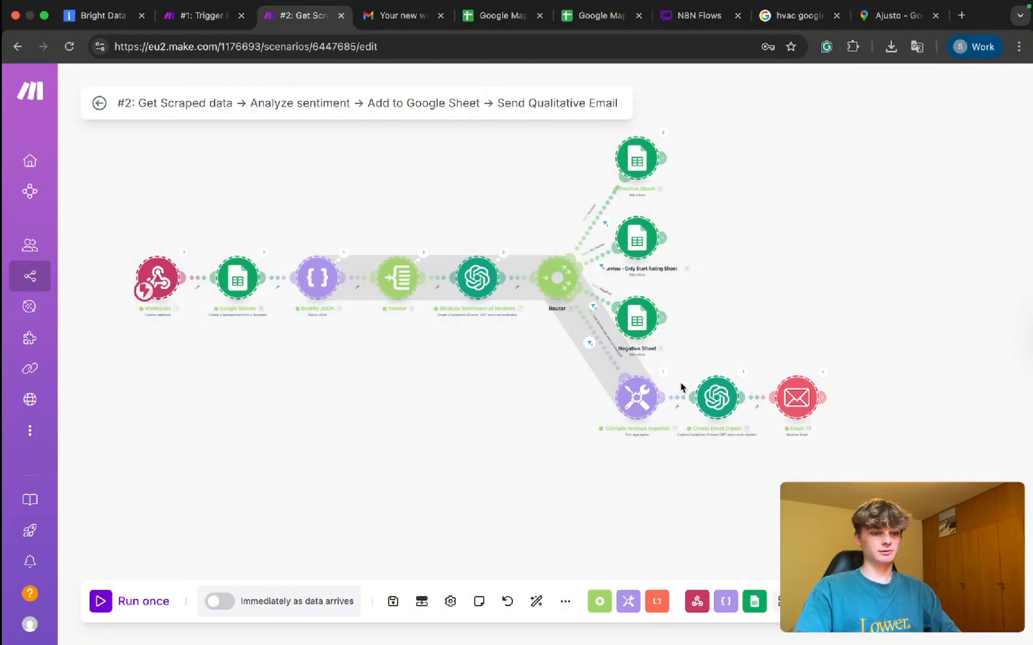
click(204, 17)
click(296, 16)
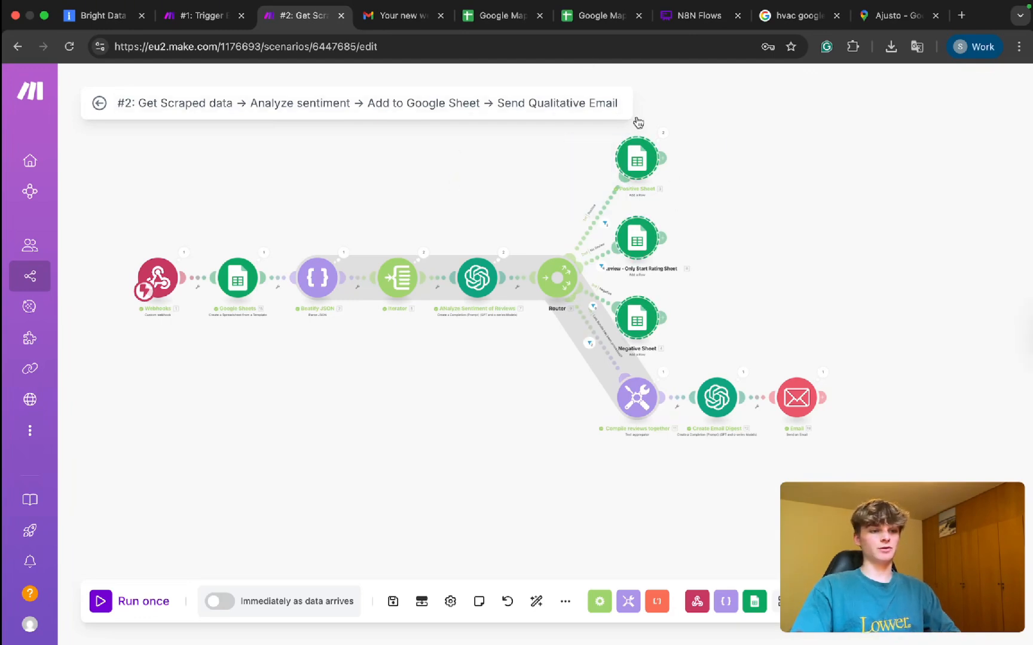
click(398, 16)
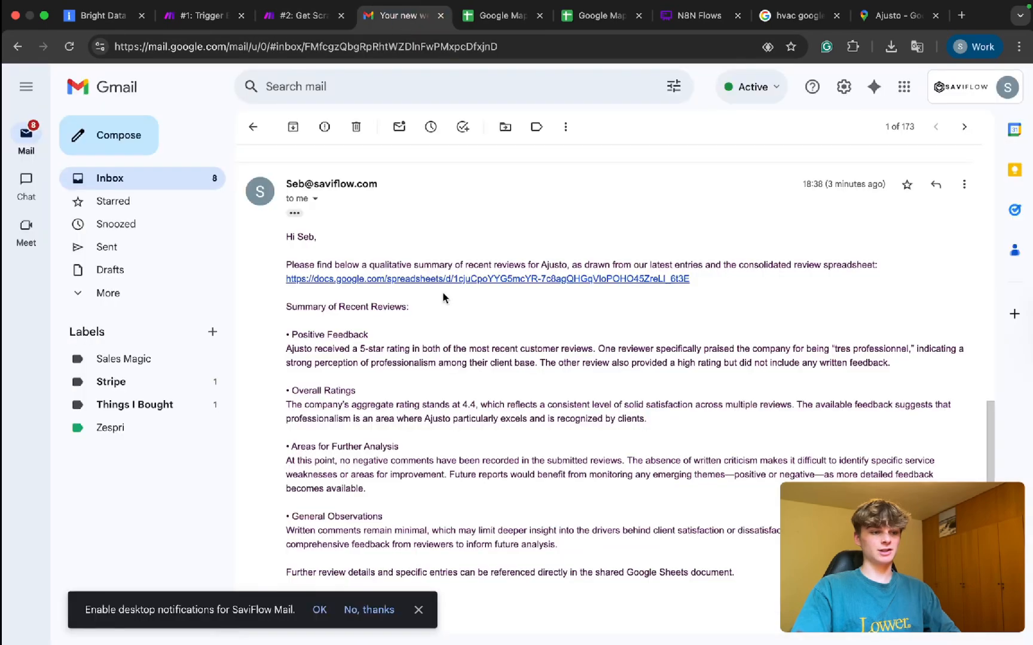
click(374, 278)
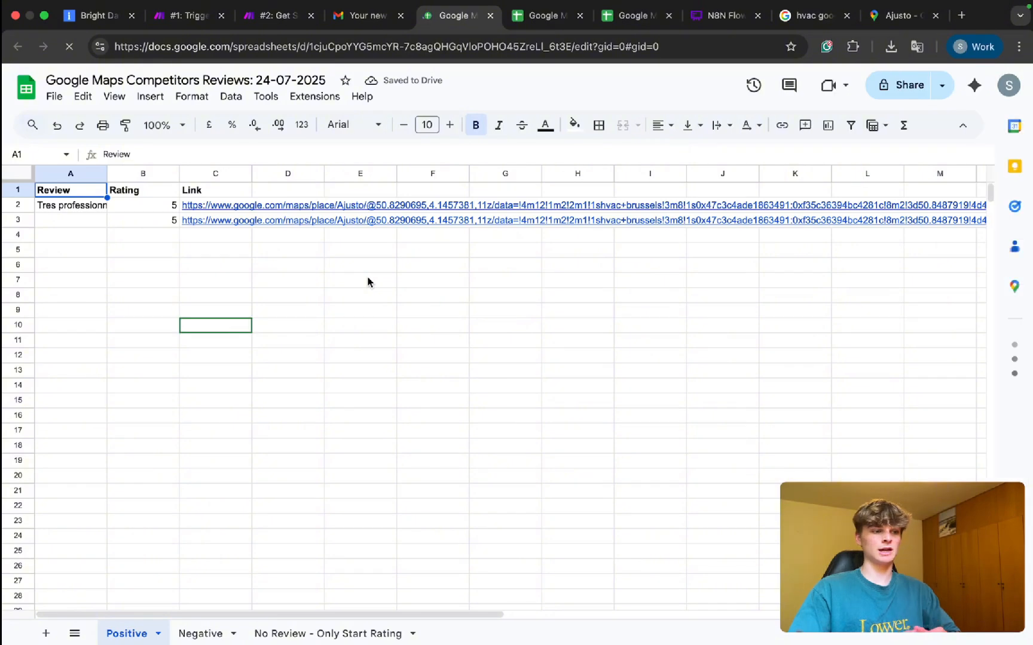
Try a Company Name entry in D1, then close the extra review spreadsheet and leave.
double_click(288, 191)
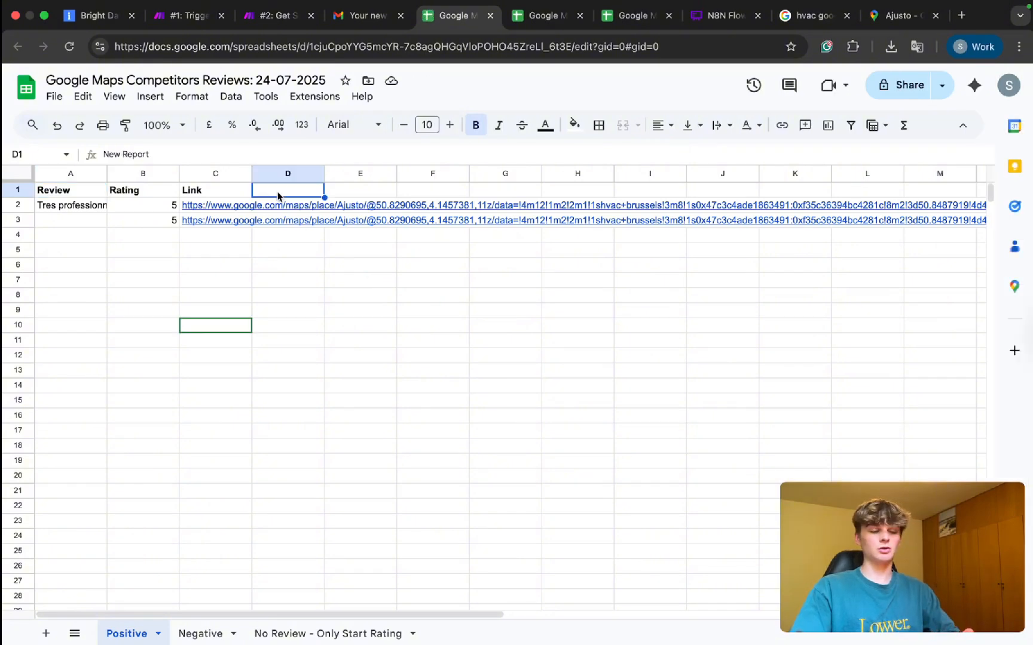
text(COmpany)
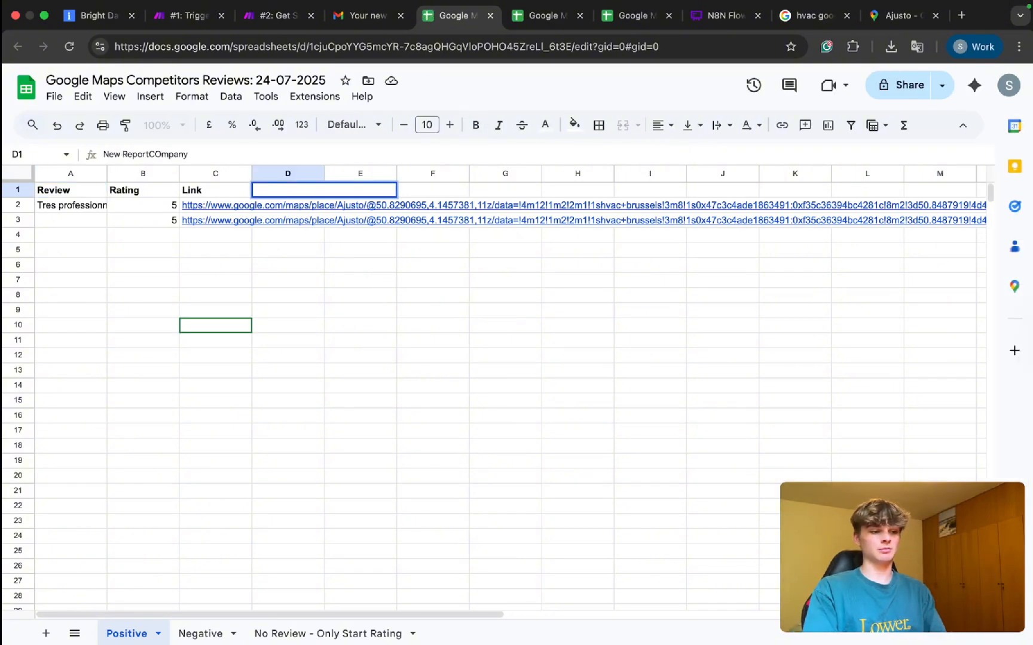
key(BackSpace)
key(BackSpace)
key(BackSpace)
key(BackSpace)
key(BackSpace)
key(BackSpace)
key(BackSpace)
click(321, 279)
triple_click(275, 191)
click(306, 190)
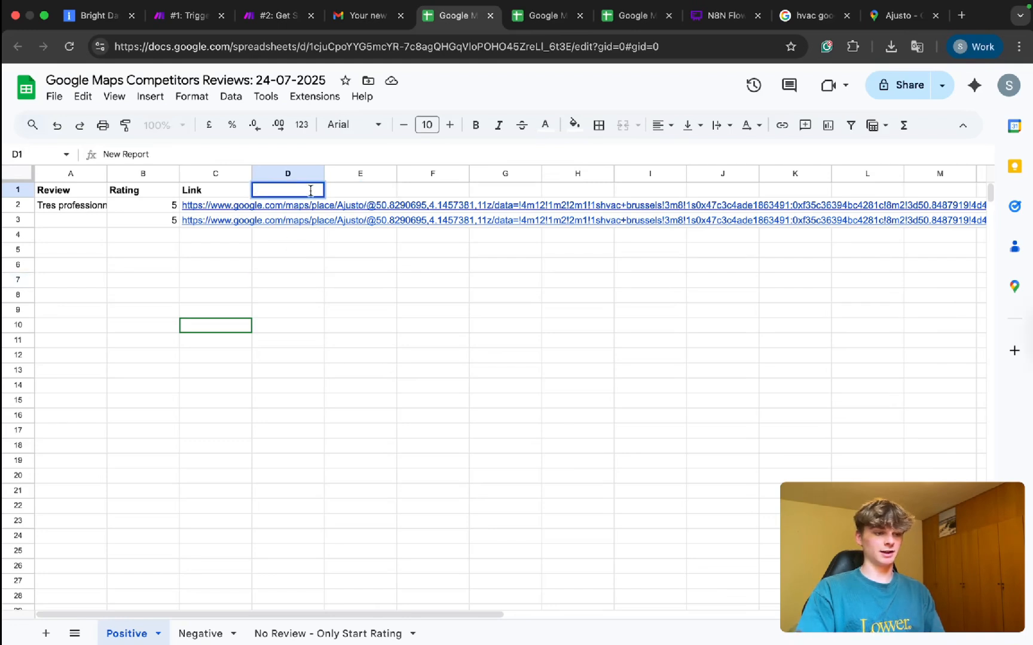
click(541, 16)
triple_click(276, 190)
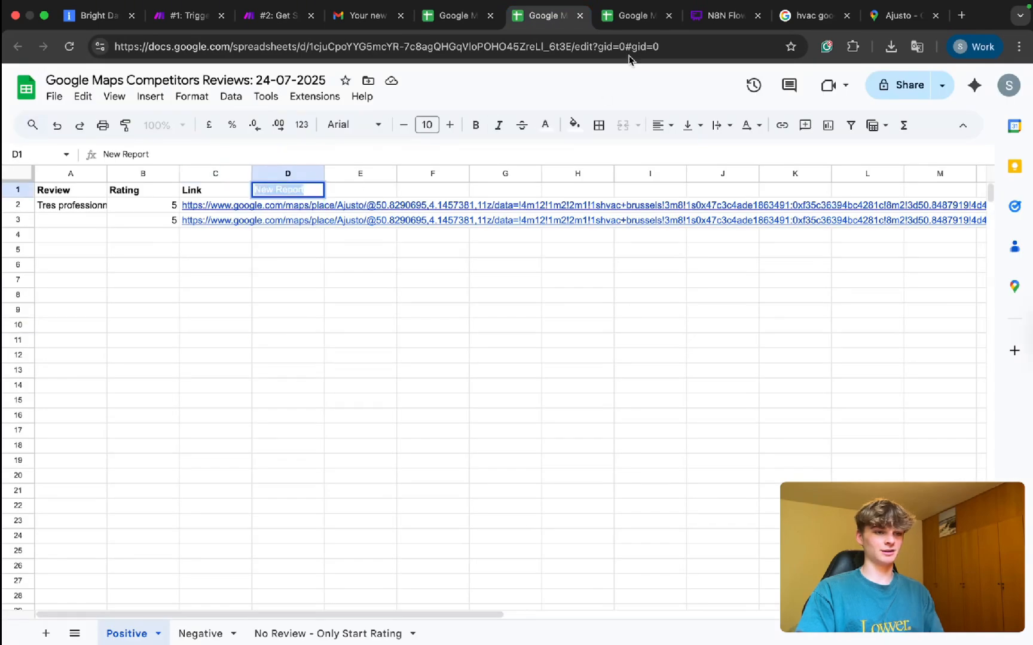
key(super+w)
click(556, 263)
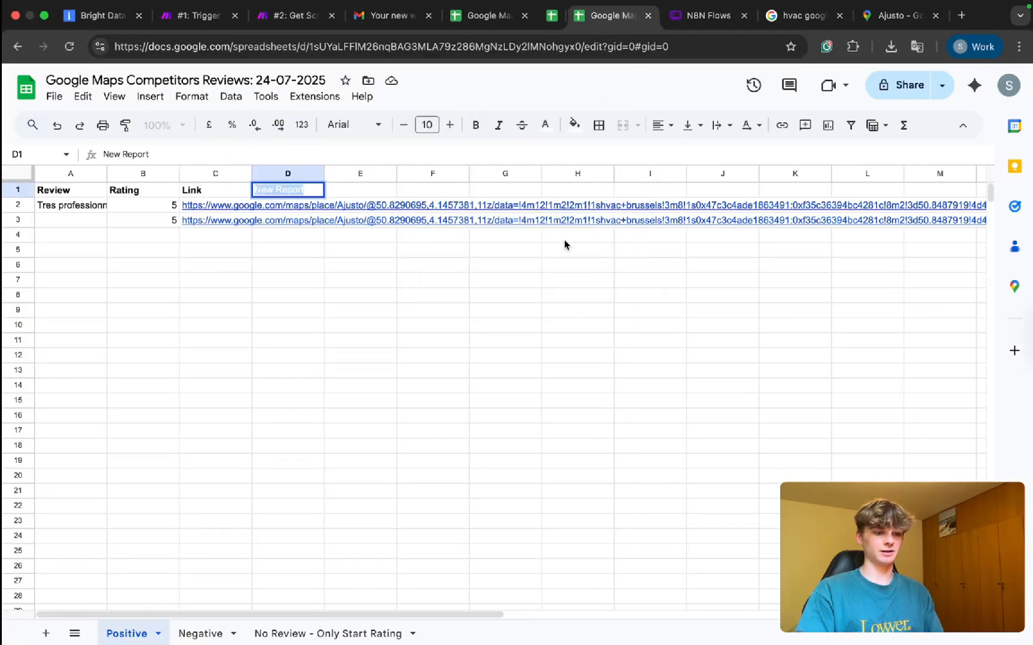
Add a bold 'COmpany Name' header in E1, delete it again, and return to Gmail.
click(310, 231)
double_click(360, 193)
text(COmpany Name)
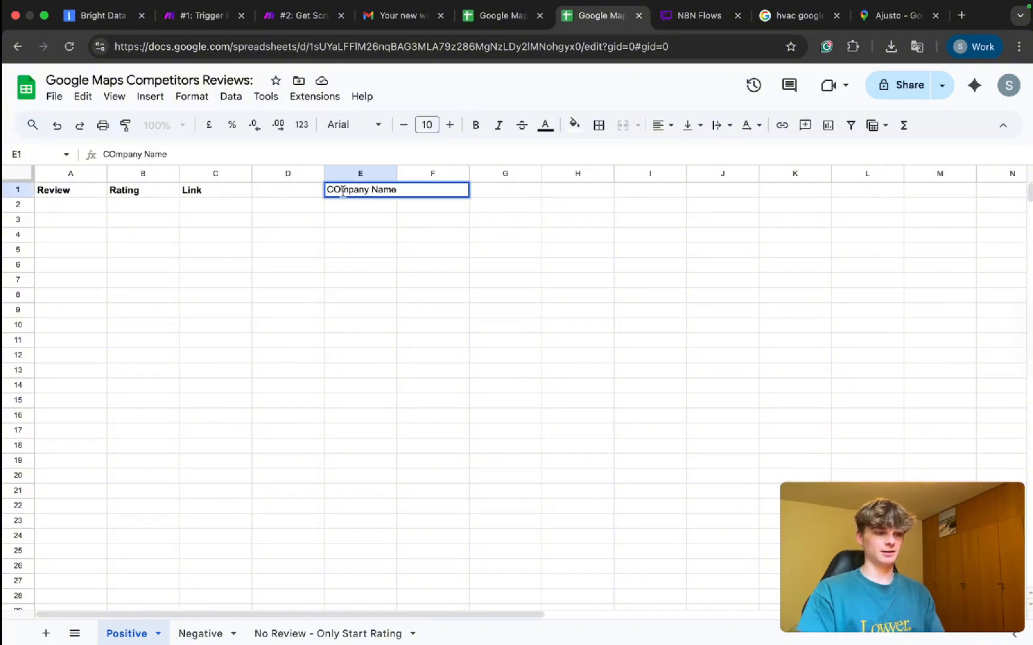
click(385, 223)
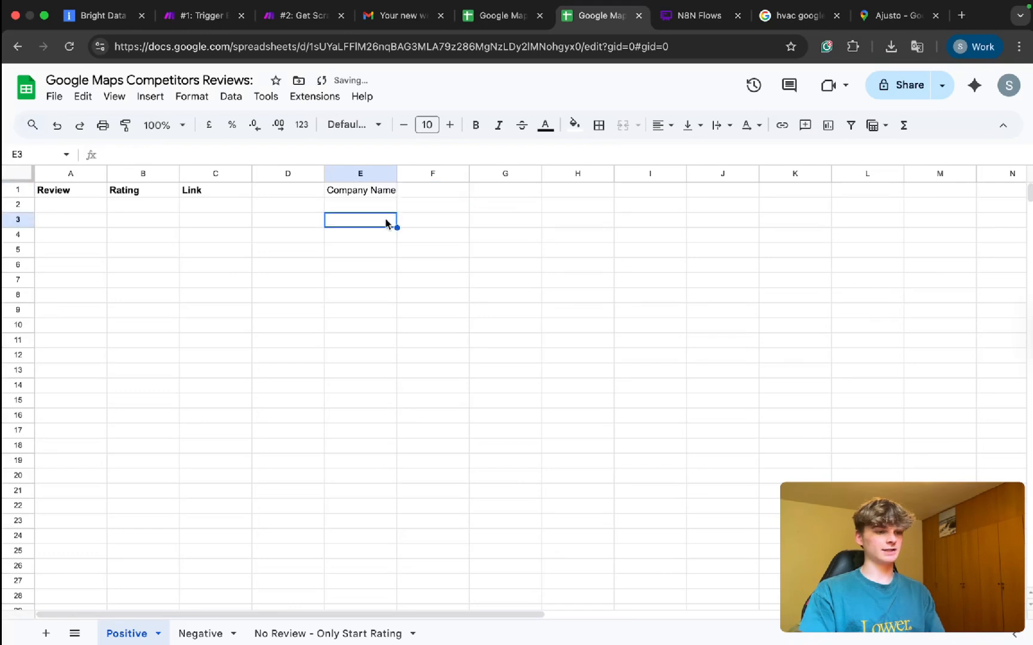
click(361, 191)
key(ctrl+b)
click(467, 293)
click(357, 196)
key(Delete)
click(376, 432)
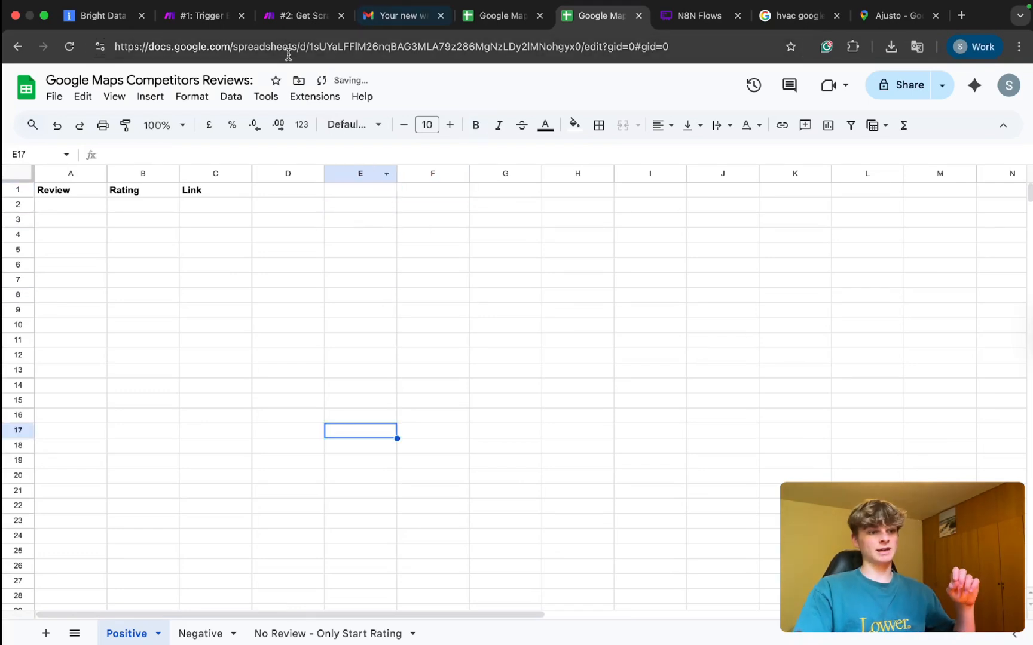
click(383, 15)
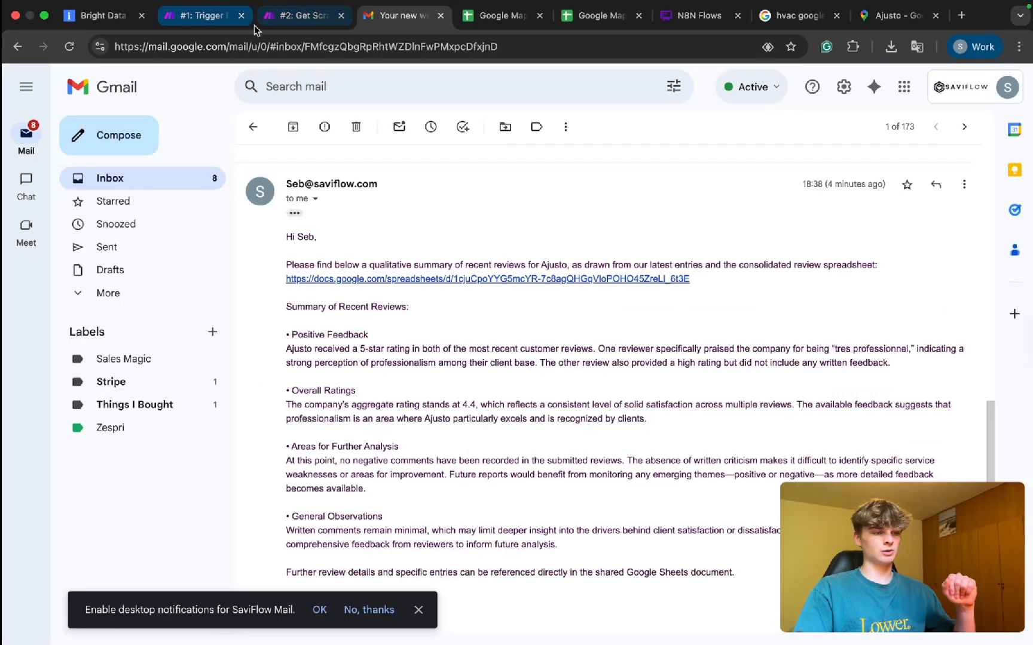
Map Beatify JSON's place_name into column D of the Positive Sheet module.
click(286, 16)
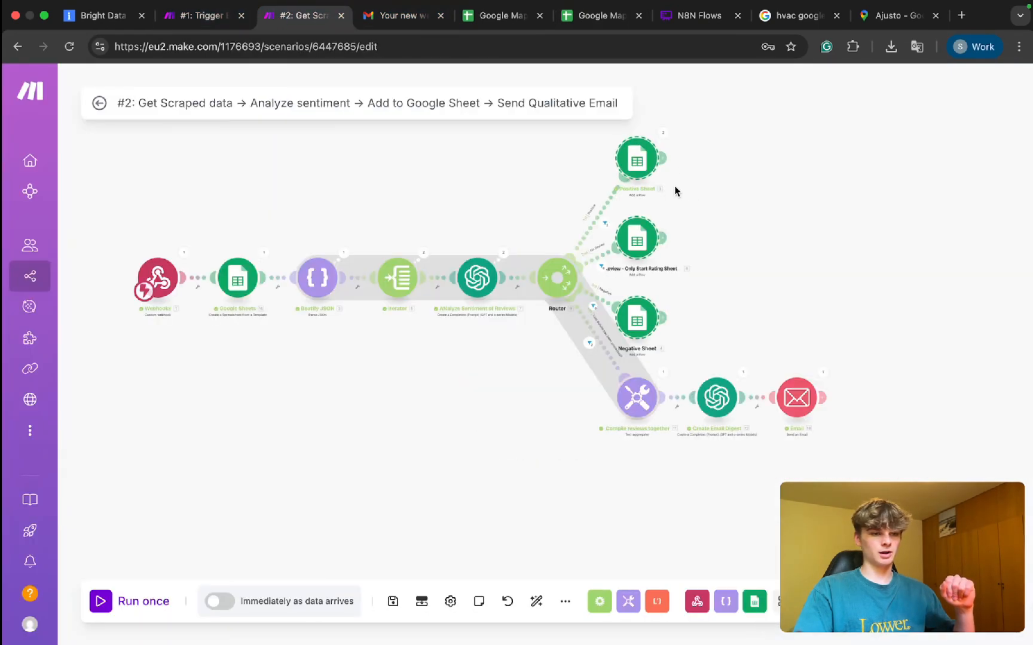
click(637, 159)
scroll(757, 410, down, 5)
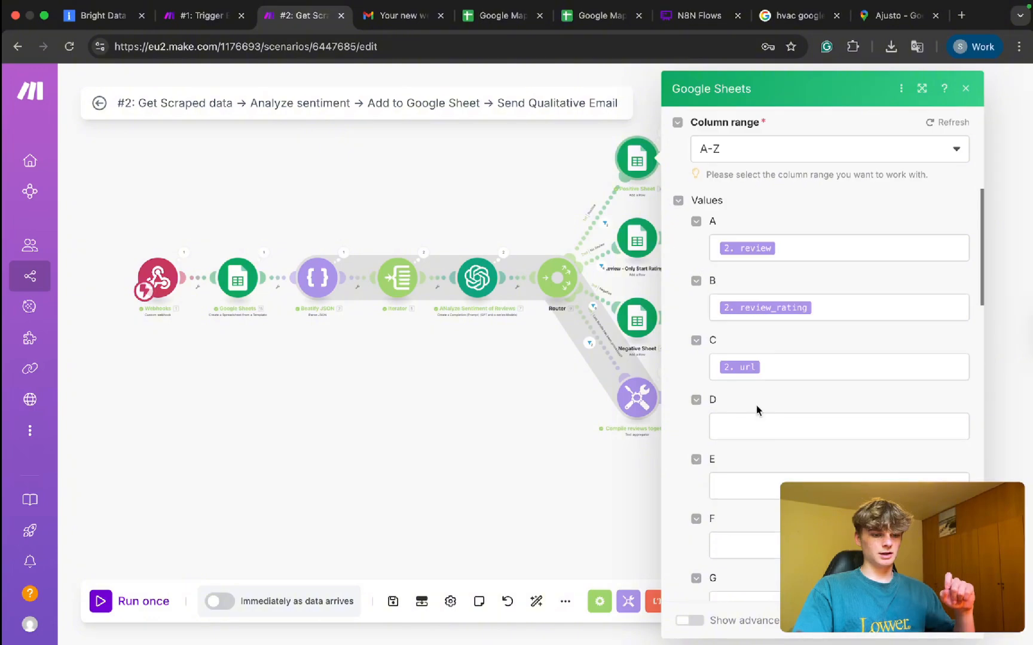
click(738, 430)
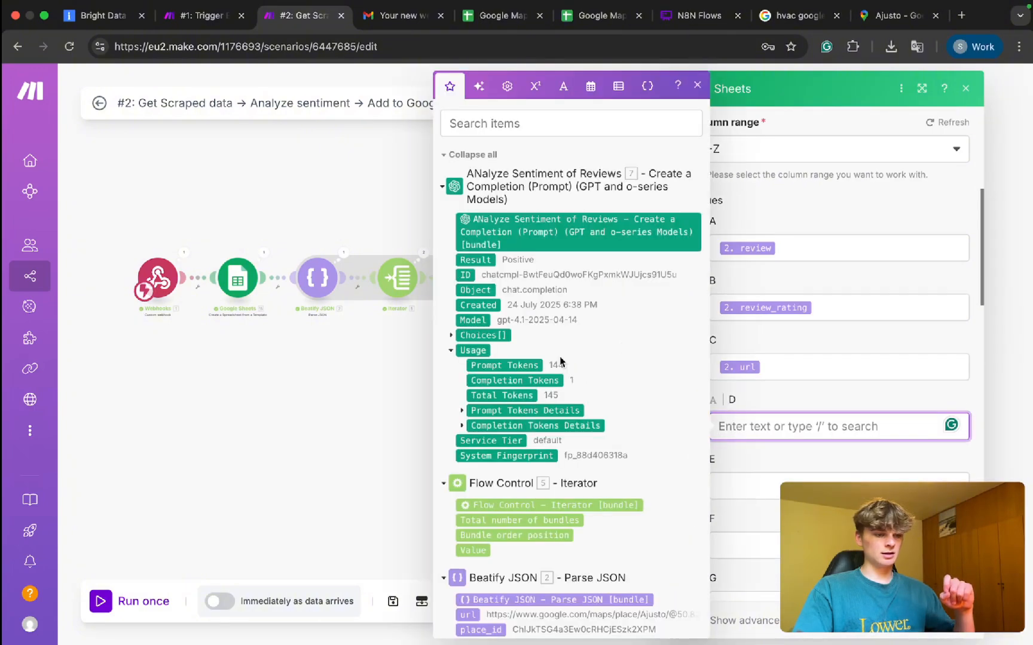
scroll(560, 358, down, 15)
scroll(560, 358, up, 5)
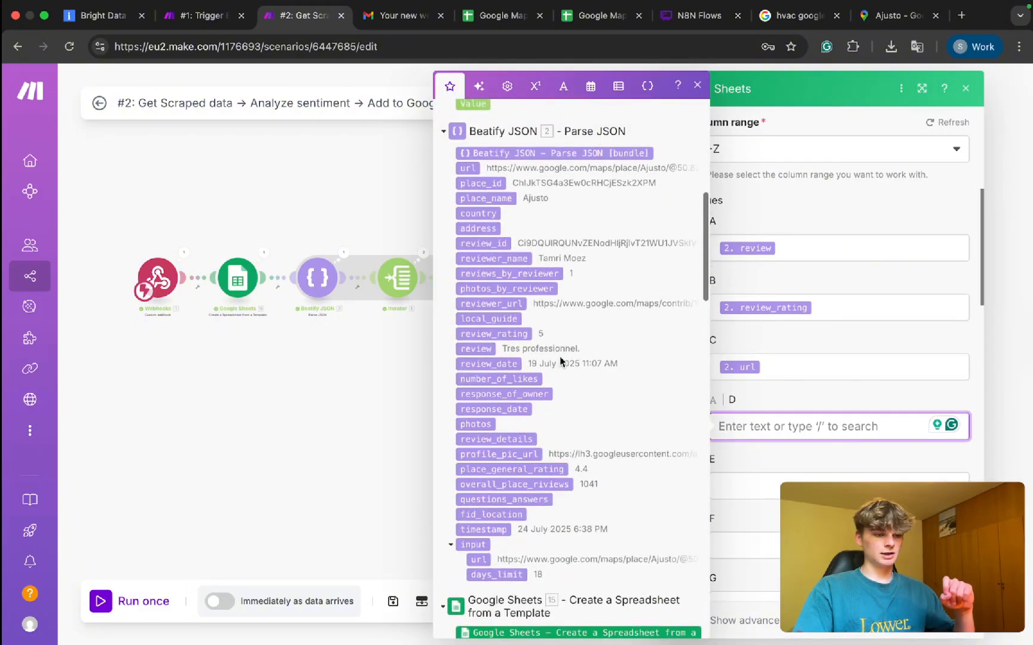
click(502, 200)
click(388, 209)
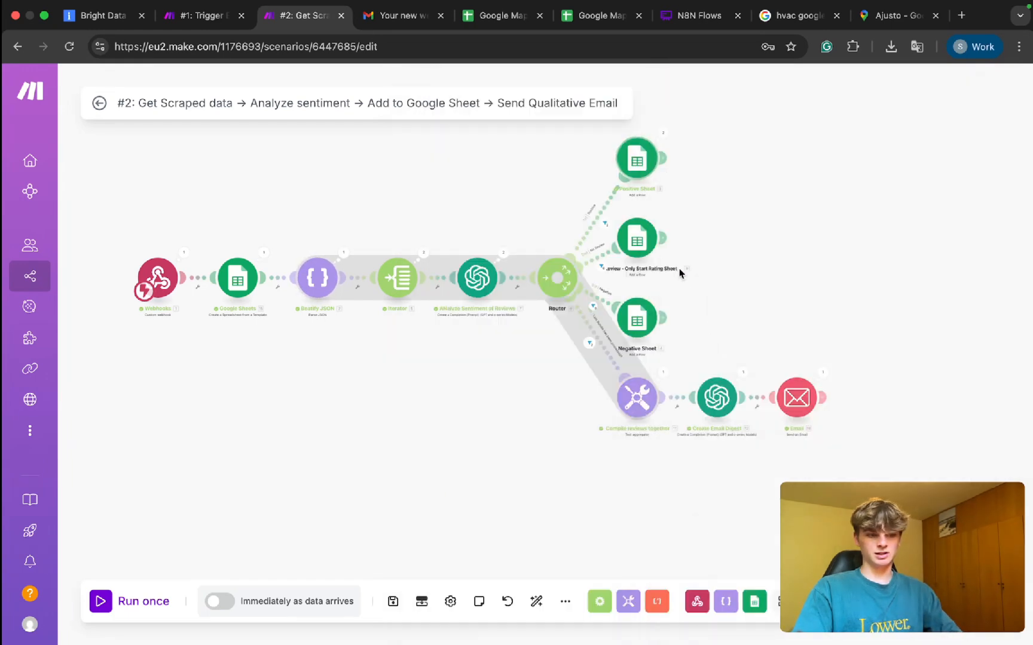
Map place_name into column D of the next Google Sheets Add Row module.
click(615, 228)
scroll(777, 299, down, 5)
click(750, 375)
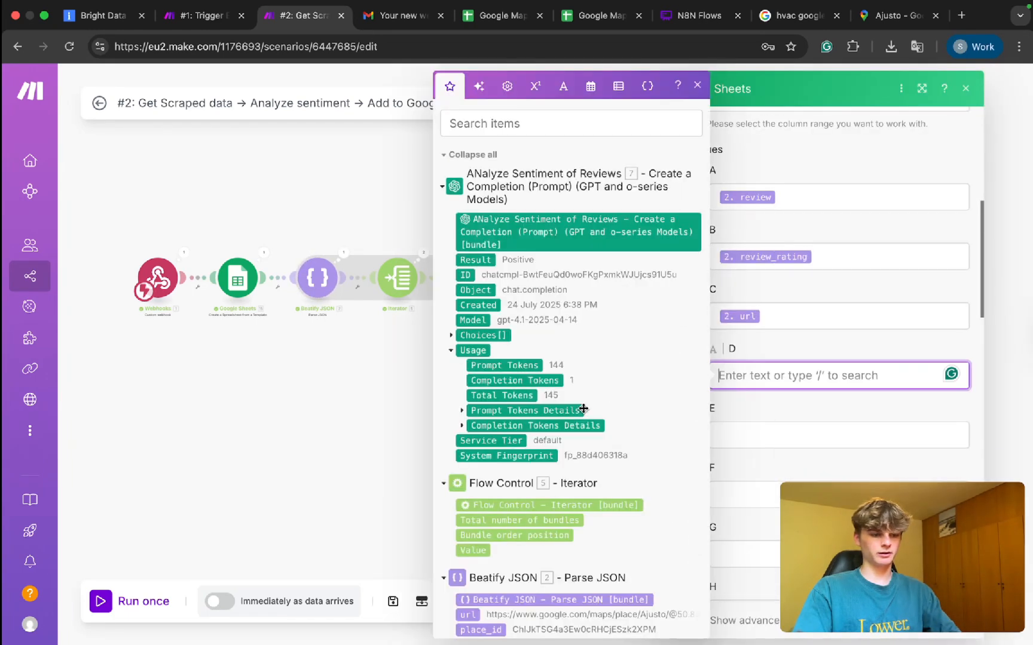
scroll(584, 409, down, 7)
click(505, 258)
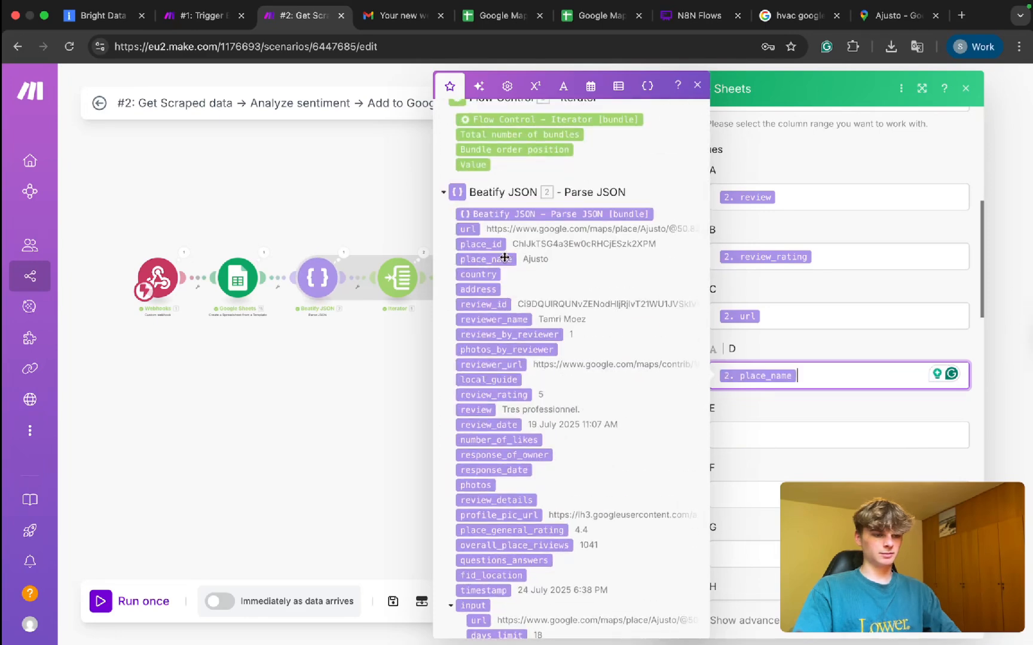
click(954, 620)
Map place_name into column D of the Negative Sheet module.
click(636, 315)
scroll(798, 440, down, 7)
click(740, 302)
scroll(620, 370, down, 5)
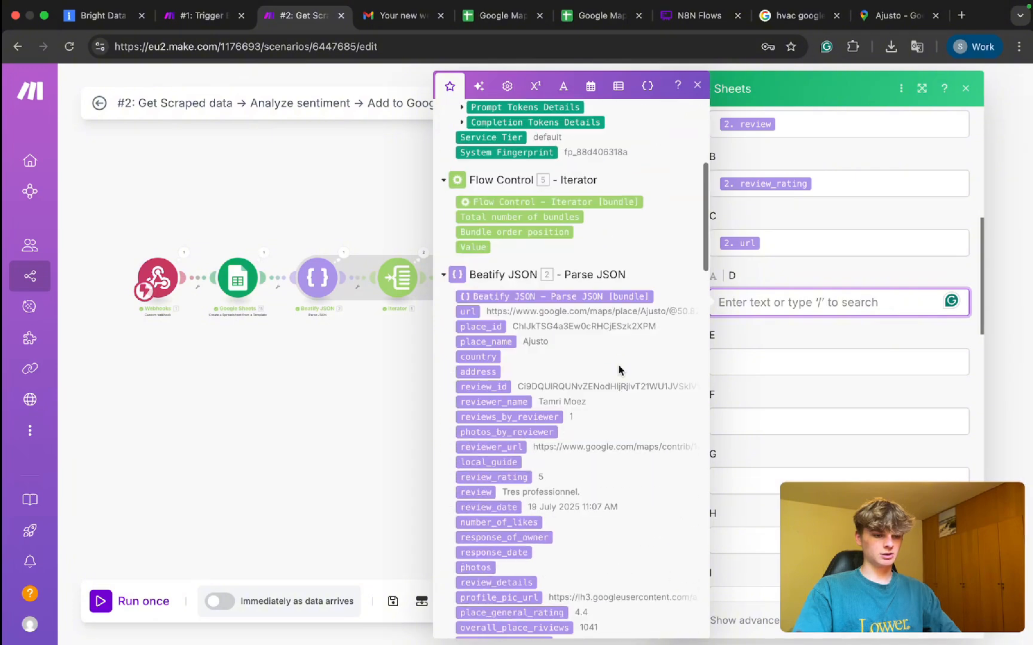
click(507, 343)
click(954, 620)
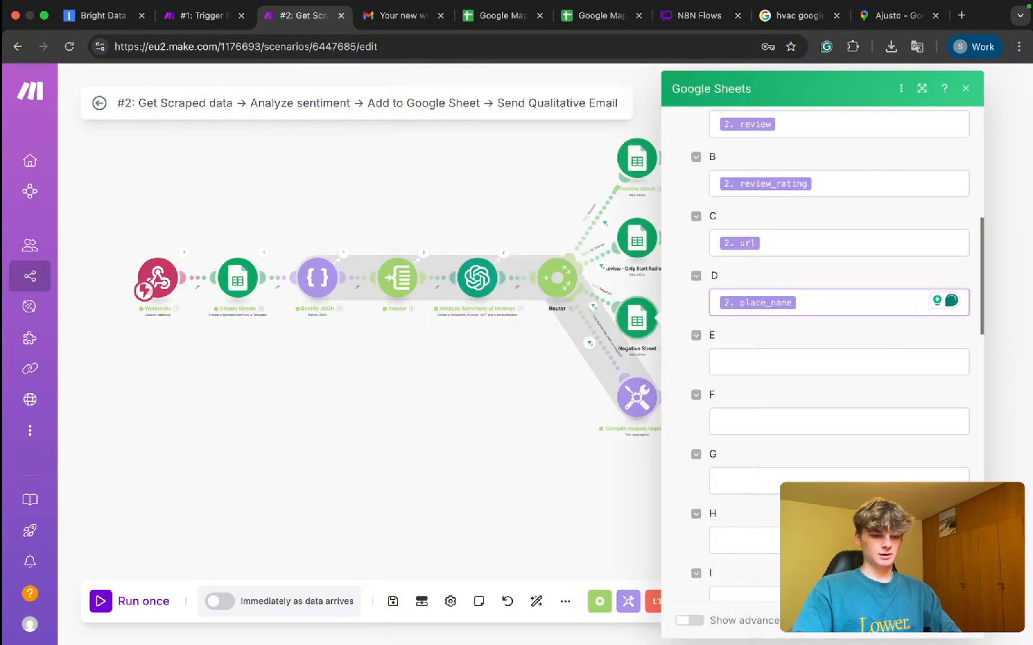
click(583, 17)
Move the {{reviews}} placeholder from D1 to E1 and hide it with white text.
click(265, 190)
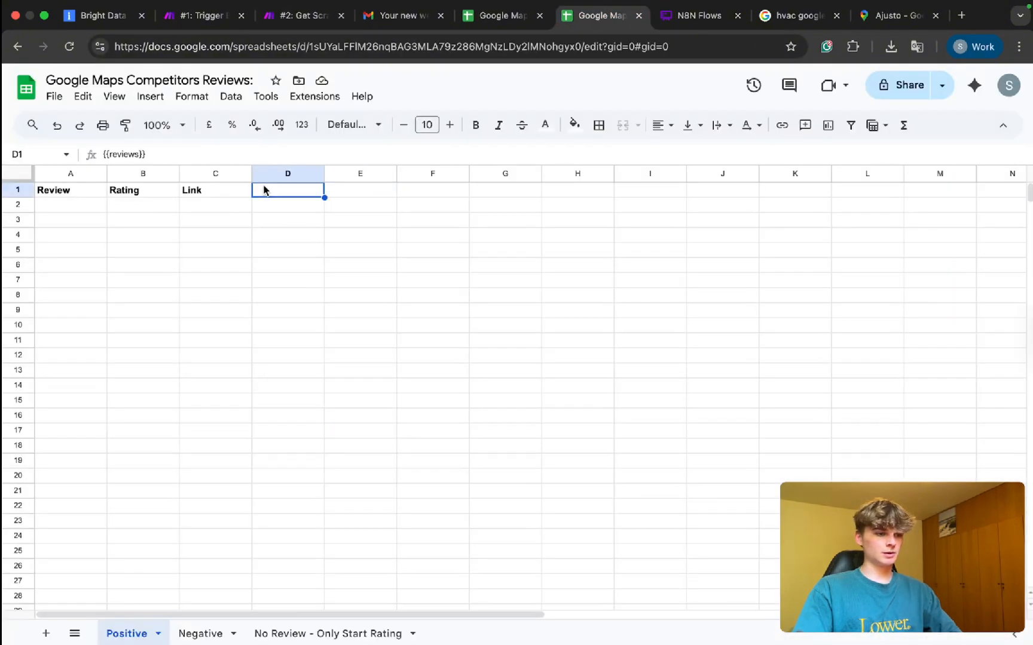
double_click(264, 189)
key(ctrl+x)
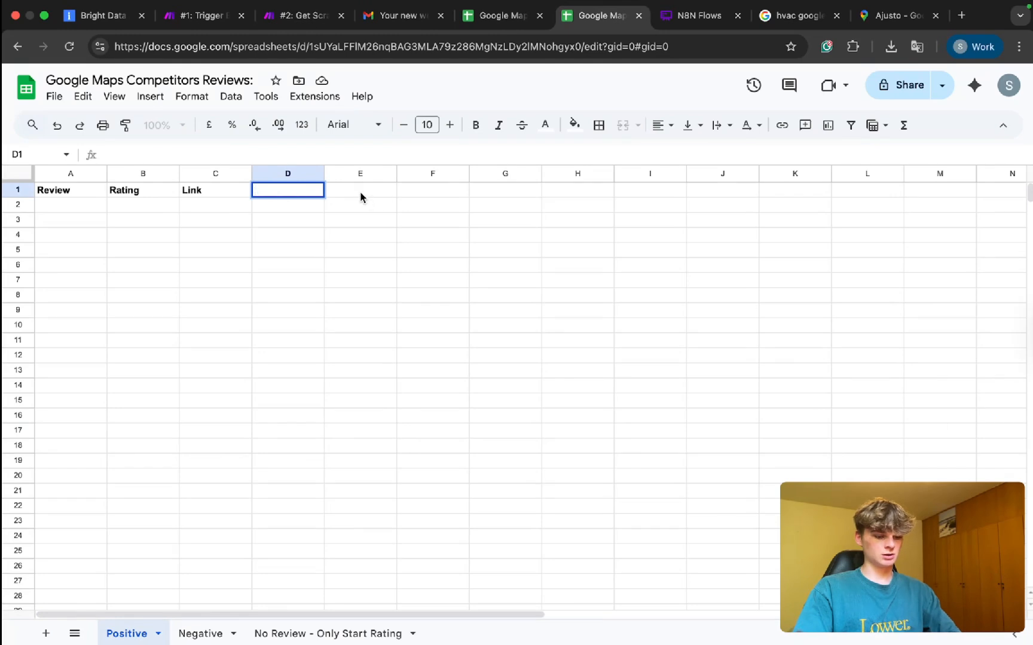
click(359, 196)
key(ctrl+v)
double_click(354, 192)
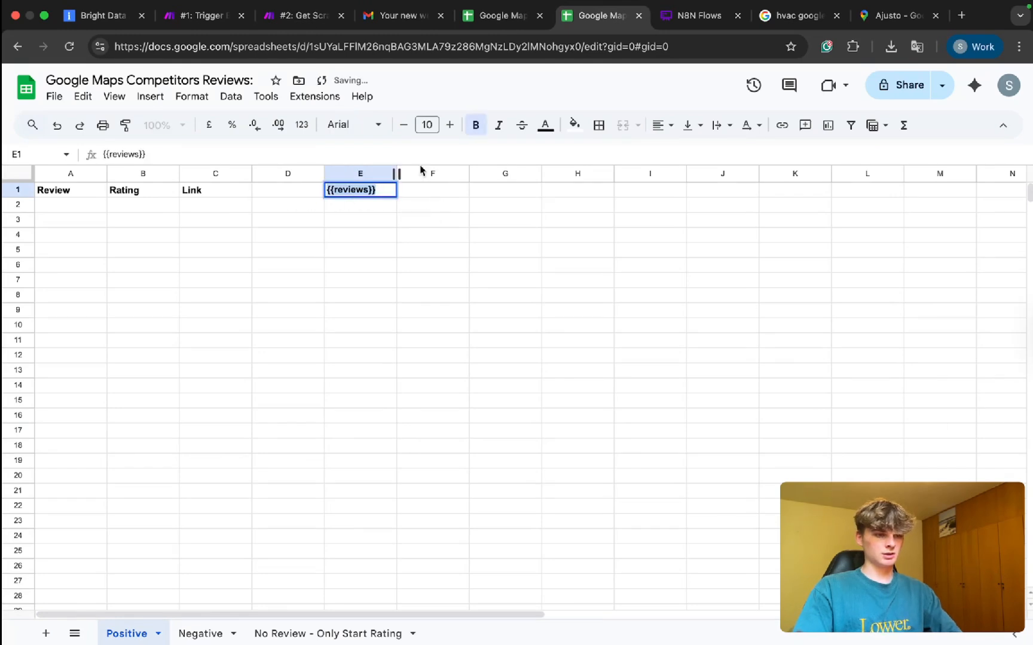
click(545, 126)
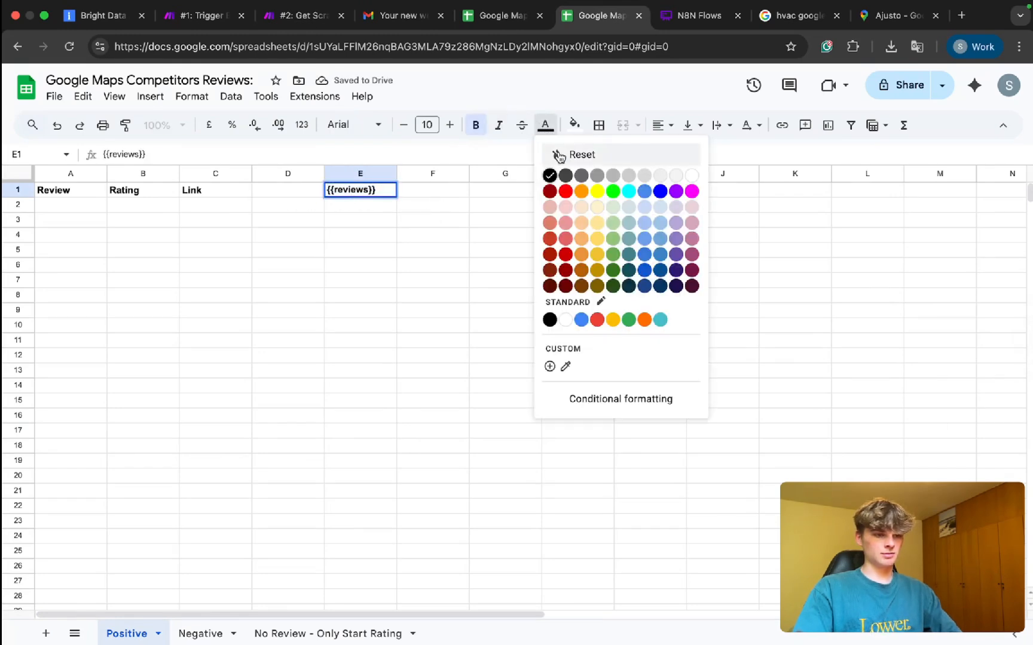
click(672, 174)
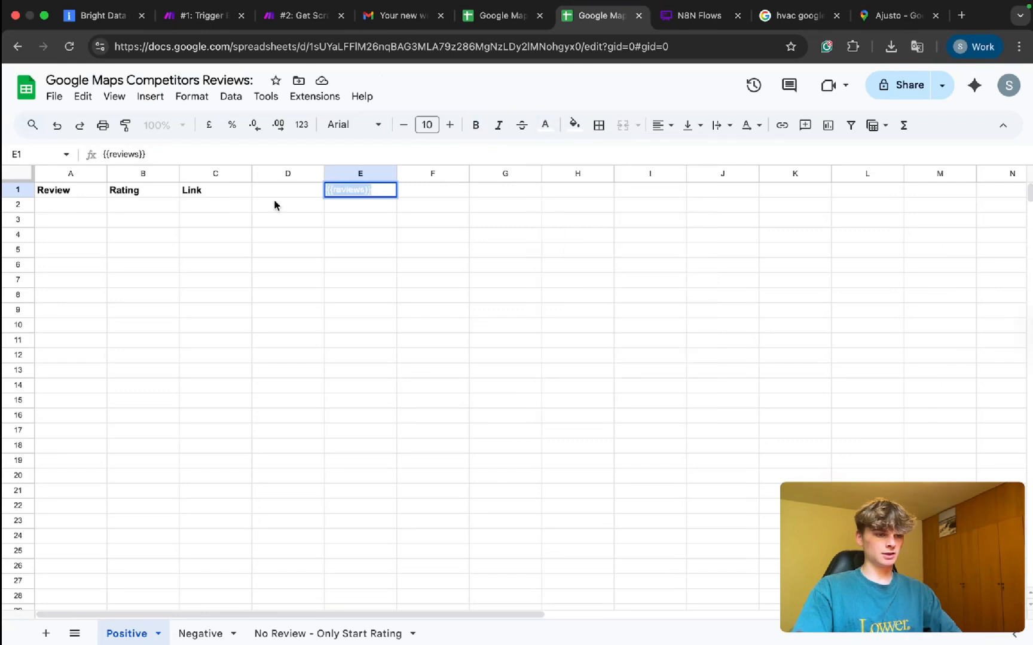
Enter a bold black 'Company Name' header in D1 and widen column D.
click(268, 187)
text(Company)
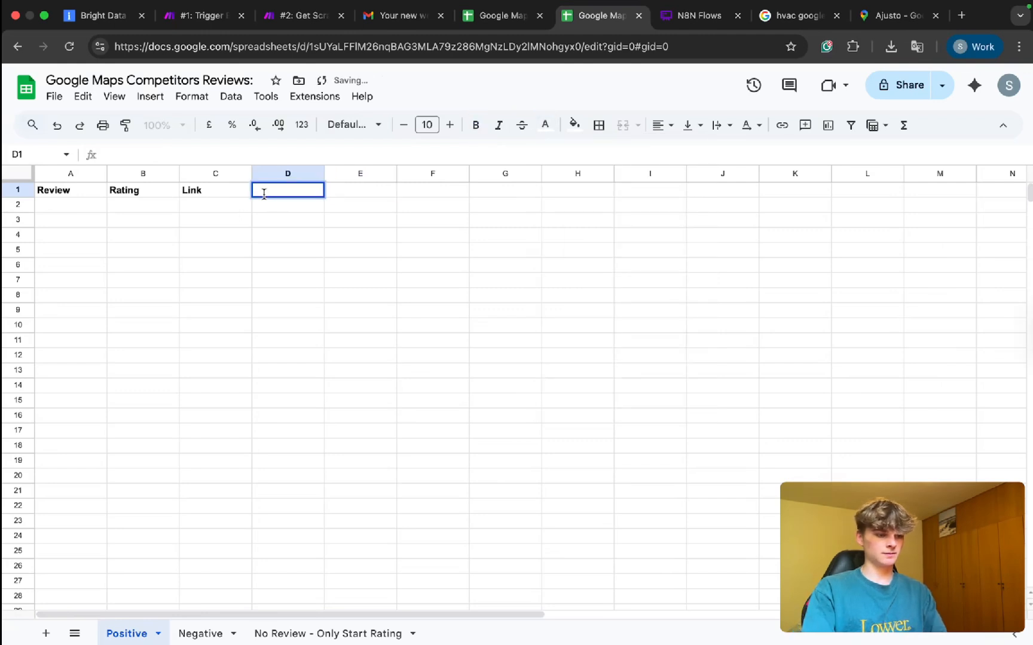
text( Name)
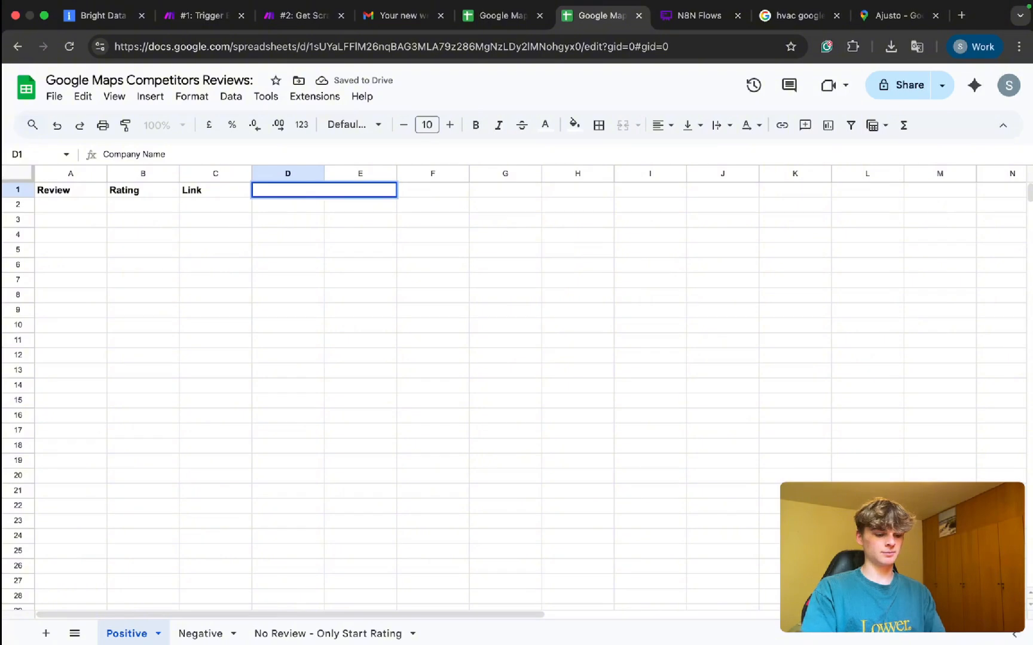
key(ctrl+a)
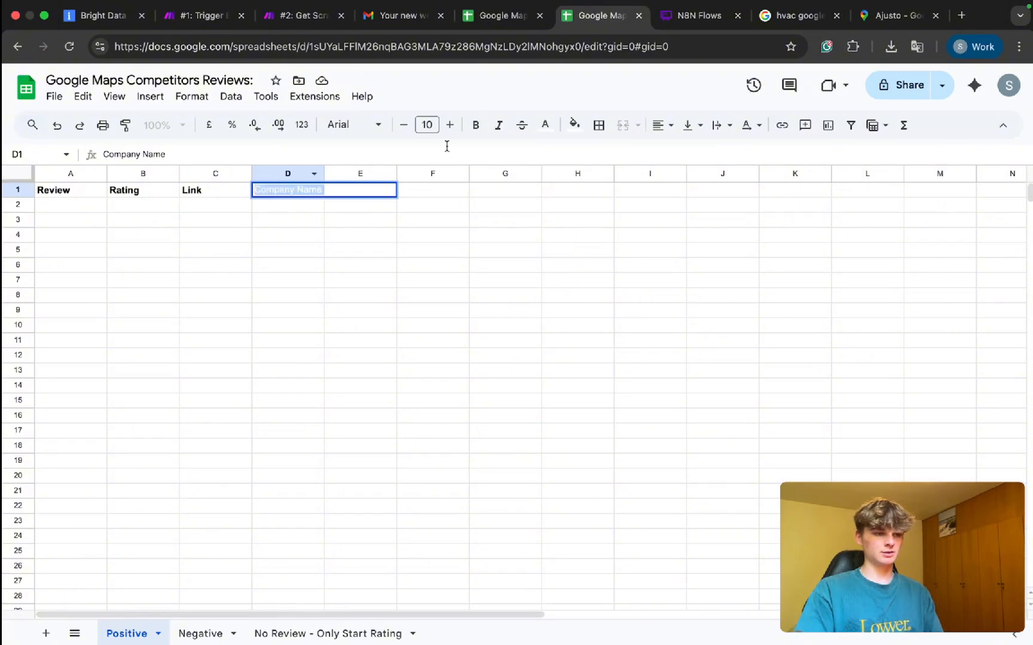
click(545, 124)
click(550, 176)
key(ctrl+b)
click(428, 281)
double_click(324, 173)
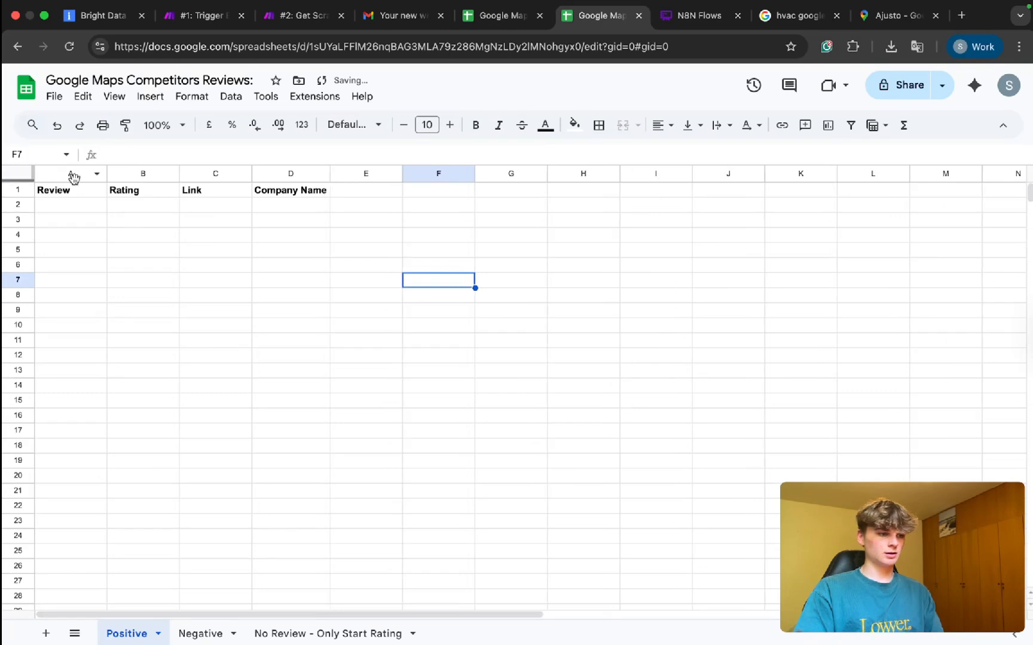
Copy headers A1–D1 and paste them into the Negative sheet, undoing the overfilled paste.
drag(60, 192, 267, 193)
key(ctrl+c)
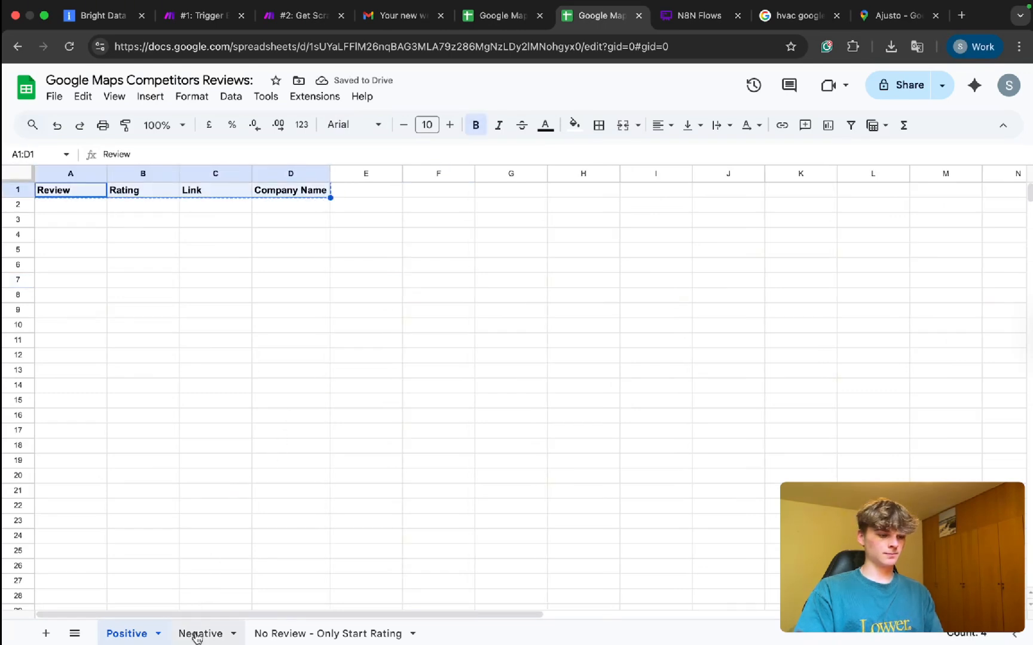
click(200, 633)
drag(59, 174, 263, 475)
key(ctrl+v)
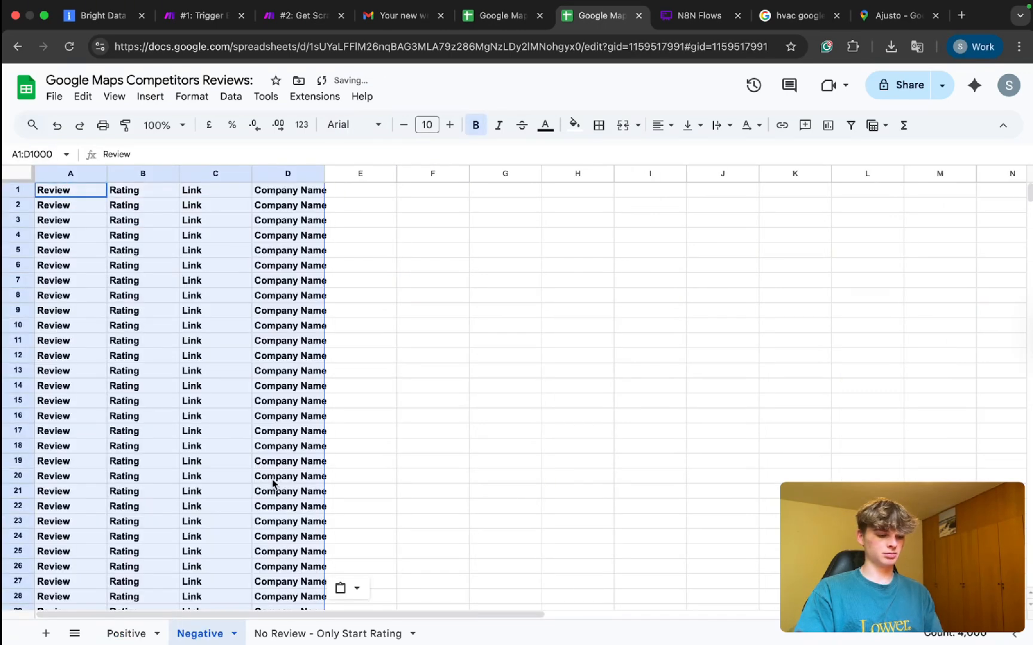
key(ctrl+z)
Unbold the Negative sheet's first row and paste the four headers starting at A1.
click(169, 261)
click(57, 191)
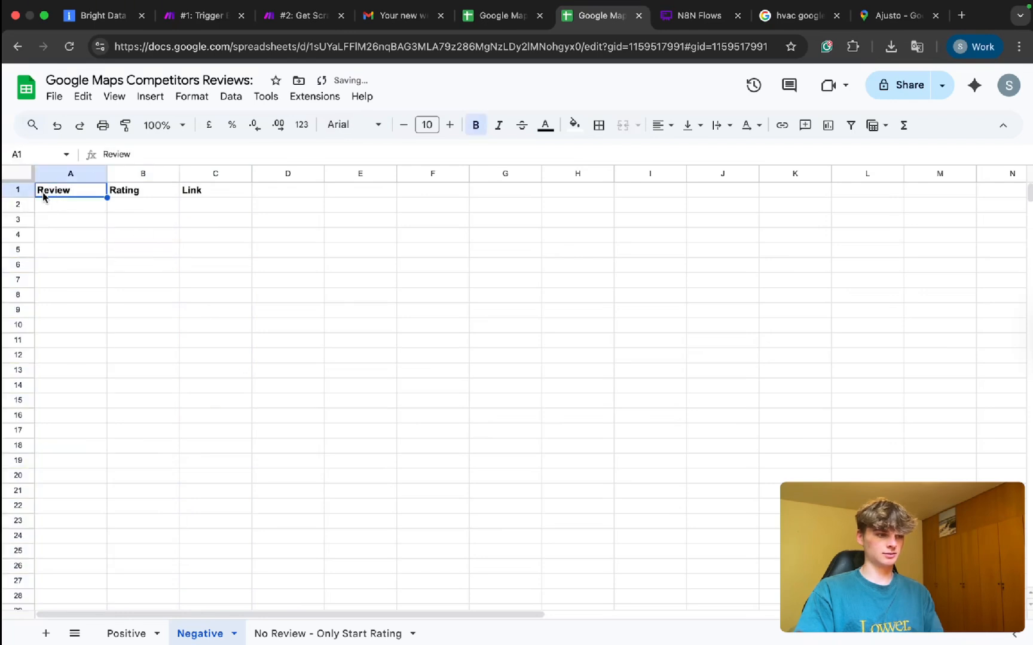
click(20, 190)
key(ctrl+b)
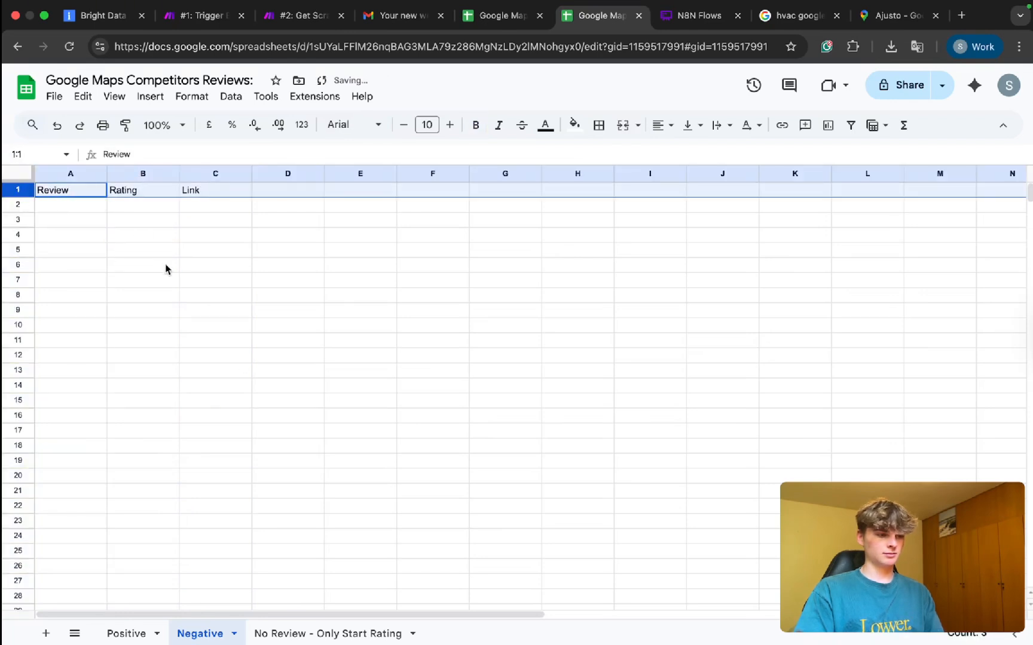
key(ctrl+v)
key(ctrl+z)
click(179, 211)
click(55, 192)
key(ctrl+v)
Paste the header row into No Review - Only Start Rating and widen Negative's column D.
click(266, 633)
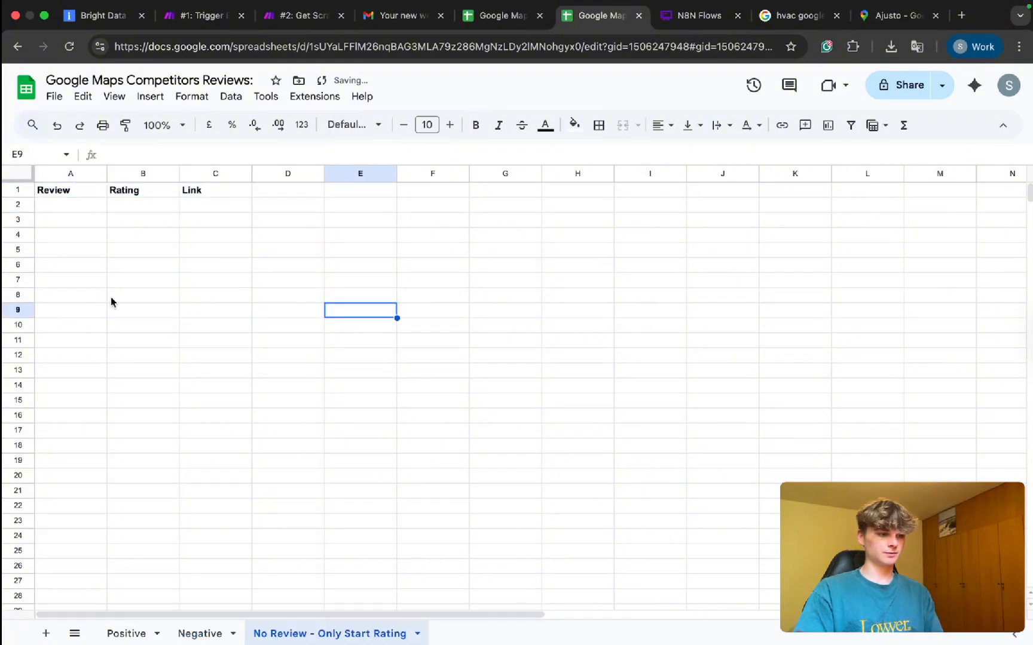
click(79, 194)
key(ctrl+v)
click(288, 295)
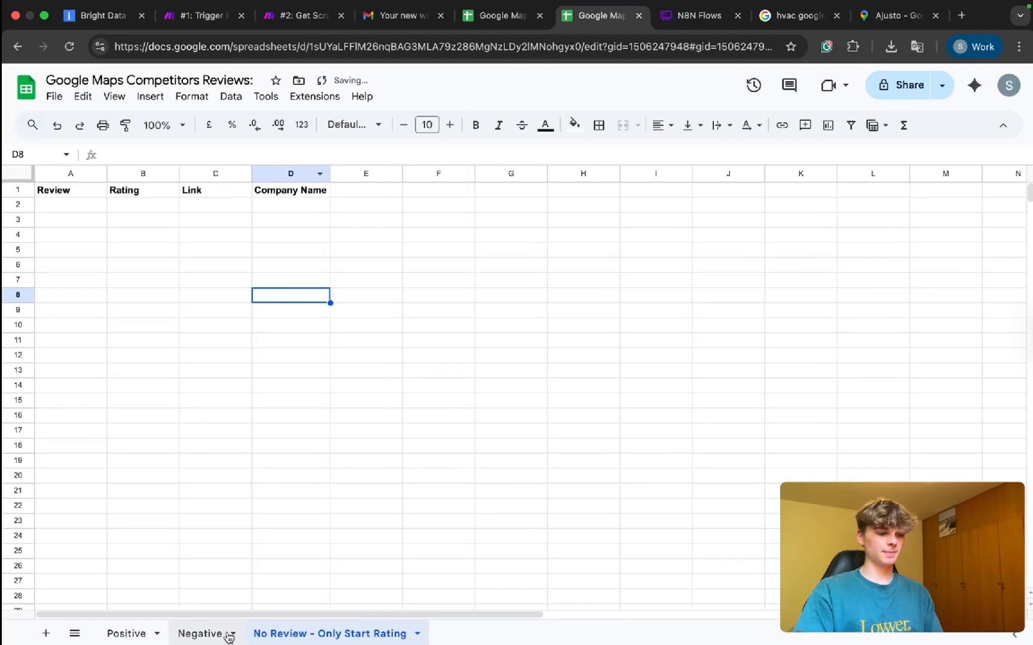
click(191, 633)
drag(325, 173, 330, 173)
click(382, 281)
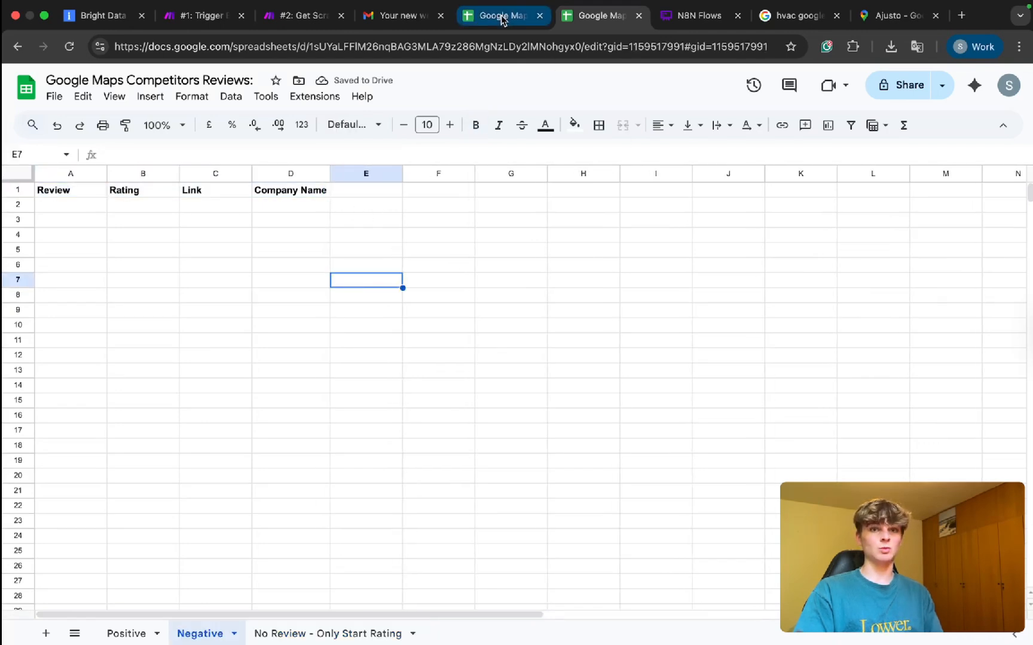
Check the 5-star Ajusto rows in cells A3 and B3 of the 24-07-2025 spreadsheet.
click(468, 24)
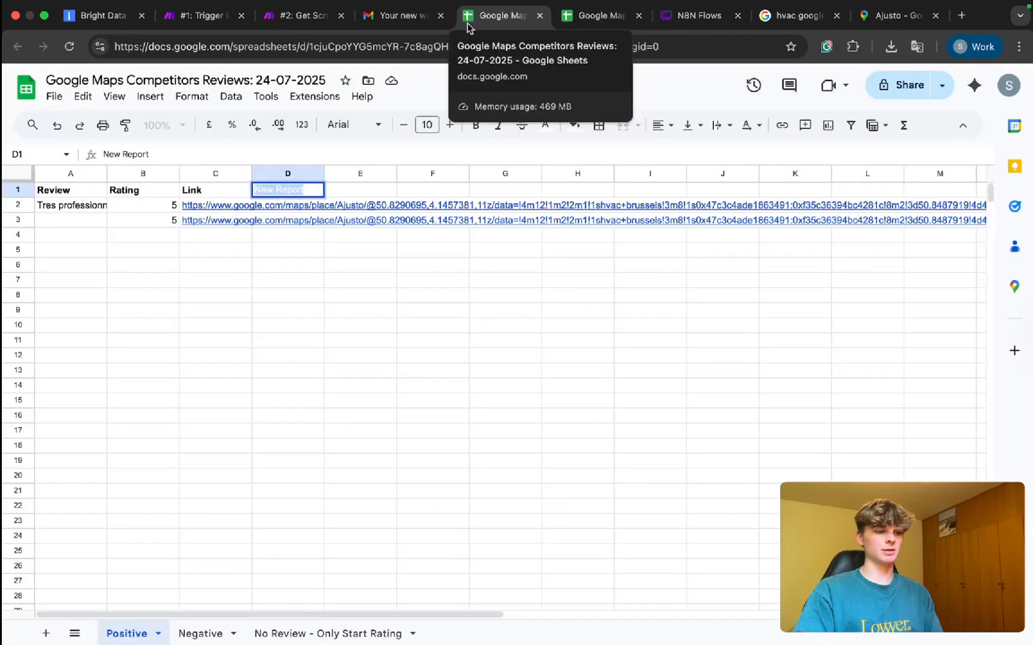
click(276, 265)
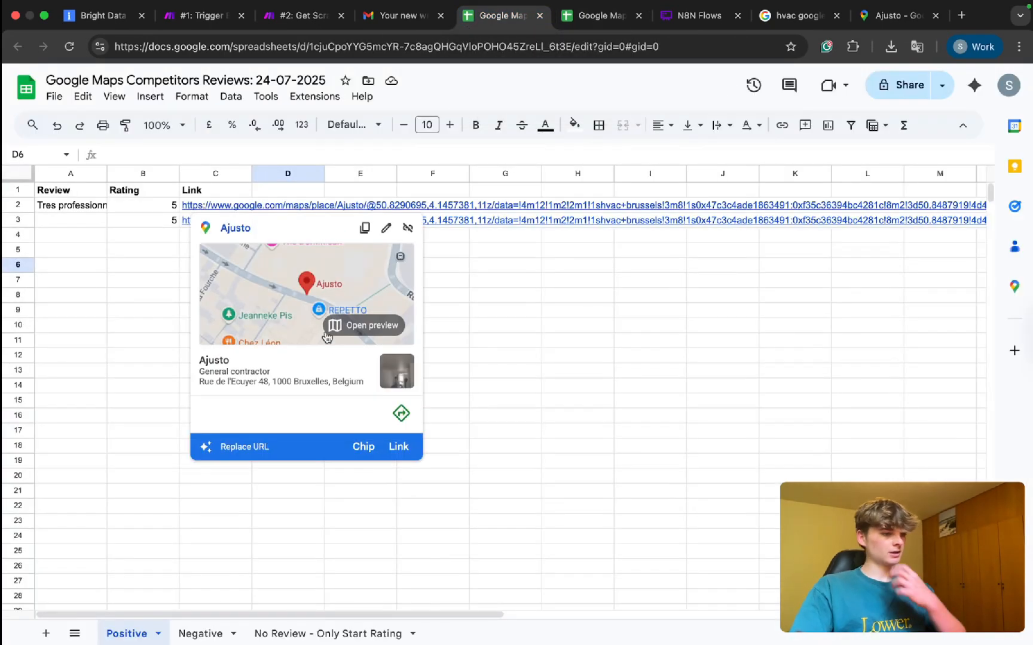
click(486, 568)
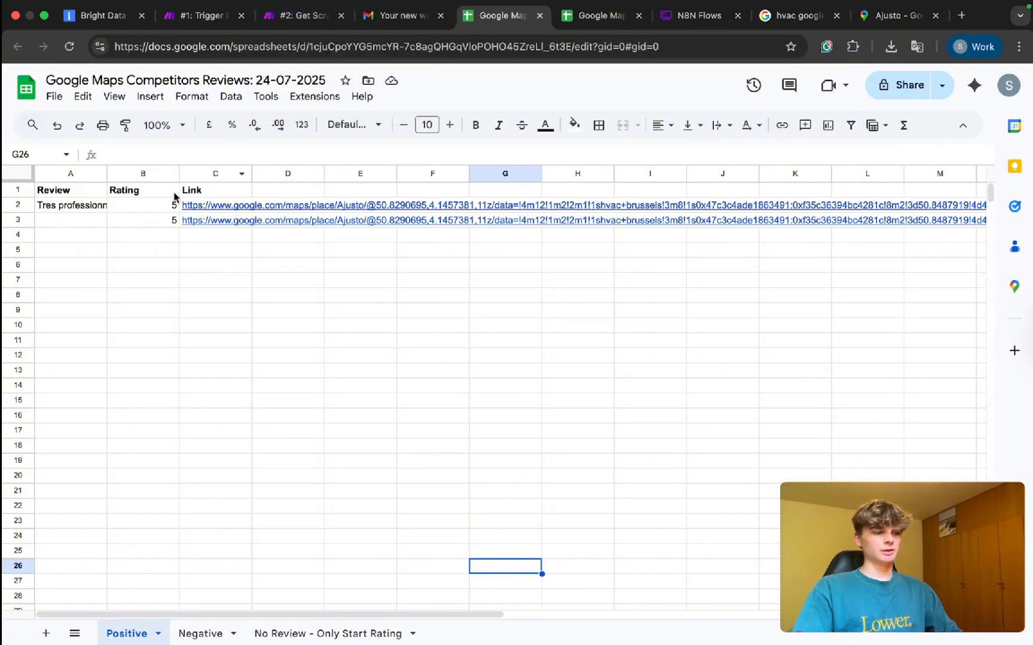
click(77, 225)
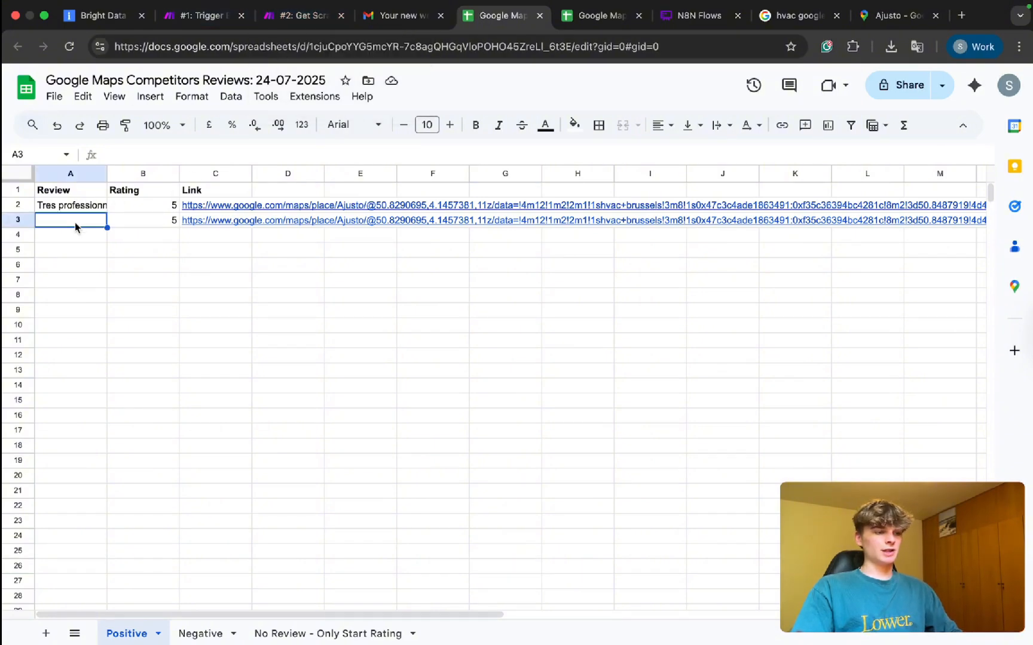
double_click(152, 218)
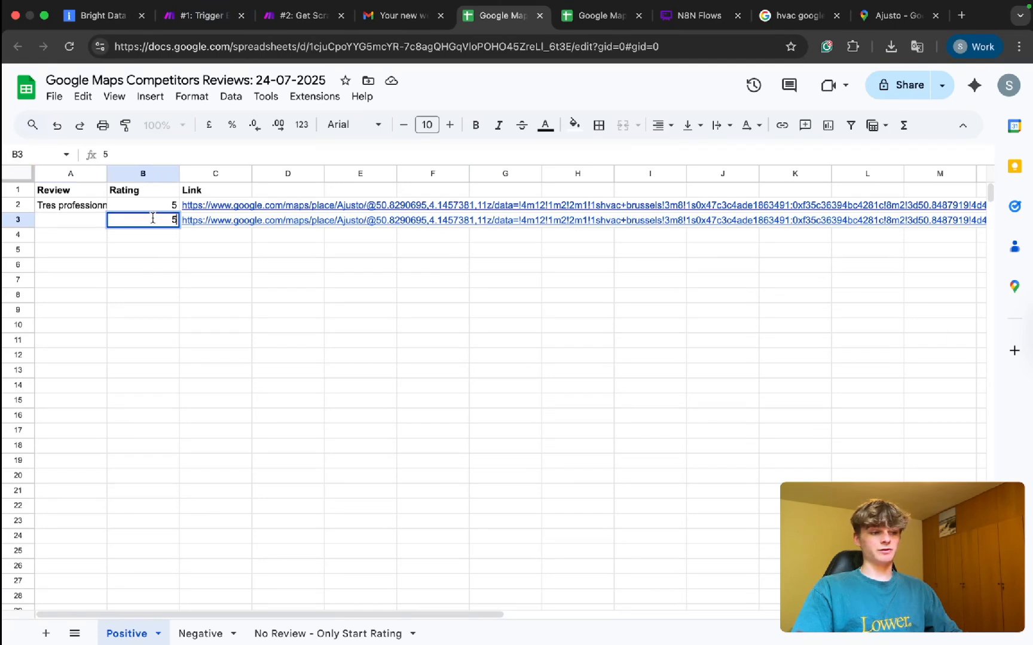
click(59, 221)
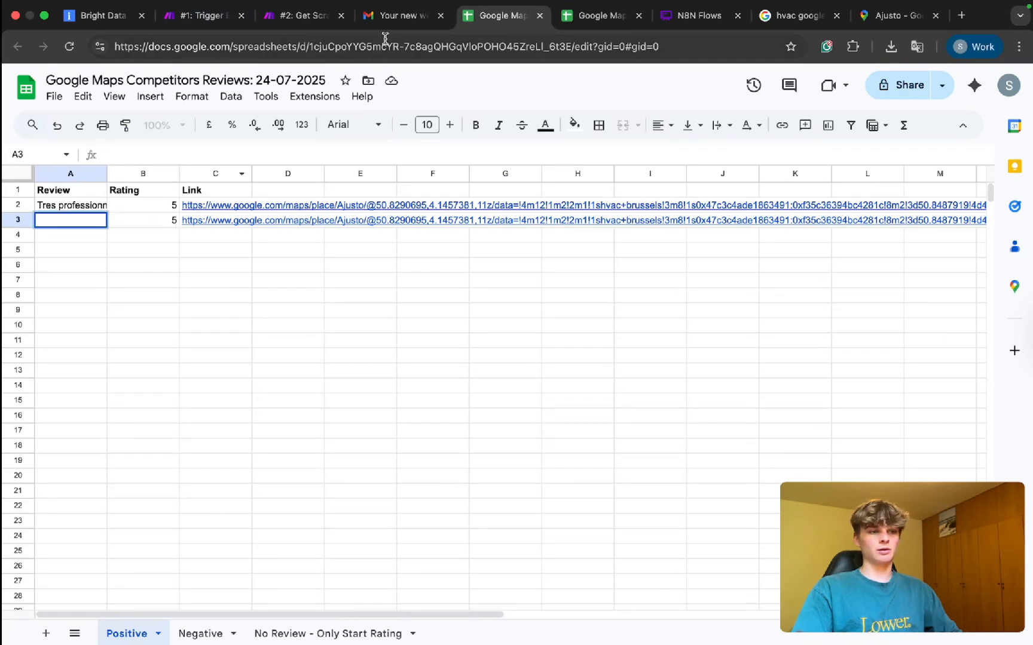
click(306, 18)
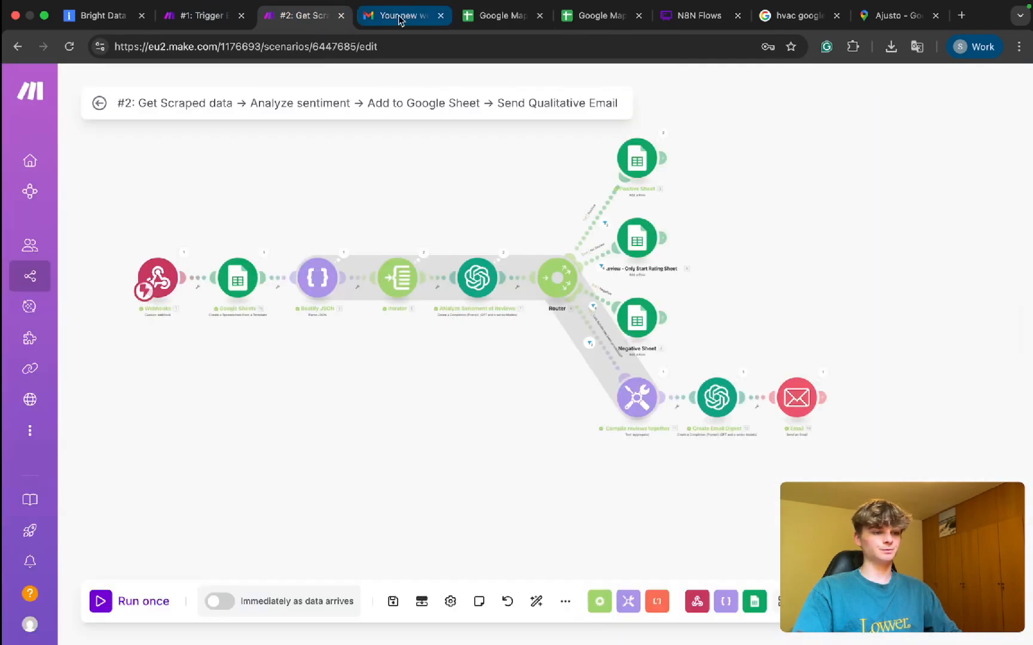
scroll(433, 216, up, 1)
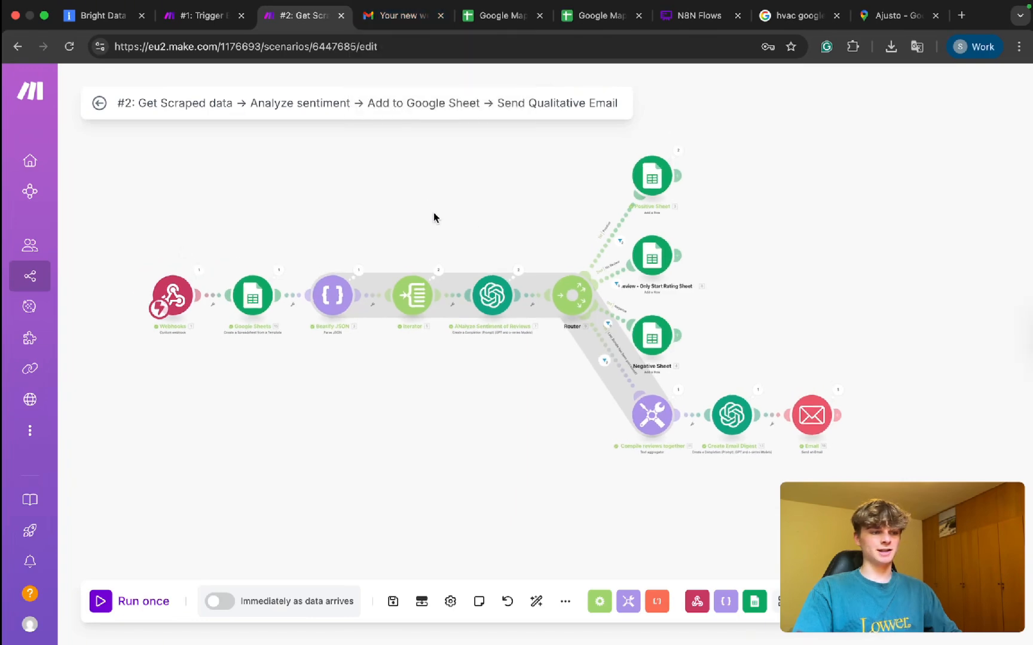
click(400, 16)
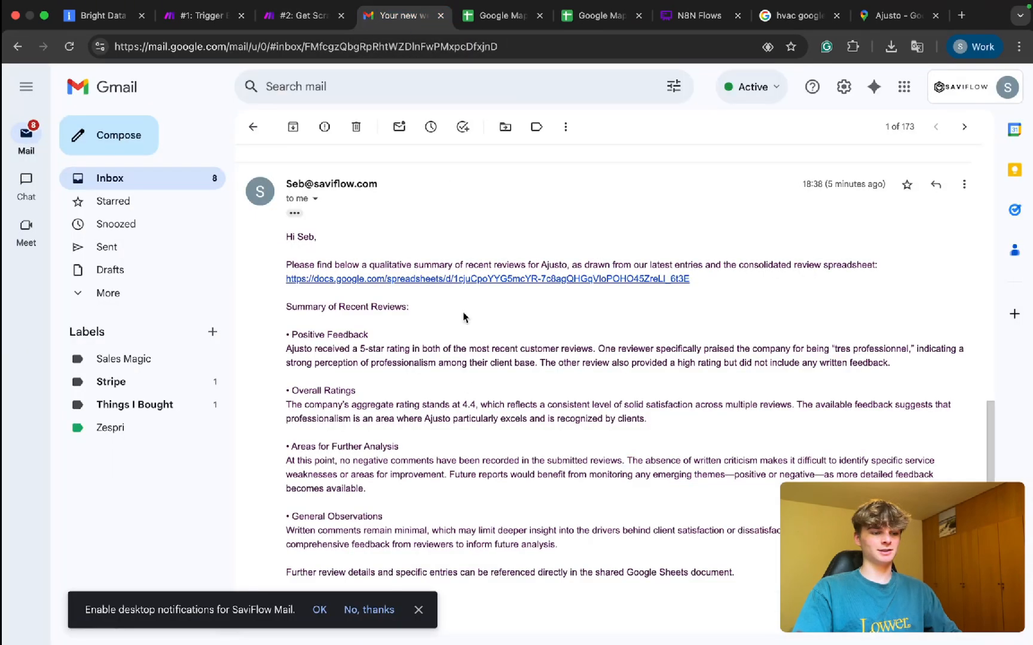
scroll(468, 386, down, 3)
scroll(468, 385, up, 5)
scroll(468, 385, down, 5)
drag(337, 513, 281, 519)
click(358, 473)
click(296, 18)
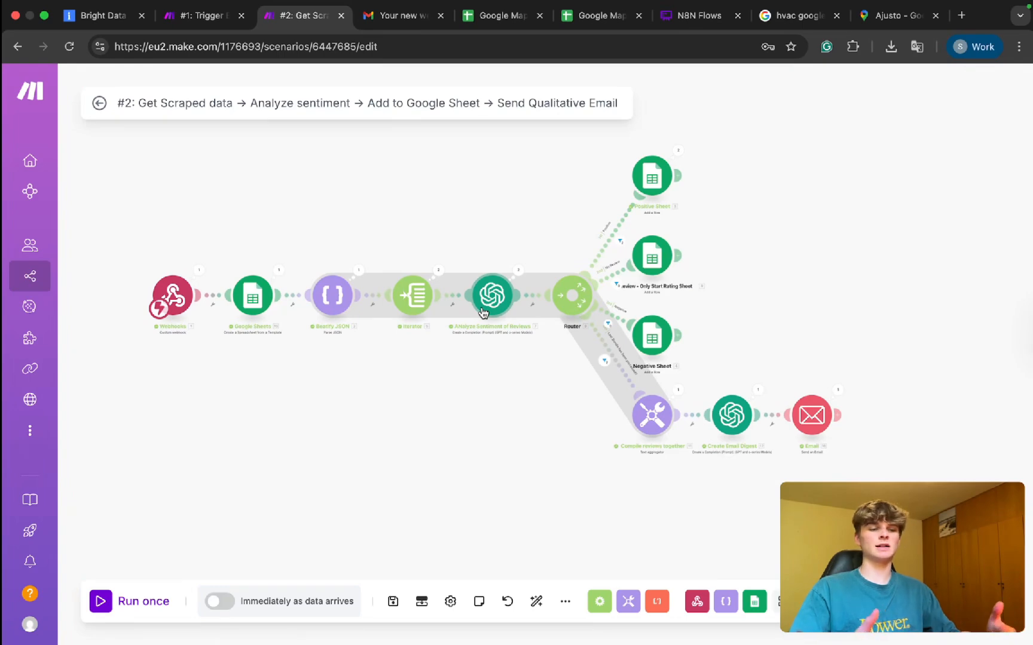
scroll(658, 356, down, 3)
scroll(657, 355, right, 3)
scroll(657, 356, up, 5)
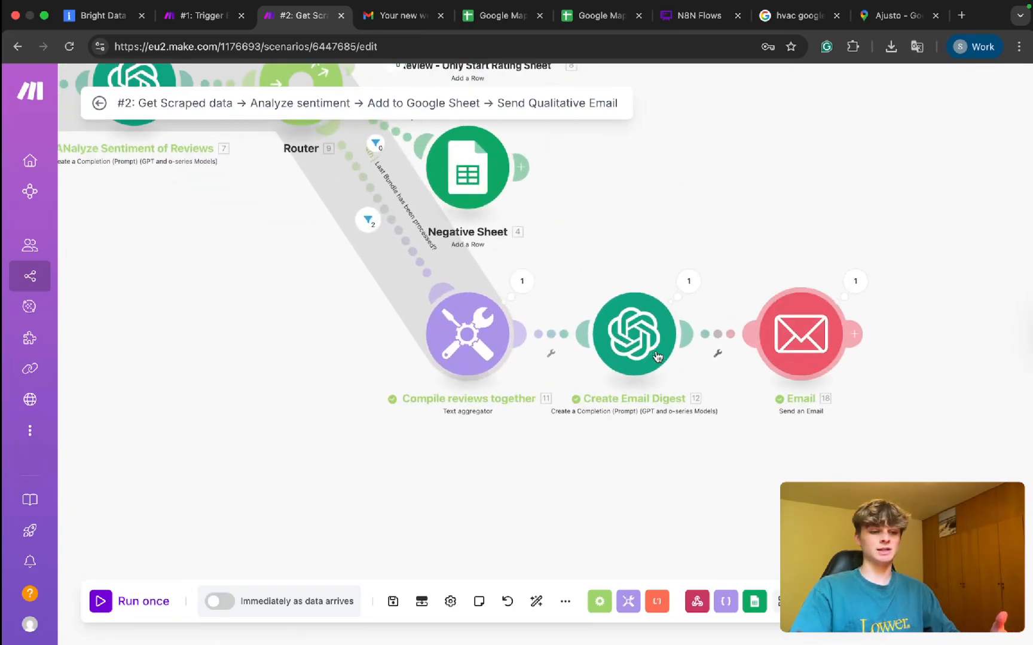
In the Create Email Digest prompt, add a bullet to end the email with "Cheers! The automation team at SaviFlow".
click(657, 355)
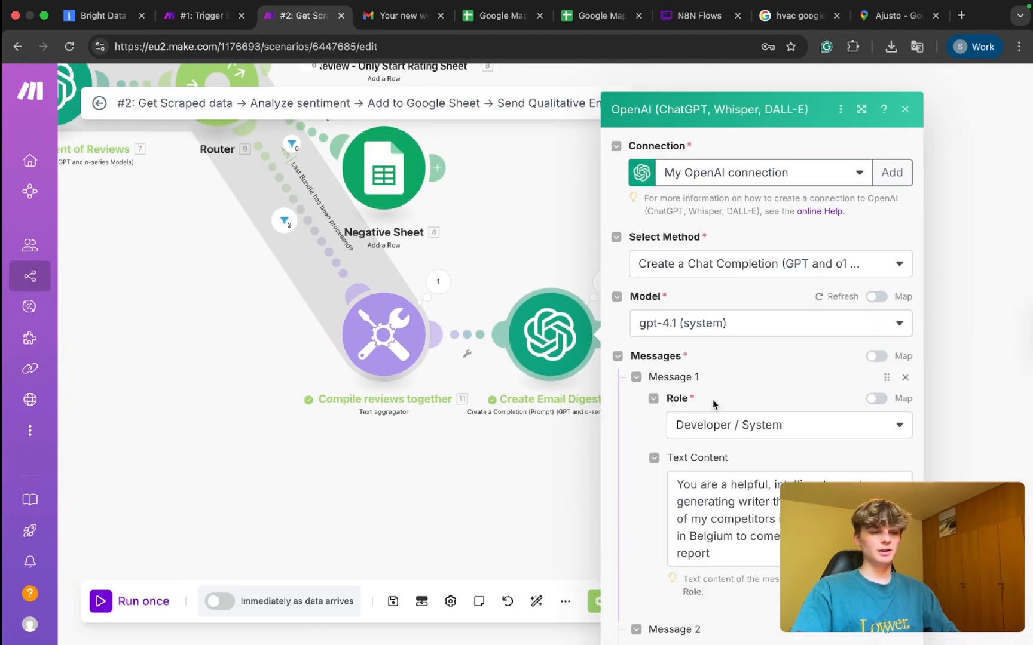
scroll(715, 402, down, 5)
scroll(717, 394, up, 3)
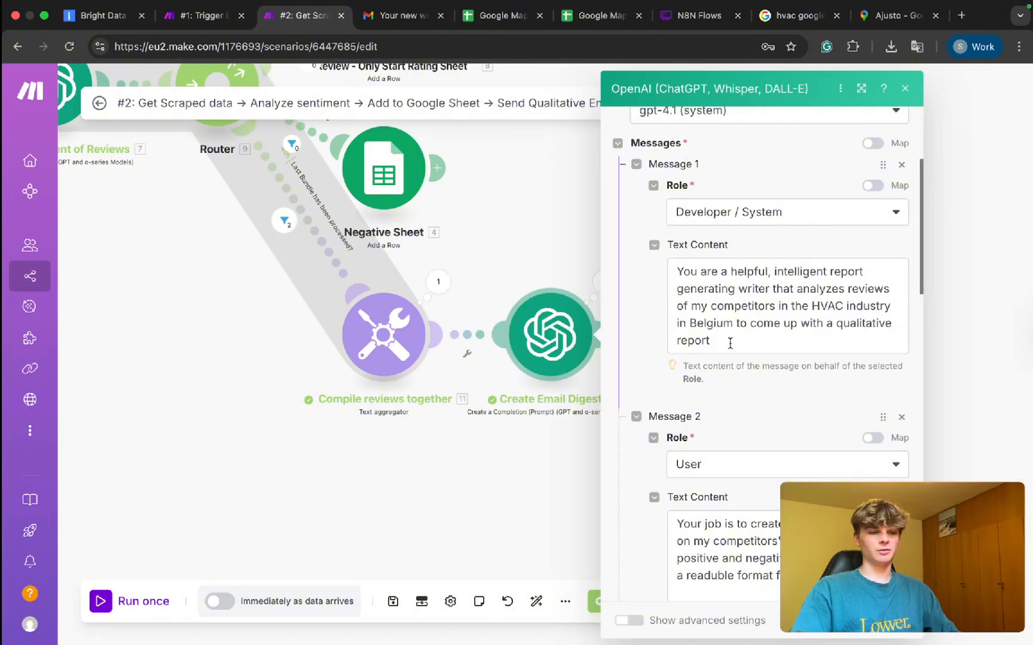
scroll(730, 343, down, 6)
scroll(690, 190, up, 1)
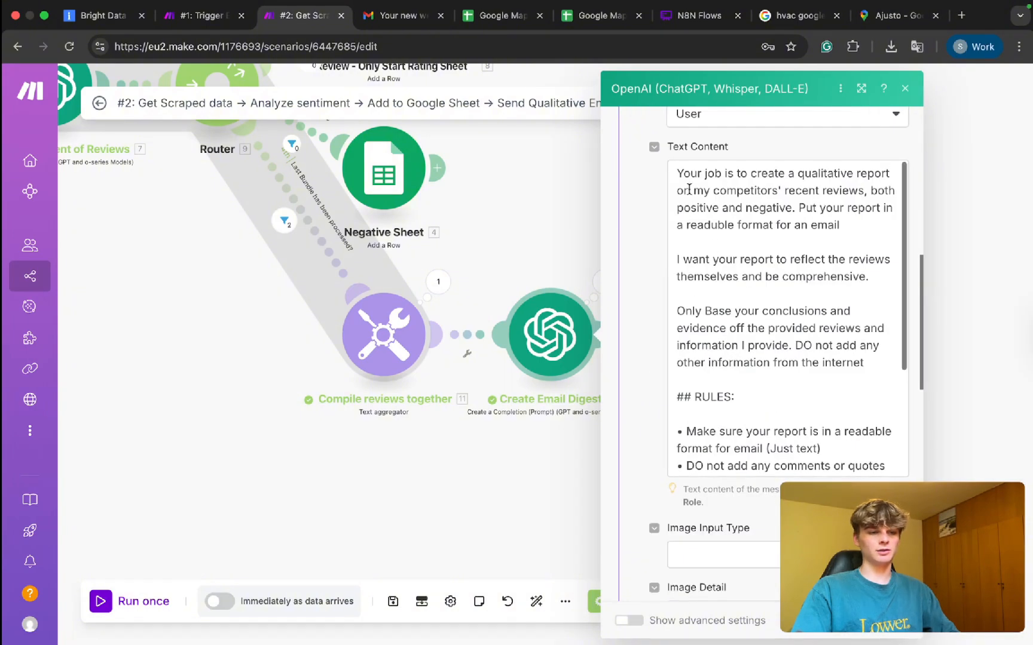
click(690, 190)
scroll(689, 190, down, 3)
scroll(780, 411, up, 1)
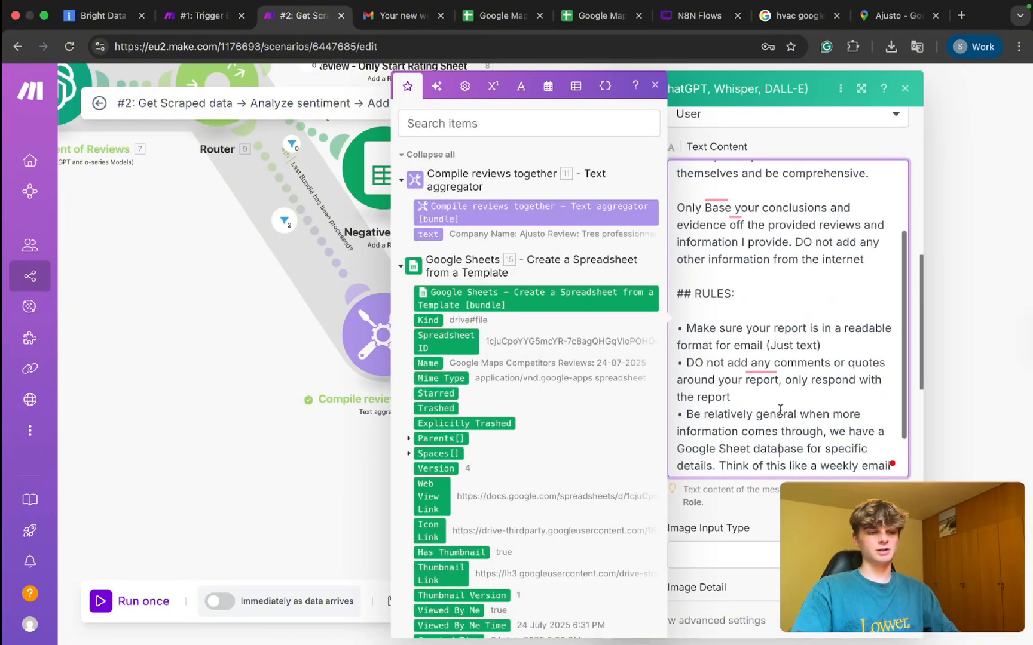
scroll(780, 411, up, 6)
scroll(780, 412, down, 4)
scroll(780, 411, down, 5)
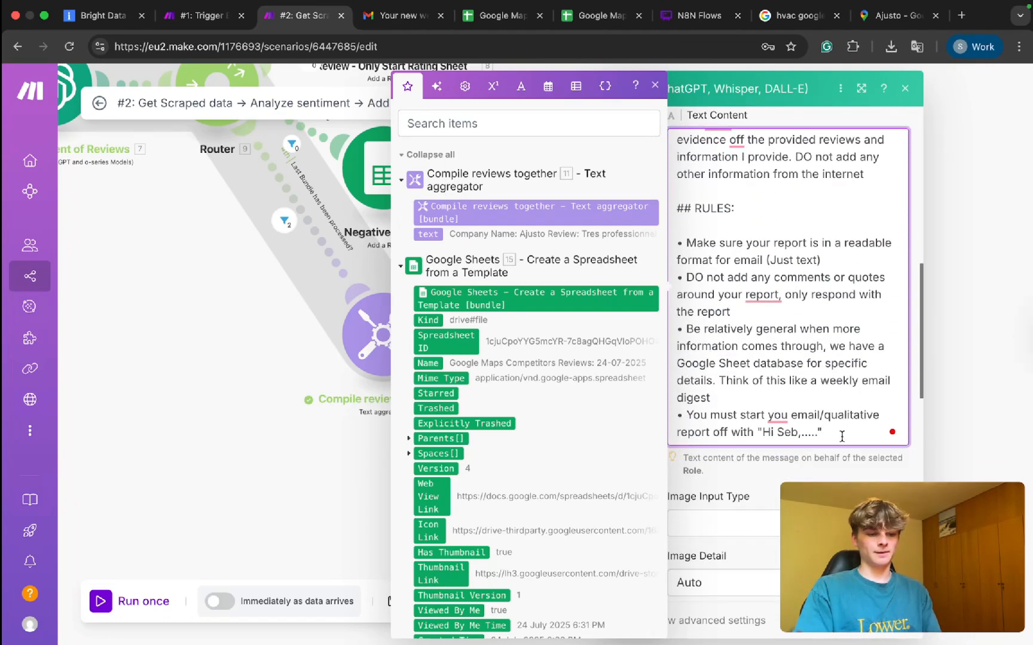
text(• )
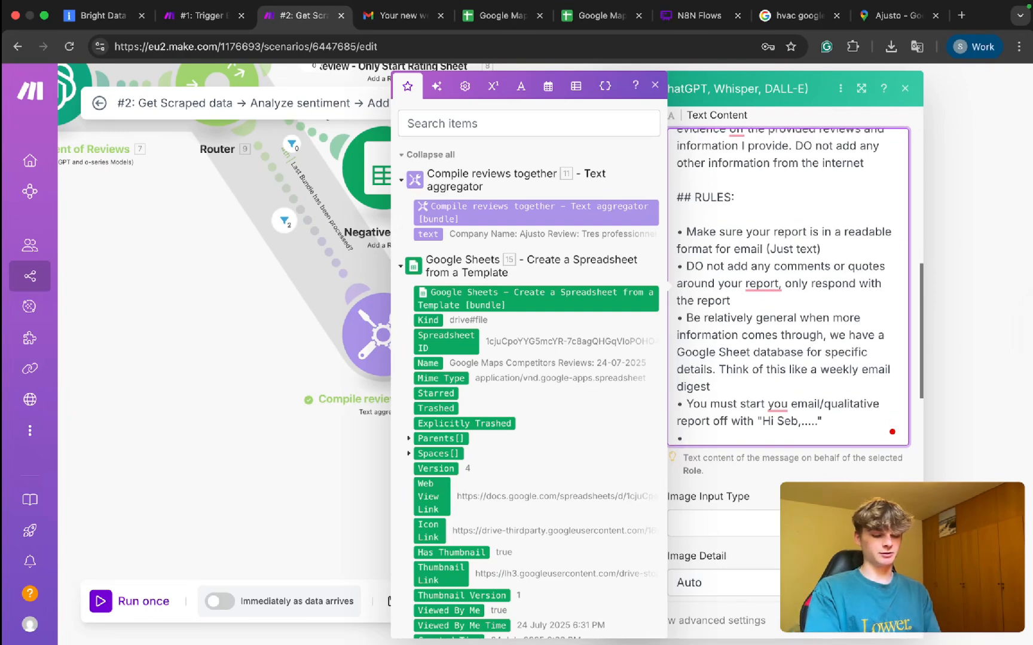
text(End your email off with)
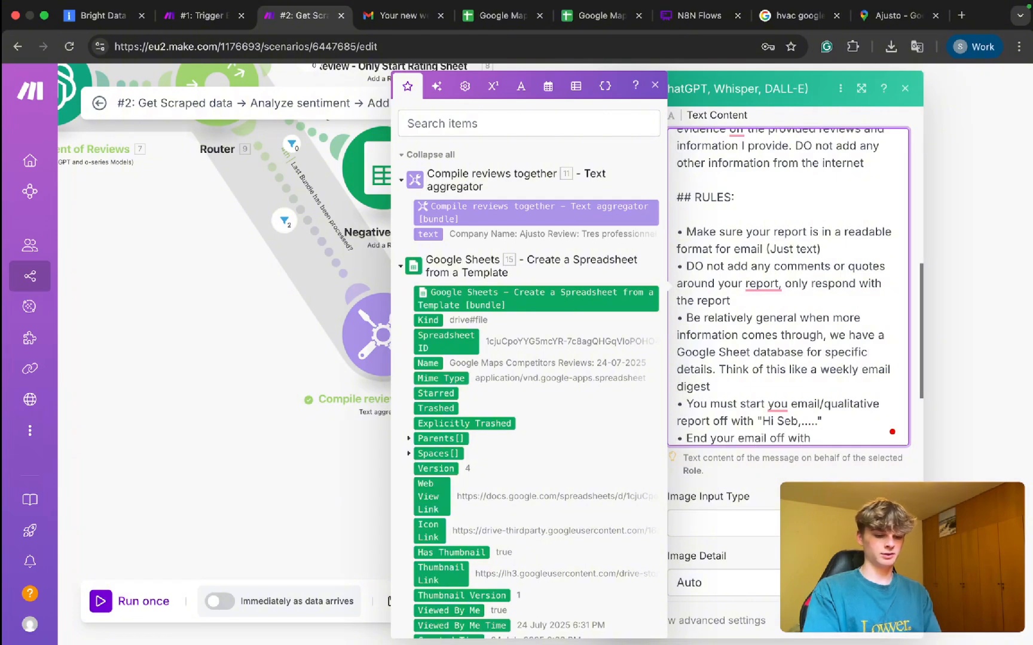
text( "Cheers! The automation team at SaviFlow)
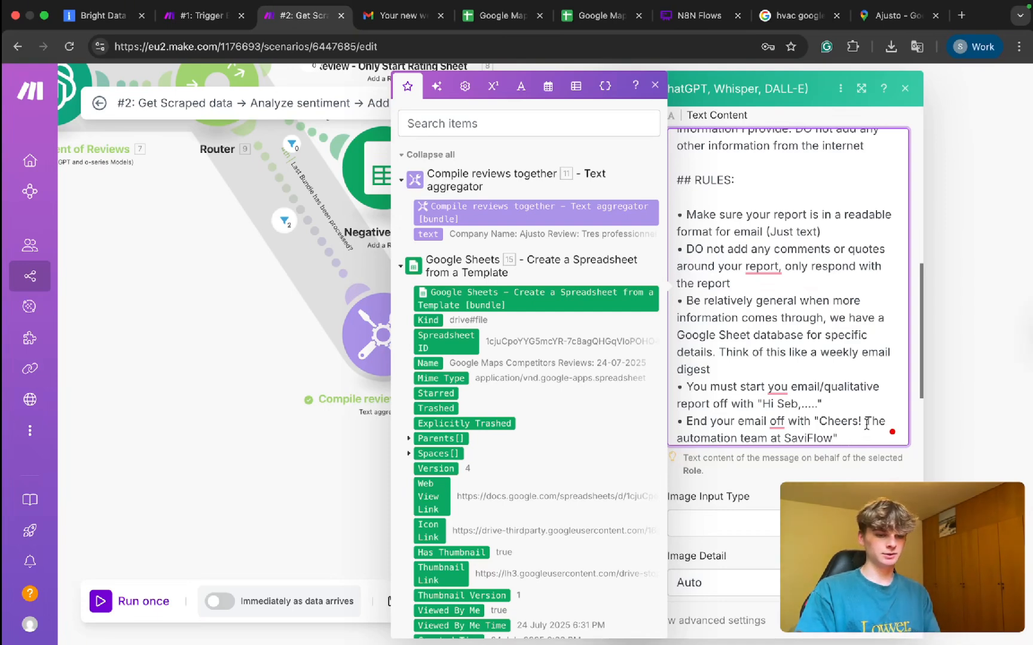
Add a colon and split the sign-off so "Cheers!" and "The automation team at SaviFlow" sit on separate lines.
click(811, 421)
text(:)
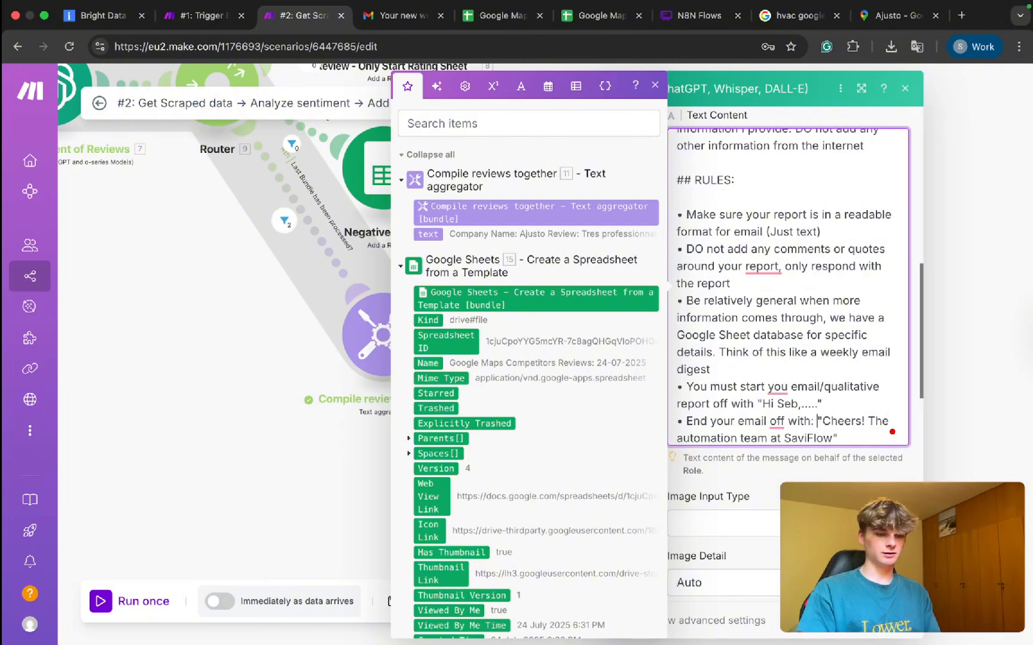
key(Return)
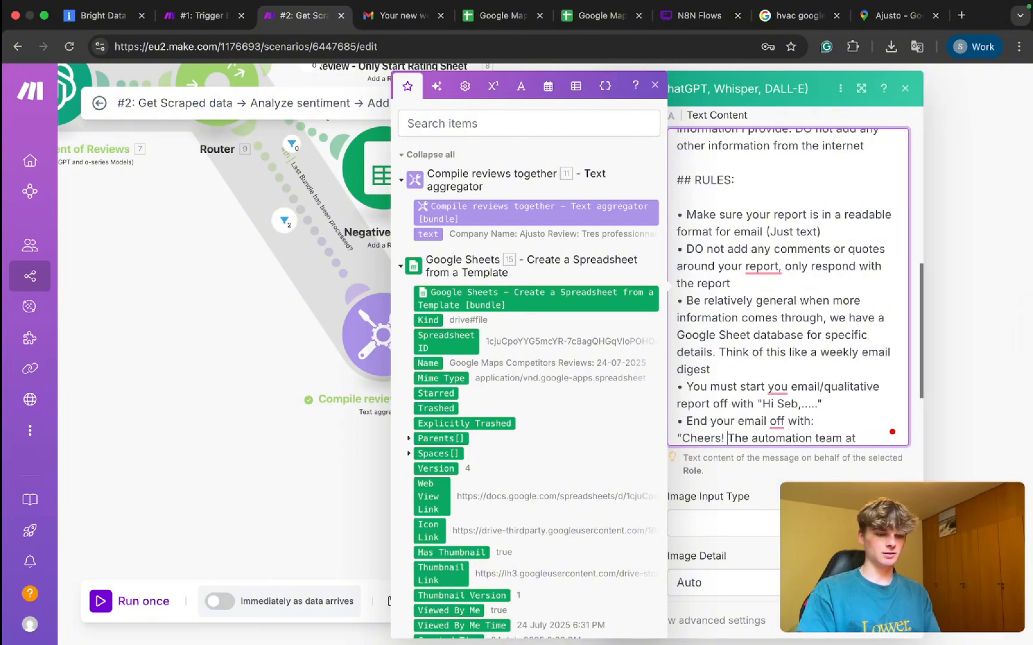
key(shift+End)
key(Delete)
key(BackSpace)
key(Left)
key(Return)
scroll(808, 402, down, 1)
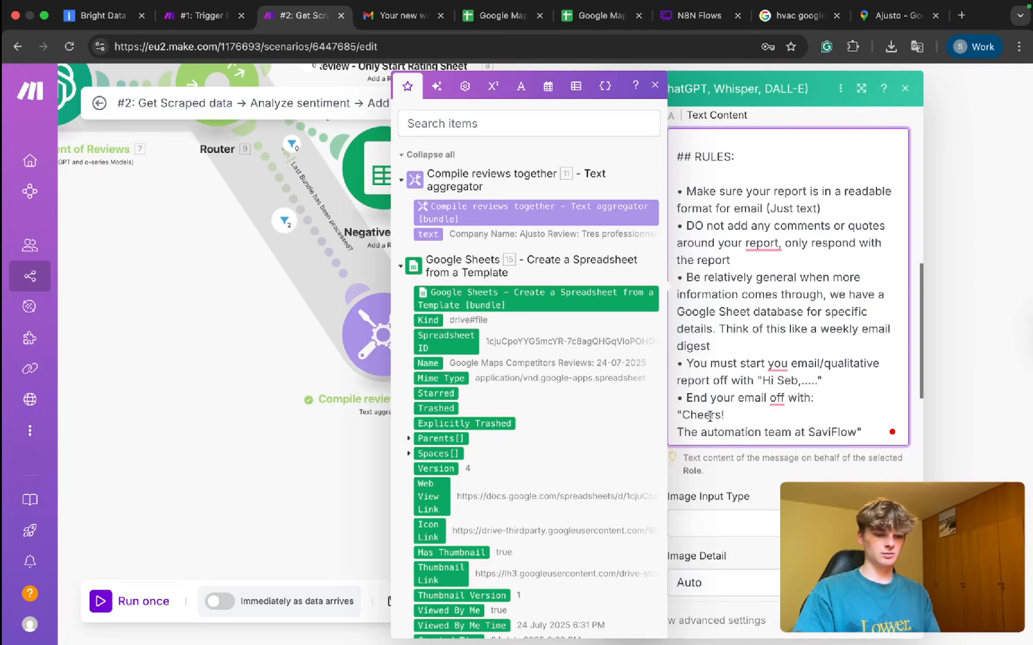
key(Escape)
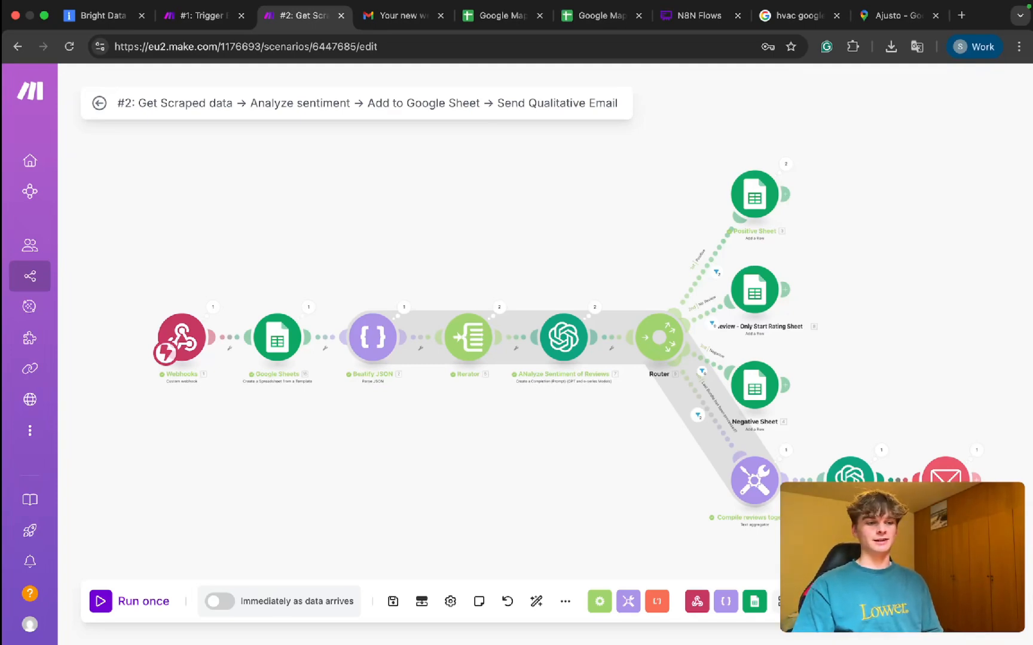
Switch to the #1: Trigger scenario tab, then return to the #2: Get Scraped data scenario.
click(193, 24)
click(290, 20)
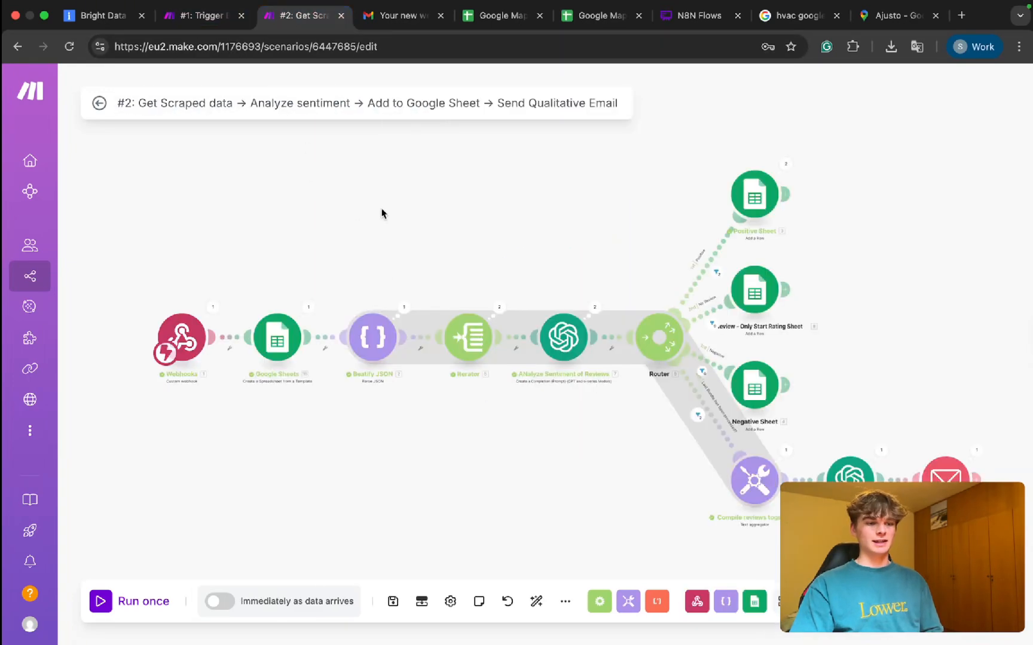